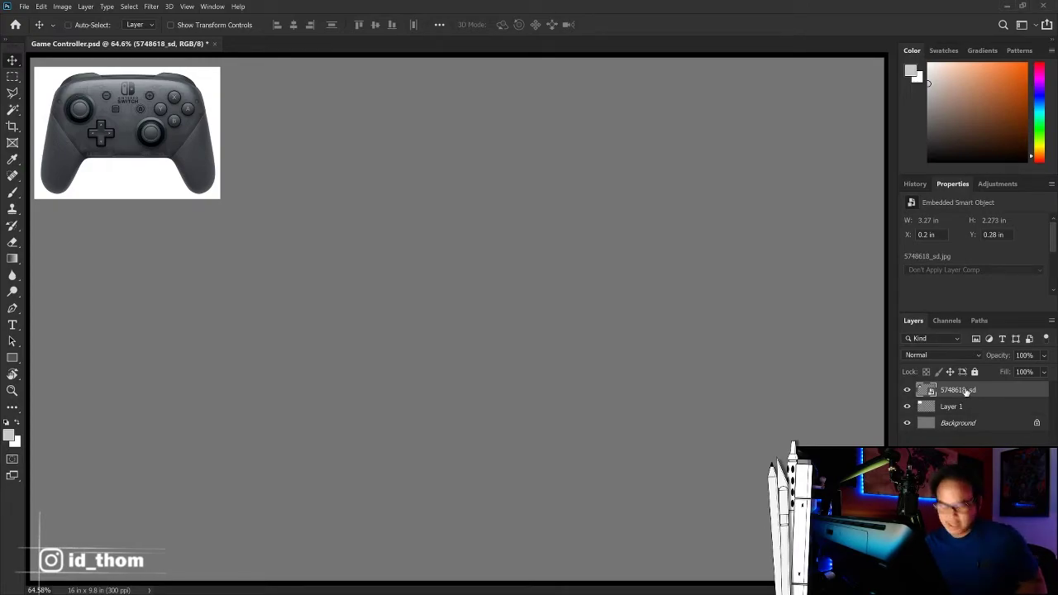
Step: Merge the controller reference smart object down into Layer 1 with Ctrl+E
key(ctrl+e)
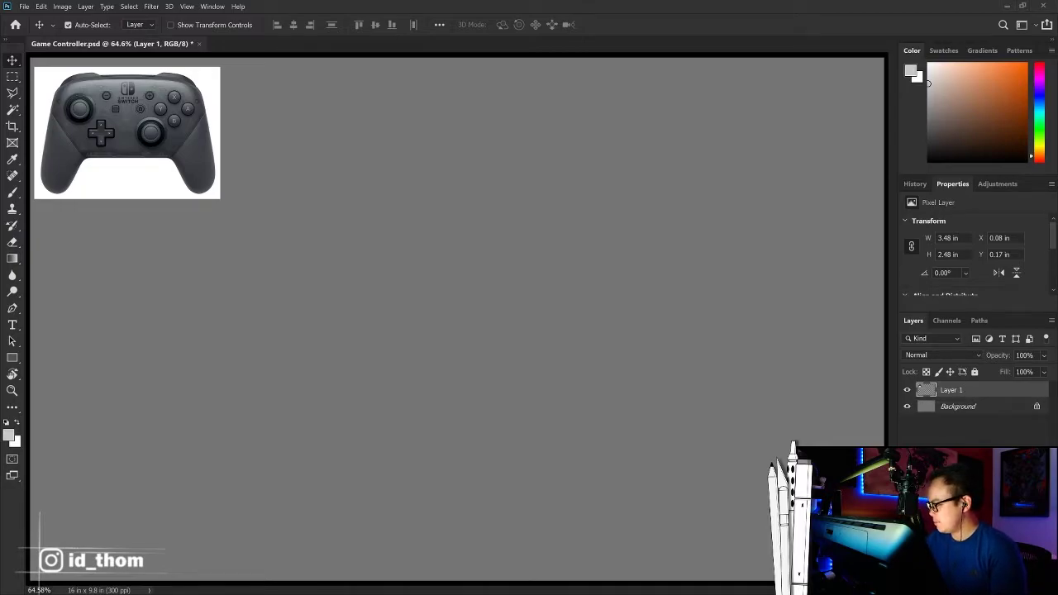
Step: Duplicate the controller photo and enlarge the copy to about double size, centred on the canvas
key(ctrl+j)
key(ctrl+t)
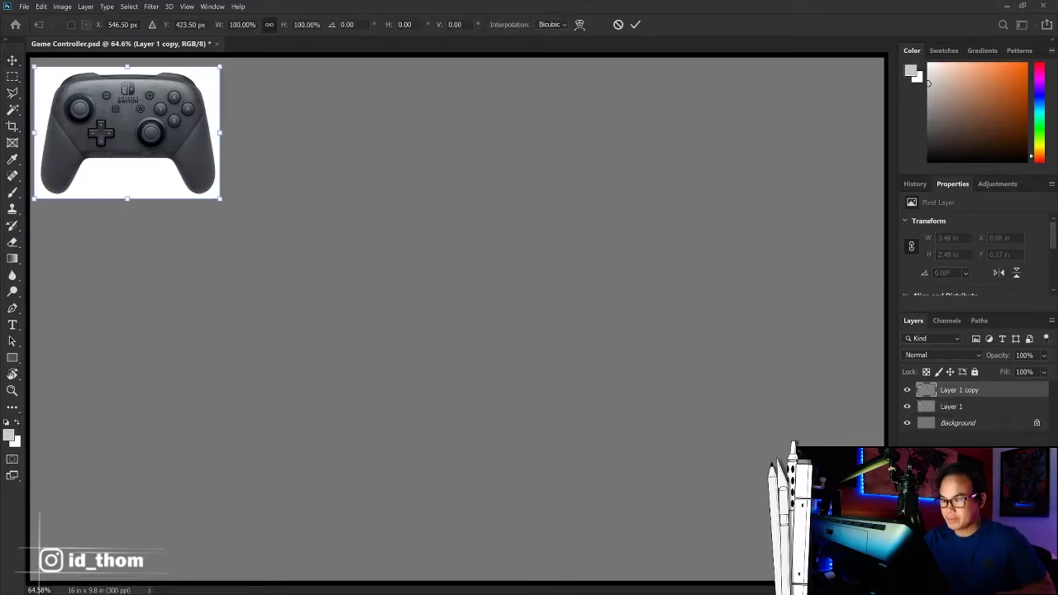
drag(220, 199, 435, 352)
mouse_move(417, 304)
mouse_down()
mouse_move(550, 403)
mouse_move(633, 442)
mouse_up()
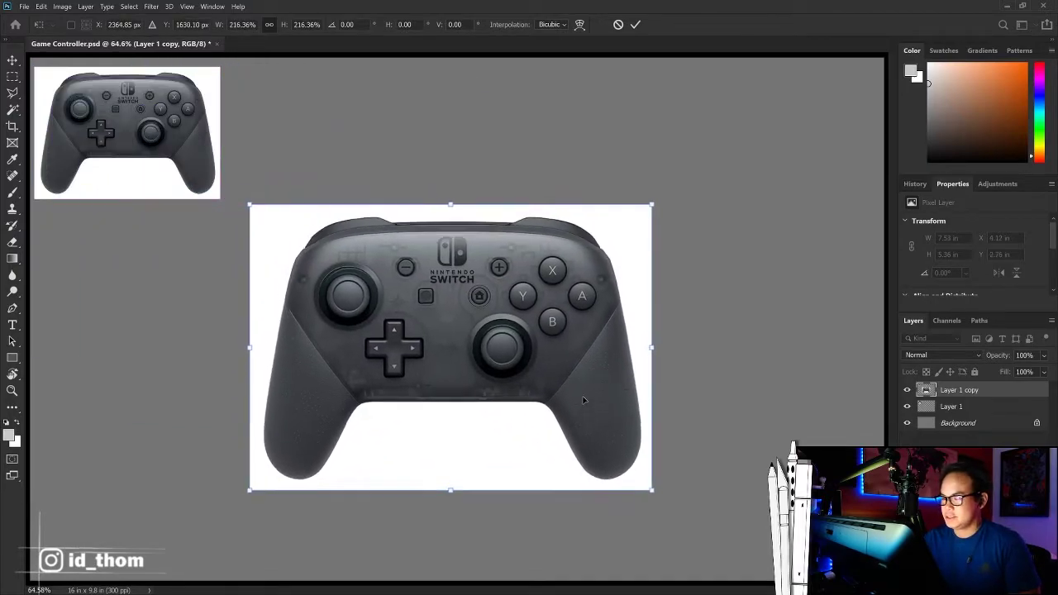
key(Return)
Step: Fade the enlarged copy to 26% opacity in Multiply mode and nudge it into place
click(1045, 354)
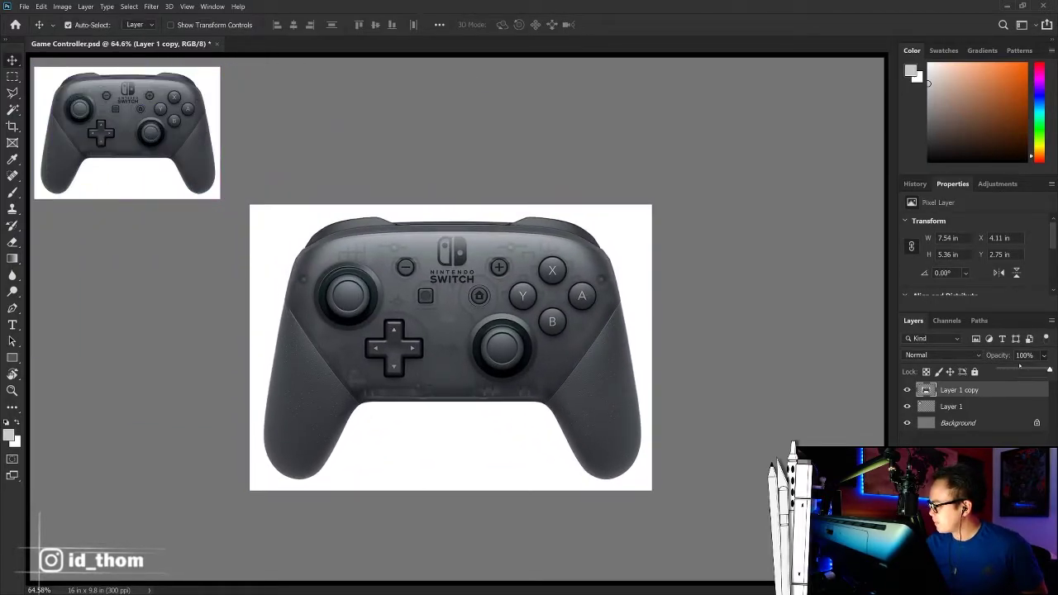
drag(1048, 369, 1017, 369)
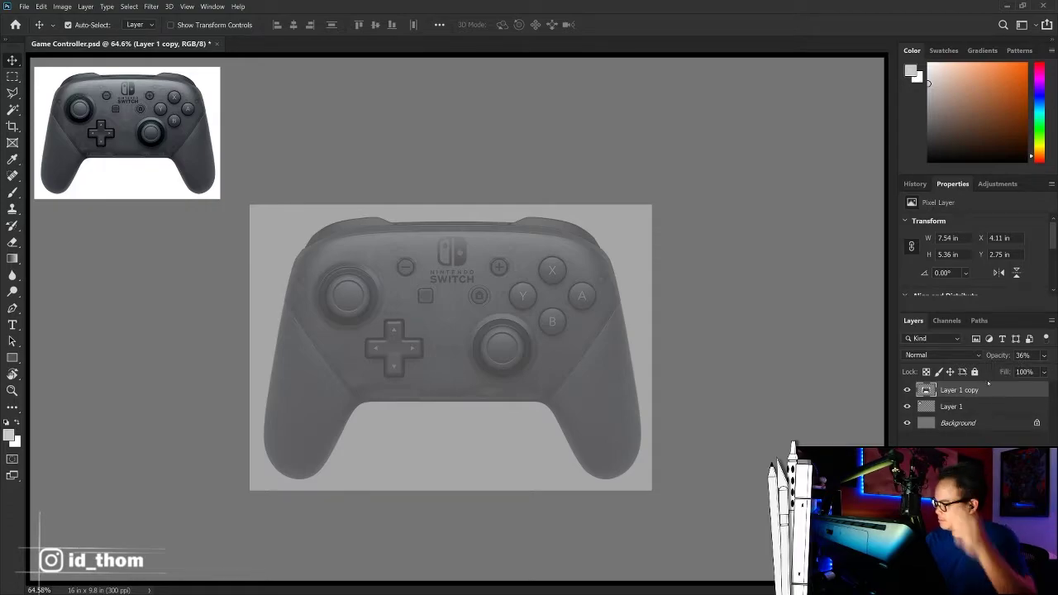
drag(1015, 369, 1010, 369)
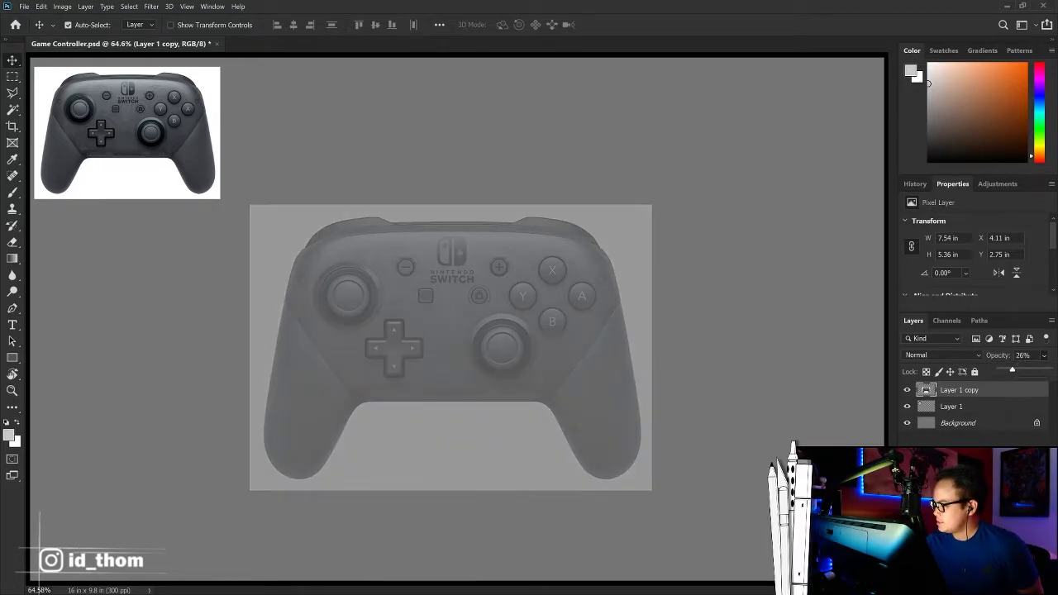
click(934, 354)
click(917, 330)
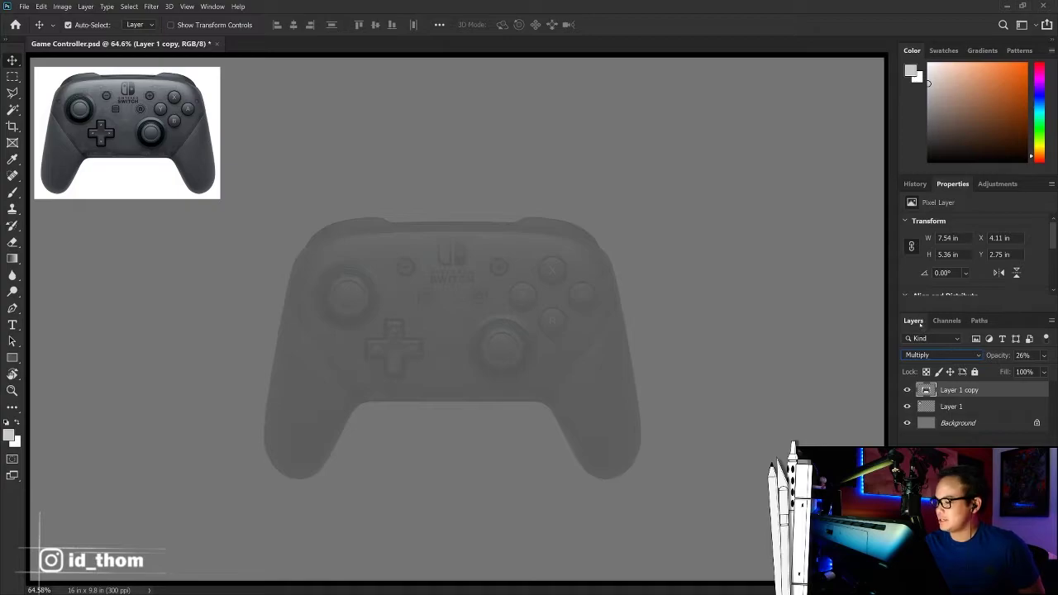
mouse_move(592, 275)
mouse_down()
mouse_move(603, 244)
mouse_move(596, 290)
mouse_up()
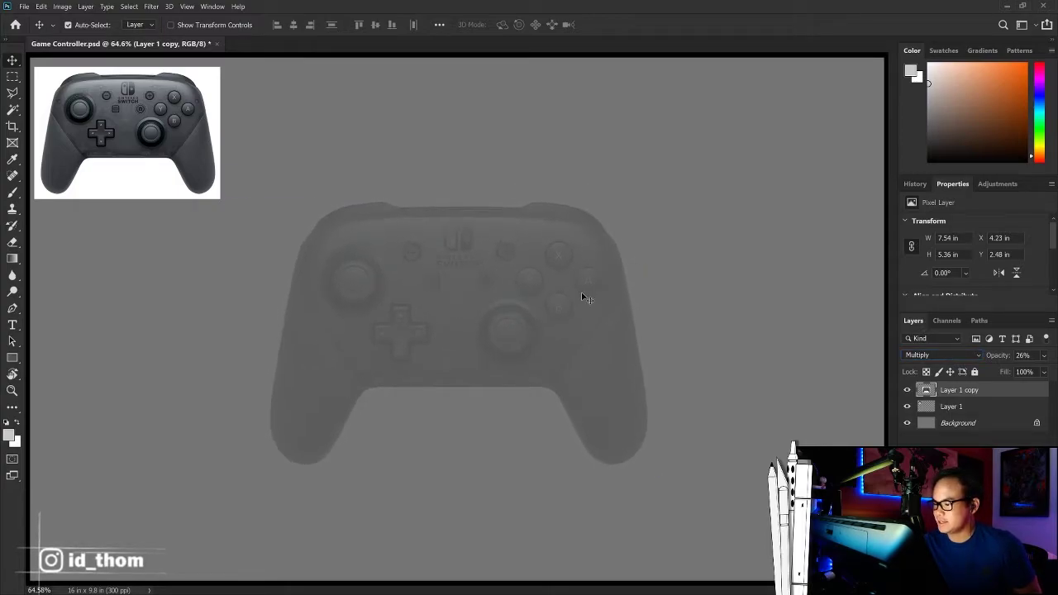
Step: Scale the faded copy up to about 110%, reposition it, and add an empty Layer 2
key(ctrl+plus)
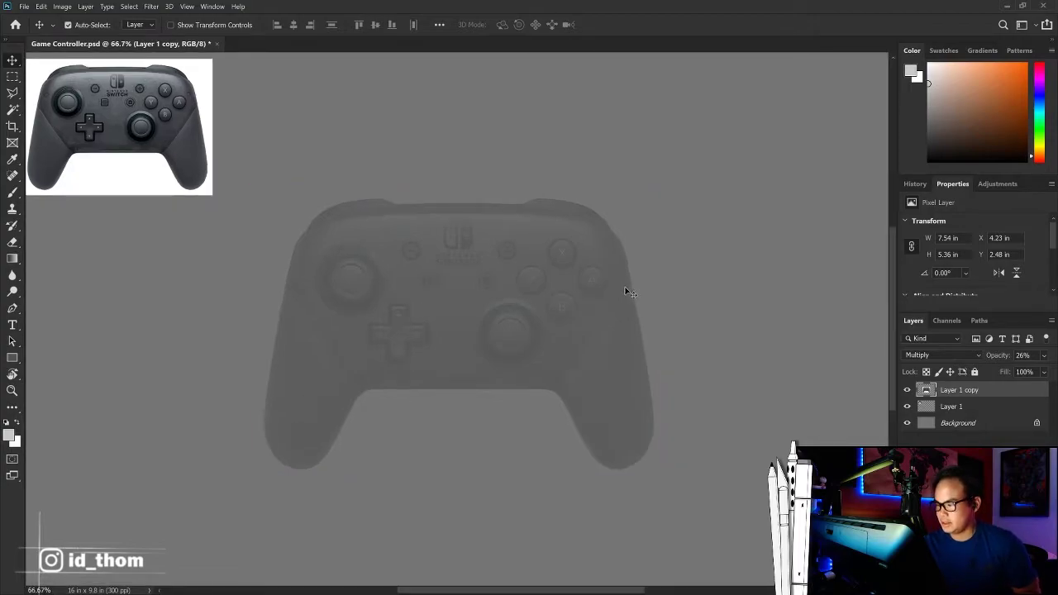
key(ctrl+plus)
key(ctrl+minus)
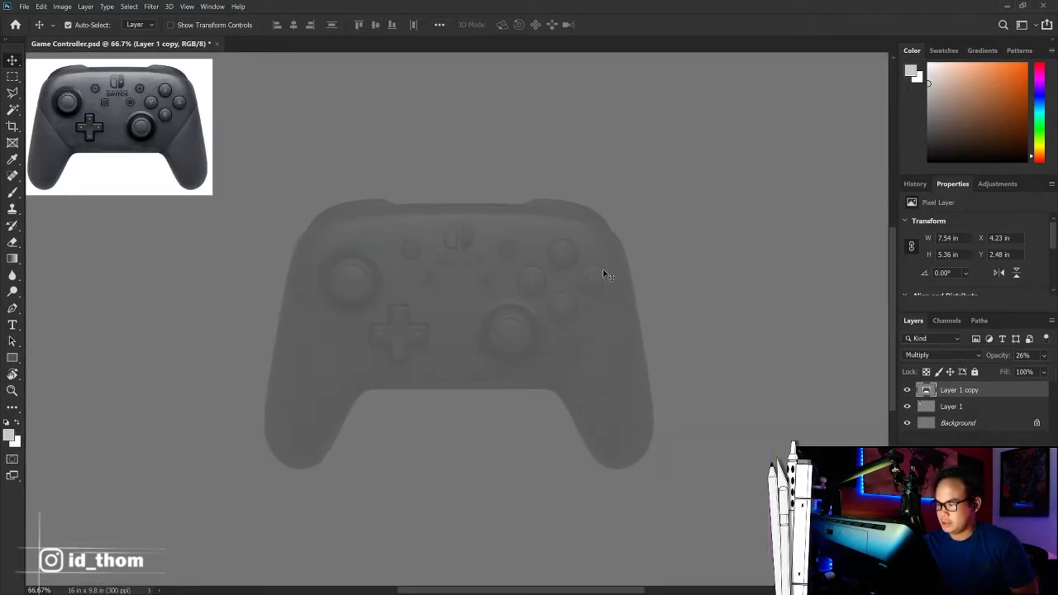
key(ctrl+t)
drag(666, 184, 696, 160)
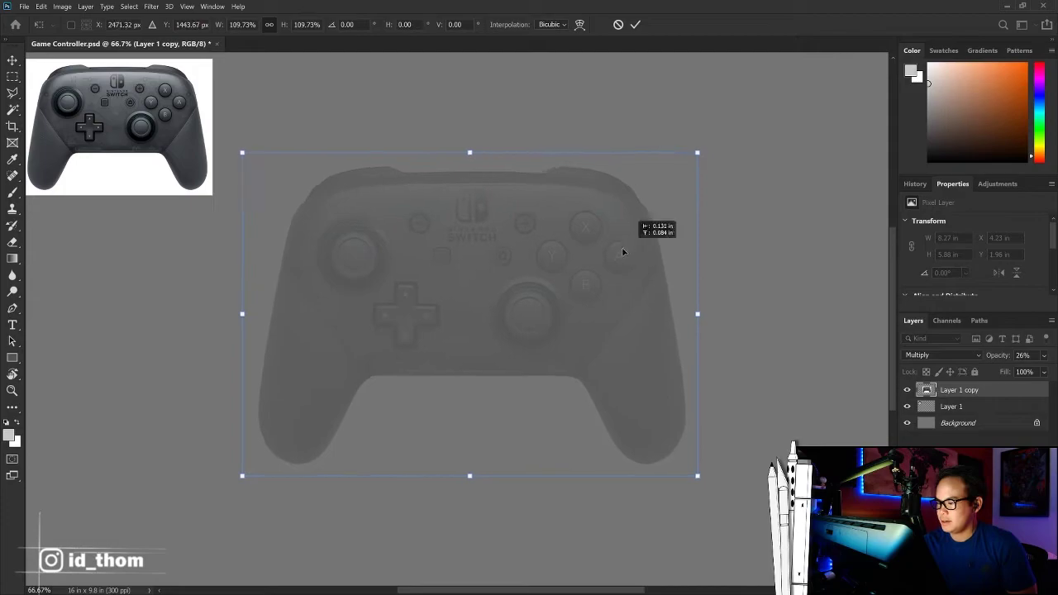
drag(628, 248, 628, 287)
key(Return)
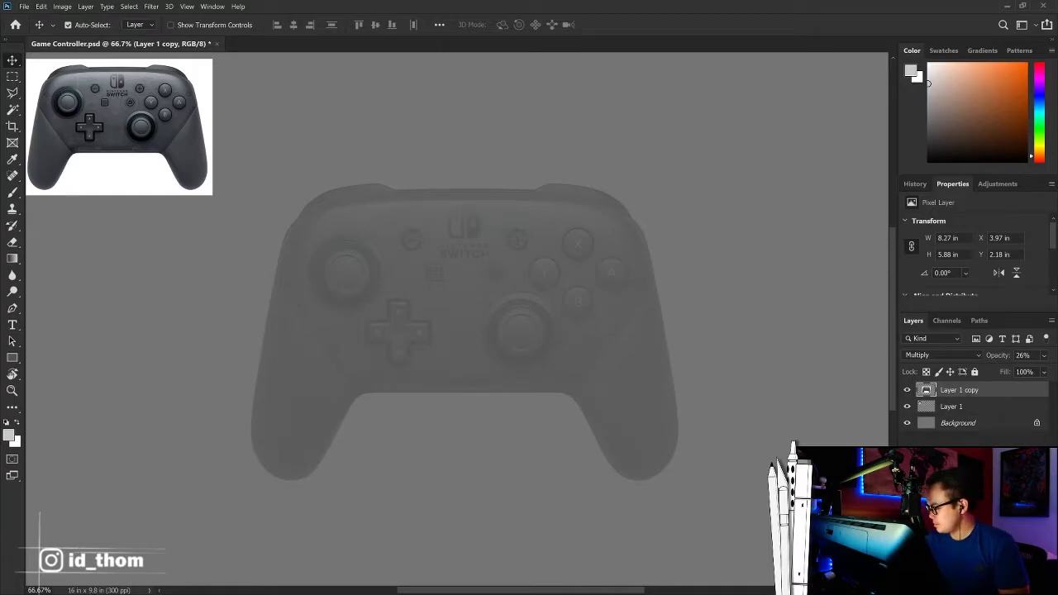
key(ctrl+shift+alt+n)
key(b)
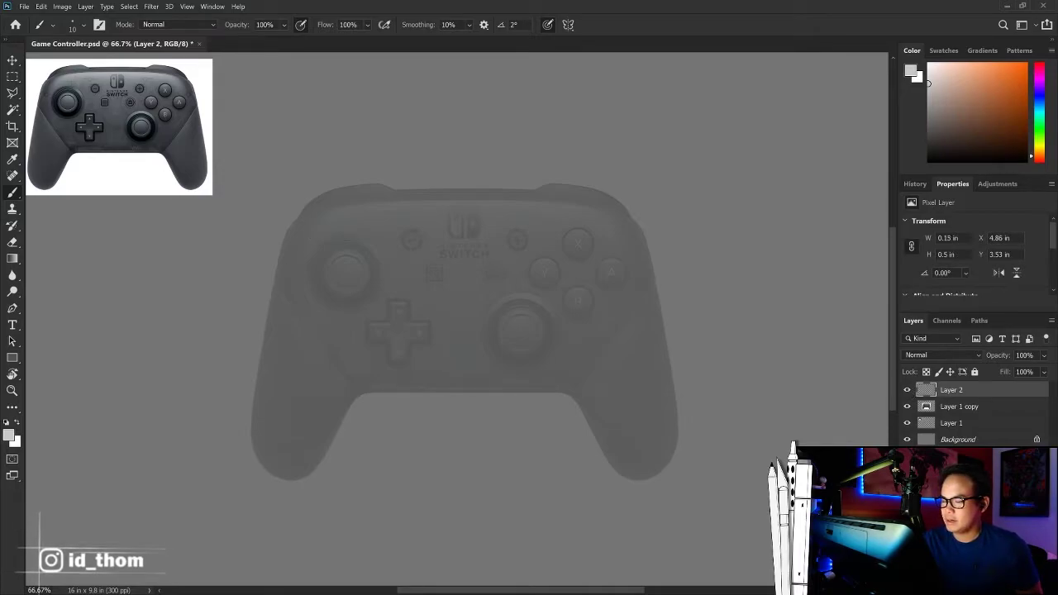
Step: Make white the foreground colour and trace the controller's top edge, right side and lower face edge
key(d)
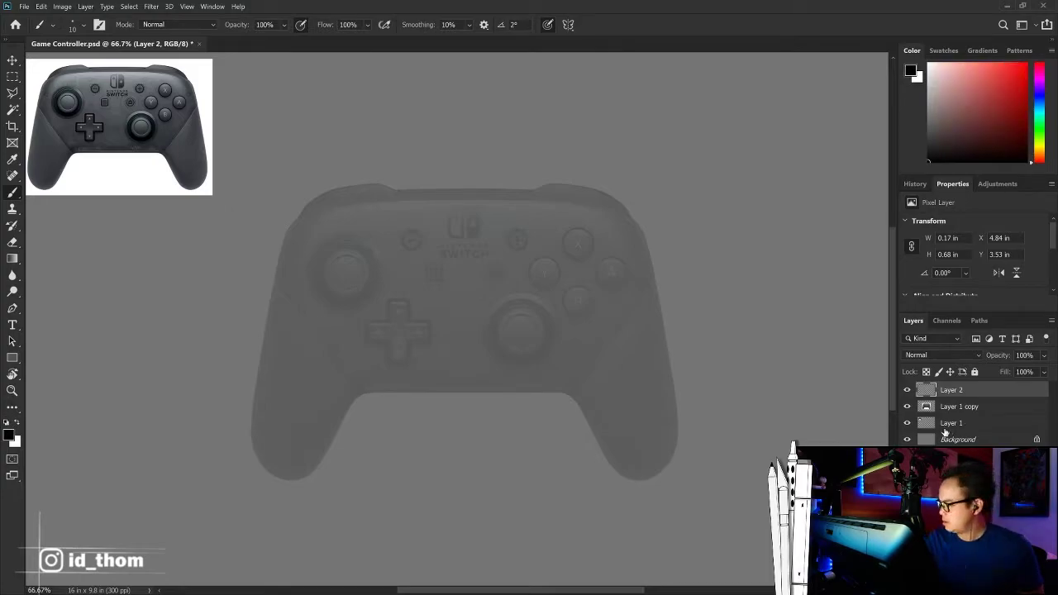
key(x)
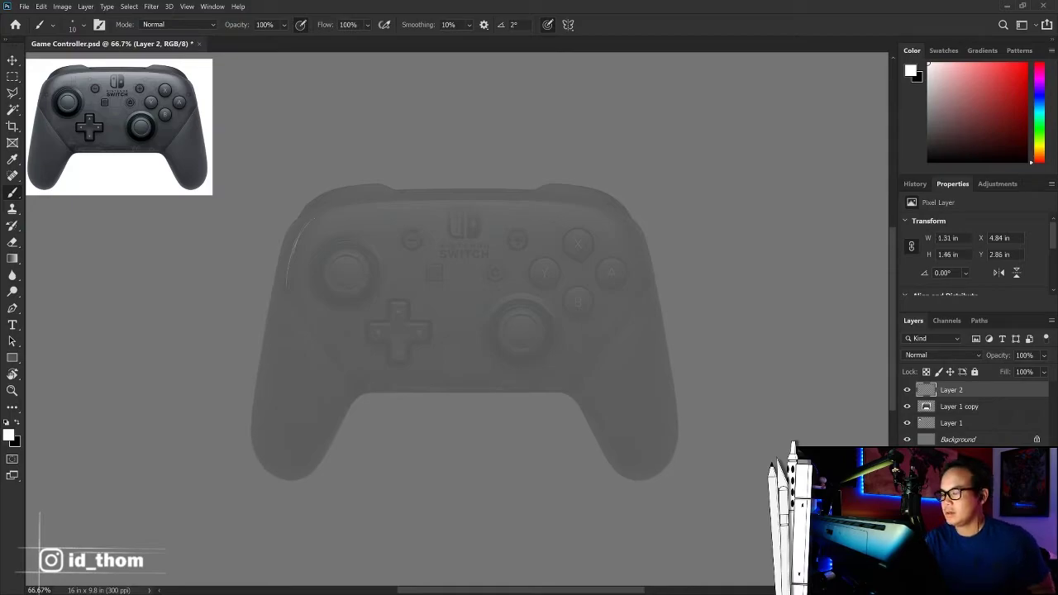
mouse_move(296, 240)
mouse_down()
mouse_move(503, 202)
mouse_move(636, 219)
mouse_up()
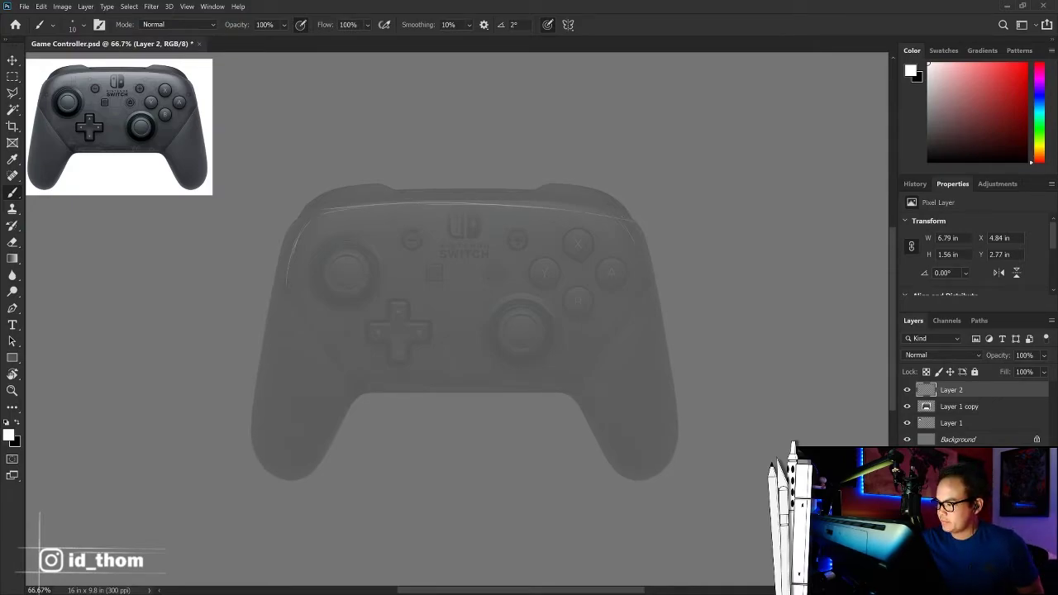
drag(636, 248, 645, 281)
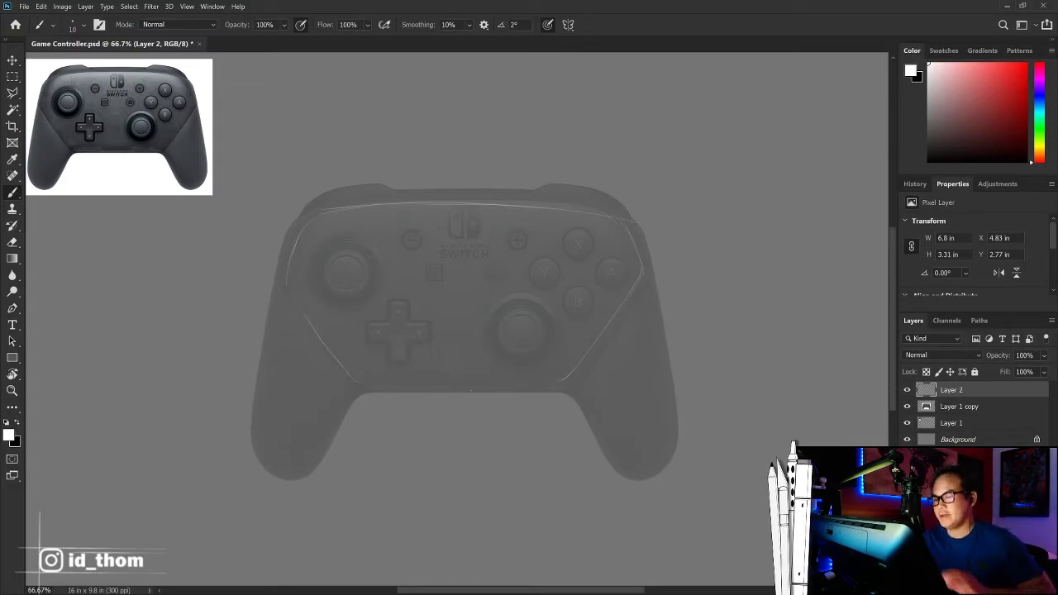
drag(356, 382, 562, 380)
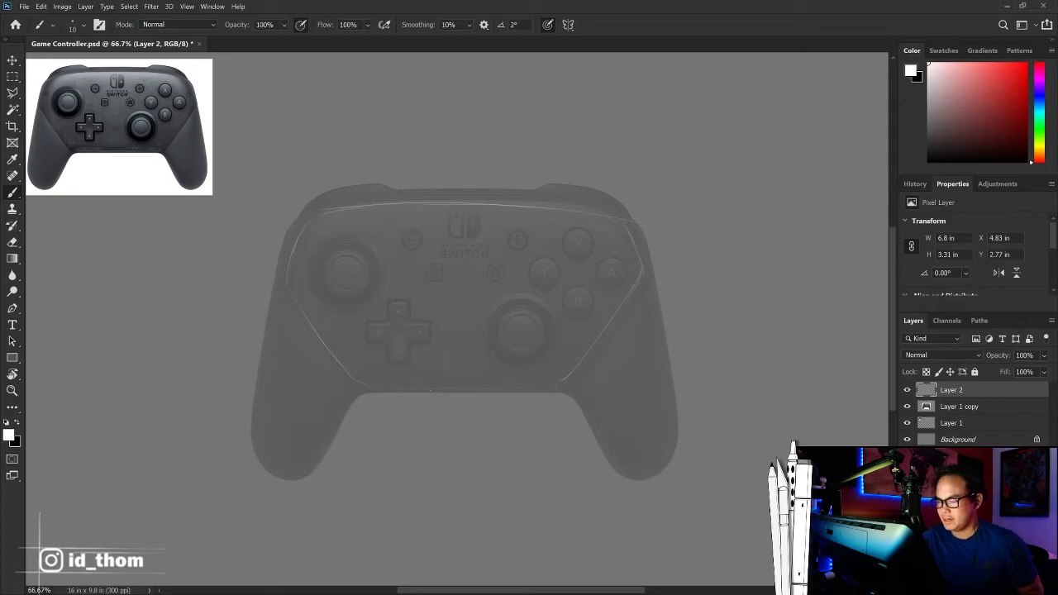
drag(471, 391, 470, 400)
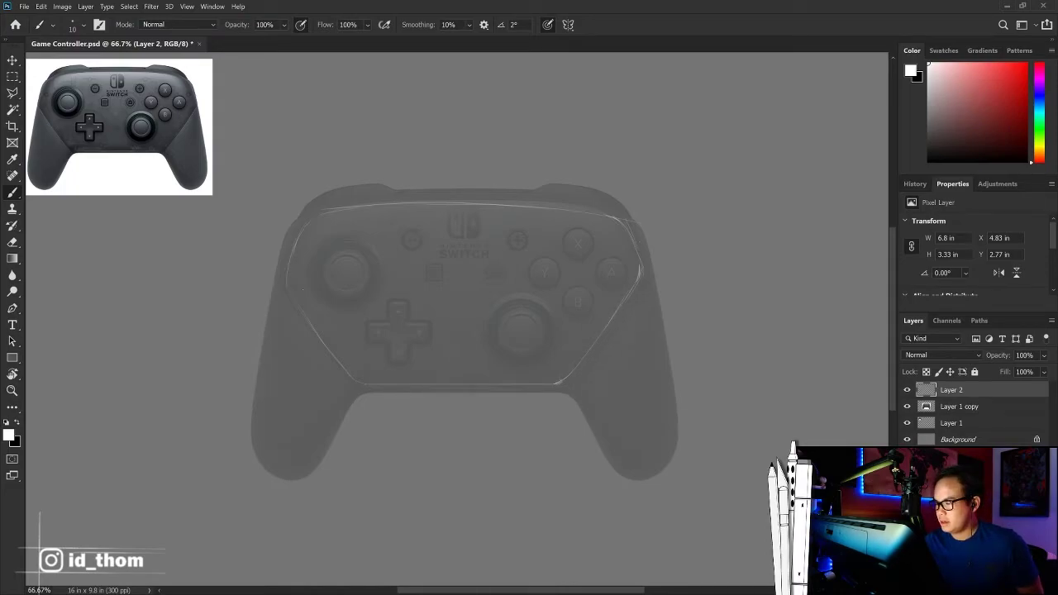
Step: Trace the left side, the lower-left grip diagonals and a long line along the bottom edge
mouse_move(299, 220)
mouse_down()
mouse_move(264, 454)
mouse_move(302, 474)
mouse_up()
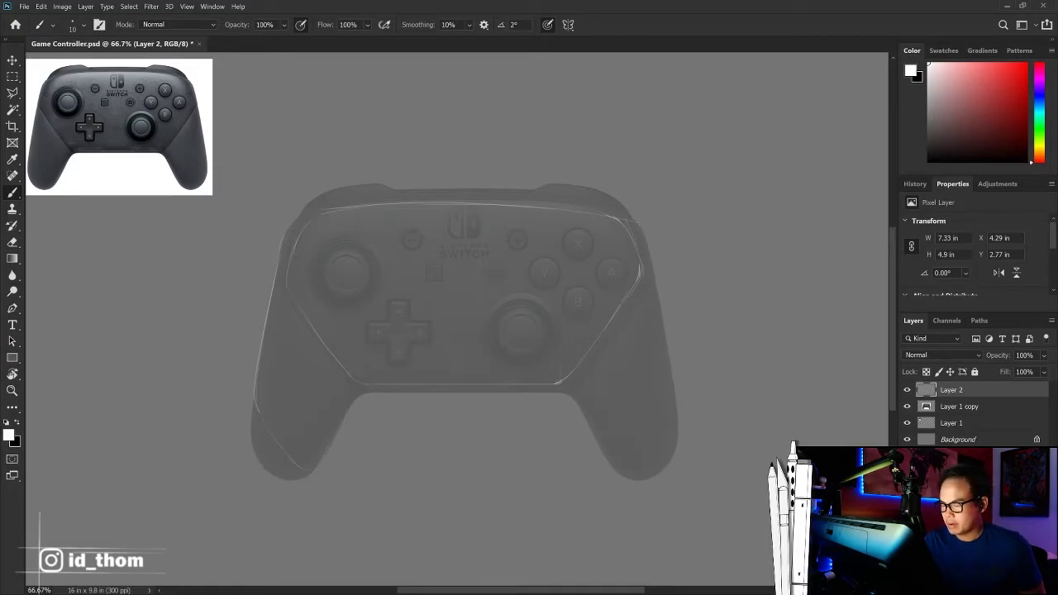
key(ctrl+z)
drag(338, 420, 319, 455)
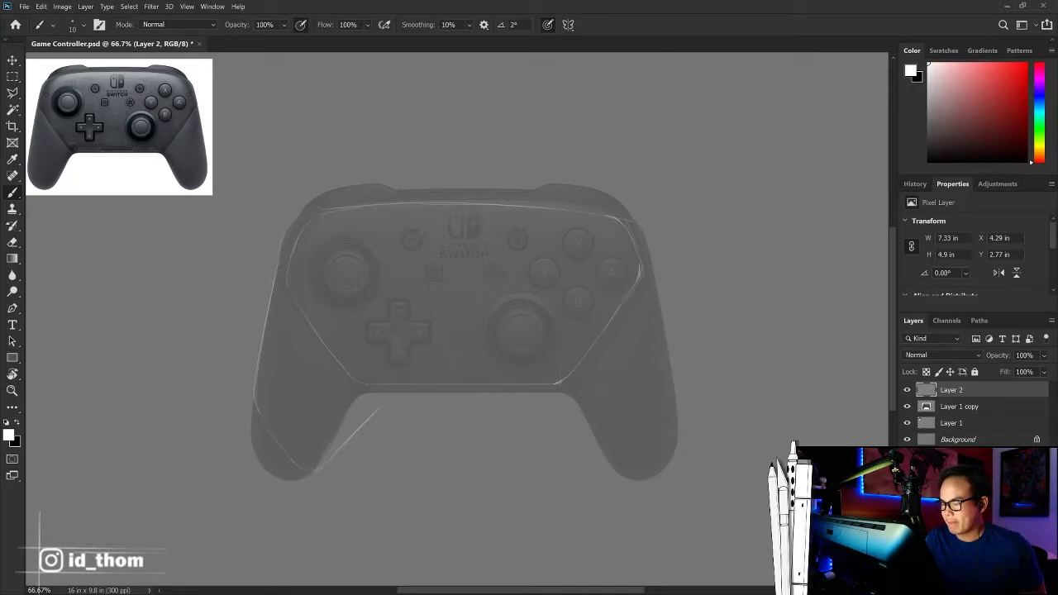
drag(394, 400, 403, 398)
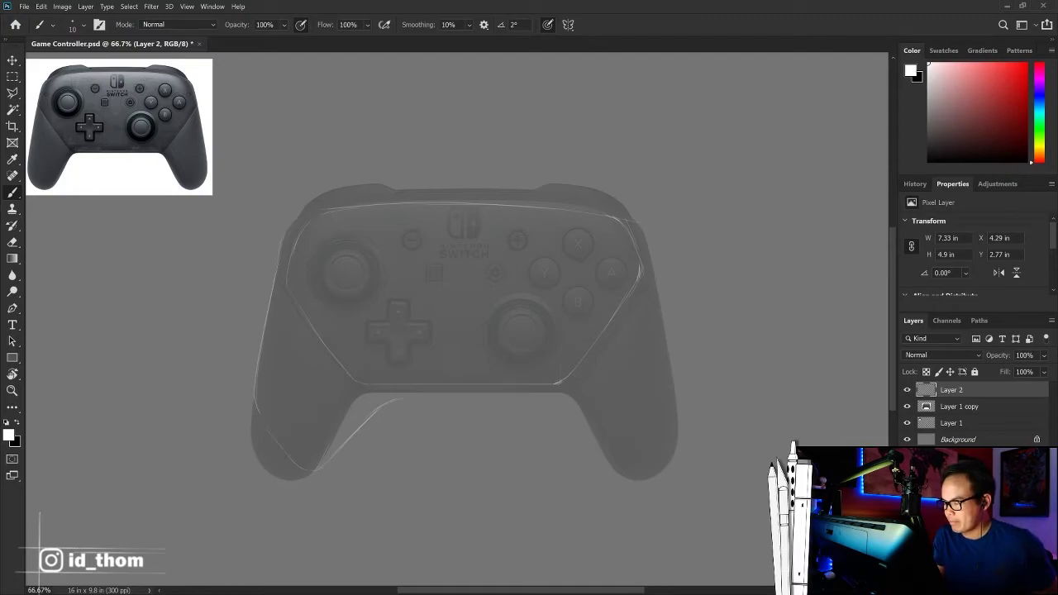
shift+click(562, 401)
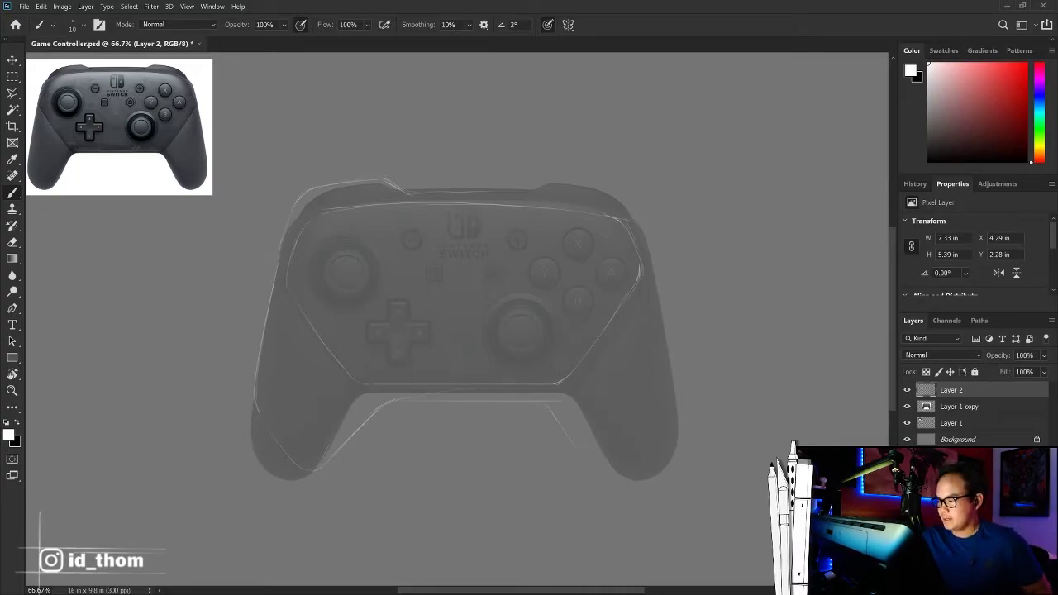
Step: Delete the right half of the sketch and duplicate the remaining left half
key(m)
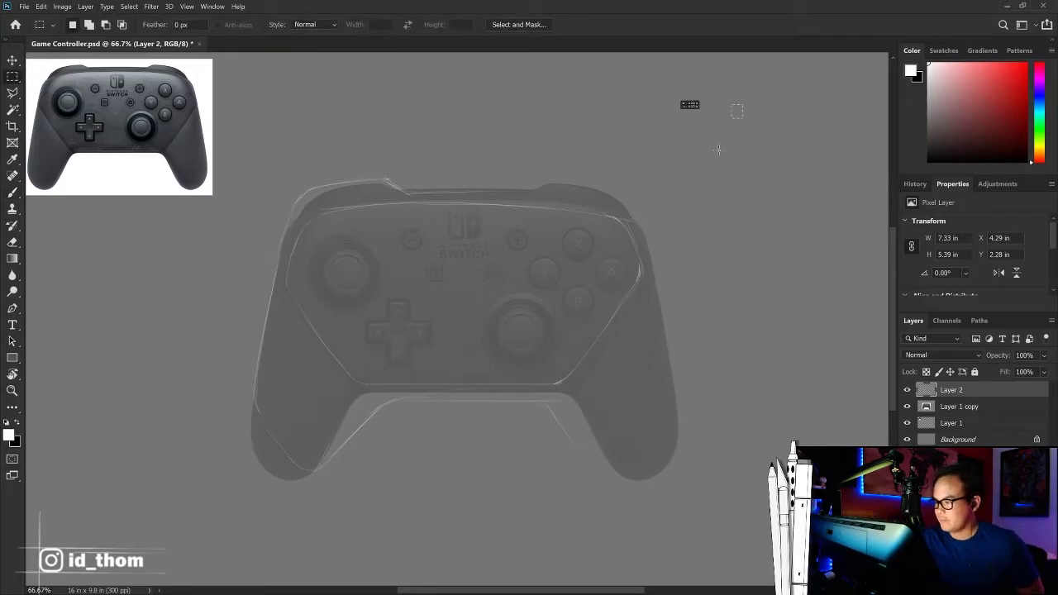
drag(742, 104, 467, 500)
key(Delete)
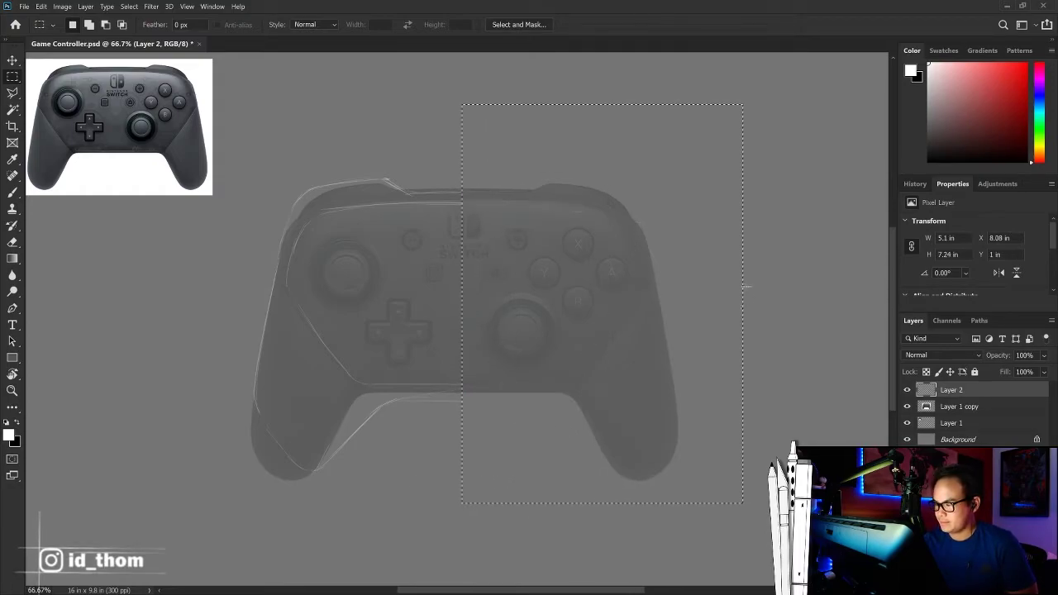
key(ctrl+d)
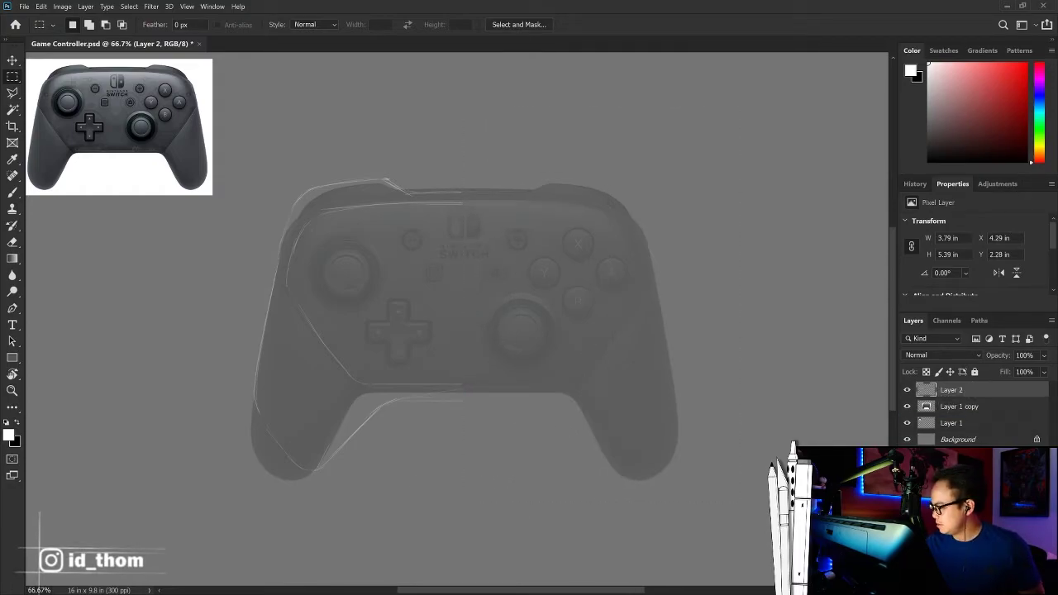
key(ctrl+j)
Step: Flip the duplicated half horizontally and move it onto the controller's right side
click(40, 6)
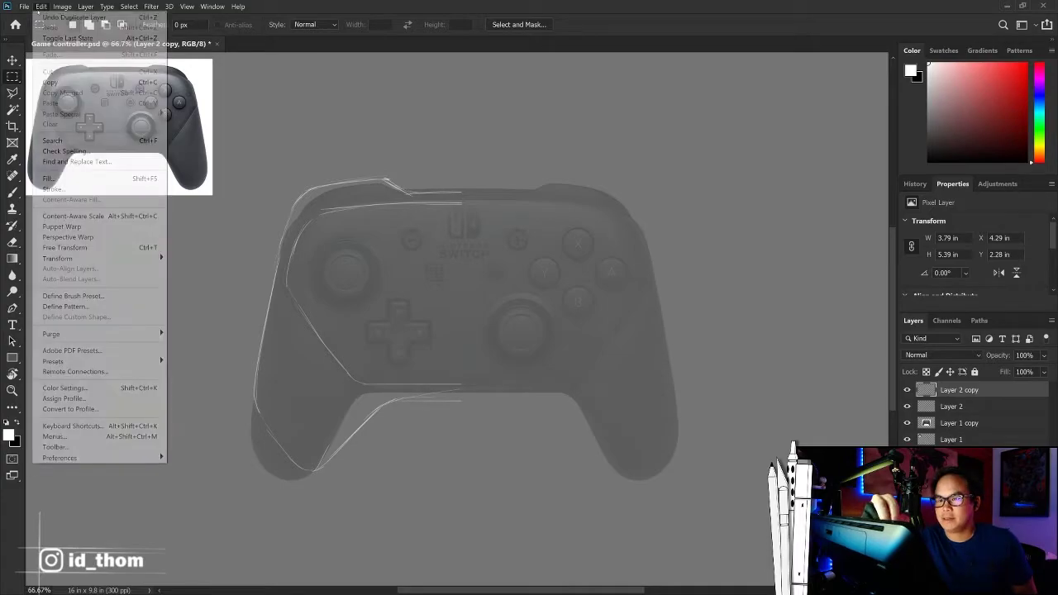
mouse_move(58, 257)
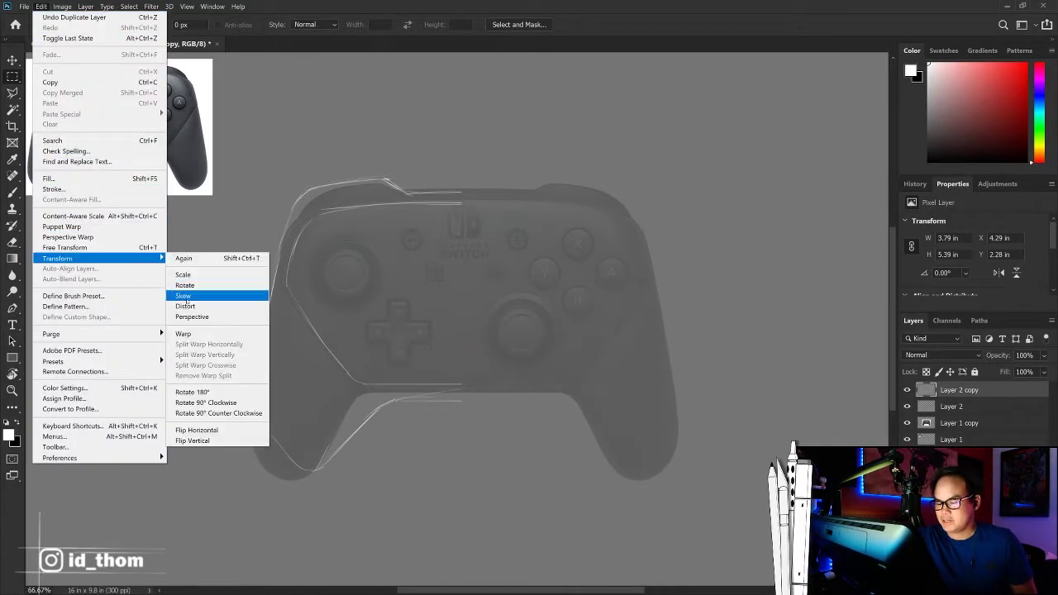
click(241, 433)
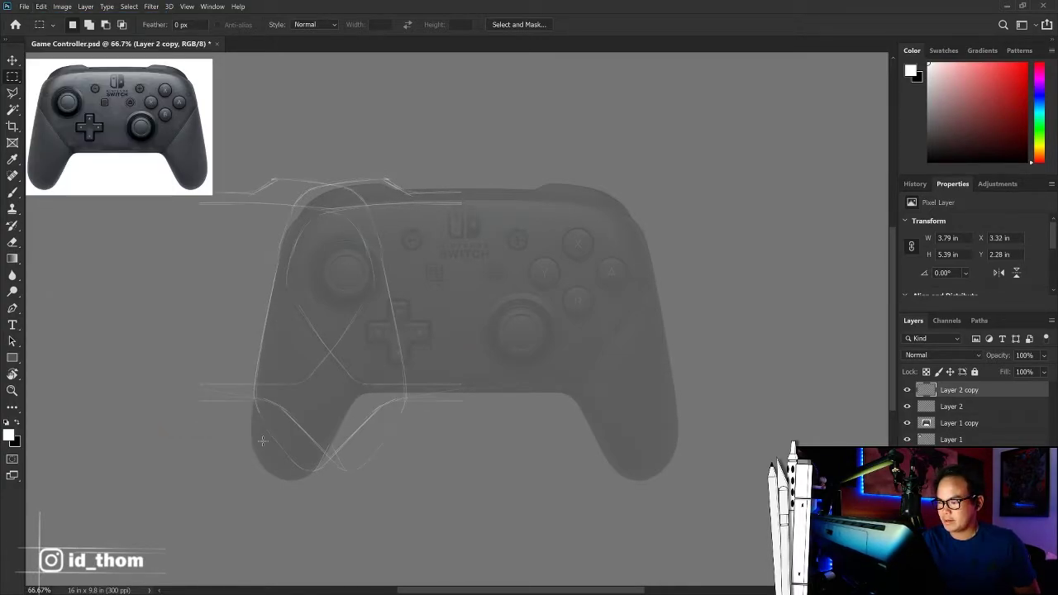
key(ctrl+t)
mouse_move(373, 324)
mouse_down()
mouse_move(532, 338)
mouse_move(643, 329)
mouse_move(618, 338)
mouse_up()
key(Return)
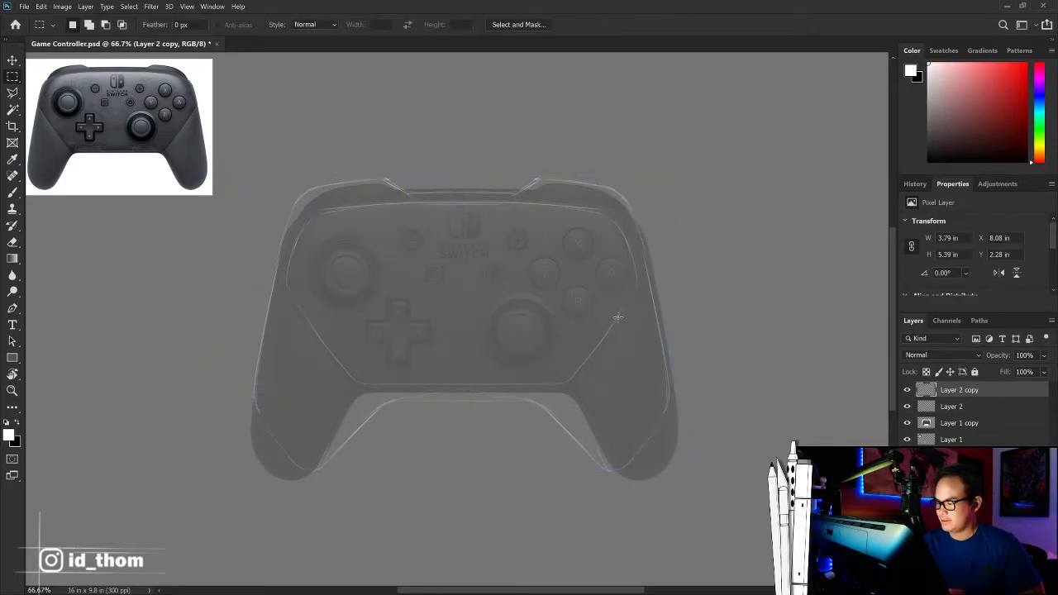
key(e)
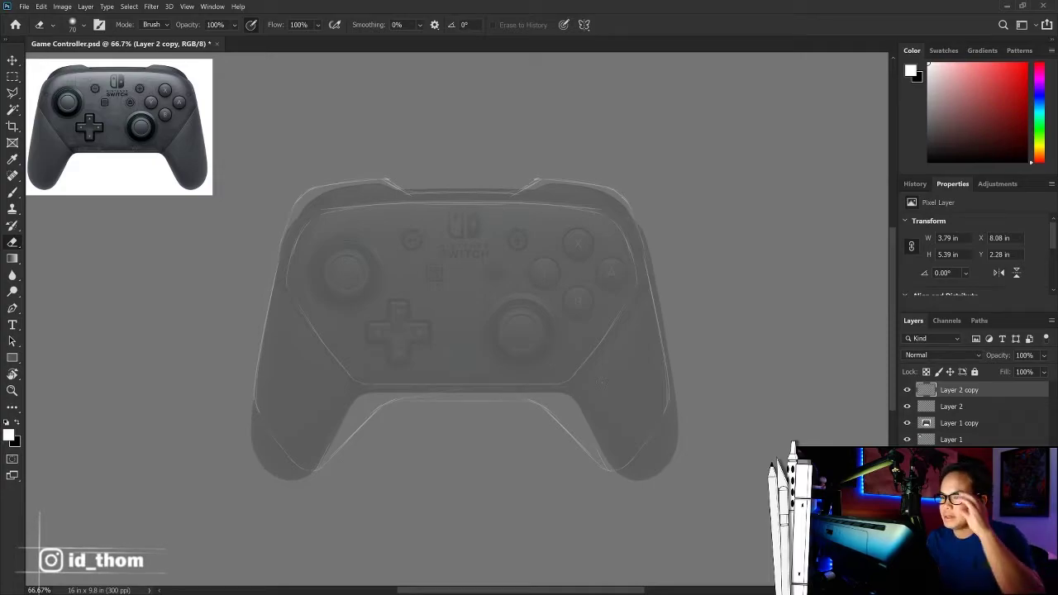
key(b)
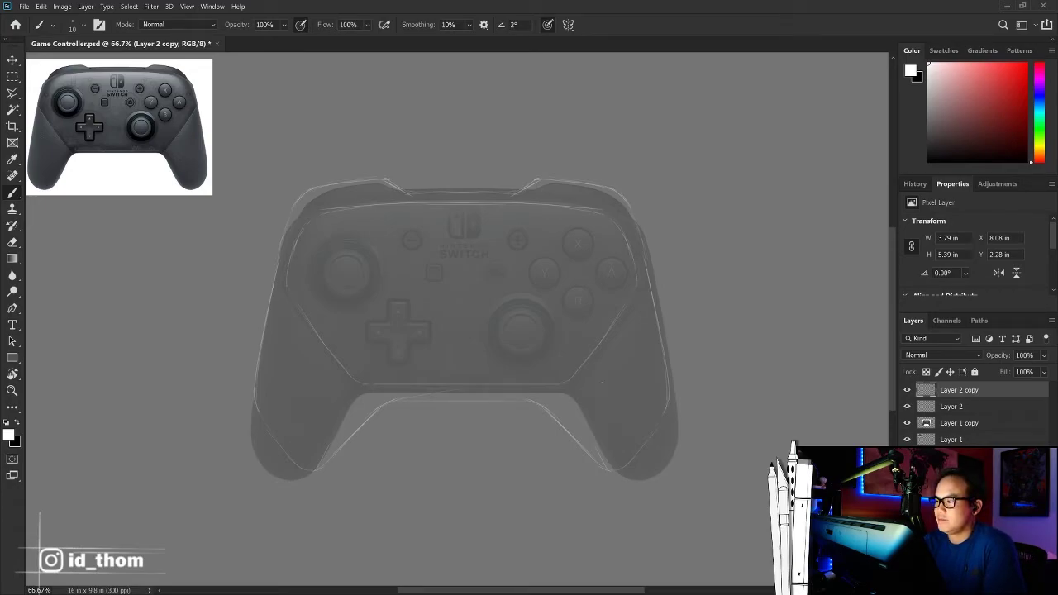
Step: Turn on Vertical symmetry centred on the controller, testing and undoing a mirrored stroke
click(569, 24)
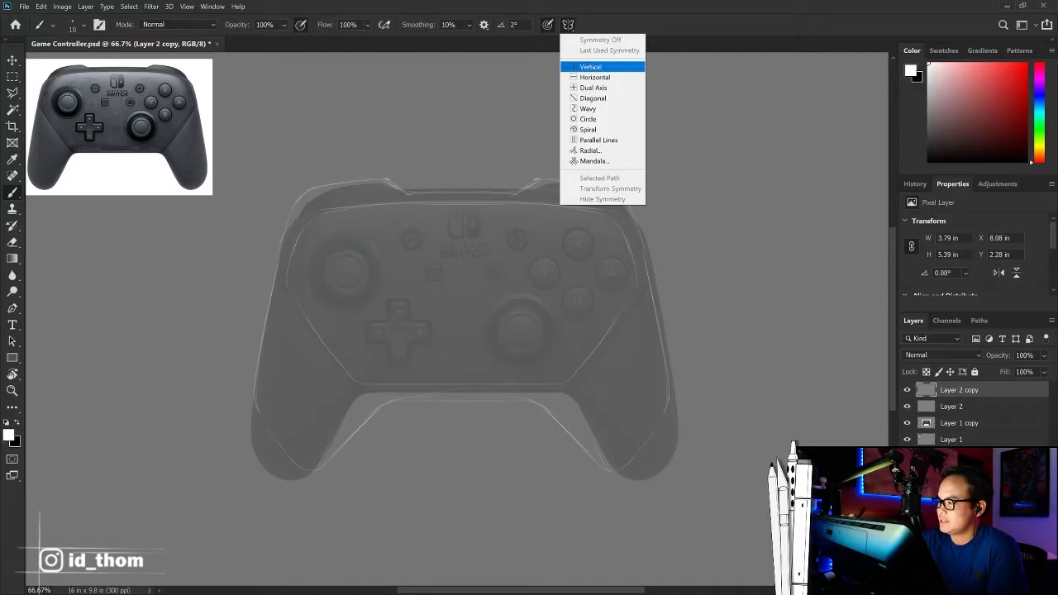
click(597, 67)
drag(457, 159, 465, 153)
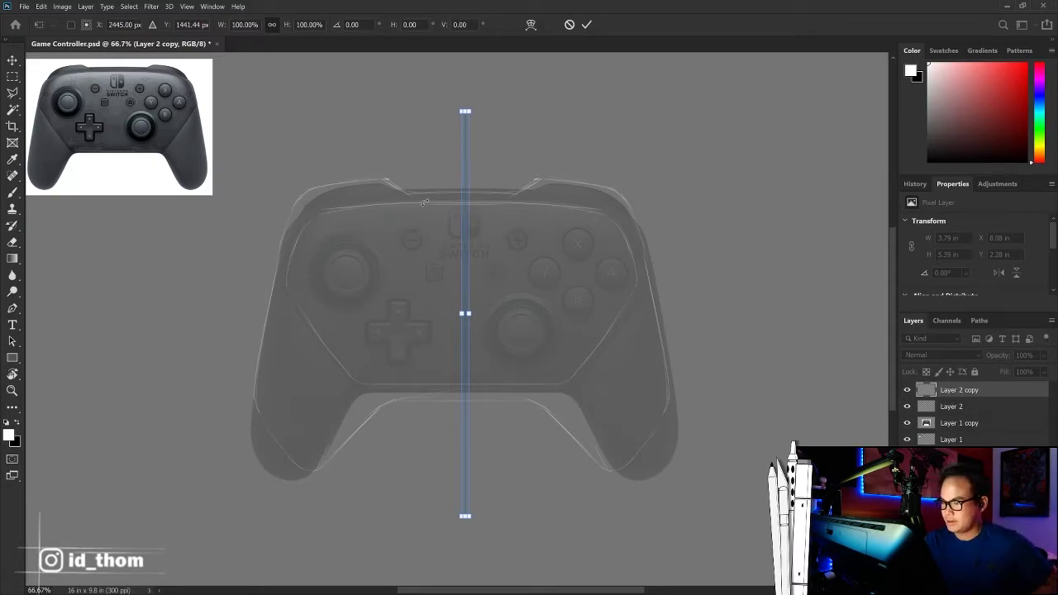
key(Return)
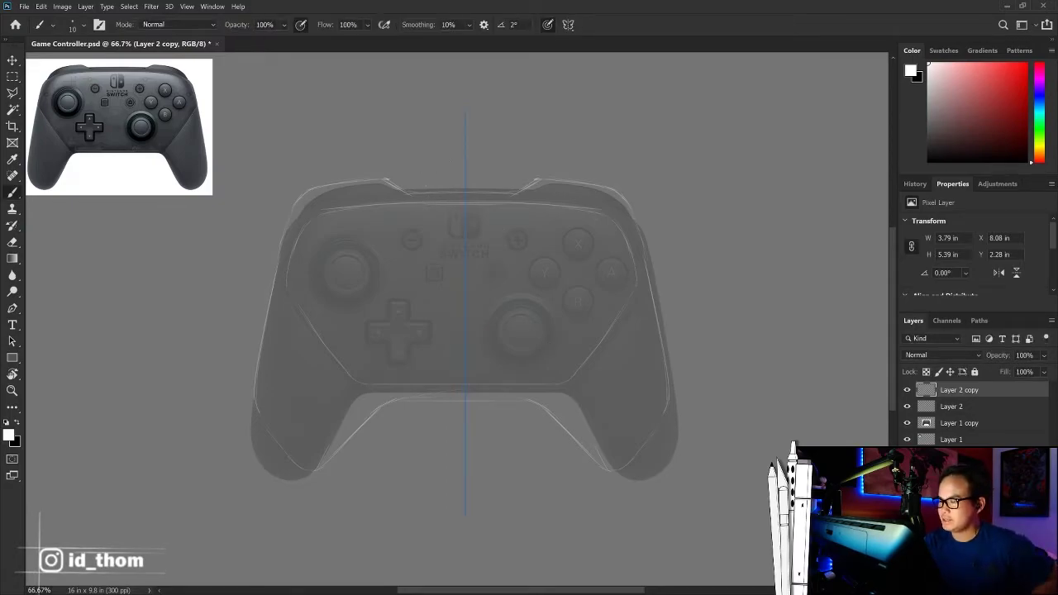
mouse_move(336, 248)
mouse_down()
mouse_move(403, 264)
mouse_move(341, 308)
mouse_move(408, 347)
mouse_move(371, 414)
mouse_up()
key(ctrl+z)
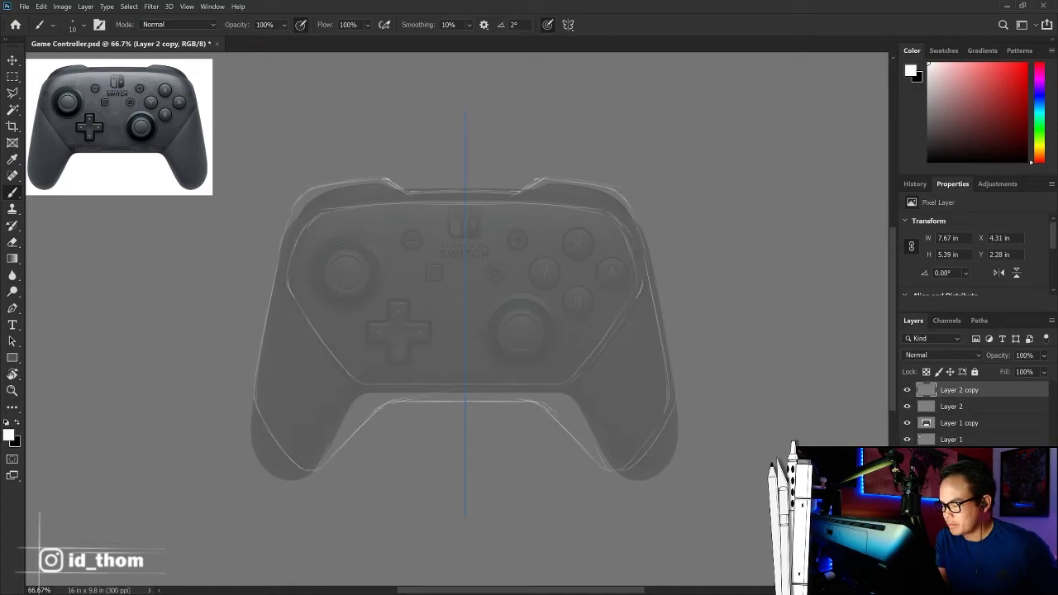
Step: Widen the outline to 7.7 in and place the Nintendo Switch logo blended with Multiply
text(7.7)
key(Return)
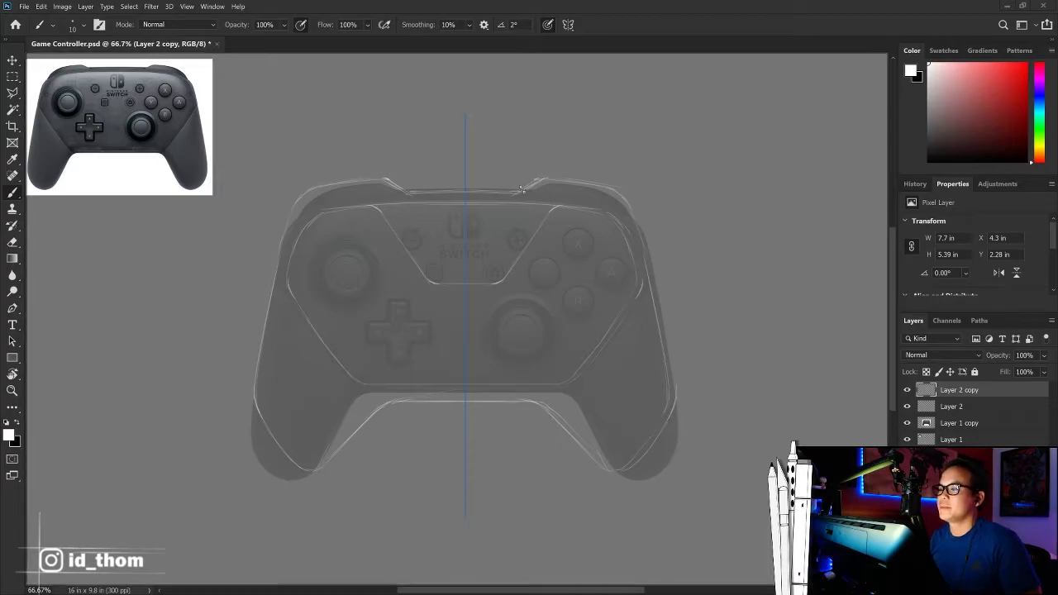
drag(1053, 298, 708, 307)
key(Return)
click(942, 354)
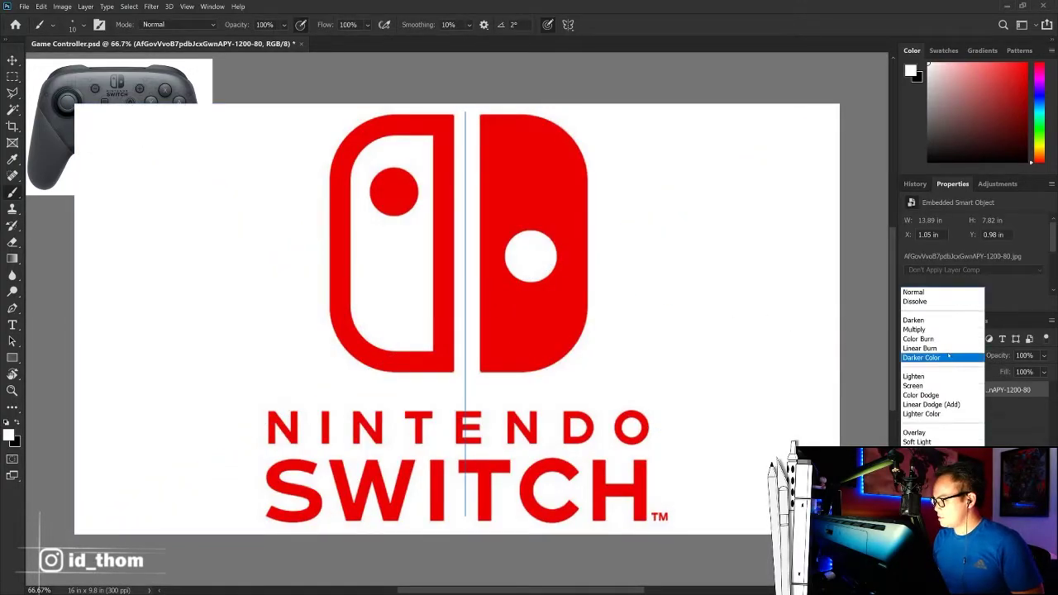
click(924, 332)
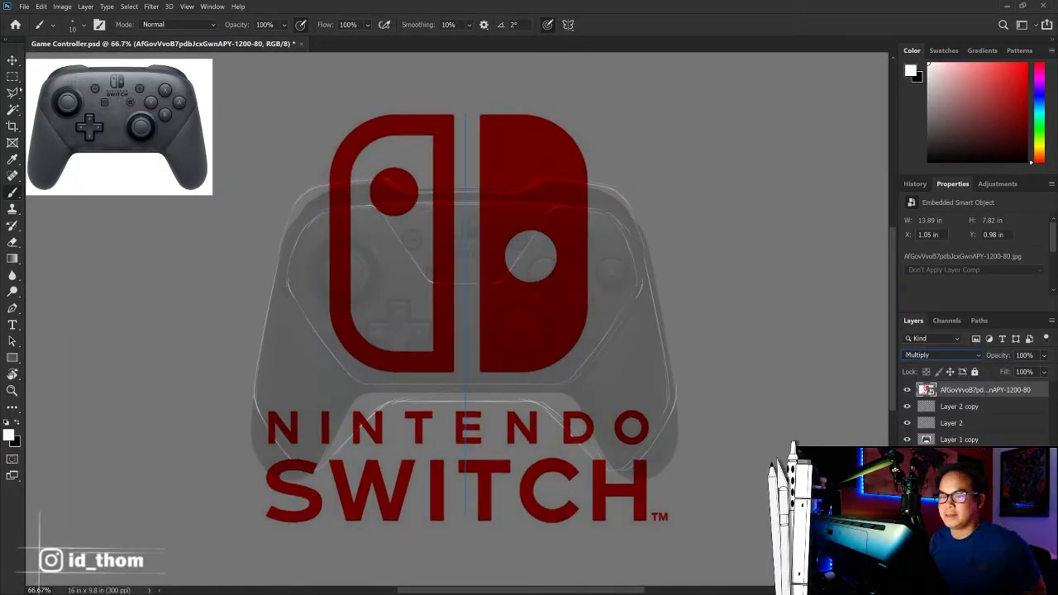
Step: Try selecting the logo's left Joy-Con with the Magic Wand at tolerance 20, then deselect
click(12, 108)
click(444, 132)
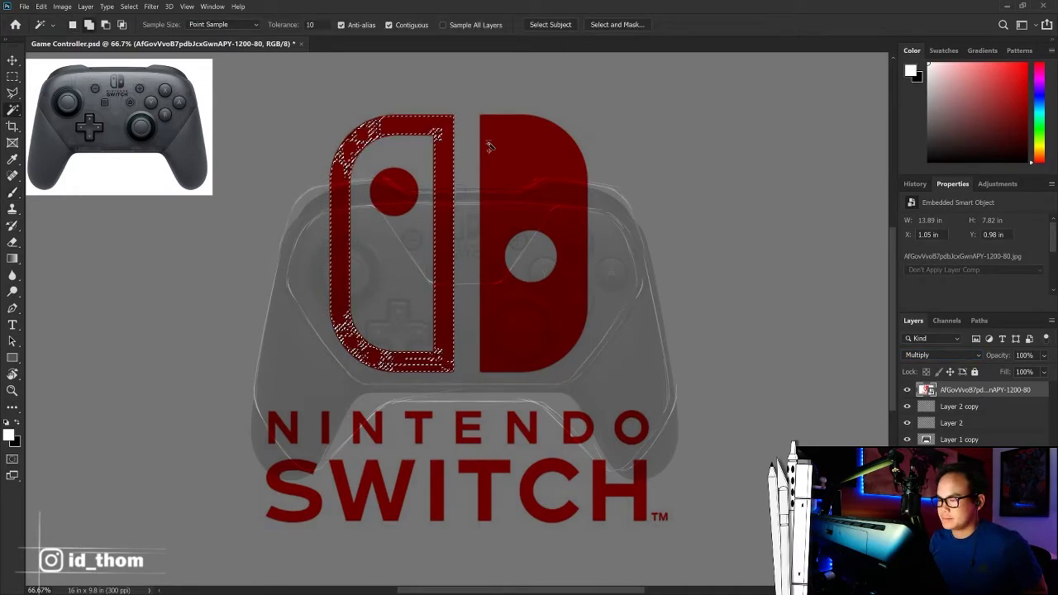
drag(269, 25, 277, 31)
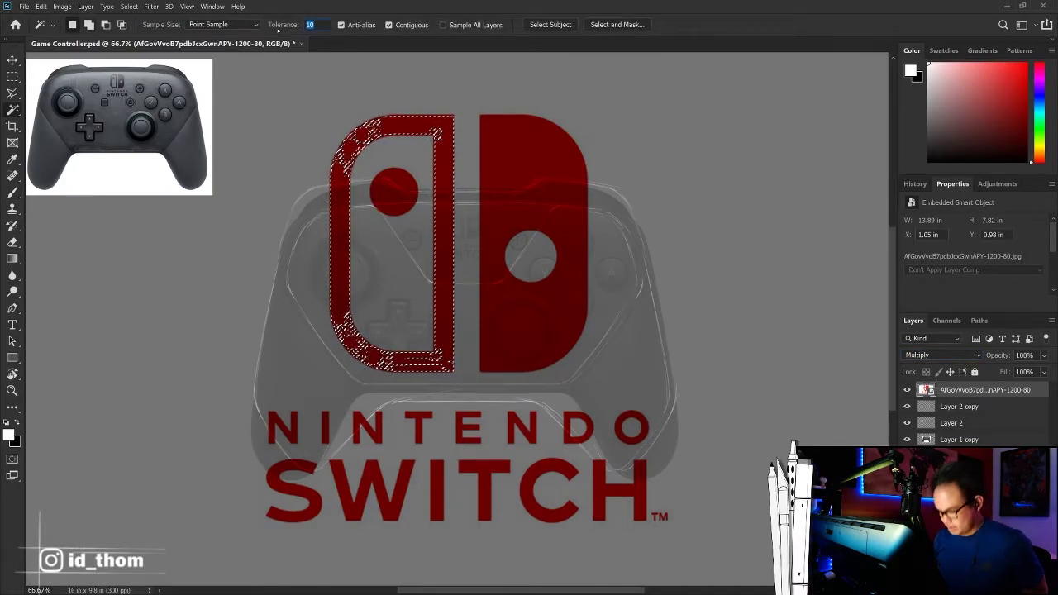
click(395, 128)
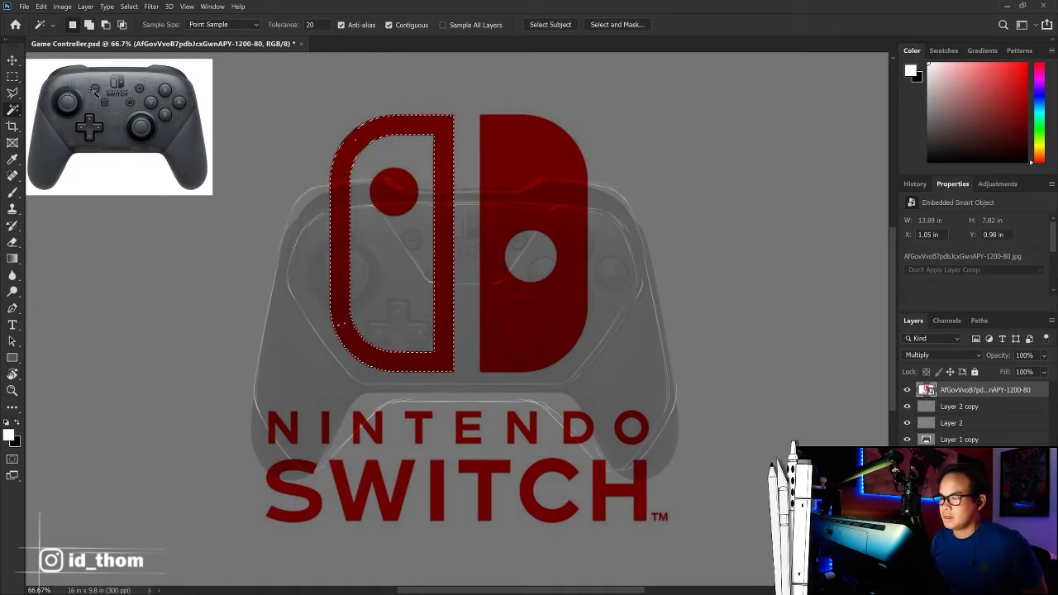
click(13, 76)
key(ctrl+d)
Step: Delete the red logo layer and place the black Nintendo Switch logo
key(v)
drag(513, 160, 574, 78)
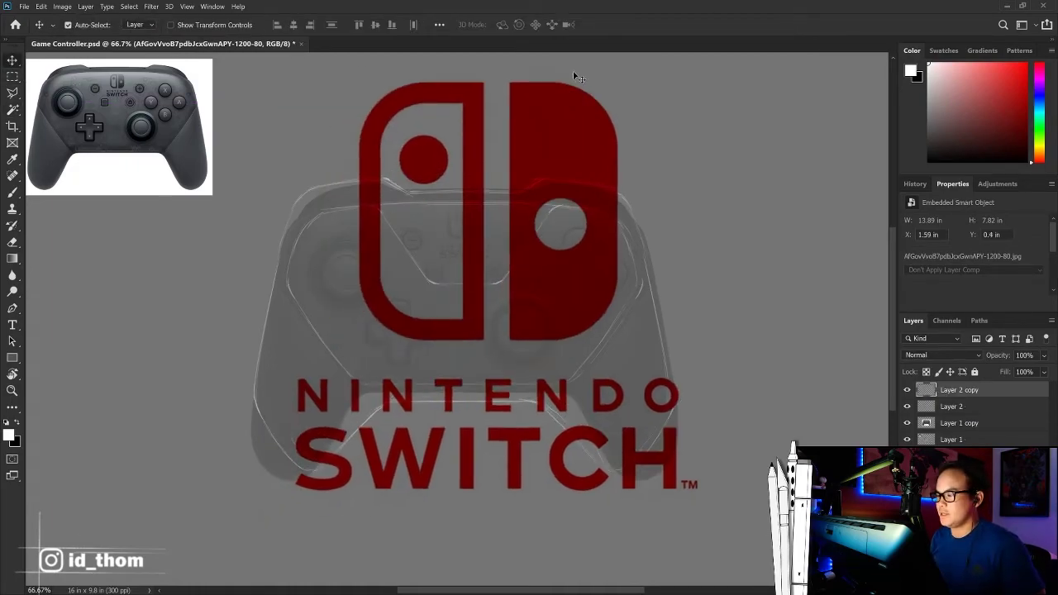
key(Delete)
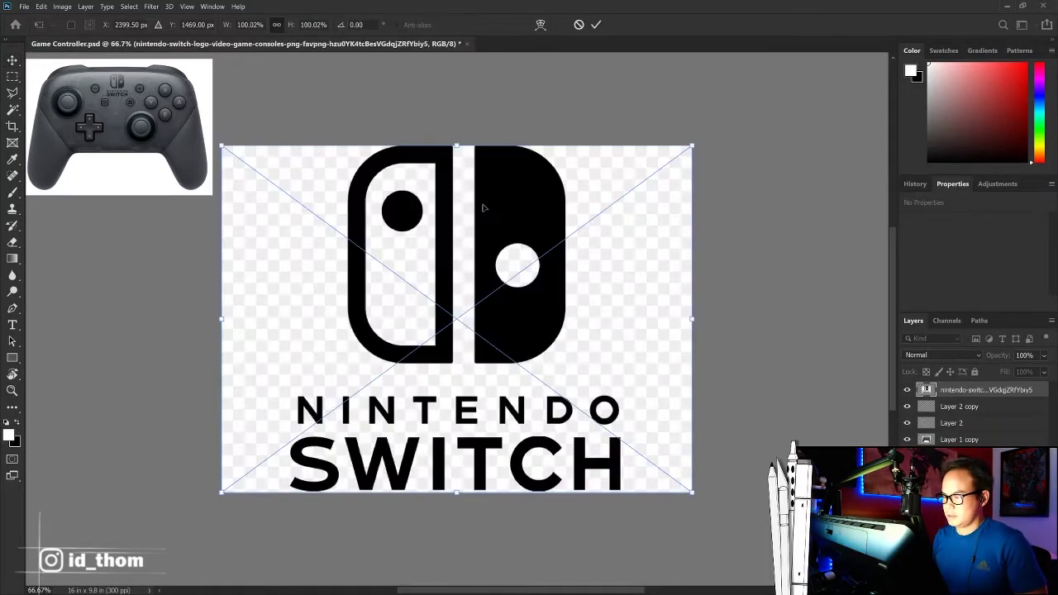
key(Return)
Step: Magic Wand-select the logo's Joy-Con shapes, circle and SWITCH and NINTENDO lettering
key(w)
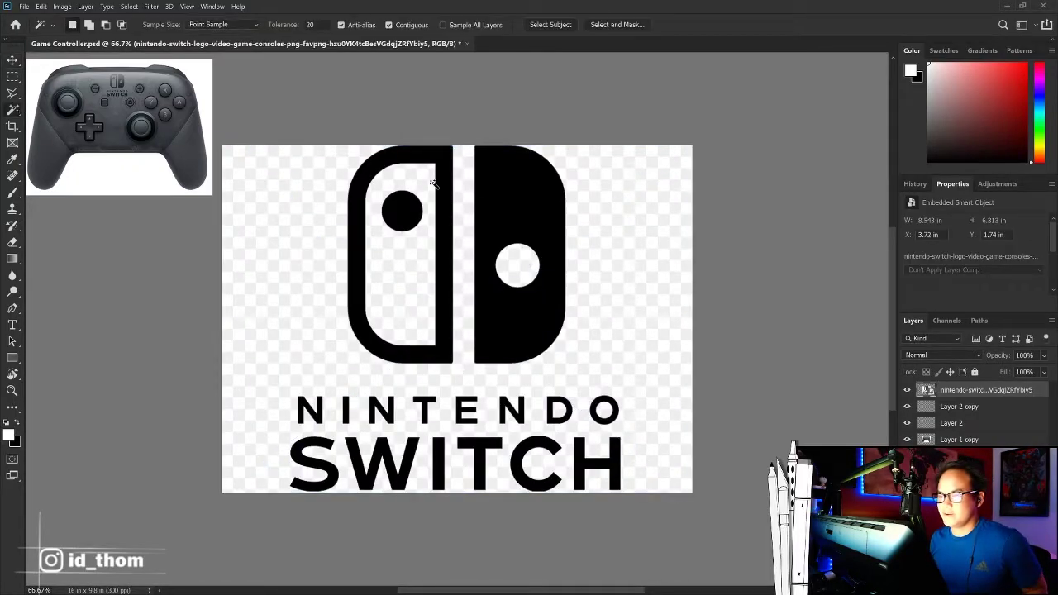
click(445, 174)
shift+click(510, 180)
shift+click(402, 207)
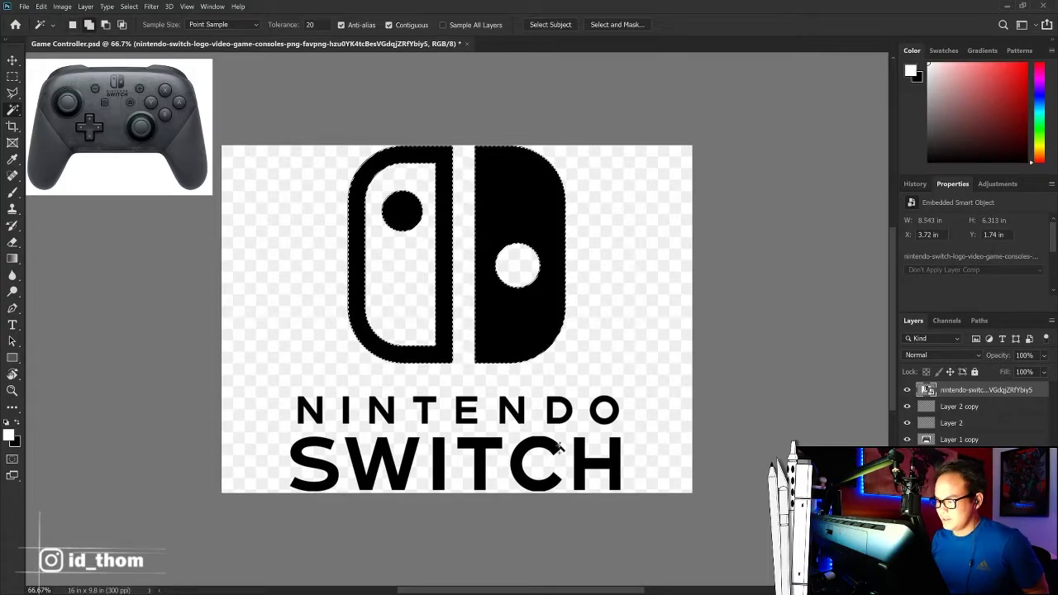
shift+click(317, 417)
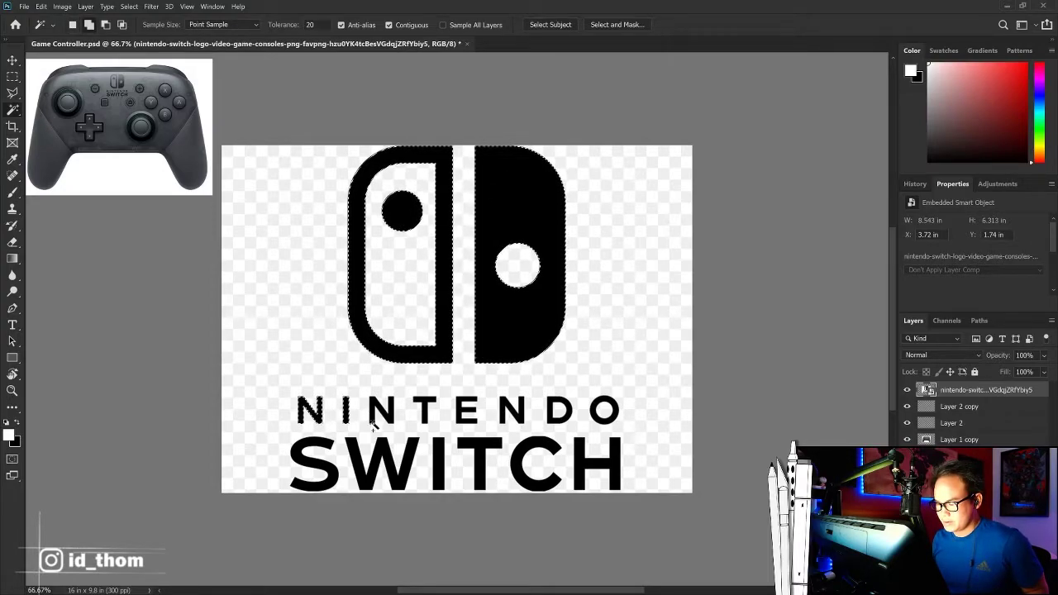
shift+click(326, 459)
shift+click(376, 455)
shift+click(381, 417)
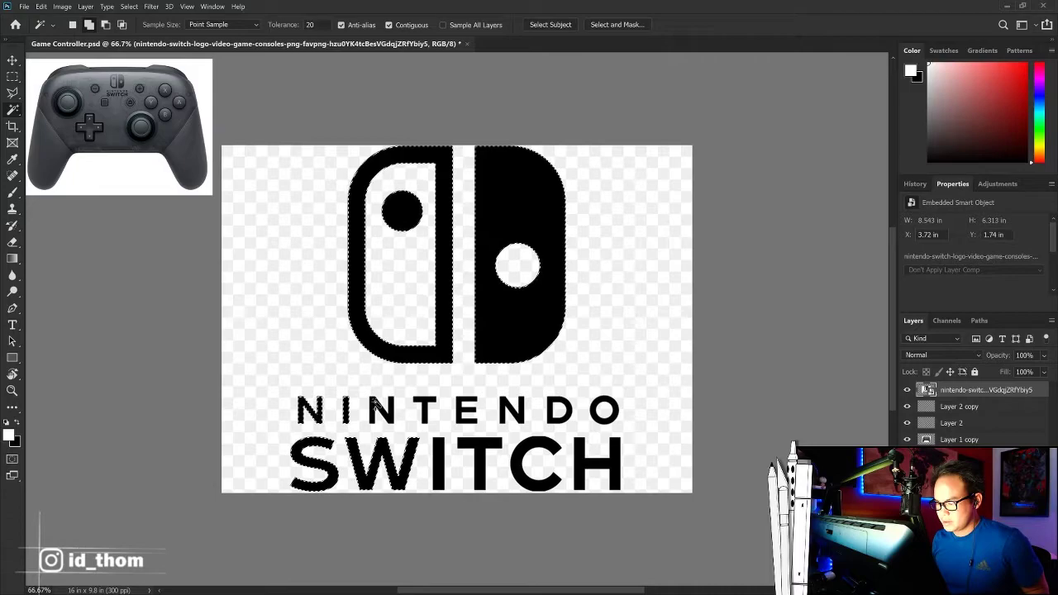
shift+click(422, 407)
shift+click(480, 444)
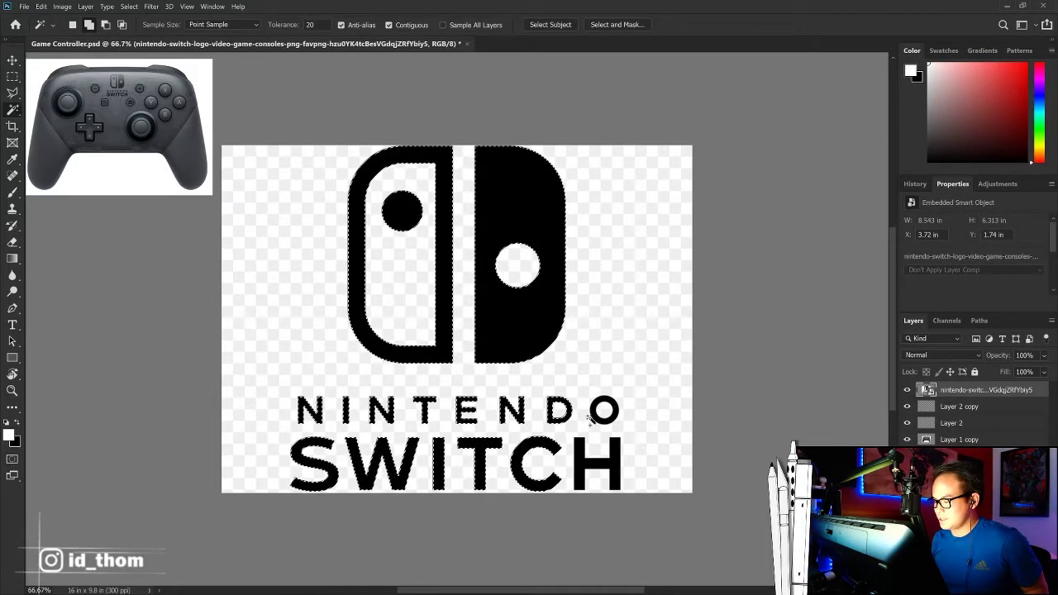
shift+click(615, 463)
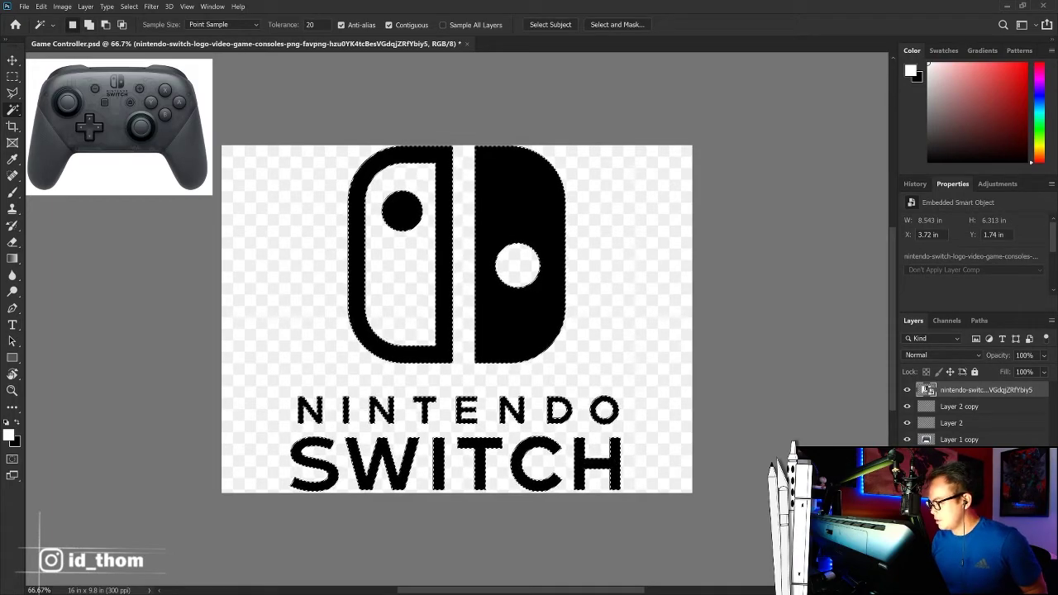
Step: Fill the selected logo shapes with colour on a new Layer 3 and deselect
key(ctrl+shift+alt+n)
key(i)
key(shift+F5)
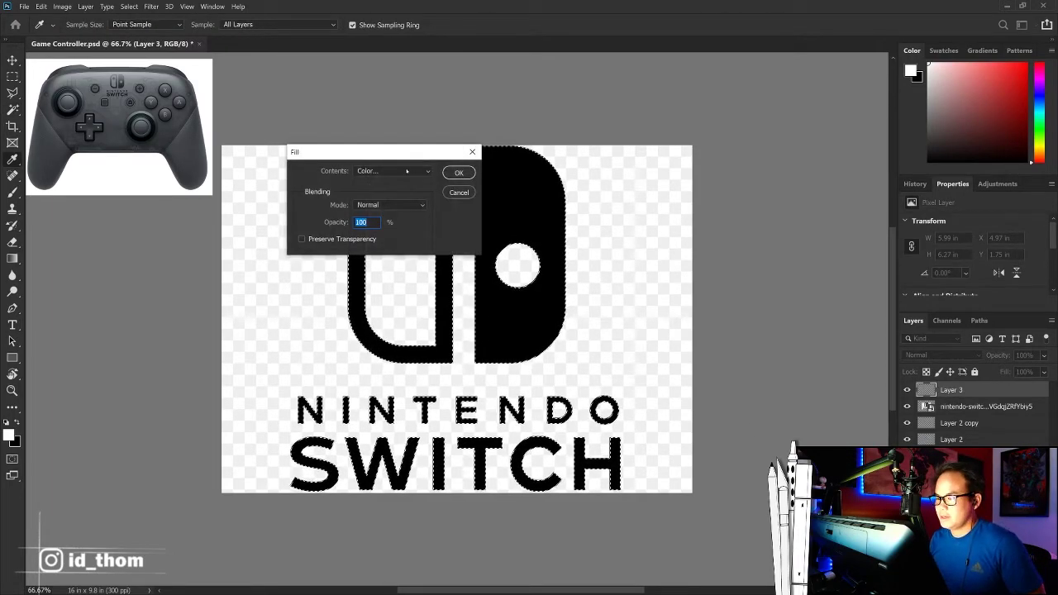
text(000000)
key(Return)
key(Return)
key(w)
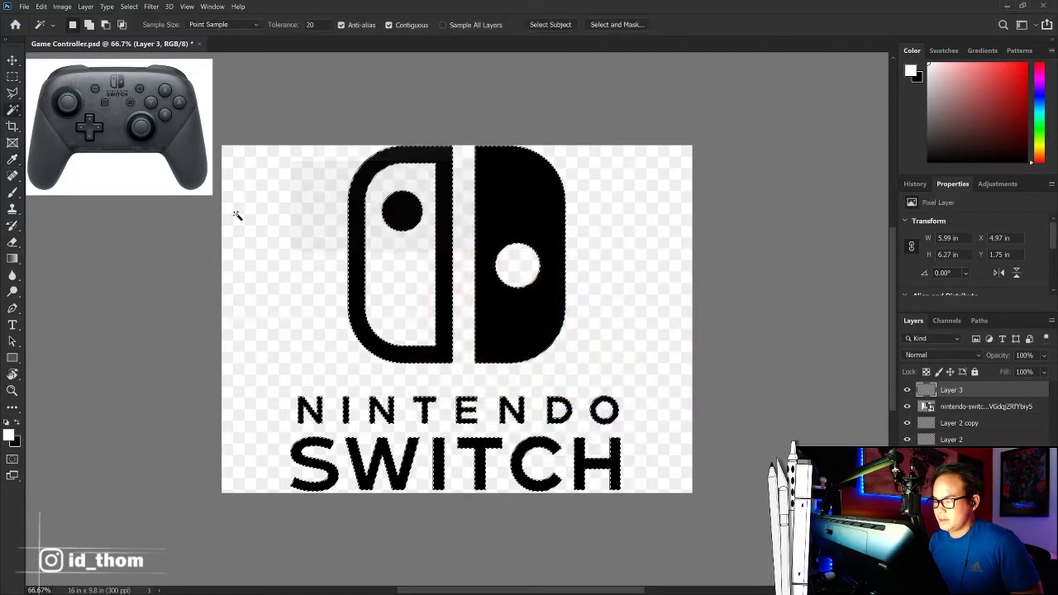
key(ctrl+d)
Step: Move and shrink the Layer 3 logo to 1.16 × 1.22 in at the controller's upper centre
key(v)
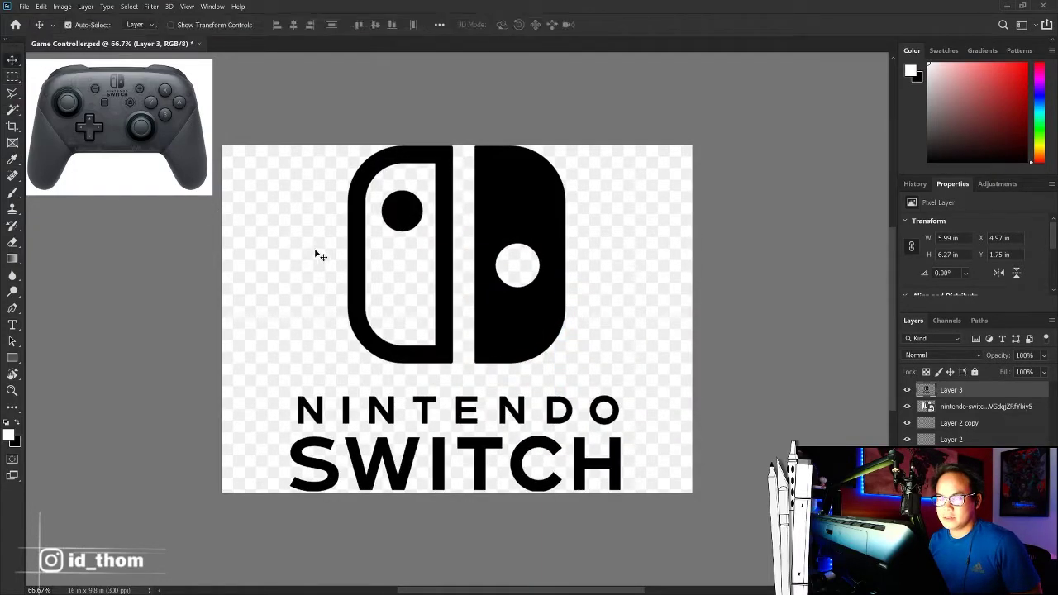
mouse_move(440, 210)
mouse_down()
mouse_move(482, 210)
mouse_move(474, 215)
mouse_up()
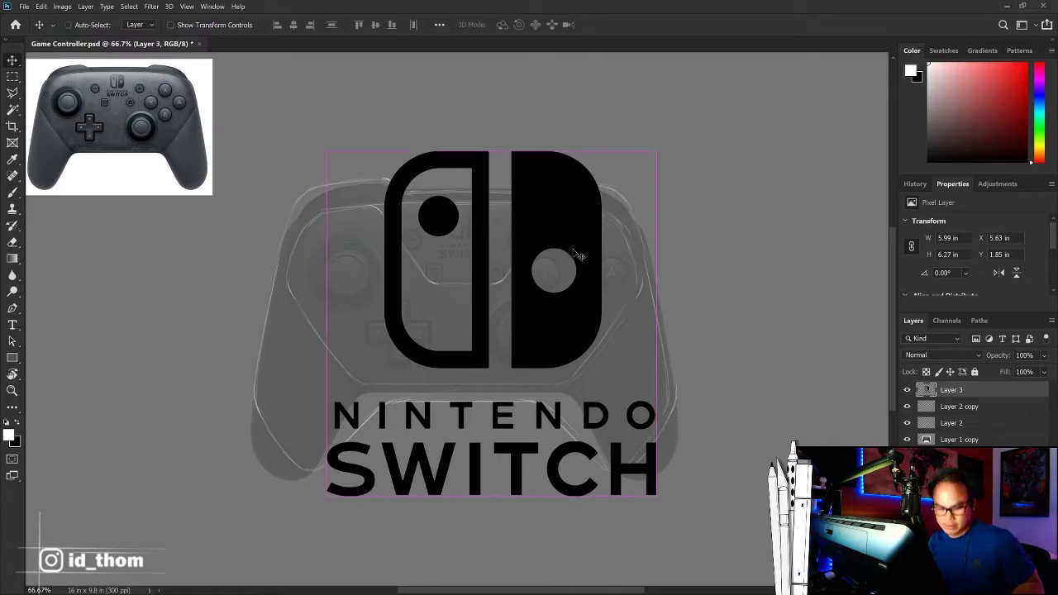
key(ctrl+t)
mouse_move(656, 151)
mouse_down()
mouse_move(494, 302)
mouse_move(519, 212)
mouse_up()
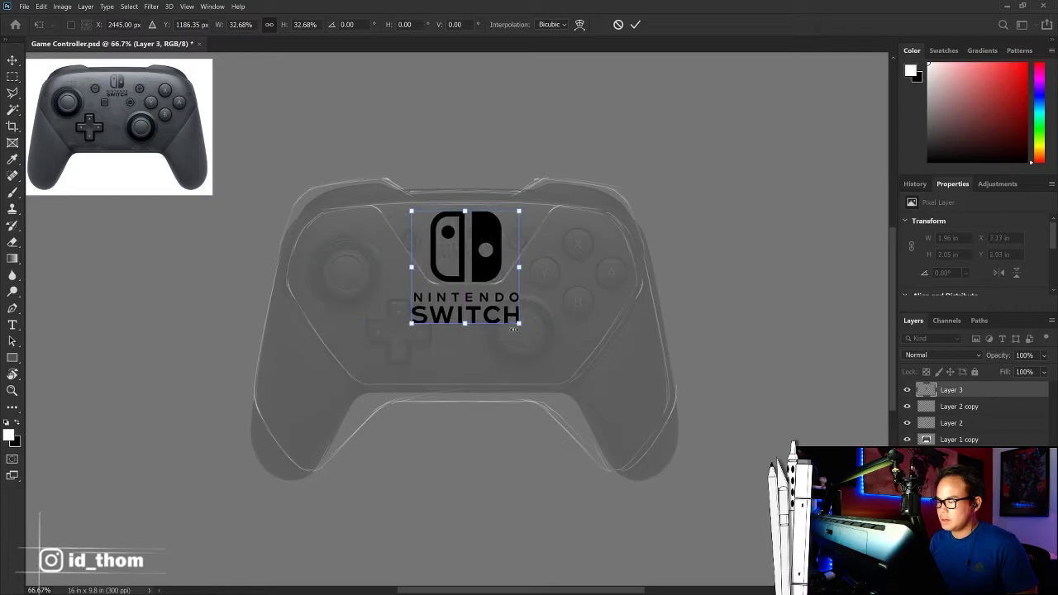
mouse_move(519, 324)
mouse_down()
mouse_move(477, 259)
mouse_move(486, 265)
mouse_up()
key(Return)
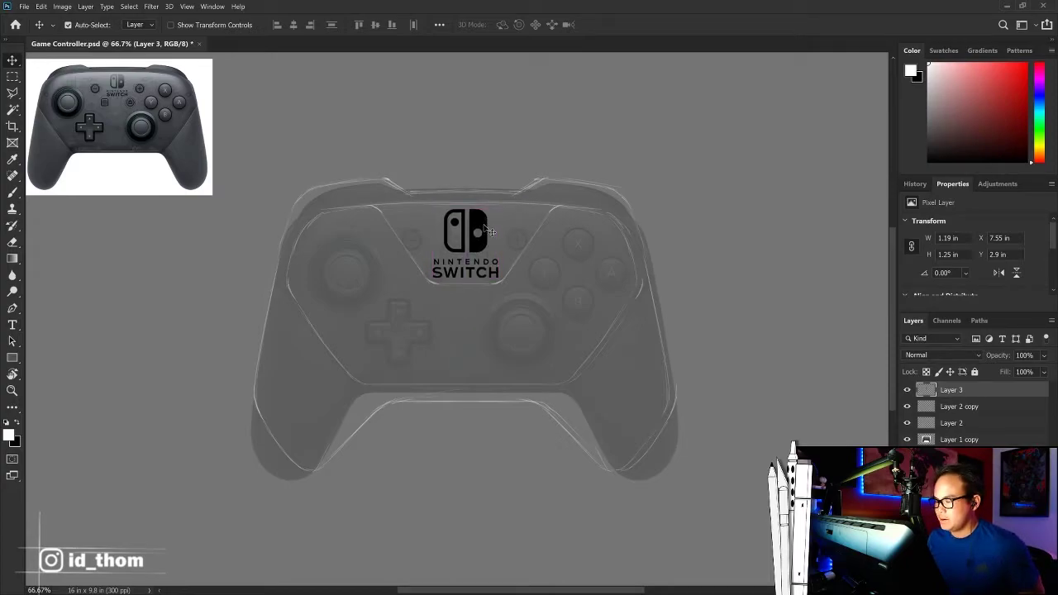
key(ctrl+t)
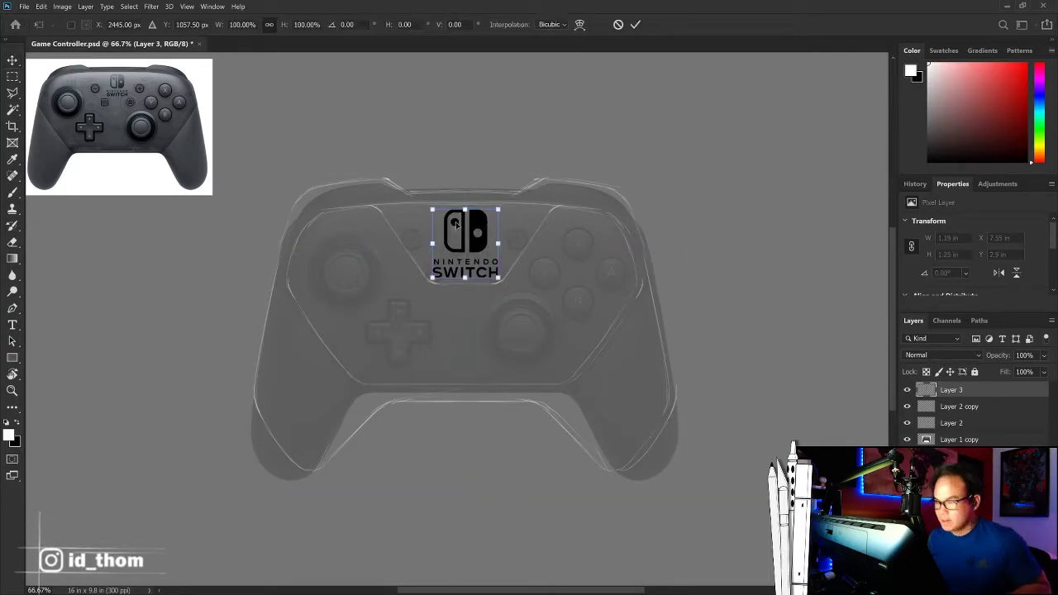
drag(433, 212, 435, 210)
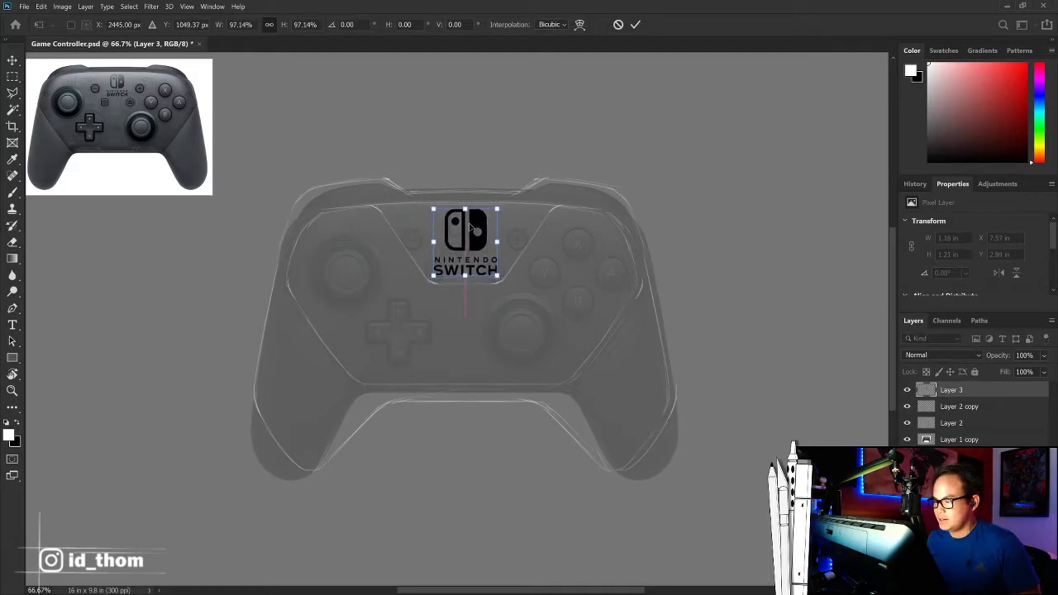
key(Return)
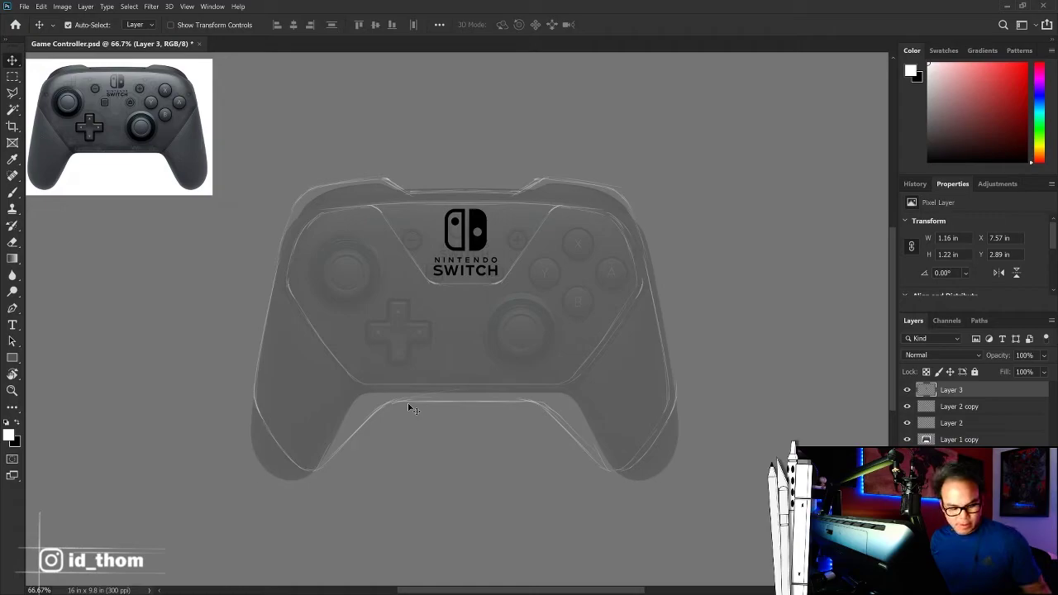
Step: Delete the Layer 2 copy outline layer and return to the mirrored Brush
click(960, 406)
click(907, 406)
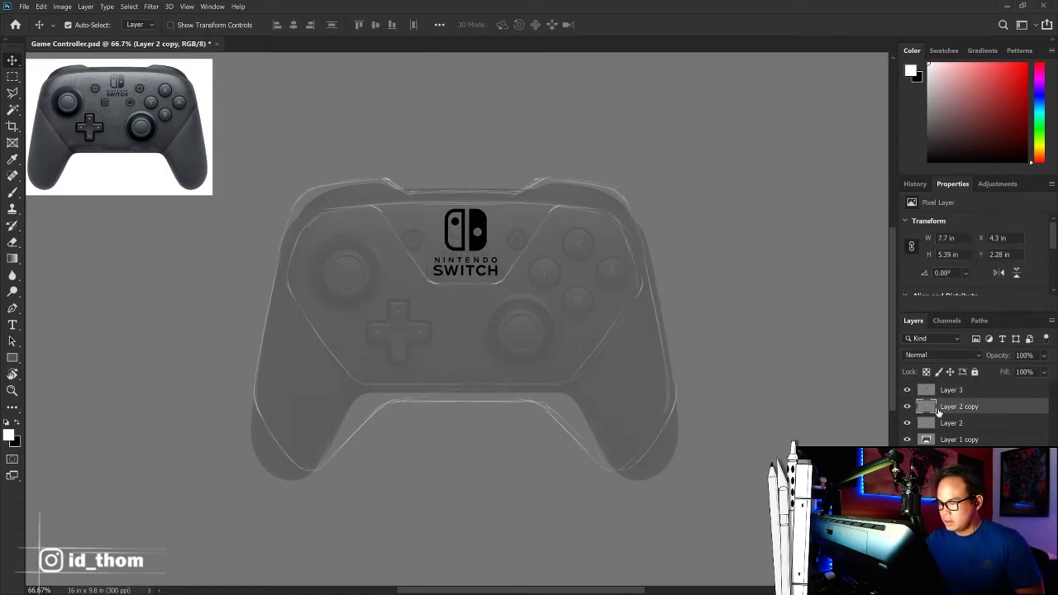
key(Delete)
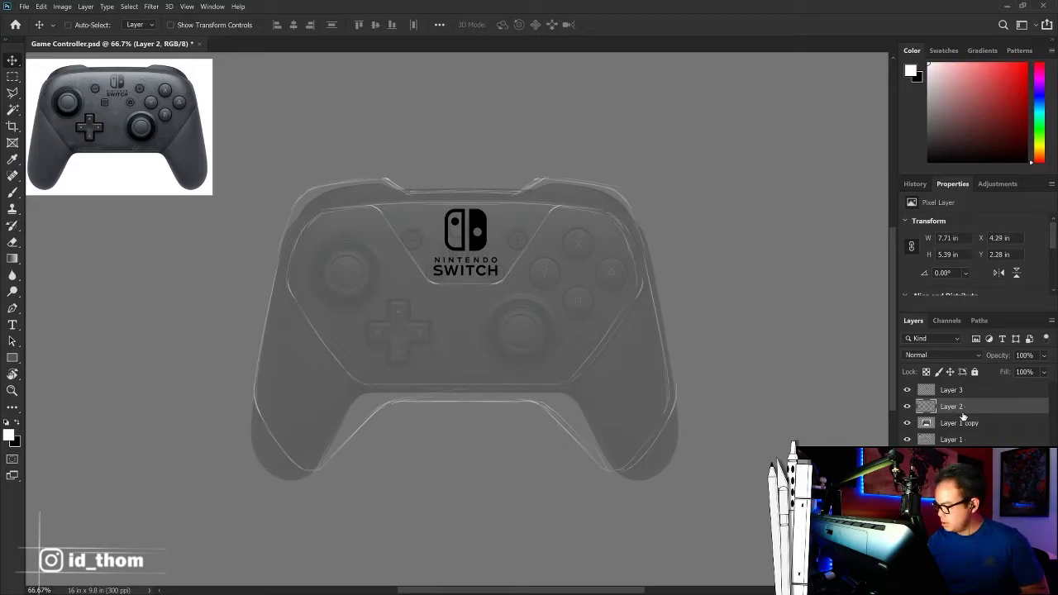
key(b)
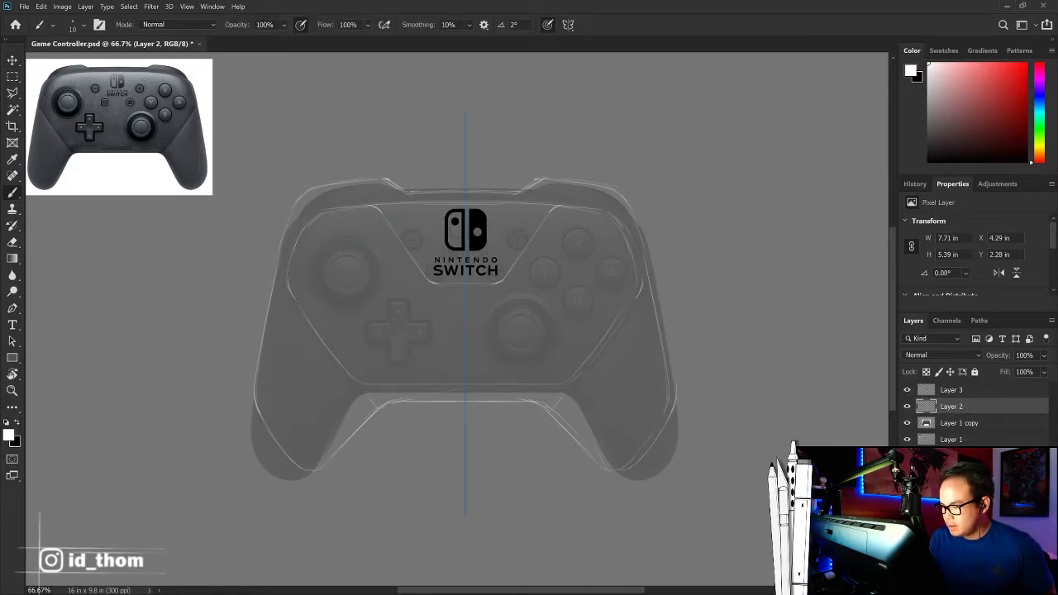
Step: Draw mirrored horizontal lines along the bottom crossbar, undoing the stray strokes
drag(378, 411, 464, 412)
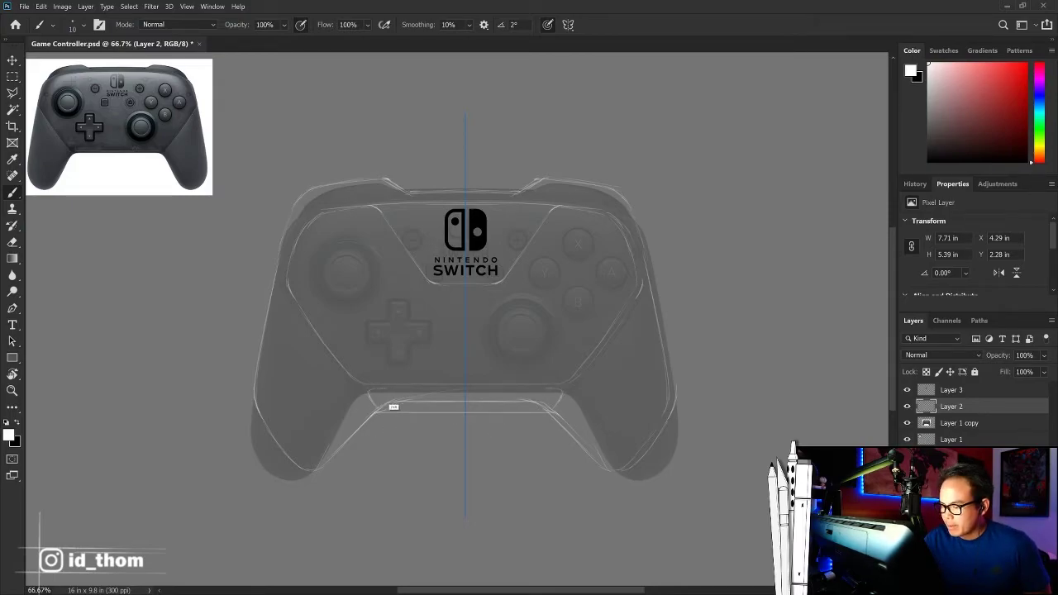
drag(384, 389, 464, 389)
mouse_move(383, 409)
mouse_down()
mouse_move(464, 409)
mouse_move(427, 404)
mouse_up()
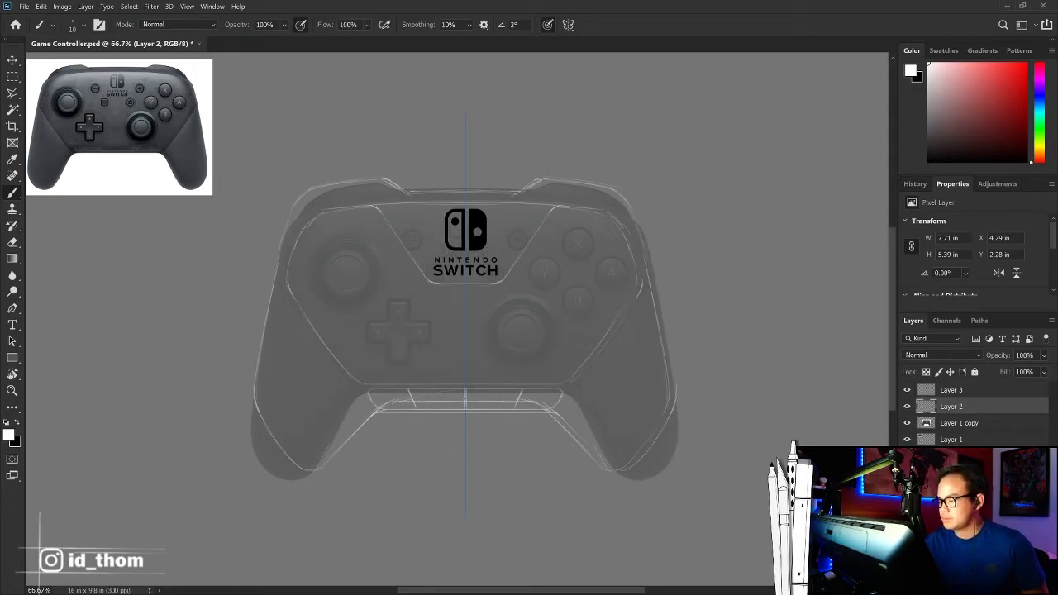
key(ctrl+z)
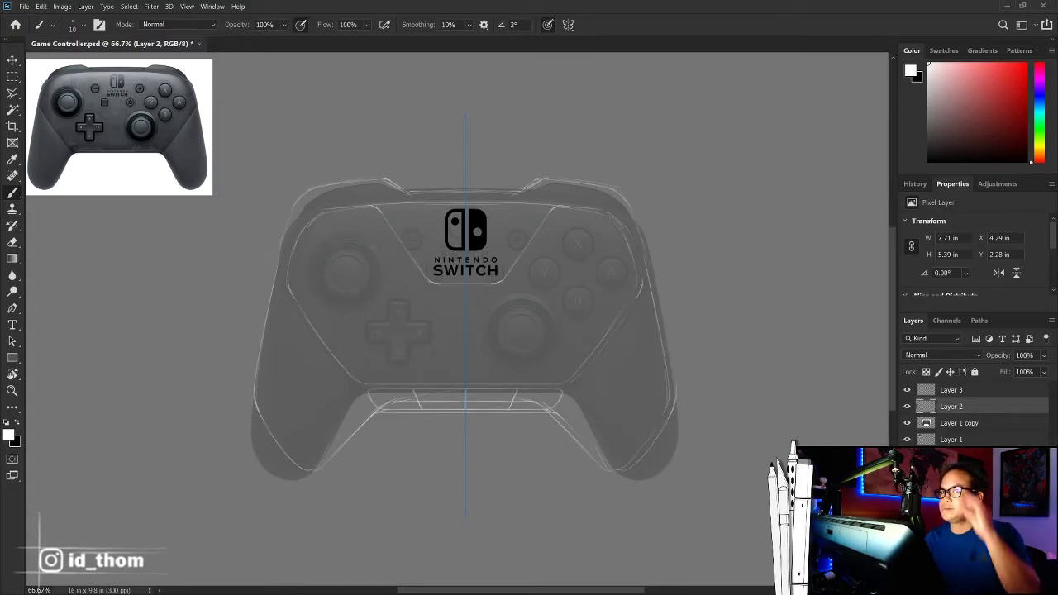
click(558, 389)
shift+click(372, 389)
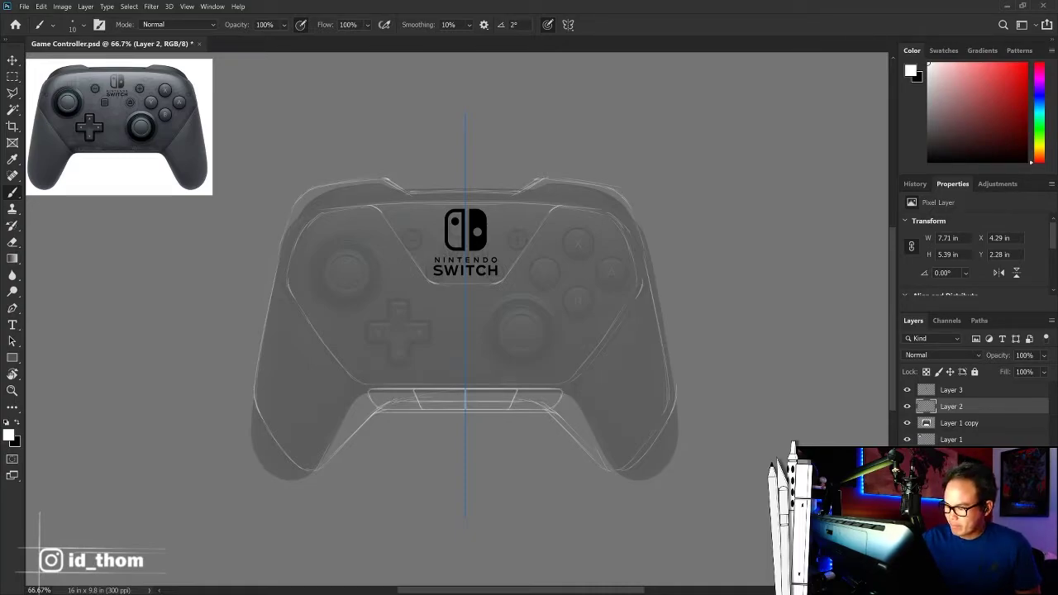
key(ctrl+z)
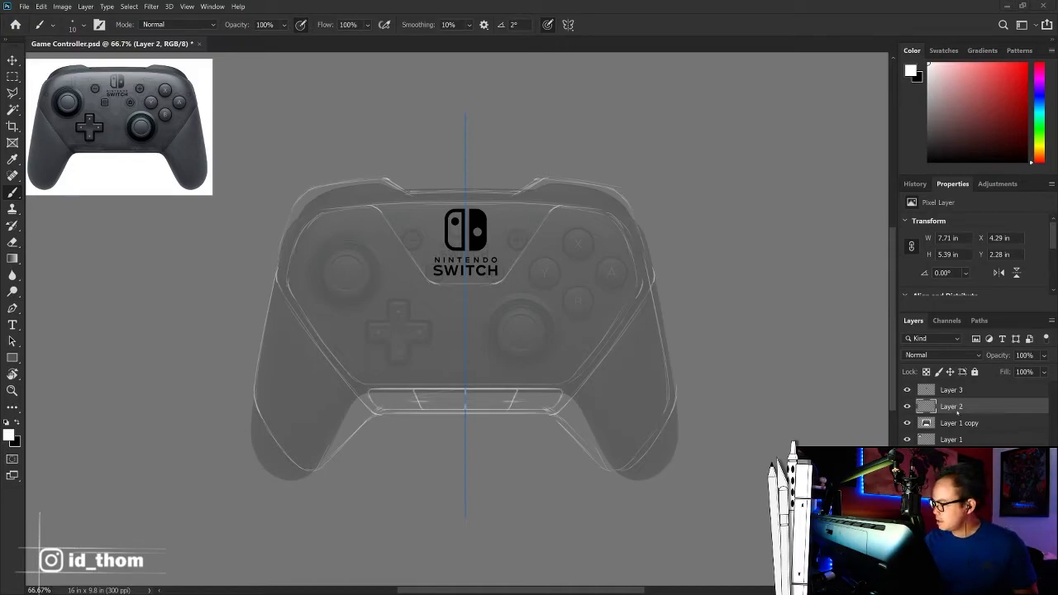
Step: Reselect Layer 2 with the Brush and turn painting symmetry off
click(965, 392)
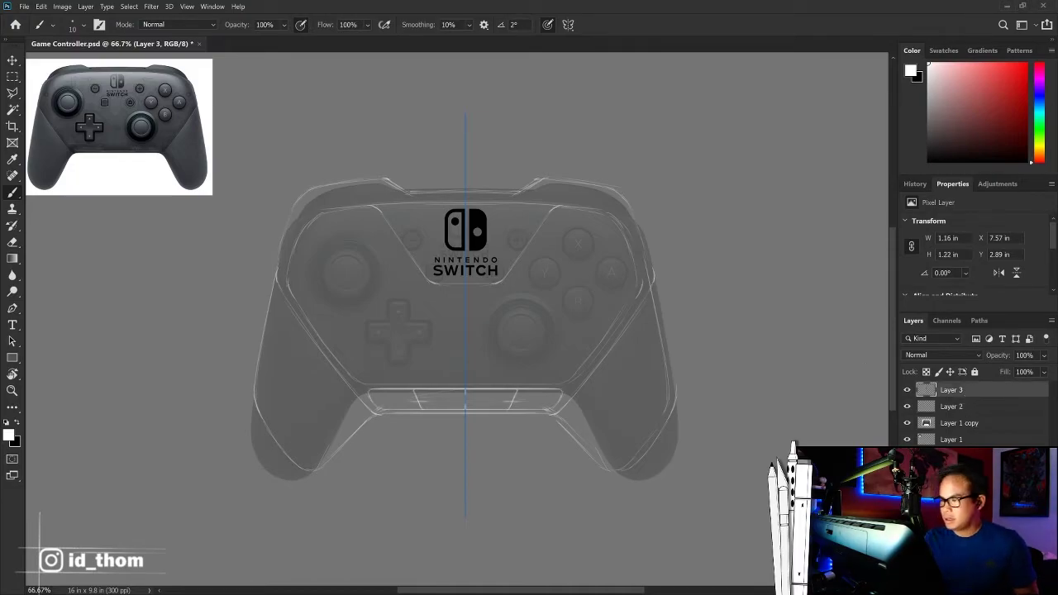
key(v)
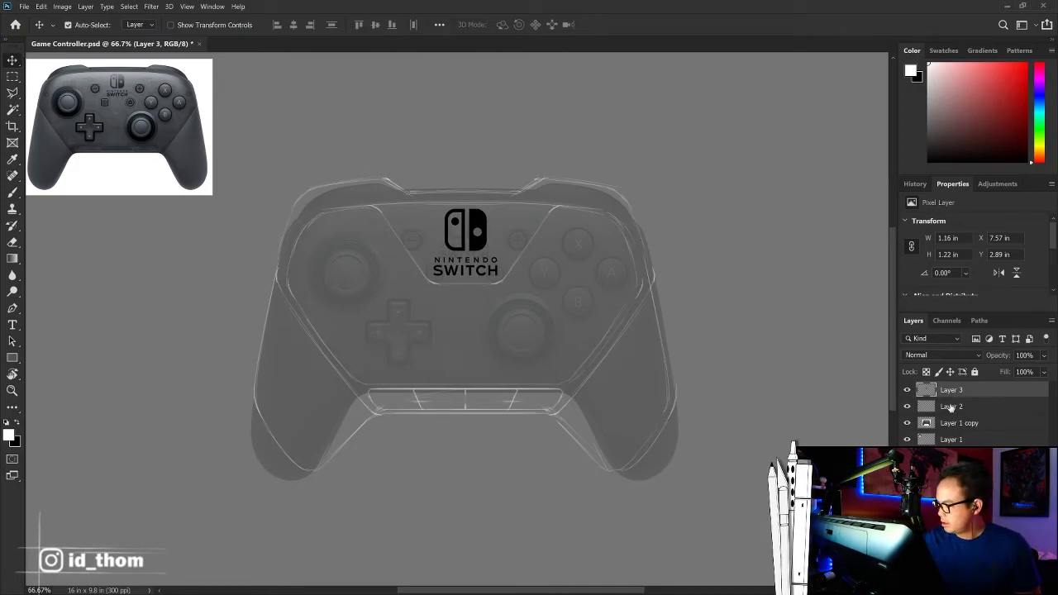
click(949, 406)
key(b)
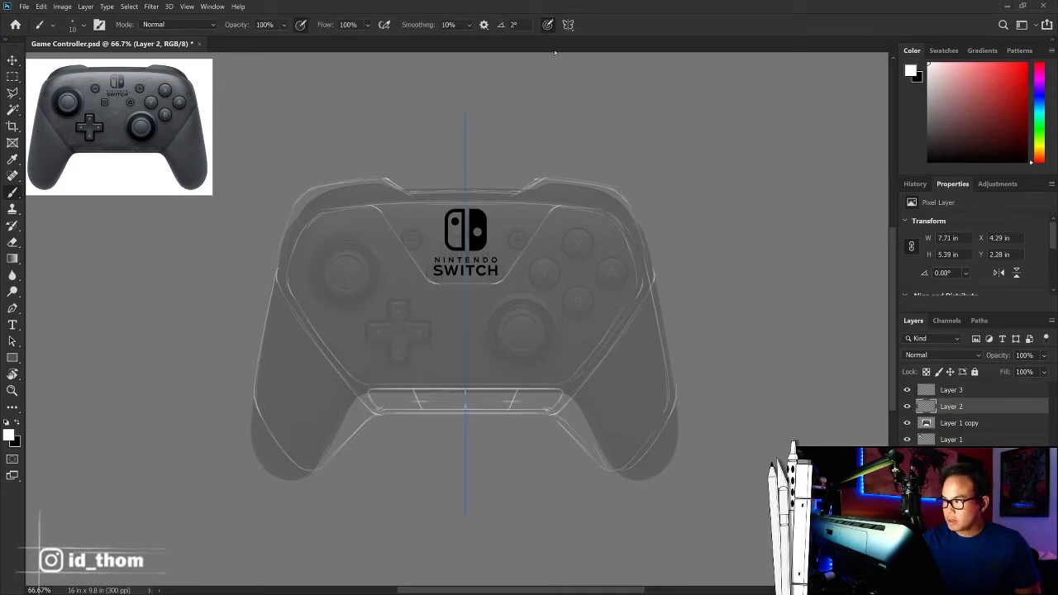
click(567, 24)
click(625, 38)
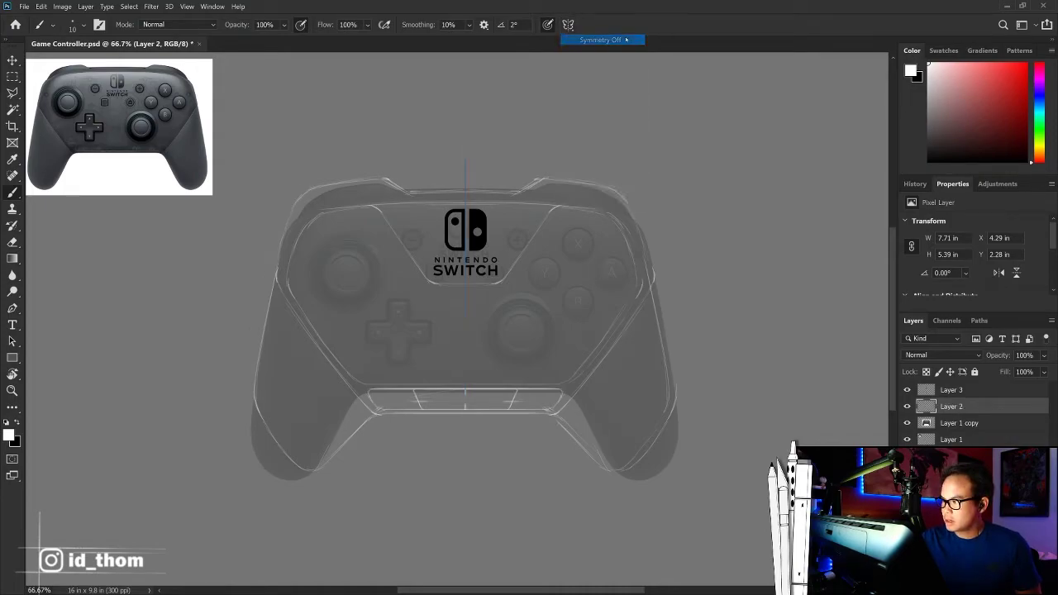
Step: Hide Layer 2, add an empty Layer 4, and duplicate Layer 1 copy as Layer 1 copy 2
click(908, 407)
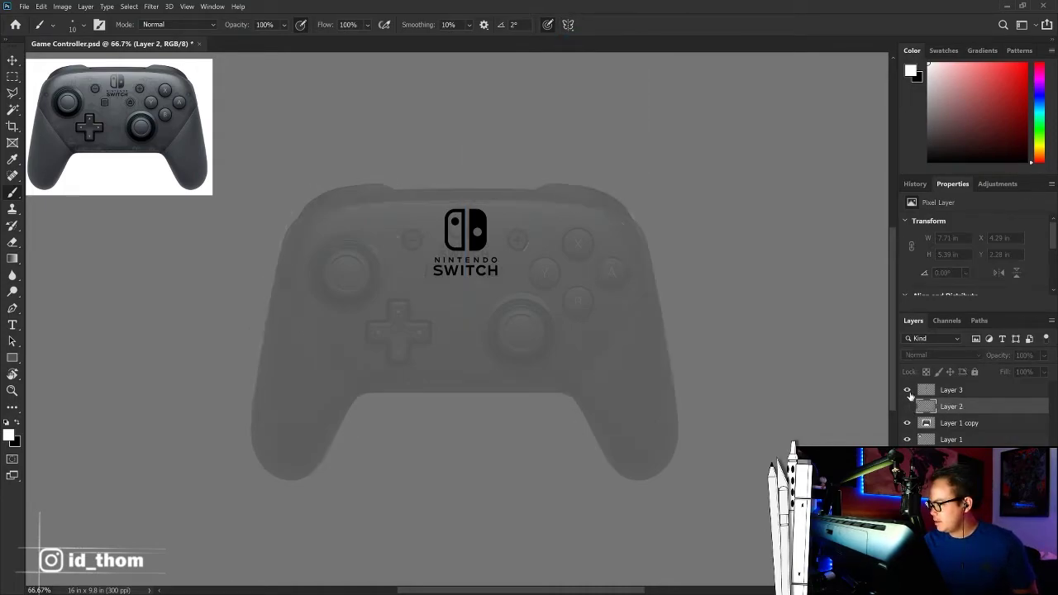
key(ctrl+shift+alt+n)
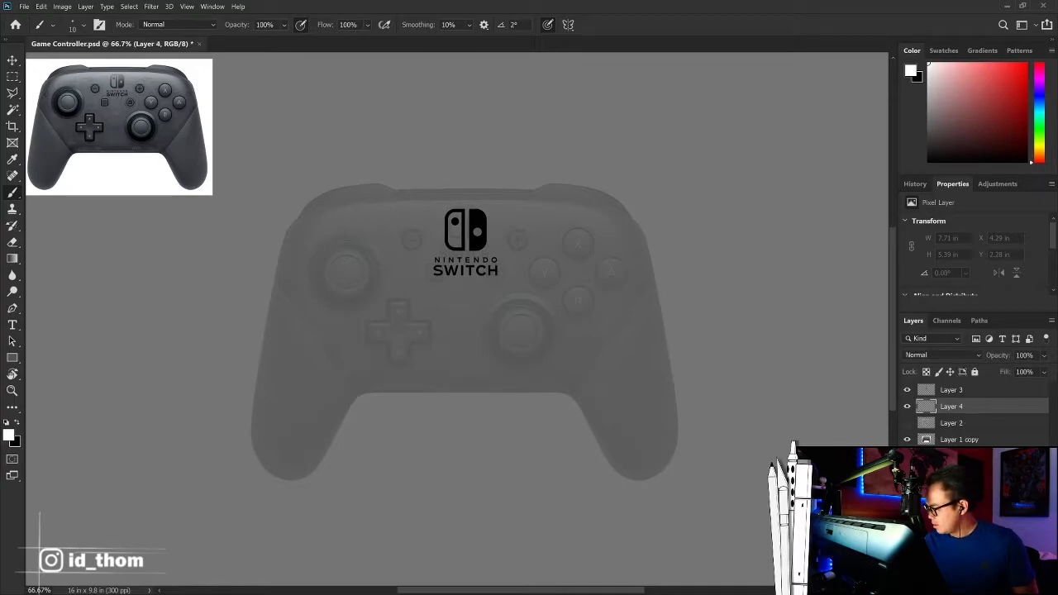
click(967, 440)
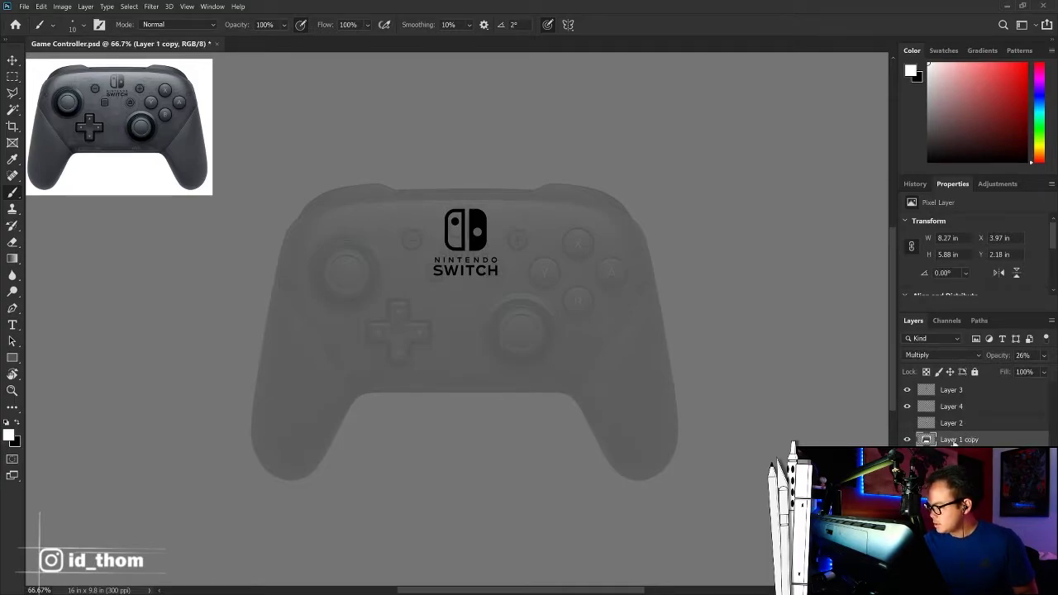
key(ctrl+j)
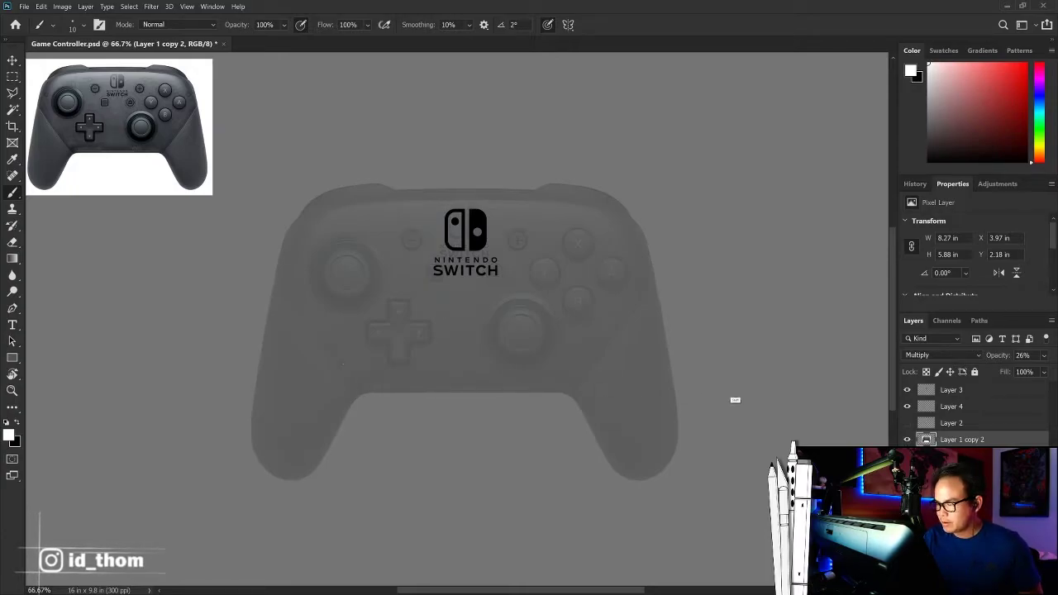
Step: On a new Layer 5, brush a long lower crossbar line and strokes along the left edge and grip
key(ctrl+shift+alt+n)
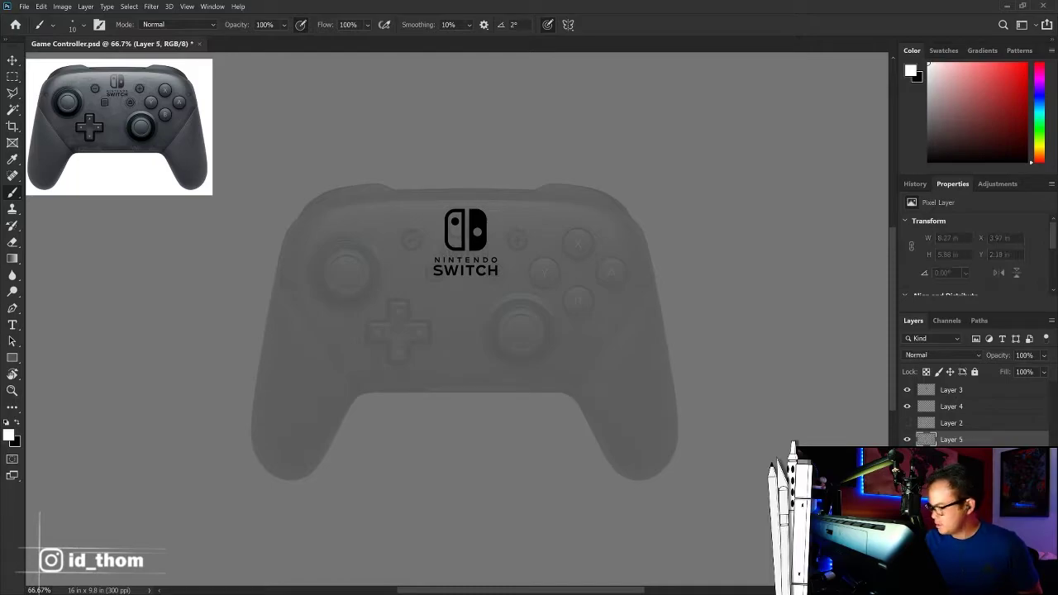
drag(331, 356, 668, 356)
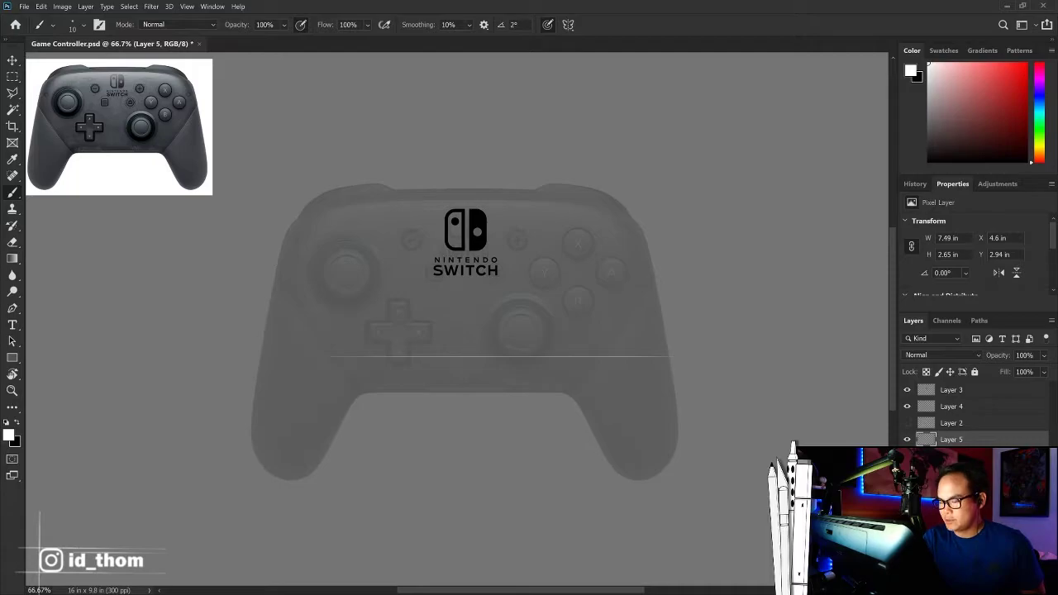
drag(285, 229, 272, 281)
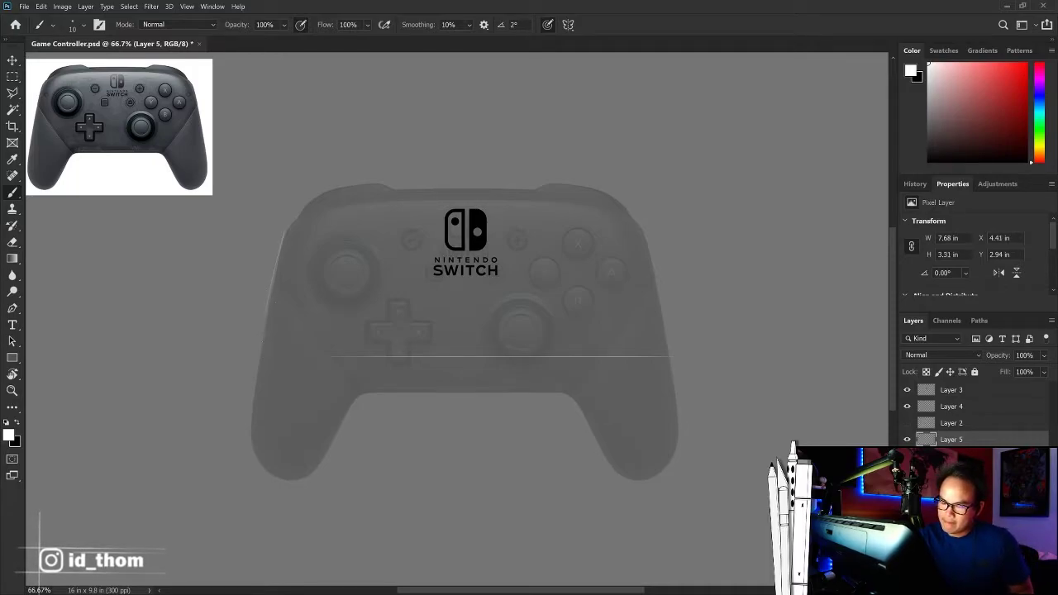
drag(278, 361, 335, 406)
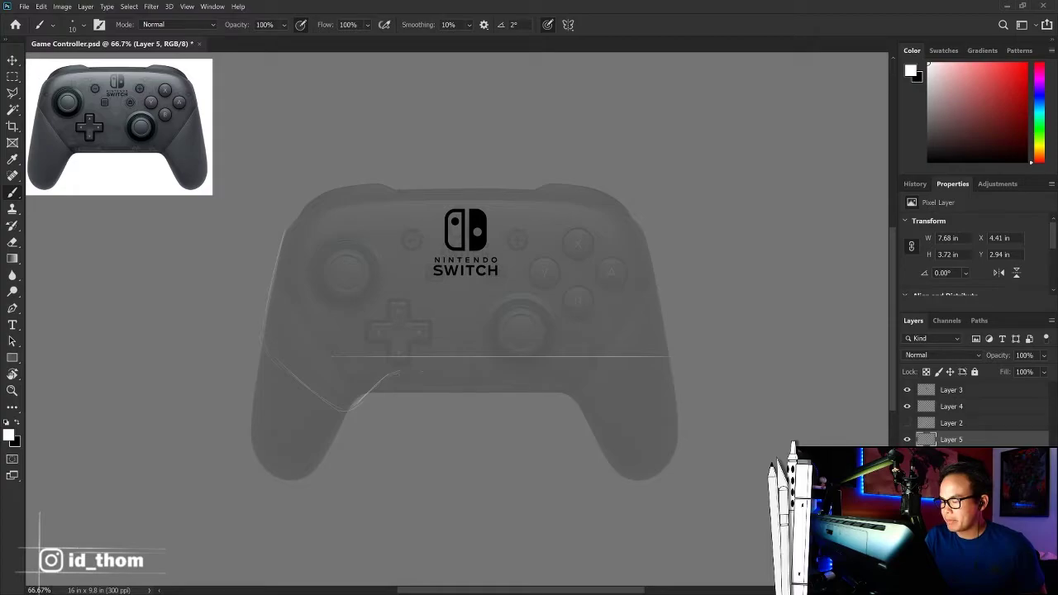
mouse_move(395, 390)
mouse_down()
mouse_move(498, 394)
mouse_move(508, 374)
mouse_up()
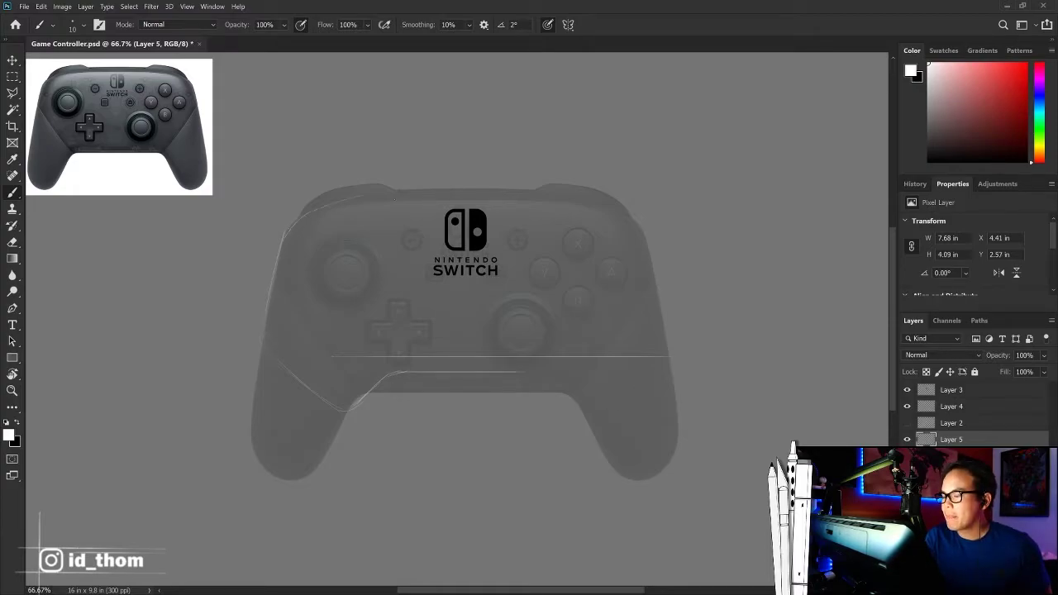
Step: Set vertical symmetry with its axis on the logo centre, then brush mirrored top-edge and inner-grip strokes
click(568, 24)
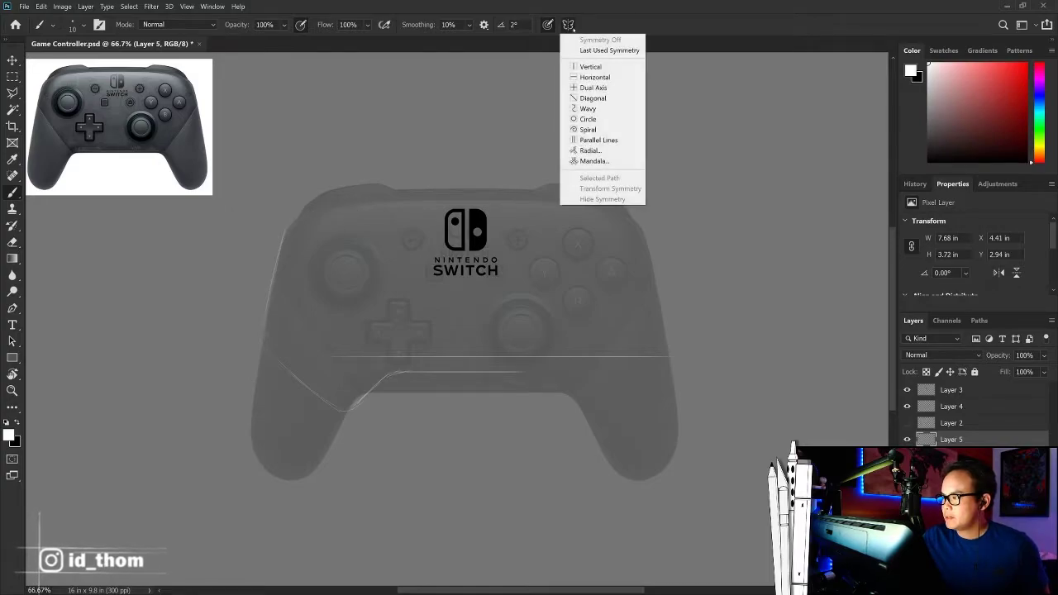
click(621, 67)
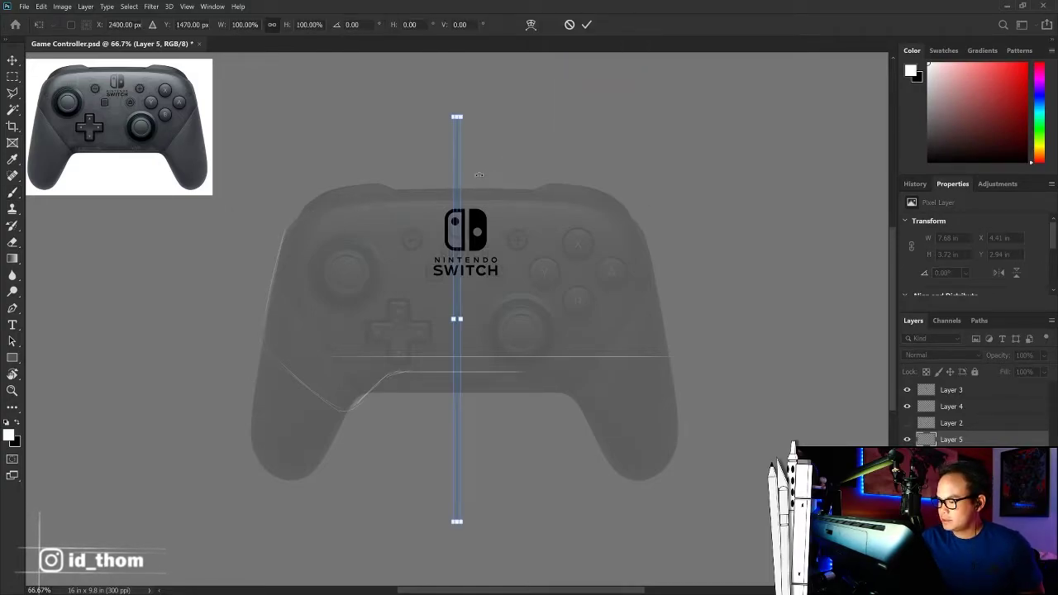
drag(466, 159, 476, 157)
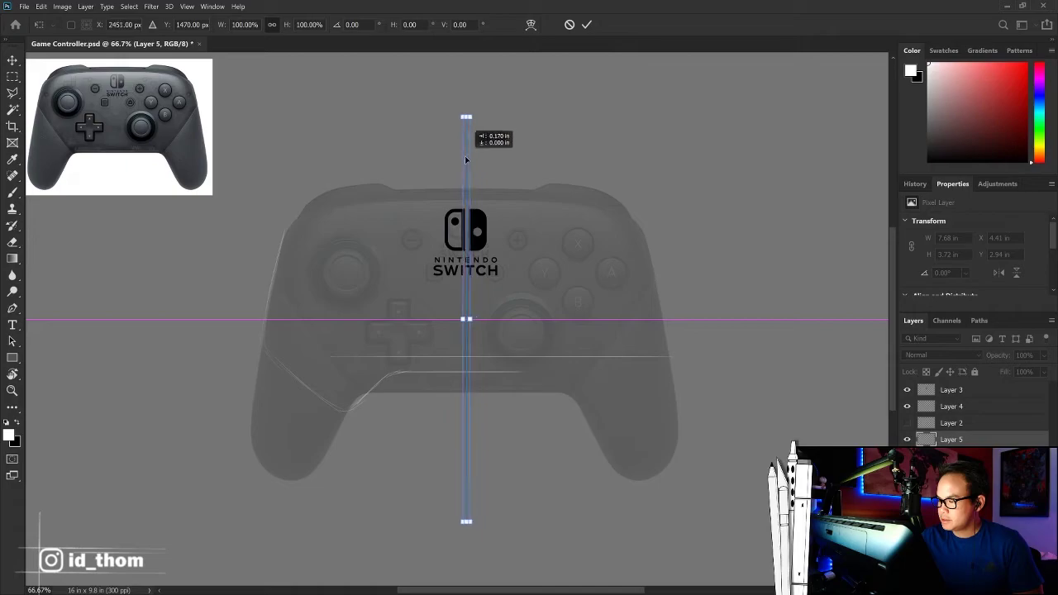
key(Return)
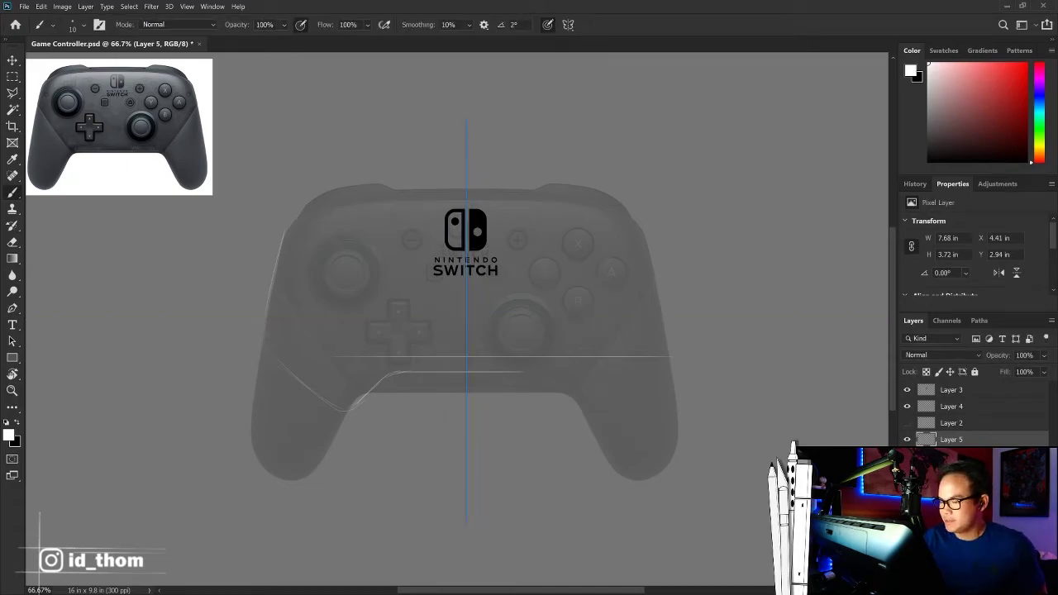
drag(283, 232, 464, 189)
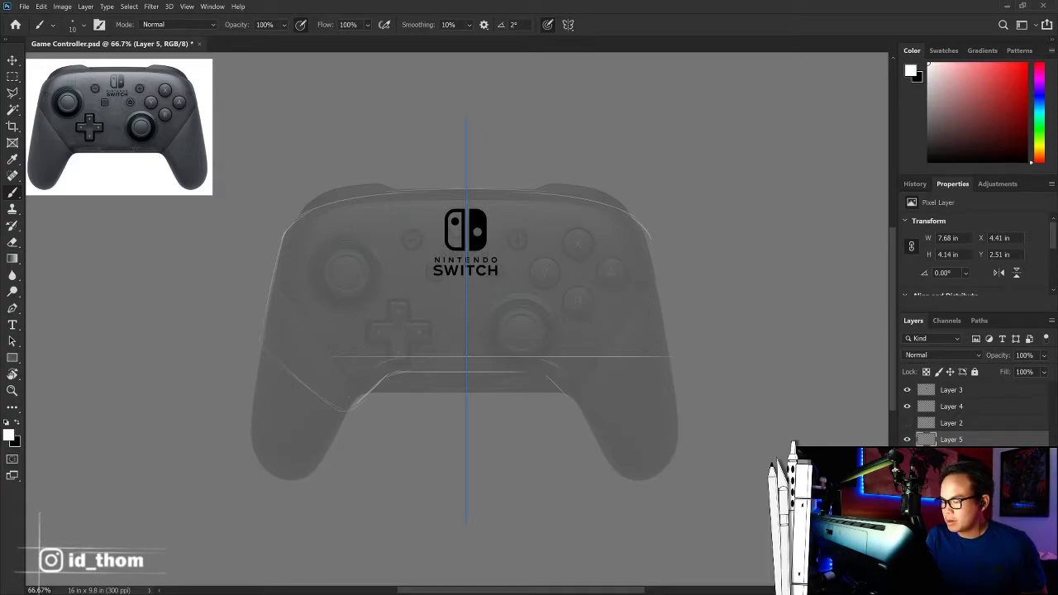
drag(385, 370, 350, 395)
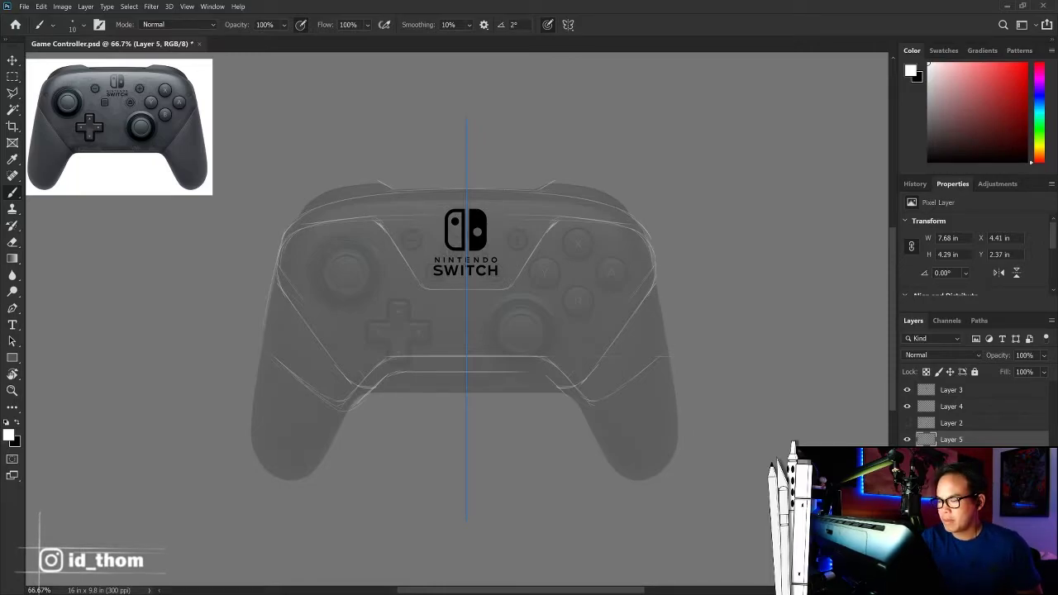
Step: Add strokes along the top edge, undoing the bad strokes around the thumbstick and D-pad
drag(545, 181, 620, 191)
drag(309, 191, 382, 180)
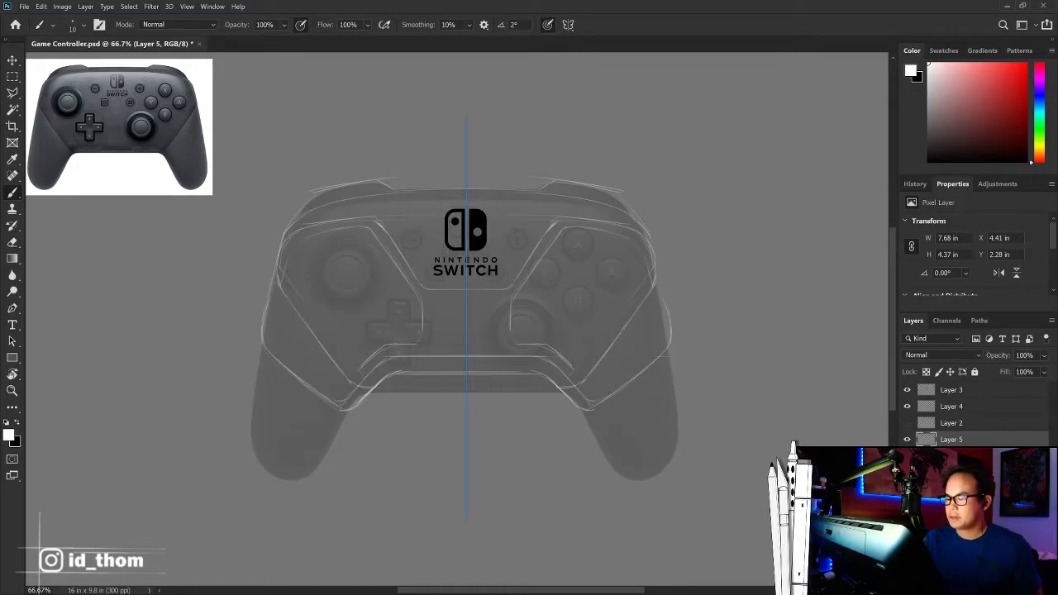
key(ctrl+z)
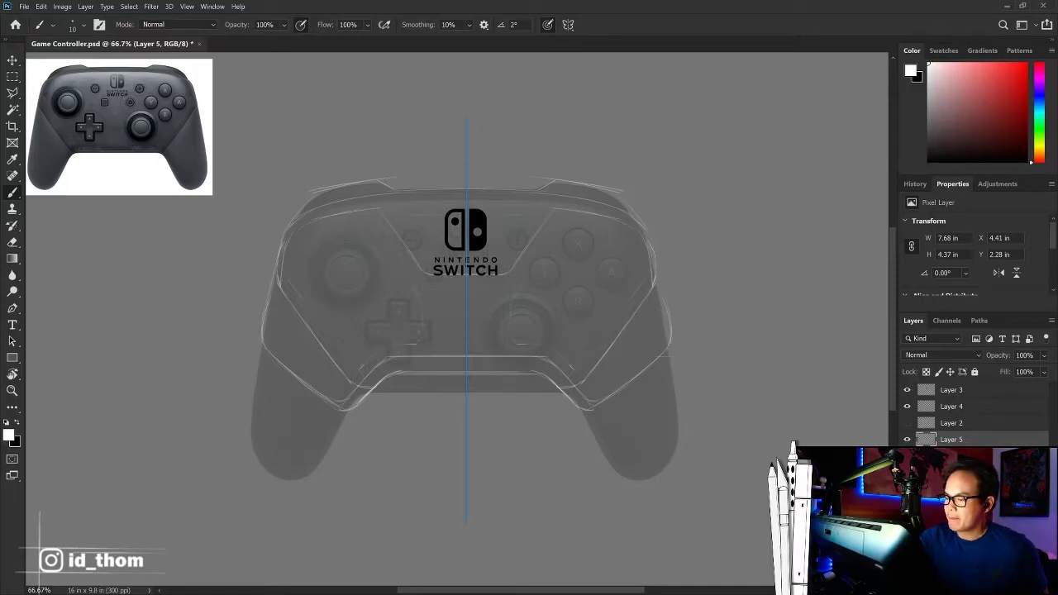
Step: Add a short upper inner stroke and a straight lower-edge line, then briefly hide a layer to check the sketch
drag(378, 210, 390, 226)
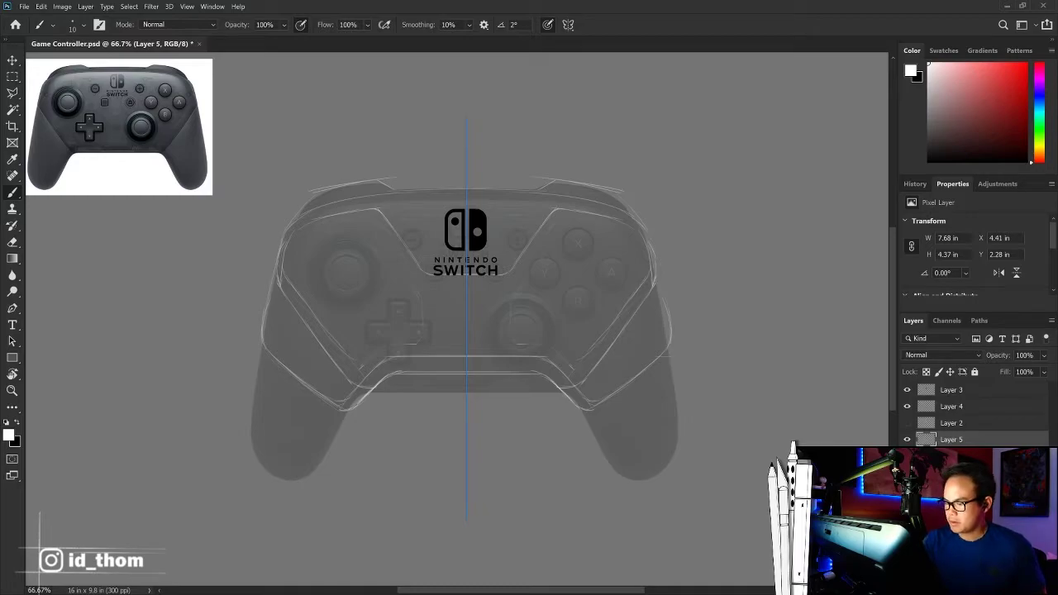
drag(580, 356, 352, 356)
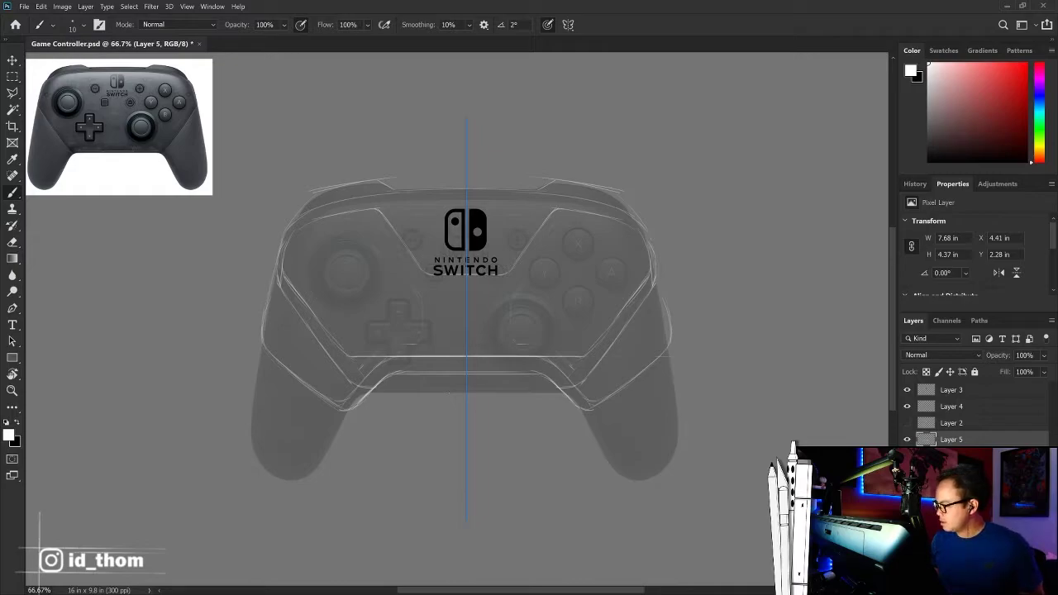
click(906, 389)
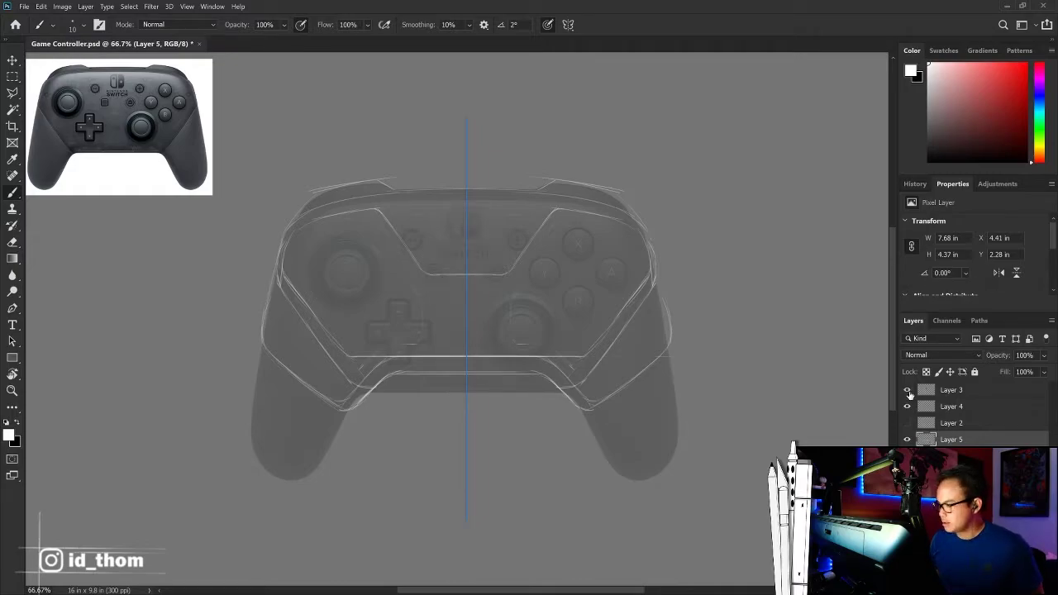
click(907, 389)
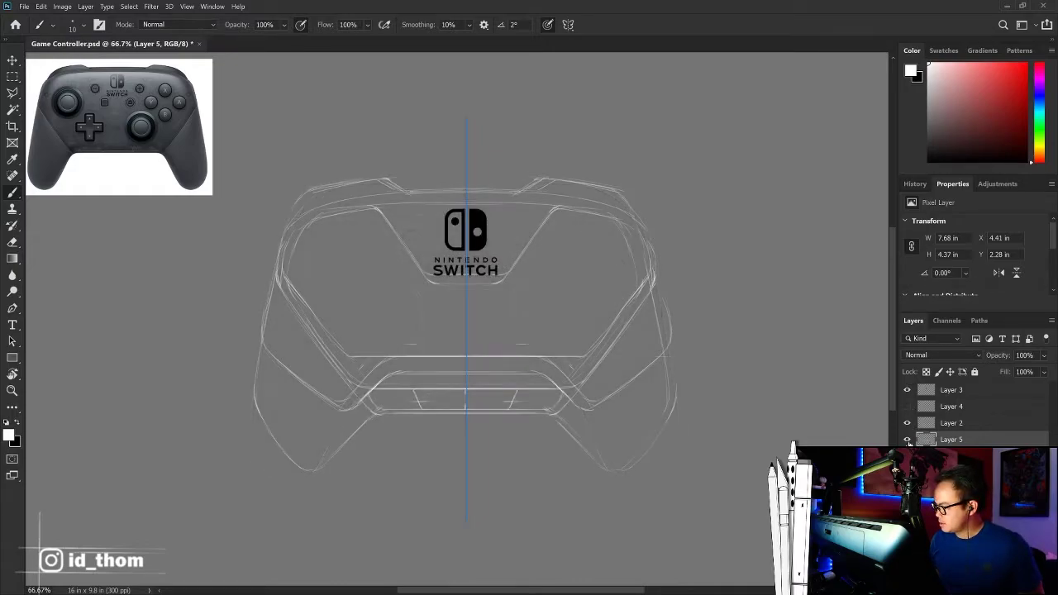
Step: Toggle layer visibility to show the controller photo and the Layer 2 outline sketch
click(907, 423)
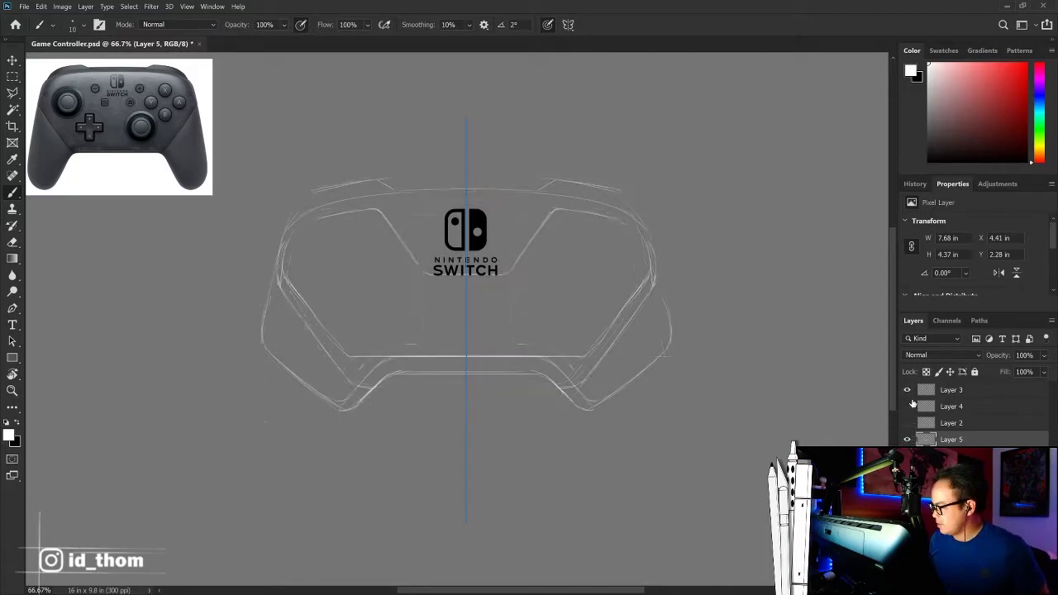
click(907, 389)
click(907, 438)
click(907, 389)
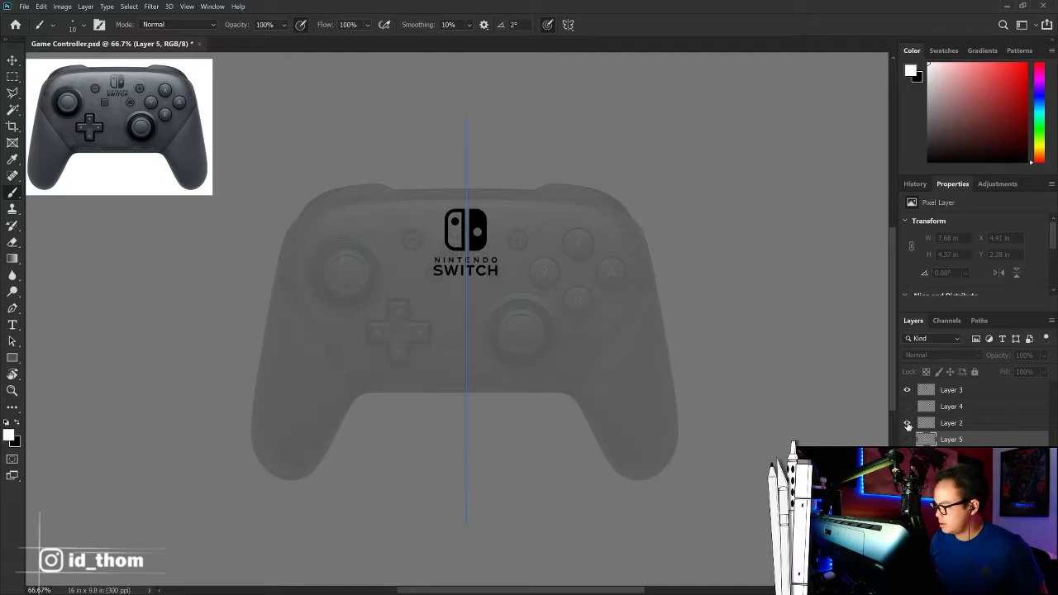
click(907, 422)
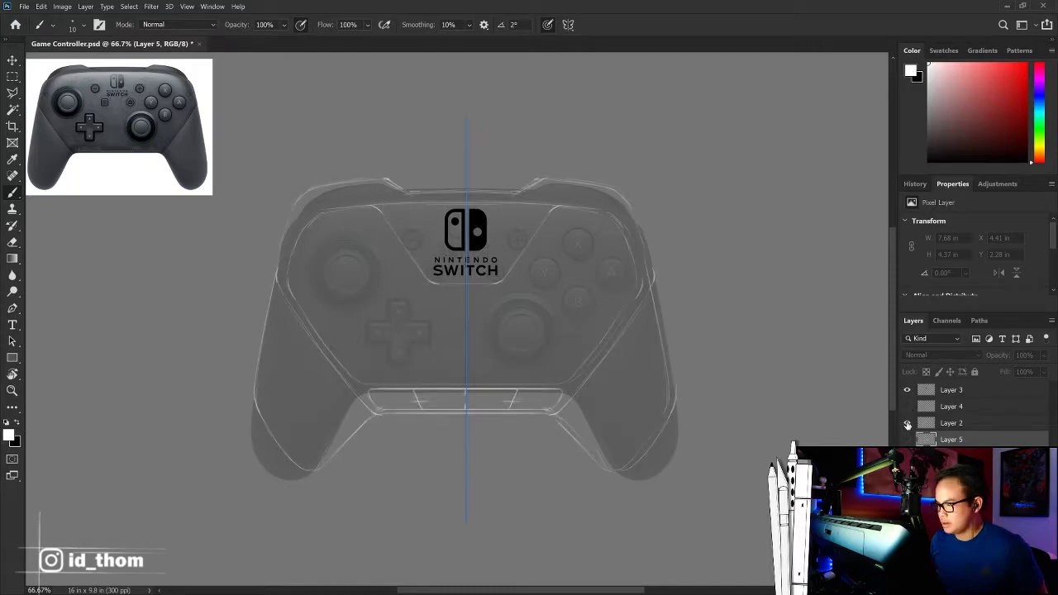
Step: Move Layers 3 and 2 below Layer 4 and group them with the faded photo into Group 1
click(951, 423)
click(961, 392)
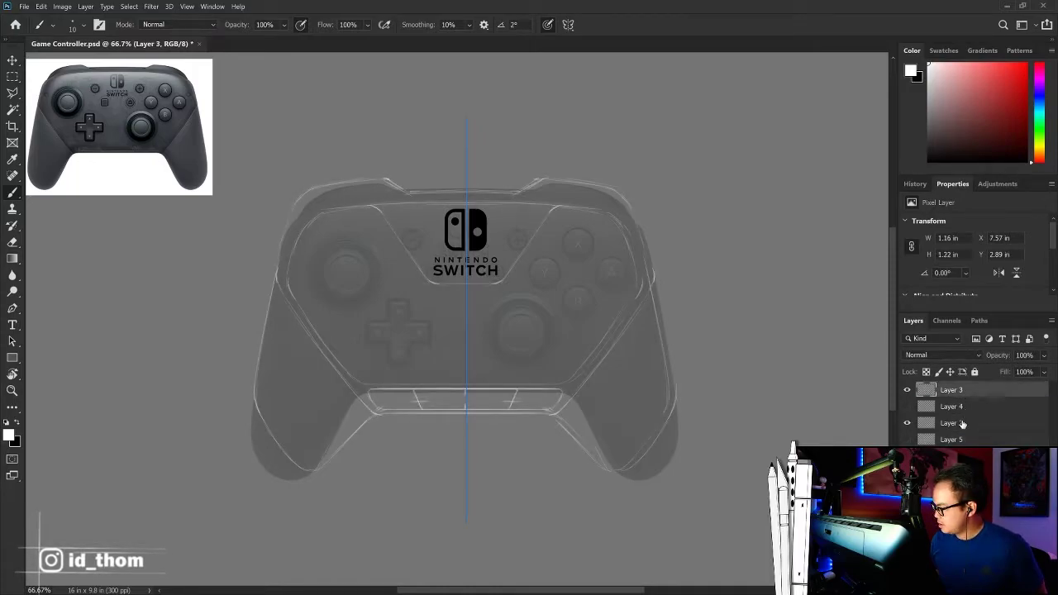
click(967, 423)
click(983, 391)
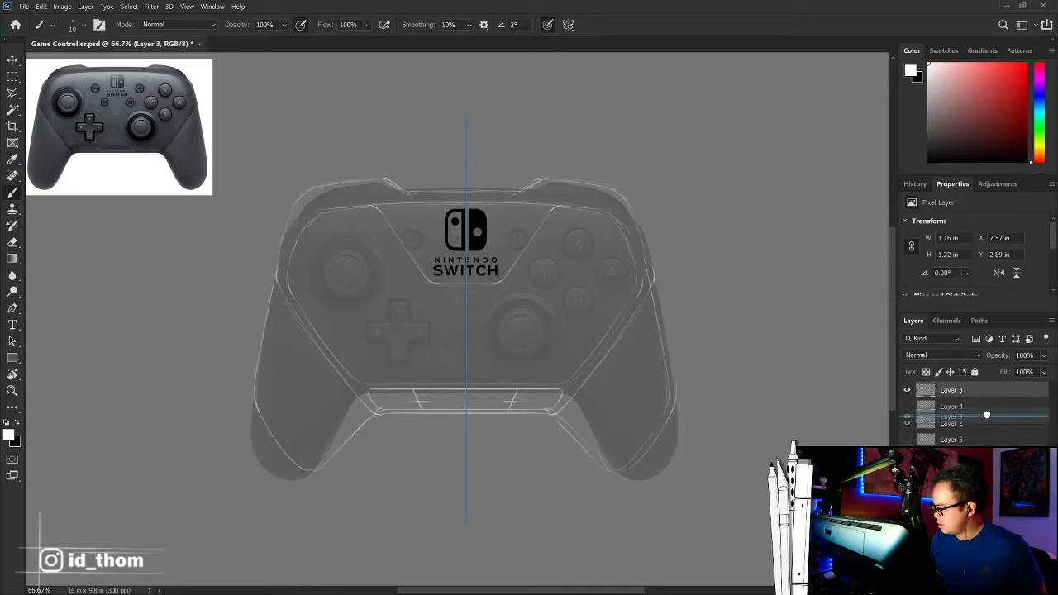
mouse_move(985, 391)
mouse_down()
mouse_move(964, 413)
mouse_move(978, 446)
mouse_up()
shift+click(964, 423)
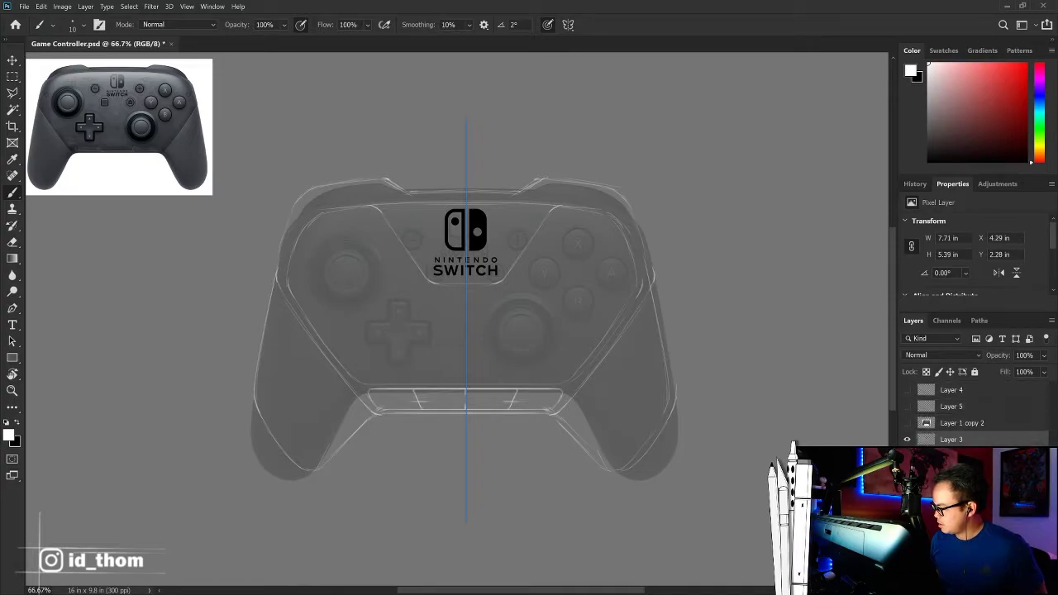
click(957, 438)
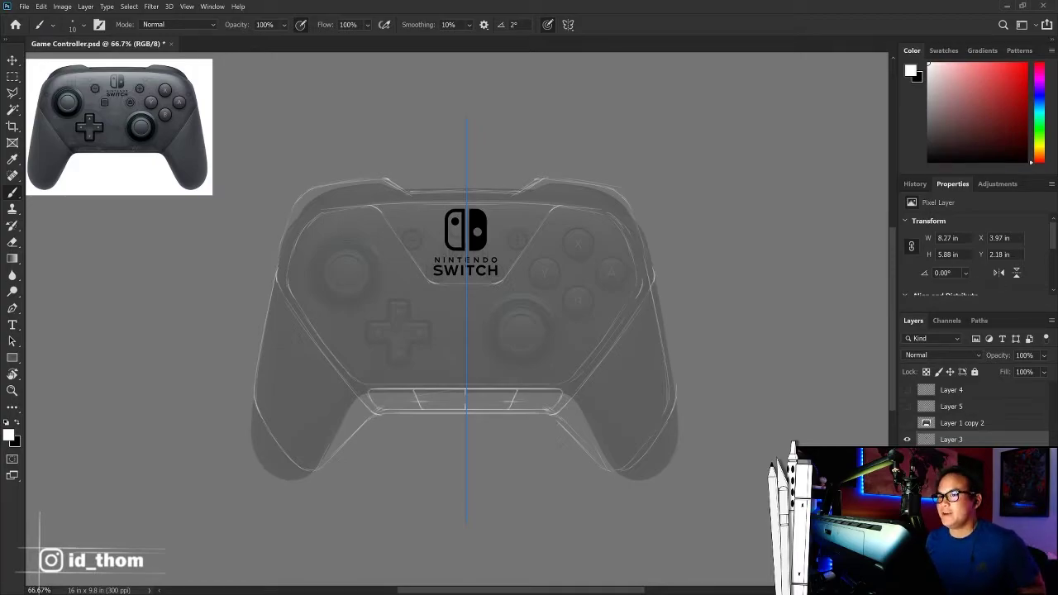
key(ctrl+g)
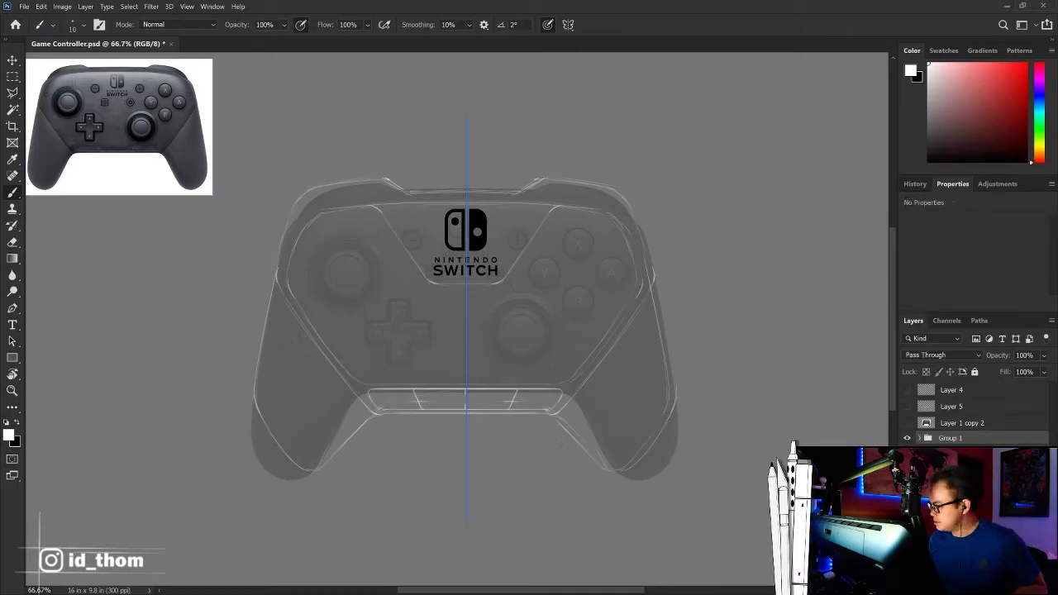
Step: Show Layer 4 and merge it into Layer 5
click(907, 438)
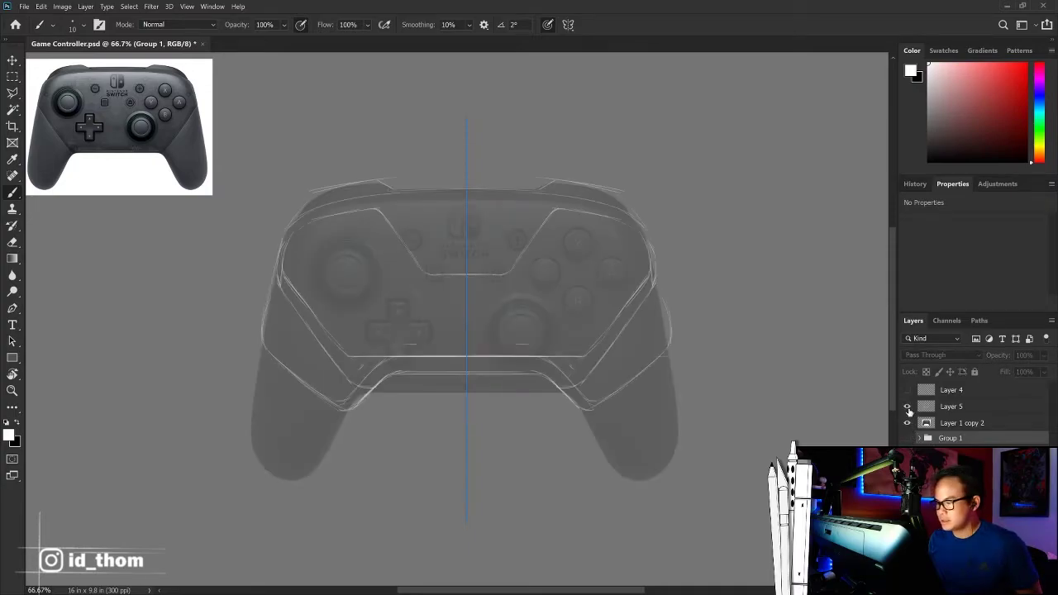
click(906, 389)
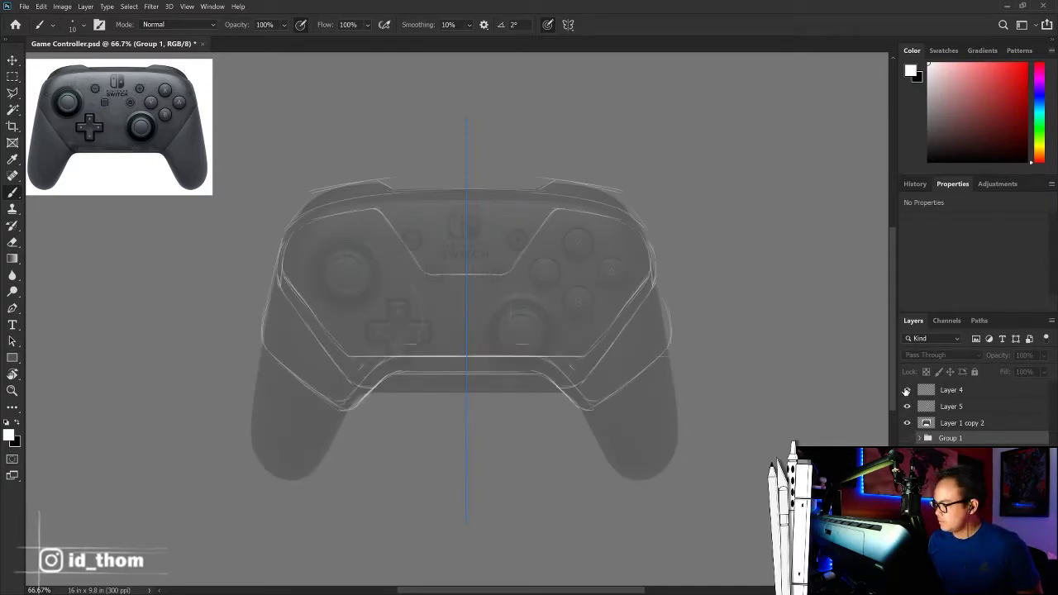
click(967, 392)
key(ctrl+e)
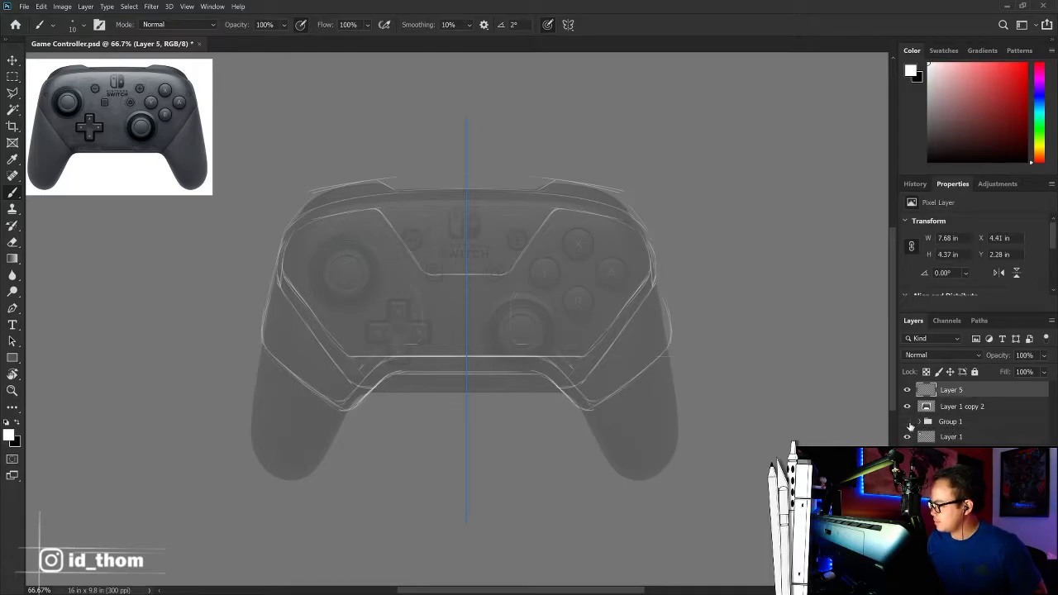
click(907, 421)
Step: Duplicate the Switch logo Layer 3 from Group 1 and place the copy at the top of the stack
click(906, 422)
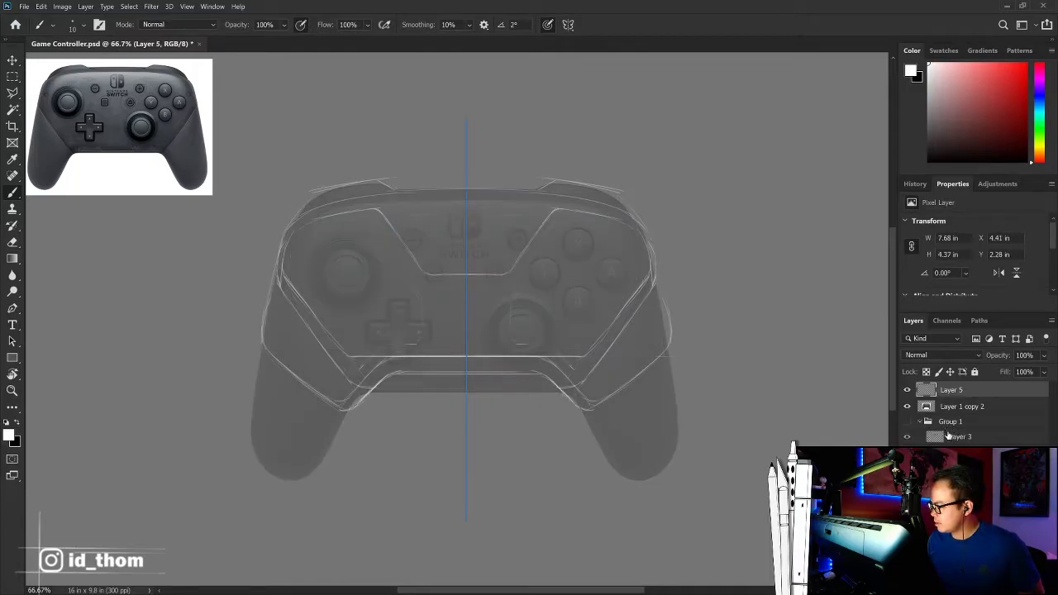
click(963, 437)
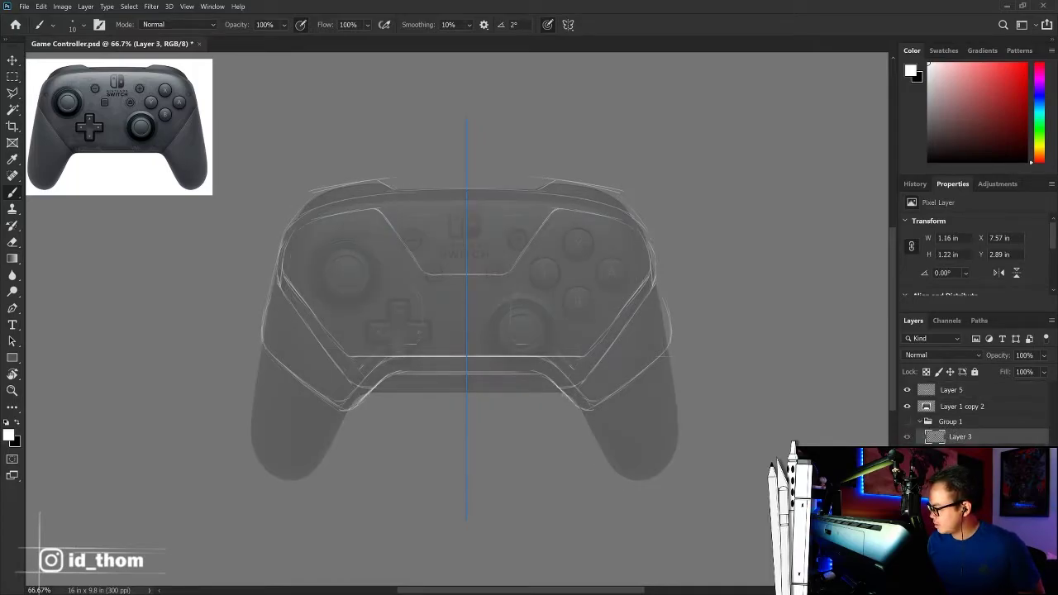
key(ctrl+j)
drag(975, 436, 950, 387)
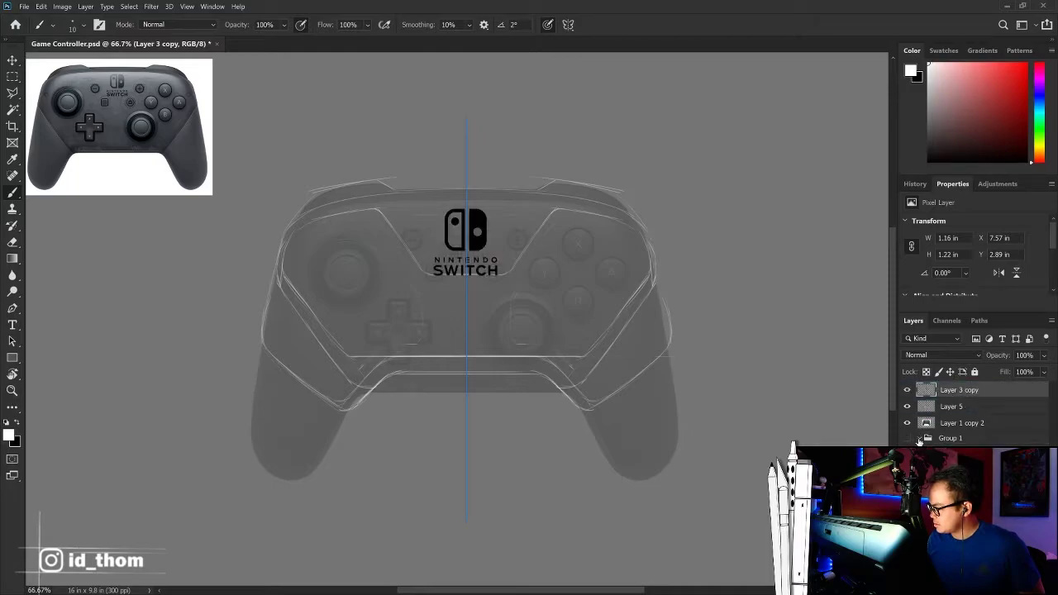
click(918, 438)
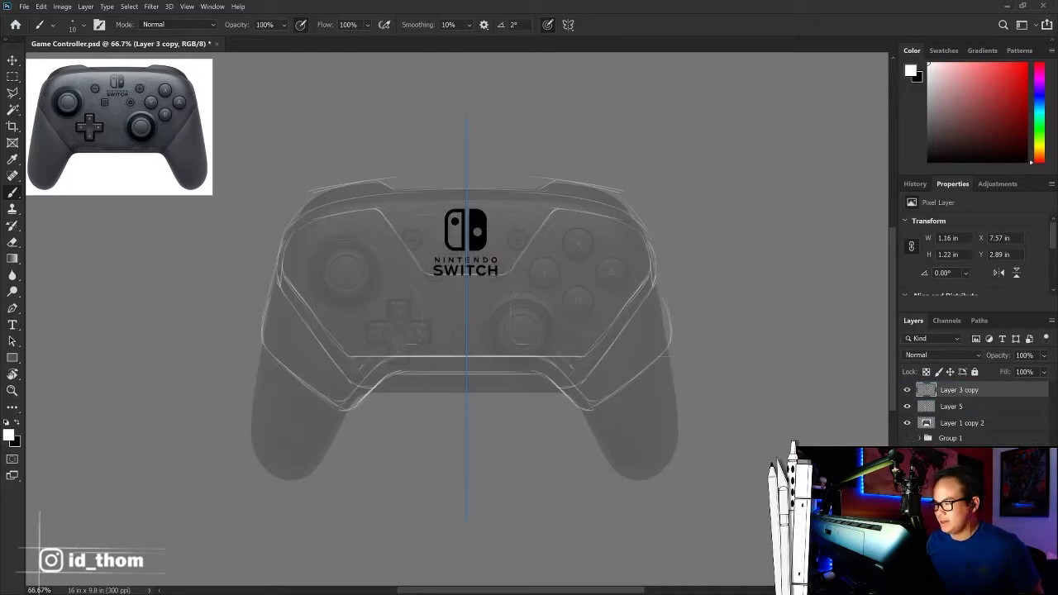
Step: Nudge the logo copy slightly upward and select it with Layer 5 and Layer 1 copy 2
key(v)
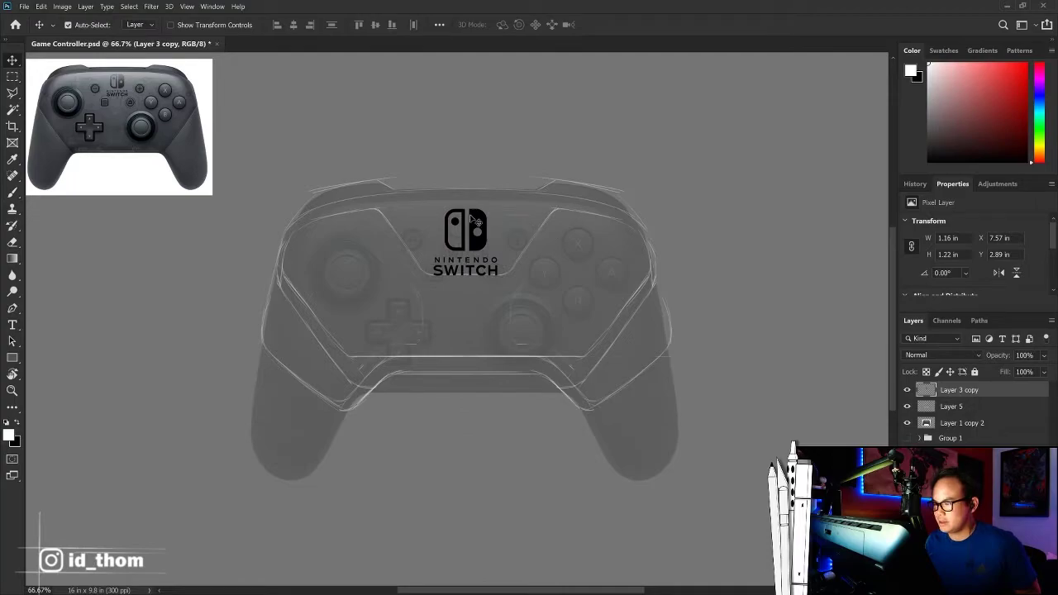
drag(475, 221, 475, 211)
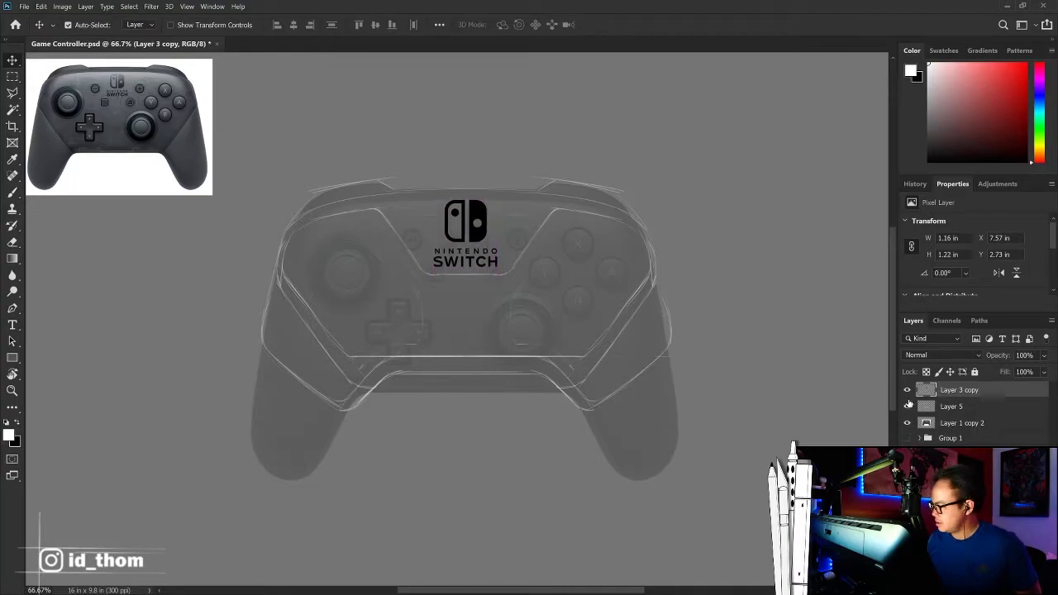
click(927, 425)
shift+click(950, 392)
Step: Group the selection as Group 2, hide both groups, and duplicate Group 2
key(ctrl+g)
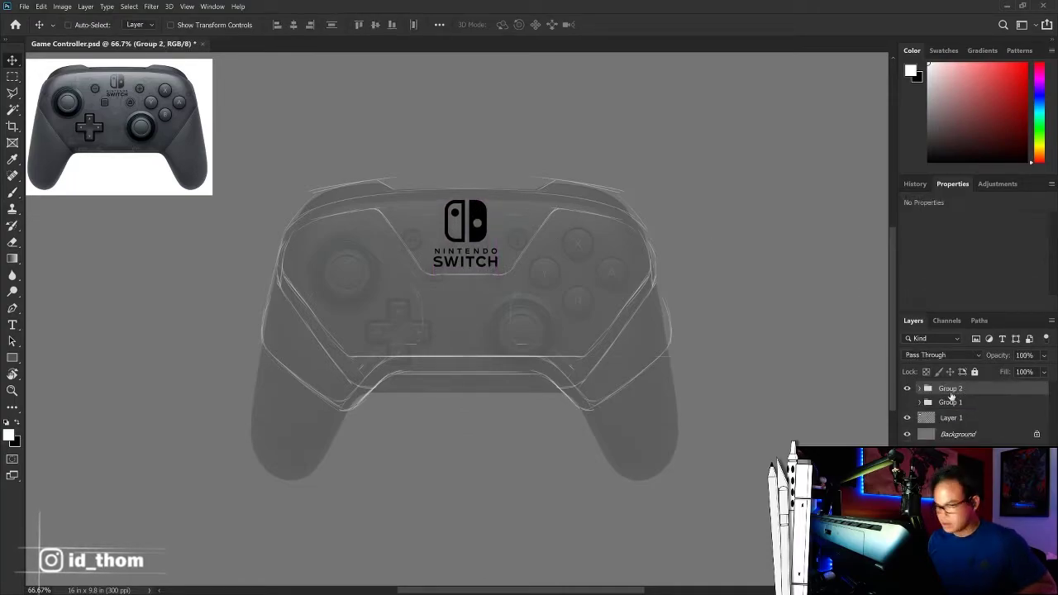
drag(907, 388, 907, 403)
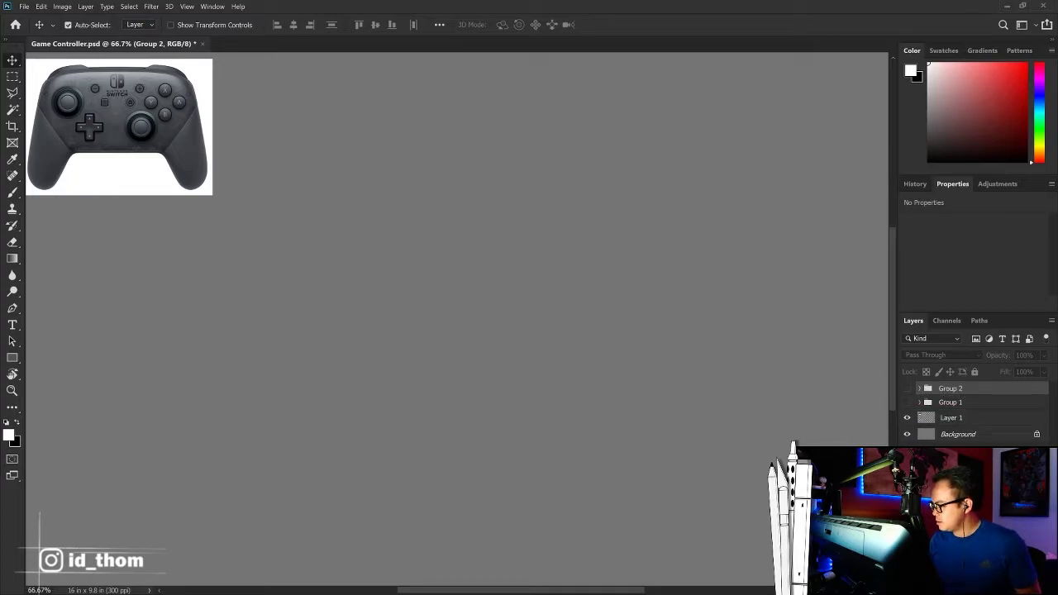
key(ctrl+j)
click(906, 403)
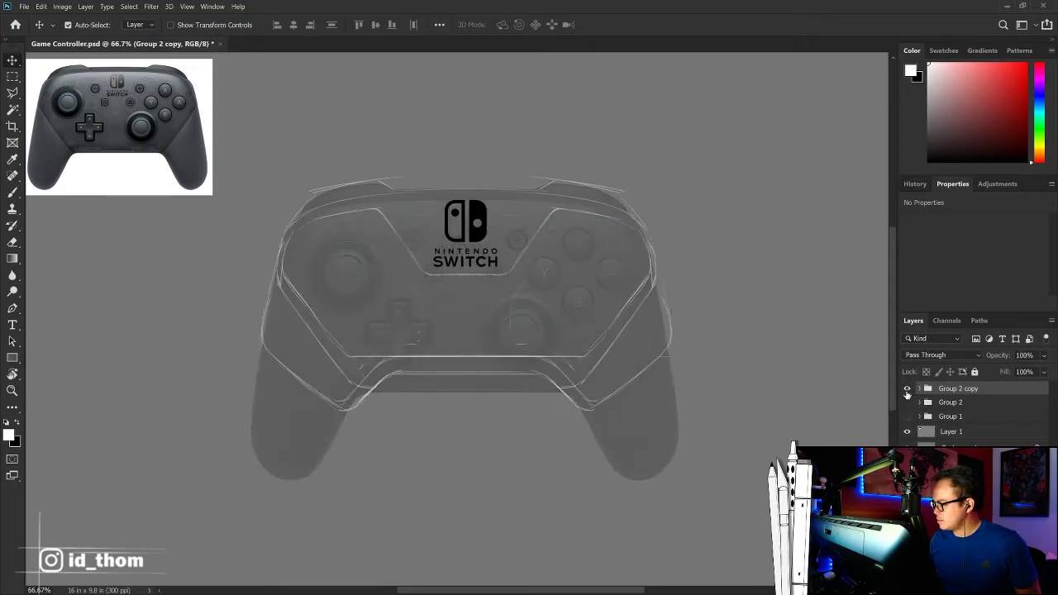
click(906, 389)
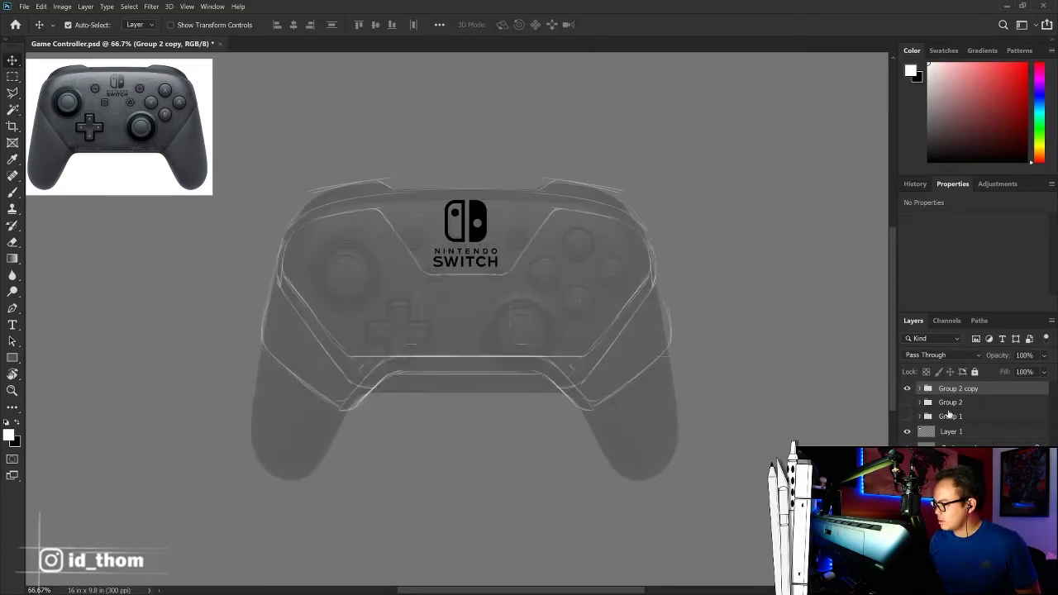
Step: Rename Group 1, Group 2 and Group 2 copy to 1, 2 and 3, leaving group 3 selected
click(951, 416)
double_click(950, 415)
key(Return)
double_click(950, 402)
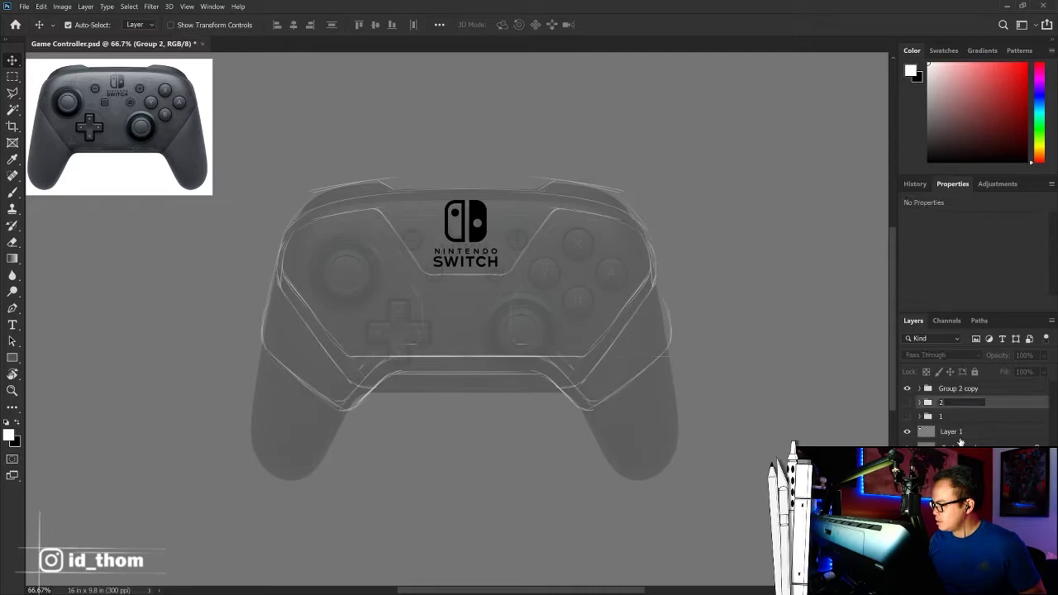
text(2)
key(Return)
double_click(958, 389)
text(3)
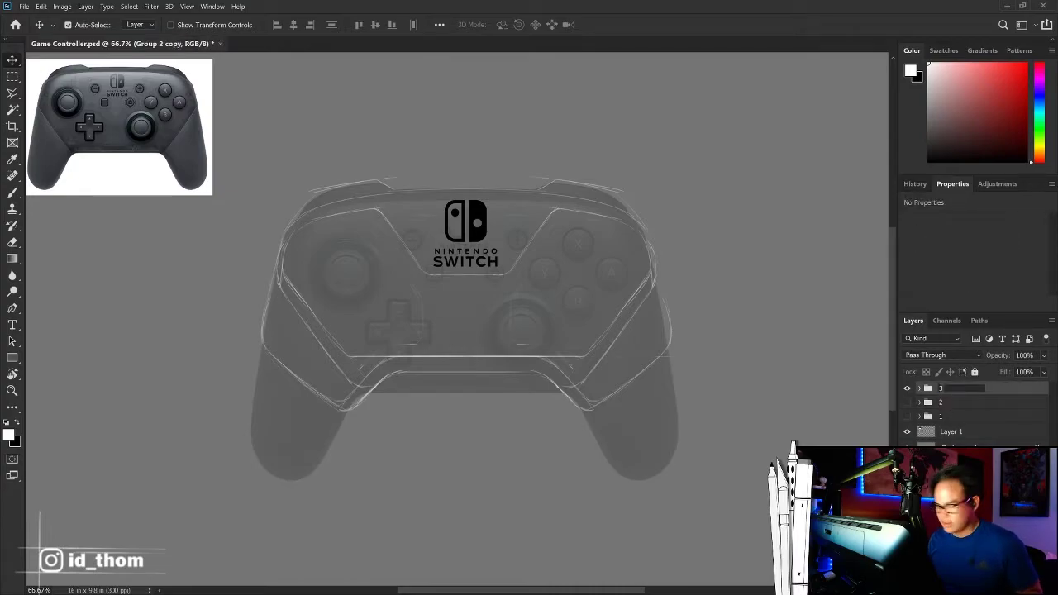
key(Return)
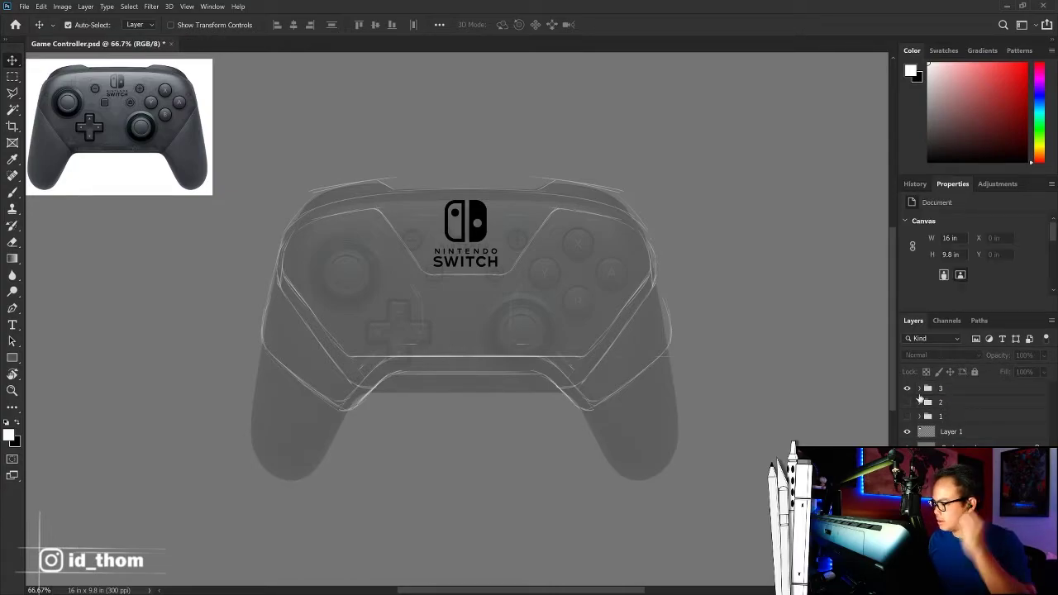
click(949, 390)
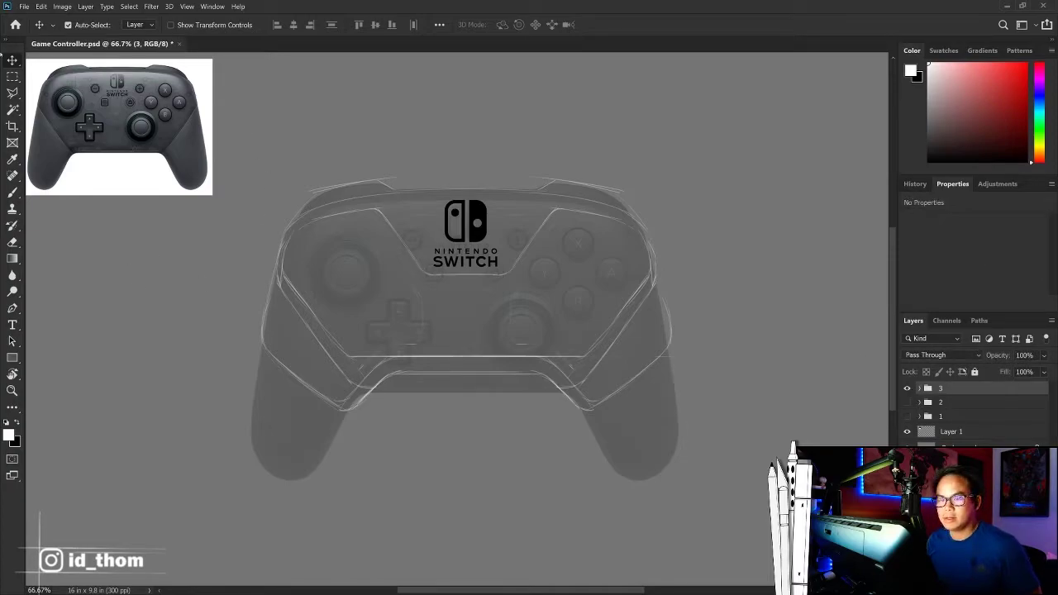
Step: Remove the white outline layer from group 3 and compare groups 1 and 2
drag(387, 215, 616, 219)
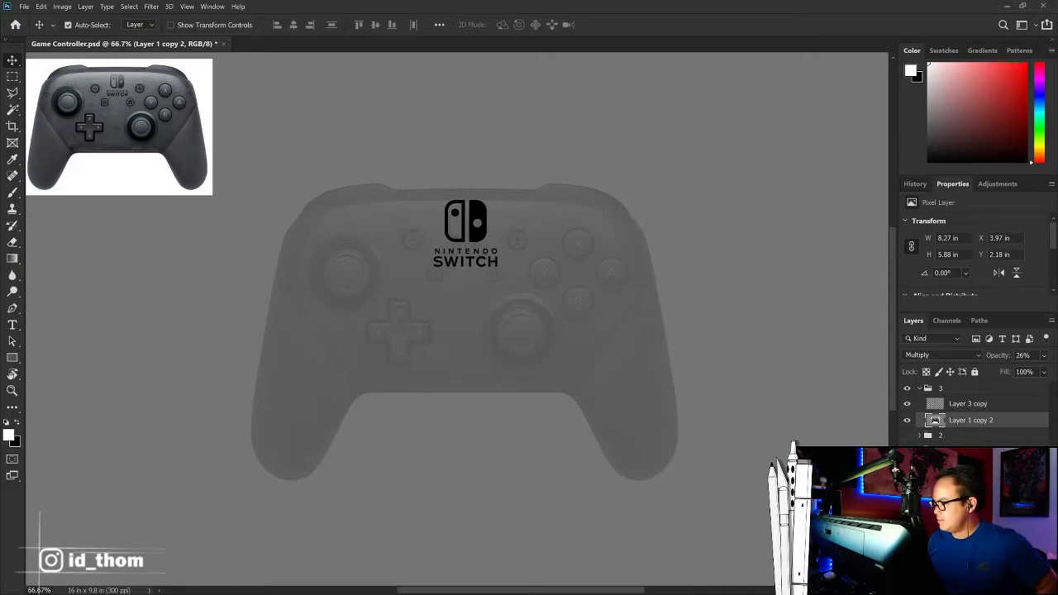
click(919, 388)
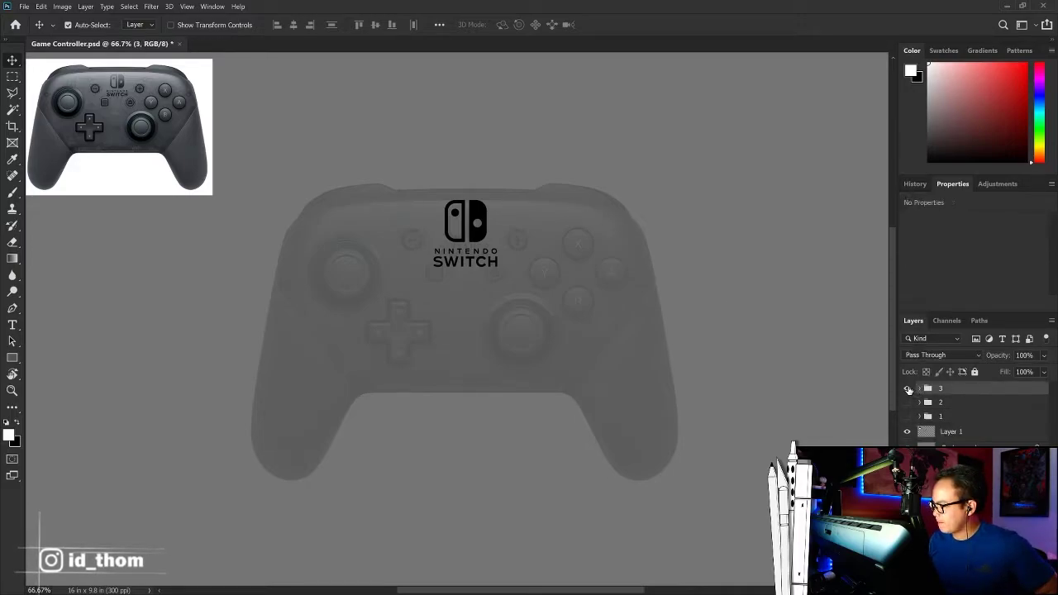
click(906, 416)
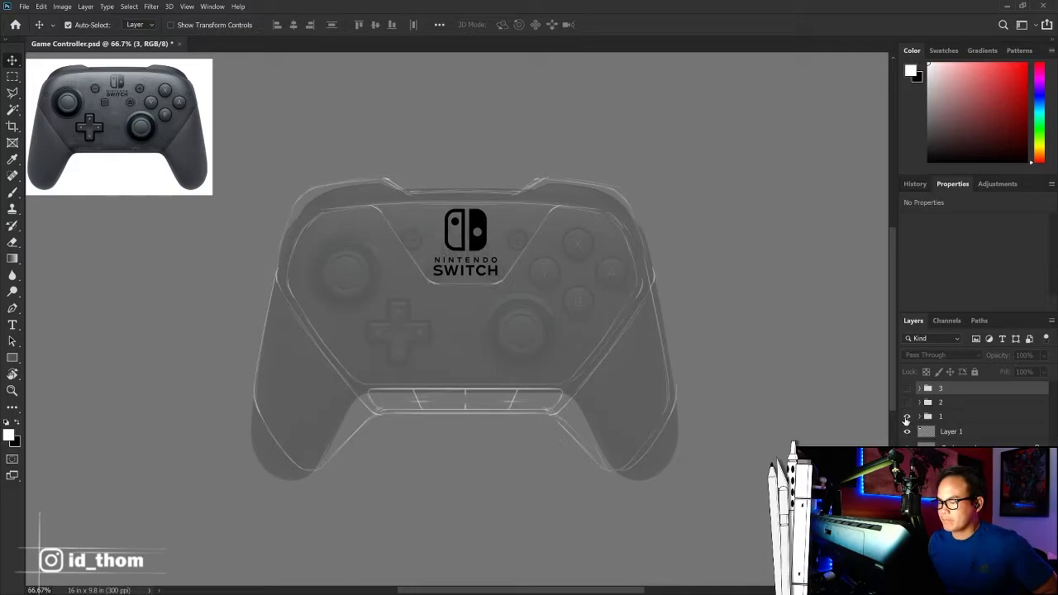
click(906, 417)
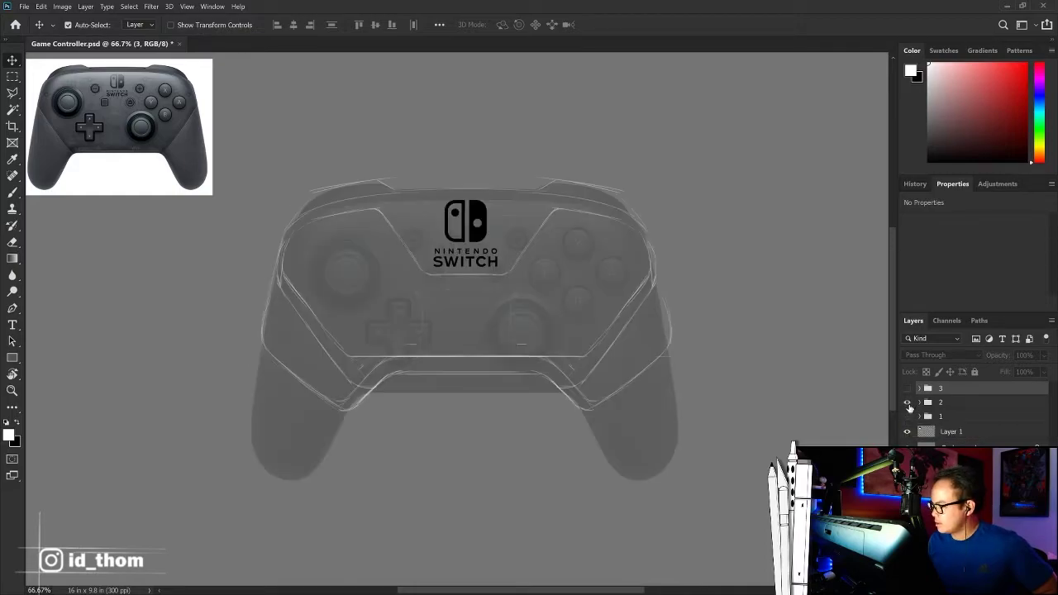
Step: Switch back to showing group 3 and nudge its Switch logo slightly downward
click(907, 402)
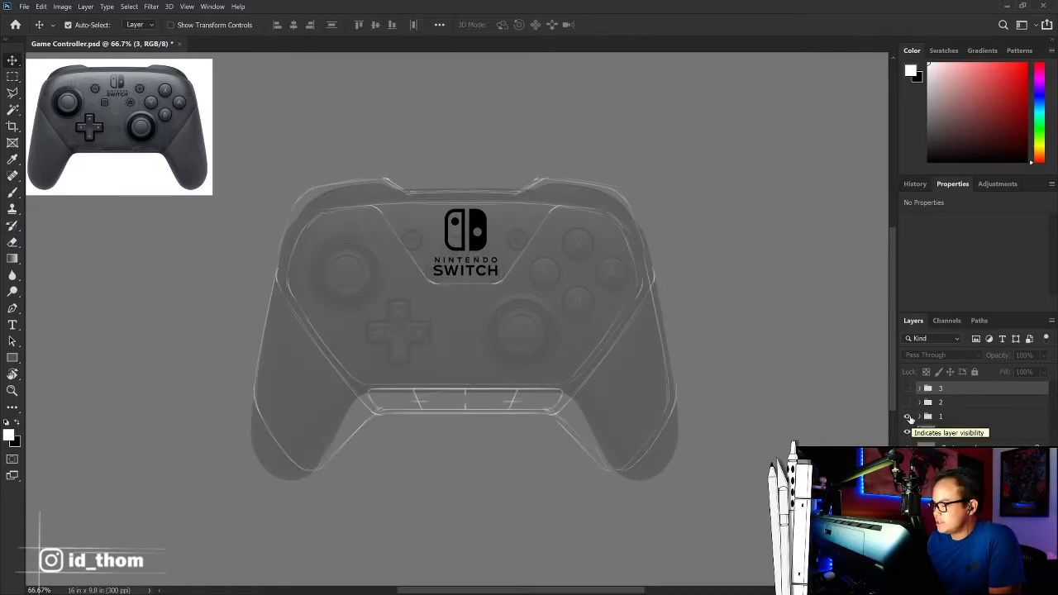
click(907, 417)
click(908, 388)
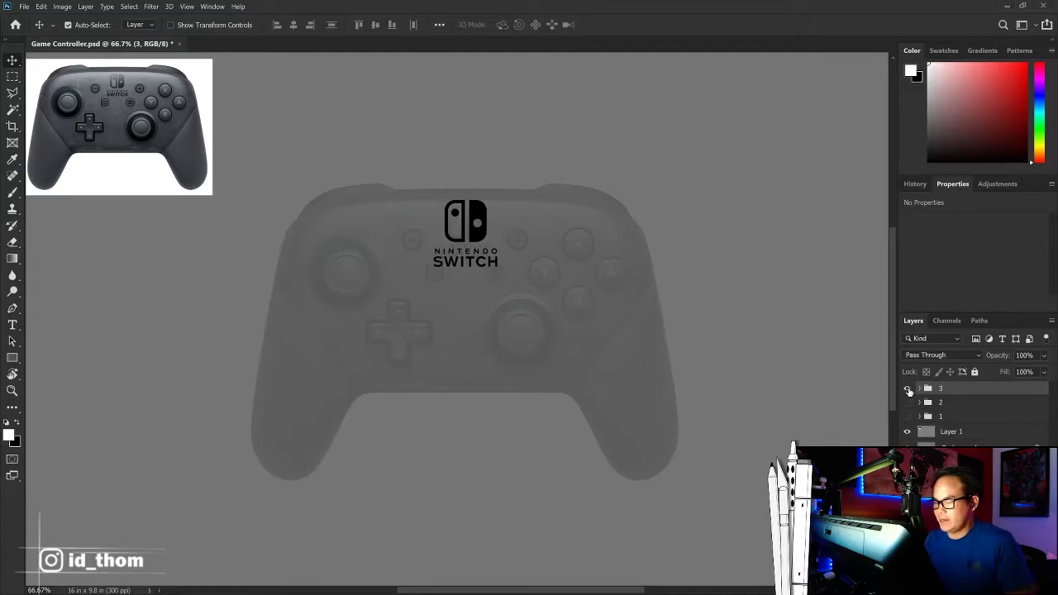
drag(479, 214, 479, 221)
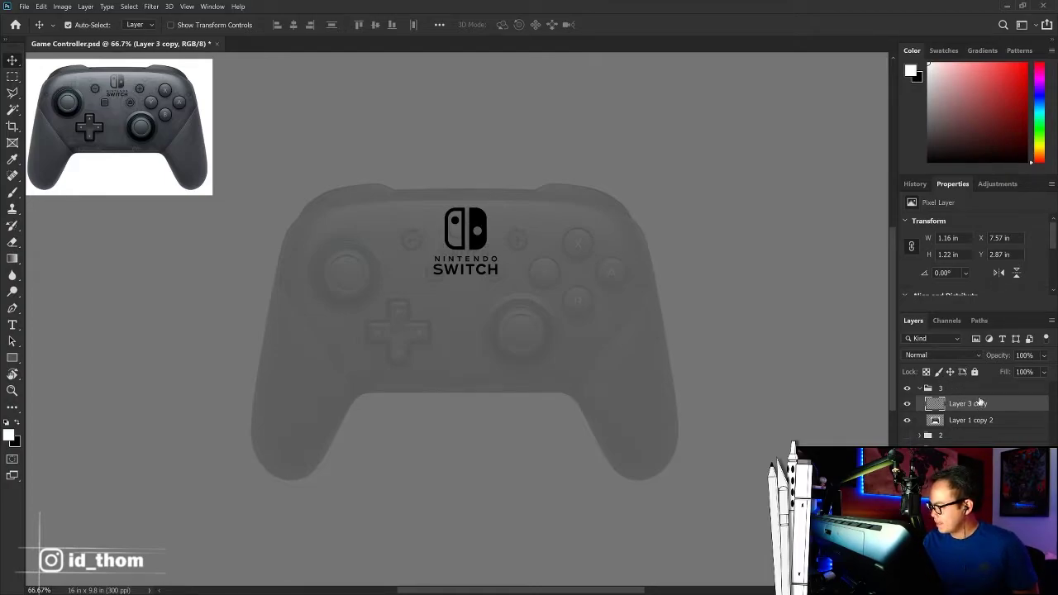
Step: On a new Layer 6, brush mirrored lines along the shoulders, sides and grips
key(ctrl+shift+alt+n)
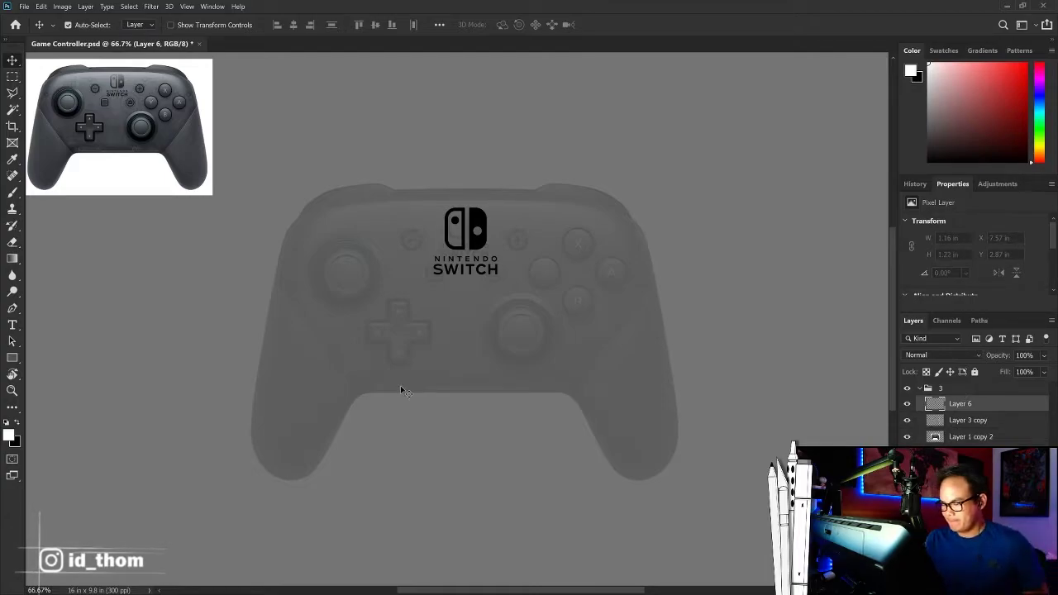
key(b)
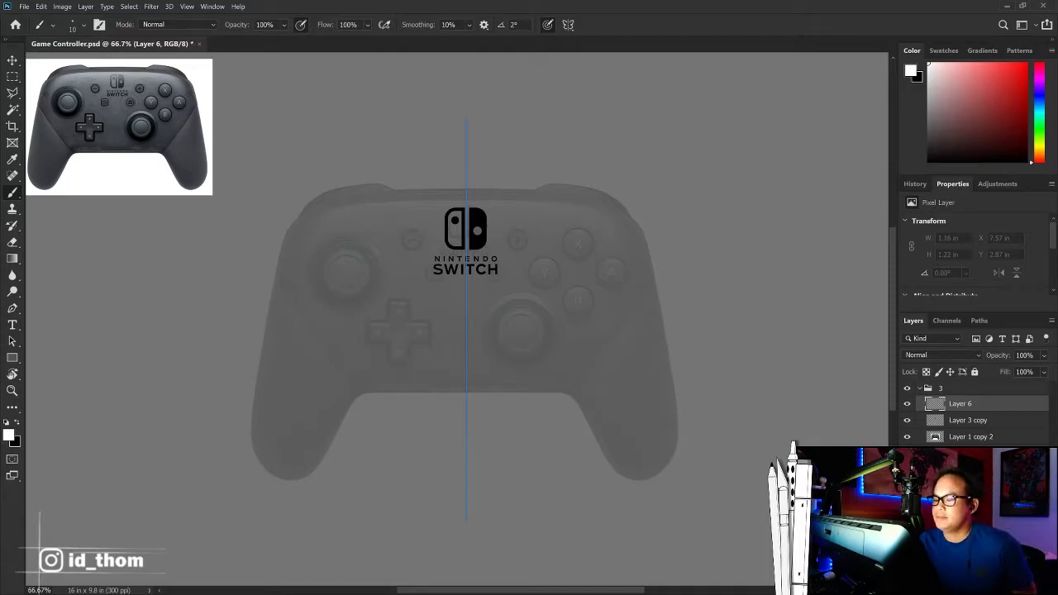
mouse_move(383, 183)
mouse_down()
mouse_move(415, 207)
mouse_move(272, 203)
mouse_move(239, 467)
mouse_up()
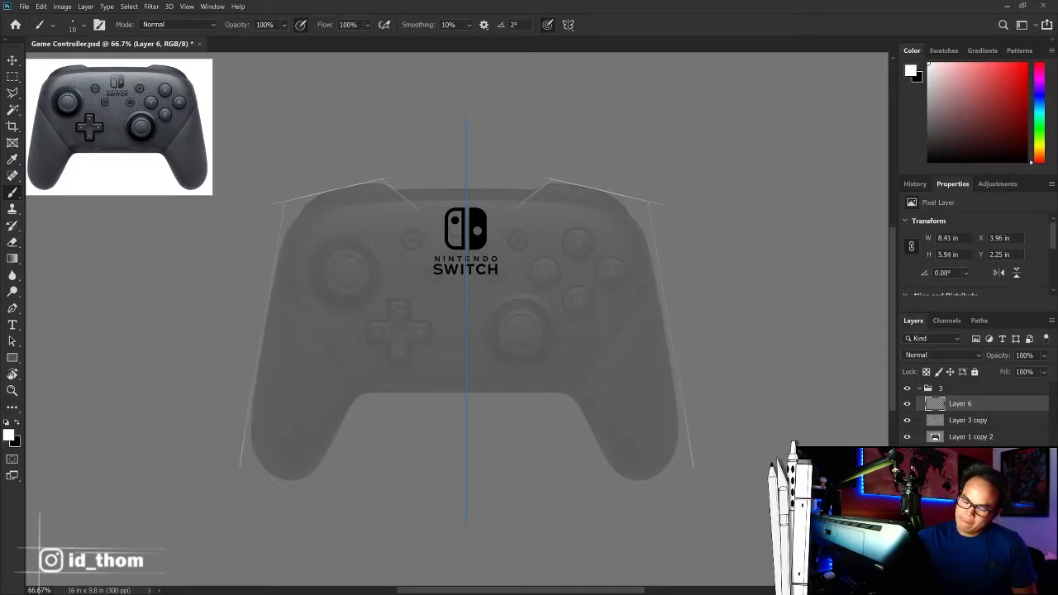
drag(240, 464, 315, 504)
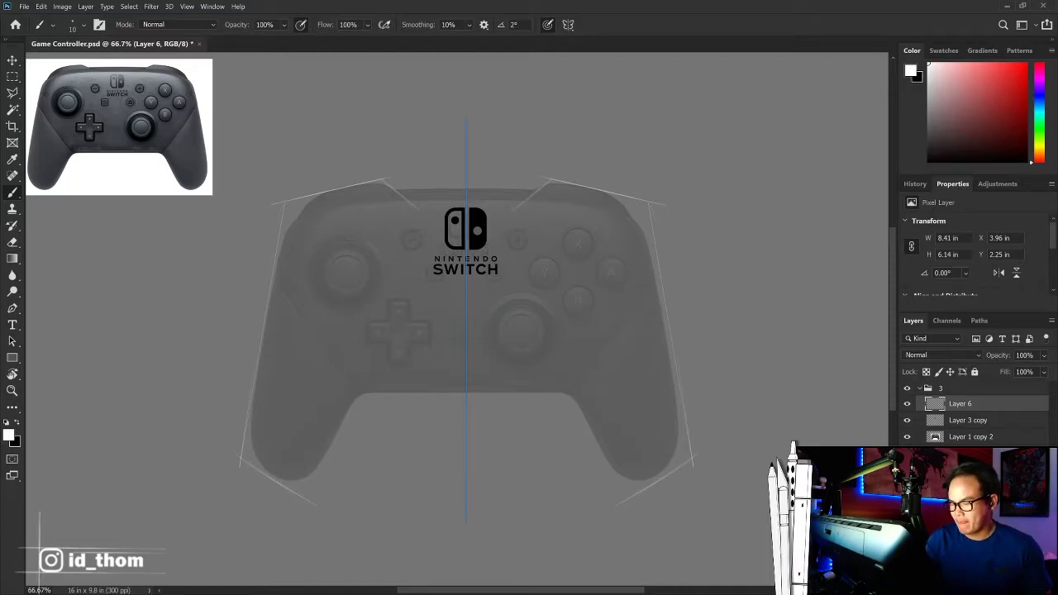
drag(309, 501, 365, 419)
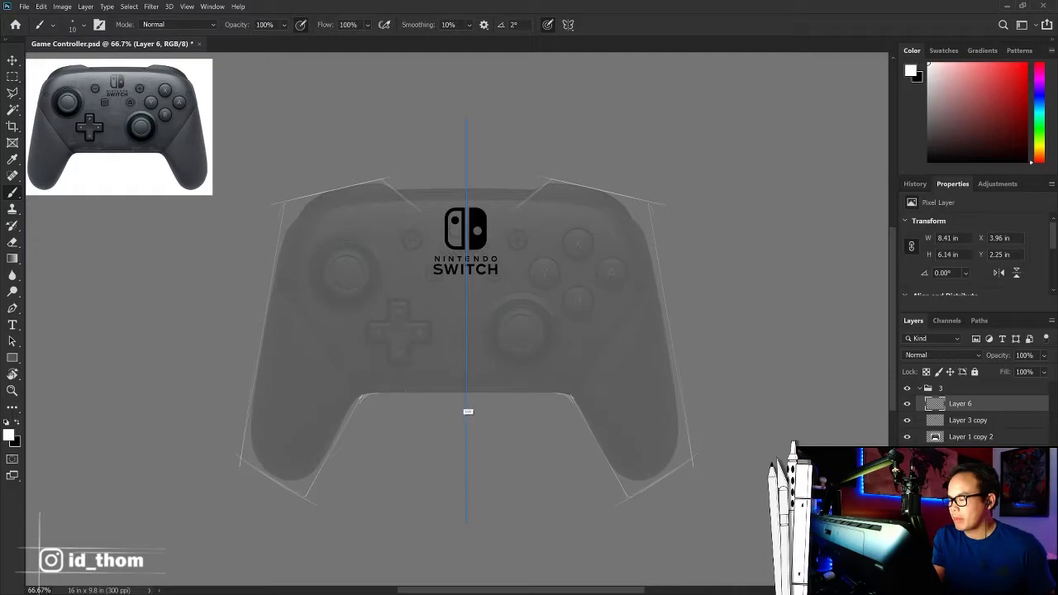
Step: Join the grip tops with a straight bottom line and draw a straight line across the top edge
shift+click(467, 393)
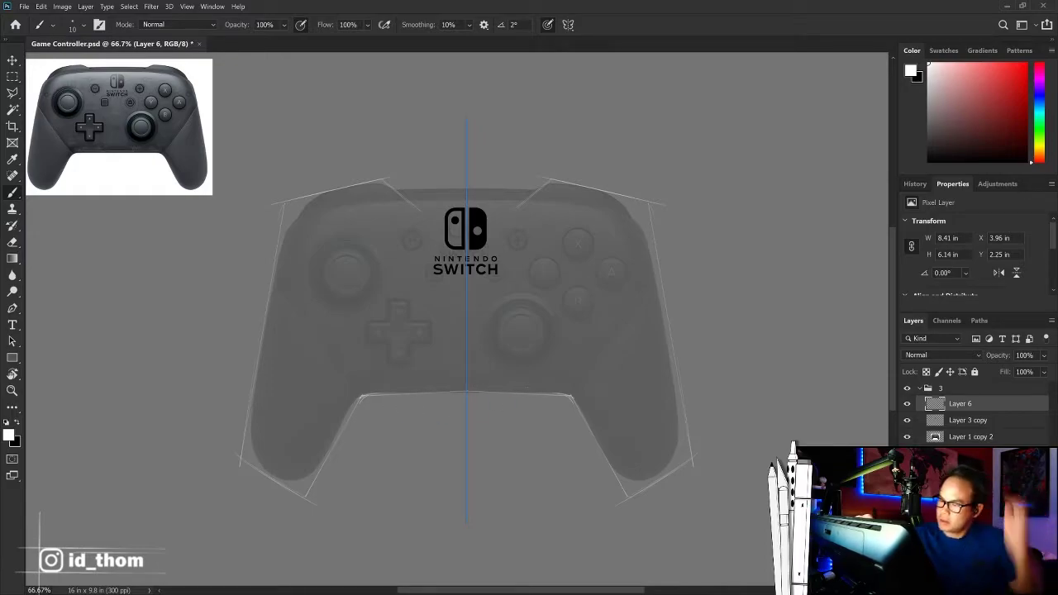
drag(519, 209, 454, 208)
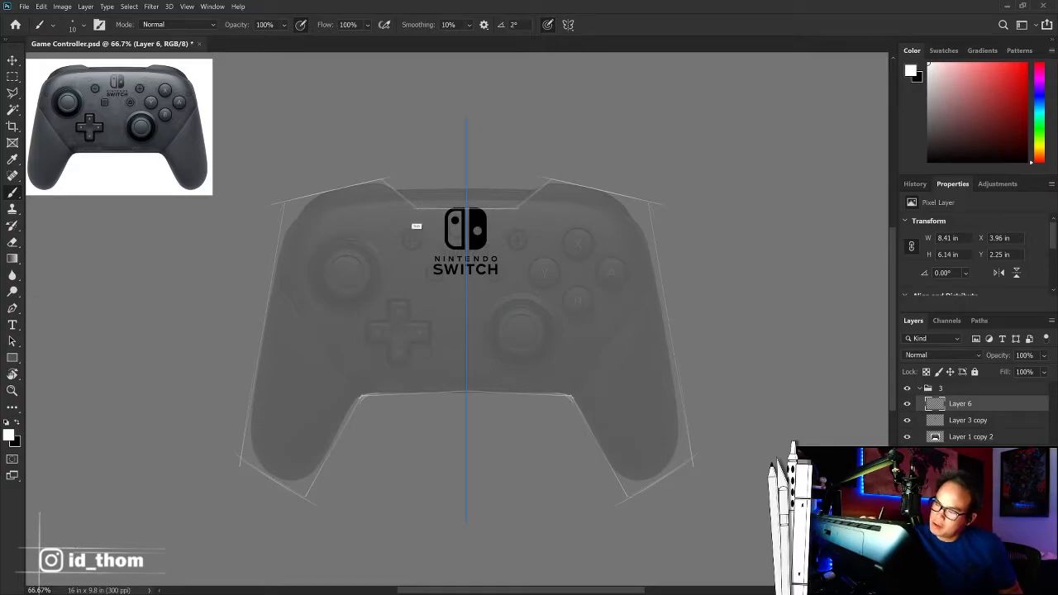
shift+click(273, 207)
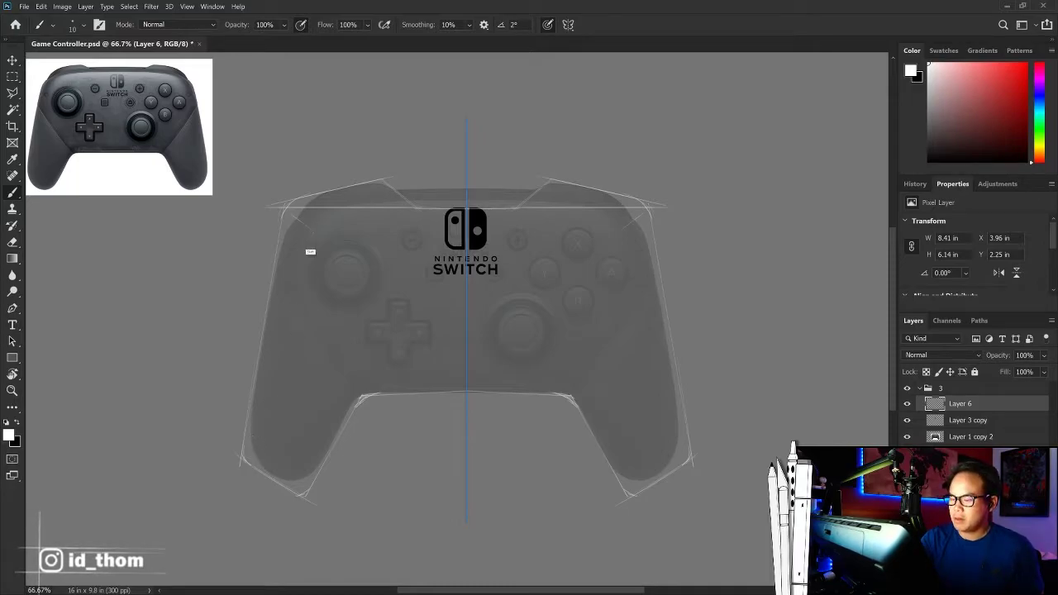
Step: Draw the mirrored left grip edges as straight lines, redoing one bad stroke
drag(315, 230, 302, 269)
key(ctrl+z)
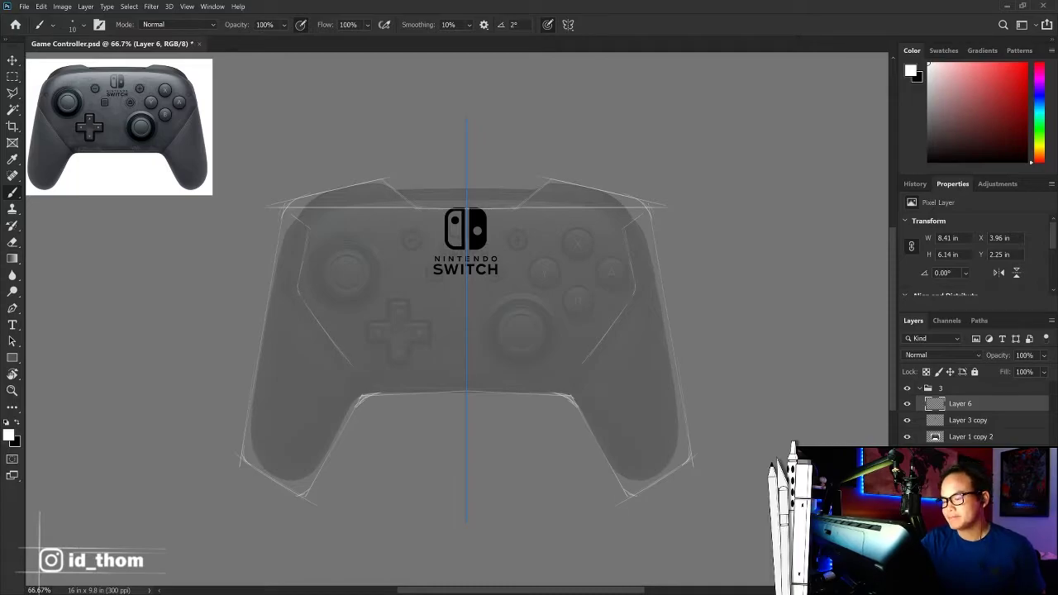
drag(253, 439, 299, 316)
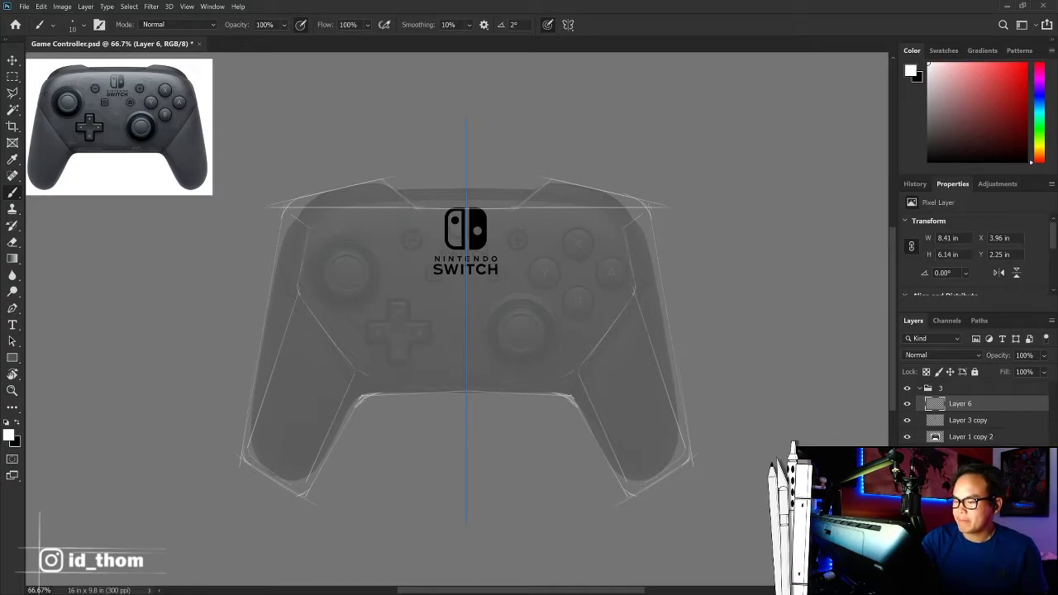
shift+click(251, 452)
shift+click(314, 236)
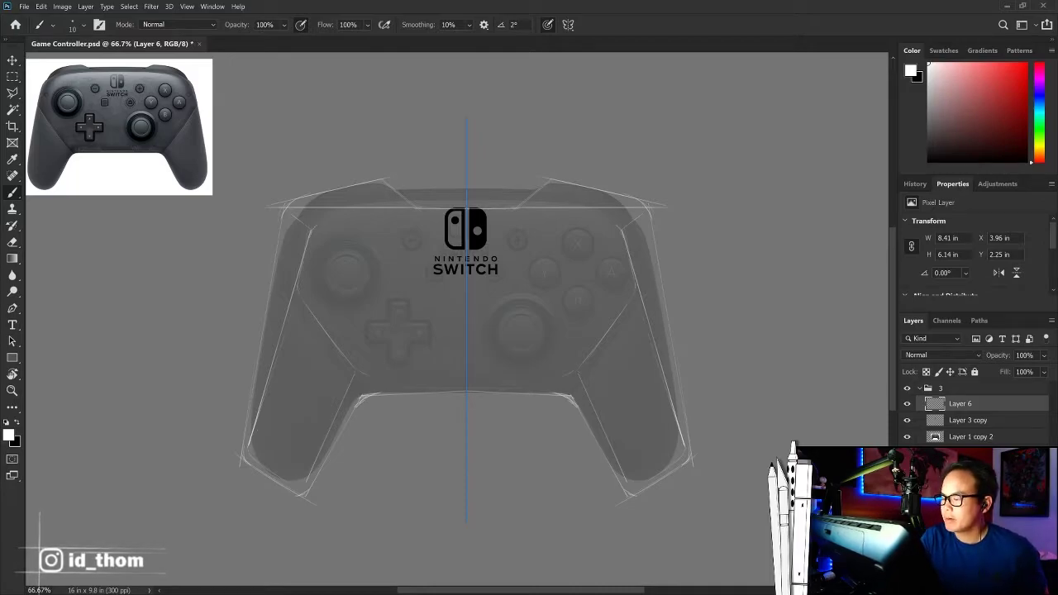
Step: Trace the face plate's top and lower inner edges, plus a short corner stroke
drag(332, 222, 466, 222)
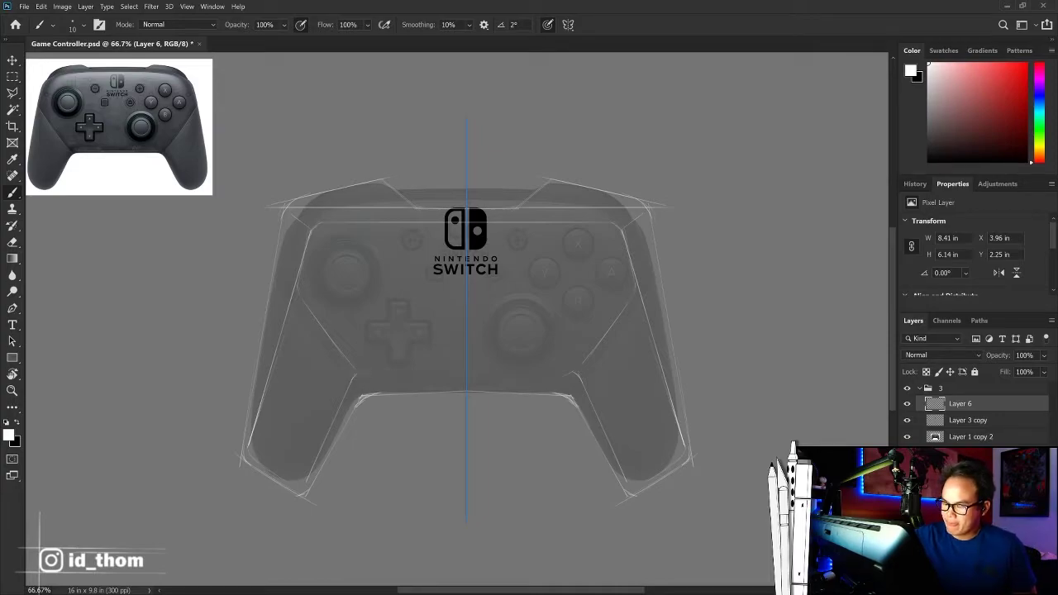
drag(465, 373, 357, 374)
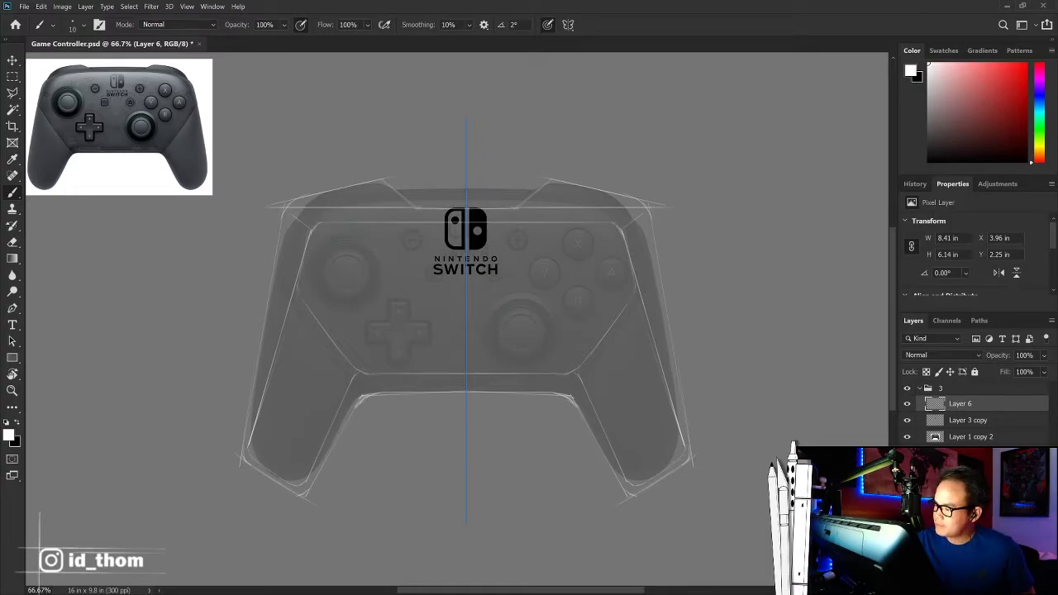
drag(312, 222, 467, 222)
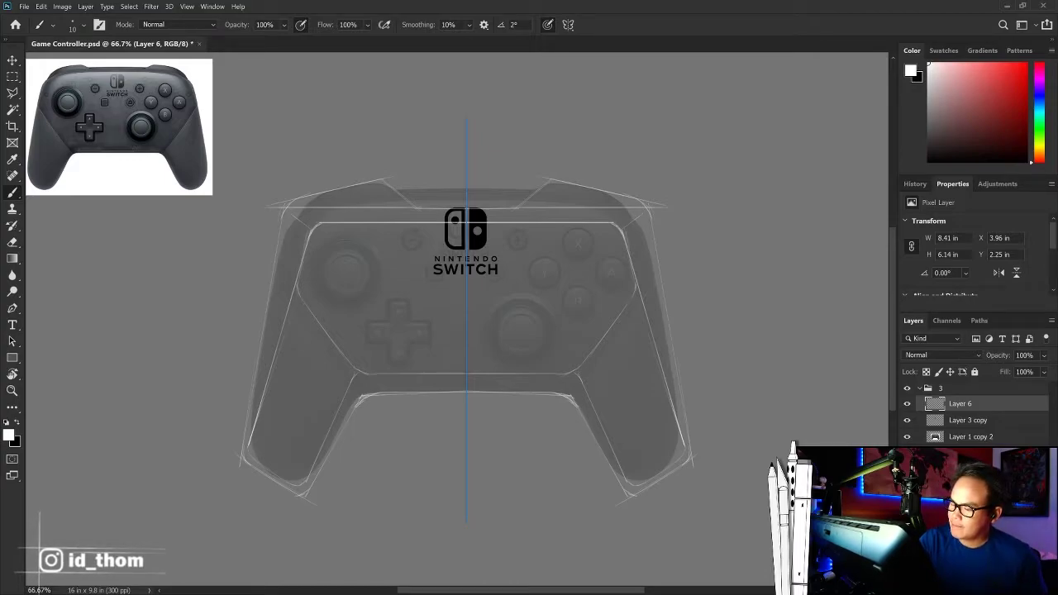
drag(319, 322, 332, 340)
drag(371, 373, 450, 373)
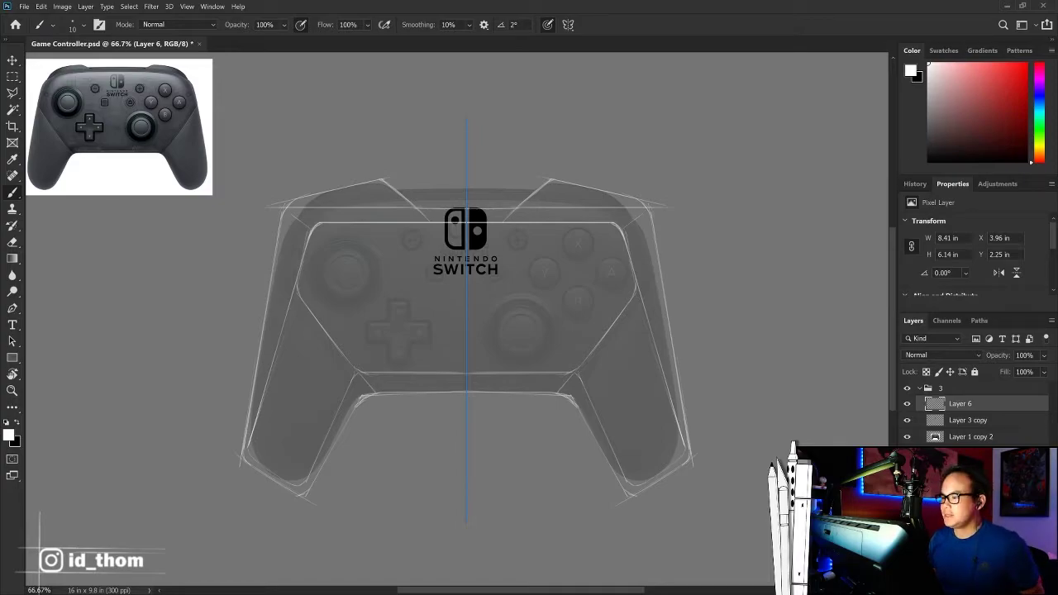
Step: Collapse and hide group 3, show group 1, and undo an accidental move of the reference photo
click(923, 389)
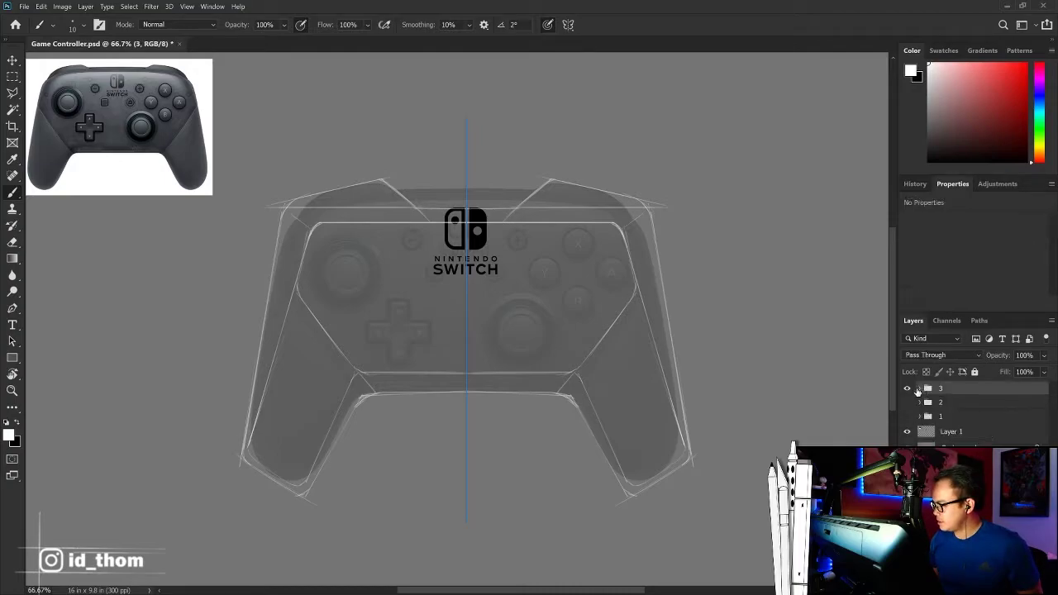
click(908, 417)
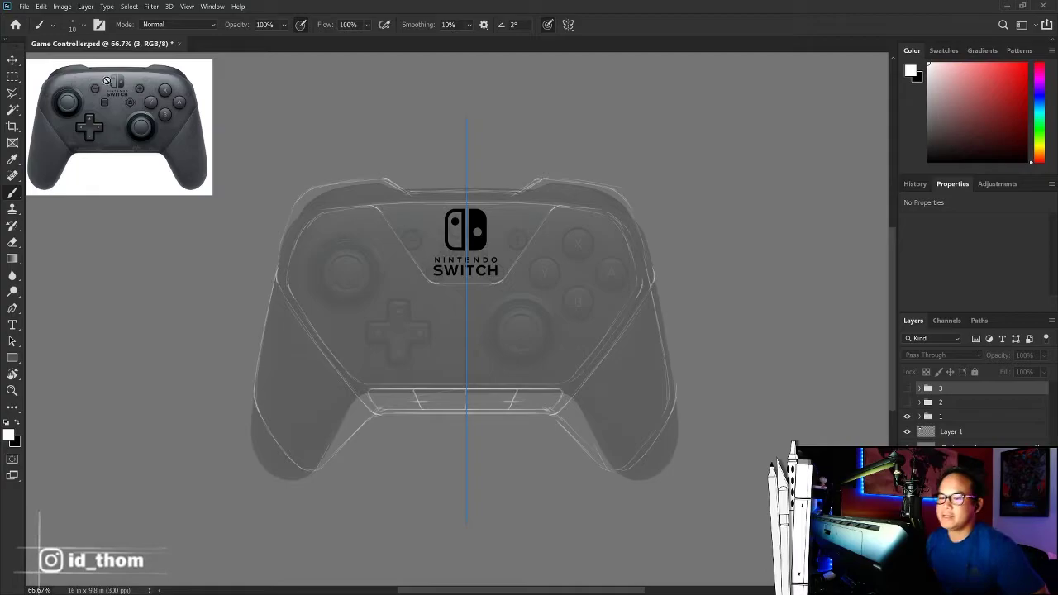
key(v)
drag(154, 101, 189, 108)
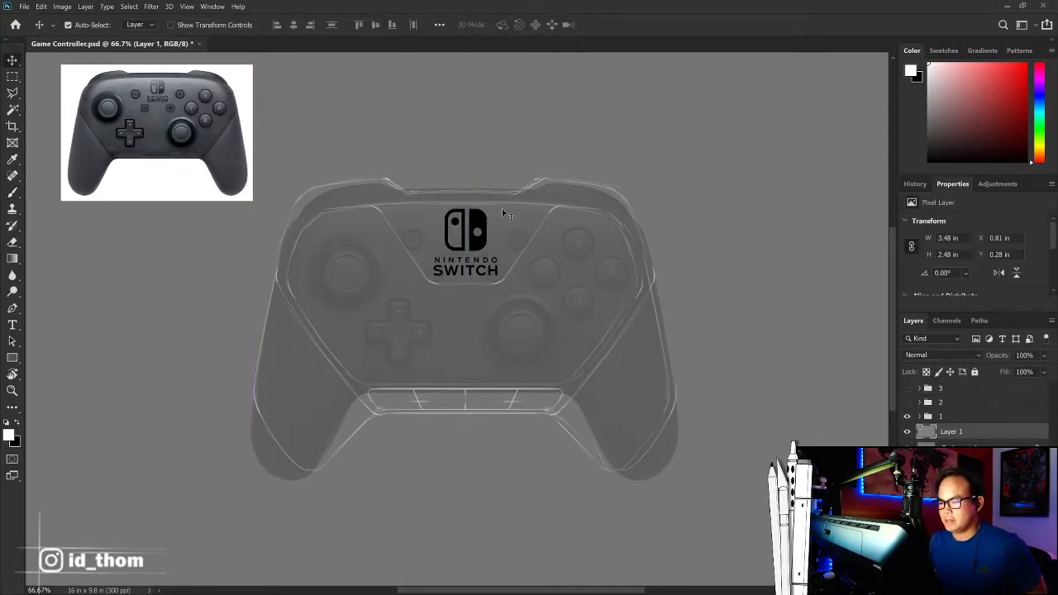
key(ctrl+z)
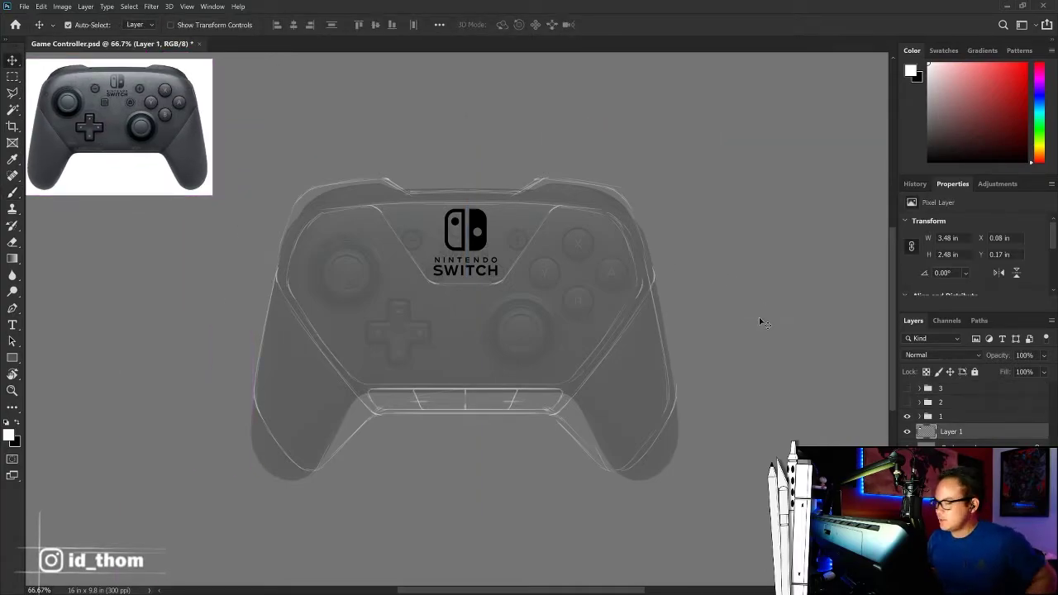
Step: Compare groups 2 and 3, then leave group 1's sketch visible with the reference photo shown
click(907, 416)
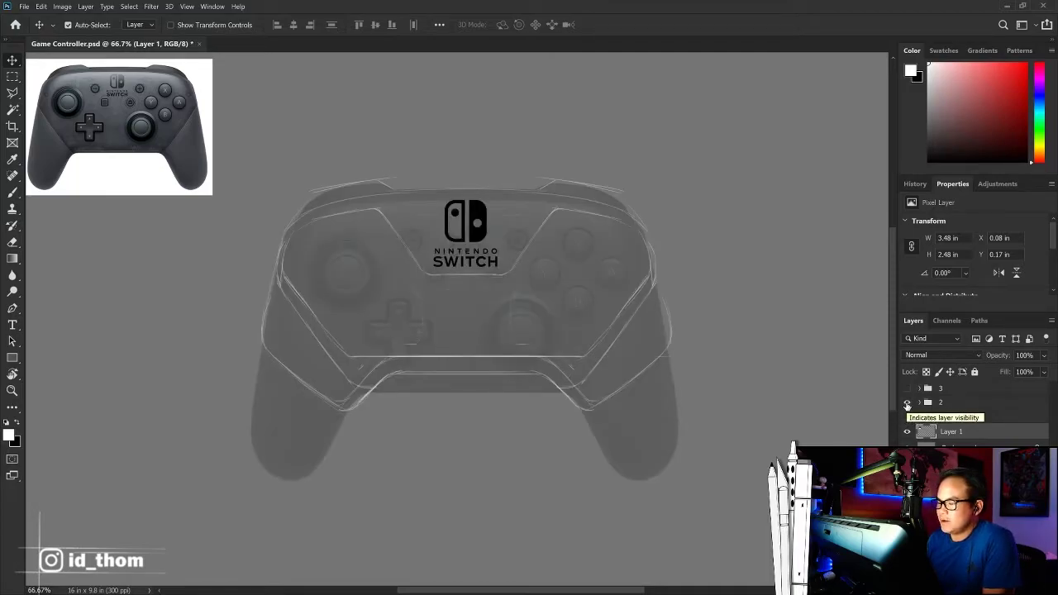
click(906, 403)
click(907, 389)
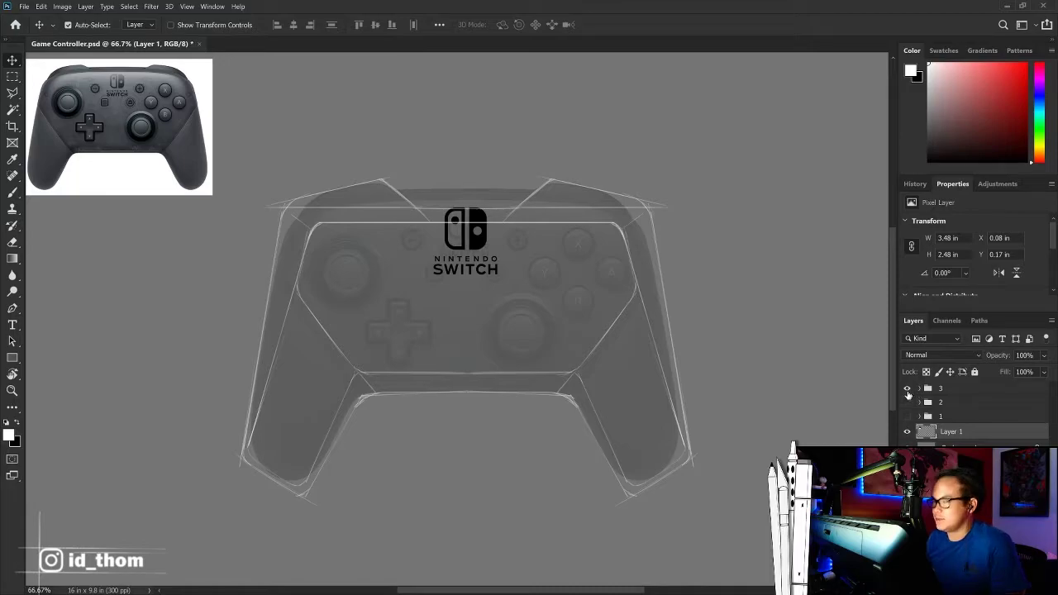
click(908, 392)
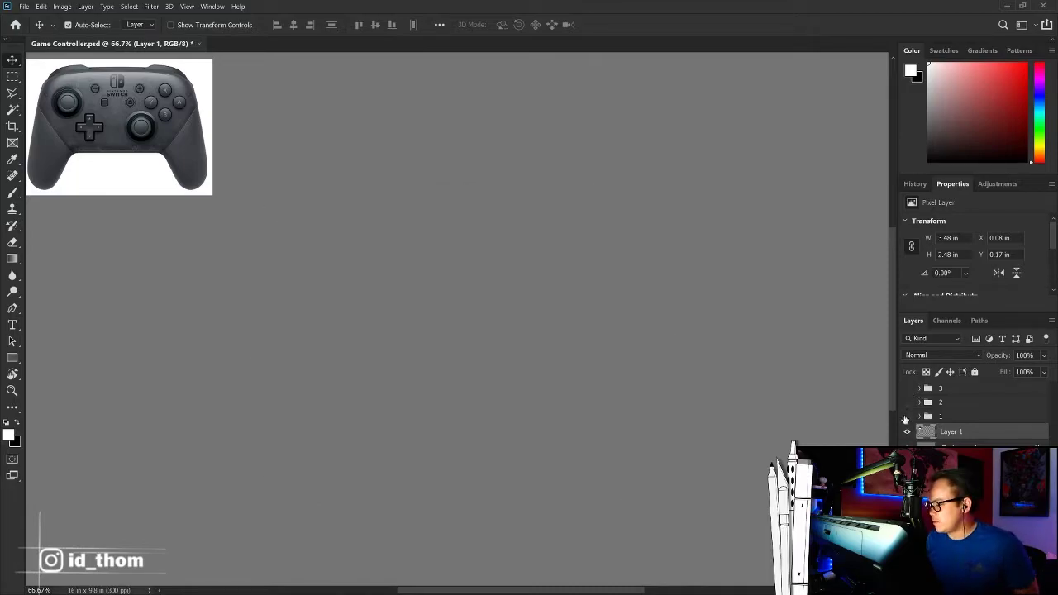
click(906, 416)
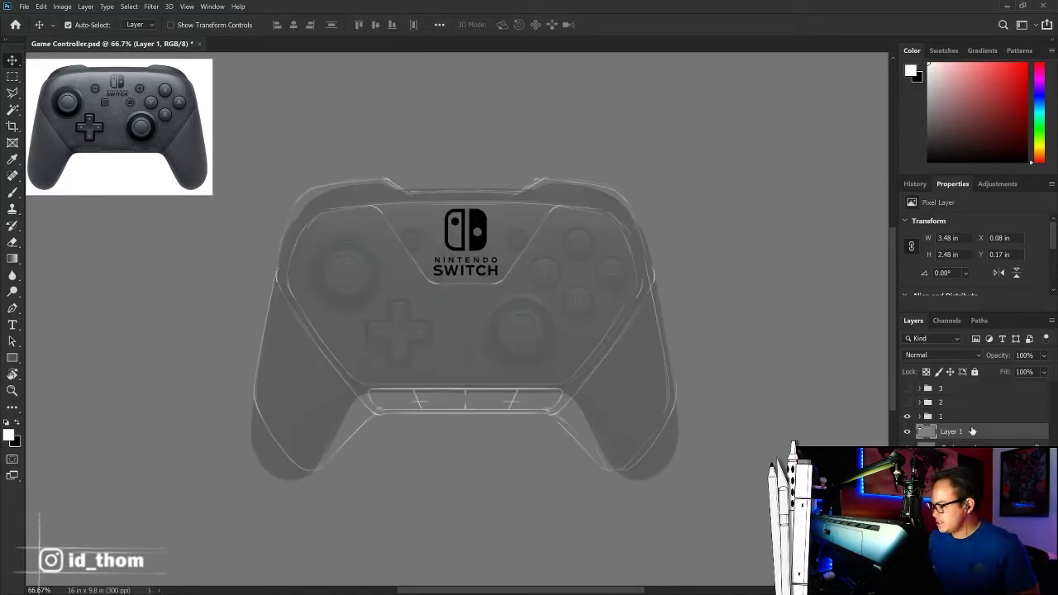
click(907, 430)
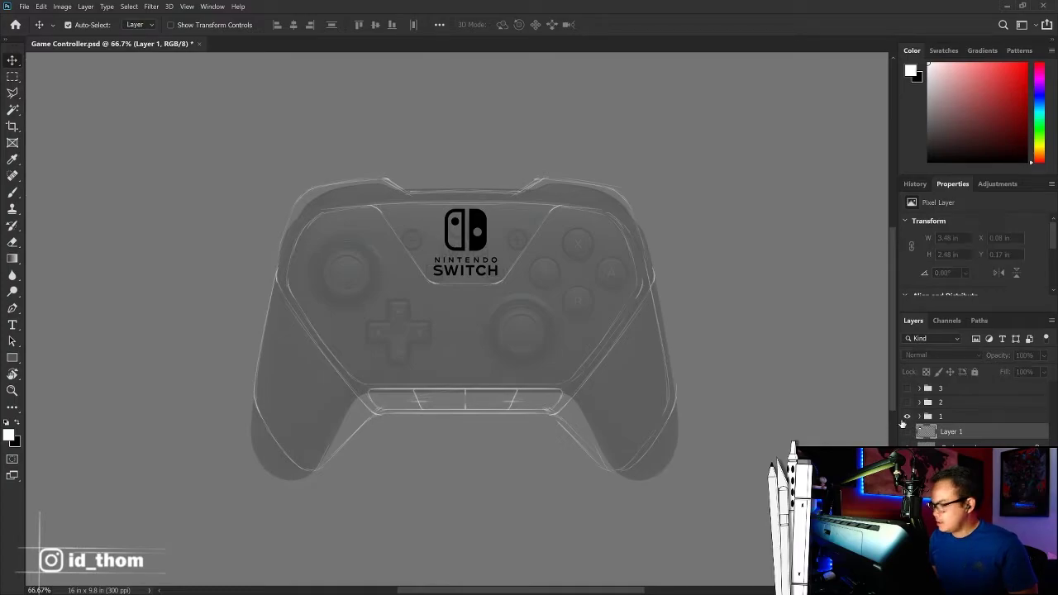
click(907, 430)
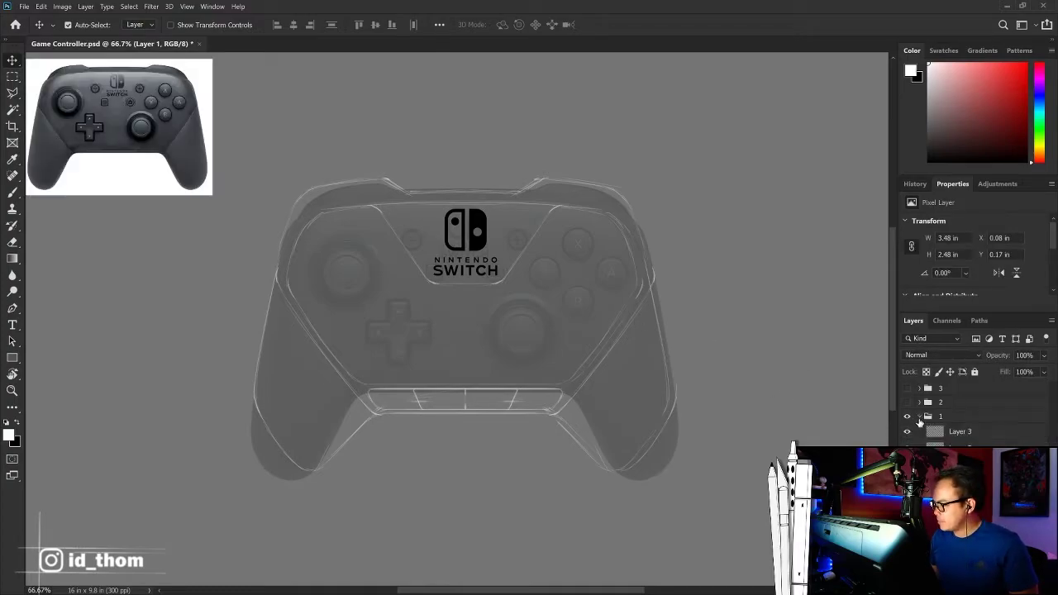
Step: Expand group 1 and make its Switch logo Layer 3 the active layer
key(alt+])
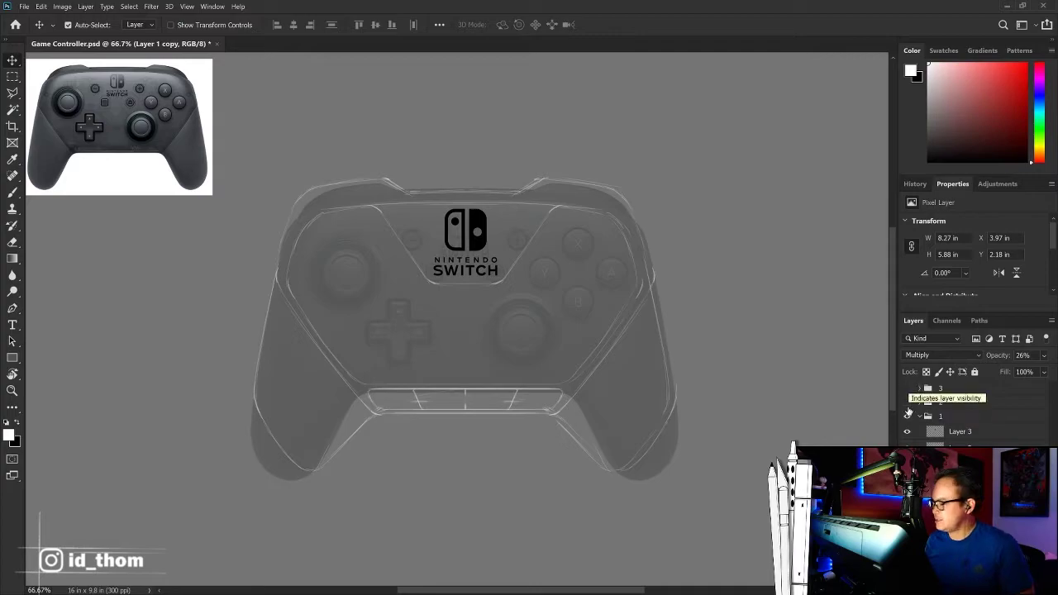
click(921, 417)
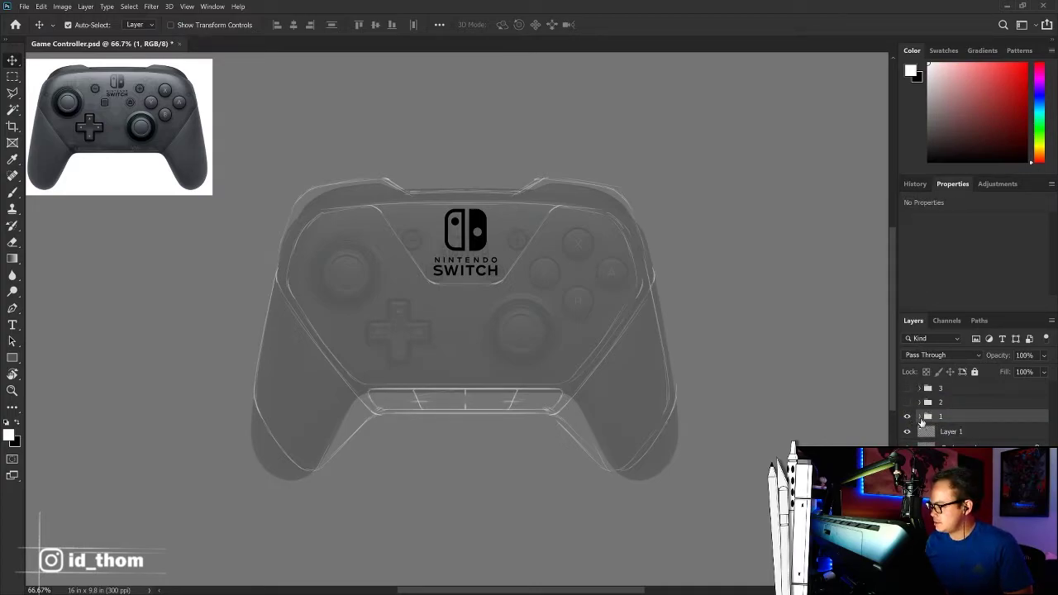
click(920, 417)
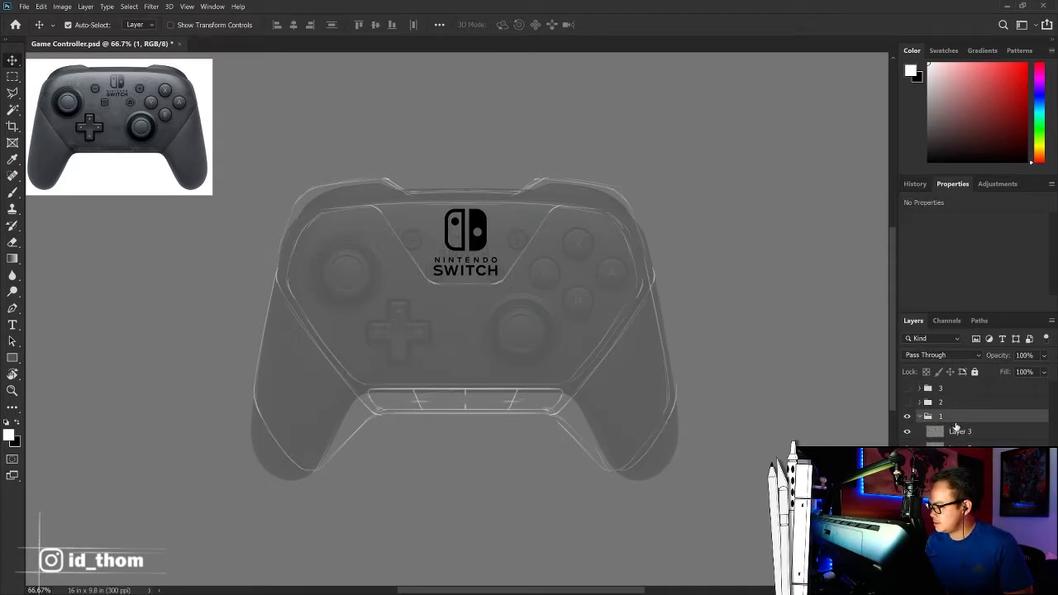
click(908, 431)
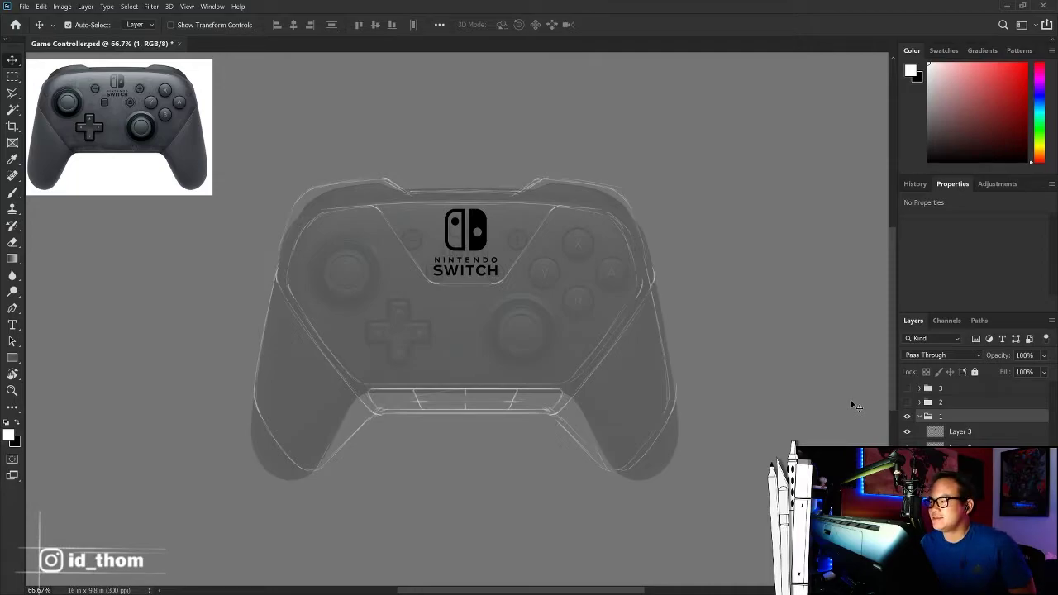
click(984, 431)
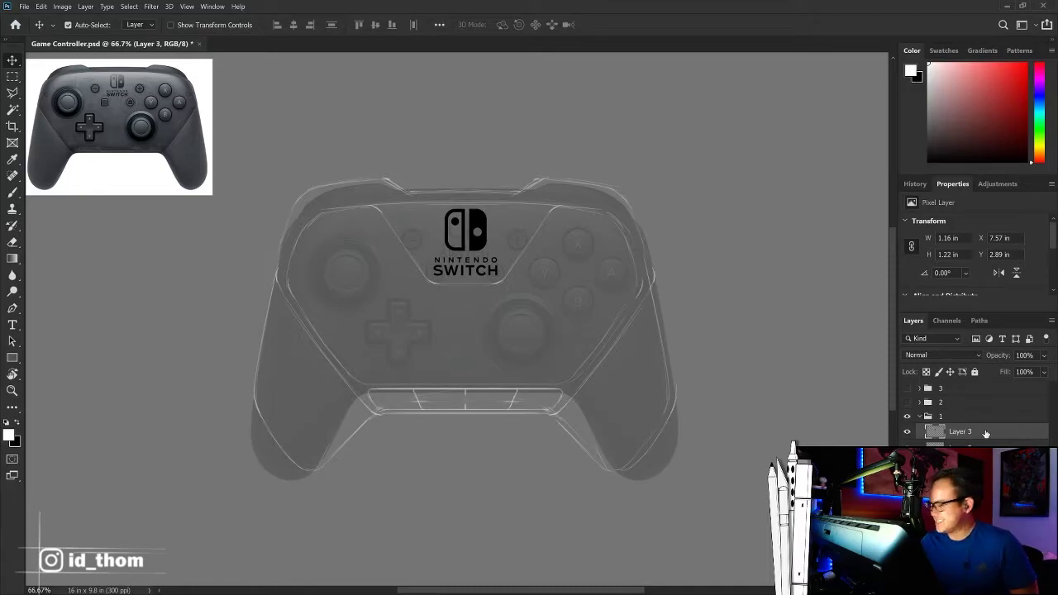
Step: Delete the Vertical Symmetry 2 and Vertical Symmetry 1 paths so none remain
click(979, 320)
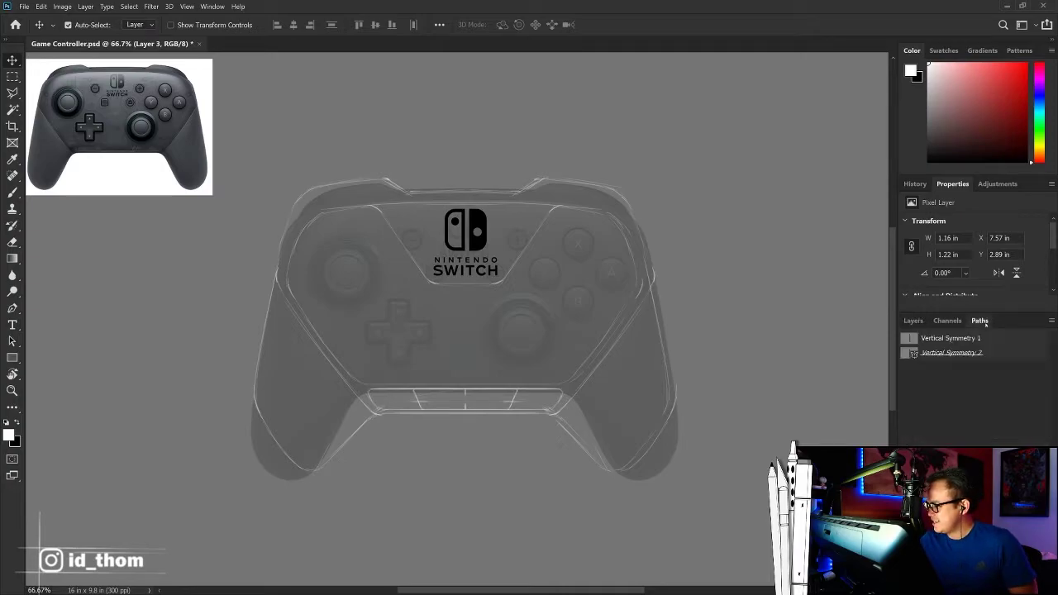
click(1015, 357)
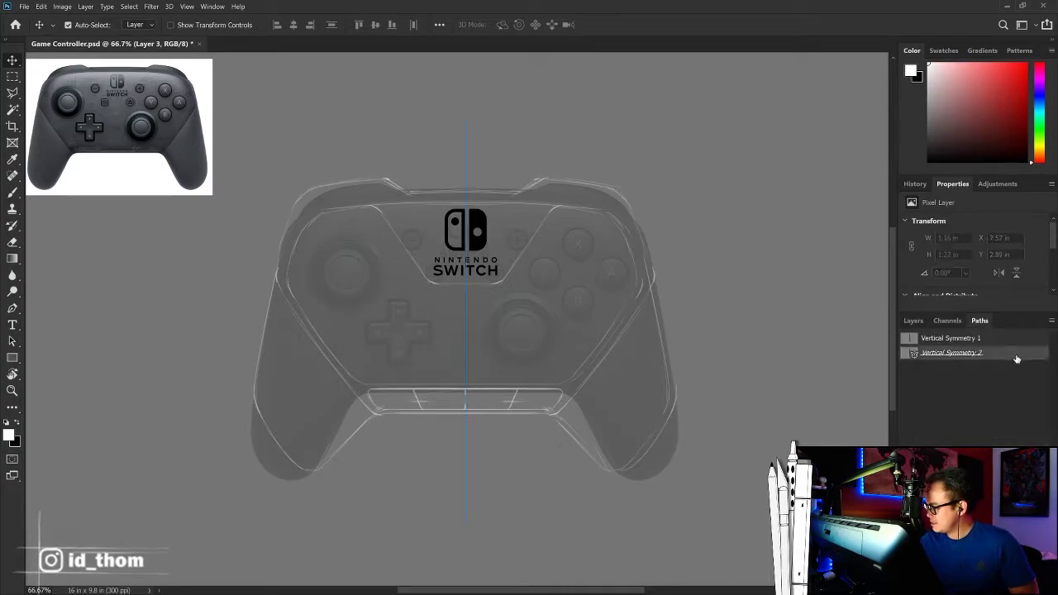
key(Delete)
click(1006, 340)
key(Delete)
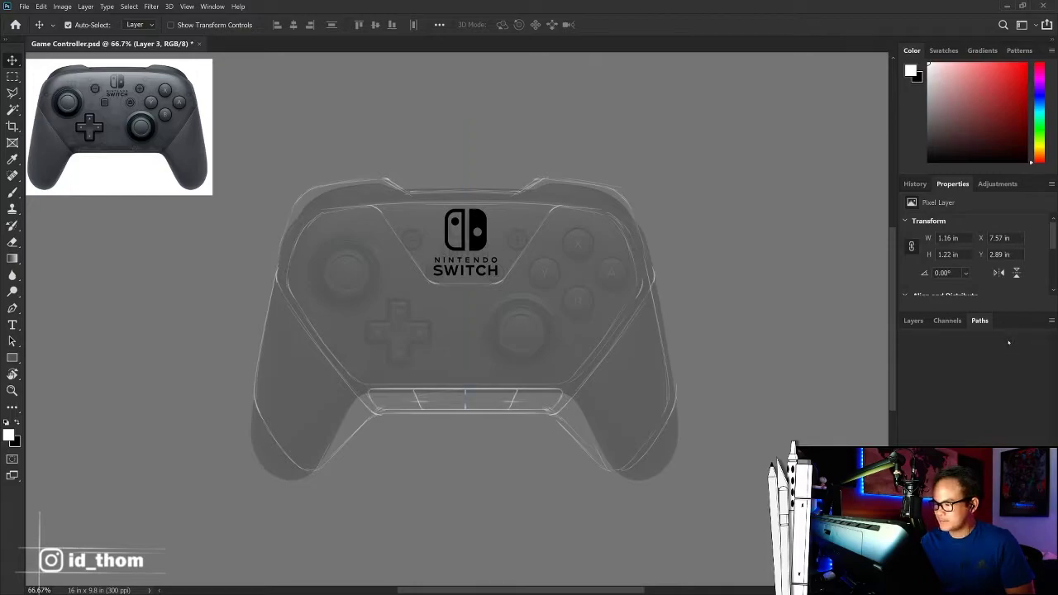
Step: Zoom the canvas to 100% on the controller's left side with the Pen tool active
click(917, 321)
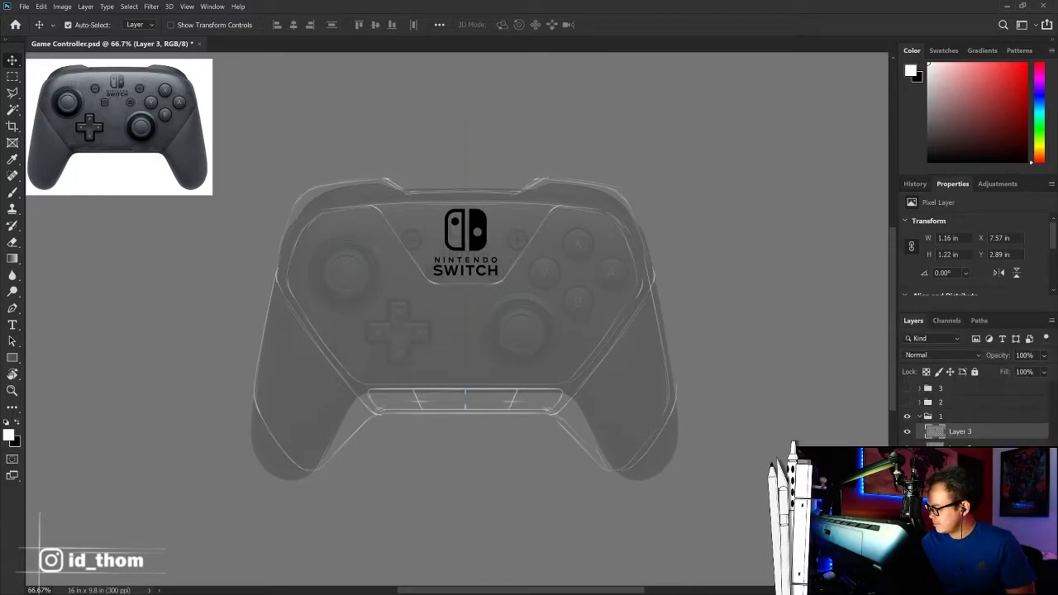
key(ctrl+shift+alt+n)
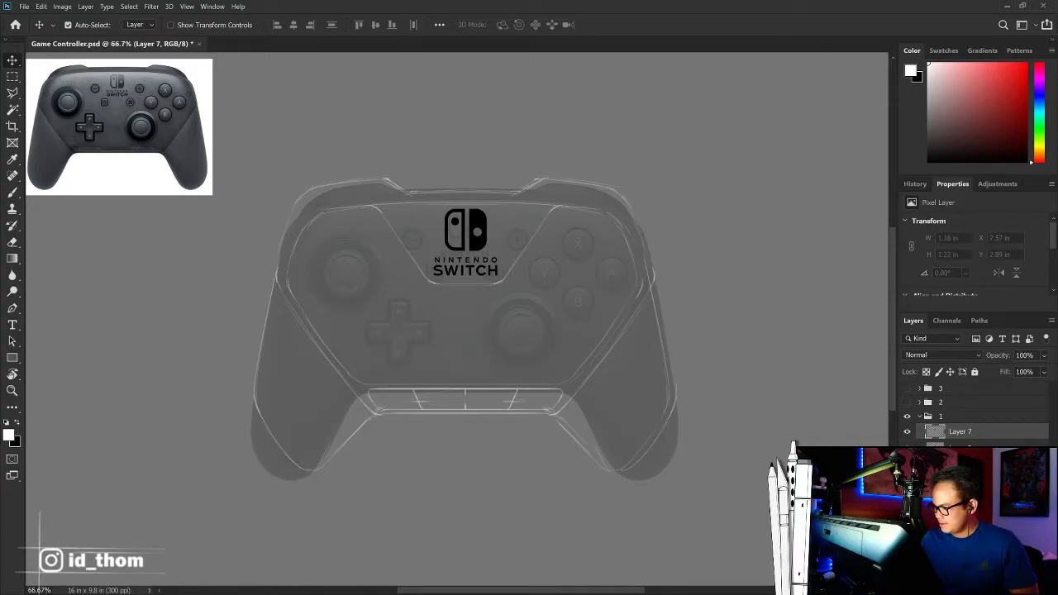
key(ctrl+z)
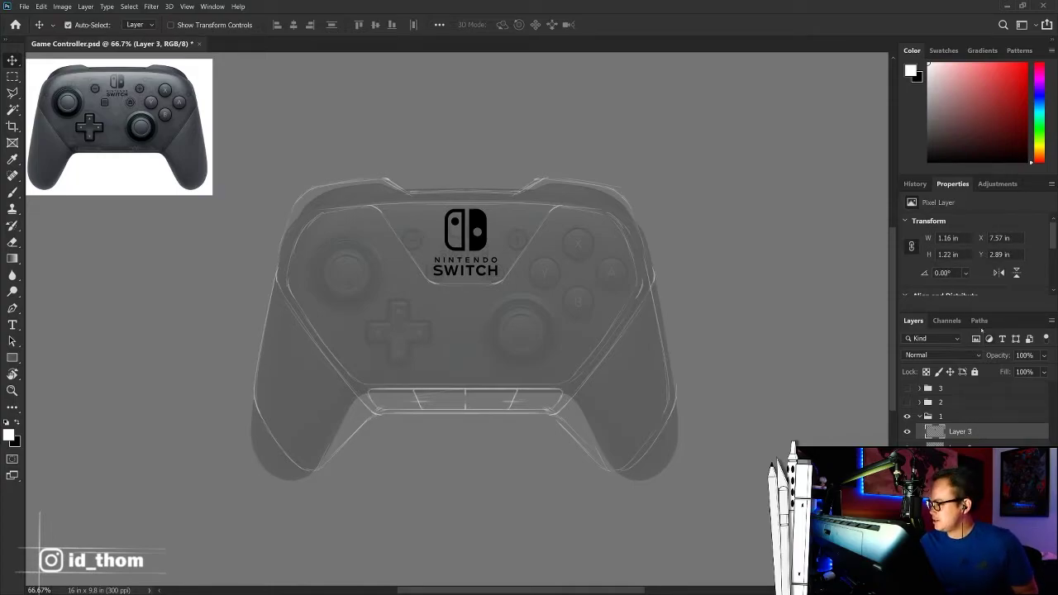
click(979, 321)
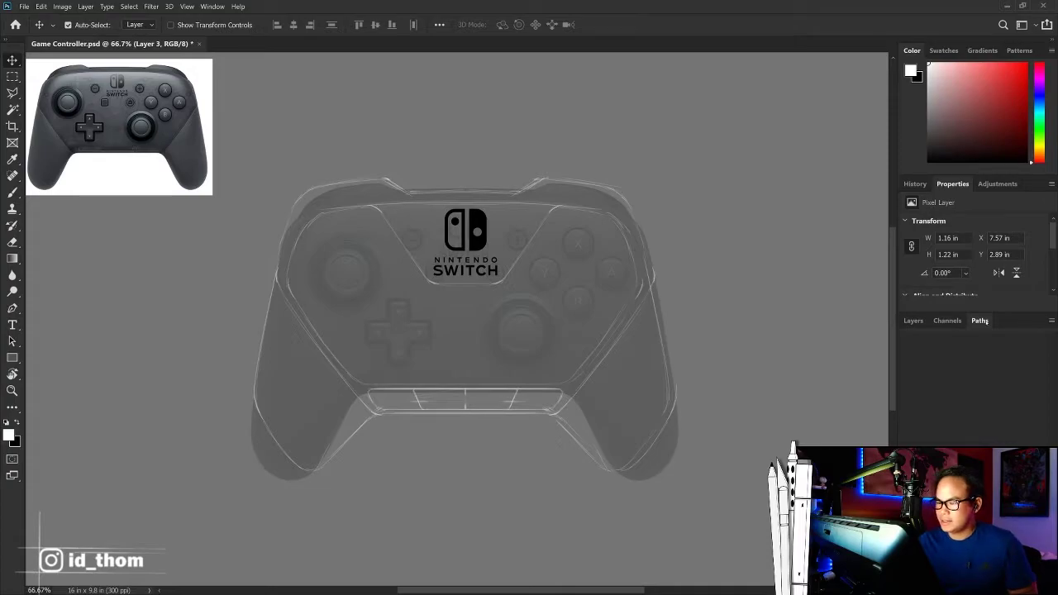
key(ctrl+plus)
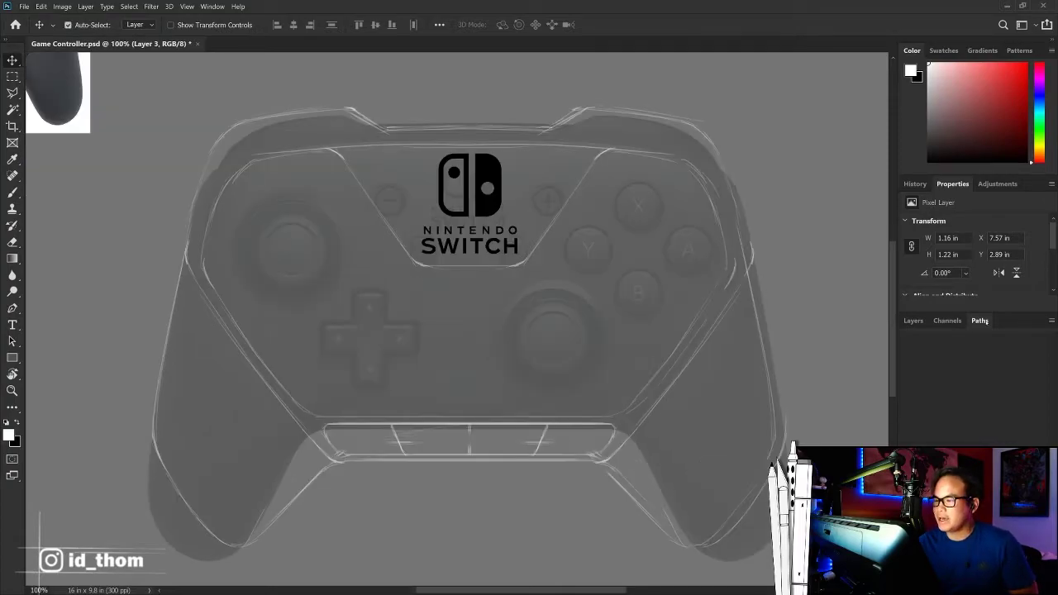
drag(586, 312, 580, 287)
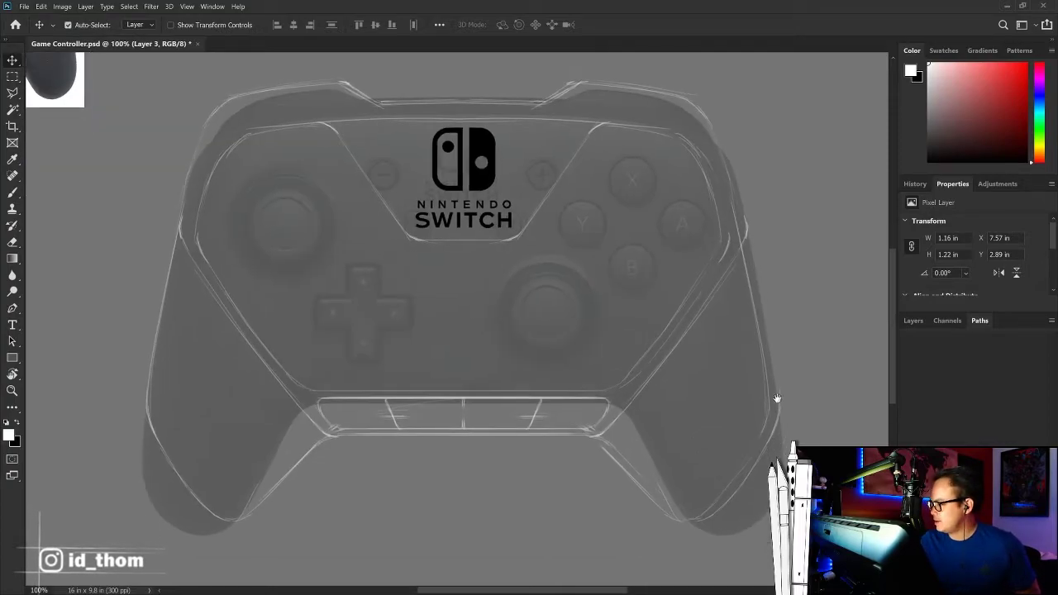
drag(779, 396, 750, 395)
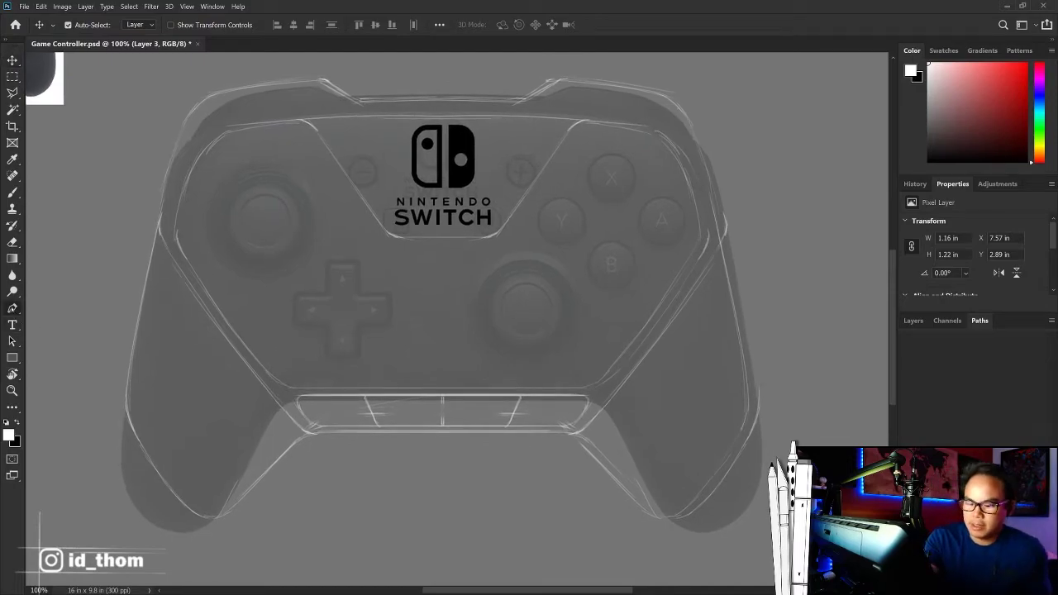
key(p)
mouse_move(366, 244)
mouse_down()
mouse_move(506, 234)
mouse_move(482, 262)
mouse_up()
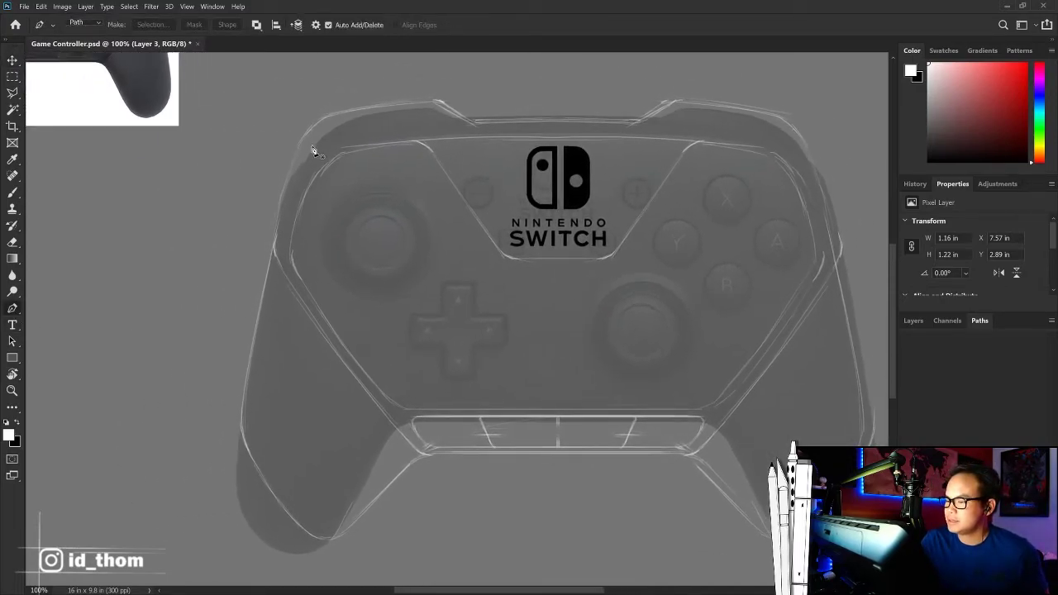
Step: Pen-trace the left body half down the grip, across the centre and along the top edge
drag(299, 149, 292, 163)
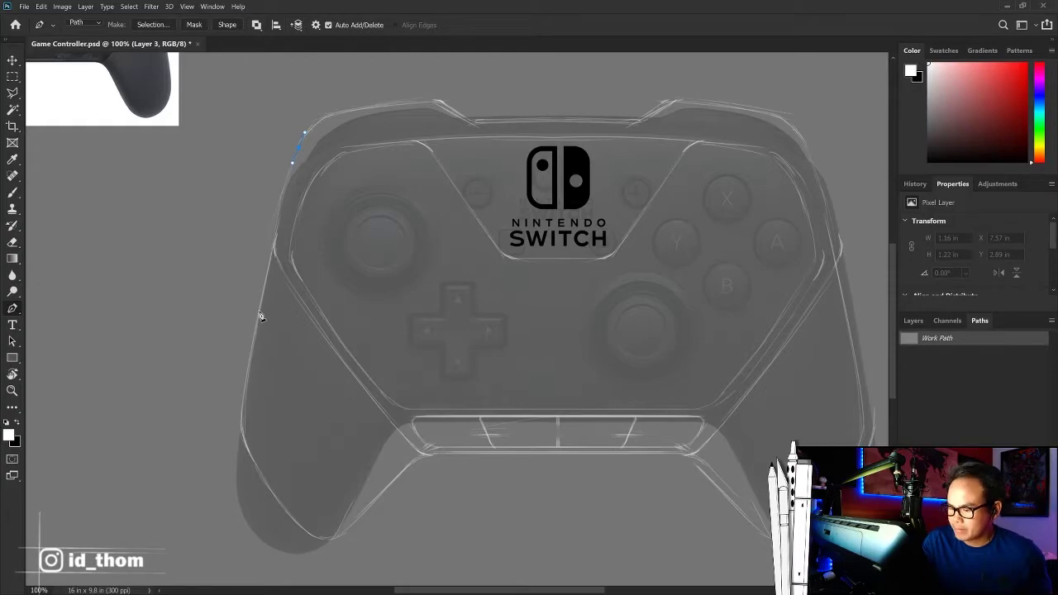
drag(264, 279, 255, 331)
drag(242, 396, 254, 467)
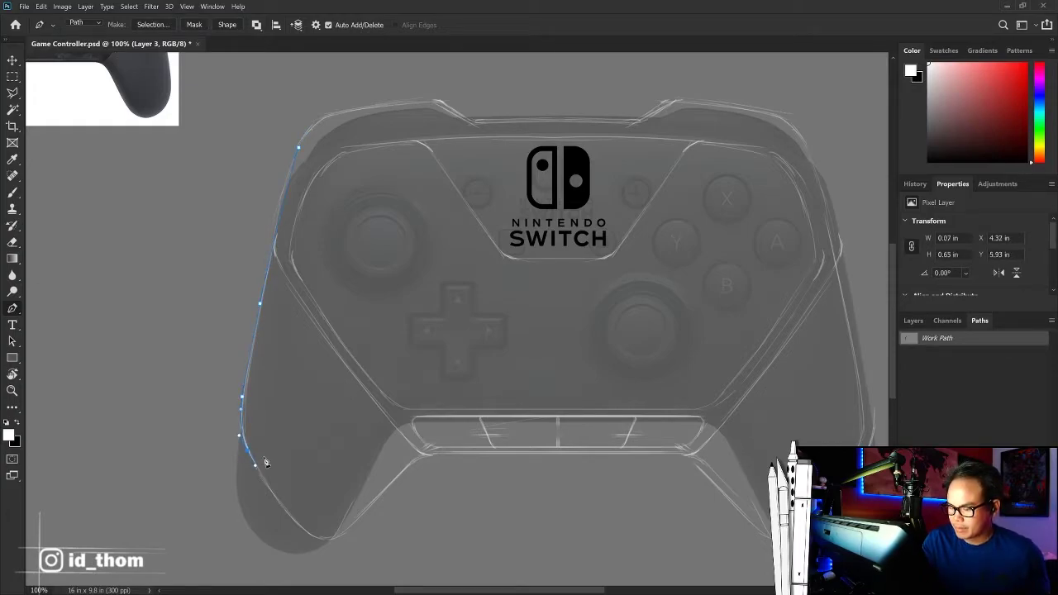
mouse_move(290, 517)
mouse_down()
mouse_move(311, 539)
mouse_move(369, 514)
mouse_up()
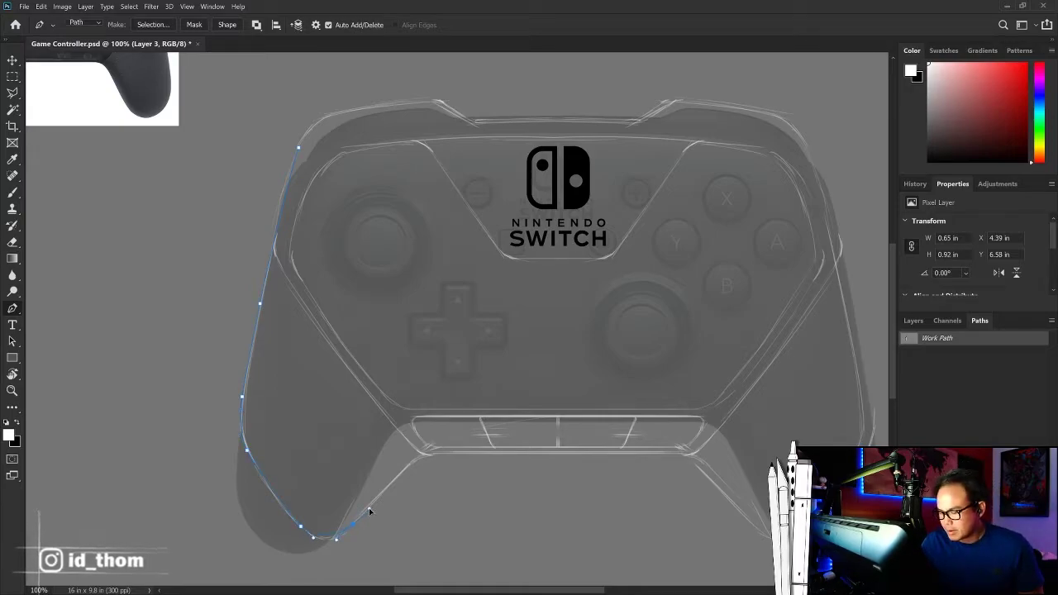
drag(370, 514, 370, 510)
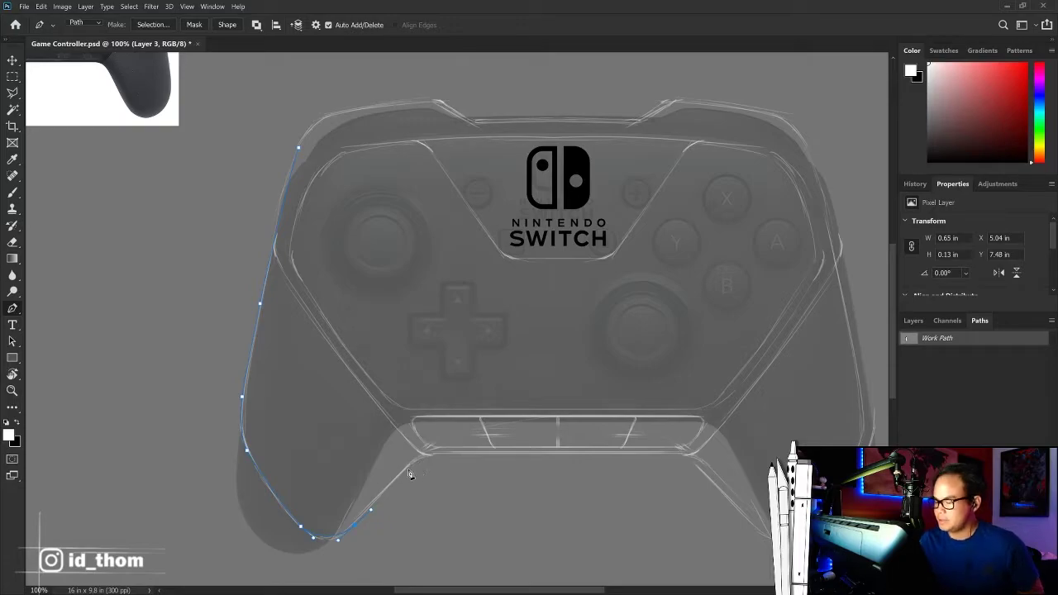
drag(398, 476, 451, 454)
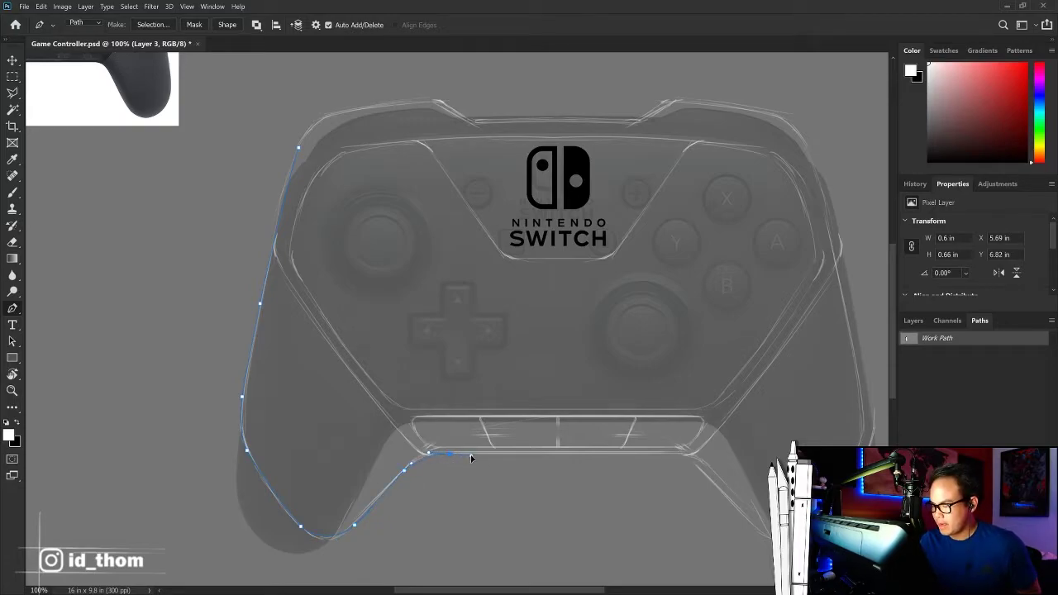
click(563, 454)
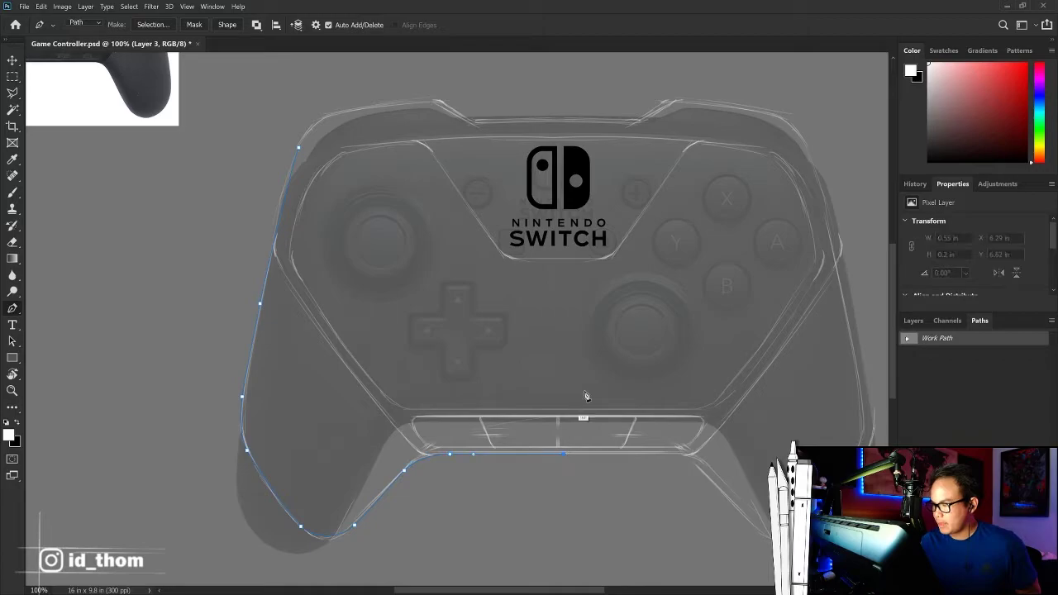
click(560, 118)
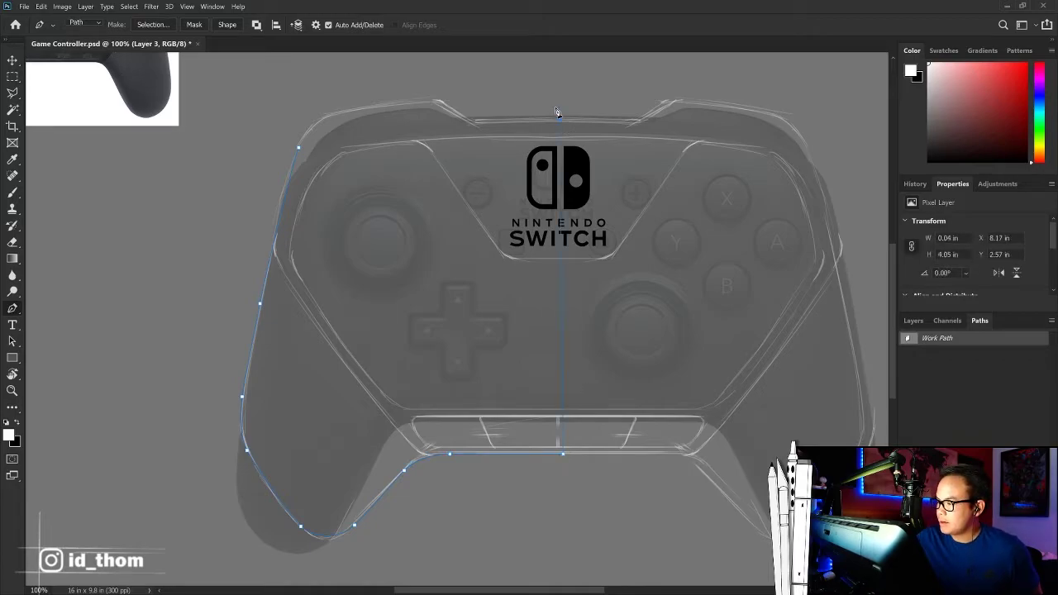
click(479, 122)
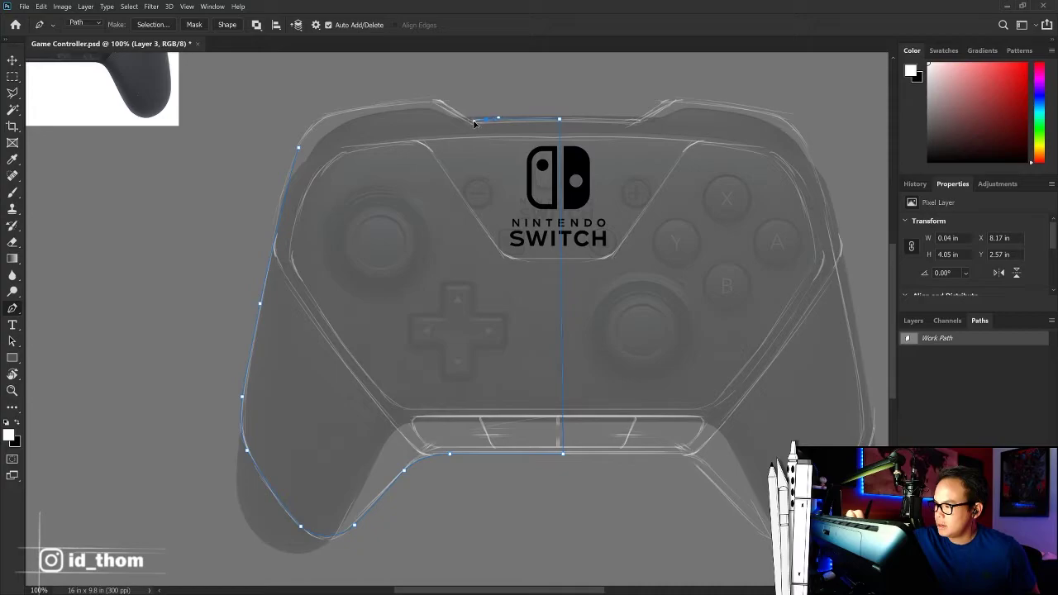
drag(469, 122, 470, 121)
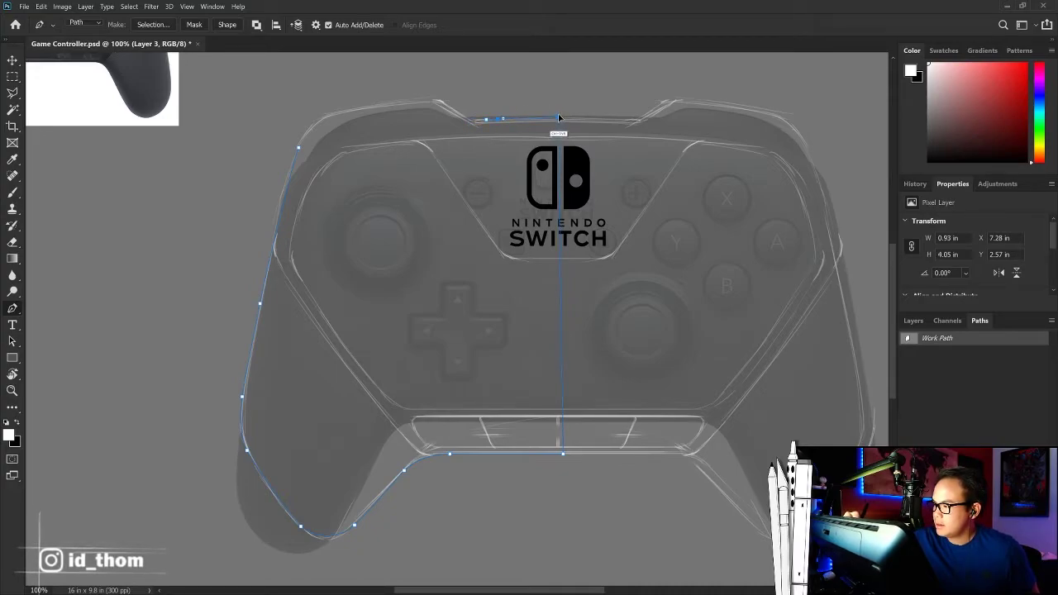
drag(559, 118, 553, 116)
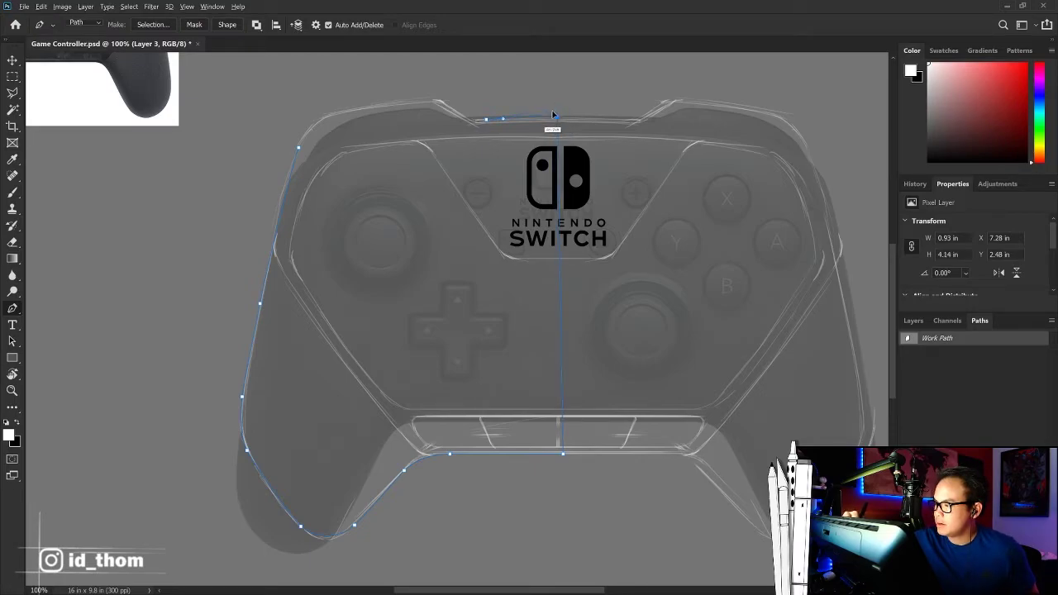
drag(553, 116, 468, 121)
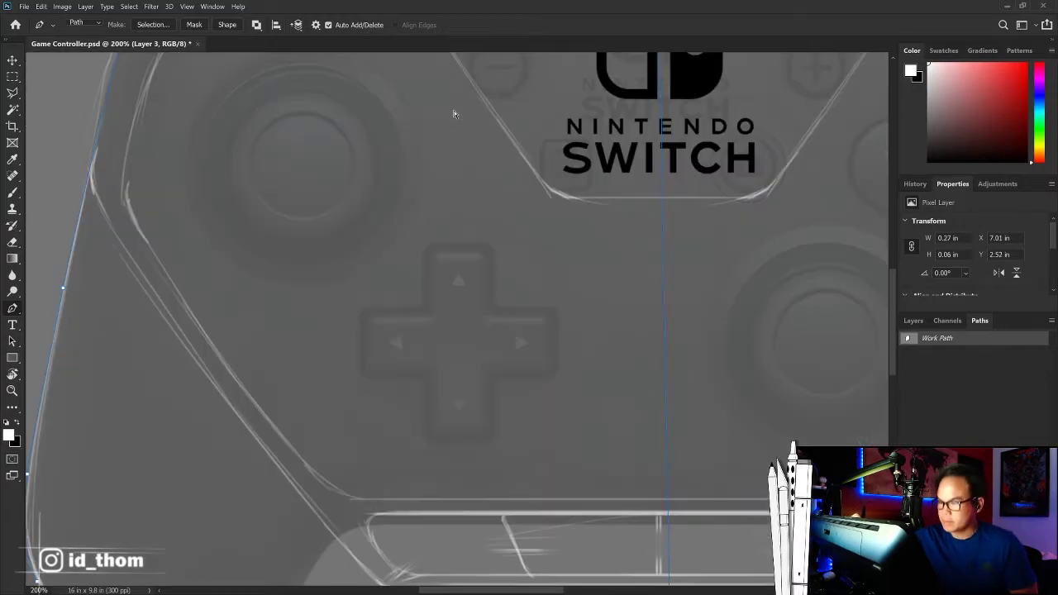
Step: At 300% zoom, trace the left shoulder bump and round its outer corner
key(ctrl+plus)
key(ctrl+plus)
mouse_move(524, 82)
mouse_down()
mouse_move(605, 243)
mouse_move(573, 505)
mouse_up()
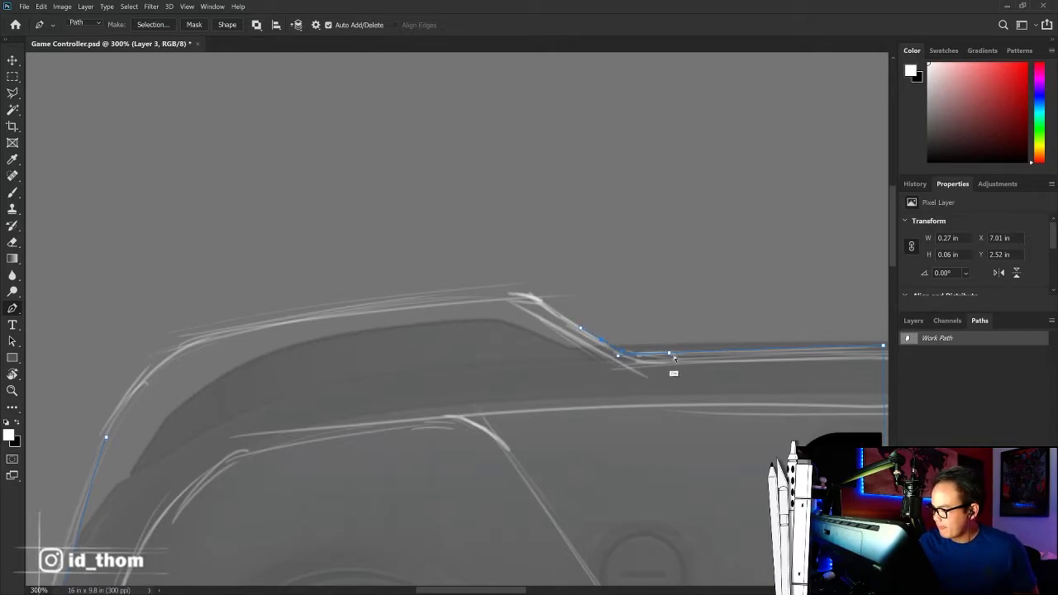
click(637, 356)
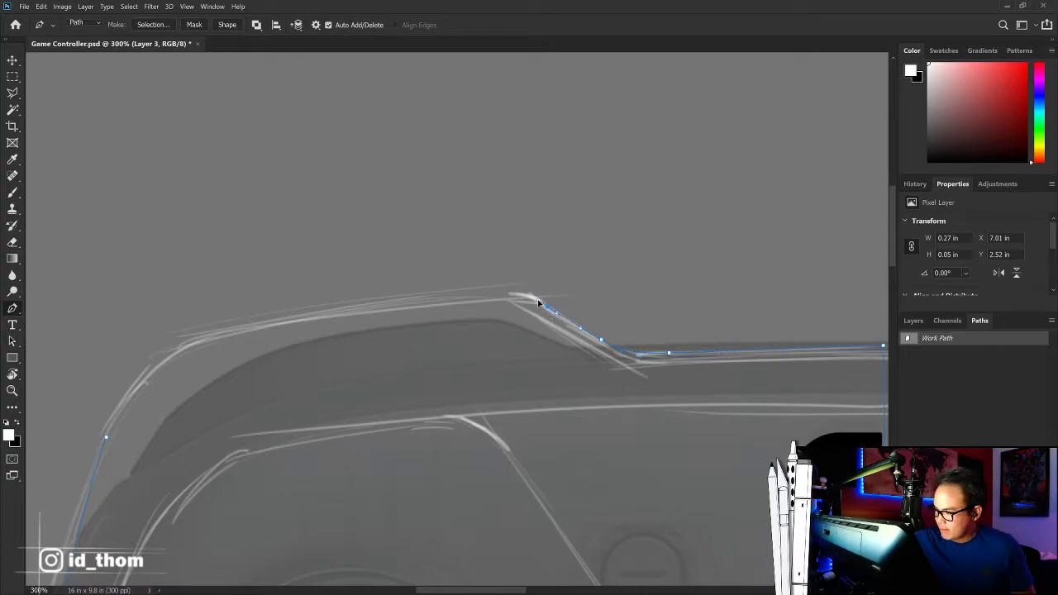
drag(537, 303, 624, 288)
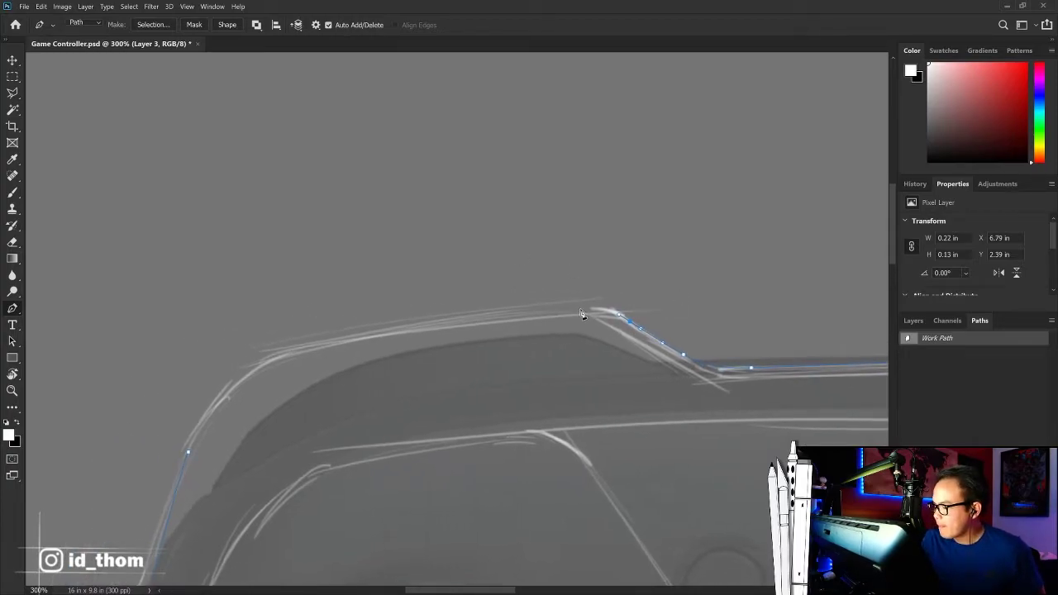
drag(480, 347, 647, 288)
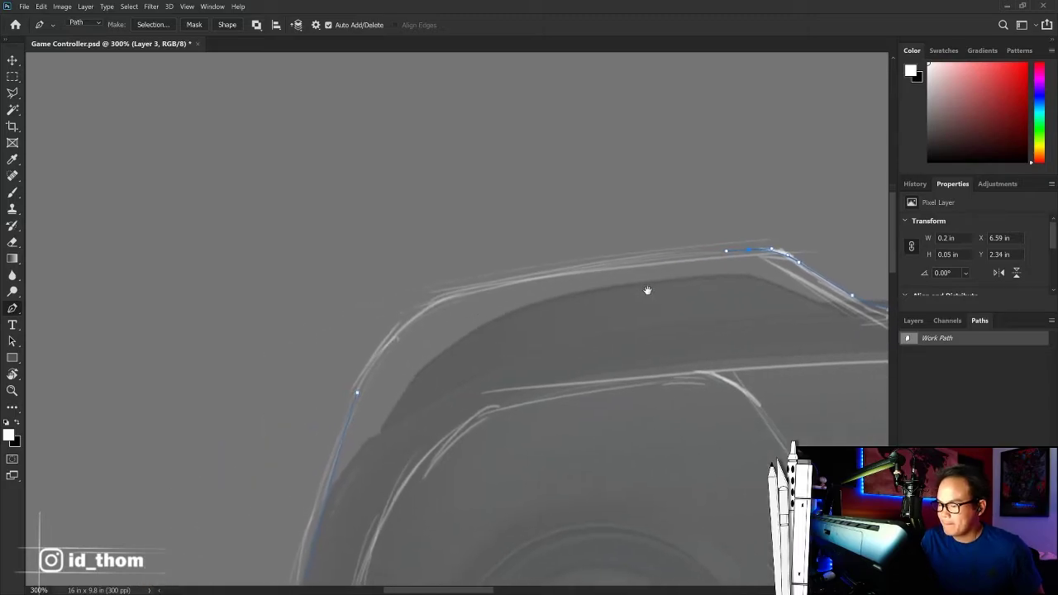
click(481, 289)
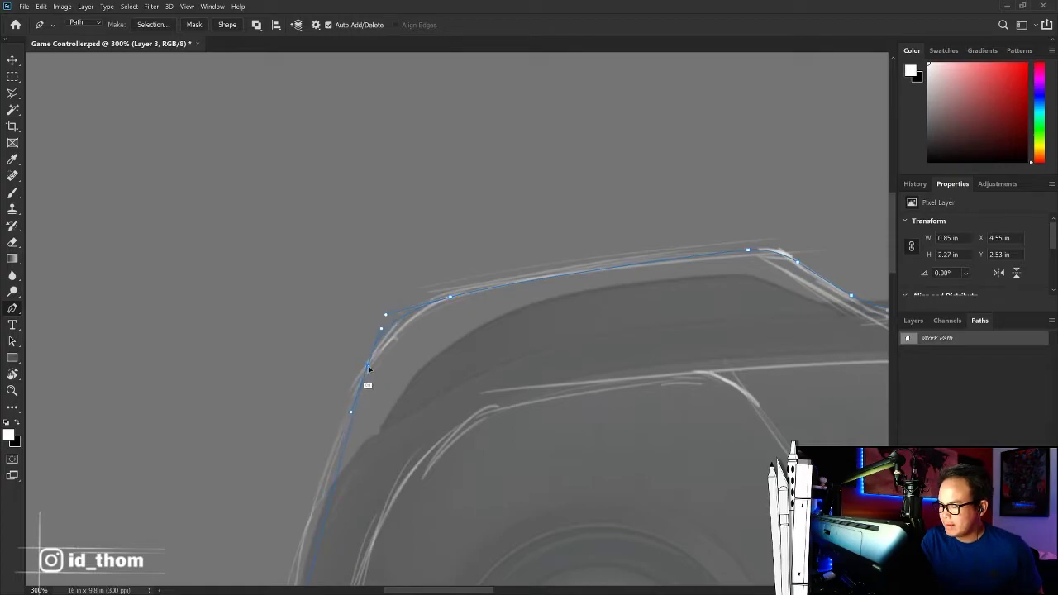
drag(368, 365, 363, 369)
scroll(363, 369, down, 5)
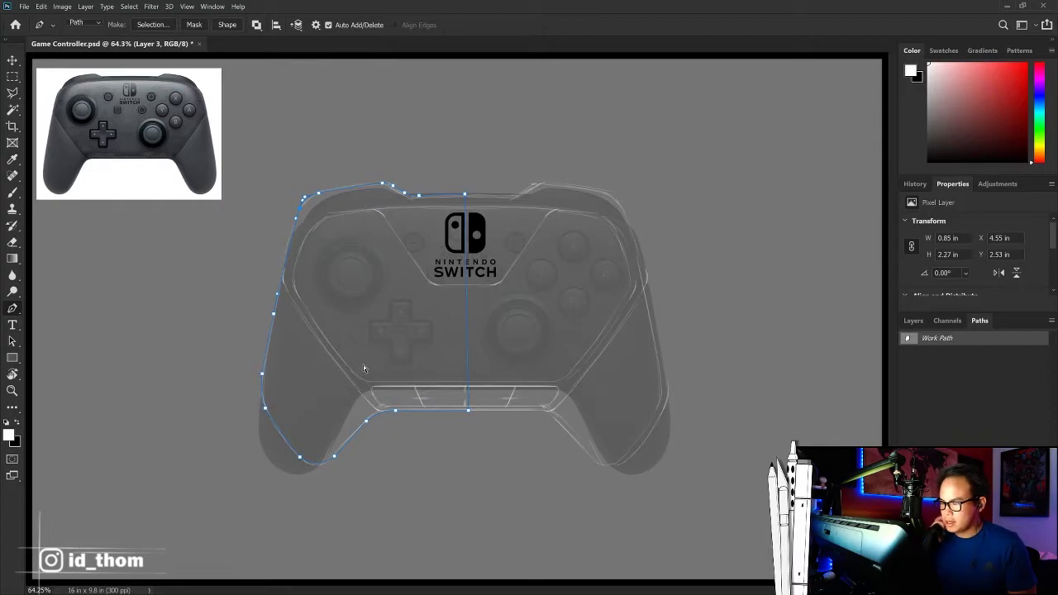
Step: Load the Work Path as a selection on new Layer 7 and open the fill settings
ctrl+click(908, 338)
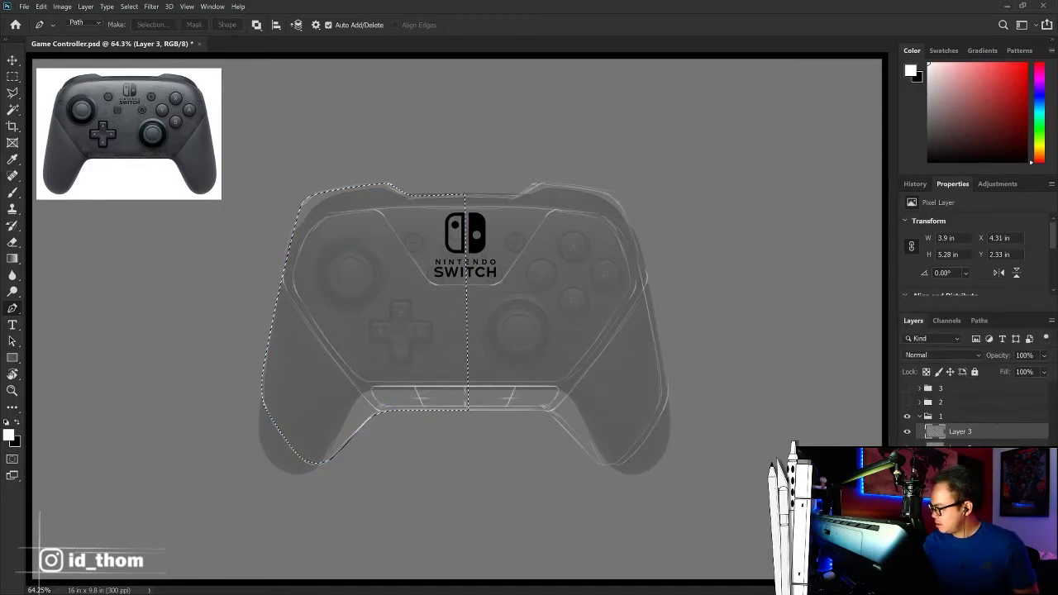
key(alt+bracketleft)
key(ctrl+shift+alt+n)
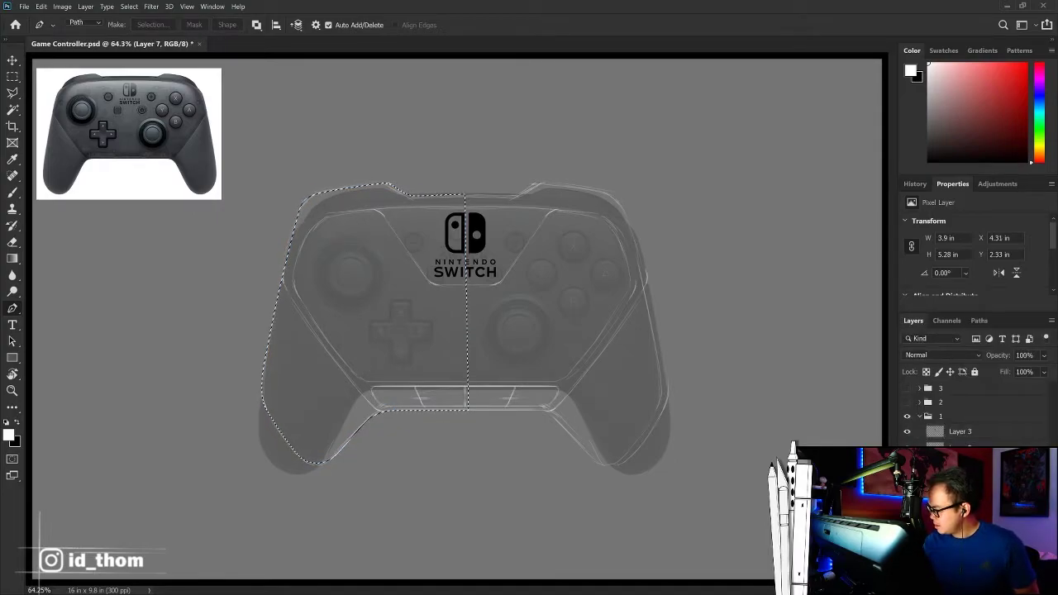
key(i)
key(shift+BackSpace)
Step: Fill the left-half selection with a light grey colour
click(407, 171)
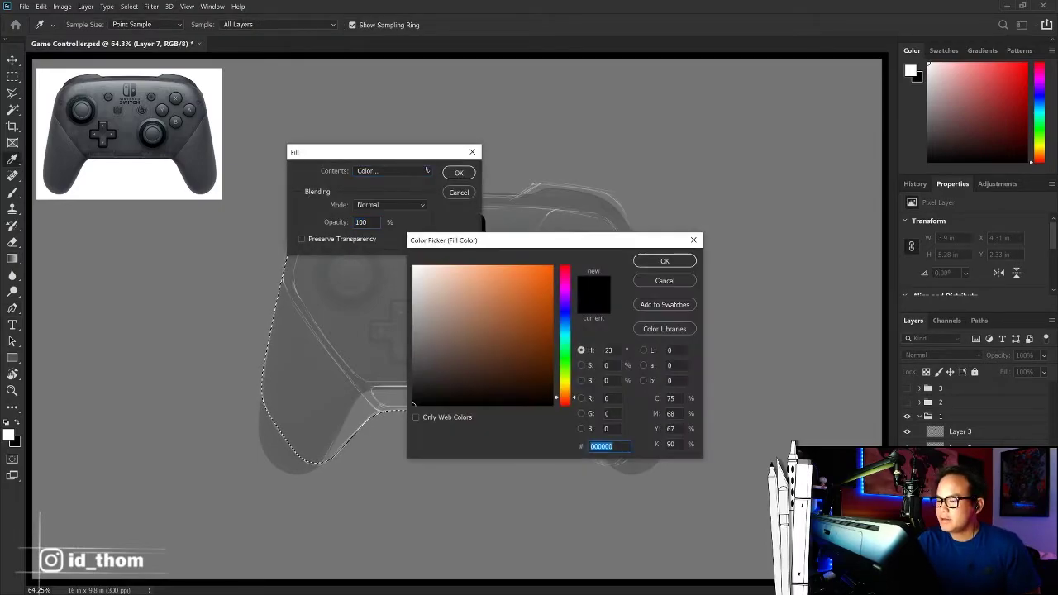
click(407, 292)
key(Return)
key(Return)
key(p)
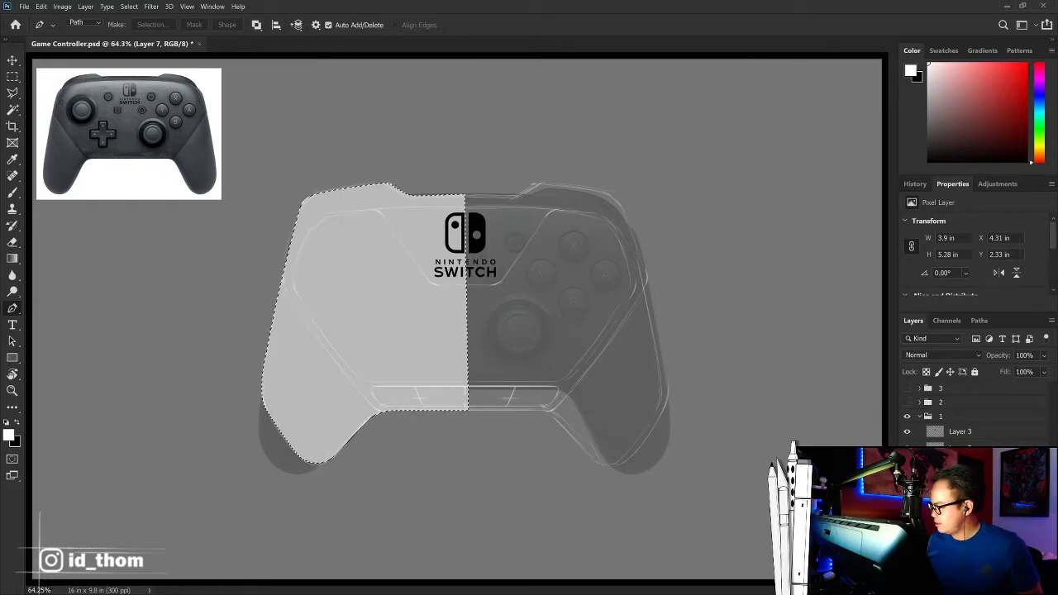
Step: Duplicate the grey half, flip it horizontally, align it on the right and merge down
key(ctrl+j)
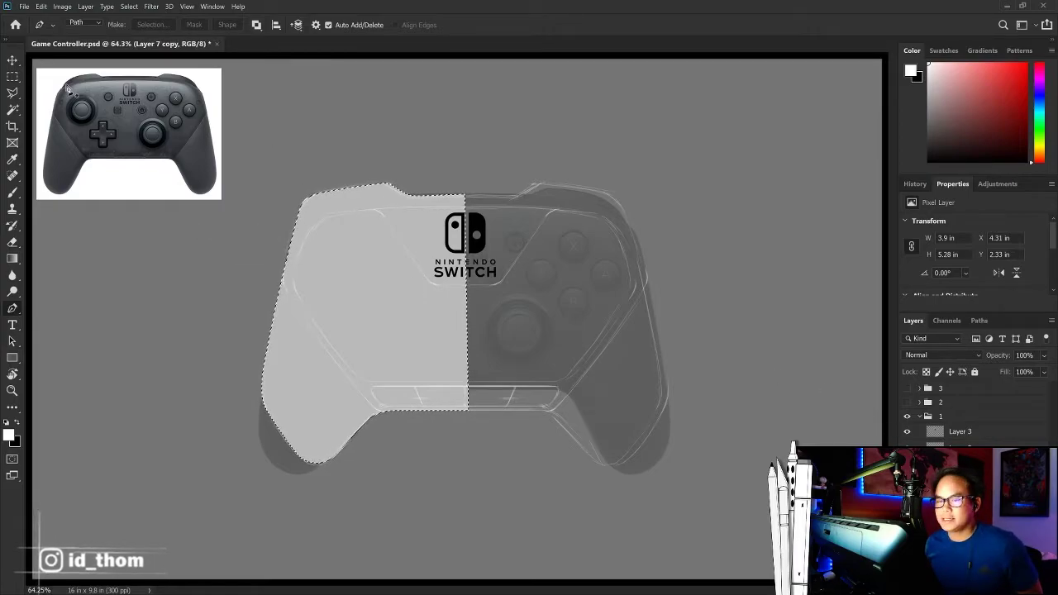
key(ctrl+d)
key(m)
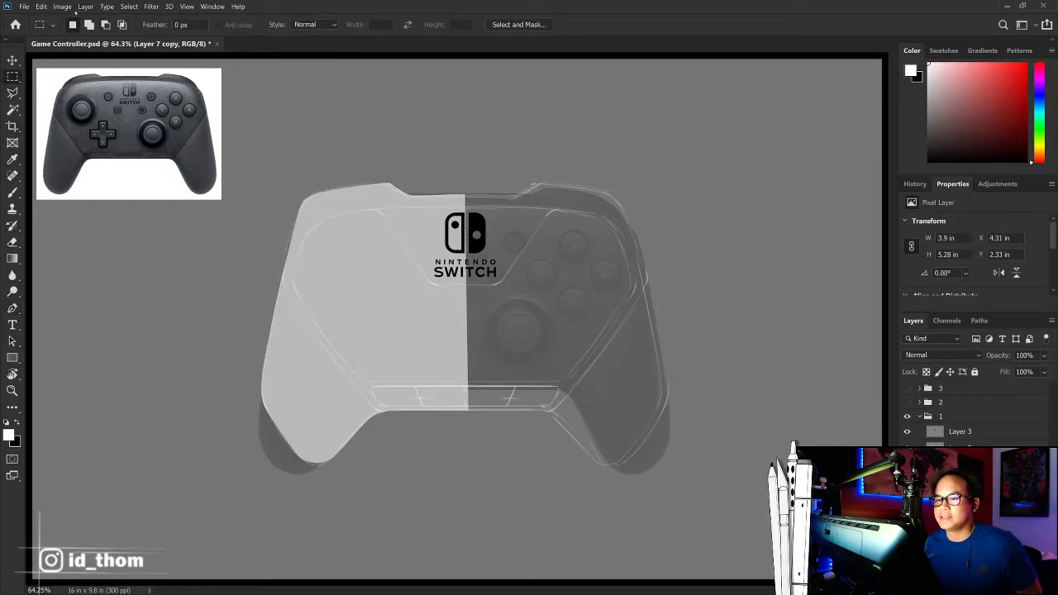
click(83, 7)
mouse_move(40, 6)
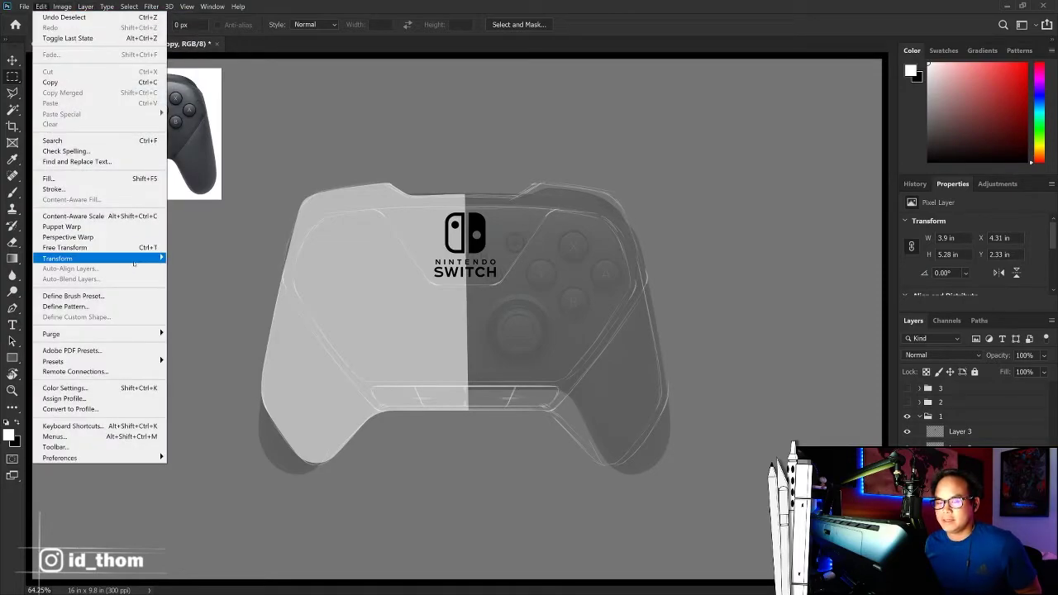
mouse_move(99, 258)
click(219, 431)
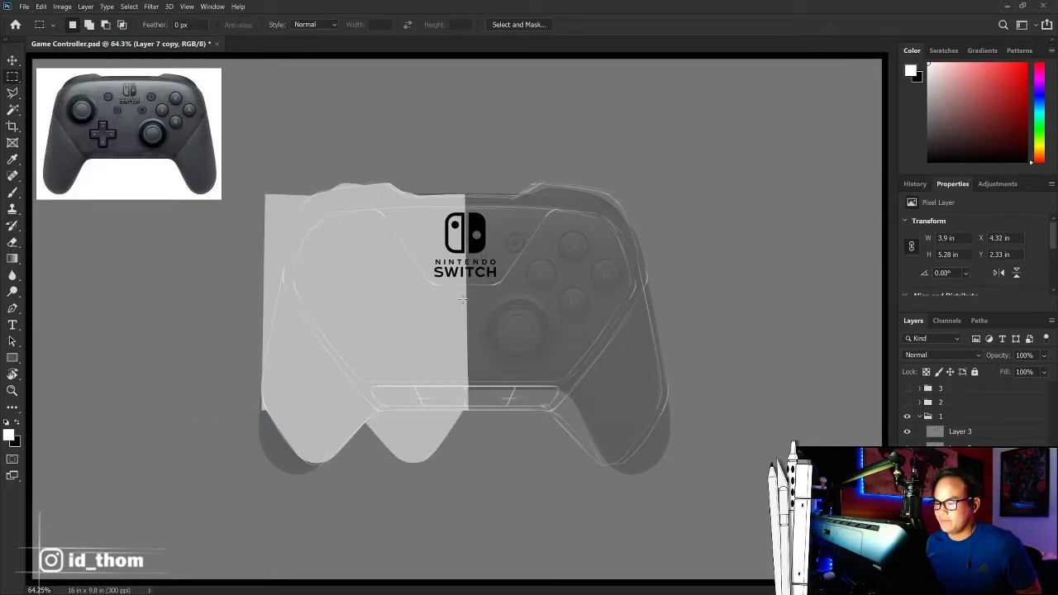
click(13, 59)
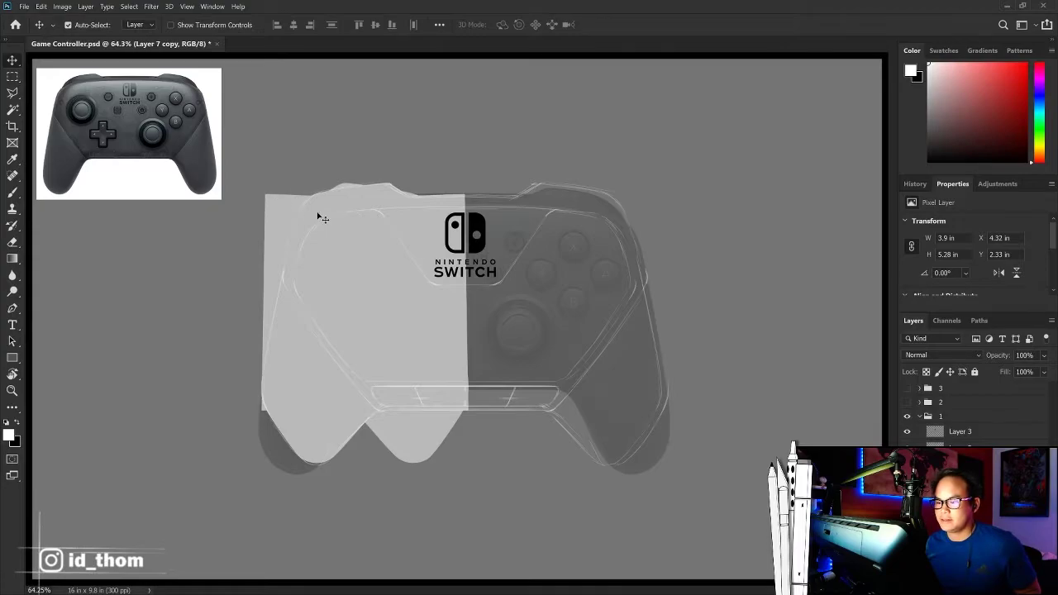
drag(278, 212, 483, 213)
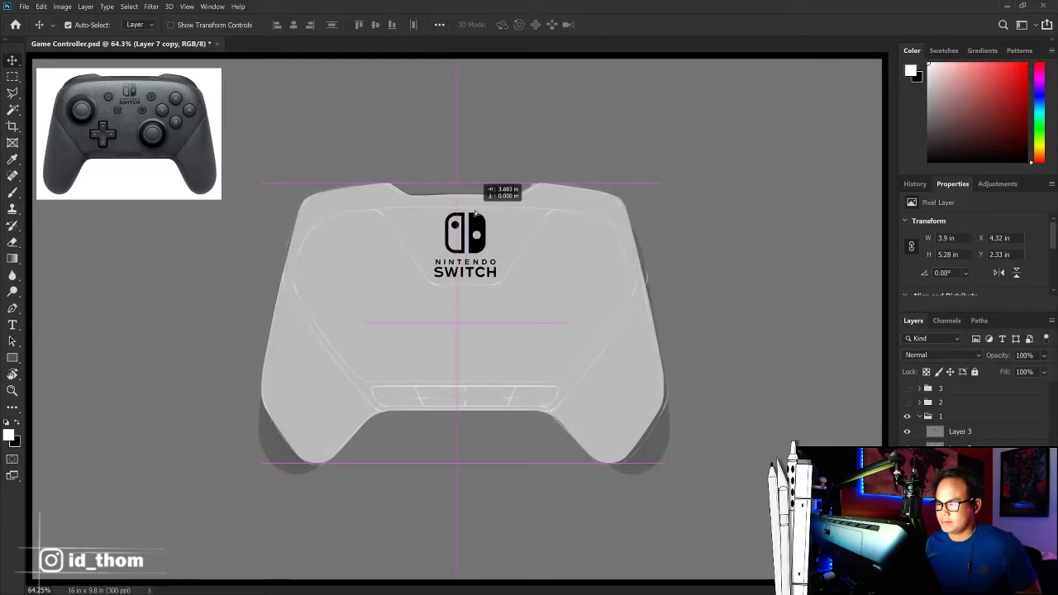
drag(483, 213, 486, 213)
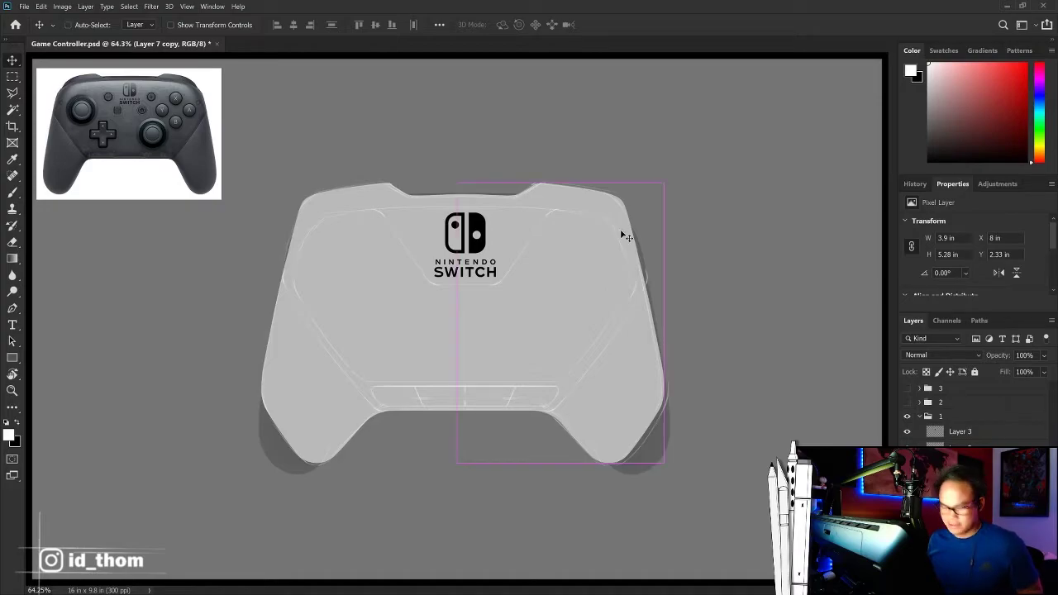
key(ctrl+e)
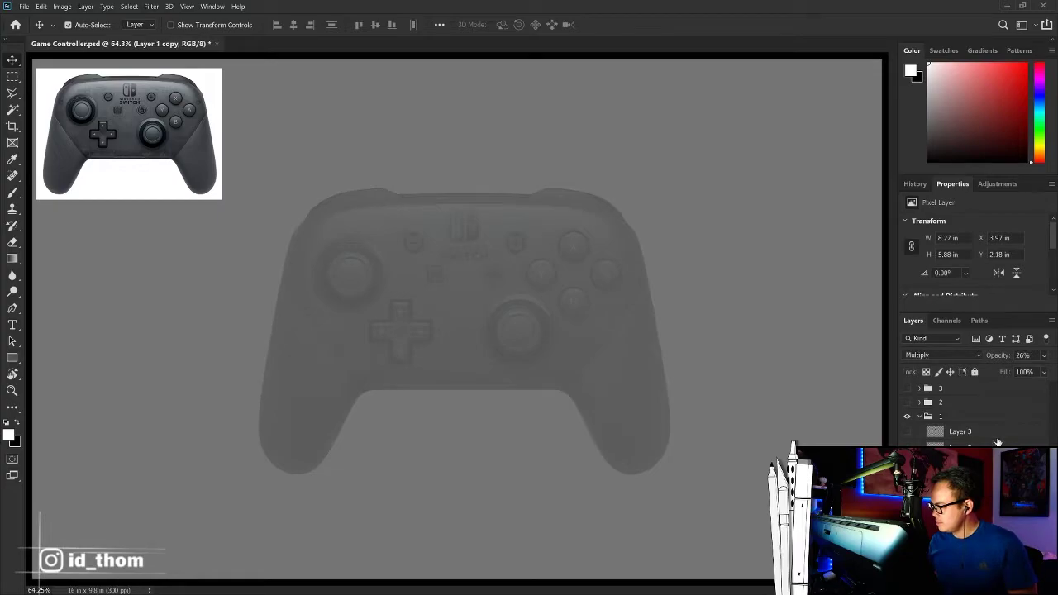
Step: Set the controller photo layer to 100% opacity and zoom in on the left stick
drag(1012, 371, 1049, 371)
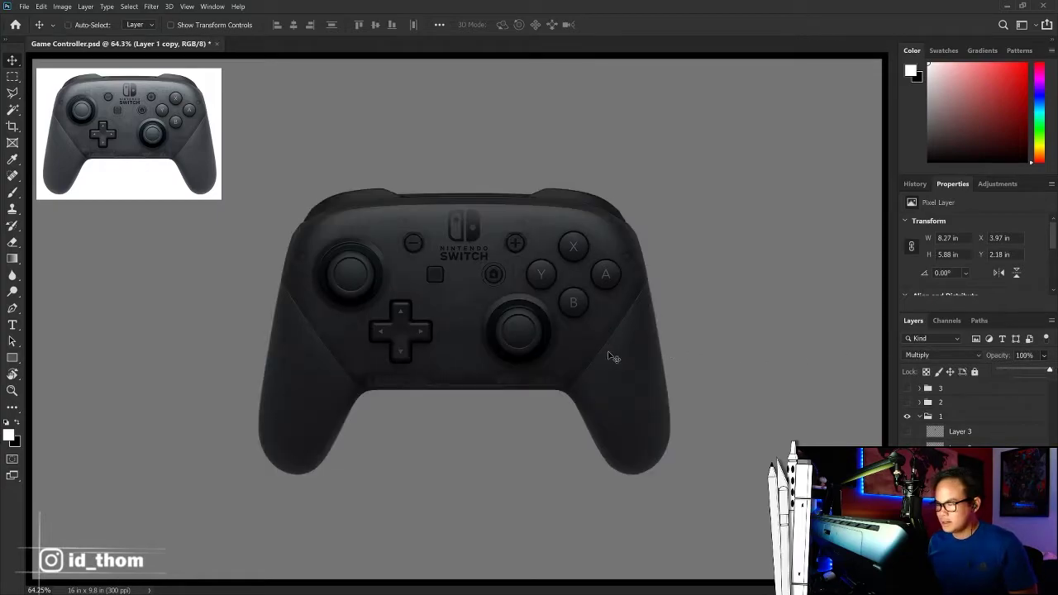
key(ctrl+plus)
key(ctrl+plus)
key(ctrl+plus)
drag(371, 217, 448, 295)
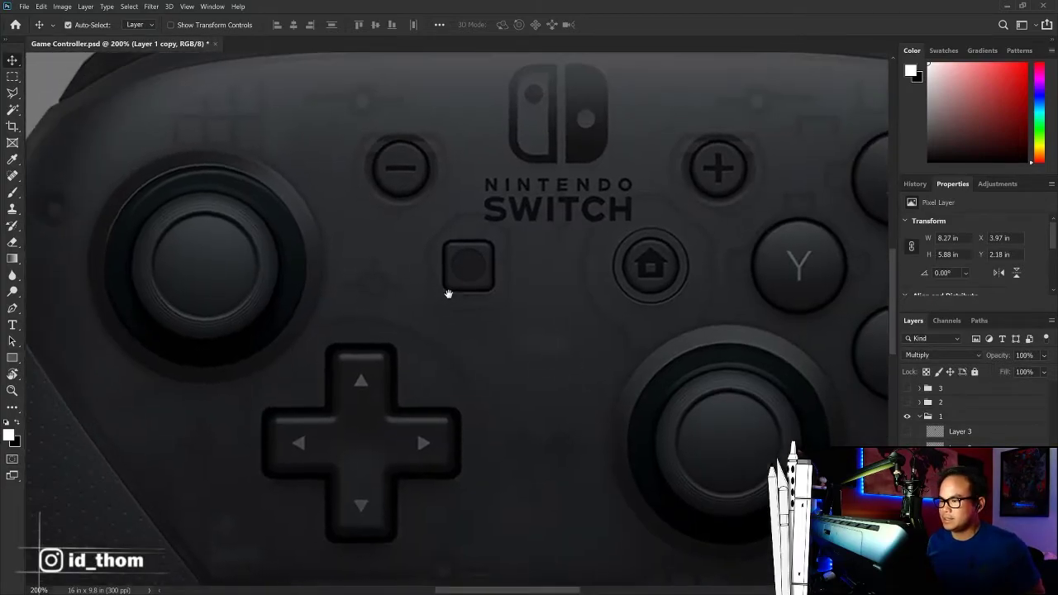
drag(296, 193, 400, 154)
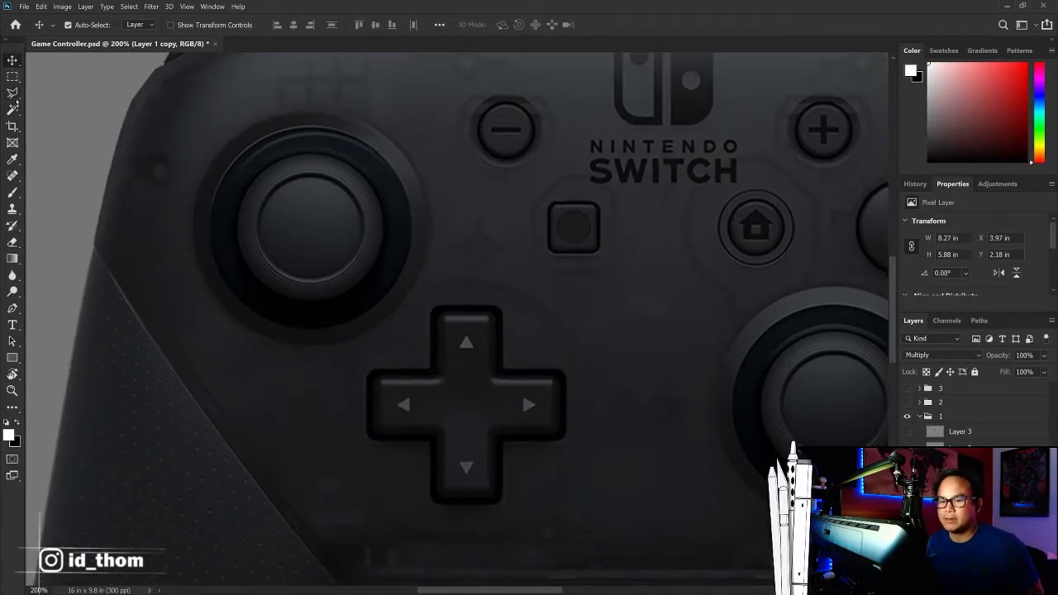
Step: Copy an elliptical selection of the left stick onto its own layer
drag(13, 76, 56, 92)
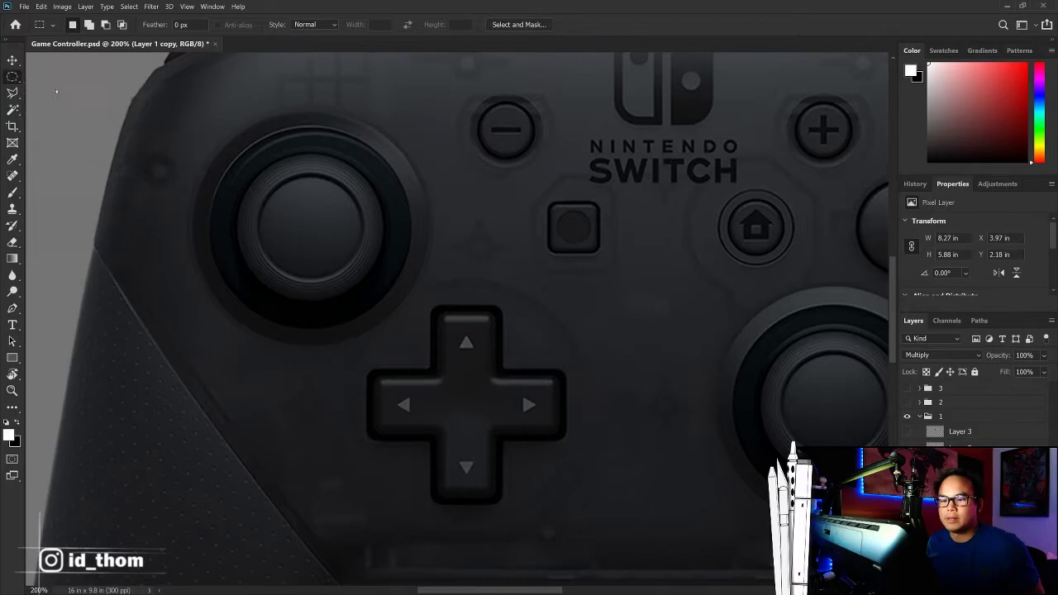
drag(317, 230, 815, 112)
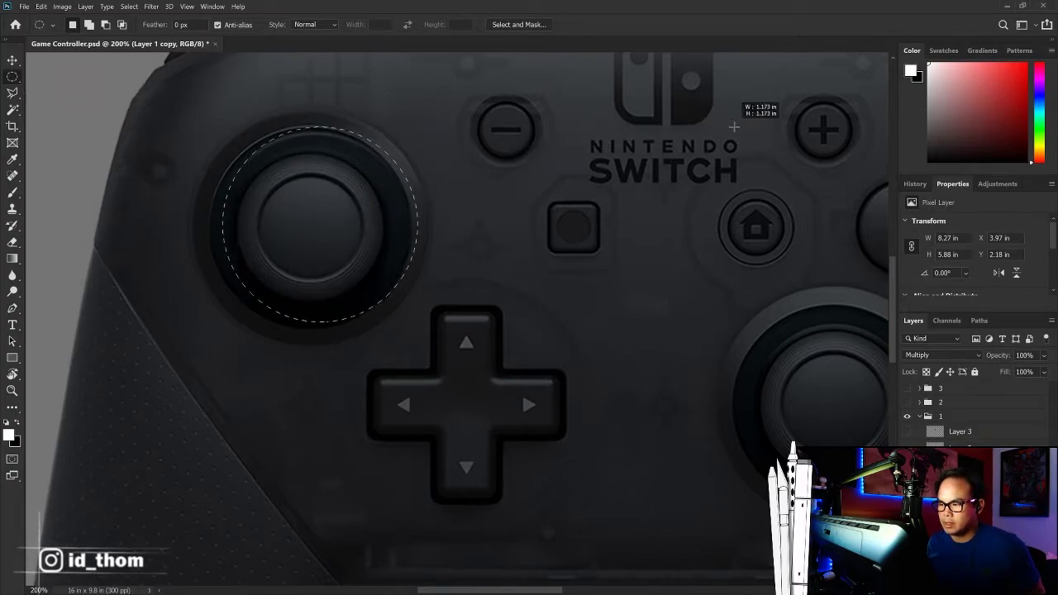
drag(816, 112, 350, 203)
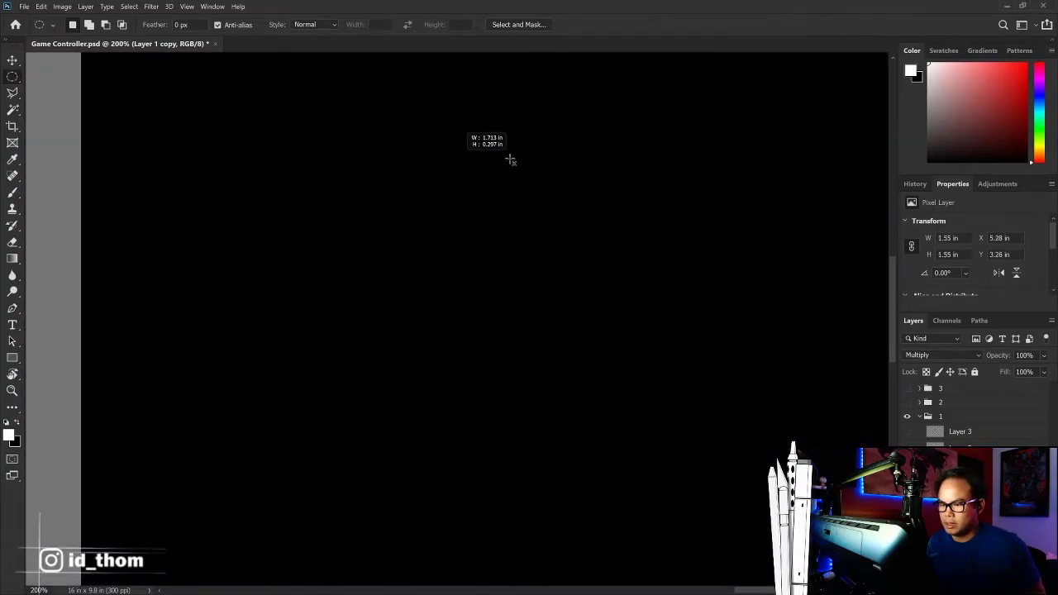
key(ctrl+j)
click(521, 255)
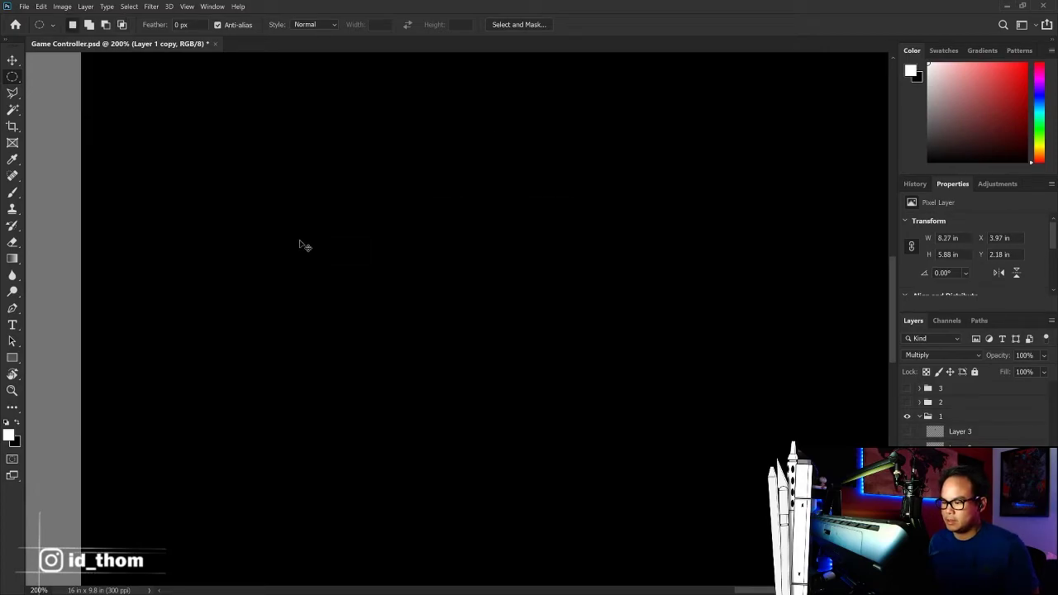
key(ctrl+0)
key(ctrl+1)
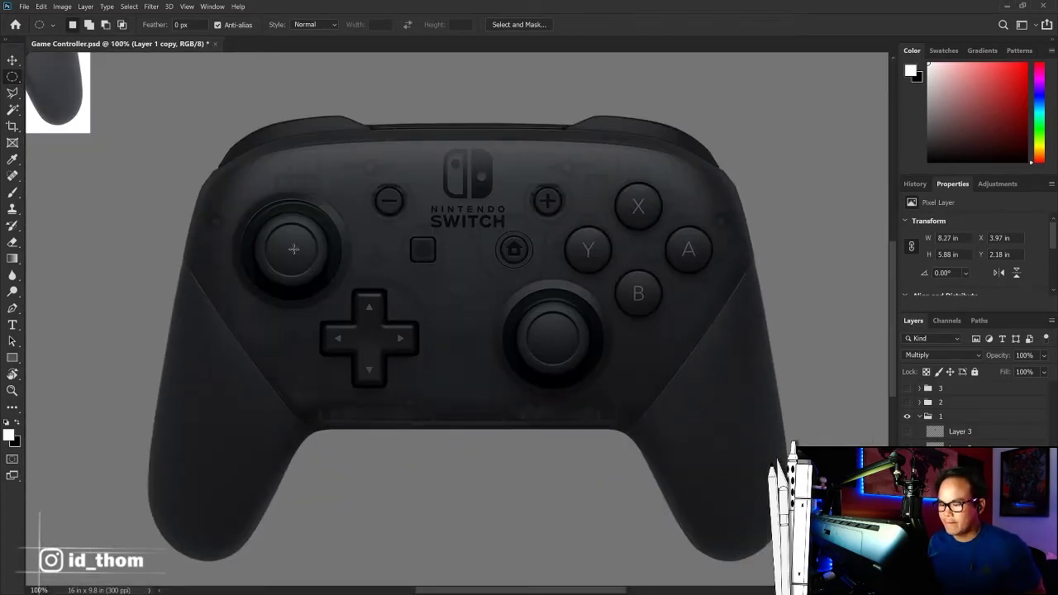
drag(293, 249, 479, 309)
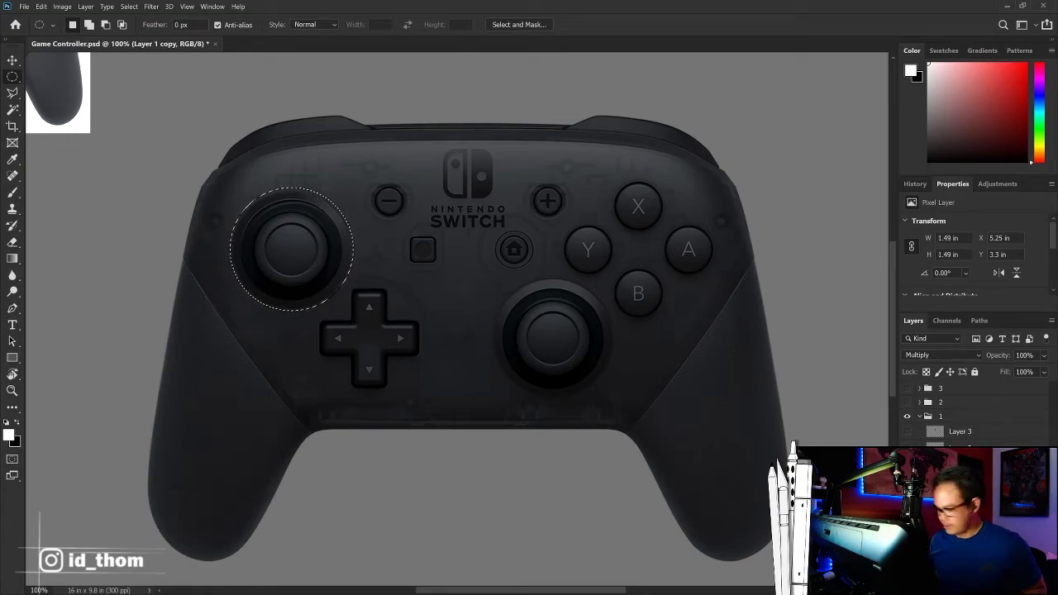
key(ctrl+j)
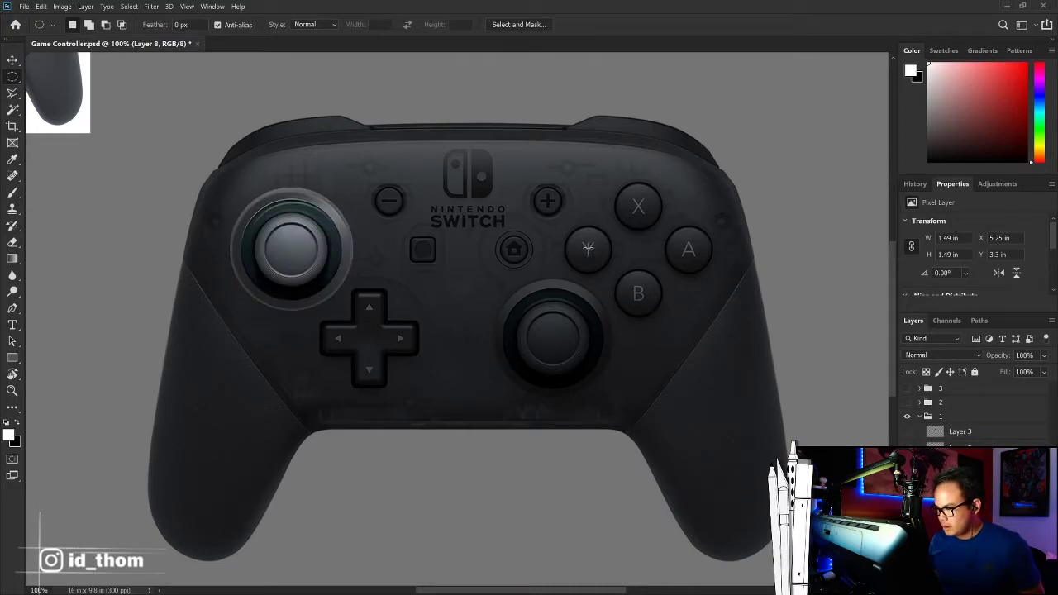
Step: Copy a circular selection of the Y button onto its own layer
drag(587, 248, 670, 221)
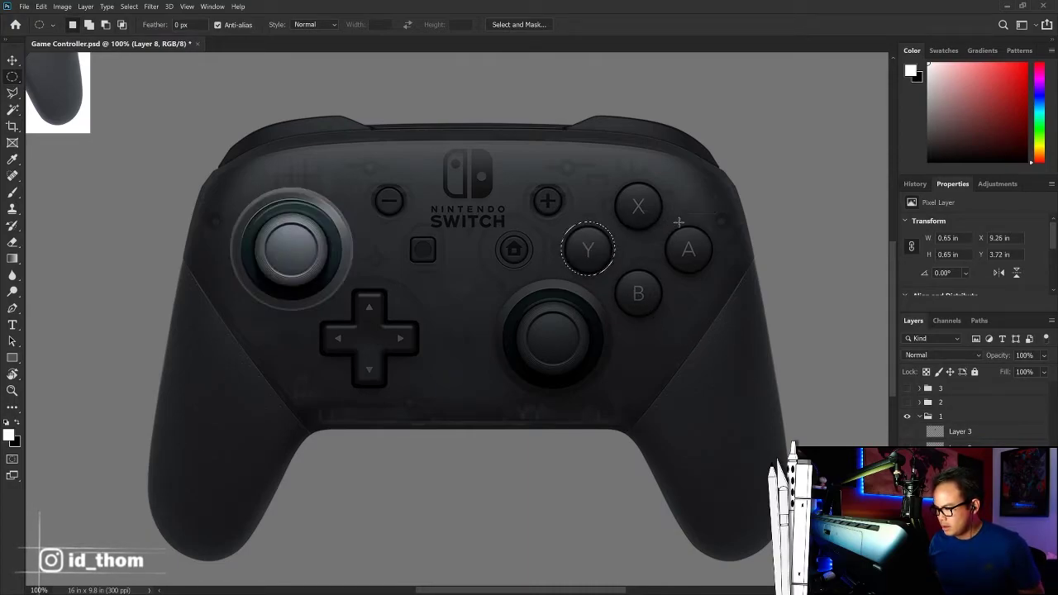
key(ctrl+c)
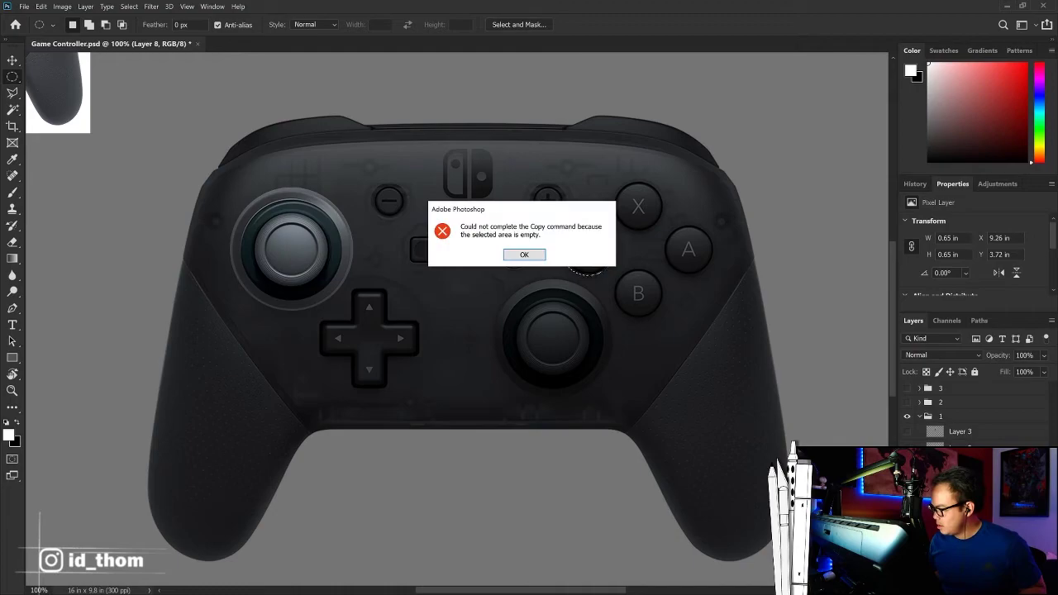
key(Return)
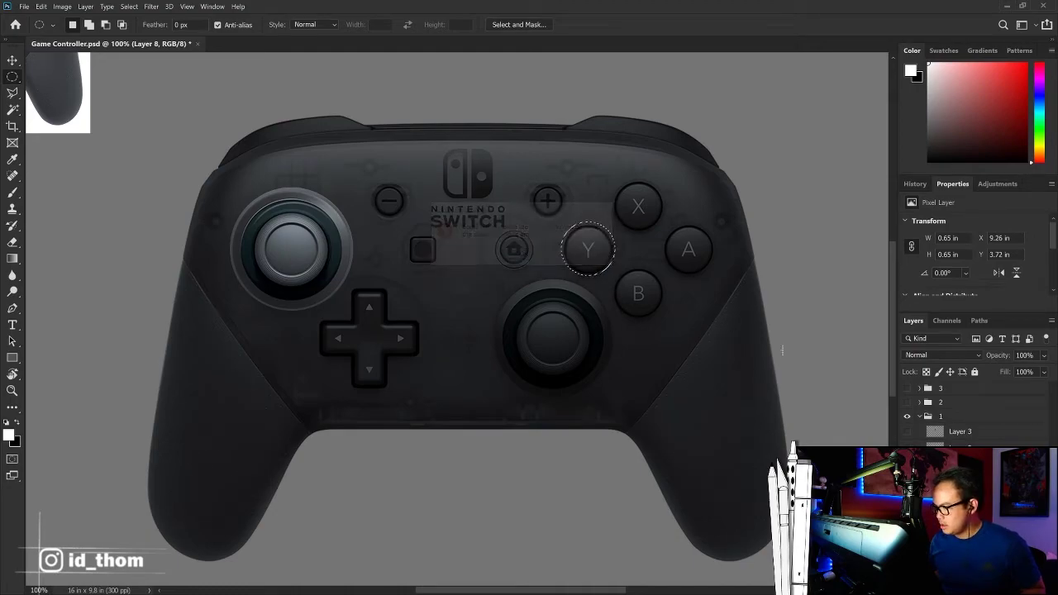
key(alt+bracketleft)
key(ctrl+j)
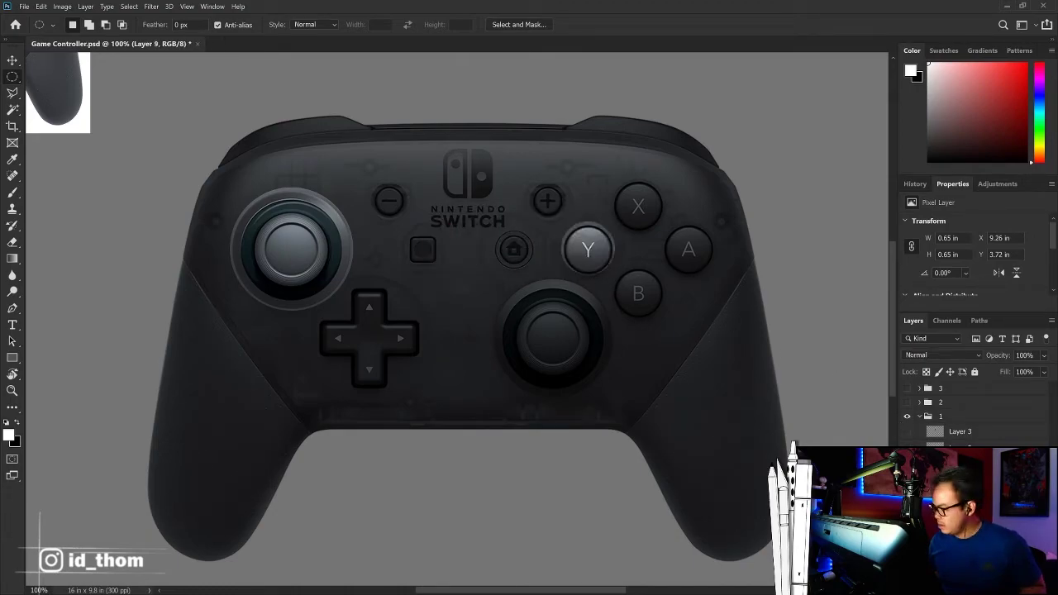
key(alt+bracketleft)
Step: Copy the X, B and A buttons each onto a separate layer
drag(638, 206, 692, 179)
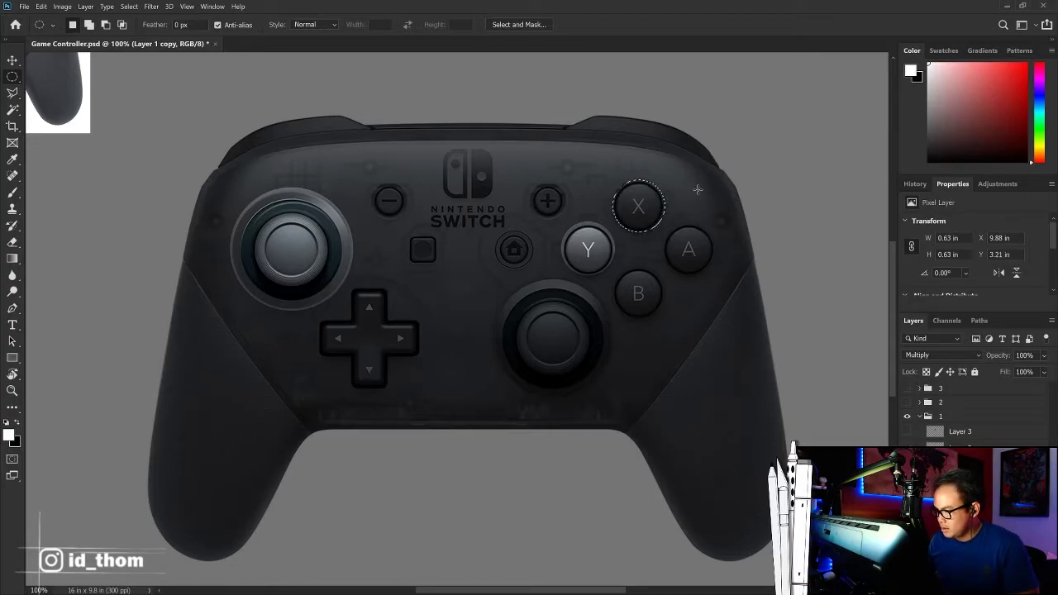
key(ctrl+j)
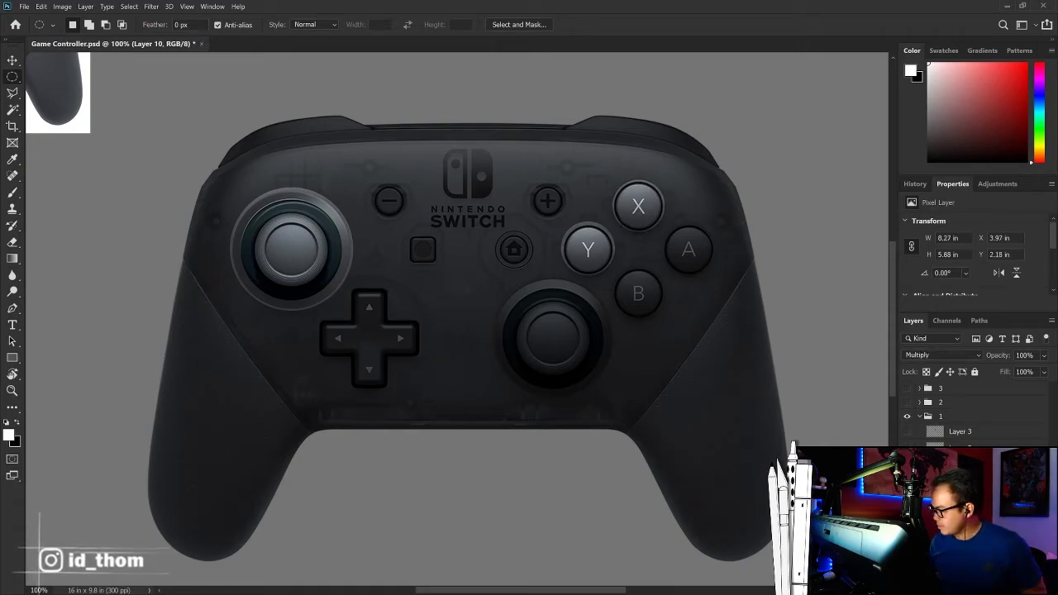
key(alt+bracketleft)
drag(638, 294, 685, 265)
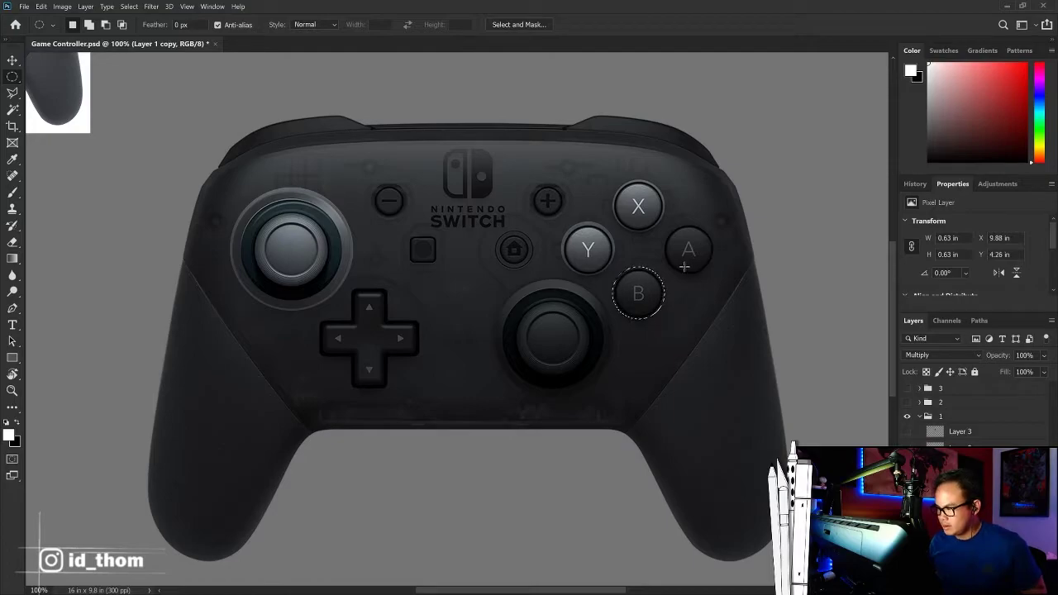
key(ctrl+j)
key(alt+bracketleft)
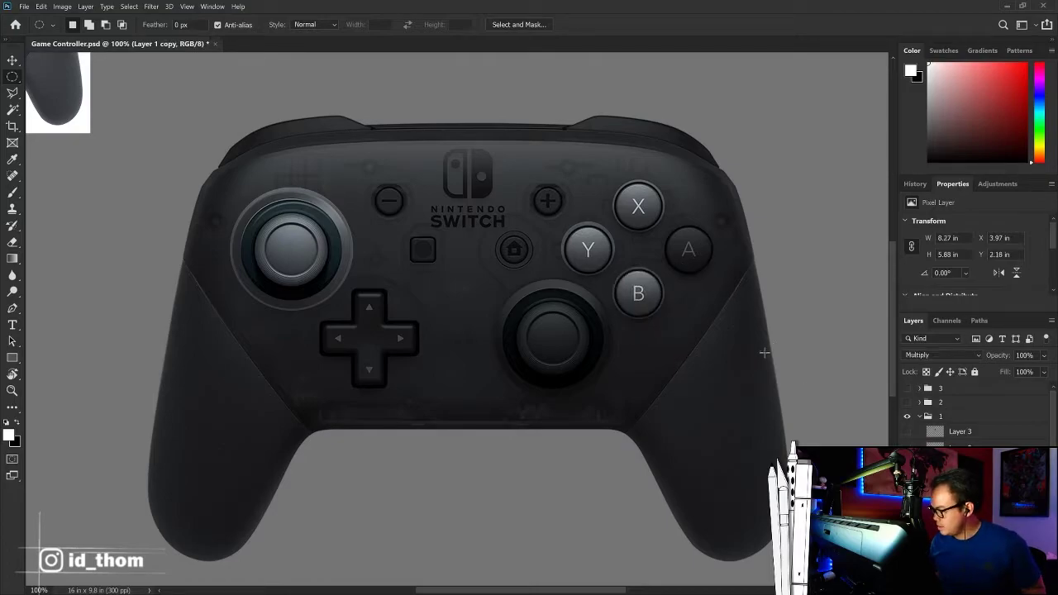
drag(689, 249, 727, 223)
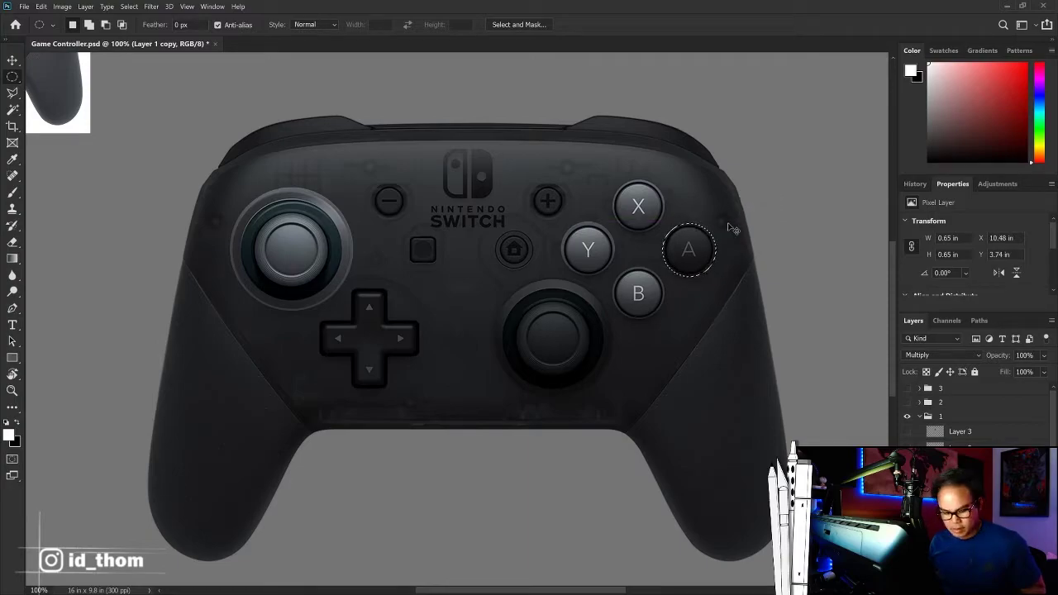
key(ctrl+j)
Step: Copy the minus, plus and home buttons each onto its own layer
key(ctrl+plus)
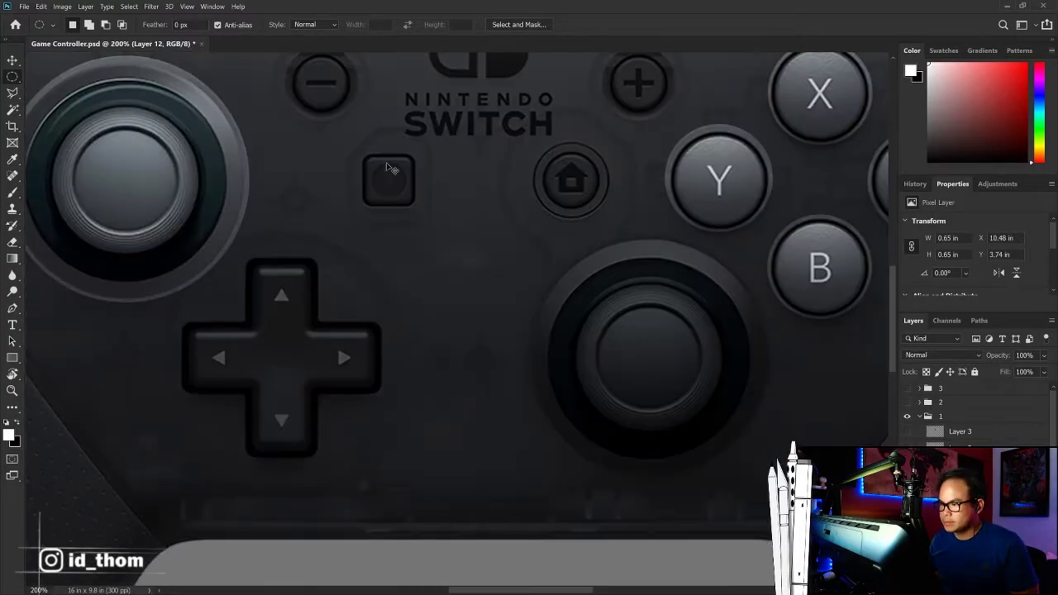
drag(362, 112, 408, 236)
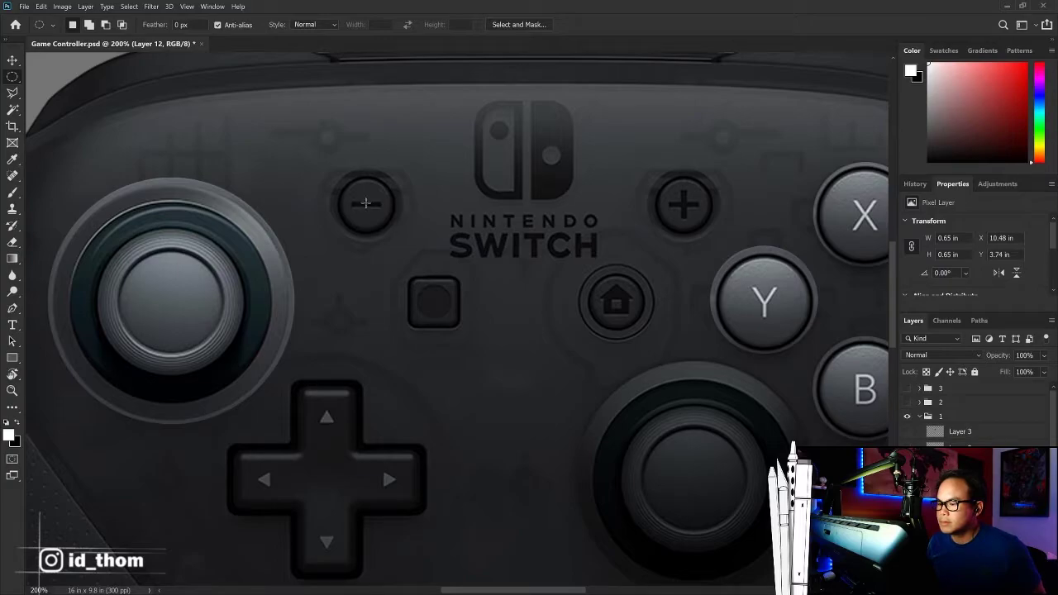
drag(365, 202, 405, 166)
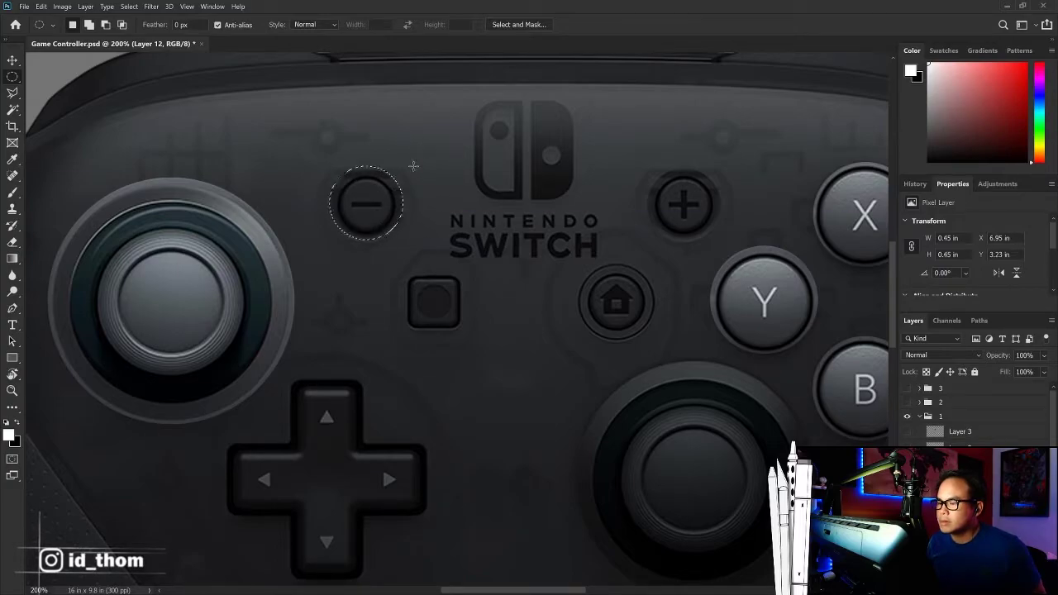
key(Down)
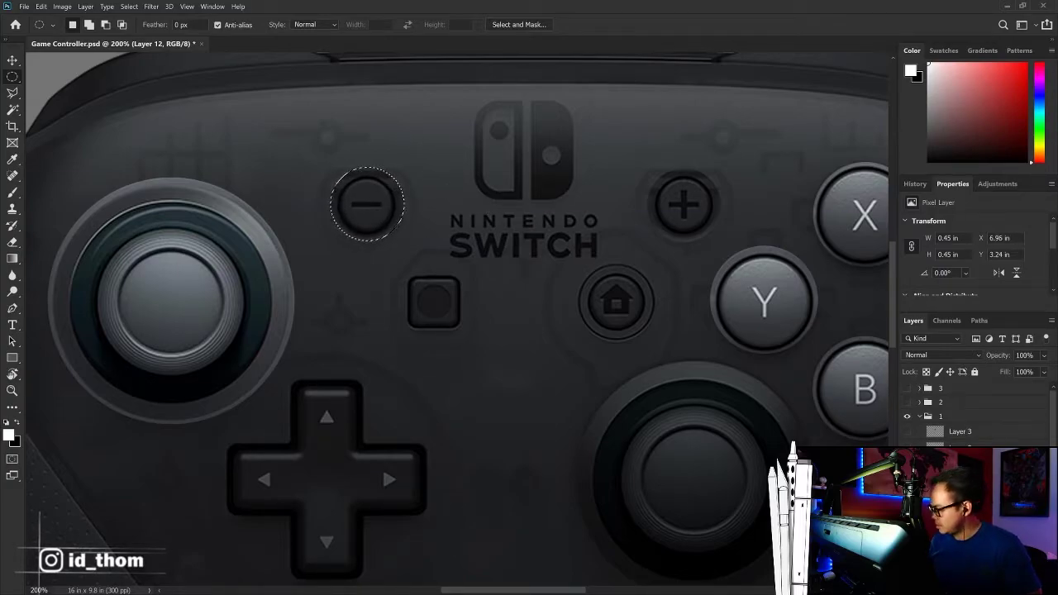
key(ctrl+j)
mouse_move(633, 238)
mouse_down()
mouse_move(538, 260)
mouse_move(550, 284)
mouse_up()
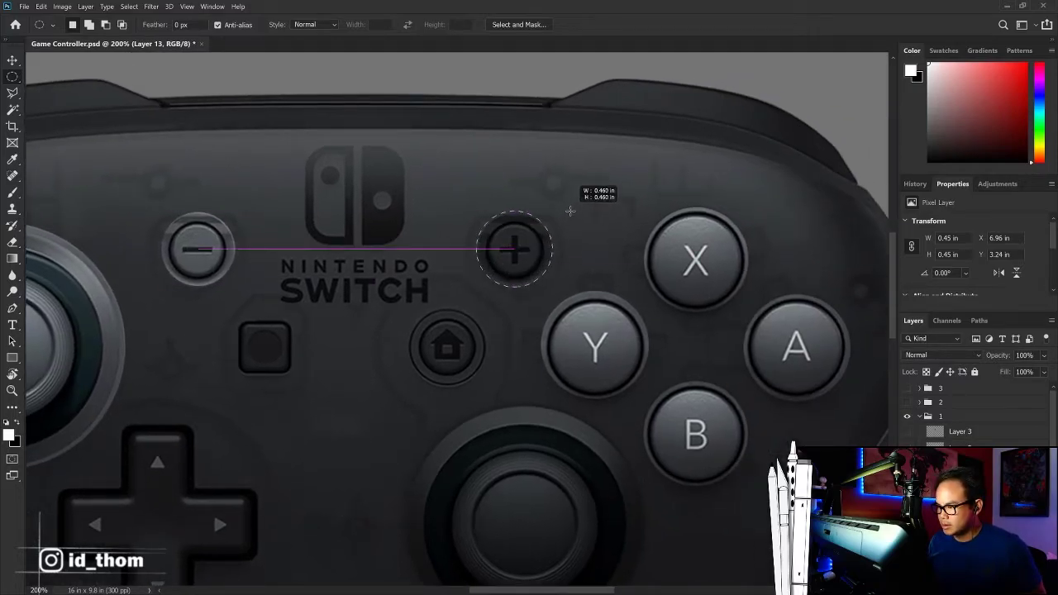
key(ctrl+j)
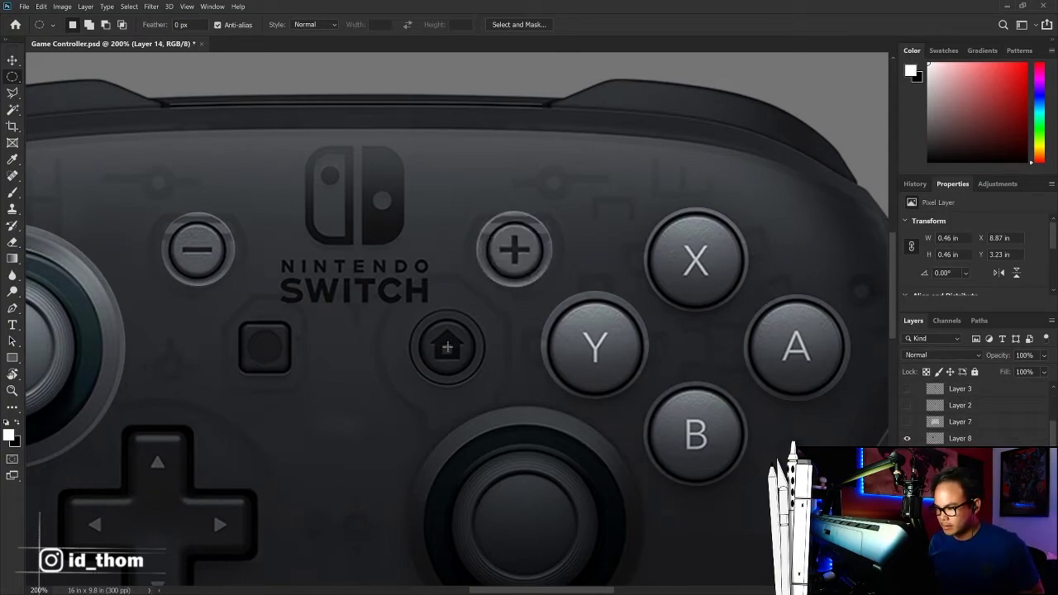
drag(447, 345, 496, 308)
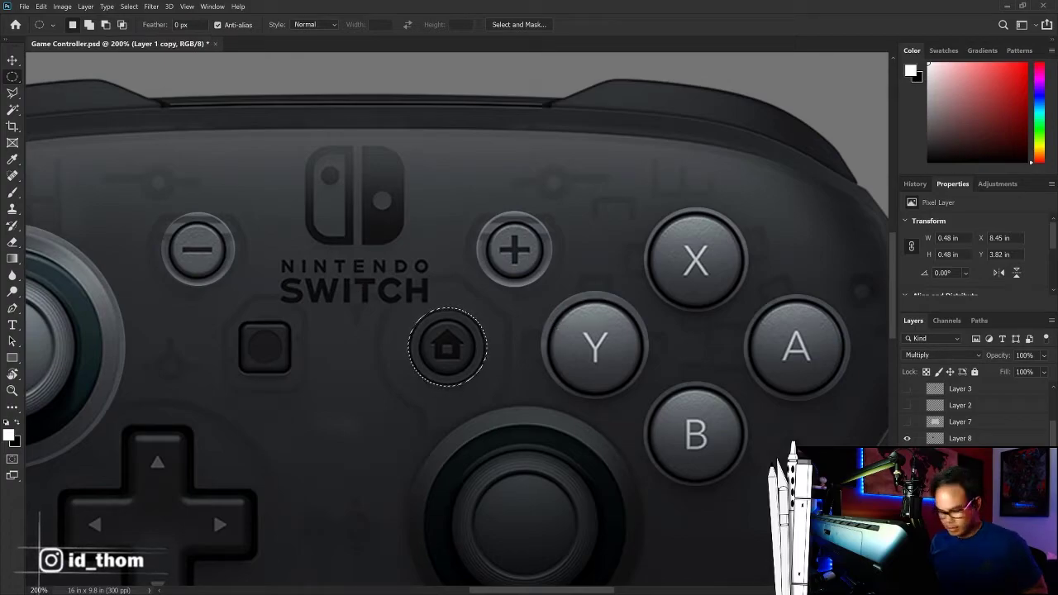
key(ctrl+j)
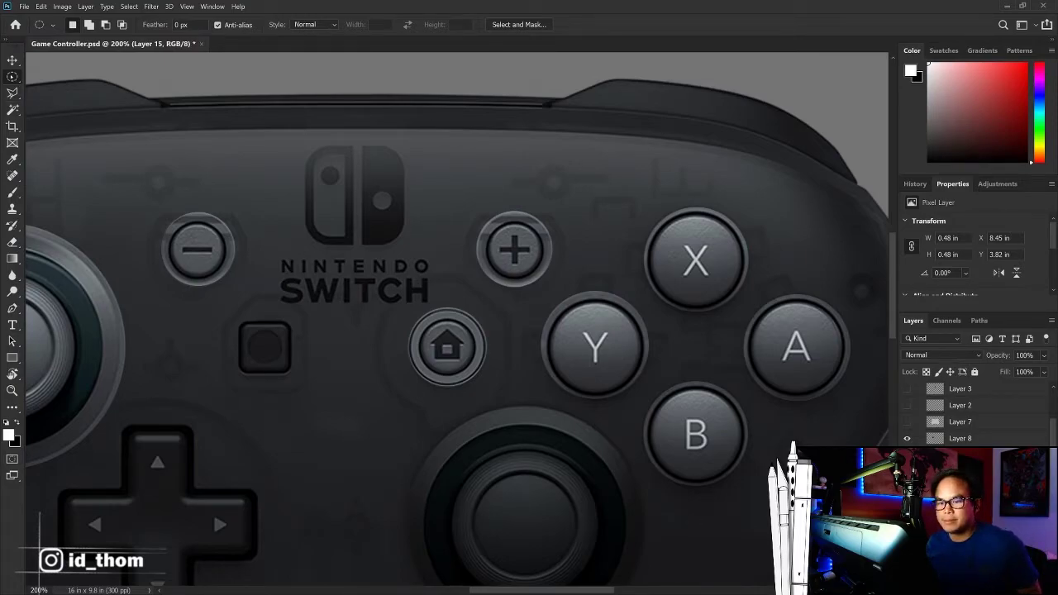
Step: Copy a rectangular selection of the square capture button onto its own layer
right_click(12, 76)
click(62, 73)
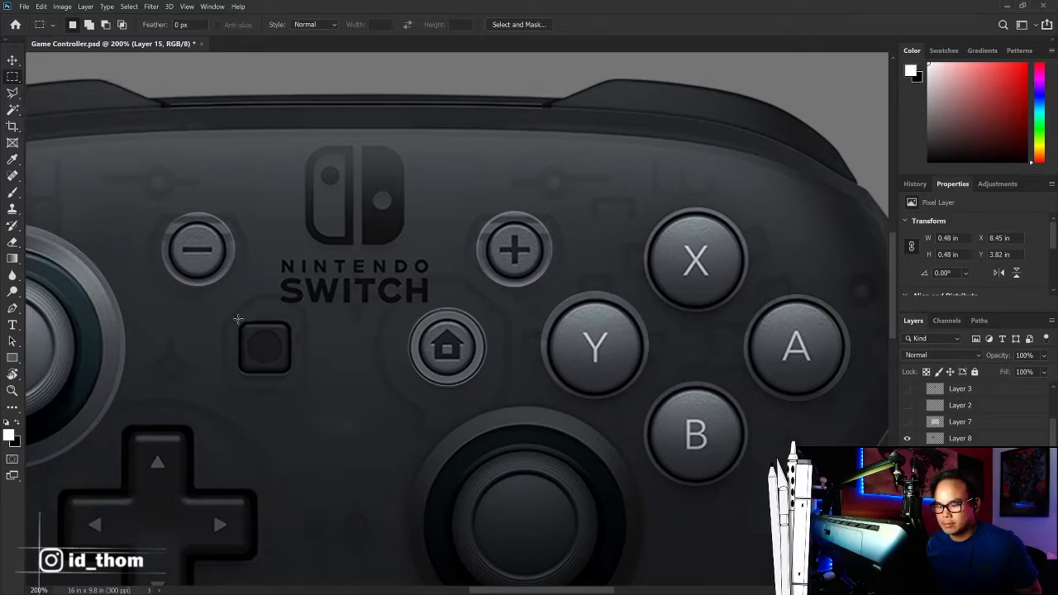
drag(238, 319, 295, 376)
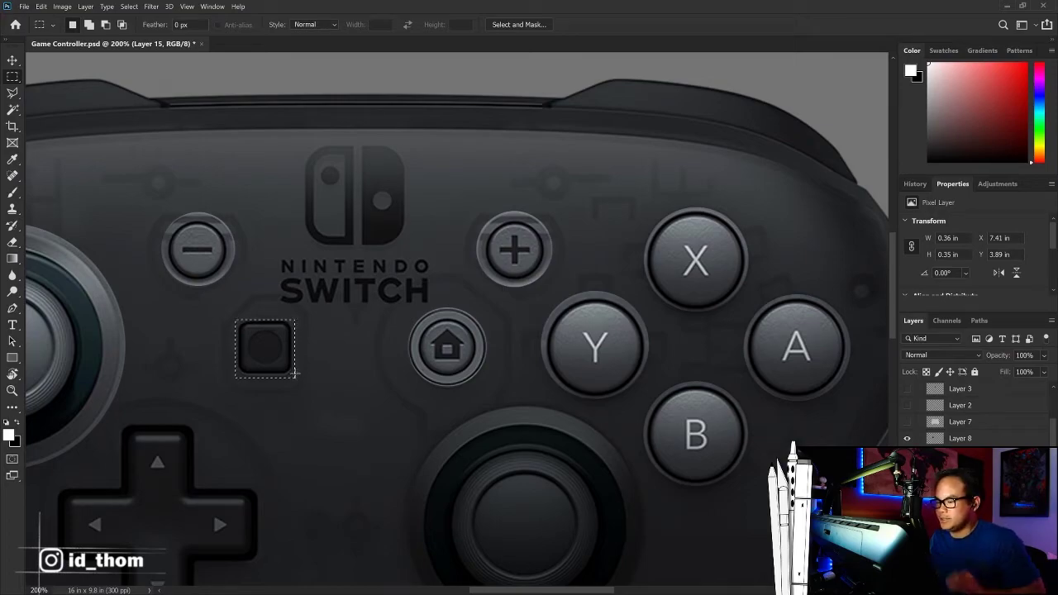
drag(235, 318, 295, 380)
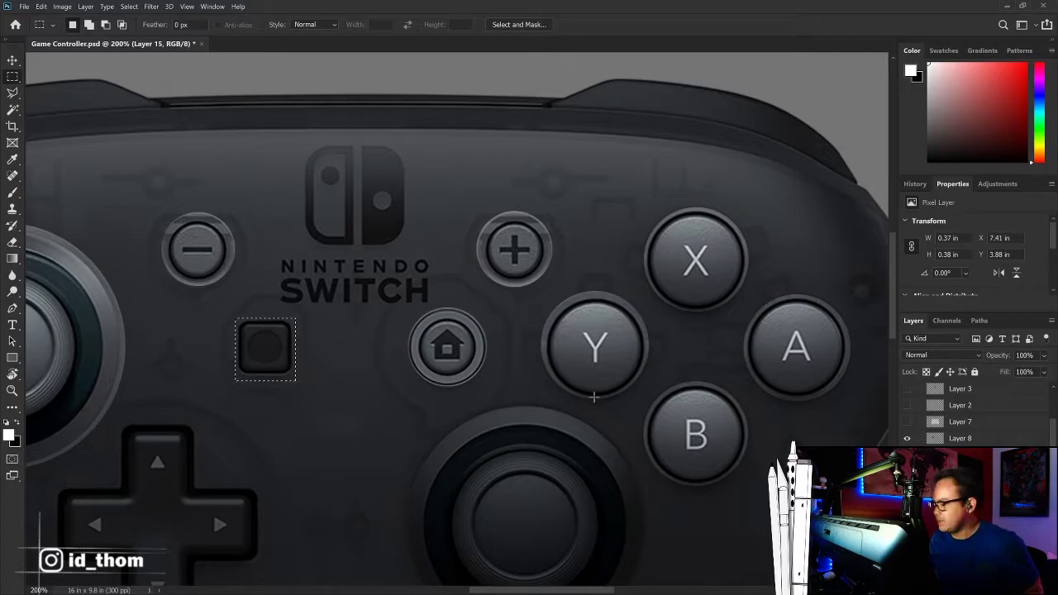
click(959, 504)
key(ctrl+c)
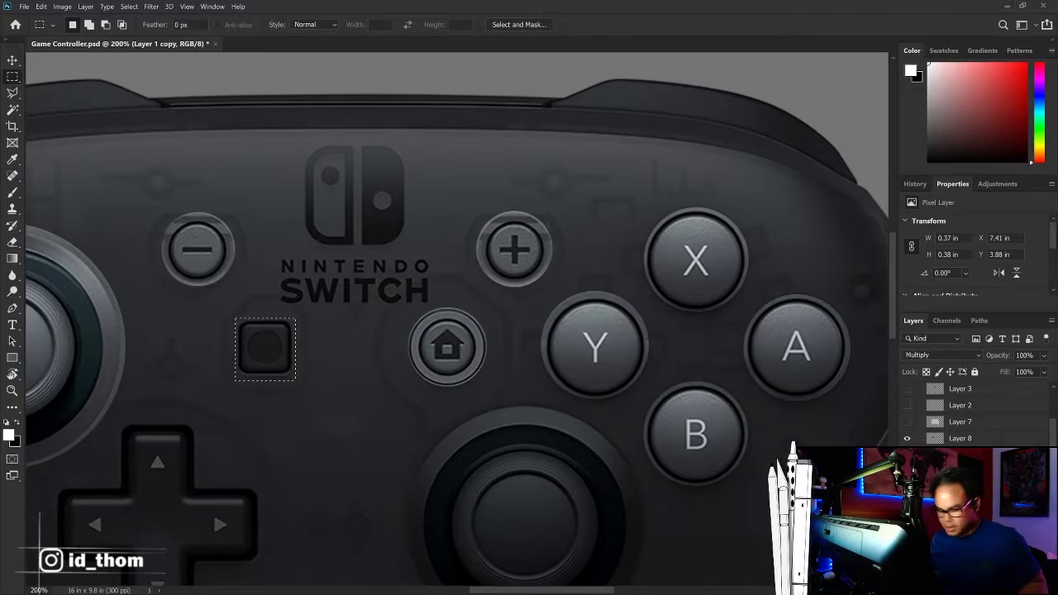
key(ctrl+v)
Step: Hide the dark body, show light-grey Layer 7 and send it beneath the buttons
click(906, 504)
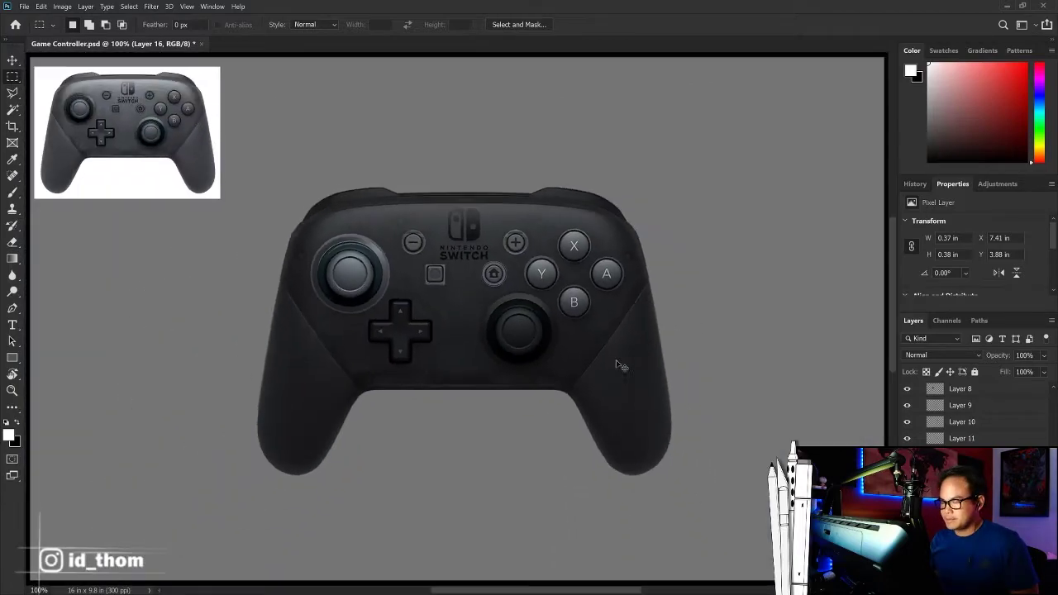
key(ctrl+1)
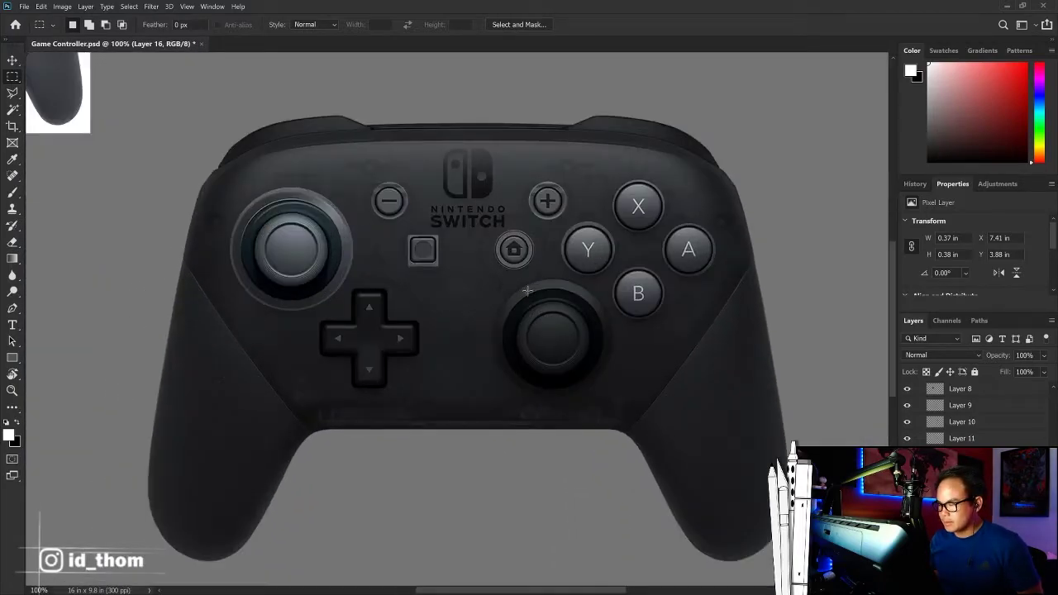
key(v)
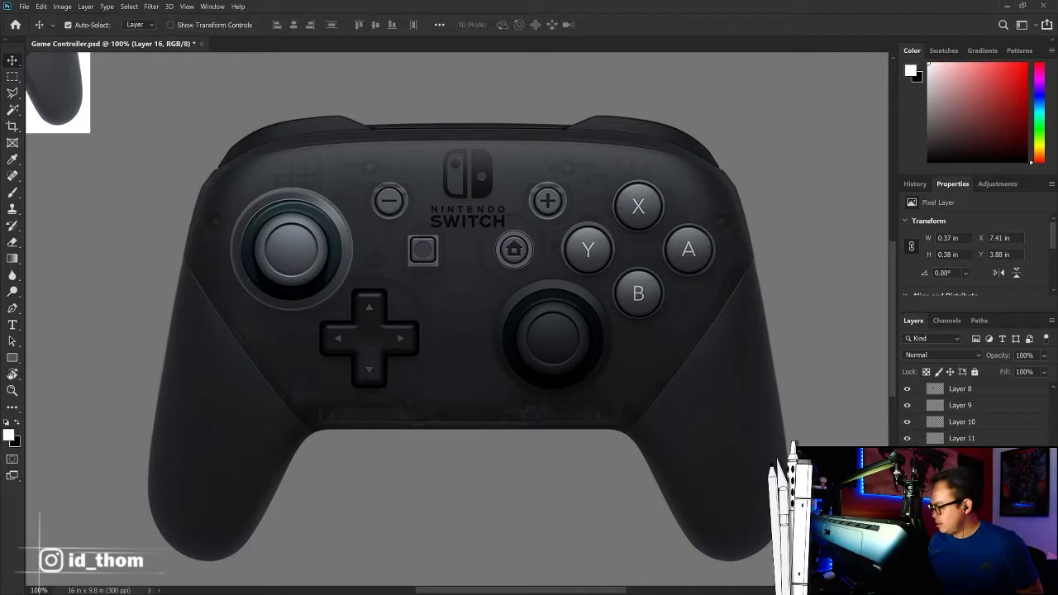
scroll(975, 414, up, 1)
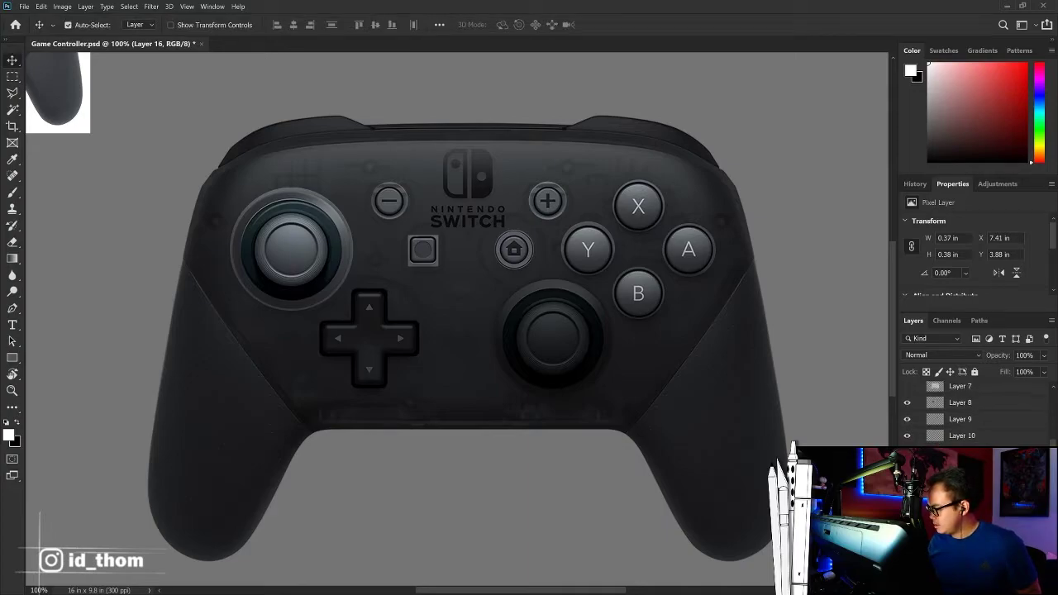
click(906, 386)
click(959, 388)
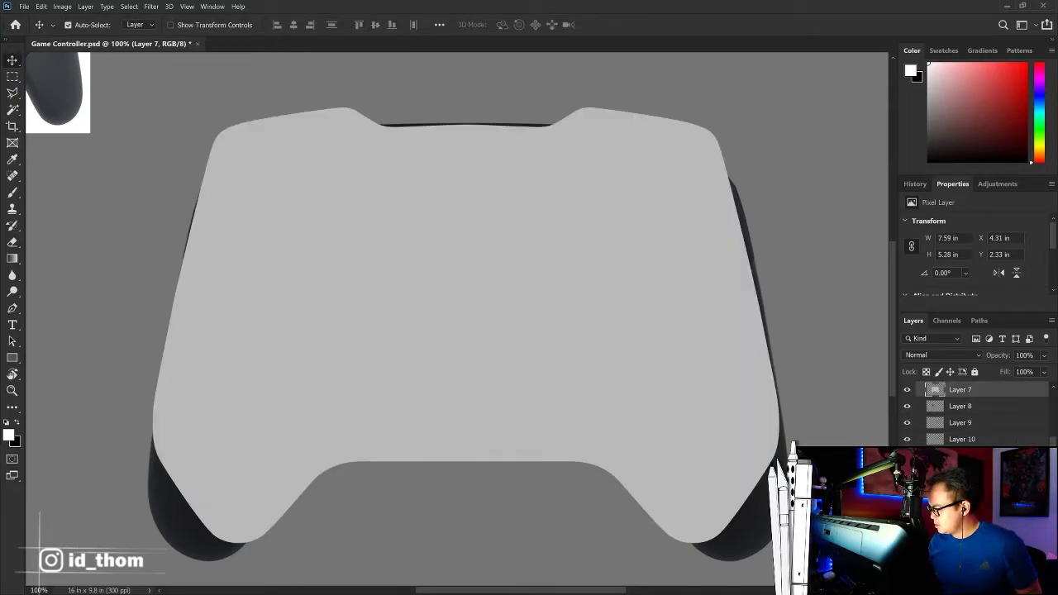
key(ctrl+shift+bracketleft)
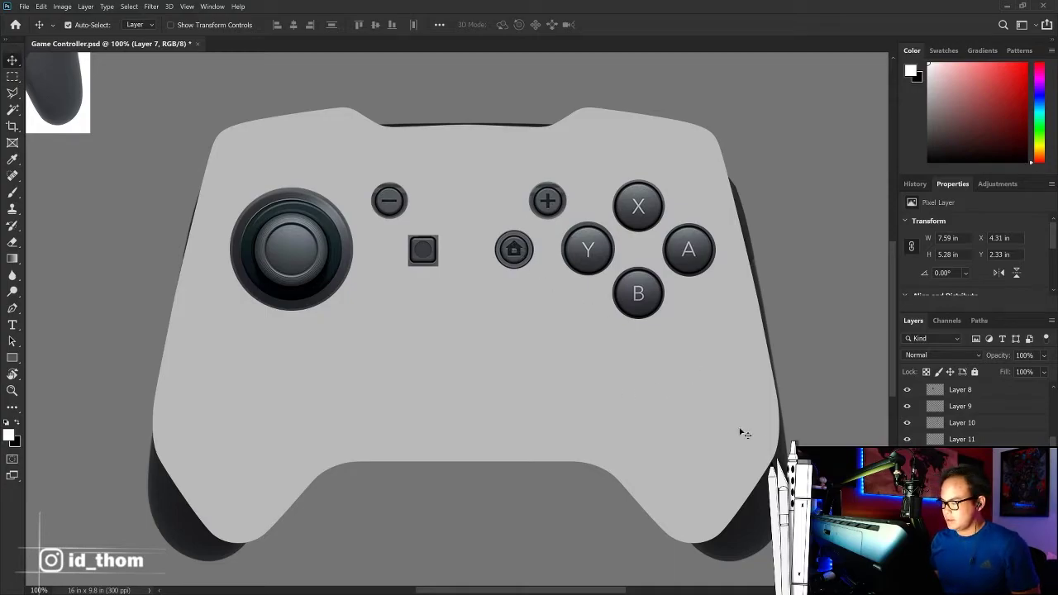
Step: Show the buttons and sketch-line layers and align the sketch lines with the grey body
key(ctrl+minus)
key(ctrl+minus)
key(ctrl+plus)
key(ctrl+plus)
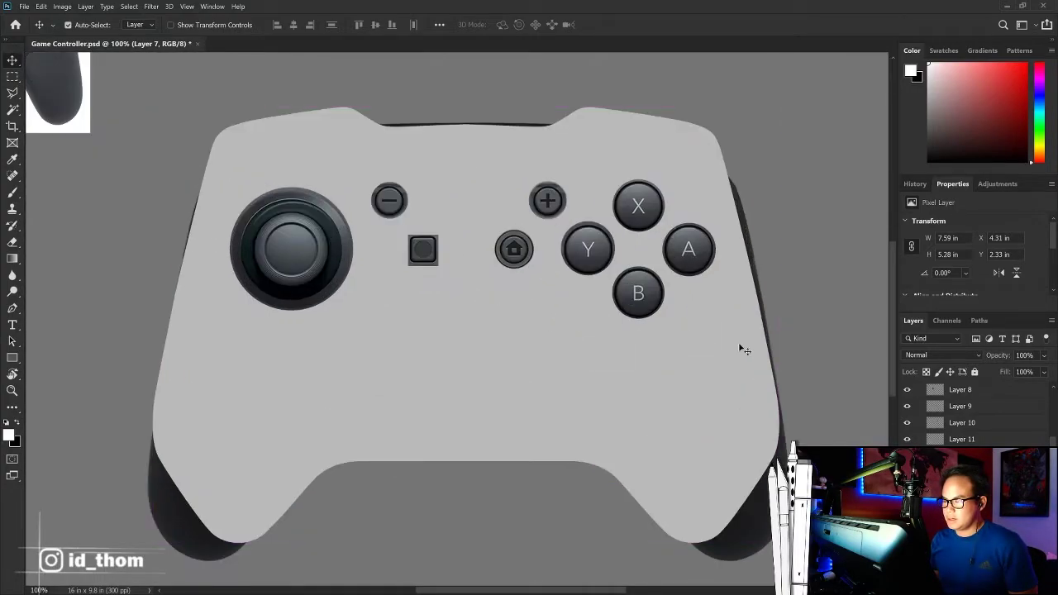
scroll(939, 410, up, 2)
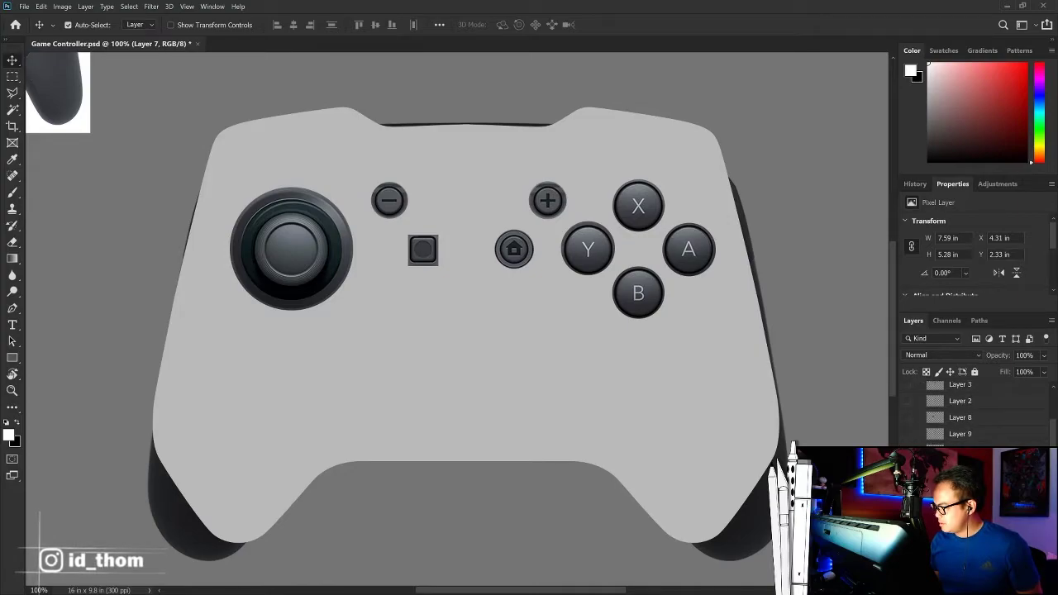
key(ctrl+shift+bracketright)
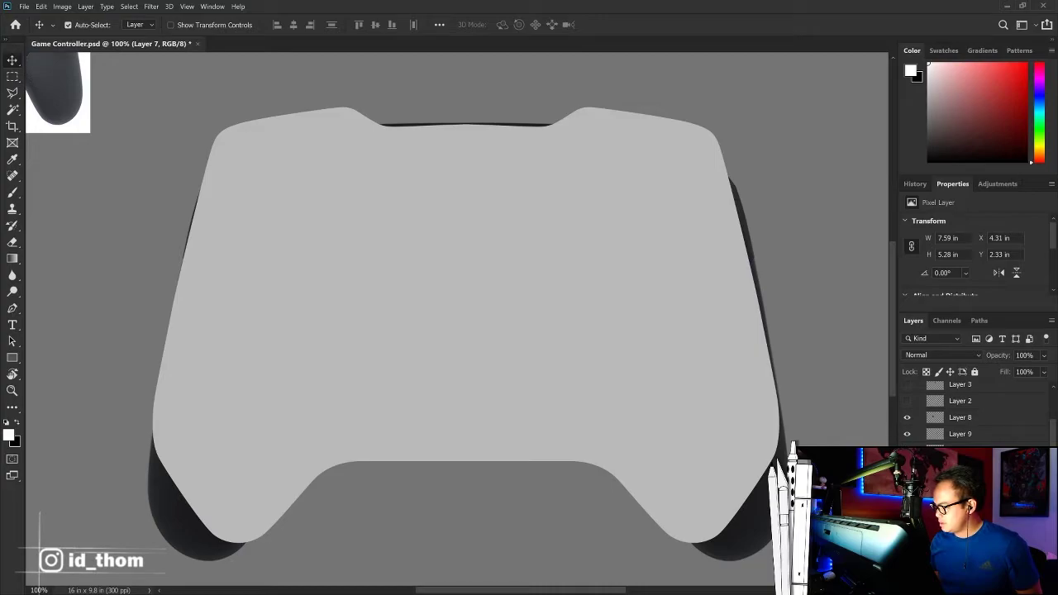
key(ctrl+z)
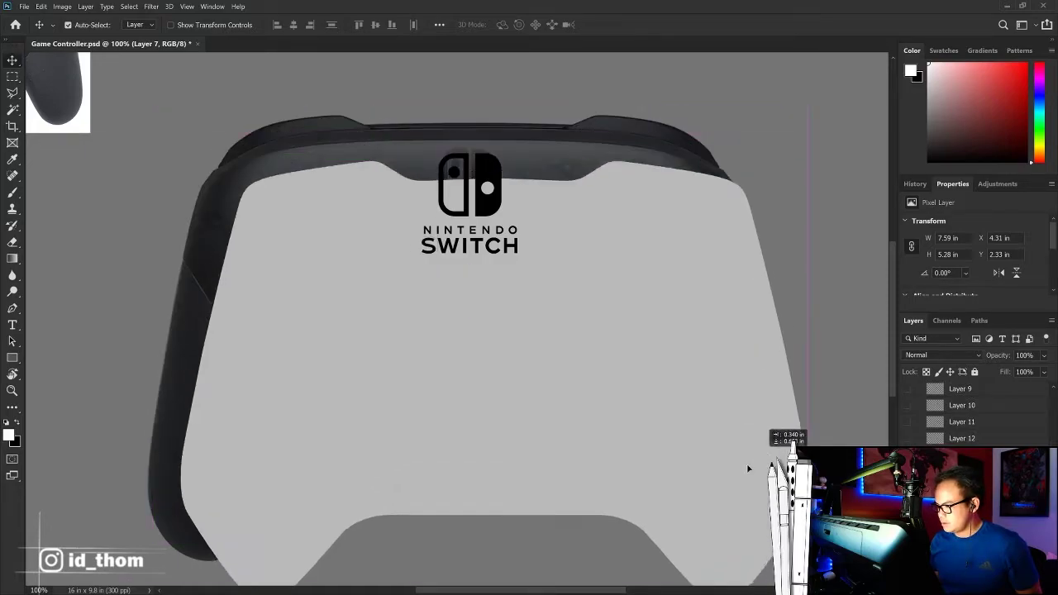
drag(736, 397, 630, 508)
key(ctrl)
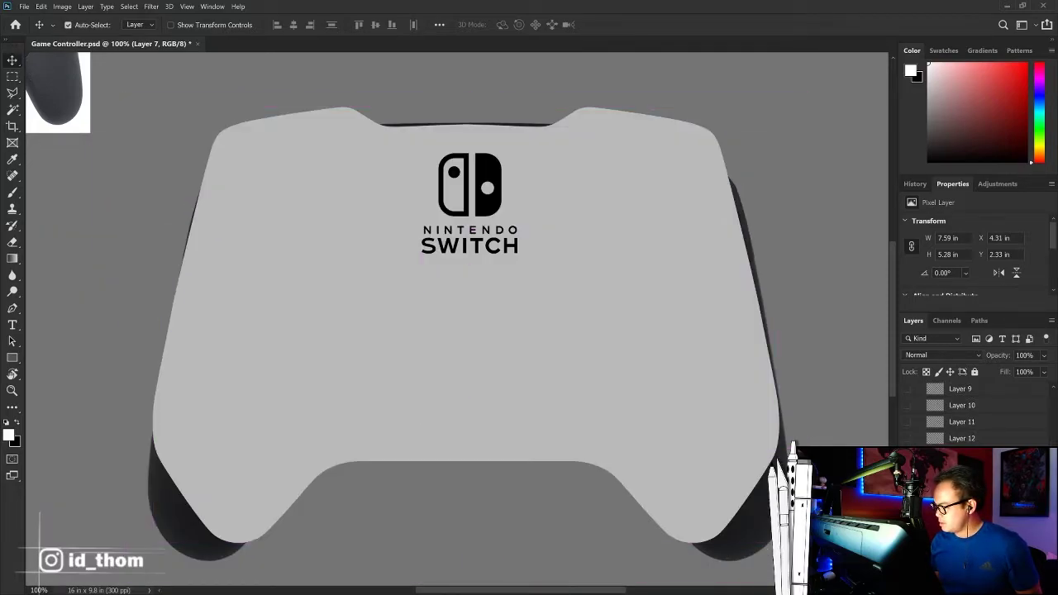
scroll(958, 413, down, 3)
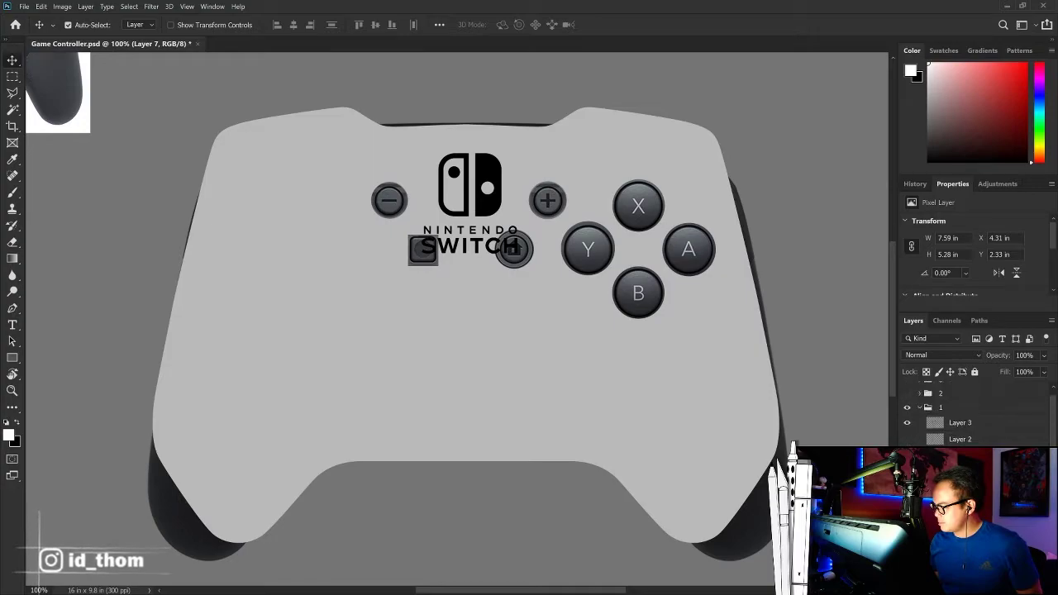
drag(906, 422, 906, 439)
scroll(585, 389, up, 1)
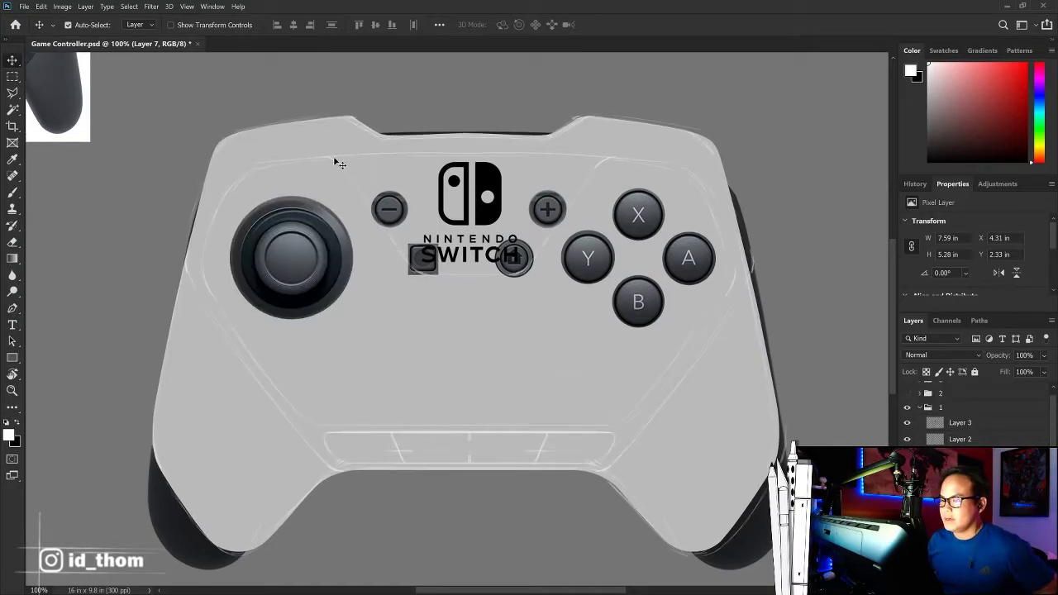
drag(338, 167, 378, 201)
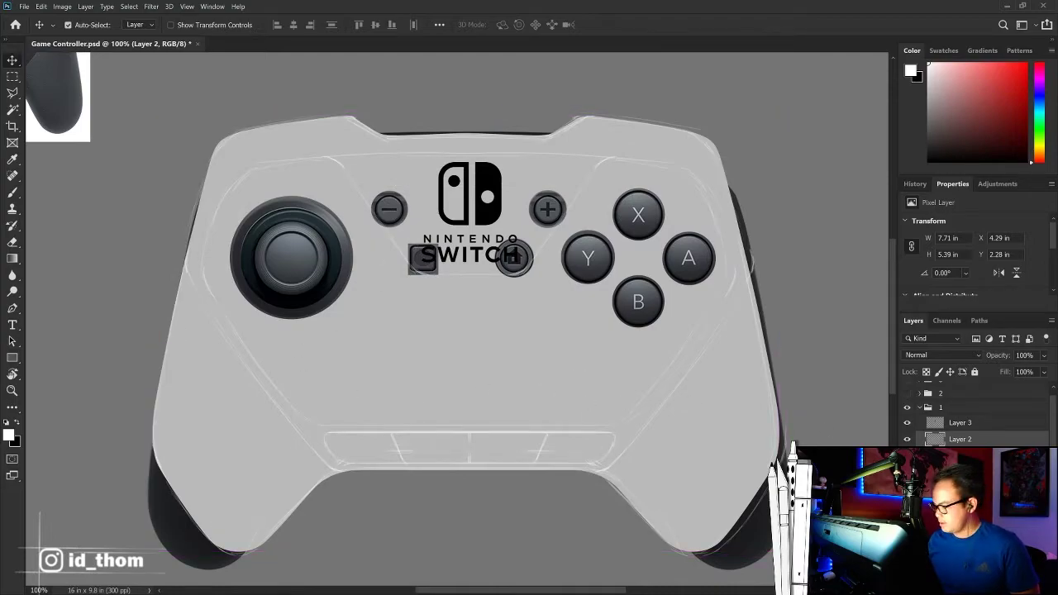
Step: Place minus and plus beside the logo, with square and home buttons just beneath
key(ctrl+minus)
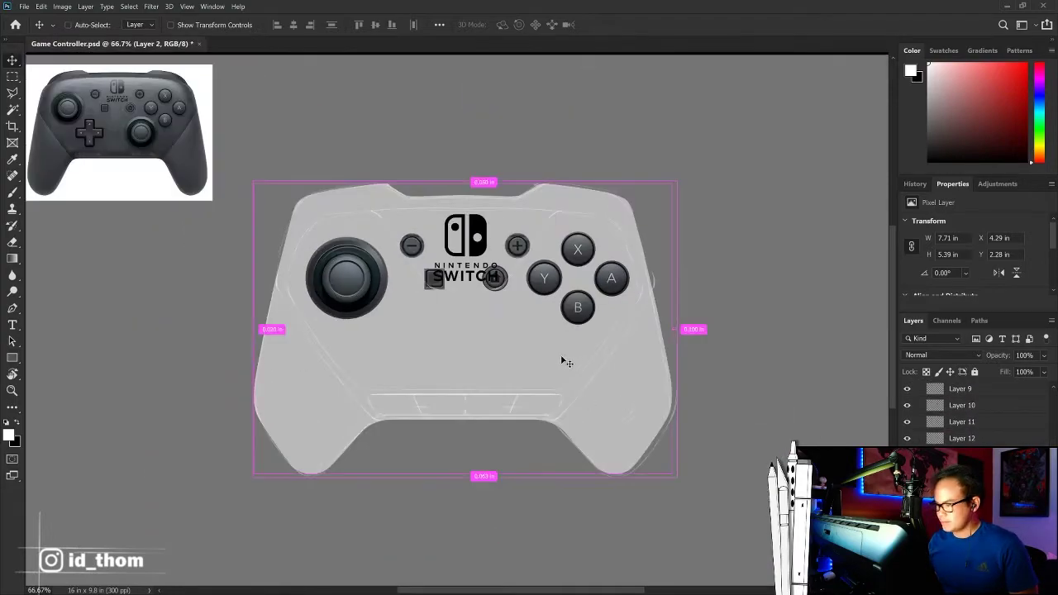
key(ctrl+plus)
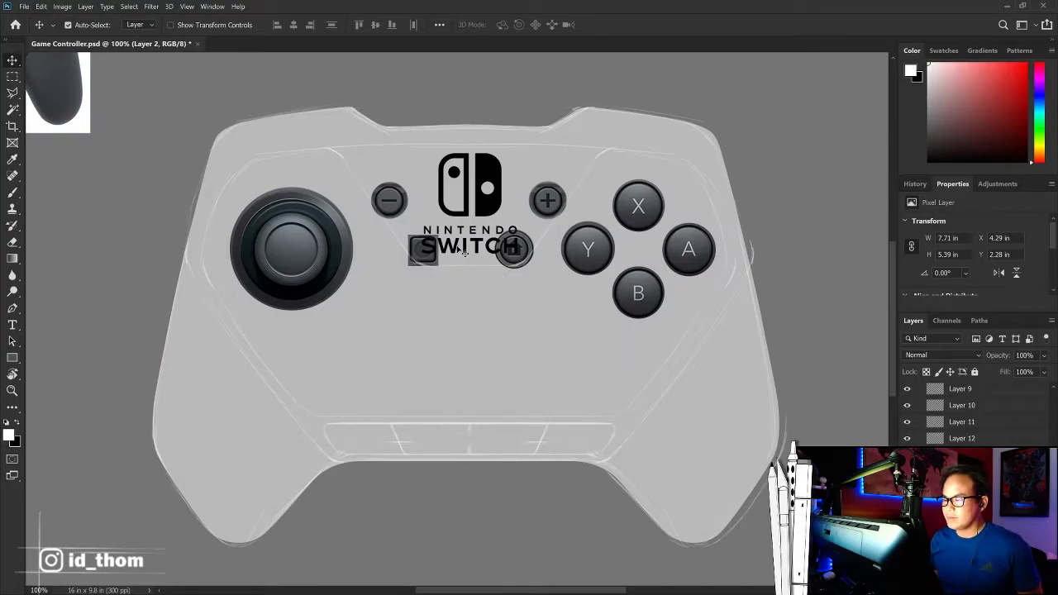
click(400, 209)
drag(392, 203, 523, 205)
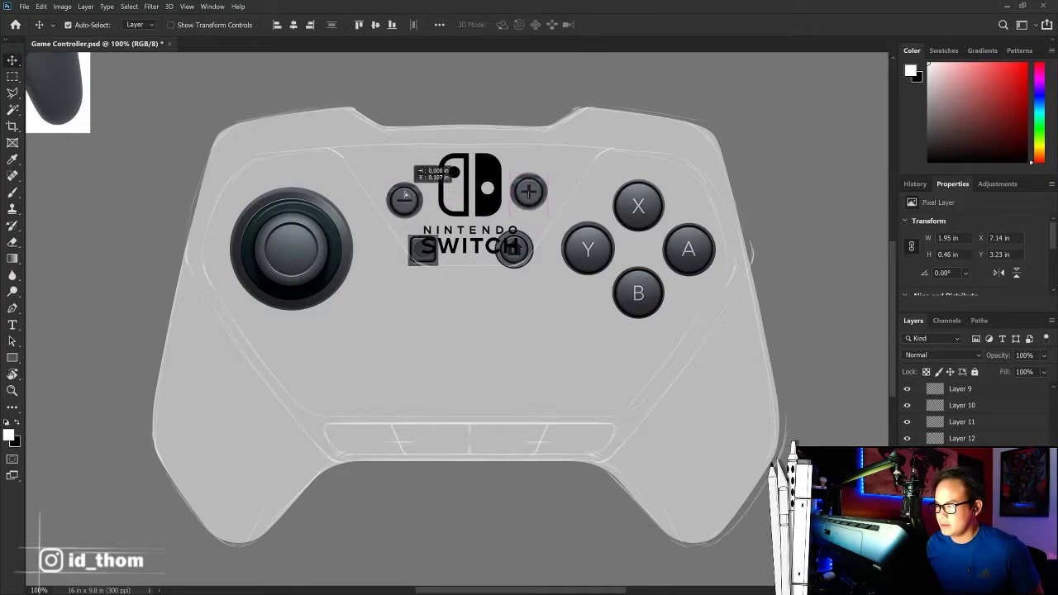
drag(404, 205, 404, 177)
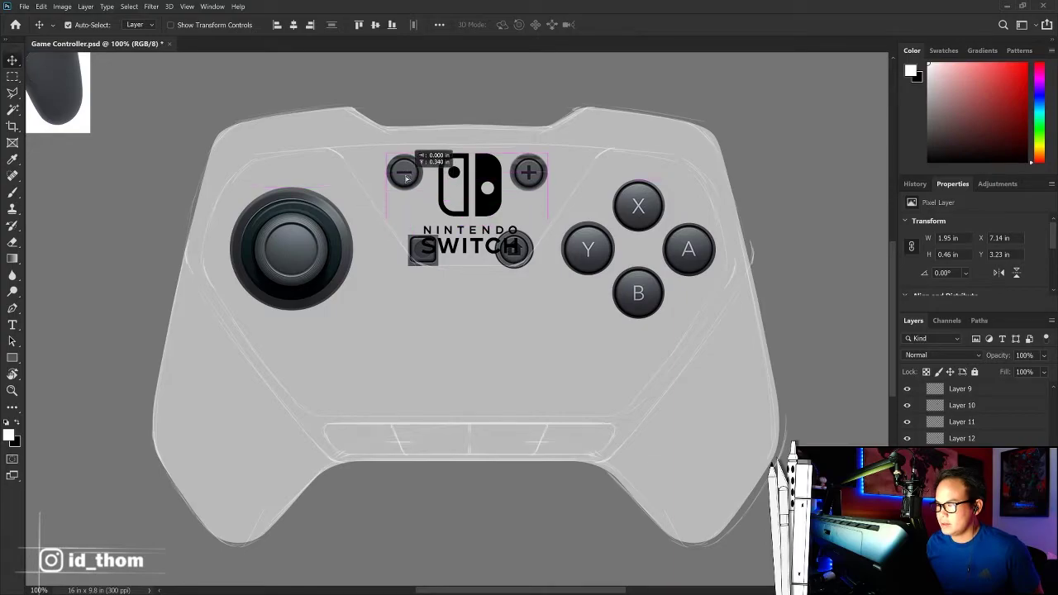
click(422, 246)
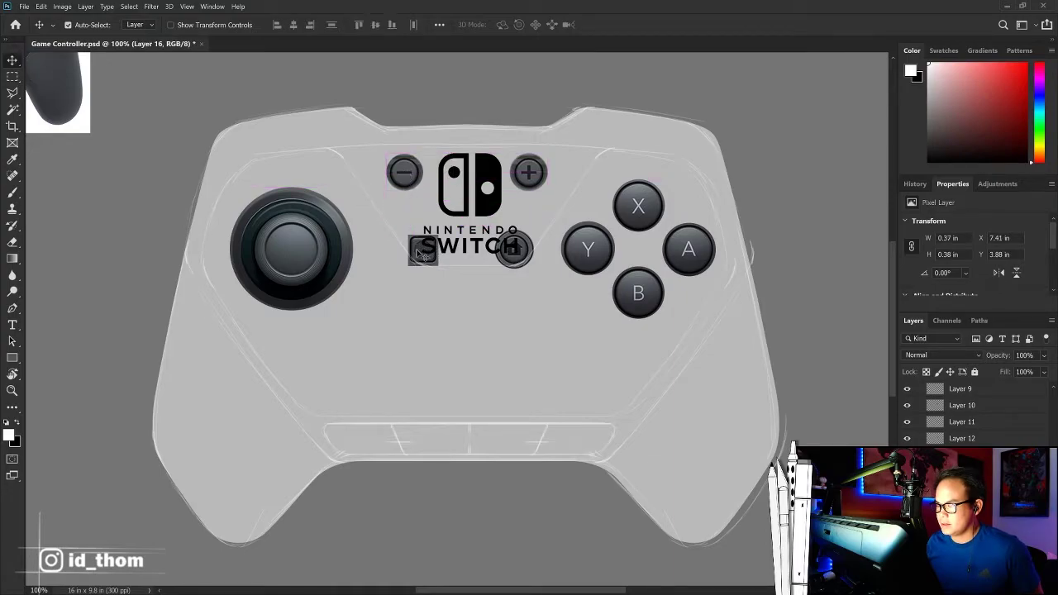
drag(418, 253, 401, 216)
drag(400, 216, 402, 217)
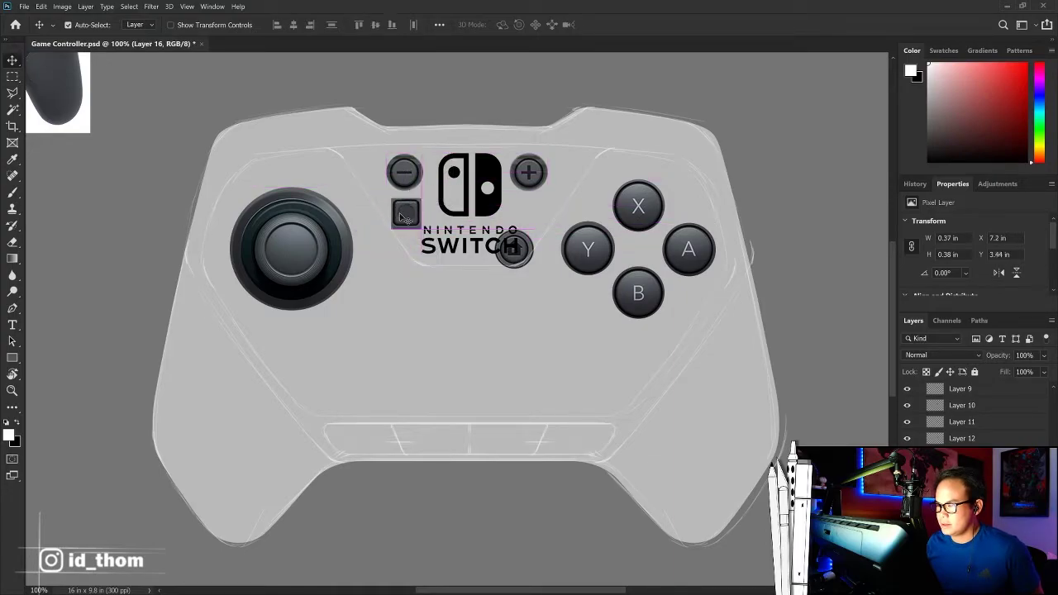
drag(516, 249, 533, 214)
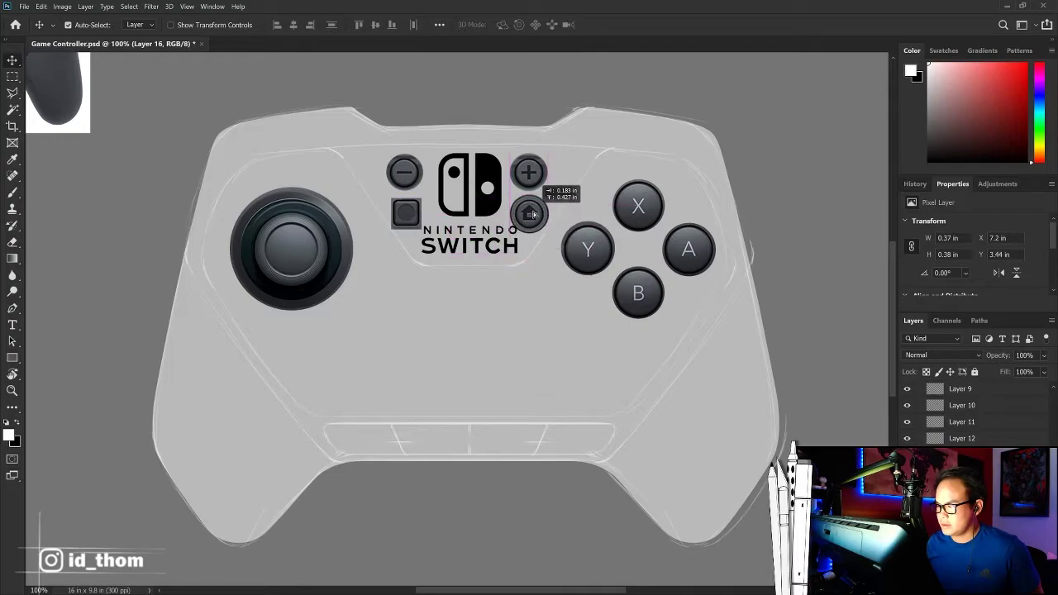
drag(407, 215, 416, 216)
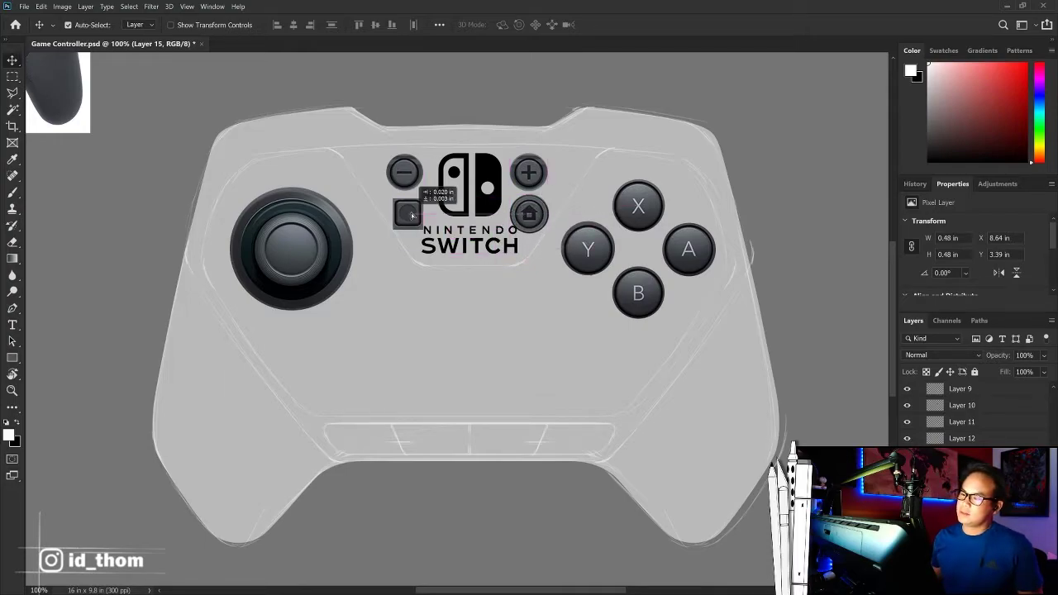
drag(529, 216, 518, 216)
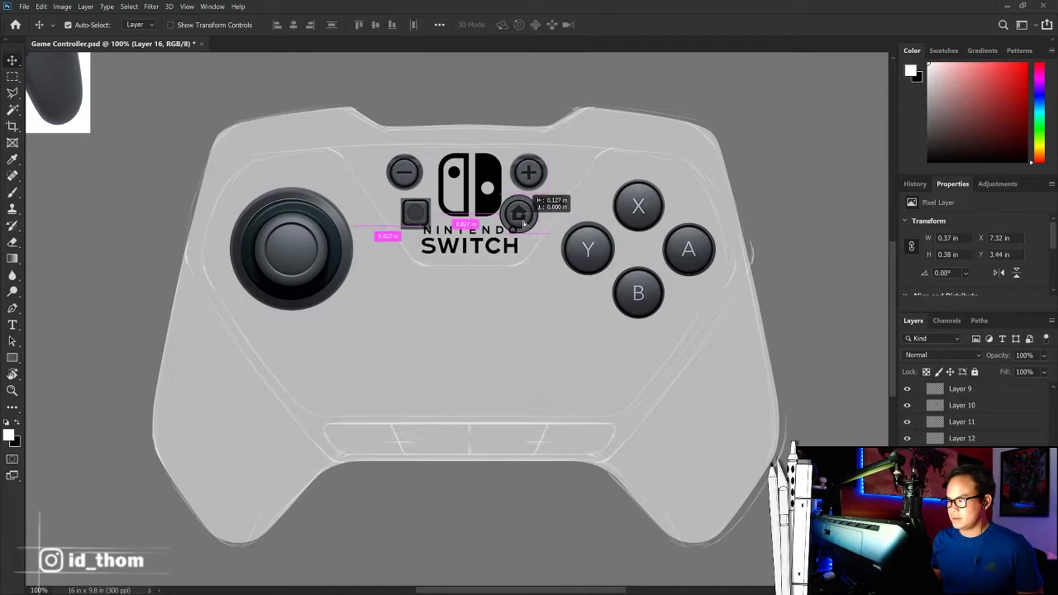
click(498, 229)
Step: Scale down the Nintendo Switch logo with Free Transform
key(ctrl+t)
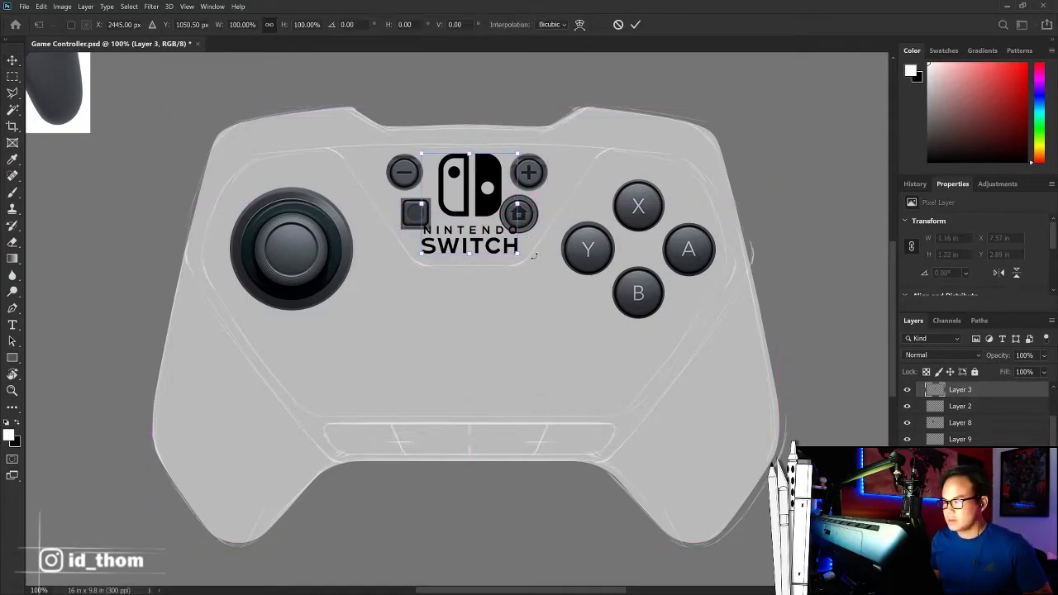
mouse_move(518, 255)
mouse_down()
mouse_move(480, 237)
mouse_move(483, 253)
mouse_move(479, 186)
mouse_up()
key(Return)
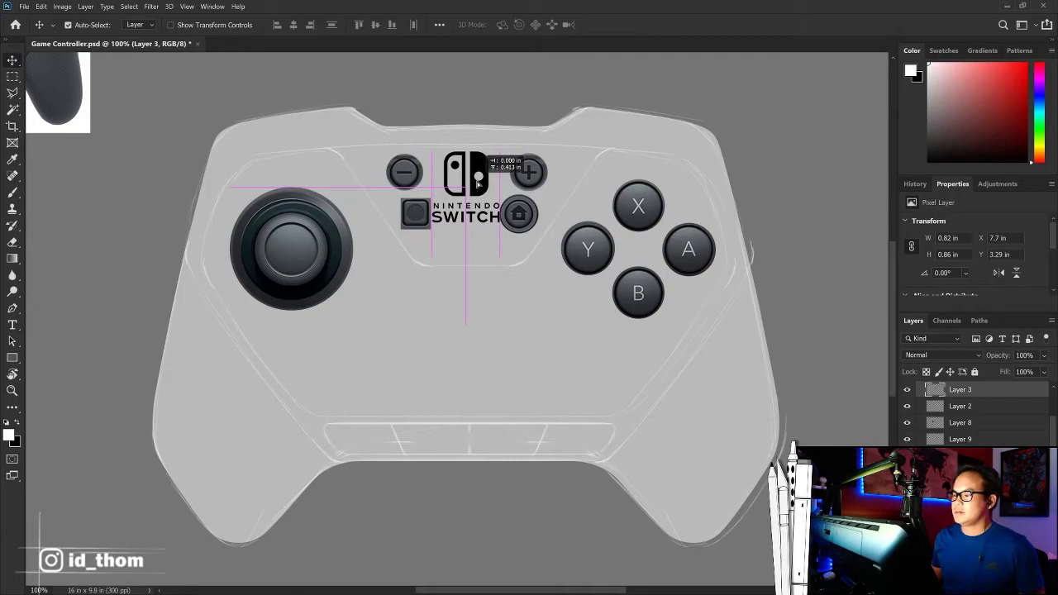
Step: Space minus, plus, capture and home buttons evenly around the smaller logo
mouse_move(405, 180)
mouse_down()
mouse_move(393, 181)
mouse_move(444, 254)
mouse_up()
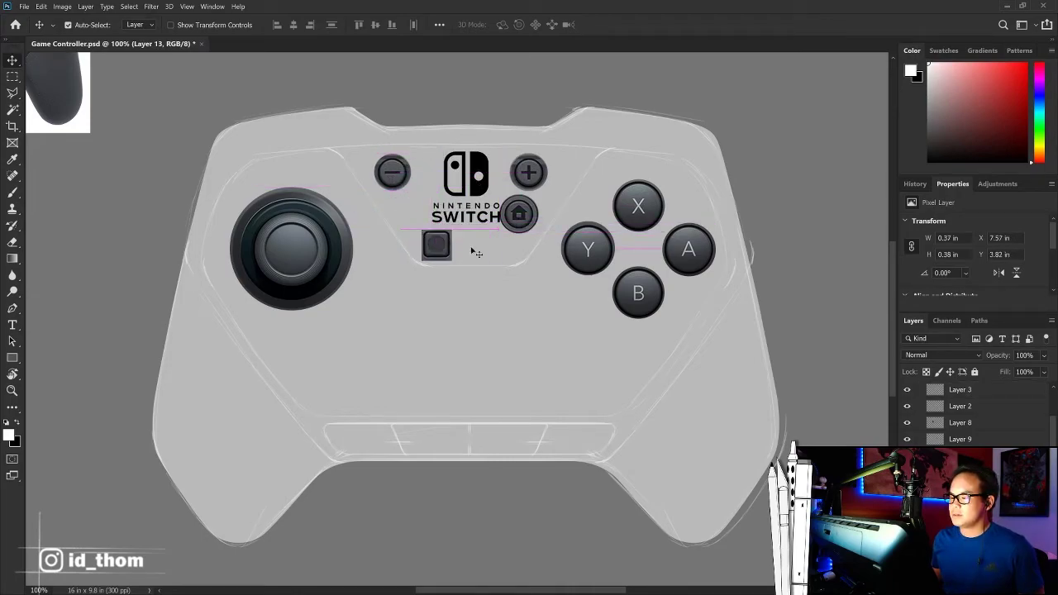
mouse_move(526, 228)
mouse_down()
mouse_move(507, 257)
mouse_move(516, 258)
mouse_up()
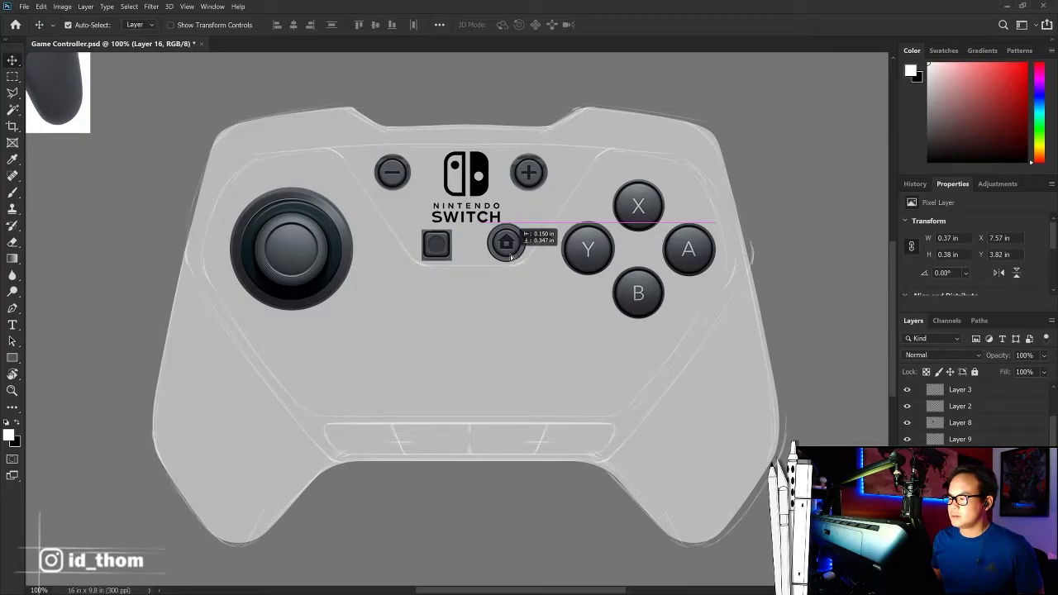
mouse_move(530, 175)
mouse_down()
mouse_move(546, 175)
mouse_move(490, 185)
mouse_up()
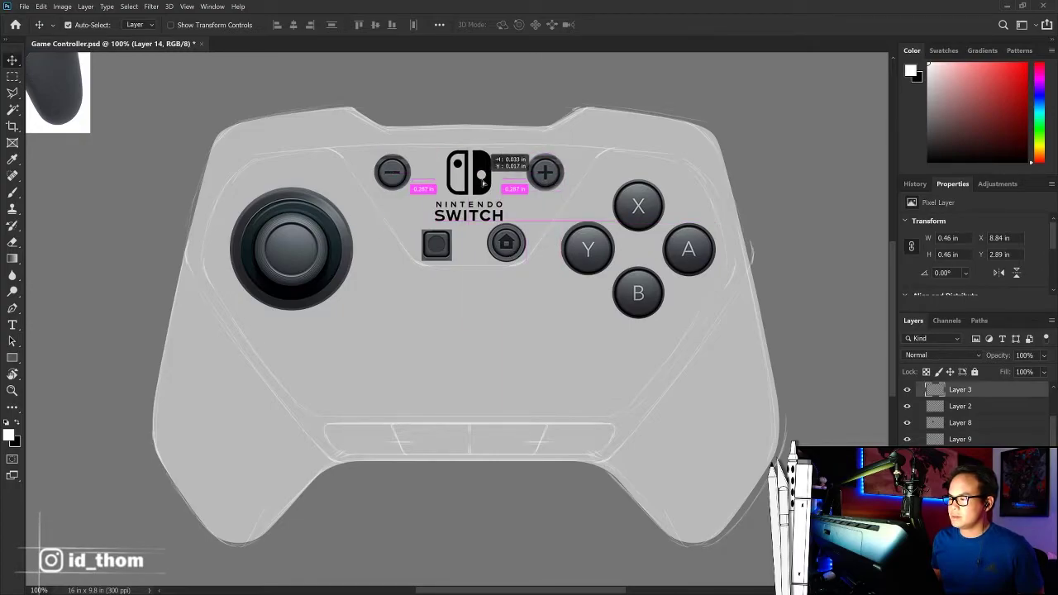
click(449, 245)
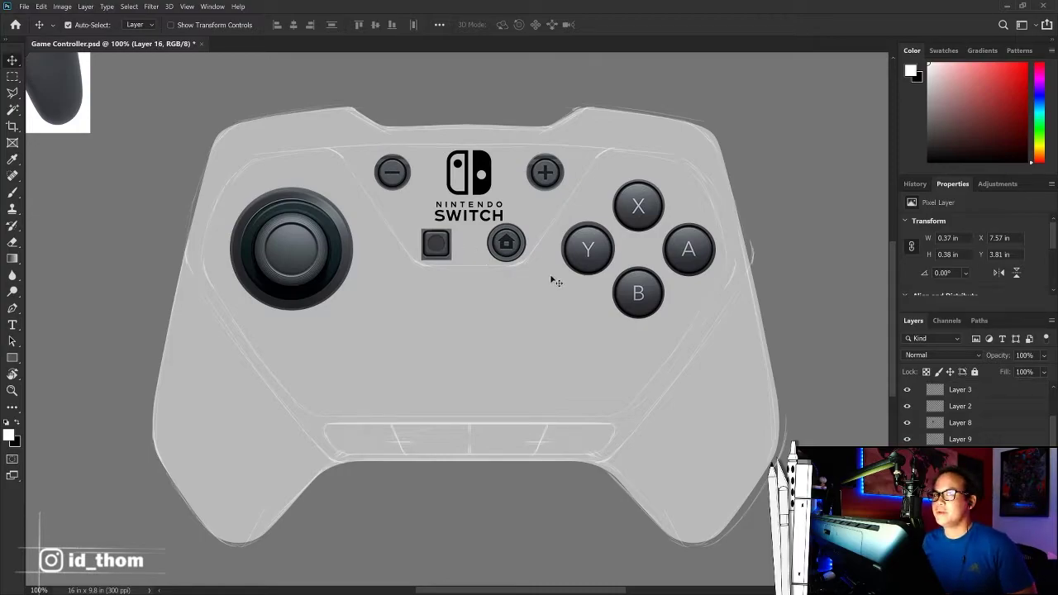
click(397, 179)
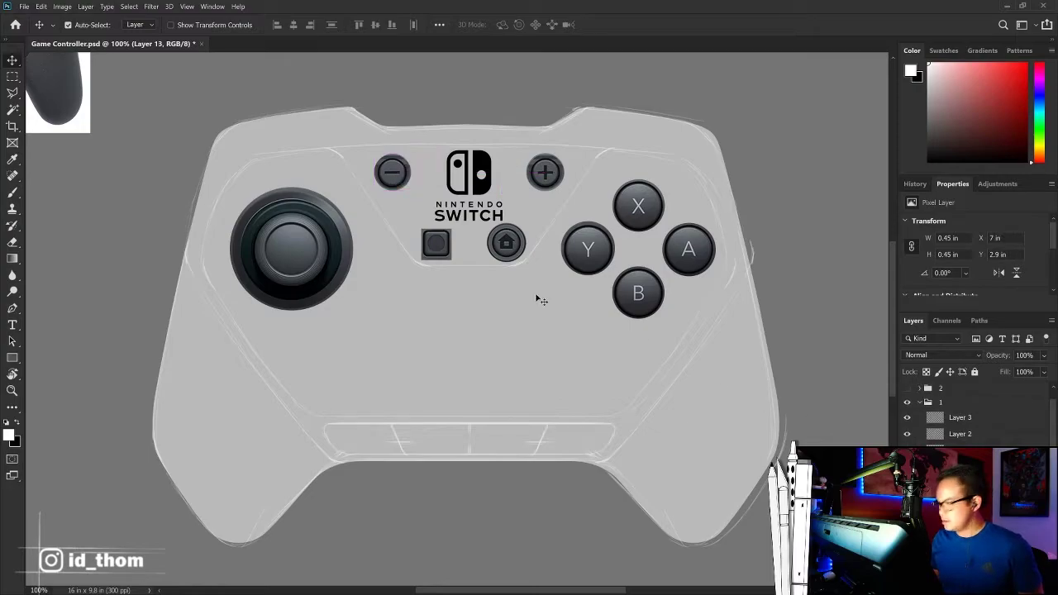
Step: Drag the minus, capture, home and plus buttons down into the bottom strip
drag(222, 215, 425, 378)
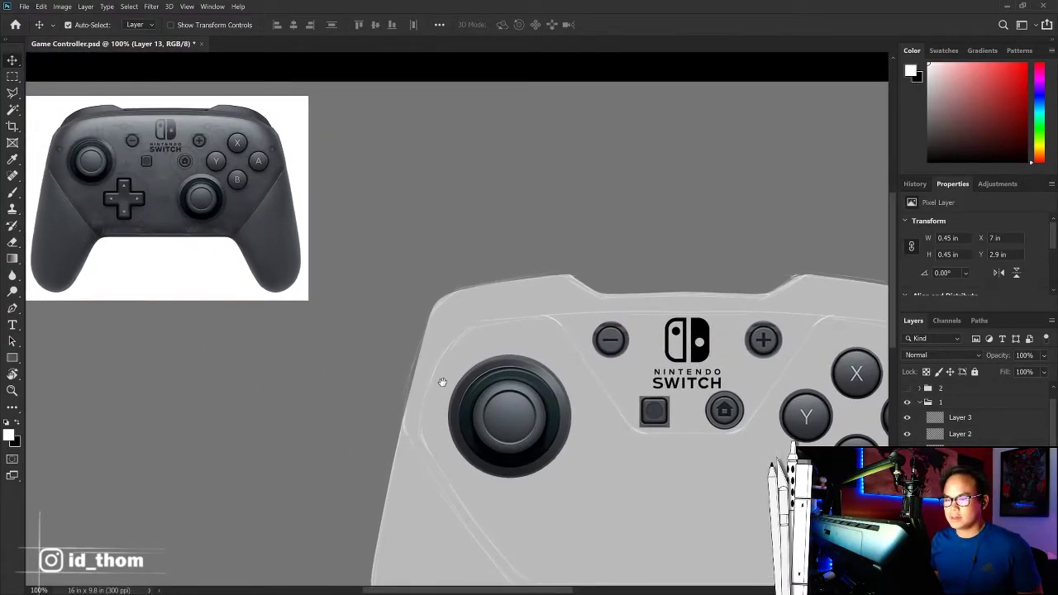
drag(426, 378, 433, 381)
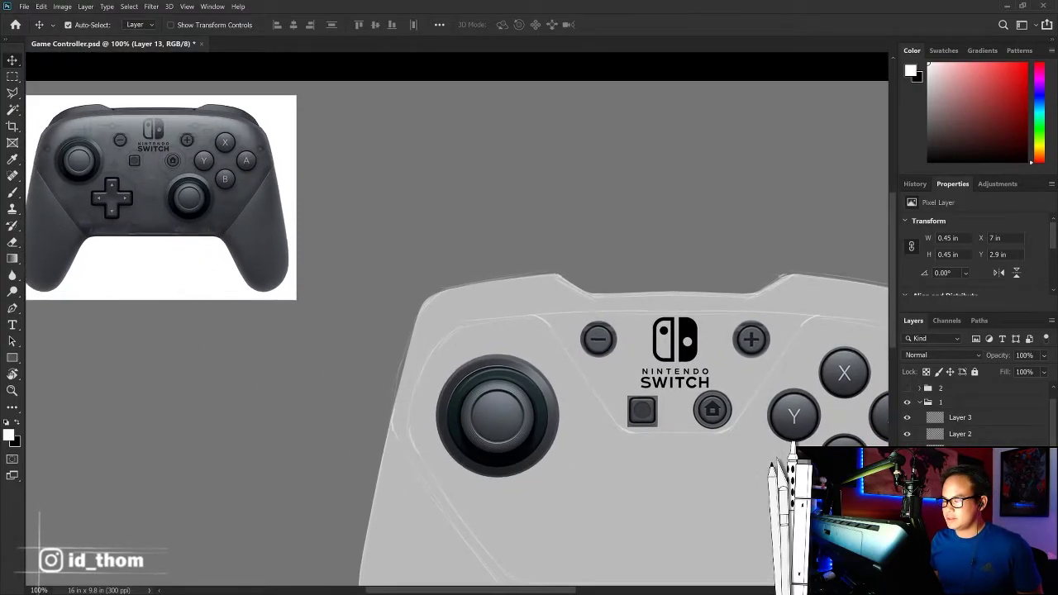
drag(612, 342, 623, 357)
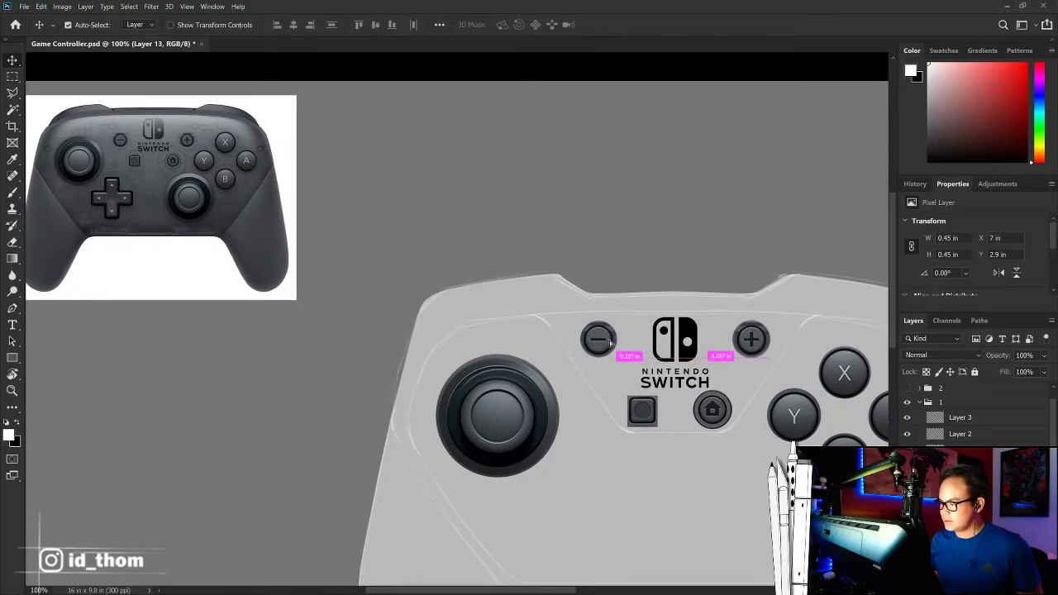
drag(747, 347, 743, 360)
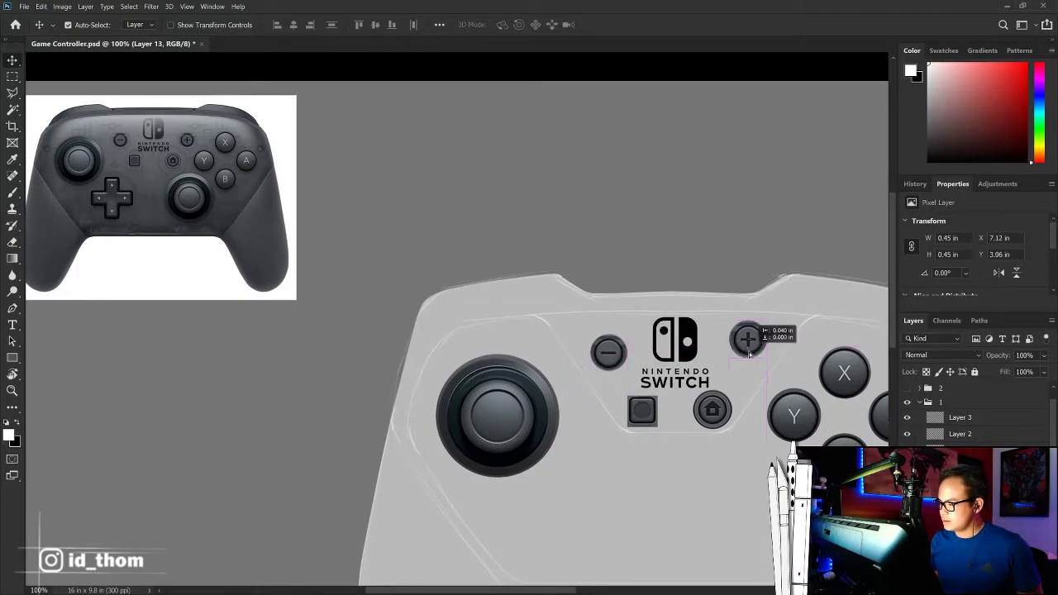
drag(637, 326, 580, 300)
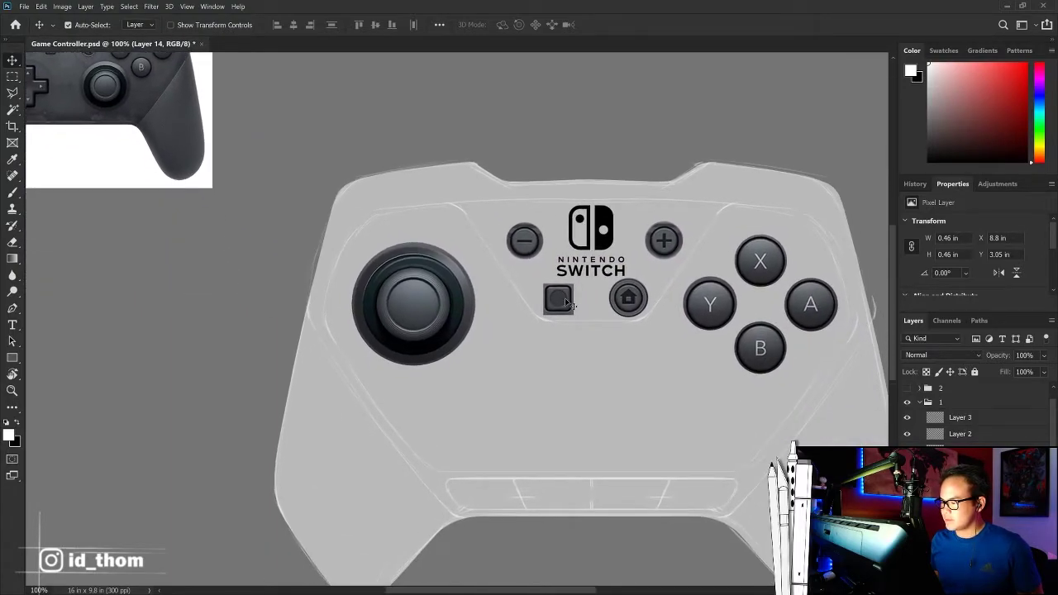
mouse_move(567, 302)
mouse_down()
mouse_move(581, 302)
mouse_move(567, 290)
mouse_move(490, 492)
mouse_move(555, 494)
mouse_up()
drag(524, 240, 488, 503)
drag(628, 299, 624, 494)
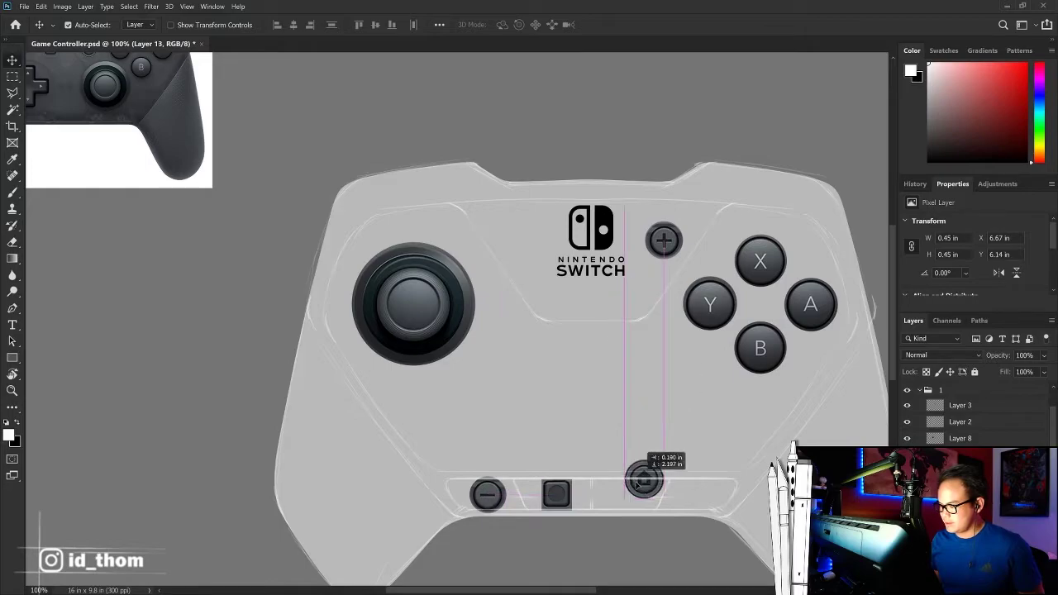
drag(664, 240, 698, 496)
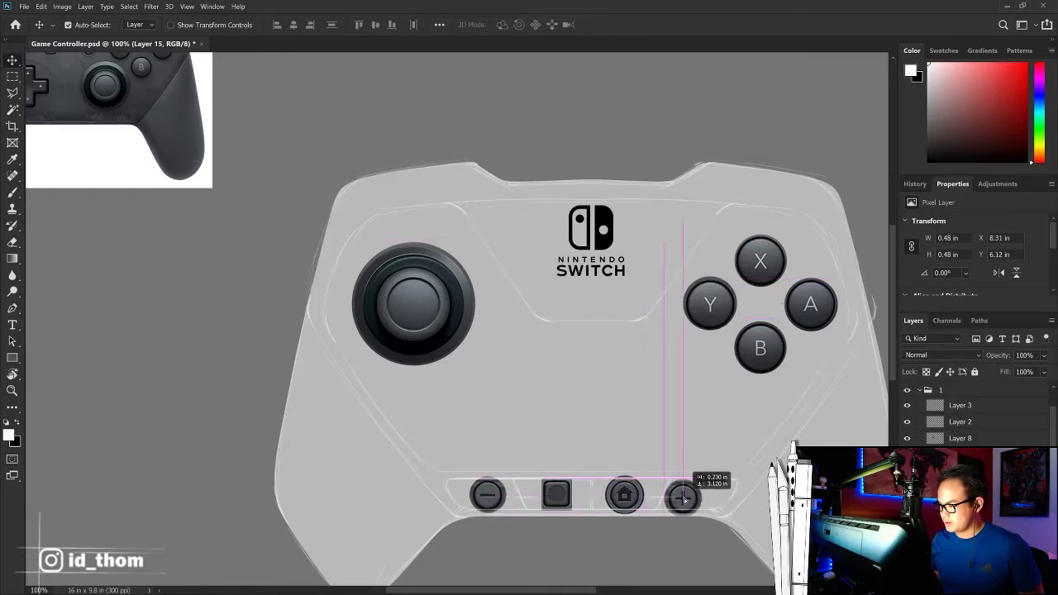
Step: Lower and enlarge the Nintendo Switch logo, then nudge the plus button slightly left
mouse_move(609, 247)
mouse_down()
mouse_move(638, 252)
mouse_move(634, 216)
mouse_move(490, 192)
mouse_up()
key(ctrl+t)
key(Return)
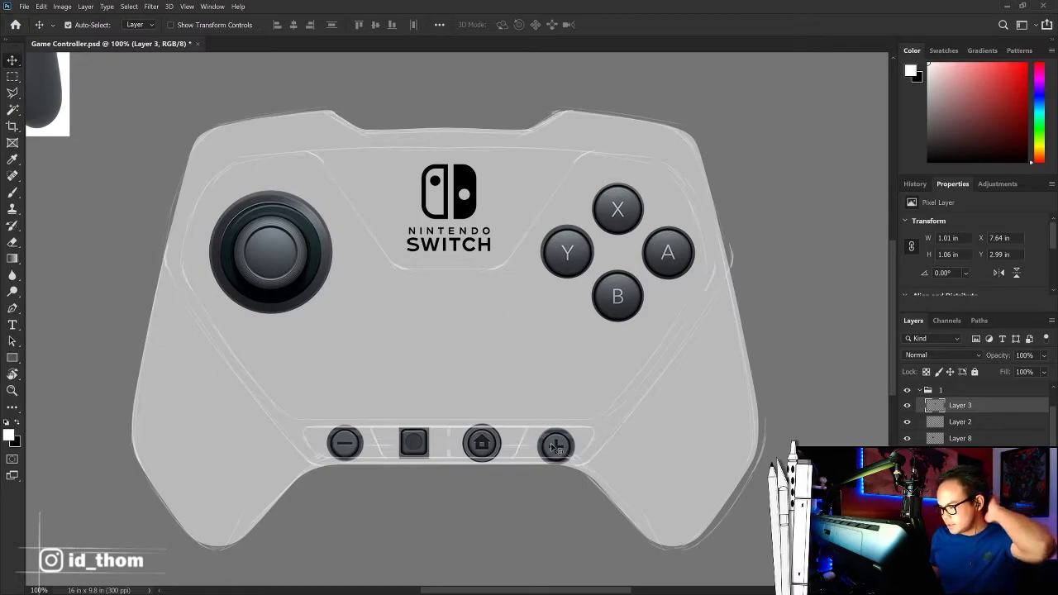
drag(556, 447, 554, 444)
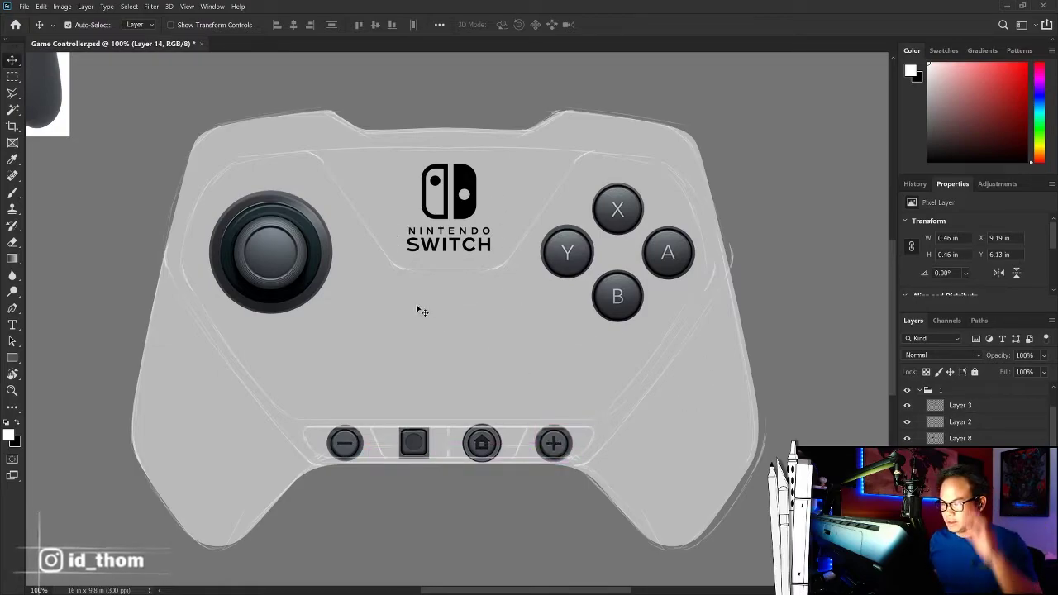
scroll(976, 414, down, 3)
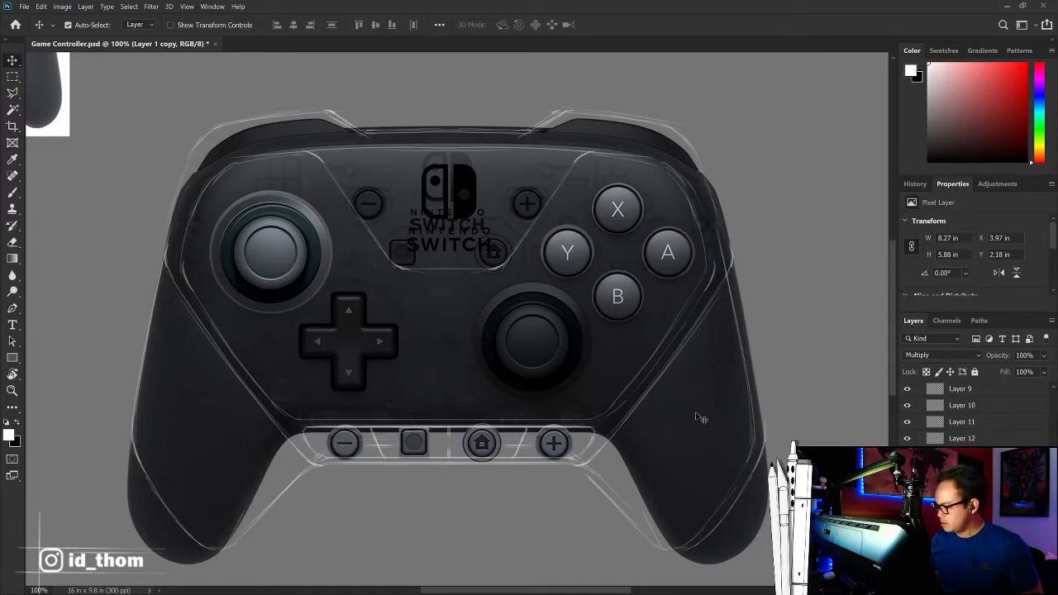
Step: Duplicate the left analog stick into the right-stick position below the face buttons
drag(293, 274, 555, 361)
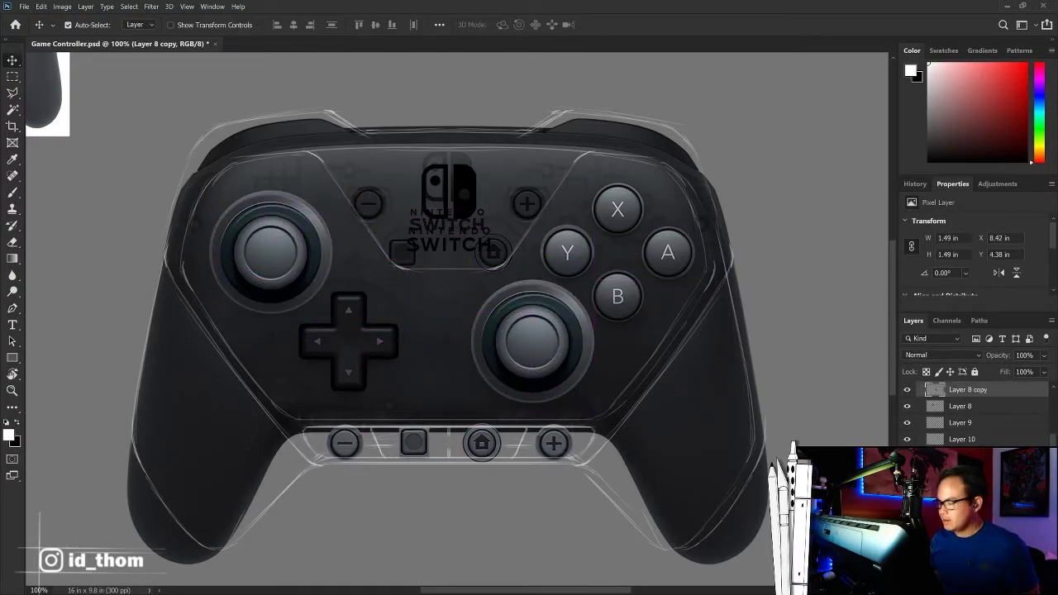
scroll(976, 413, down, 2)
key(m)
key(ctrl+plus)
key(ctrl+plus)
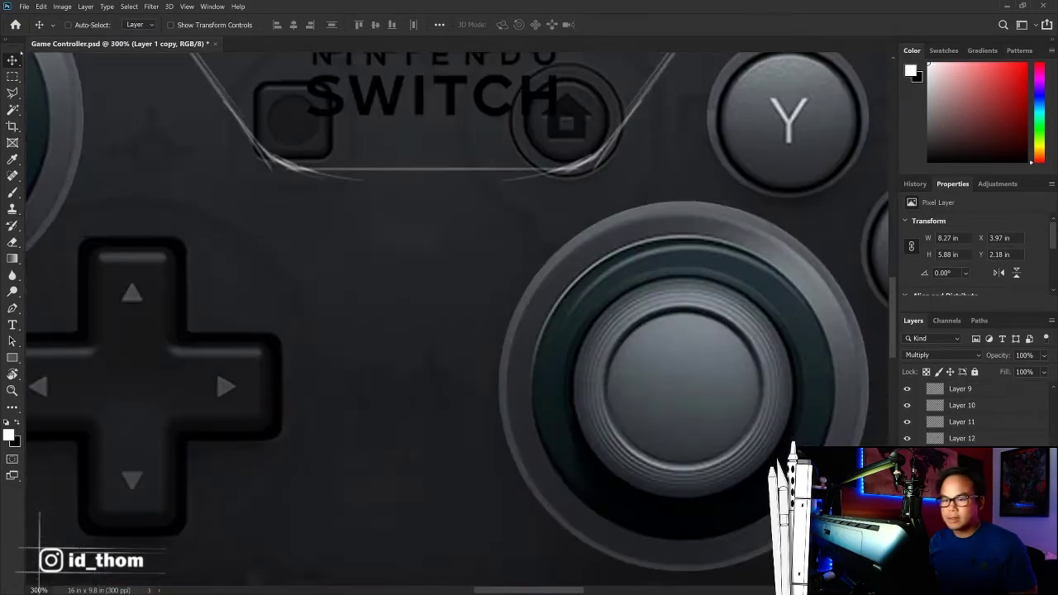
drag(221, 137, 460, 117)
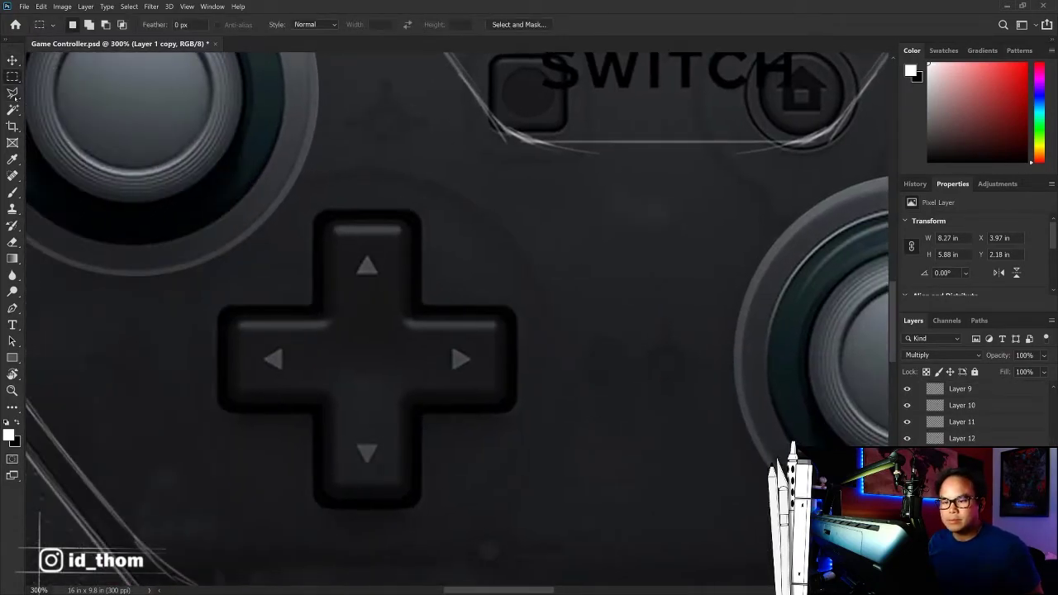
Step: Select the reference D-pad with the Polygonal Lasso and copy it to Layer 17
key(l)
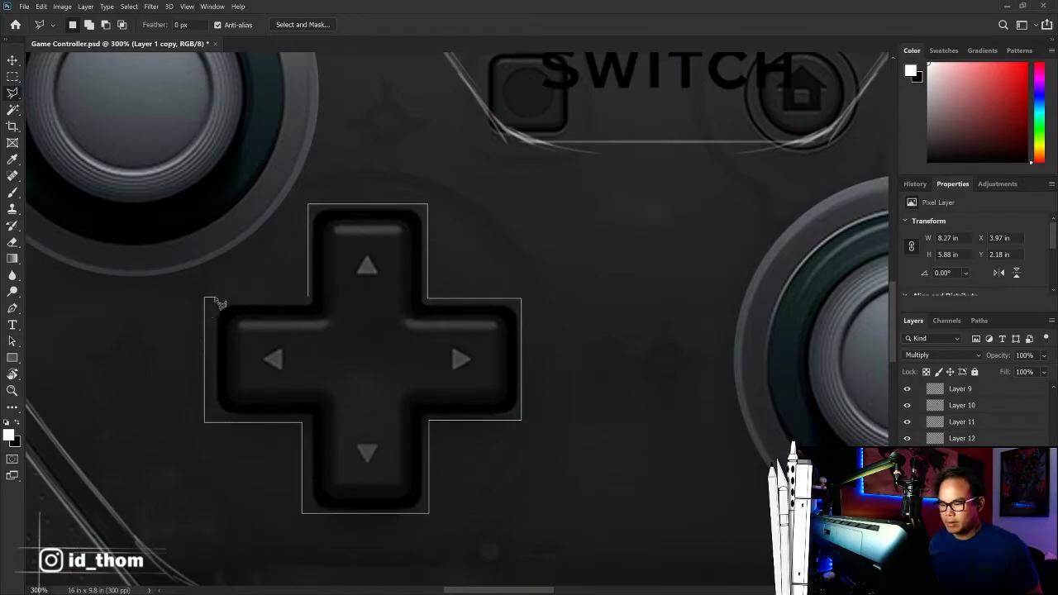
click(309, 299)
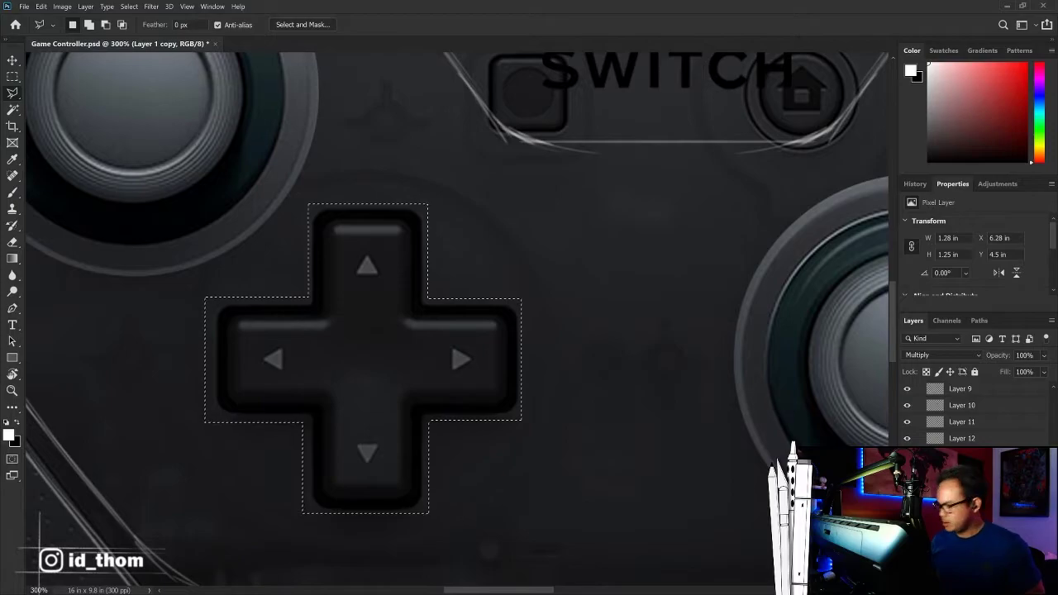
key(ctrl+j)
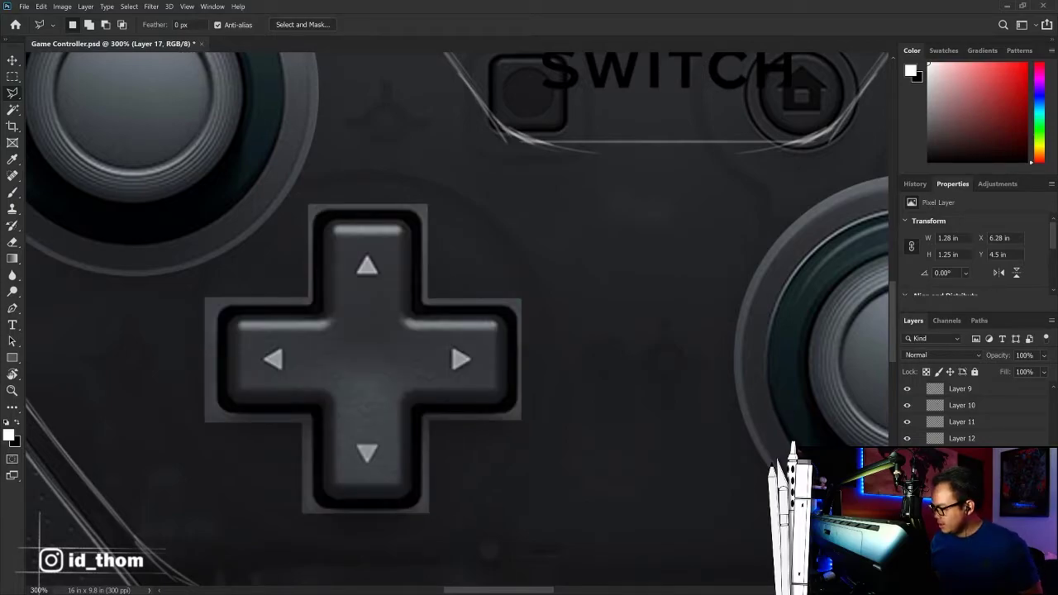
scroll(507, 279, down, 2)
scroll(506, 279, down, 2)
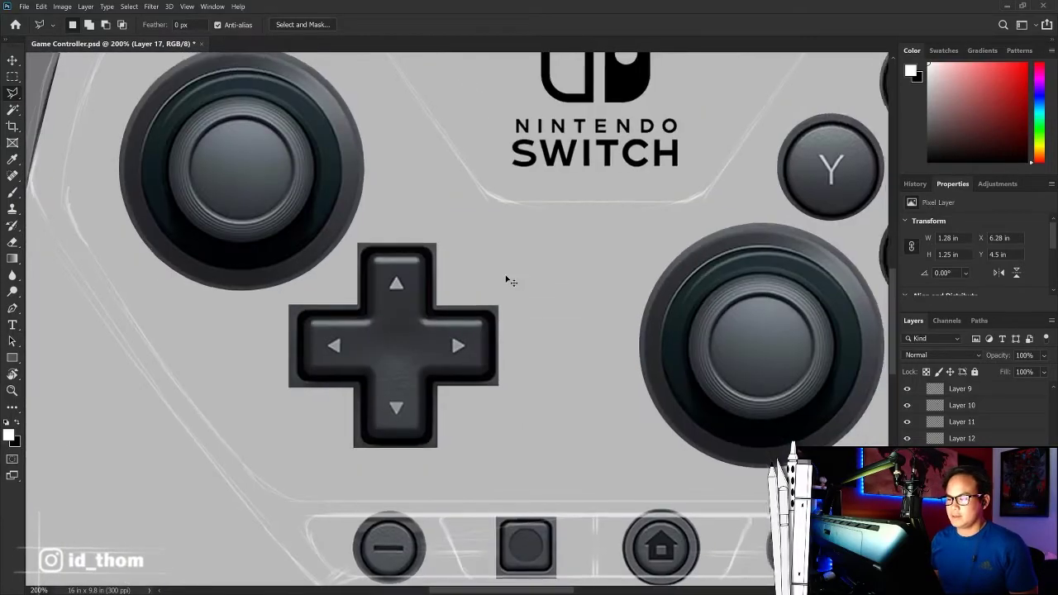
scroll(506, 280, down, 3)
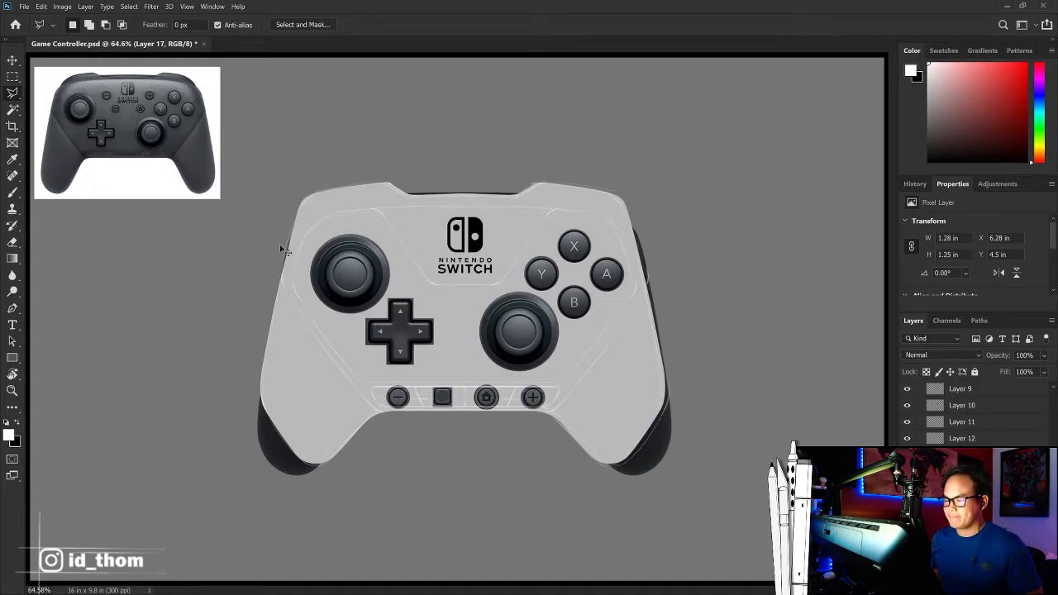
Step: Hide the dark reference controller and check the whole controller at actual size
key(ctrl+1)
key(v)
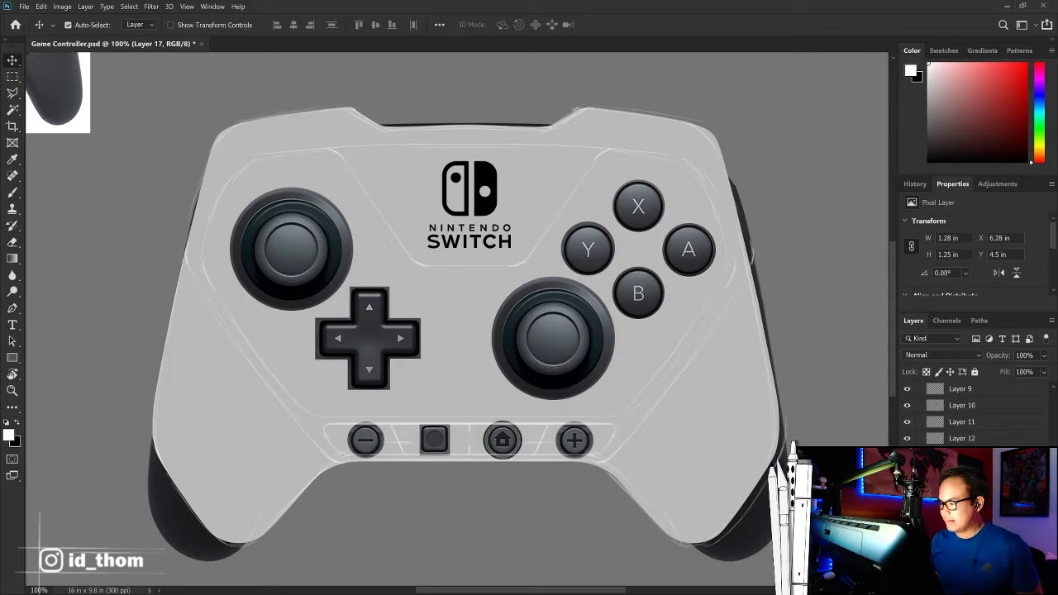
key(alt+[)
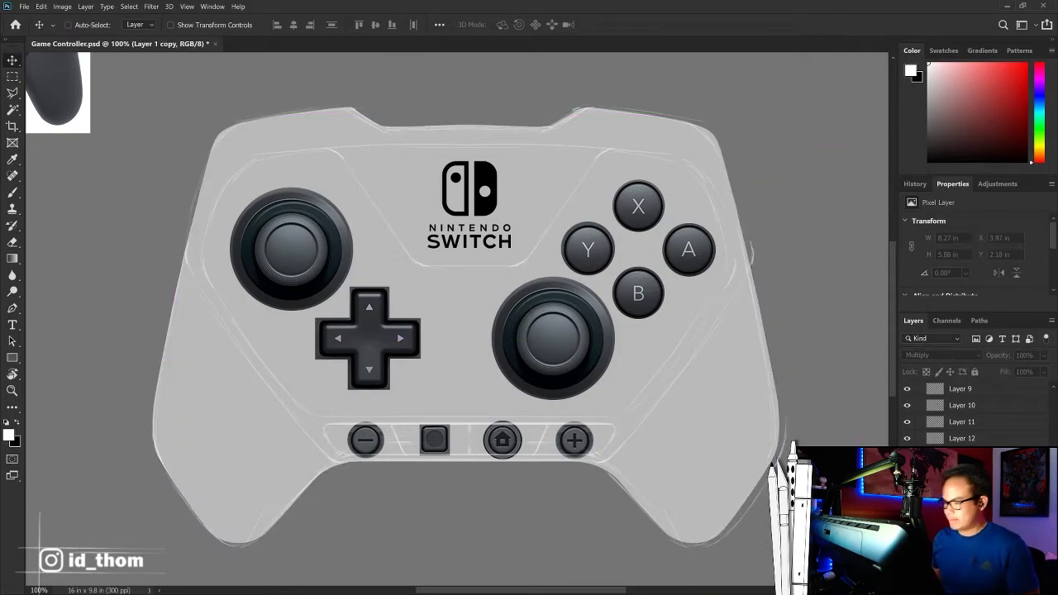
key(ctrl+0)
key(ctrl+1)
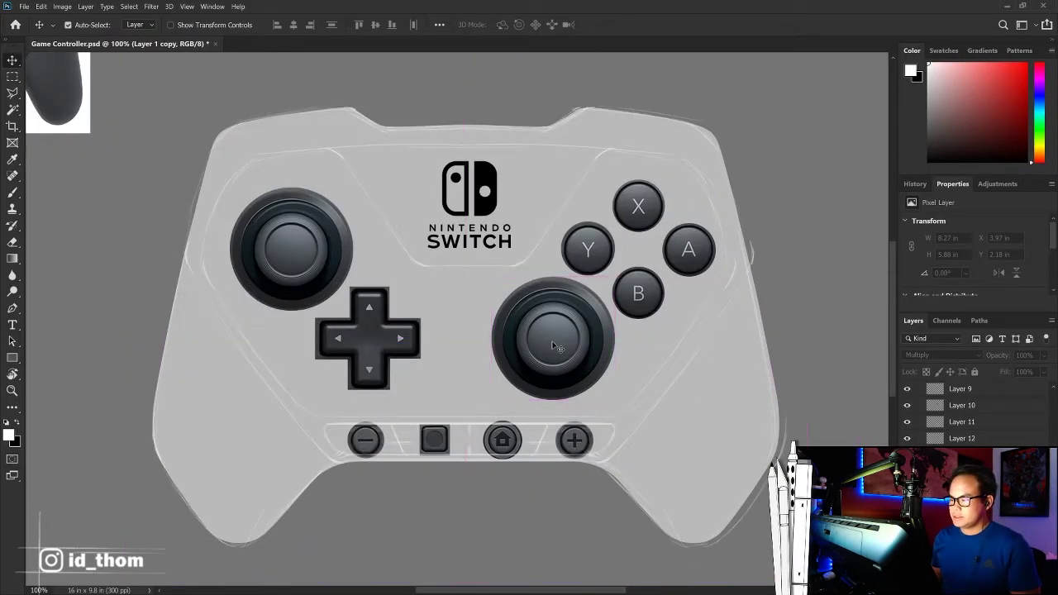
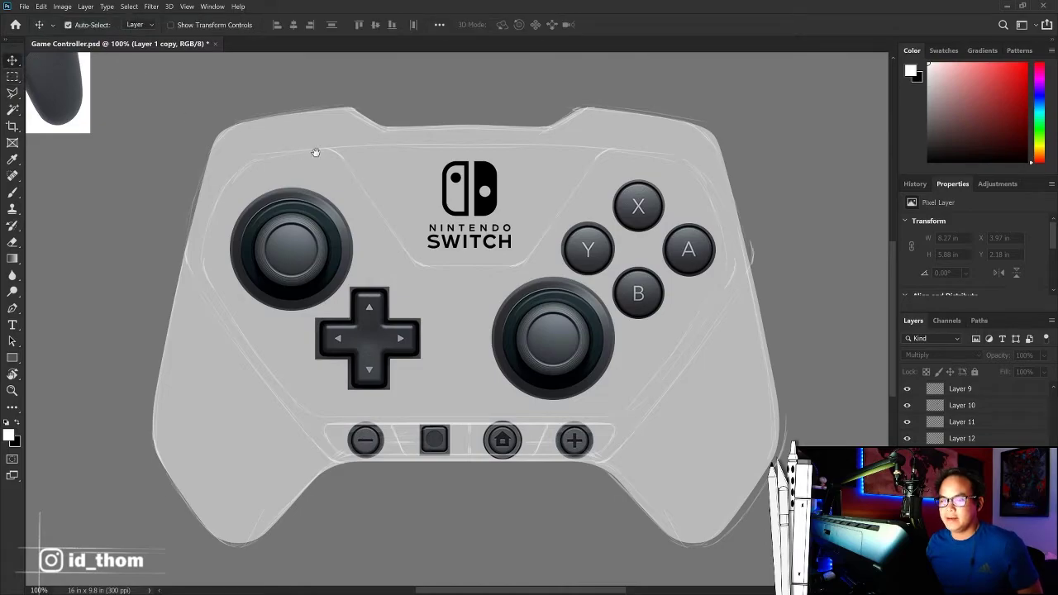
Step: Load Layer 7's controller-body outline as a selection and convert it into a work path
mouse_move(313, 149)
mouse_down()
mouse_move(449, 229)
mouse_move(609, 236)
mouse_move(299, 157)
mouse_up()
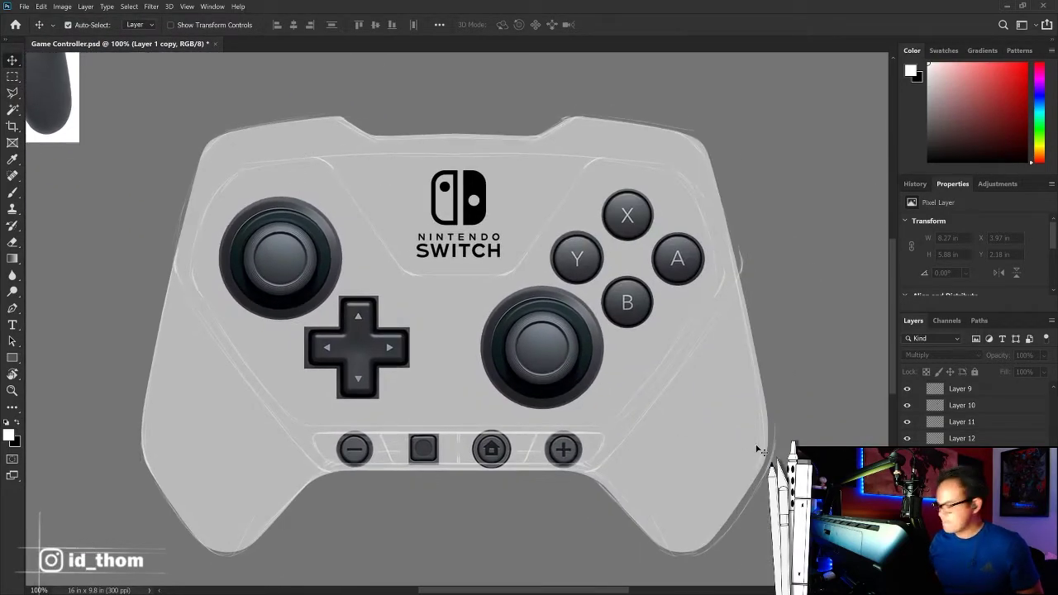
ctrl+click(463, 372)
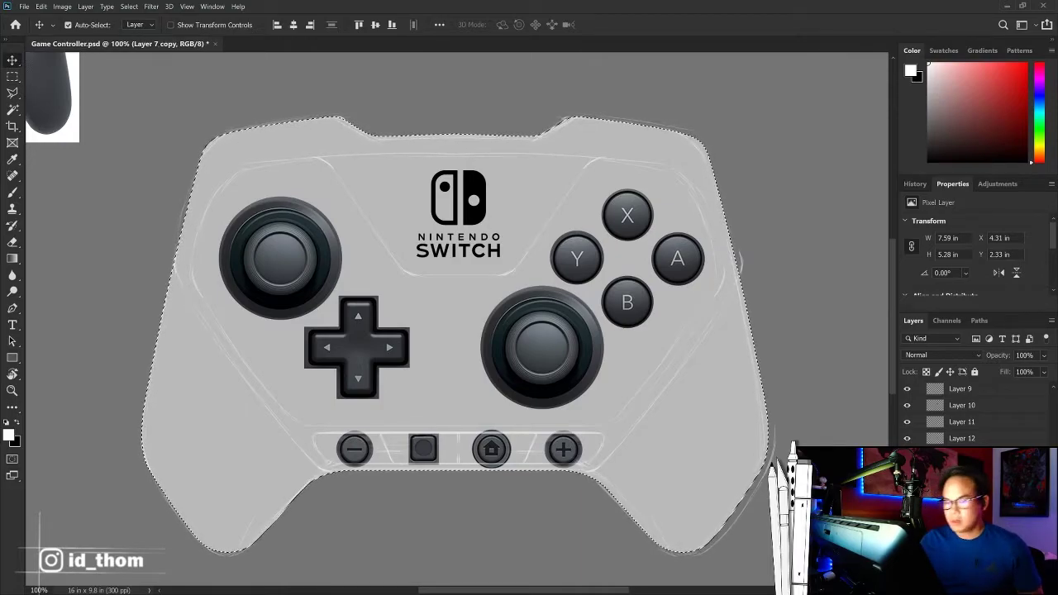
key(l)
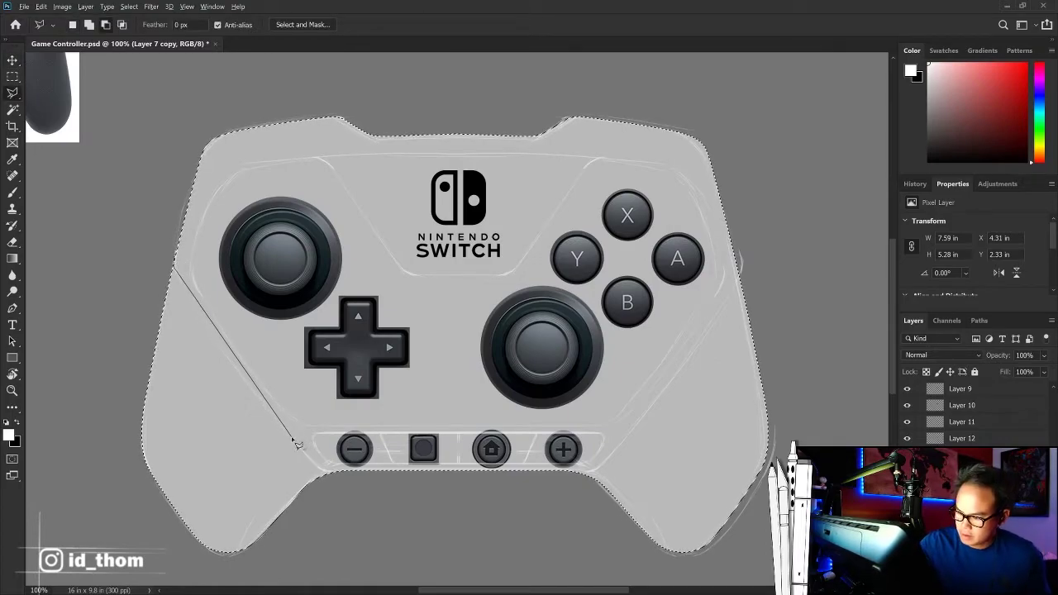
key(Escape)
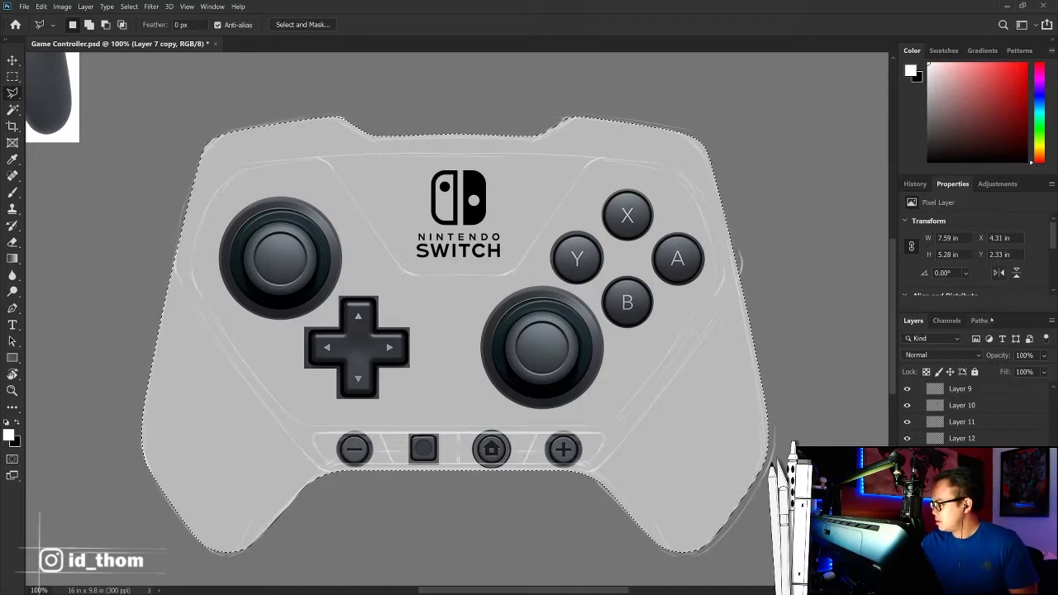
click(979, 320)
click(995, 583)
Step: Save the work path as Path 1 with the view zoomed to 200%
key(m)
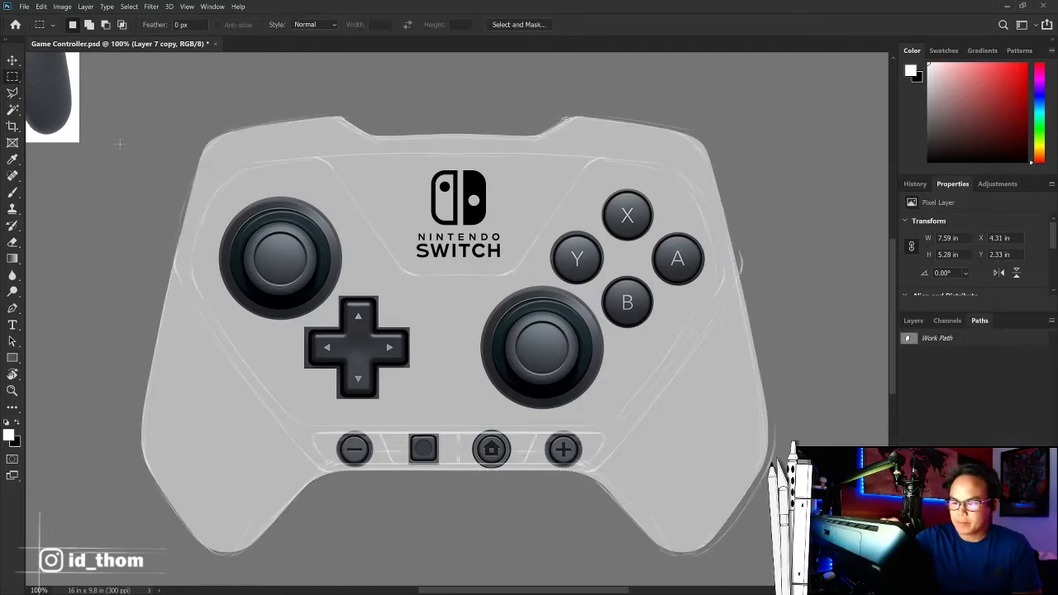
key(ctrl+plus)
click(1022, 588)
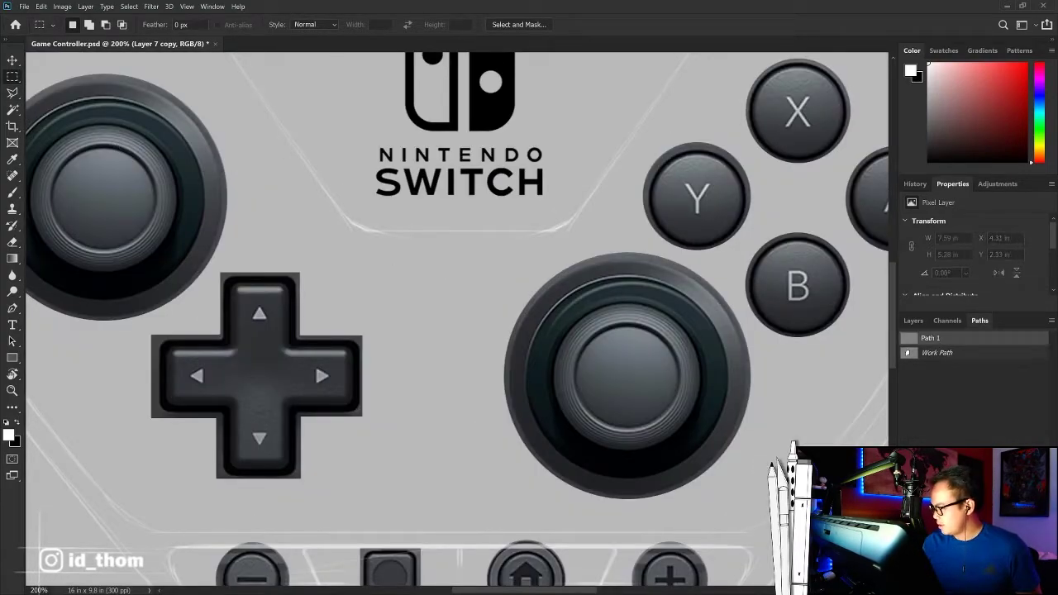
drag(346, 318, 665, 361)
Step: Trace the left grip with a closed pen path and load it as a selection
key(p)
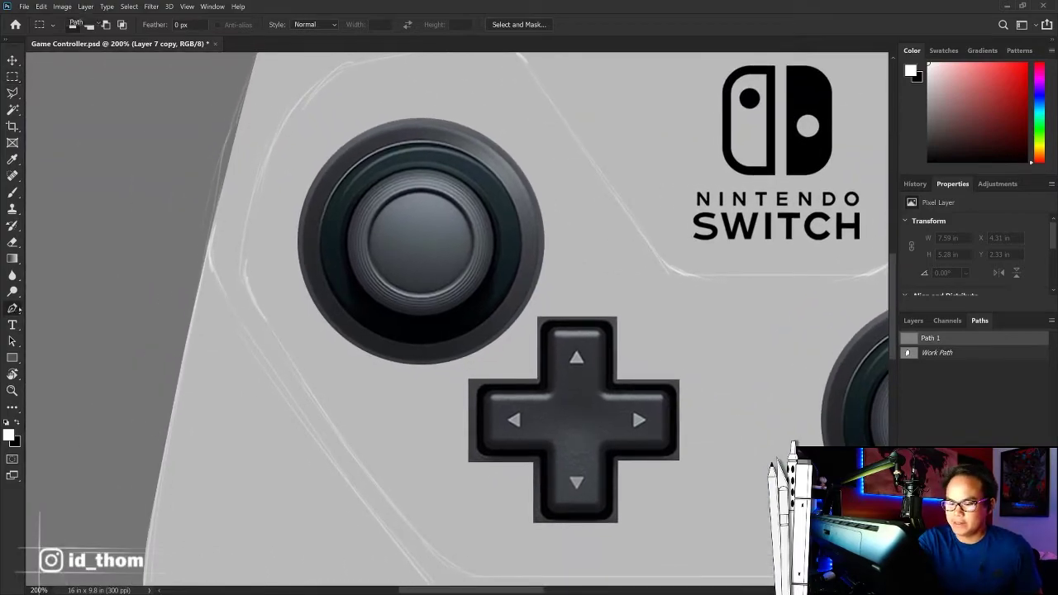
drag(366, 249, 538, 246)
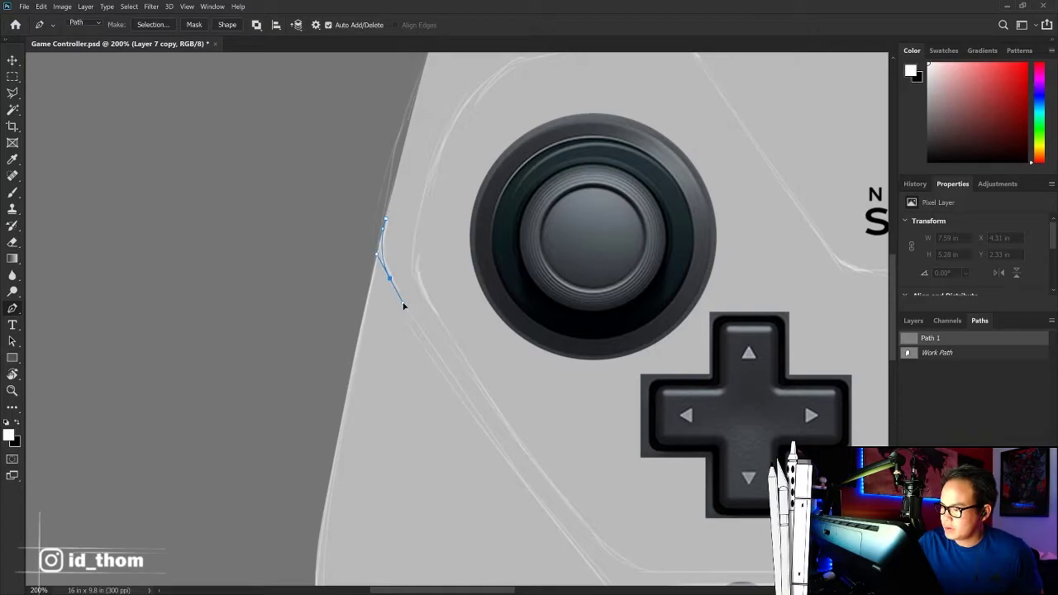
drag(486, 370, 385, 207)
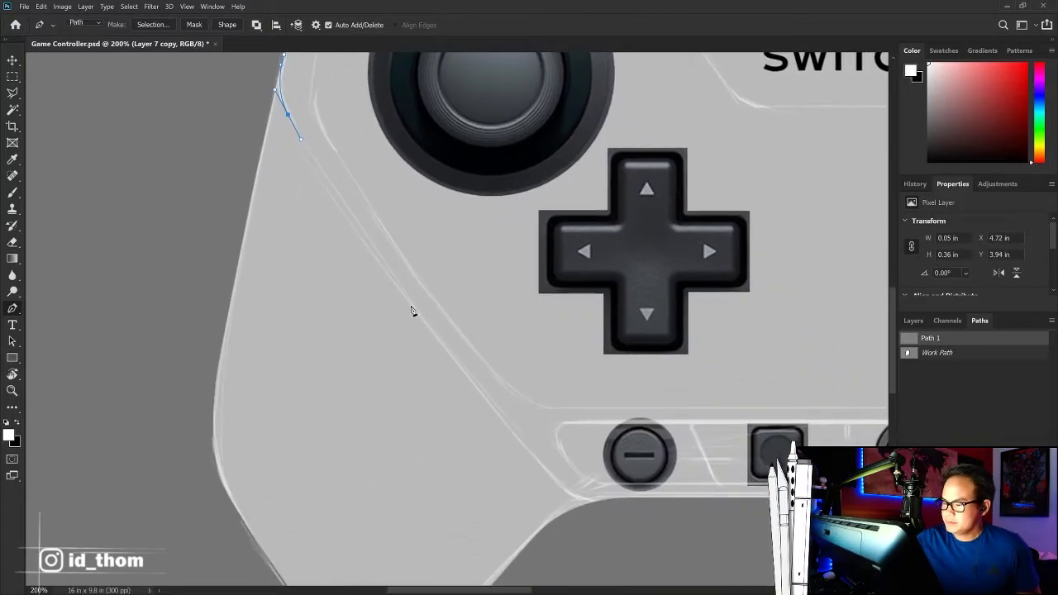
mouse_move(410, 311)
mouse_down()
mouse_move(468, 388)
mouse_move(402, 306)
mouse_up()
drag(496, 405, 504, 414)
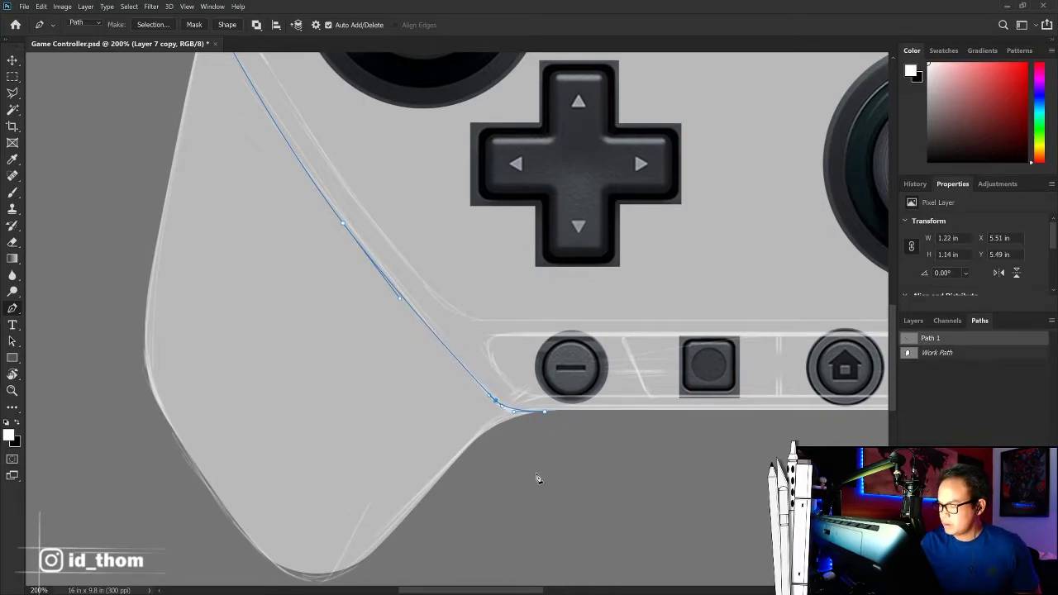
key(ctrl+minus)
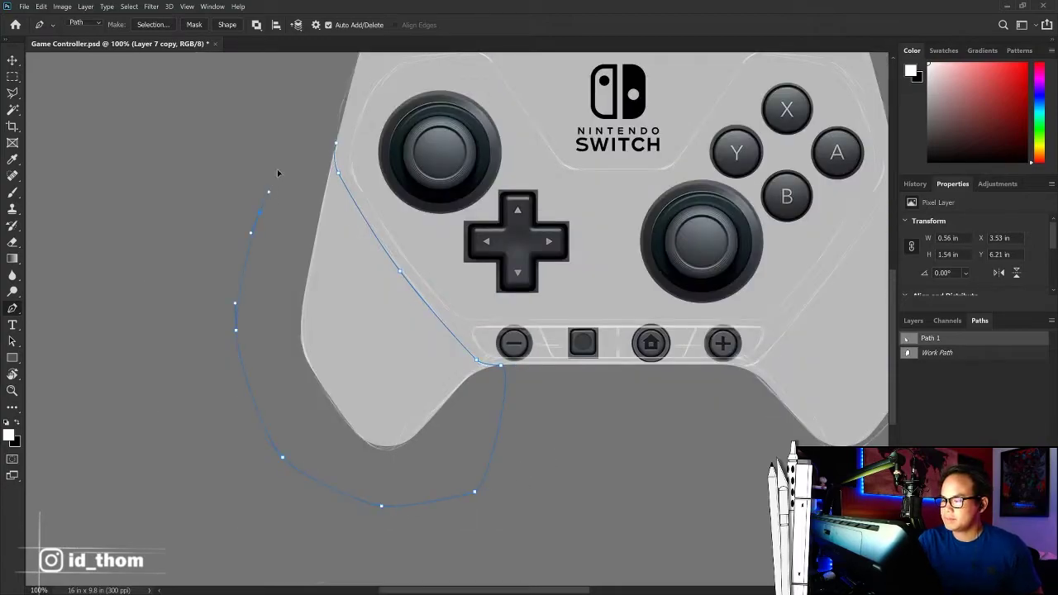
click(334, 146)
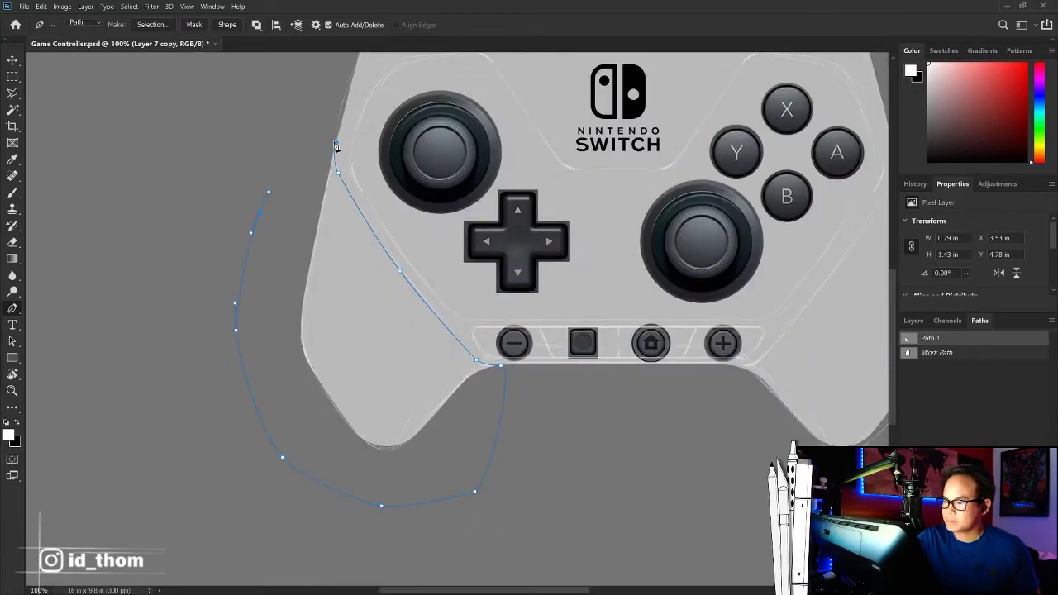
ctrl+click(911, 340)
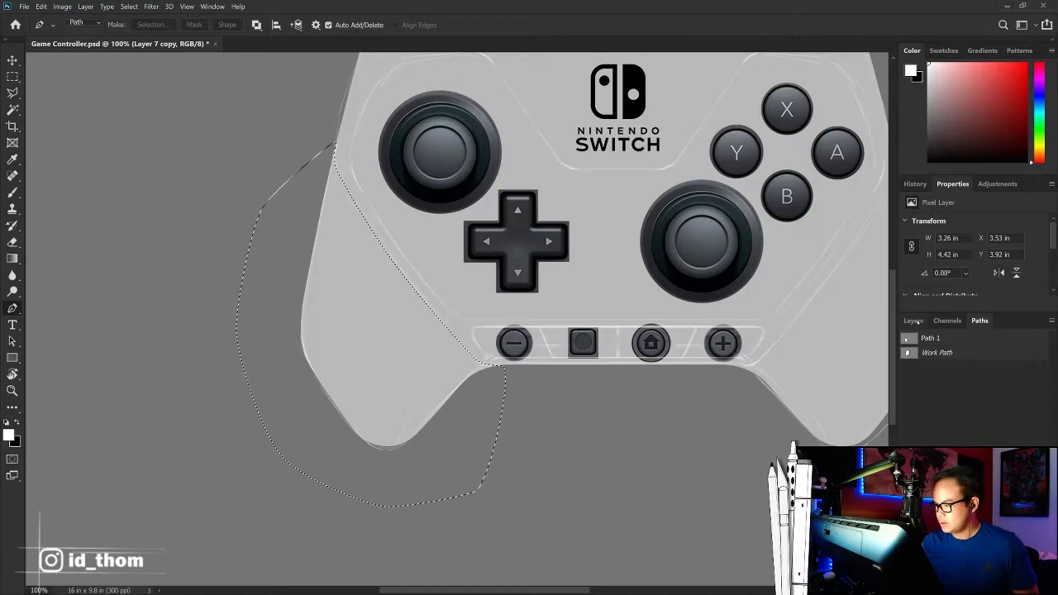
Step: Invert the selection and delete stray pixels outside the controller's left edge
click(914, 320)
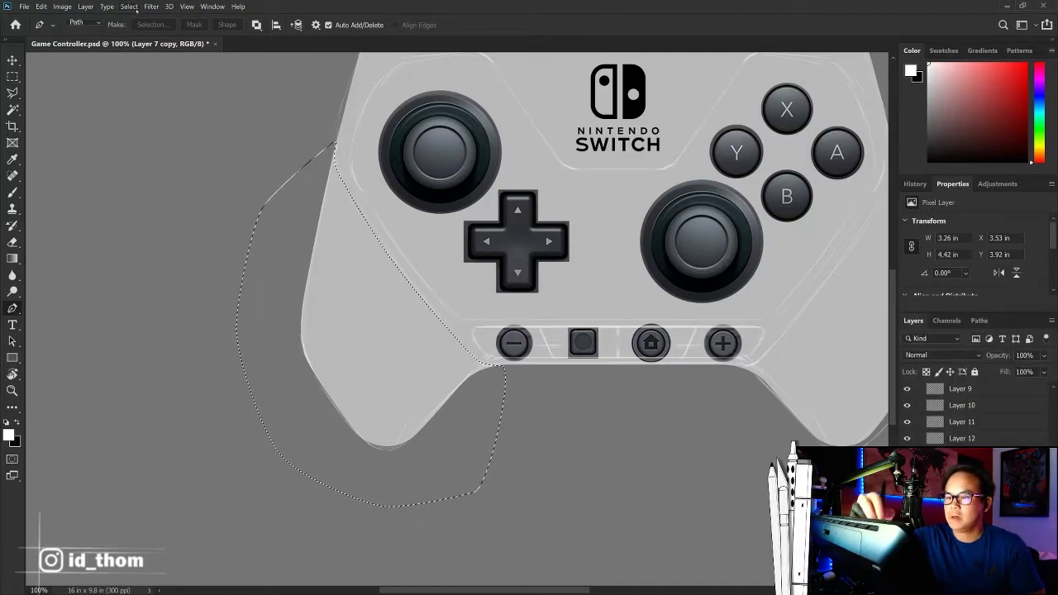
click(129, 6)
click(139, 49)
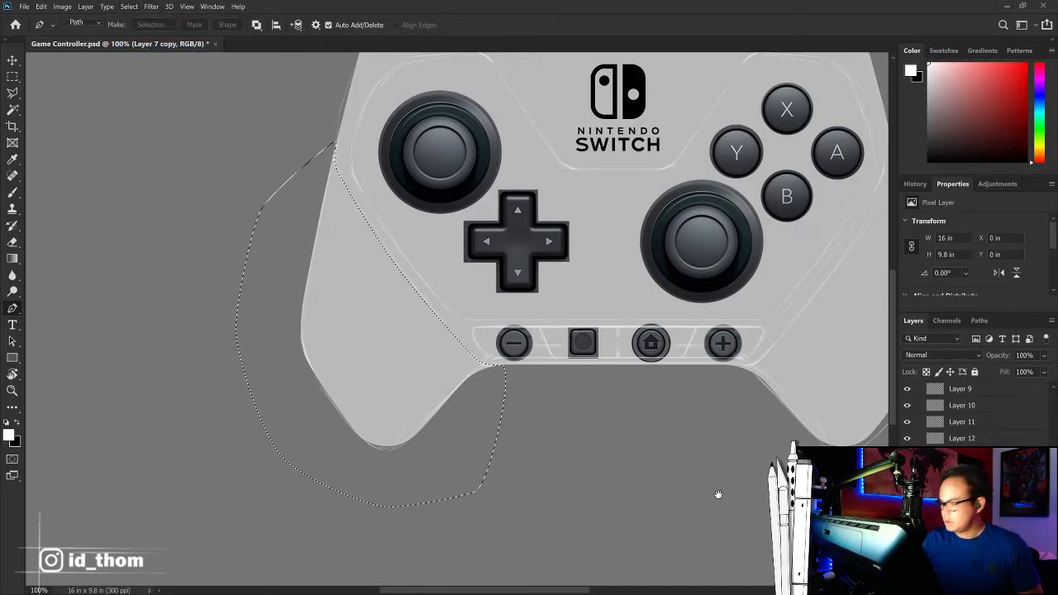
drag(716, 493, 612, 496)
key(Delete)
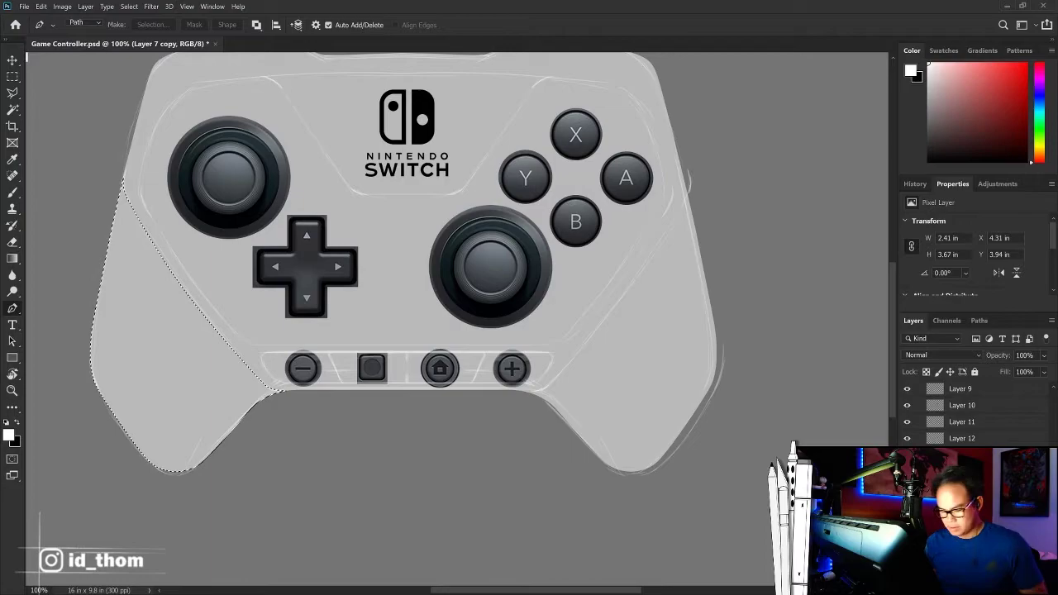
Step: Try a lighter #707070 grey fill on the grip, then undo it
key(shift+BackSpace)
click(409, 170)
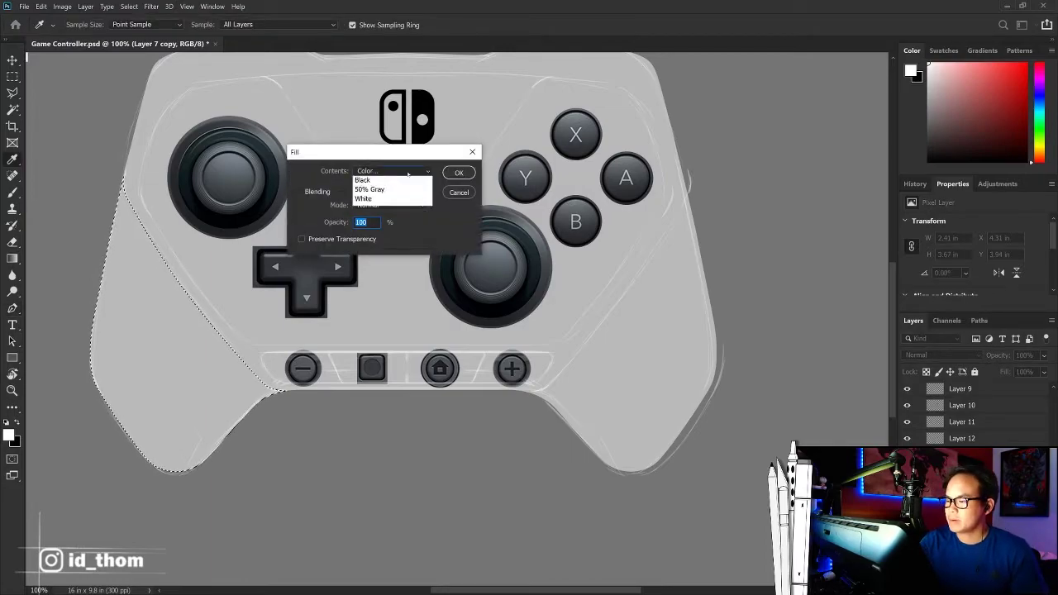
click(388, 195)
text(707070)
key(Return)
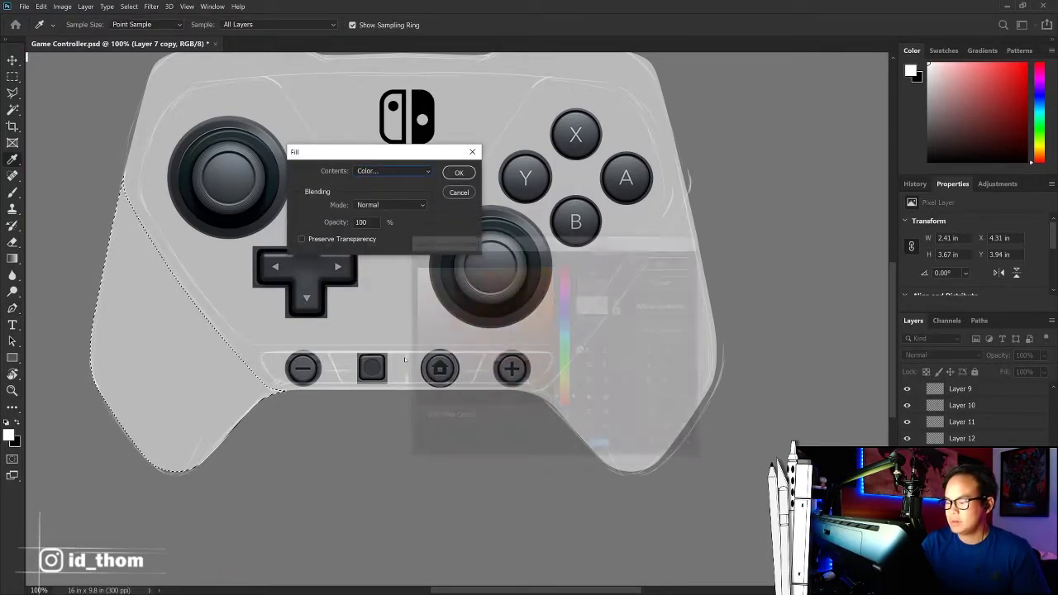
key(Return)
drag(575, 382, 706, 410)
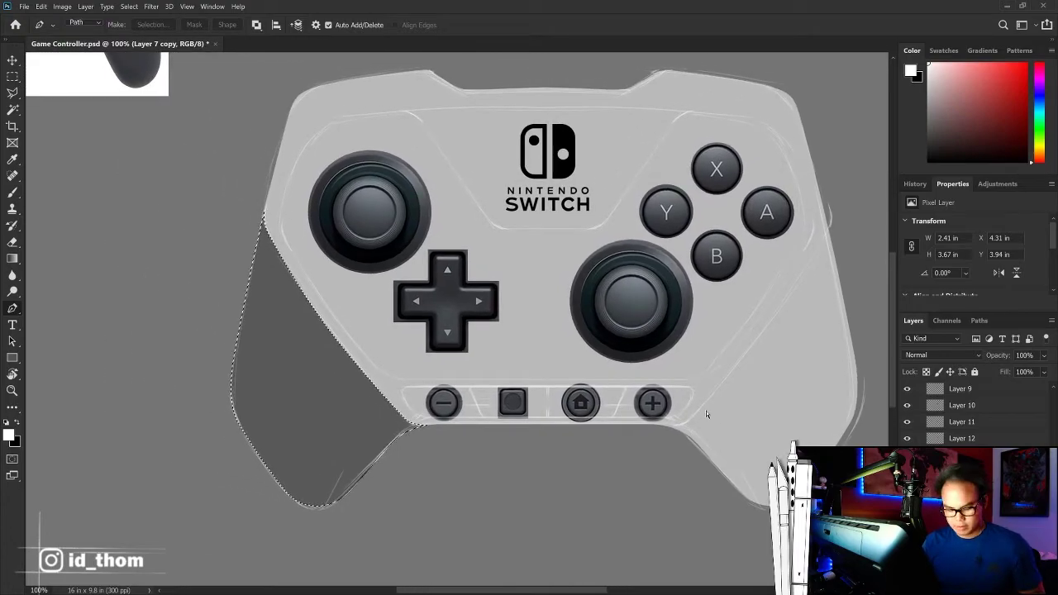
key(ctrl+z)
Step: Fill the left grip with dark grey #303030
key(shift+F5)
click(392, 171)
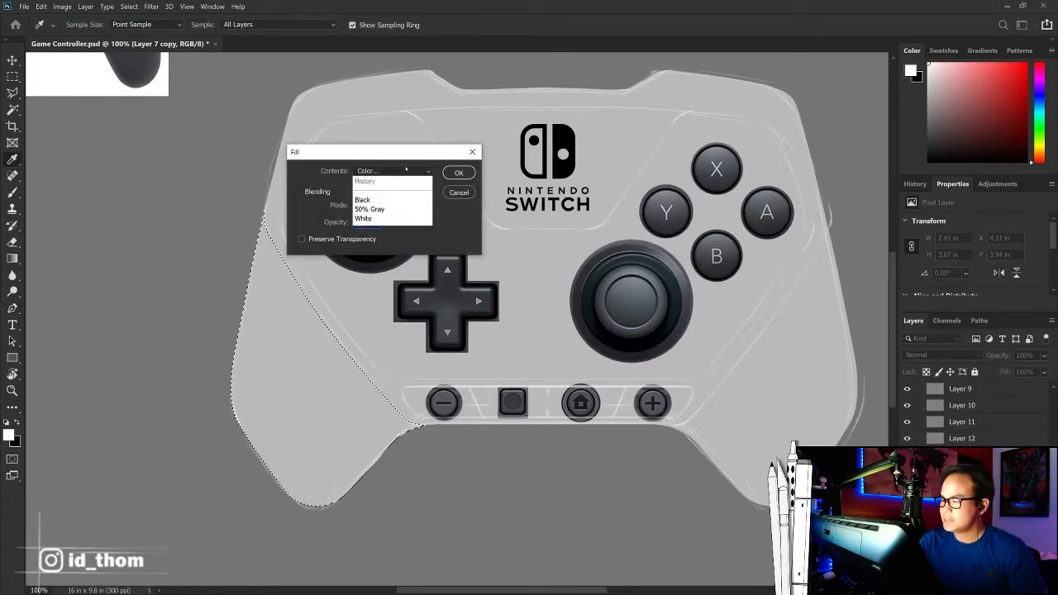
click(389, 195)
text(303030)
key(Return)
key(Return)
key(p)
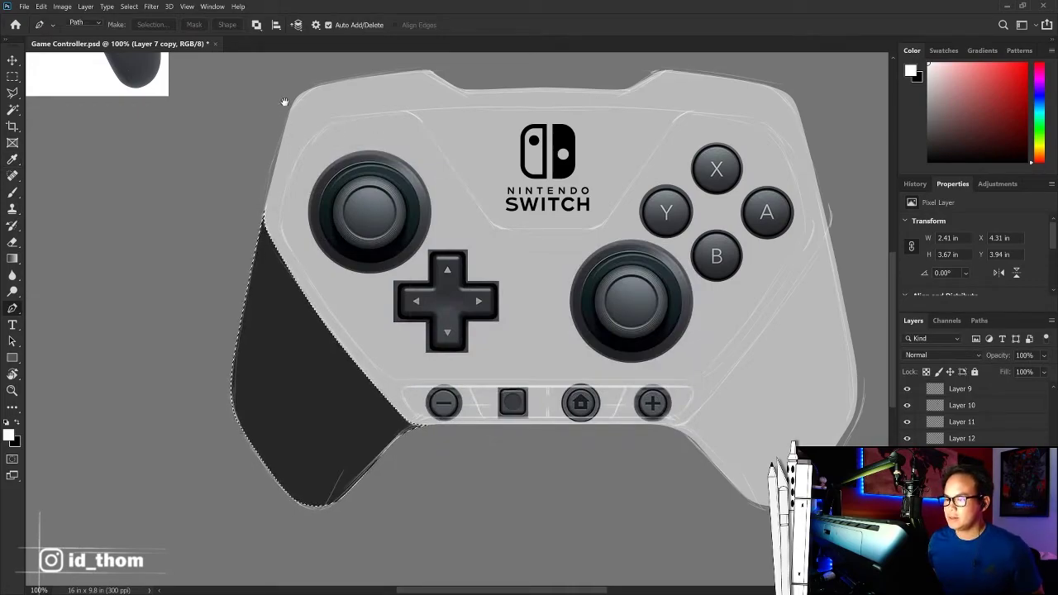
drag(285, 102, 246, 127)
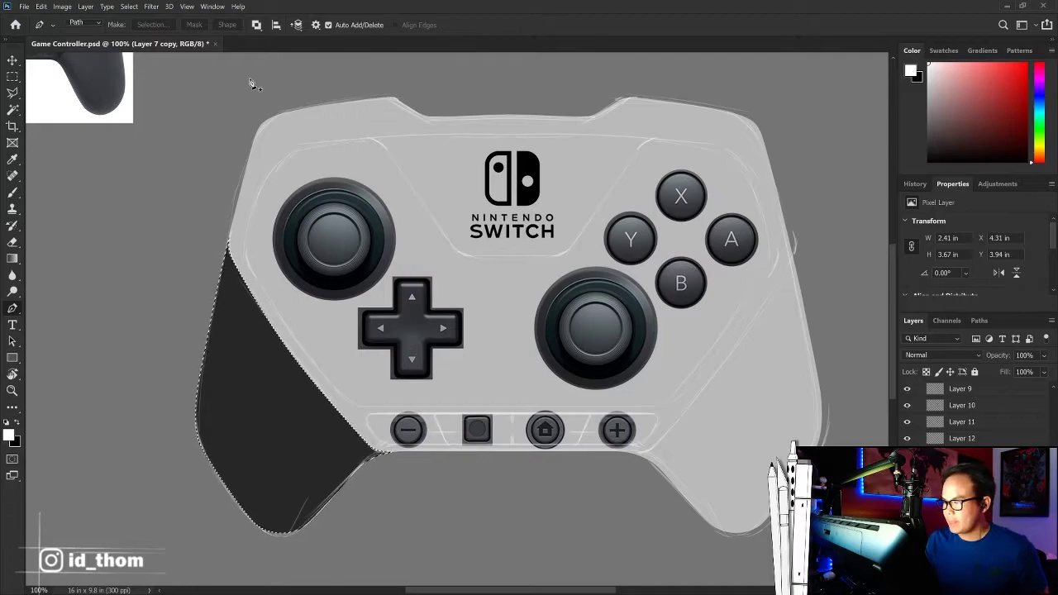
click(979, 321)
Step: Start a new path and shape curved anchors along the top-left shoulder edge
drag(703, 397, 765, 450)
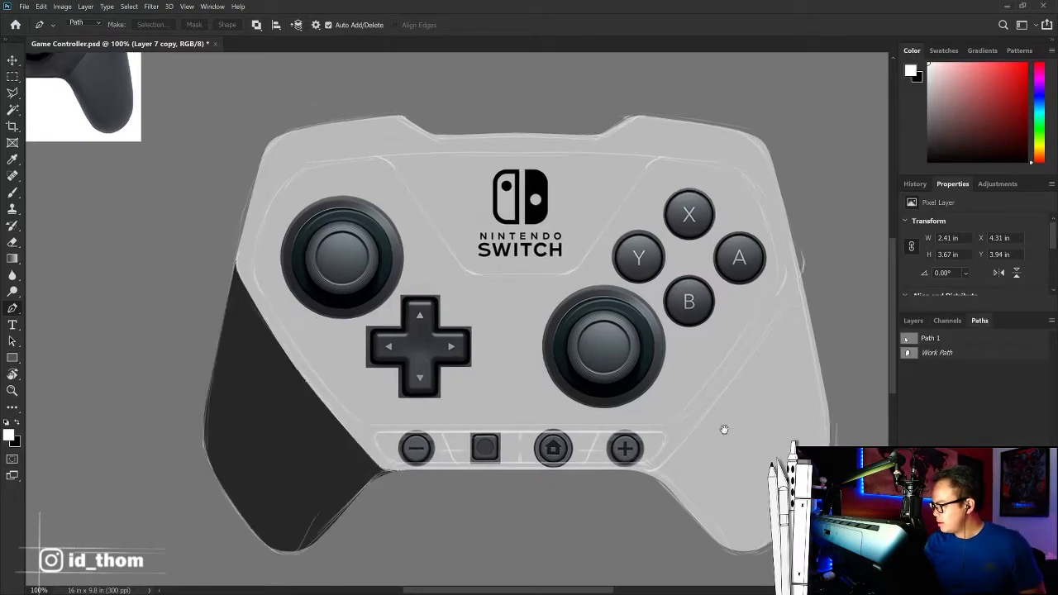
click(1021, 584)
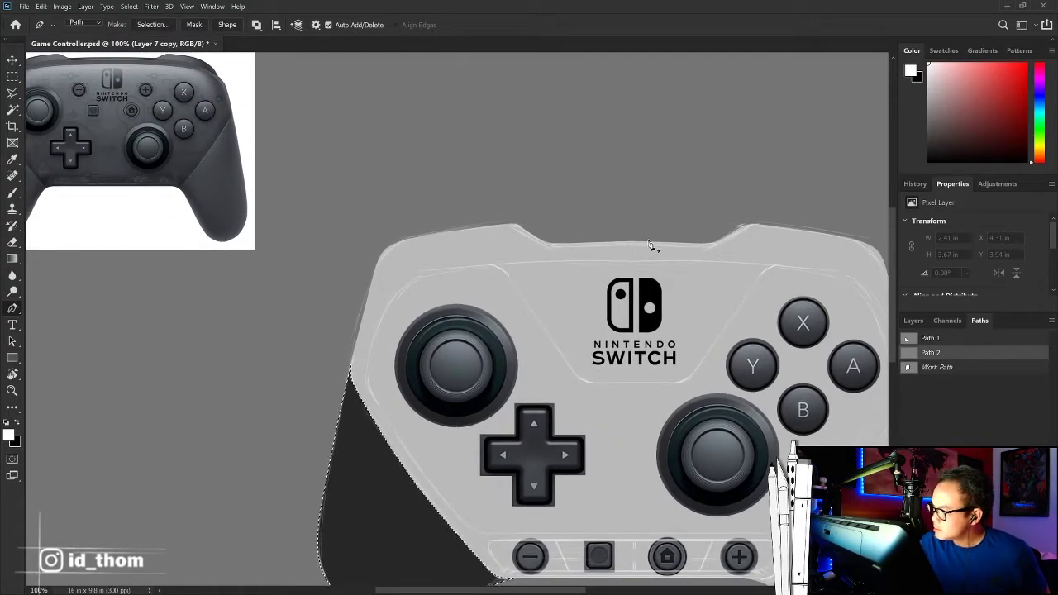
key(ctrl+plus)
key(ctrl+plus)
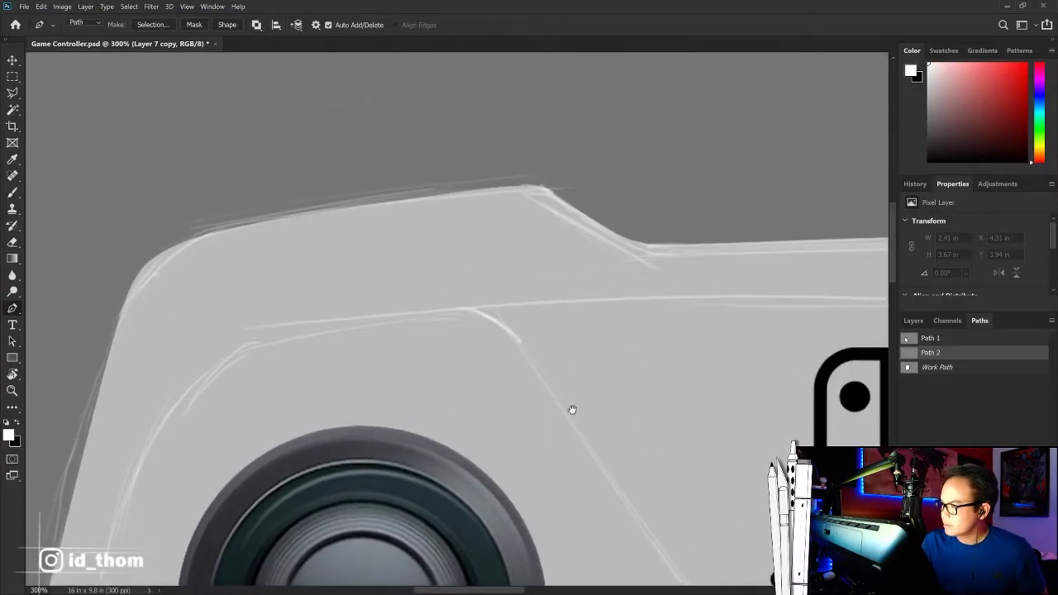
drag(706, 243, 613, 398)
drag(653, 247, 633, 251)
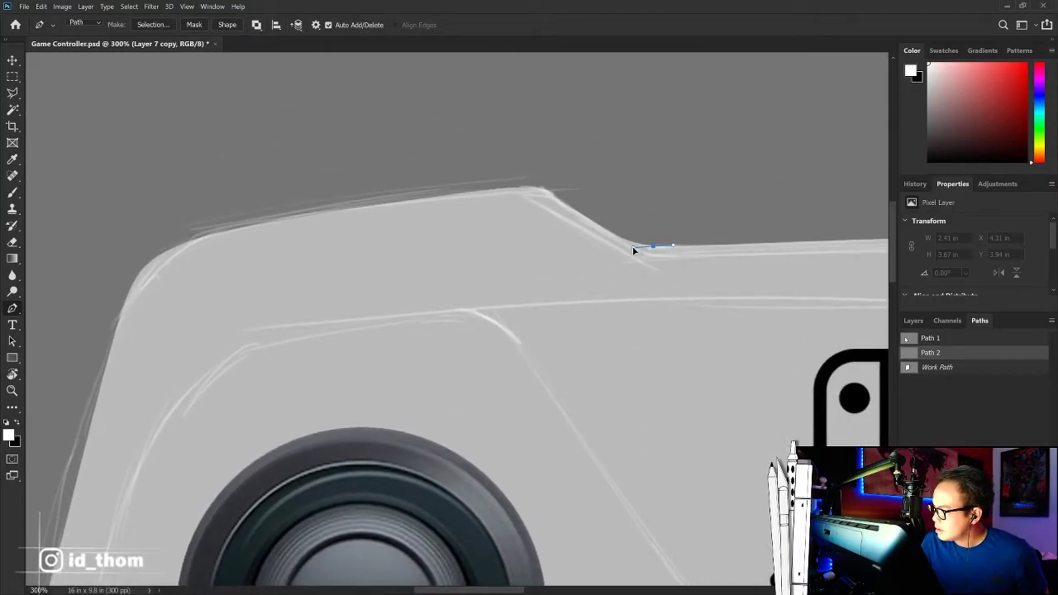
mouse_move(113, 319)
mouse_down()
mouse_move(21, 363)
mouse_move(88, 345)
mouse_up()
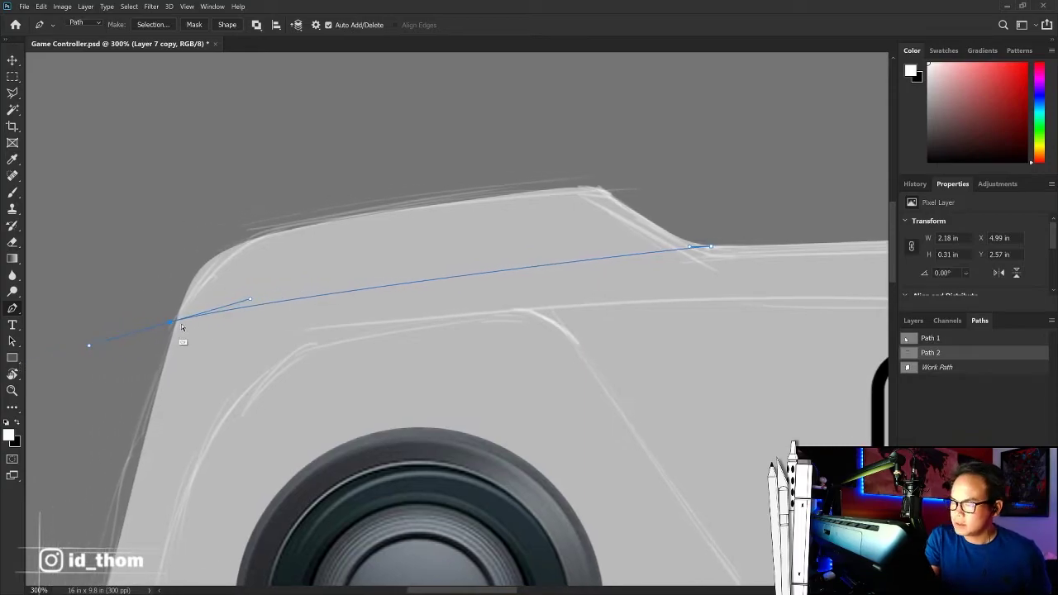
key(Escape)
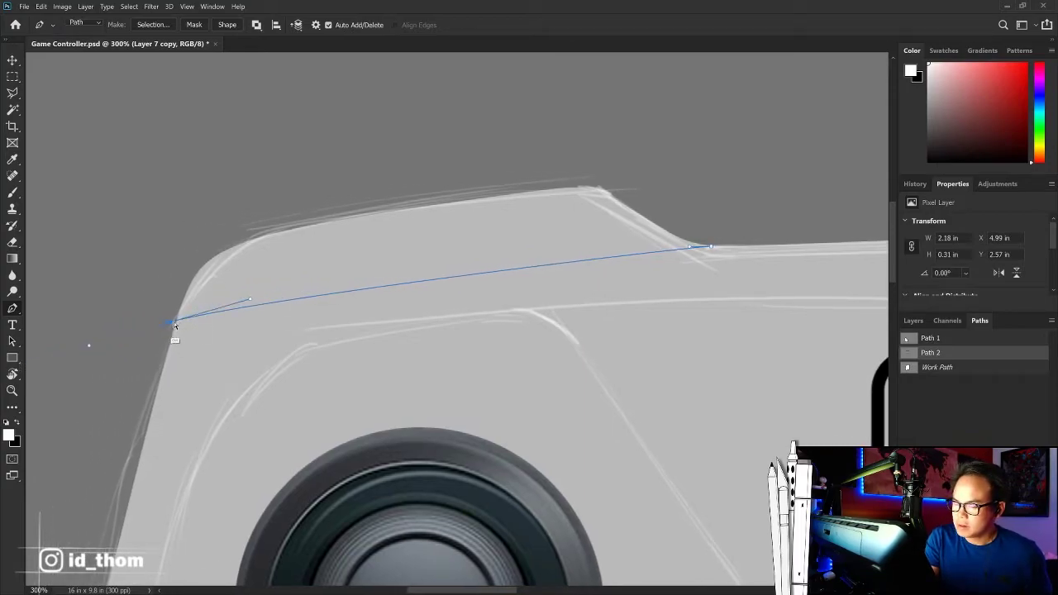
drag(173, 322, 216, 305)
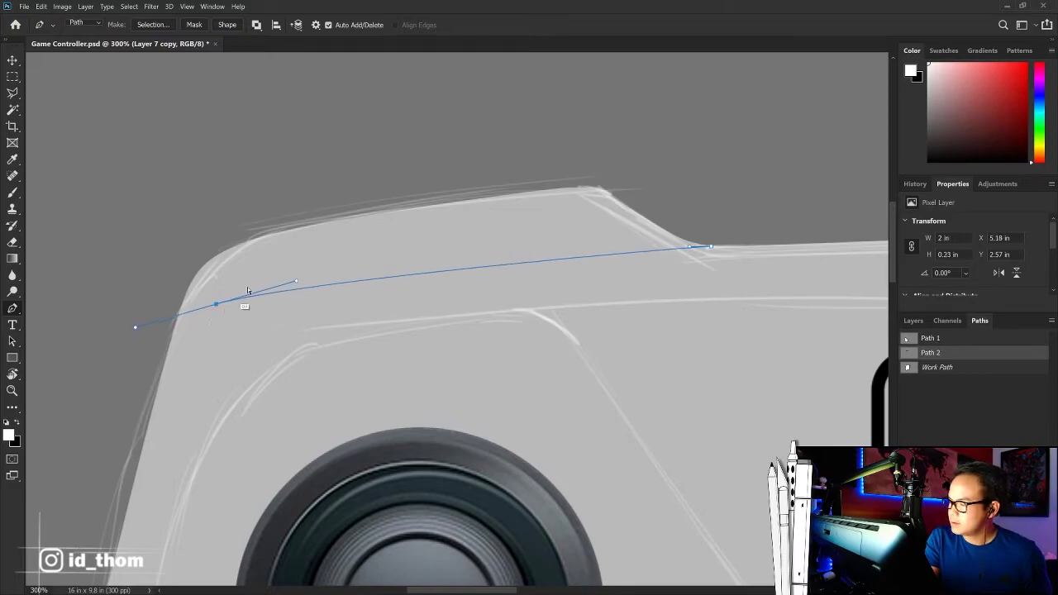
drag(135, 327, 231, 301)
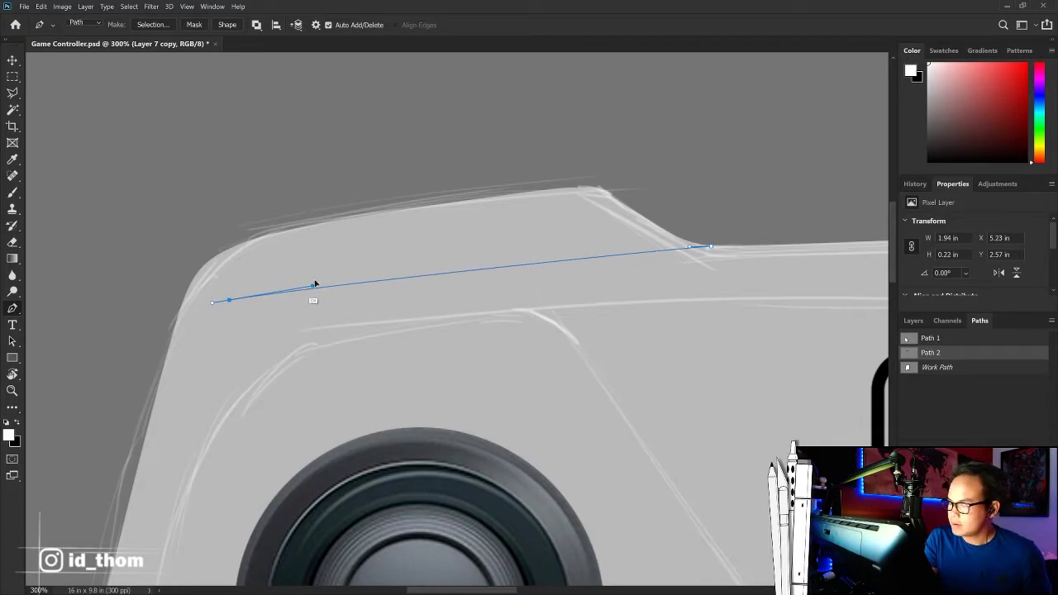
drag(314, 284, 345, 273)
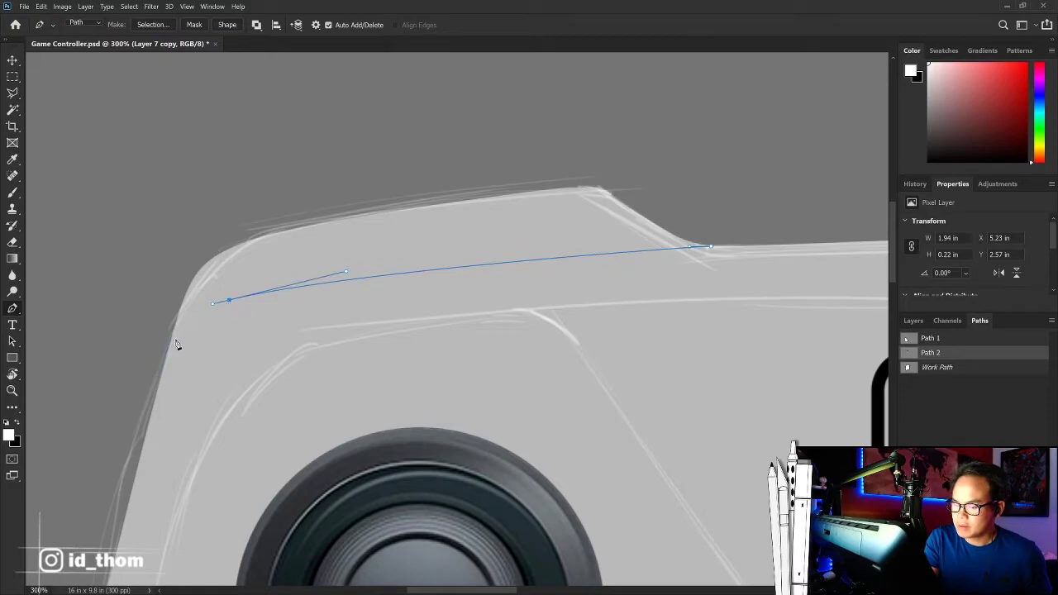
drag(171, 342, 165, 362)
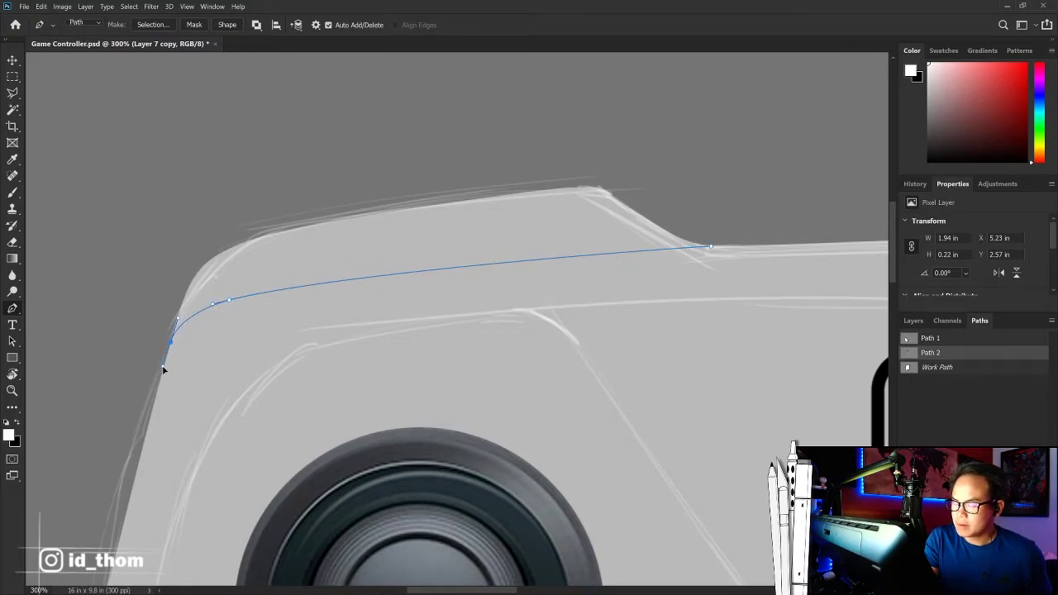
Step: Extend the path over the bumper, close and reshape it, then load it as a selection
click(129, 275)
click(147, 209)
drag(243, 147, 264, 141)
drag(347, 120, 427, 109)
click(711, 247)
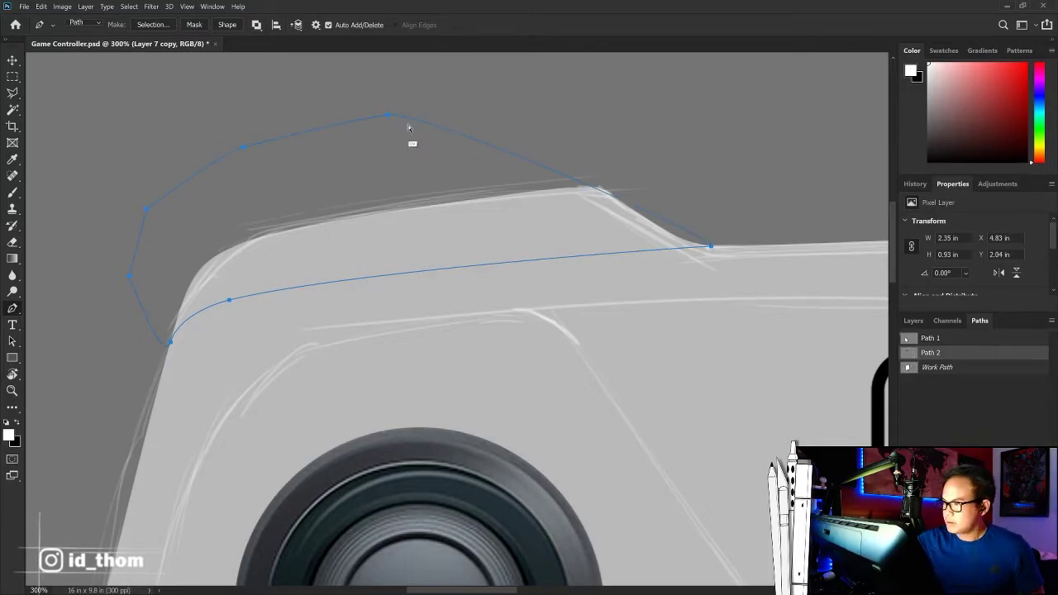
drag(388, 115, 506, 105)
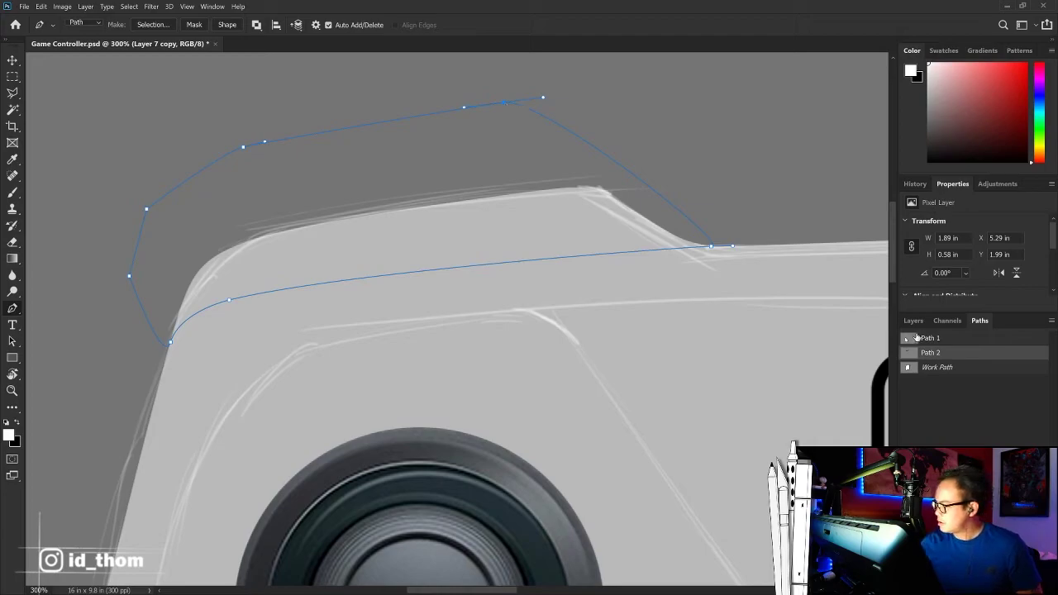
click(914, 321)
click(979, 321)
ctrl+click(912, 366)
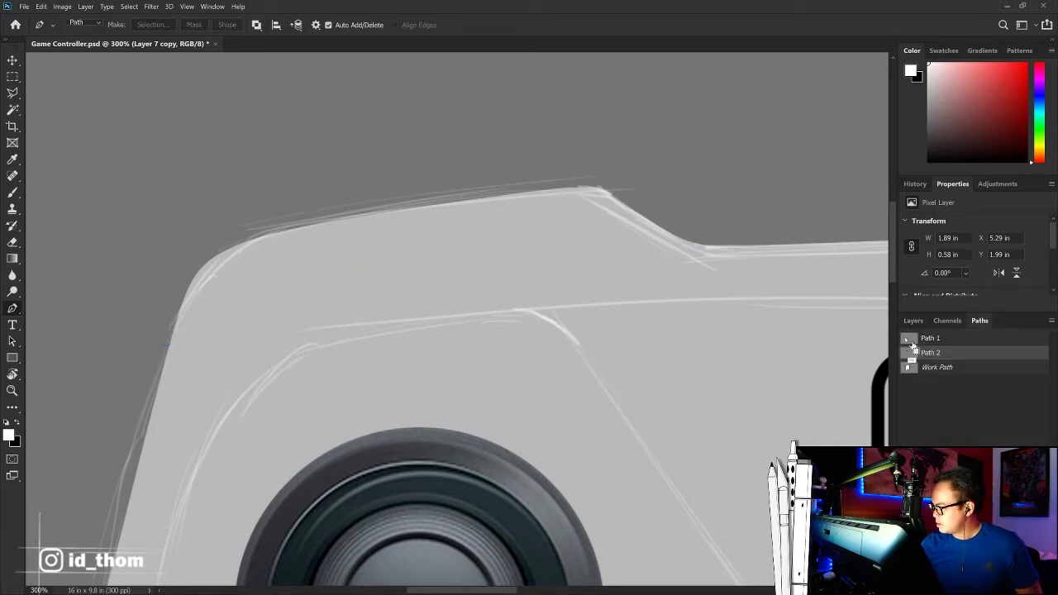
click(913, 321)
Step: Duplicate the layer, invert the selection and fill the bumper band with dark grey #272727
key(ctrl+j)
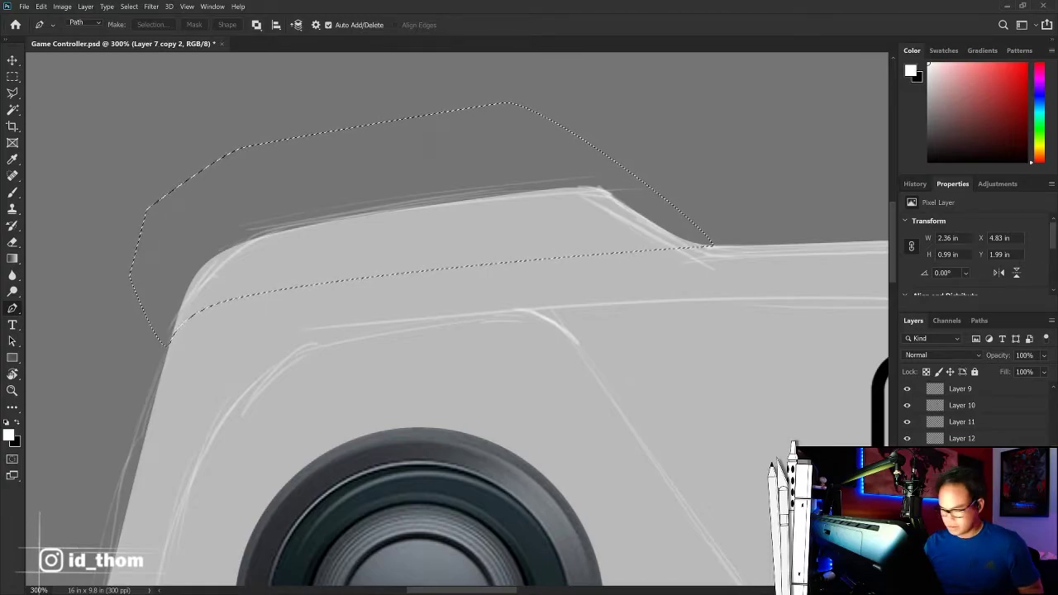
click(129, 6)
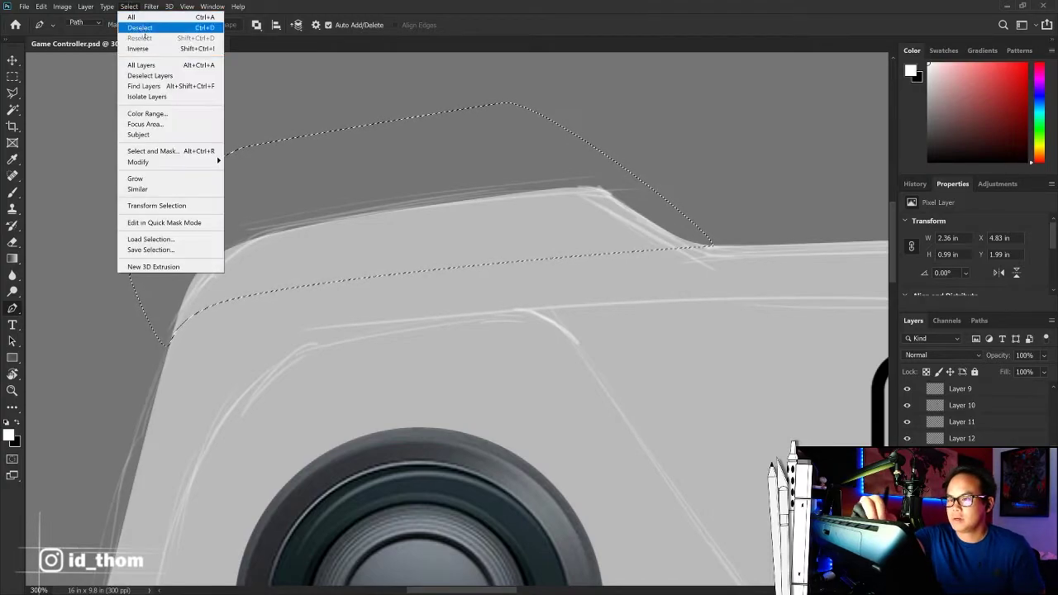
click(153, 47)
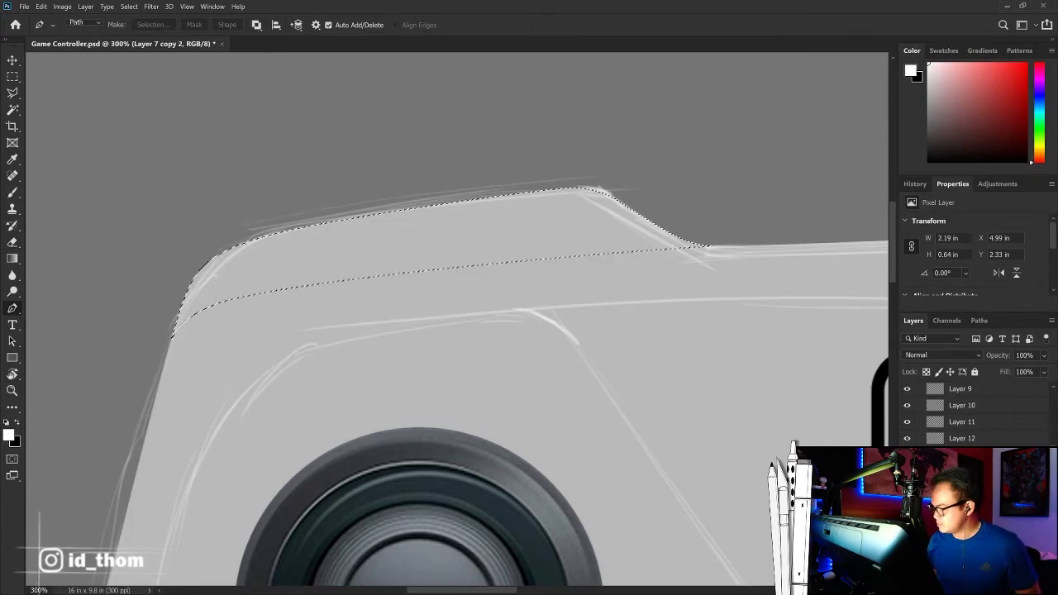
key(shift+F5)
click(393, 171)
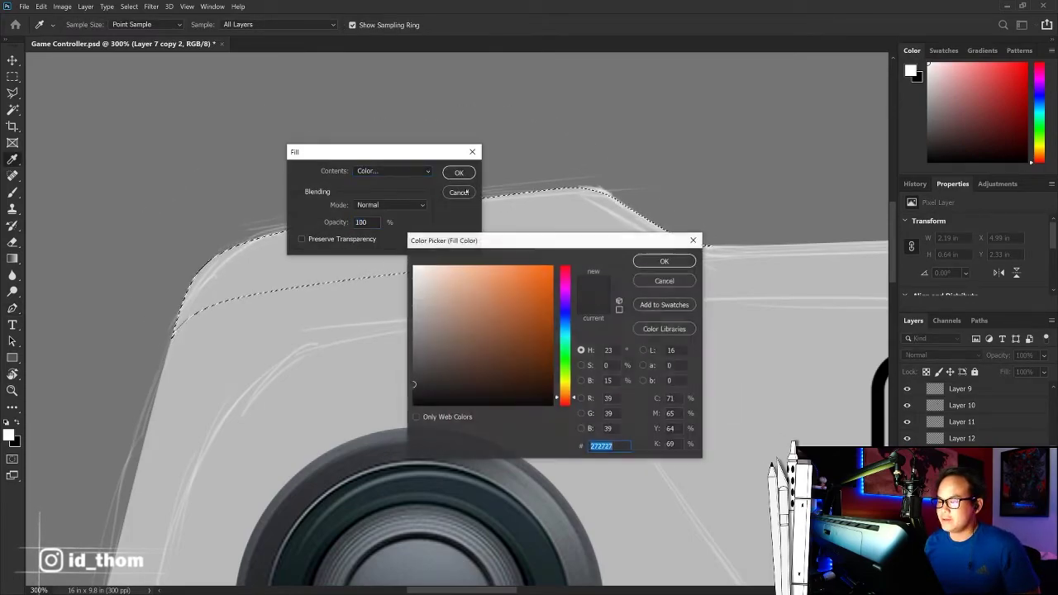
key(Return)
Step: Deselect, then zoom in and recentre the controller in view
key(ctrl+d)
key(m)
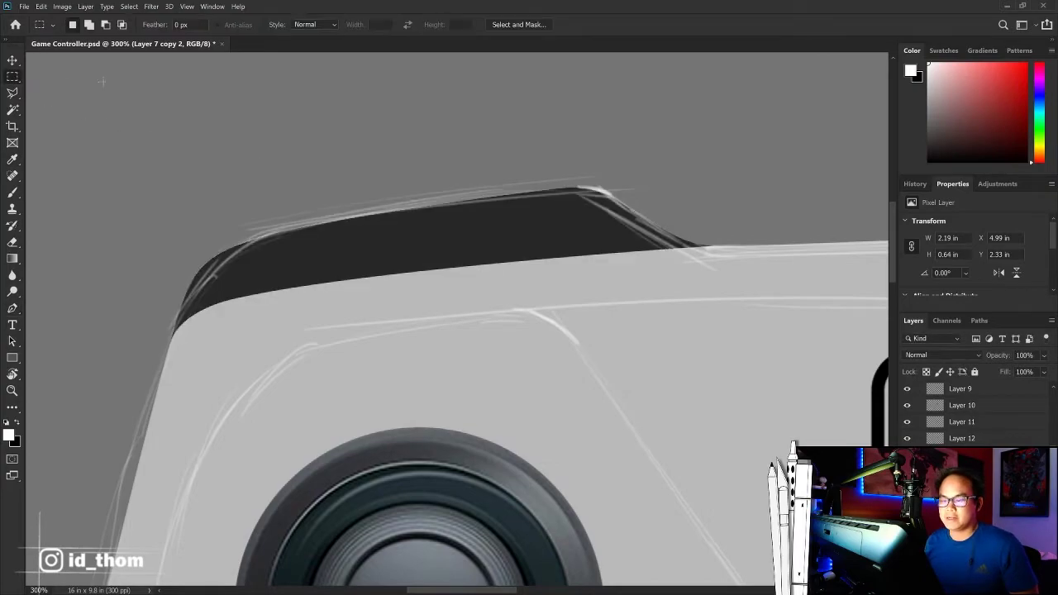
key(ctrl+0)
key(ctrl+plus)
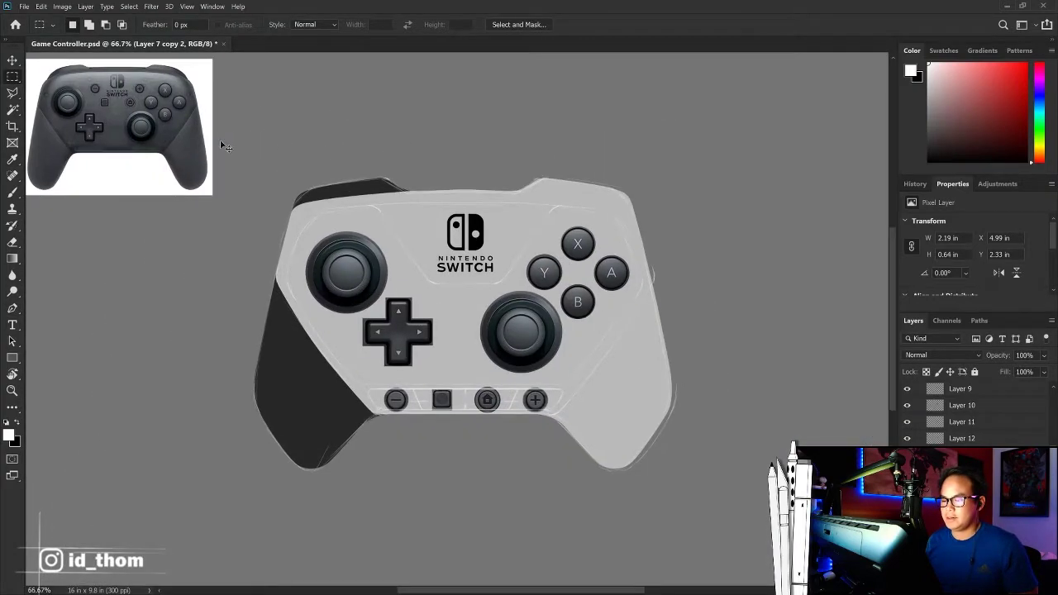
key(ctrl+plus)
drag(255, 122, 337, 175)
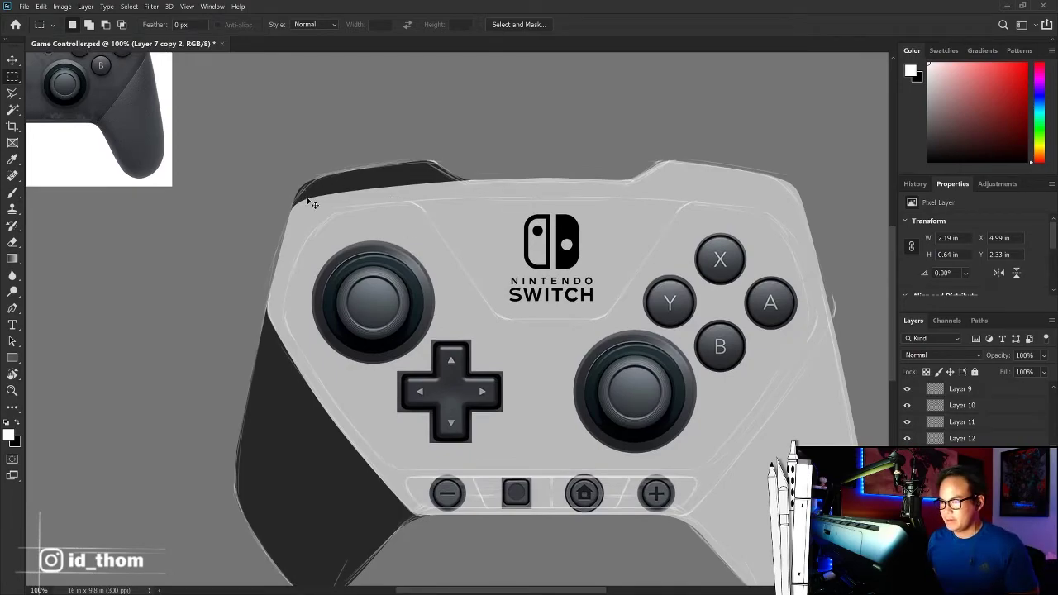
key(ctrl+minus)
key(ctrl+plus)
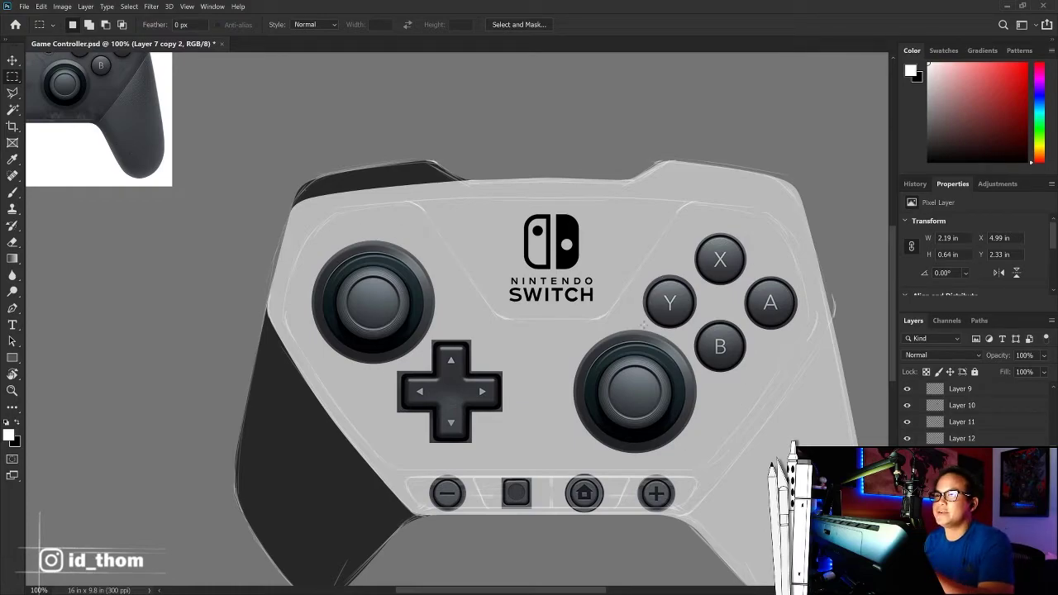
drag(609, 309, 565, 285)
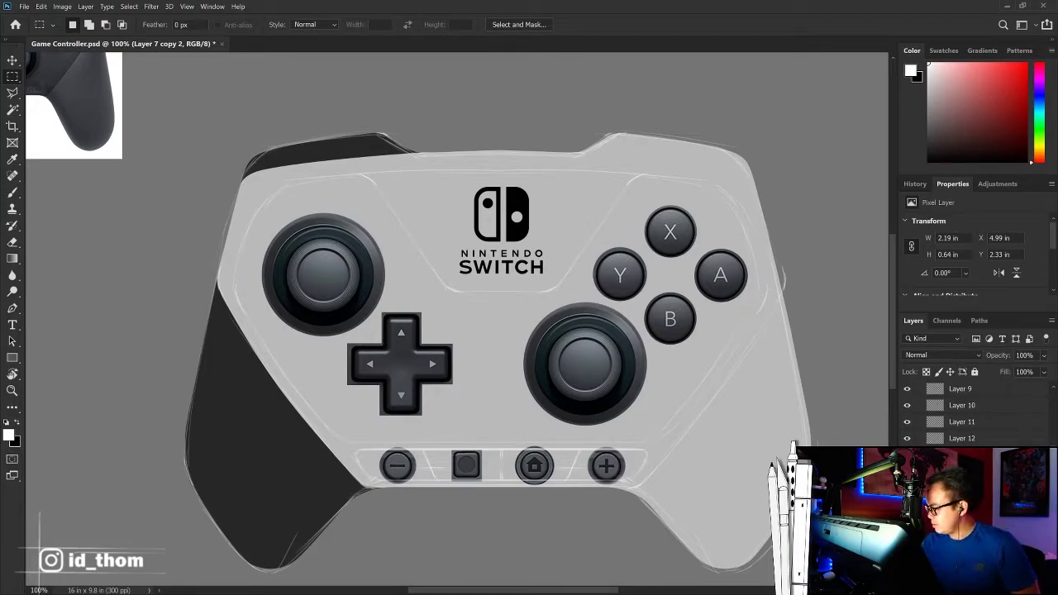
key(ctrl+shift+alt+n)
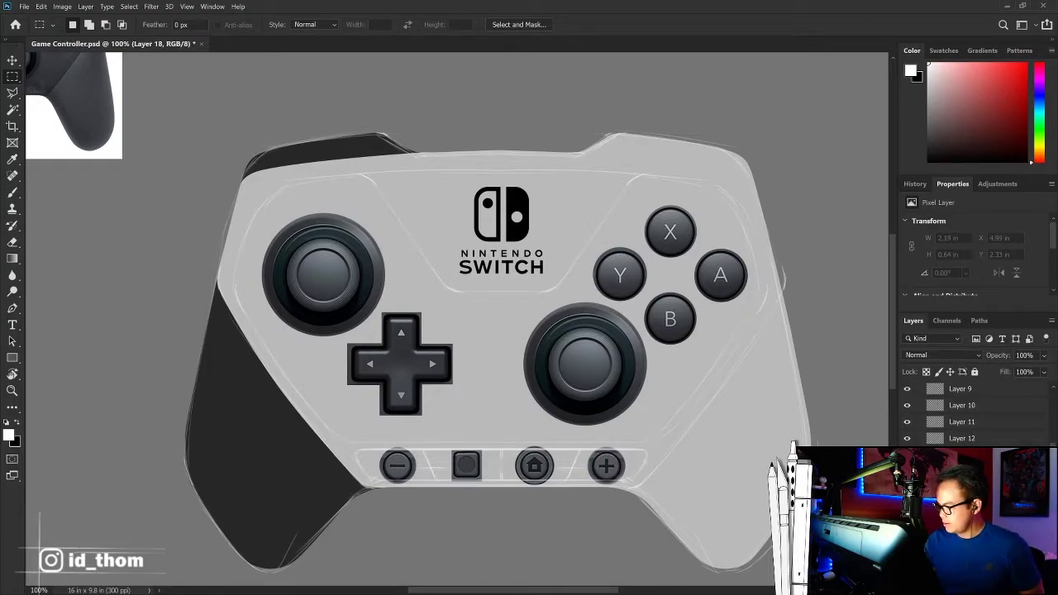
key(ctrl+z)
click(979, 321)
key(ctrl+plus)
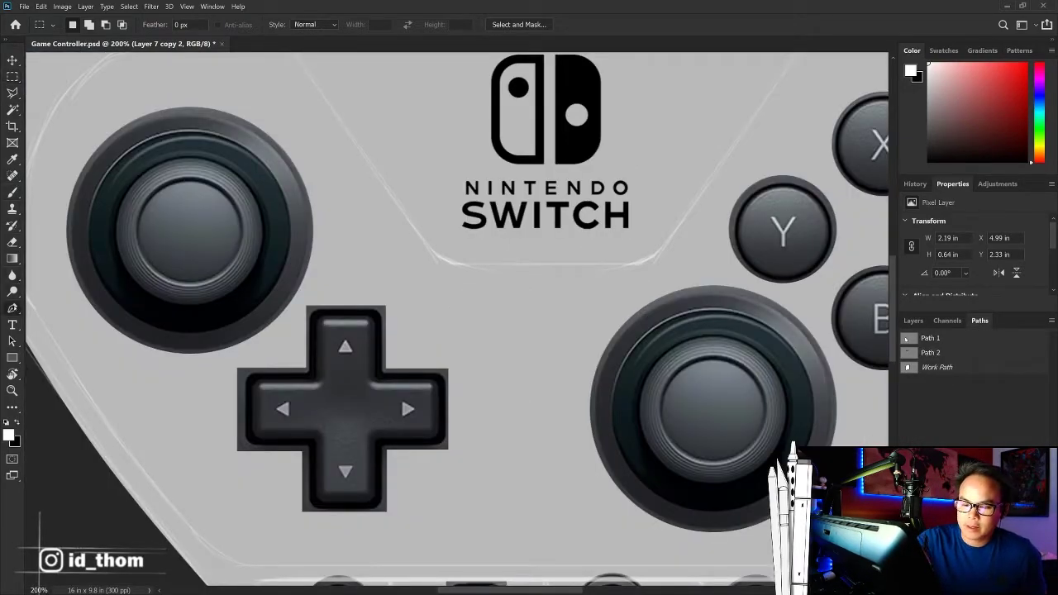
Step: Draw a new path down the left grip edge and along the lower edge toward the logo panel
key(p)
mouse_move(45, 100)
mouse_down()
mouse_move(359, 176)
mouse_move(356, 187)
mouse_up()
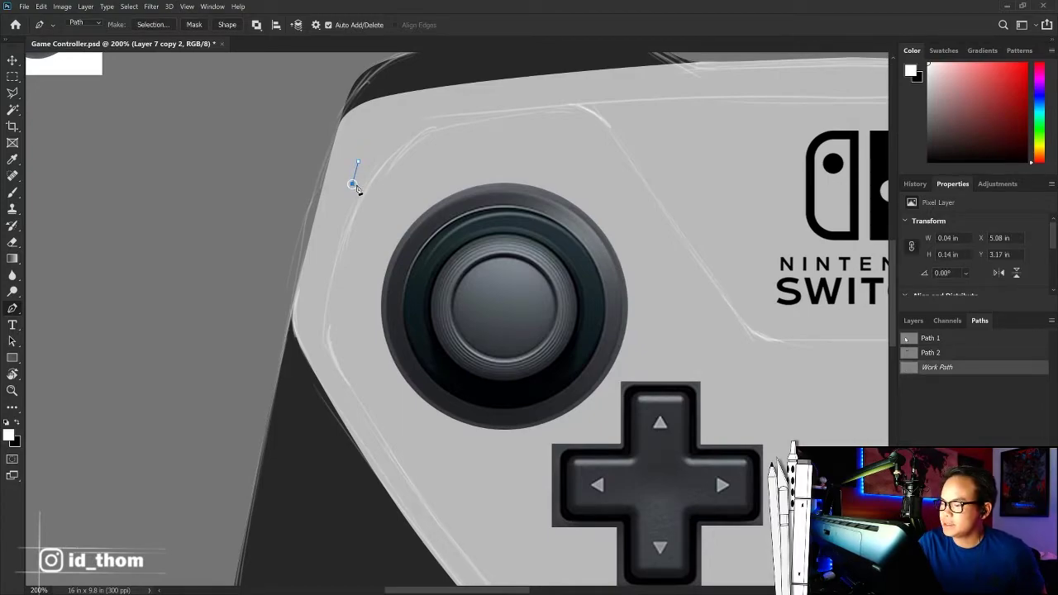
key(Return)
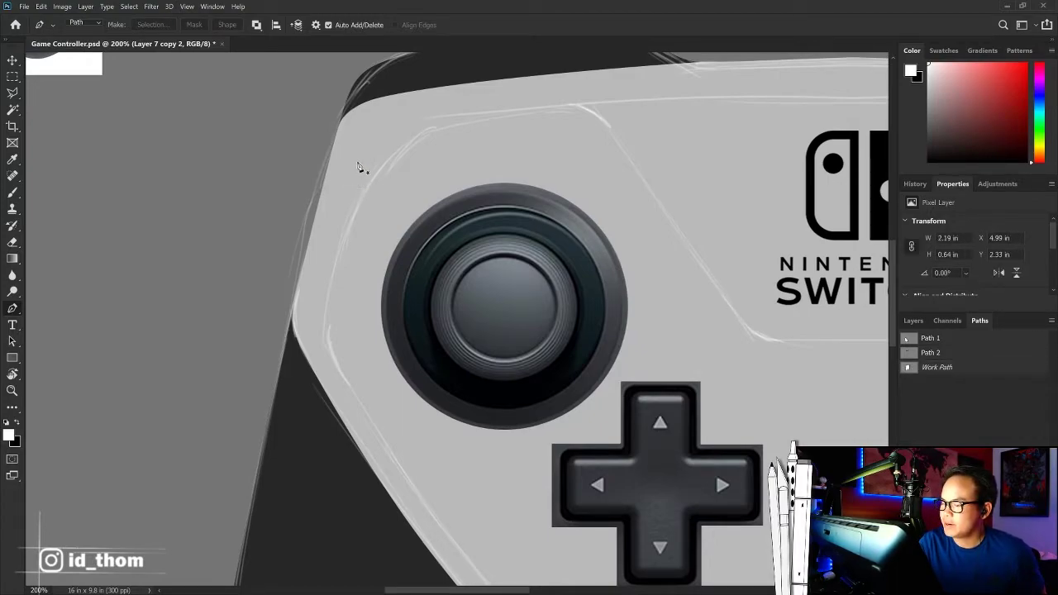
drag(351, 189, 351, 189)
click(323, 287)
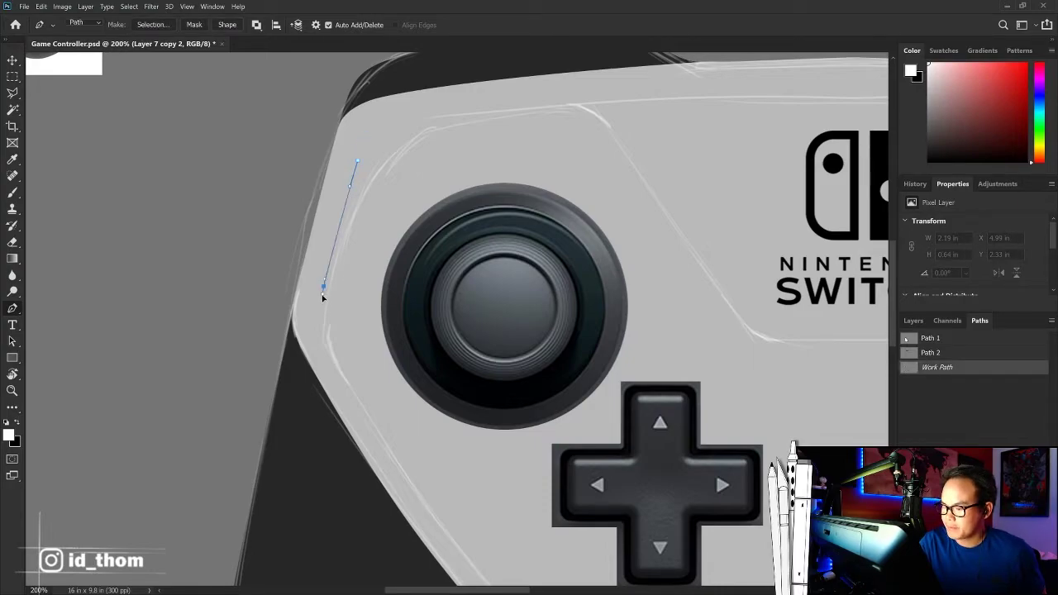
drag(330, 353, 334, 359)
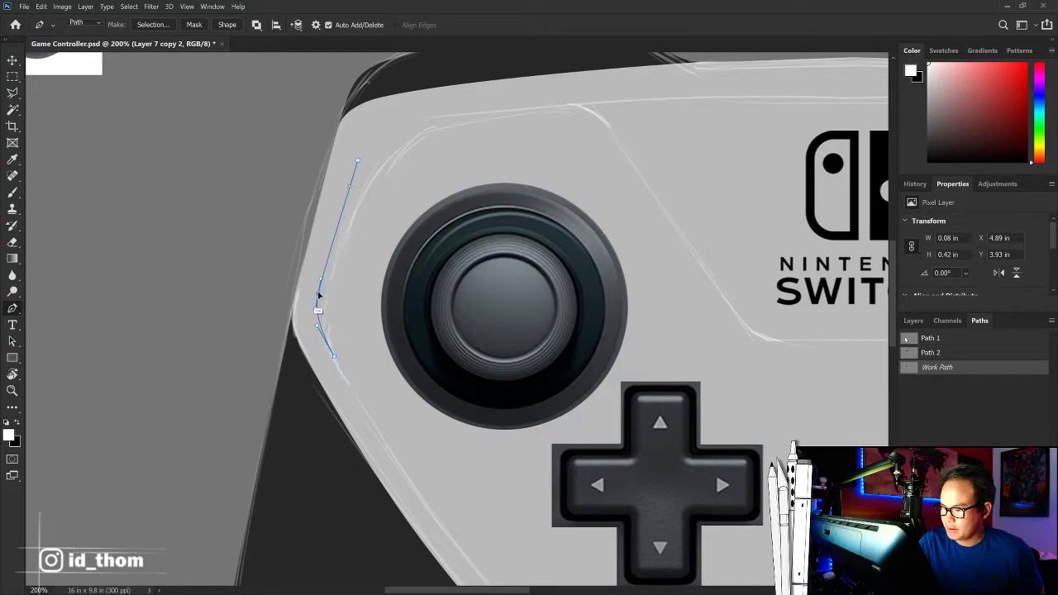
drag(418, 361, 366, 136)
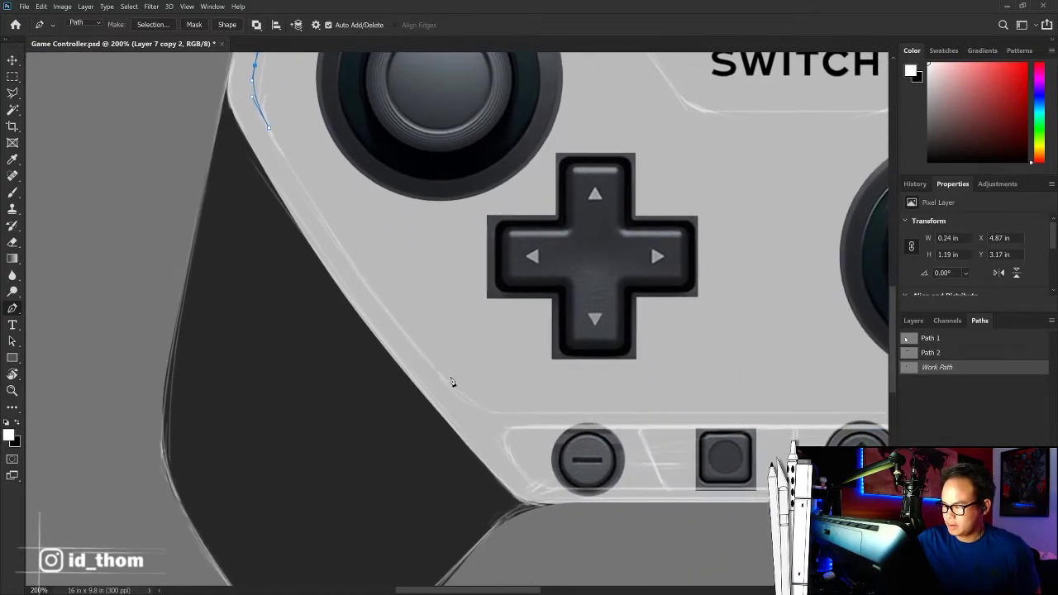
mouse_move(445, 381)
mouse_down()
mouse_move(463, 405)
mouse_move(547, 417)
mouse_up()
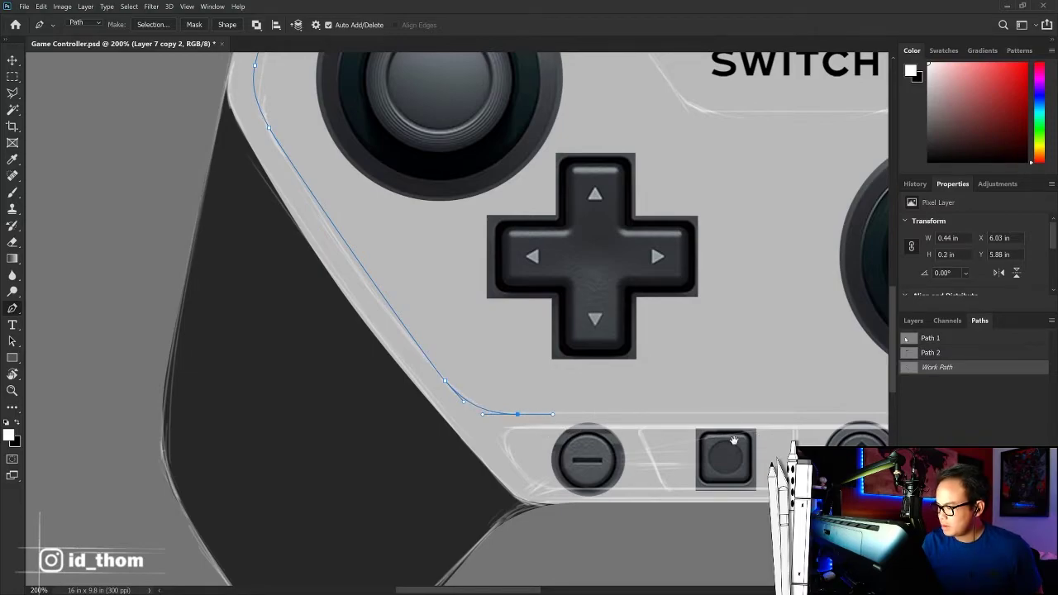
drag(733, 441, 685, 418)
drag(713, 279, 630, 514)
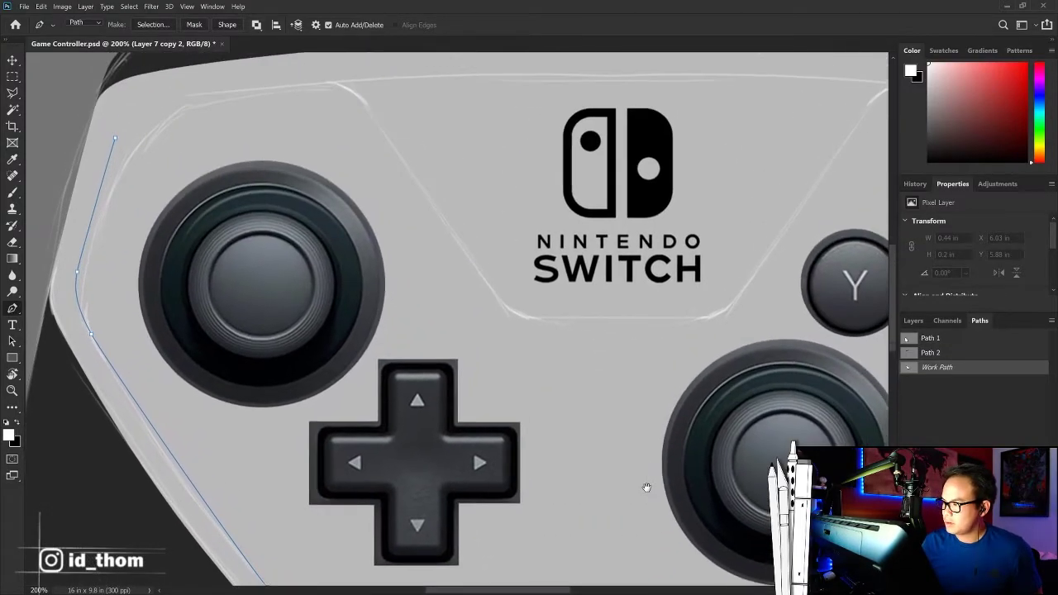
click(632, 348)
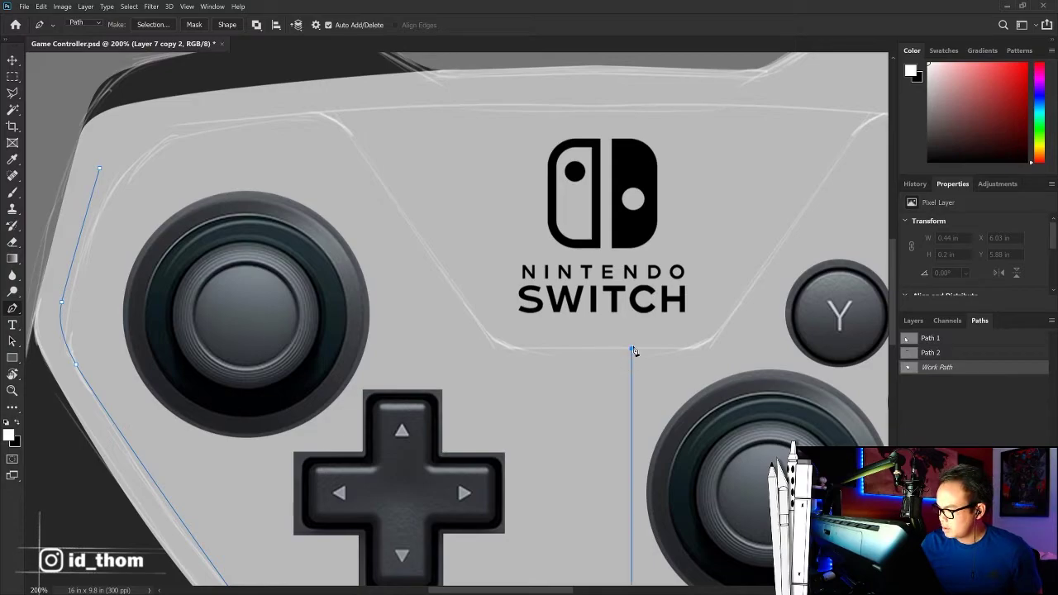
drag(525, 348, 508, 352)
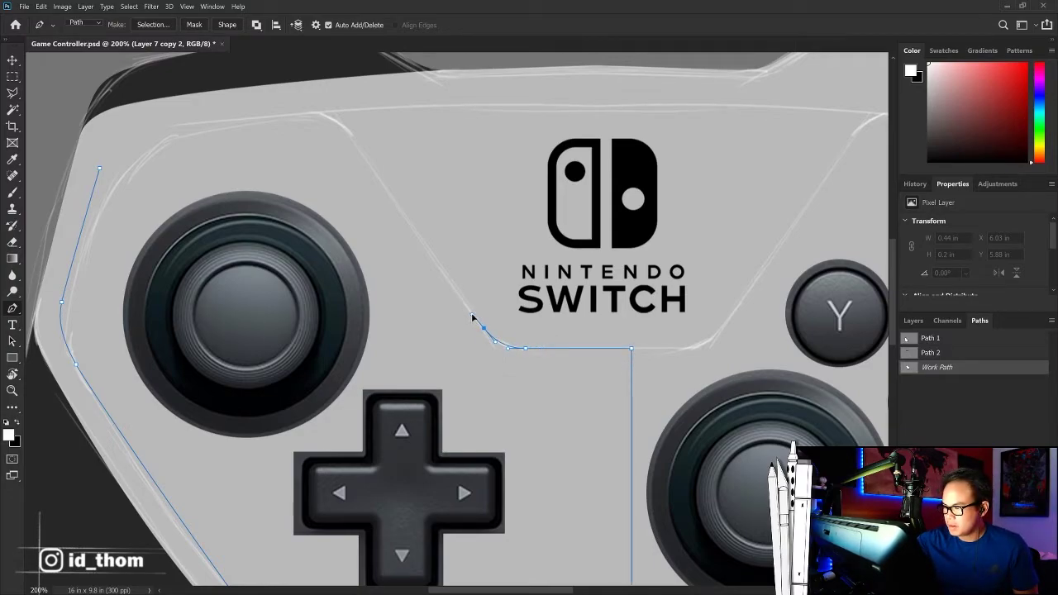
Step: Add an anchor up the panel's left edge and reshape the outline's curves and top-left corner
scroll(475, 306, up, 3)
scroll(480, 297, left, 2)
drag(412, 245, 402, 234)
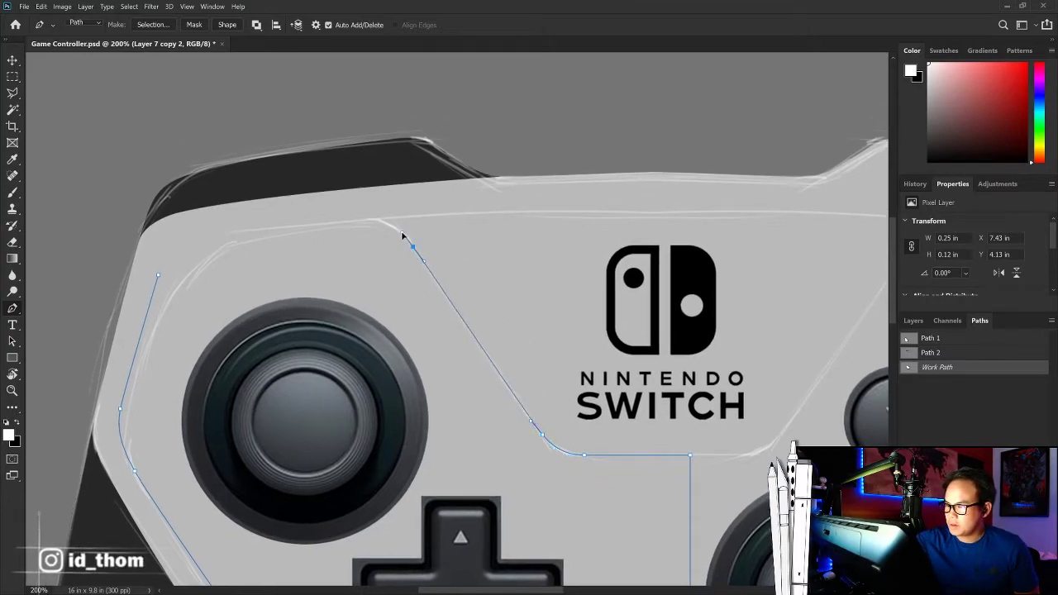
scroll(626, 297, up, 2)
scroll(626, 298, left, 3)
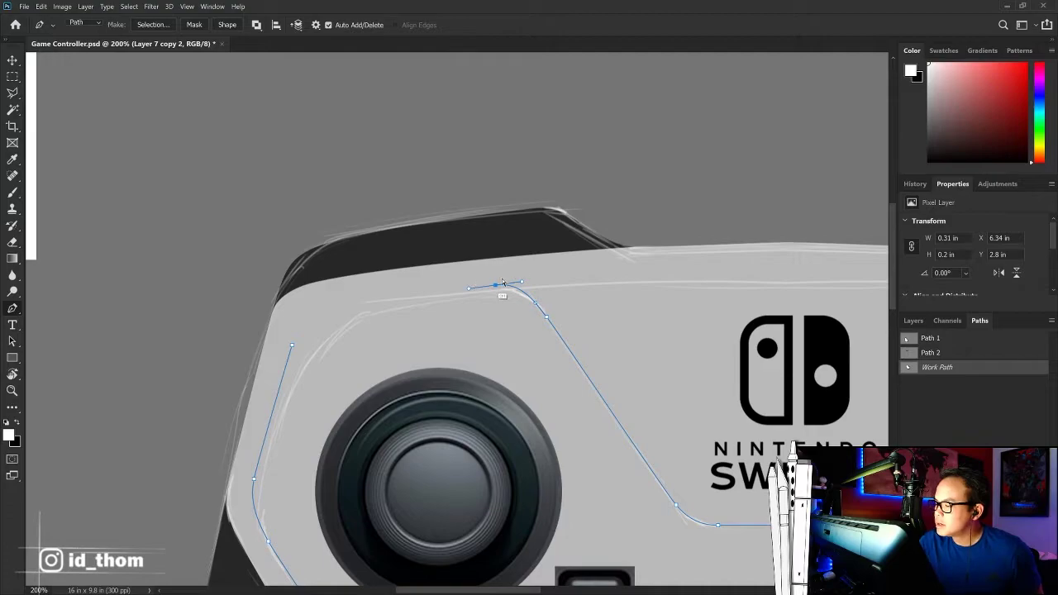
drag(494, 283, 499, 278)
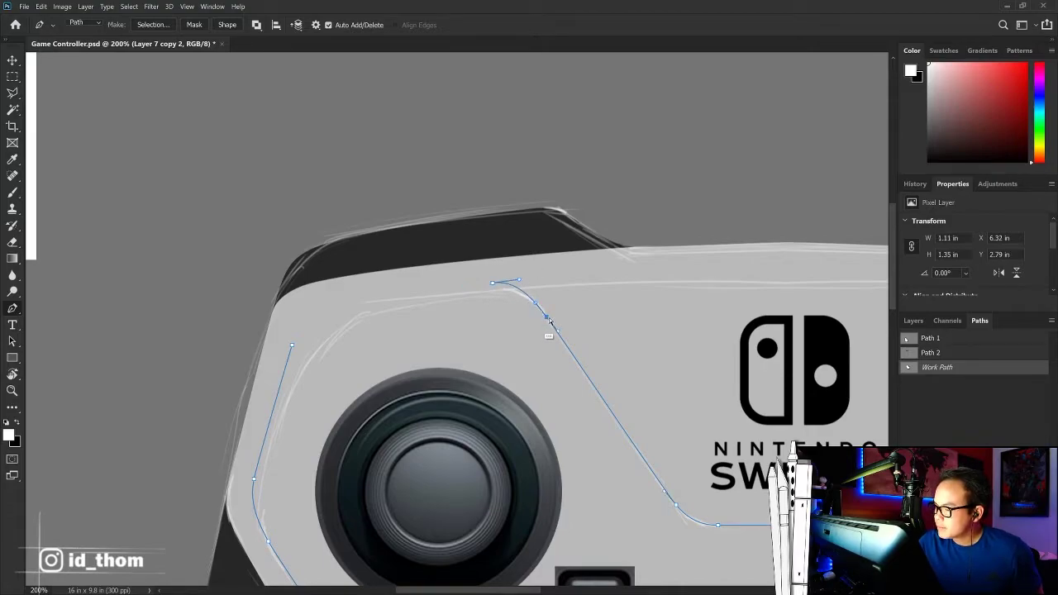
drag(548, 318, 540, 306)
scroll(538, 298, left, 3)
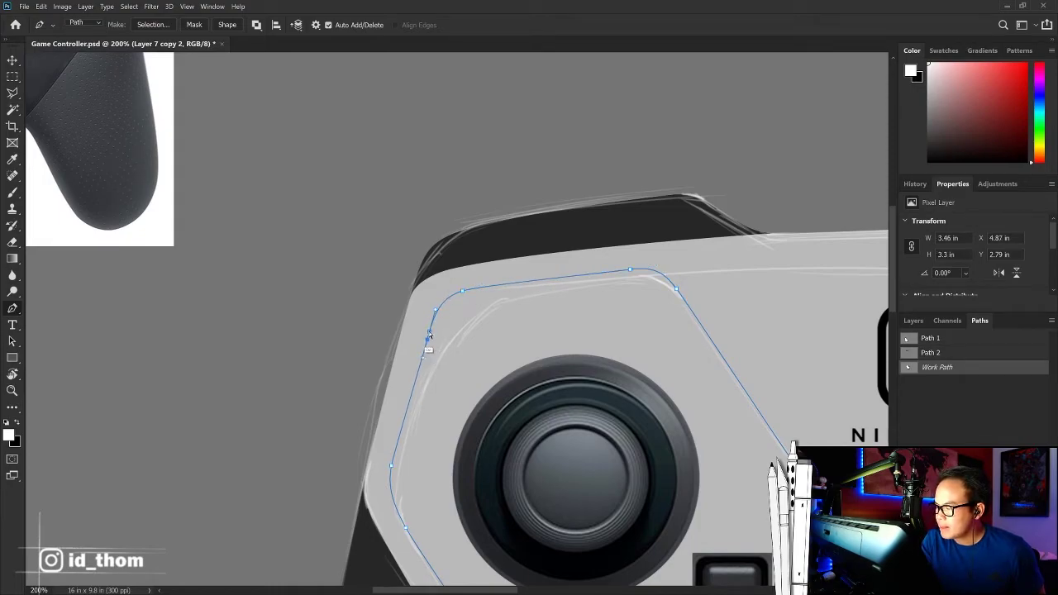
drag(428, 333, 432, 325)
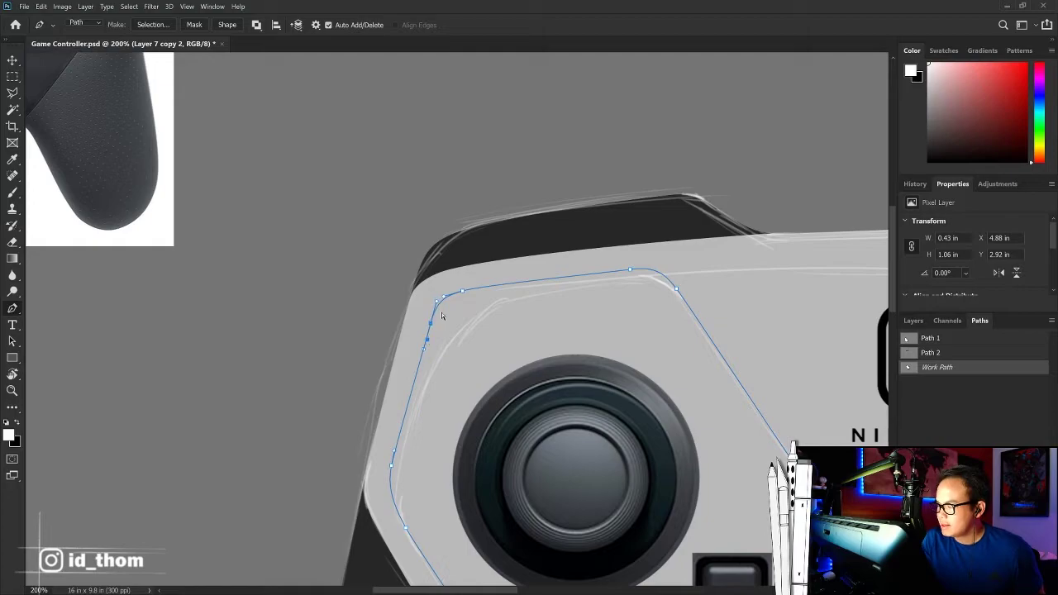
mouse_move(657, 262)
mouse_down()
mouse_move(585, 228)
mouse_move(559, 237)
mouse_up()
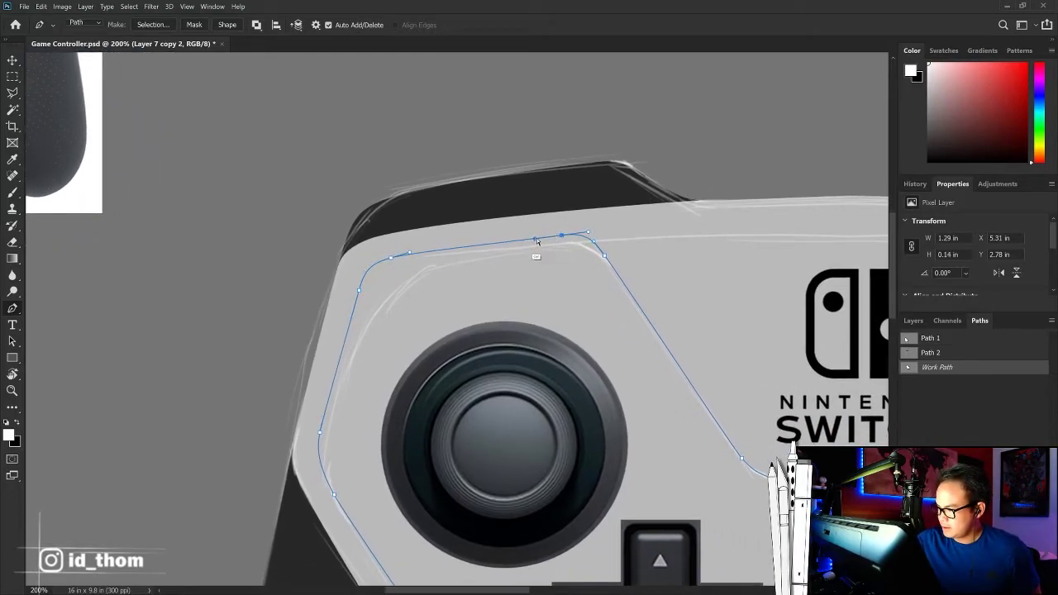
scroll(573, 267, down, 5)
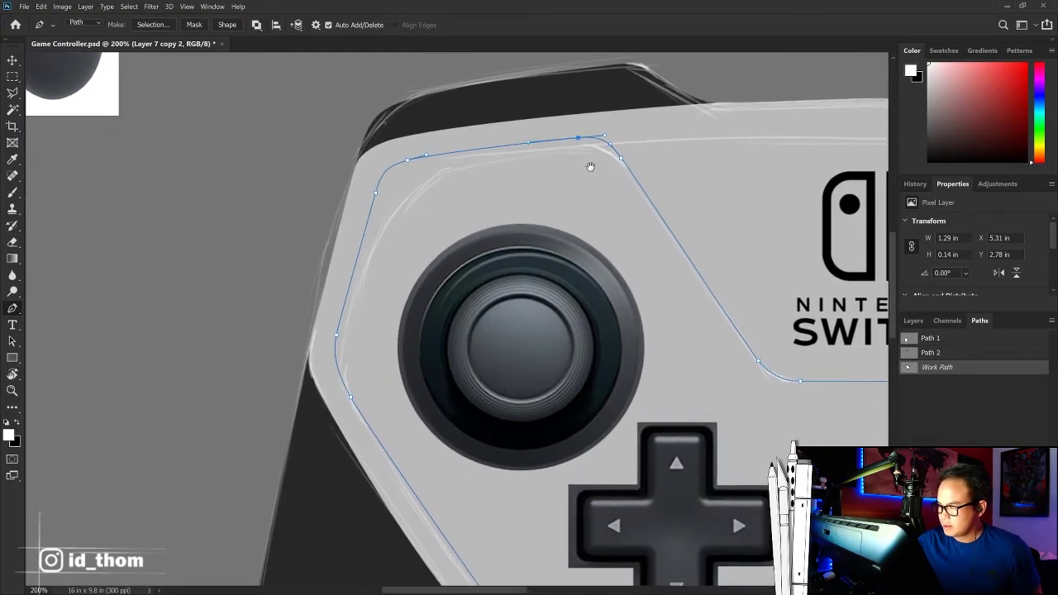
scroll(588, 165, right, 2)
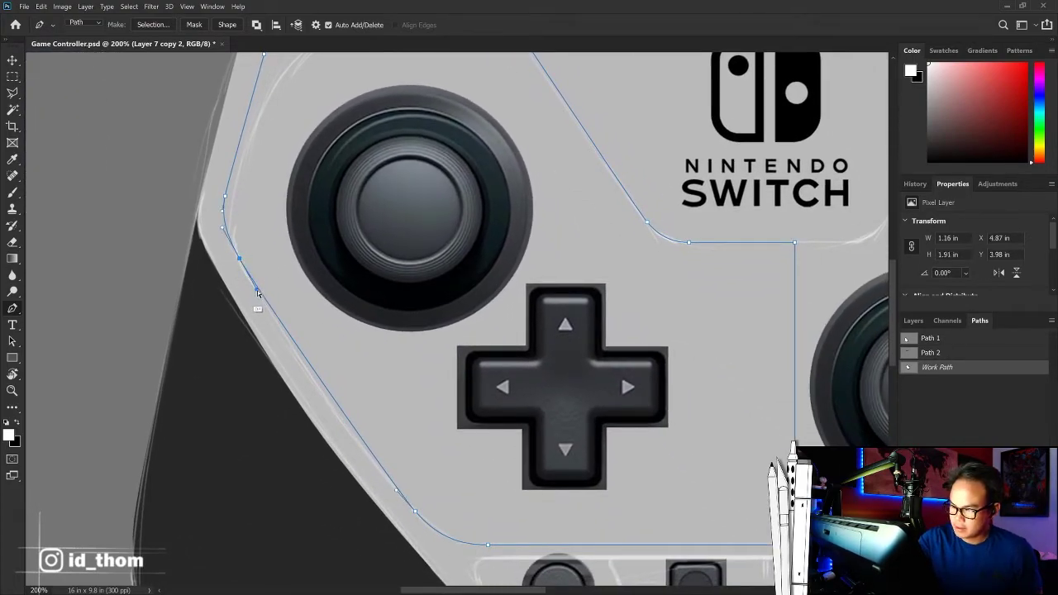
Step: Add a left-edge anchor, delete the extra top-right point and smooth the bottom corner
click(270, 324)
drag(698, 383, 530, 468)
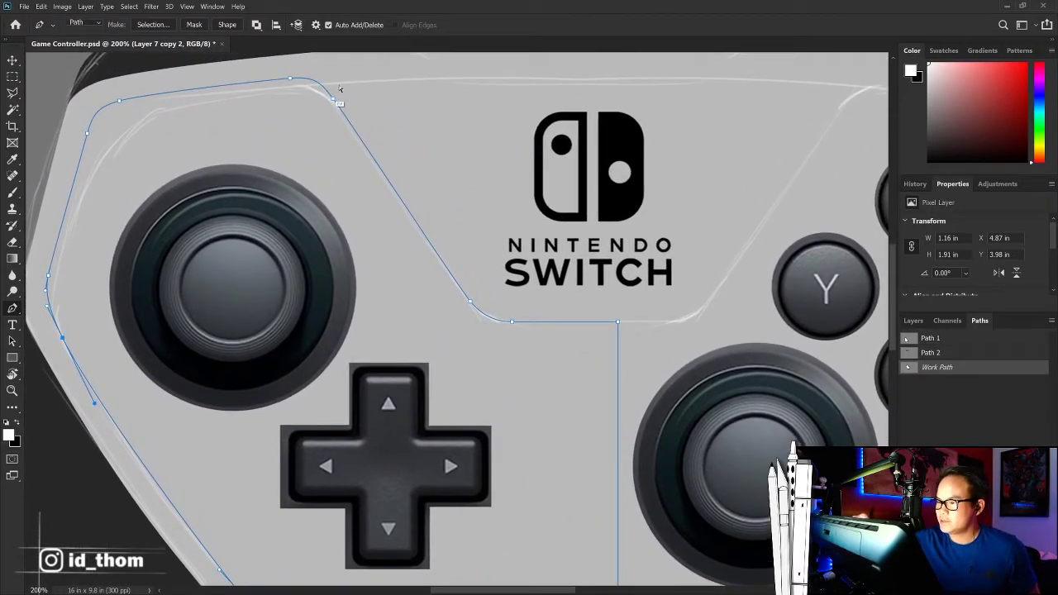
mouse_move(339, 89)
mouse_down()
mouse_move(467, 170)
mouse_move(431, 169)
mouse_up()
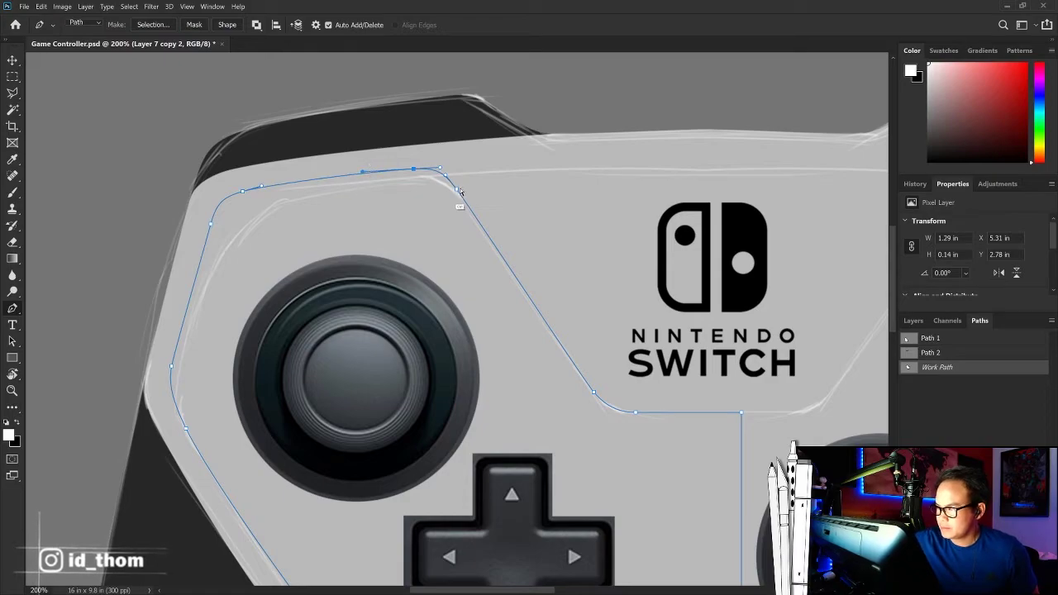
click(457, 190)
scroll(459, 193, right, 3)
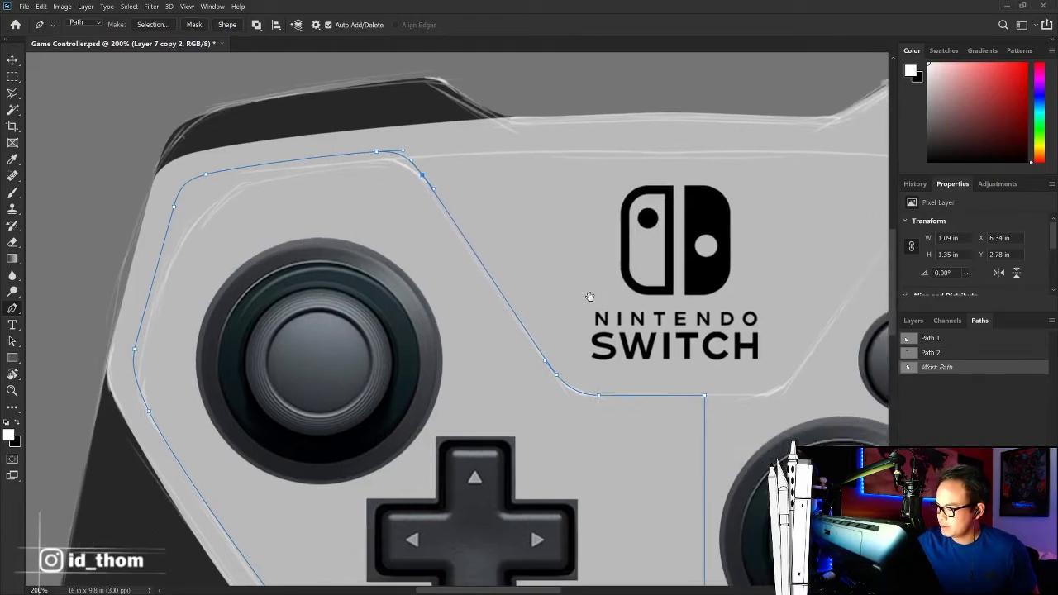
scroll(509, 350, down, 1)
drag(505, 364, 502, 358)
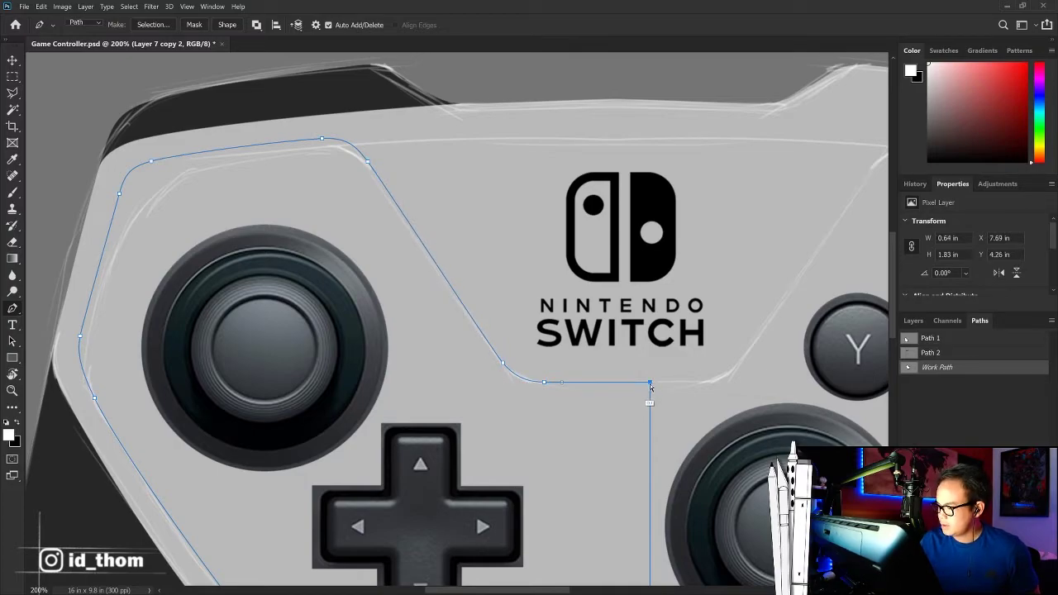
key(ctrl+0)
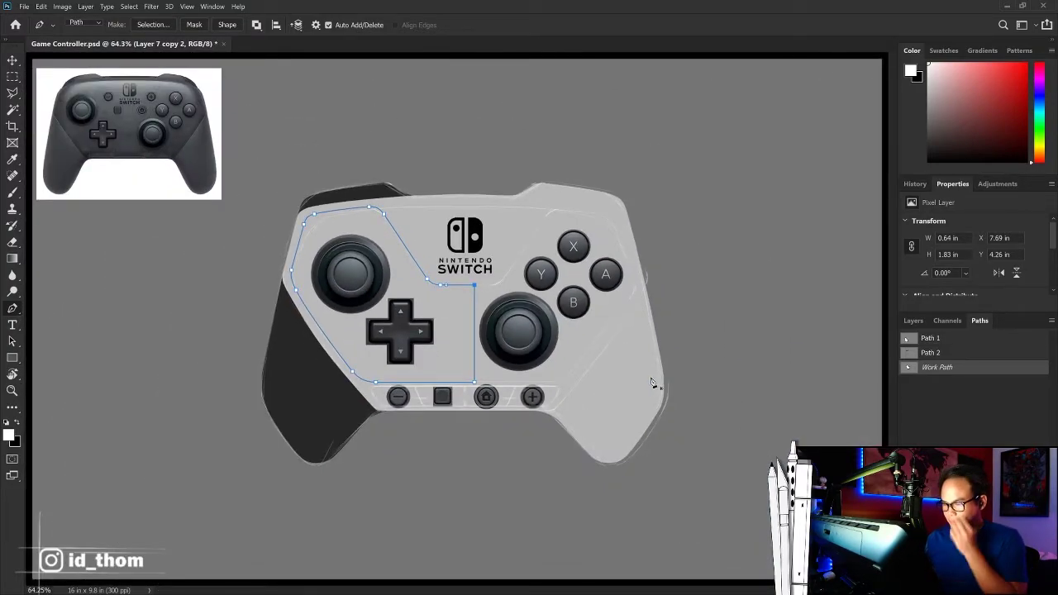
Step: Load the panel path as a selection, fill it dark grey on new Layer 18, then deselect
ctrl+click(908, 371)
click(913, 320)
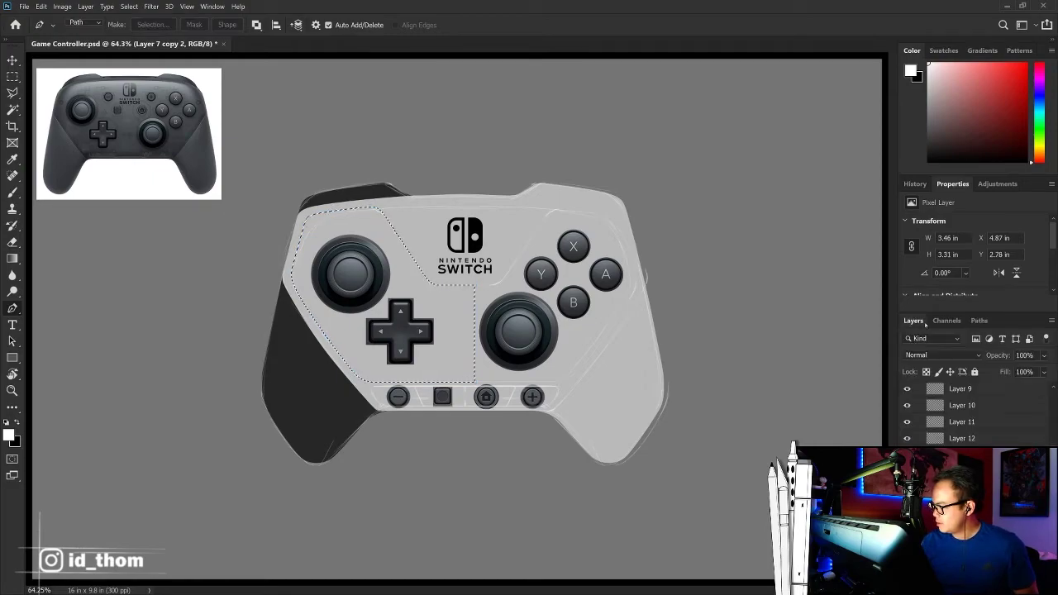
key(ctrl+shift+alt+n)
key(shift+BackSpace)
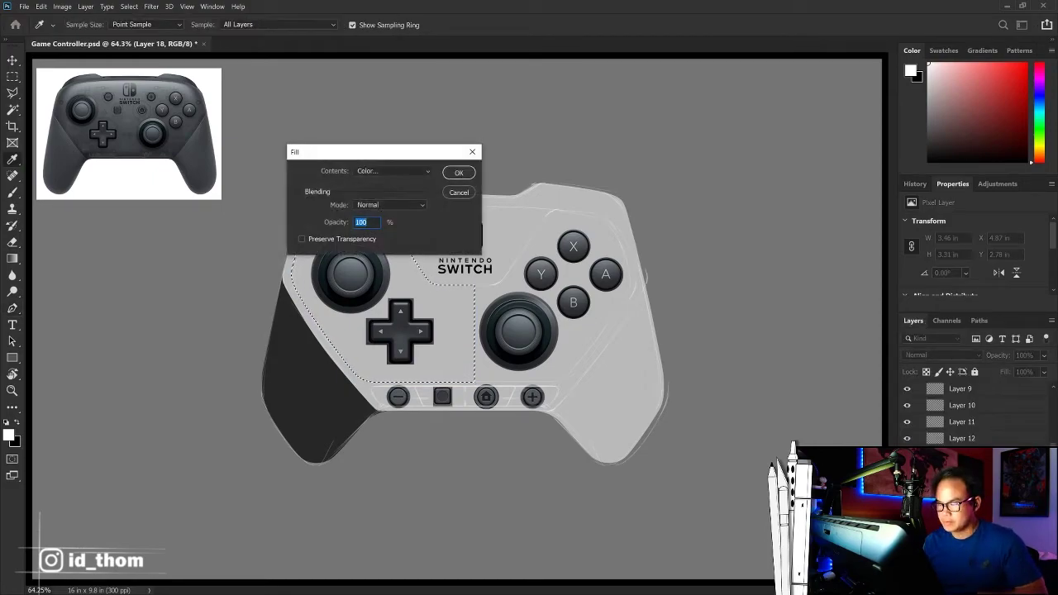
key(Return)
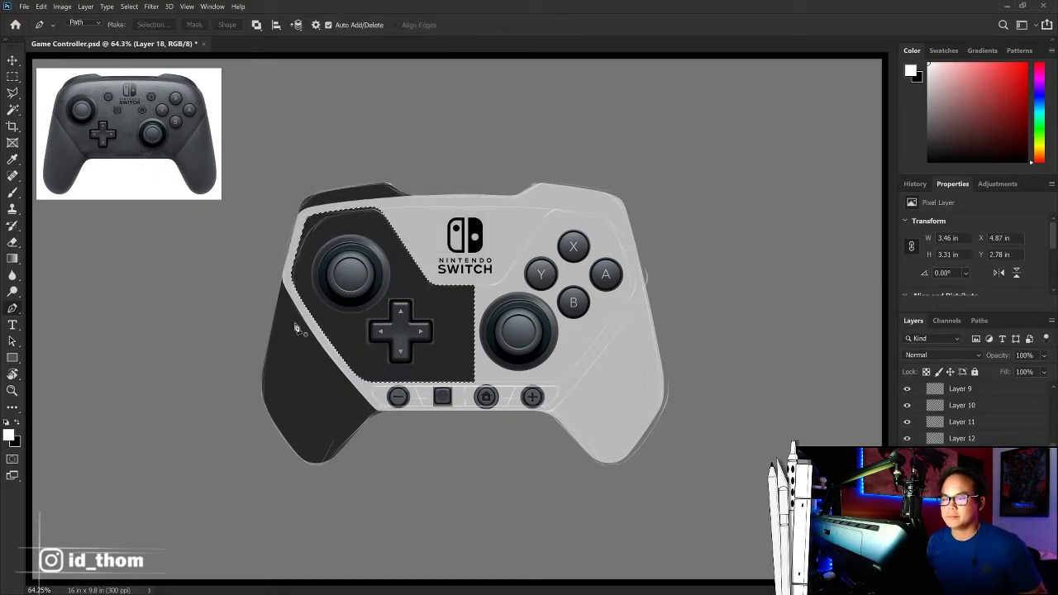
key(m)
key(ctrl+d)
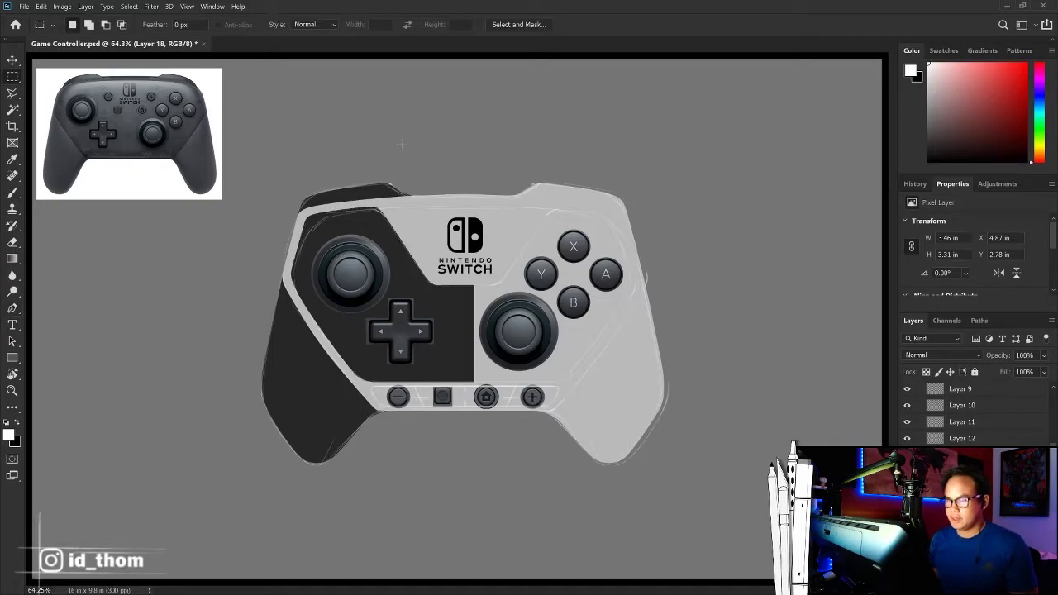
key(ctrl+plus)
key(ctrl+plus)
key(ctrl+plus)
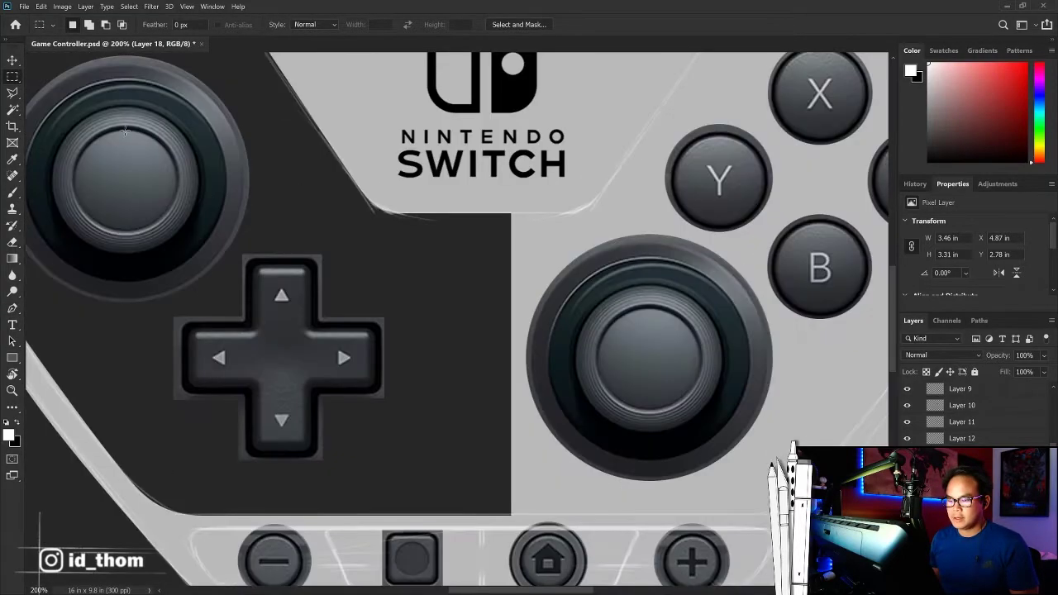
Step: On a new layer, draw a closed pen outline around the bottom strip's left half
key(v)
drag(615, 588, 600, 334)
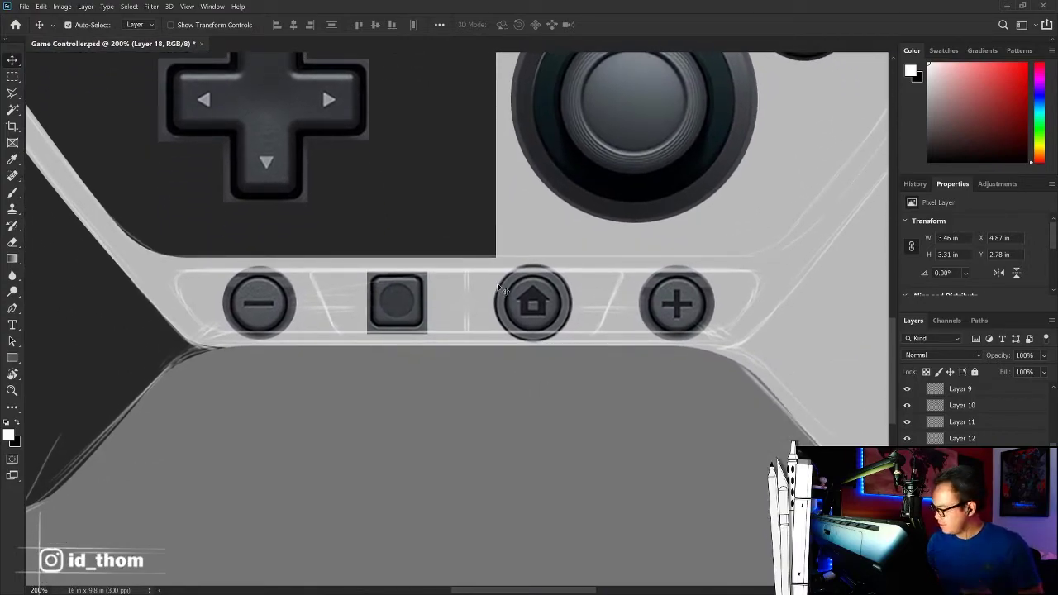
key(ctrl+shift+alt+n)
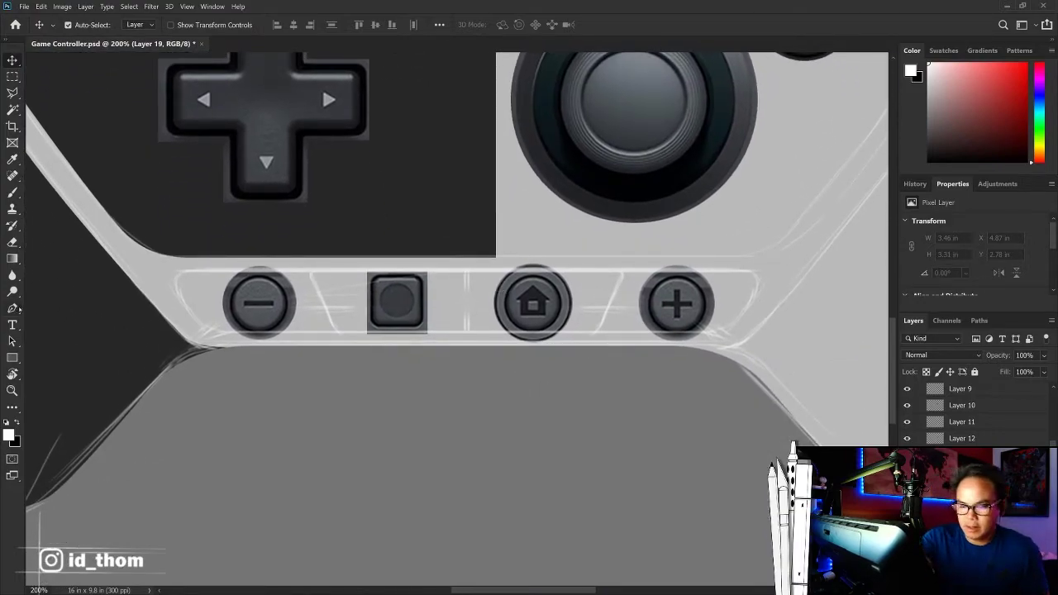
key(p)
drag(499, 275, 590, 293)
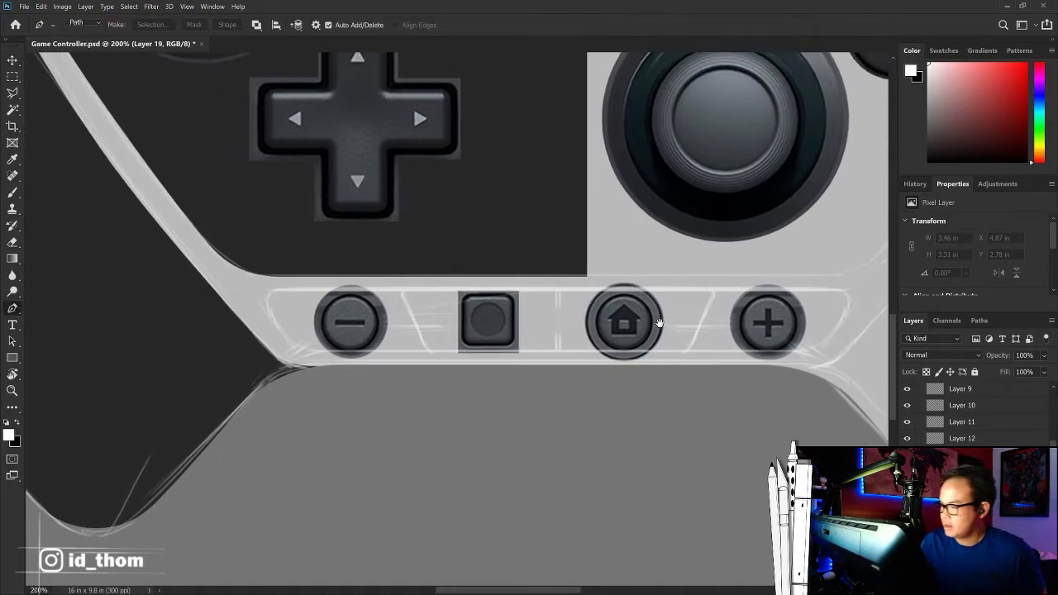
click(589, 288)
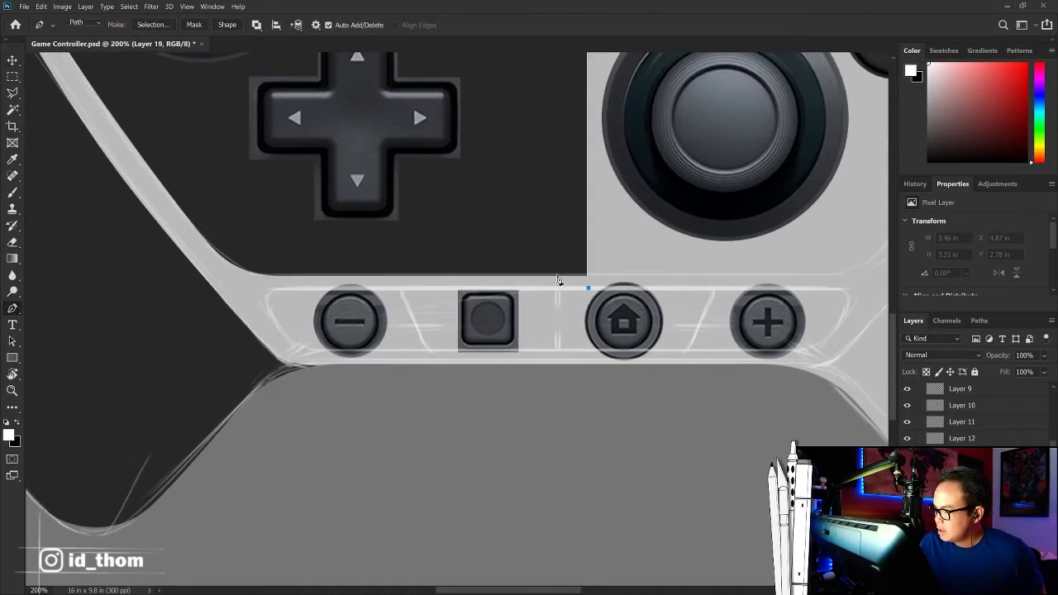
click(281, 288)
drag(266, 303, 273, 319)
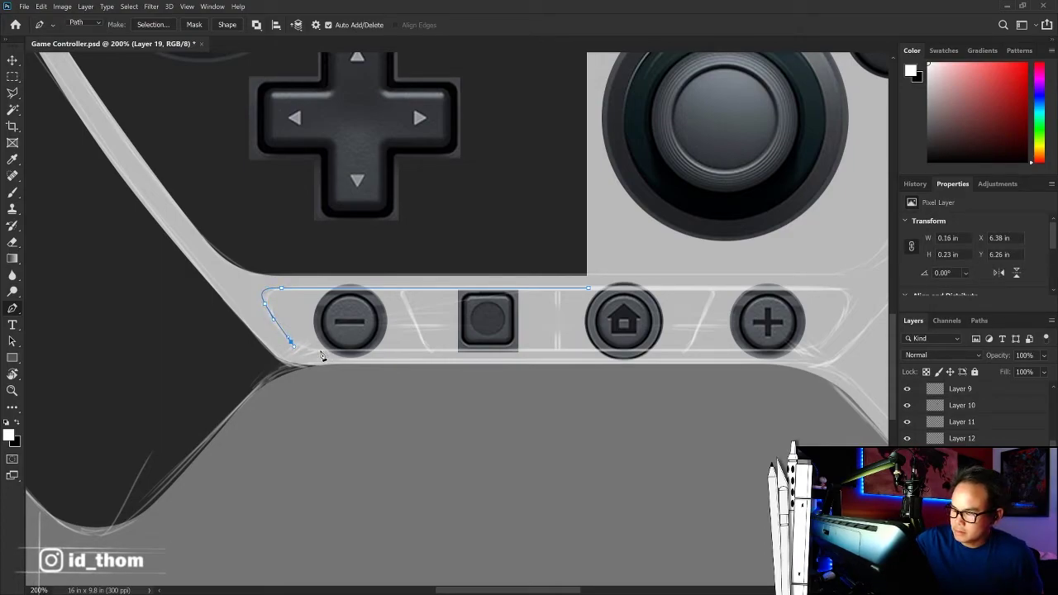
click(593, 351)
click(588, 288)
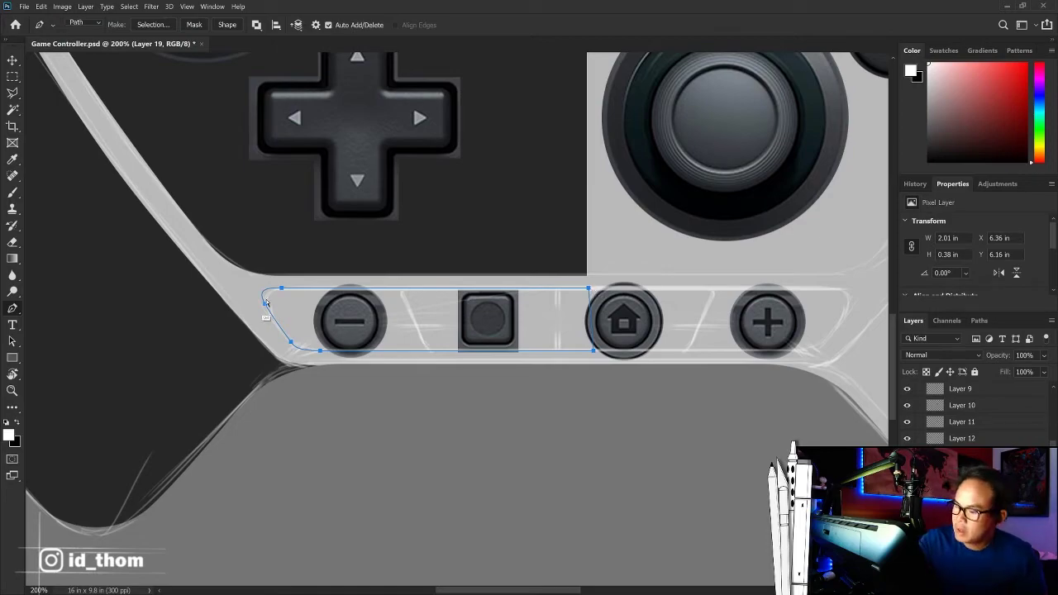
Step: Fit the outline's left corners to the strip edge and load it as a selection
click(279, 291)
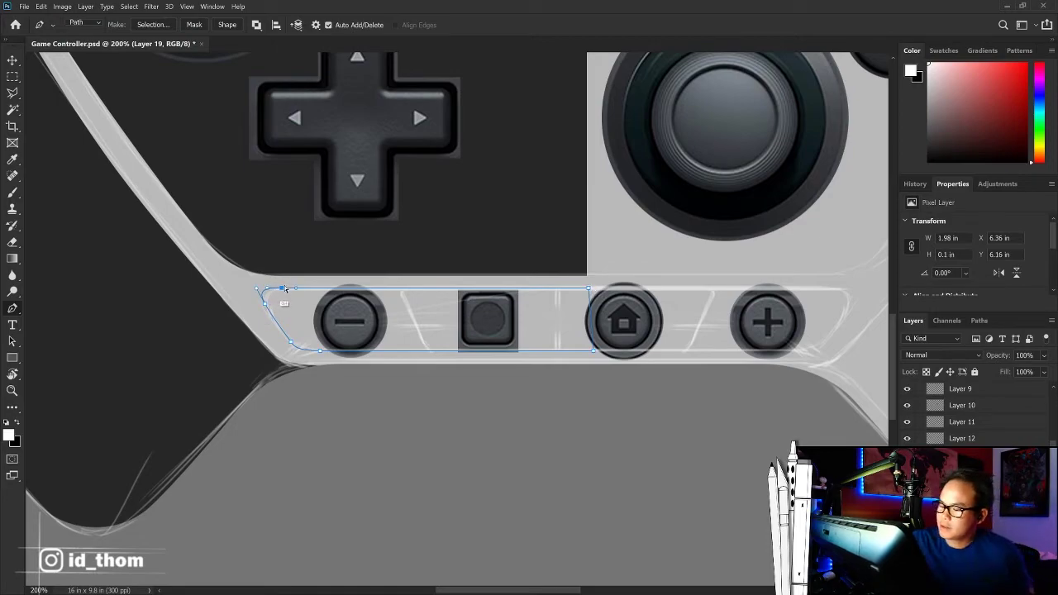
drag(282, 290, 259, 297)
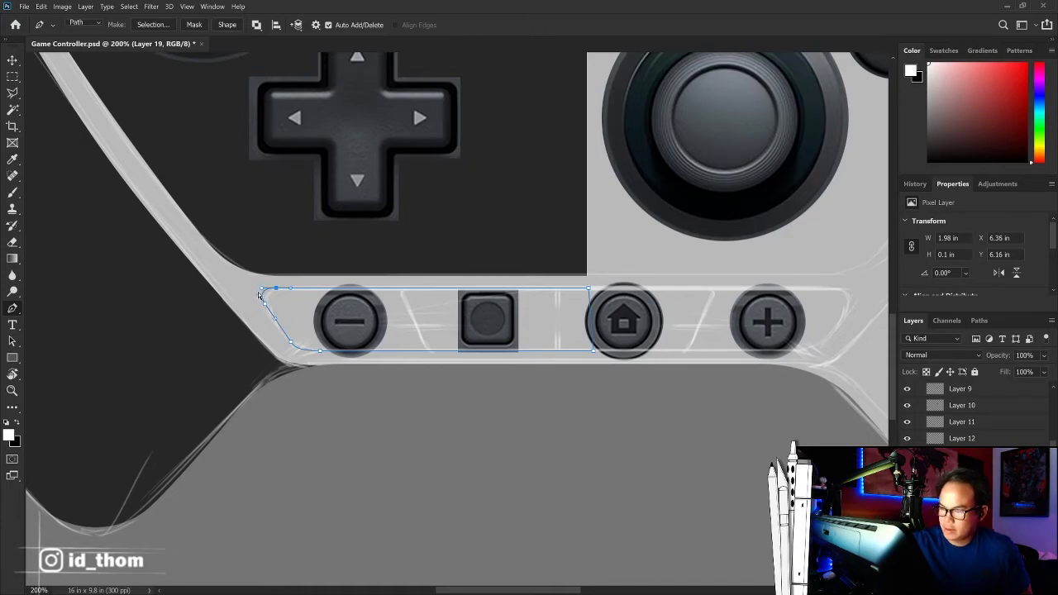
mouse_move(322, 356)
mouse_down()
mouse_move(294, 349)
mouse_move(303, 349)
mouse_up()
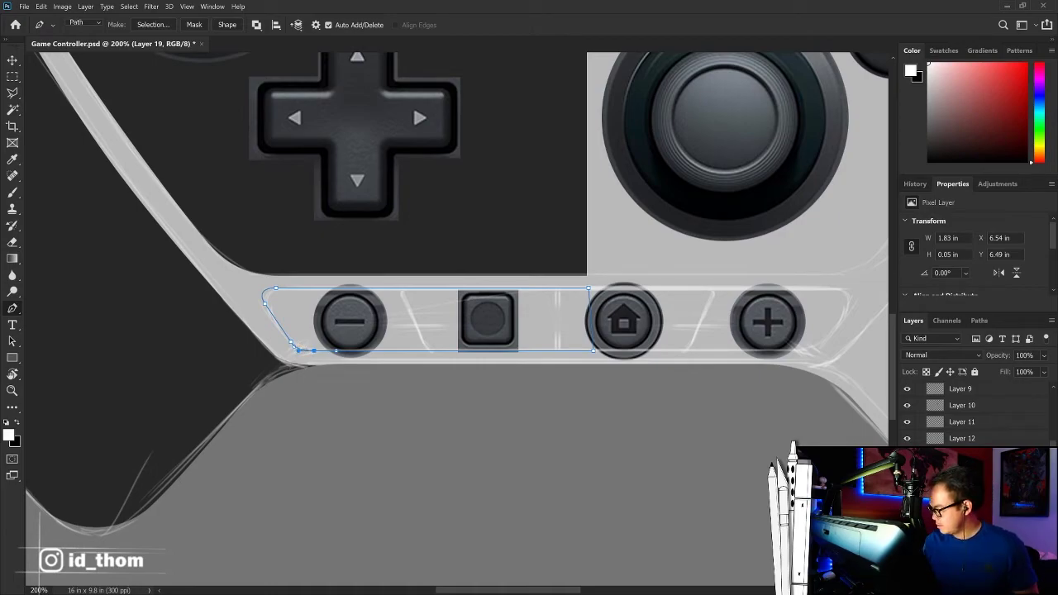
click(979, 321)
ctrl+click(916, 366)
click(913, 321)
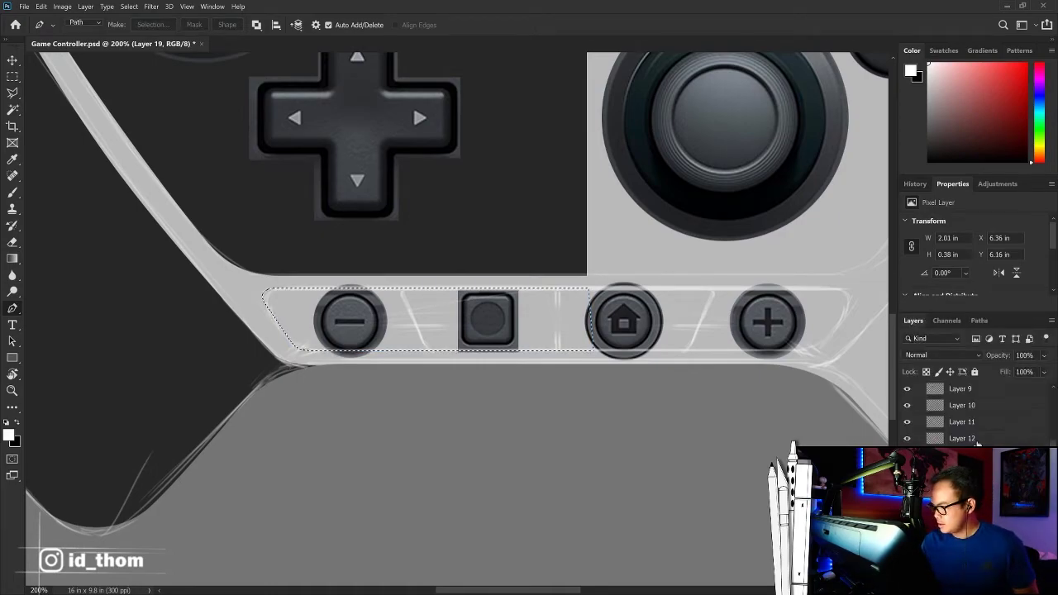
Step: Fill the strip selection dark grey on a new layer and nudge it into place
key(ctrl+shift+alt+n)
key(shift+F5)
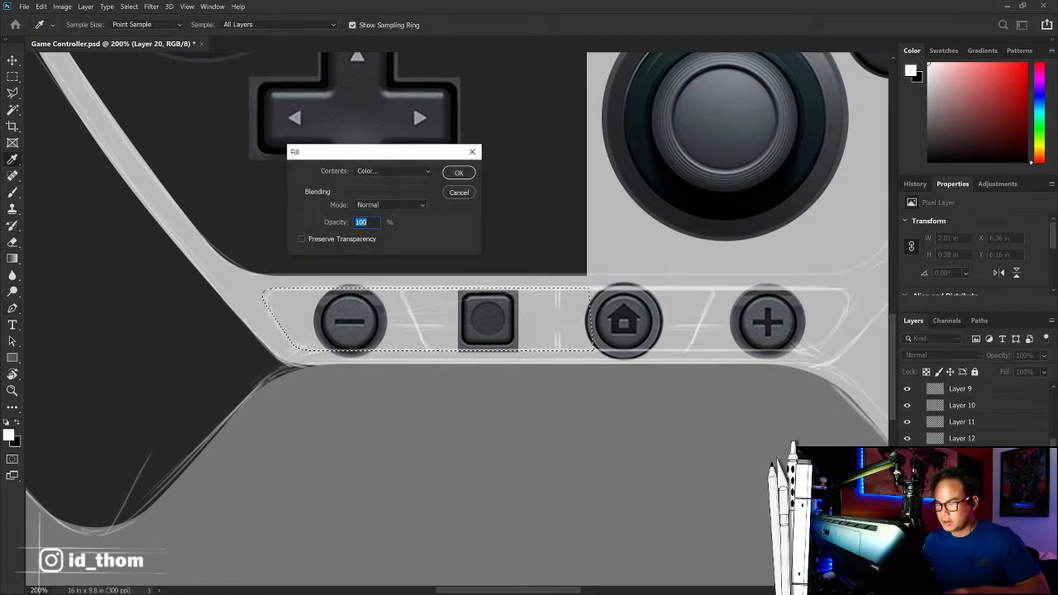
key(Return)
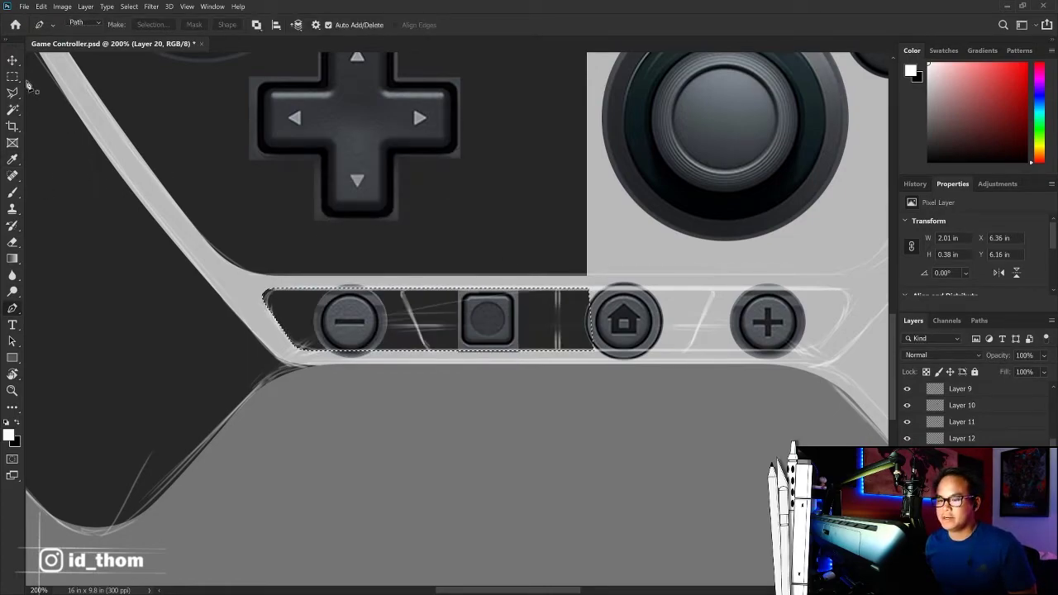
key(v)
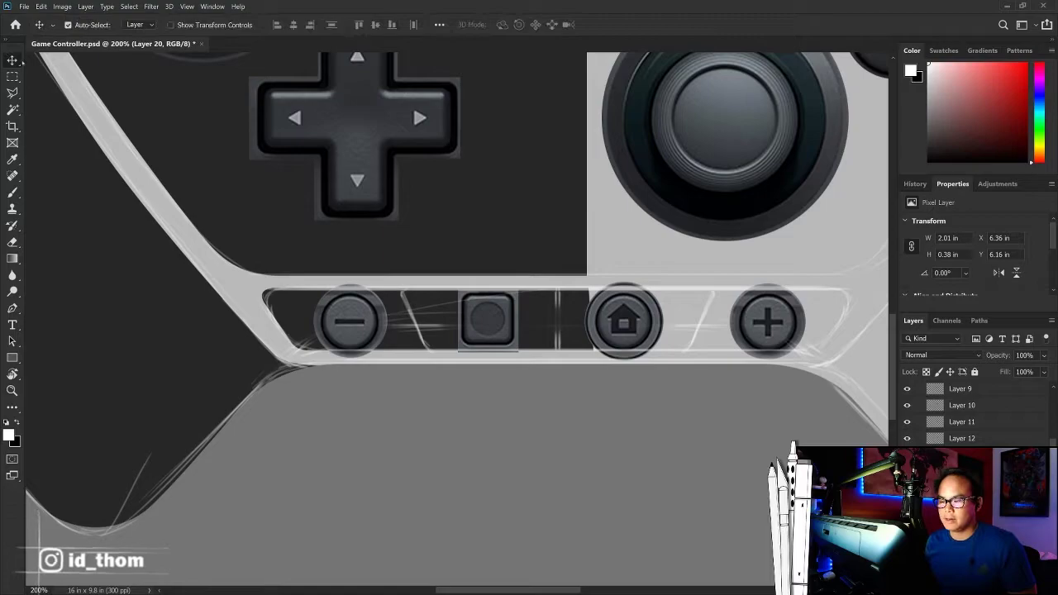
key(ctrl+minus)
key(ctrl+minus)
key(Down)
key(Up)
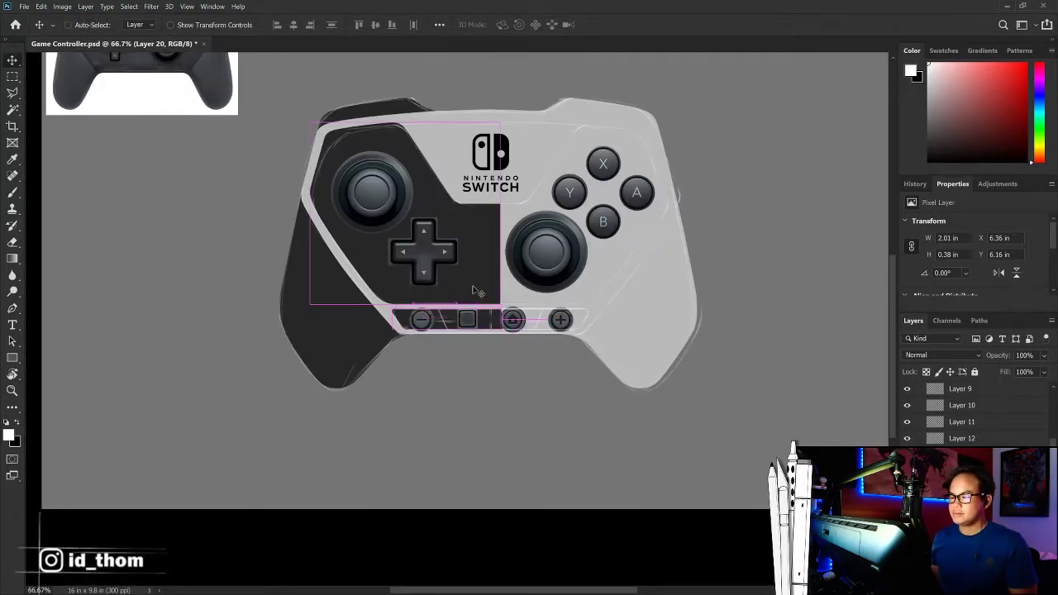
Step: Nudge the dark top bumper piece slightly to the right
key(ctrl+minus)
key(ctrl+plus)
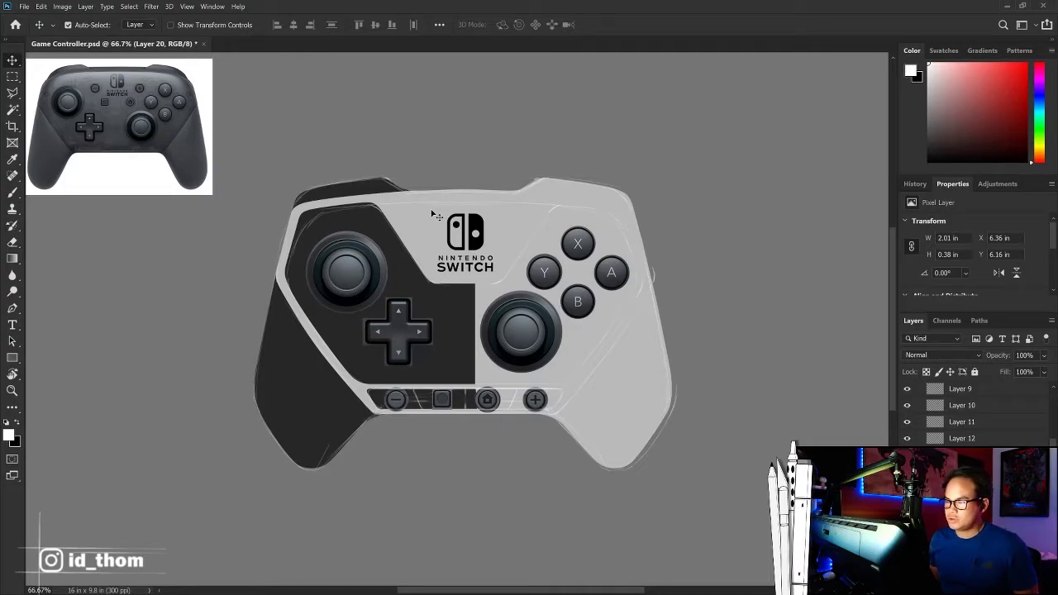
drag(361, 197, 402, 210)
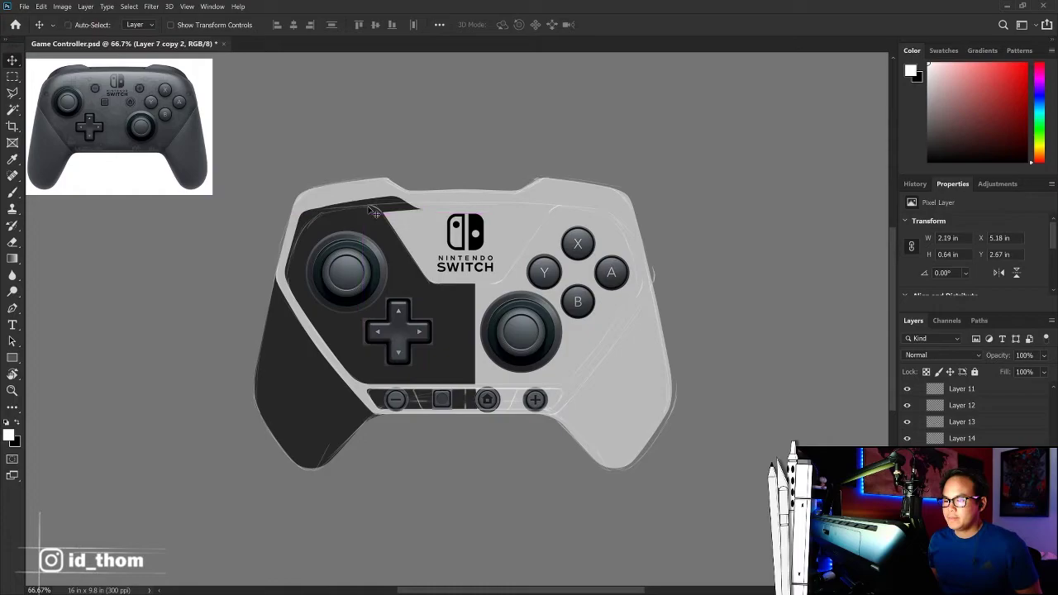
Step: Erase leftover sketch lines on the face panel layer, then duplicate the panel shifted right
click(327, 219)
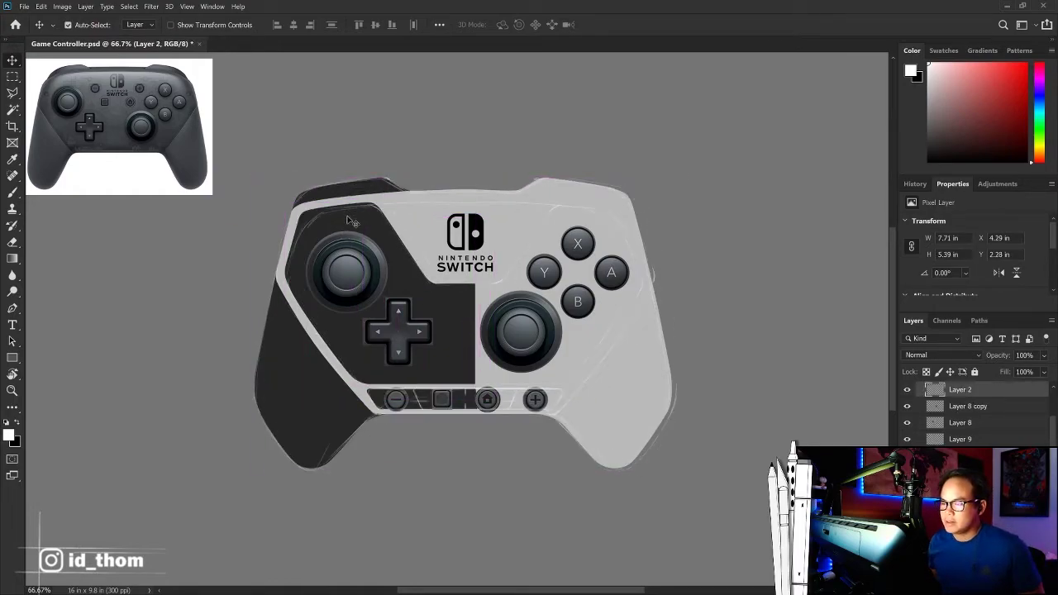
key(e)
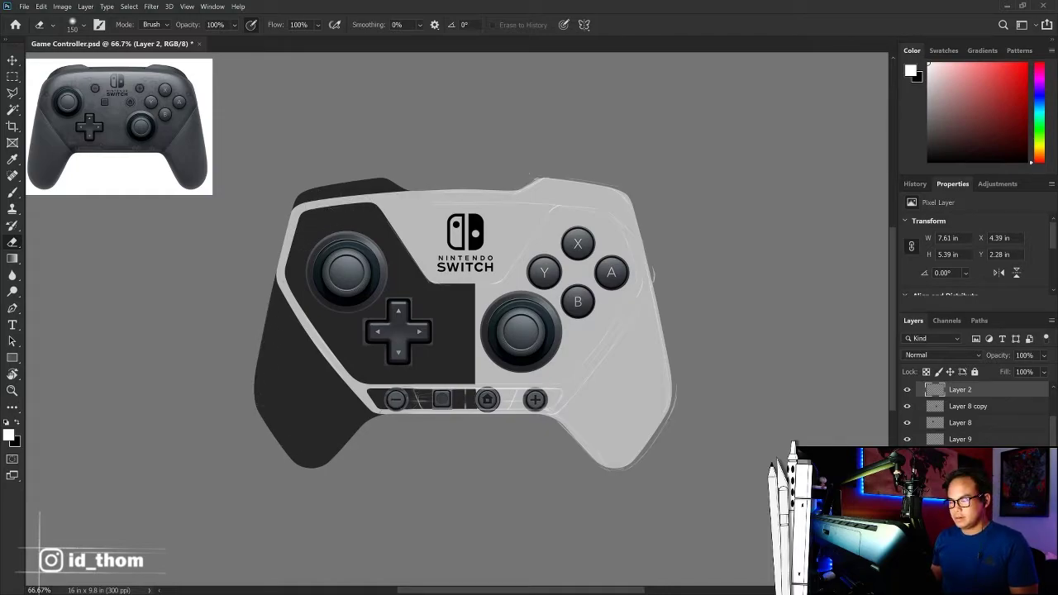
key(ctrl+z)
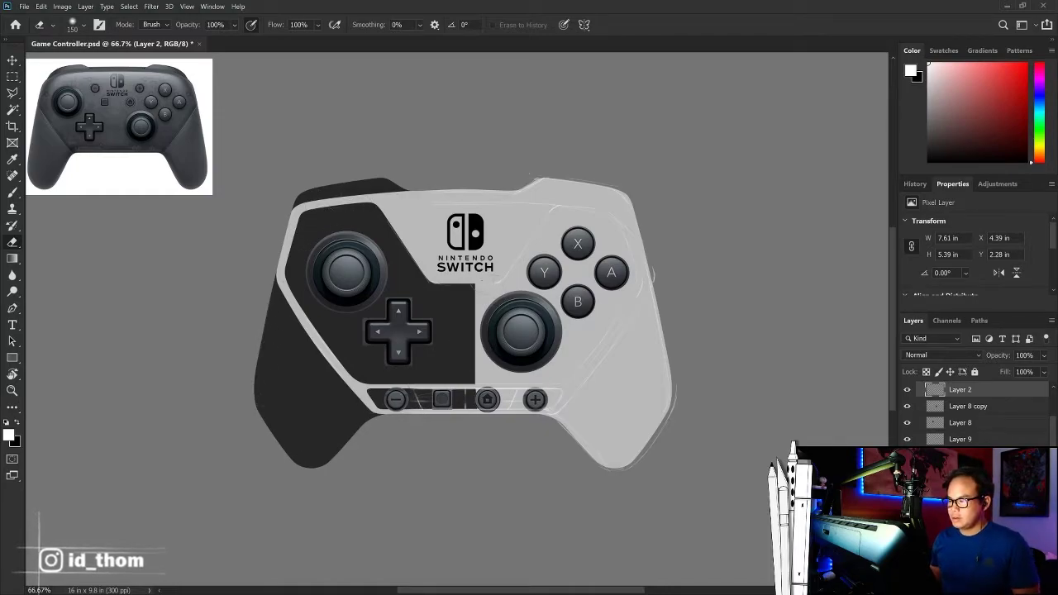
key(ctrl+1)
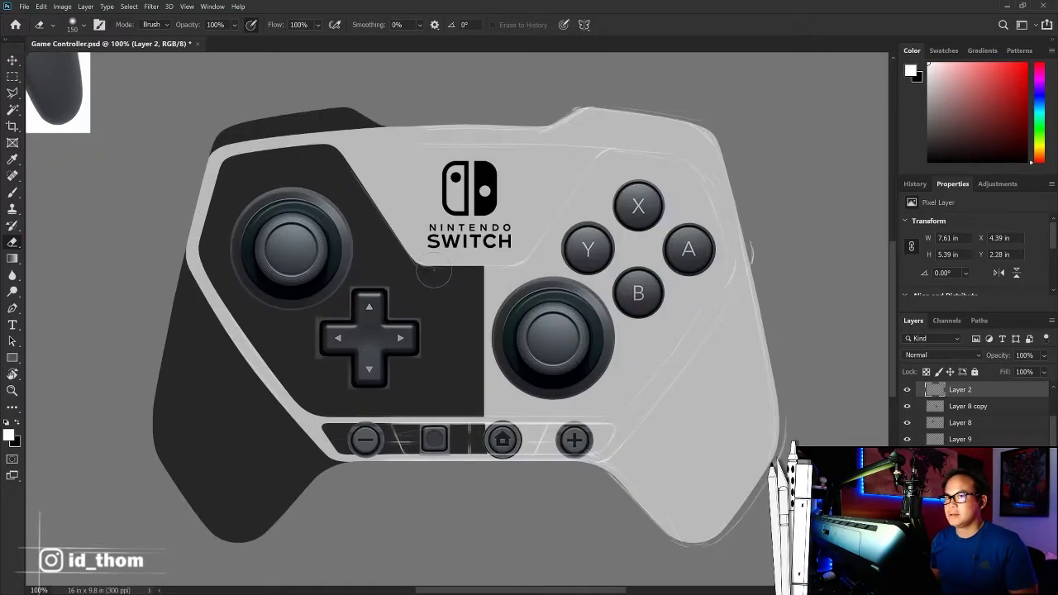
drag(538, 342, 561, 308)
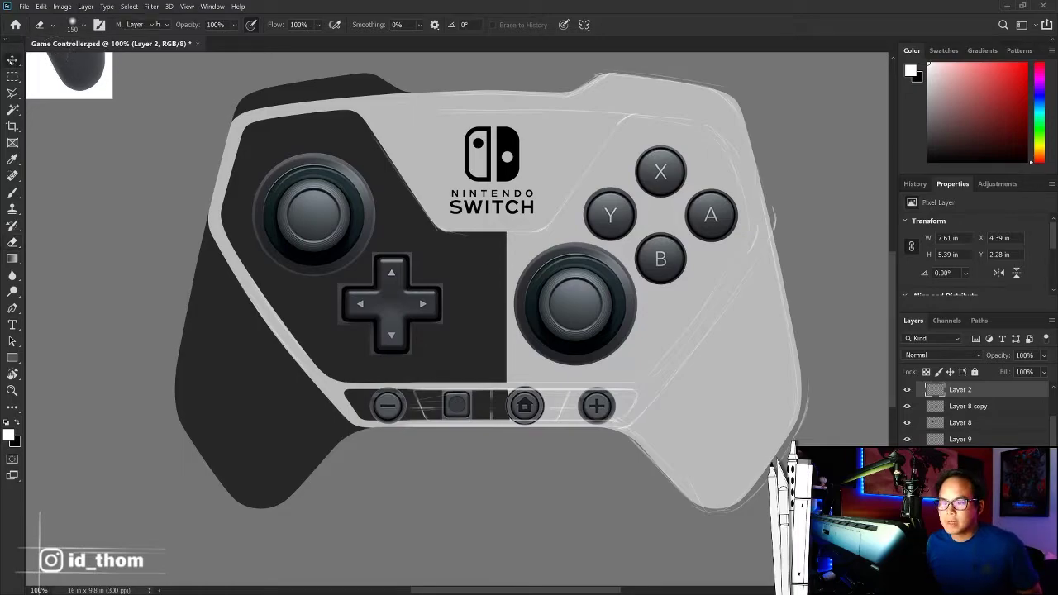
key(v)
drag(422, 241, 465, 241)
Step: Flip the face panel copy horizontally and move it onto the right half
click(39, 7)
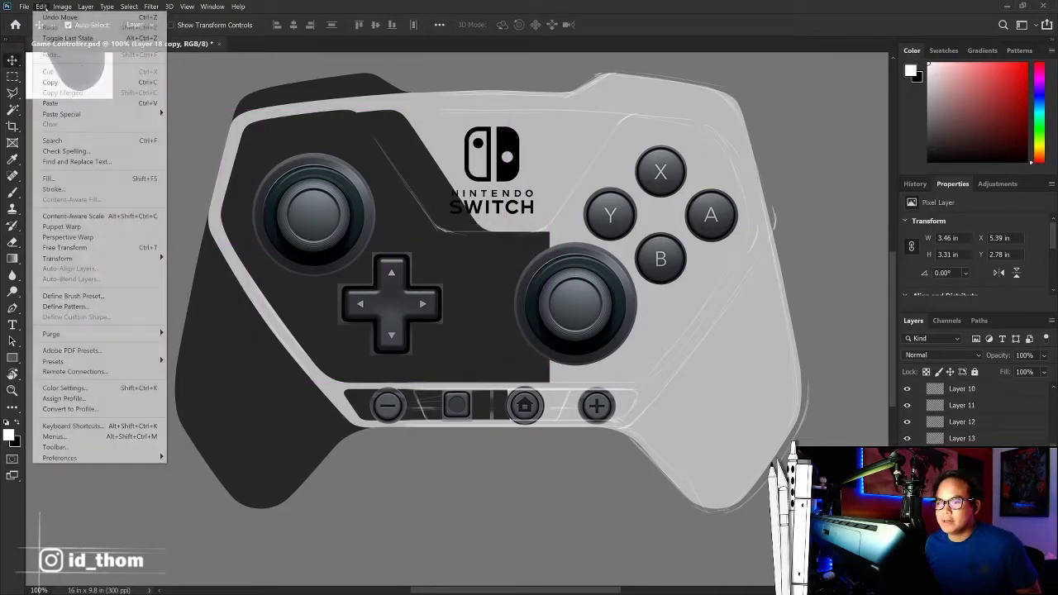
mouse_move(57, 258)
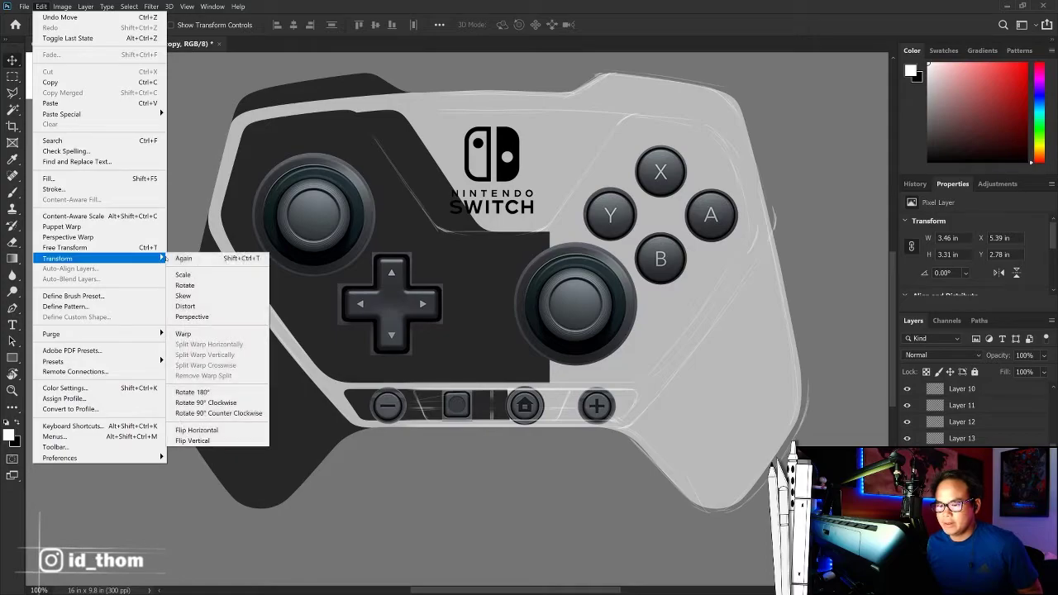
click(196, 430)
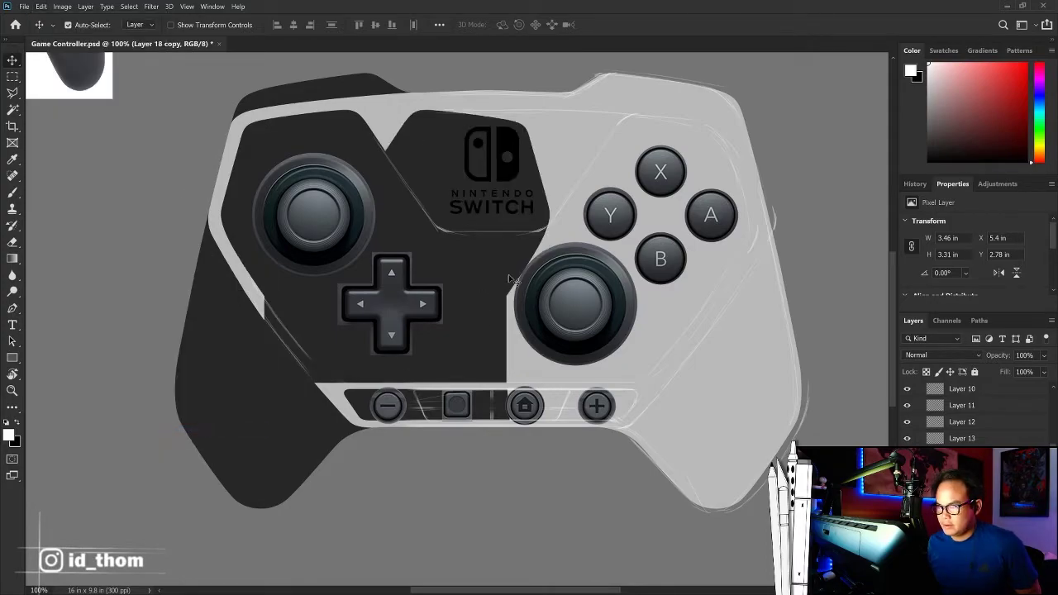
drag(510, 279, 741, 241)
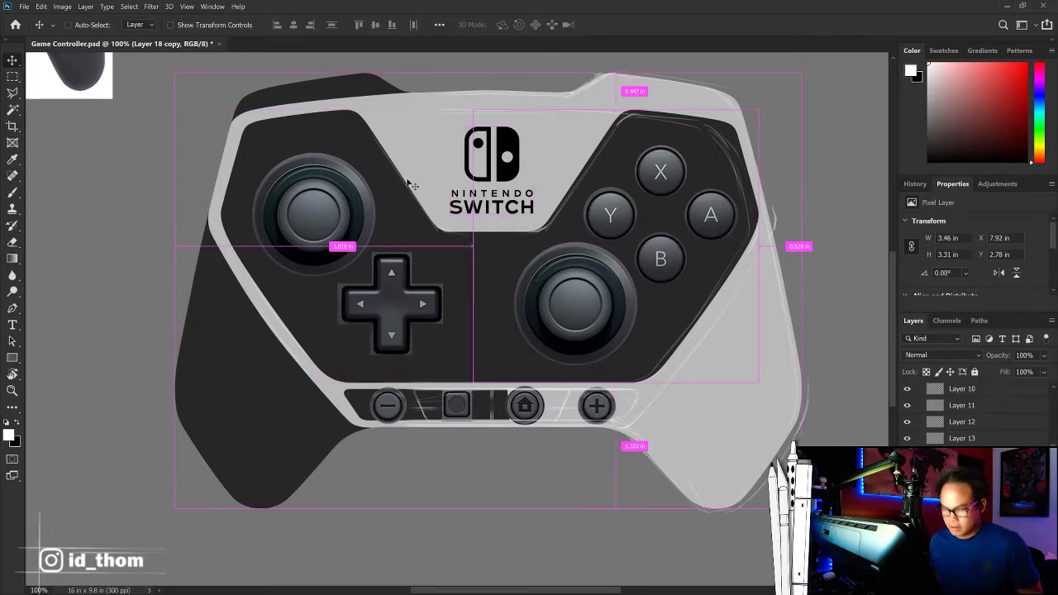
Step: Copy the left bumper, flip it horizontally, and slide it to the right bumper
drag(359, 94, 485, 82)
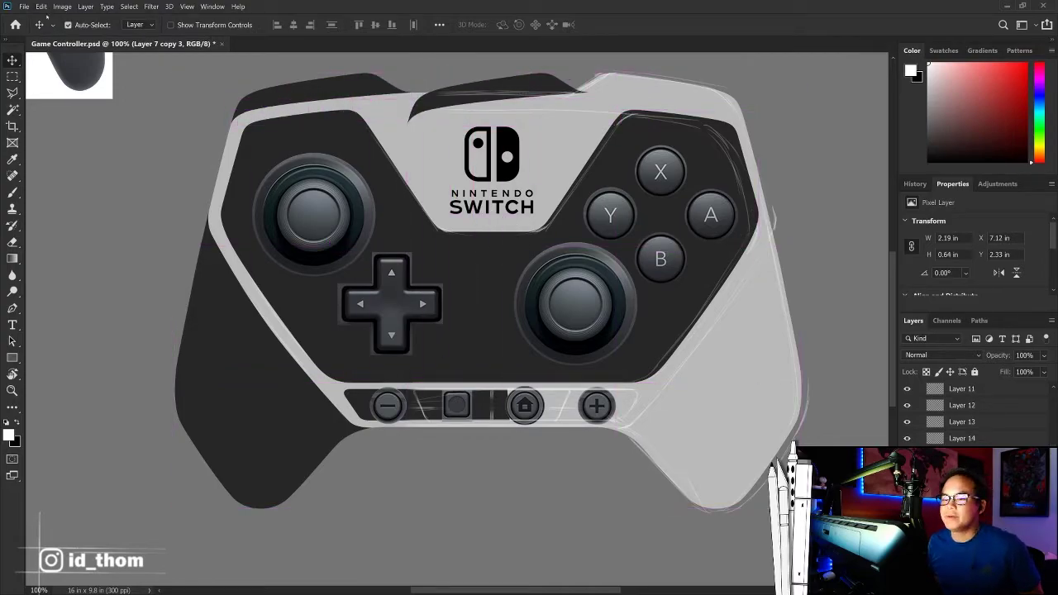
click(41, 6)
mouse_move(100, 257)
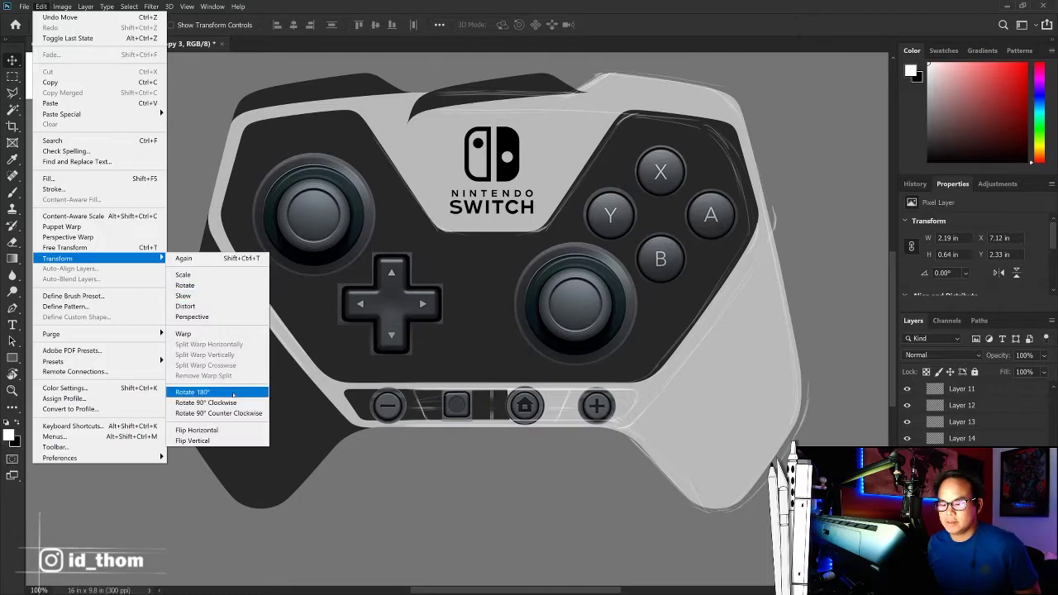
click(233, 431)
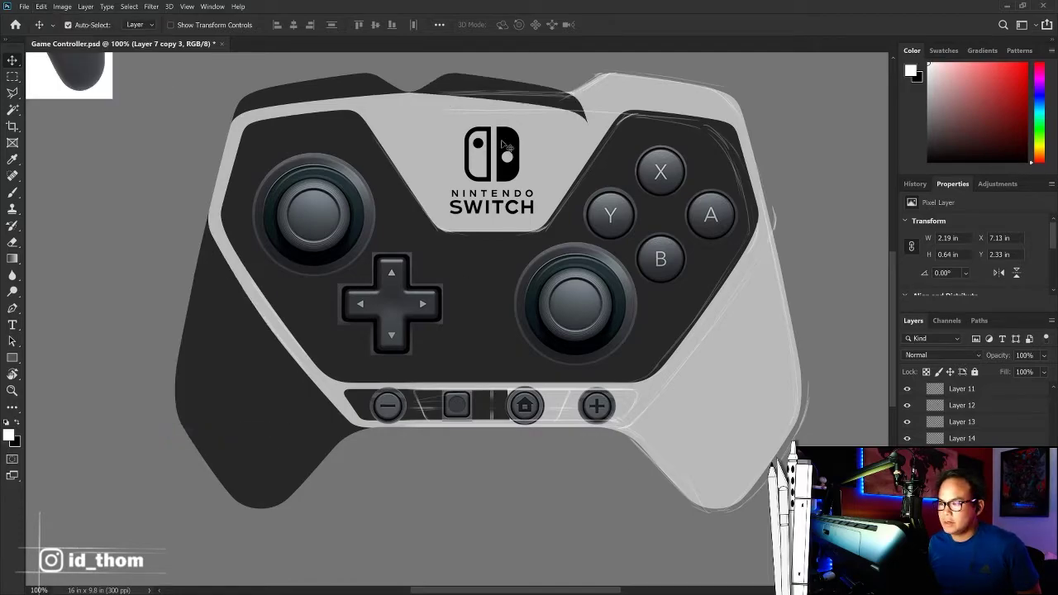
drag(492, 89, 646, 90)
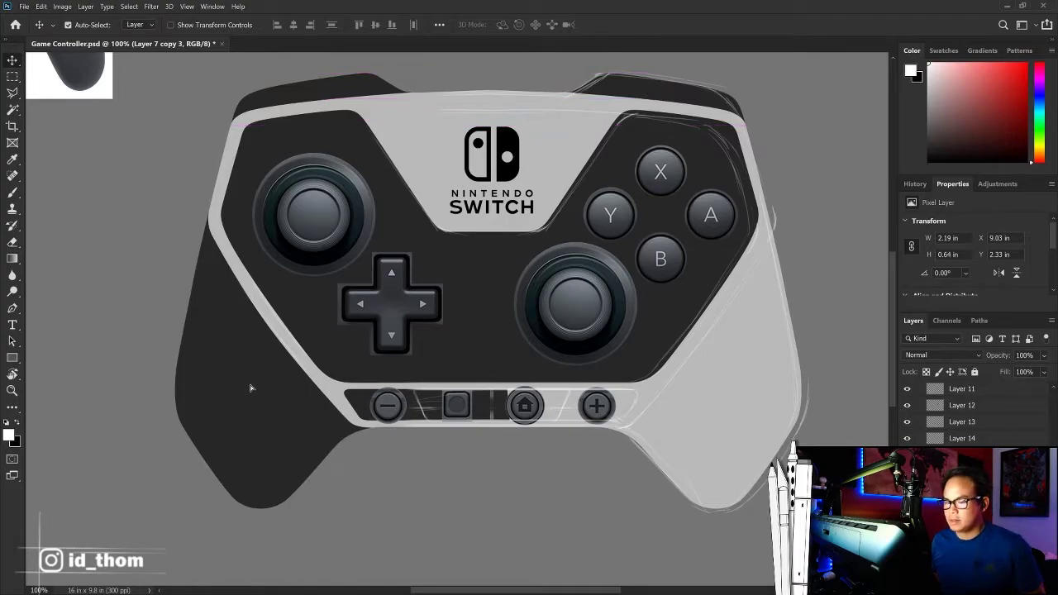
Step: Duplicate the left grip, flip it horizontally, and place it on the right grip
drag(251, 388, 661, 388)
click(41, 5)
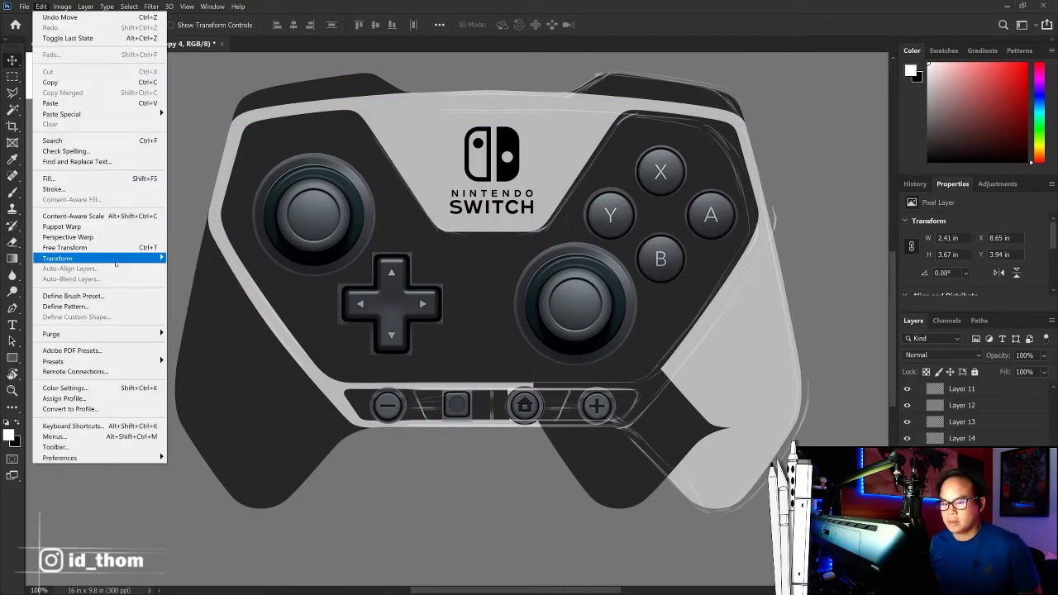
mouse_move(58, 258)
click(207, 430)
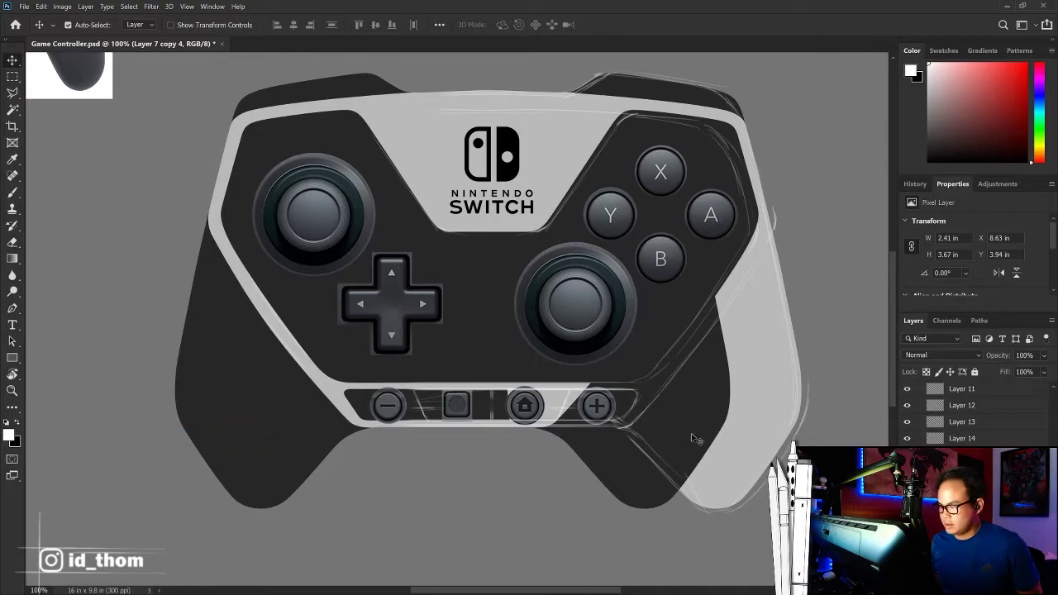
drag(693, 438, 820, 430)
Step: Flip the button bar's dark fill horizontally and line it up on the right
scroll(628, 413, down, 1)
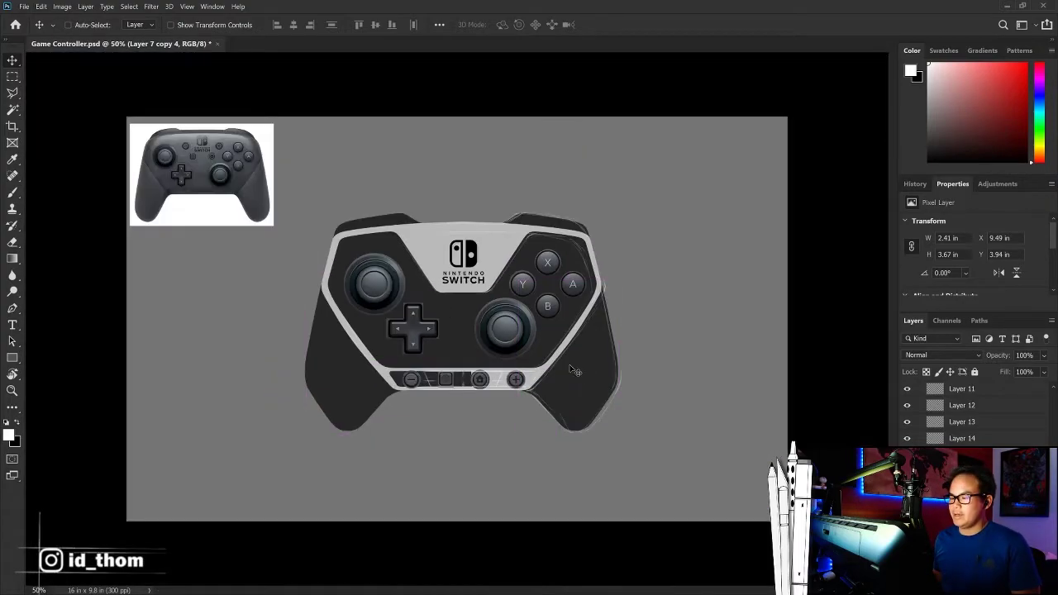
scroll(393, 442, up, 1)
click(337, 436)
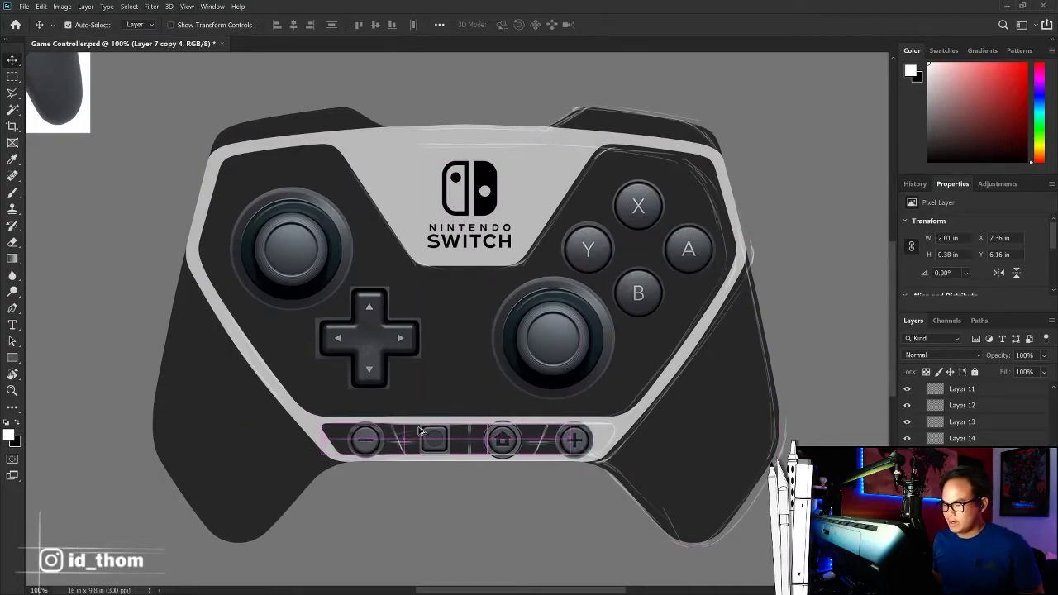
click(40, 7)
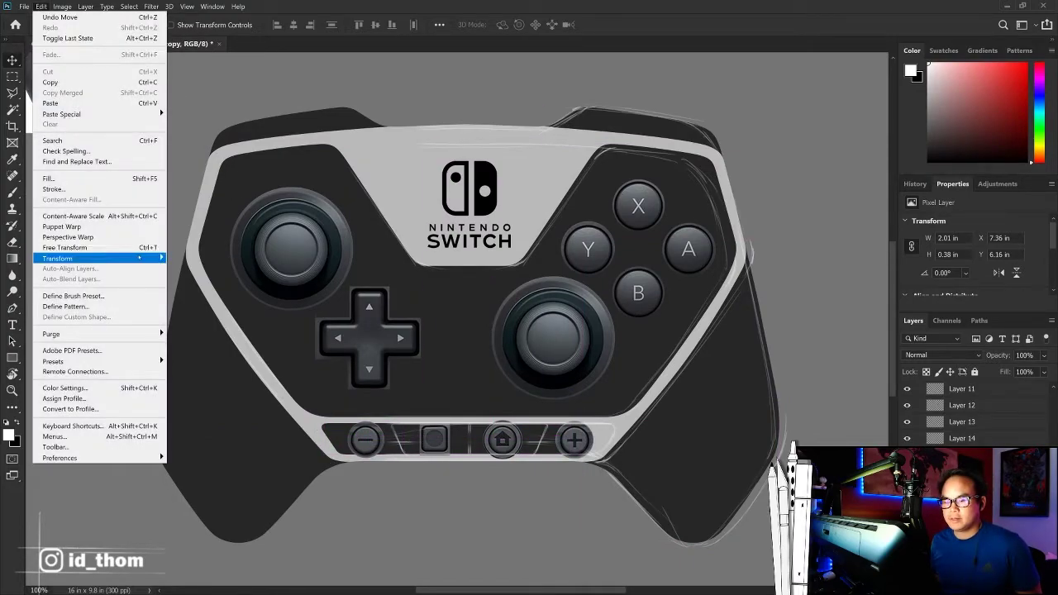
click(198, 430)
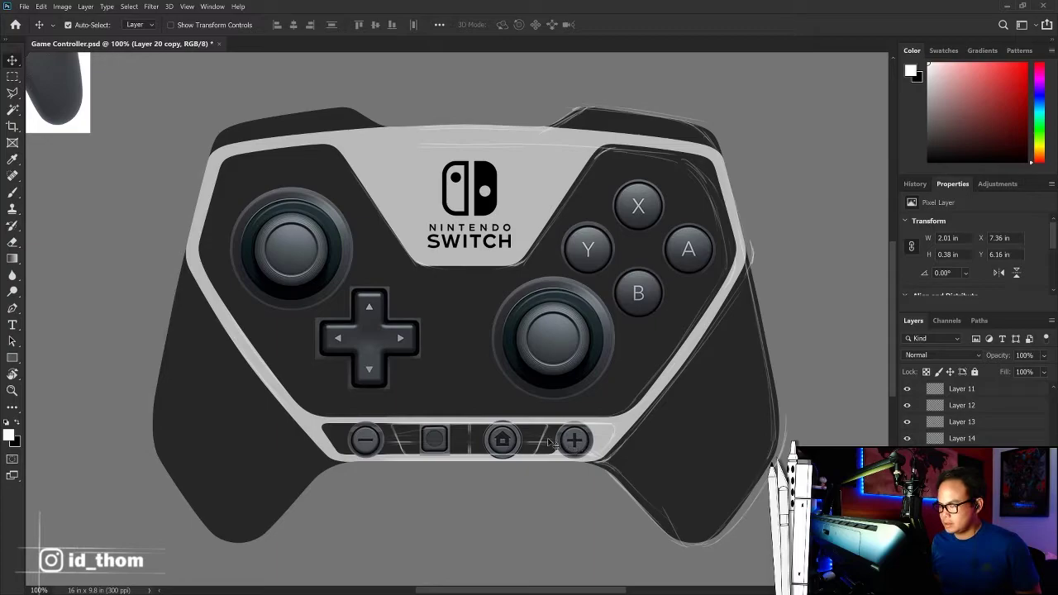
drag(552, 436, 618, 418)
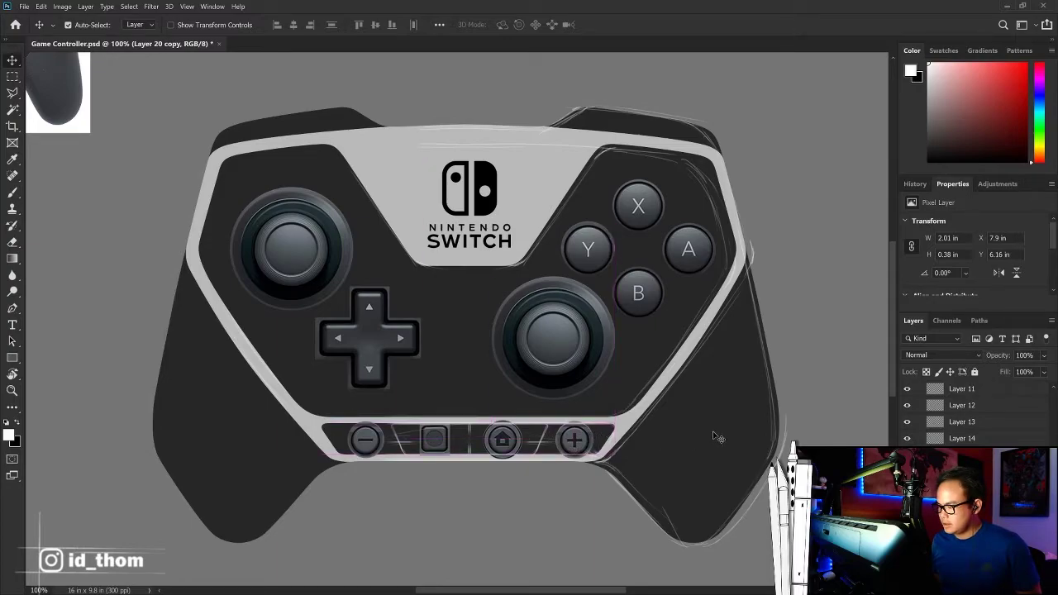
Step: At 100% zoom, move the light-grey bezel about 0.29 in right and 0.19 in down
key(ctrl+minus)
key(ctrl+minus)
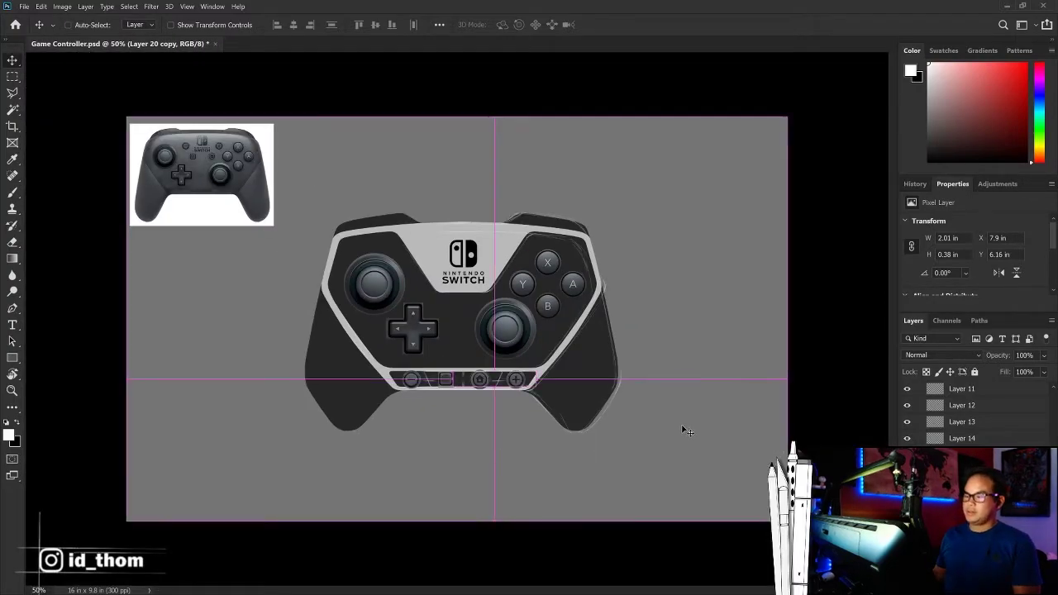
key(ctrl+plus)
key(ctrl+minus)
key(ctrl+plus)
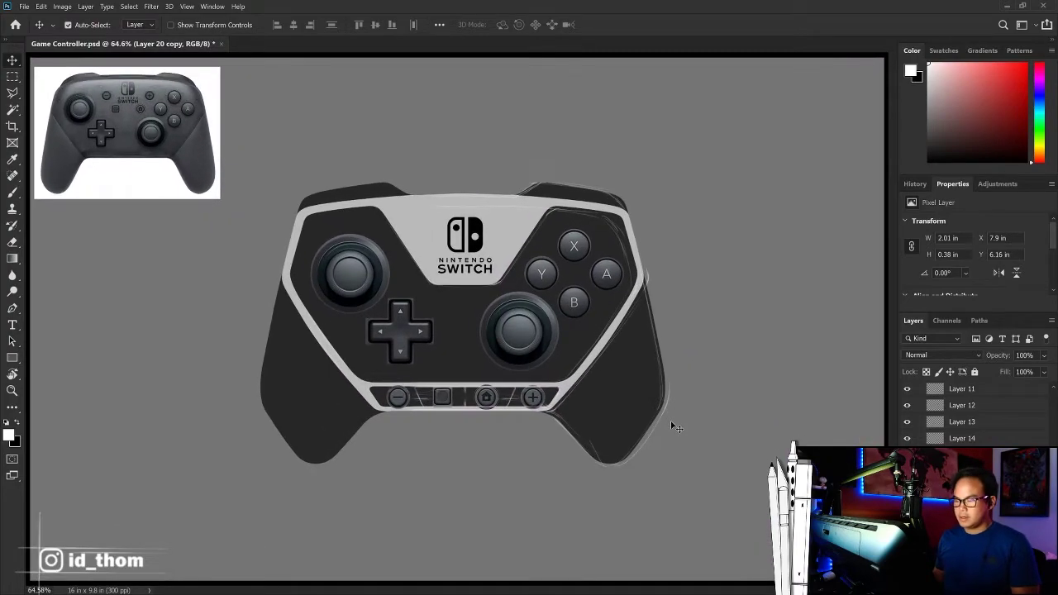
key(ctrl+plus)
key(ctrl+plus)
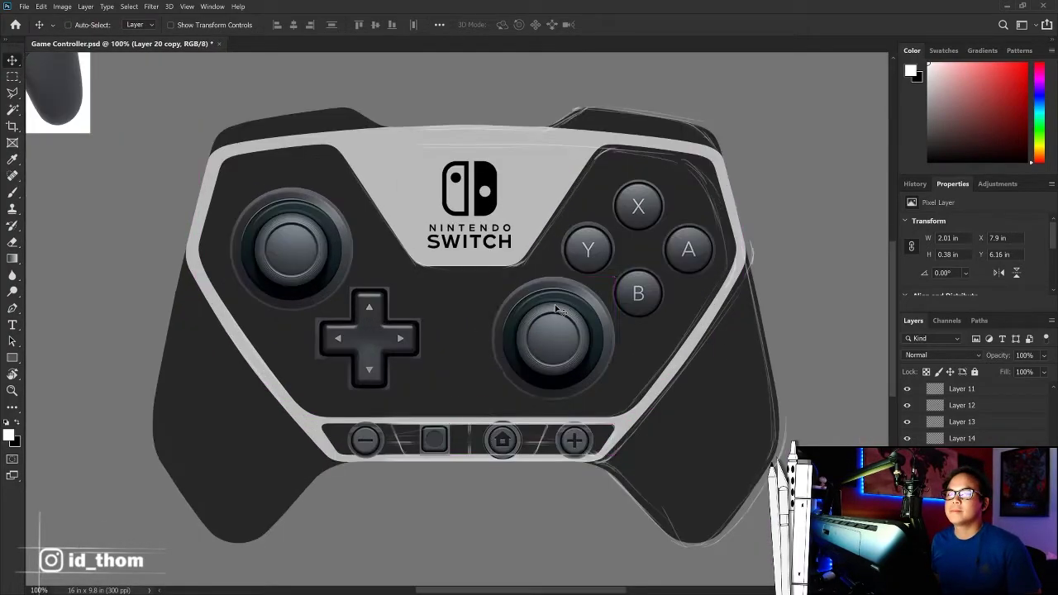
drag(460, 253, 473, 245)
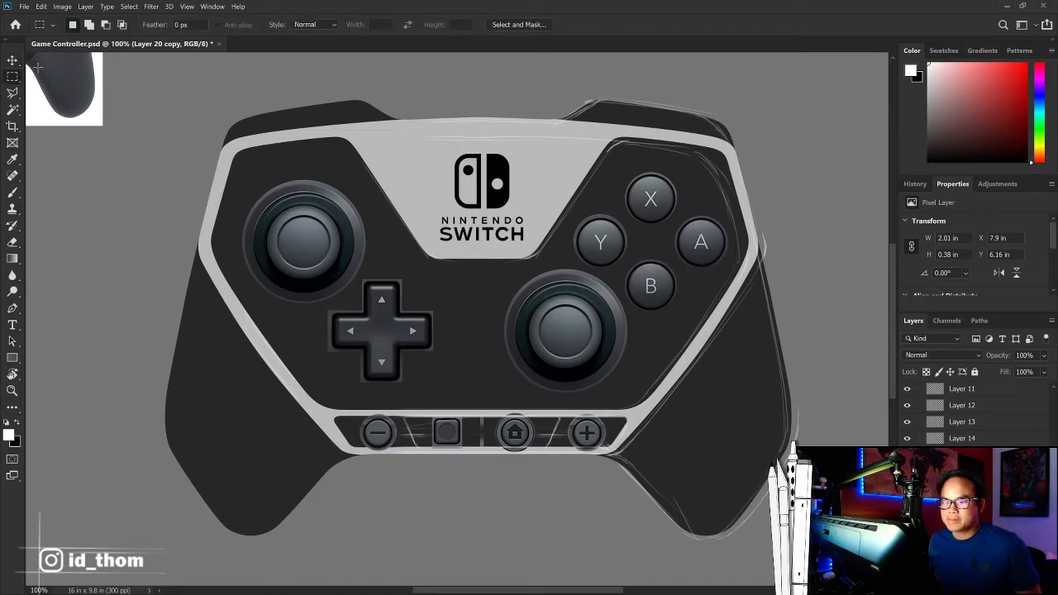
drag(395, 240, 441, 264)
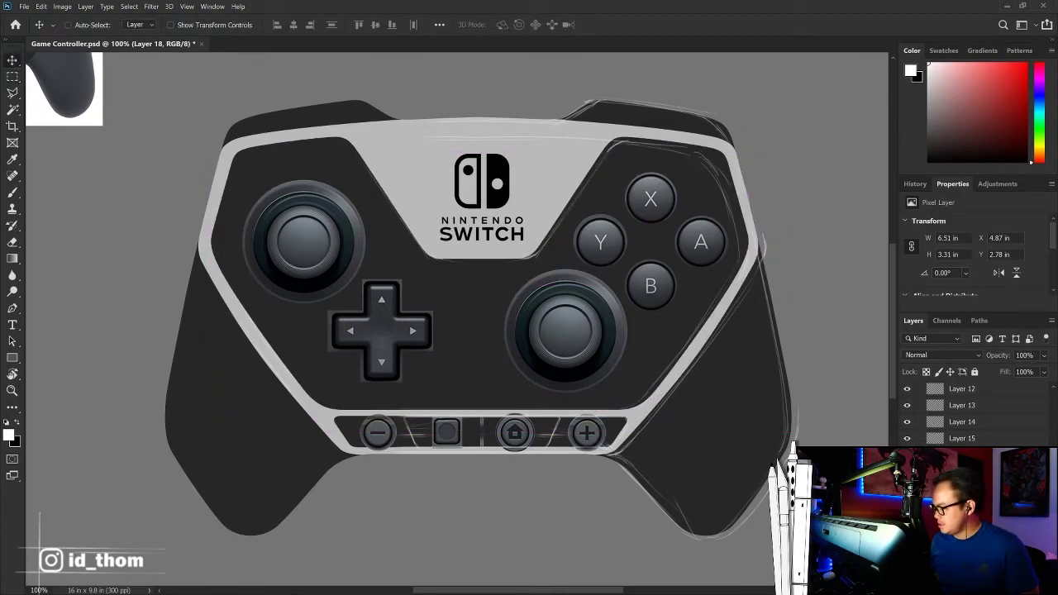
Step: Load the bezel selection on a new layer and fill it with a diagonal gradient
key(ctrl+minus)
ctrl+click(935, 488)
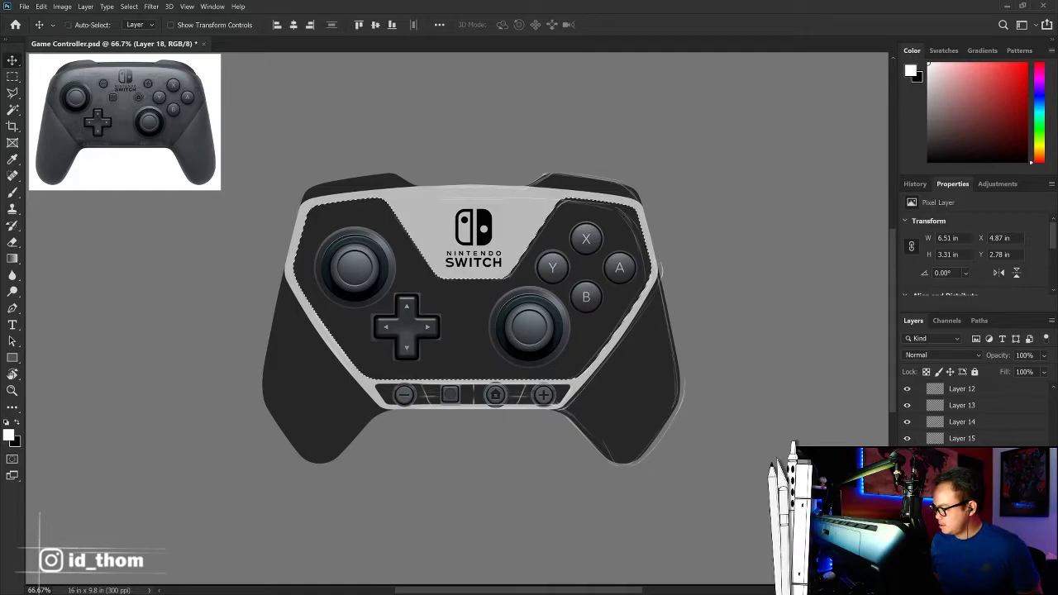
key(ctrl+shift+alt+n)
key(g)
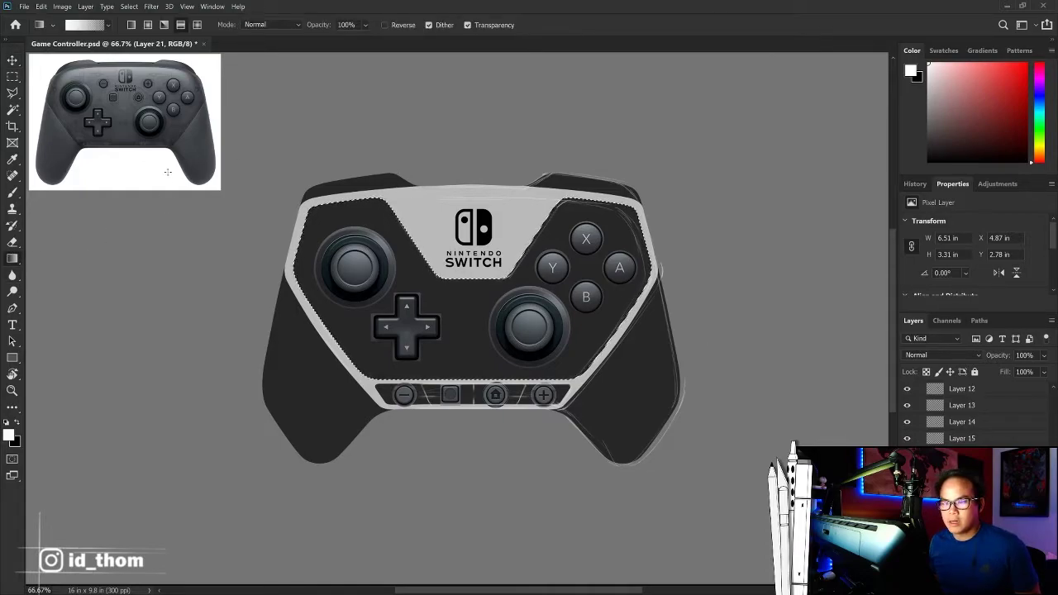
drag(265, 104, 526, 401)
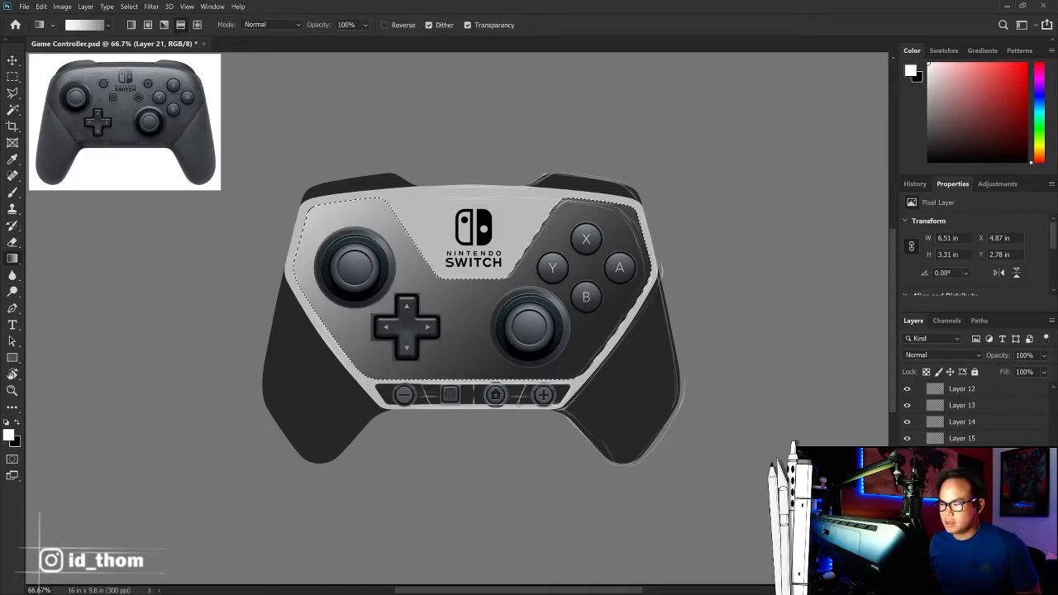
key(ctrl+z)
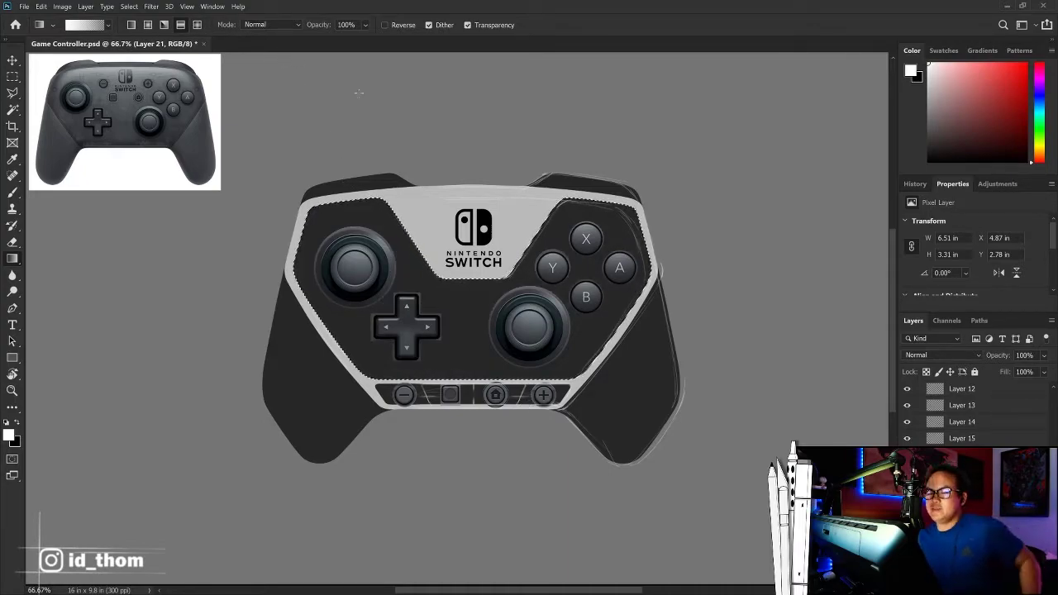
drag(374, 94, 595, 281)
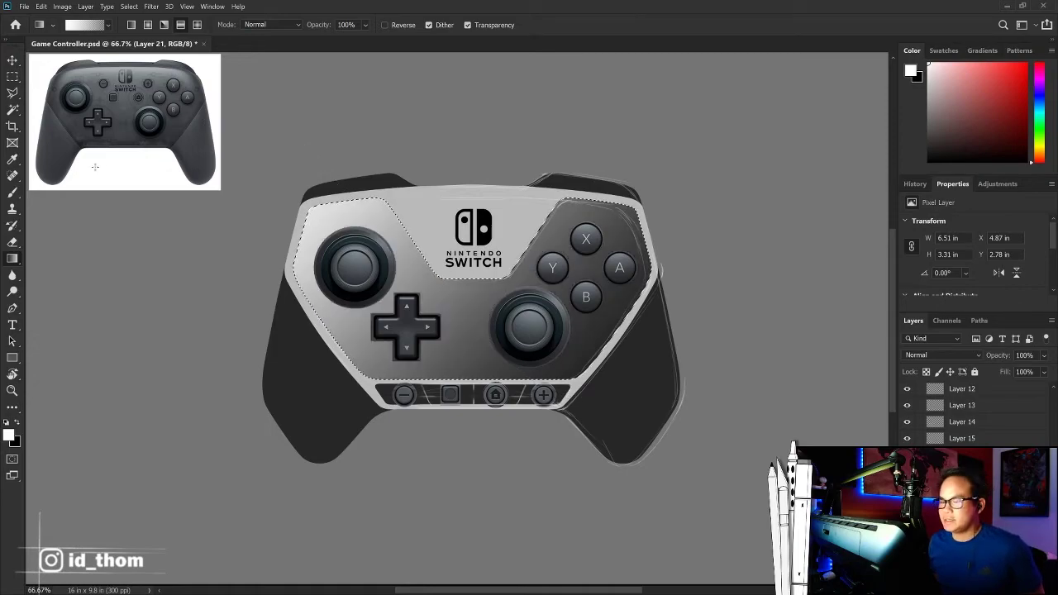
Step: Try a polygon lasso selection on the right half, then revert to the face plate selection
key(l)
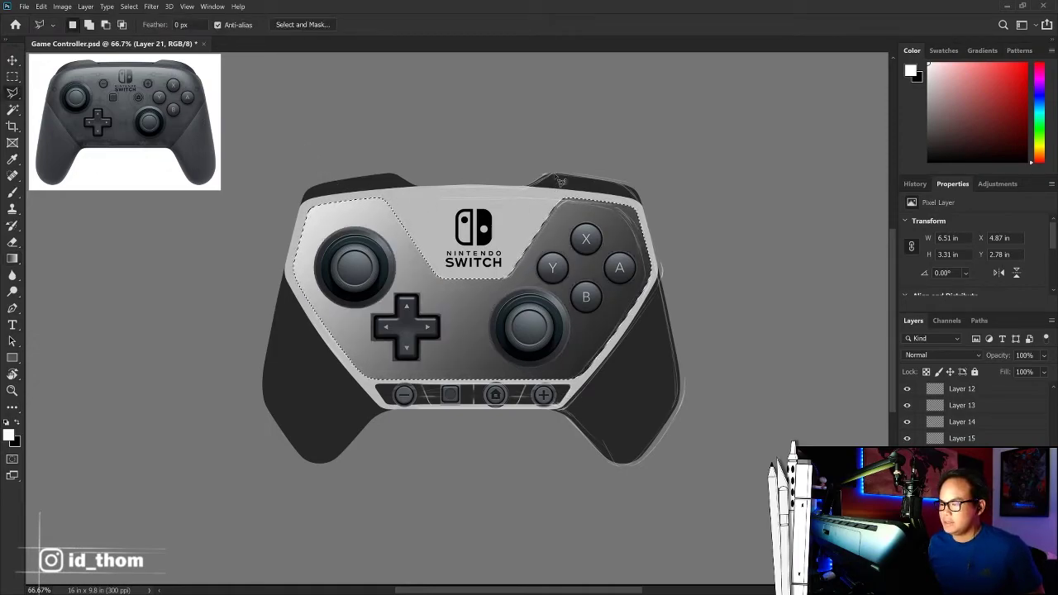
click(719, 234)
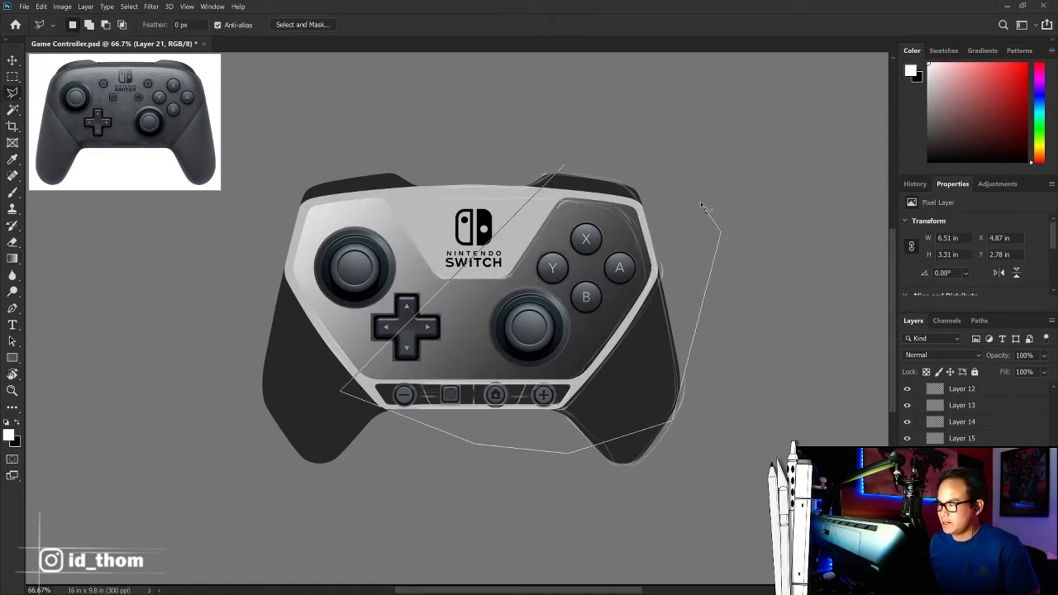
click(664, 174)
click(566, 165)
key(m)
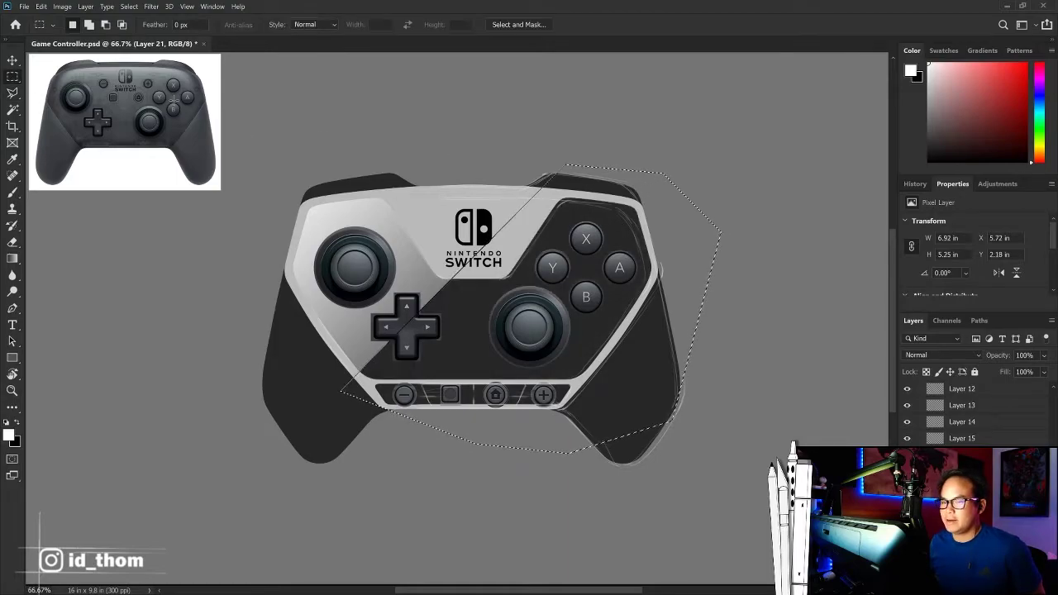
key(ctrl+d)
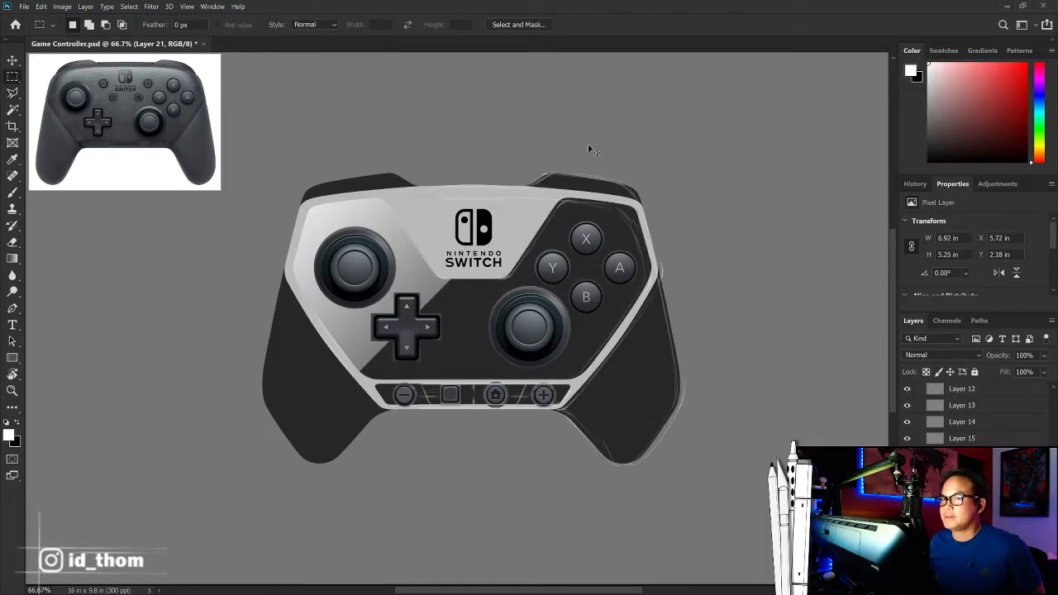
key(ctrl+z)
key(ctrl+z)
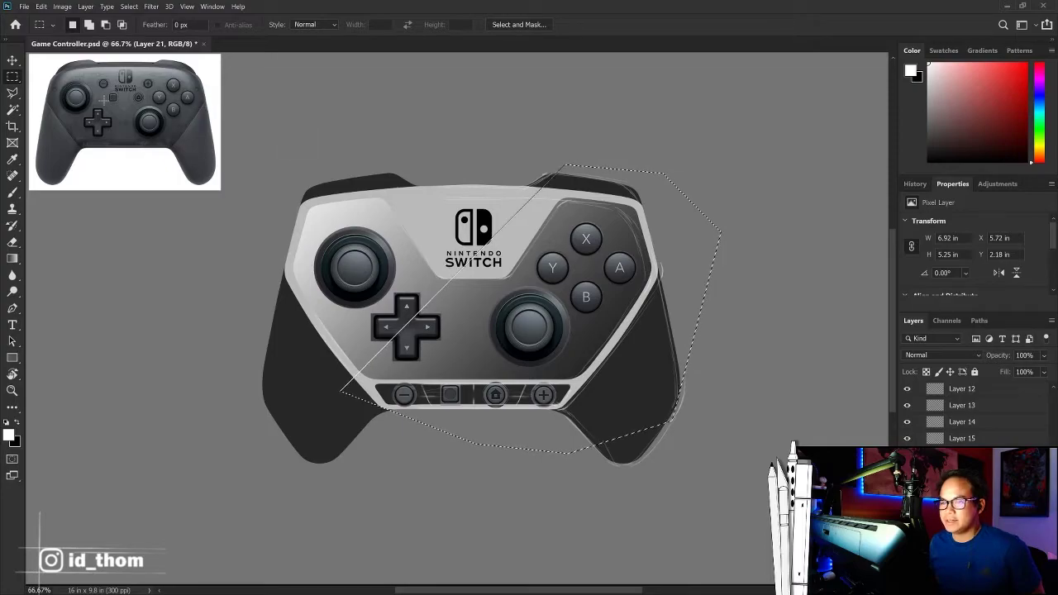
key(ctrl+d)
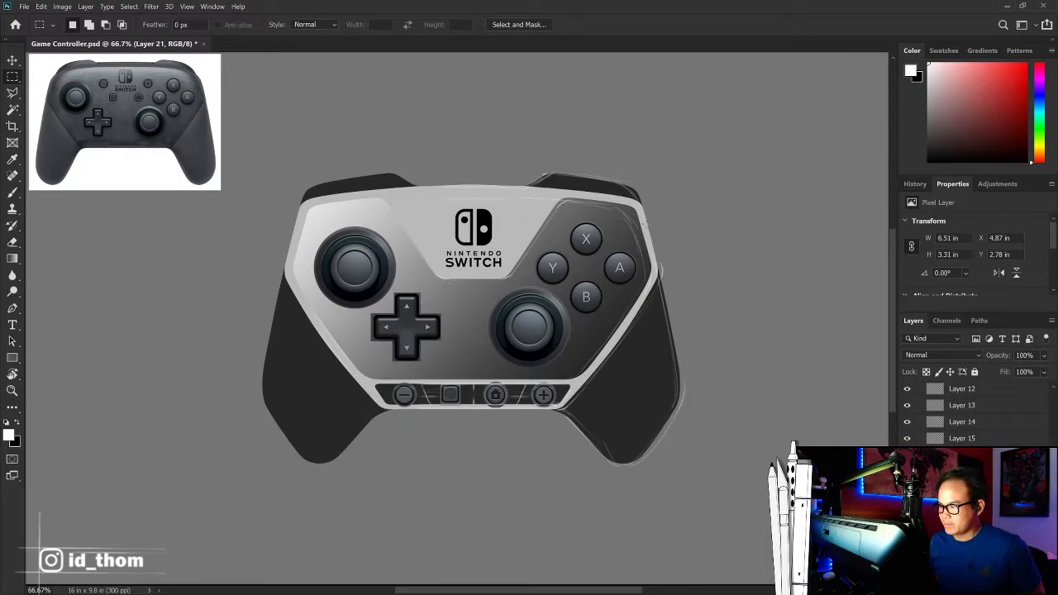
key(ctrl+z)
key(ctrl+z)
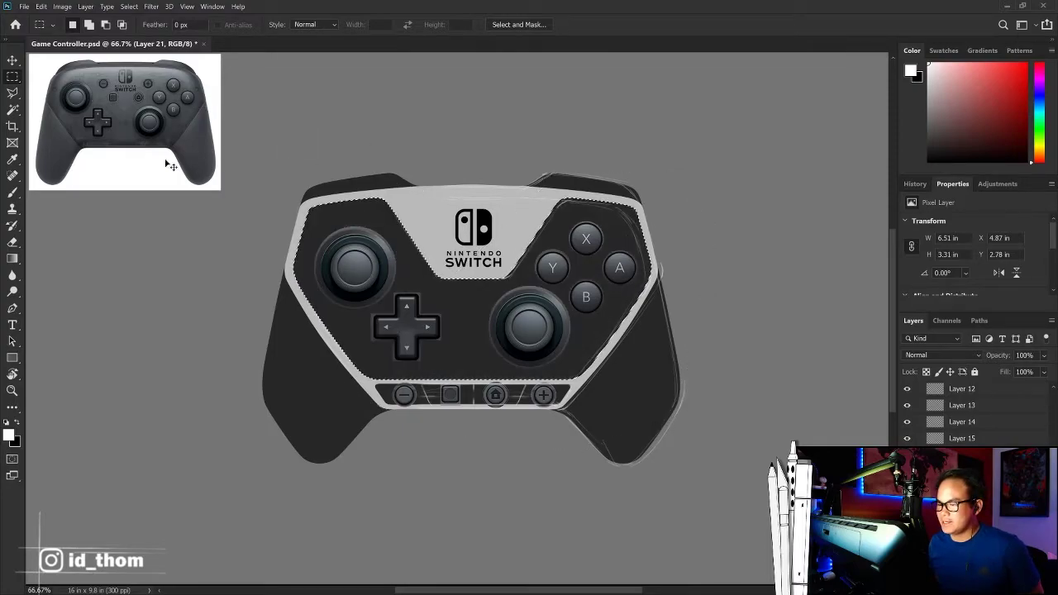
key(g)
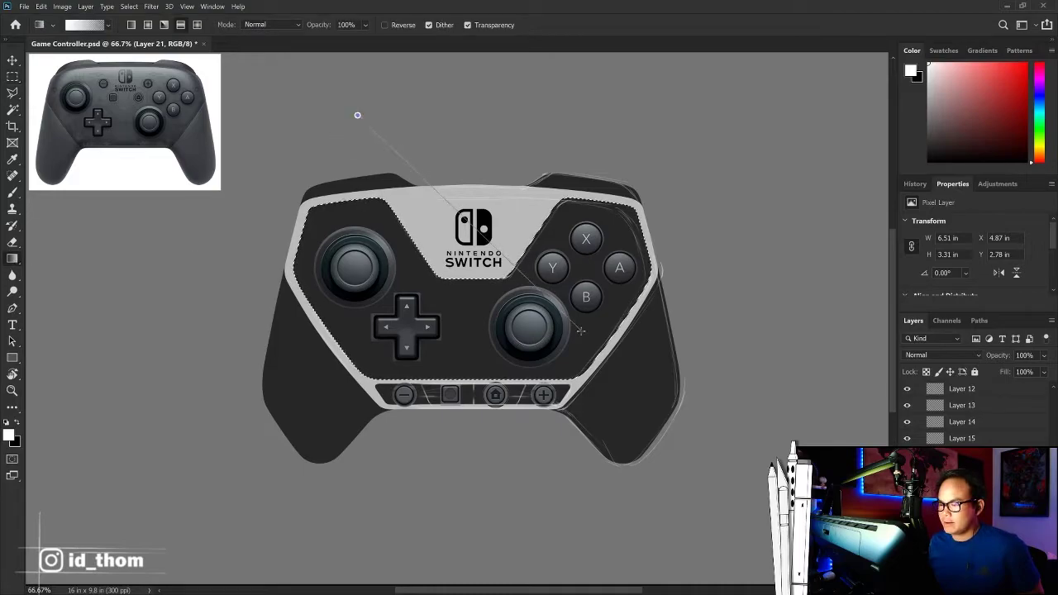
Step: Fill the face plate with a light-to-dark gradient, contract the selection 5 px, then deselect
drag(357, 115, 580, 330)
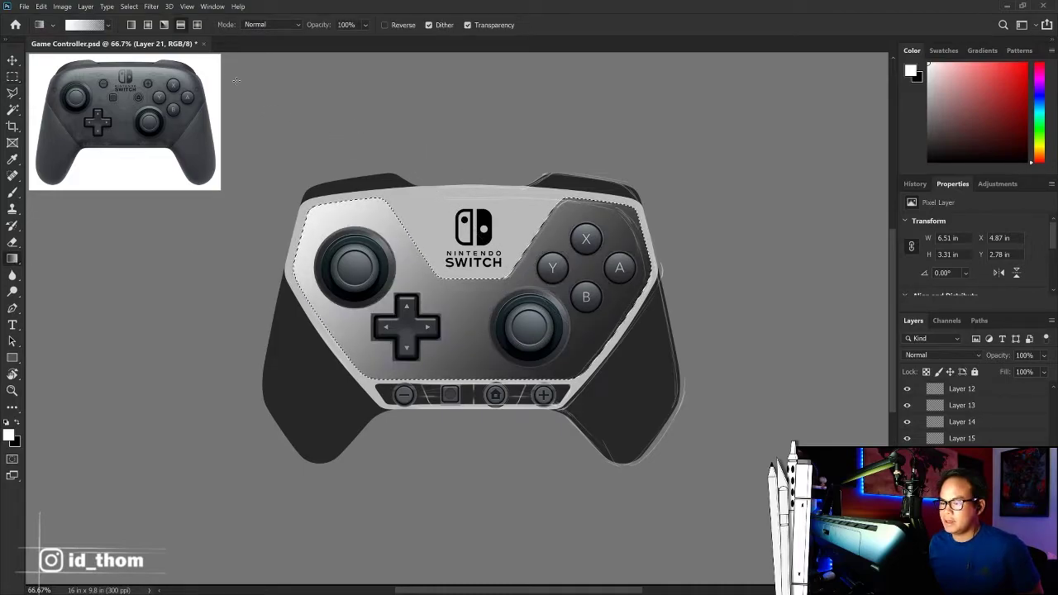
key(m)
click(129, 6)
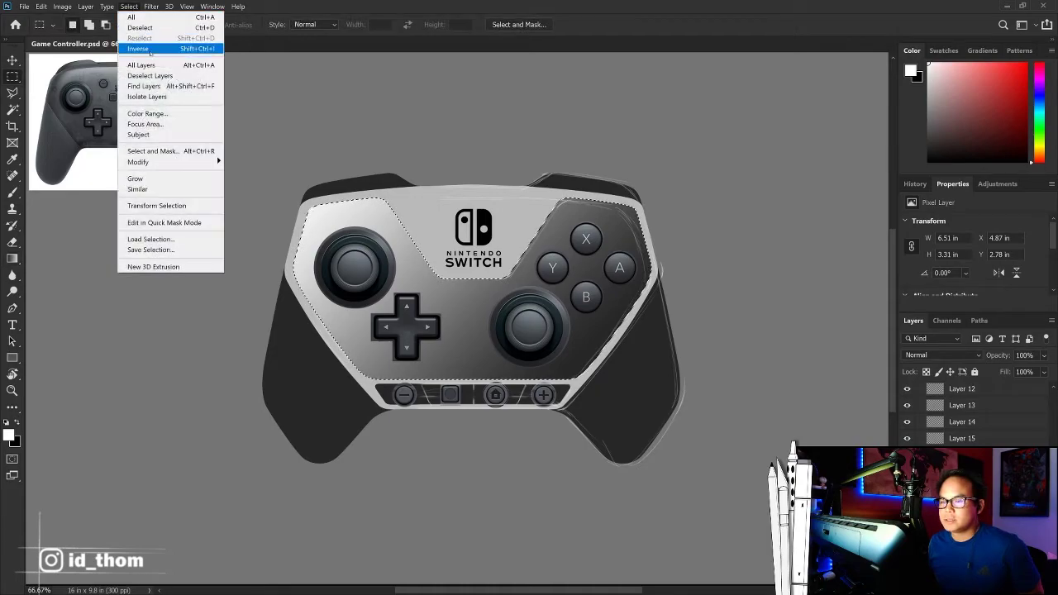
mouse_move(138, 162)
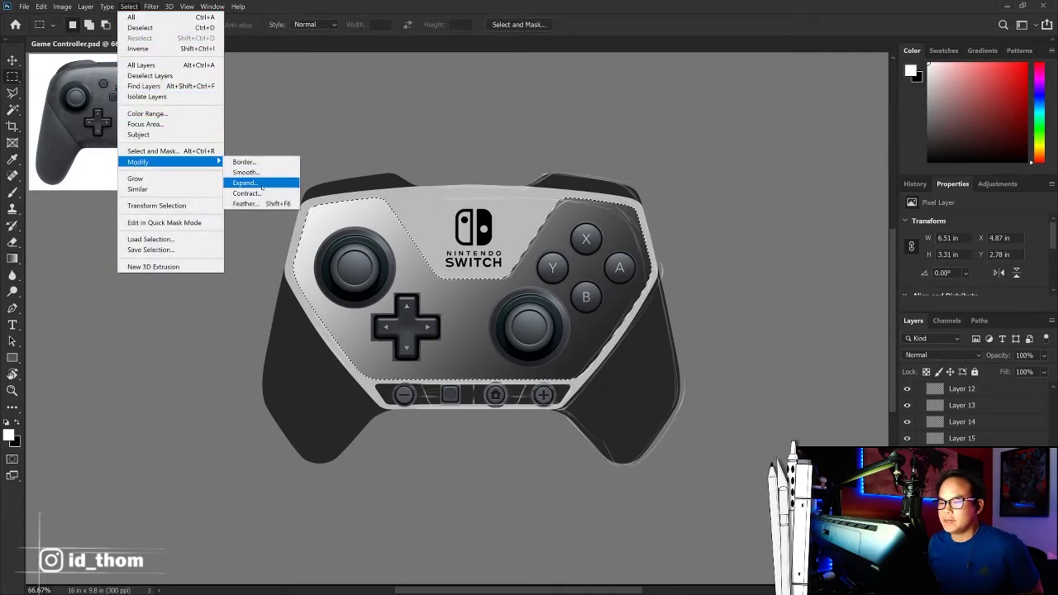
click(260, 193)
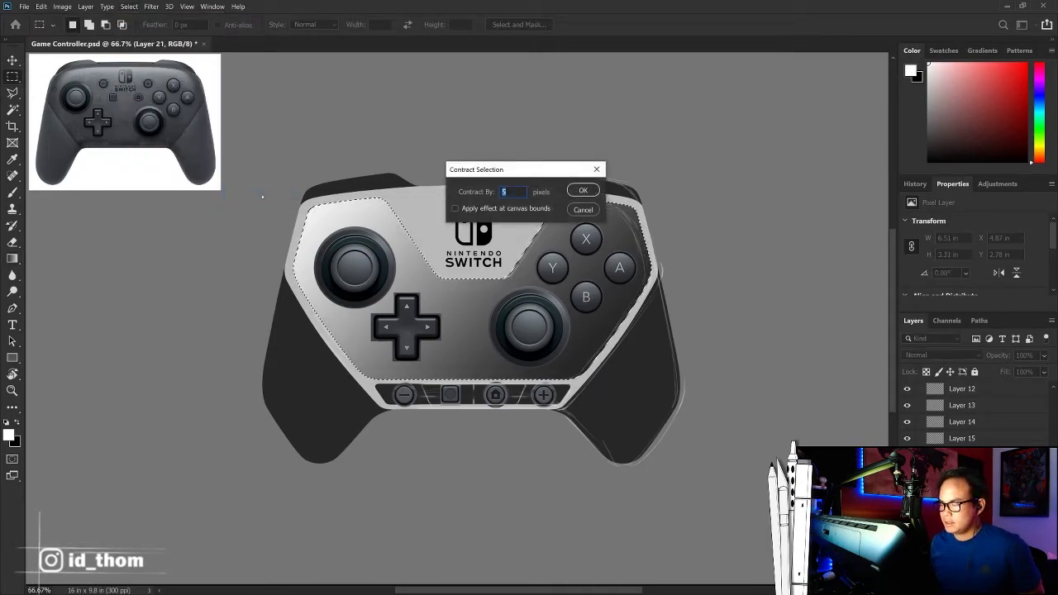
key(Return)
click(129, 6)
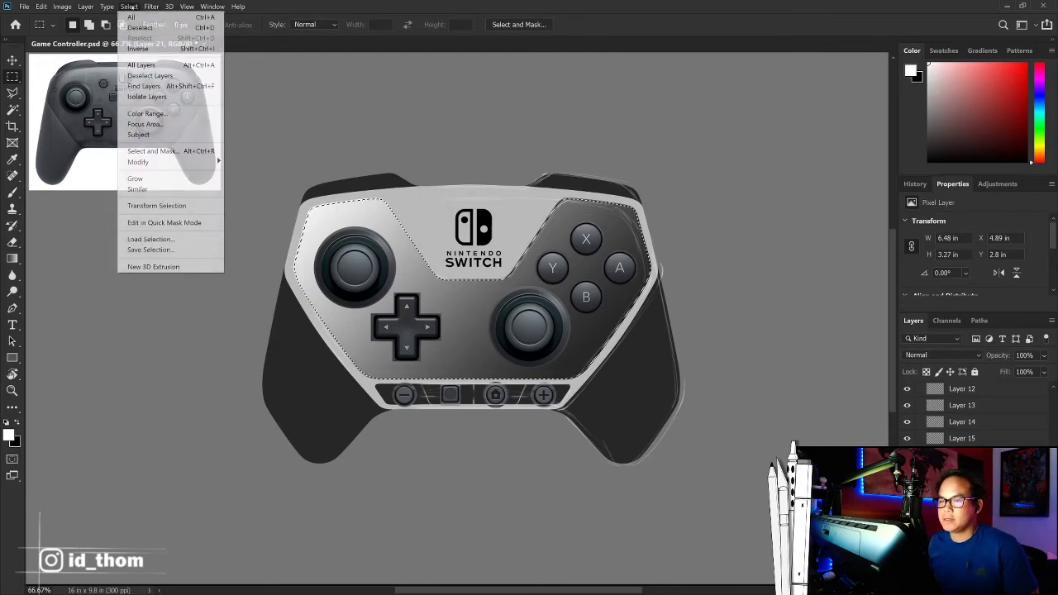
click(139, 27)
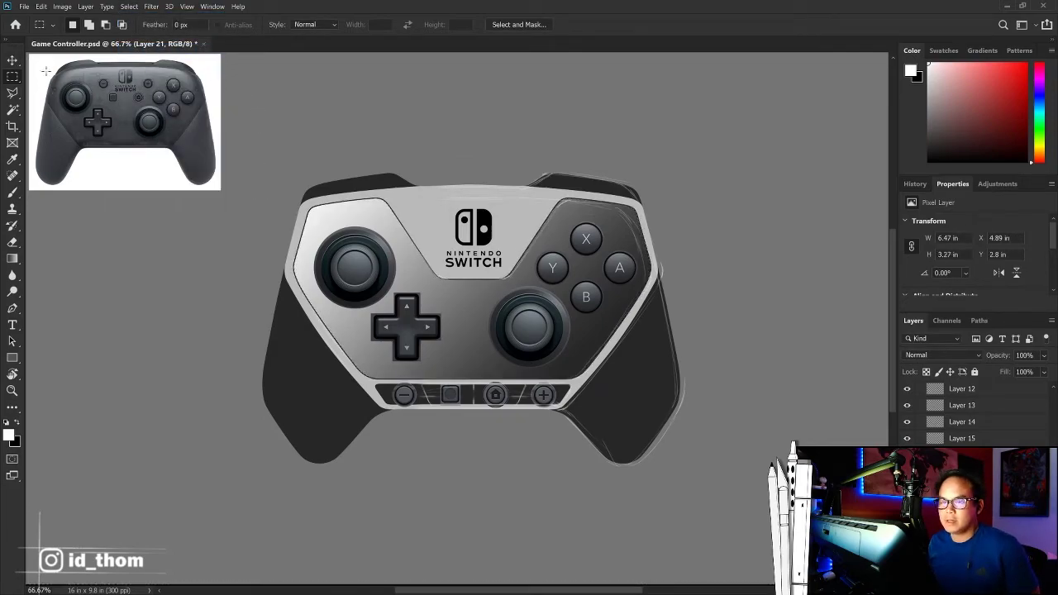
Step: Lower Layer 21's face plate shading to about 55% opacity
key(v)
key(ctrl+plus)
key(ctrl+plus)
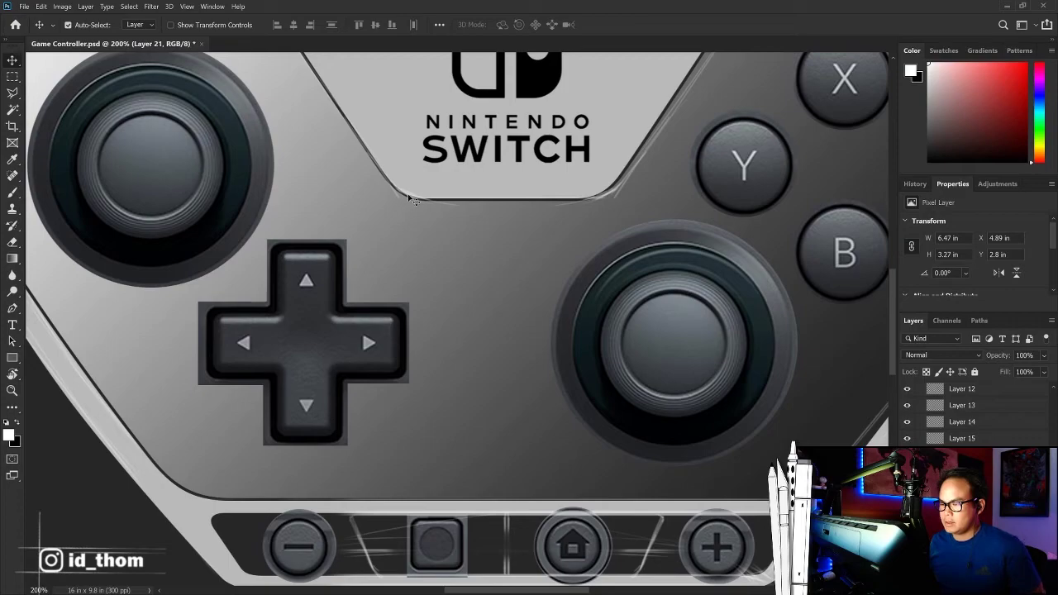
click(413, 199)
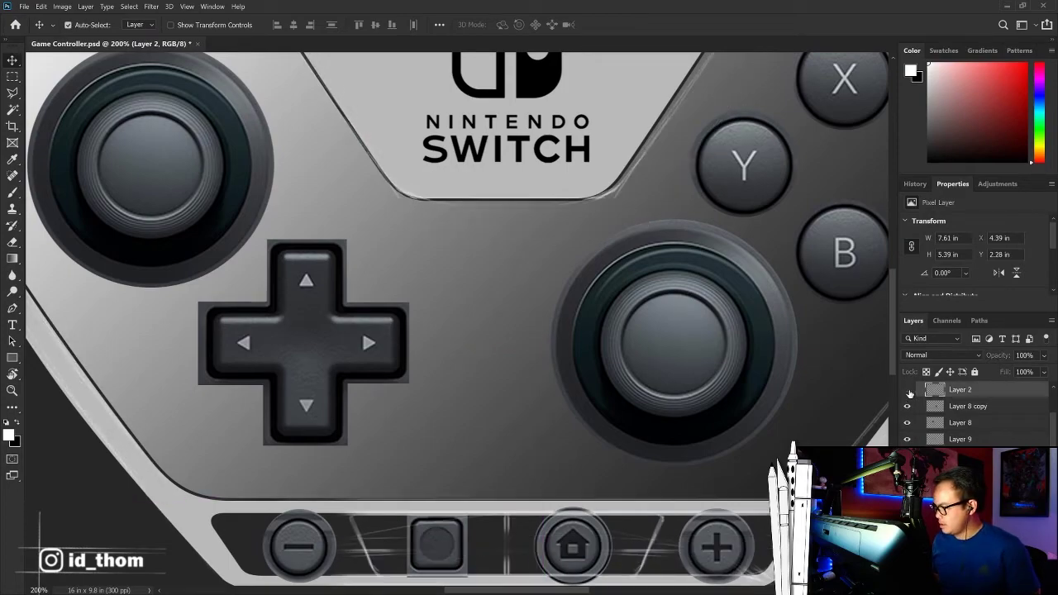
key(ctrl+minus)
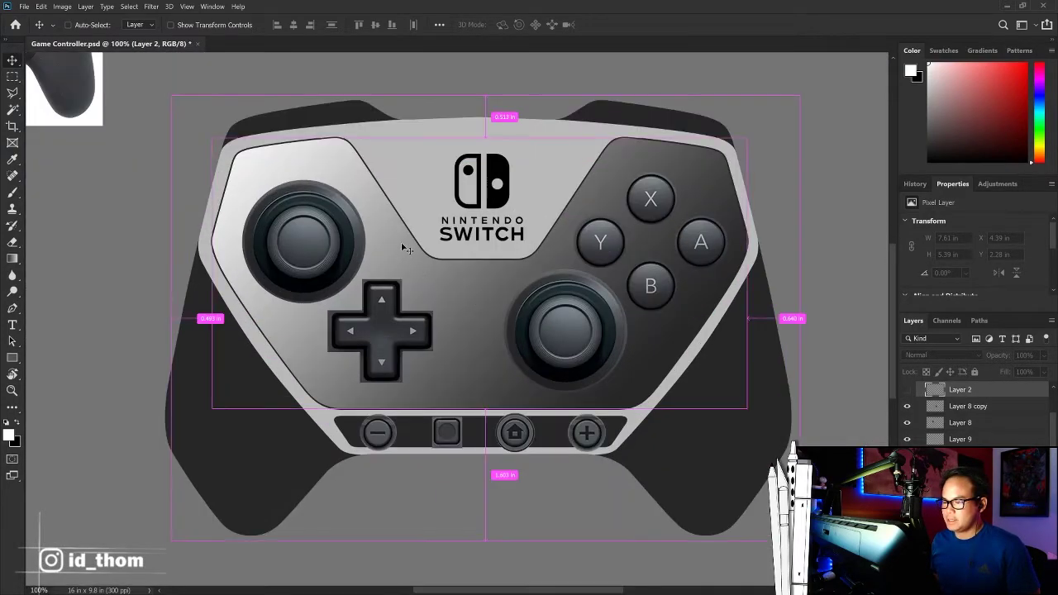
ctrl+click(793, 303)
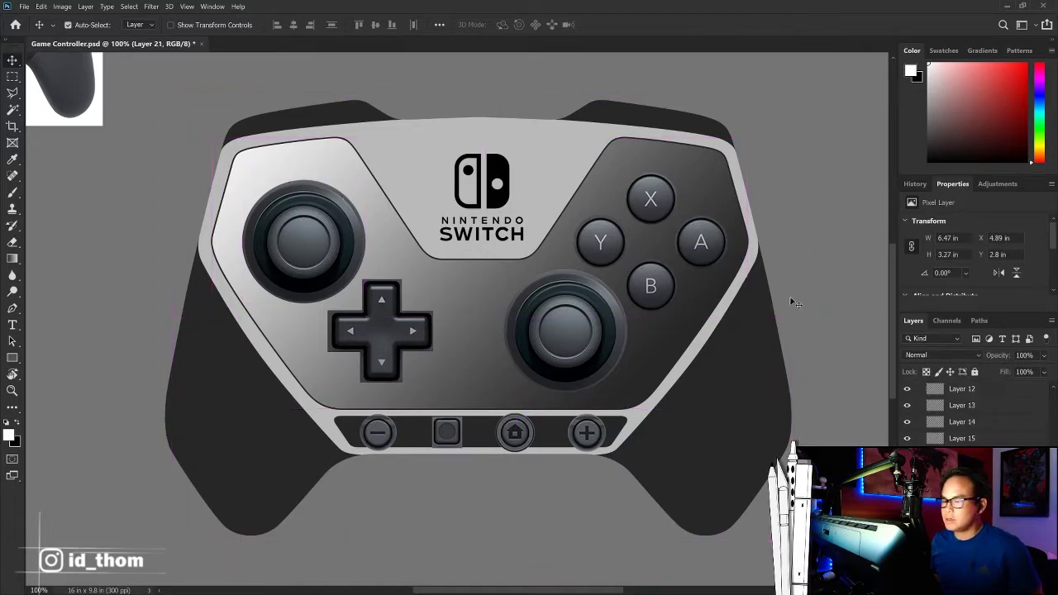
drag(1038, 362, 1027, 369)
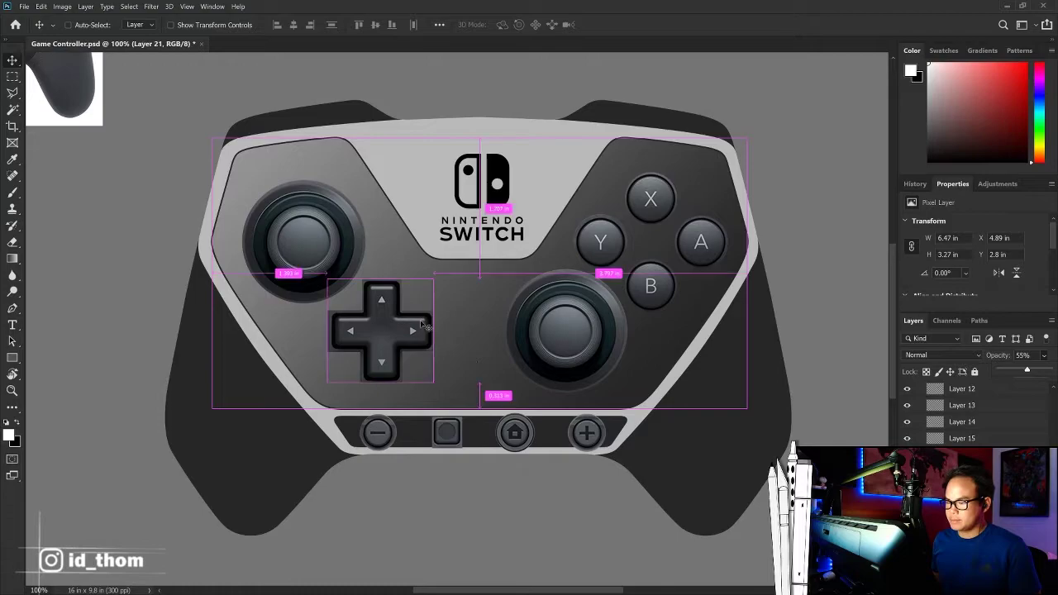
key(ctrl+plus)
drag(383, 179, 469, 286)
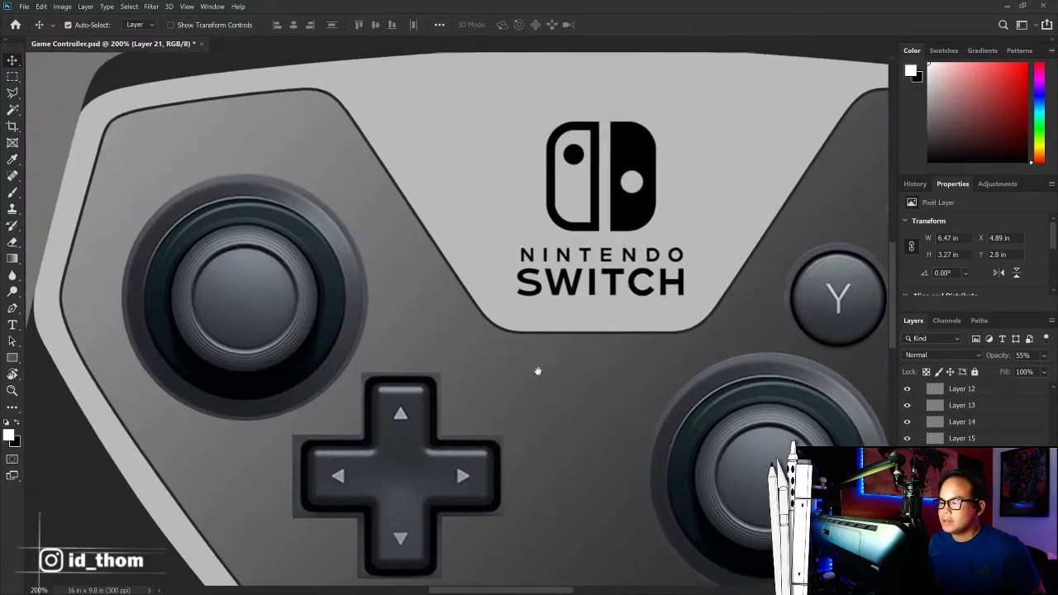
ctrl+click(438, 234)
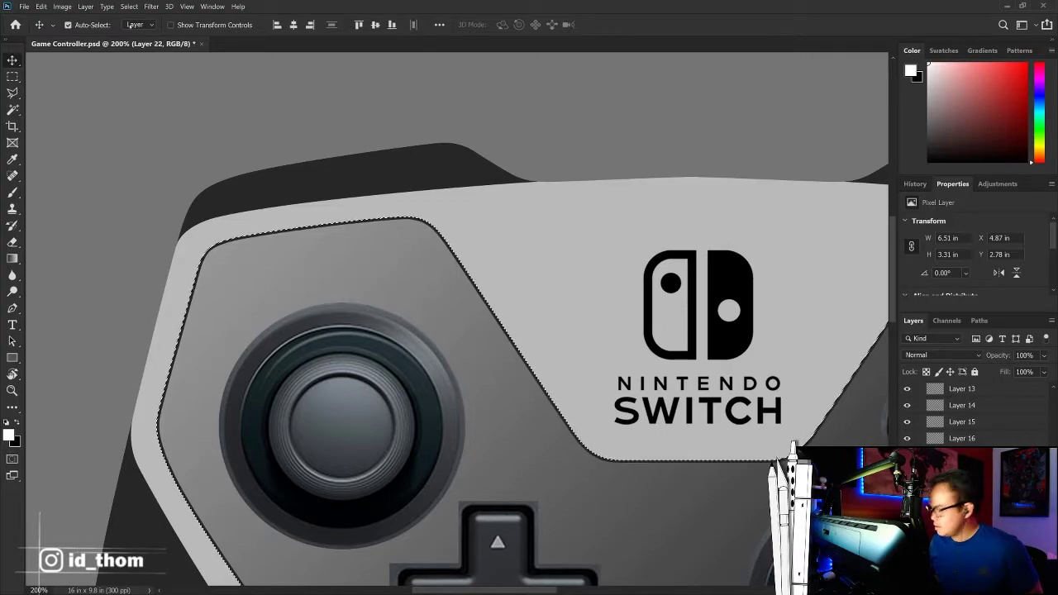
Step: Stroke the face panel selection with a 2 px black (000000) outline and deselect
click(40, 6)
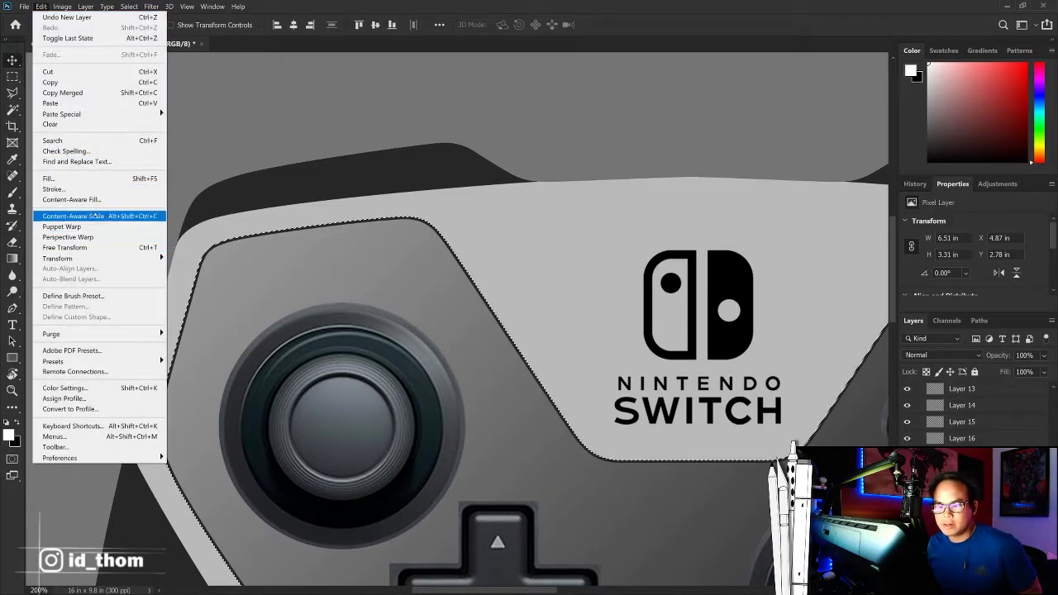
click(54, 188)
click(490, 181)
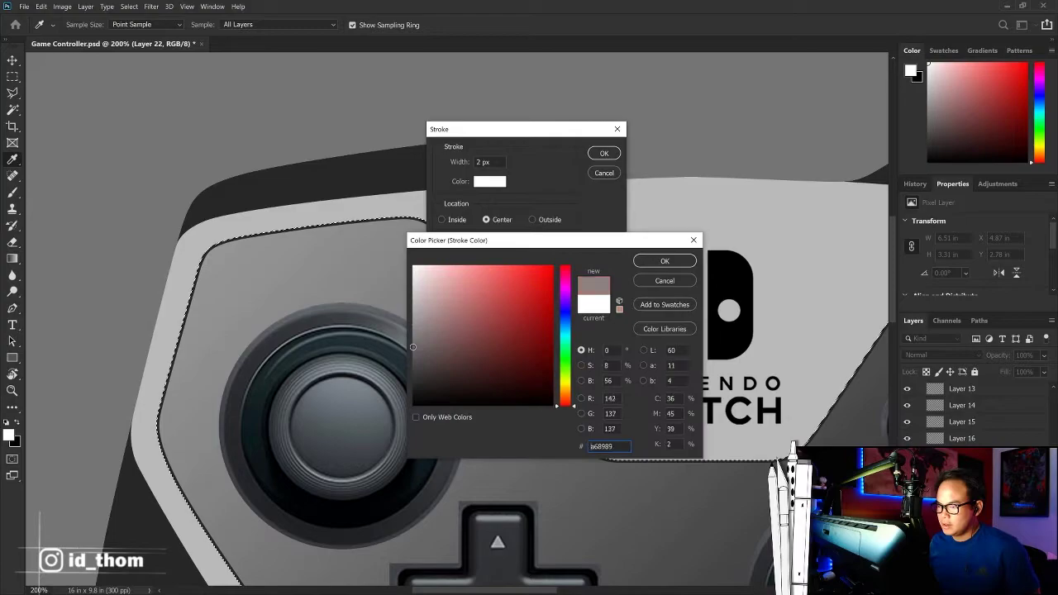
text(000000)
click(664, 260)
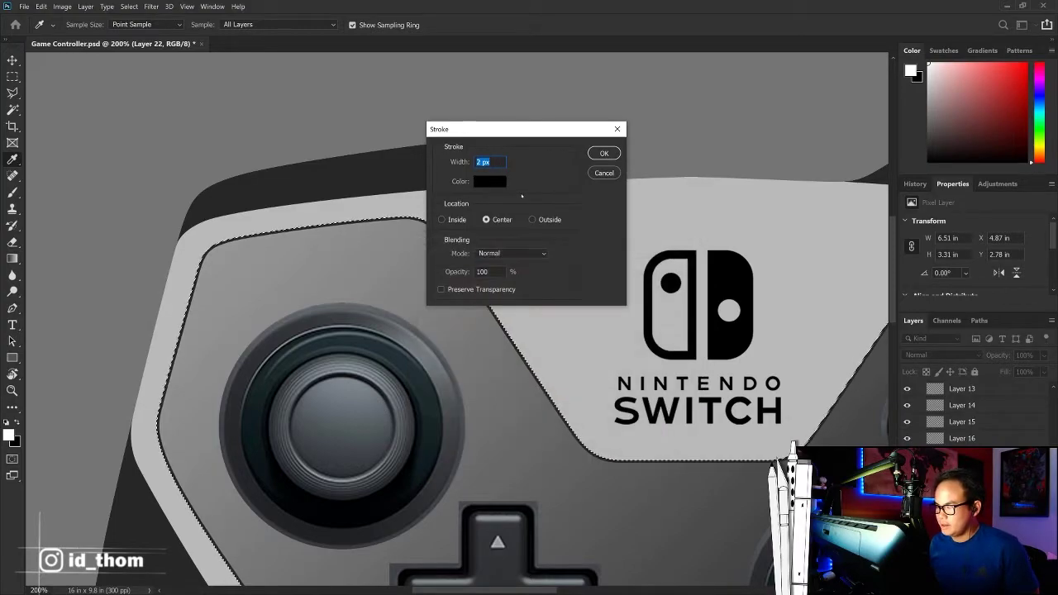
key(Return)
key(v)
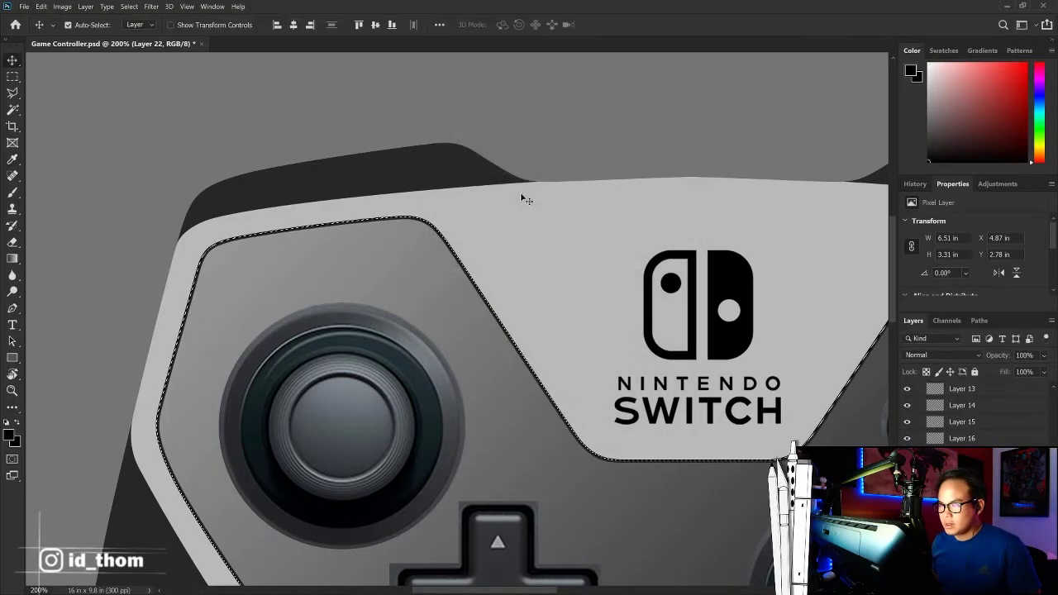
key(ctrl+d)
key(m)
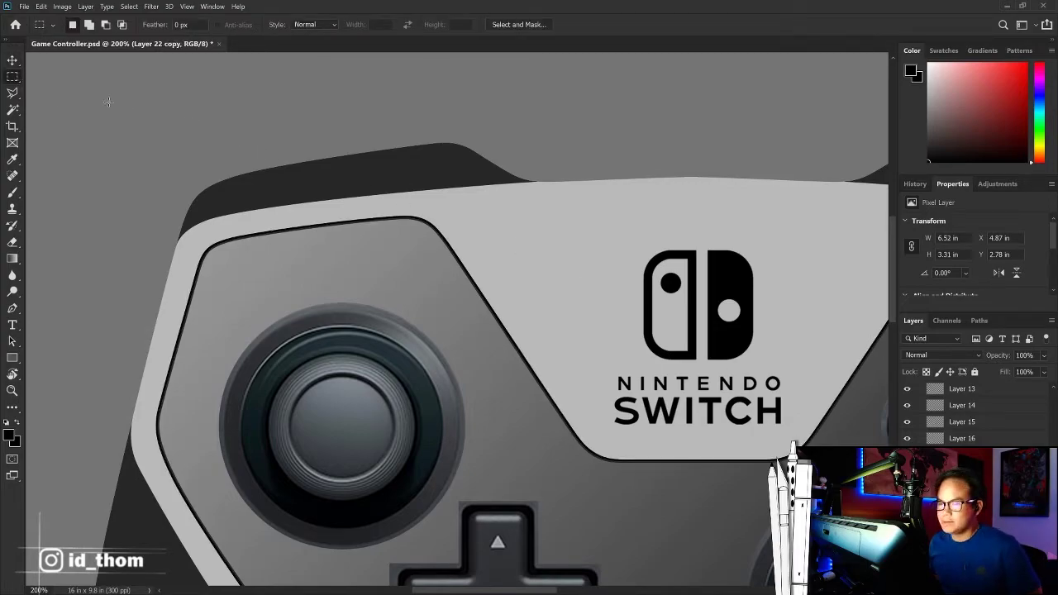
Step: Nudge the outline copy up and left with arrow keys and lower its opacity
key(v)
key(Left)
key(Up)
key(Up)
key(Left)
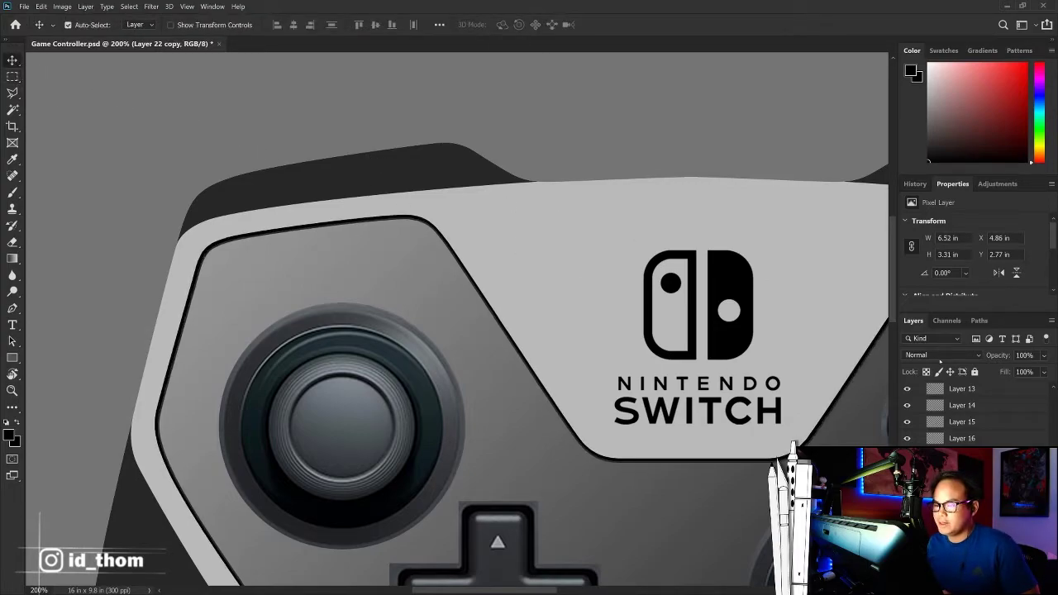
key(Up)
drag(1022, 369, 1017, 369)
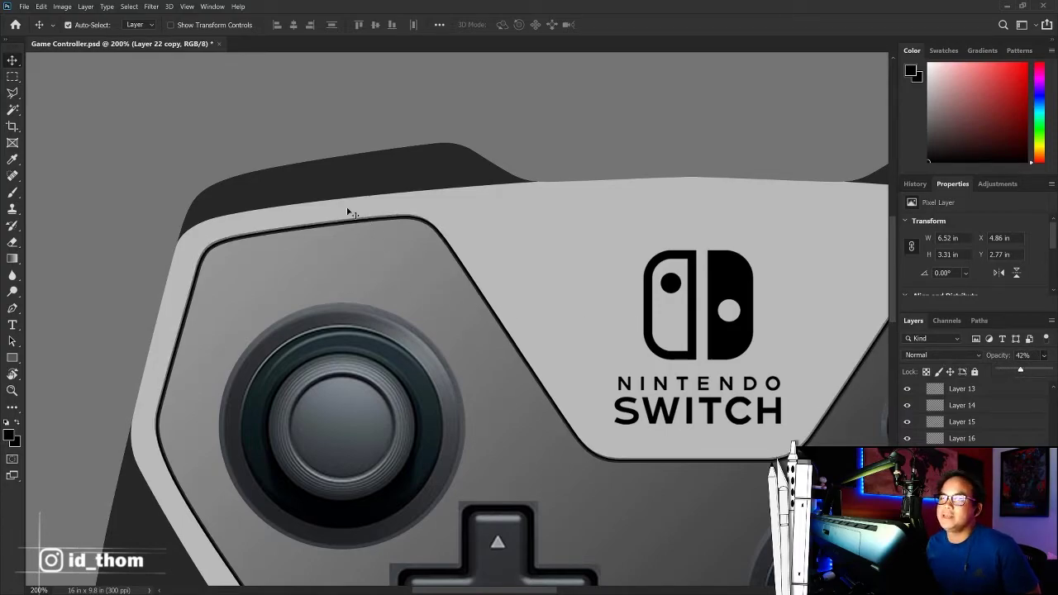
Step: Align the outline layer with the panel edge, then load its shape on a new layer
scroll(347, 213, up, 5)
drag(350, 181, 479, 253)
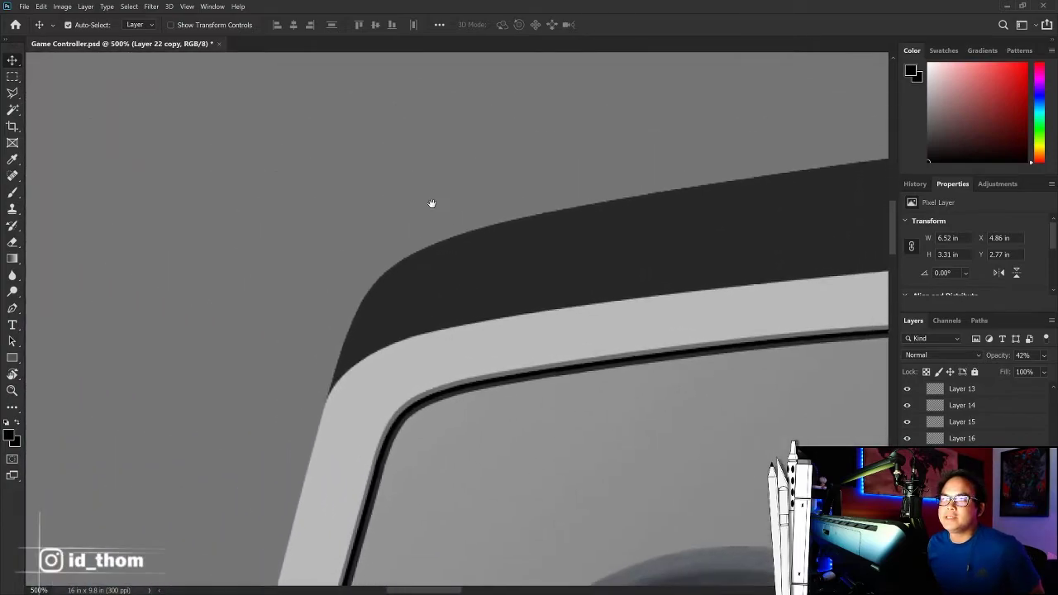
scroll(528, 307, down, 2)
drag(507, 322, 512, 319)
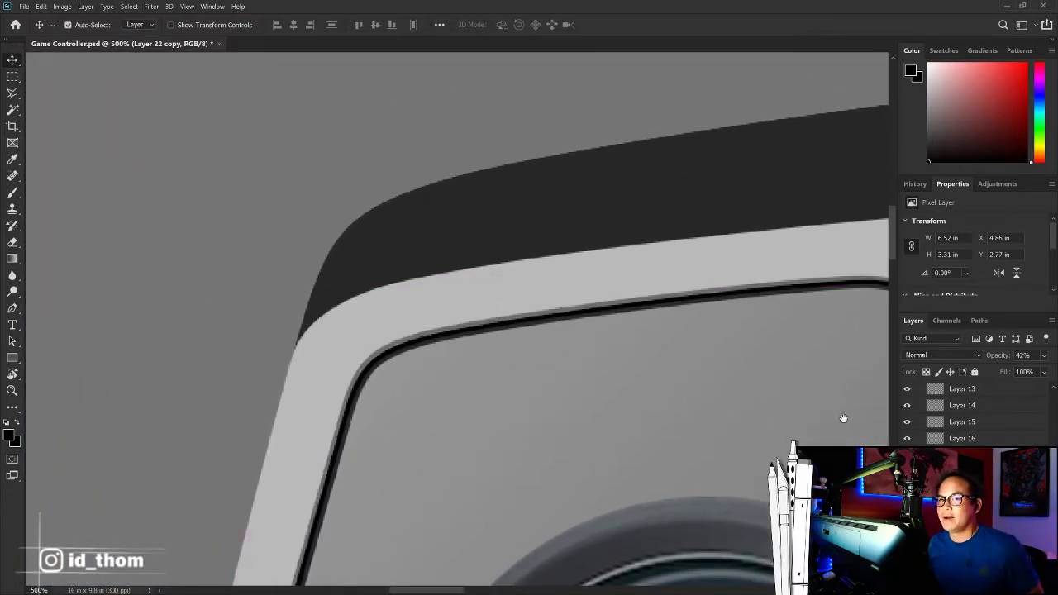
drag(843, 418, 711, 353)
drag(521, 241, 524, 243)
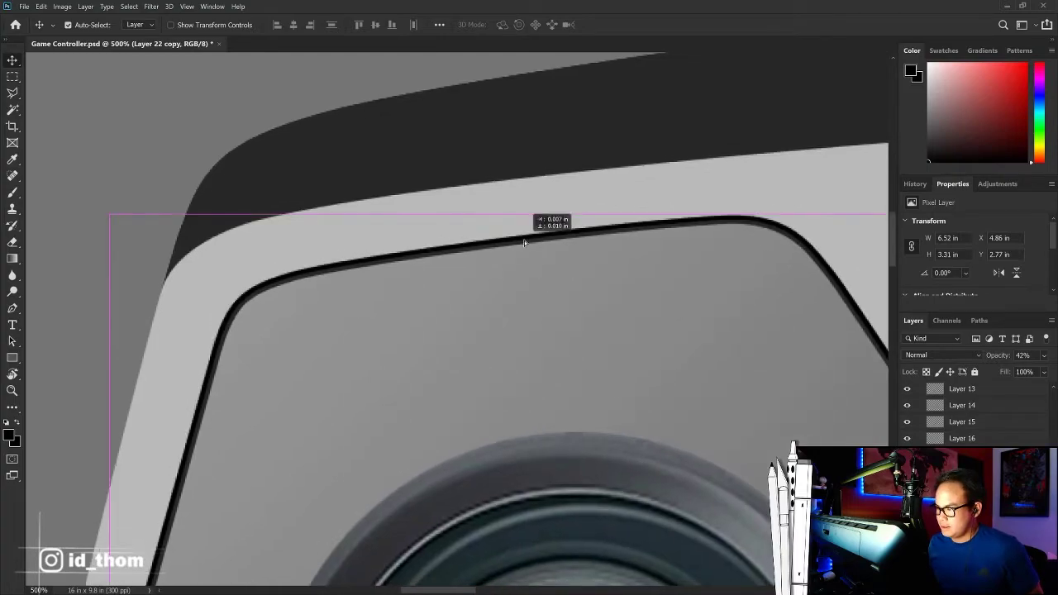
key(ctrl+z)
key(ctrl+shift+z)
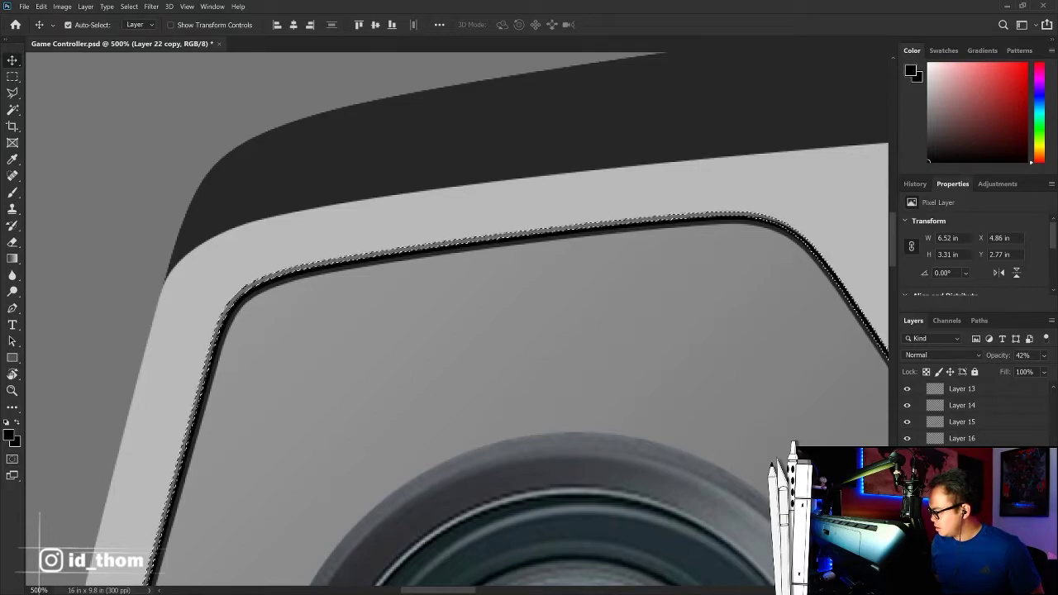
key(ctrl+shift+alt+n)
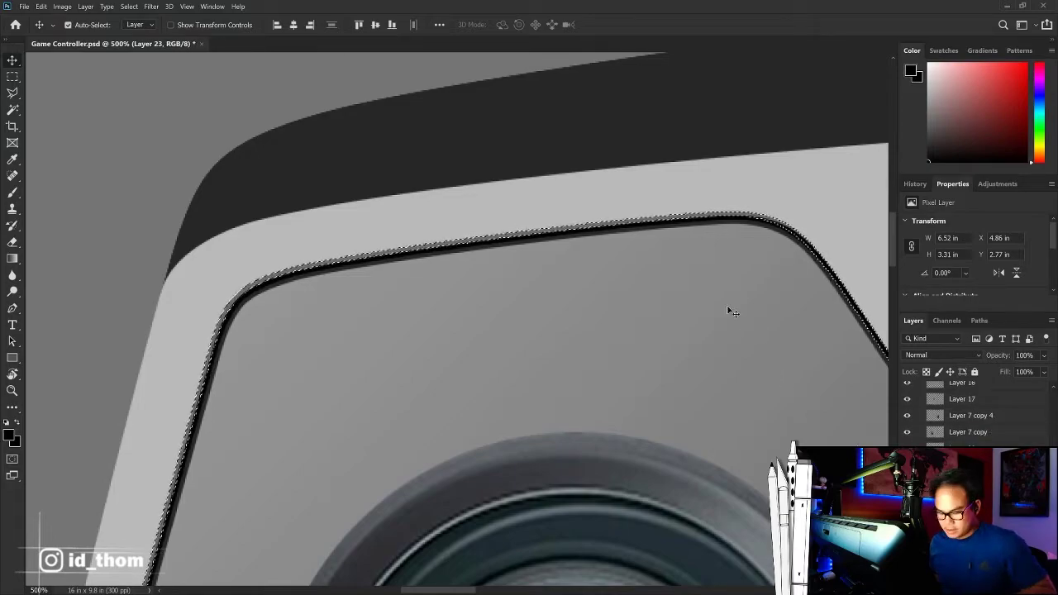
Step: Fill the outline selection with white (ffffff) and deselect
key(shift+F5)
click(393, 171)
click(384, 201)
text(ffffff)
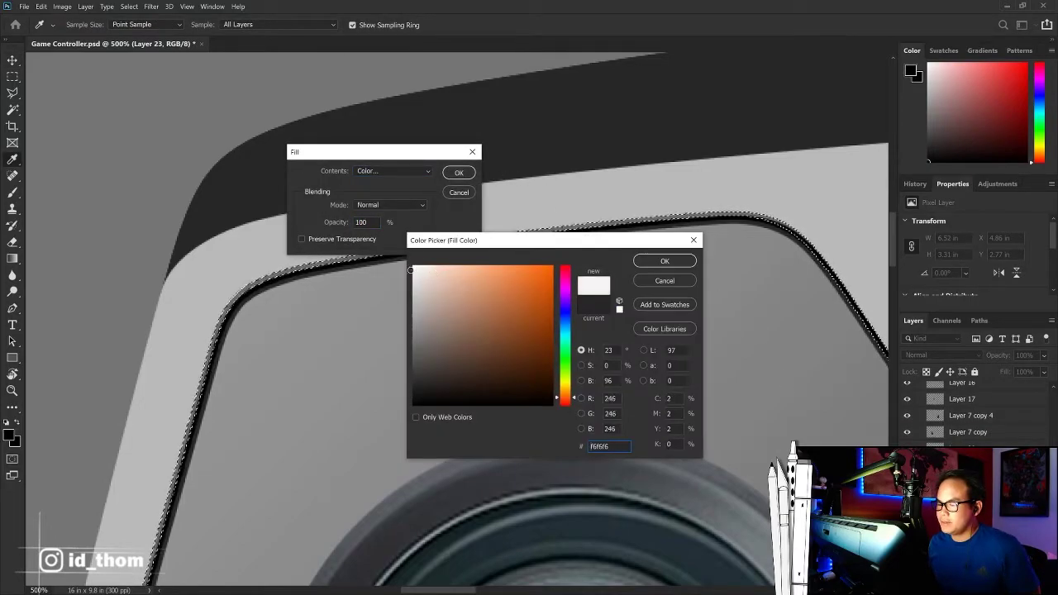
key(Return)
key(Return)
key(v)
key(ctrl+d)
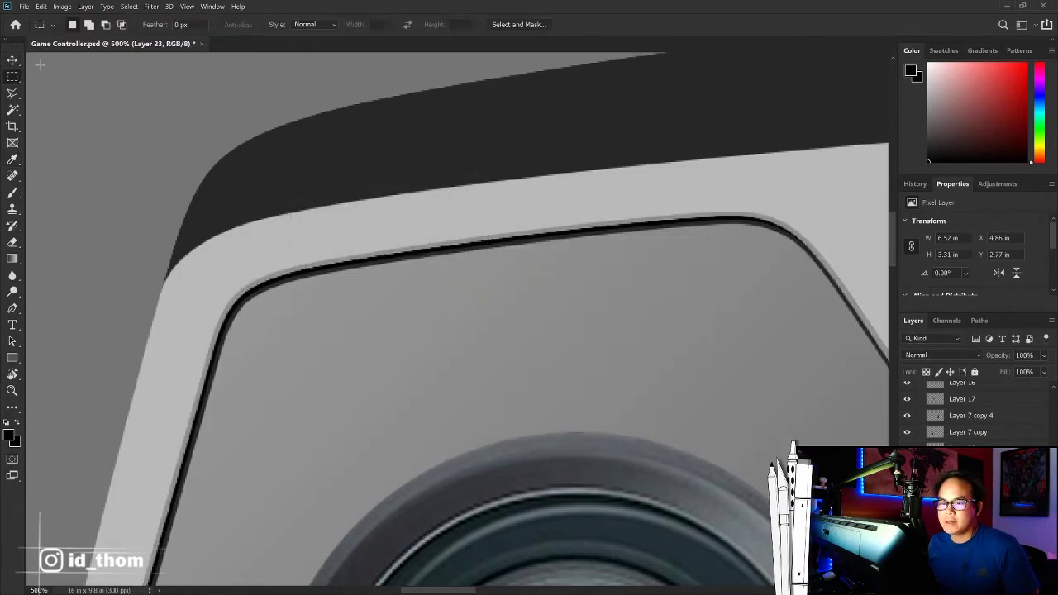
Step: Offset the white stroke a pixel down and right, checking the highlight at several zooms
key(Down)
key(Right)
key(Down)
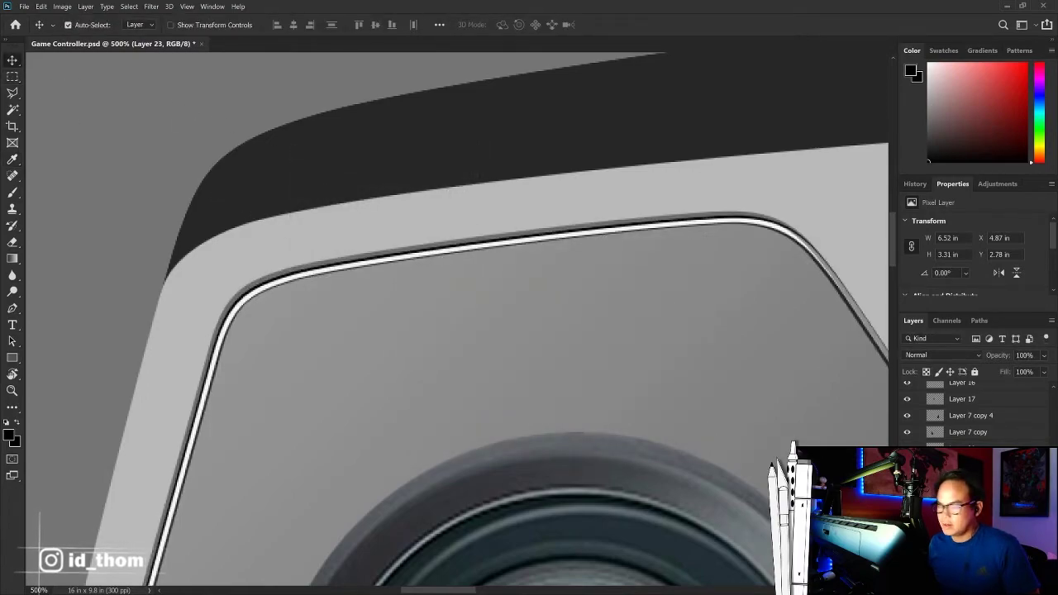
key(Up)
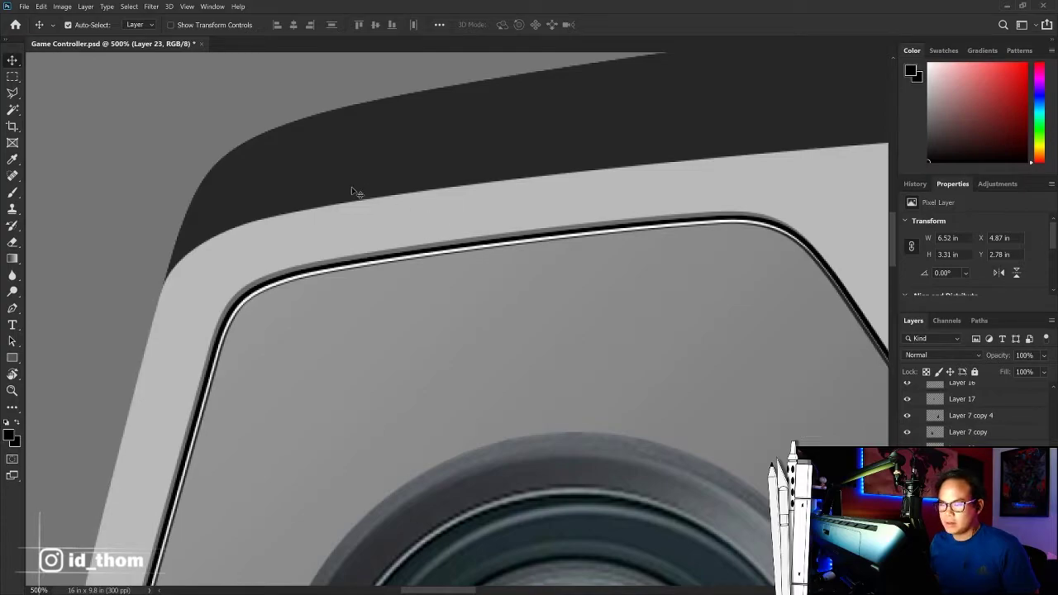
key(Up)
key(Down)
key(ctrl+minus)
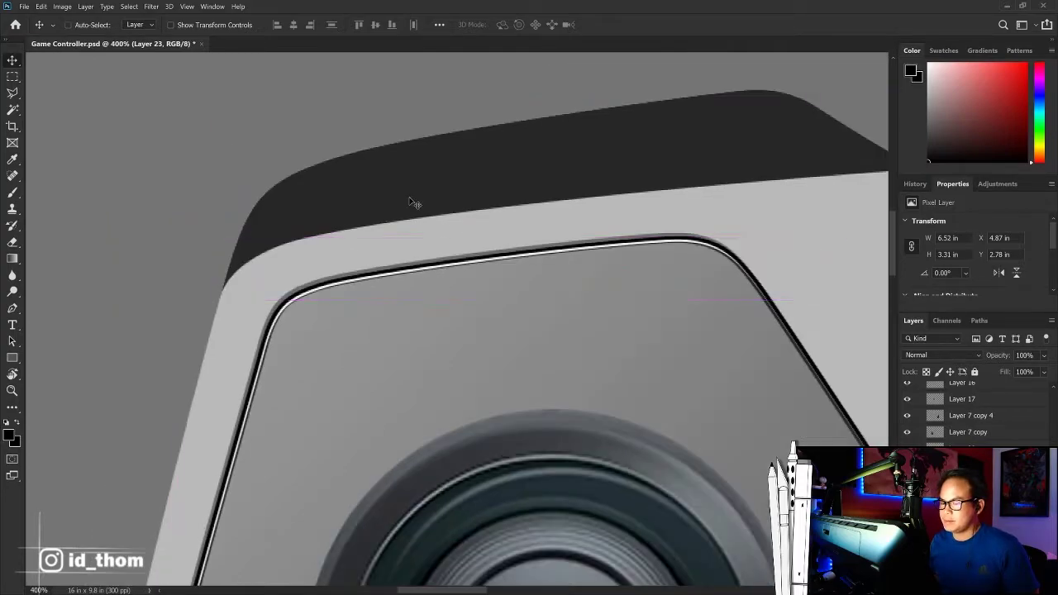
key(Up)
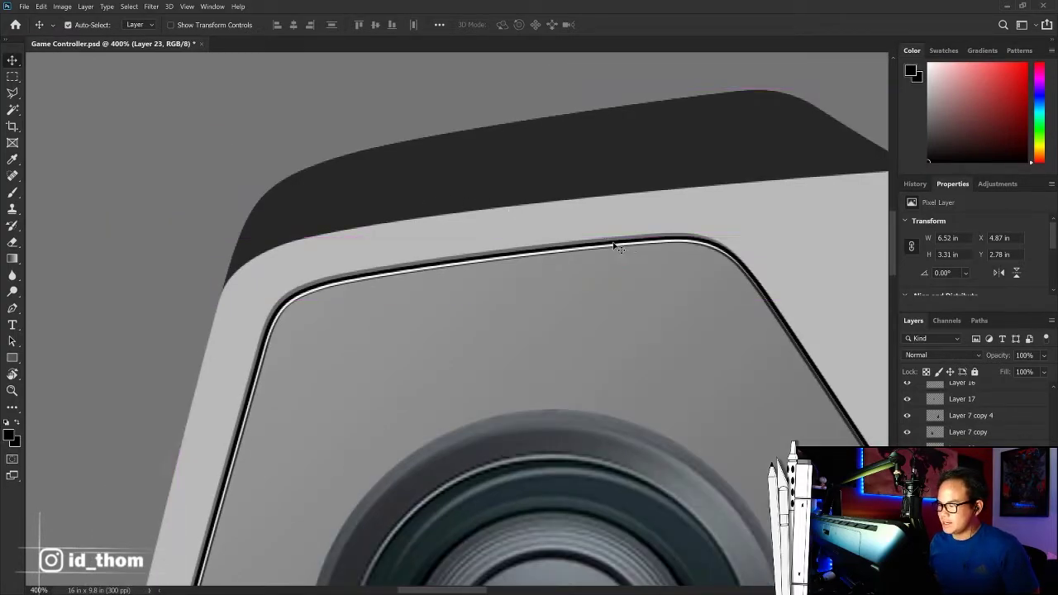
scroll(615, 245, down, 5)
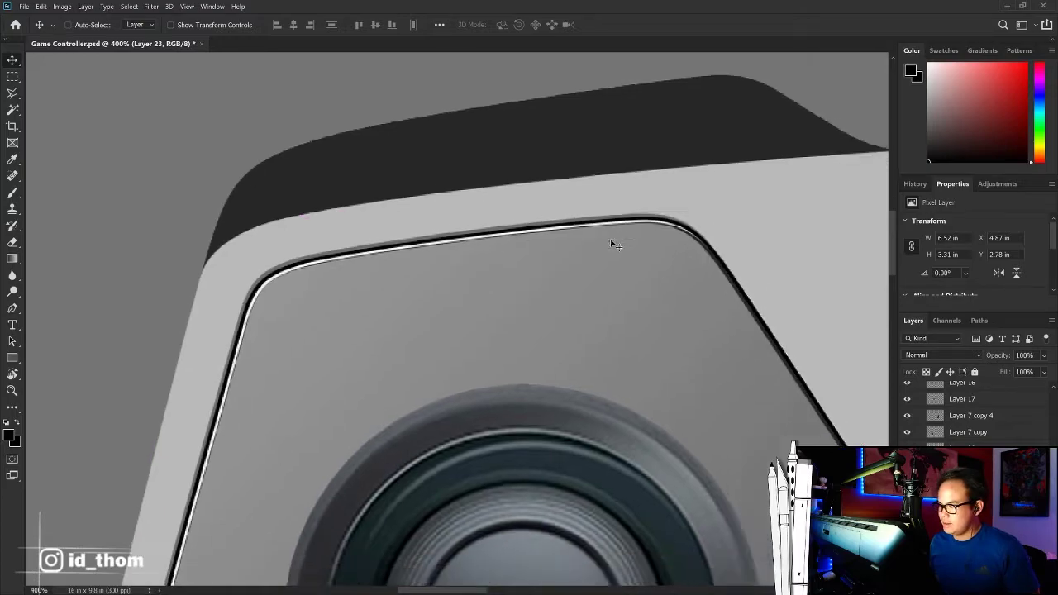
scroll(616, 245, down, 5)
key(ctrl+plus)
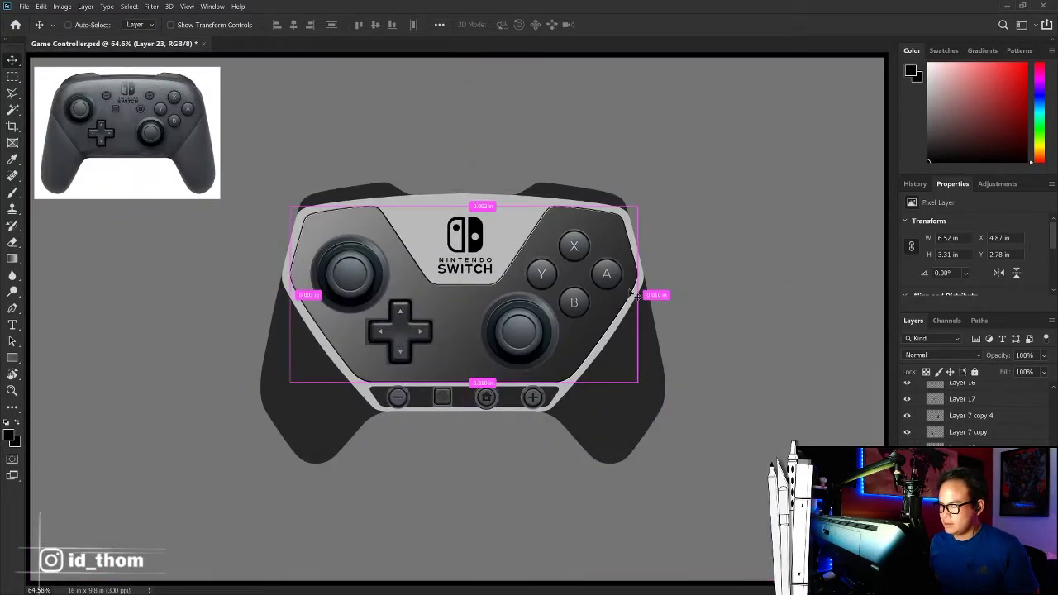
key(ctrl+plus)
key(ctrl+plus)
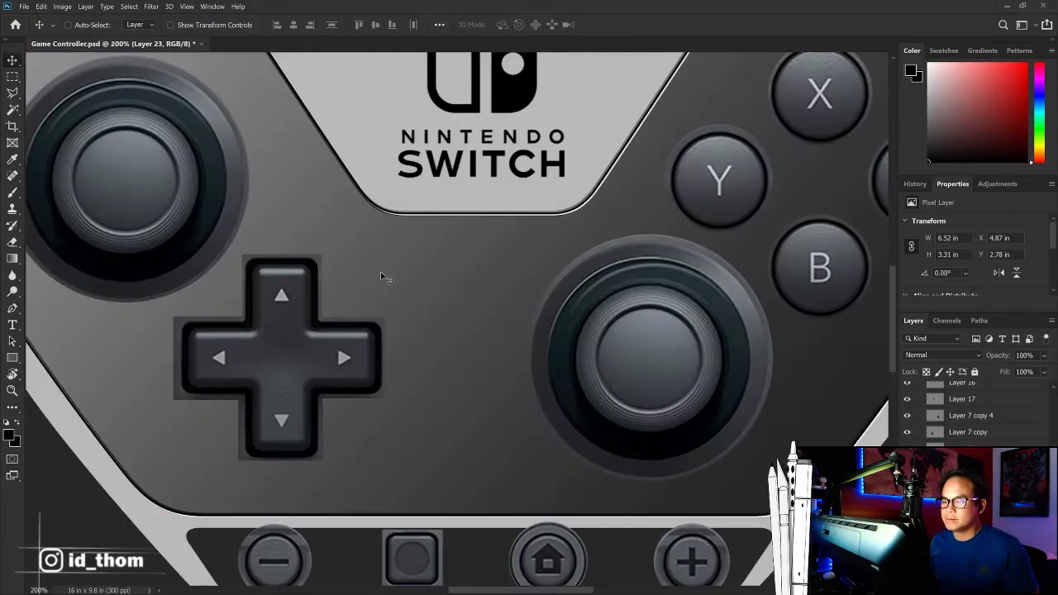
key(ctrl+minus)
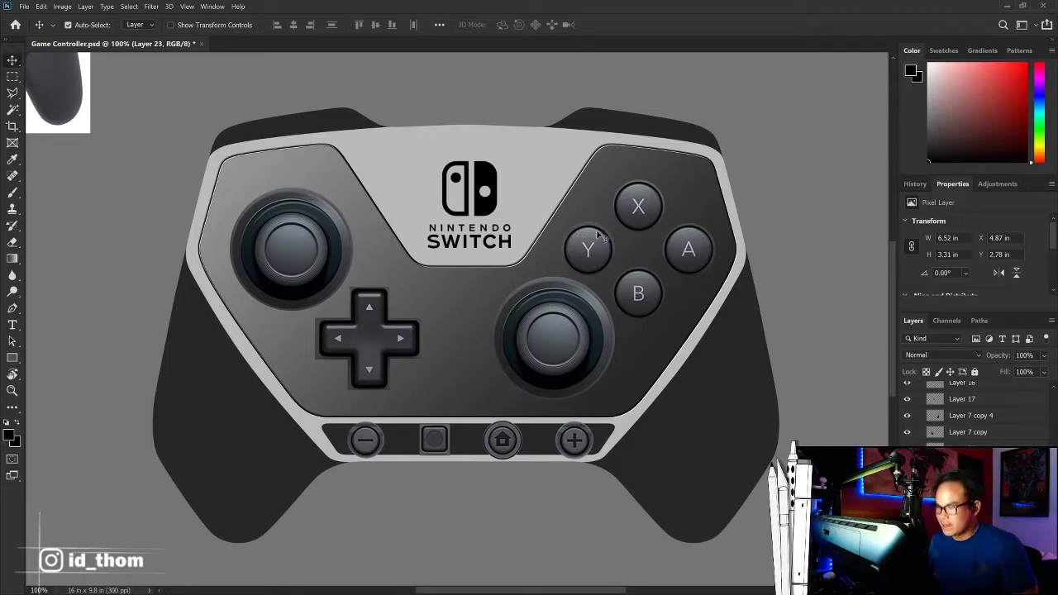
Step: Inspect the right joystick and Y button, then load the face panel selection onto new Layer 24
key(ctrl+plus)
key(ctrl+plus)
drag(614, 270, 387, 215)
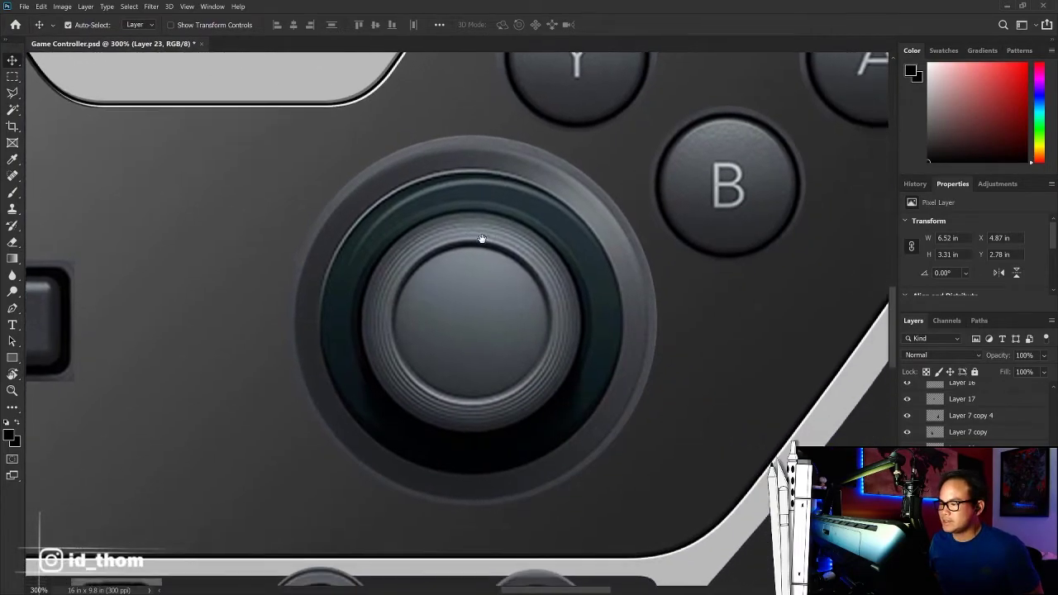
drag(484, 238, 519, 309)
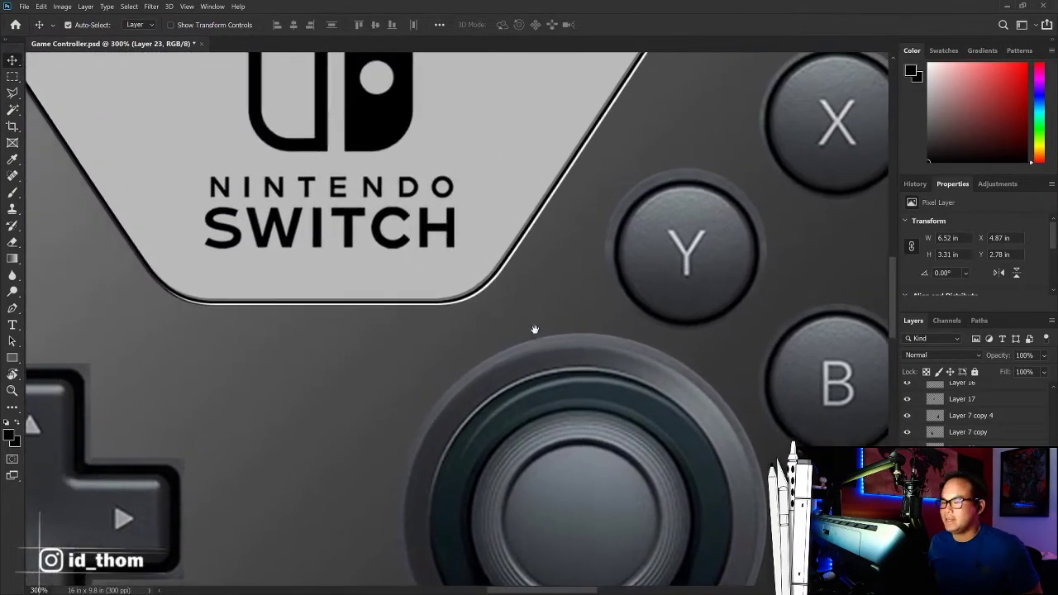
key(ctrl+minus)
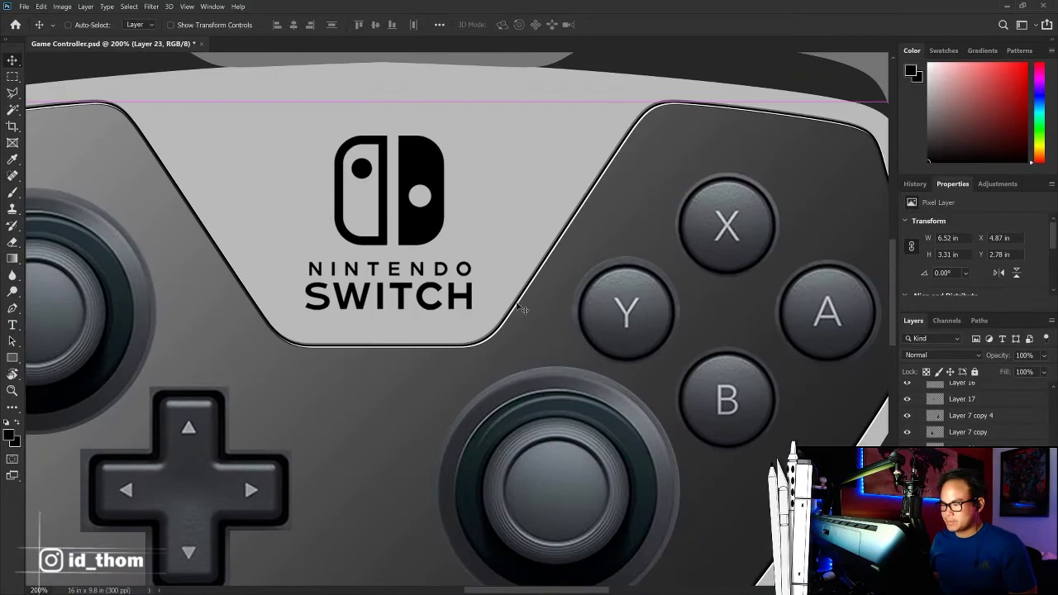
key(ctrl+minus)
key(ctrl+minus)
key(ctrl+minus)
key(ctrl+plus)
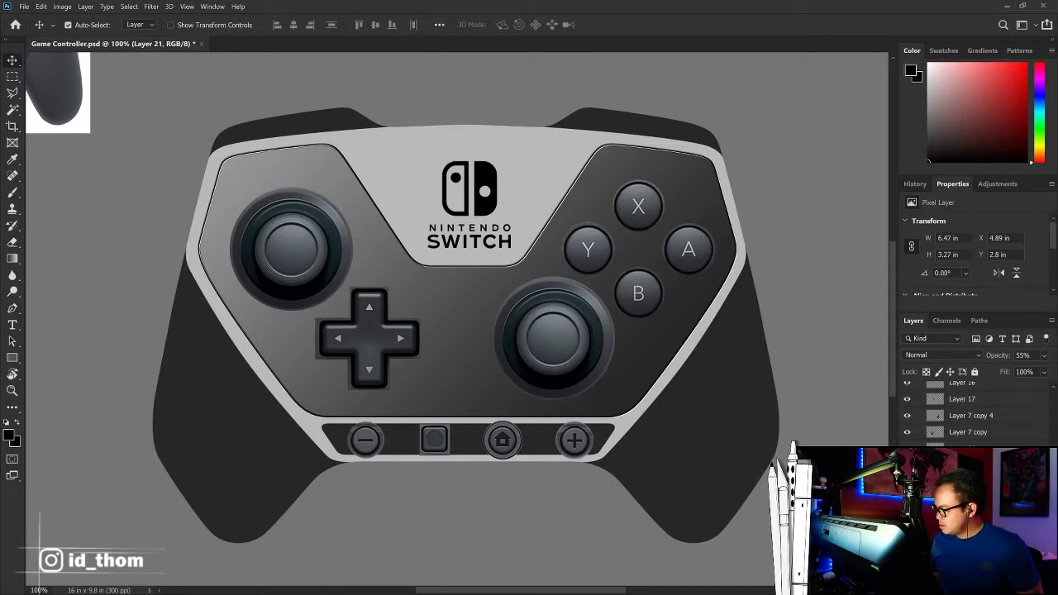
key(ctrl)
key(ctrl+j)
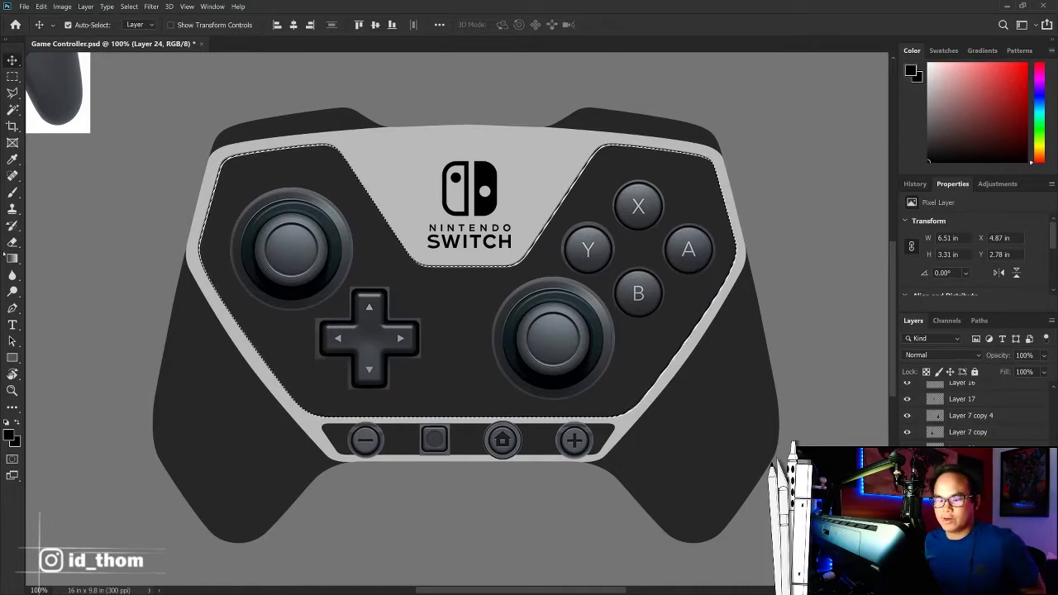
Step: Fill the face panel with a Blues preset gradient
key(g)
click(198, 24)
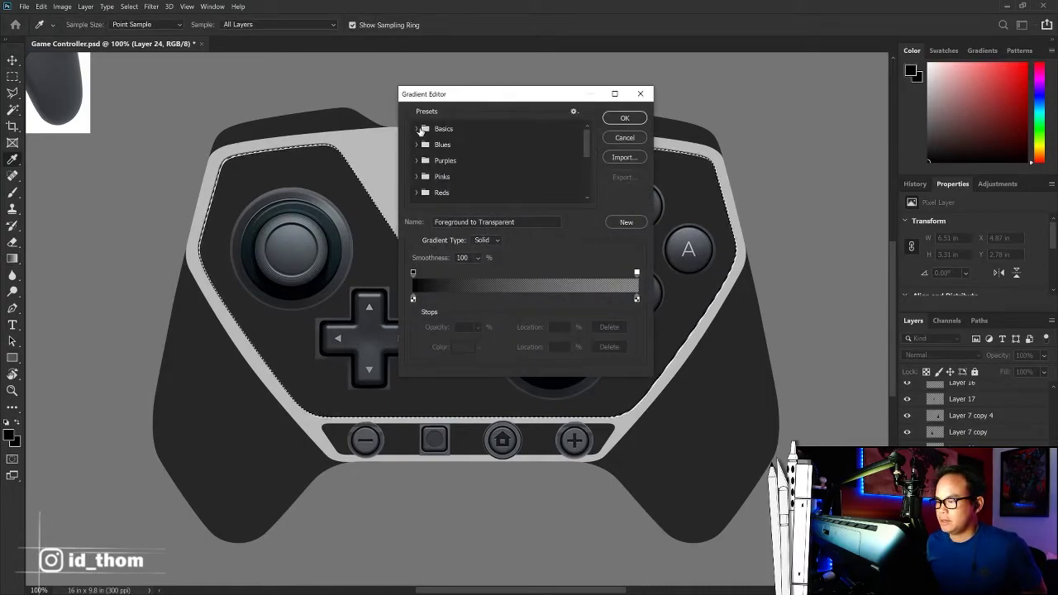
click(418, 130)
click(413, 162)
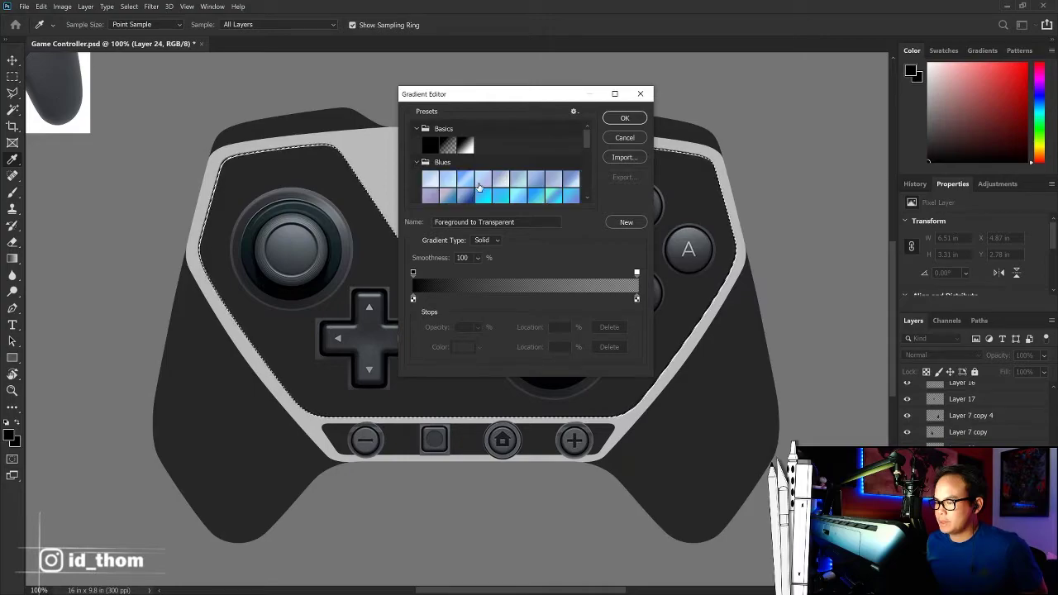
scroll(507, 177, down, 1)
scroll(507, 177, down, 1)
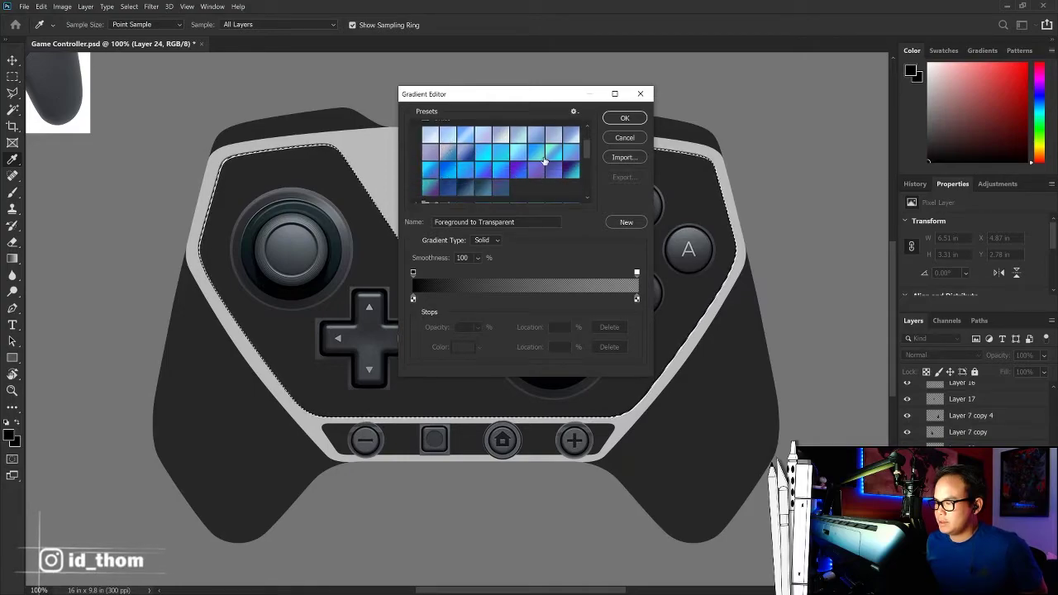
click(545, 161)
click(625, 118)
drag(261, 144, 650, 414)
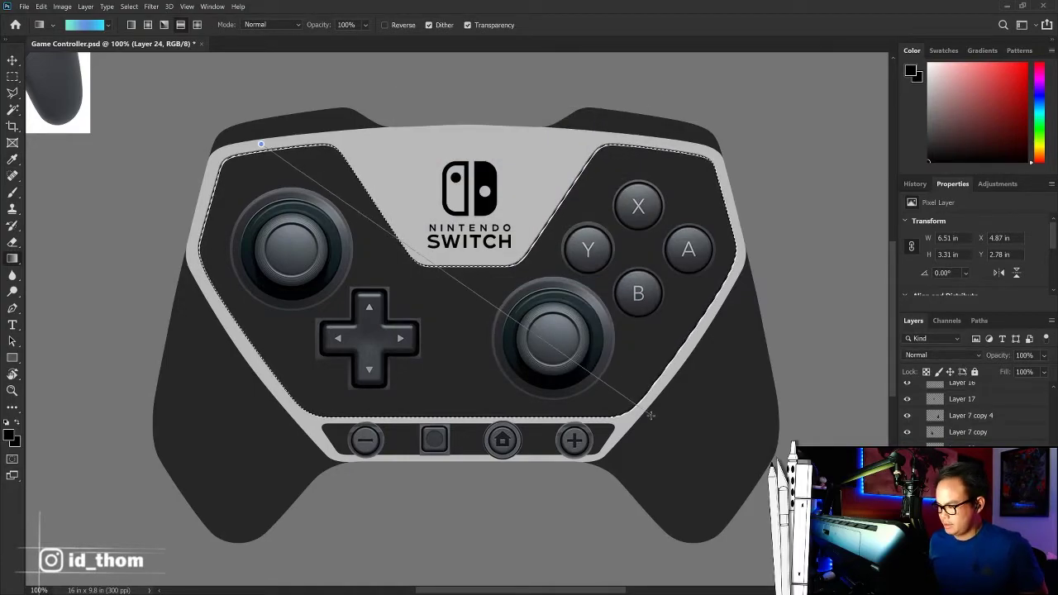
Step: Add a Hue/Saturation adjustment with Saturation -100 and Lightness -39
click(997, 184)
click(927, 237)
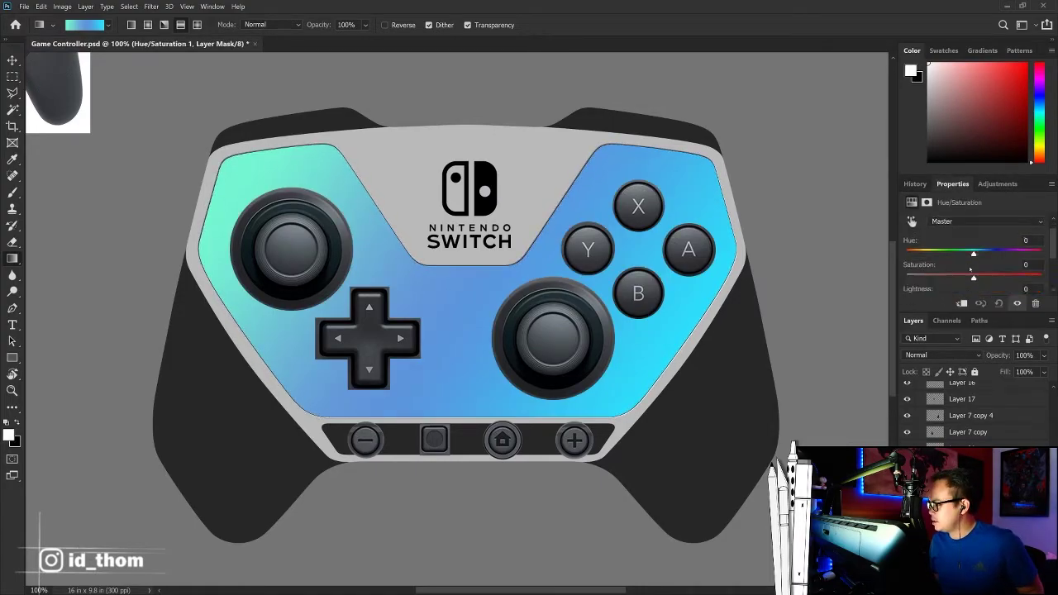
drag(972, 269, 908, 270)
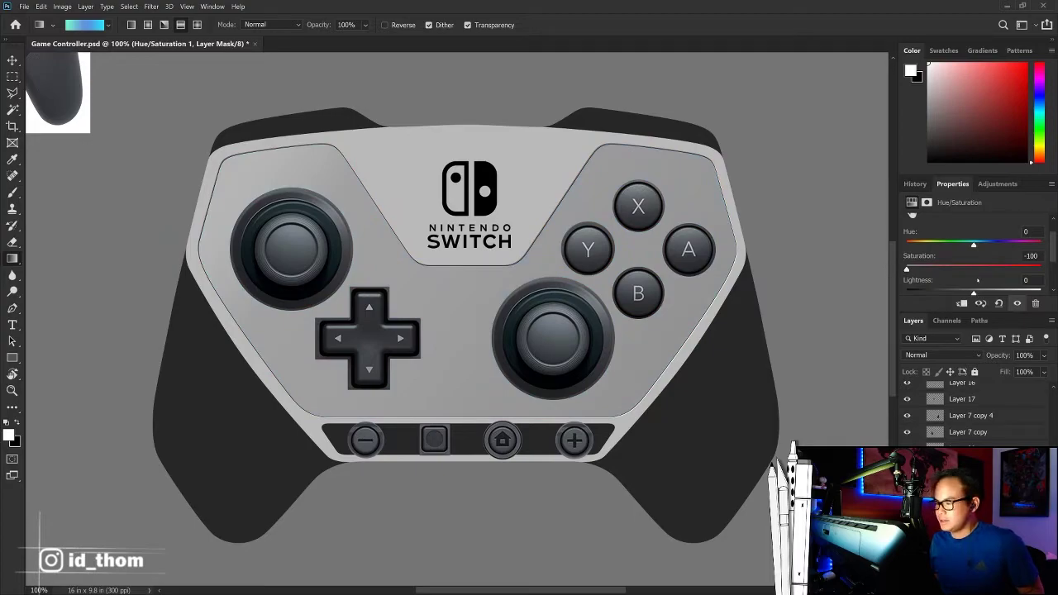
drag(979, 293, 948, 293)
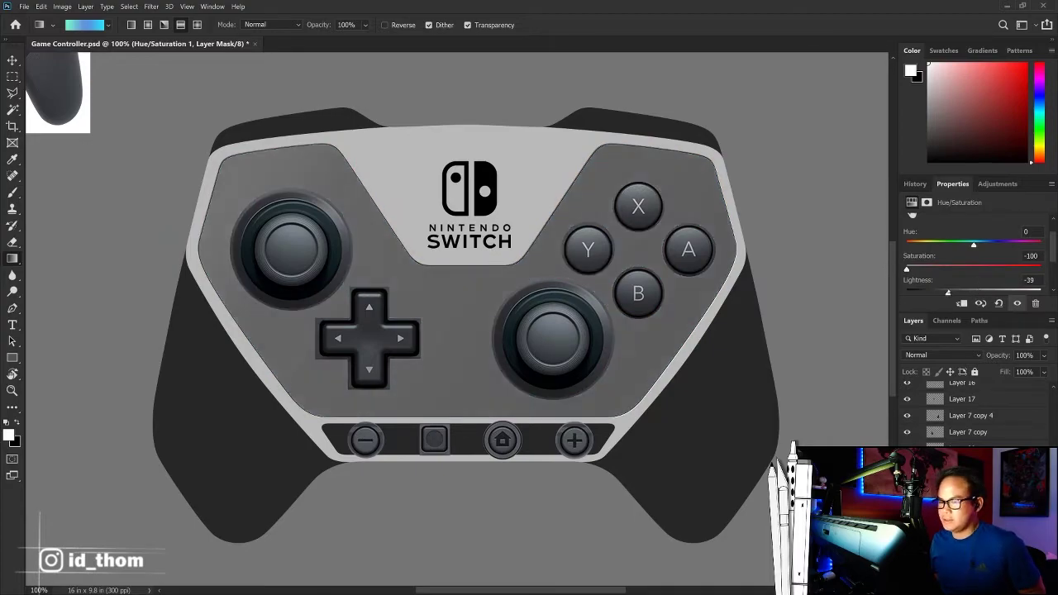
Step: Delete the Hue/Saturation adjustment from the face and lower the face shading layer's opacity
key(m)
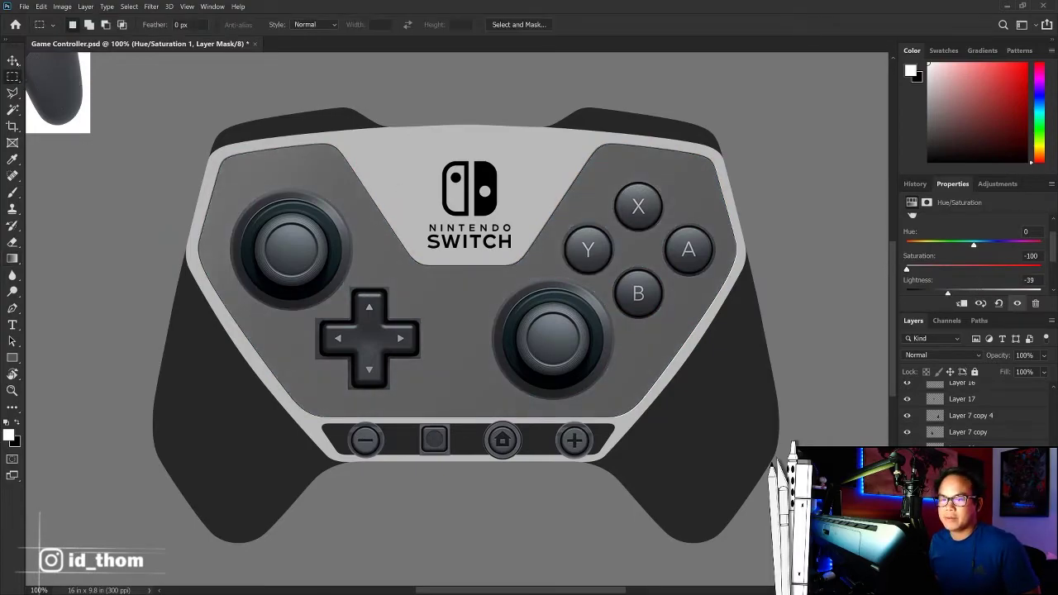
key(v)
key(Delete)
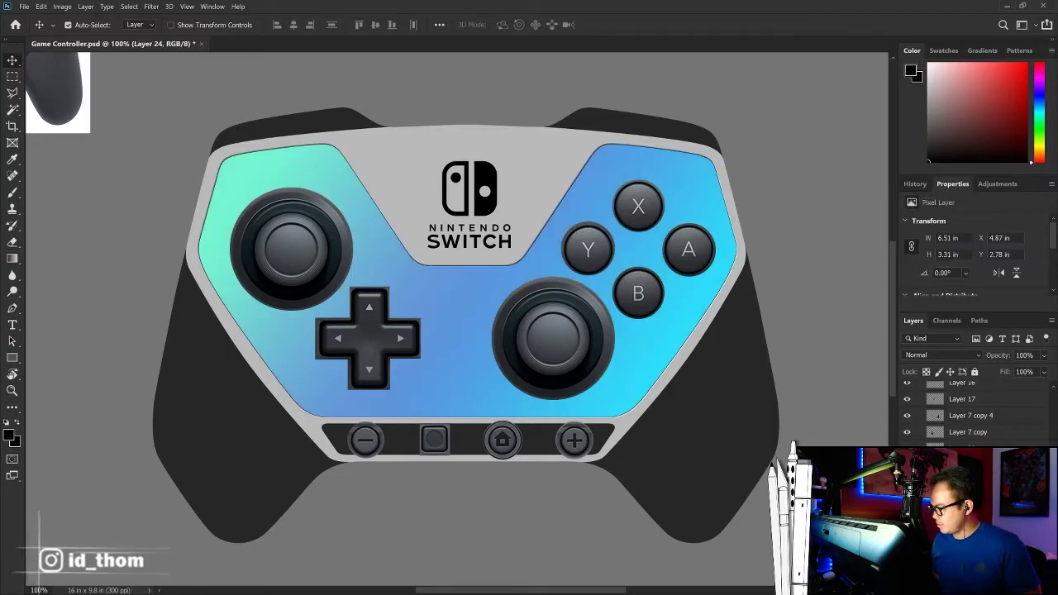
key(Delete)
key(5)
key(5)
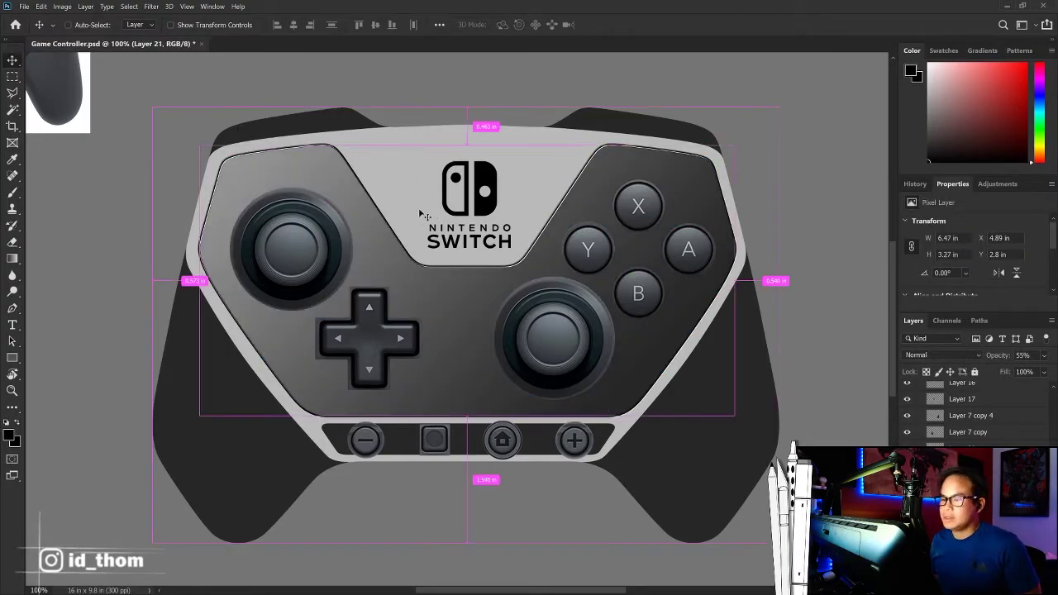
key(ctrl+minus)
key(ctrl+plus)
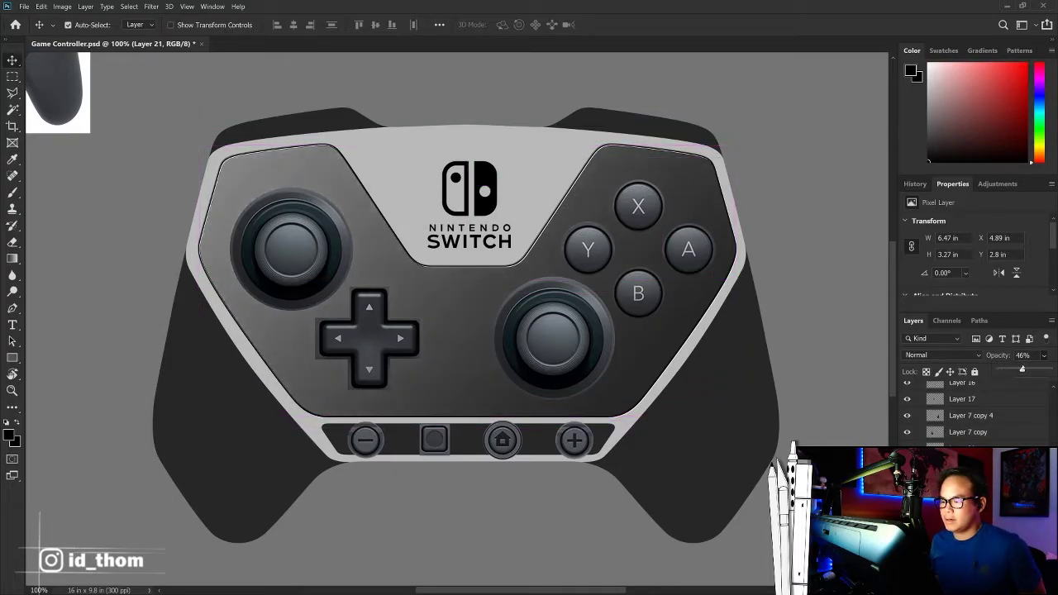
Step: Fill the face panel's outline with a dark grey sampled from the controller, then deselect
scroll(966, 409, down, 2)
ctrl+click(934, 407)
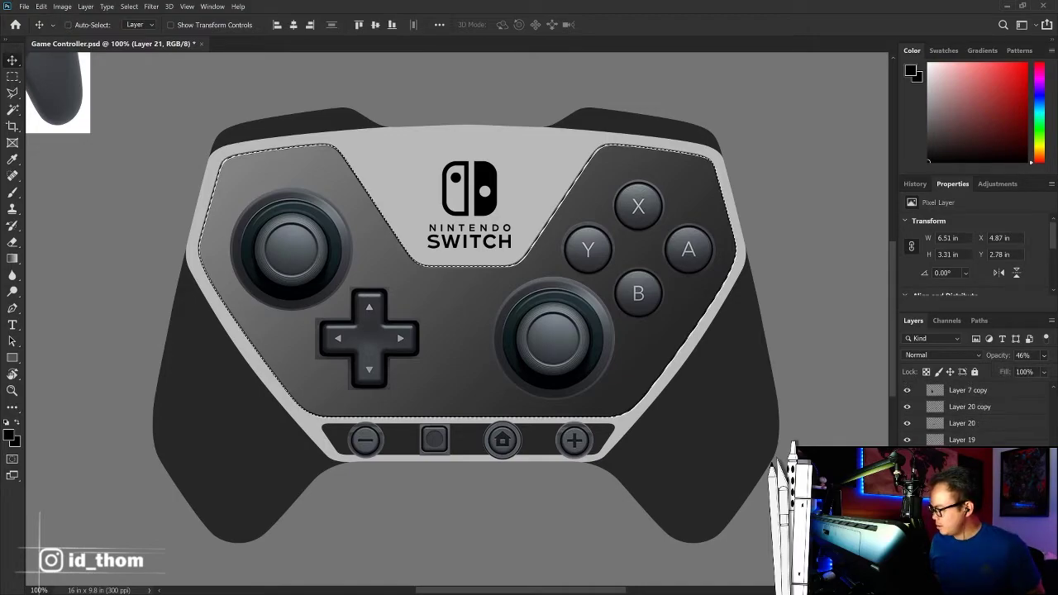
key(shift+F5)
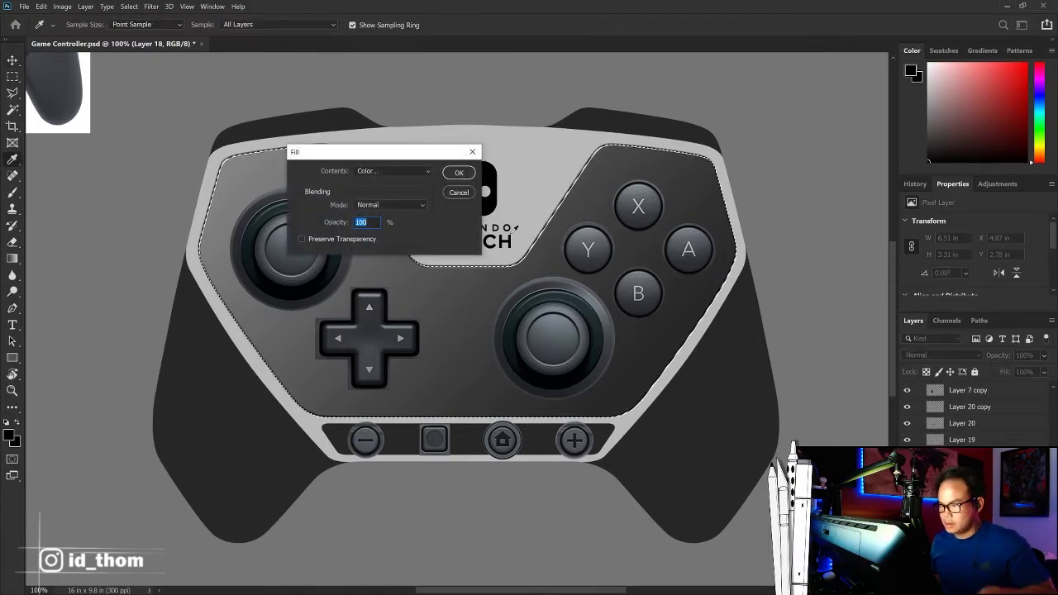
click(393, 170)
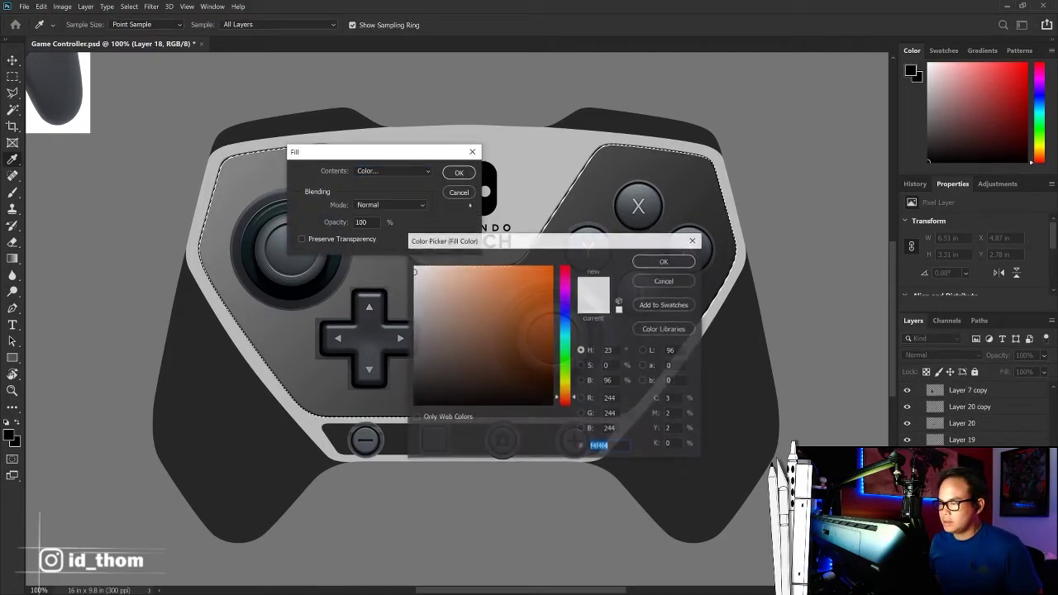
click(726, 286)
click(279, 380)
key(Return)
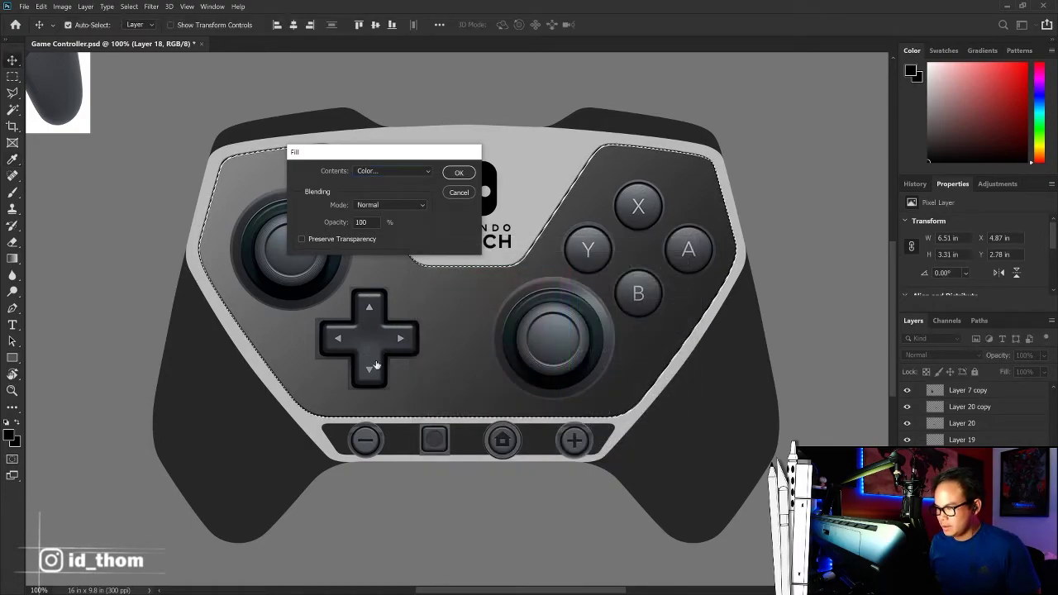
key(Return)
key(ctrl+d)
key(m)
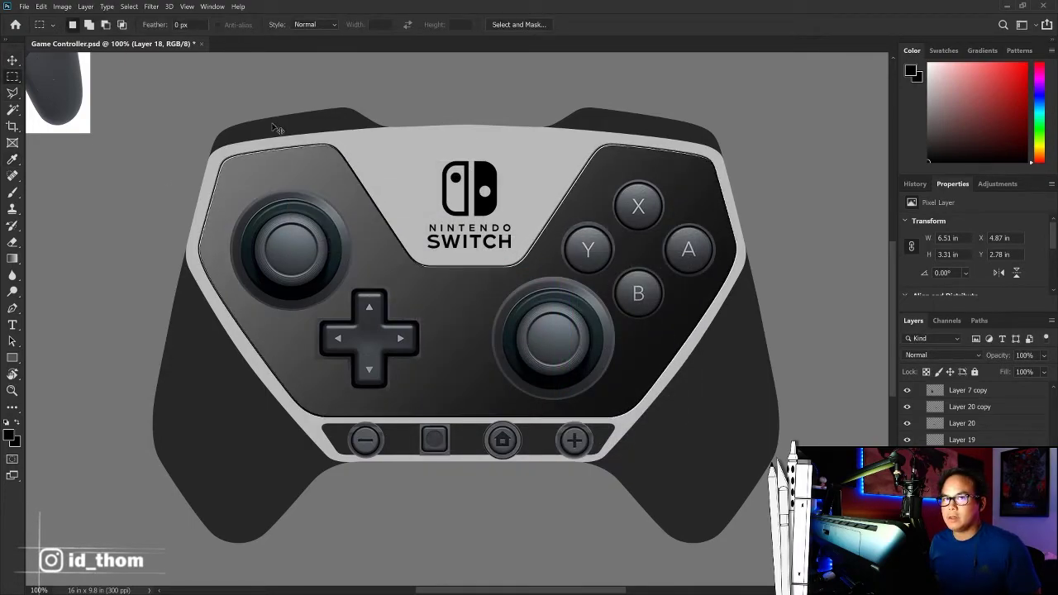
key(ctrl+minus)
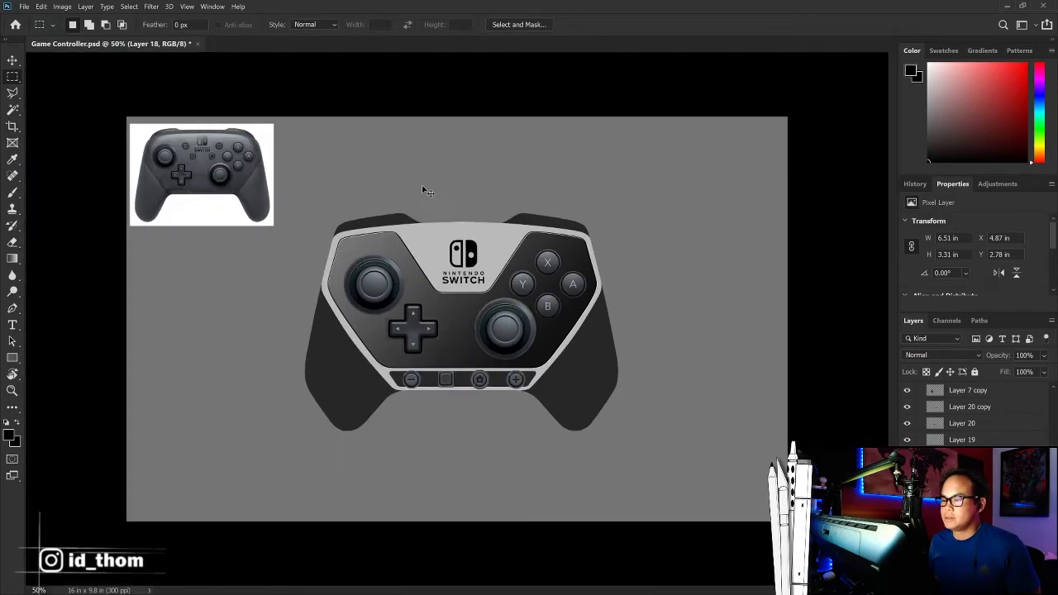
key(ctrl+plus)
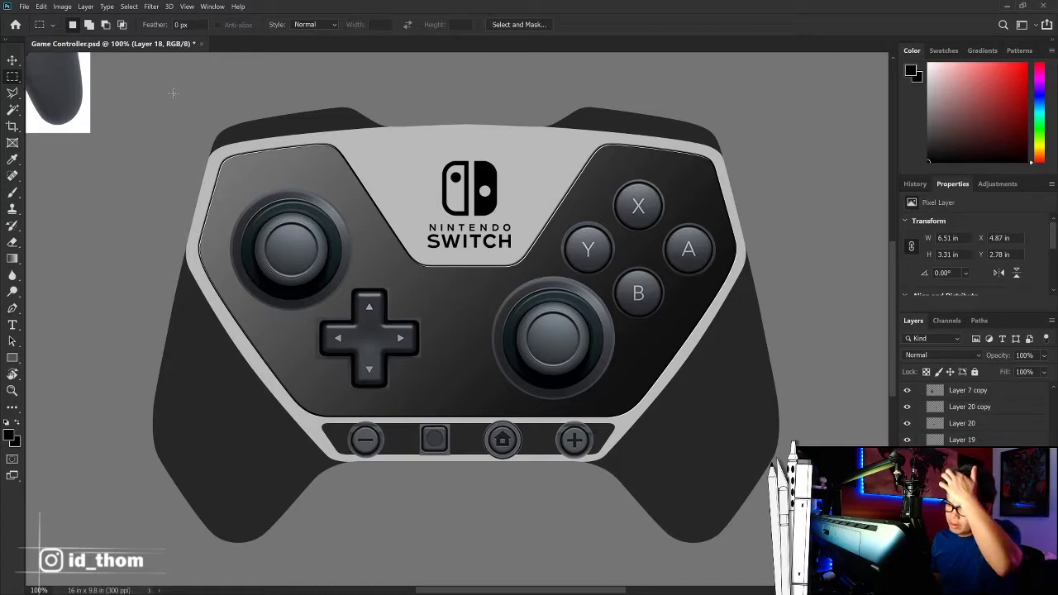
key(ctrl+plus)
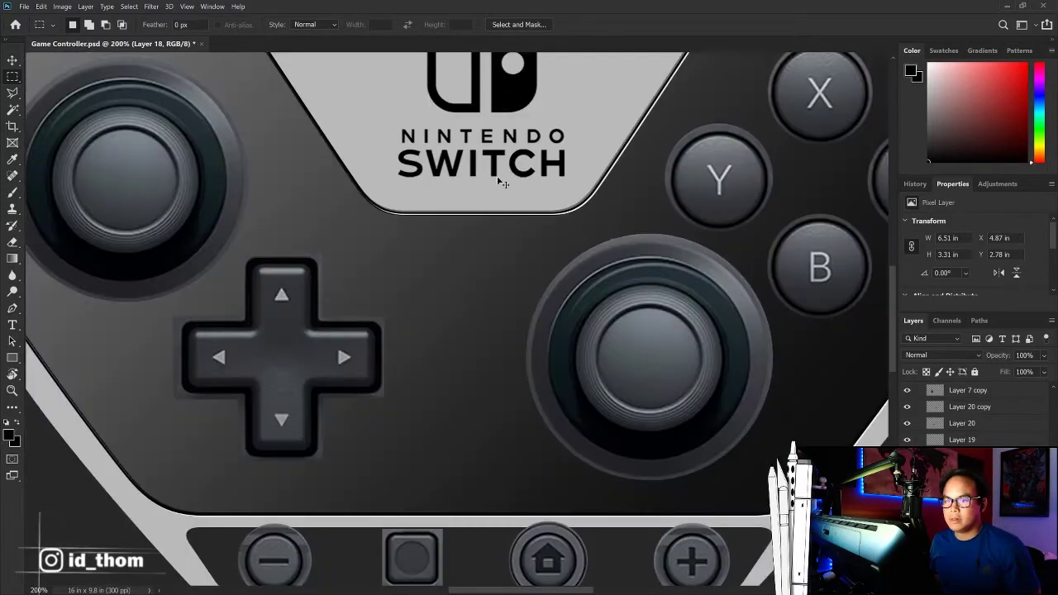
key(ctrl+plus)
scroll(606, 221, right, 5)
scroll(606, 221, up, 2)
scroll(521, 248, right, 4)
scroll(521, 248, up, 2)
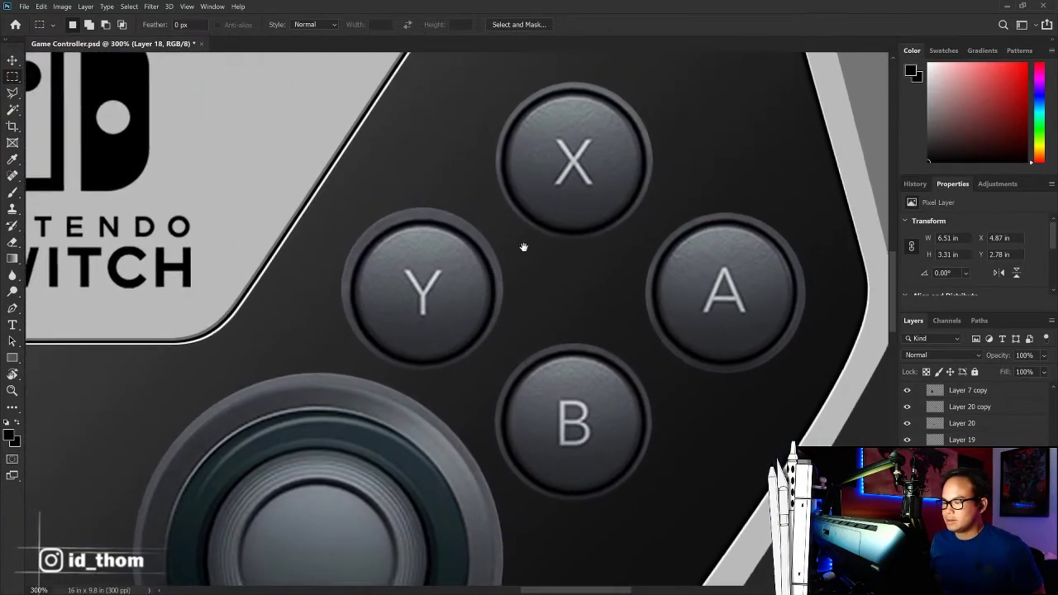
scroll(524, 247, down, 2)
key(ctrl+0)
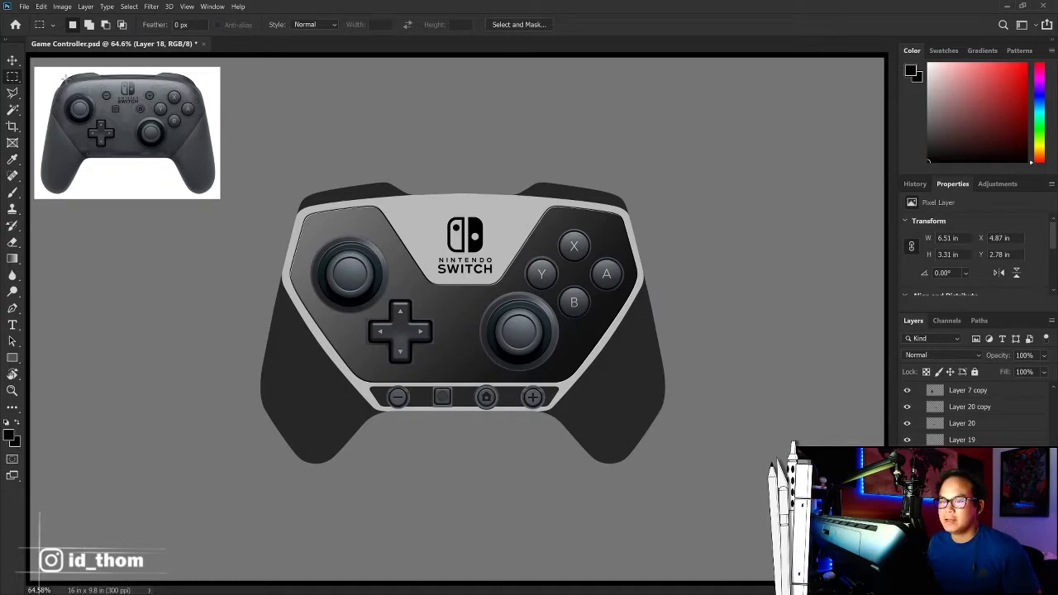
key(v)
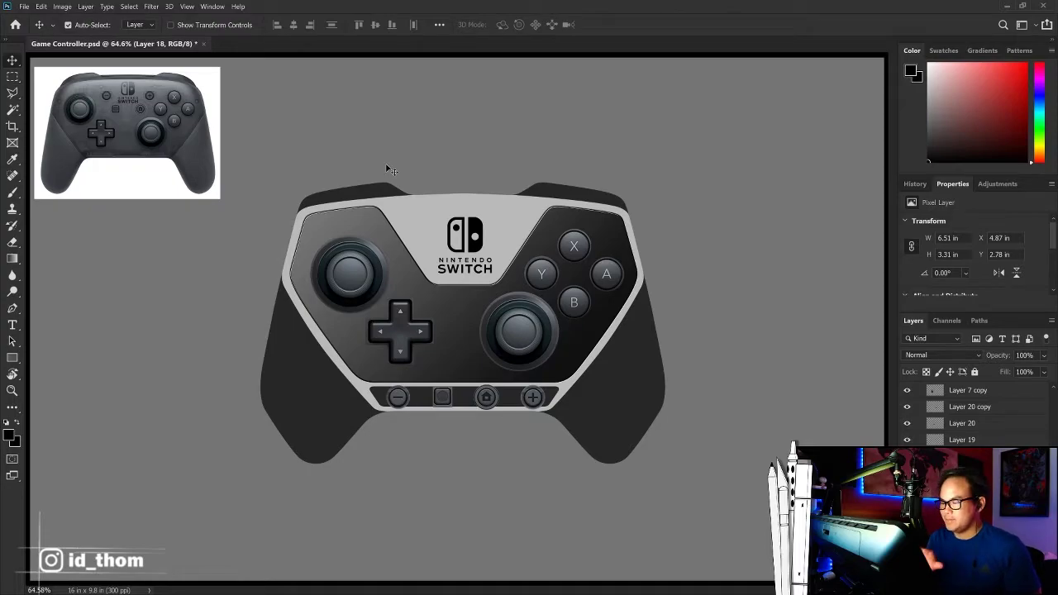
key(ctrl+plus)
key(ctrl+plus)
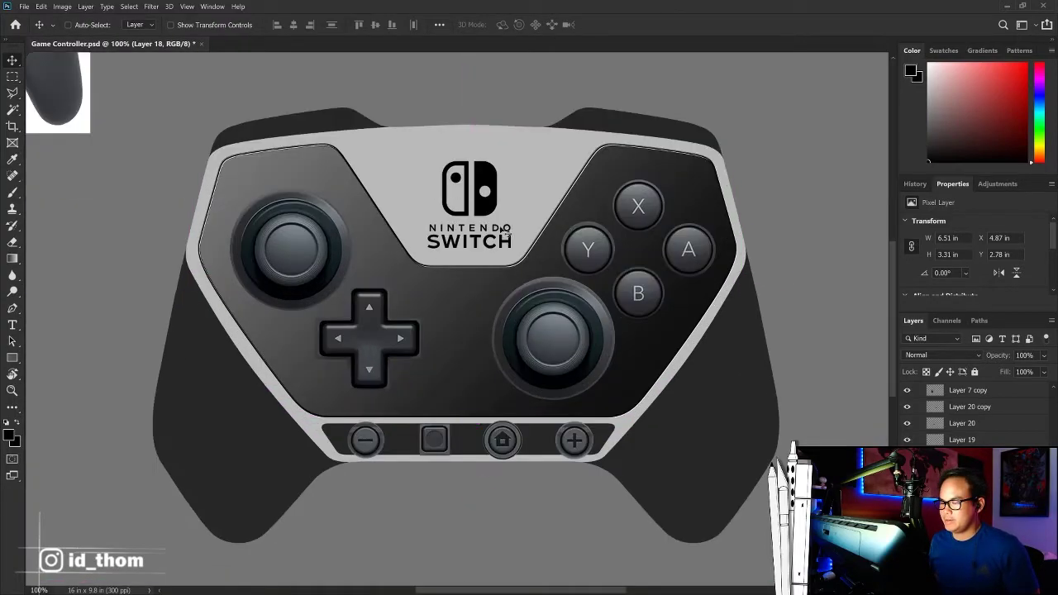
key(ctrl+plus)
scroll(628, 265, right, 5)
scroll(628, 265, up, 3)
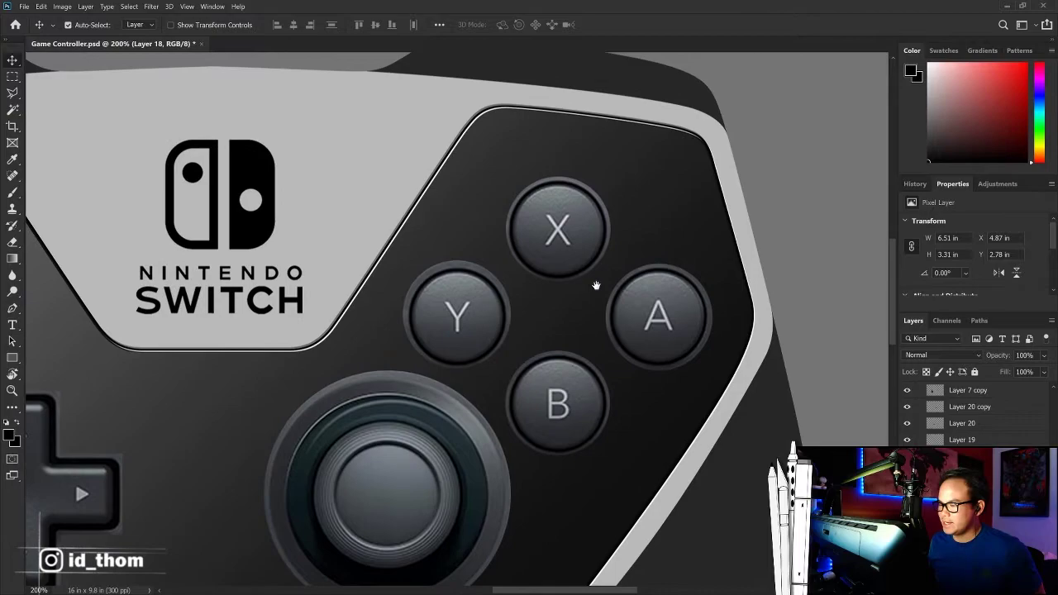
Step: Draw a black #000000 circle on a new layer and move it just left of the Y button
ctrl+click(484, 289)
drag(484, 289, 496, 297)
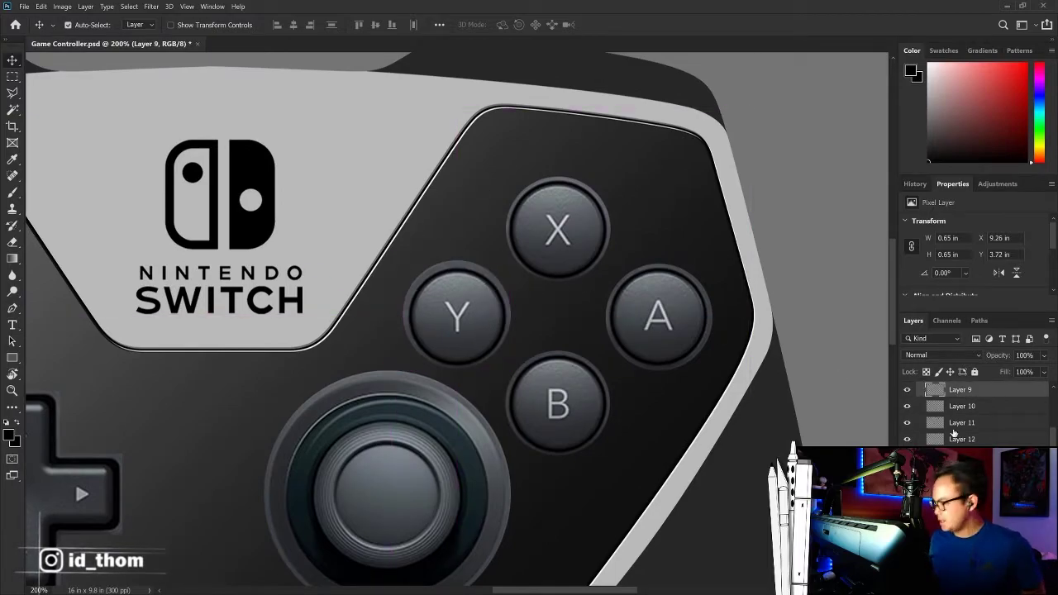
key(ctrl+shift+alt+n)
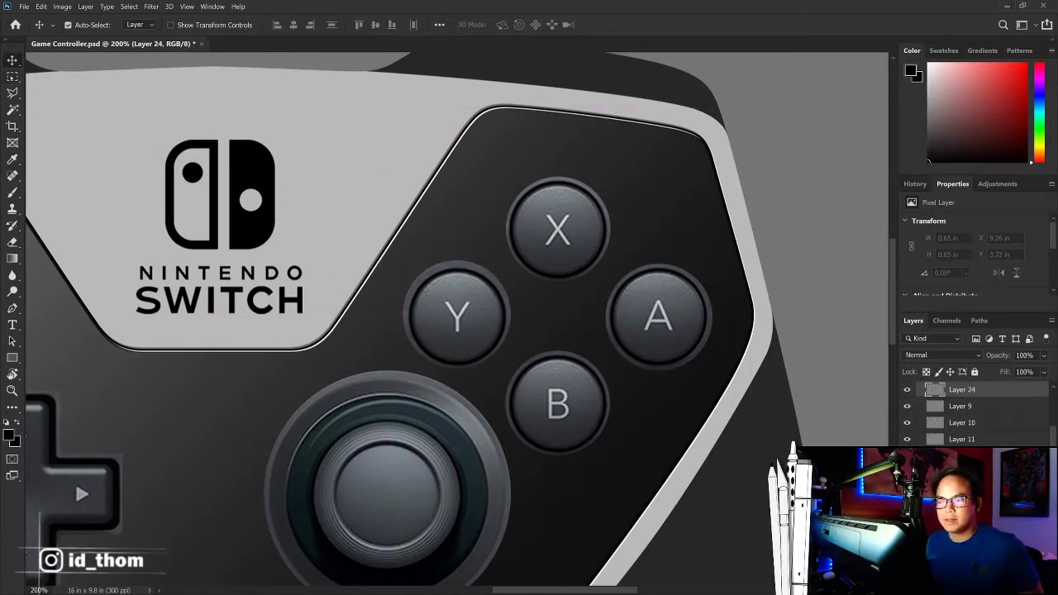
click(13, 76)
click(74, 86)
drag(458, 318, 556, 267)
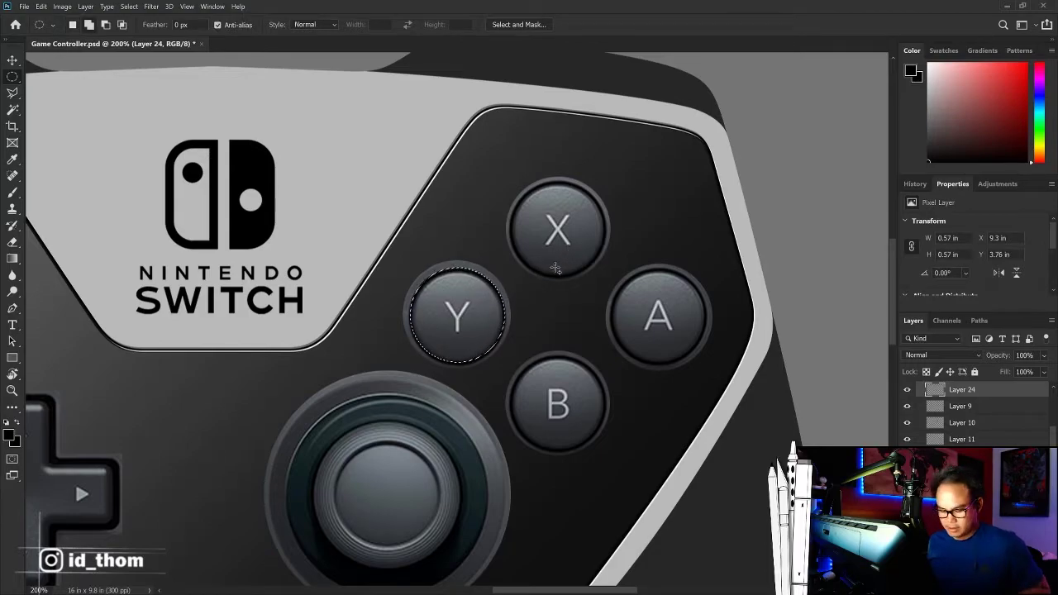
key(shift+F5)
click(393, 171)
click(388, 199)
text(000000)
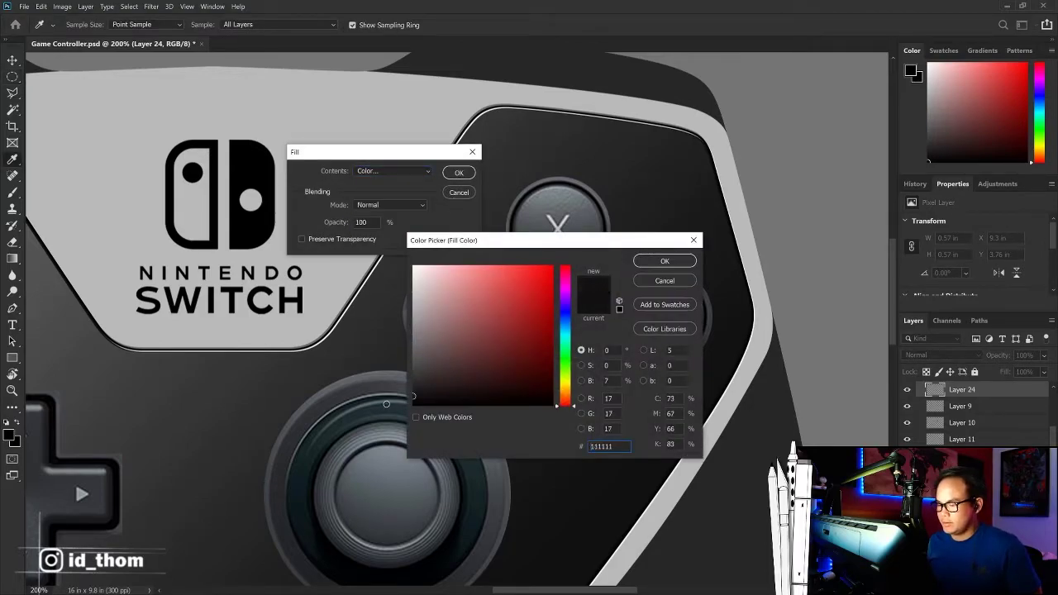
key(Return)
key(Return)
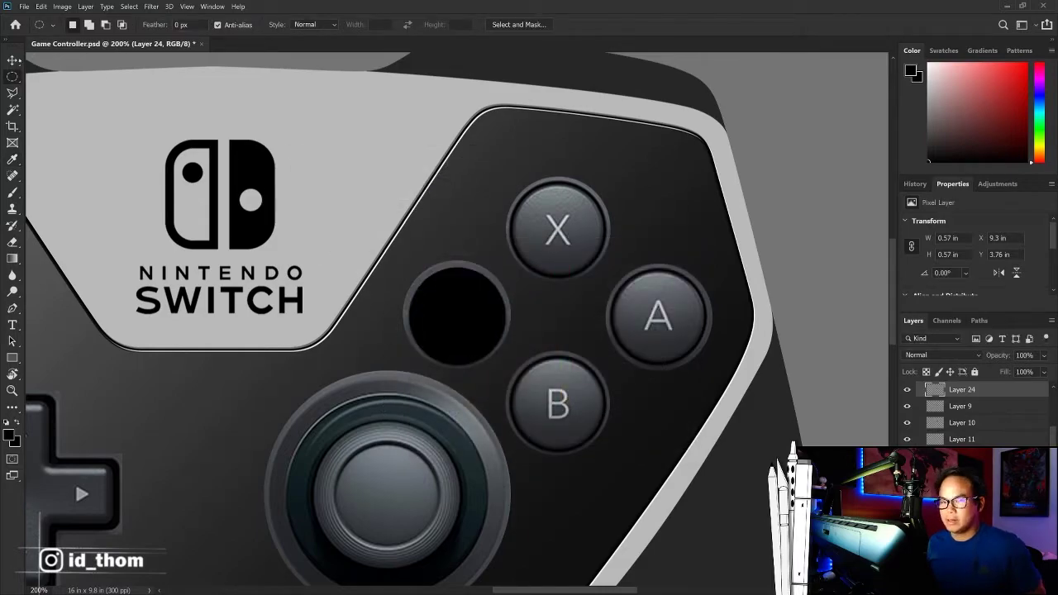
key(v)
drag(479, 326, 384, 326)
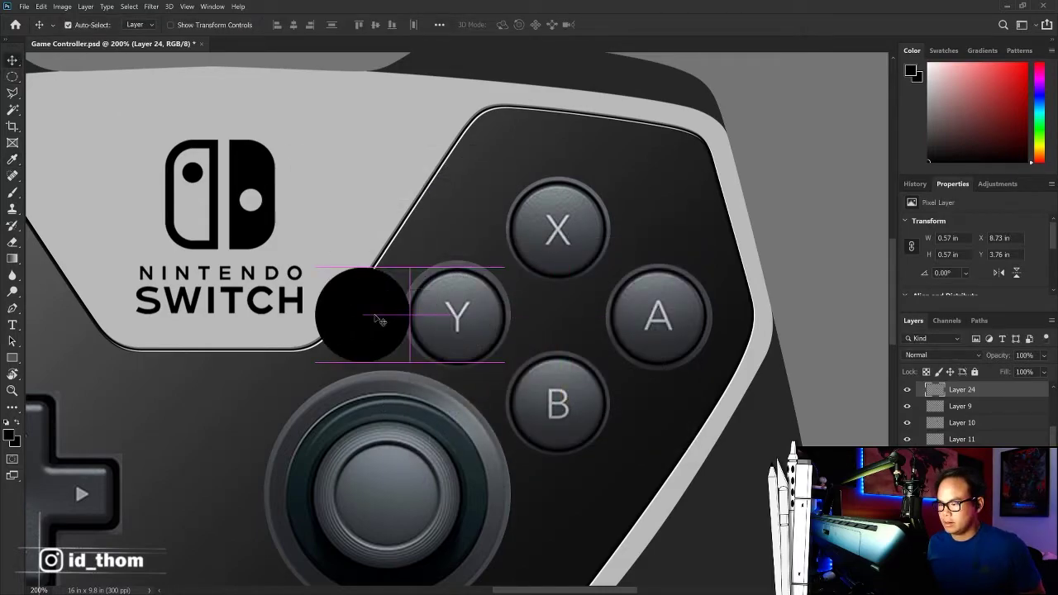
Step: Fill the black circle's outline on a new layer with sampled dark grey #313131, then deselect
ctrl+click(932, 395)
key(ctrl+shift+alt+n)
key(i)
key(shift+F5)
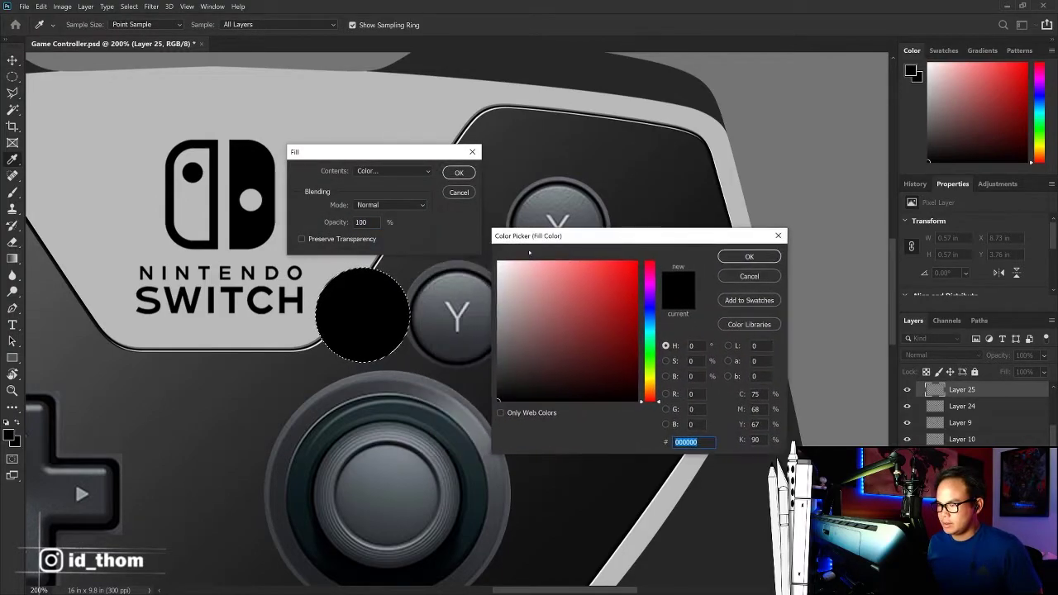
click(477, 320)
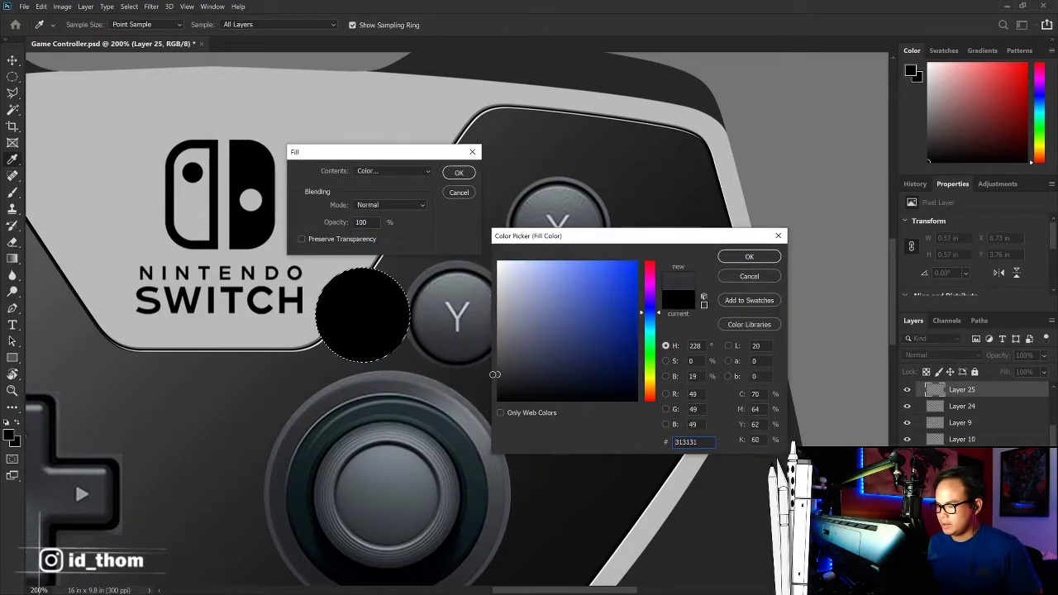
key(Return)
key(Return)
key(v)
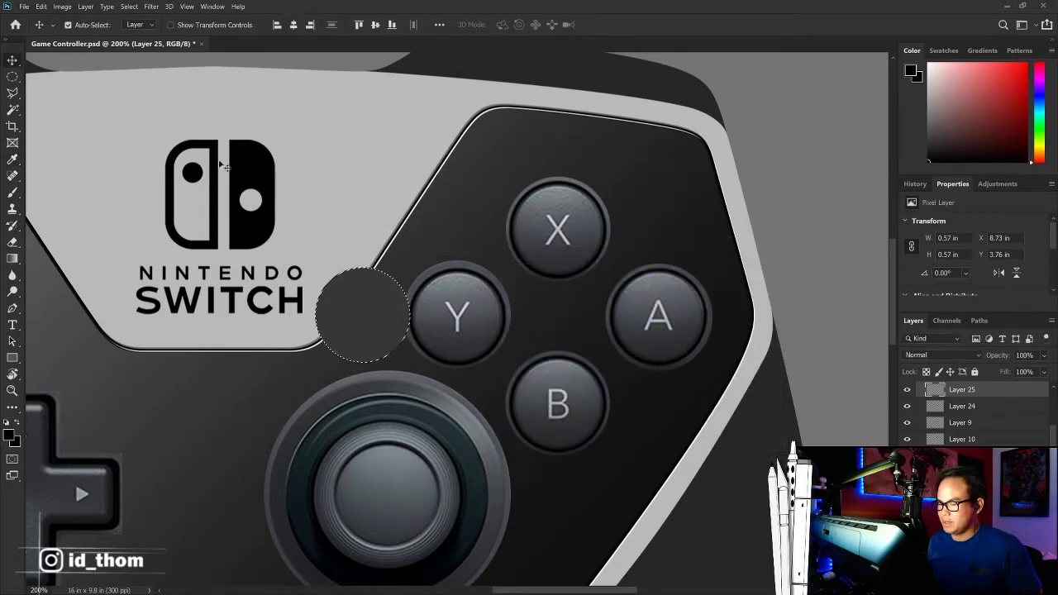
key(m)
key(ctrl+d)
Step: Scale the grey circle down to about 93.6% (0.54 in), then add Bevel & Emboss
key(ctrl+t)
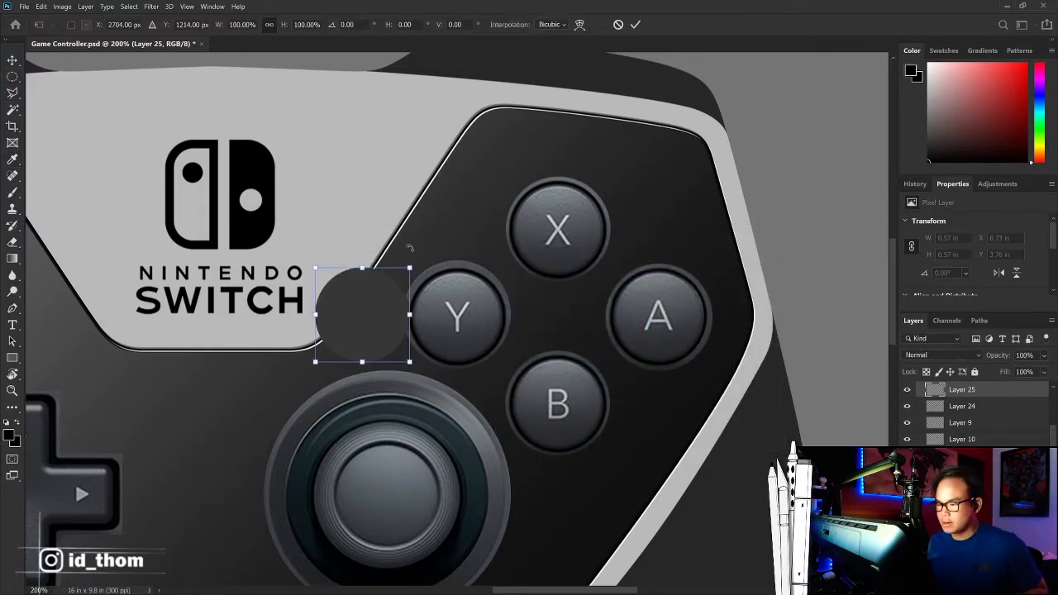
mouse_move(409, 266)
mouse_down()
mouse_move(439, 249)
mouse_move(400, 245)
mouse_move(426, 223)
mouse_move(395, 253)
mouse_move(405, 266)
mouse_up()
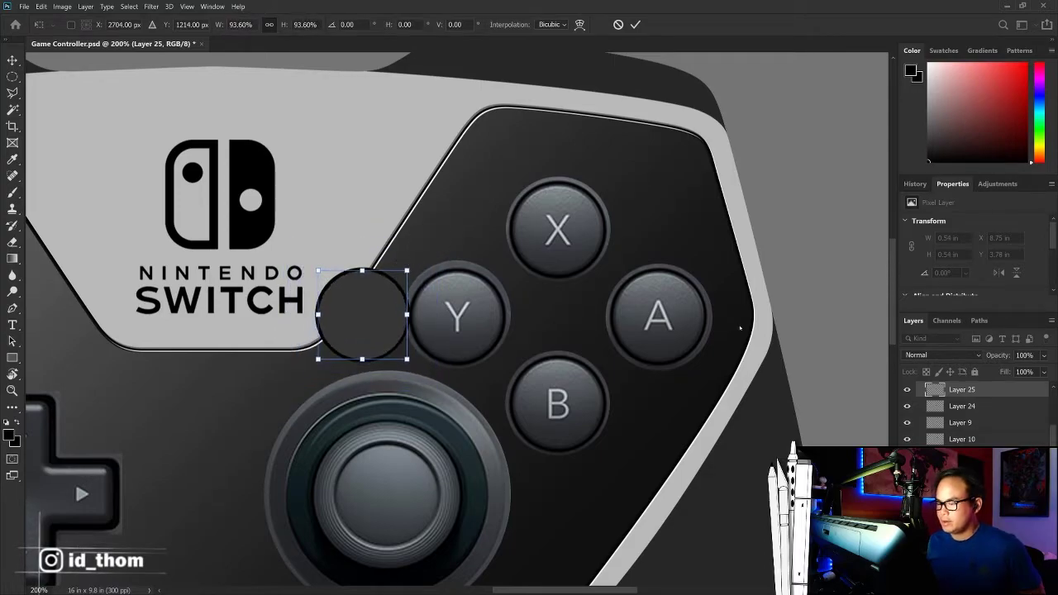
key(Return)
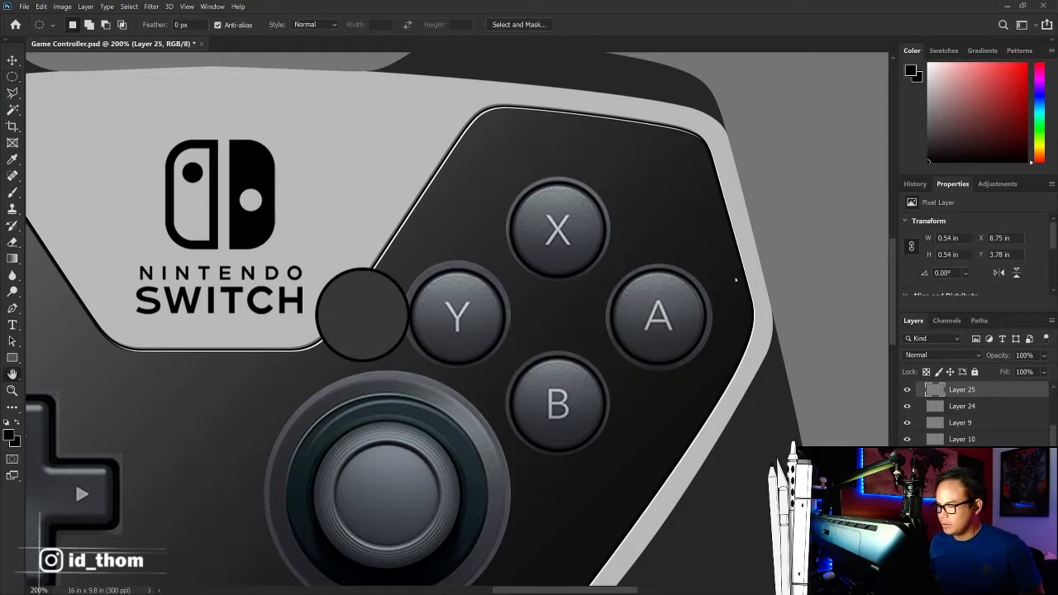
key(ctrl+shift+b)
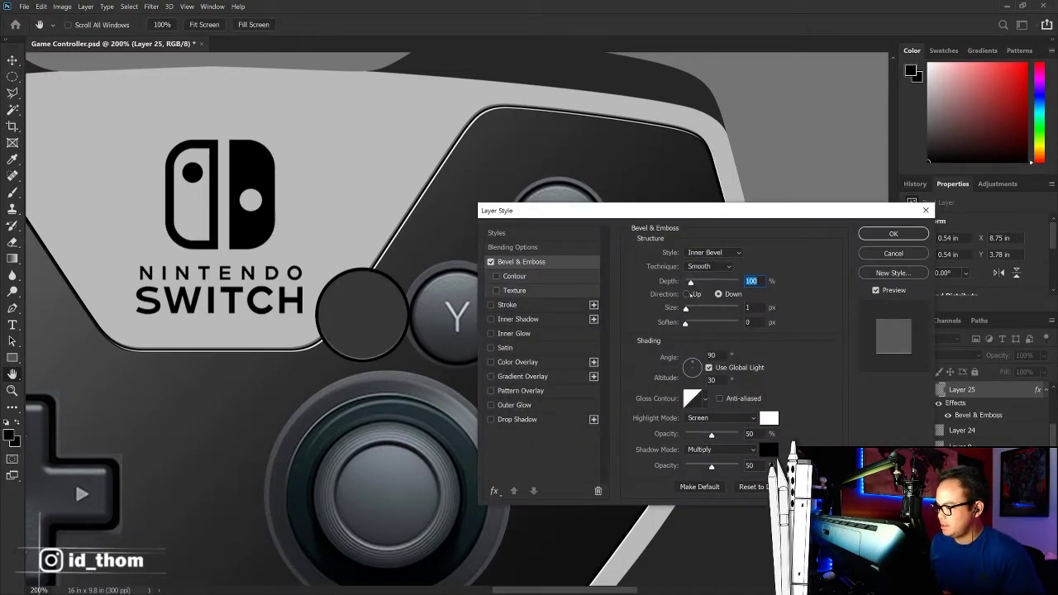
Step: Set the Inner Bevel to raise upward with about 8 px size and apply it
click(685, 294)
drag(685, 308, 689, 308)
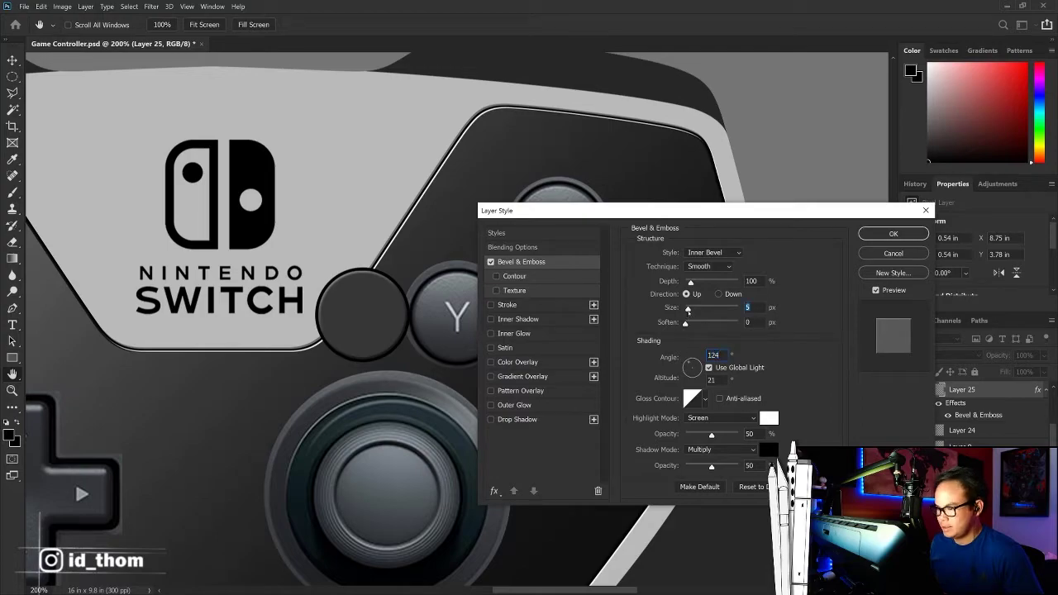
mouse_move(690, 310)
mouse_down()
mouse_move(703, 310)
mouse_move(690, 311)
mouse_up()
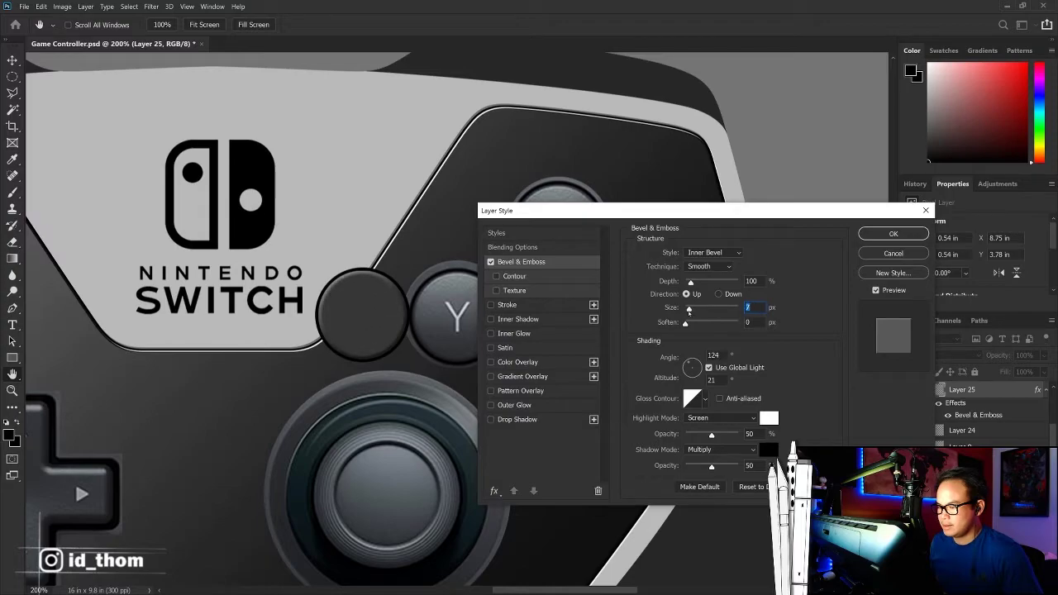
click(900, 234)
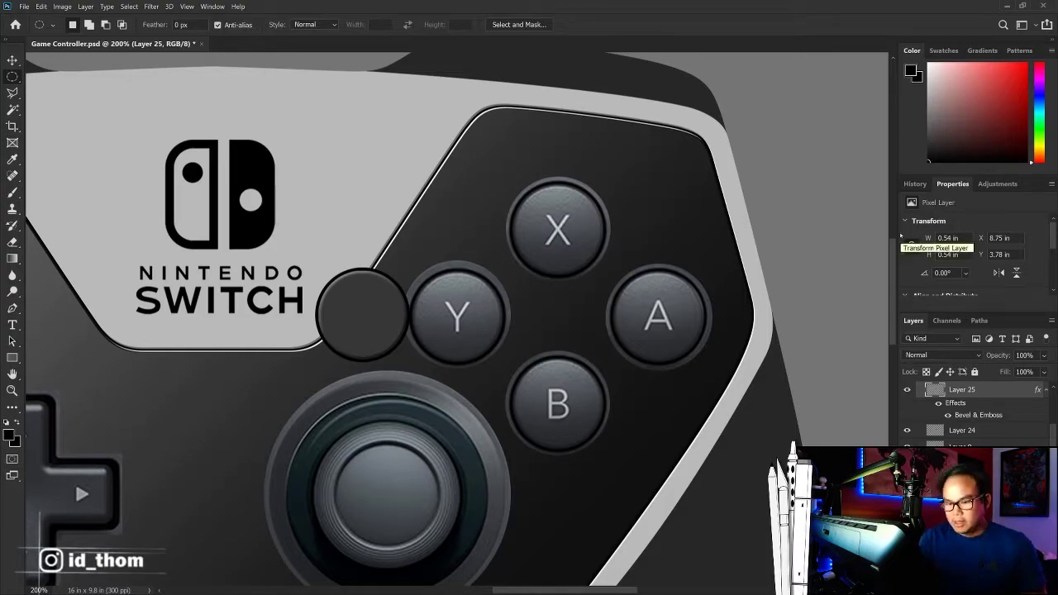
Step: Dodge the round button's upper-left and burn its lower-right with a smaller brush
key(o)
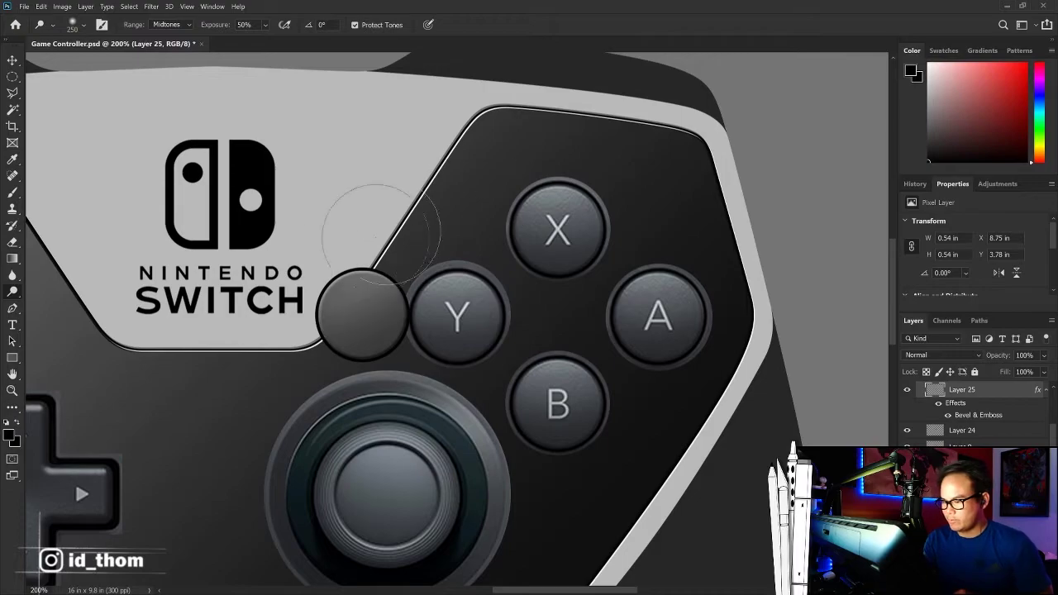
drag(330, 318, 389, 306)
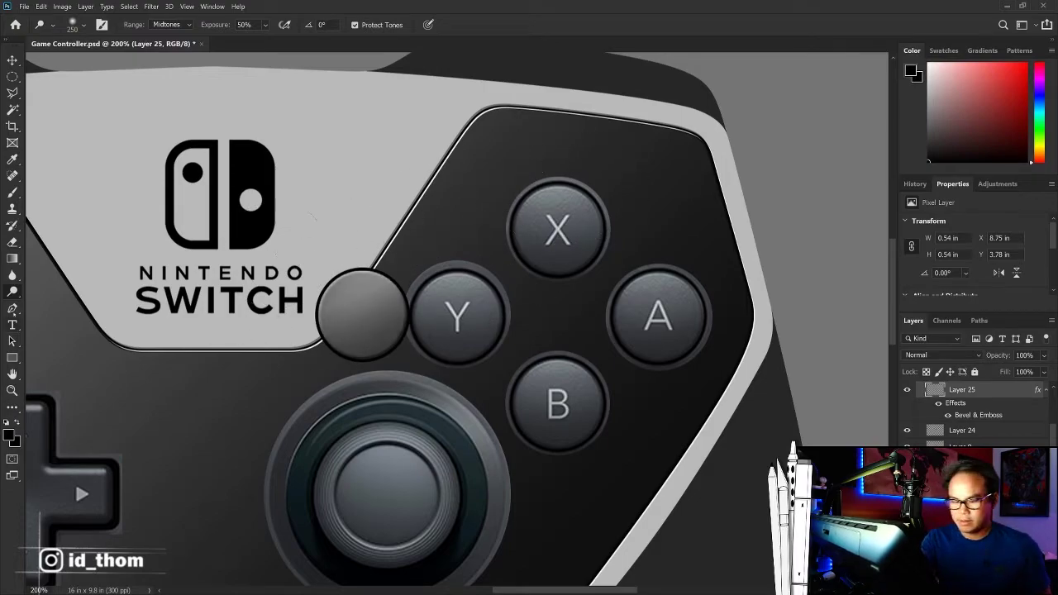
right_click(12, 291)
click(58, 301)
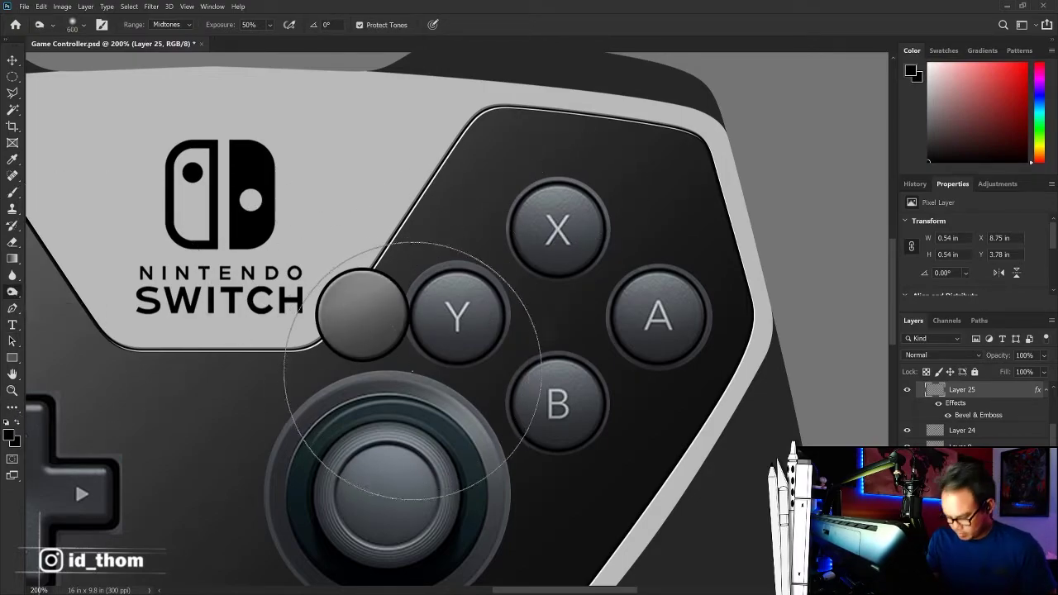
key(bracketleft)
key(bracketleft)
key(bracketleft)
drag(347, 301, 372, 327)
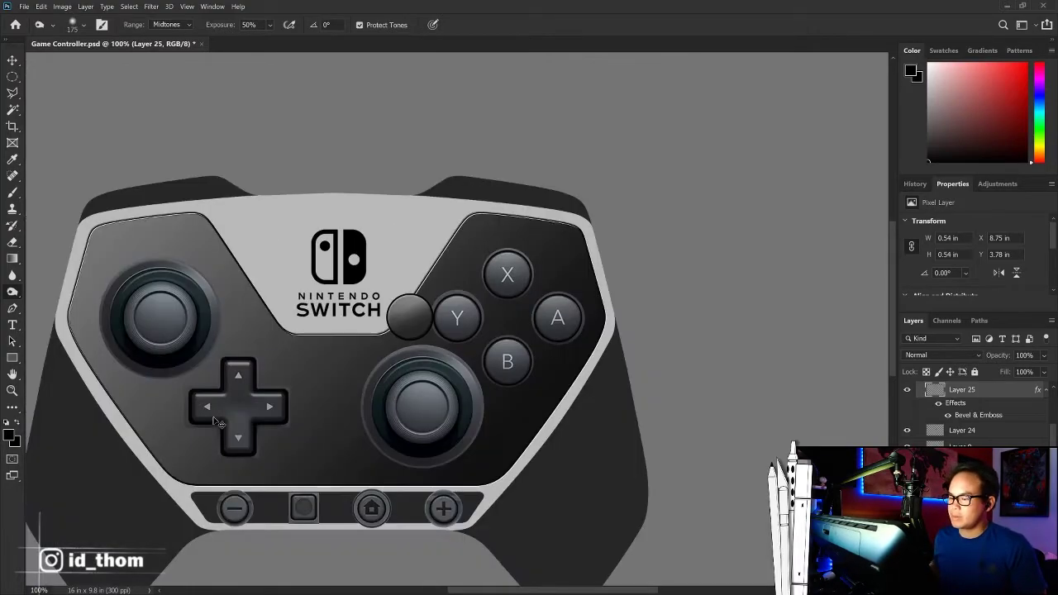
key(ctrl+minus)
key(ctrl+minus)
key(ctrl+plus)
key(ctrl+plus)
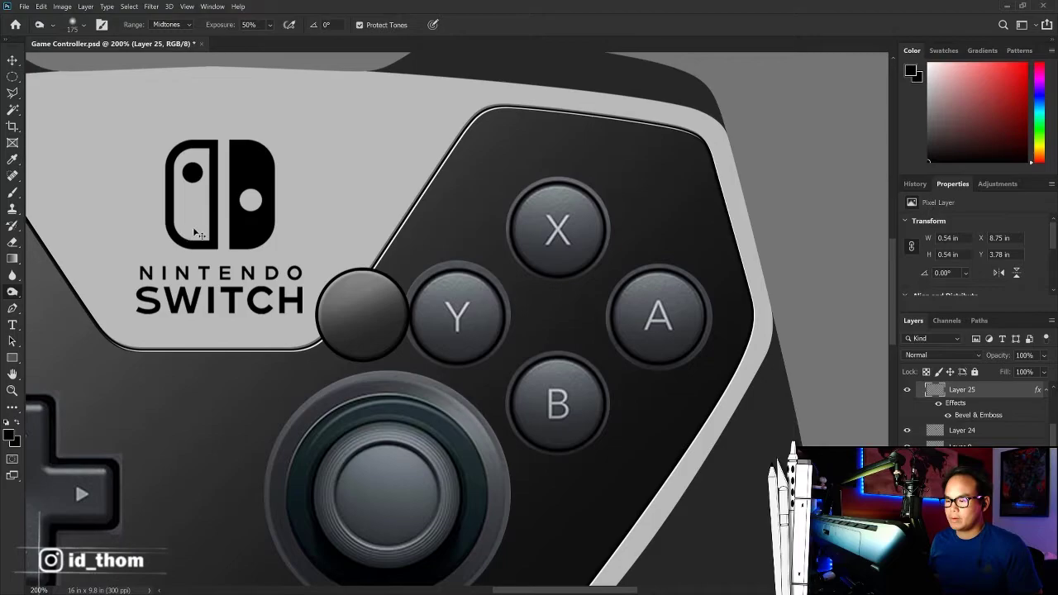
key(ctrl+plus)
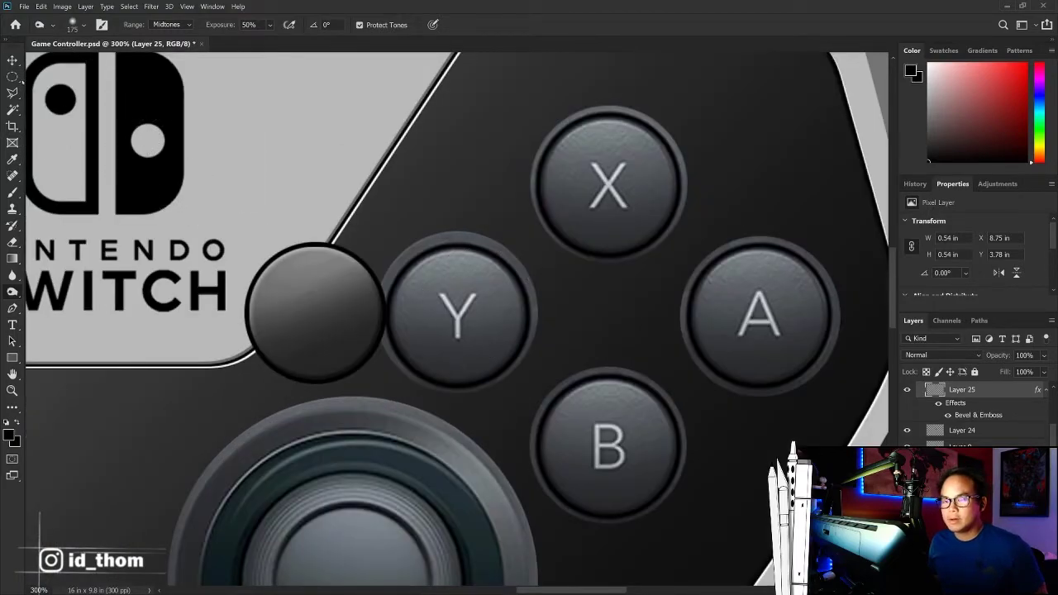
Step: Stroke a circular selection on a new layer with 3 px light grey #dfdfdf
key(m)
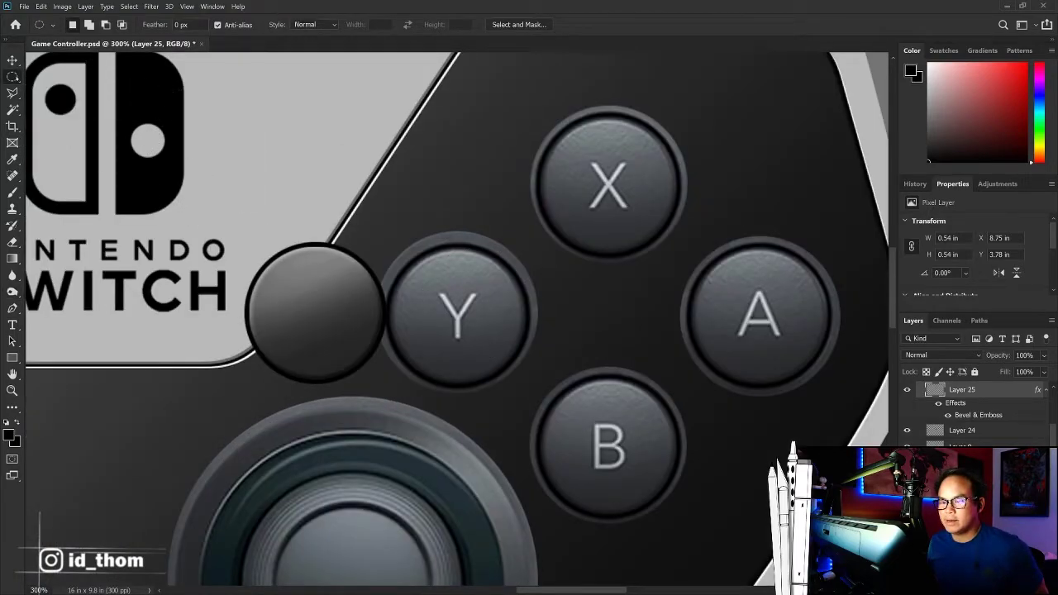
right_click(12, 76)
click(74, 86)
drag(340, 341, 269, 269)
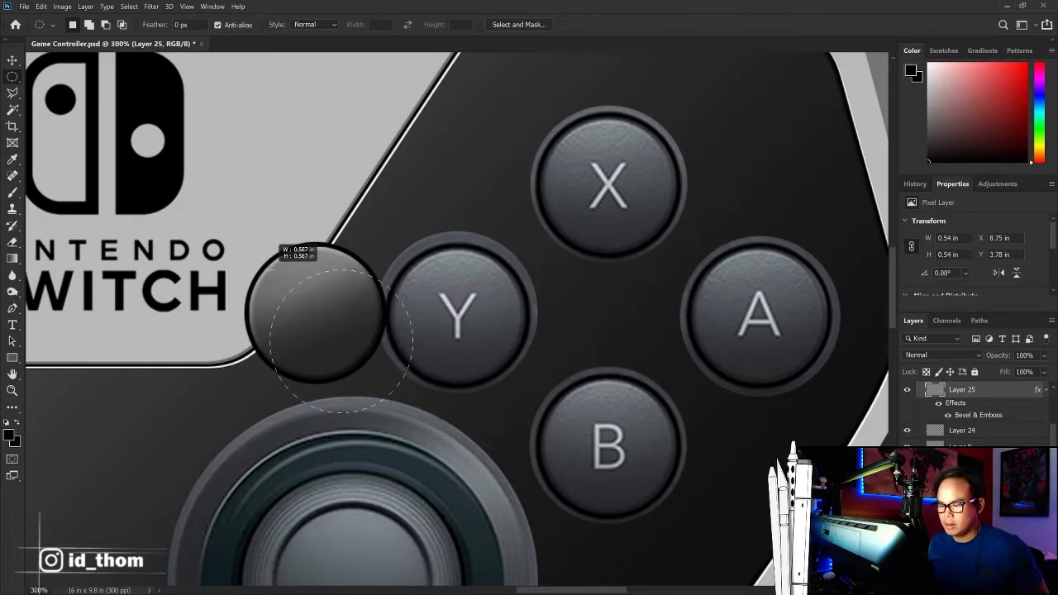
key(ctrl+j)
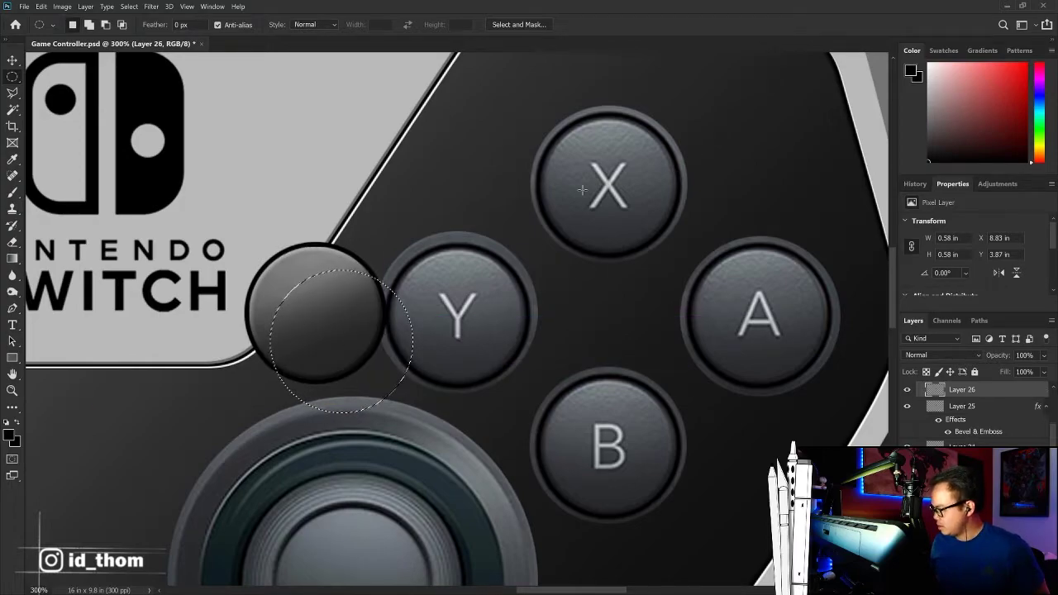
key(ctrl+shift+d)
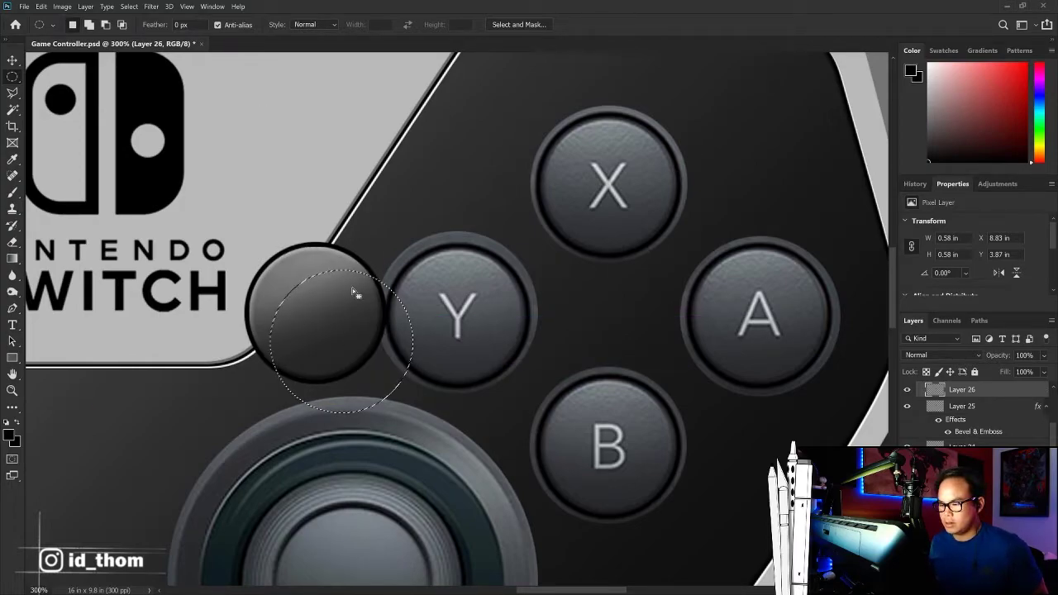
click(42, 6)
click(79, 189)
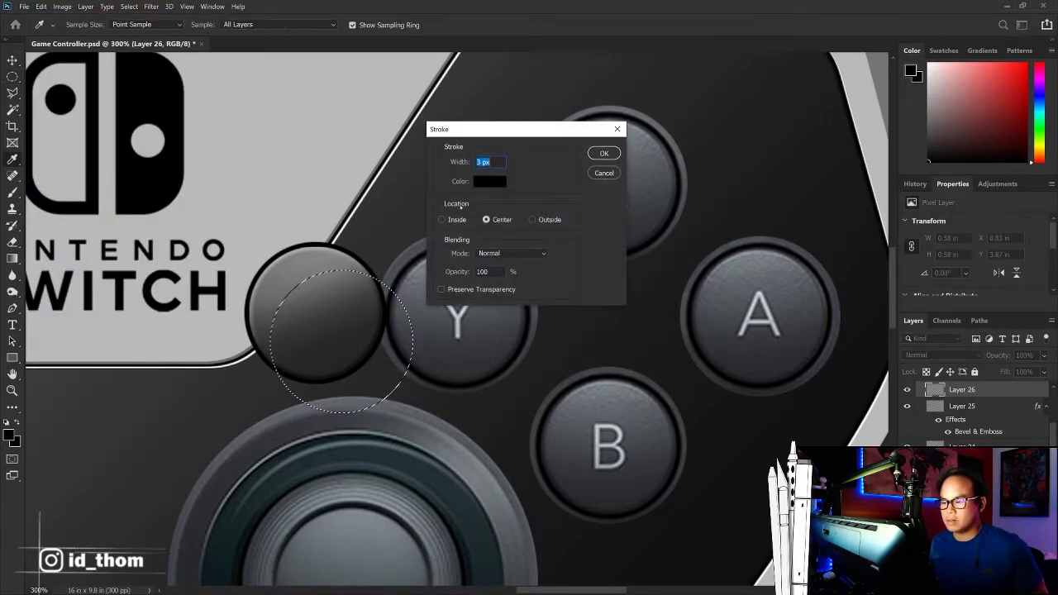
click(489, 181)
text(dfdfdf)
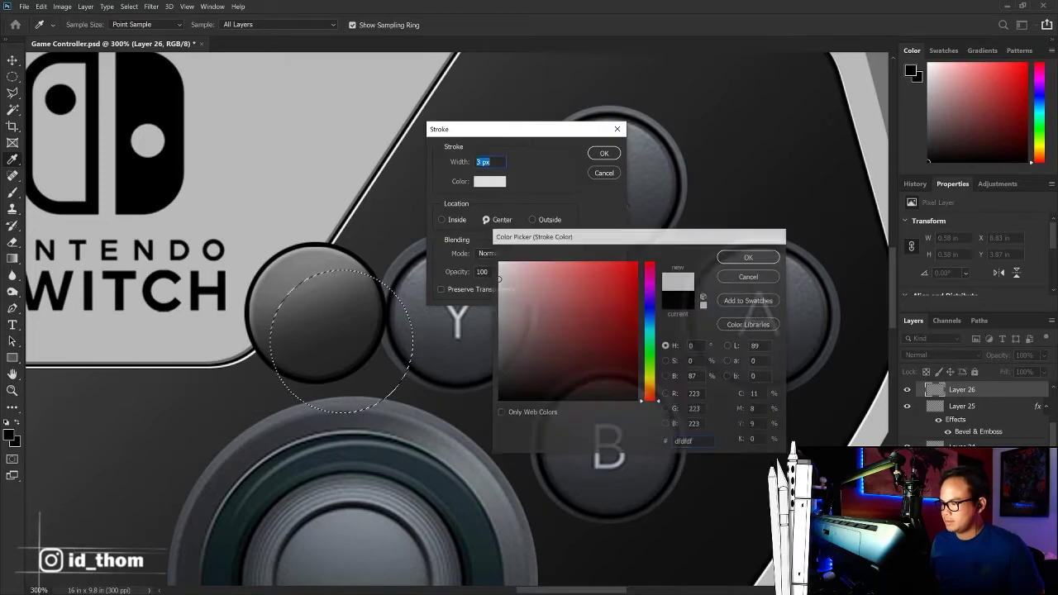
key(Return)
key(Return)
key(ctrl+d)
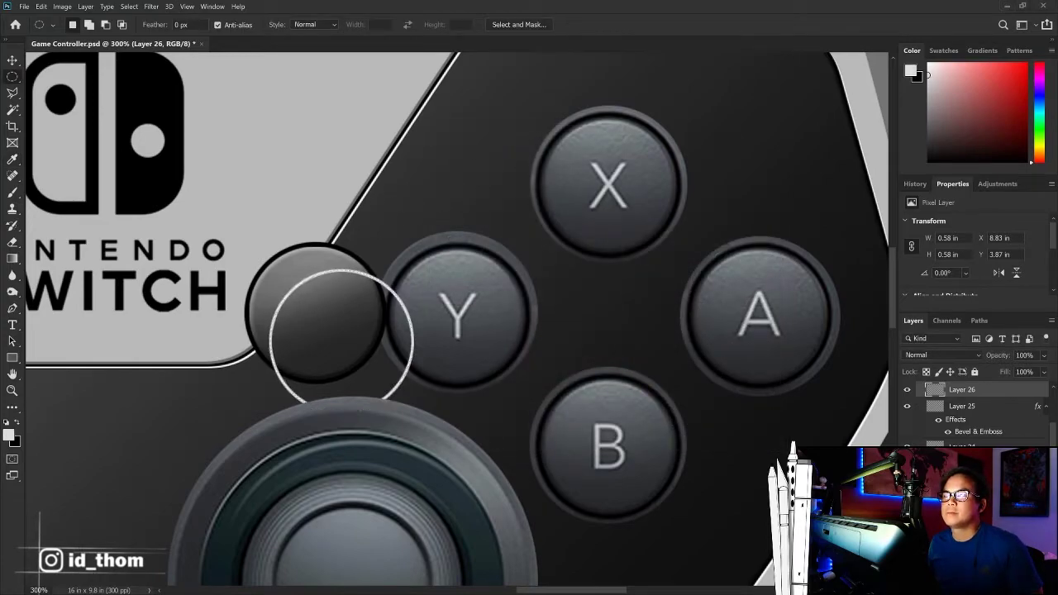
key(ctrl+z)
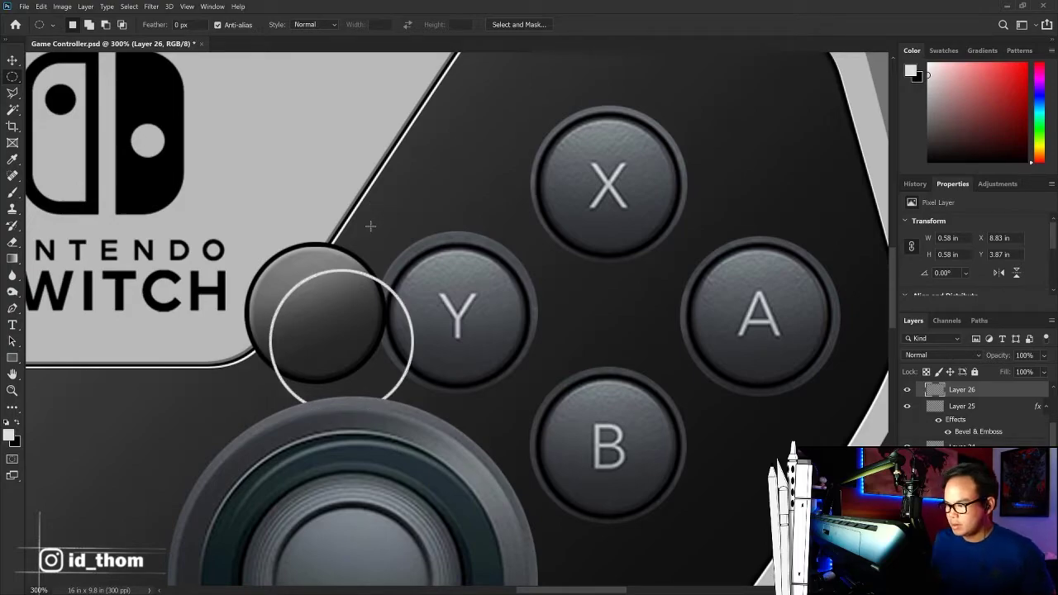
Step: Erase the ring's lower part and soften it with a Gaussian Blur
key(e)
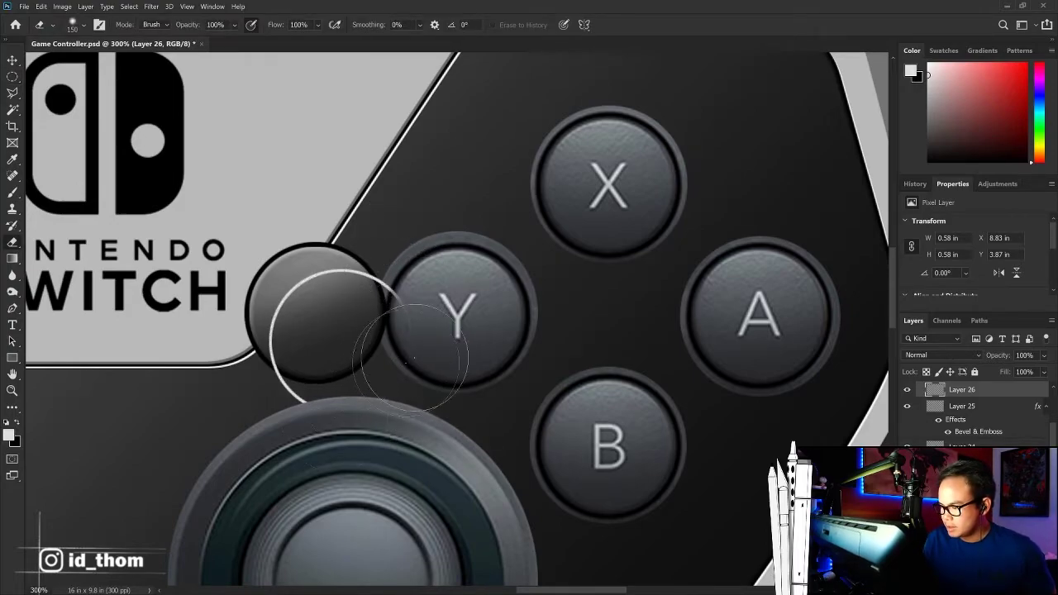
mouse_move(411, 361)
mouse_down()
mouse_move(236, 436)
mouse_move(295, 354)
mouse_up()
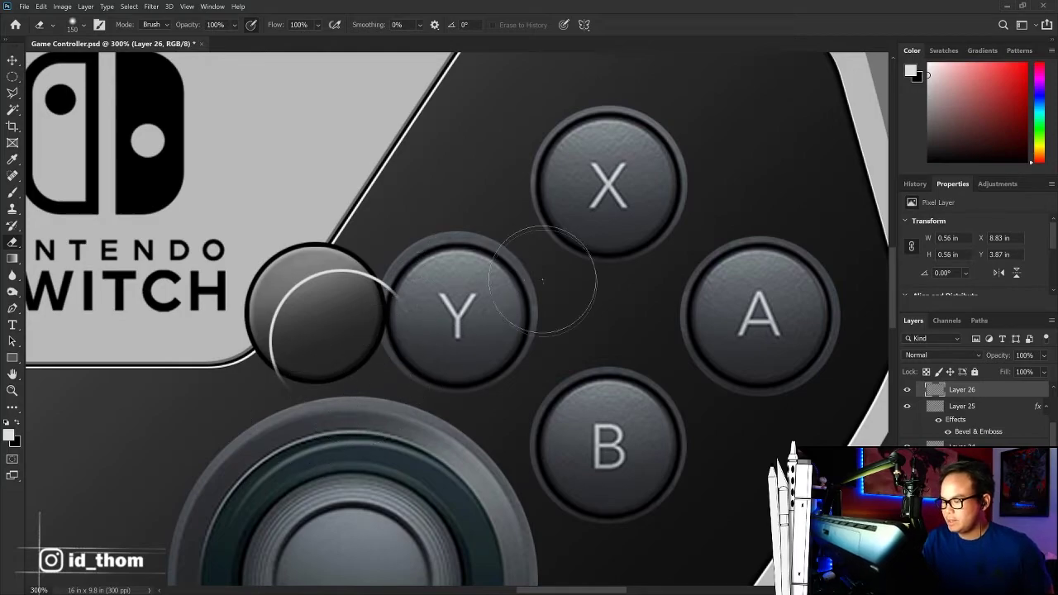
click(128, 7)
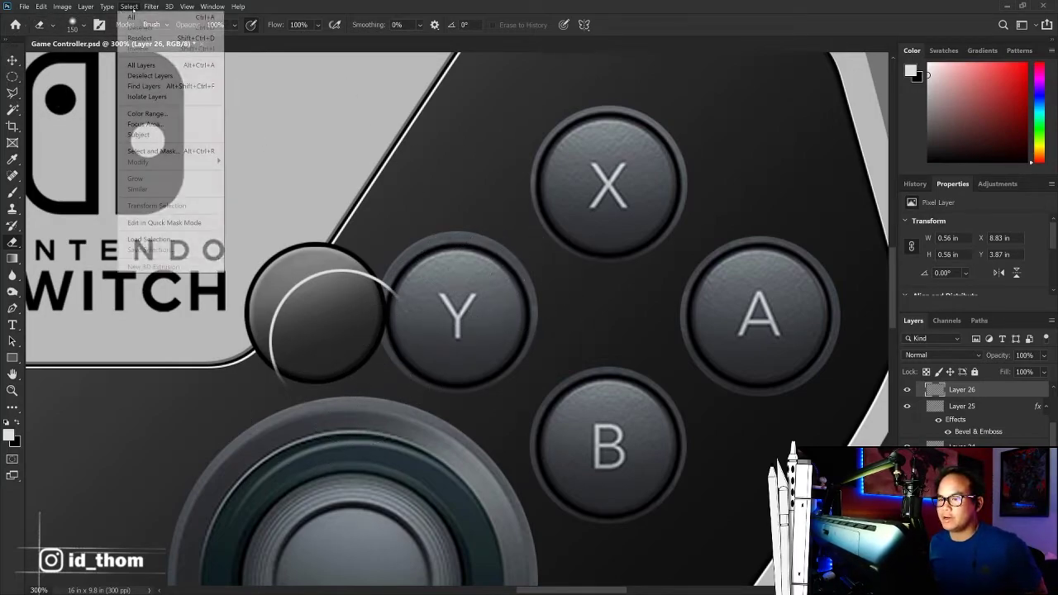
mouse_move(211, 131)
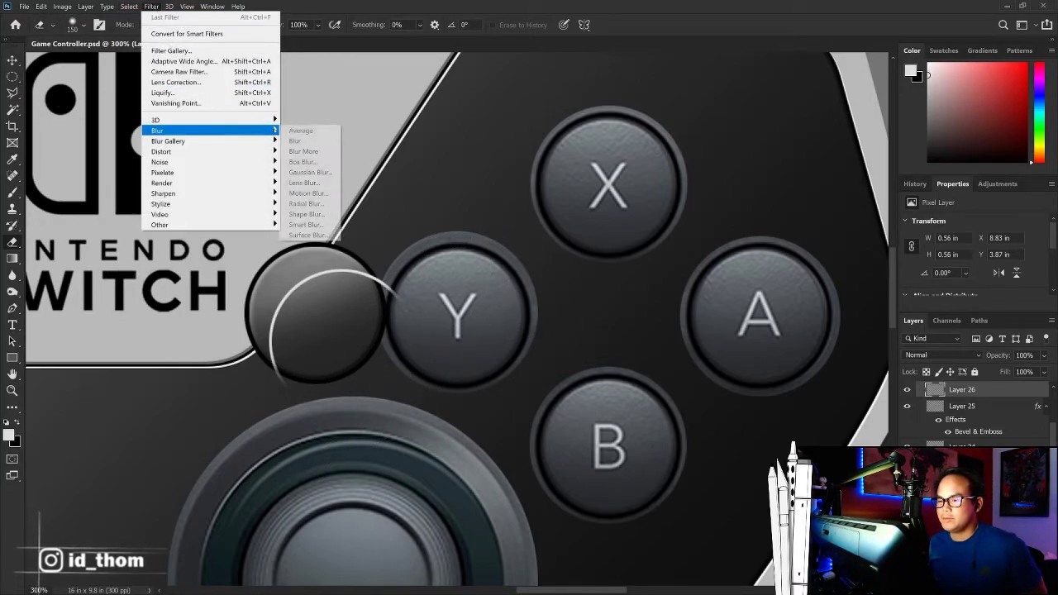
click(310, 172)
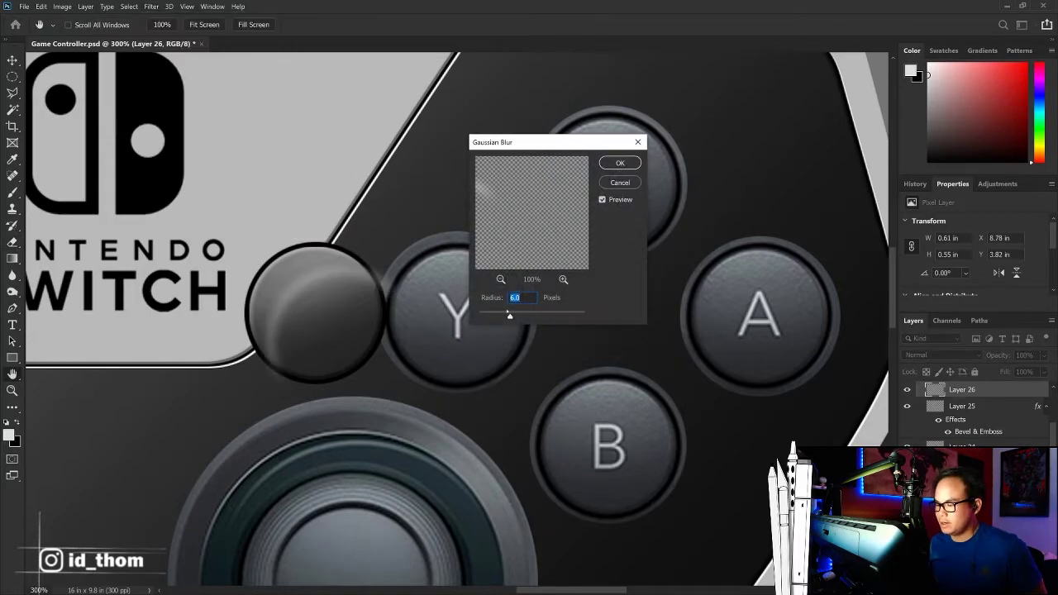
drag(509, 314, 499, 315)
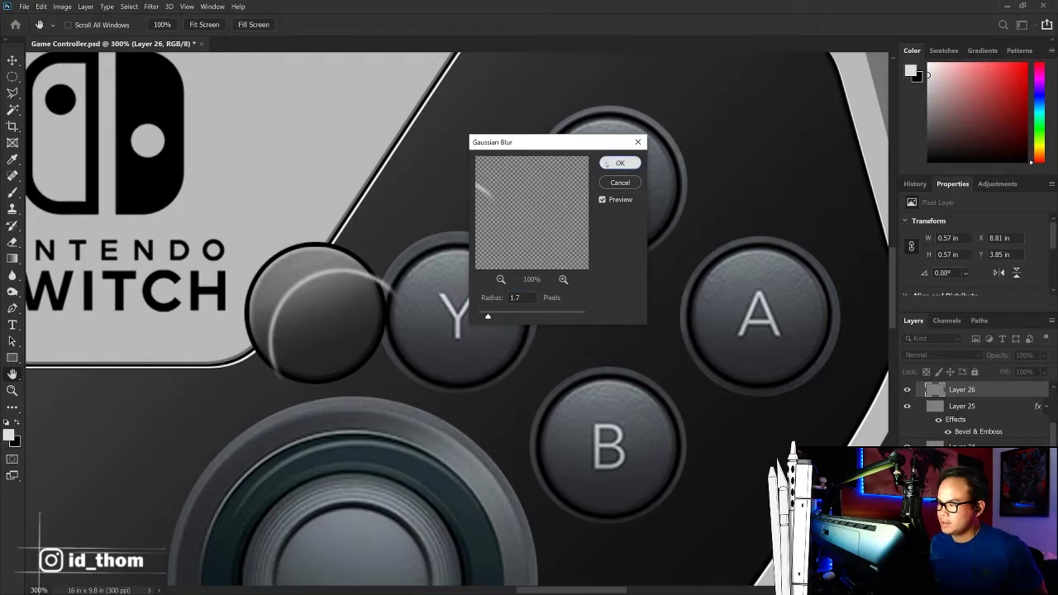
click(620, 163)
Step: Reposition the ring and shrink it to about 89% to fit over the button
key(v)
key(ctrl+t)
mouse_move(341, 277)
mouse_down()
mouse_move(347, 289)
mouse_move(333, 279)
mouse_up()
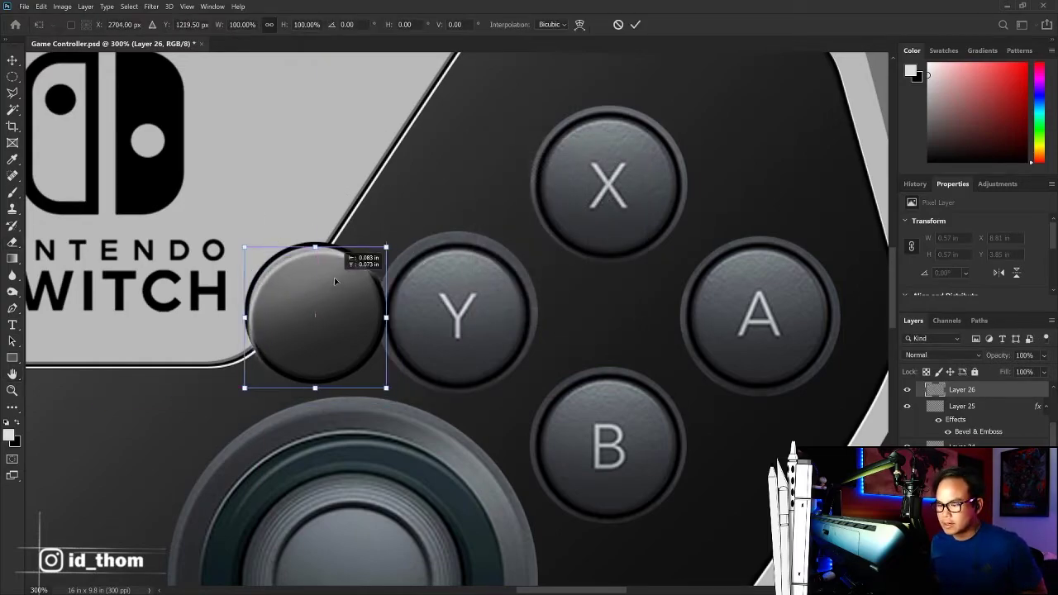
drag(245, 384, 252, 380)
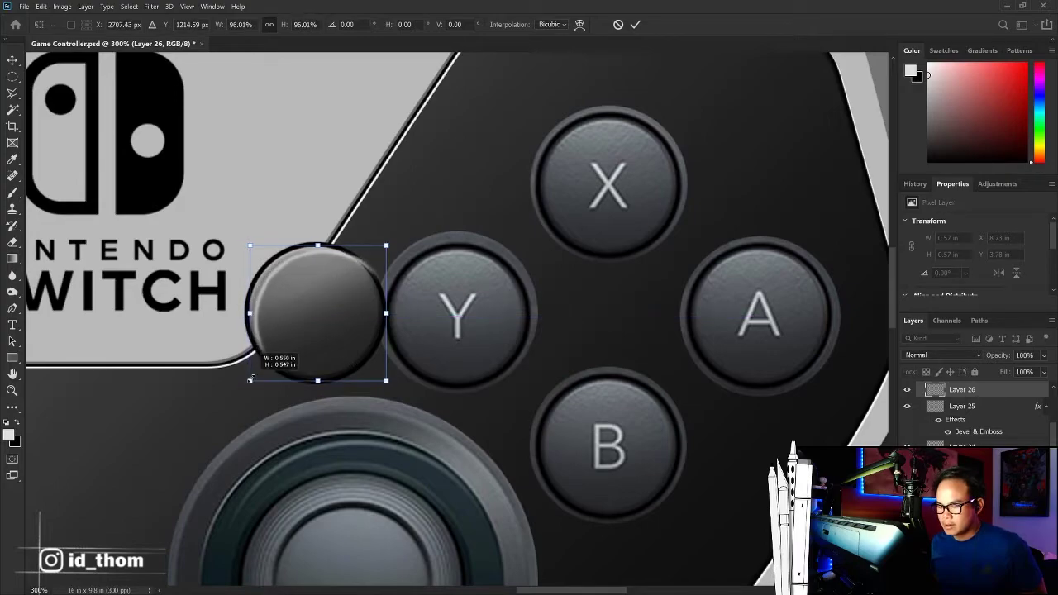
drag(385, 245, 375, 246)
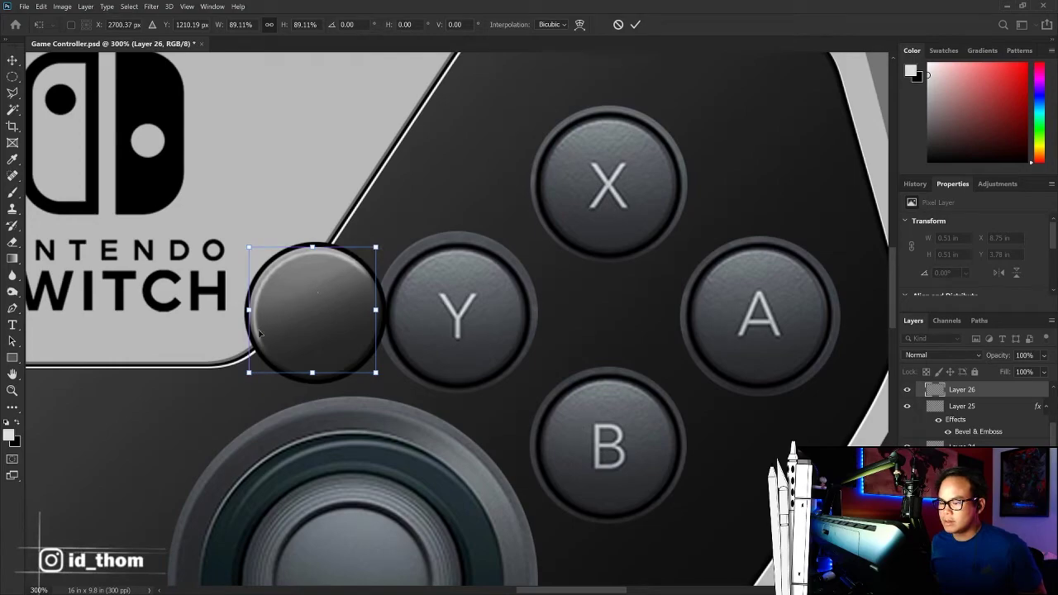
key(Return)
key(e)
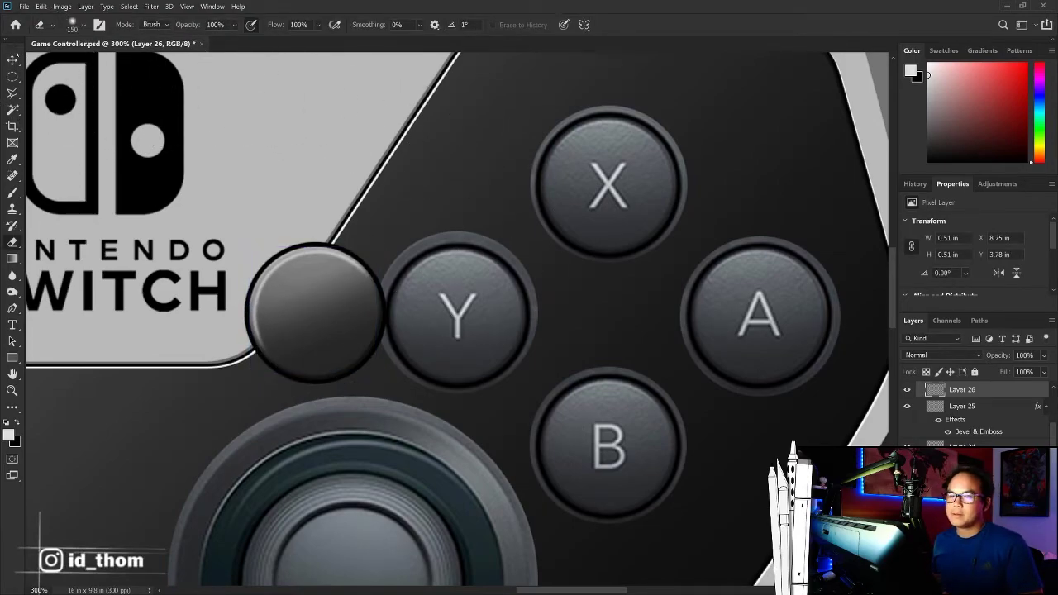
key(v)
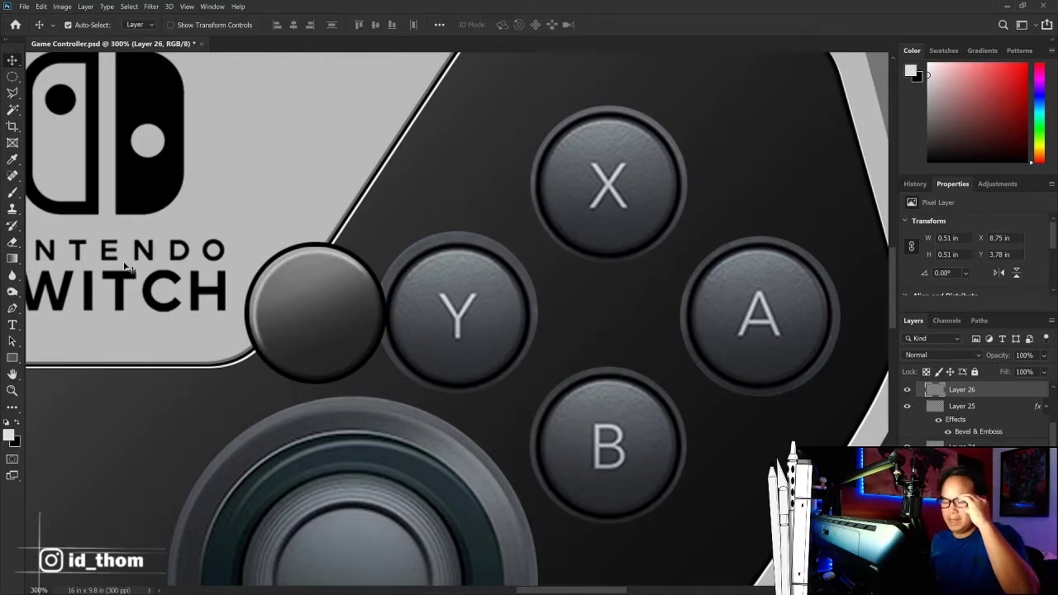
Step: Type a 'Y' letter over the round button and set its font to Arial
click(331, 325)
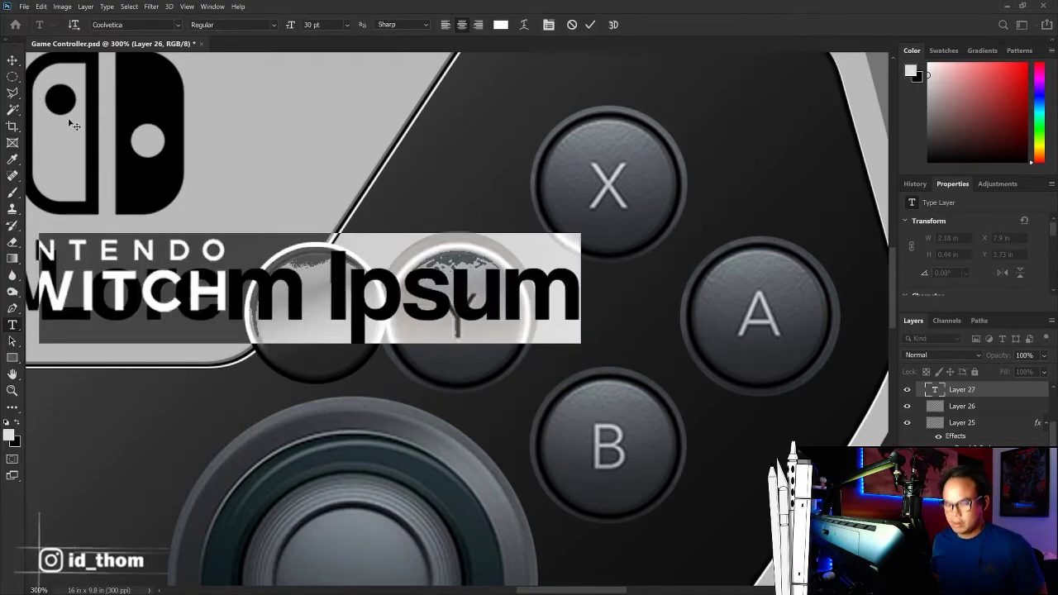
text(Y)
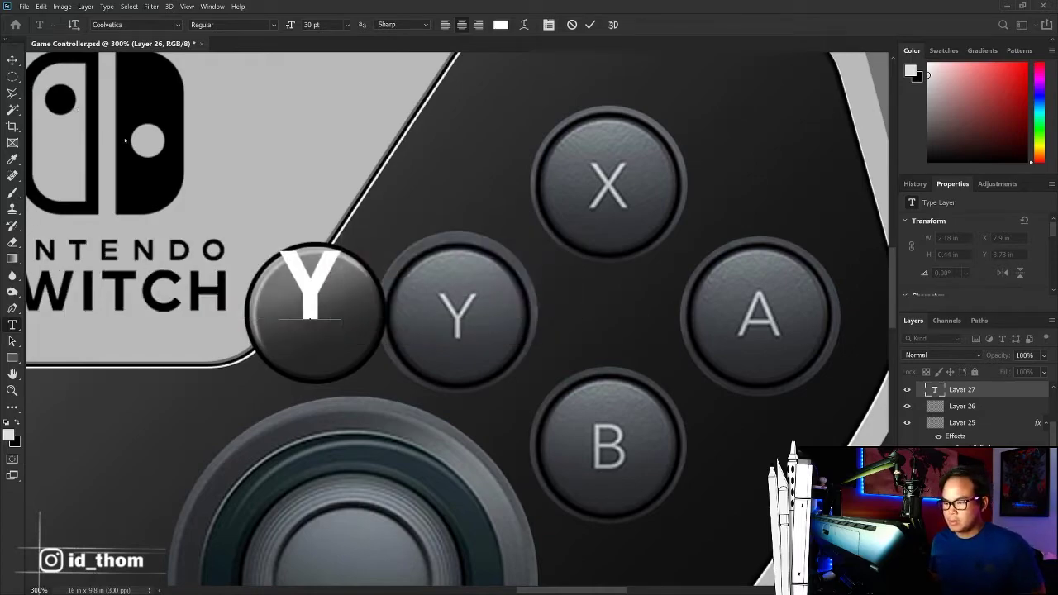
drag(322, 263, 281, 263)
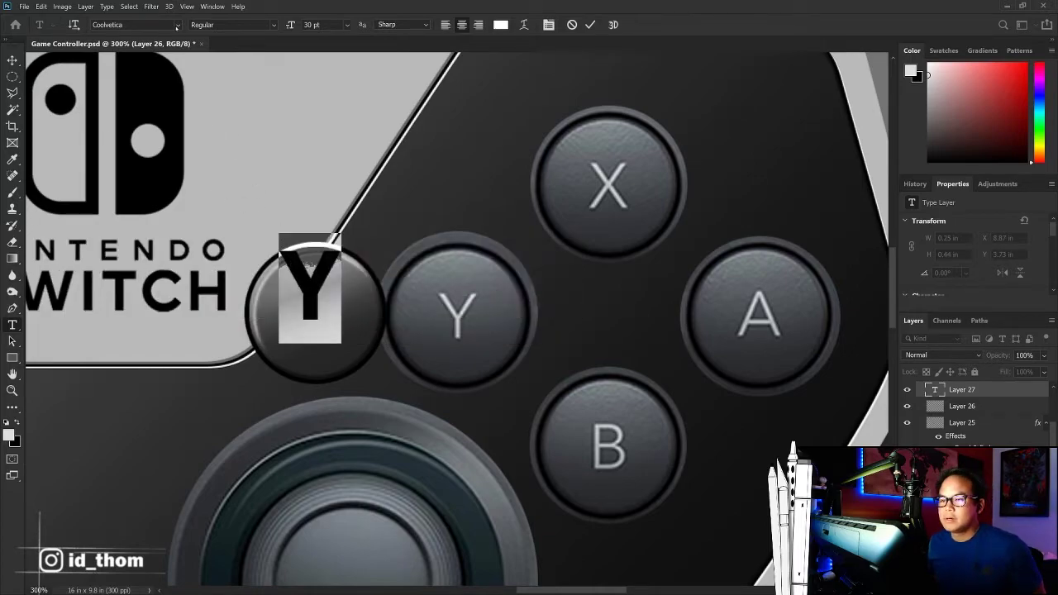
click(176, 27)
key(Down)
key(Down)
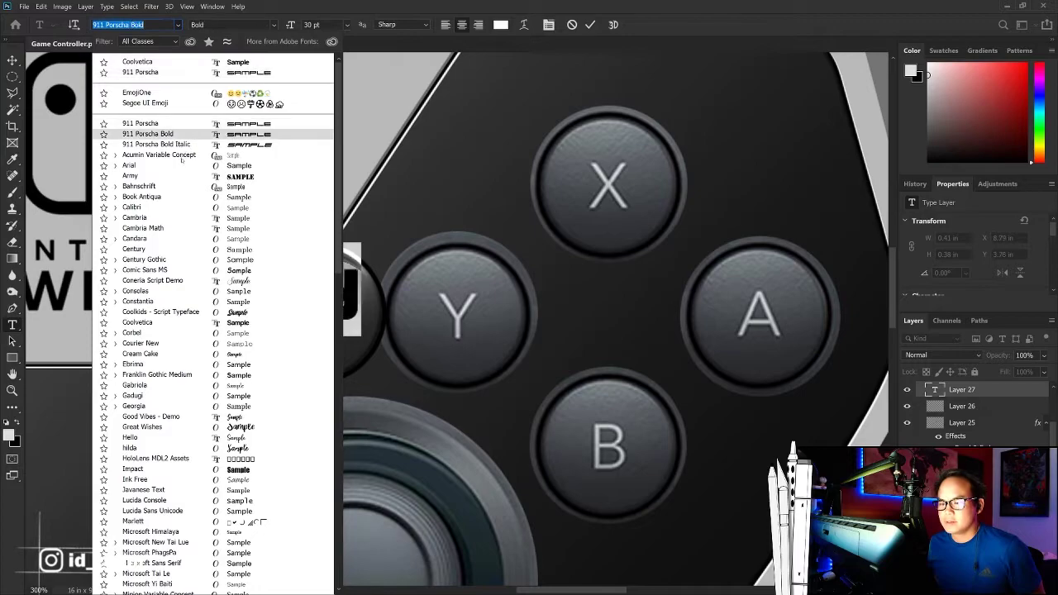
click(182, 165)
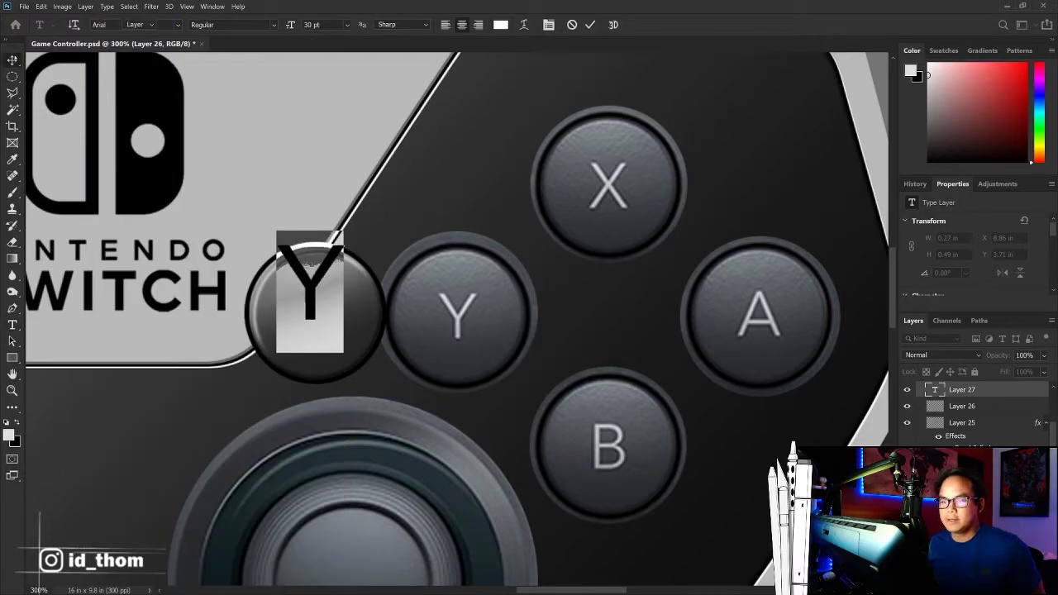
key(ctrl+Return)
Step: Move the white Y onto the left button and scale it to about 74%
key(v)
drag(337, 271, 342, 308)
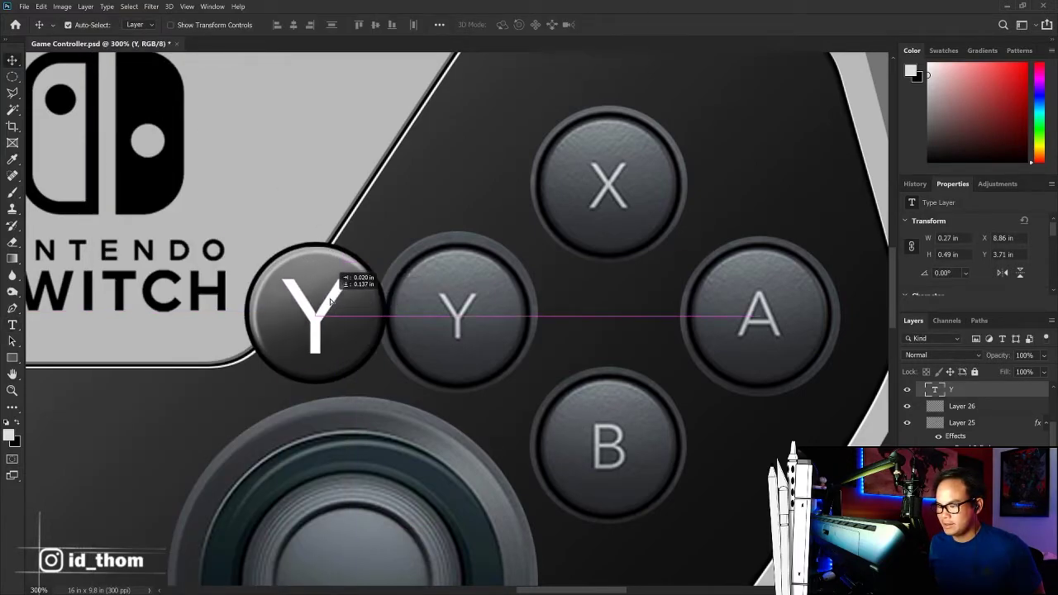
key(ctrl+t)
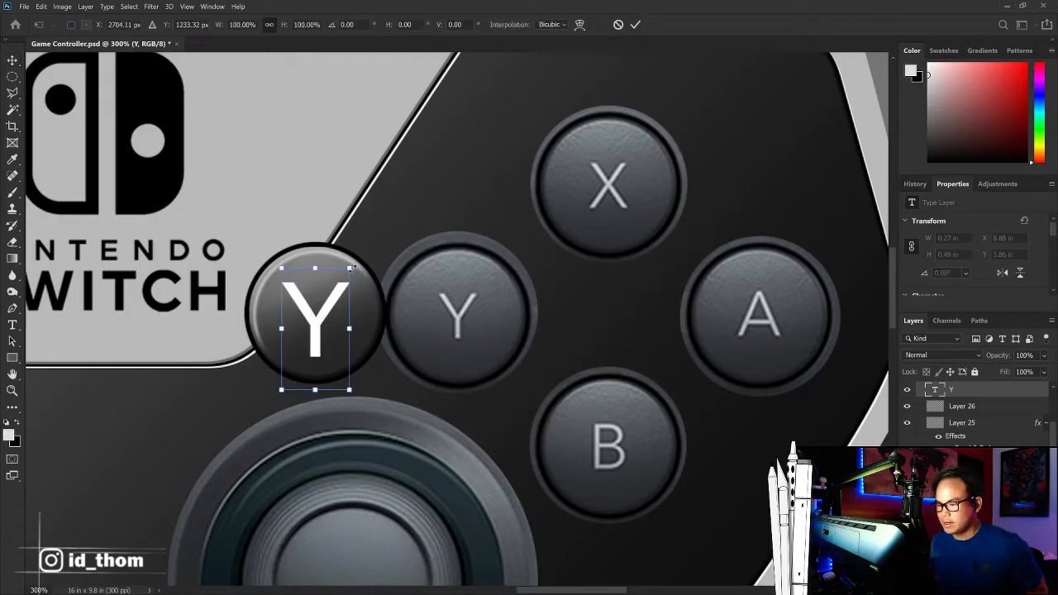
drag(351, 268, 340, 283)
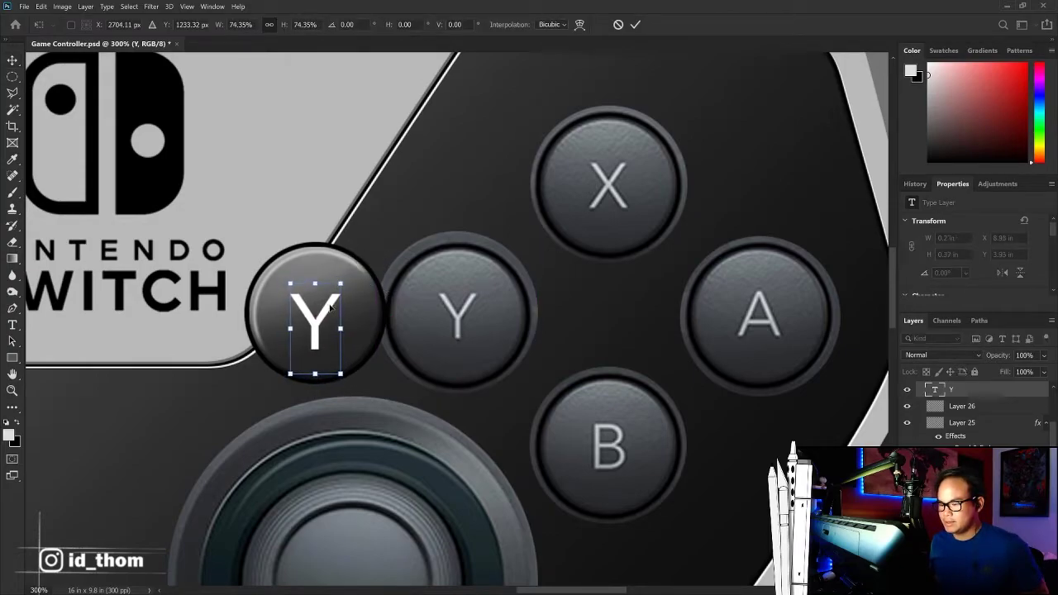
key(Return)
Step: Give the left button a fine monochromatic Add Noise texture on Layer 25
mouse_move(367, 323)
mouse_down()
mouse_move(382, 322)
mouse_move(371, 320)
mouse_up()
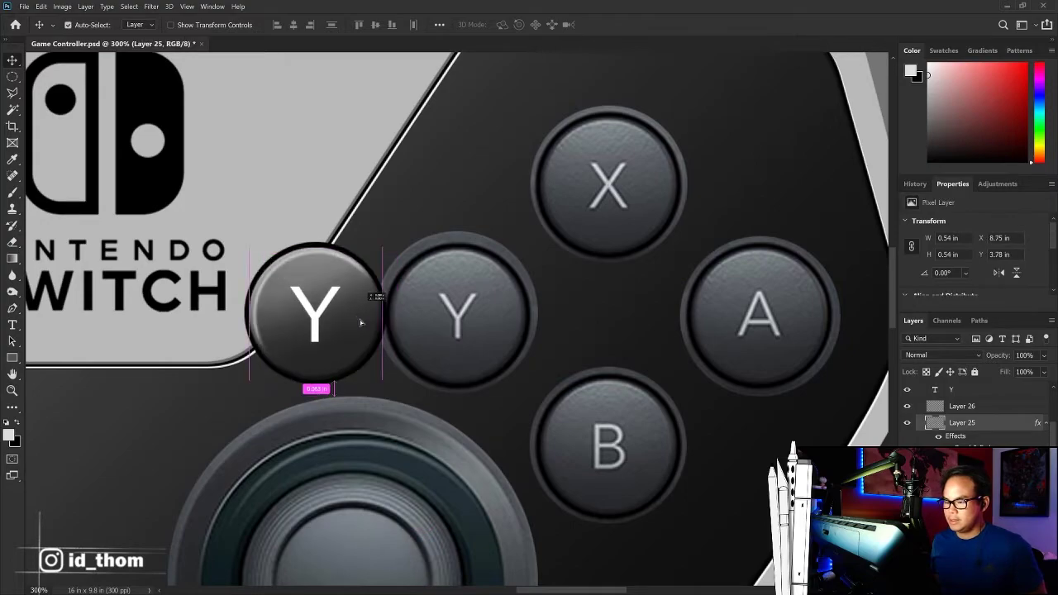
click(151, 6)
click(308, 163)
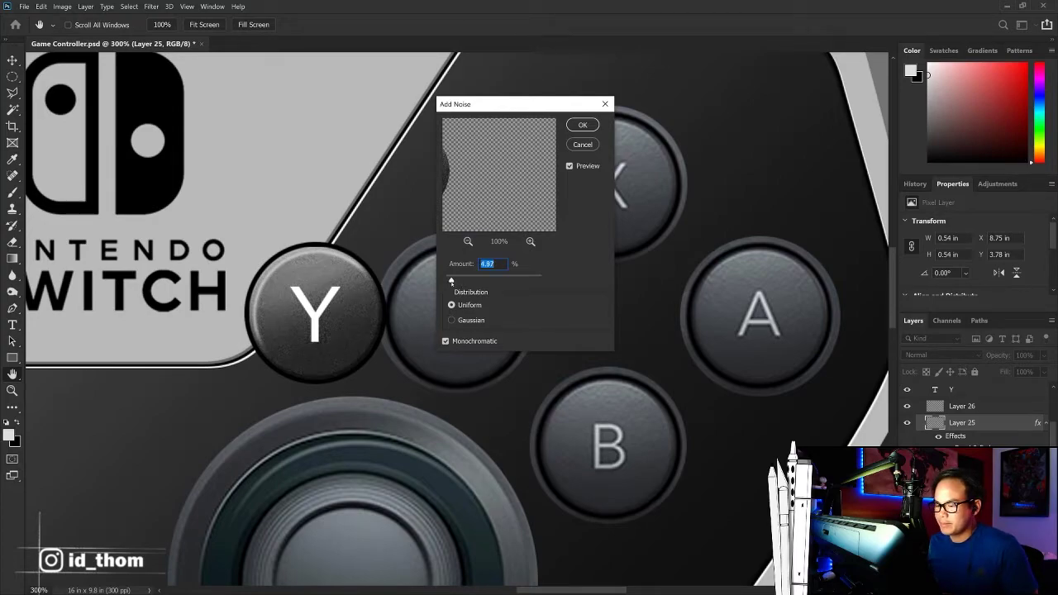
key(Return)
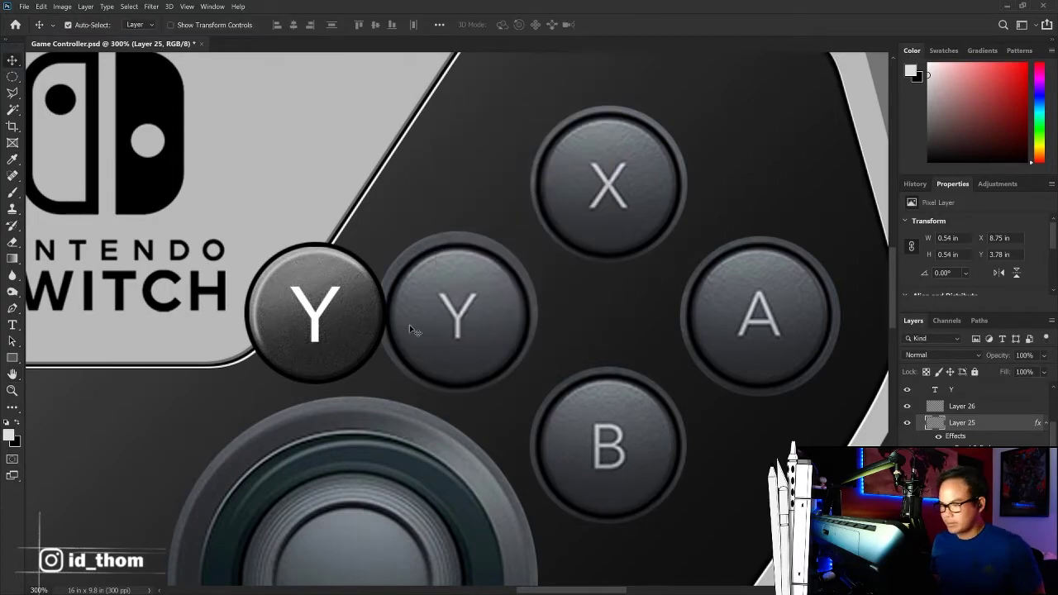
click(320, 258)
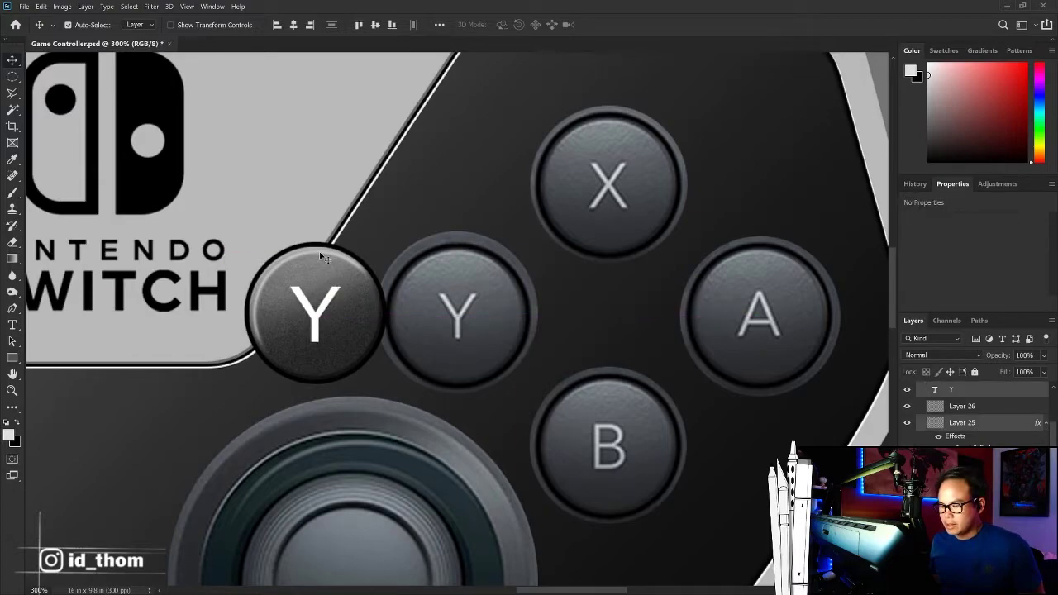
drag(322, 248, 323, 248)
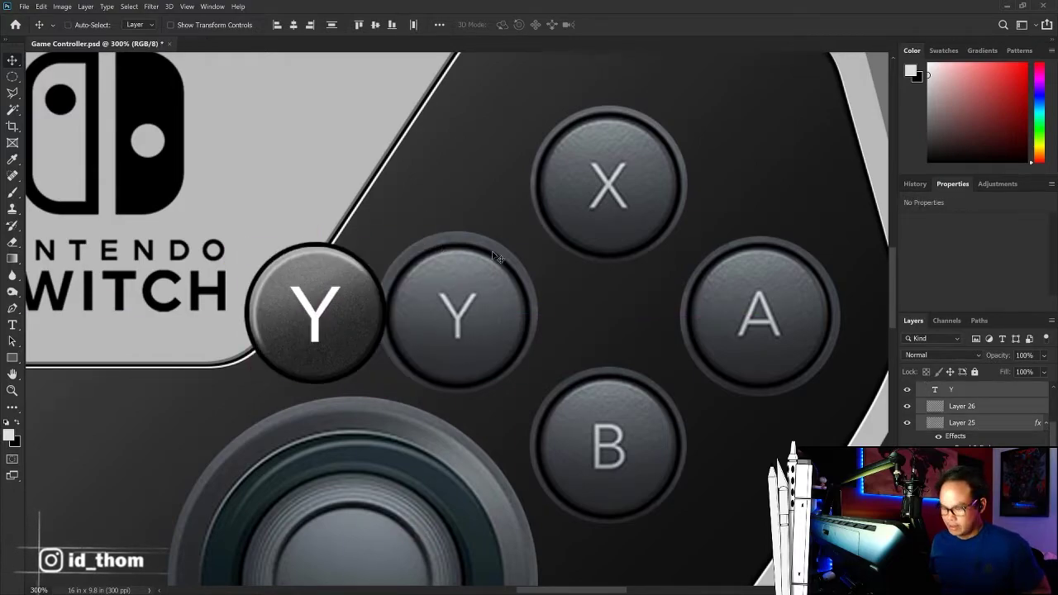
Step: Duplicate Layer 24 and enlarge the copy to about 106% around its centre
ctrl+click(354, 229)
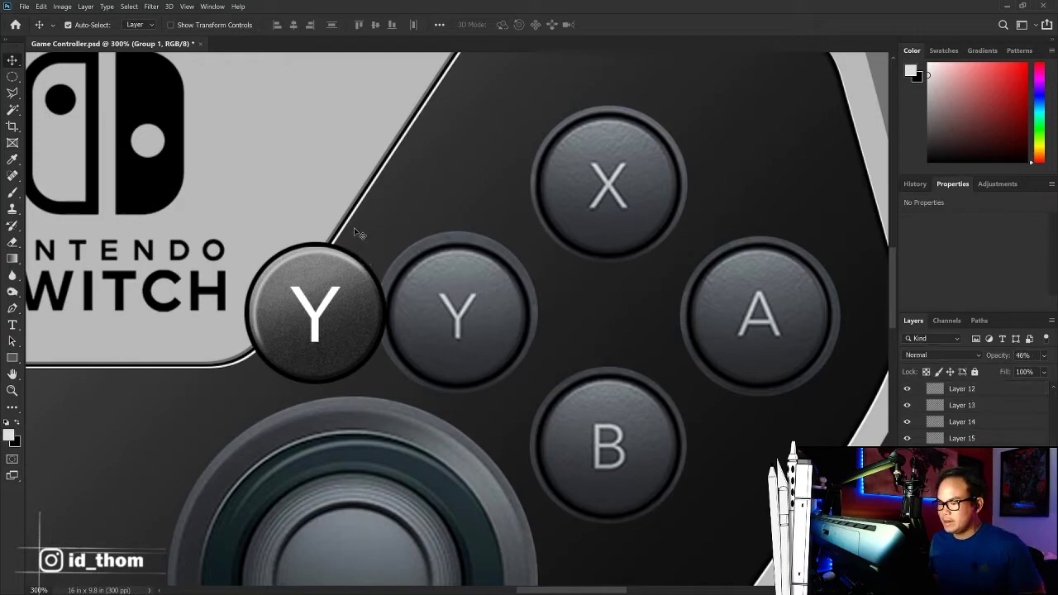
drag(341, 249, 341, 249)
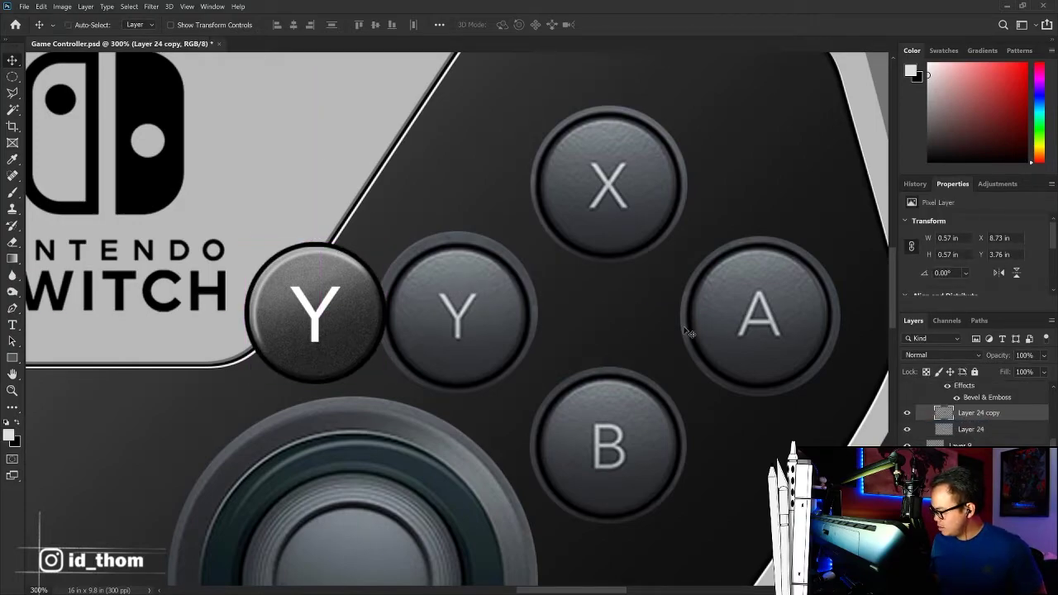
key(ctrl+alt+t)
drag(389, 240, 394, 236)
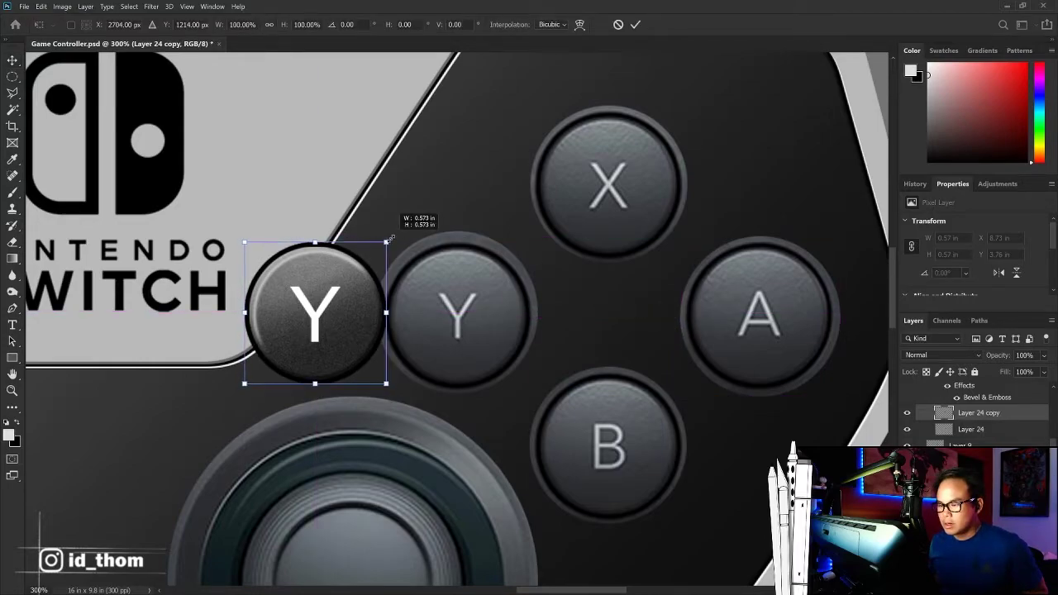
key(Return)
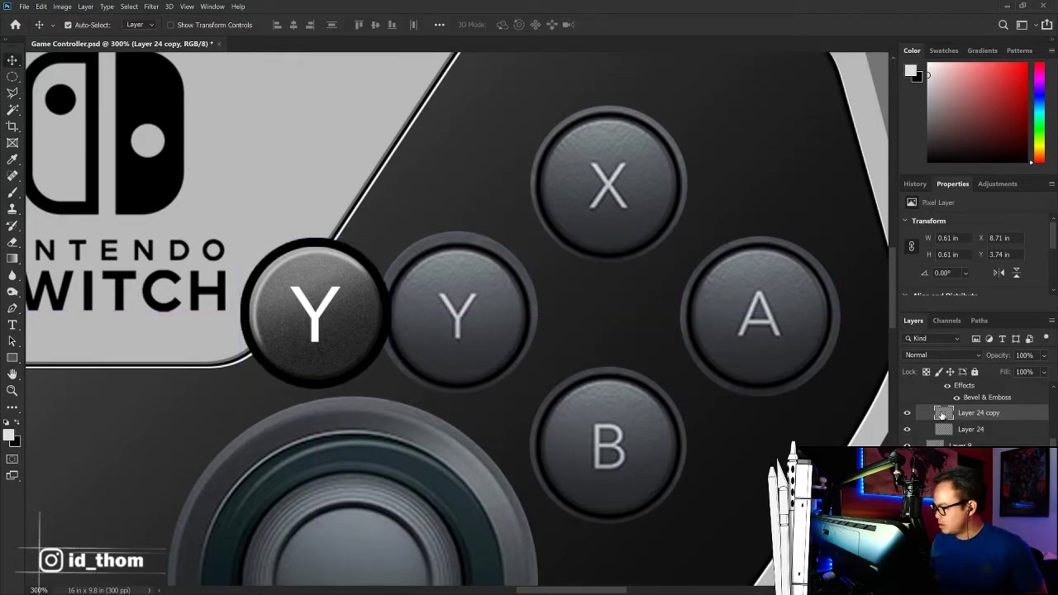
Step: Fill the copy with #222222, place it below Layer 24, and set a 150 px brush
ctrl+click(944, 414)
key(shift+F5)
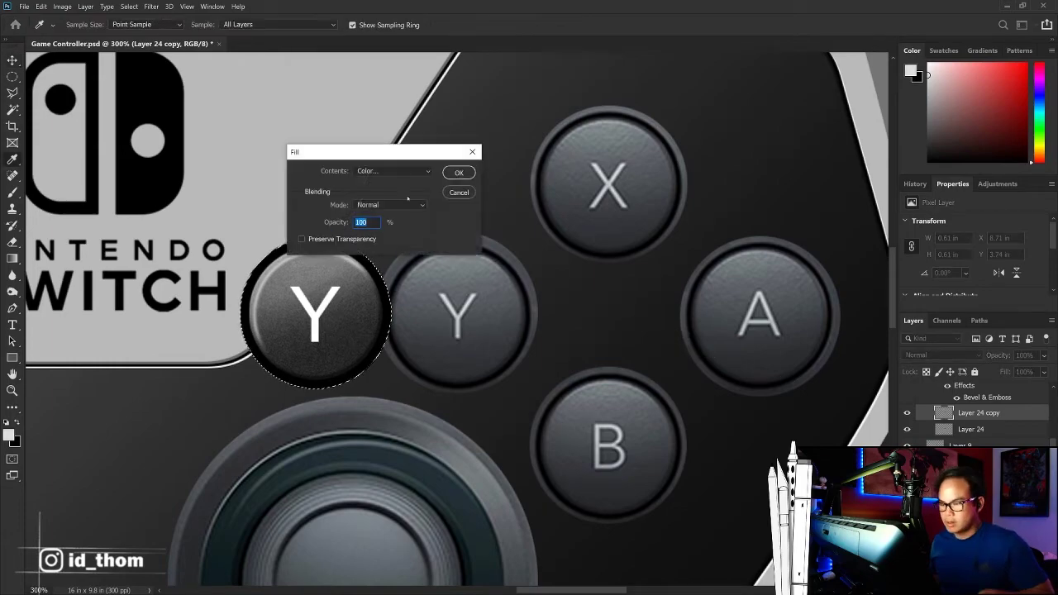
click(402, 171)
text(222222)
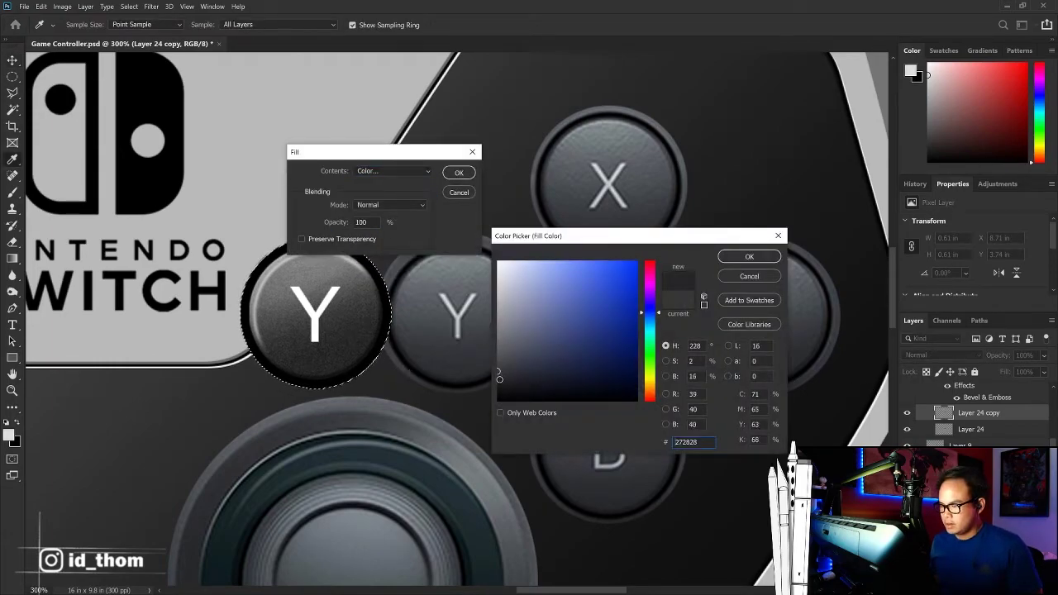
key(Return)
key(Return)
drag(965, 427, 966, 431)
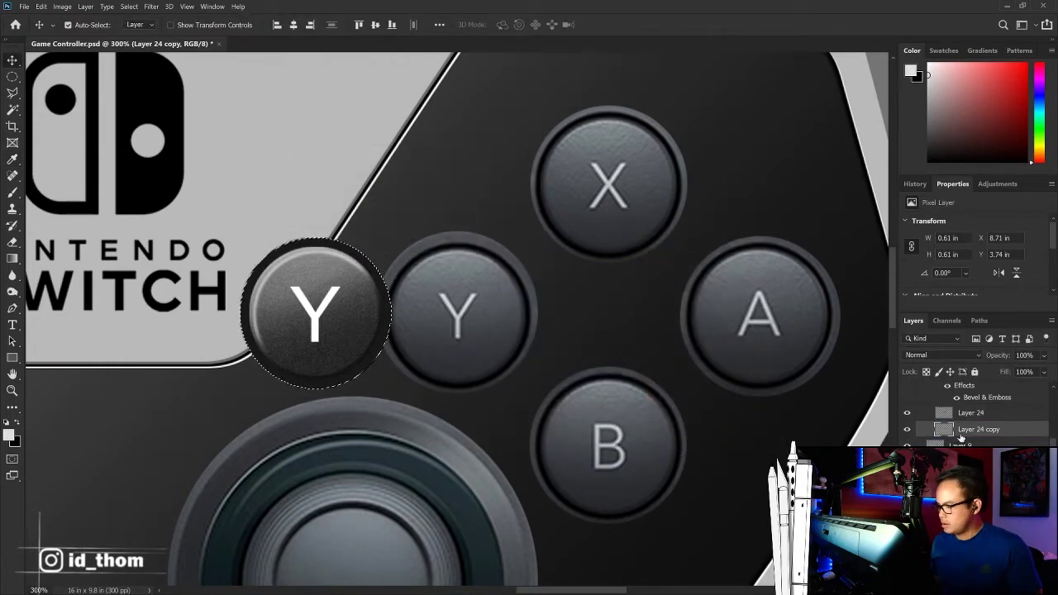
key(b)
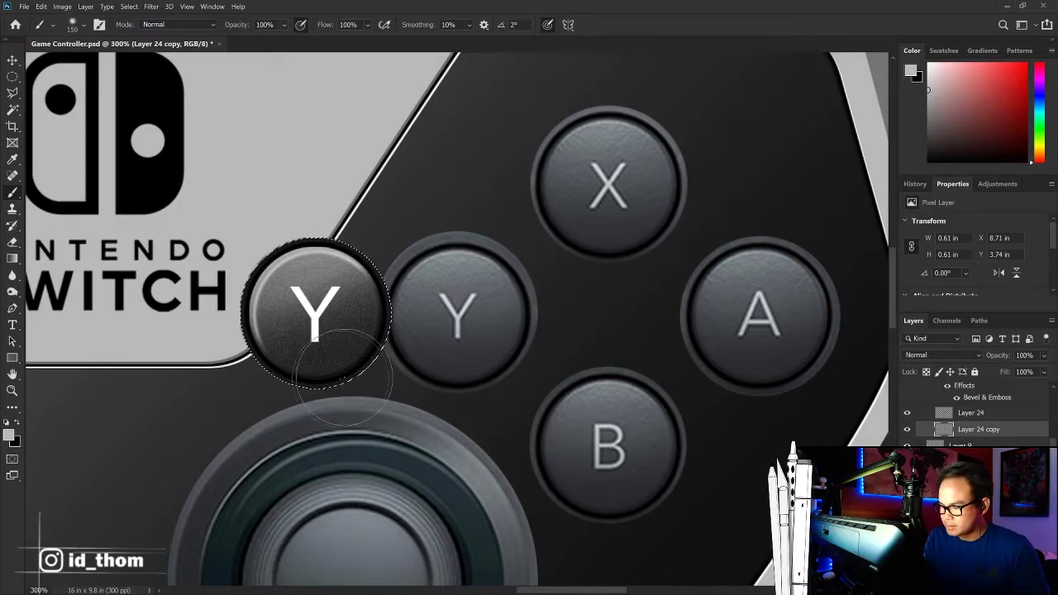
key(bracketright)
key(bracketright)
key(bracketright)
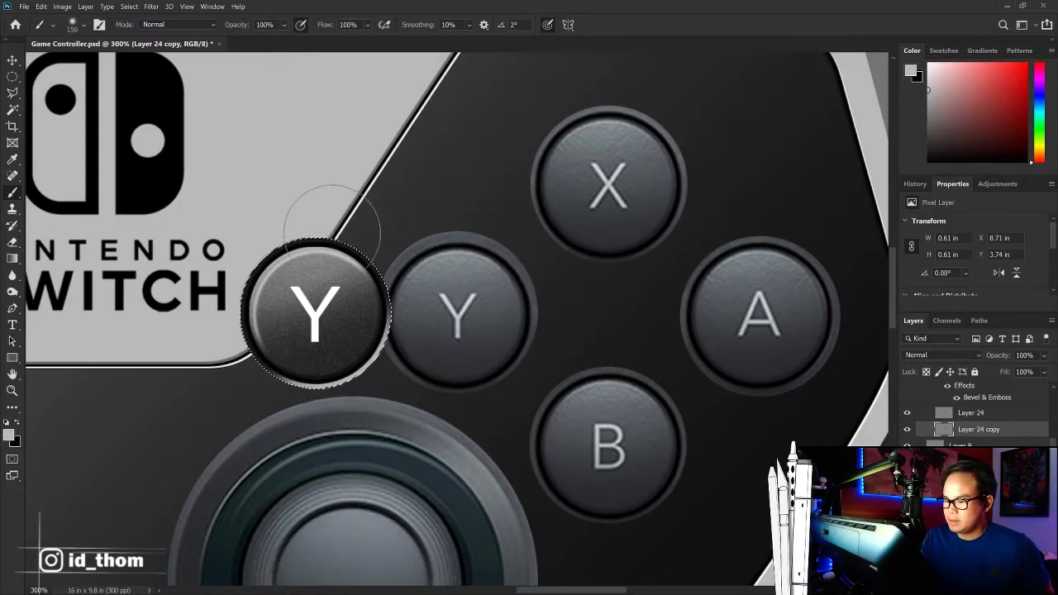
Step: Deselect, then target Group 1 in Layers and free-transform the whole new Y button
key(ctrl+d)
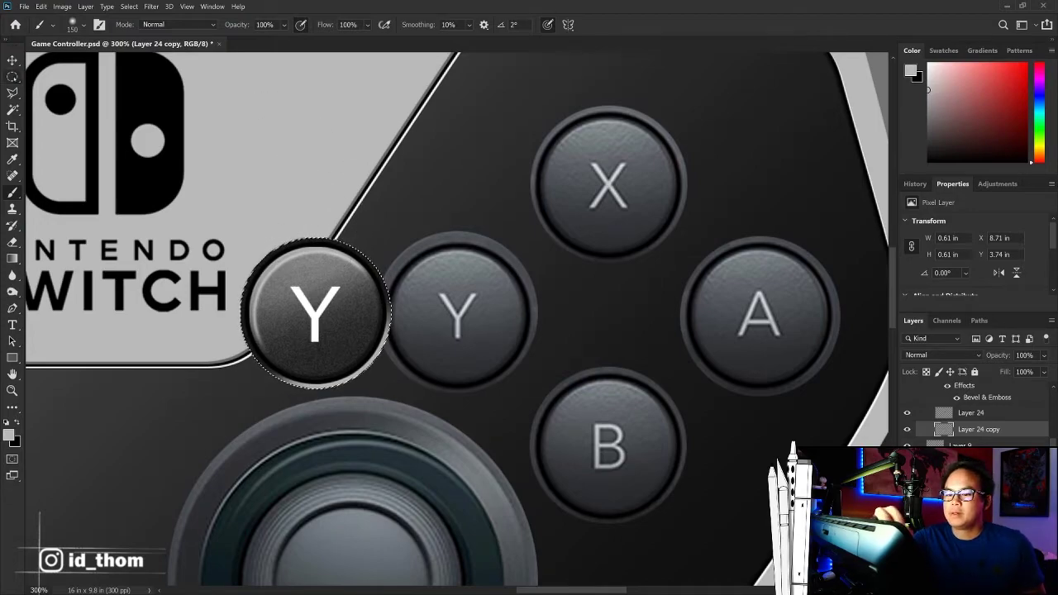
key(m)
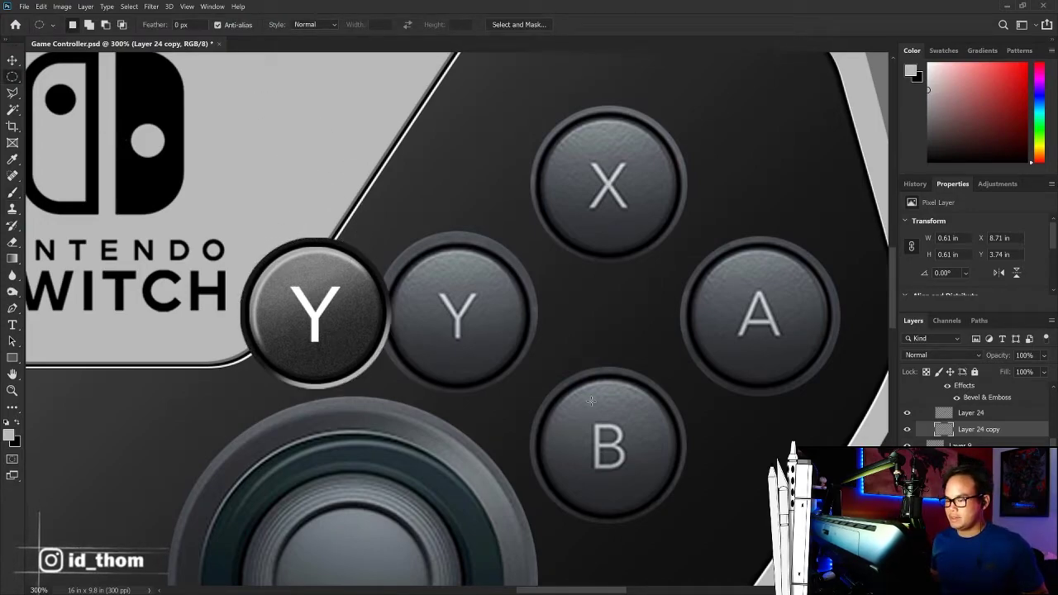
scroll(972, 443, down, 3)
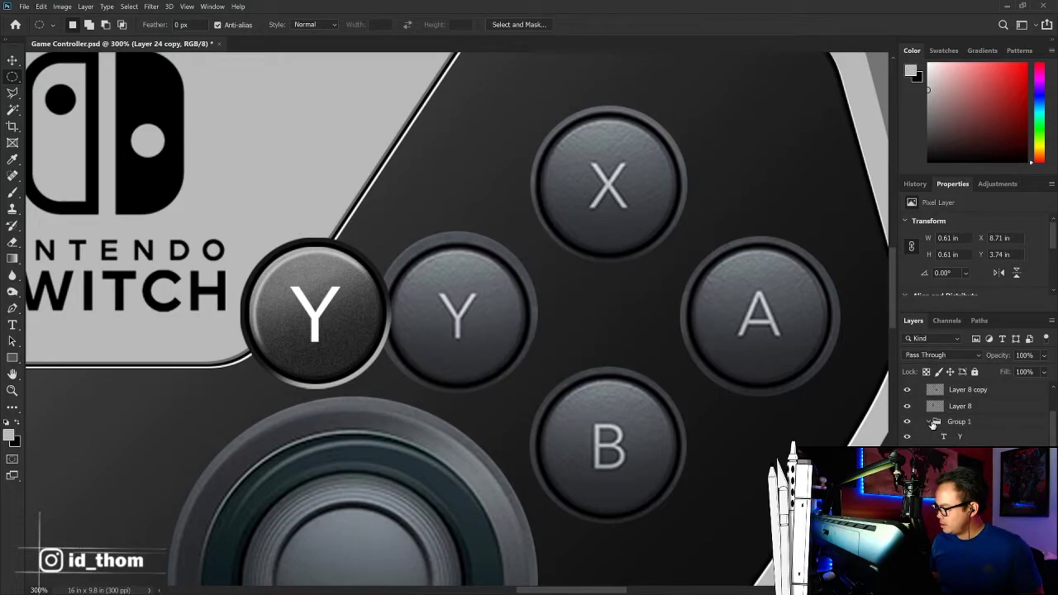
click(933, 422)
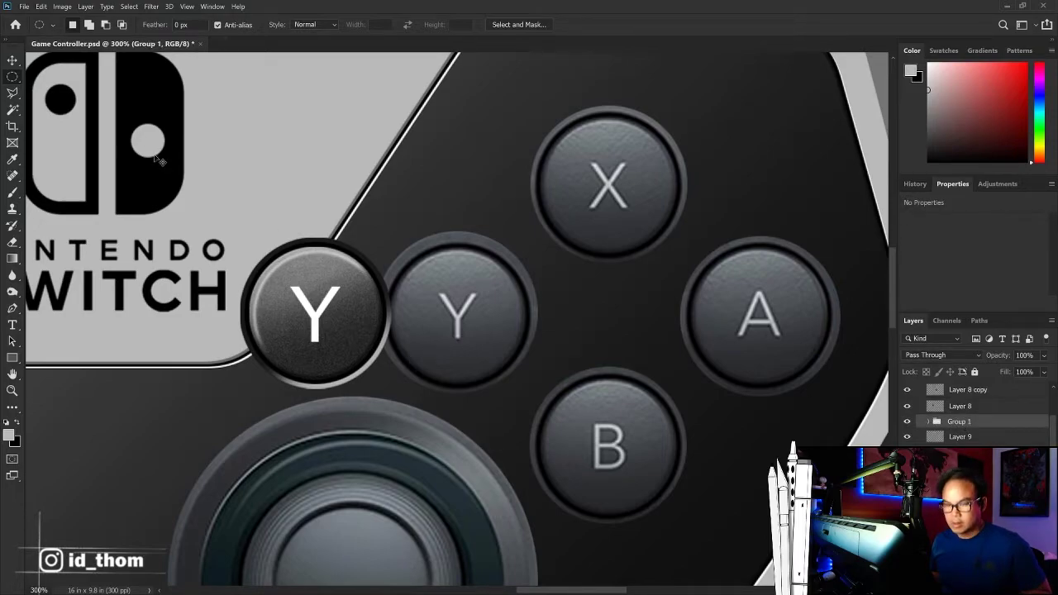
key(ctrl+t)
drag(359, 316, 496, 319)
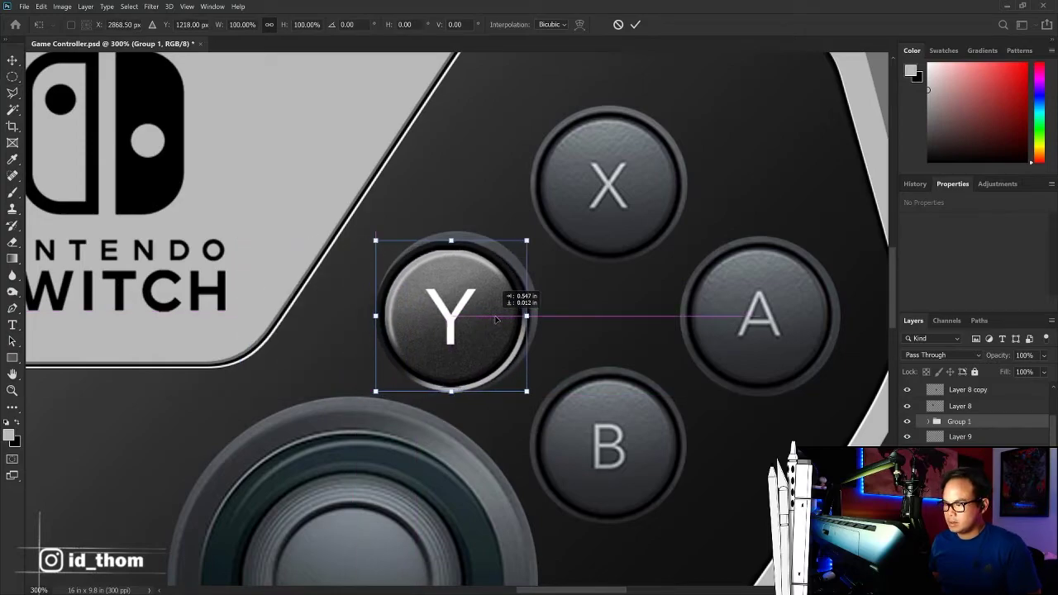
drag(496, 319, 518, 302)
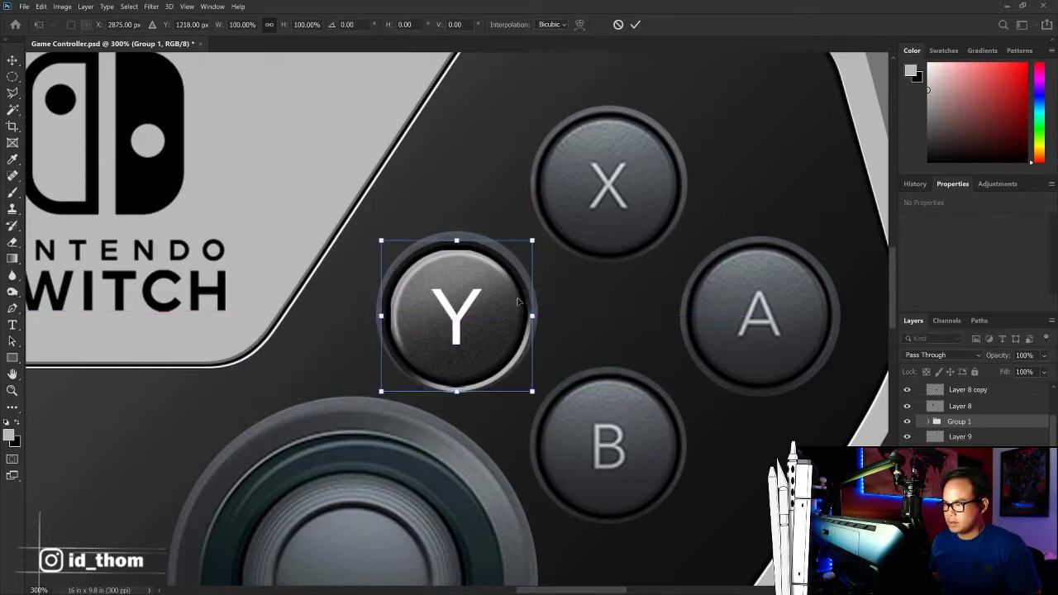
key(Return)
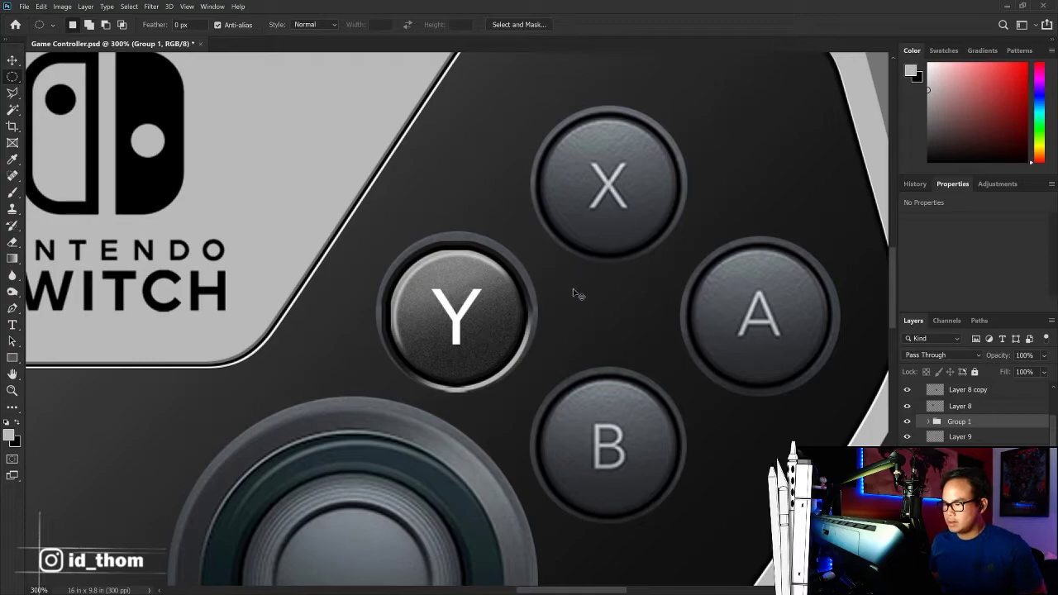
key(ctrl+z)
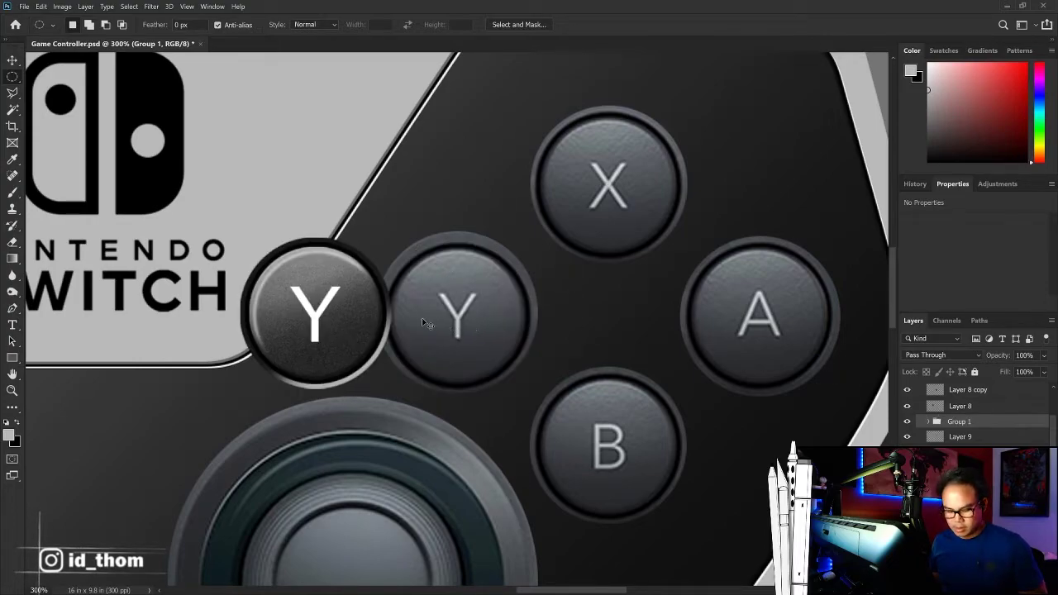
key(ctrl+t)
mouse_move(357, 317)
mouse_down()
mouse_move(459, 305)
mouse_move(491, 315)
mouse_move(378, 232)
mouse_move(322, 216)
mouse_move(297, 196)
mouse_move(293, 205)
mouse_move(477, 307)
mouse_move(488, 277)
mouse_move(470, 218)
mouse_up()
key(ctrl+plus)
key(ctrl+plus)
key(Return)
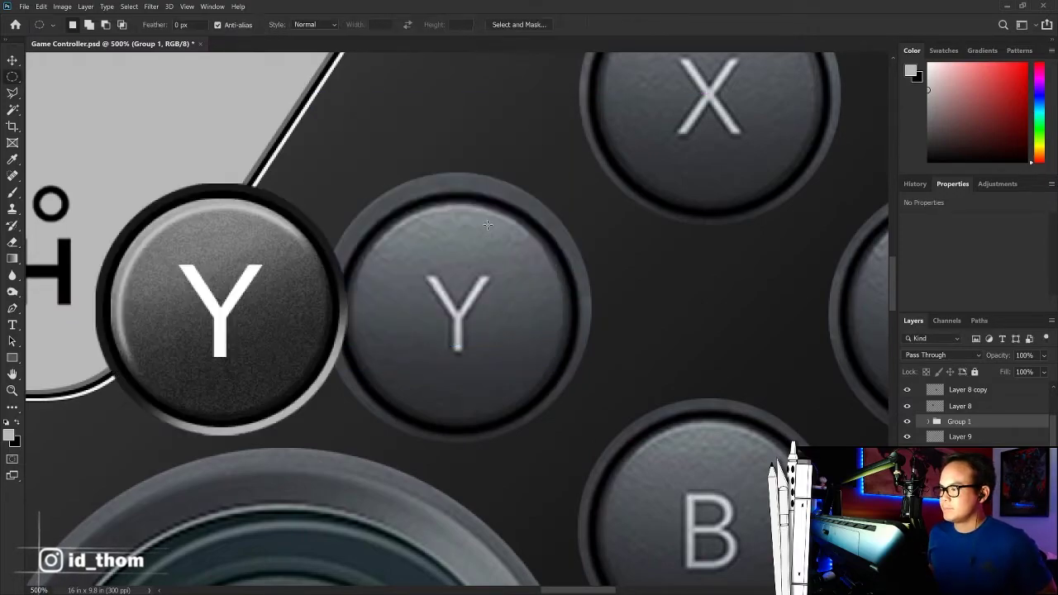
drag(296, 141, 337, 145)
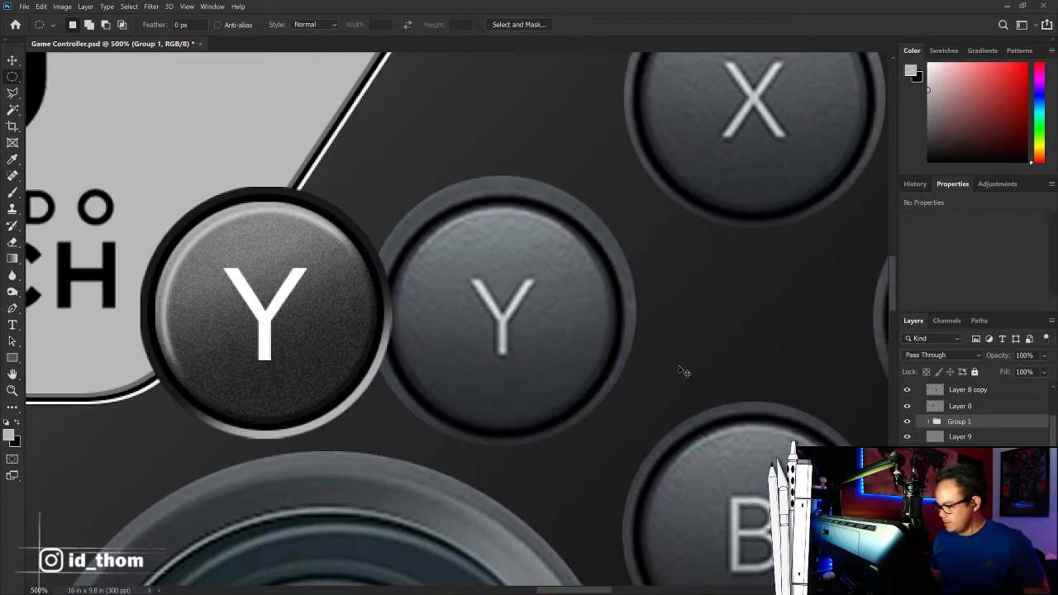
key(ctrl+t)
drag(351, 349, 587, 349)
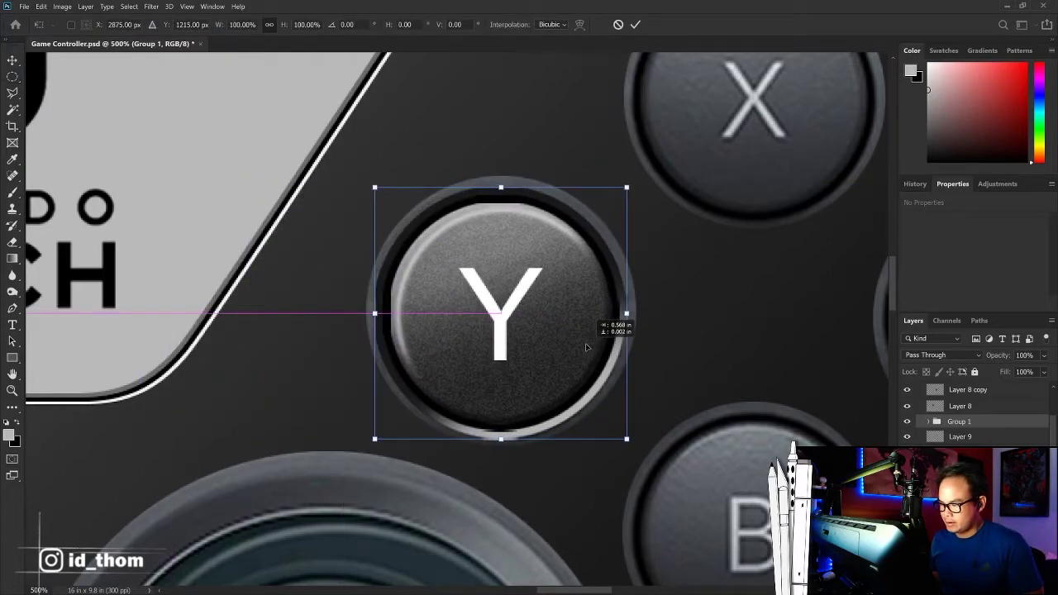
key(Return)
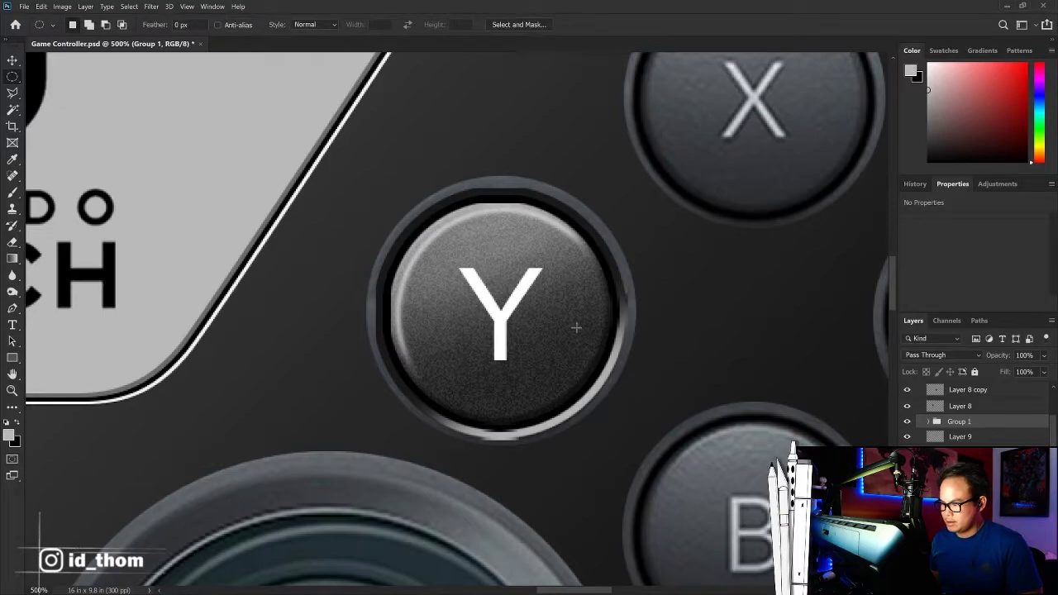
key(ctrl+z)
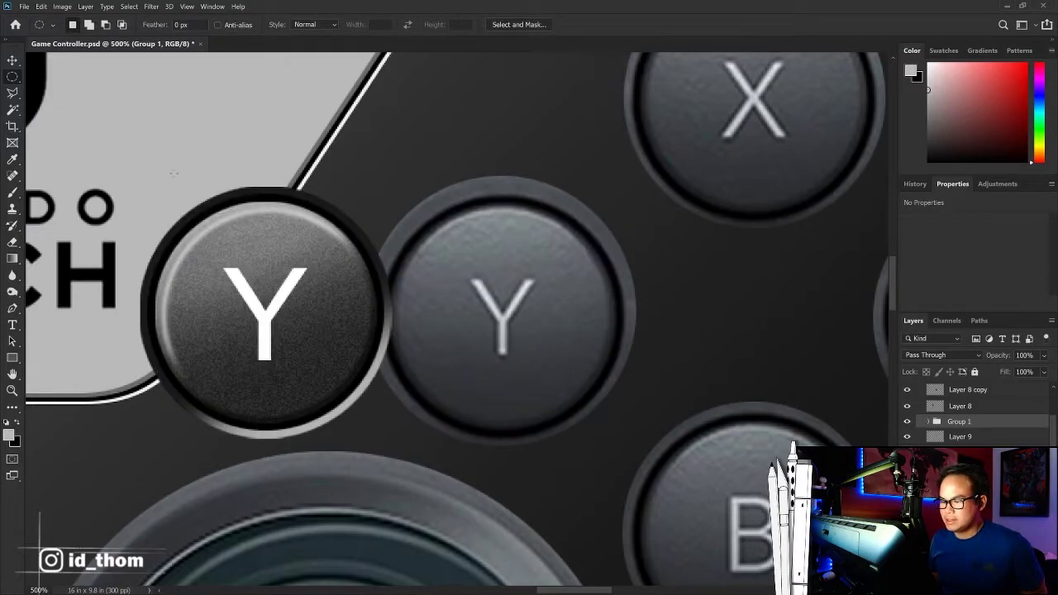
key(v)
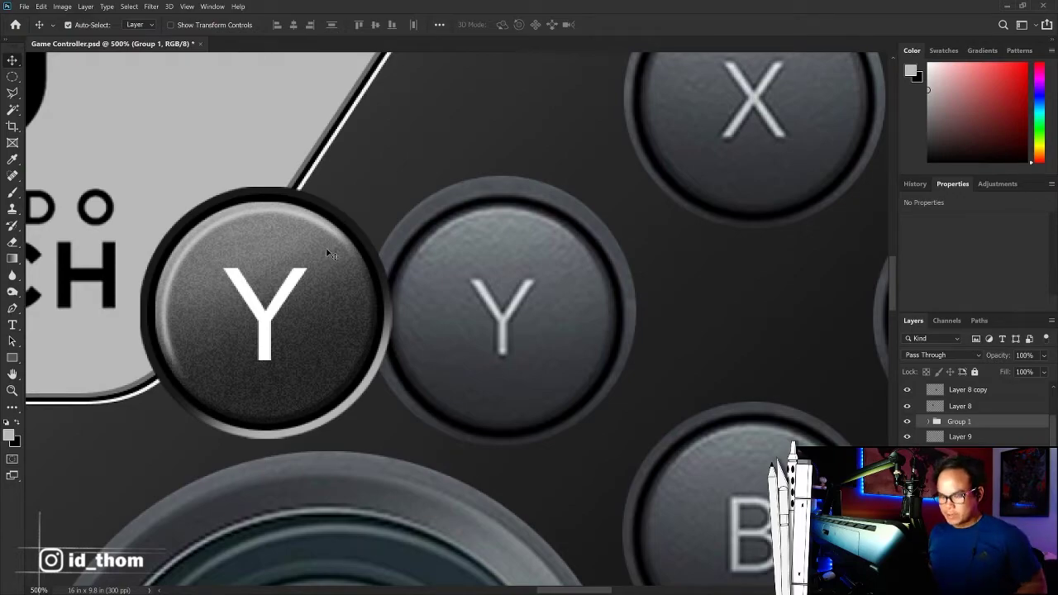
Step: Try moving the Y button with Free Transform, revert it, and select the Y letter inside the group
key(ctrl+t)
mouse_move(329, 254)
mouse_down()
mouse_move(264, 151)
mouse_move(550, 175)
mouse_up()
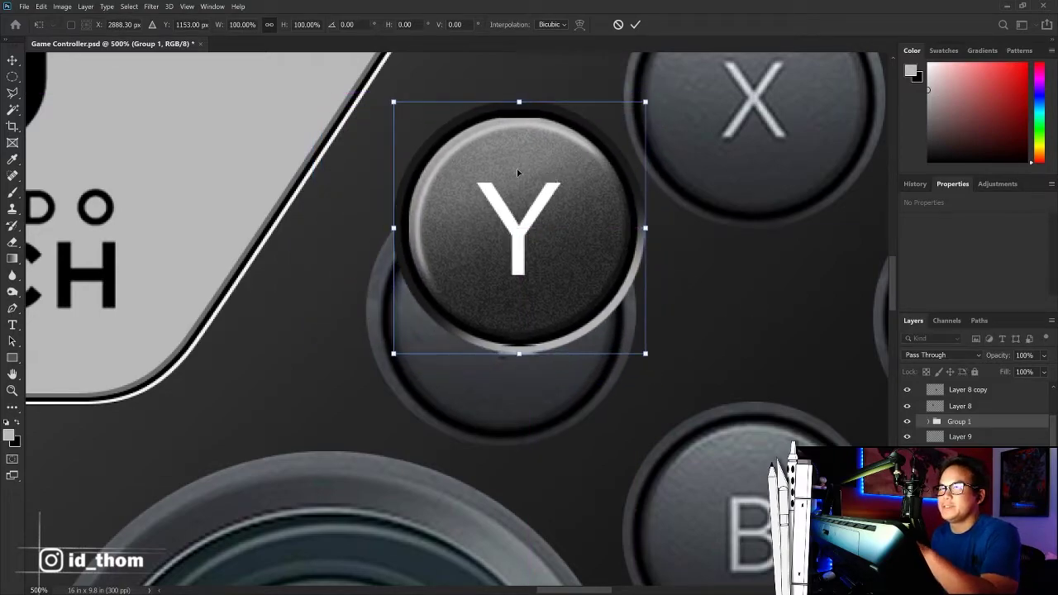
drag(522, 174, 400, 203)
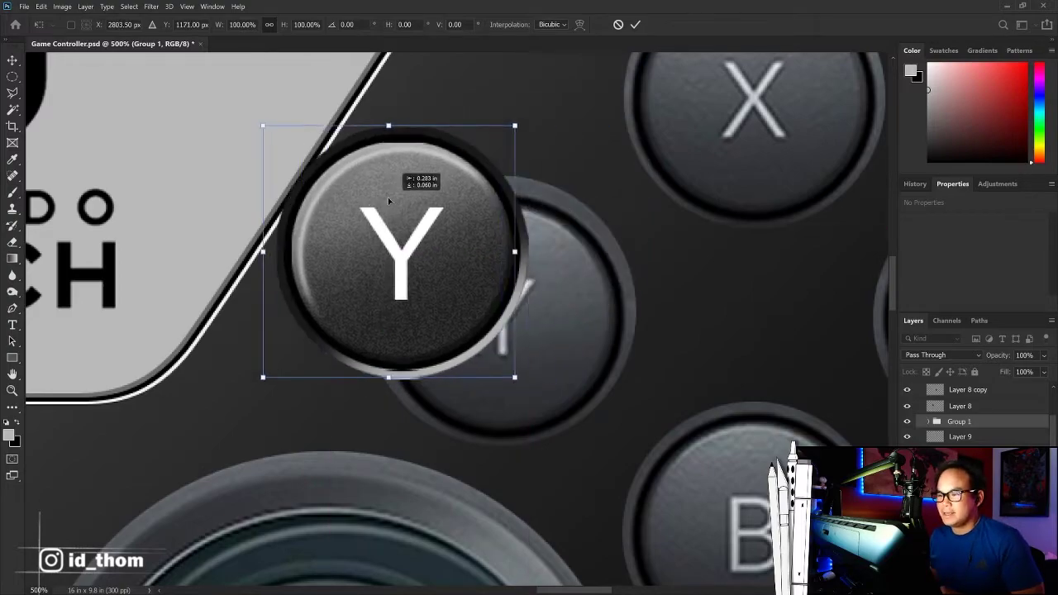
key(Return)
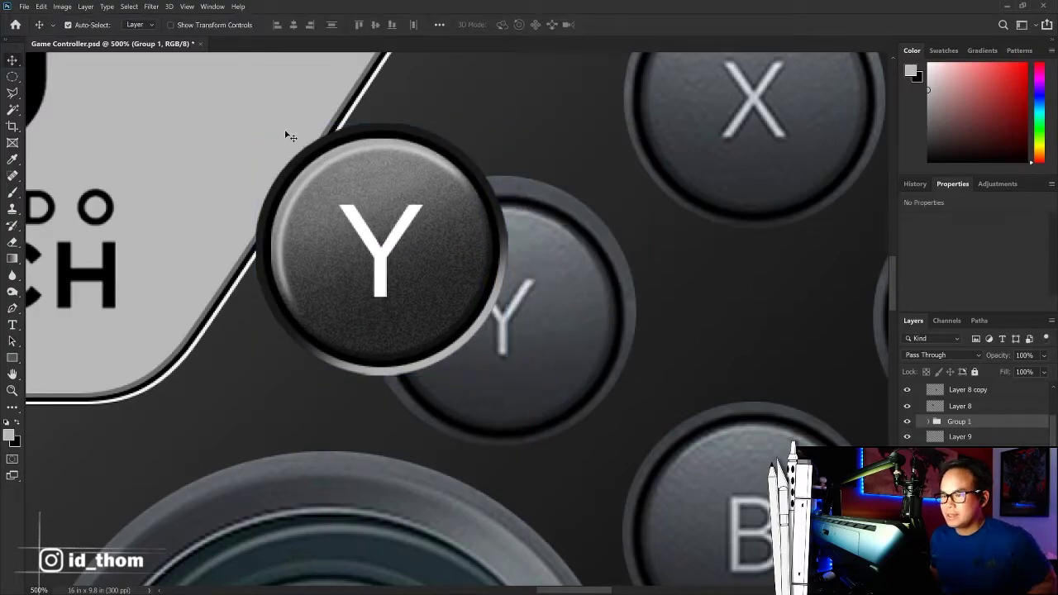
key(shift+Left)
key(shift+Left)
key(shift+Left)
key(shift+Down)
key(shift+Down)
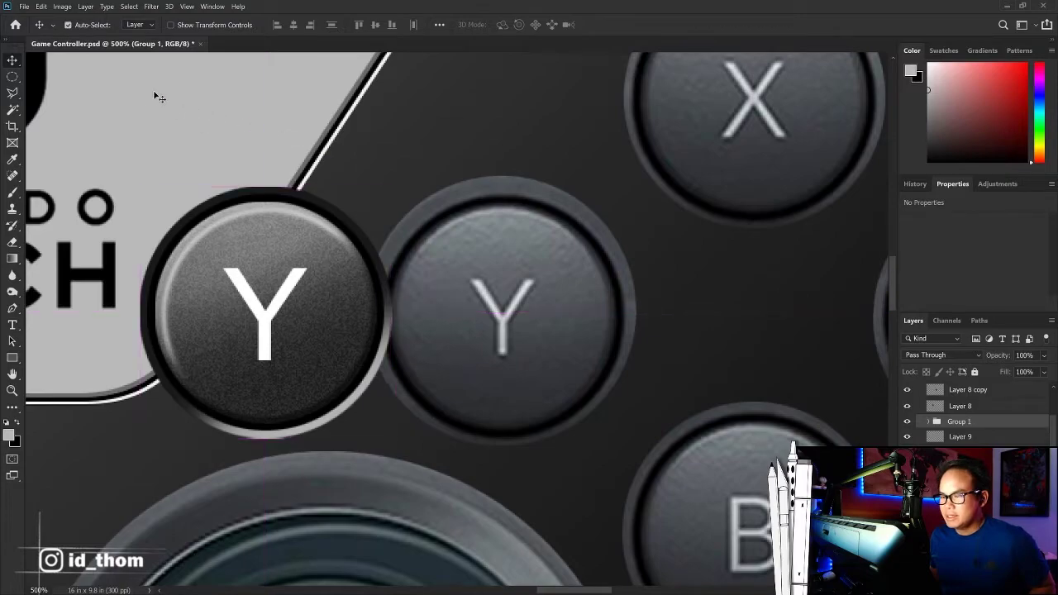
click(928, 422)
click(967, 438)
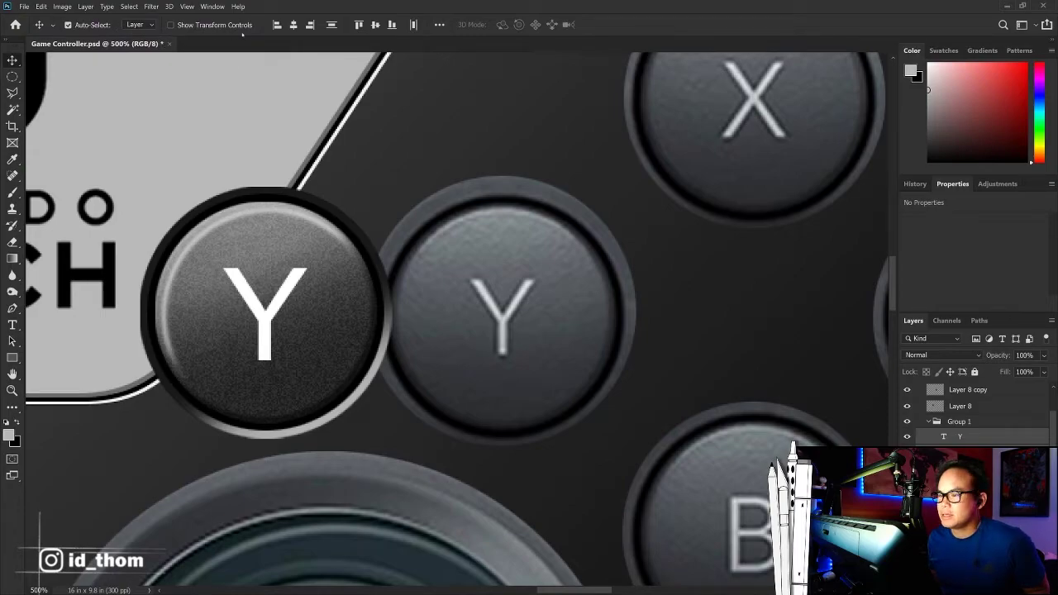
Step: Select Group 1 and nudge it right with arrow keys until it covers the old Y
key(b)
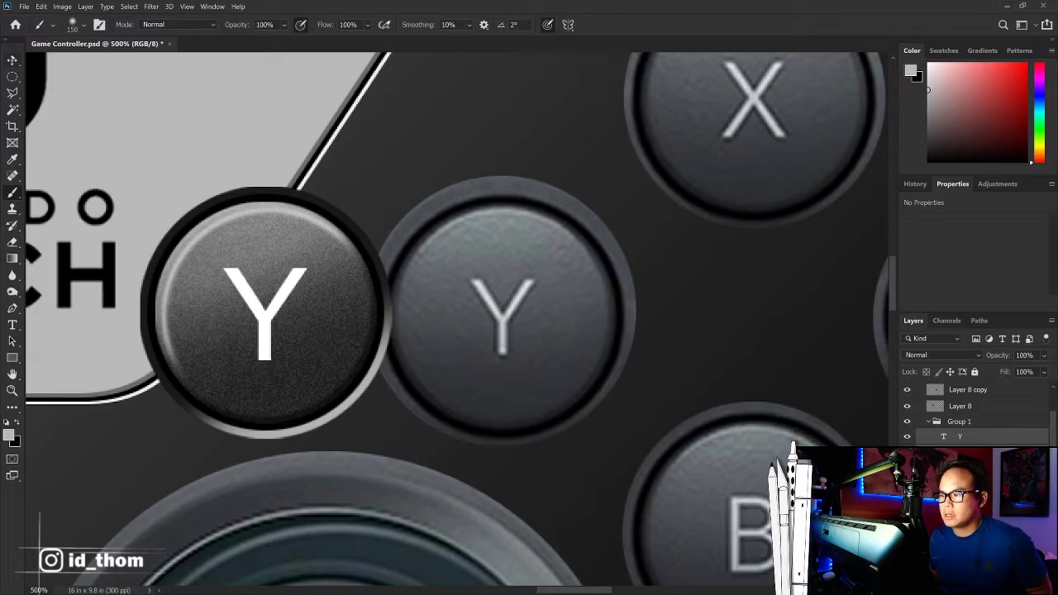
click(13, 59)
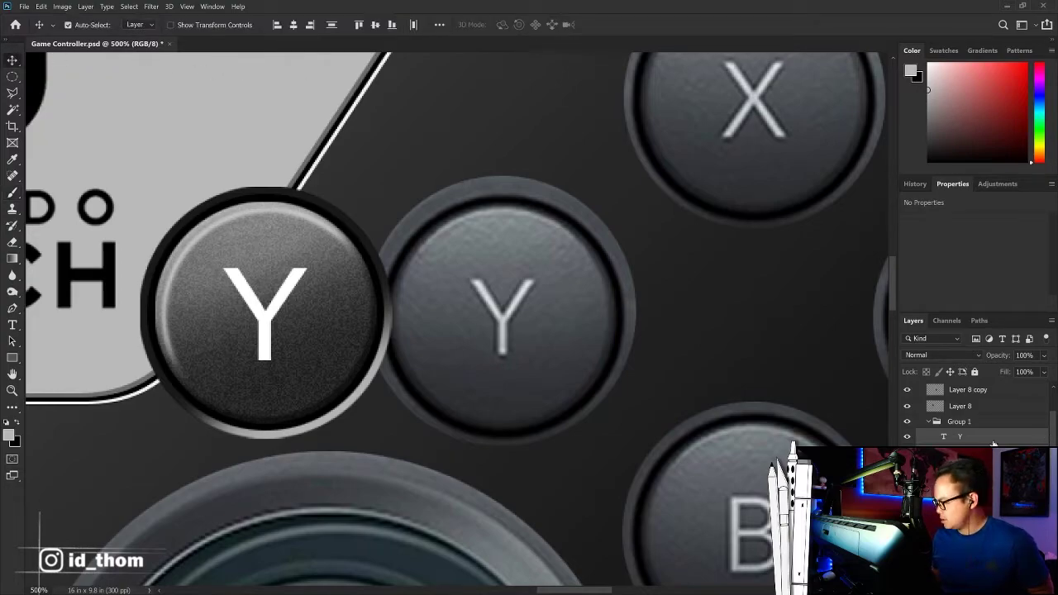
click(968, 423)
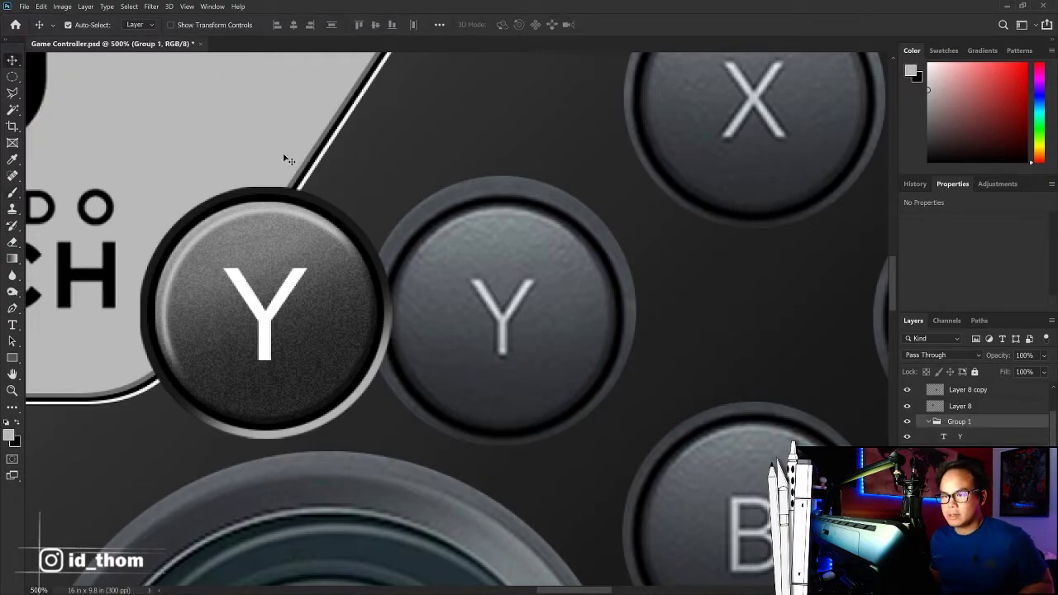
key(ctrl+t)
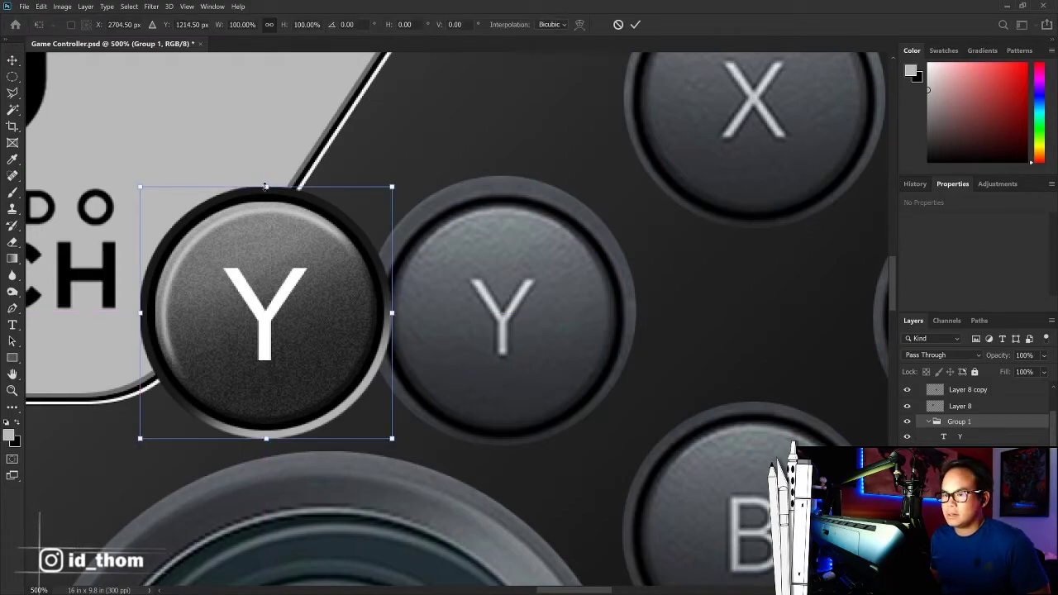
drag(264, 187, 457, 196)
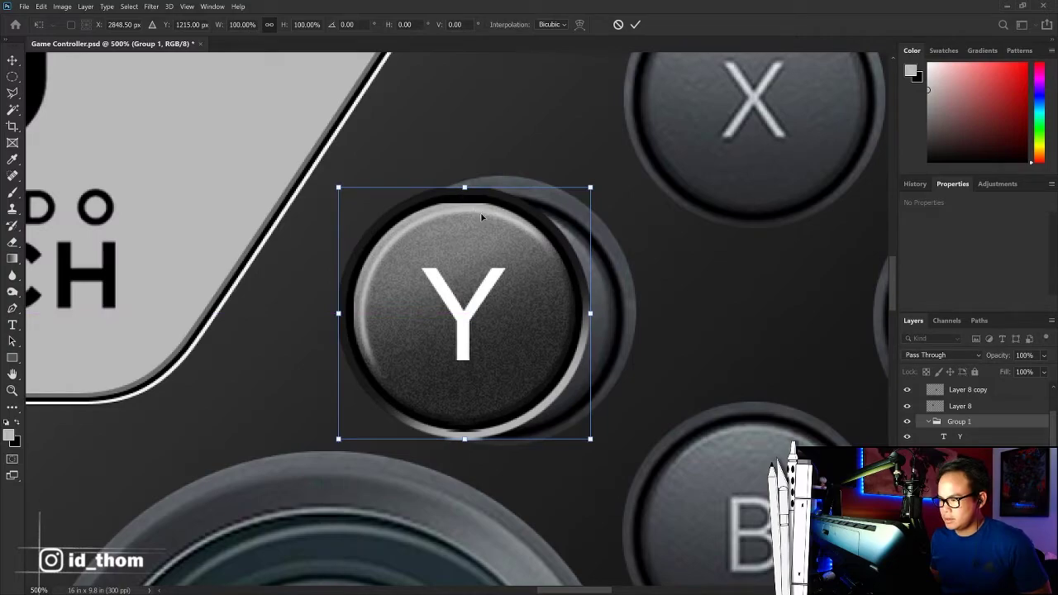
key(Escape)
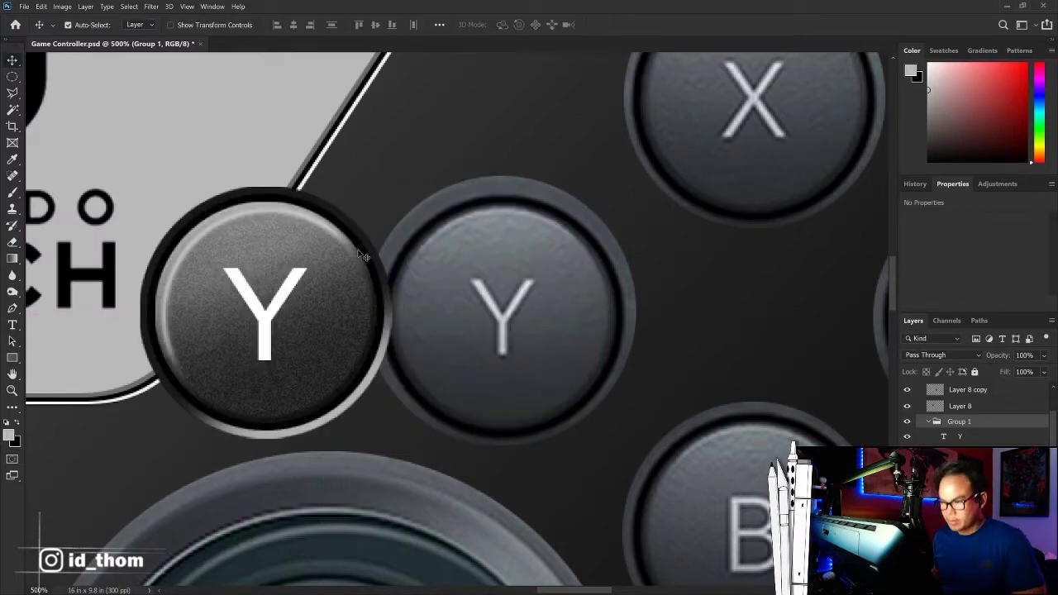
key(Right)
key(Right)
key(Right)
key(Right)
key(Right)
key(Right)
key(Right)
key(Right)
key(Right)
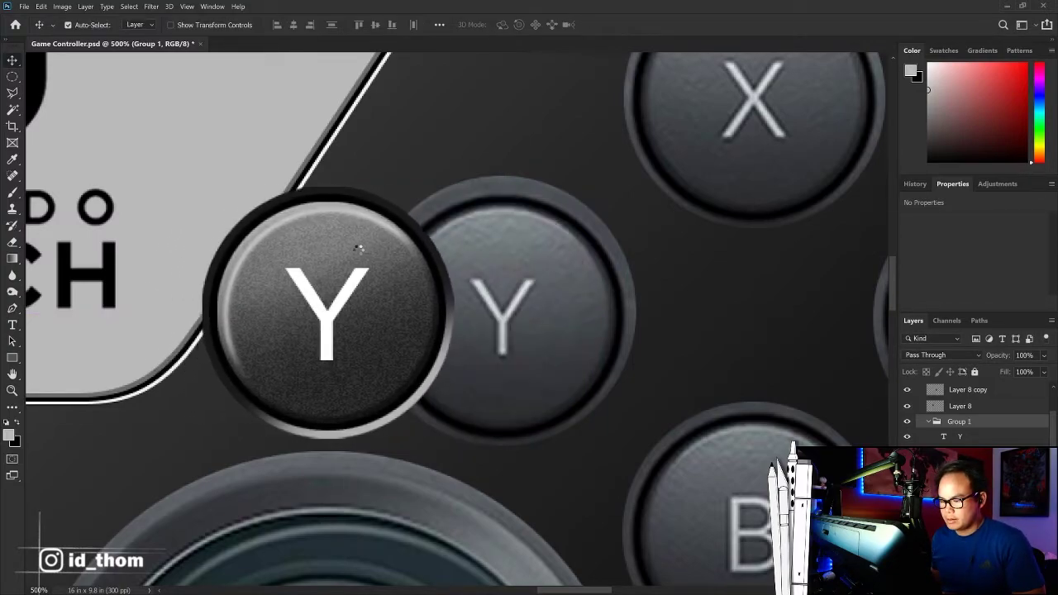
key(Right)
key(Right)
key(Right)
key(Right)
key(Right)
key(Right)
key(Right)
key(Right)
key(Right)
key(Right)
key(Right)
key(Right)
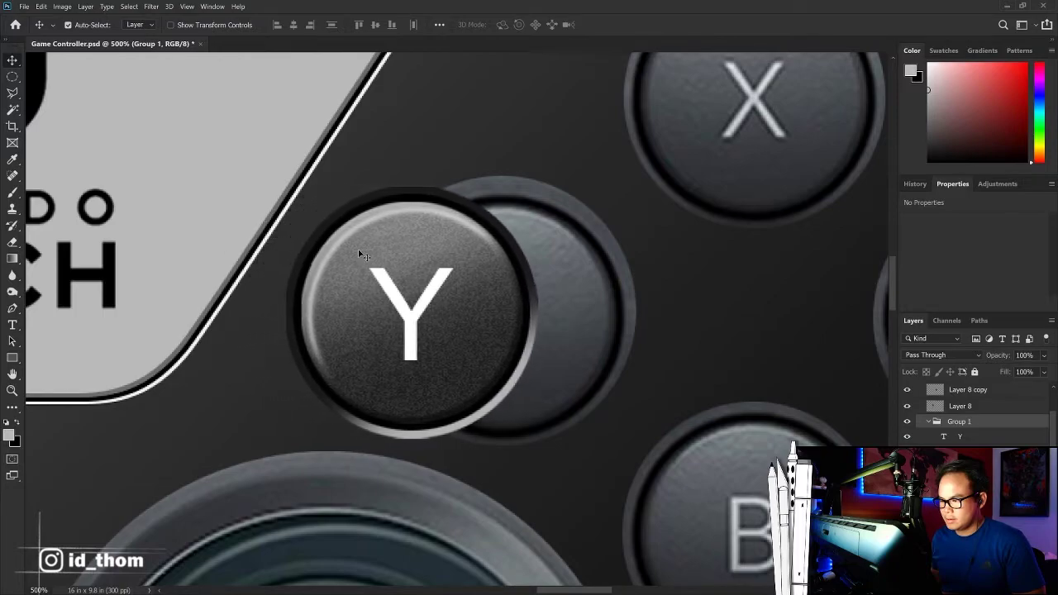
key(Right)
key(Right)
key(Right)
key(Right)
key(Right)
key(Right)
key(Right)
key(Right)
key(Right)
key(Right)
key(Right)
key(Right)
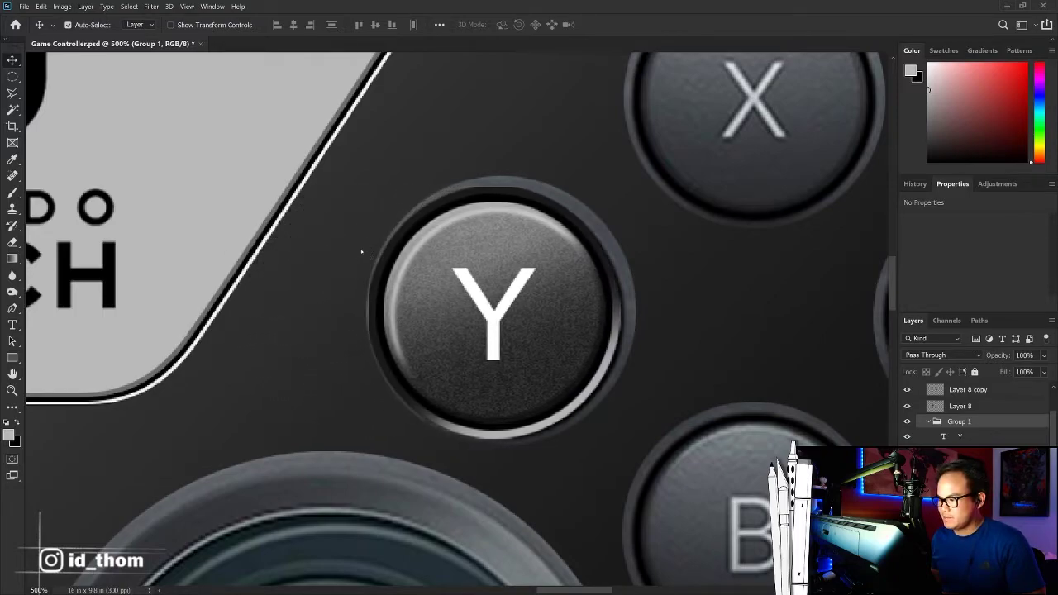
key(Right)
key(Right)
key(Right)
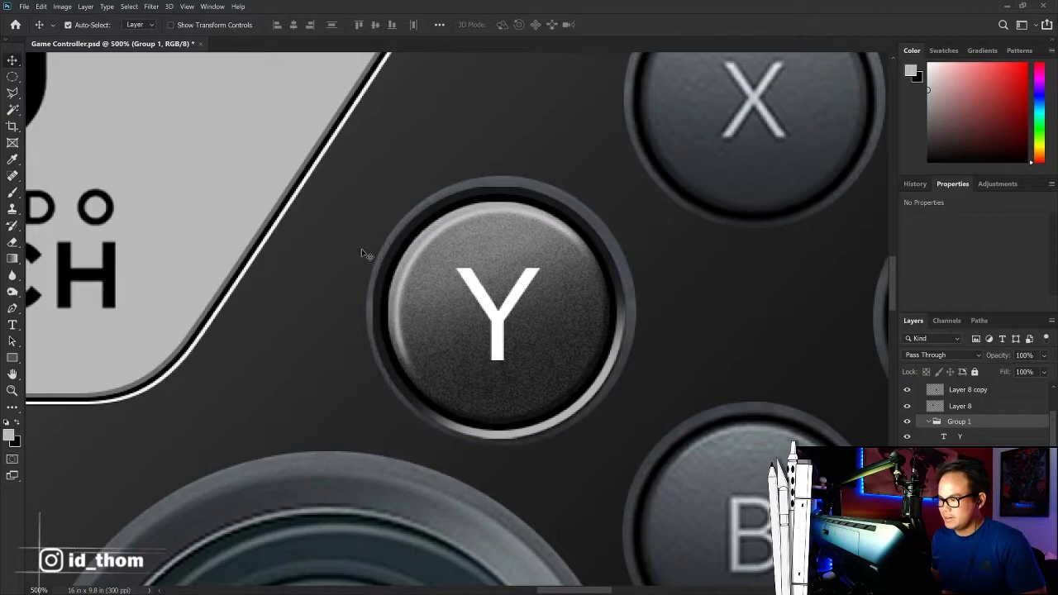
Step: Centre the Y letter on the new button and shift Layer 10's shading slightly
drag(559, 274, 449, 283)
click(402, 302)
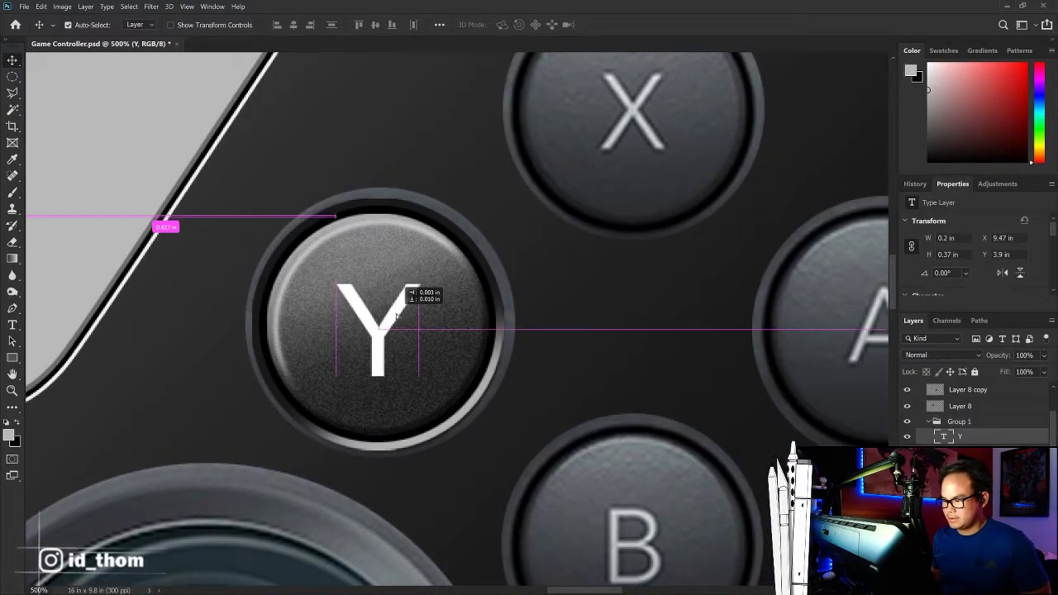
scroll(460, 304, down, 1)
scroll(581, 308, down, 1)
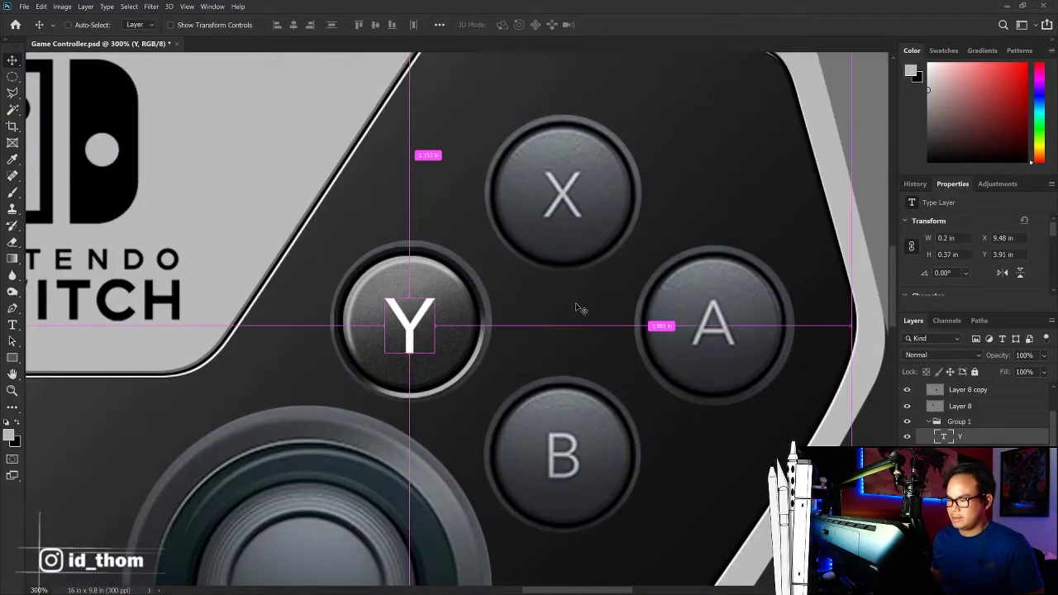
scroll(577, 308, down, 1)
drag(472, 303, 483, 308)
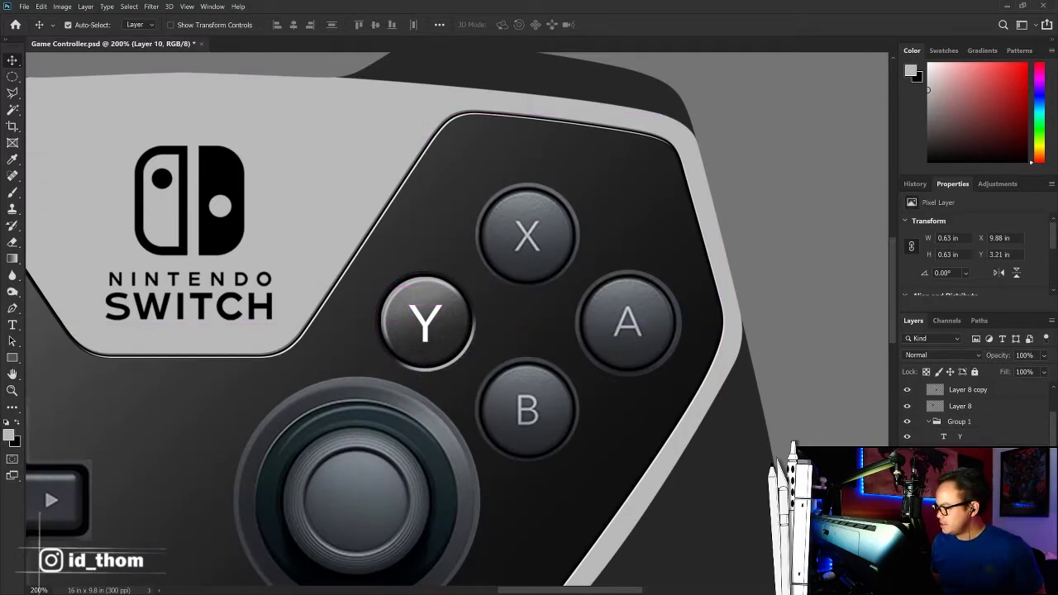
Step: Rename the button group Group 1 to 'Y'
click(932, 423)
double_click(959, 422)
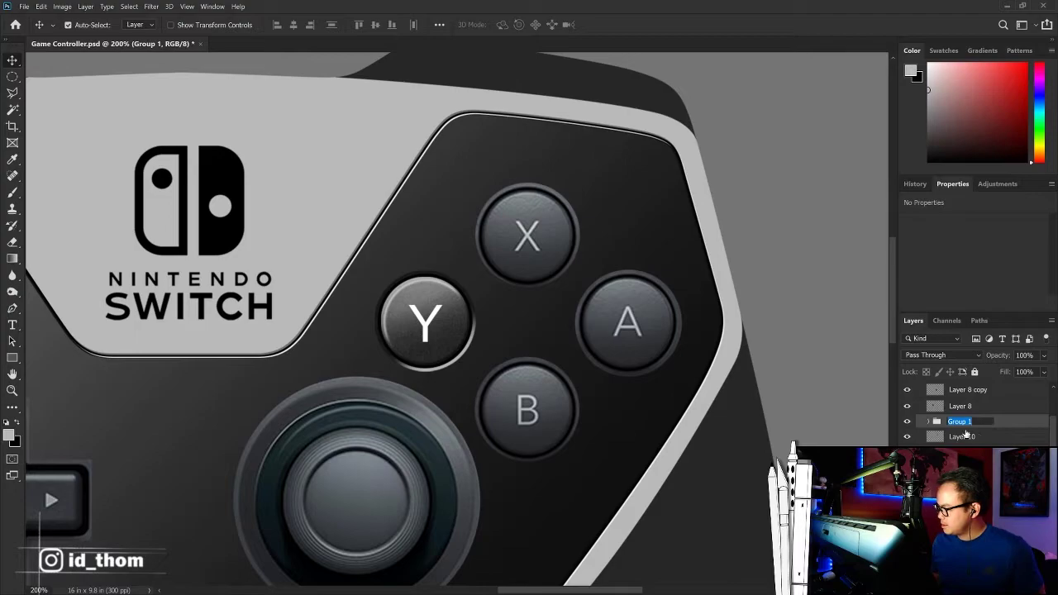
text(Y)
key(Return)
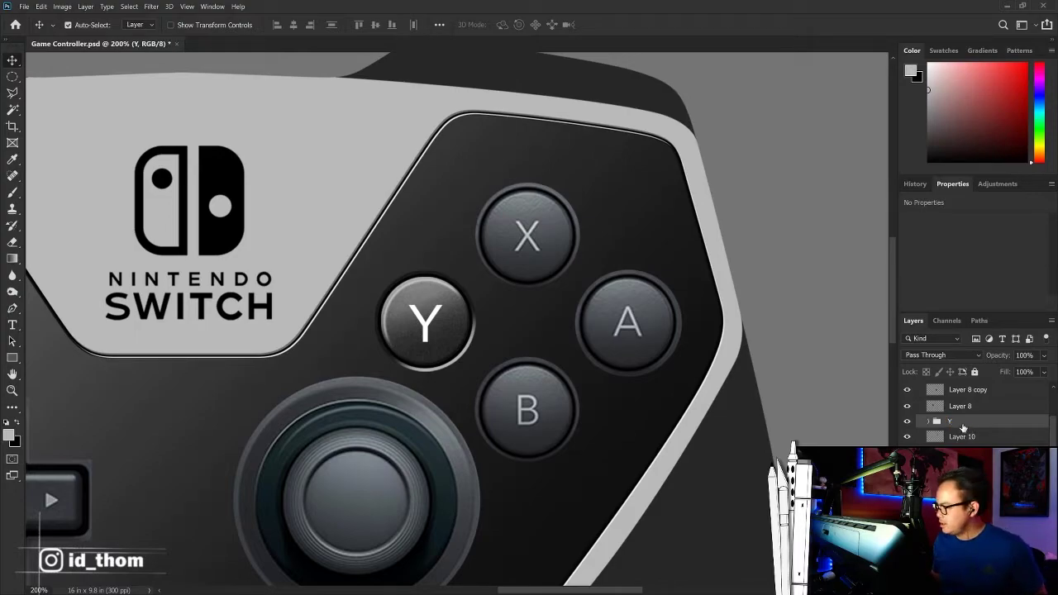
Step: Duplicate the Y group and move the copy up onto the X button position
key(ctrl+j)
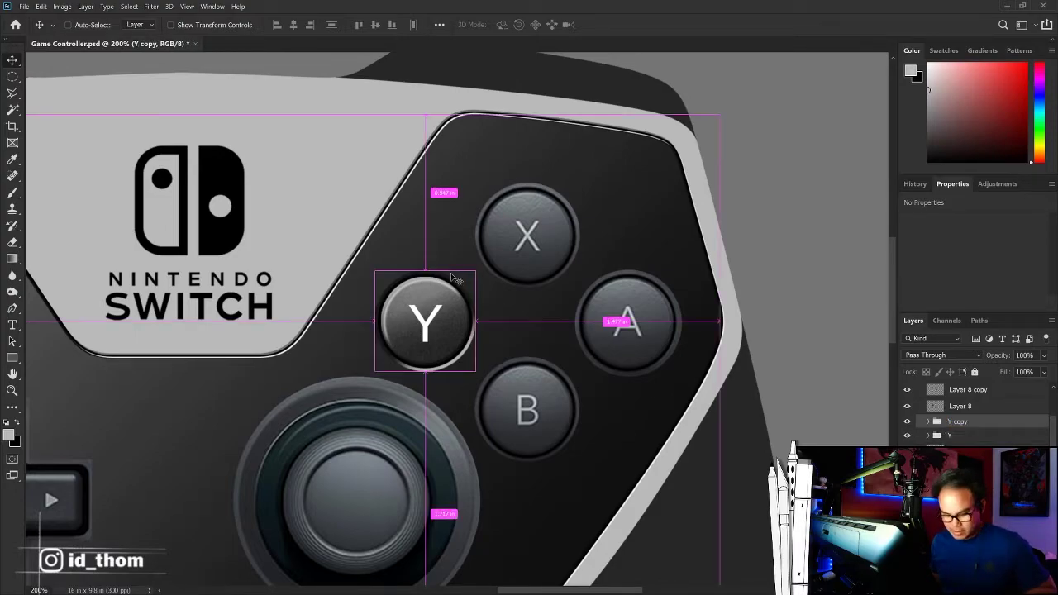
key(ctrl+t)
mouse_move(454, 280)
mouse_down()
mouse_move(547, 224)
mouse_move(550, 204)
mouse_up()
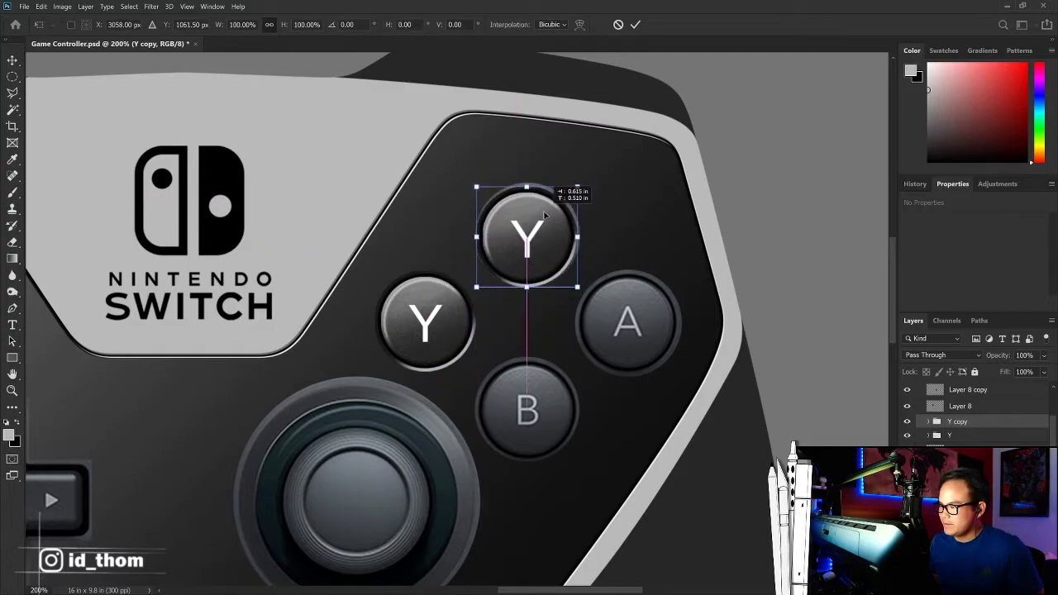
key(Return)
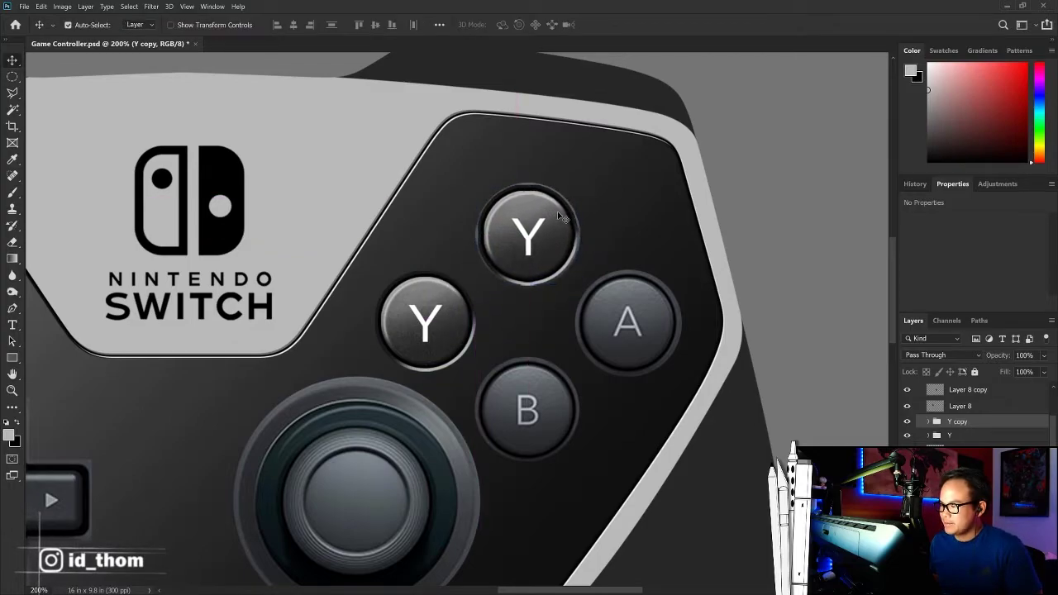
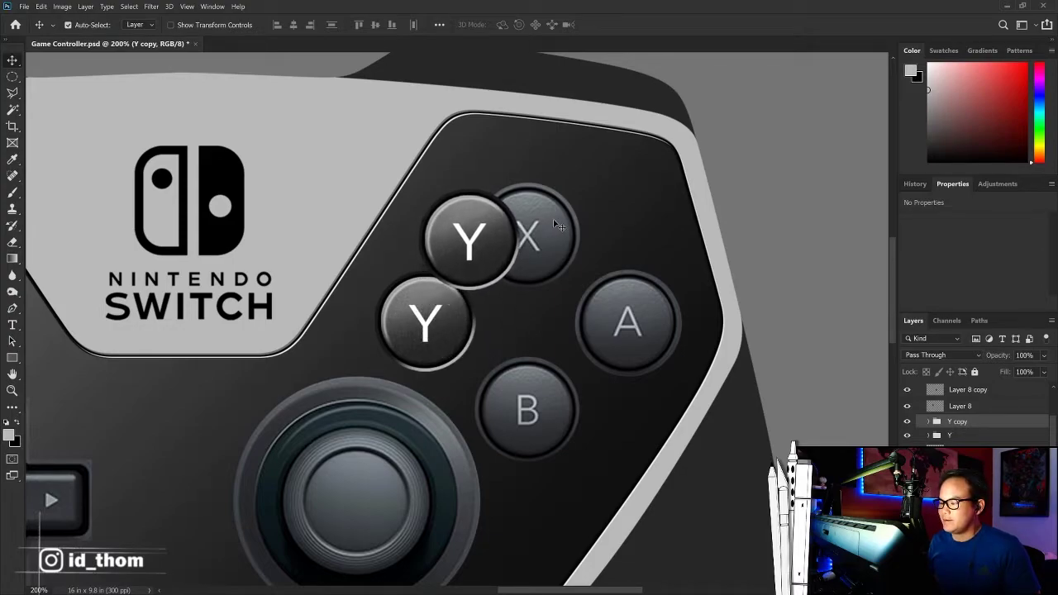
Step: Nudge the Y button copy onto the X position and relabel its letter X
key(Right)
key(Right)
key(Right)
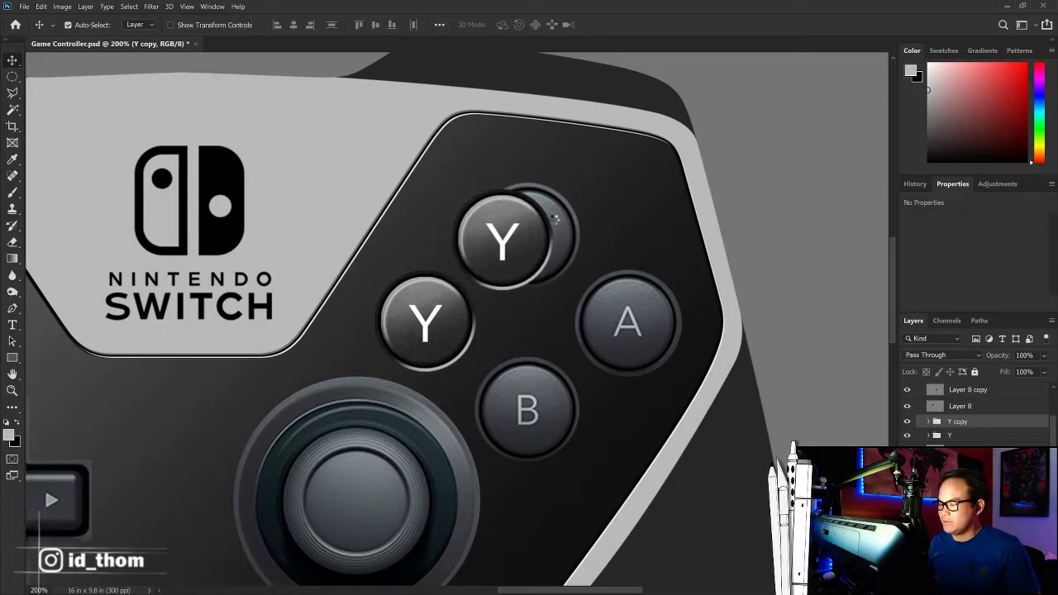
key(Right)
key(Right)
key(Right)
key(Right)
key(Right)
key(Right)
key(Right)
key(Right)
key(Right)
key(Up)
key(Up)
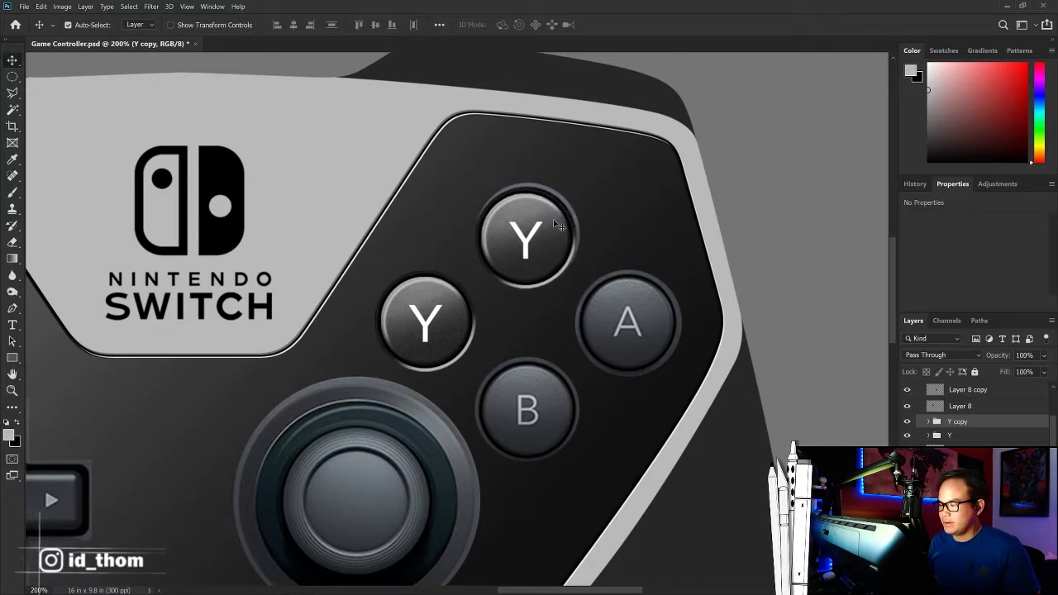
key(Up)
key(Right)
key(Right)
key(Right)
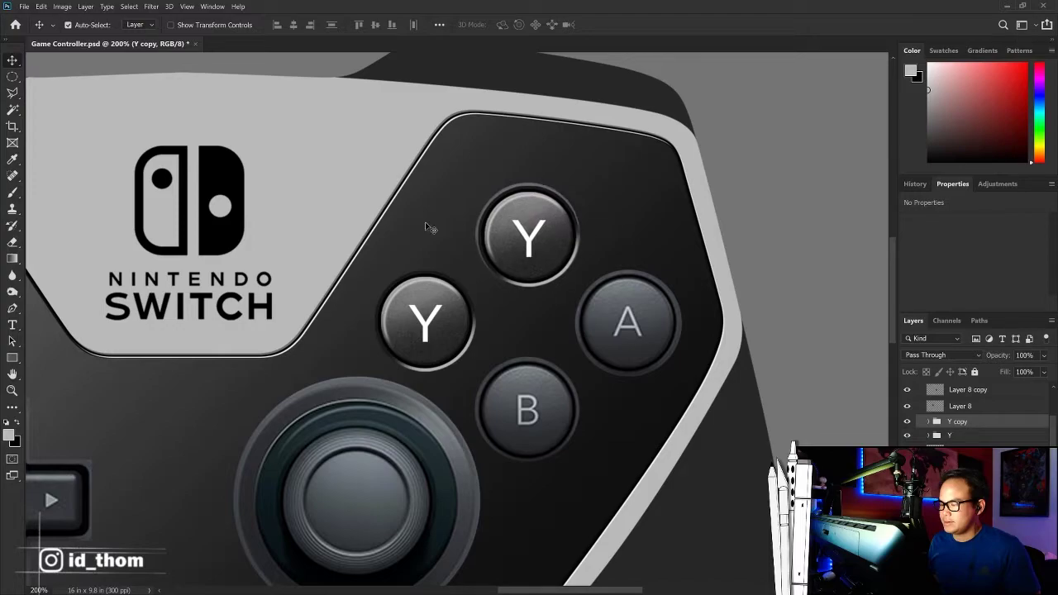
key(t)
double_click(513, 239)
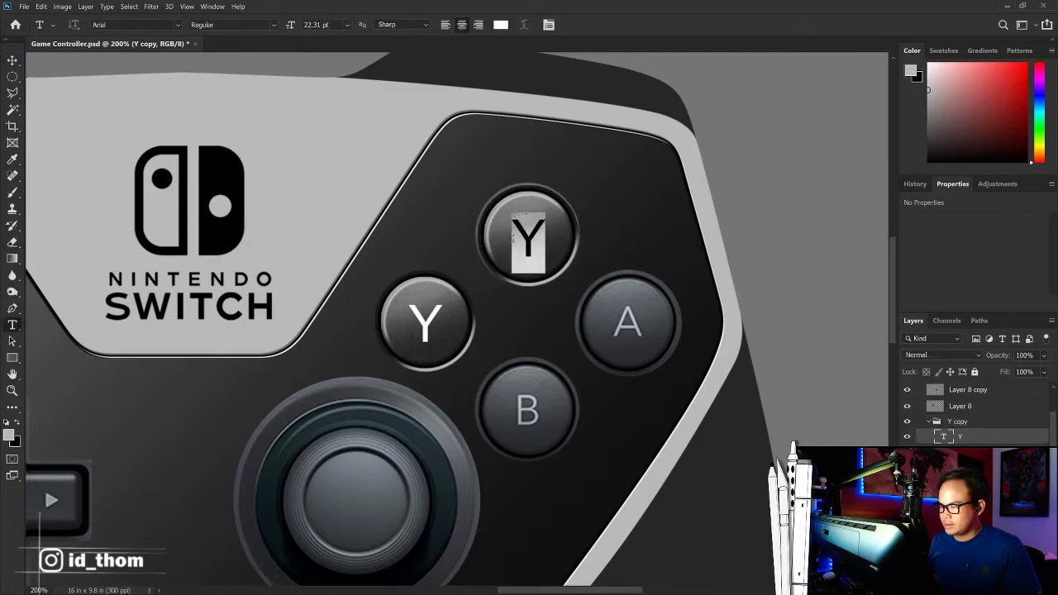
text(X)
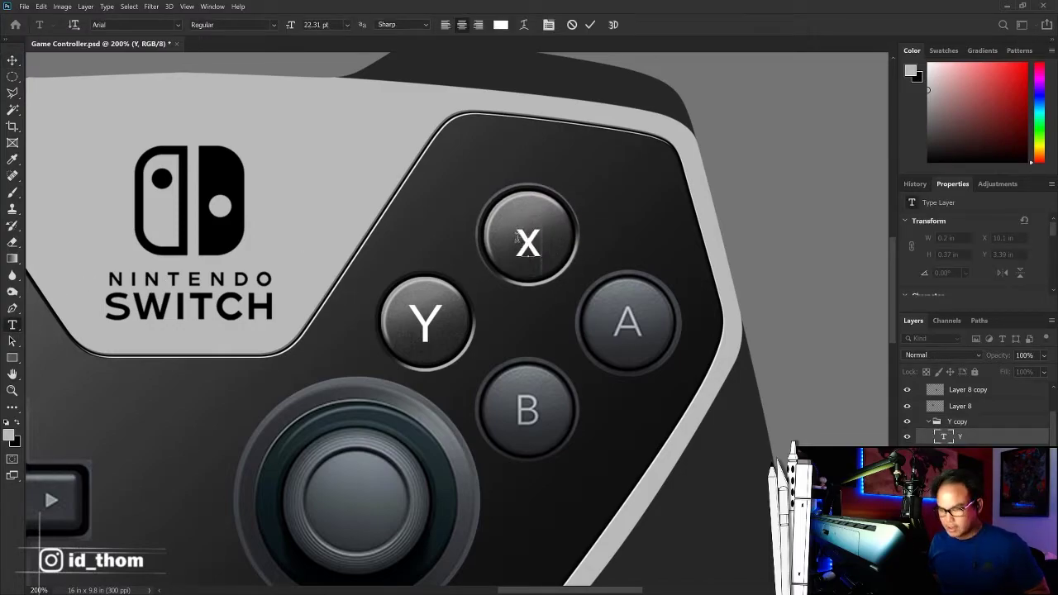
drag(541, 244, 520, 239)
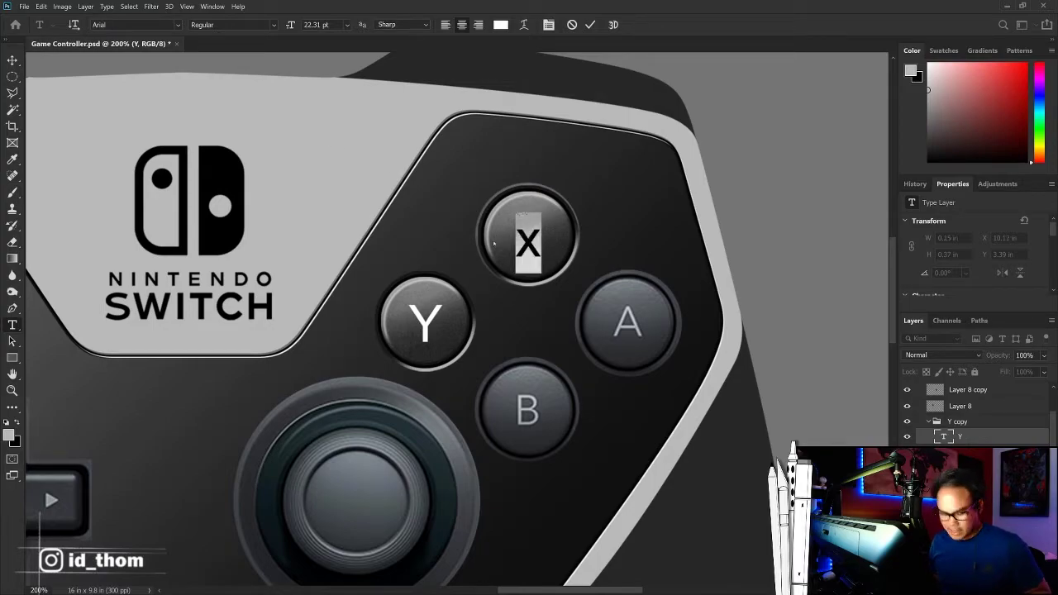
text(X)
key(ctrl+Return)
Step: Duplicate the X and Y buttons and move the copies down-right onto the B and A spots
key(v)
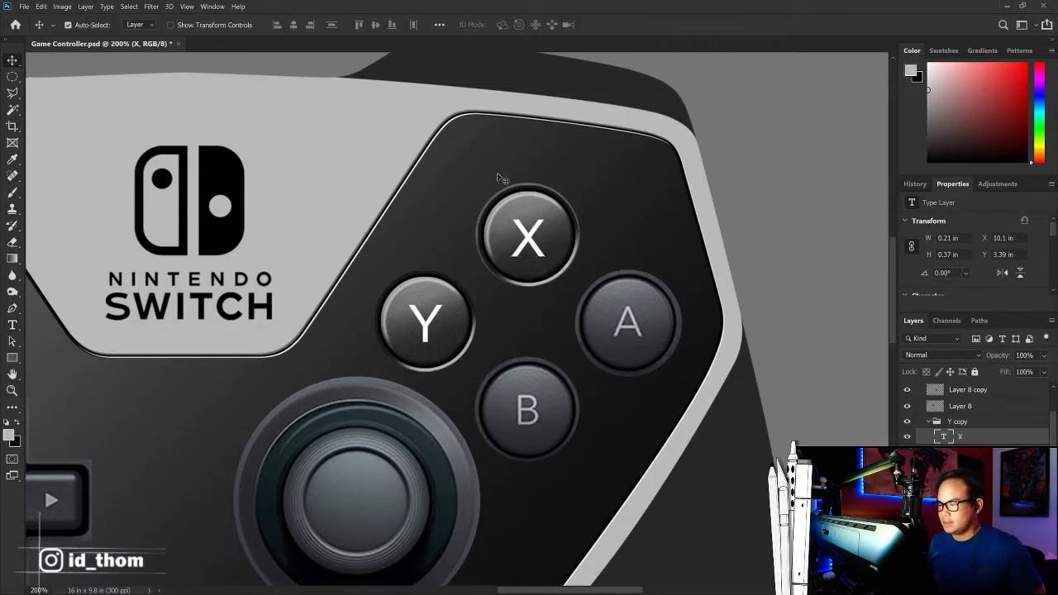
drag(521, 189, 522, 191)
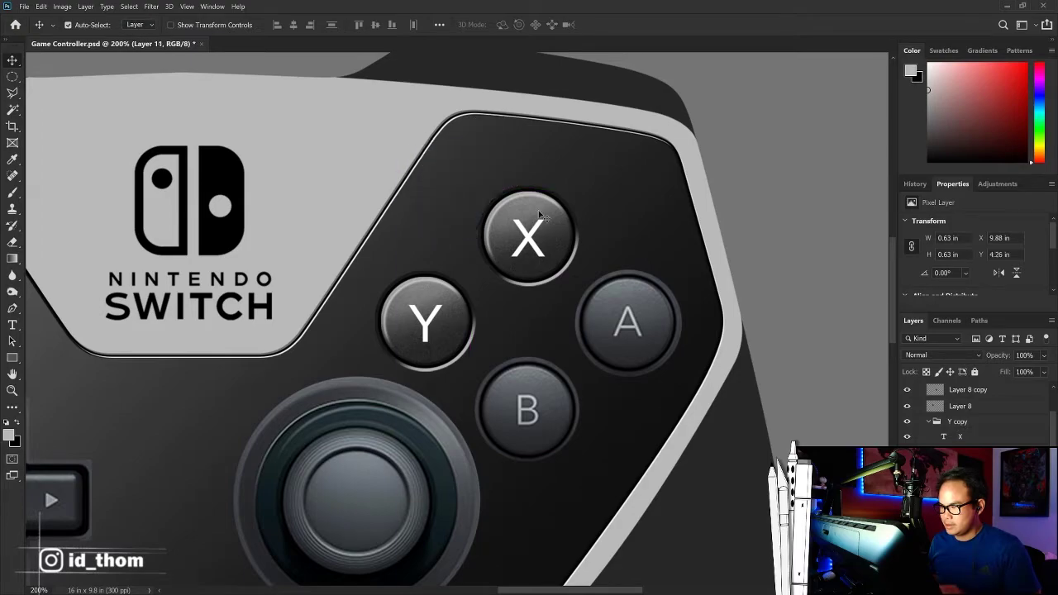
click(929, 422)
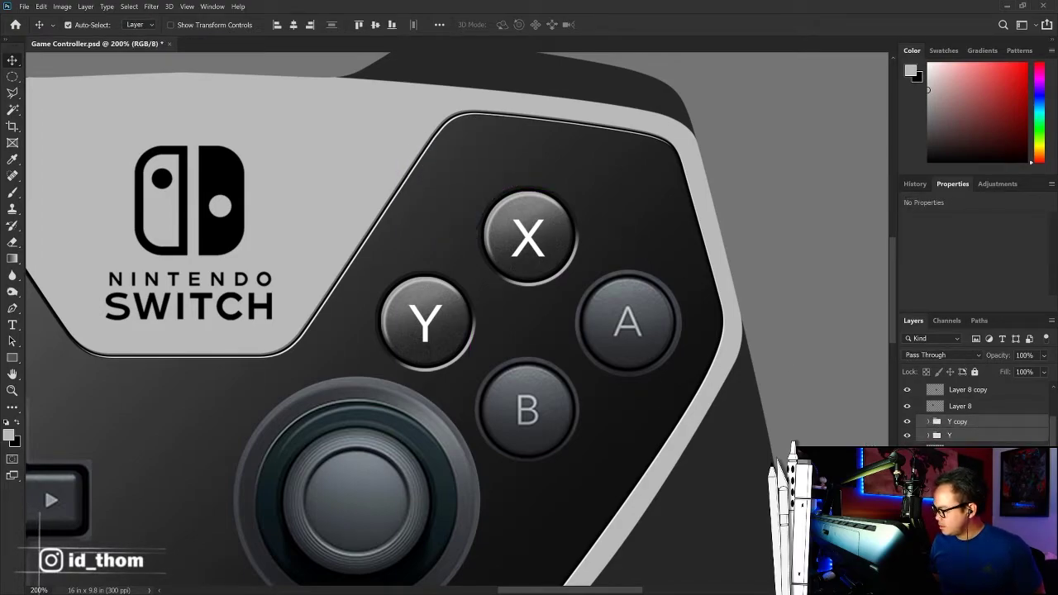
key(ctrl+alt+t)
drag(546, 266, 644, 351)
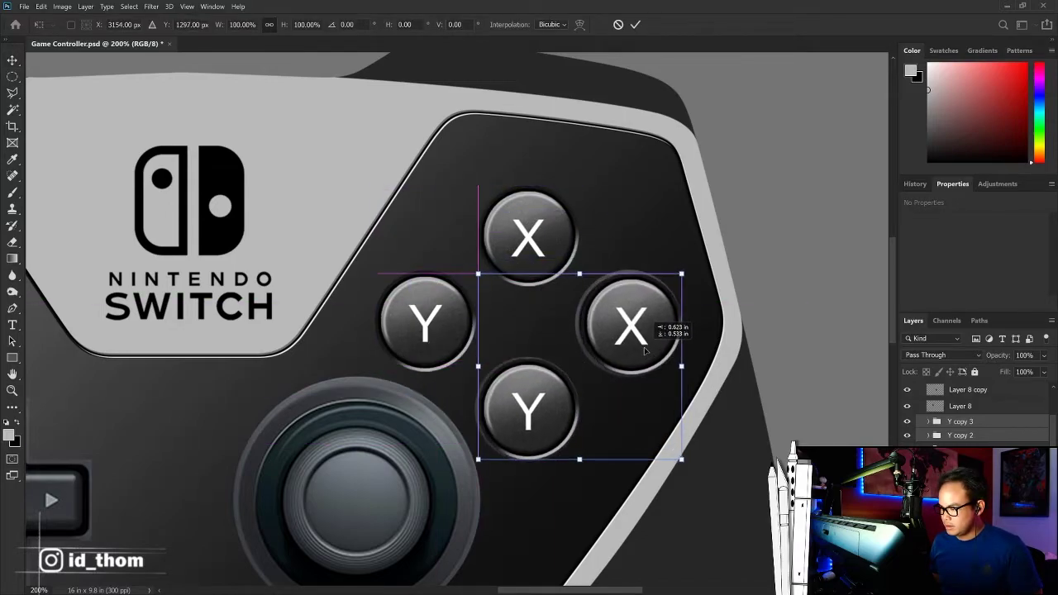
key(Return)
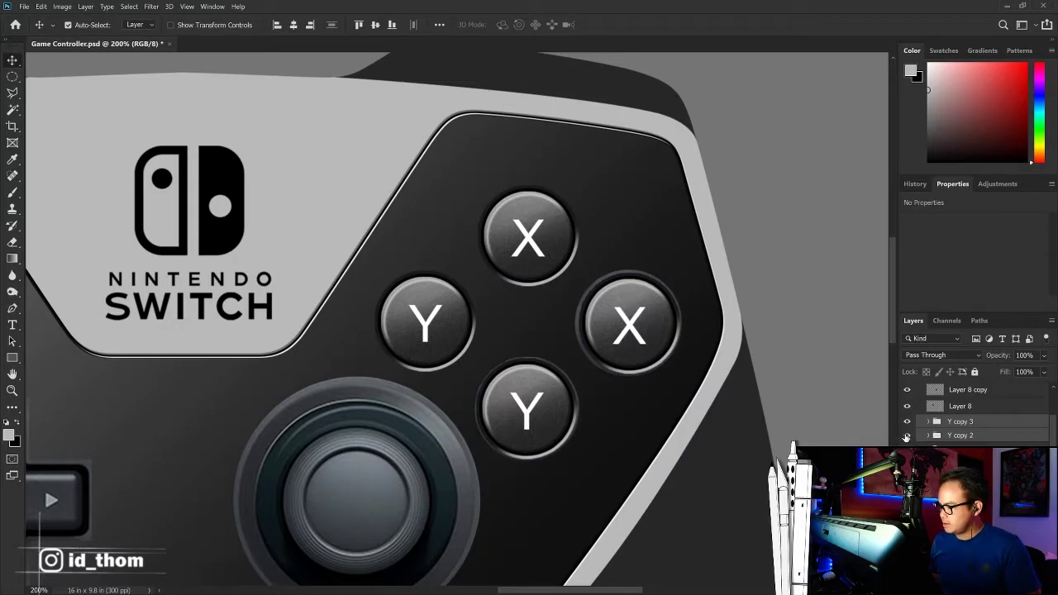
mouse_move(907, 437)
mouse_down()
mouse_move(906, 421)
mouse_move(907, 435)
mouse_up()
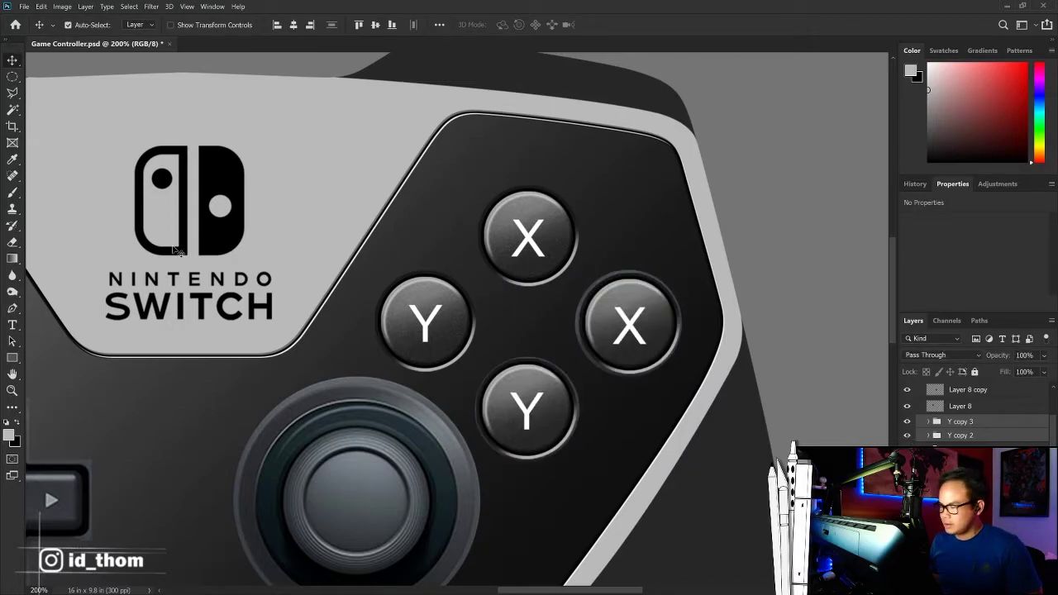
Step: Relabel the bottom copied button B and the right one A, then zoom out
click(12, 325)
double_click(530, 410)
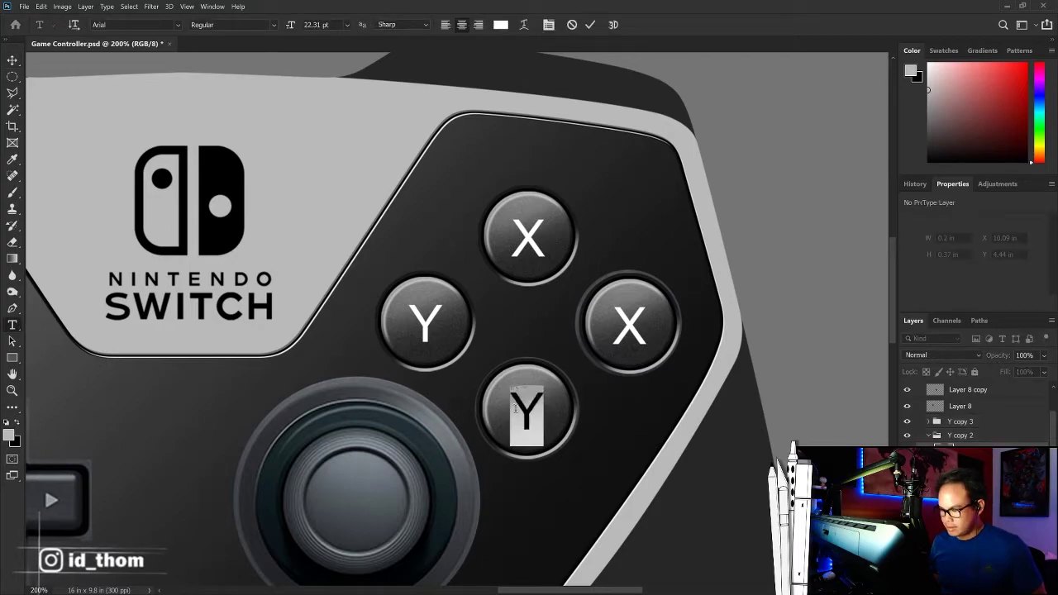
text(B)
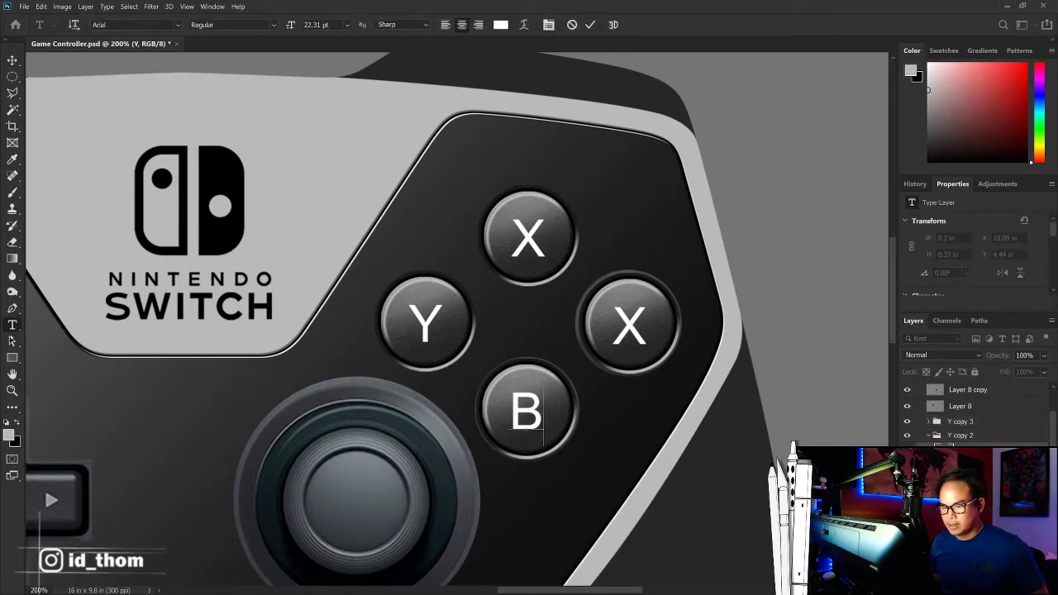
key(ctrl+Return)
double_click(636, 328)
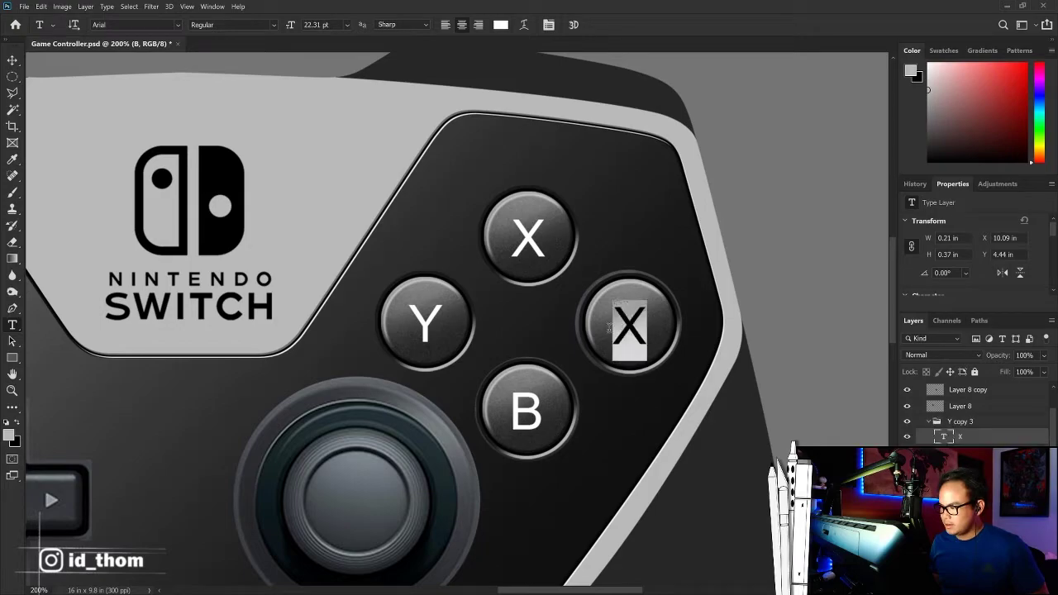
text(A)
key(ctrl+Return)
key(v)
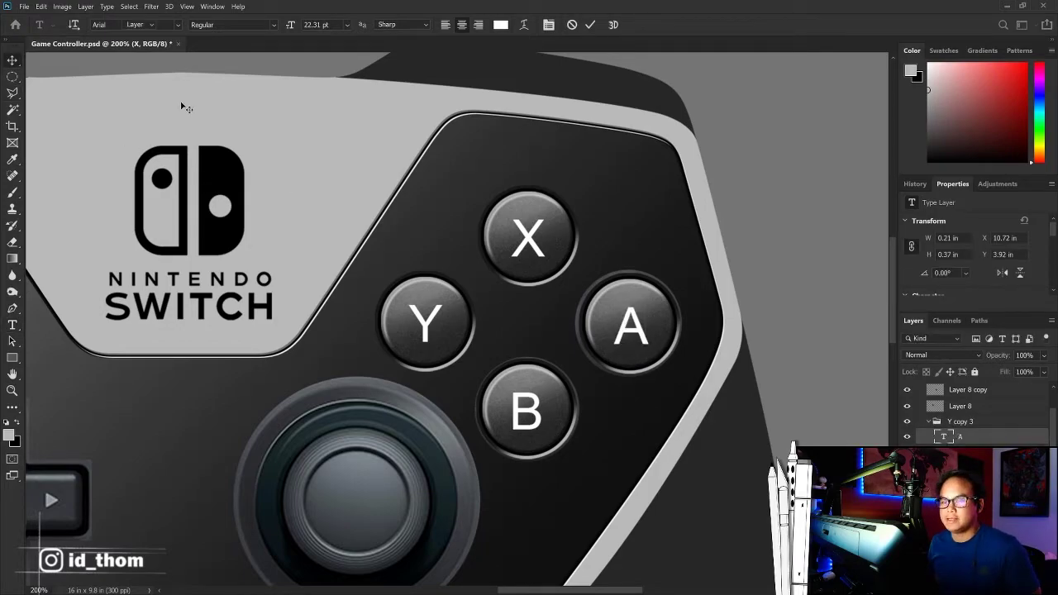
click(182, 103)
key(ctrl+minus)
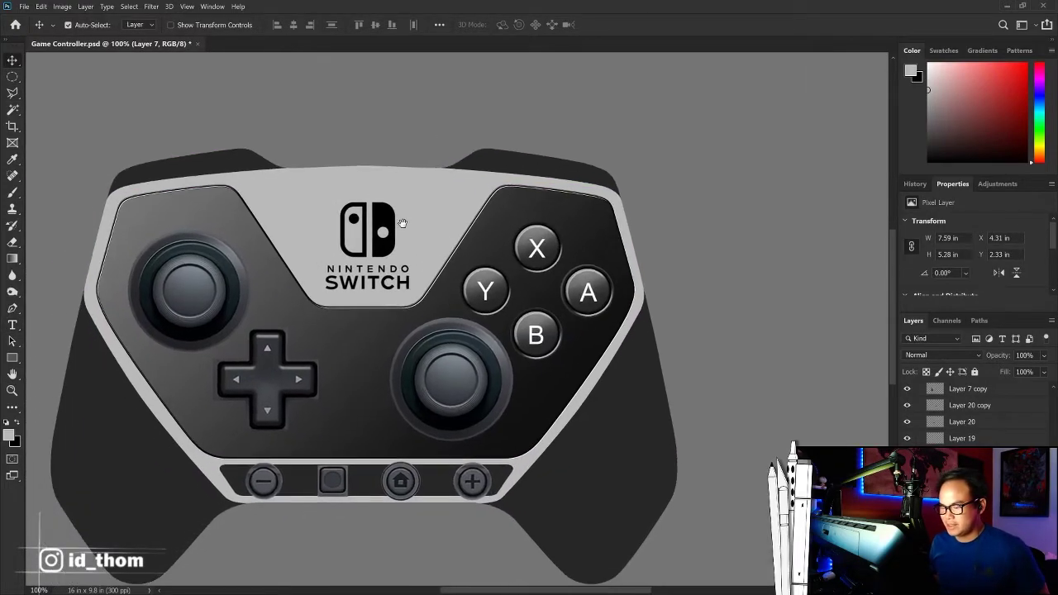
Step: Check the logo area up close, then fit the whole controller in the window
scroll(463, 264, left, 5)
scroll(479, 231, down, 2)
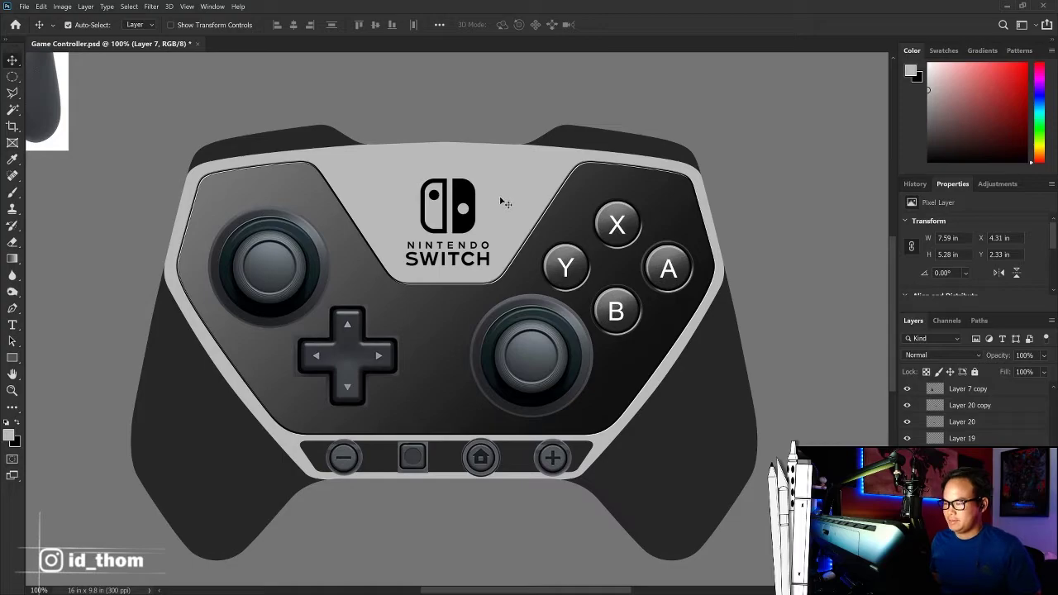
key(ctrl+plus)
key(ctrl+minus)
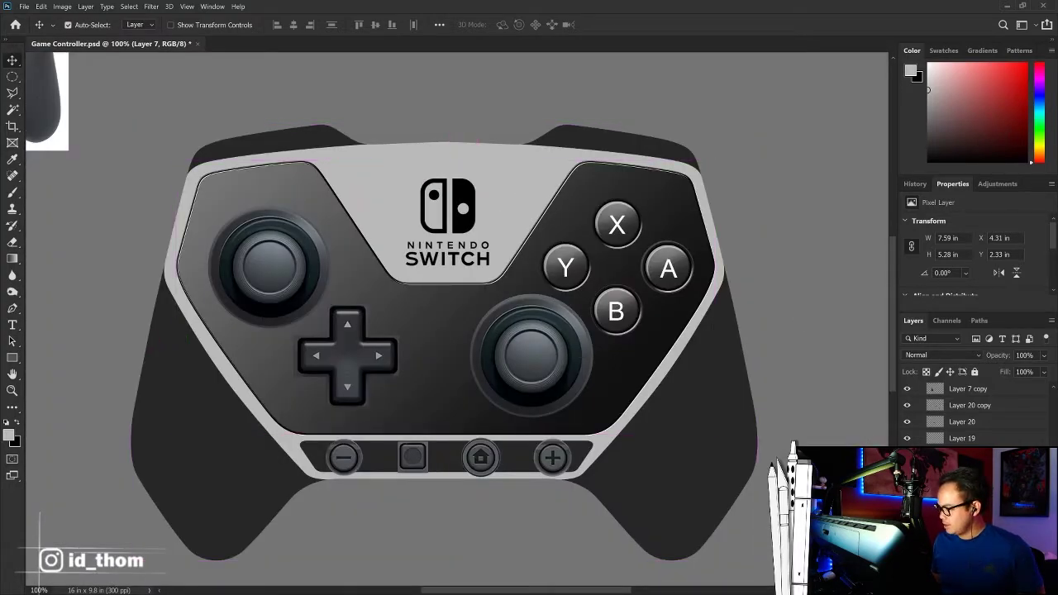
key(ctrl)
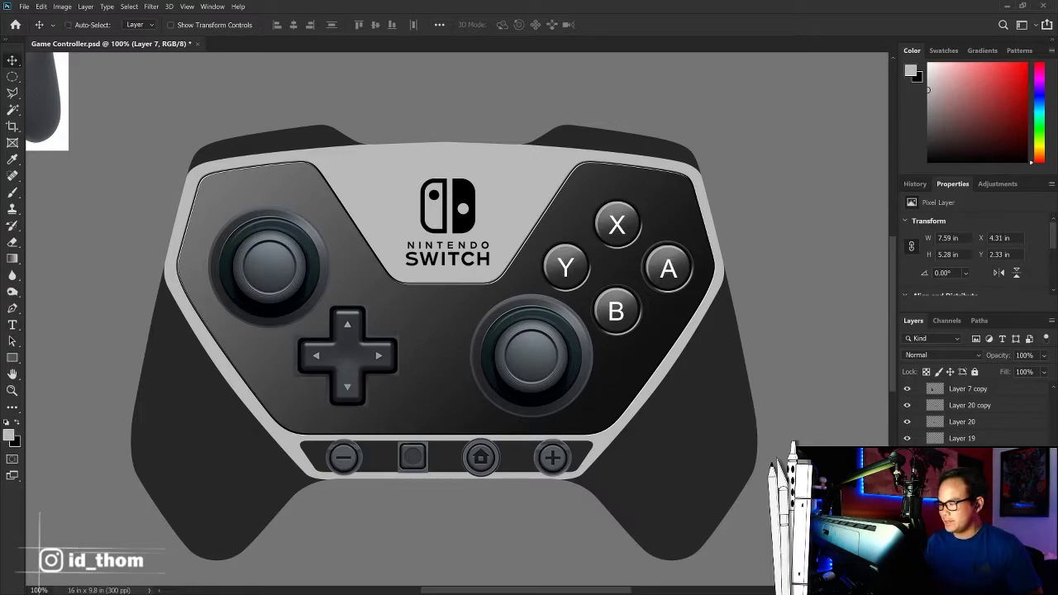
key(ctrl+0)
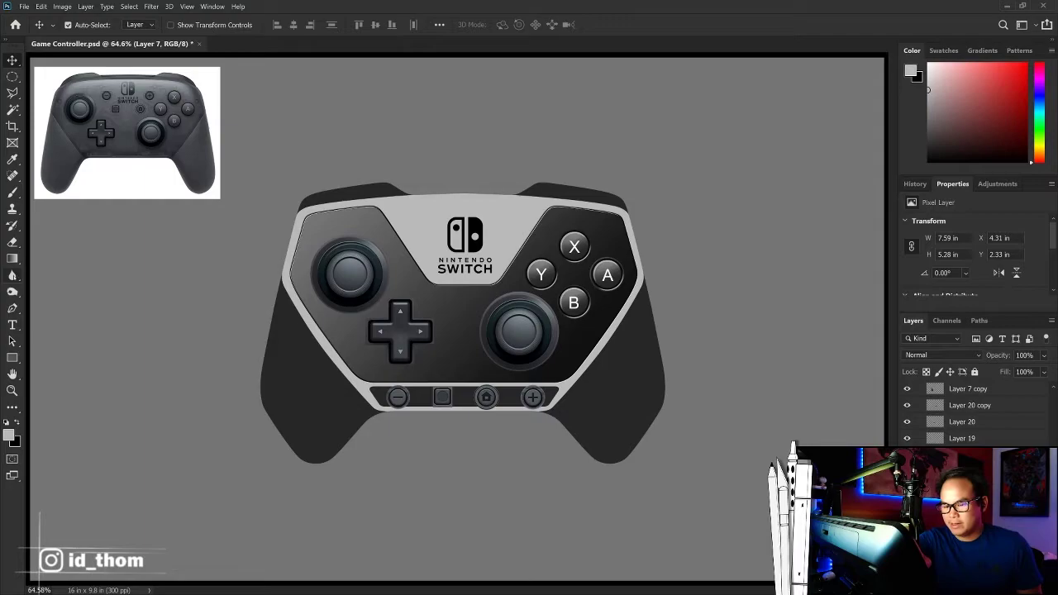
Step: Set up the Dodge tool at Midtones, 50% exposure, with an 800 px brush for the grey trim
click(12, 275)
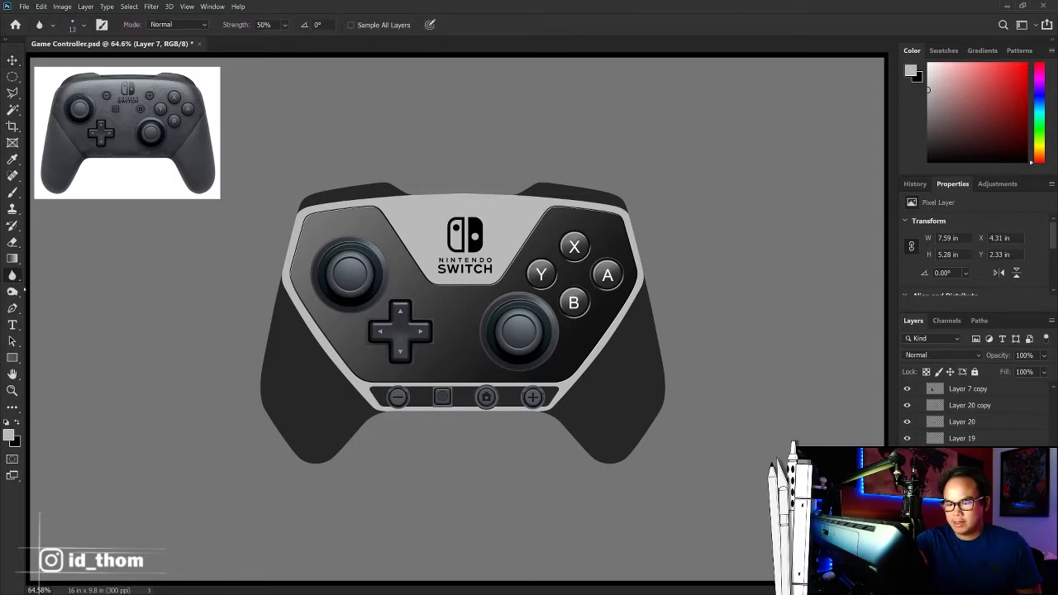
right_click(13, 292)
click(72, 289)
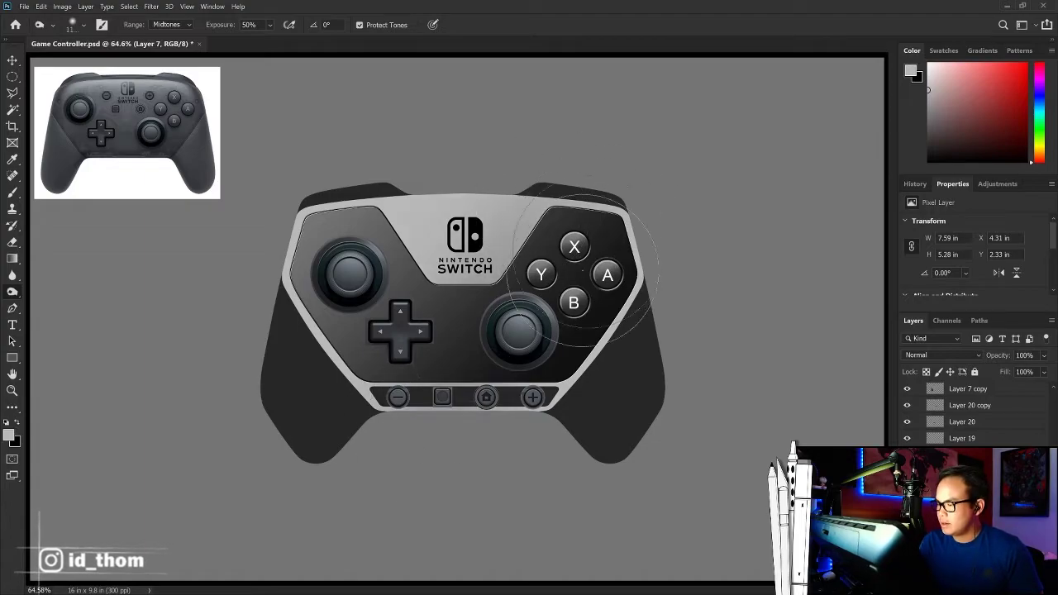
key(bracketright)
key(bracketright)
key(bracketright)
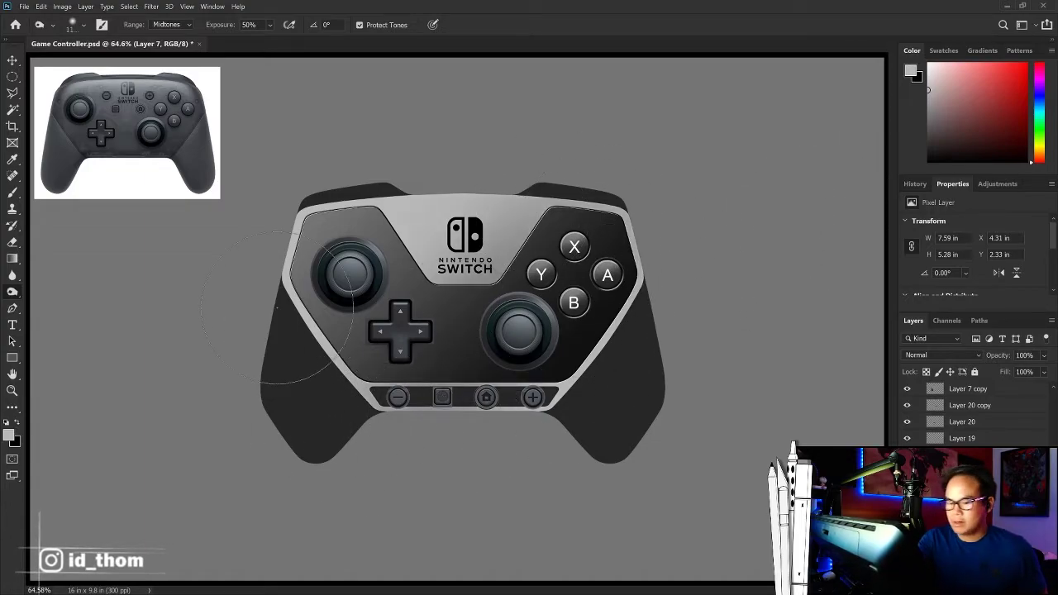
right_click(12, 291)
click(79, 300)
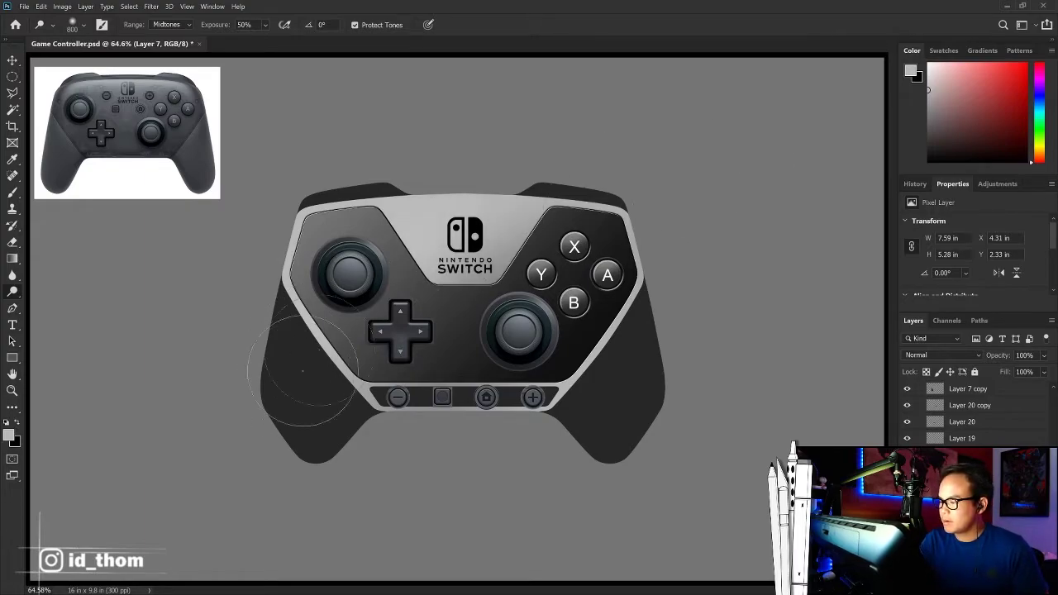
key(bracketright)
key(bracketright)
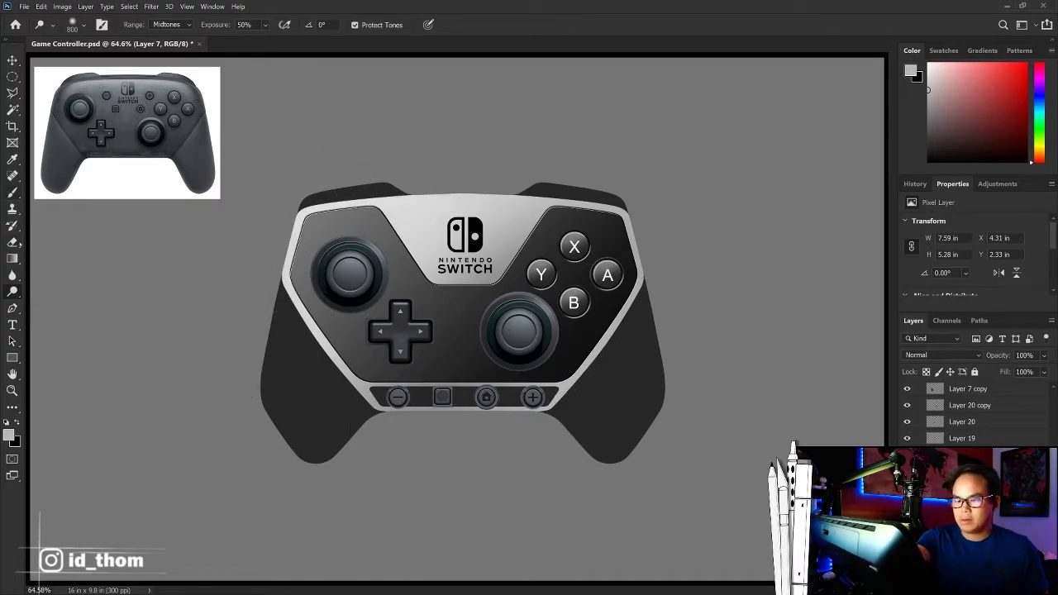
right_click(12, 291)
click(82, 302)
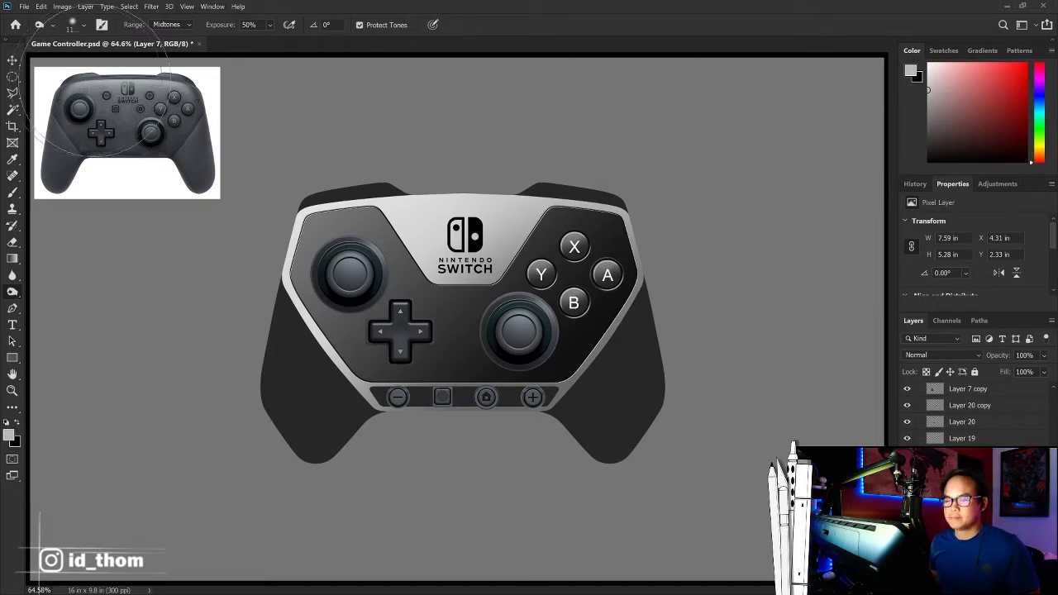
Step: Zoom to 200% and bring the left stick, D-pad and logo into view
key(m)
key(ctrl+plus)
key(ctrl+plus)
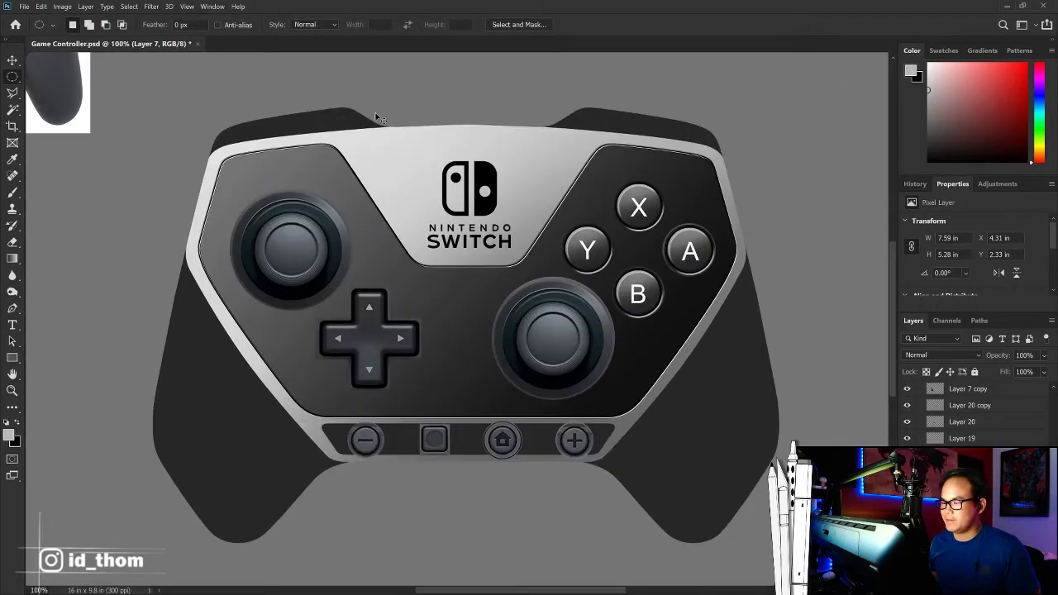
key(ctrl+plus)
scroll(444, 171, up, 1)
scroll(444, 171, up, 4)
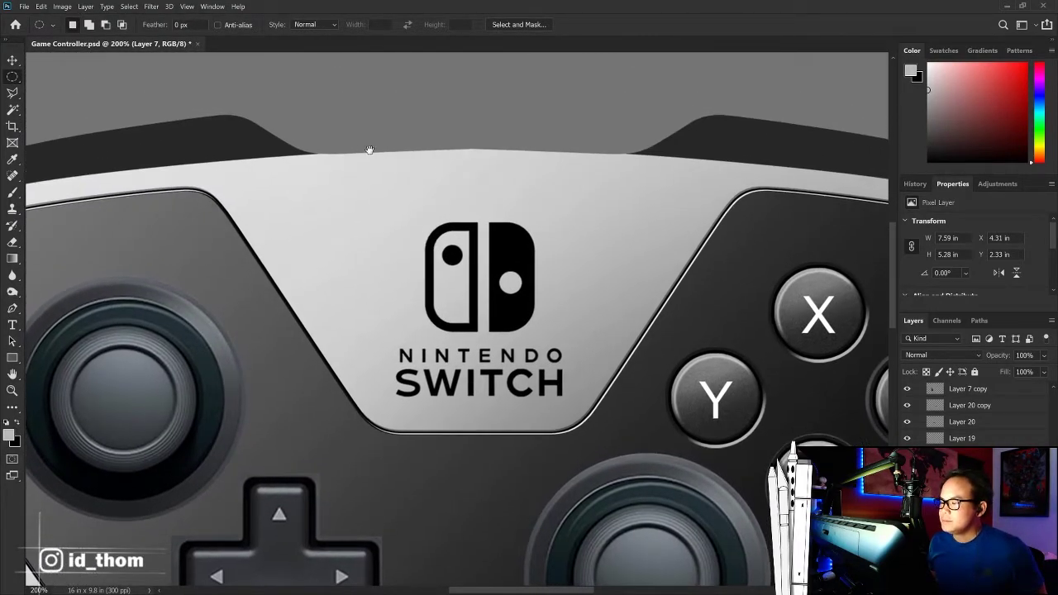
key(v)
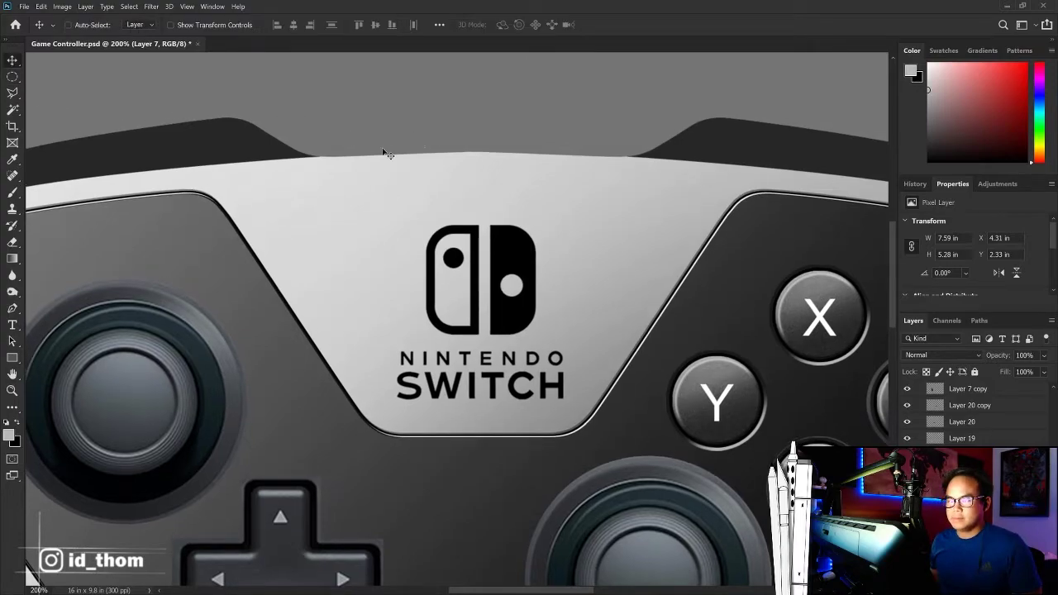
key(ctrl+0)
key(ctrl+1)
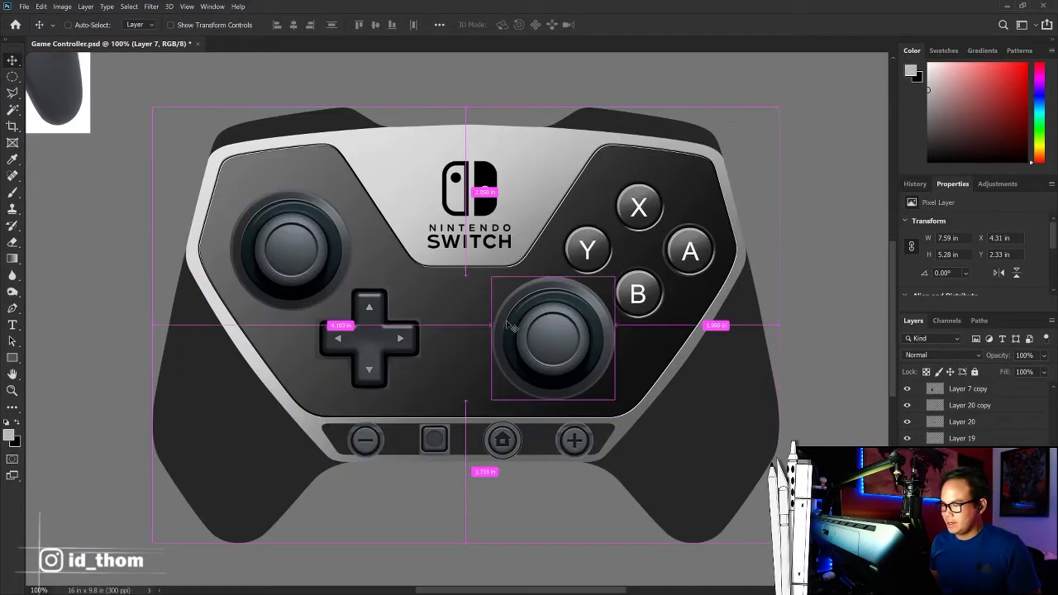
key(ctrl+plus)
mouse_move(226, 223)
mouse_down()
mouse_move(436, 220)
mouse_move(463, 247)
mouse_up()
Step: Select the left stick layer, collapse the Y copy 3 group and pan to the XYAB buttons
click(399, 211)
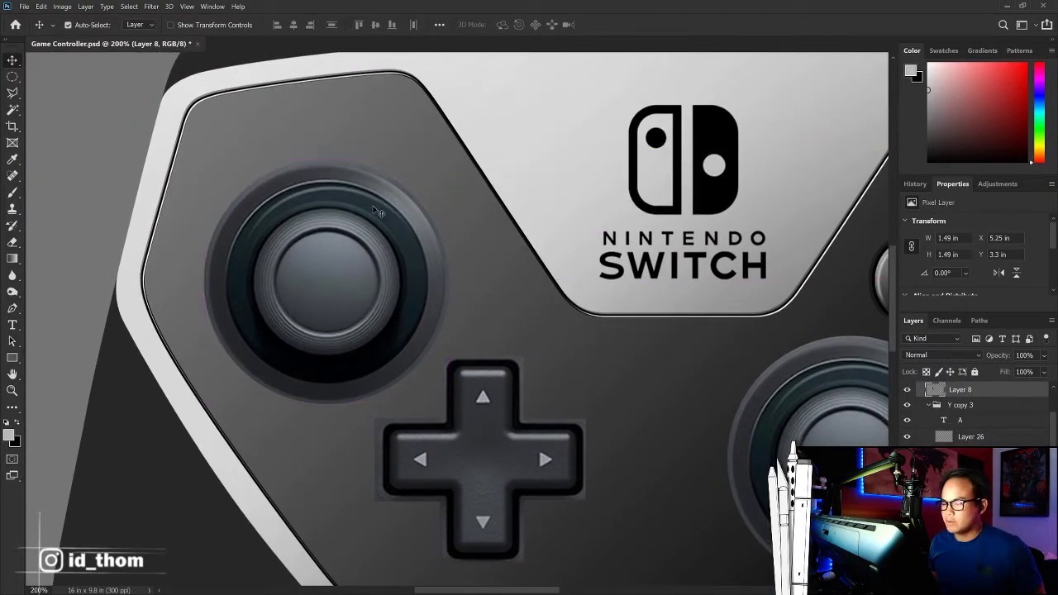
drag(408, 187, 445, 229)
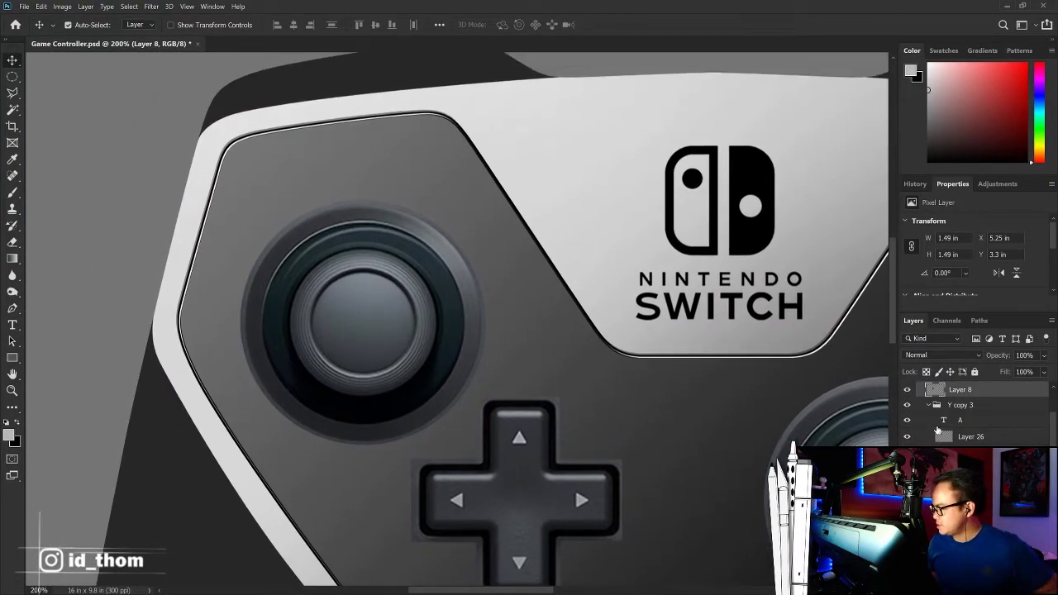
click(928, 405)
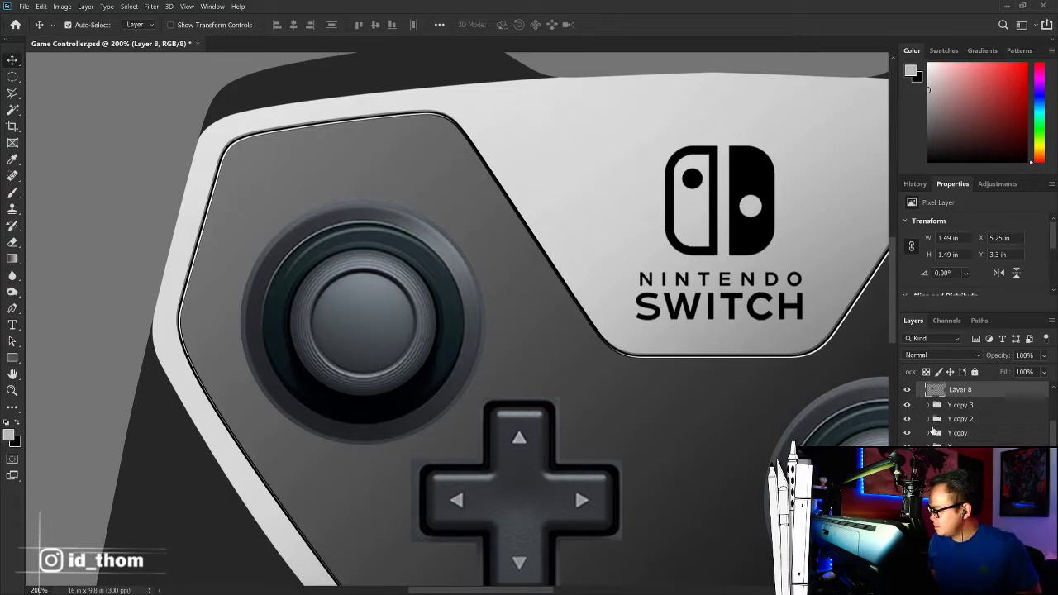
click(953, 434)
drag(725, 411, 503, 396)
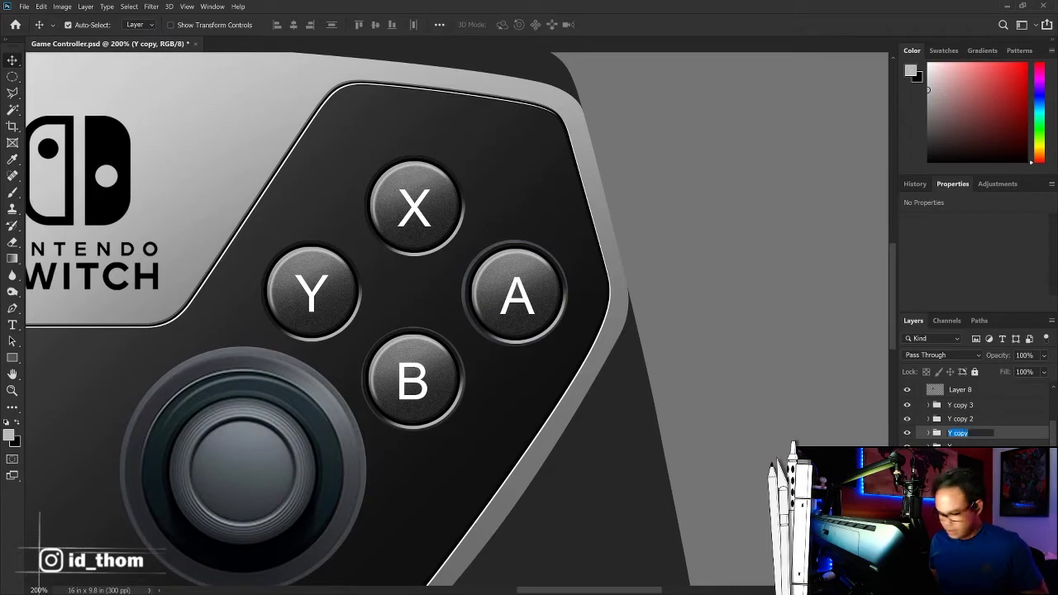
text(X)
Step: Rename the Y copy groups B and A, then check the A and B letters on canvas
click(906, 419)
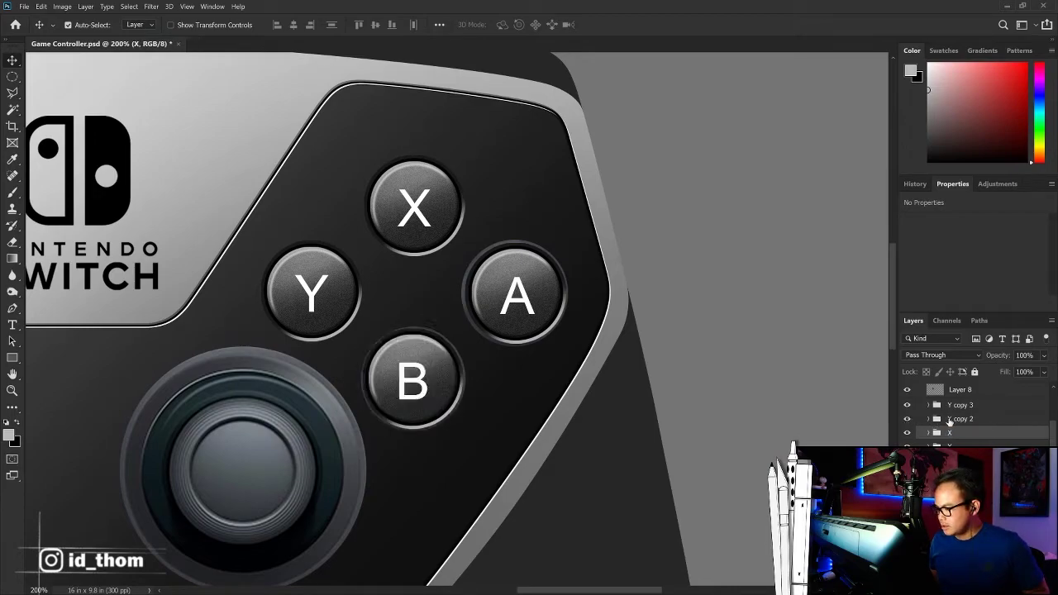
double_click(959, 419)
key(shift+Tab)
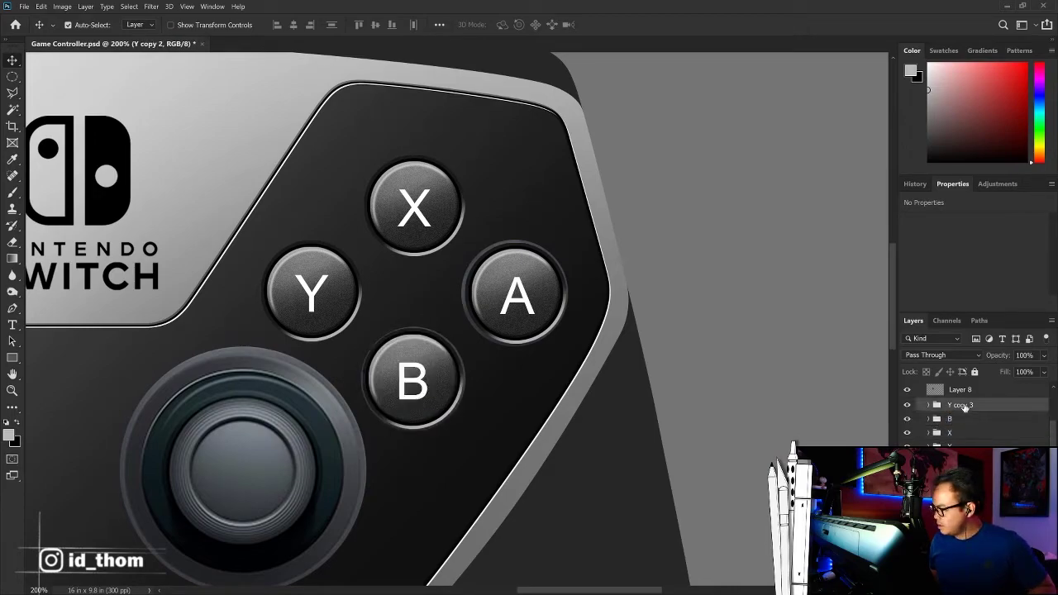
text(A)
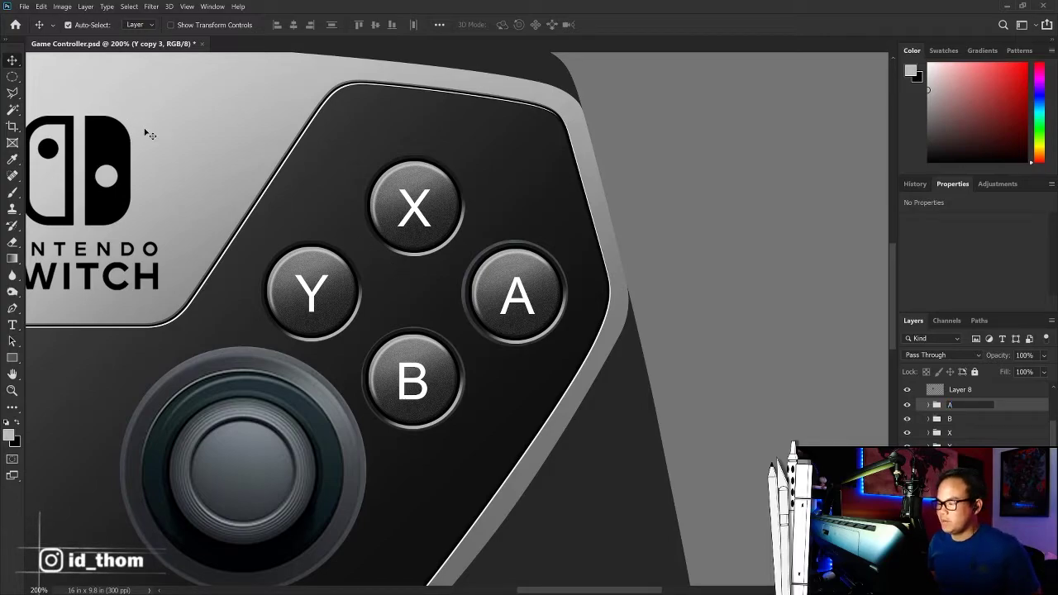
key(Return)
click(529, 291)
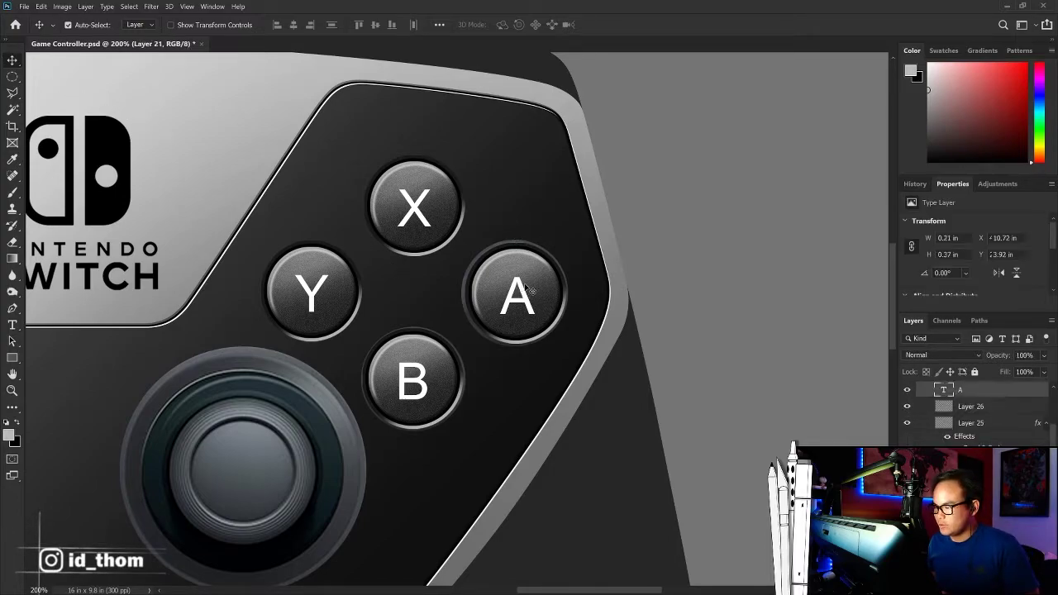
click(429, 374)
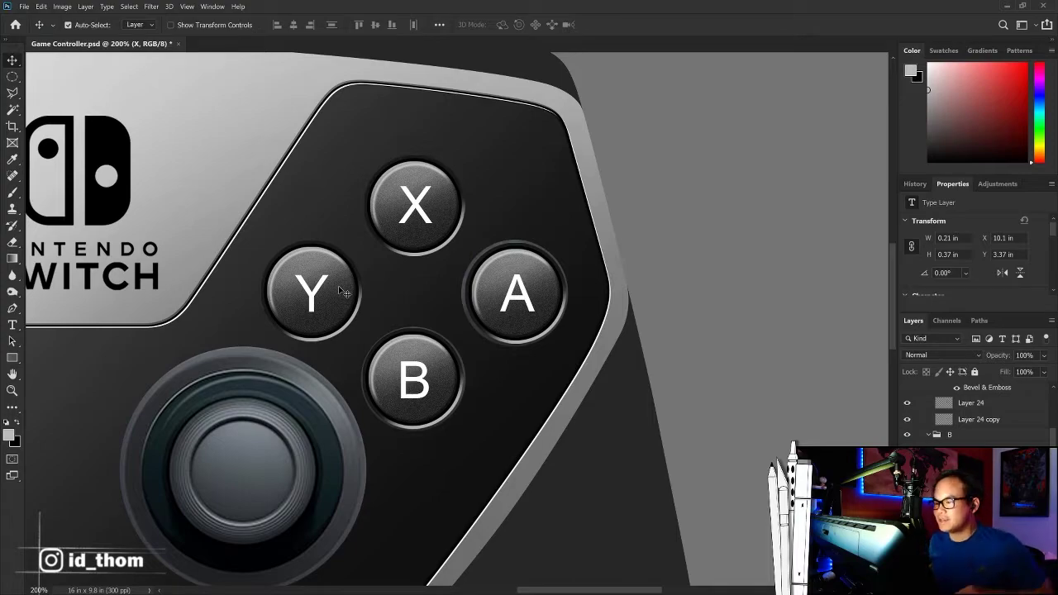
drag(473, 277, 447, 341)
Step: Zoom the controller to 200% and save the document
key(ctrl+0)
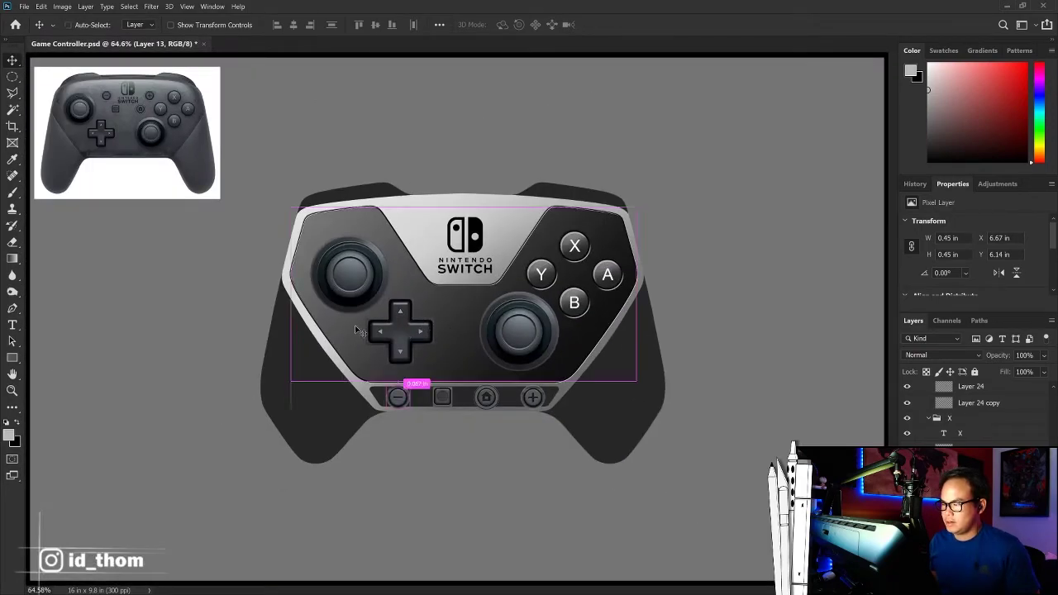
key(ctrl+1)
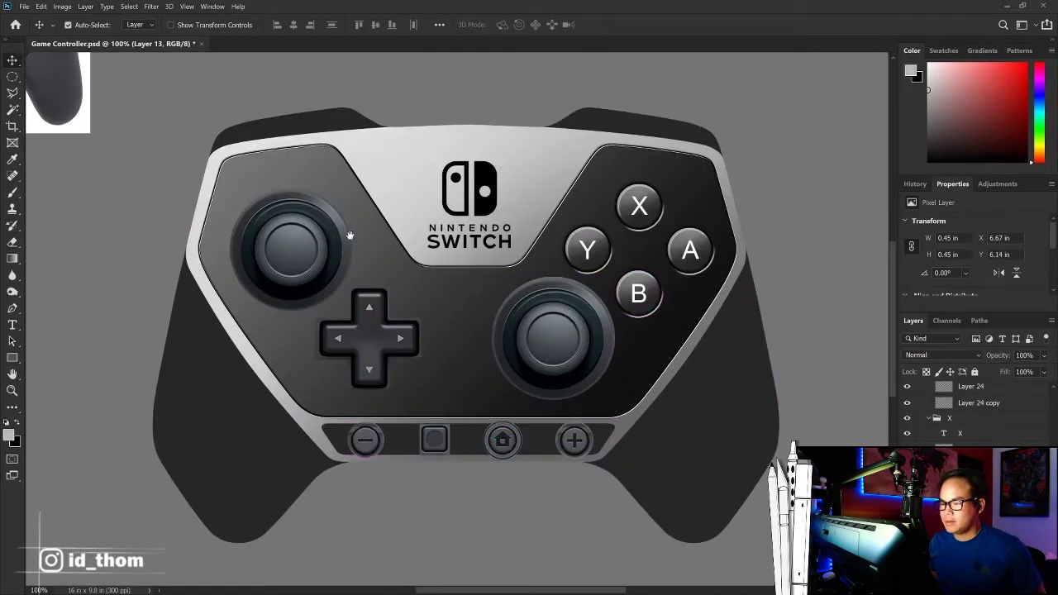
drag(366, 234, 421, 255)
key(ctrl+plus)
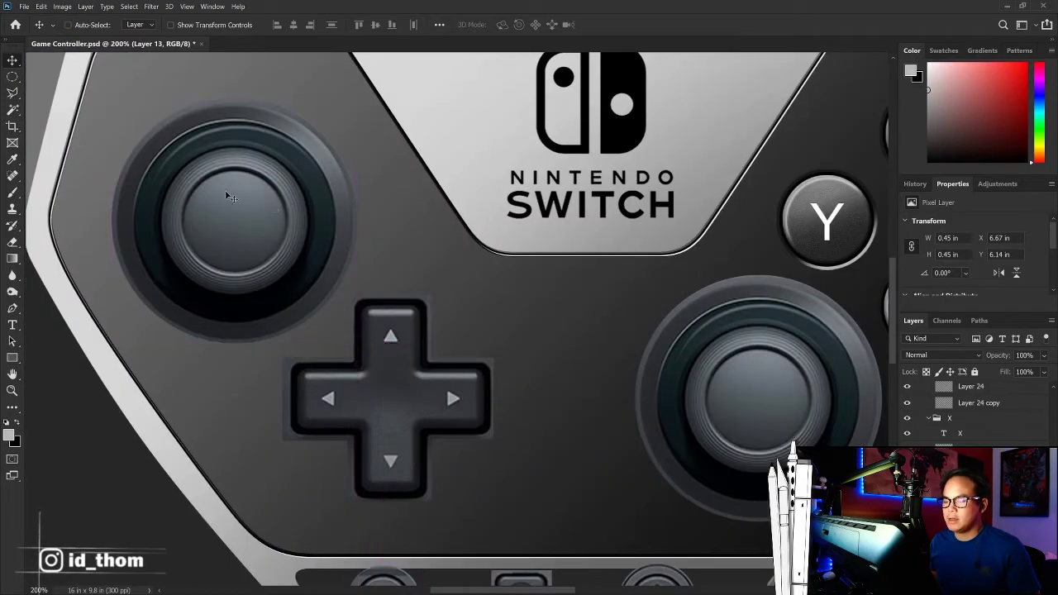
key(ctrl+s)
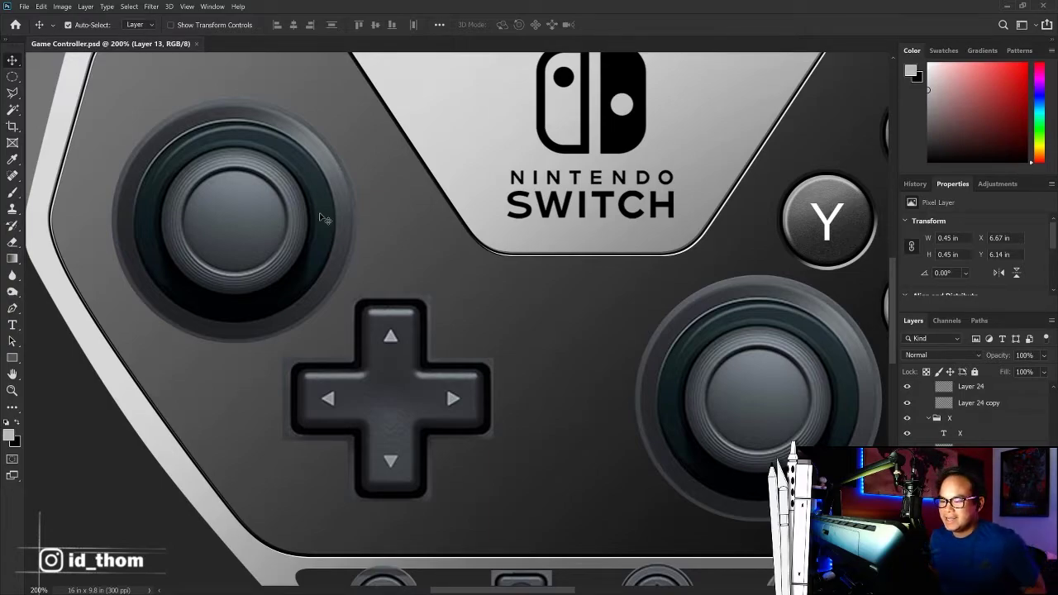
Step: Draw a circular selection around the left joystick and add a new layer above Layer 3
drag(184, 157, 285, 203)
click(12, 76)
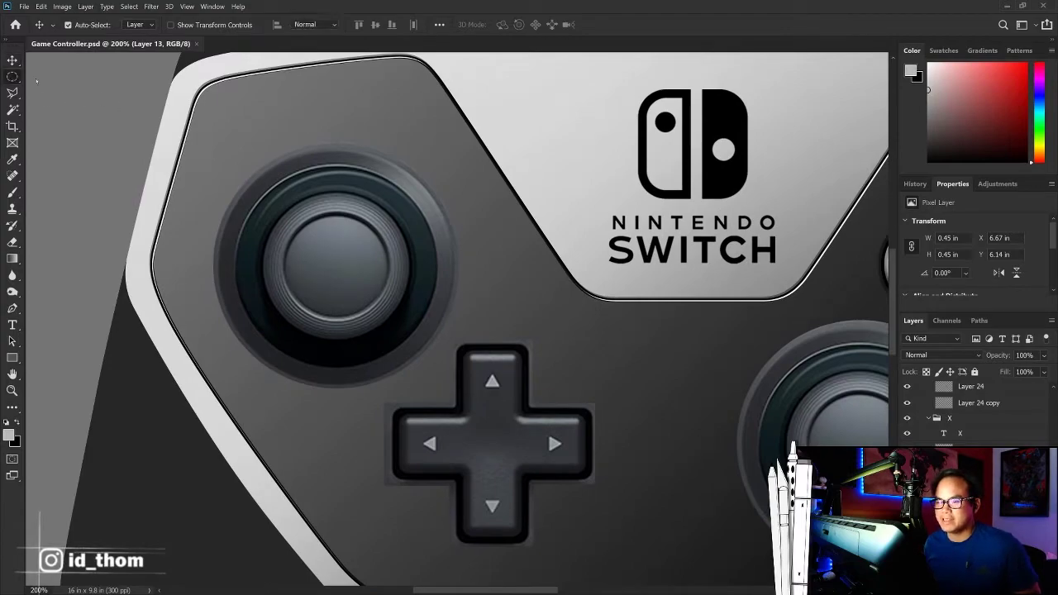
click(61, 88)
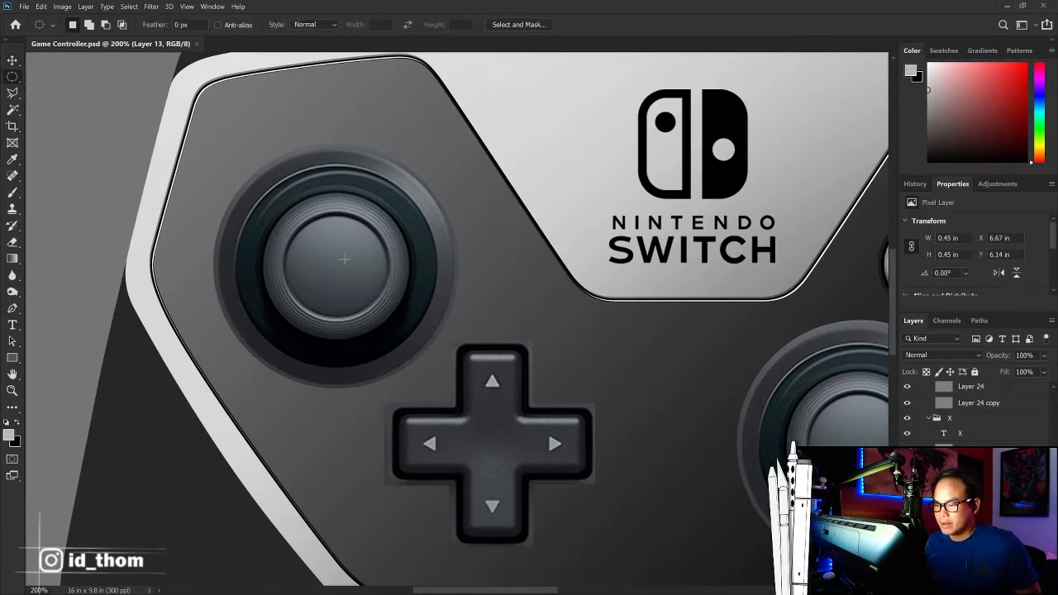
drag(338, 270, 443, 166)
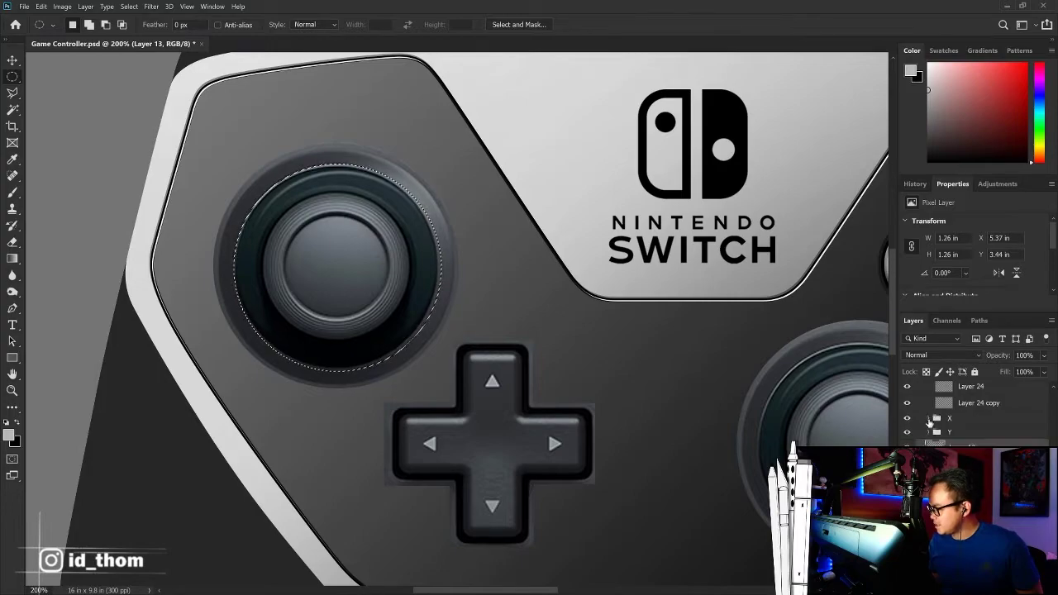
scroll(932, 430, up, 3)
scroll(930, 438, up, 3)
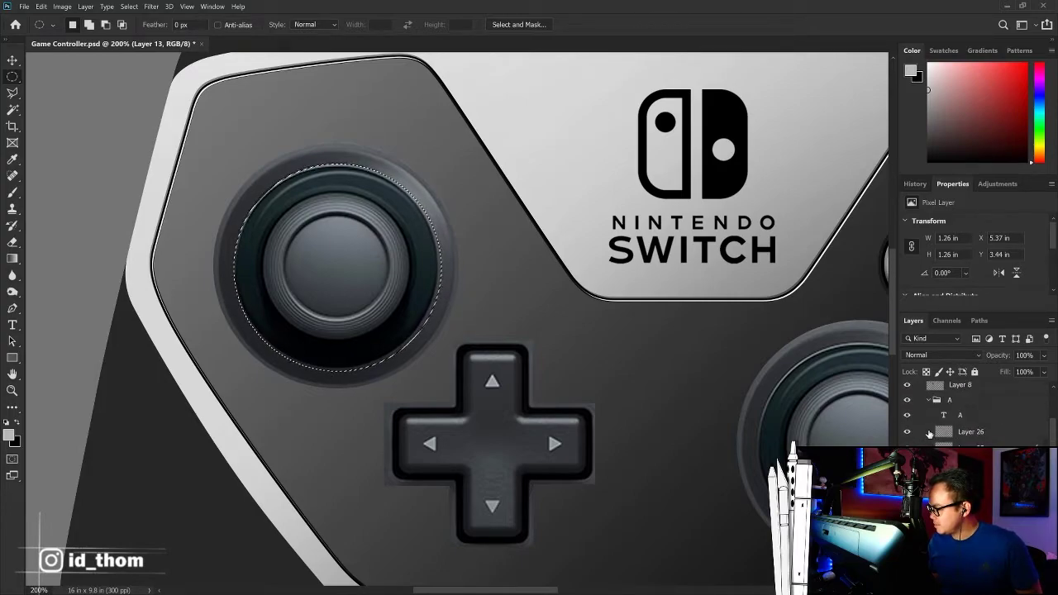
scroll(928, 401, up, 3)
scroll(928, 401, up, 3)
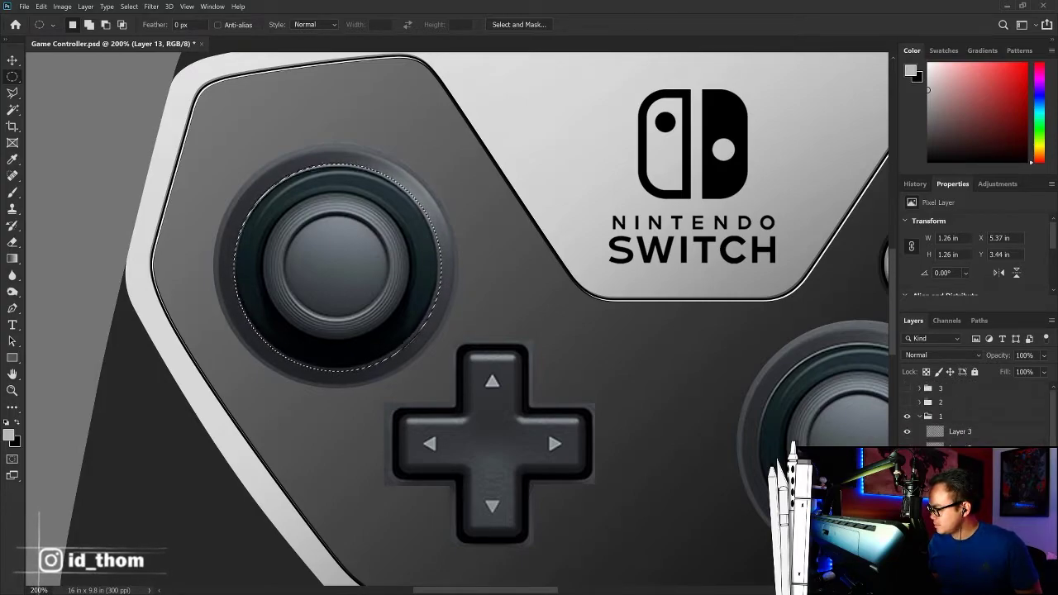
key(alt+bracketleft)
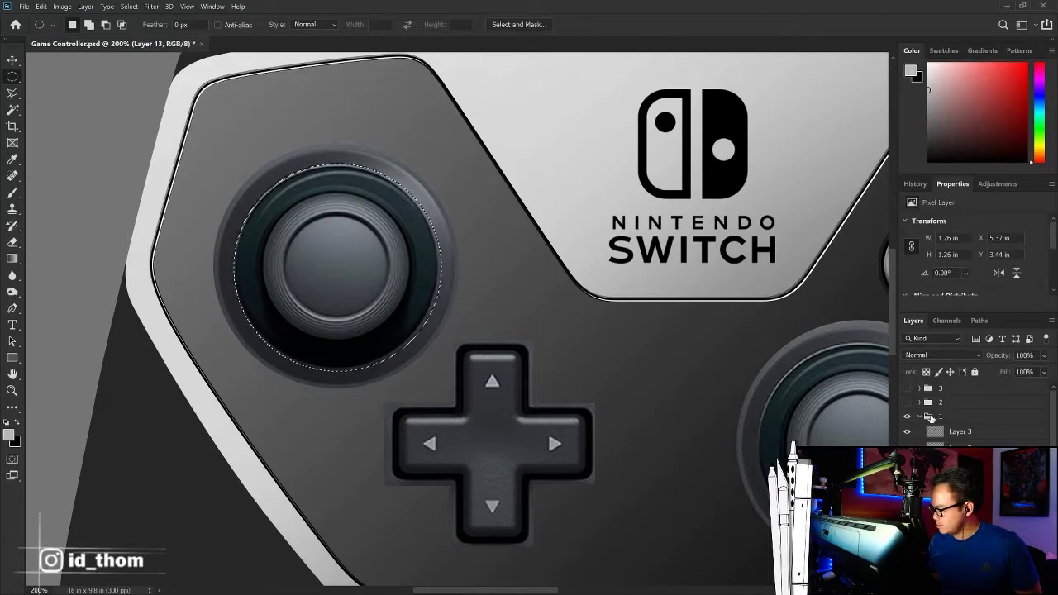
click(952, 433)
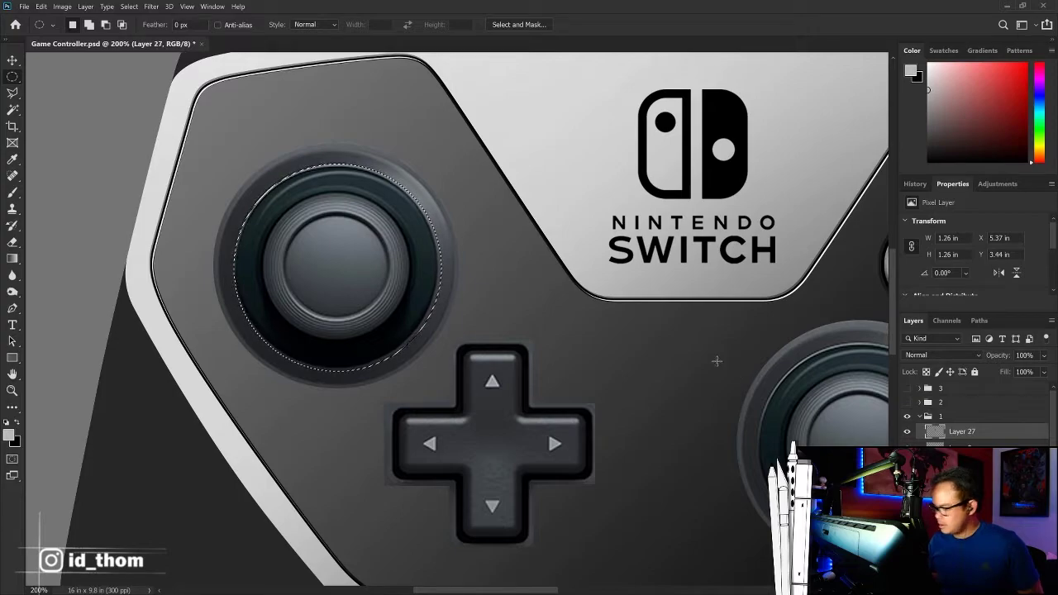
key(shift)
Step: Fill the circle with dark grey and apply Add Noise to it
key(shift+F5)
click(393, 171)
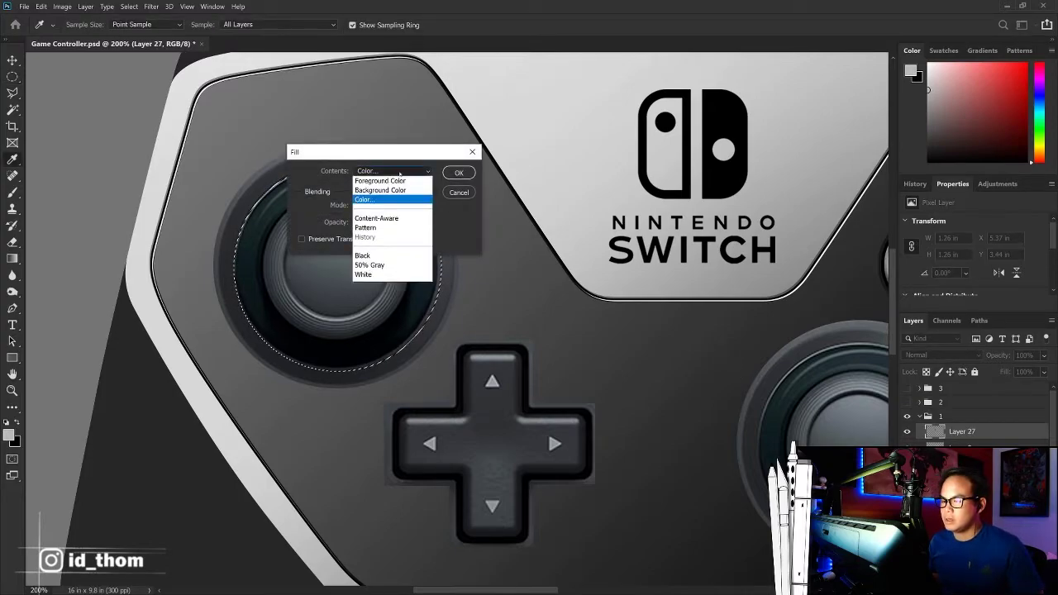
click(388, 198)
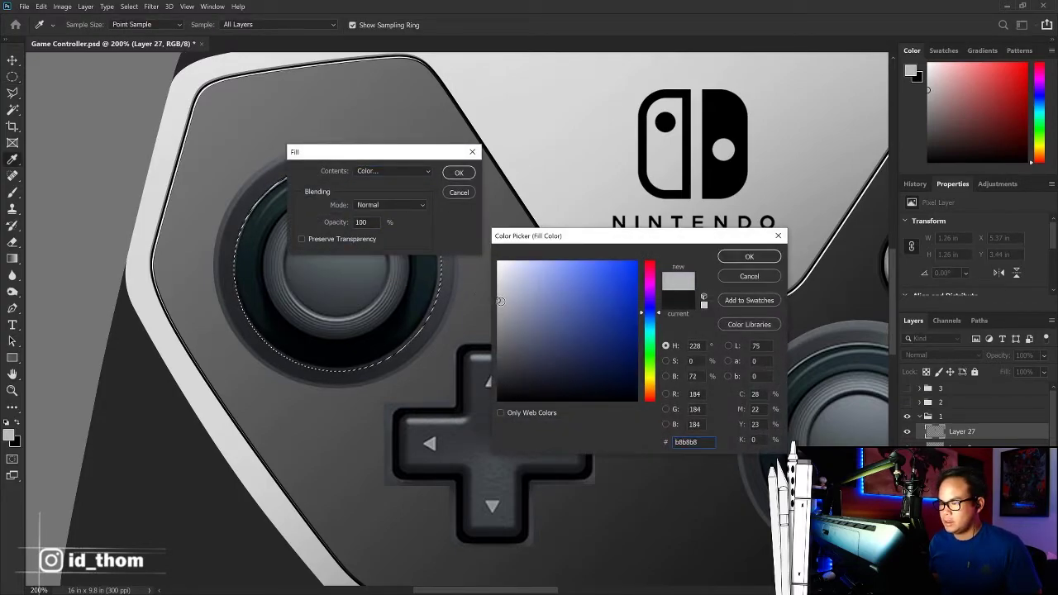
drag(500, 301, 500, 372)
key(Return)
key(Return)
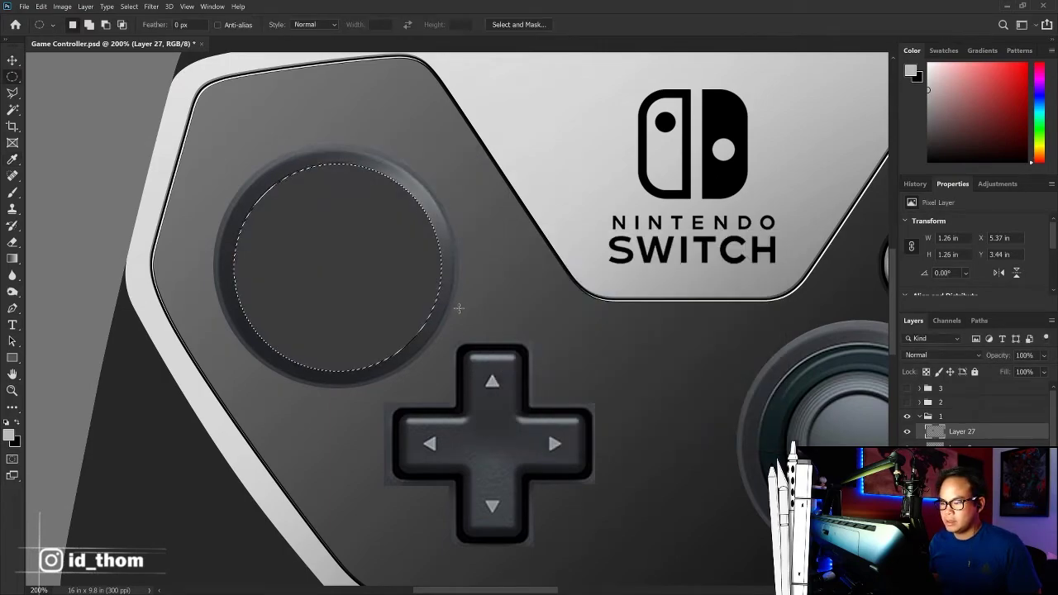
click(151, 6)
mouse_move(159, 162)
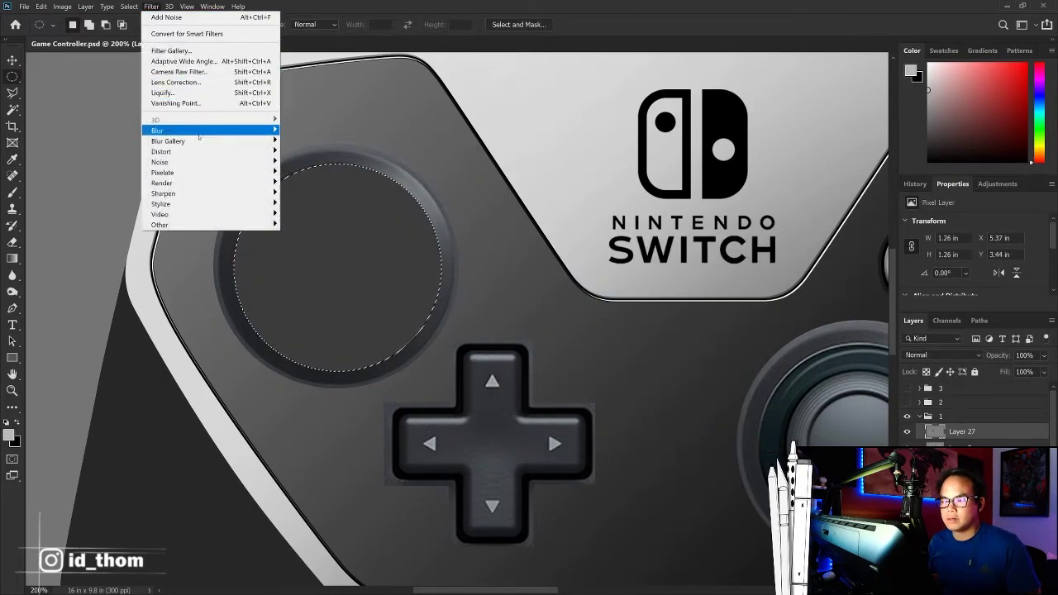
click(295, 163)
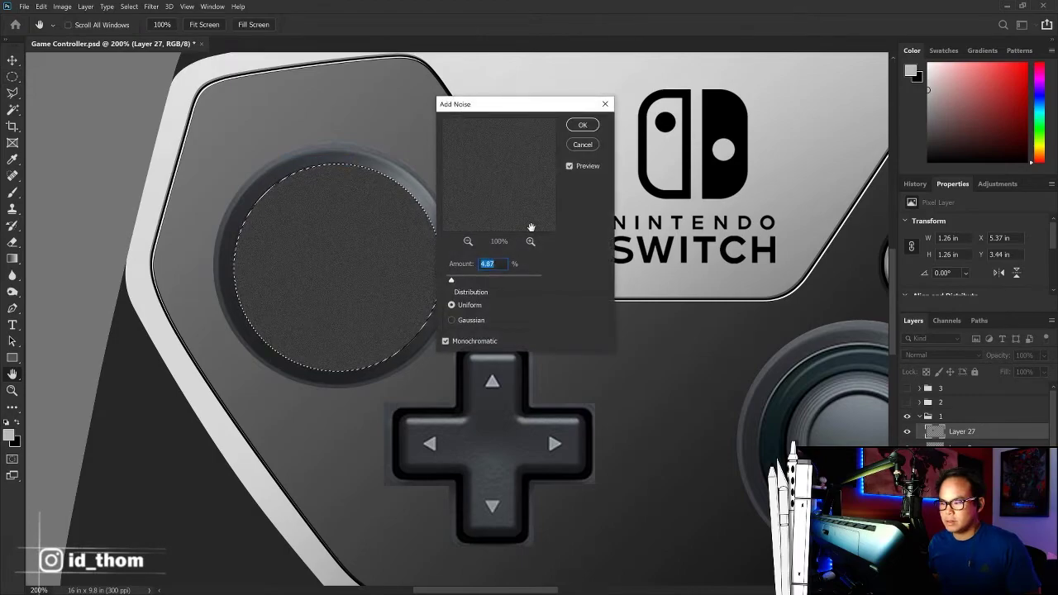
click(582, 125)
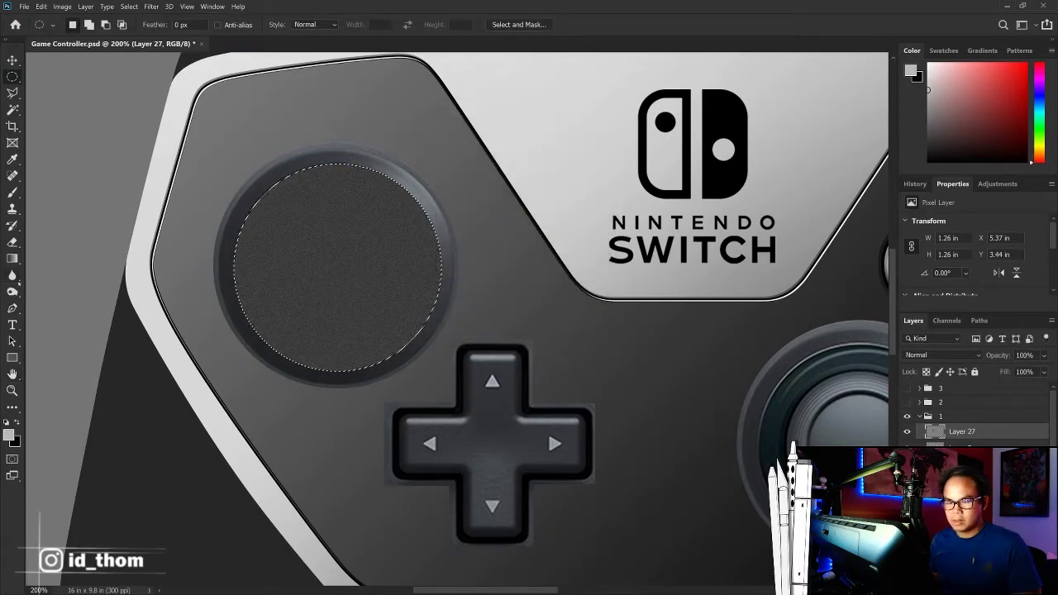
Step: Try the Burn tool with a 900 px brush and Dodge with a 400 px brush on the disc
key(o)
right_click(24, 292)
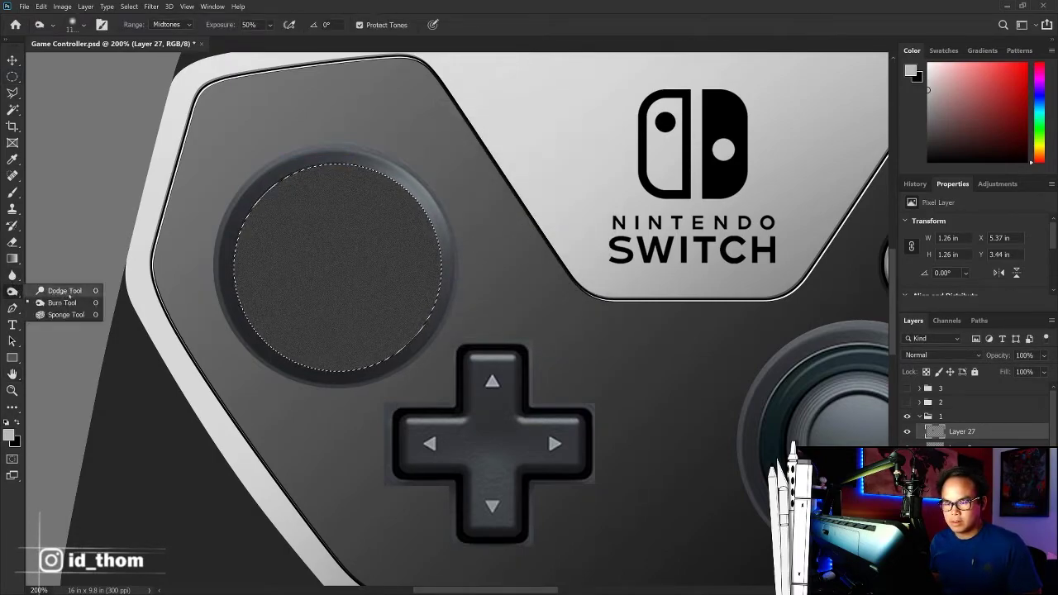
click(66, 301)
drag(430, 338, 438, 351)
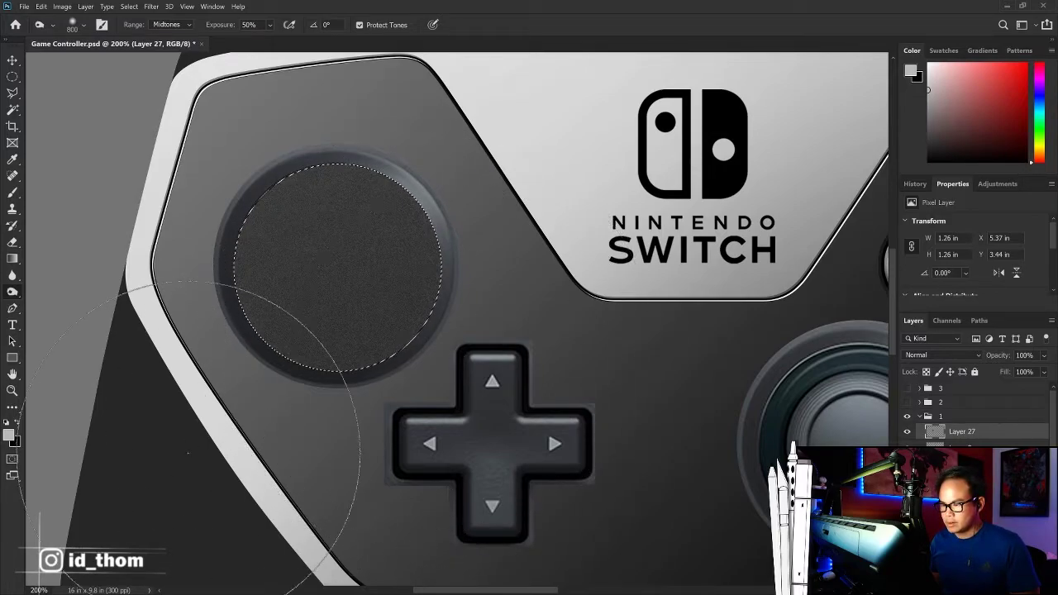
right_click(12, 292)
click(58, 291)
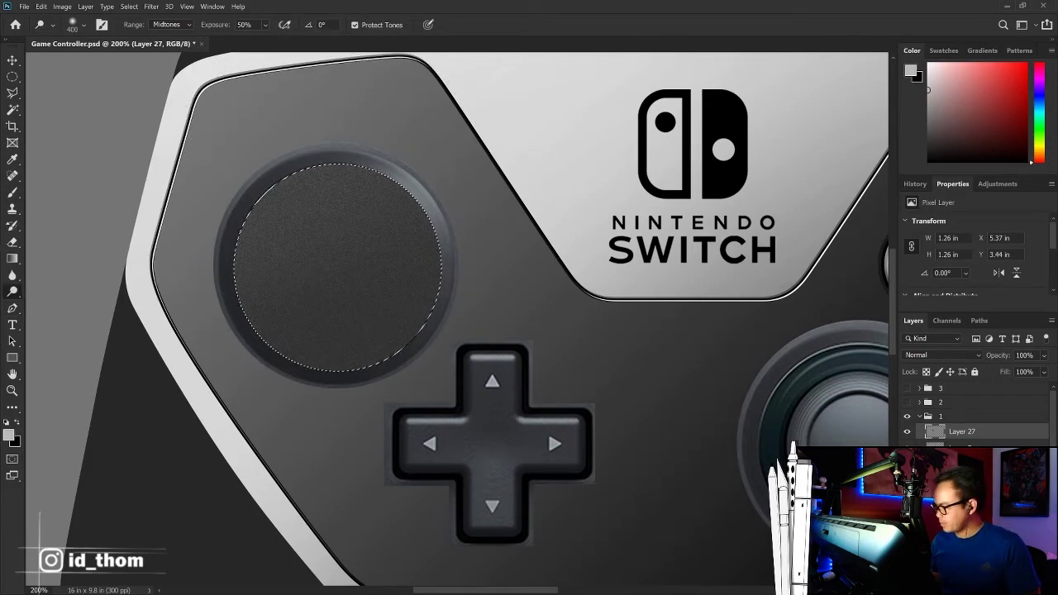
Step: Discard the noisy disc and select a circle around just the joystick knob
click(907, 432)
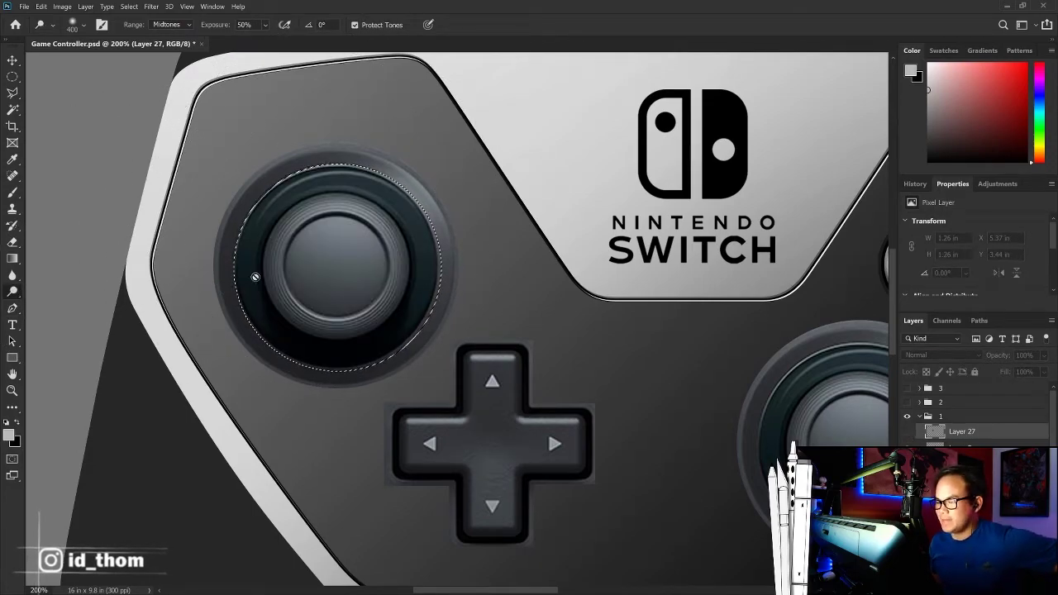
click(12, 76)
click(51, 89)
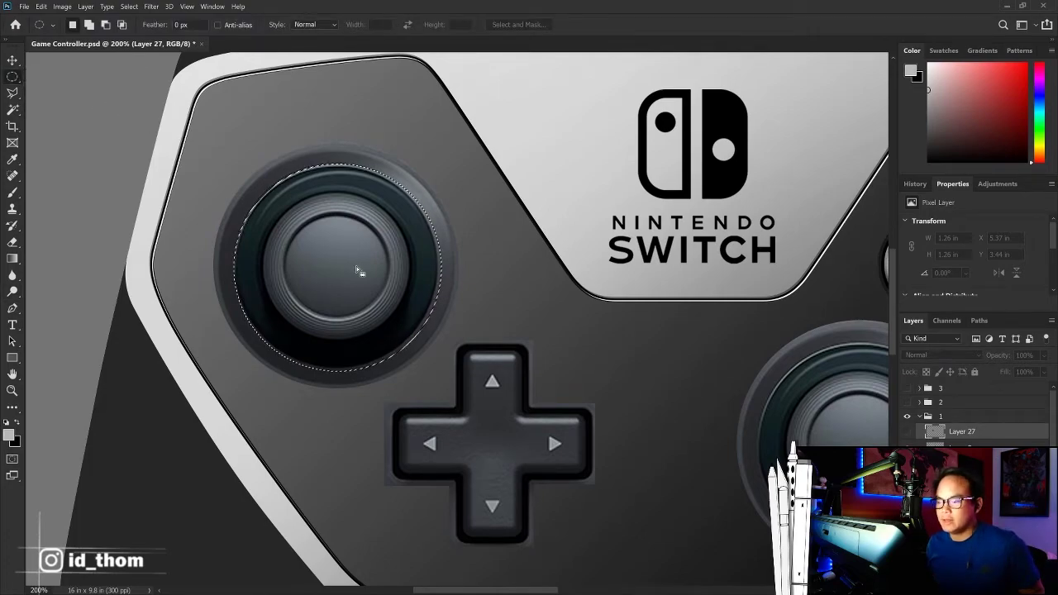
mouse_move(339, 267)
mouse_down()
mouse_move(417, 211)
mouse_move(483, 201)
mouse_up()
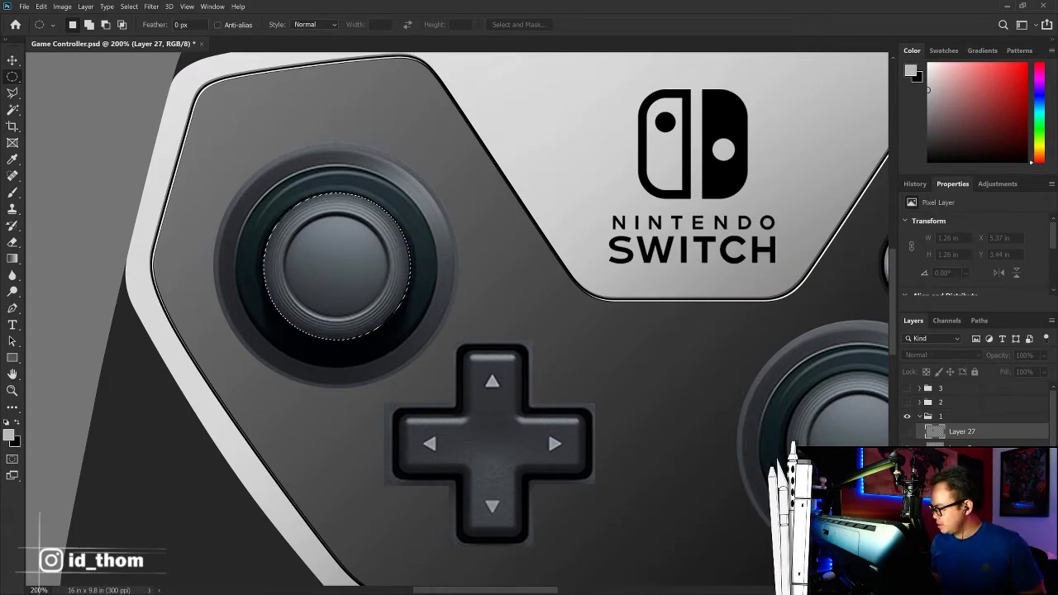
Step: Fill the knob selection on a new layer with grey sampled from the joystick
key(ctrl+j)
key(shift+F5)
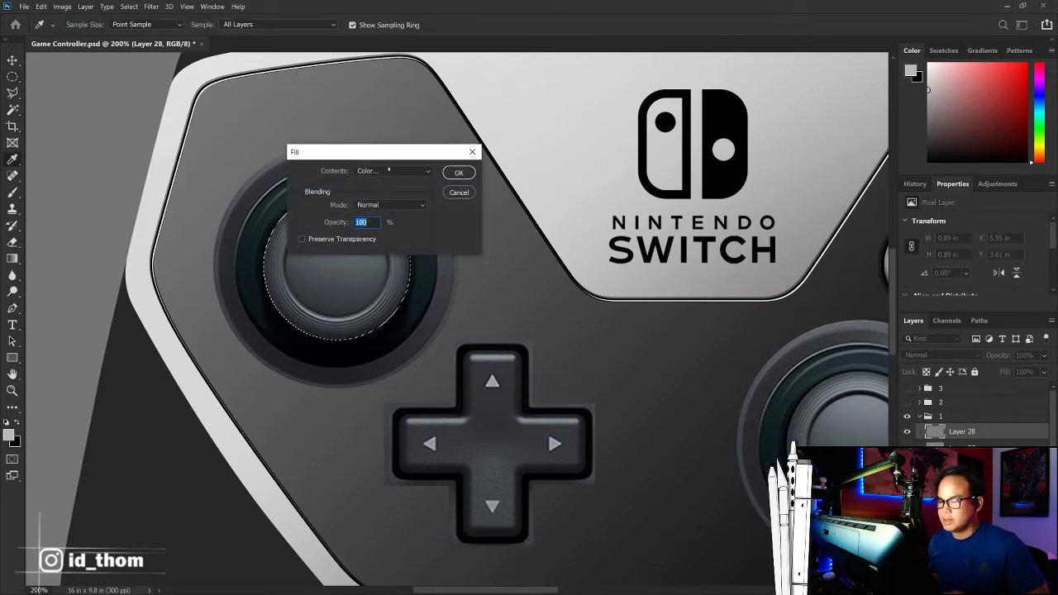
click(388, 170)
click(376, 191)
click(341, 260)
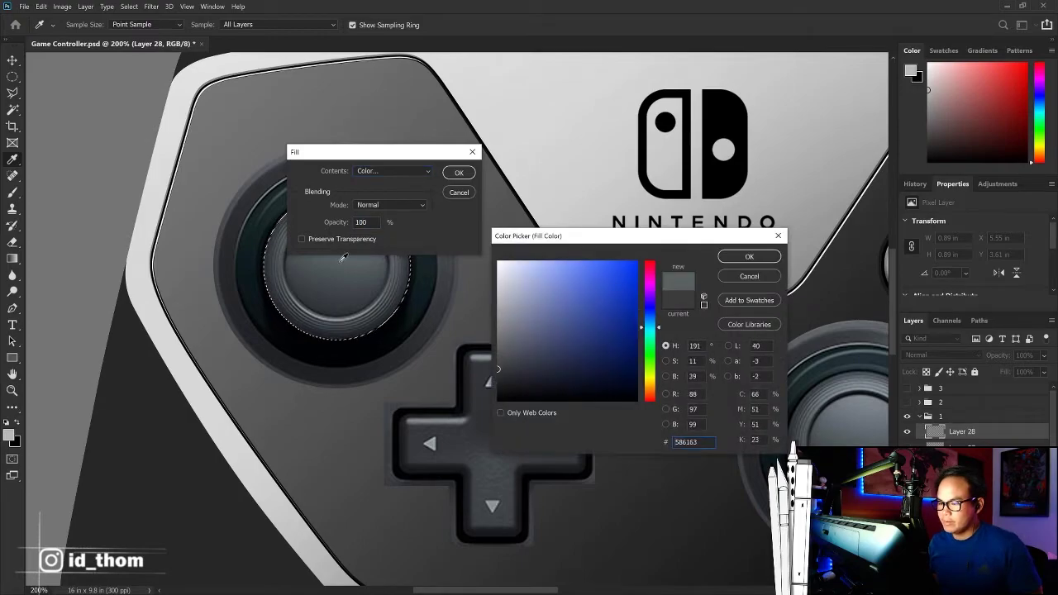
text(5c5c5c)
key(Return)
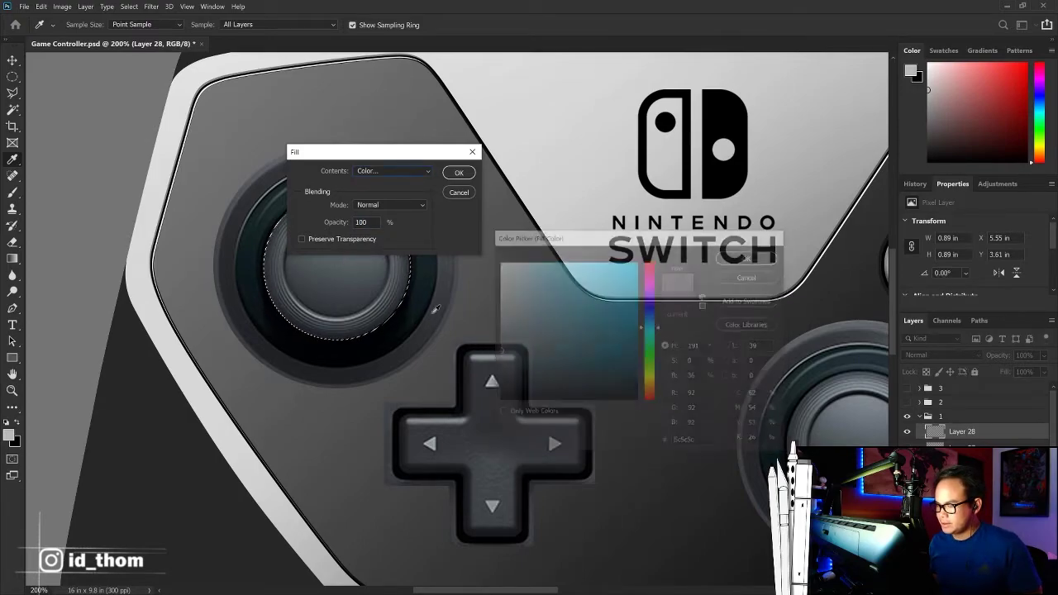
key(Return)
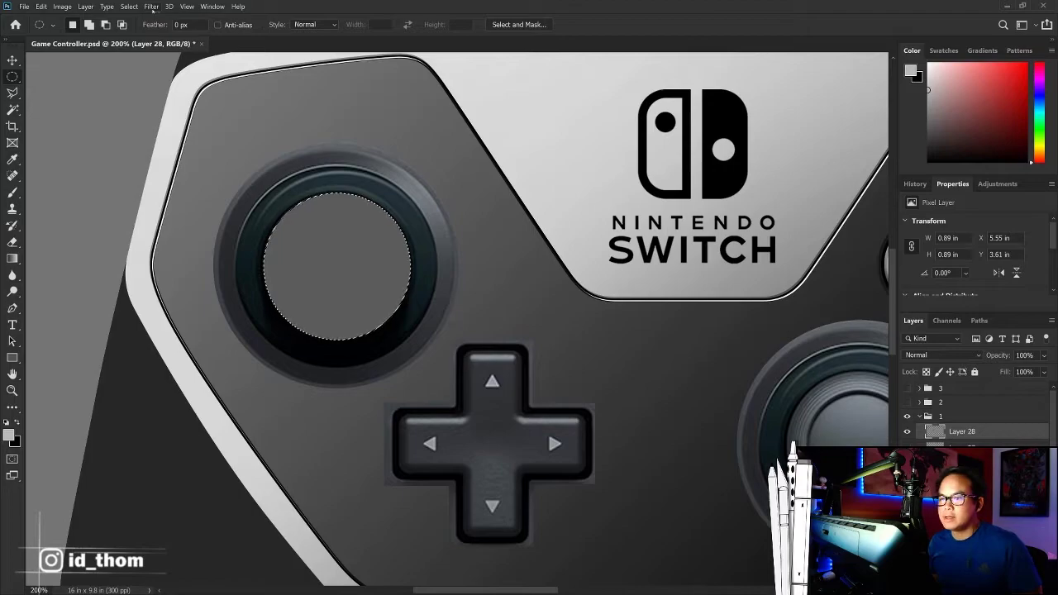
Step: Add noise and a size-29 Bevel & Emboss to the cap, then drag a joystick base copy right
click(151, 6)
click(314, 162)
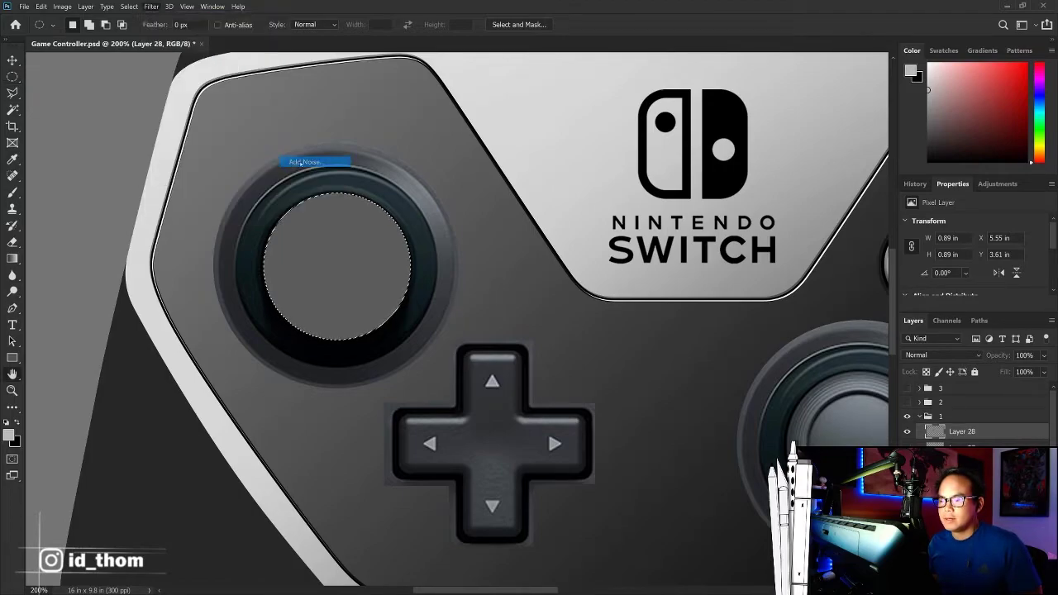
key(Return)
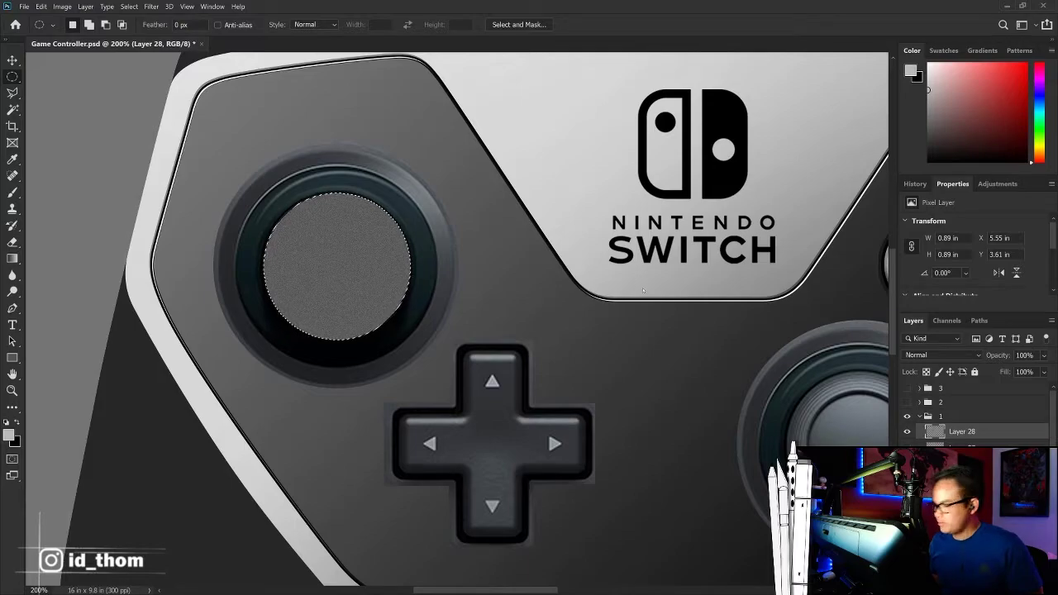
key(F2)
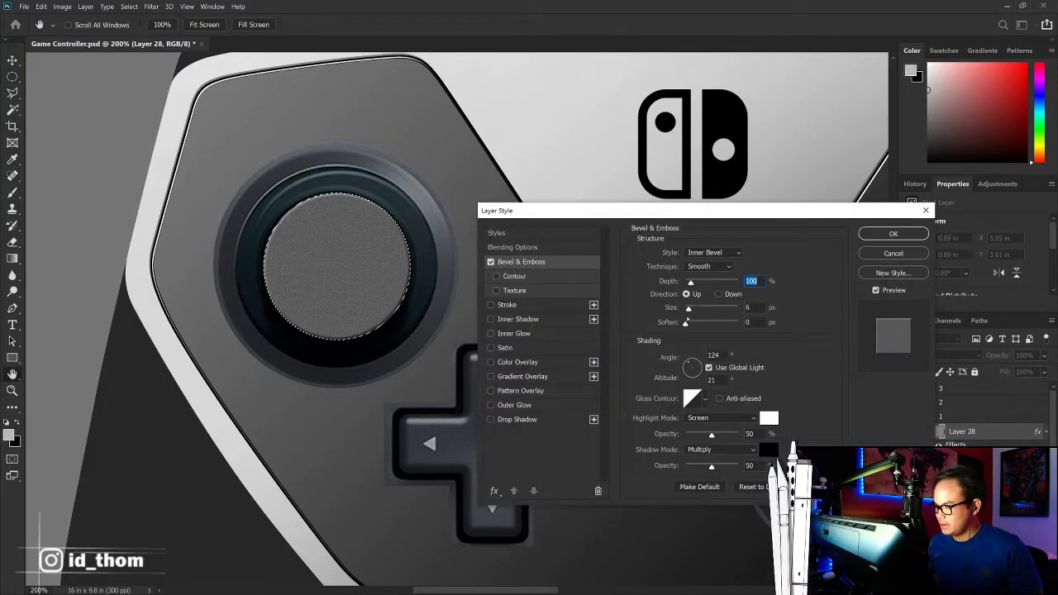
drag(688, 307, 694, 309)
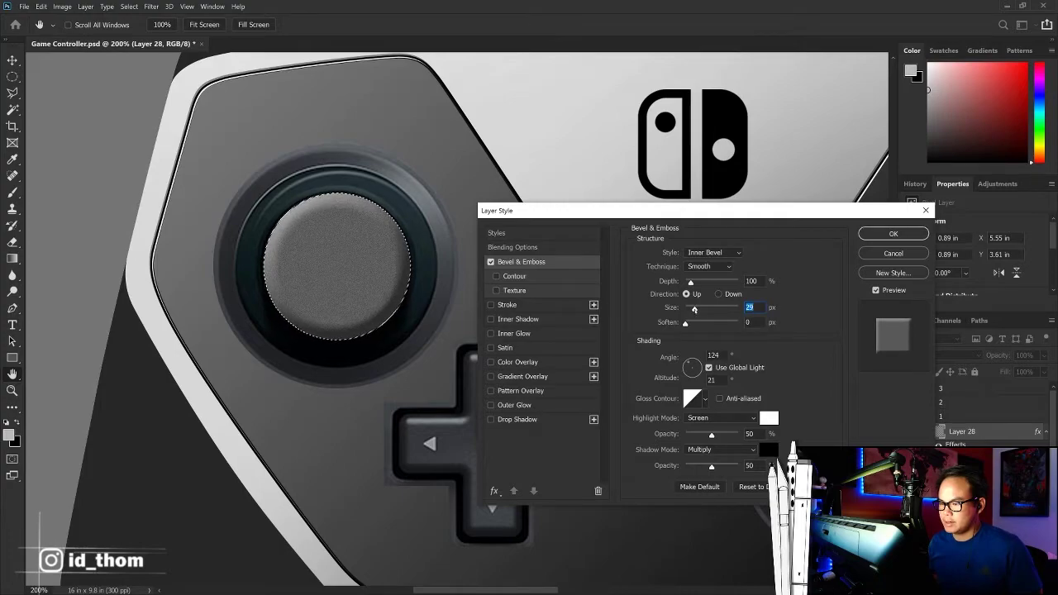
key(Return)
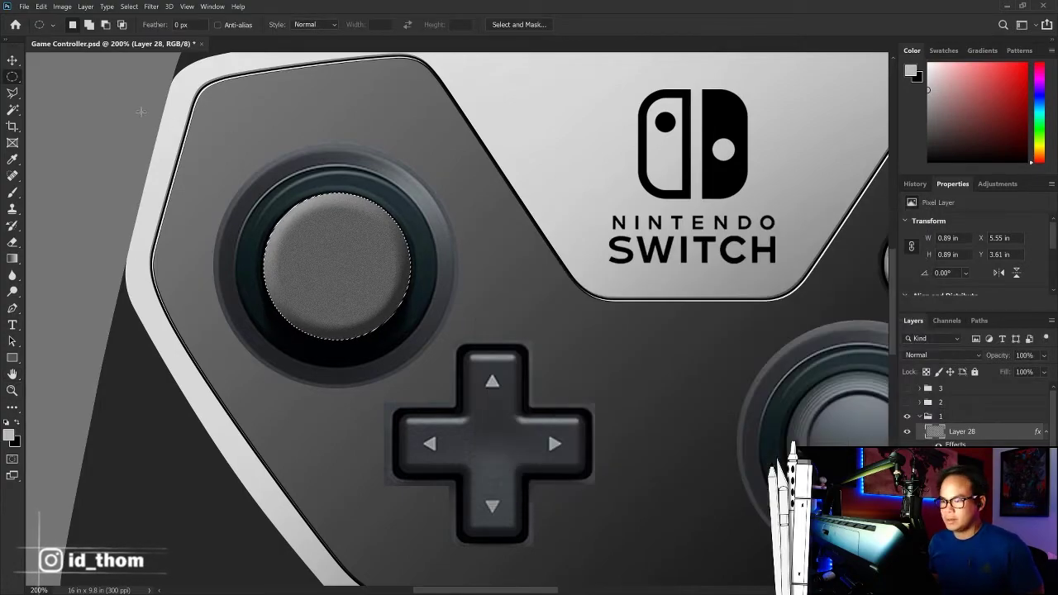
key(v)
drag(233, 245, 501, 245)
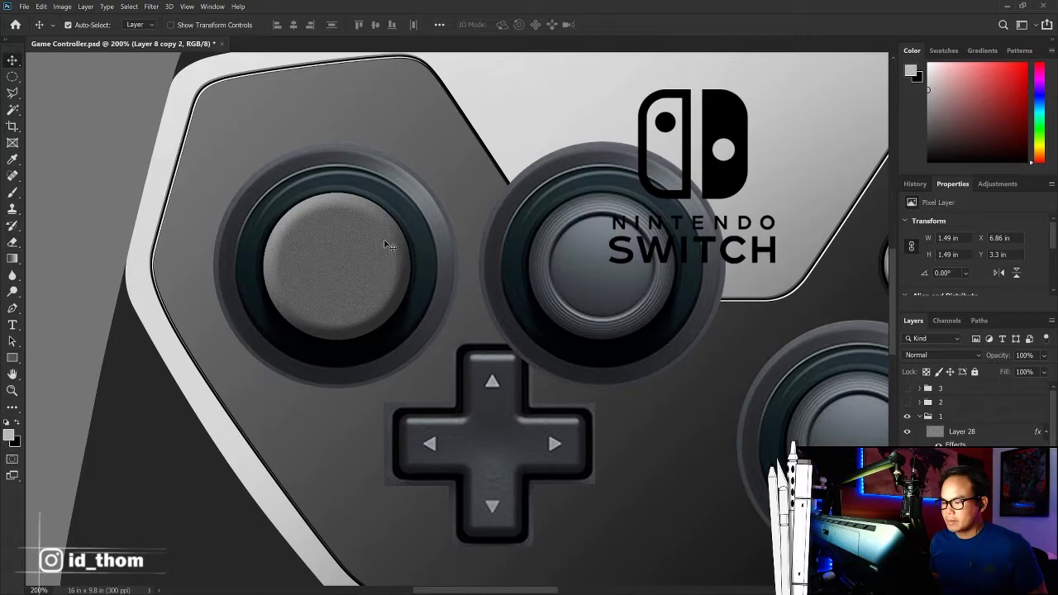
Step: Add a new layer above cap Layer 28 and select a circle inside the cap
click(649, 337)
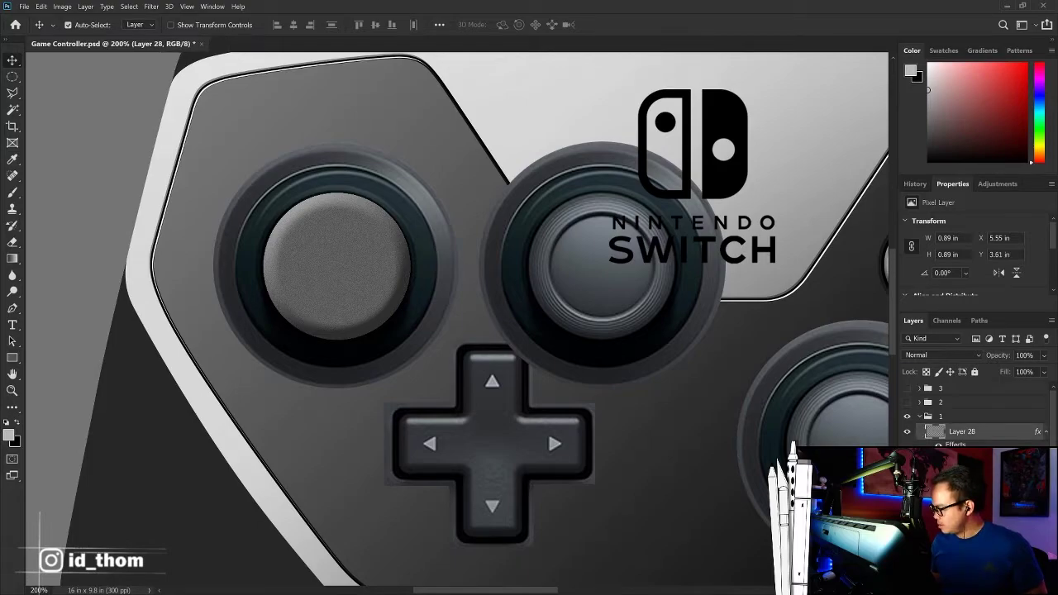
key(ctrl+shift+alt+n)
right_click(12, 76)
click(66, 85)
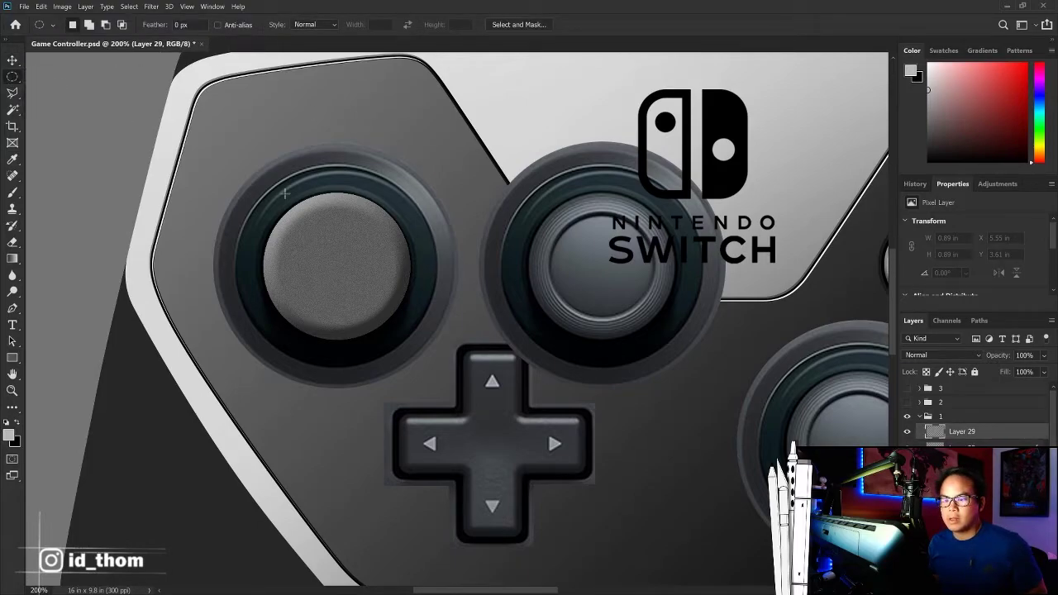
drag(340, 266, 452, 194)
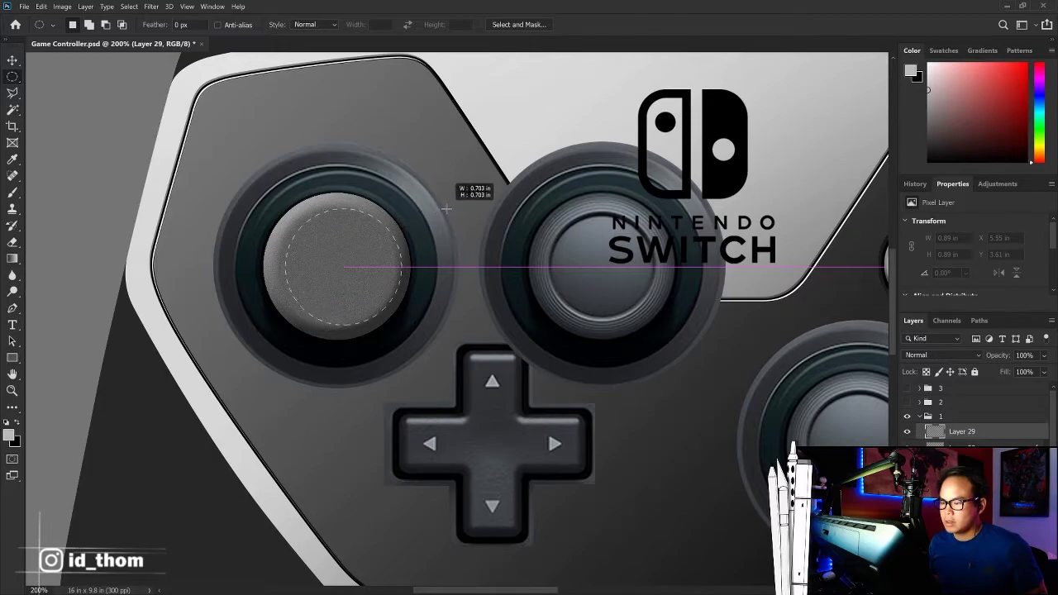
Step: Stroke the circle 3 px in #1c1c1c and shift the ring slightly left to centre it
click(40, 5)
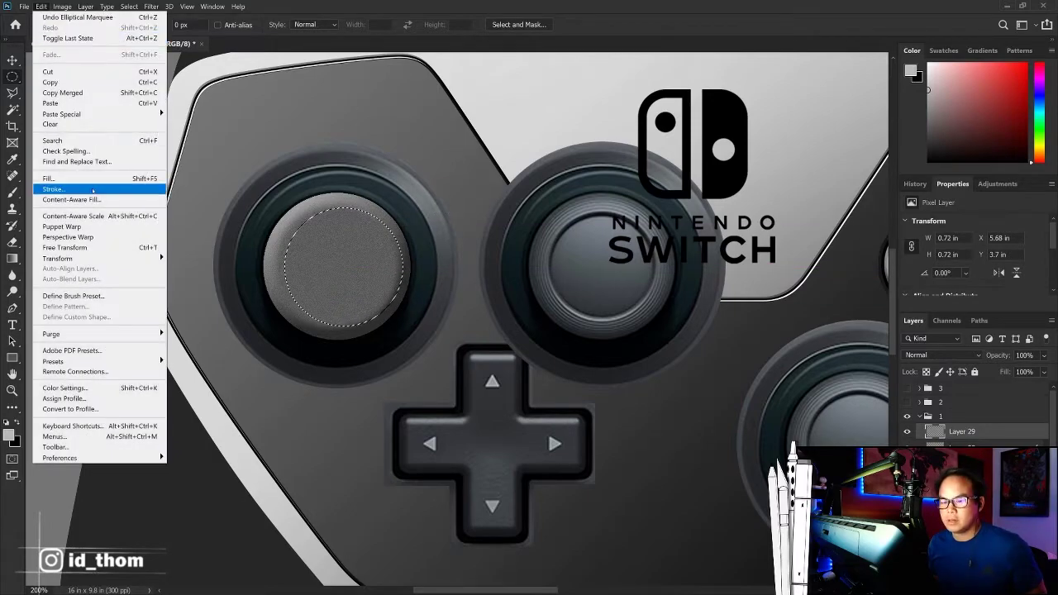
click(49, 189)
click(490, 181)
text(1c1c1c)
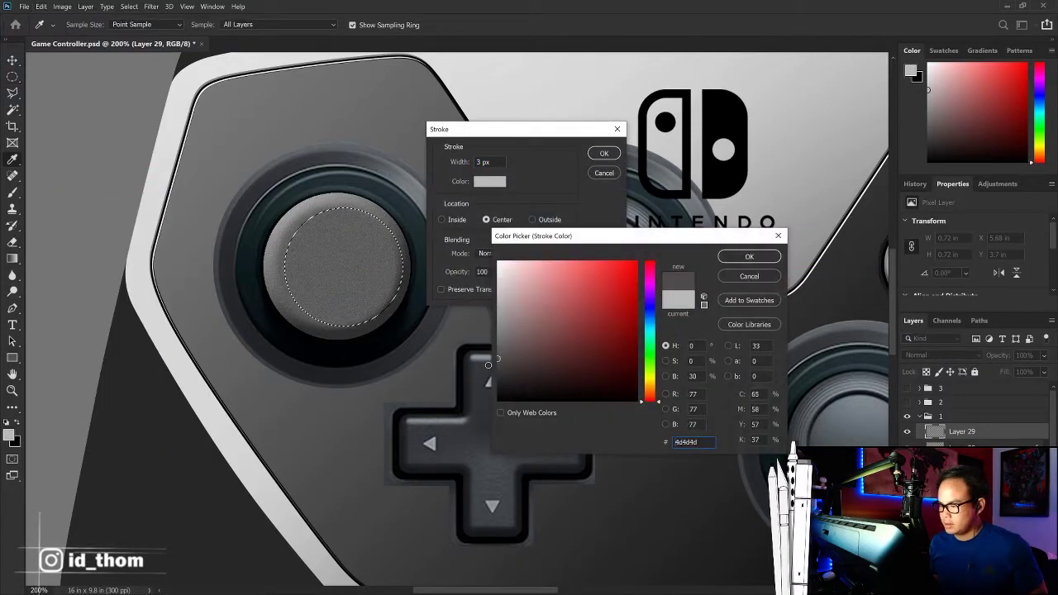
click(733, 257)
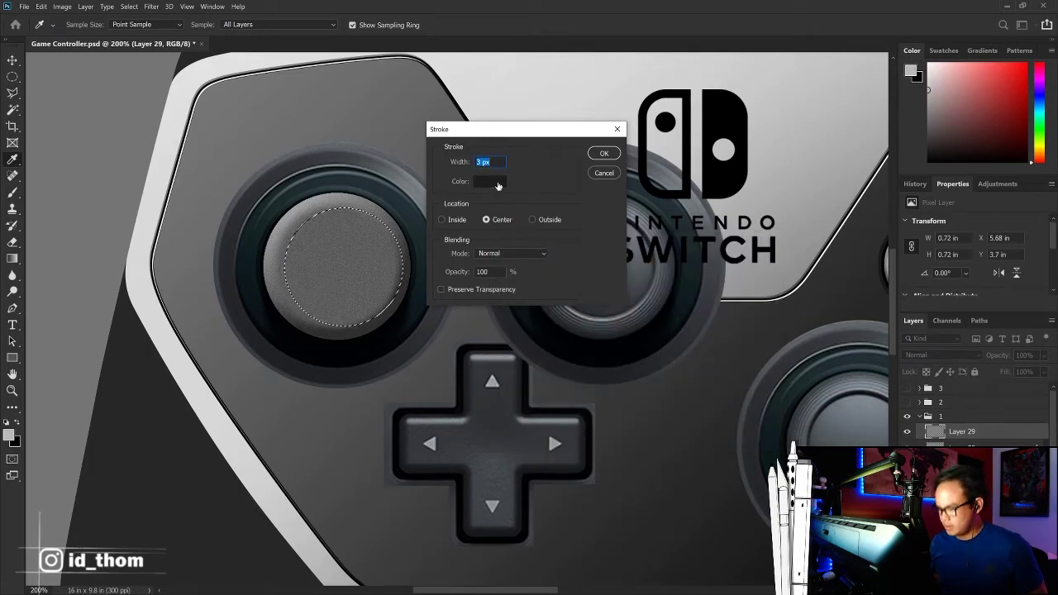
click(489, 161)
text(5)
key(Return)
key(m)
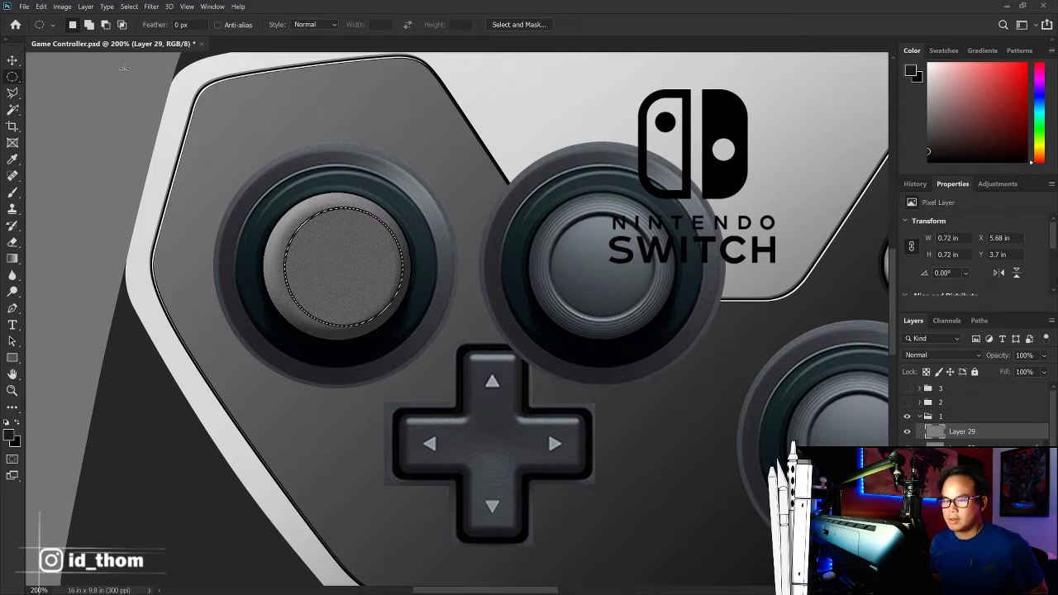
key(ctrl+t)
drag(390, 262, 363, 263)
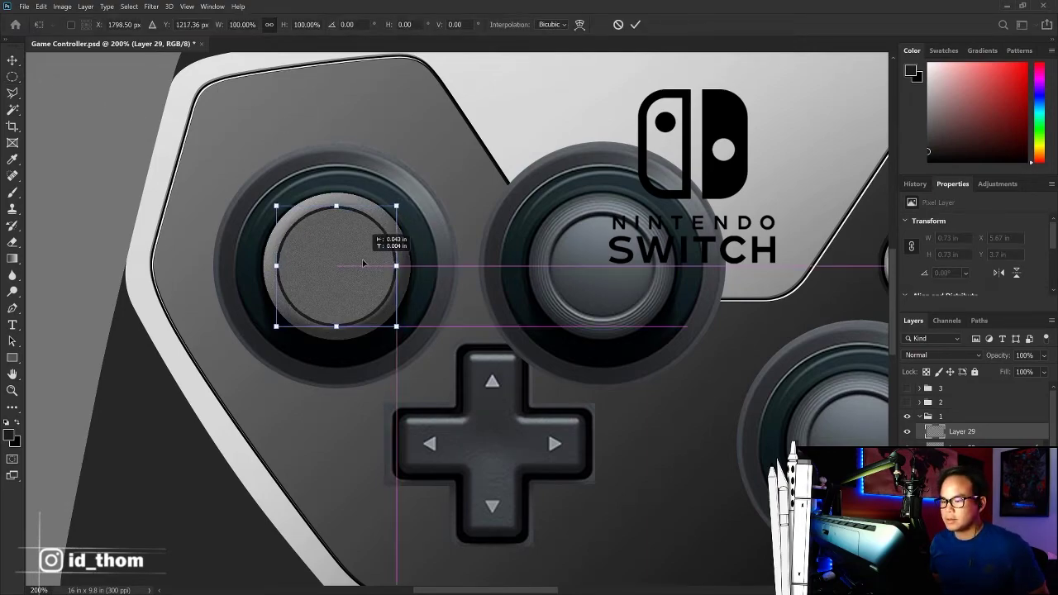
key(Return)
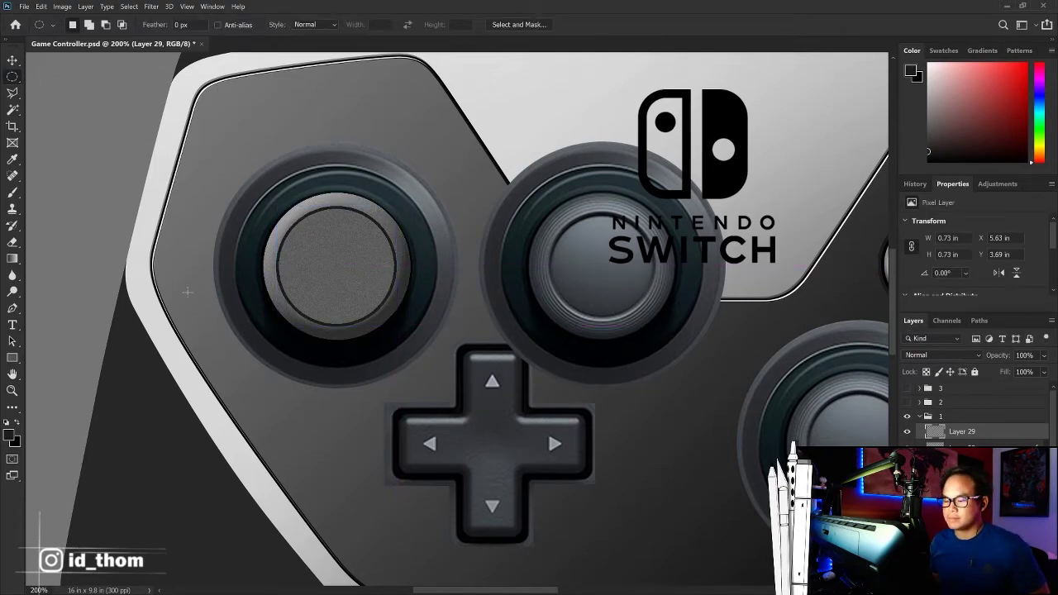
Step: Brush Dodge highlights onto the left joystick cap's rim
click(12, 291)
right_click(12, 292)
click(49, 302)
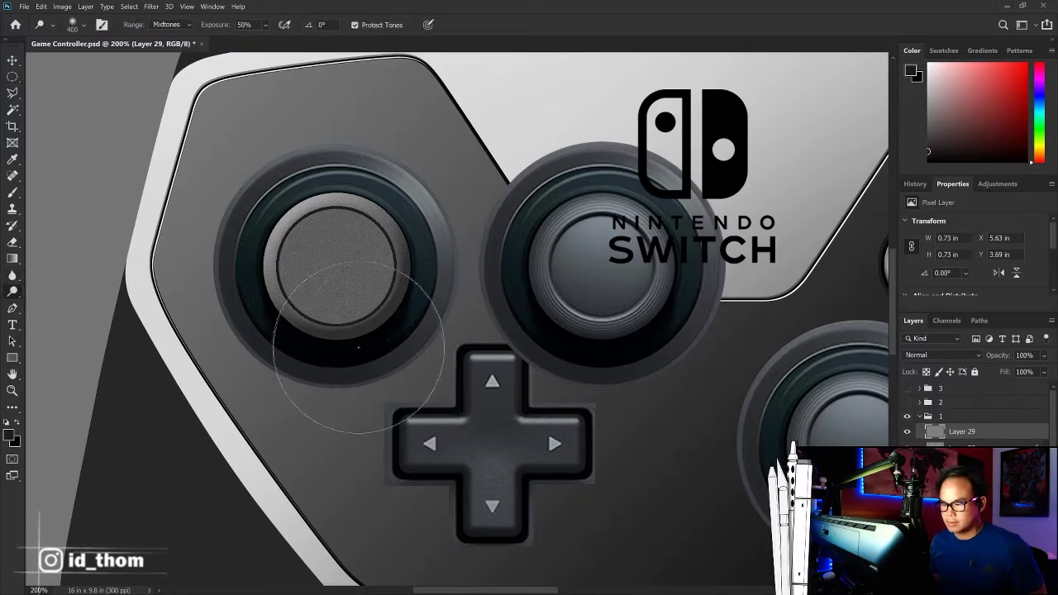
mouse_move(359, 347)
mouse_down()
mouse_move(348, 335)
mouse_move(306, 354)
mouse_move(319, 355)
mouse_up()
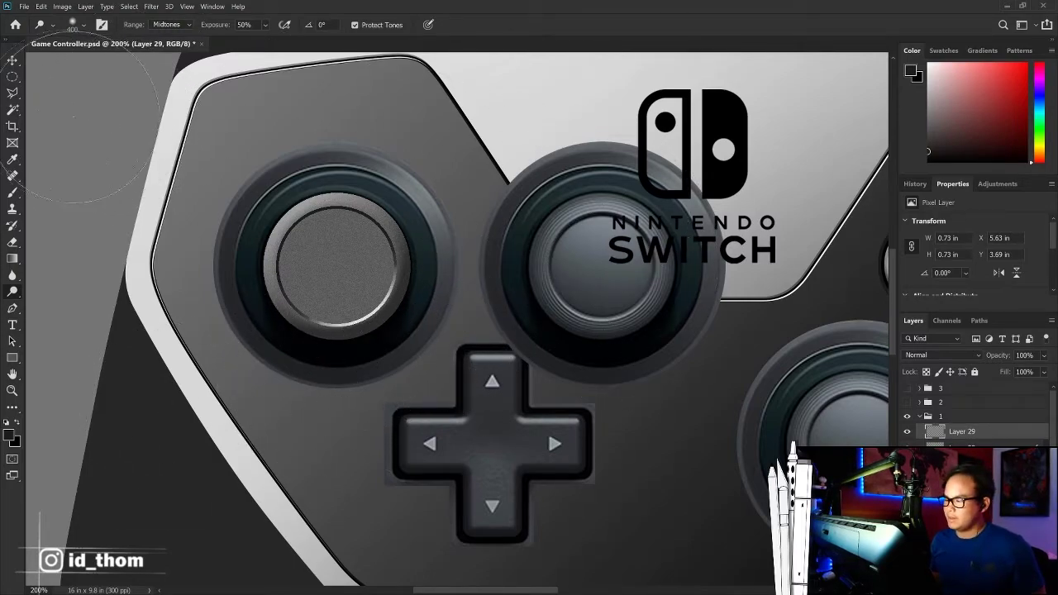
key(m)
key(v)
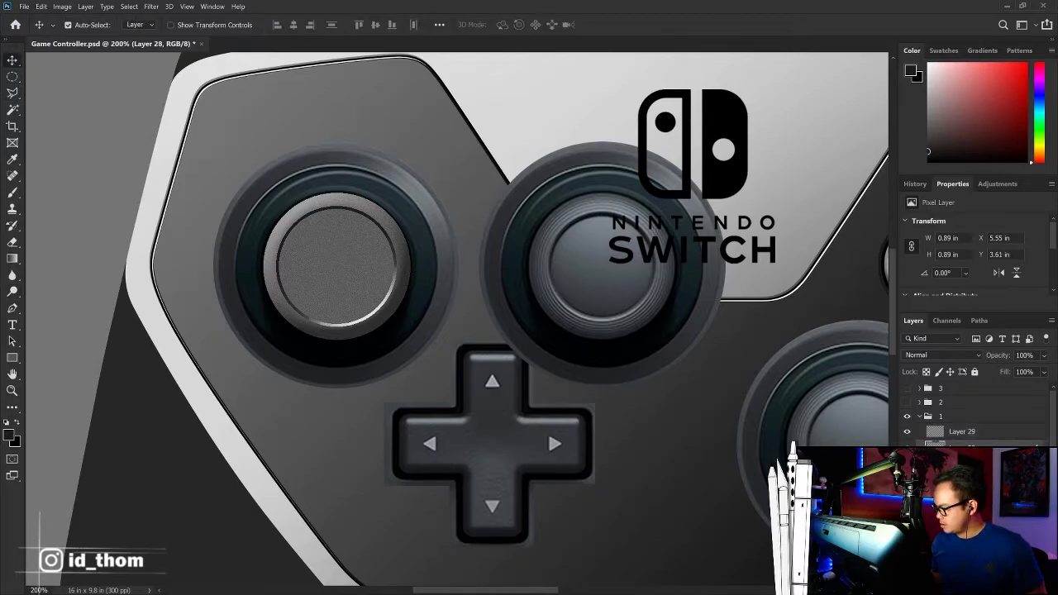
Step: Shrink the left joystick cap to about 79%
key(ctrl+t)
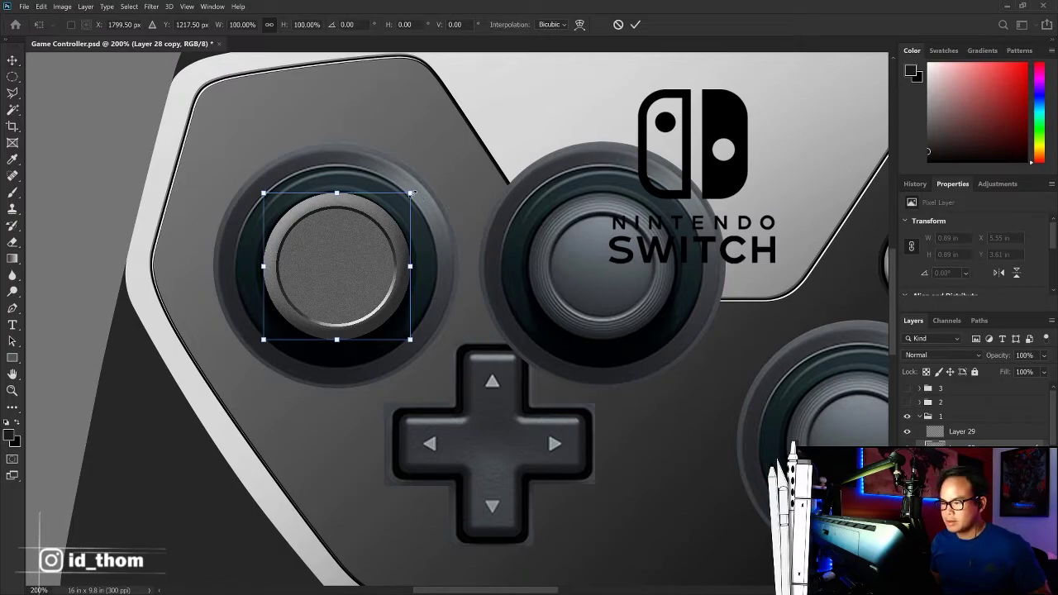
drag(412, 194, 395, 209)
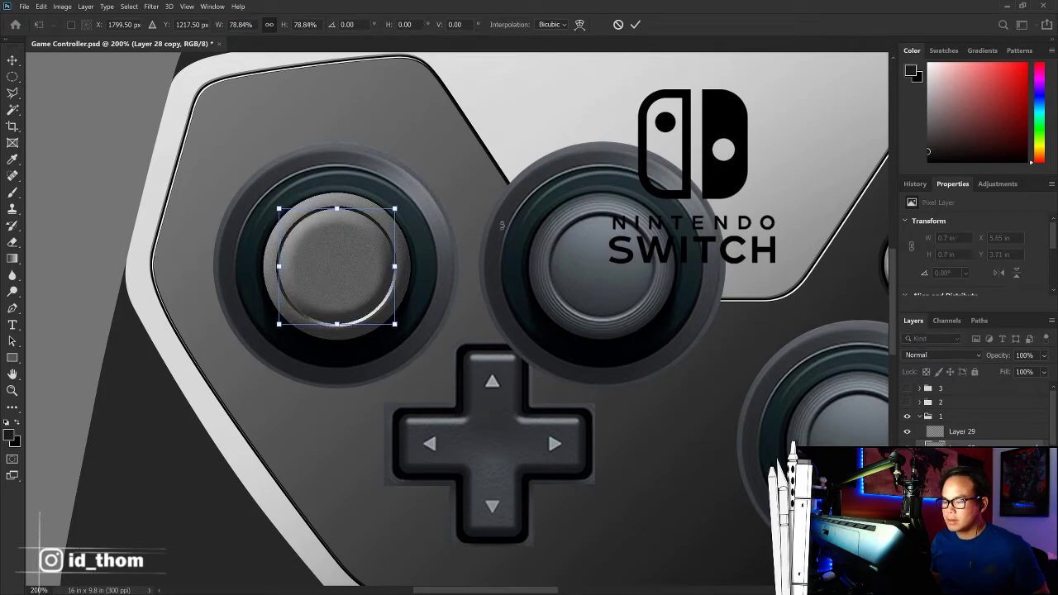
key(Return)
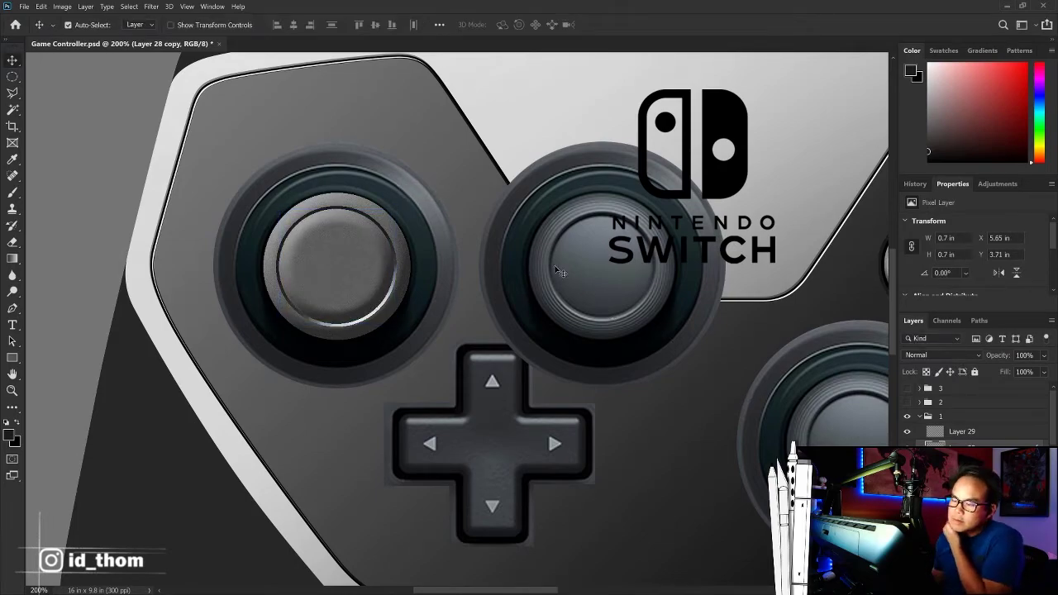
Step: Make the cap copy's bevel larger and softer
double_click(934, 444)
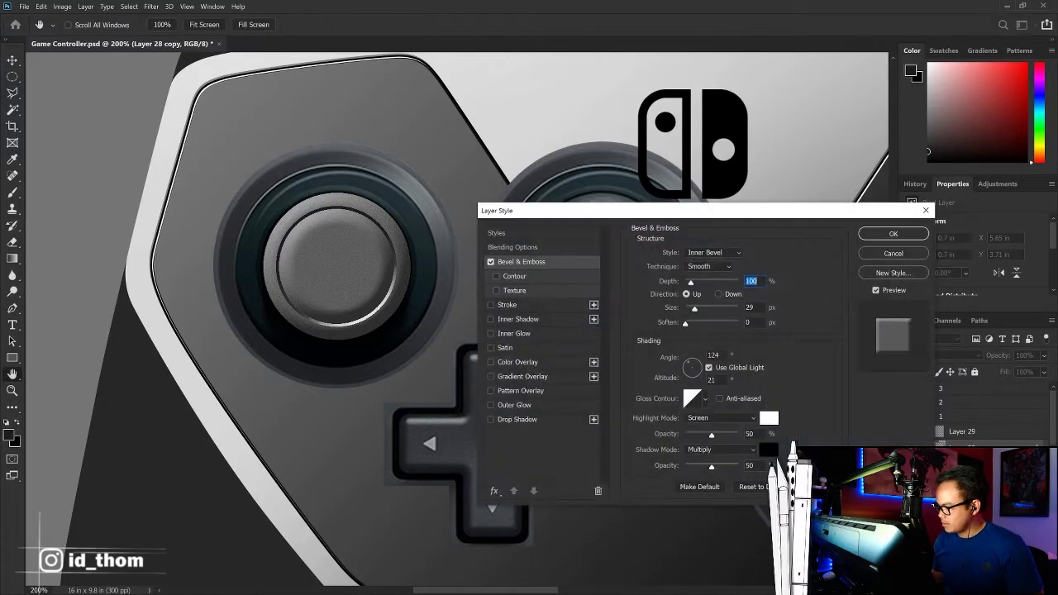
drag(693, 309, 707, 309)
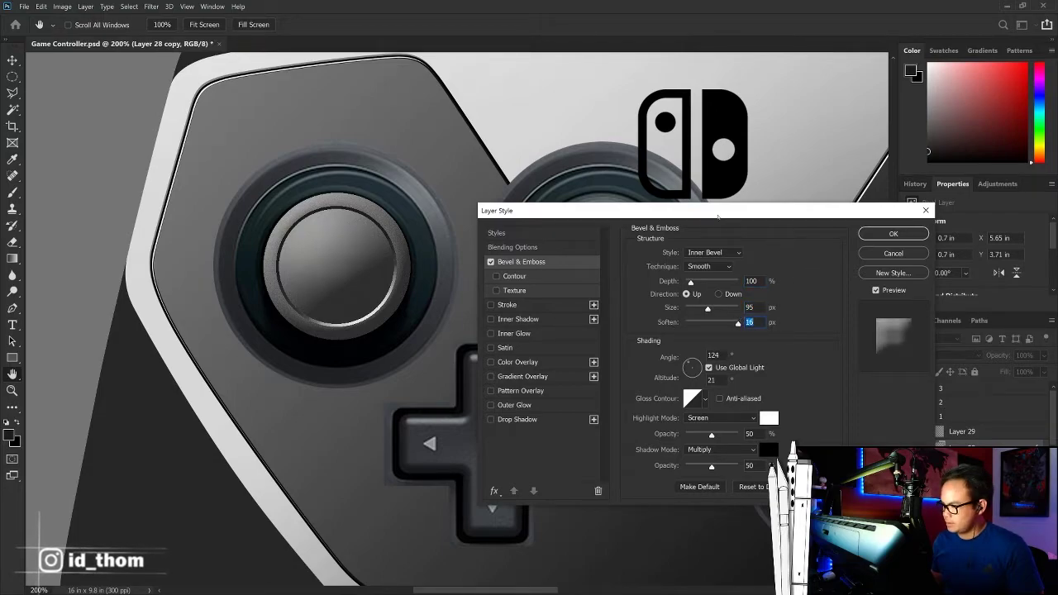
drag(562, 210, 650, 224)
click(980, 248)
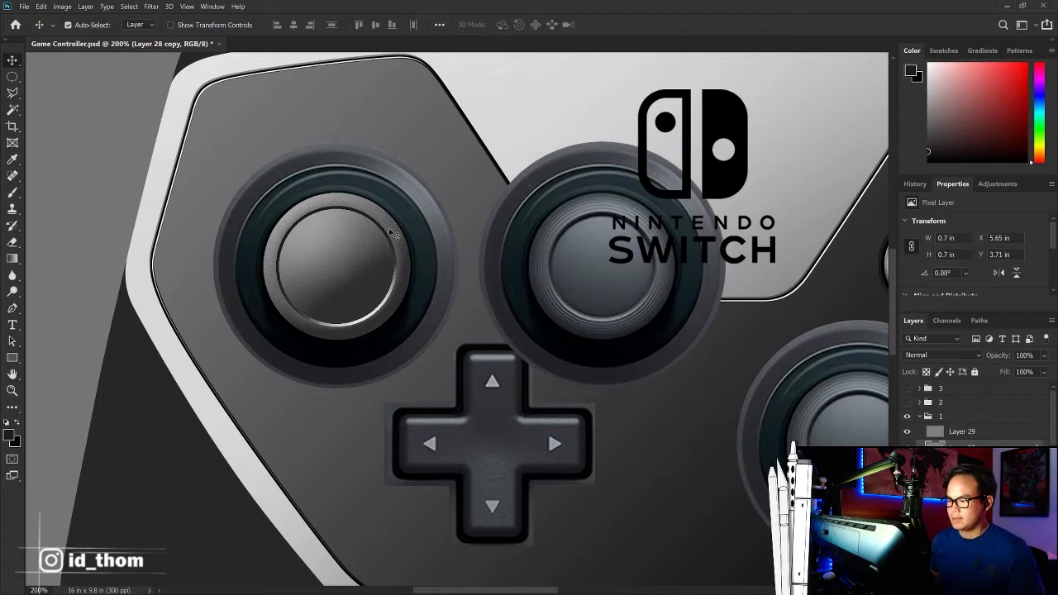
key(v)
key(ctrl+minus)
key(ctrl+plus)
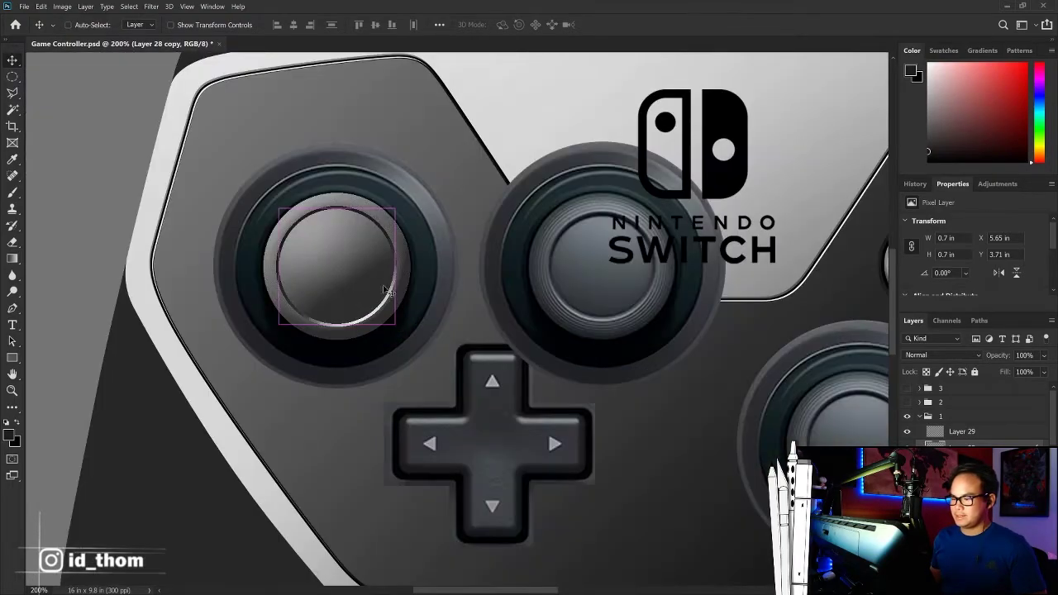
key(ctrl+plus)
scroll(515, 206, up, 1)
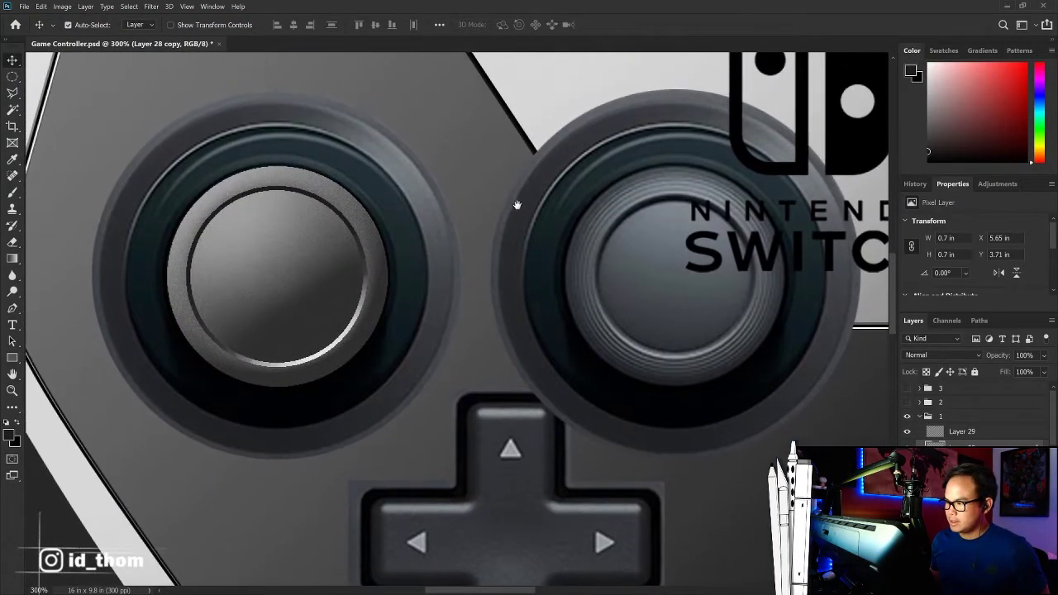
scroll(583, 272, right, 5)
Step: Move the Layer 26 copy ring onto the left joystick and stack it above the inner ring
click(665, 253)
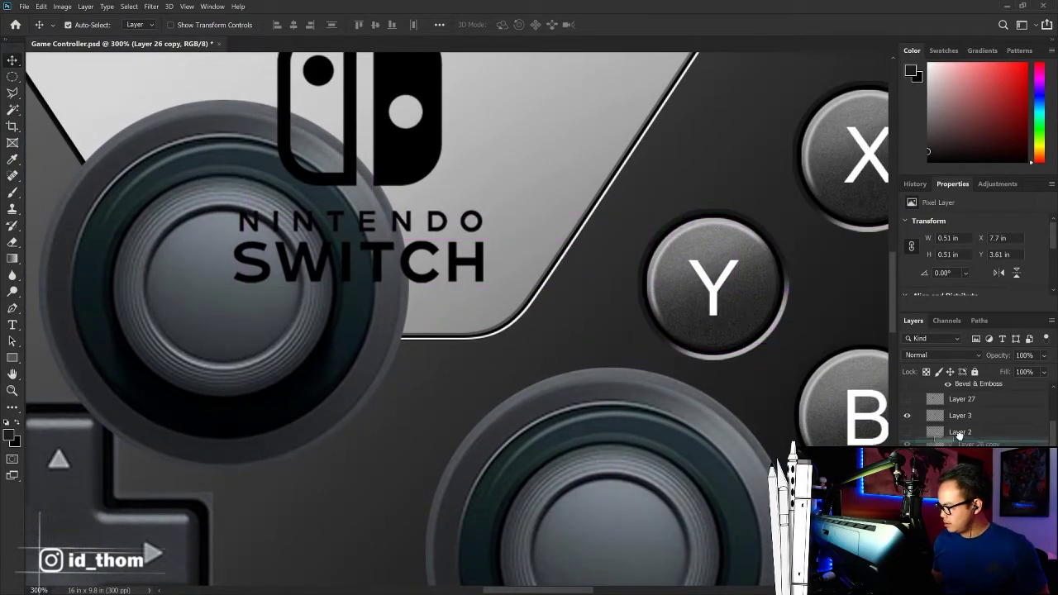
drag(260, 373, 635, 472)
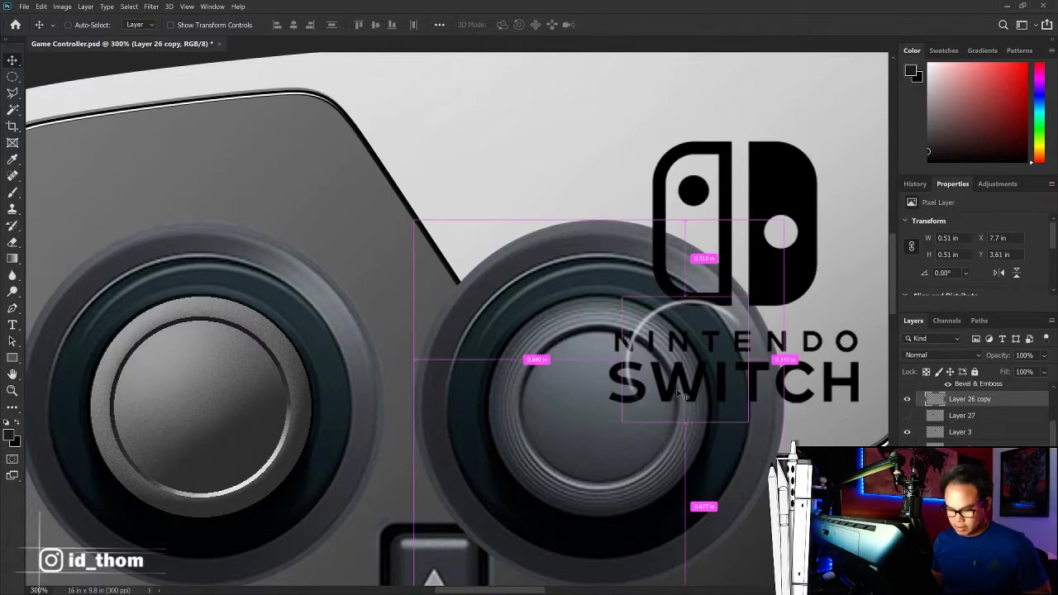
key(ctrl+t)
drag(665, 355, 161, 393)
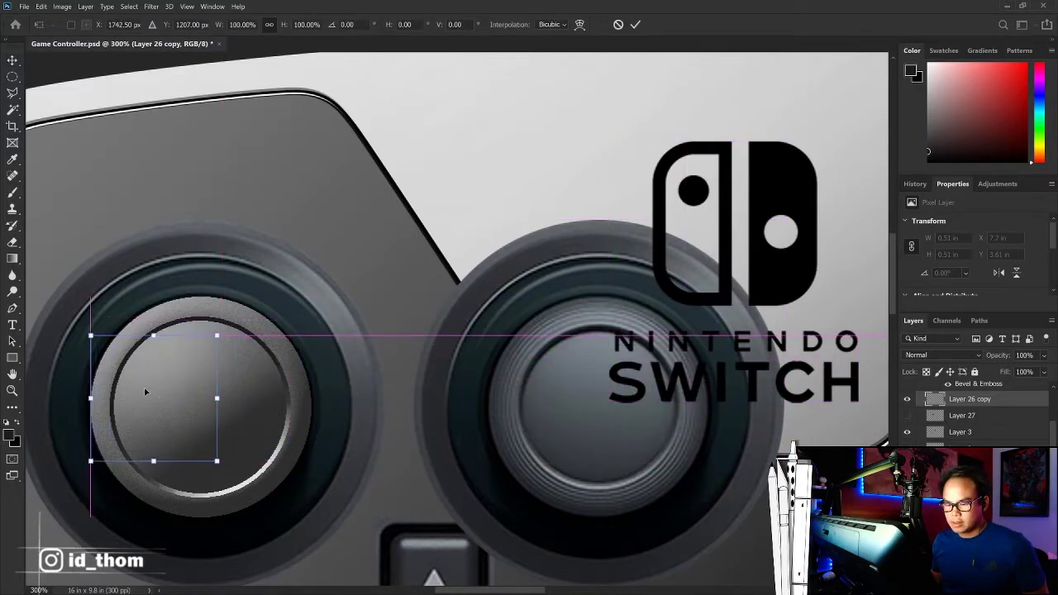
key(Return)
scroll(975, 413, up, 2)
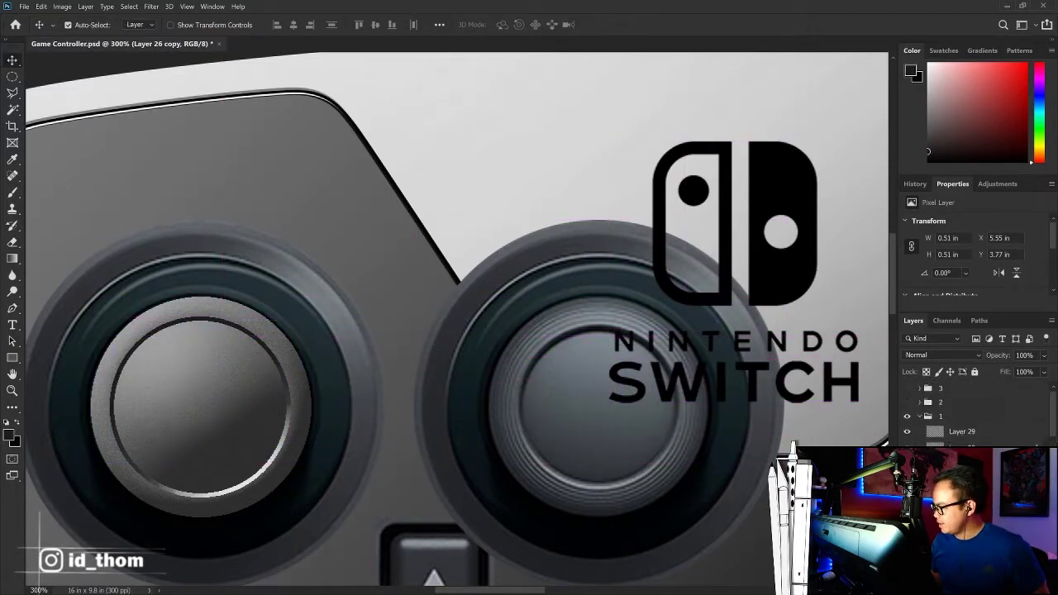
key(ctrl+bracketright)
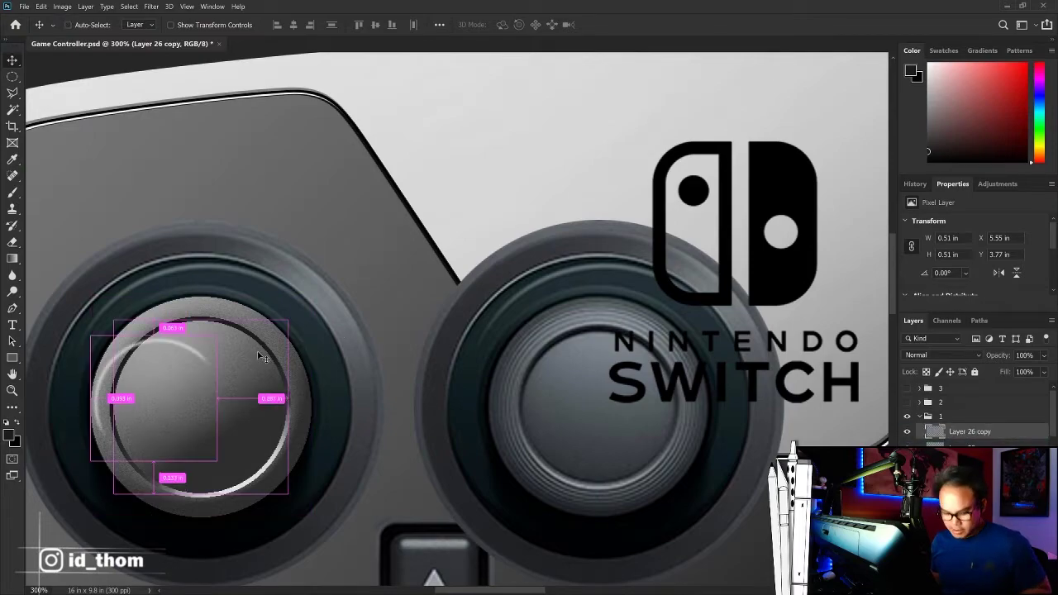
Step: Scale the ring copy up to about 161% over the cap and nudge it up
key(ctrl+t)
drag(217, 335, 277, 274)
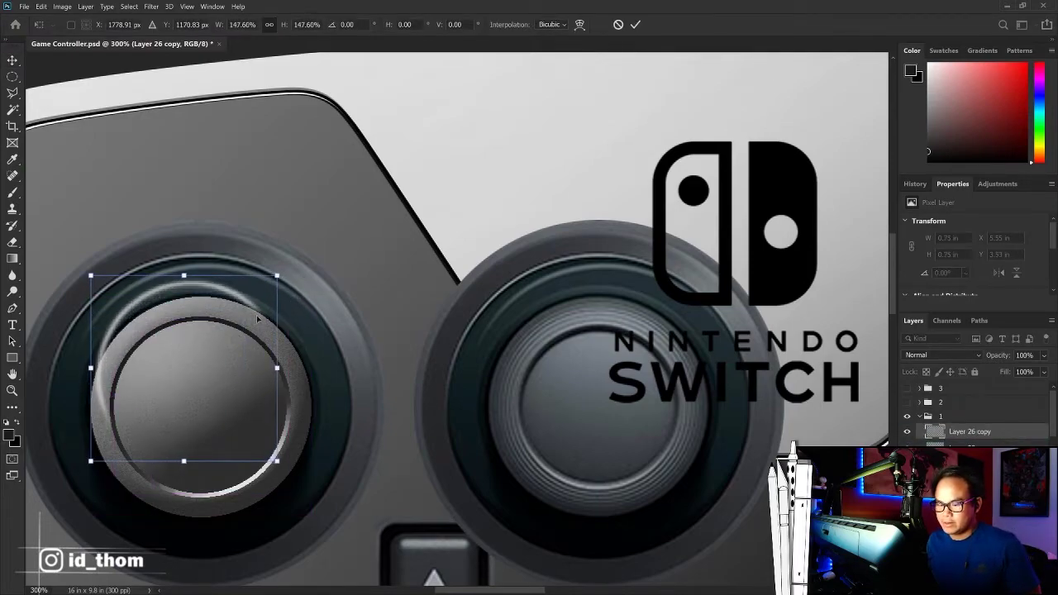
drag(249, 324, 249, 346)
mouse_move(277, 297)
mouse_down()
mouse_move(294, 292)
mouse_move(289, 305)
mouse_up()
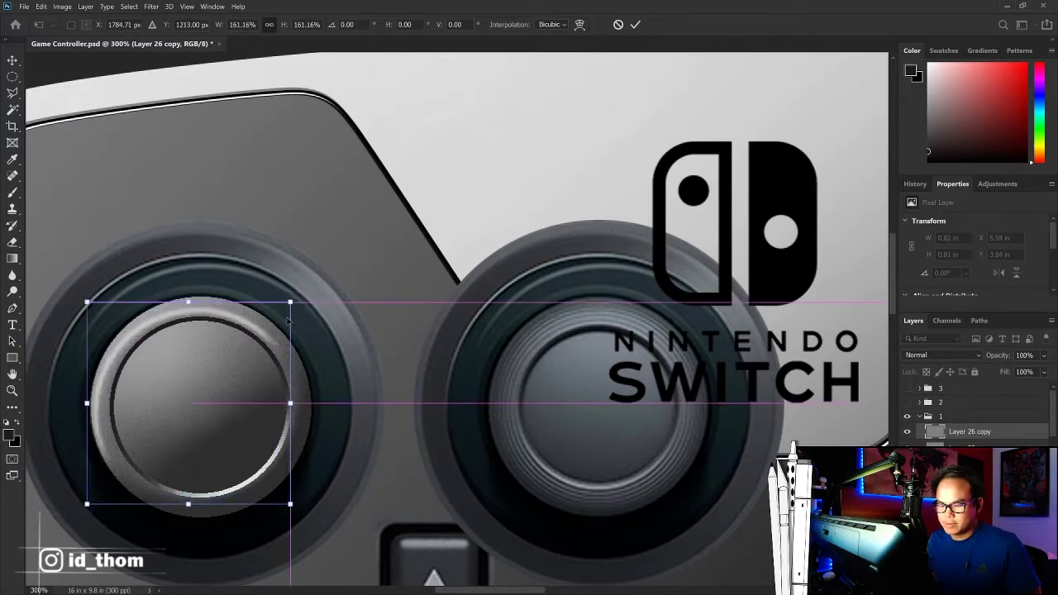
key(Return)
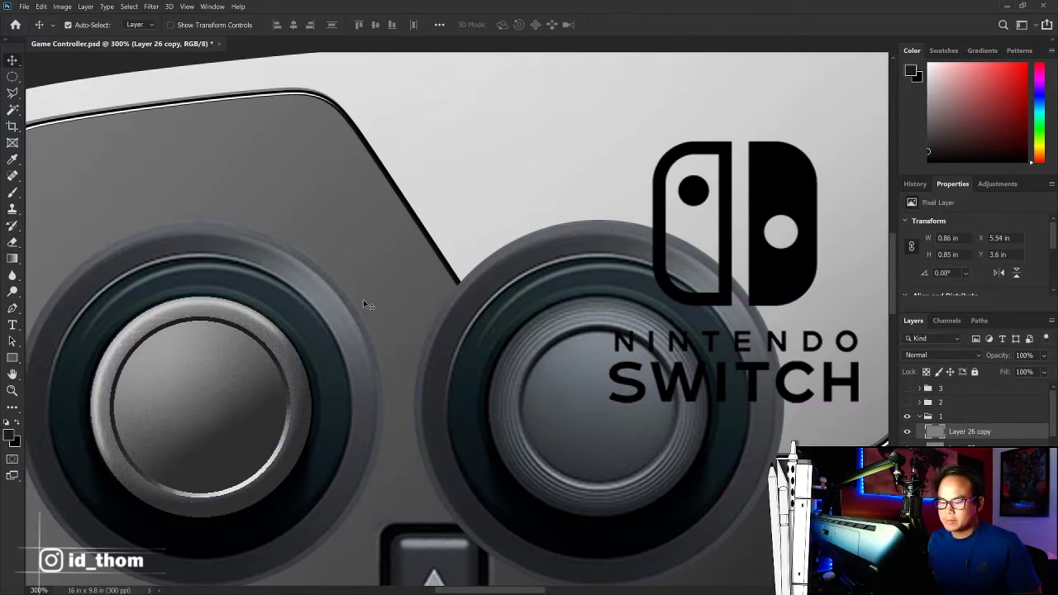
key(Up)
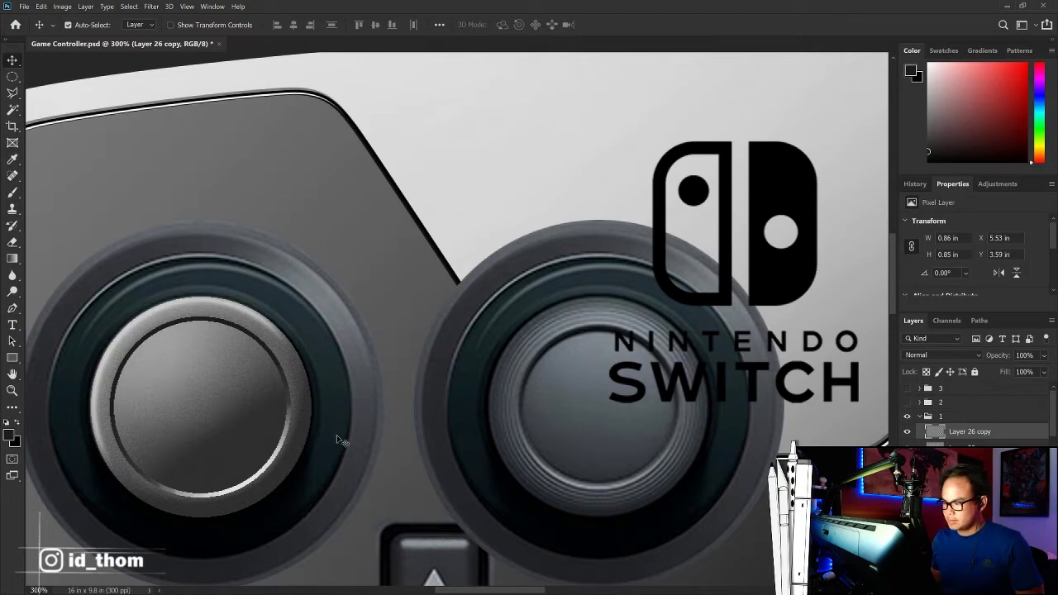
key(ctrl)
Step: Centre the view on the left joystick and select its inner ring layer
key(ctrl+minus)
key(ctrl+plus)
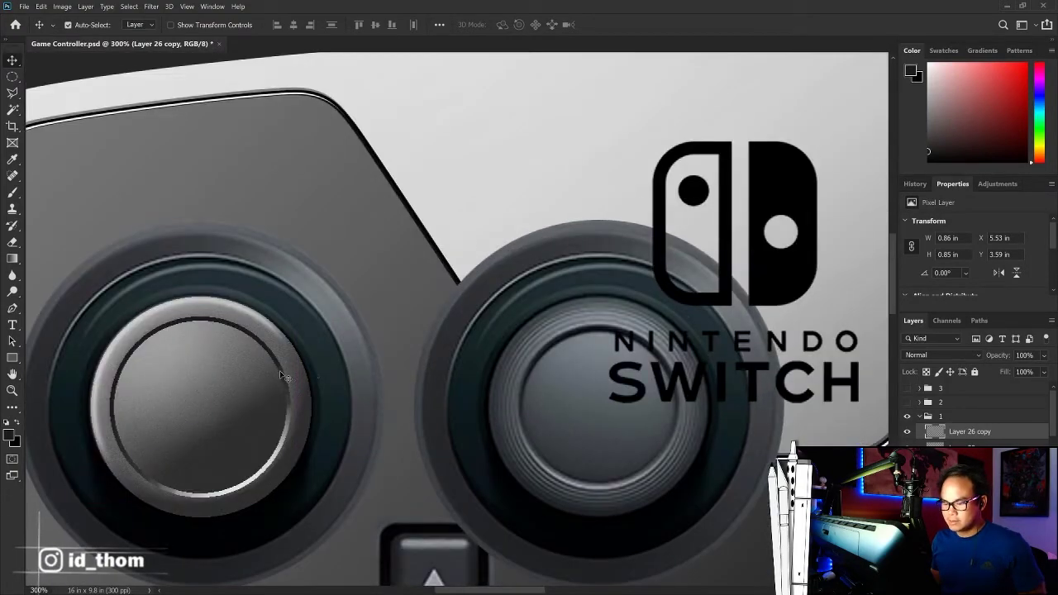
drag(281, 367, 387, 326)
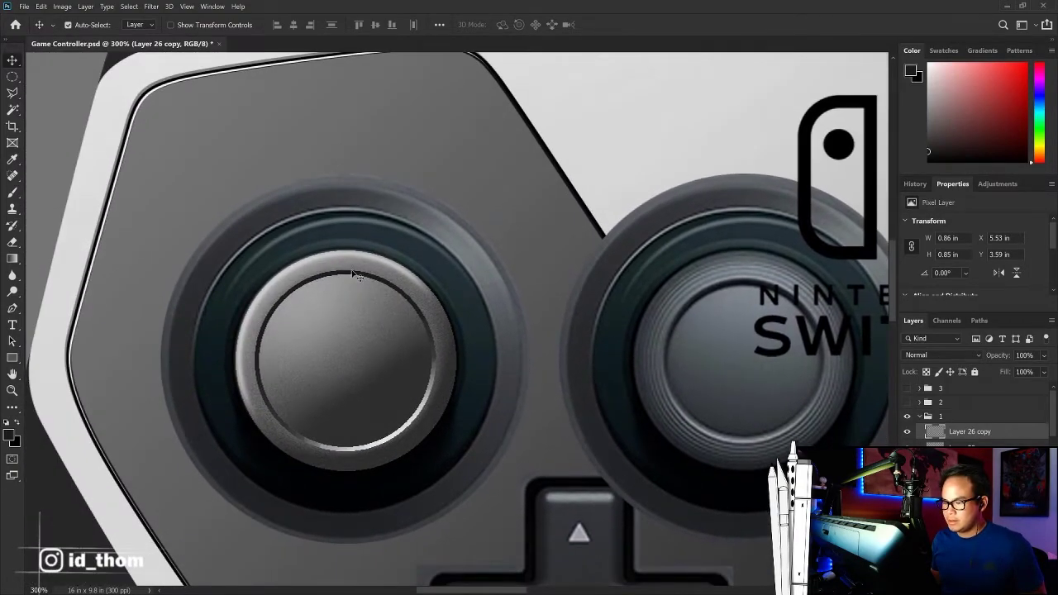
click(352, 275)
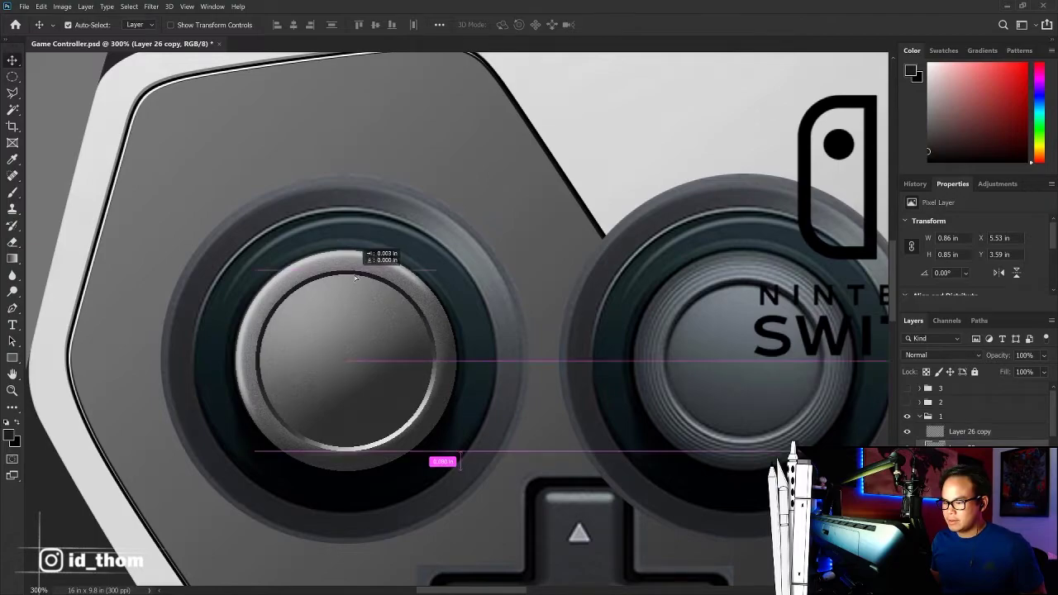
Step: Soften the left joystick's inner ring with a 1.5 px Gaussian blur
click(153, 7)
mouse_move(211, 162)
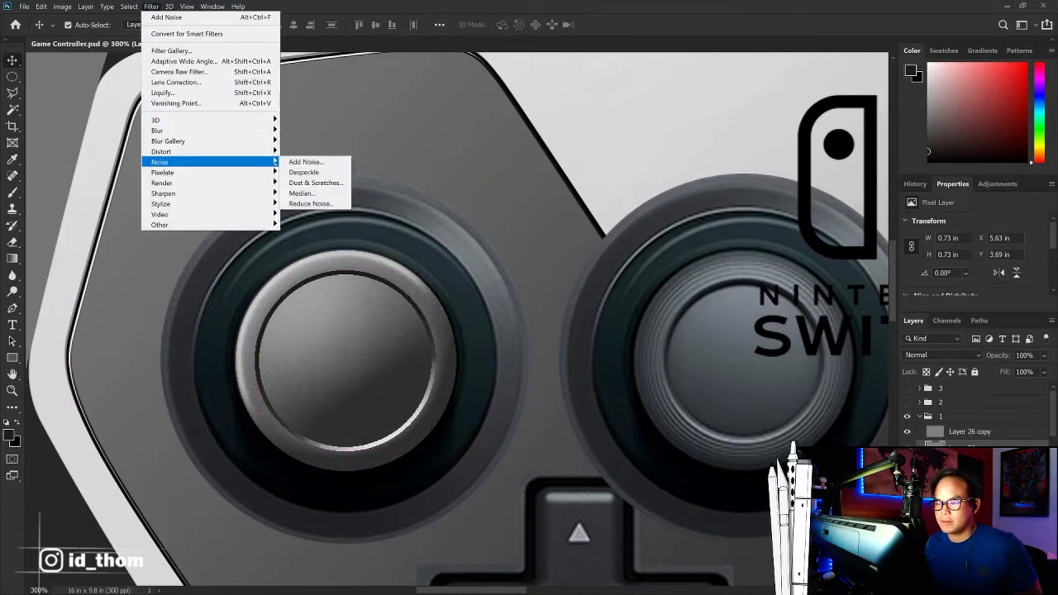
mouse_move(157, 131)
click(305, 172)
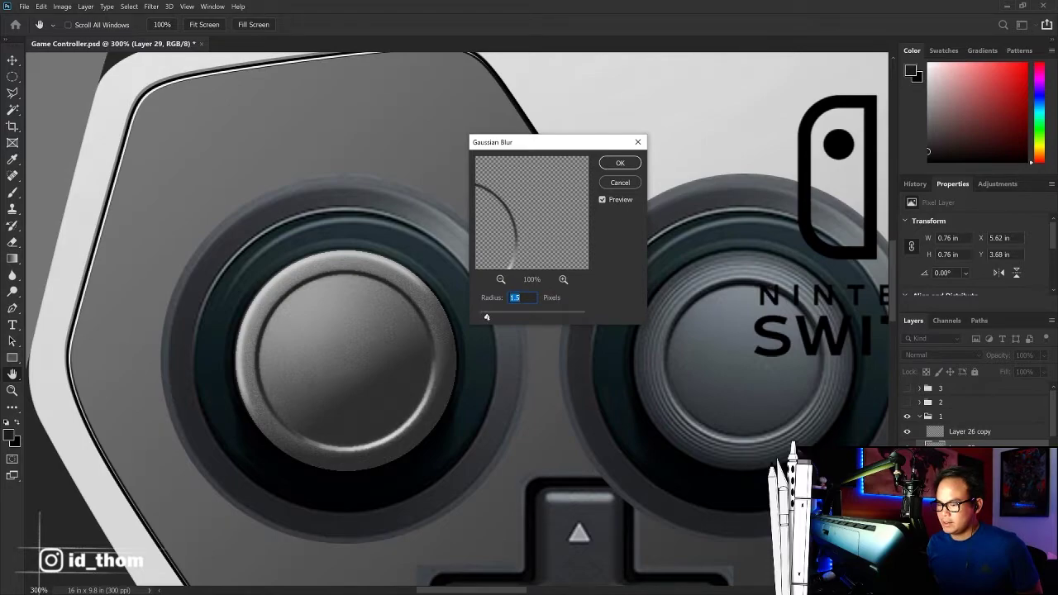
click(618, 163)
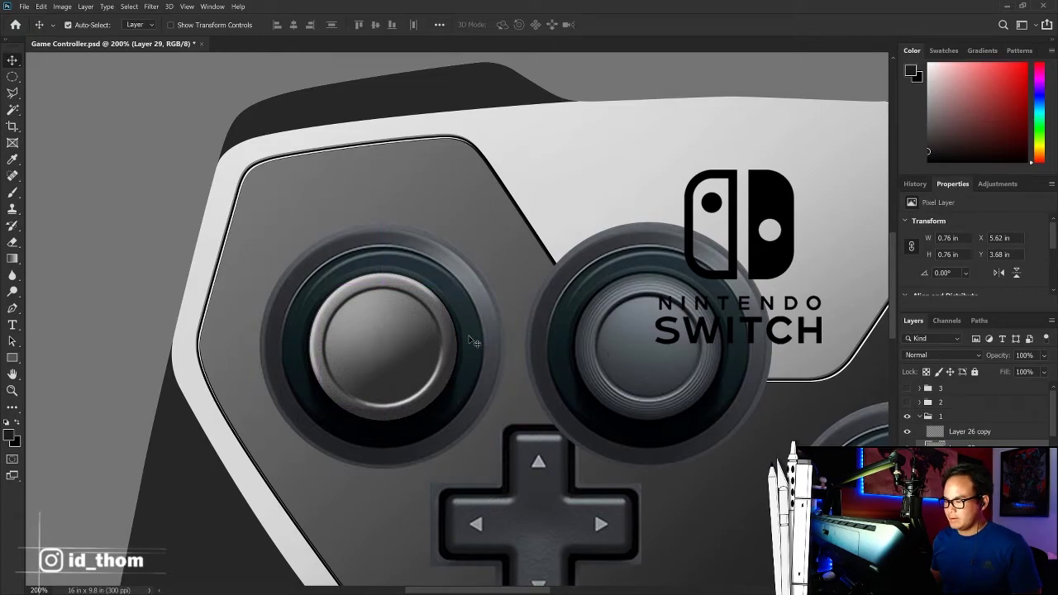
Step: Undo the last change so the teal surround becomes textured grey
scroll(473, 341, down, 3)
scroll(452, 315, up, 3)
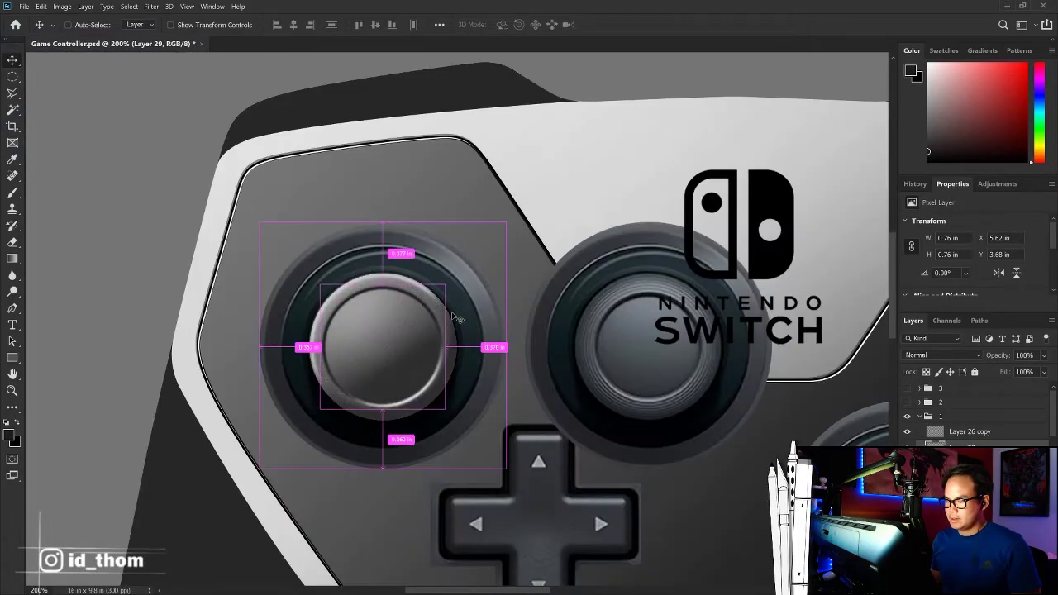
scroll(453, 316, up, 1)
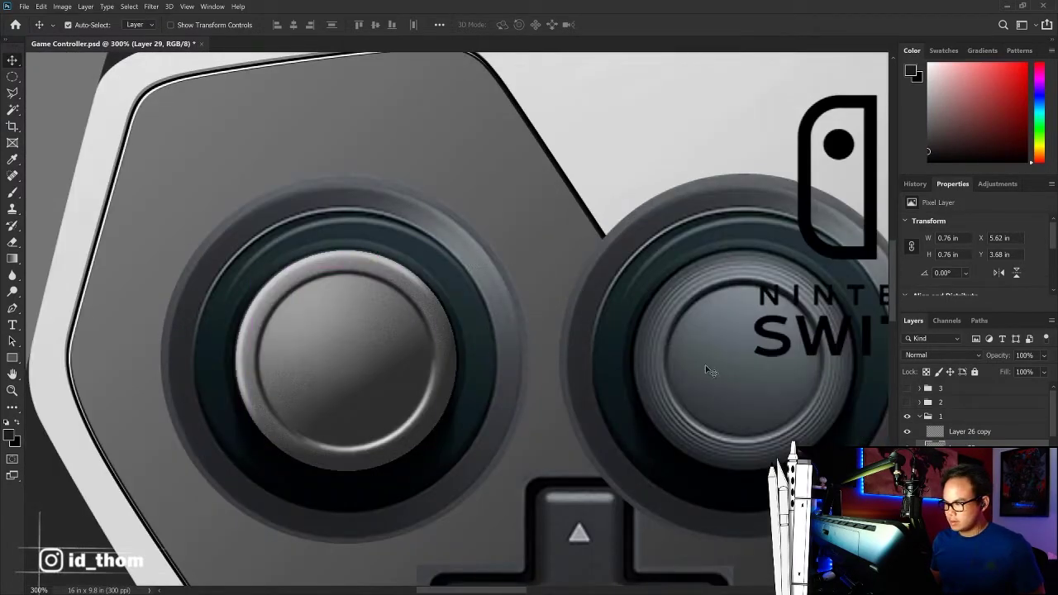
key(ctrl+z)
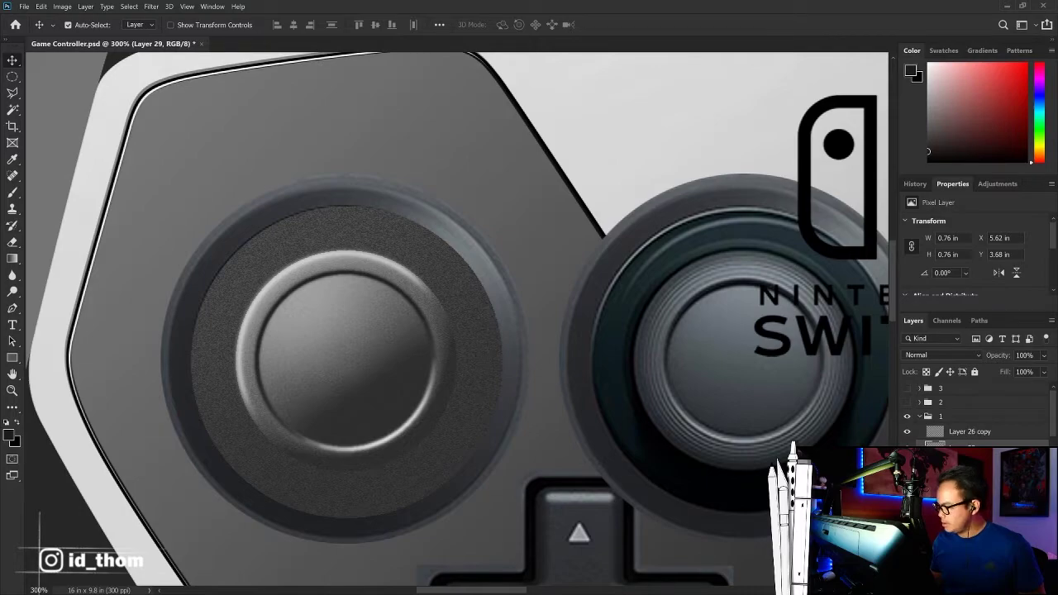
Step: Fill the thumbstick cap's outline with grey on a new layer
ctrl+click(477, 369)
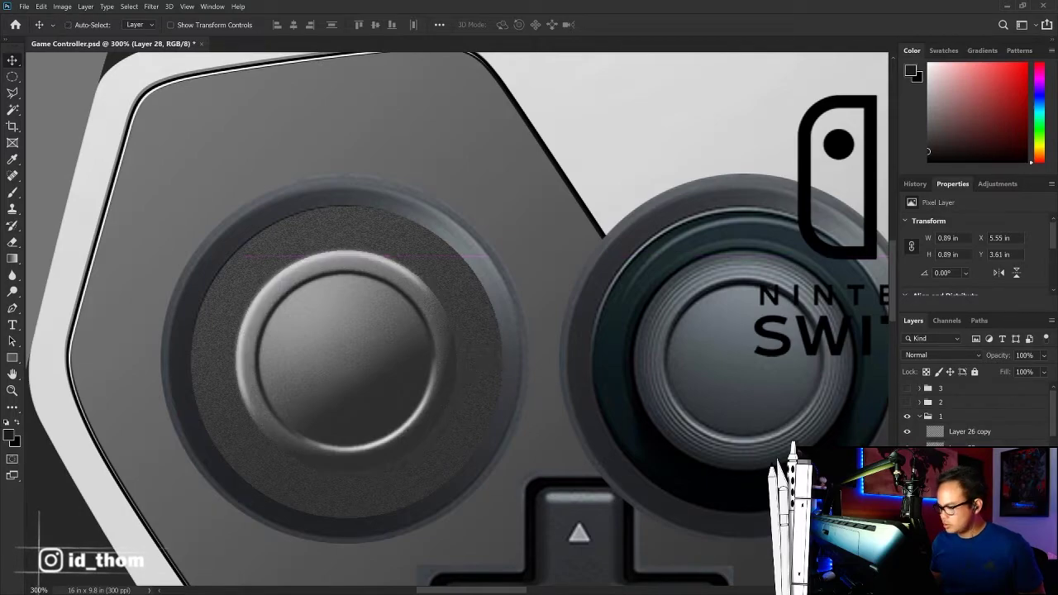
key(ctrl+shift+alt+n)
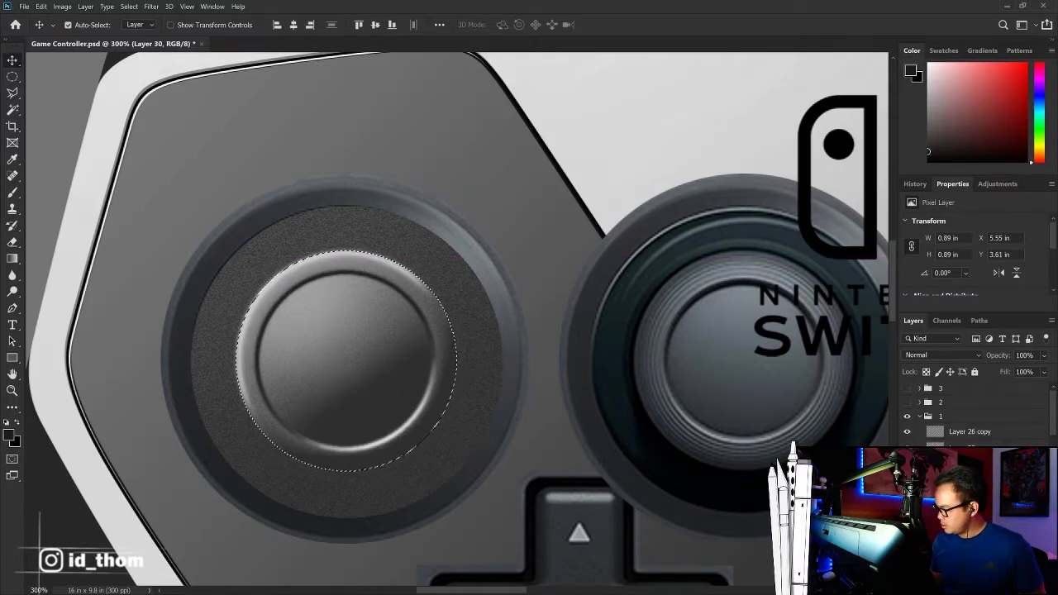
key(shift+F5)
click(392, 171)
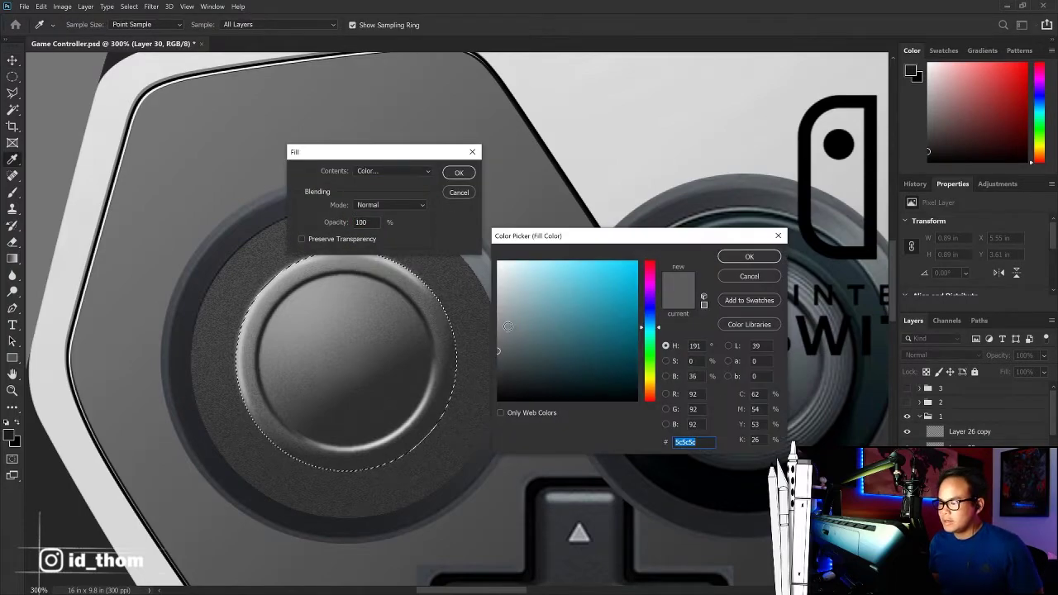
key(Return)
key(Return)
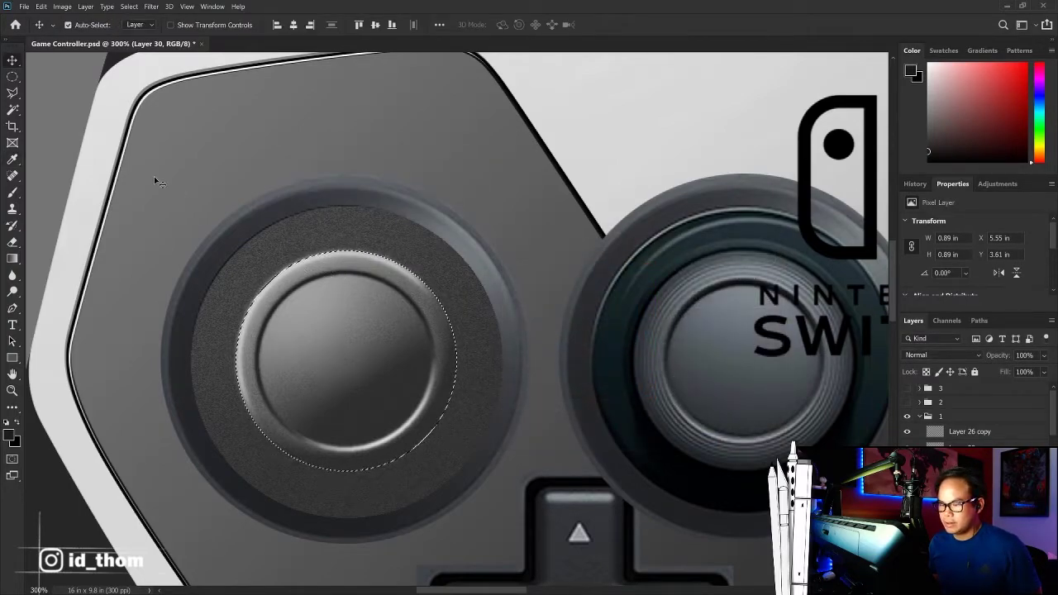
Step: Offset the grey shadow down and right and set it to Multiply
key(m)
key(ctrl+d)
drag(404, 294, 455, 331)
click(940, 355)
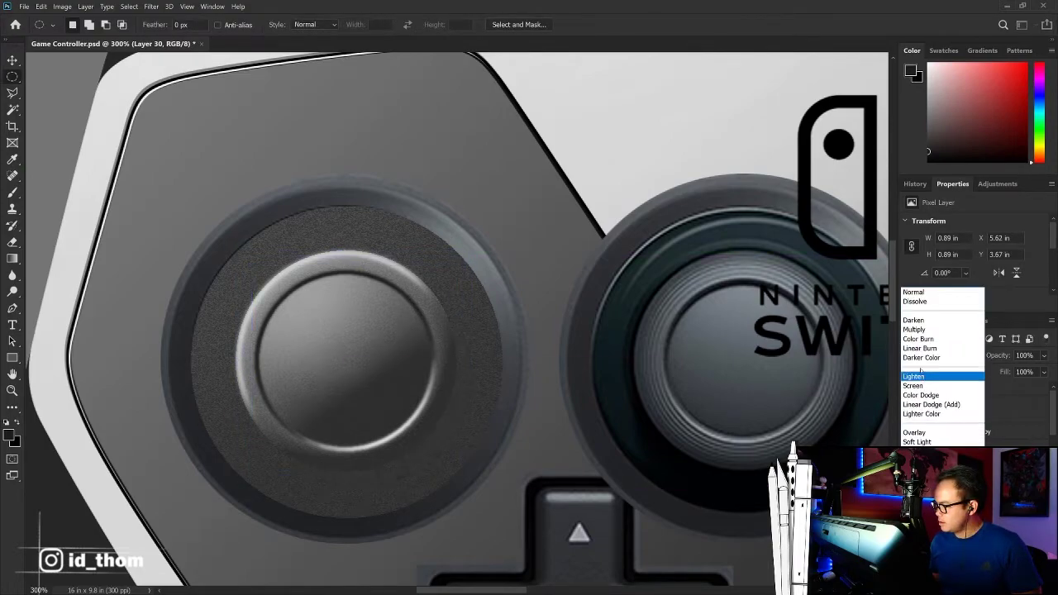
click(942, 333)
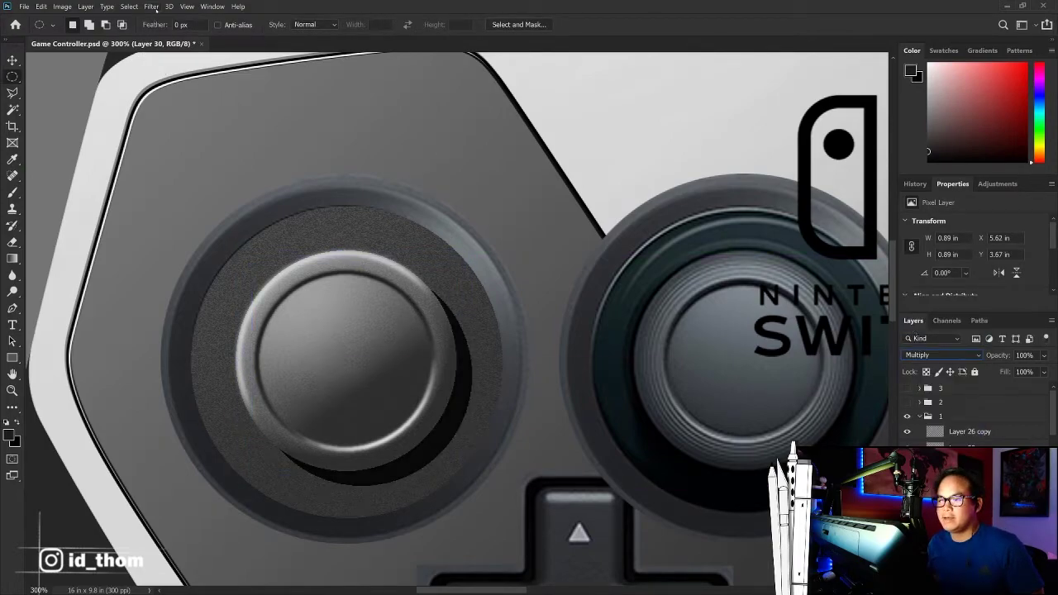
Step: Blur the shadow by 5.6 px, then select an ellipse around the inner button
click(152, 6)
click(310, 173)
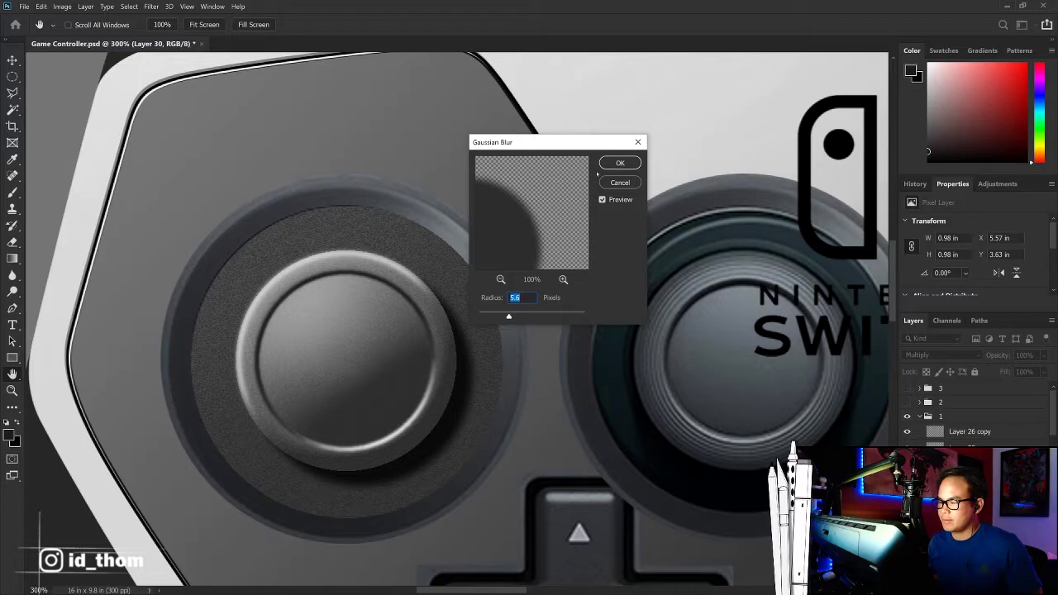
click(616, 163)
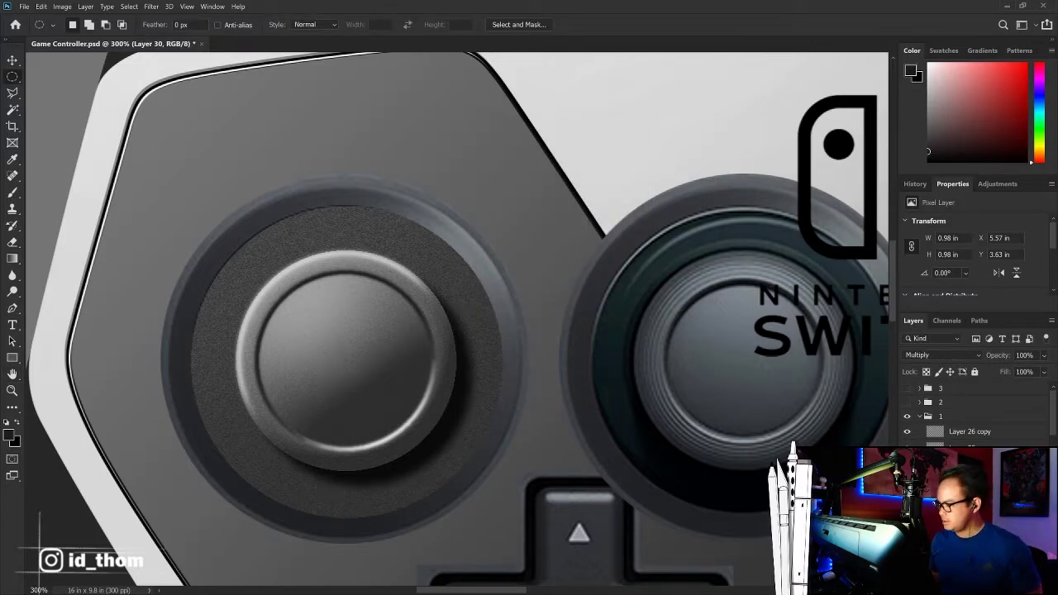
drag(236, 250, 457, 471)
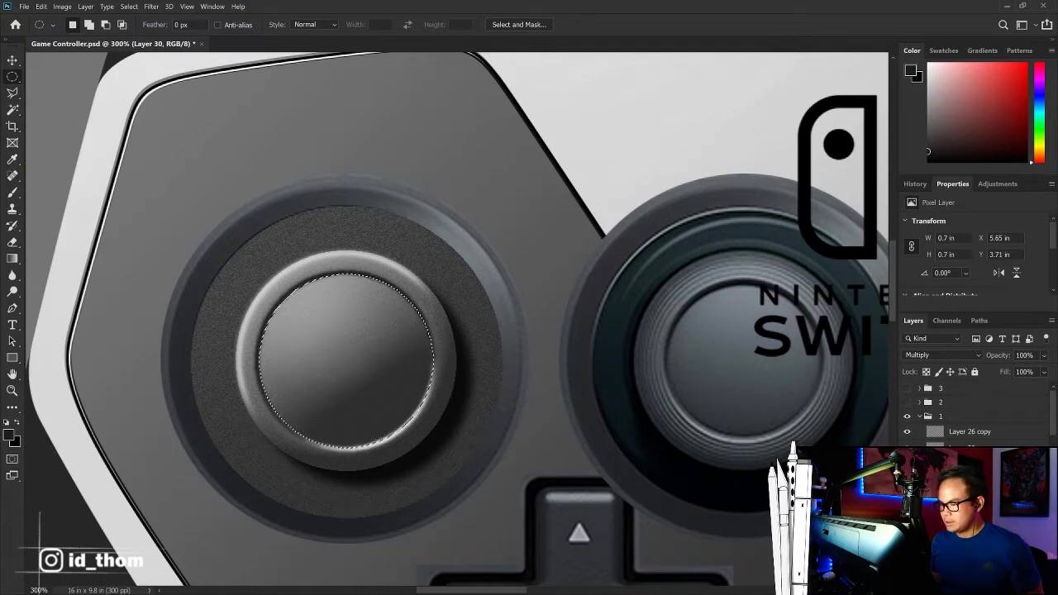
key(alt+bracketleft)
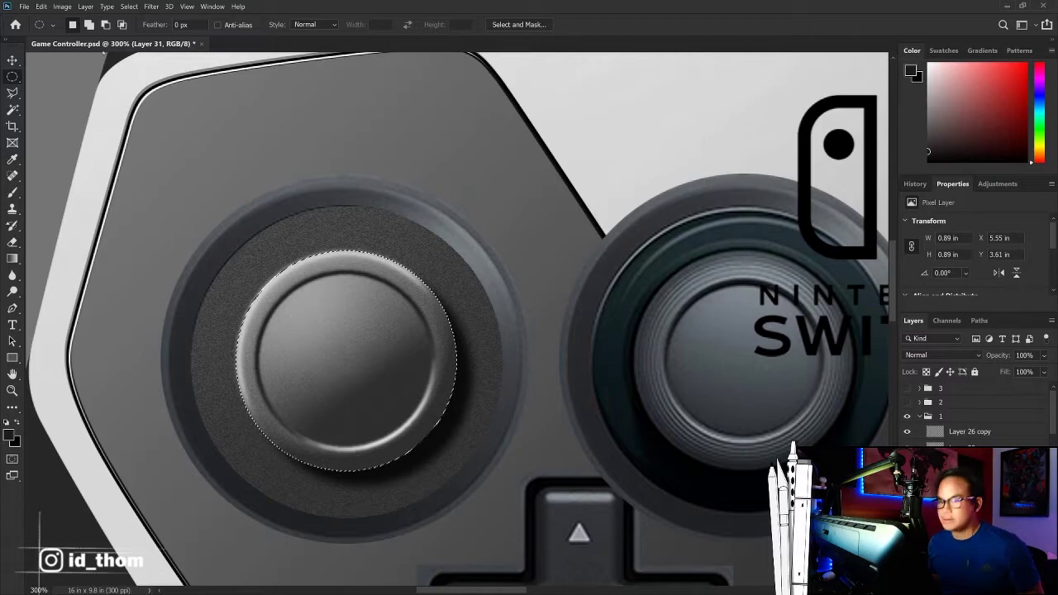
Step: Try the Stroke and Fill settings for the selection outline without applying them
click(41, 6)
click(91, 190)
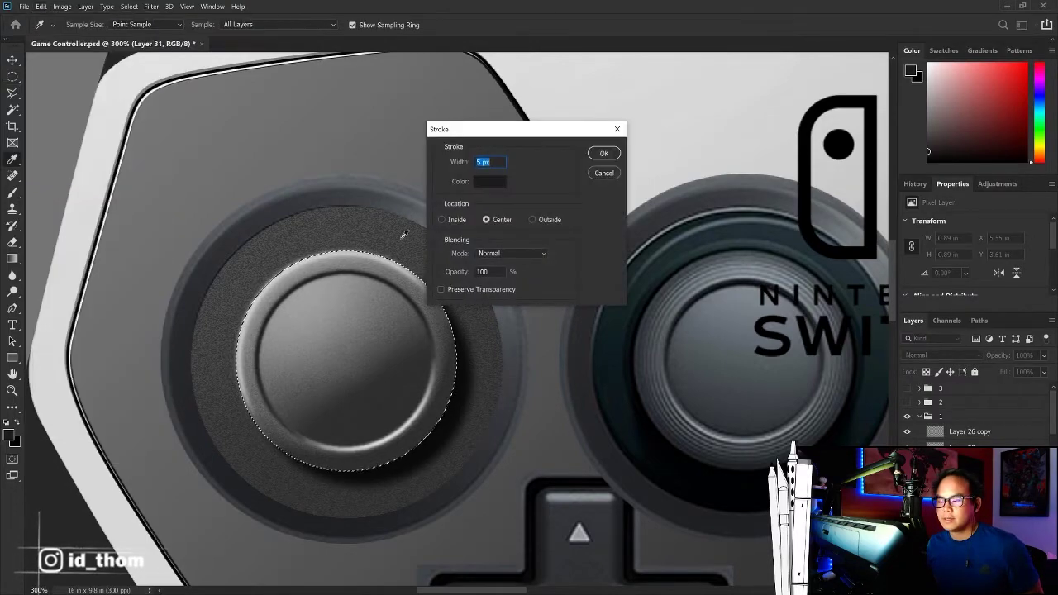
text(1)
click(488, 181)
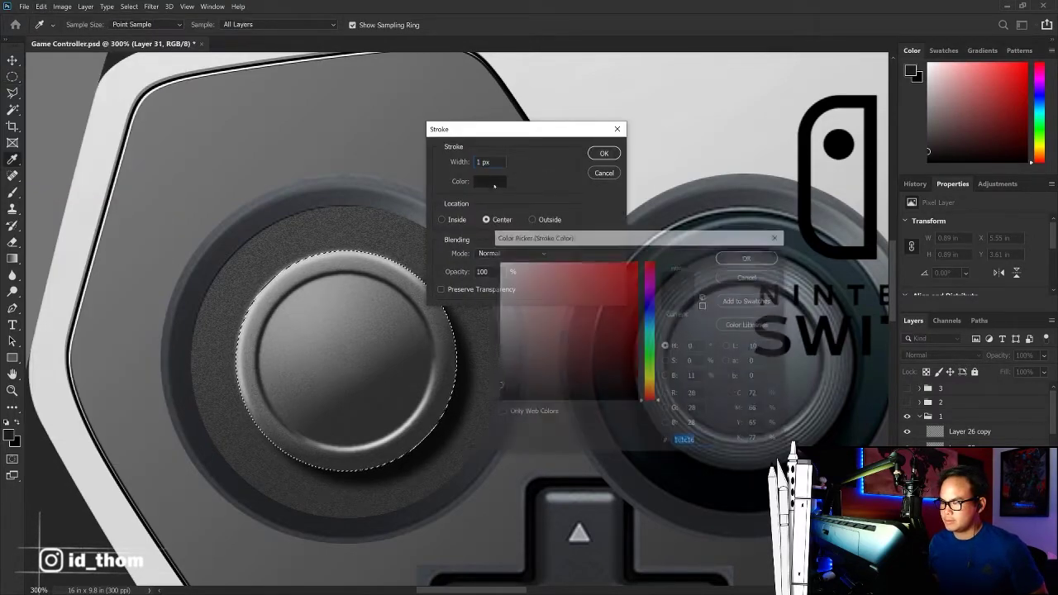
key(Escape)
key(Escape)
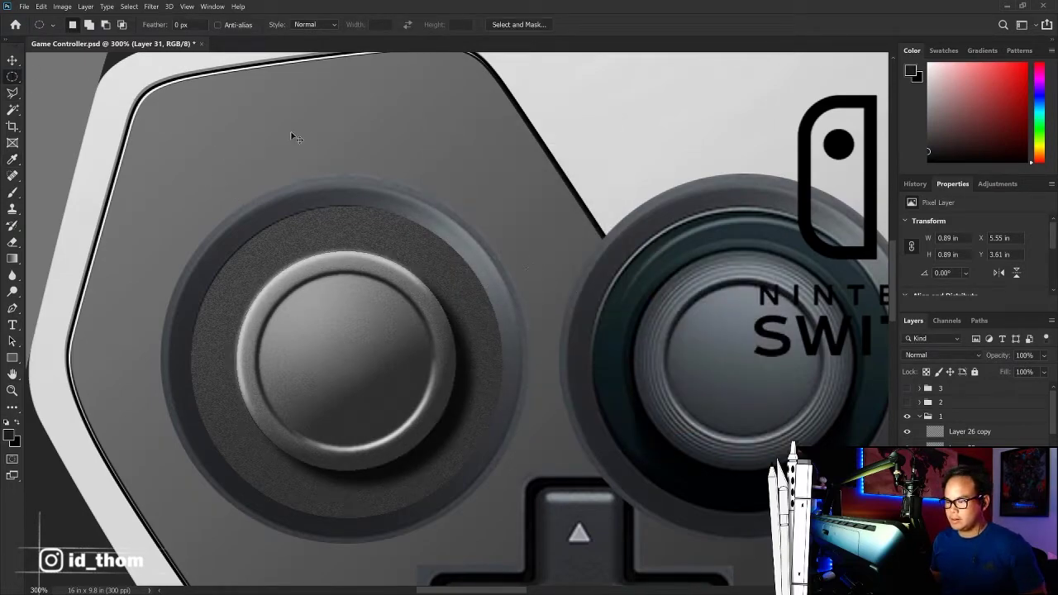
click(41, 6)
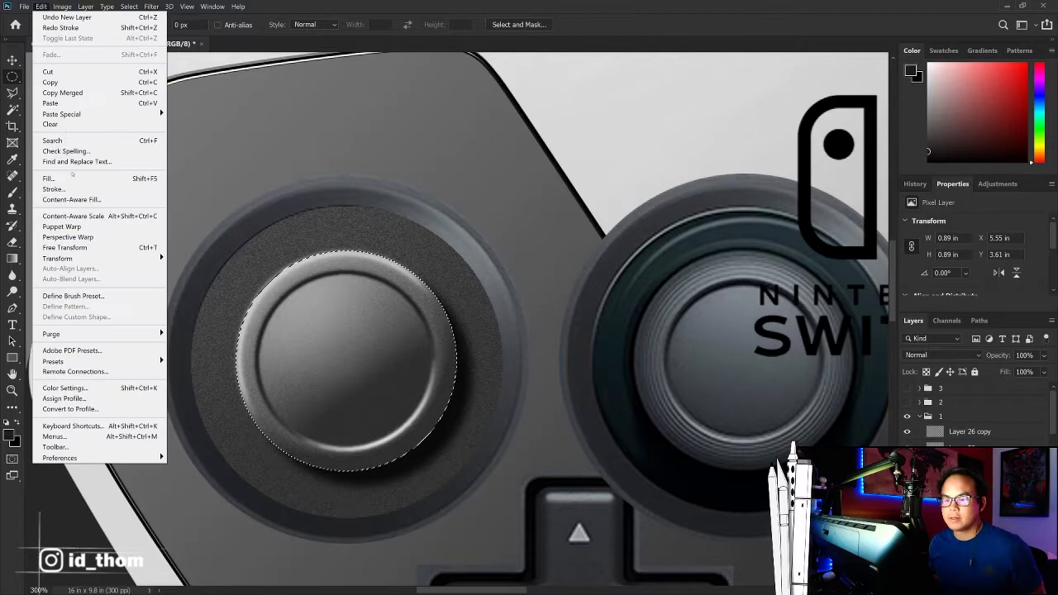
click(84, 183)
click(451, 196)
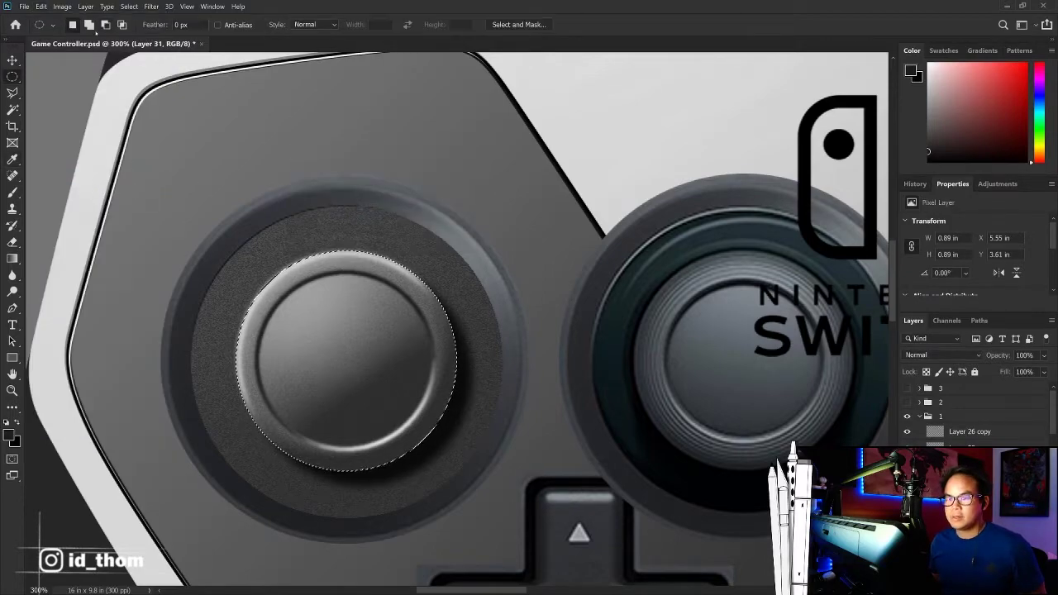
Step: Apply a 1 px stroke around the left stick and stack Layer 31 above Layer 26 copy
click(41, 6)
click(82, 184)
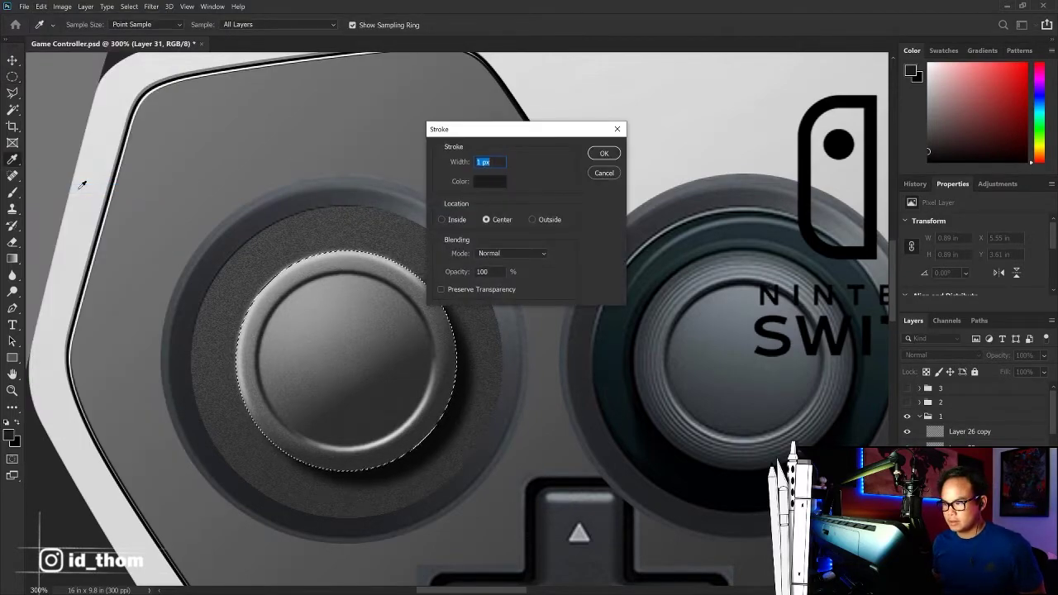
key(Return)
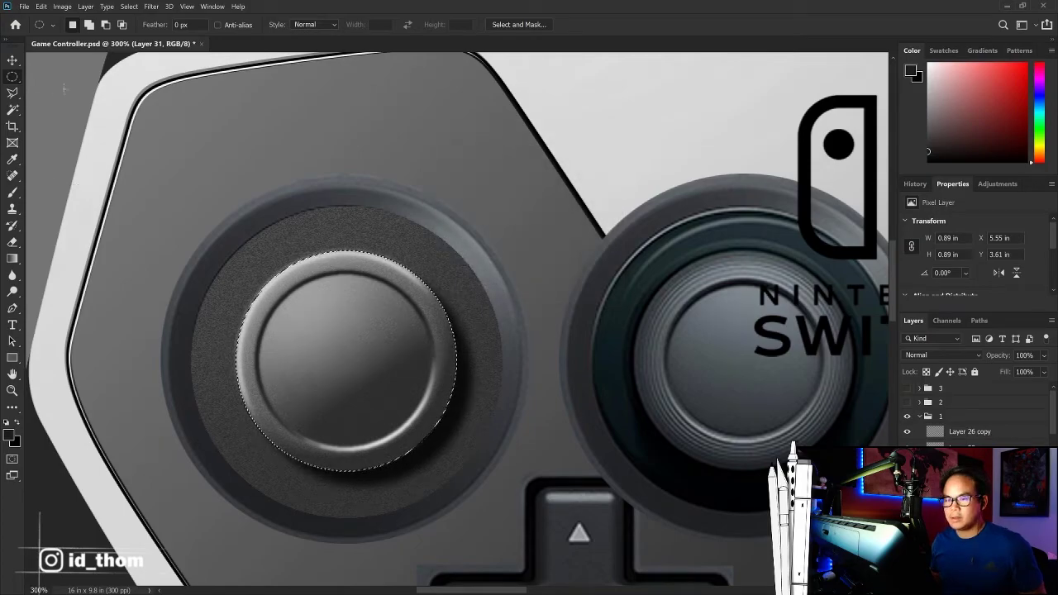
key(ctrl+d)
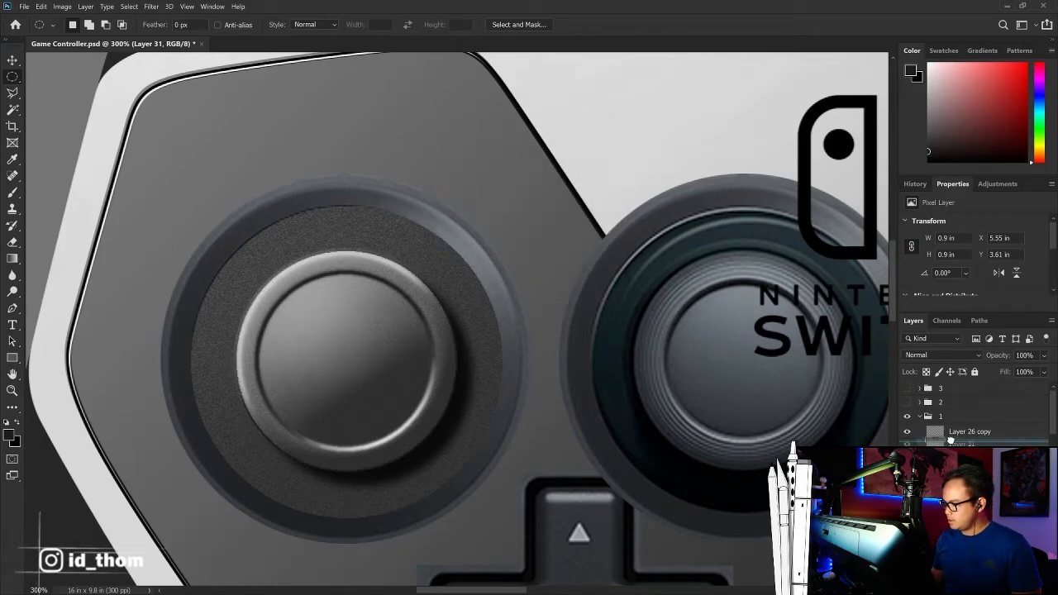
drag(950, 440, 950, 426)
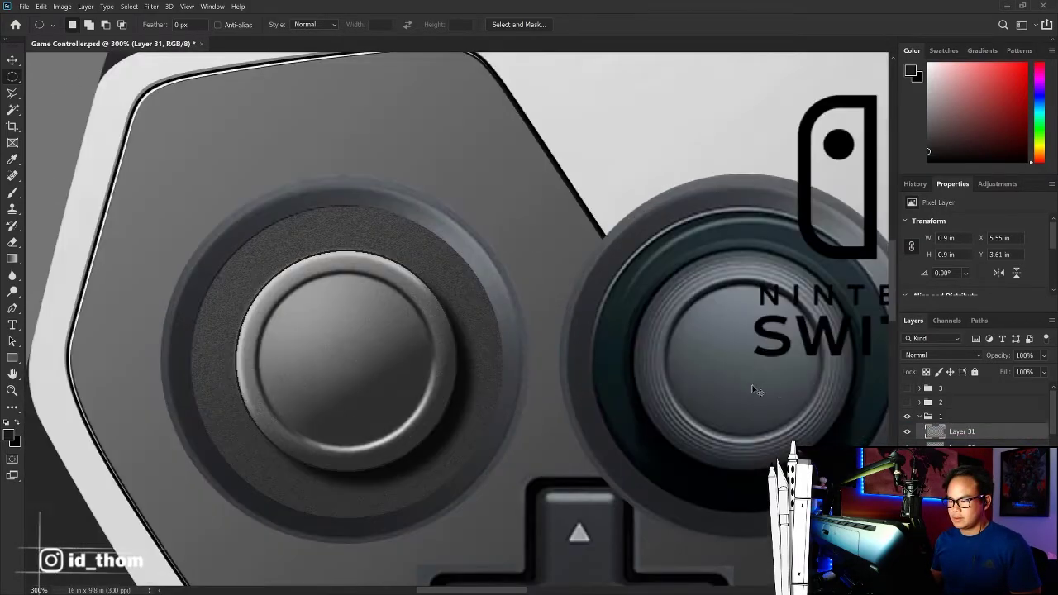
key(ctrl+plus)
Step: Fade Layer 31 to 65% opacity, then marquee the left stick's well and select Layer 27
drag(1038, 363, 1032, 370)
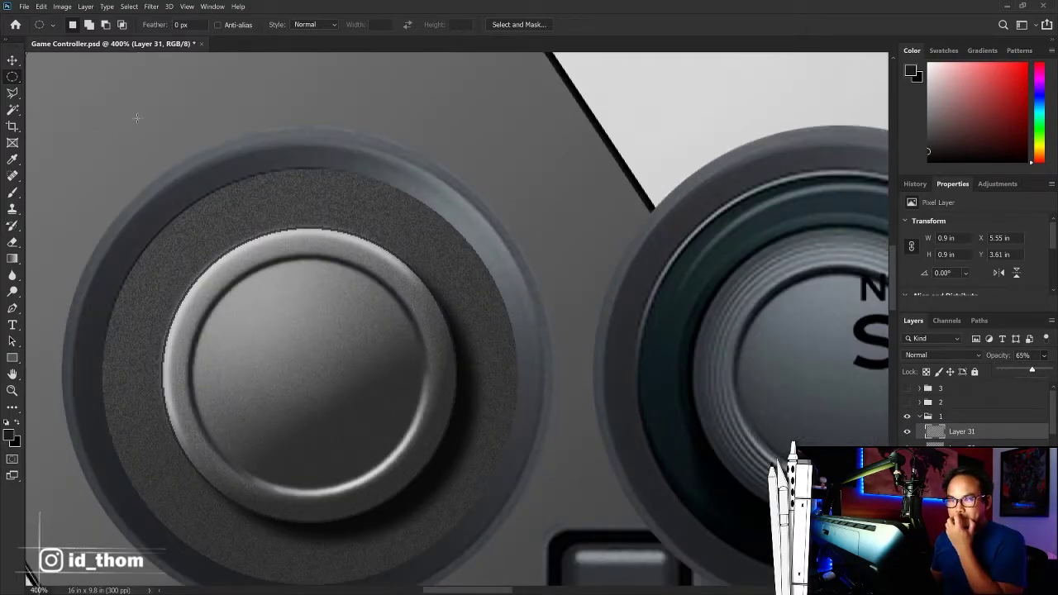
drag(113, 99, 189, 176)
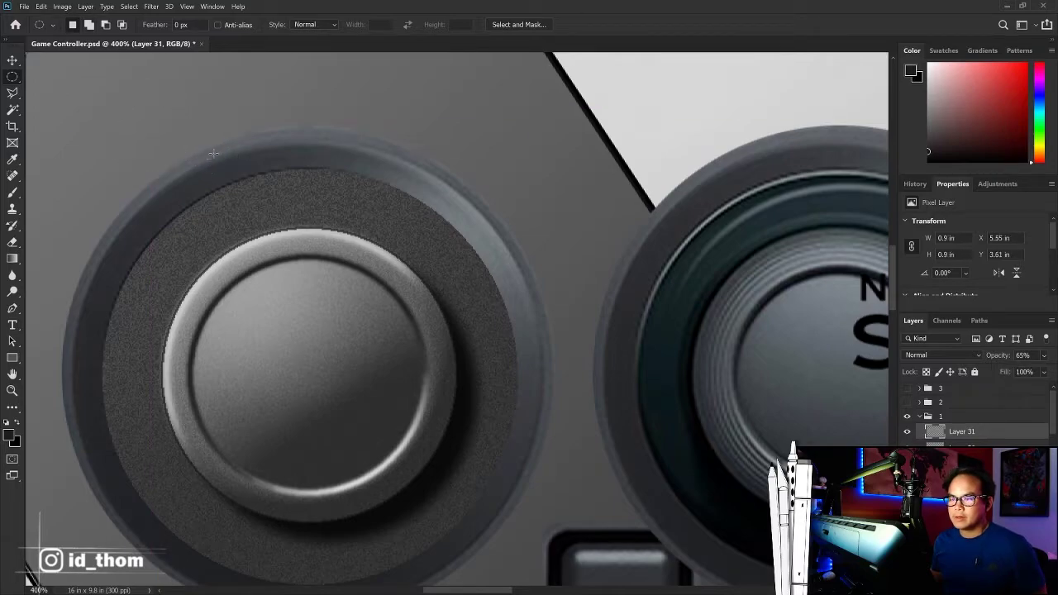
key(ctrl+0)
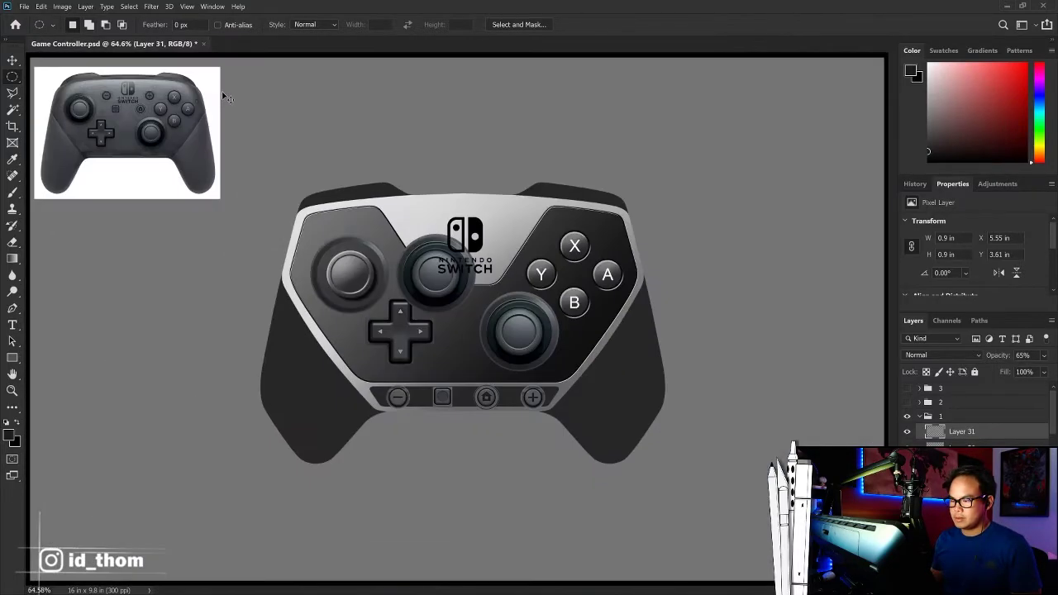
key(ctrl+plus)
key(ctrl+plus)
key(ctrl+plus)
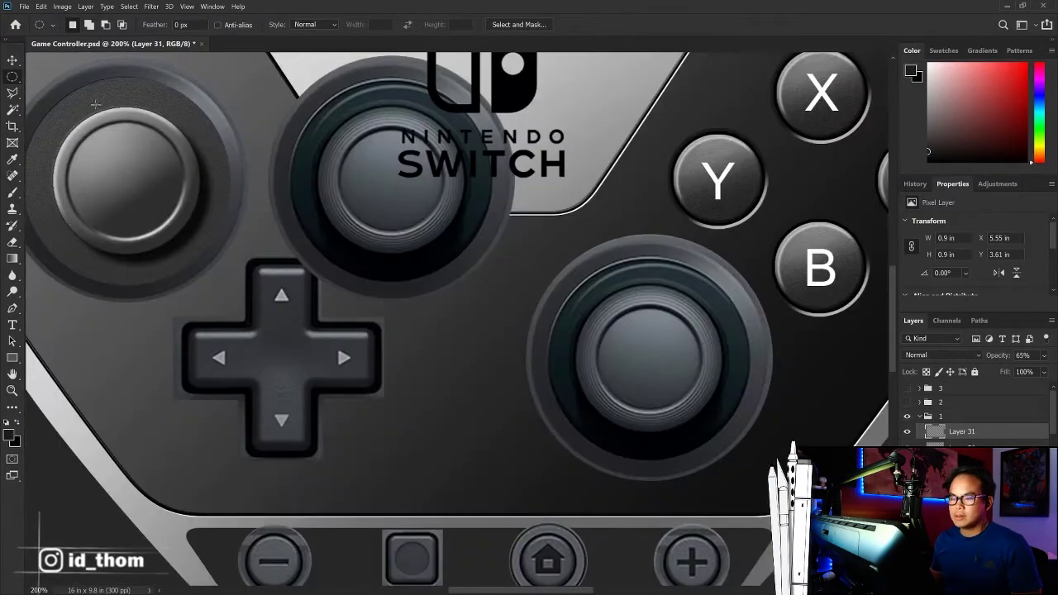
drag(221, 136, 396, 233)
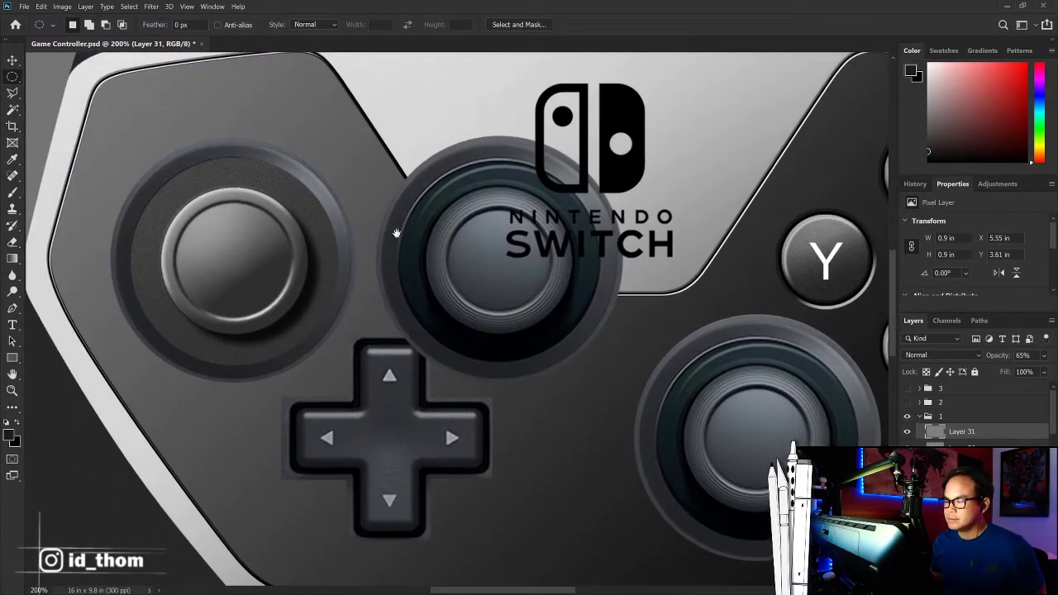
click(22, 62)
Step: Fill the left joystick's round outline with dark grey #2f2f2f on a new layer
click(285, 190)
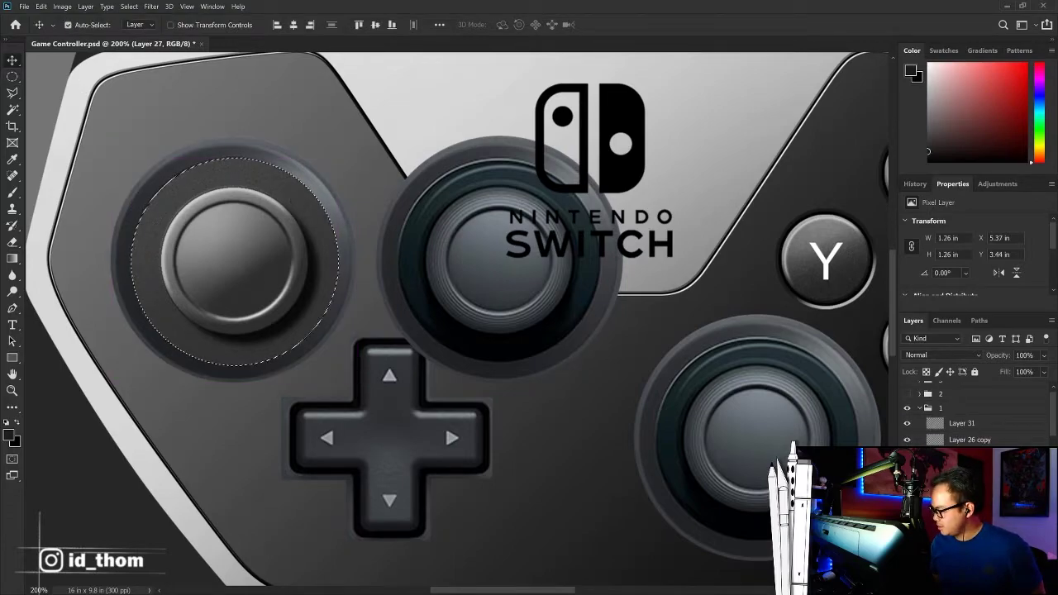
key(ctrl+shift+alt+n)
key(i)
key(shift+F5)
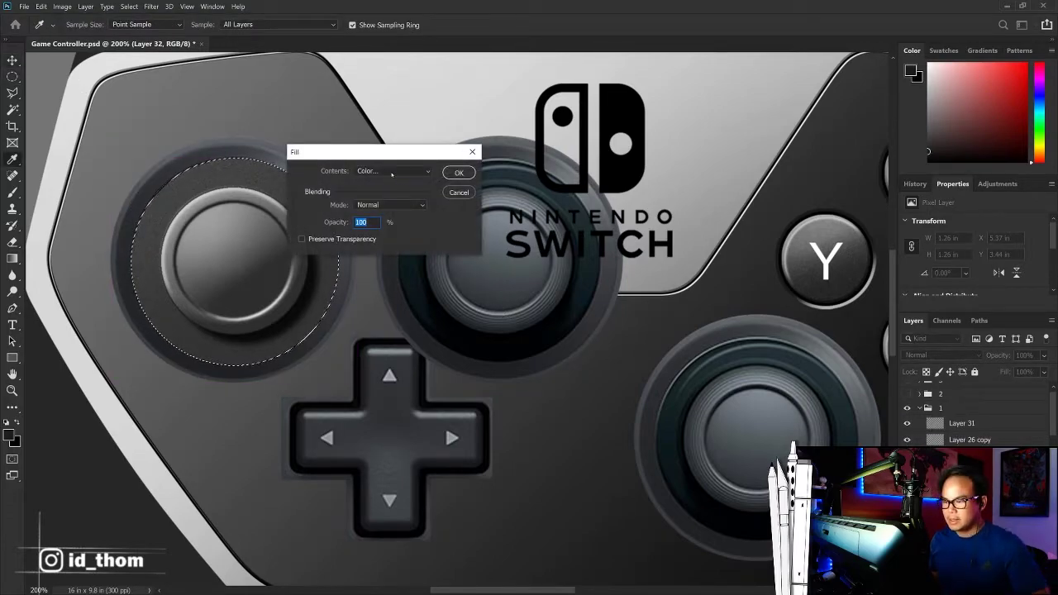
click(392, 171)
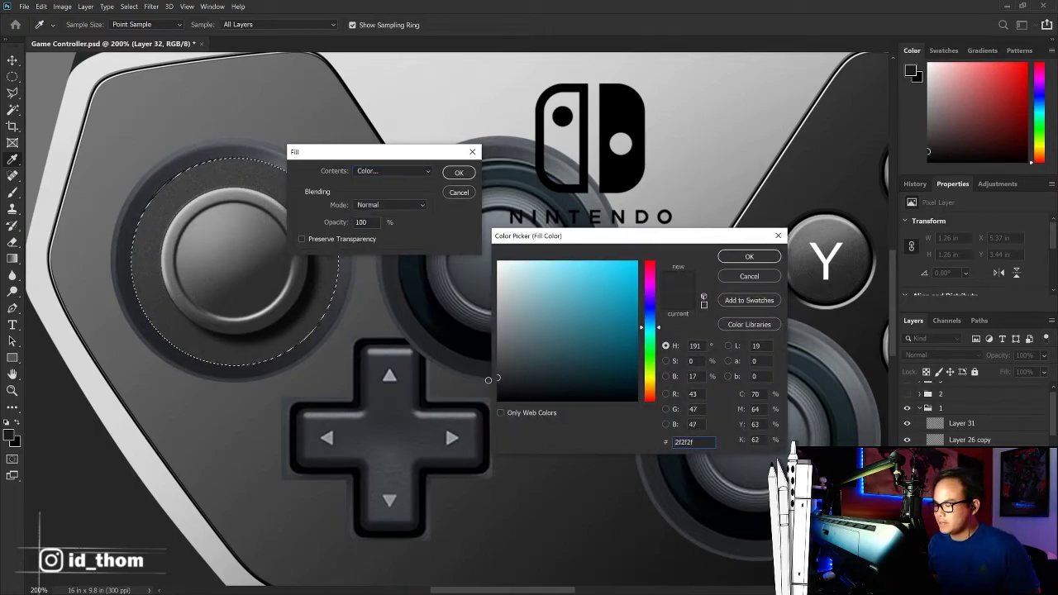
key(Return)
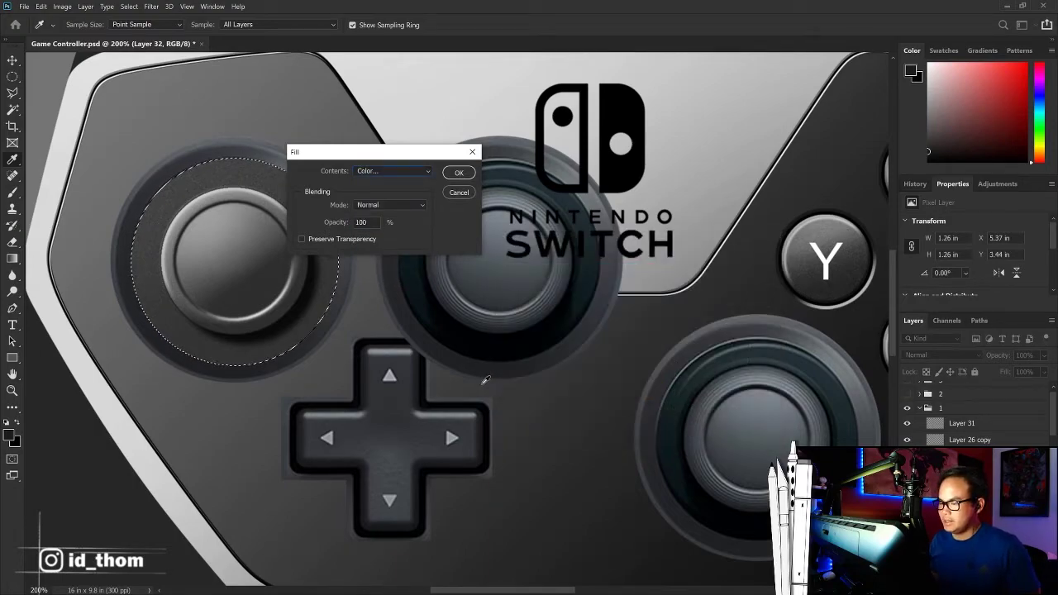
key(Return)
key(v)
Step: Nudge the dark fill right and down and set it to Multiply
key(m)
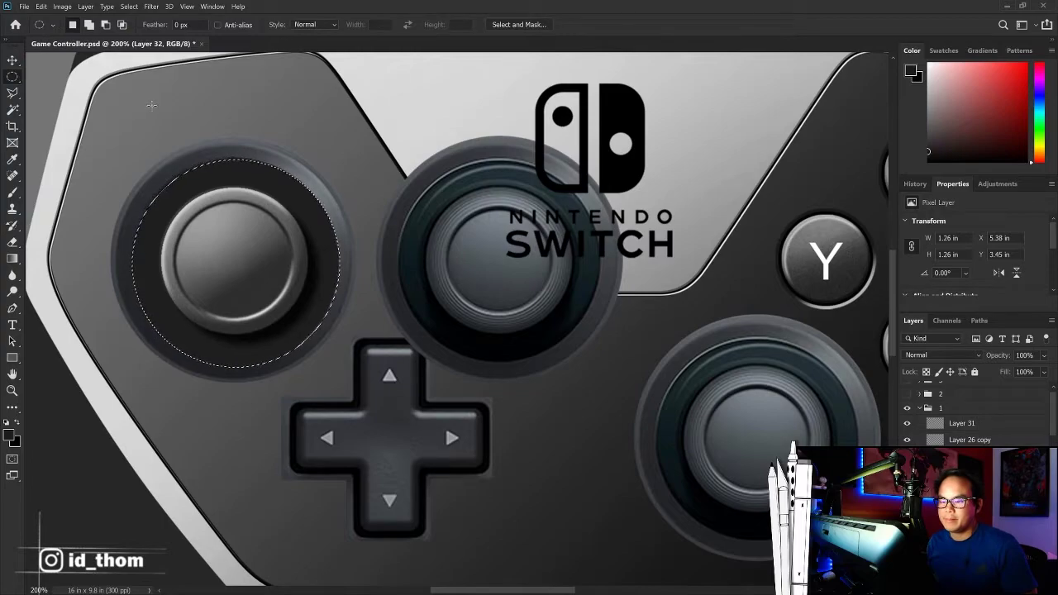
key(ctrl+Right)
key(ctrl+Down)
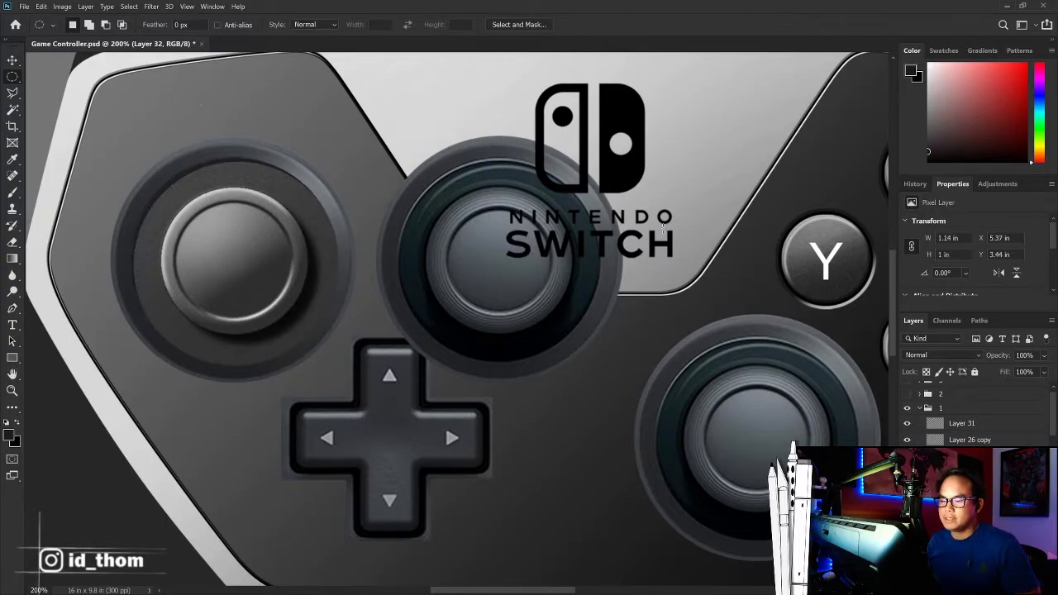
click(942, 355)
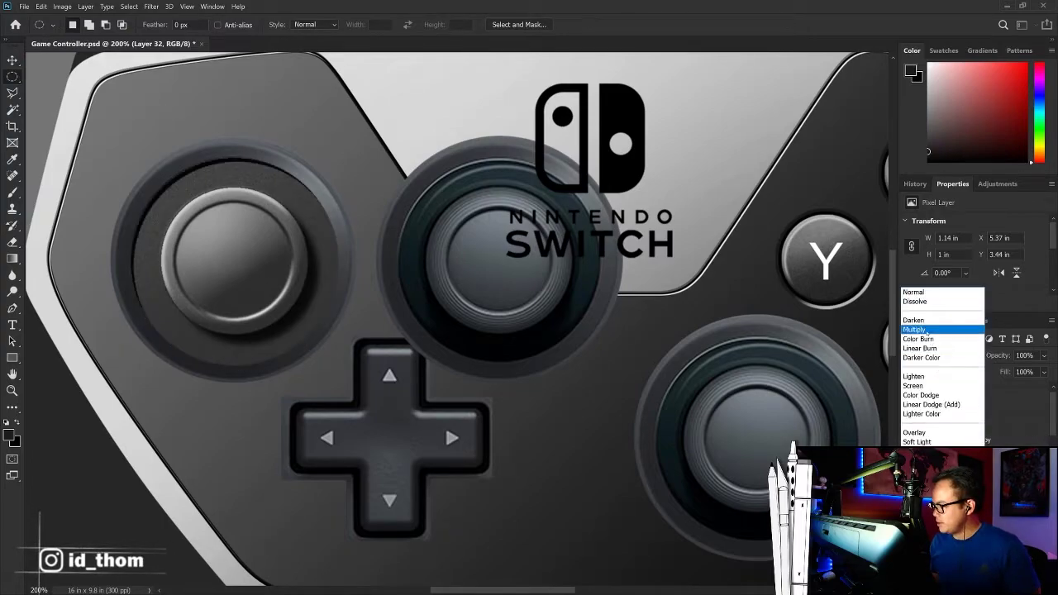
click(933, 347)
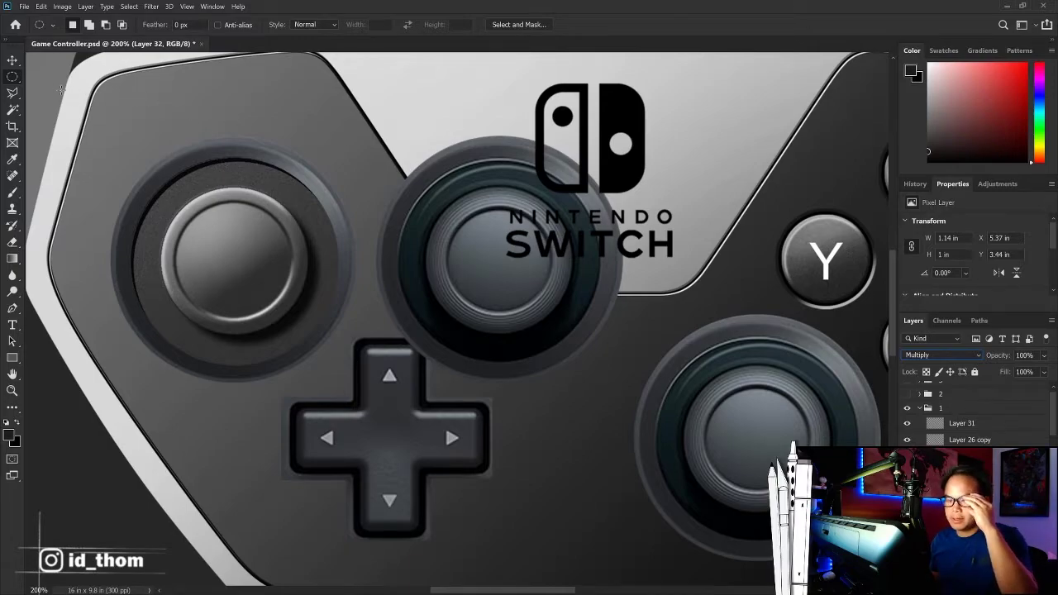
Step: Delete the Multiply ring and fill the ring selection with dark grey #1e1e1e instead
key(v)
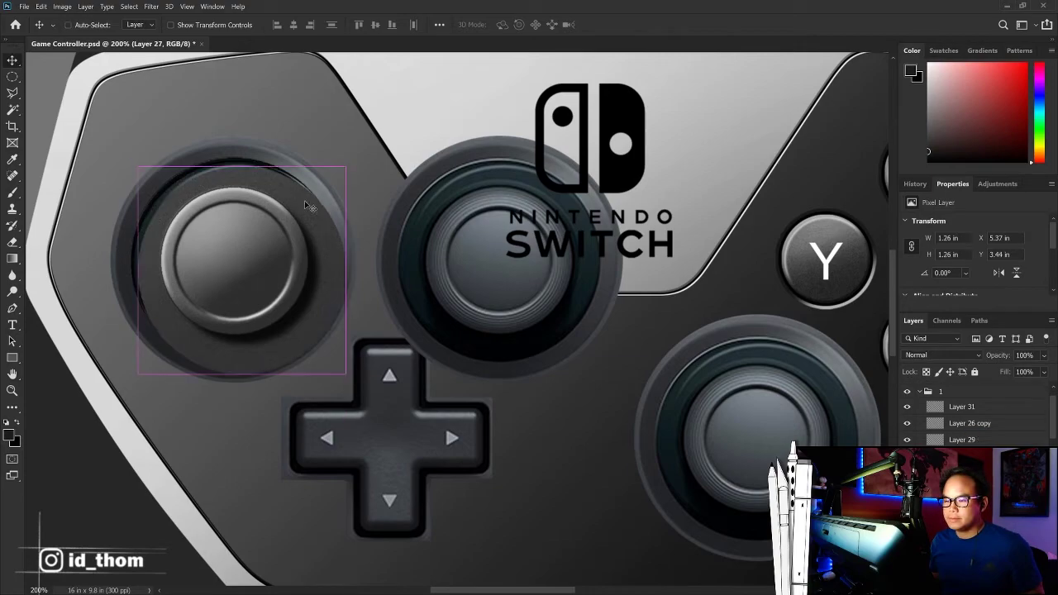
key(Delete)
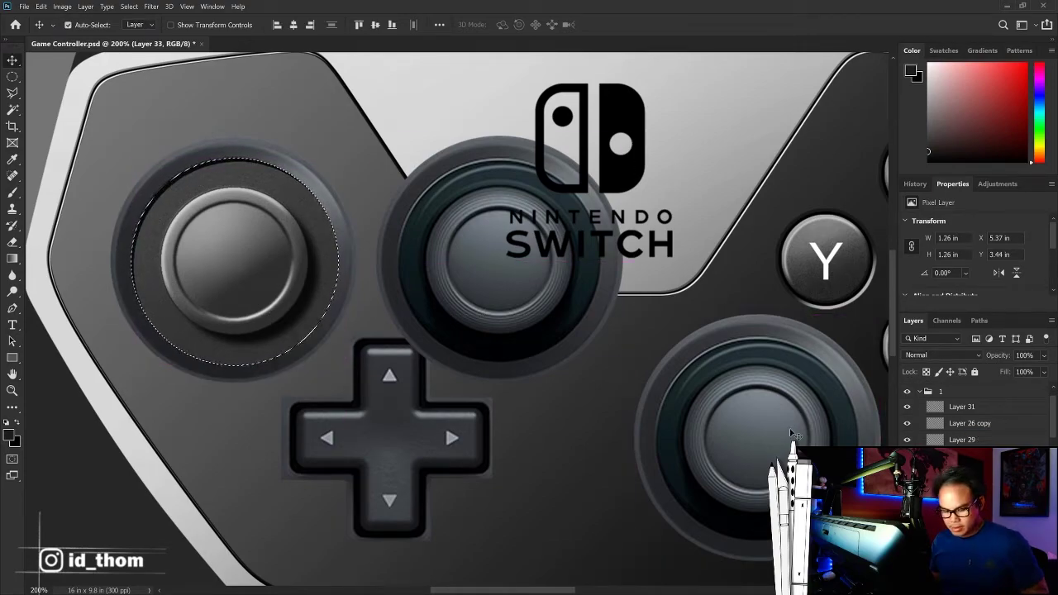
key(i)
key(shift+BackSpace)
click(382, 171)
click(382, 203)
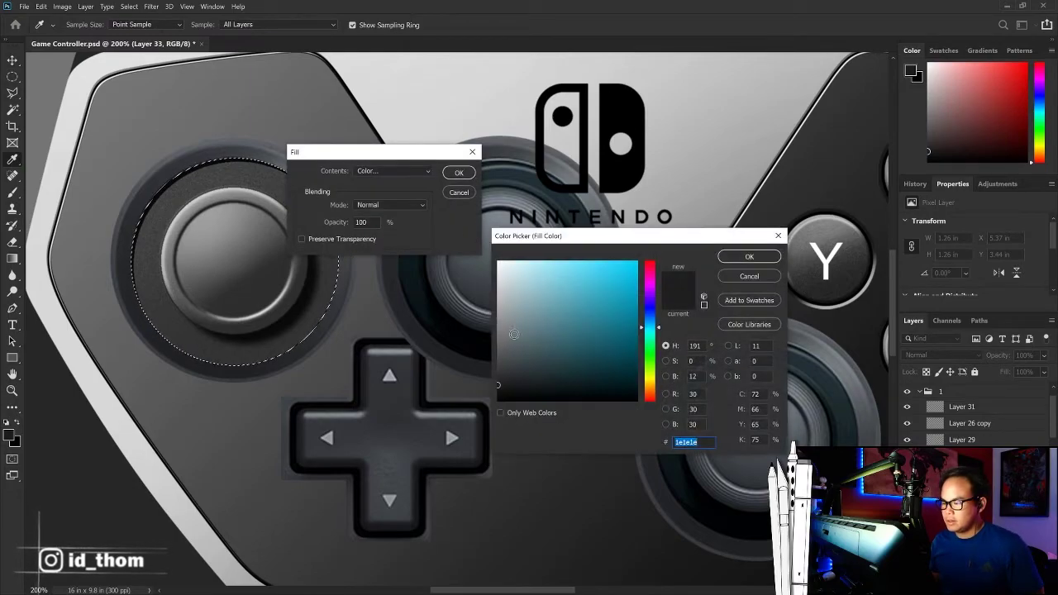
key(Return)
key(Return)
key(v)
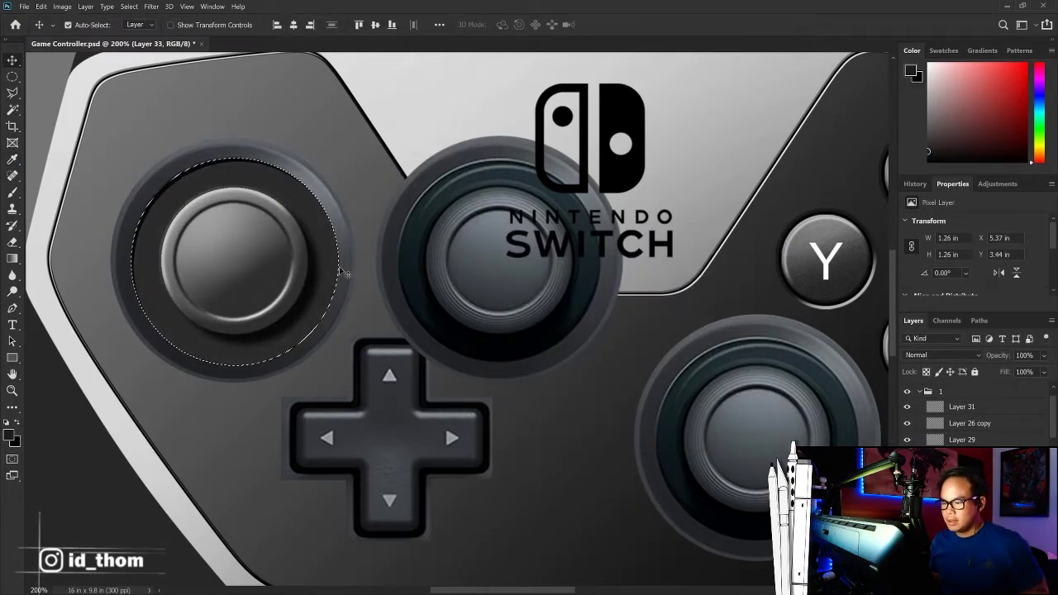
key(m)
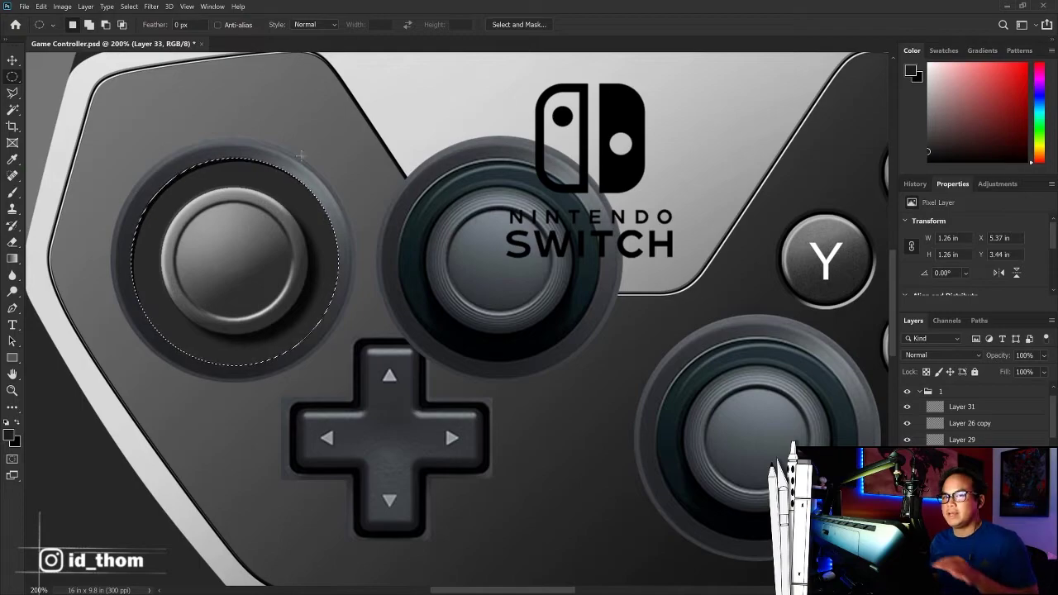
key(ctrl+d)
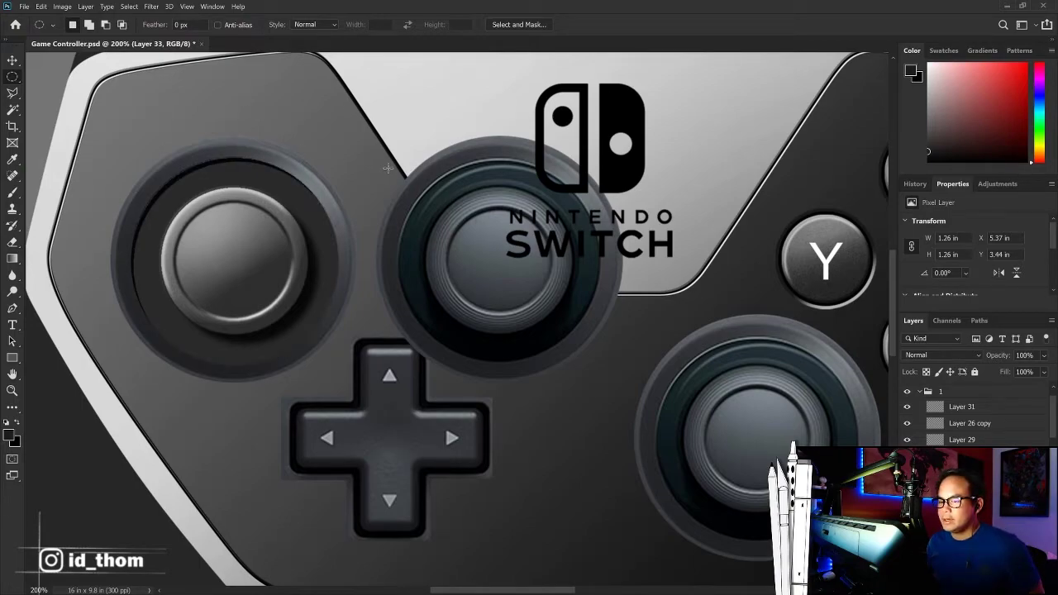
Step: Scale the dark ring up by about 113% and then 108% to 1.54 in
scroll(741, 407, down, 2)
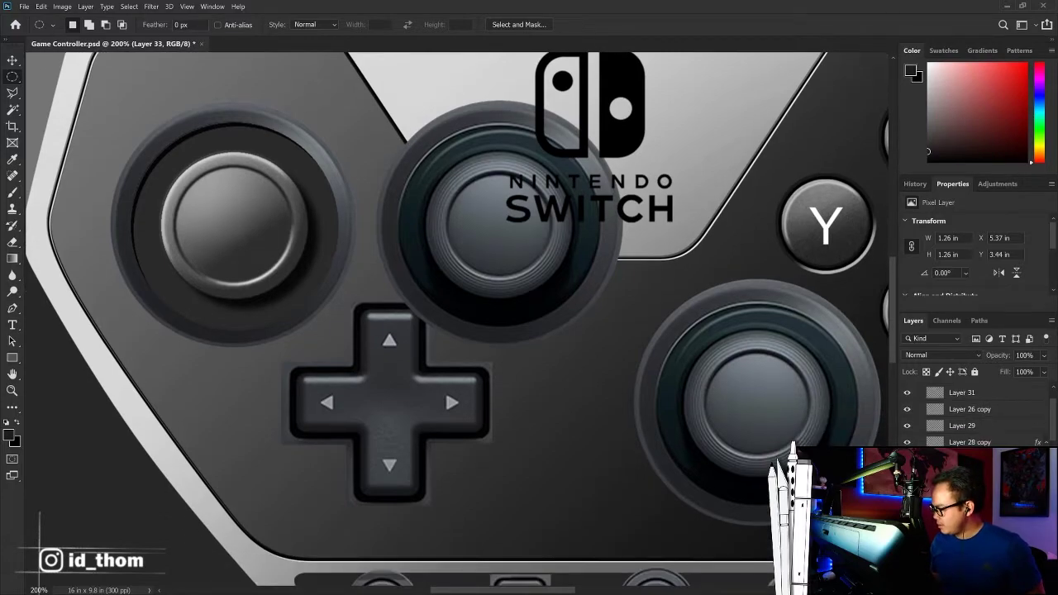
scroll(950, 409, down, 1)
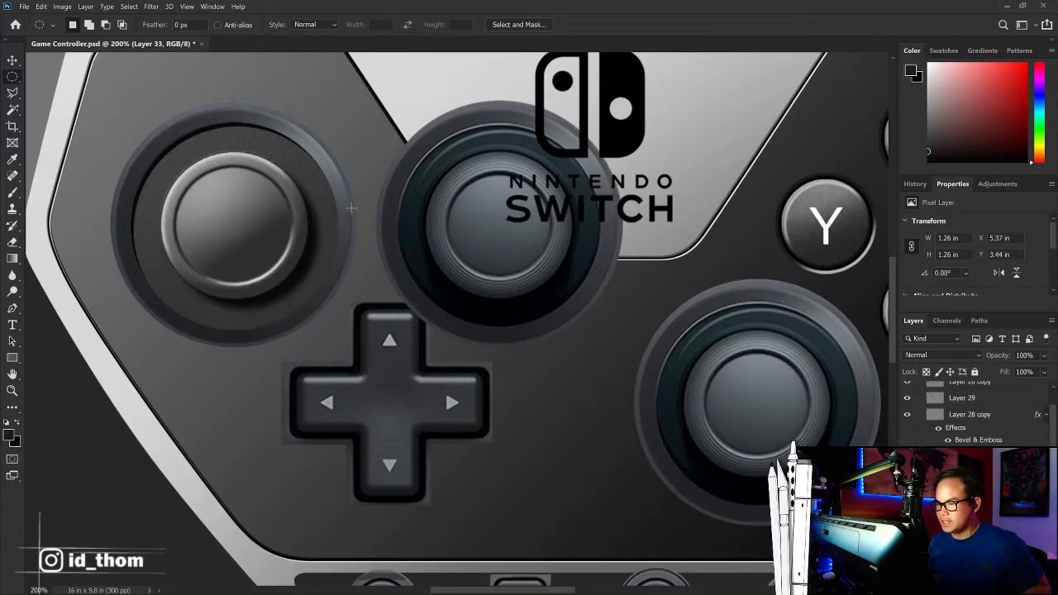
key(ctrl+t)
drag(340, 126, 360, 120)
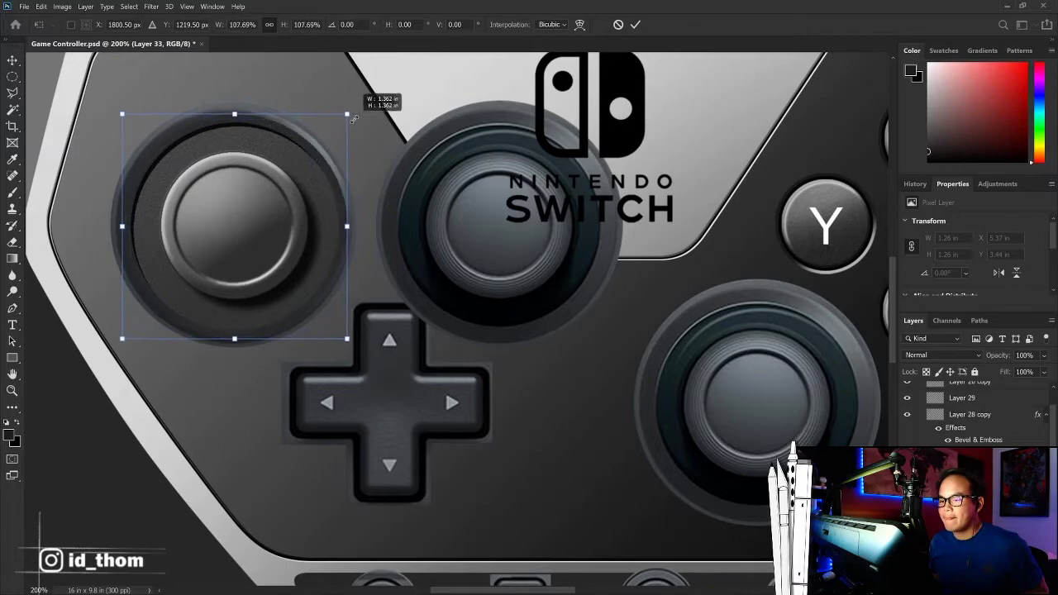
key(Return)
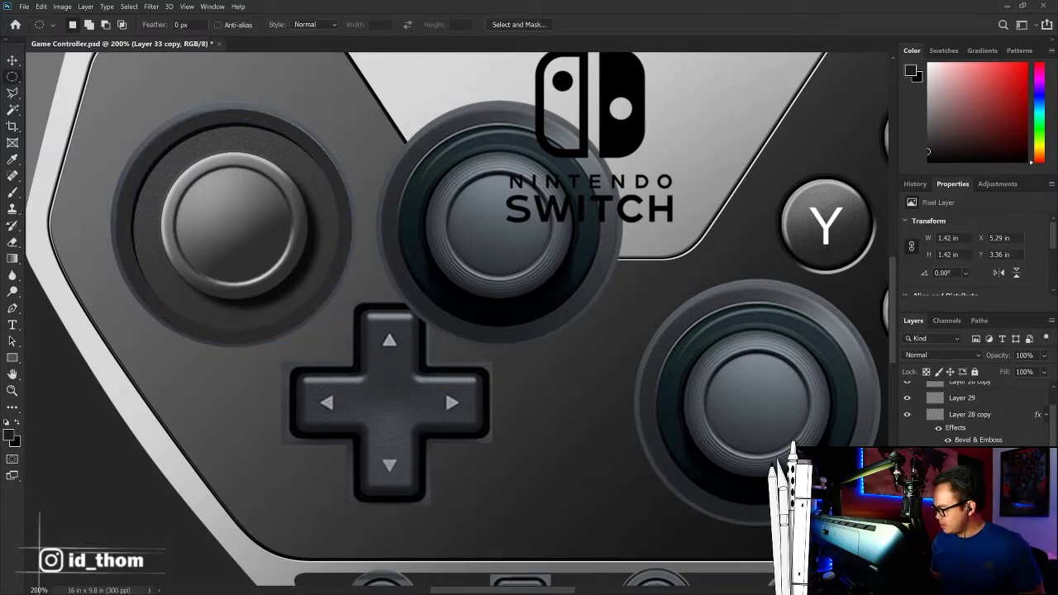
key(ctrl+t)
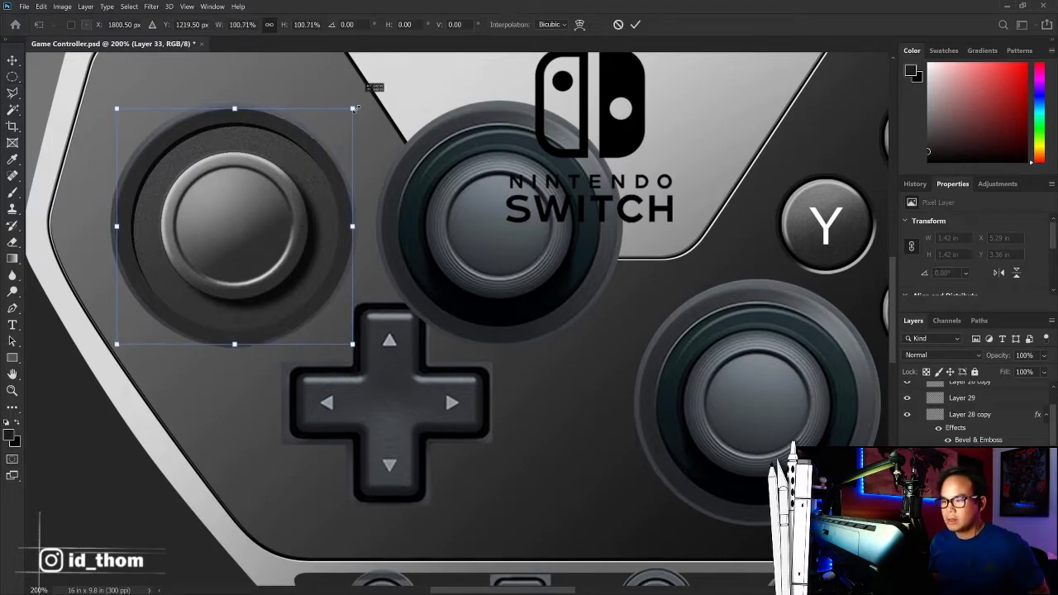
drag(117, 225, 114, 217)
key(Return)
Step: Lighten the dark ring with Dodge and darken around the D-pad with a 600 Burn brush
key(o)
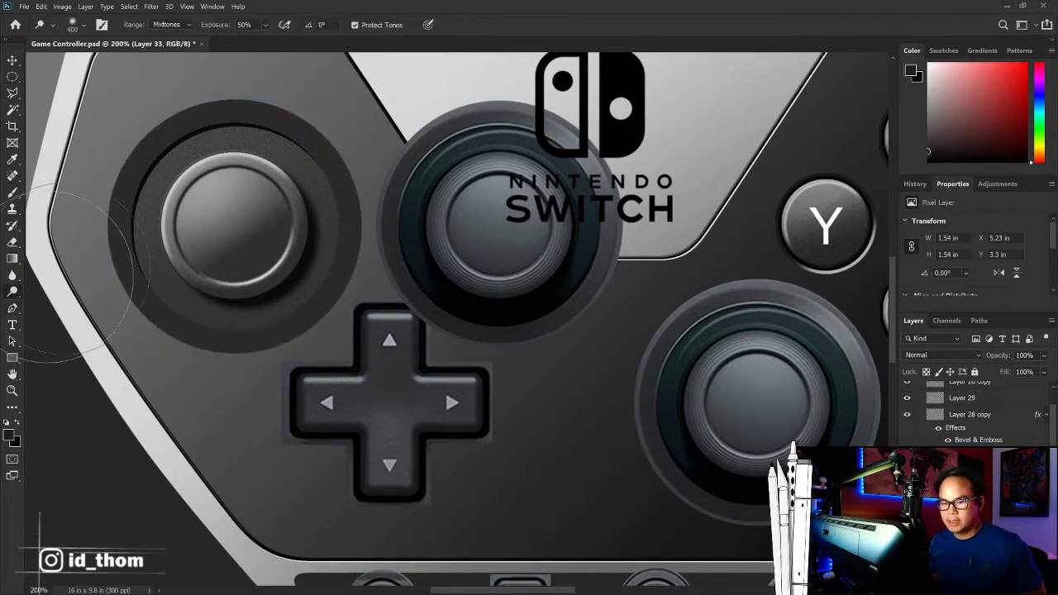
drag(194, 140, 70, 294)
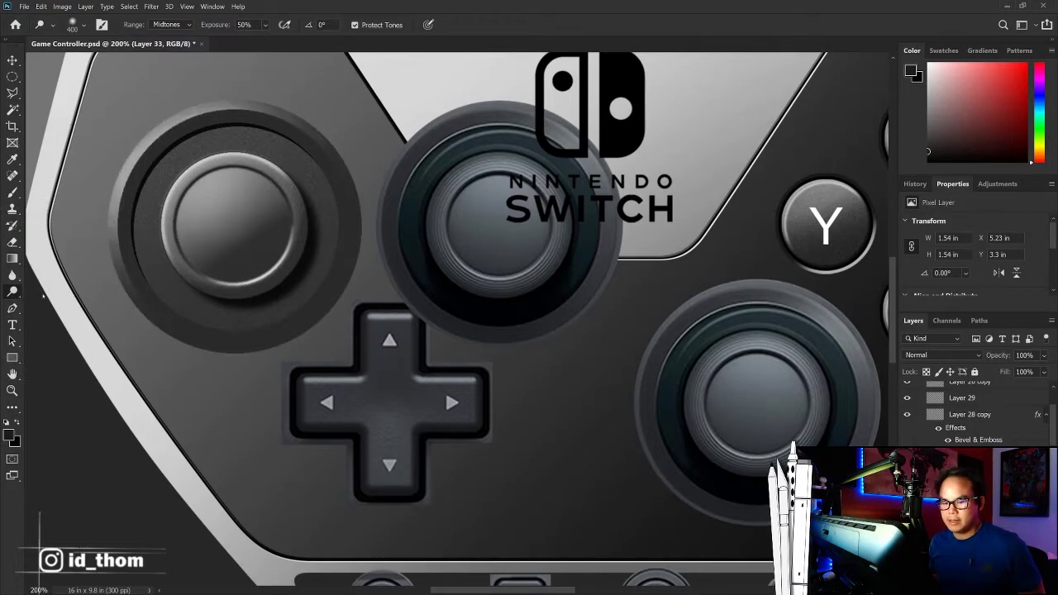
right_click(13, 291)
click(71, 310)
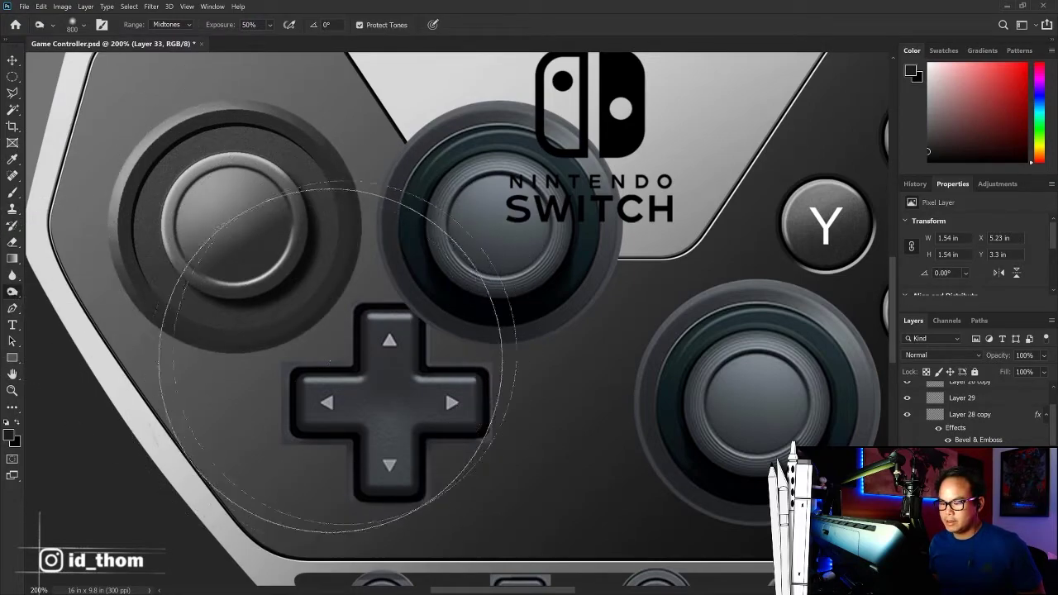
mouse_move(337, 357)
mouse_down()
mouse_move(298, 364)
mouse_move(354, 354)
mouse_move(270, 273)
mouse_move(354, 353)
mouse_move(318, 376)
mouse_move(314, 342)
mouse_move(335, 349)
mouse_up()
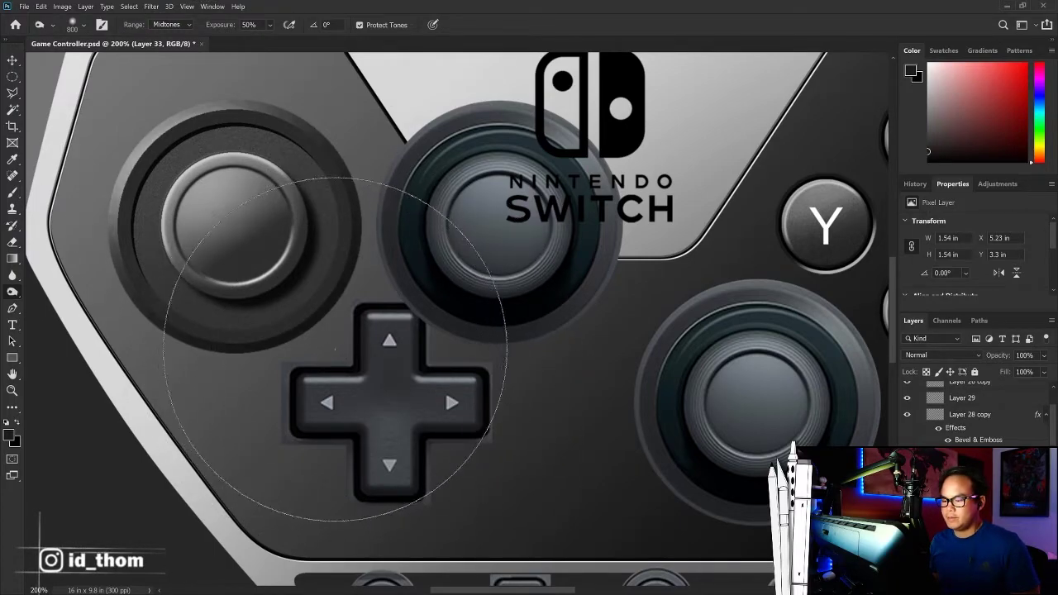
key(bracketleft)
key(bracketleft)
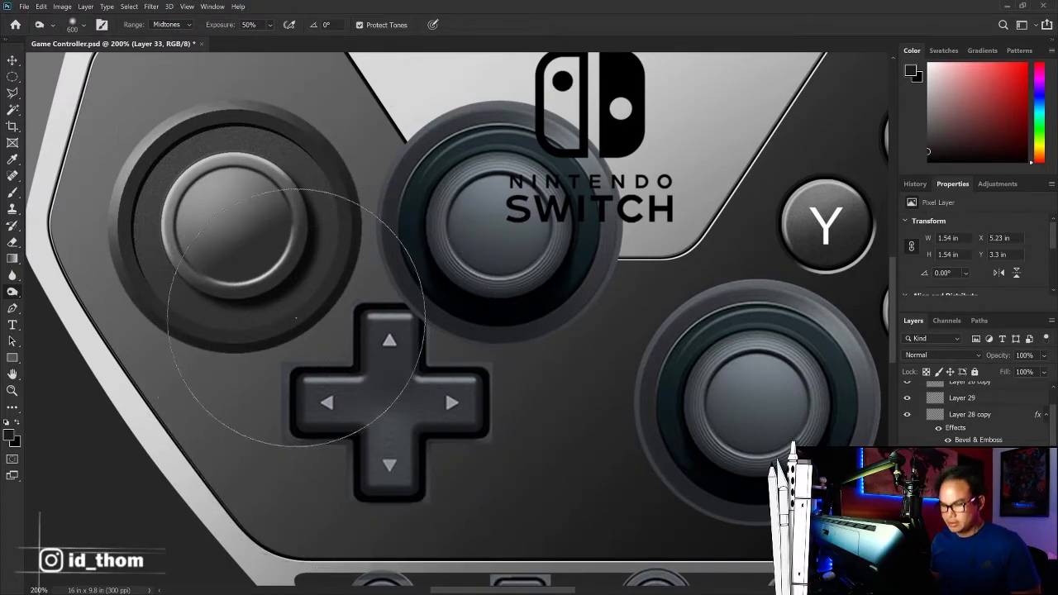
Step: Group Layer 31 through Layer 28 copy into Group 1
key(m)
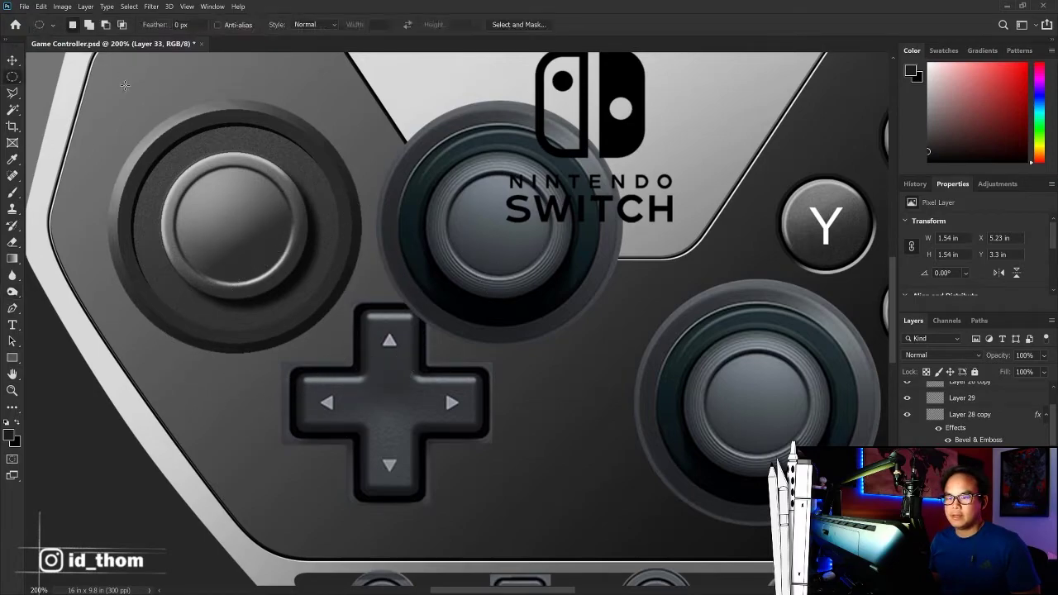
scroll(916, 415, up, 5)
drag(933, 315, 934, 256)
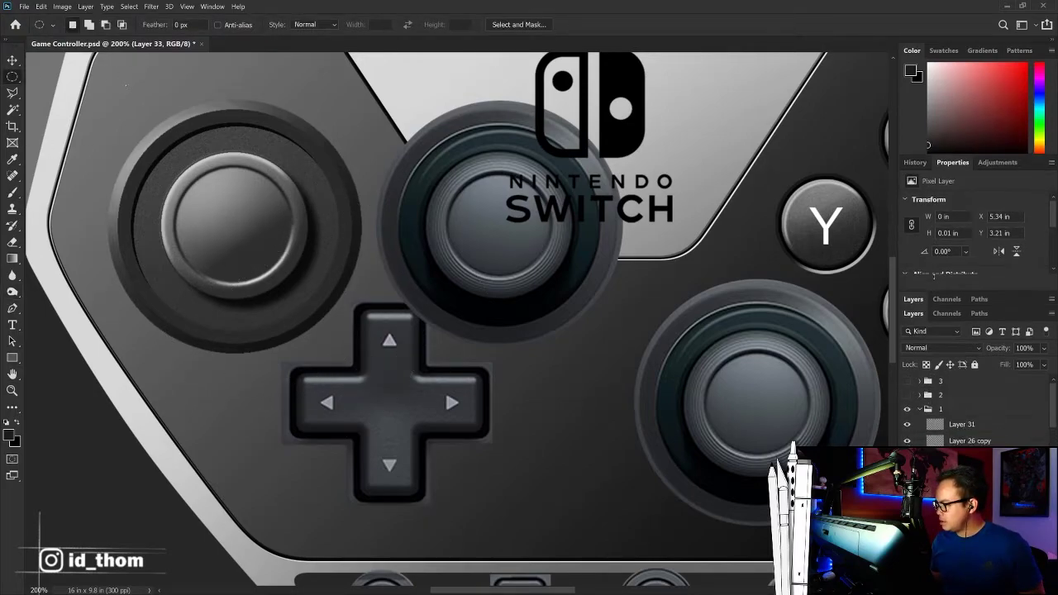
click(947, 376)
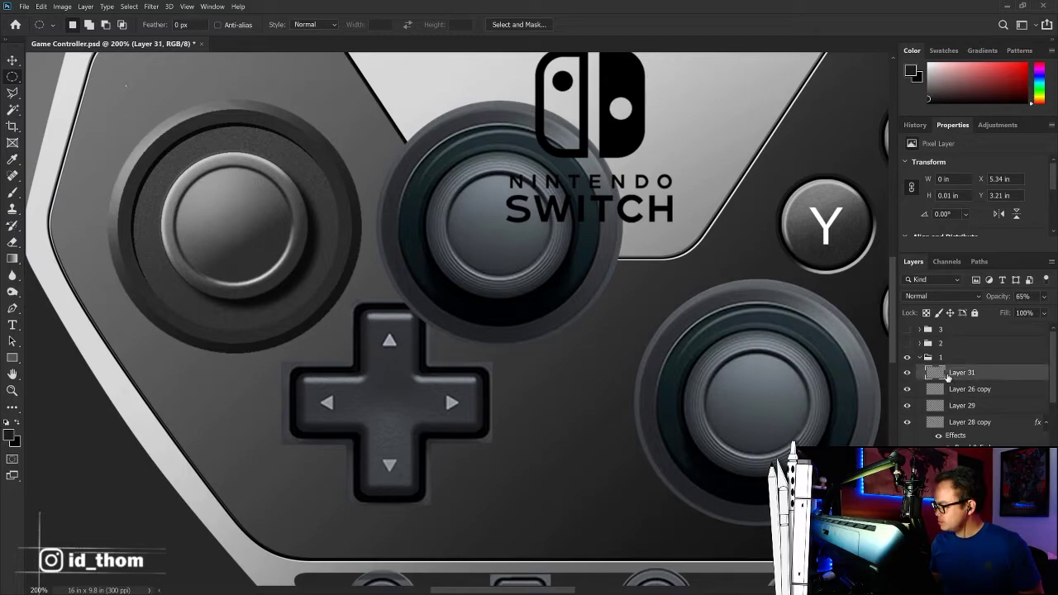
click(908, 374)
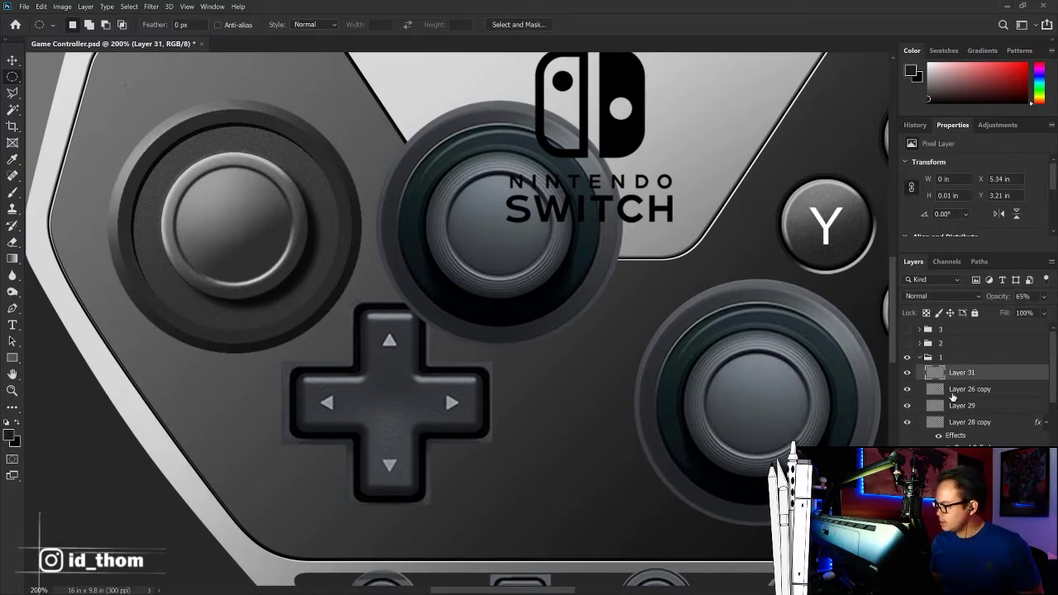
scroll(925, 372, down, 1)
scroll(926, 372, down, 2)
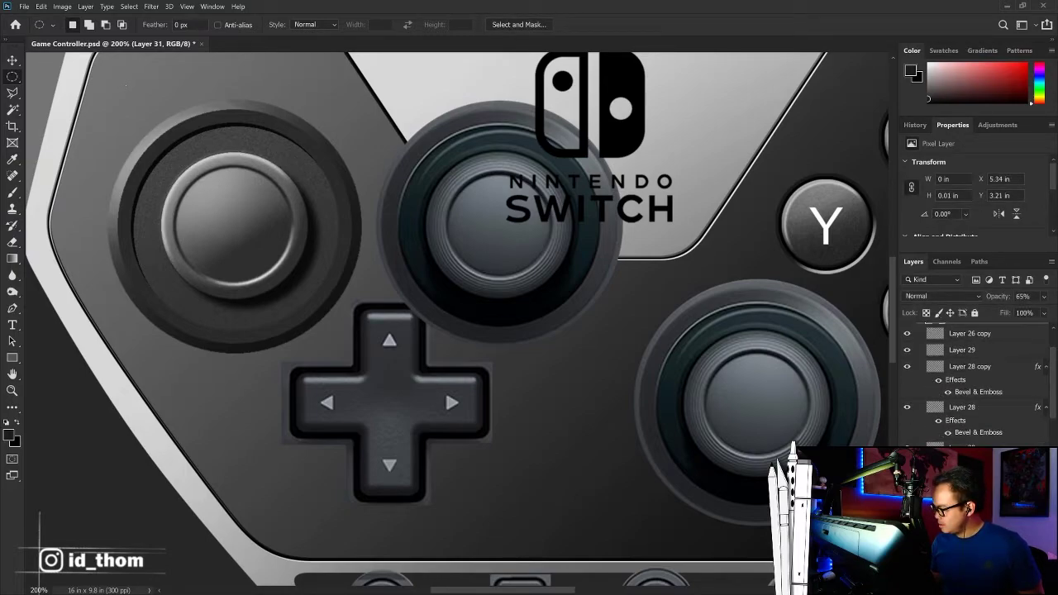
click(906, 350)
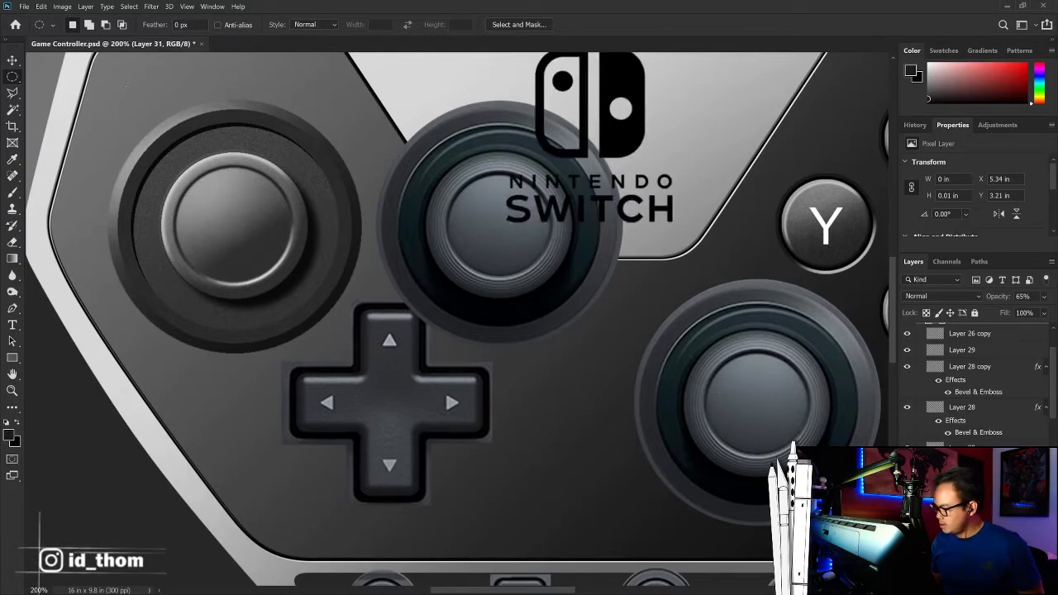
scroll(975, 372, up, 3)
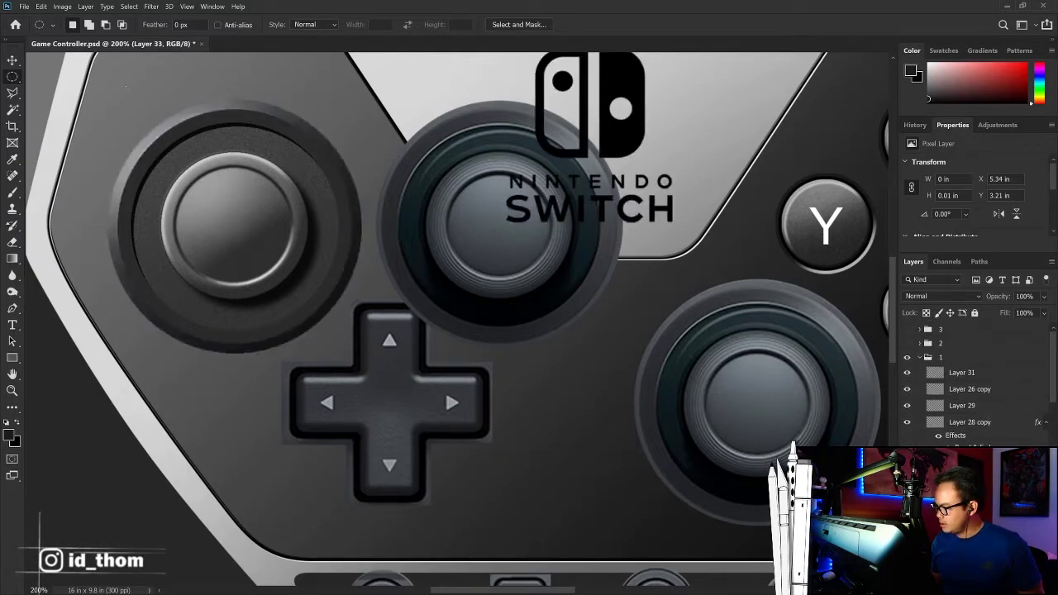
shift+click(952, 373)
key(ctrl+g)
Step: Try moving the joystick group, cancel the transform, and zoom in on the left joystick
key(ctrl+t)
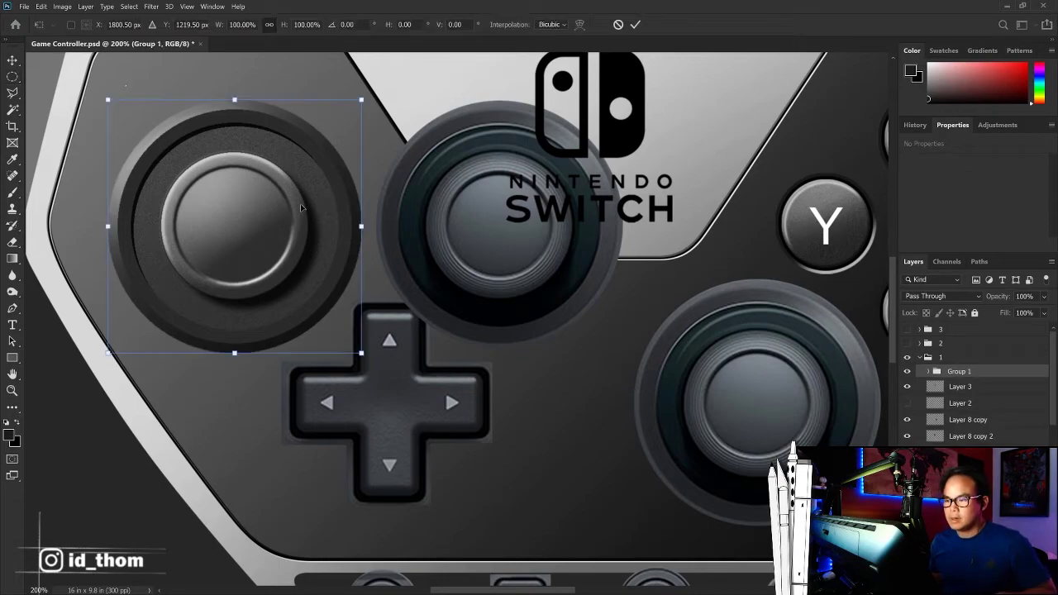
mouse_move(300, 203)
mouse_down()
mouse_move(466, 181)
mouse_move(513, 216)
mouse_up()
key(Escape)
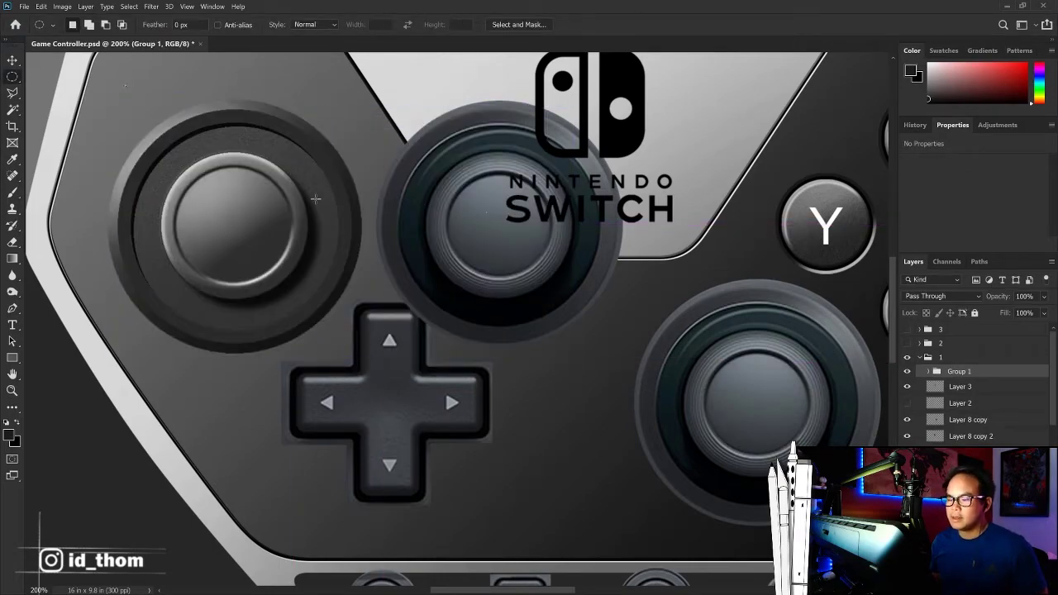
key(ctrl+minus)
key(ctrl+plus)
key(ctrl+plus)
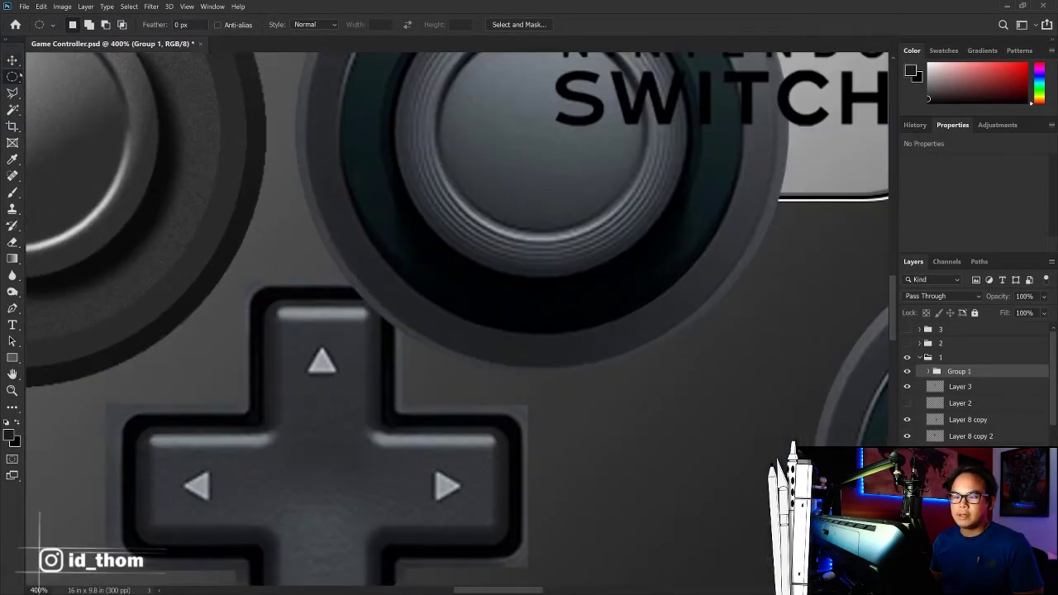
drag(71, 77, 272, 231)
Step: Shrink the left joystick cap, Layer 29, to about 96% with Free Transform
key(v)
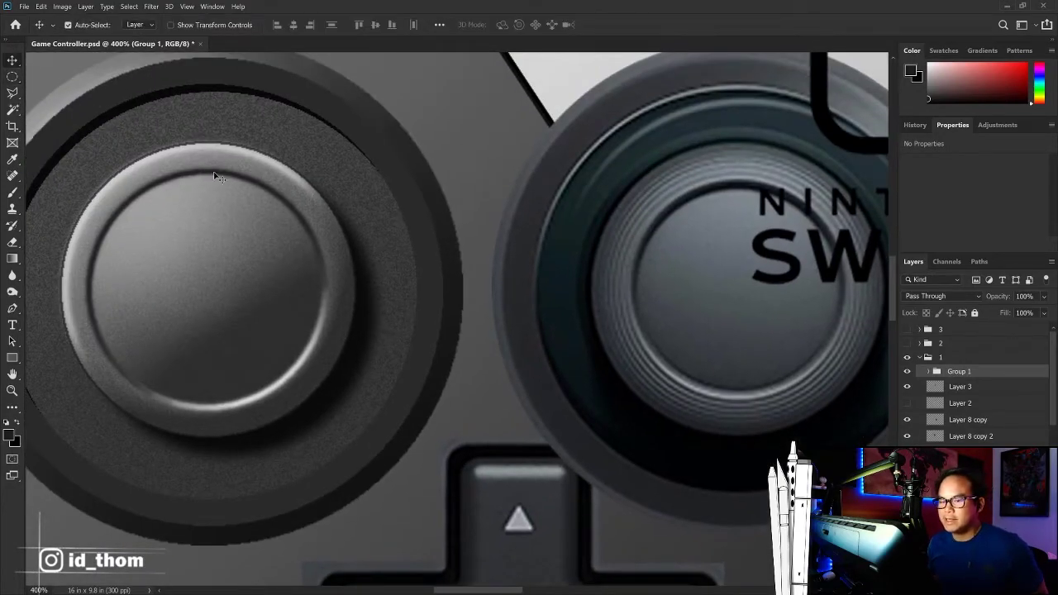
click(246, 217)
click(68, 24)
ctrl+click(283, 196)
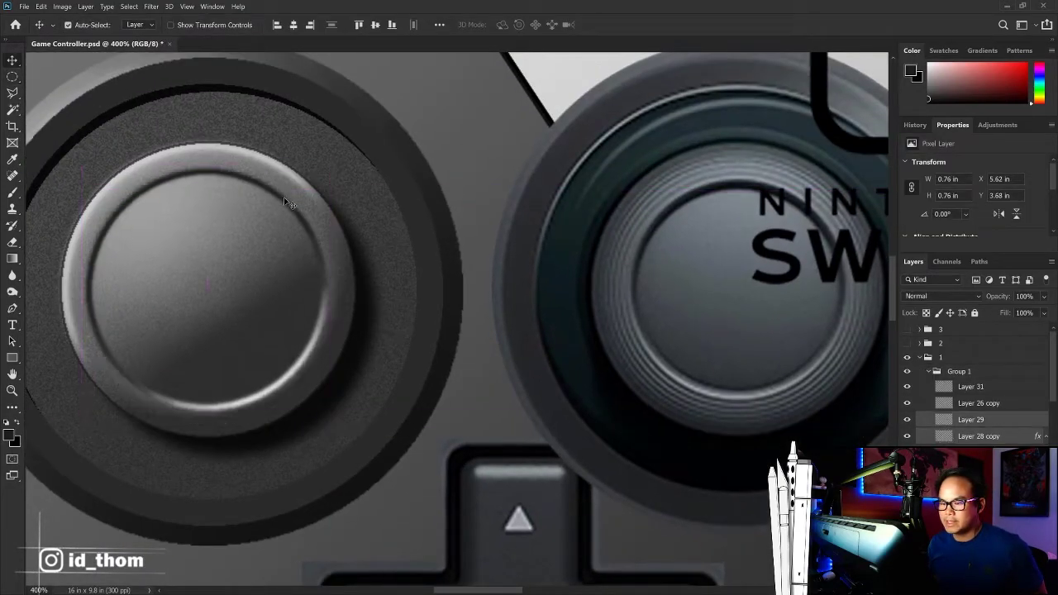
key(ctrl+t)
drag(331, 164, 325, 171)
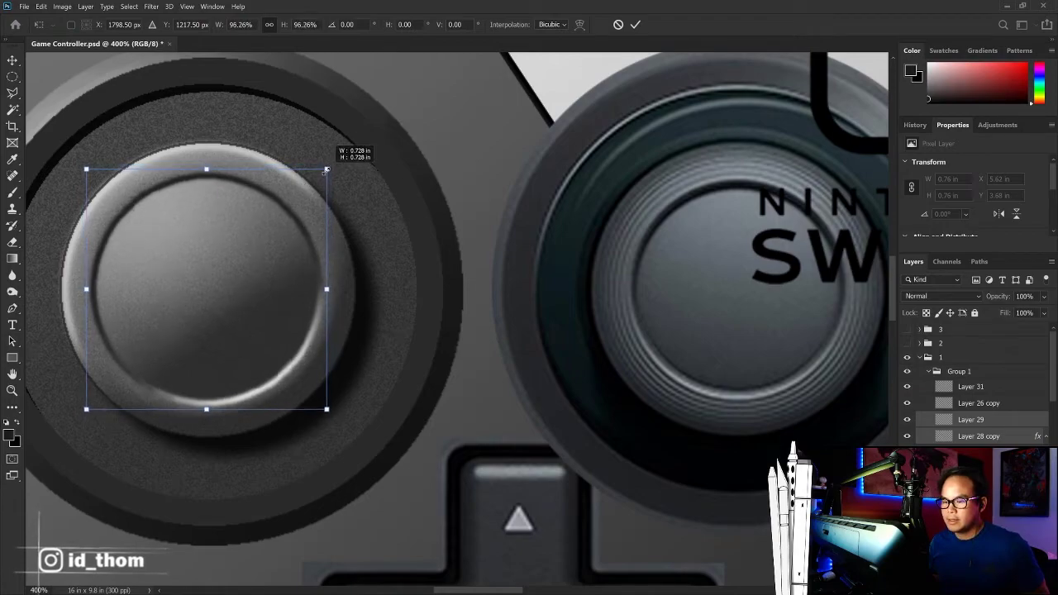
key(Return)
Step: Move the spare stick off the logo onto the right stick
key(ctrl+0)
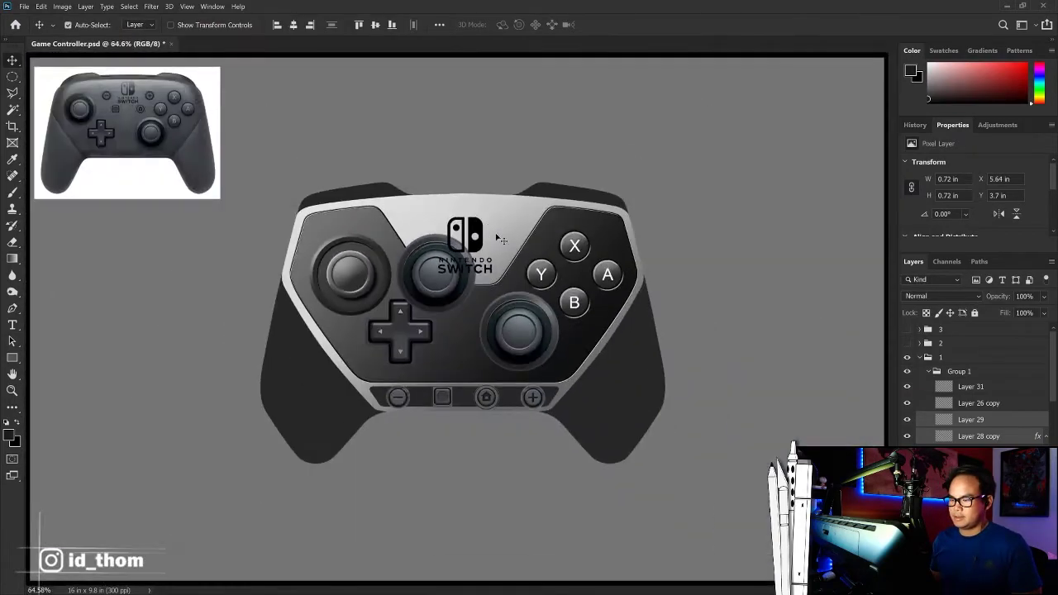
key(ctrl+plus)
drag(467, 276, 558, 337)
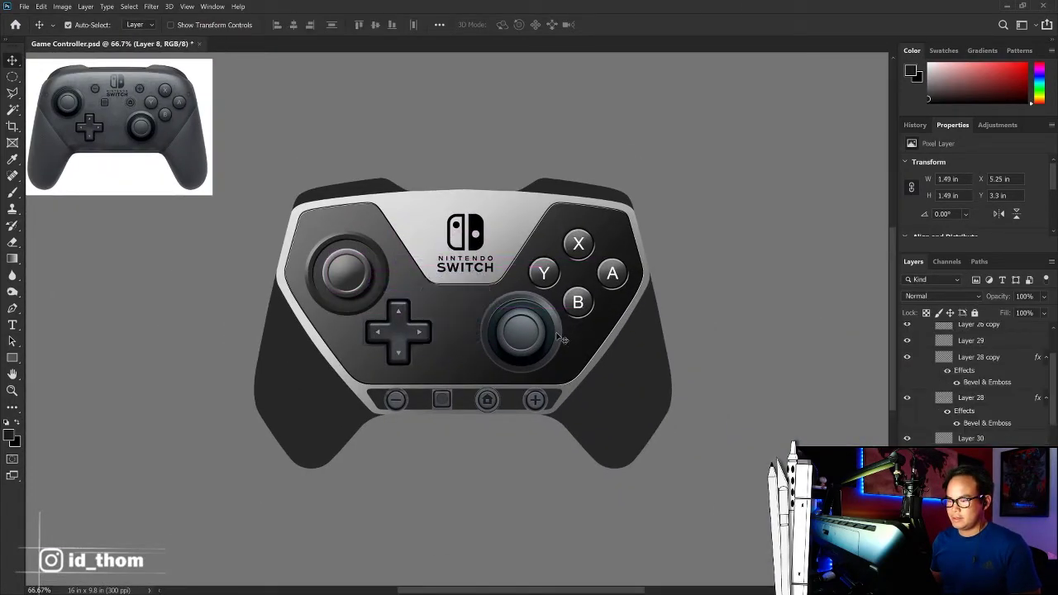
key(ctrl+plus)
key(ctrl+plus)
key(ctrl+plus)
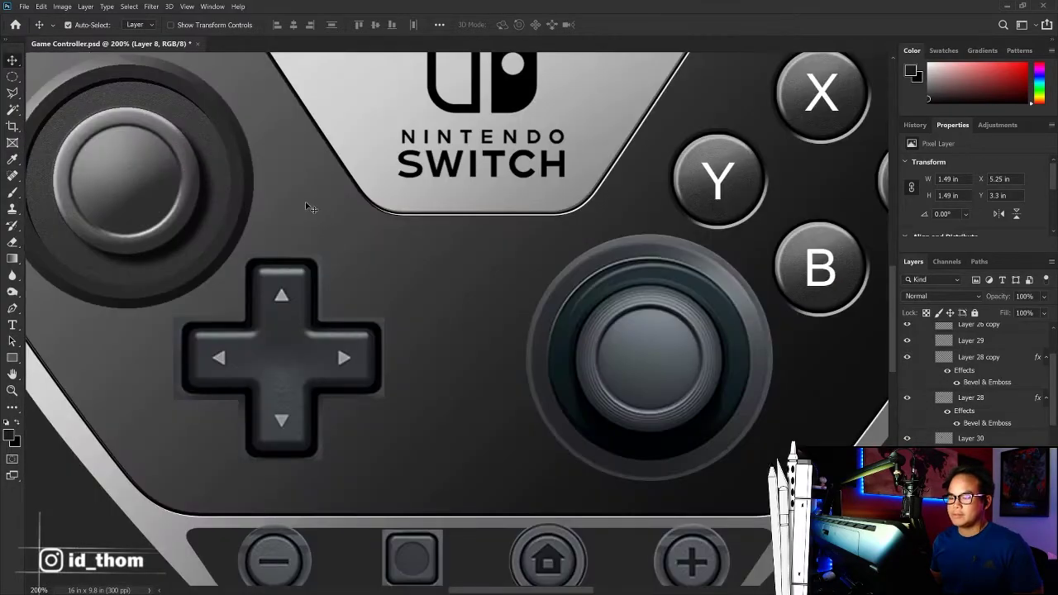
drag(367, 225, 417, 258)
Step: Dodge the left stick's ring layers, clear the selection, and rename Group 1 to JoyStick
click(347, 199)
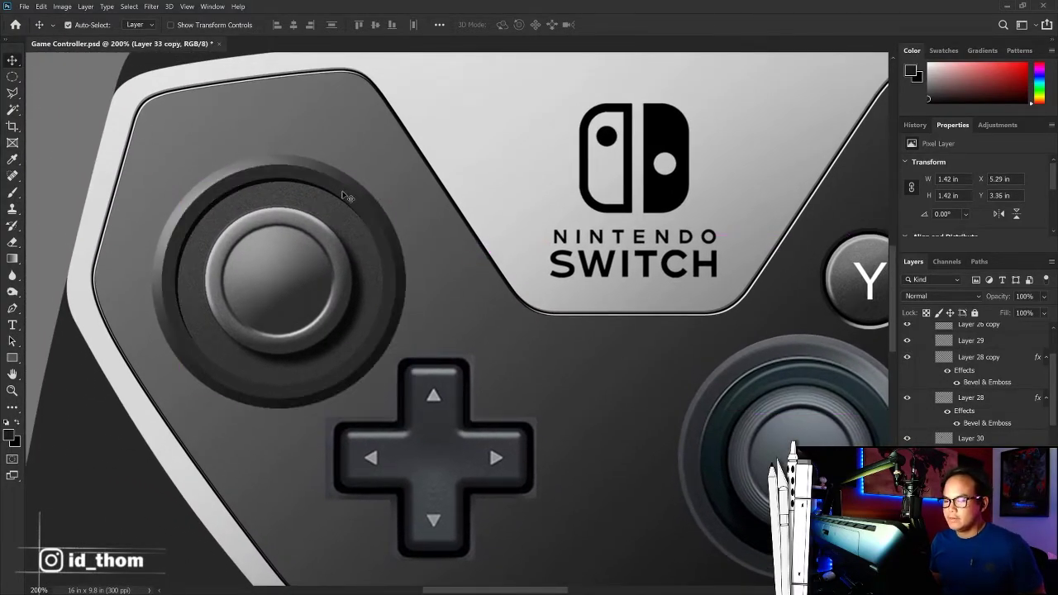
key(o)
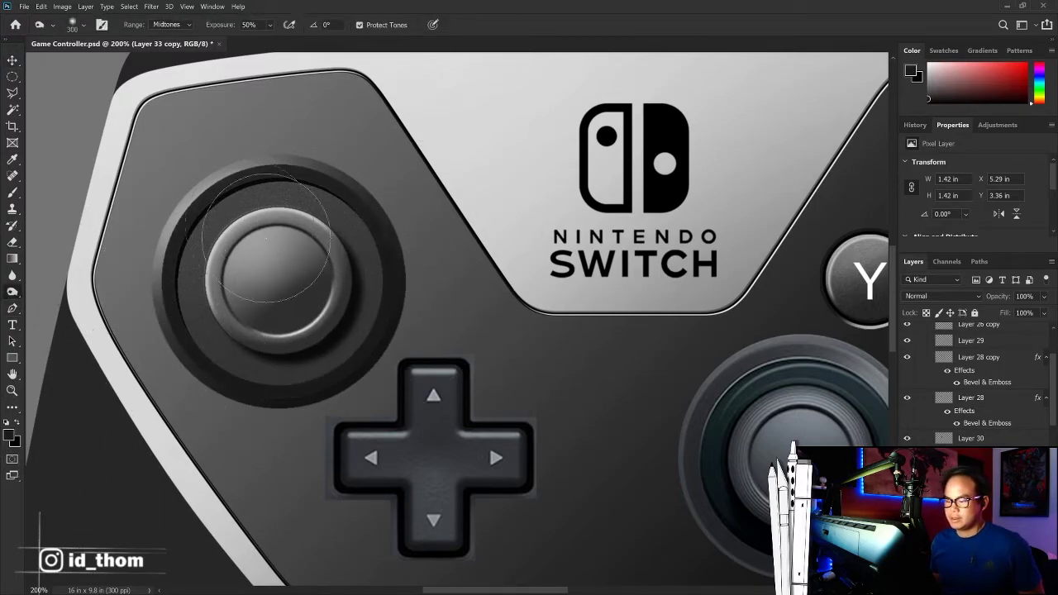
key(v)
click(369, 357)
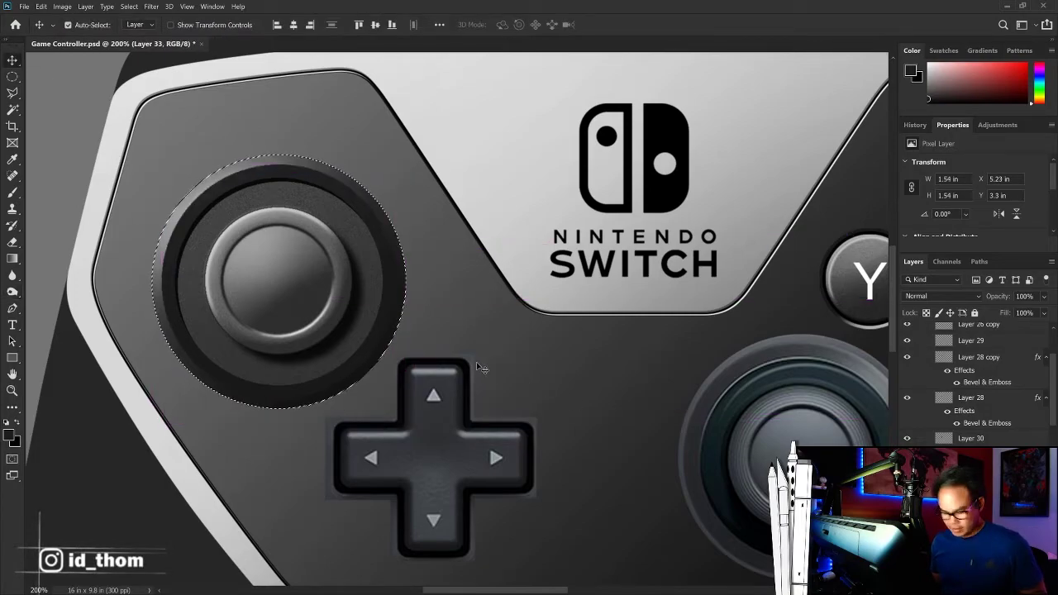
key(b)
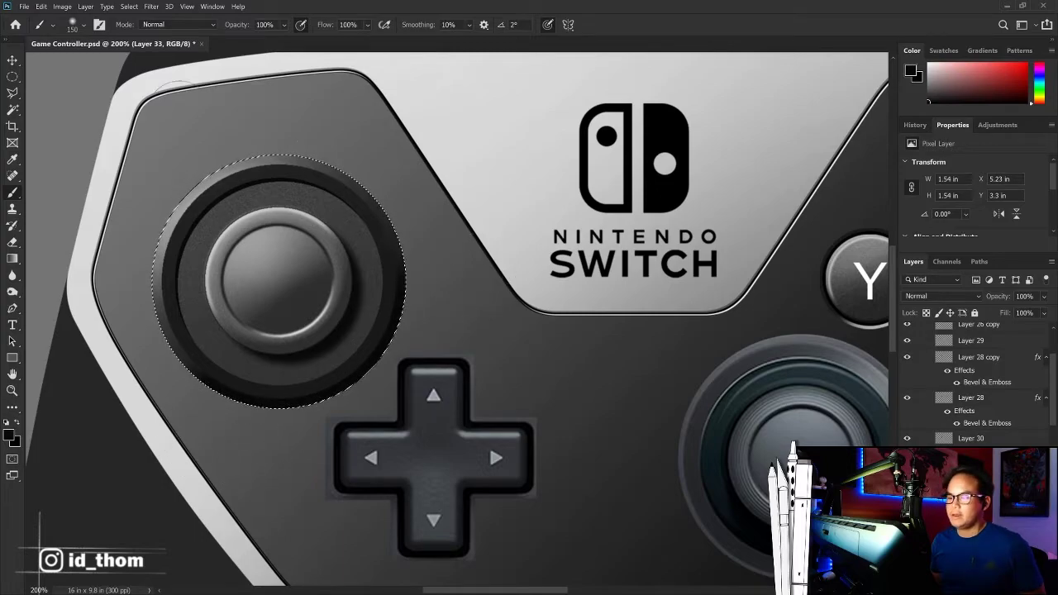
key(m)
click(273, 133)
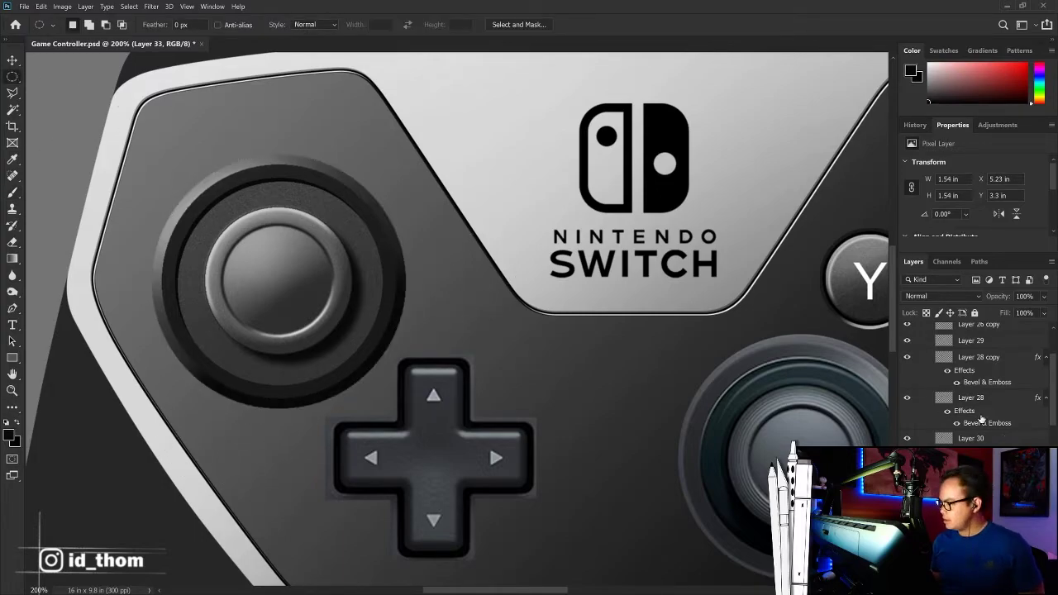
scroll(975, 417, up, 3)
double_click(957, 362)
text(JoyStick)
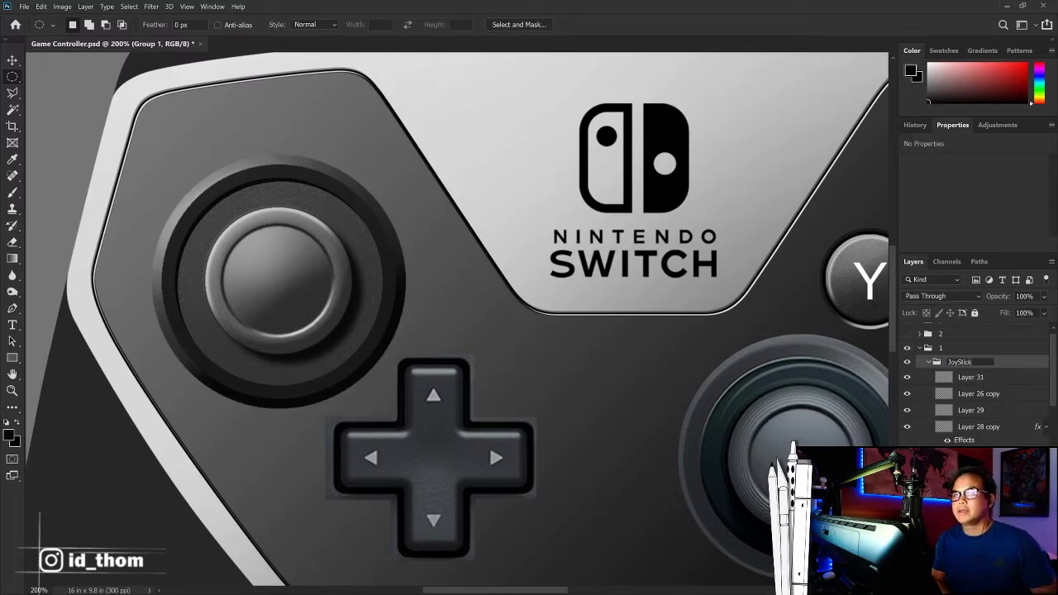
Step: Scale the JoyStick group down to about 94% and reposition the left joystick
click(929, 361)
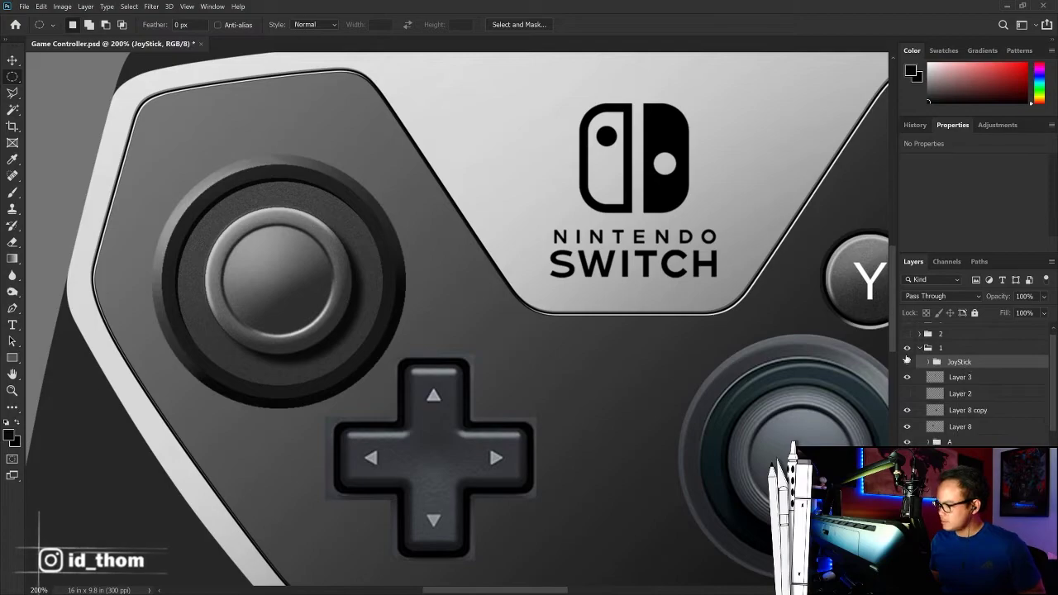
key(ctrl+t)
drag(401, 159, 368, 196)
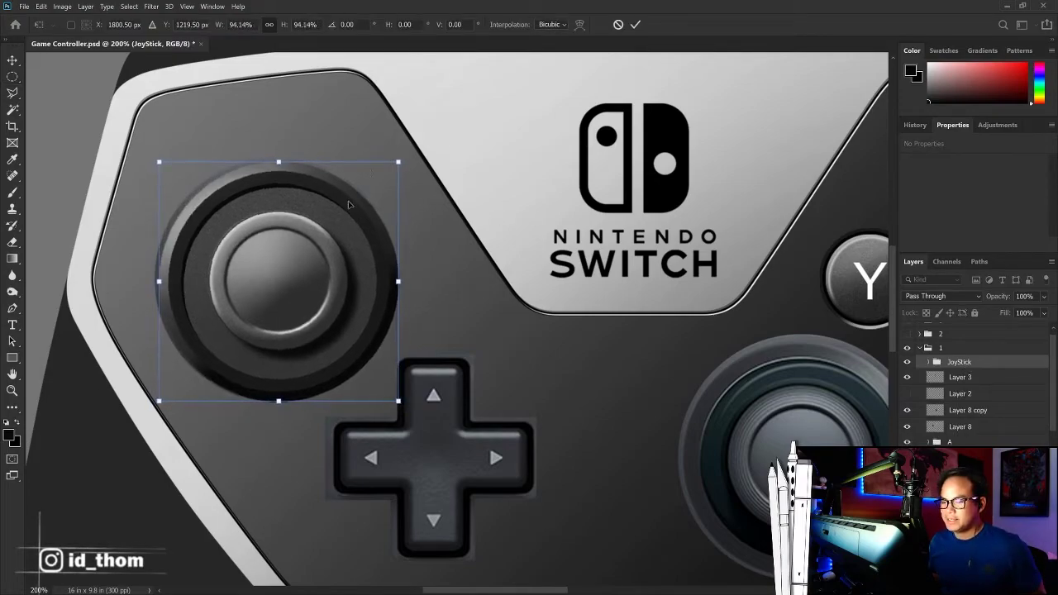
key(Return)
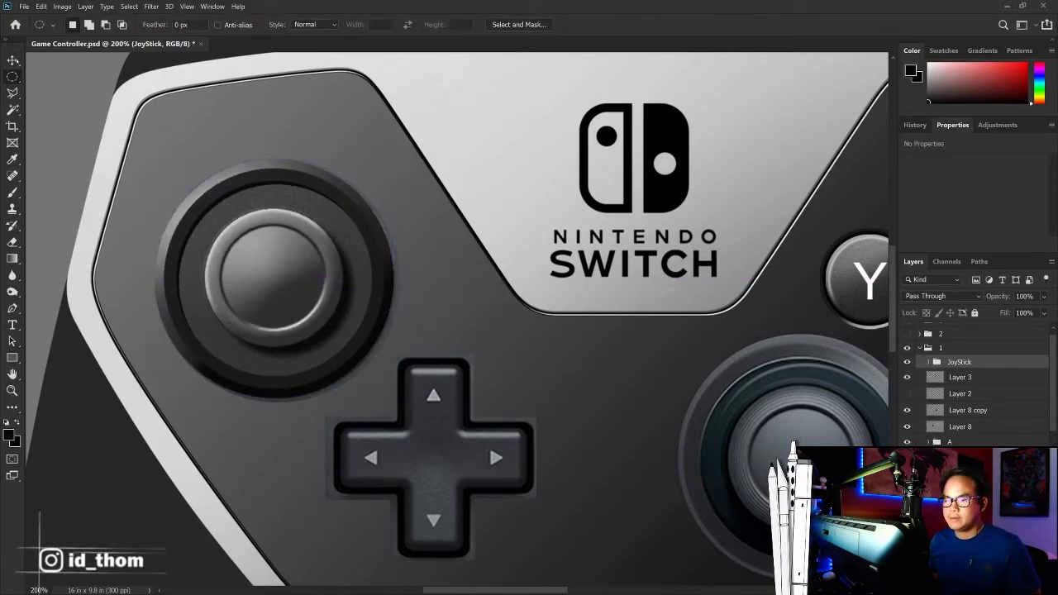
key(v)
drag(361, 198, 474, 189)
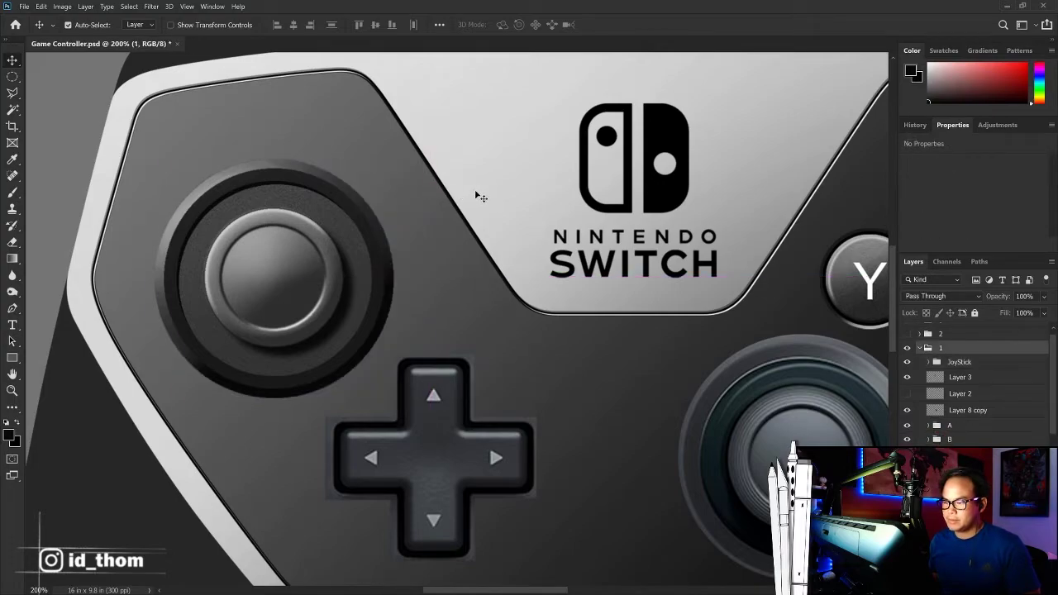
Step: Turn automatic layer picking back on and check the resized left joystick
key(ctrl+minus)
key(ctrl+minus)
key(ctrl+minus)
key(ctrl)
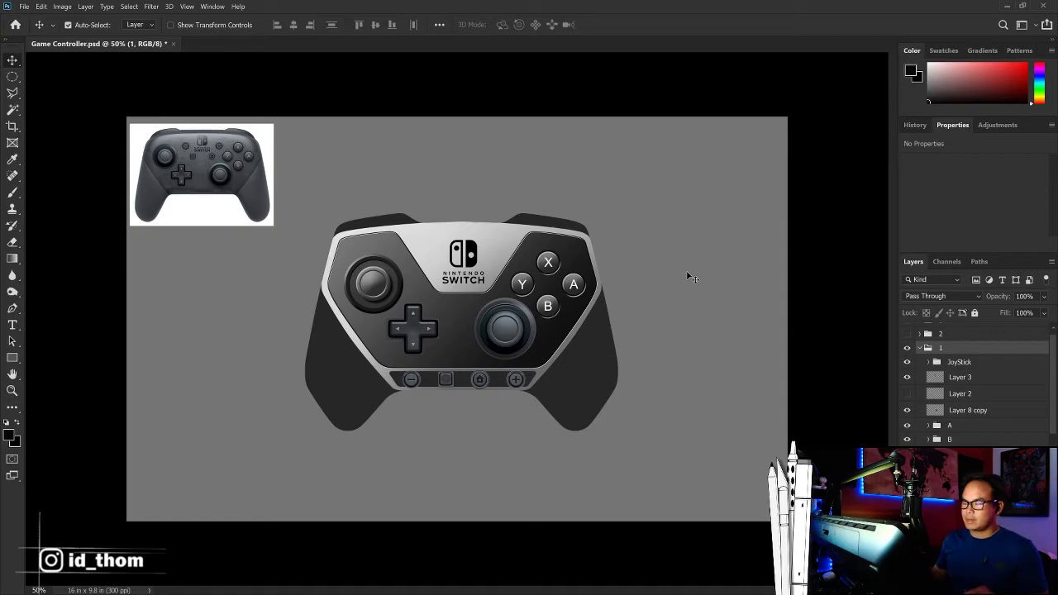
key(ctrl+plus)
key(ctrl+plus)
key(ctrl+plus)
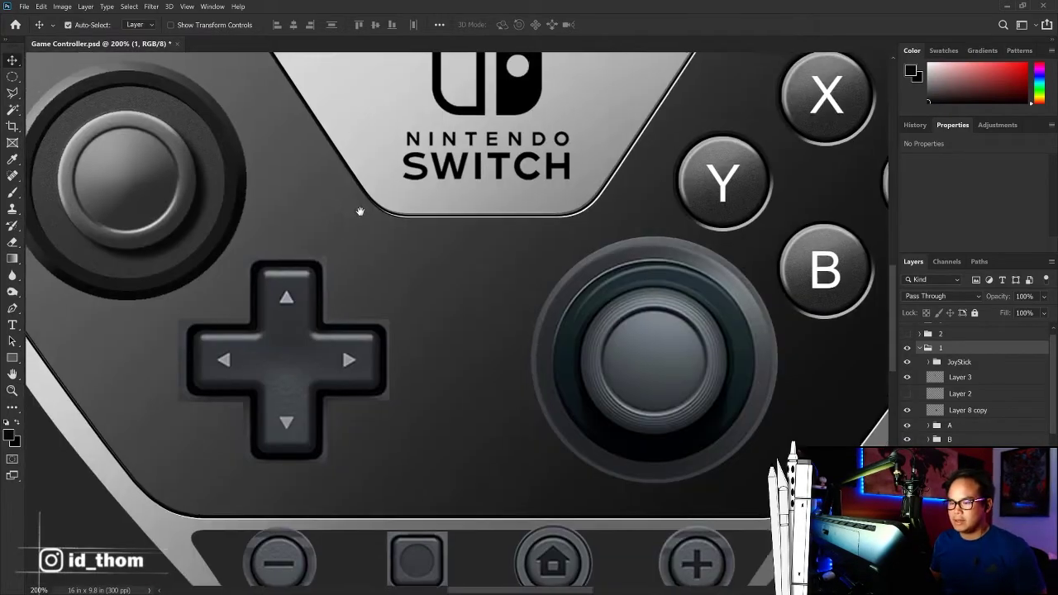
mouse_move(358, 208)
mouse_down()
mouse_move(409, 252)
mouse_move(395, 279)
mouse_up()
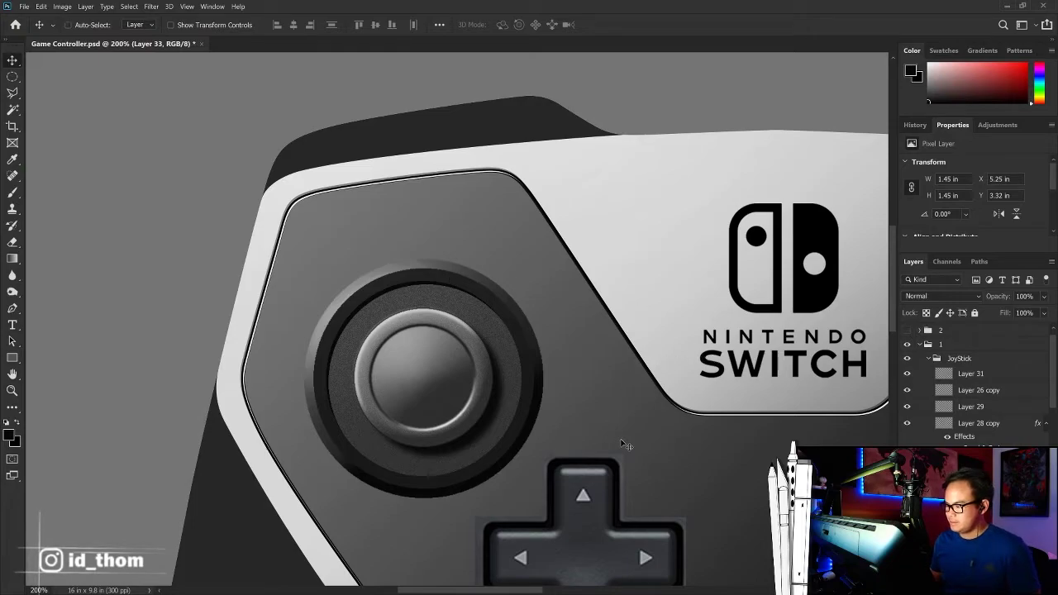
key(ctrl+minus)
Step: Duplicate the JoyStick group and move the copy onto the right stick
click(929, 358)
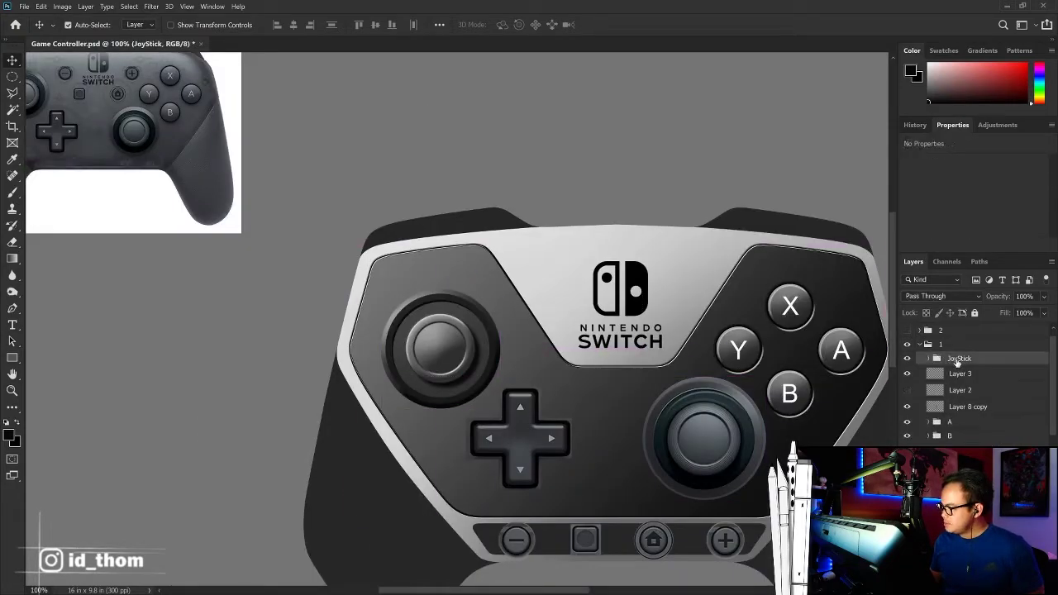
key(ctrl+j)
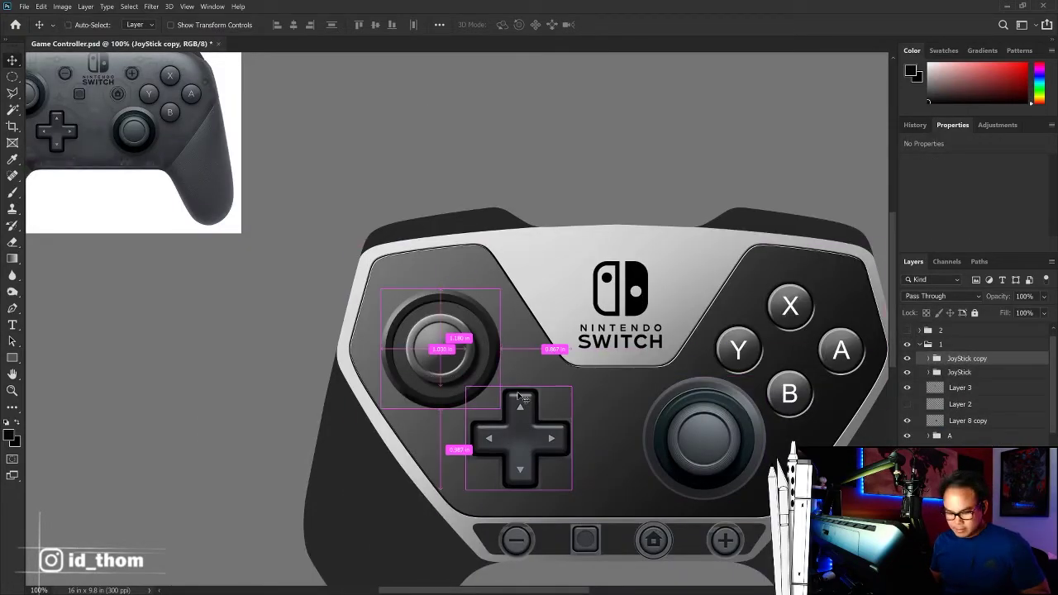
key(ctrl+t)
mouse_move(480, 361)
mouse_down()
mouse_move(752, 455)
mouse_move(742, 454)
mouse_up()
key(Return)
click(769, 446)
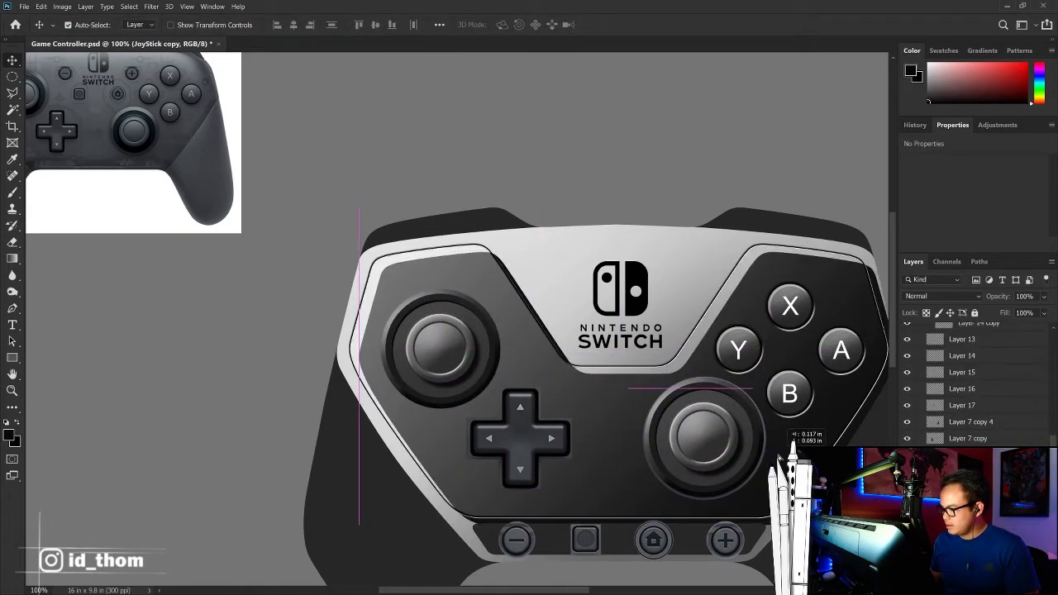
scroll(770, 436, down, 2)
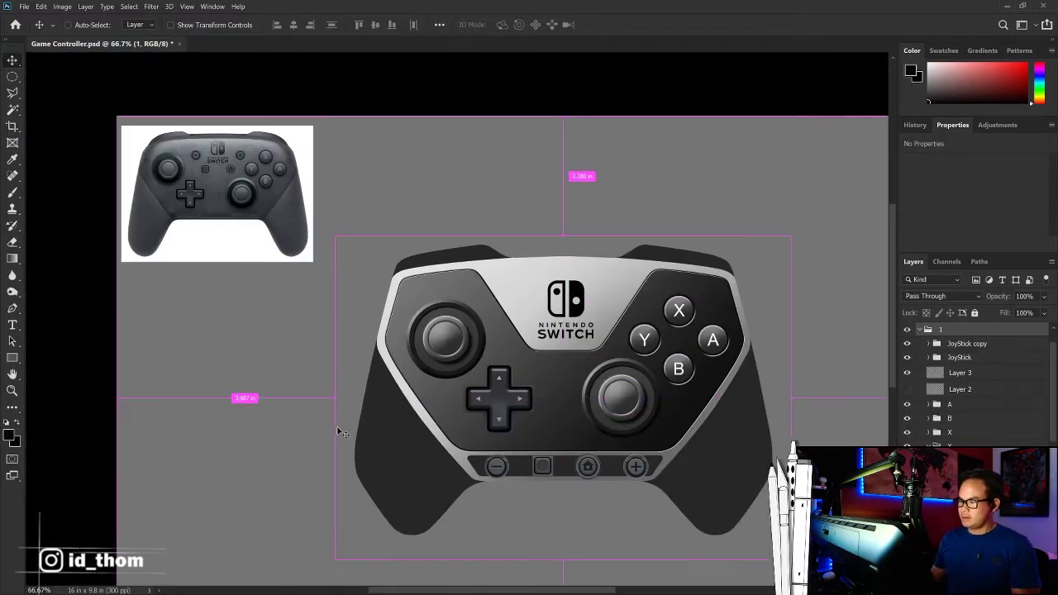
Step: Undo an accidental ring copy and delete the duplicate JoyStick copy group
scroll(339, 432, up, 1)
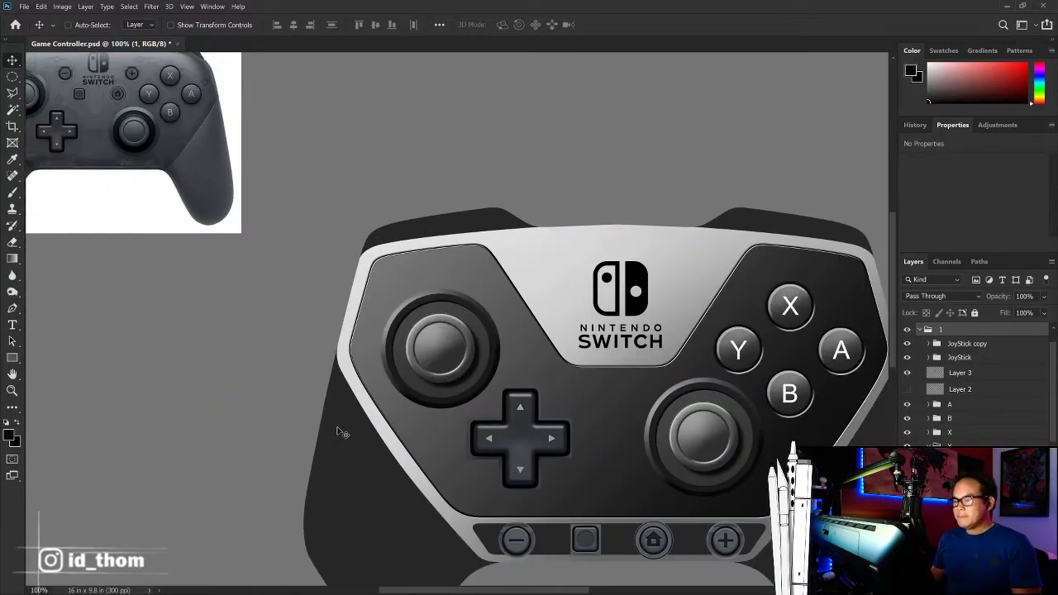
key(ctrl+plus)
drag(450, 285, 685, 339)
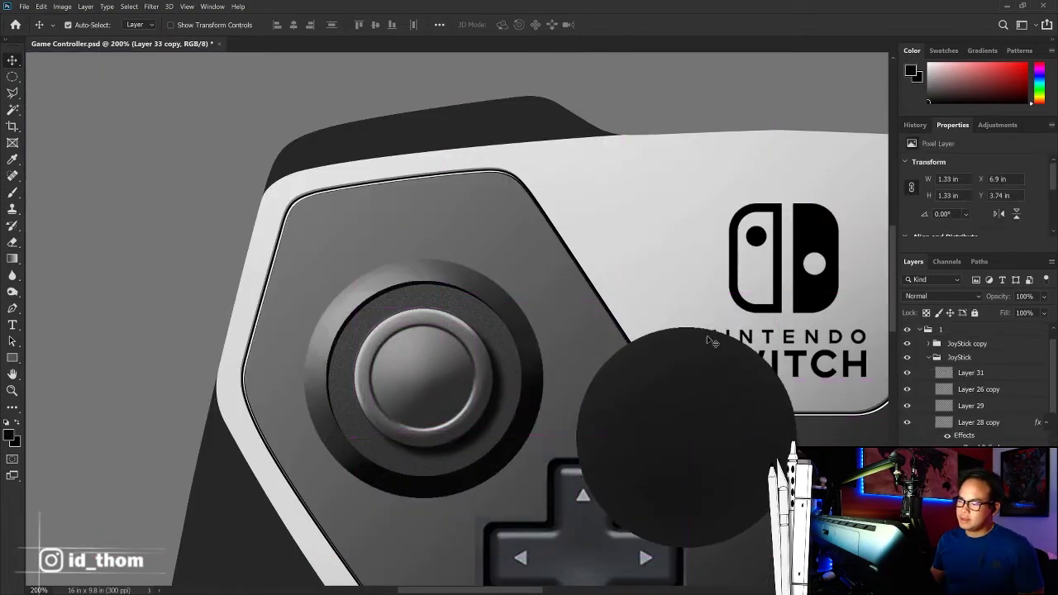
key(ctrl+z)
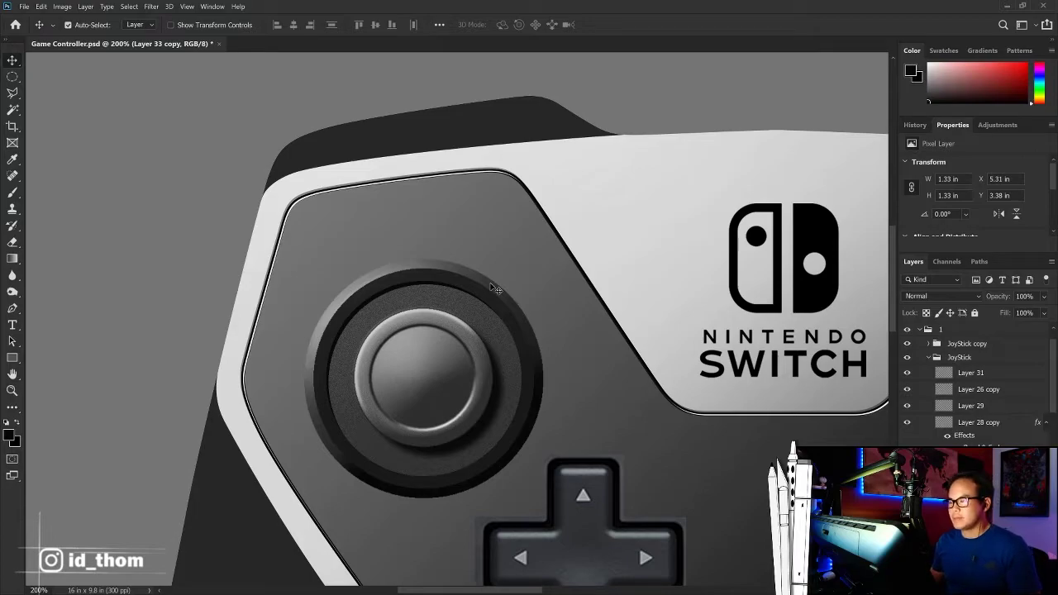
key(ctrl+z)
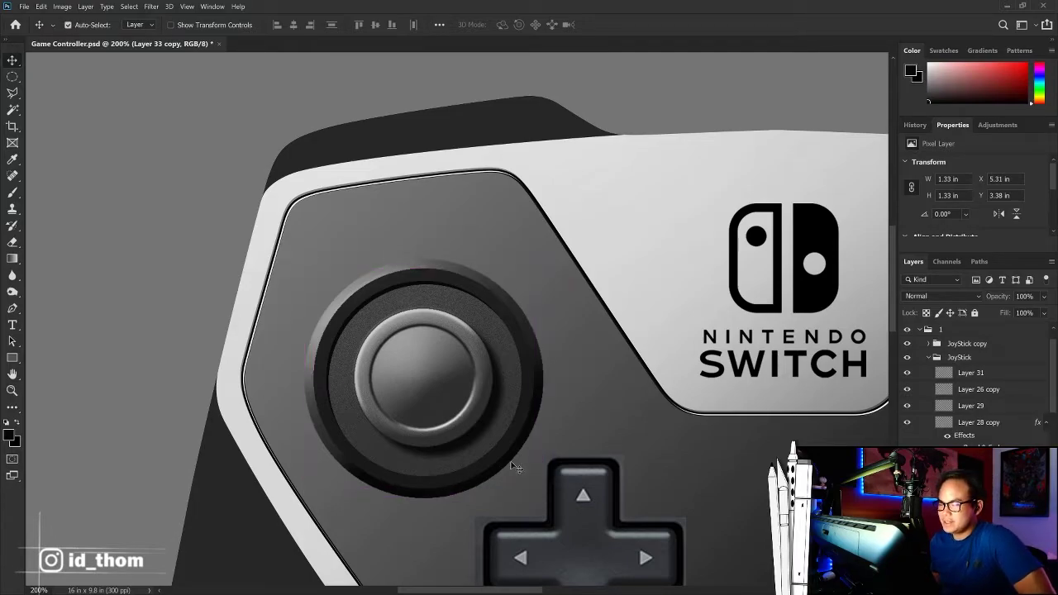
click(450, 293)
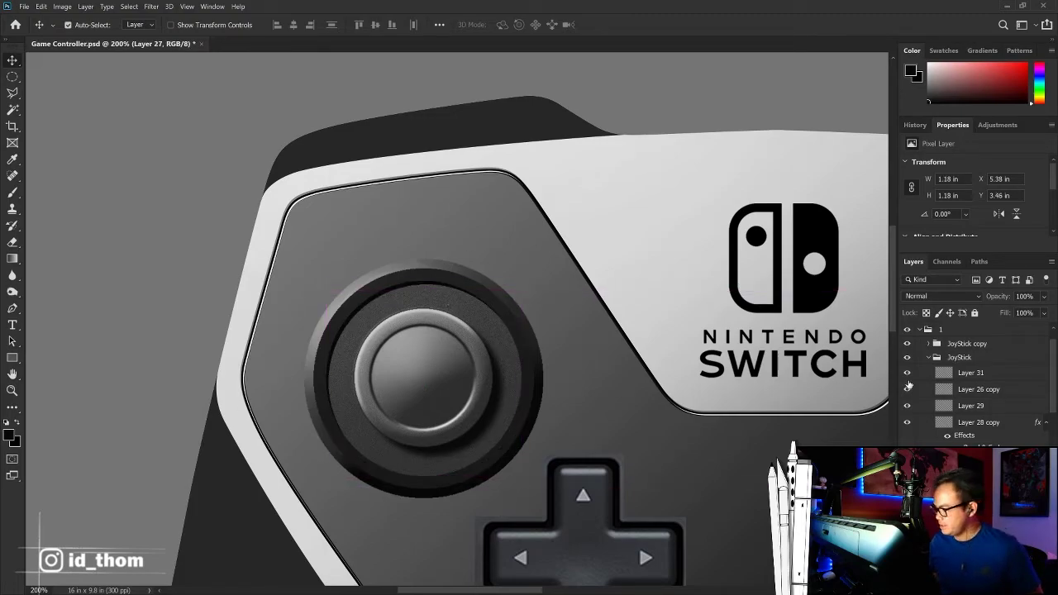
click(959, 343)
key(Delete)
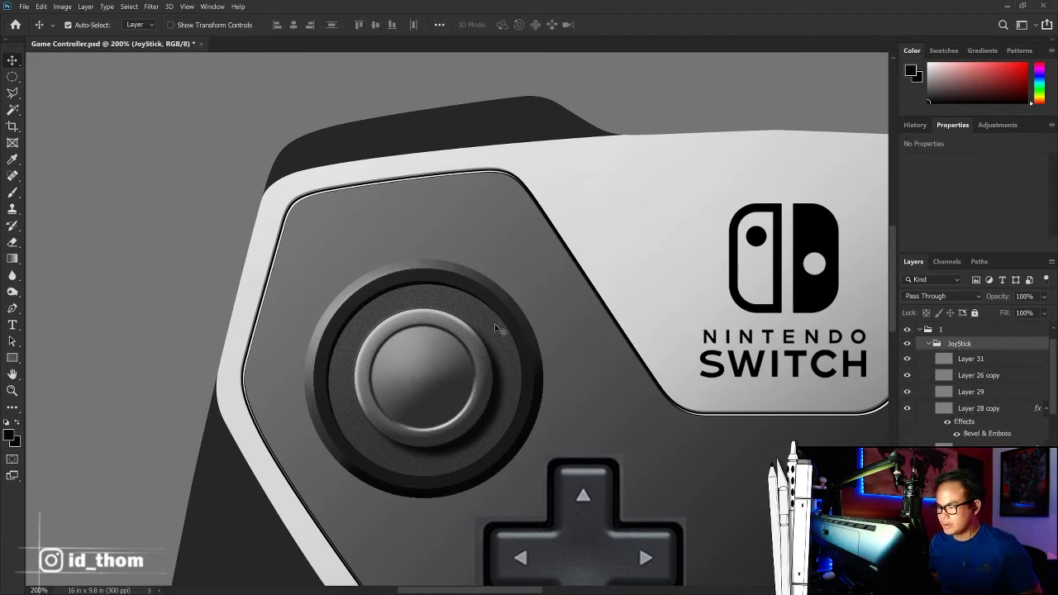
Step: Shrink the left joystick's ring and shadow layers to about 89%, re-centring the cap
click(494, 323)
click(428, 282)
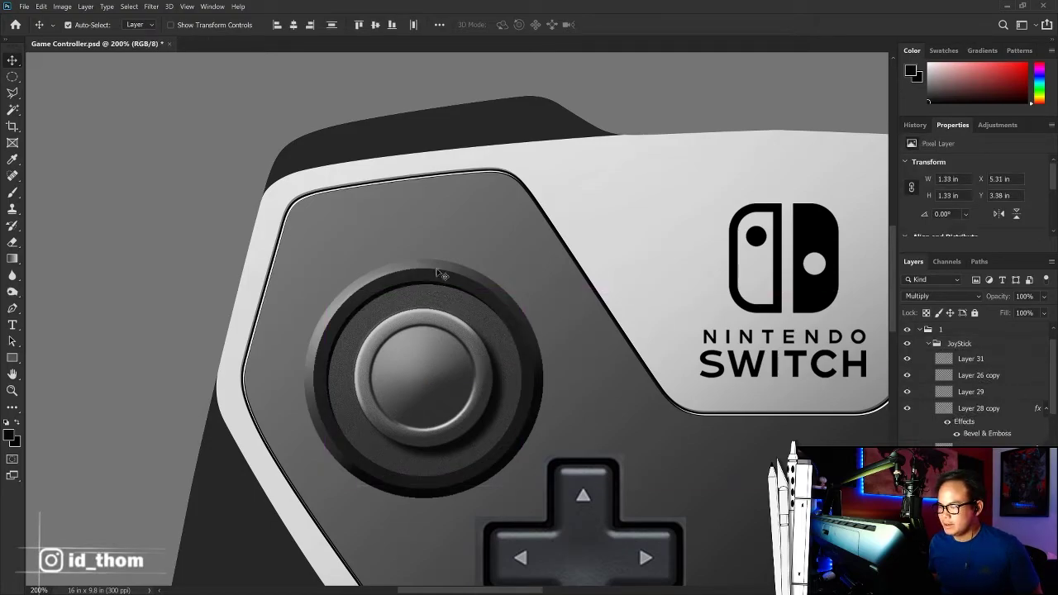
key(ctrl+t)
drag(543, 259, 525, 264)
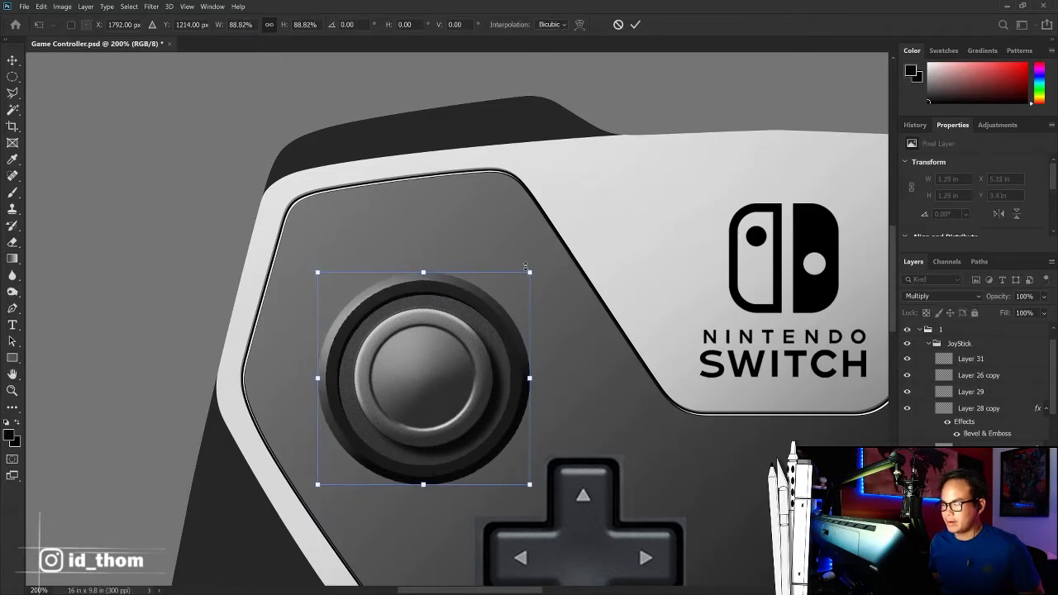
key(Return)
key(ctrl+minus)
key(ctrl+minus)
key(ctrl+plus)
key(ctrl+plus)
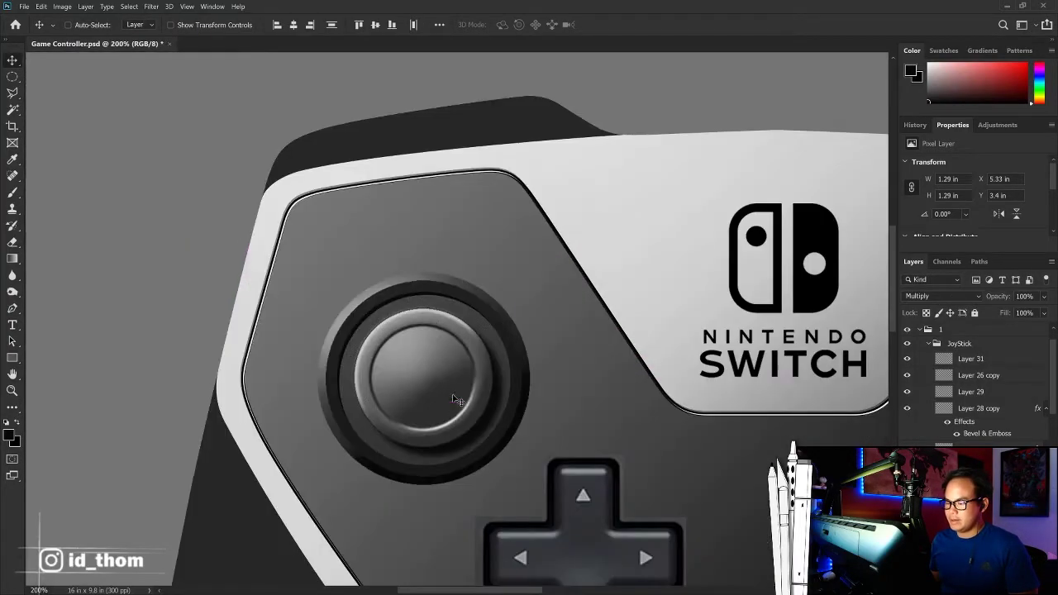
drag(436, 456, 376, 432)
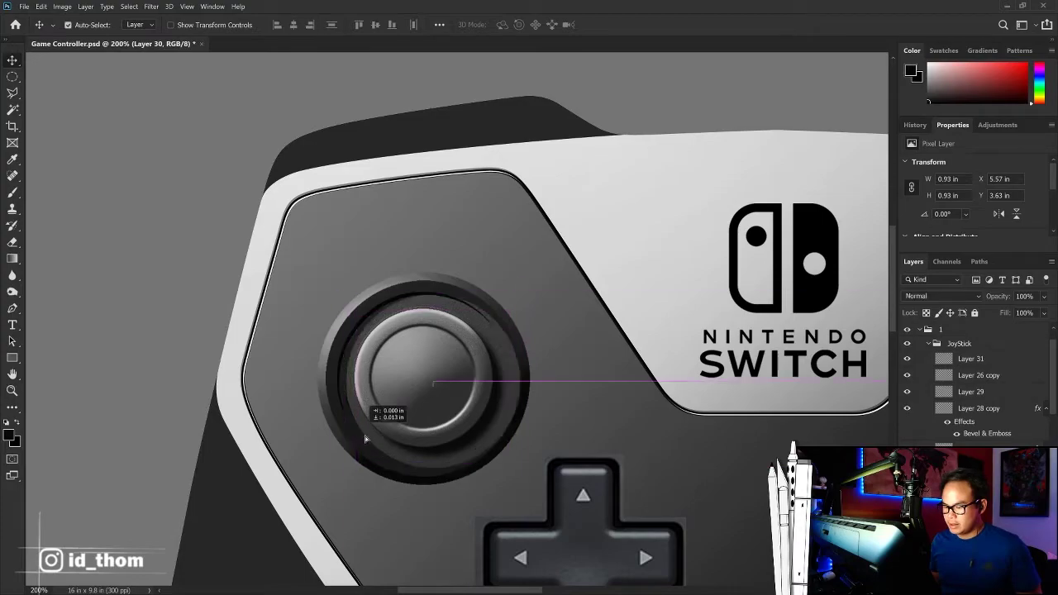
drag(415, 390, 417, 324)
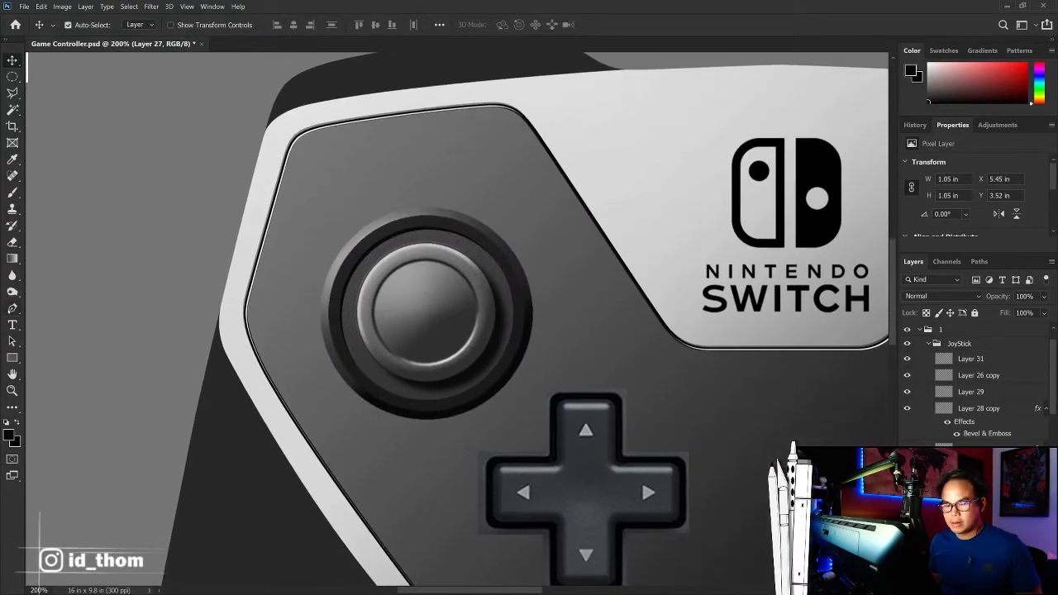
key(o)
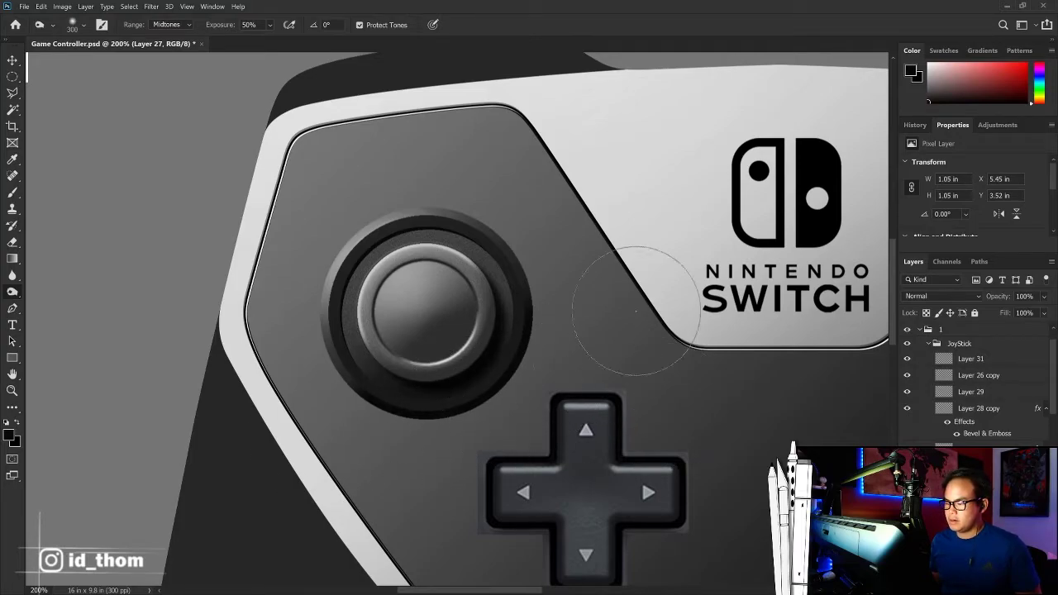
key(ctrl+0)
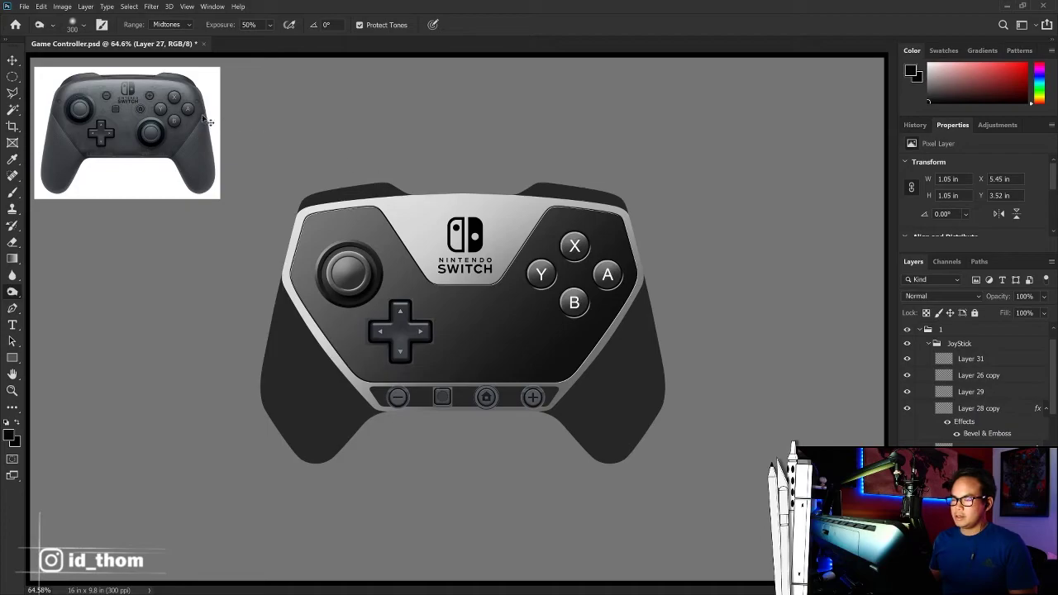
key(ctrl+plus)
key(ctrl+plus)
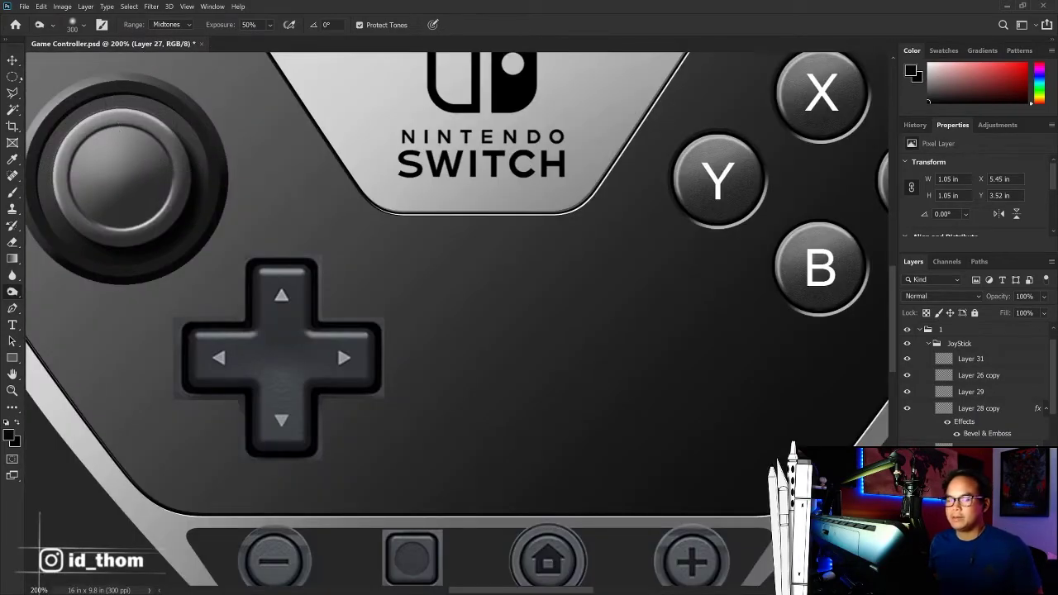
key(m)
key(v)
drag(321, 108, 444, 222)
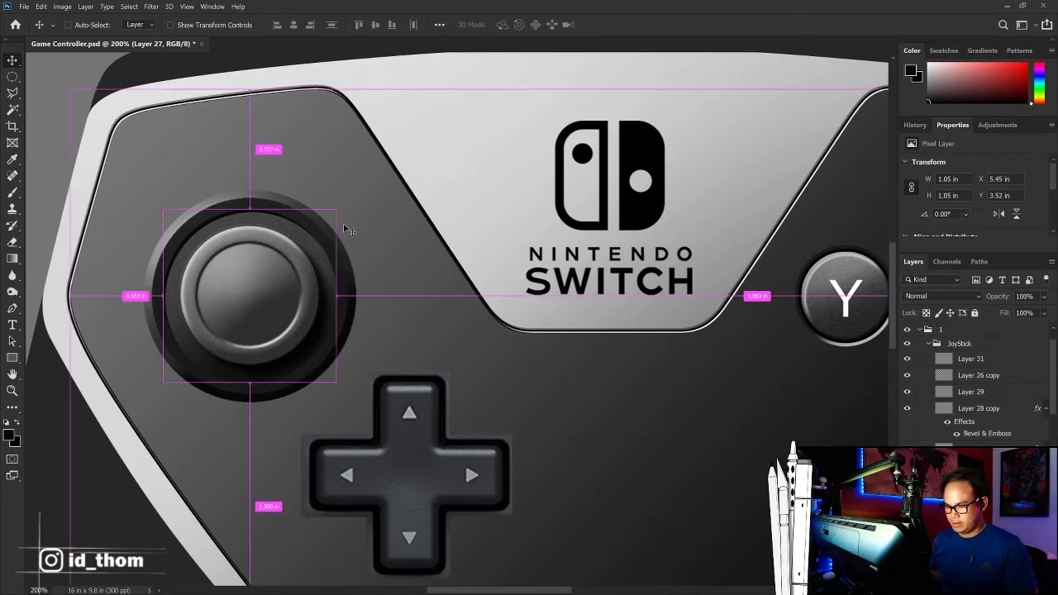
key(ctrl+0)
drag(570, 261, 571, 262)
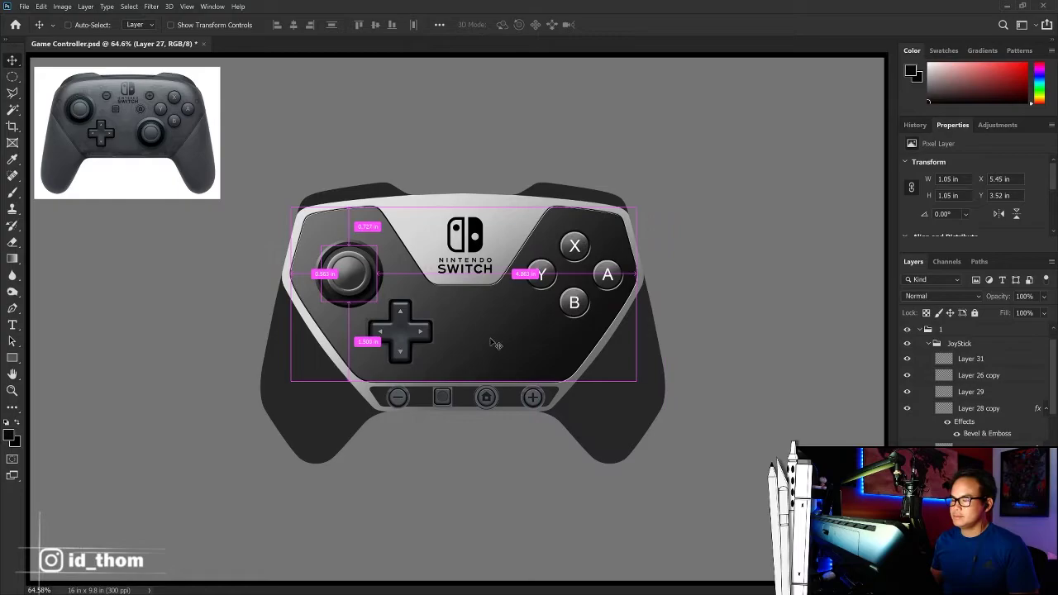
key(ctrl+1)
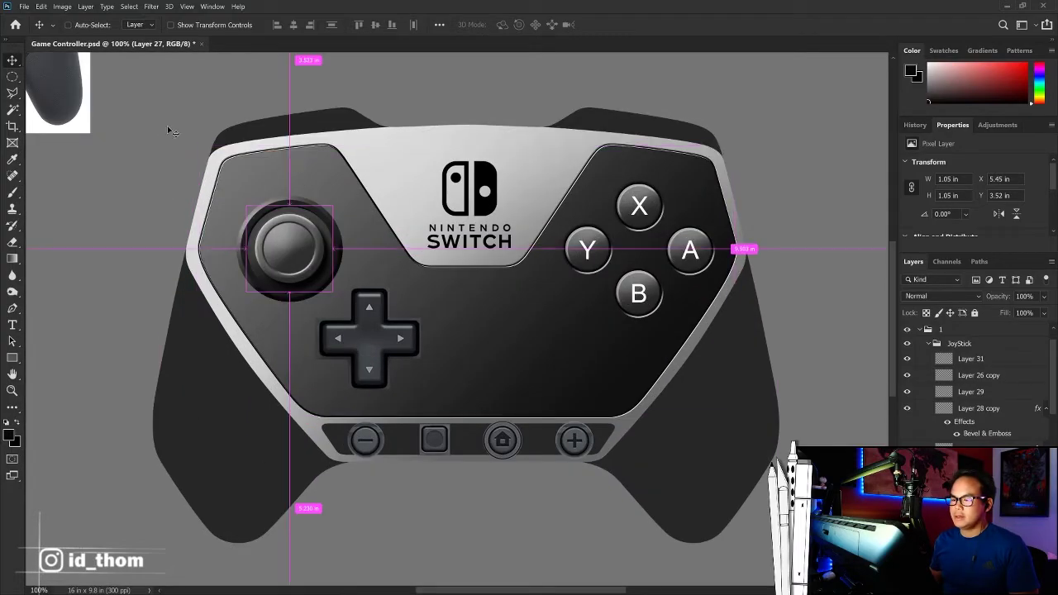
Step: Marquee-select a thin strip across the canvas above the controller
right_click(12, 76)
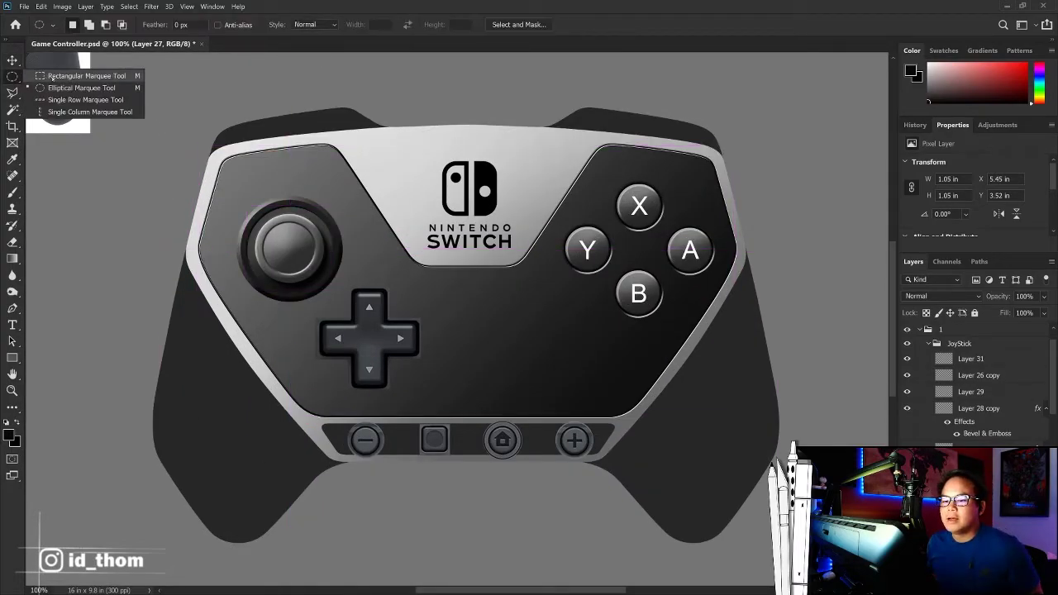
click(83, 74)
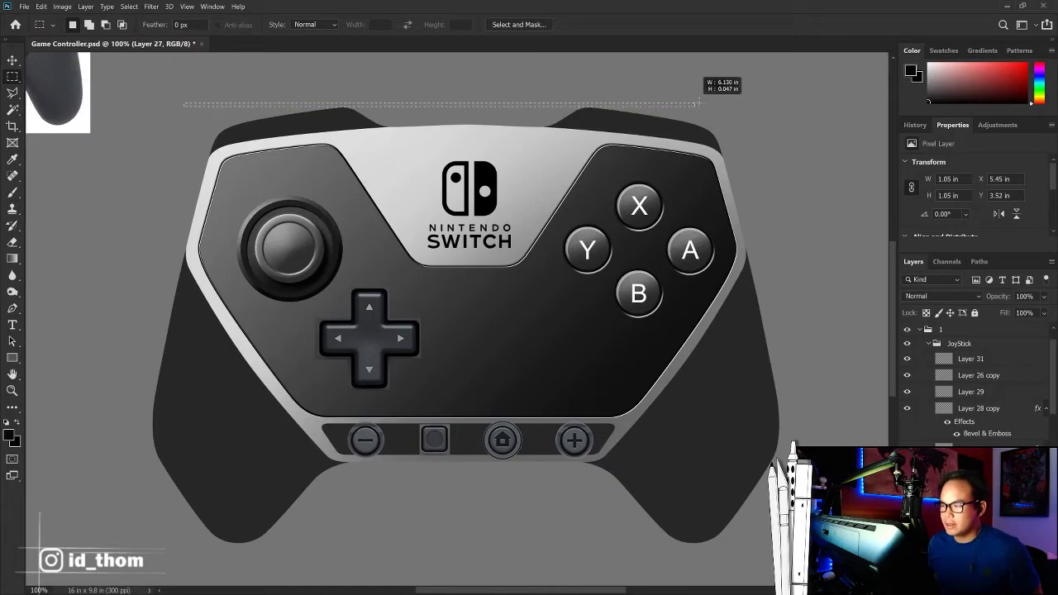
drag(280, 106, 808, 105)
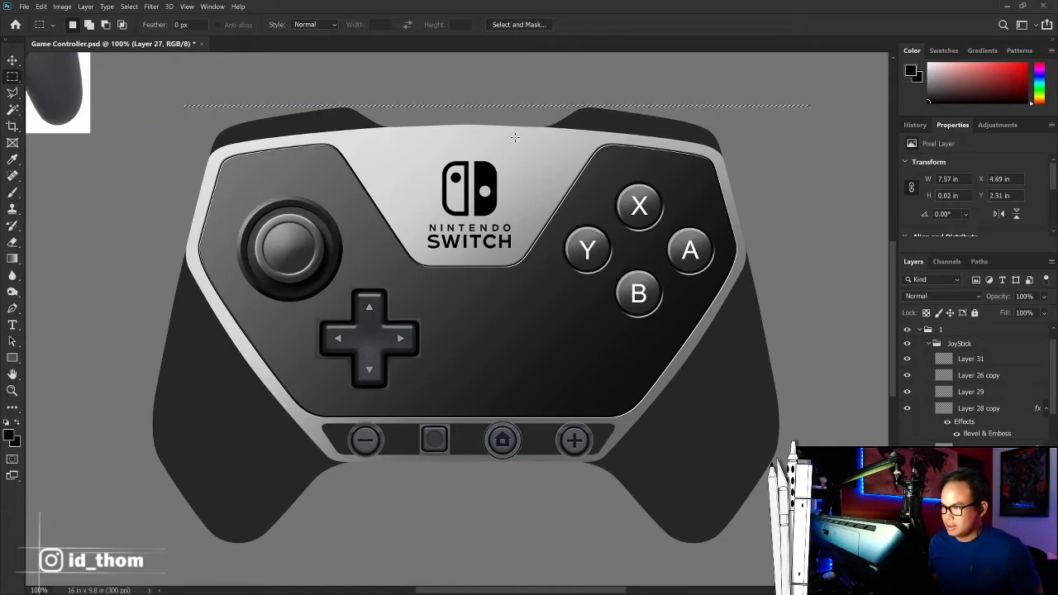
key(ctrl+plus)
key(ctrl+plus)
scroll(383, 231, up, 5)
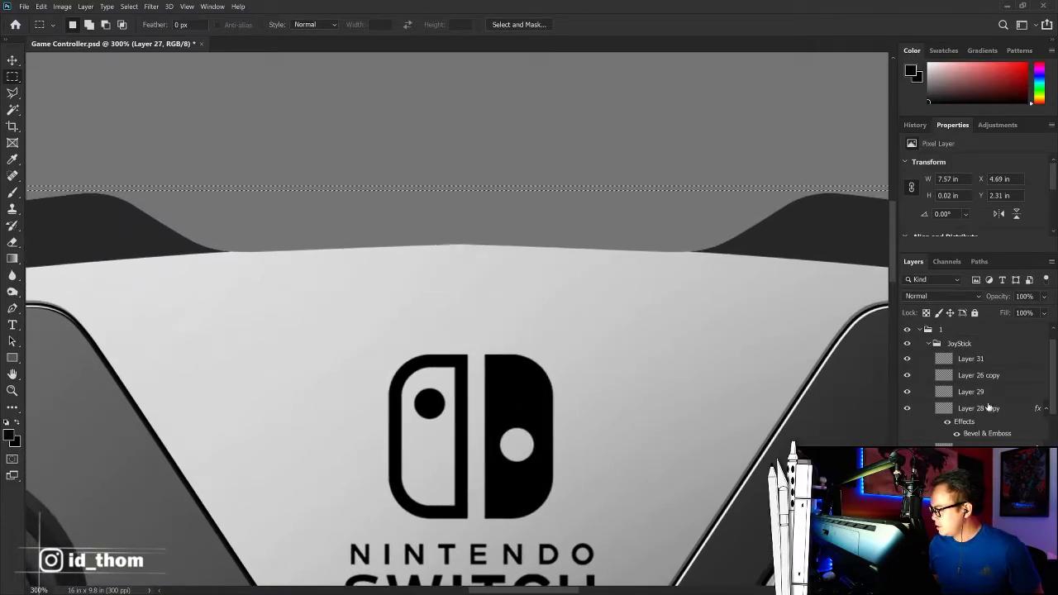
click(928, 343)
click(959, 343)
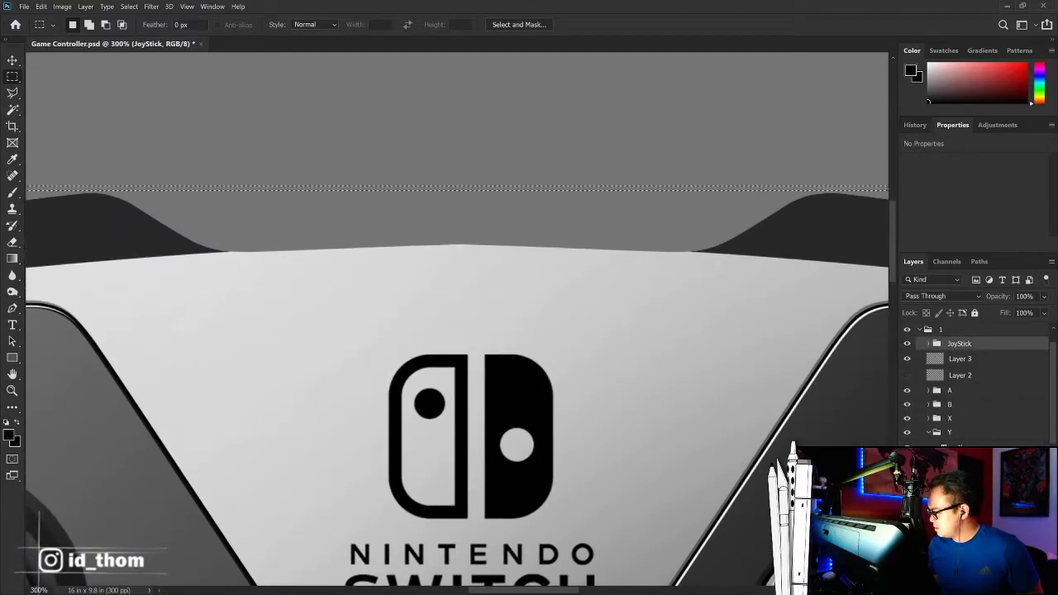
Step: Fill the strip on a new layer with white #ffffff and deselect
key(ctrl+shift+alt+n)
key(shift+F5)
click(382, 171)
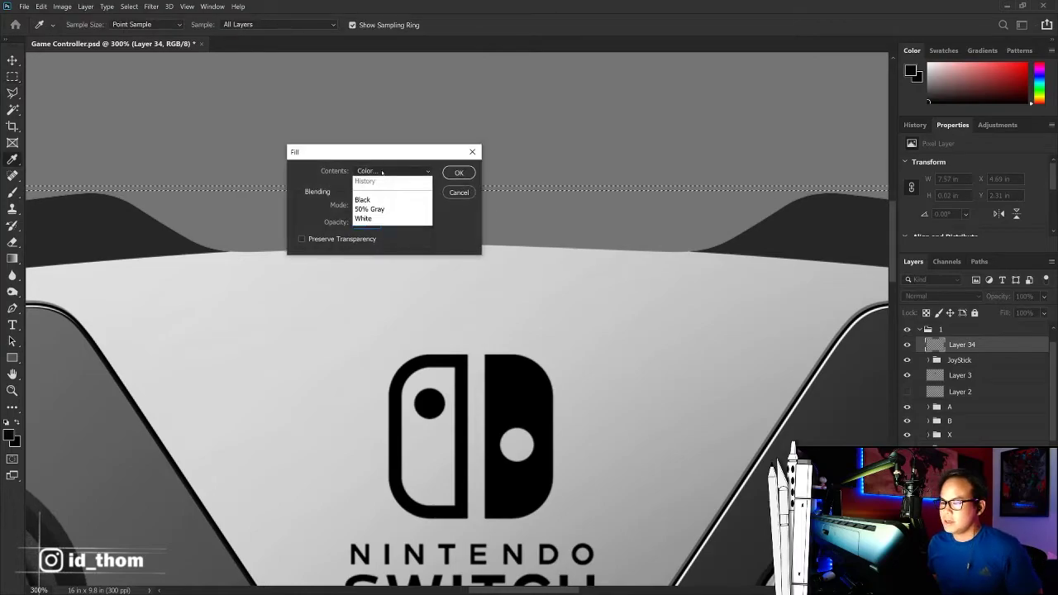
text(ffffff)
key(Return)
key(Return)
key(m)
key(ctrl+d)
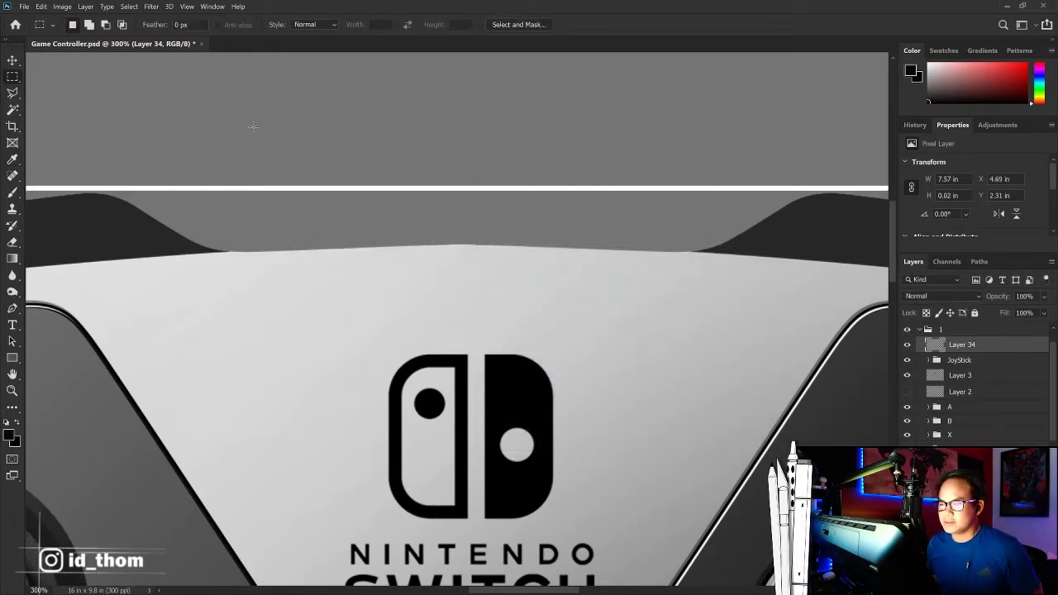
Step: Place a copy of the white line just below and merge both lines
key(v)
drag(432, 189, 435, 203)
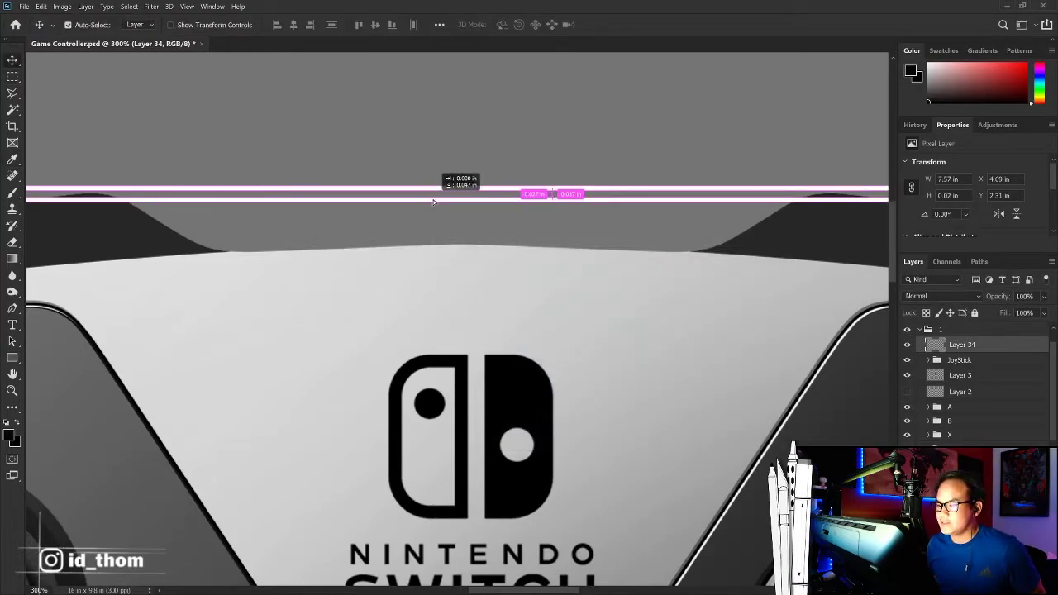
key(ctrl)
key(ctrl+e)
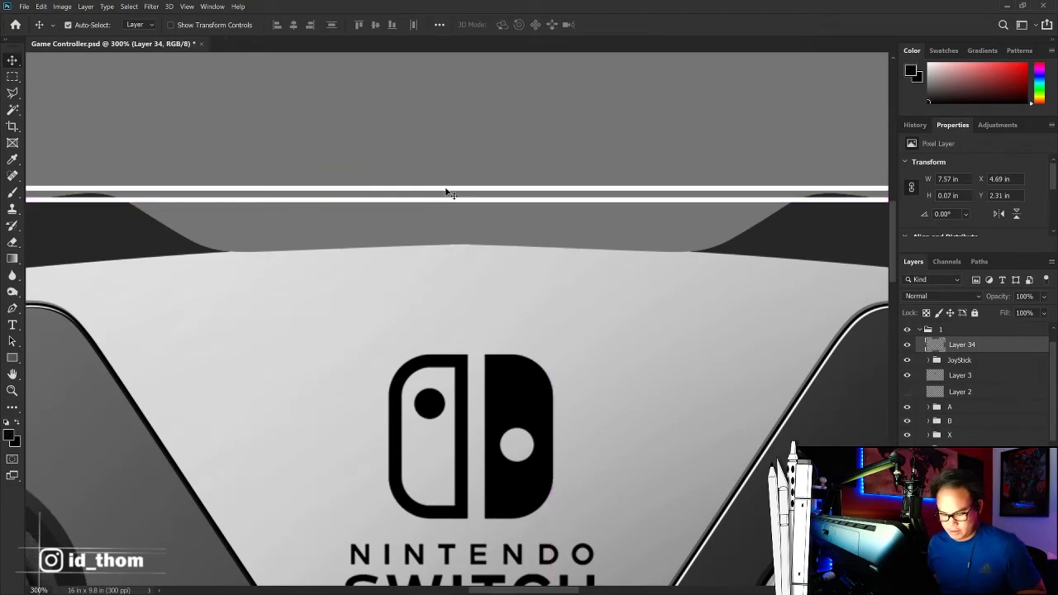
key(ctrl+plus)
key(ctrl+plus)
Step: Duplicate the stripes downward and merge them three times to lengthen the band
alt+drag(468, 124, 471, 144)
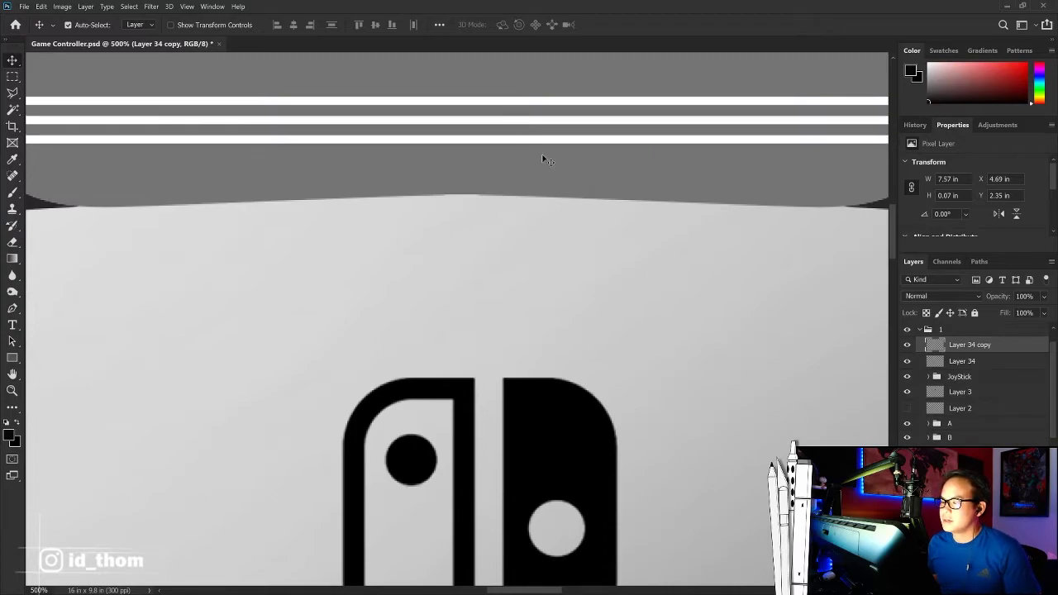
key(ctrl+e)
alt+drag(494, 103, 507, 182)
key(ctrl+e)
drag(578, 203, 578, 200)
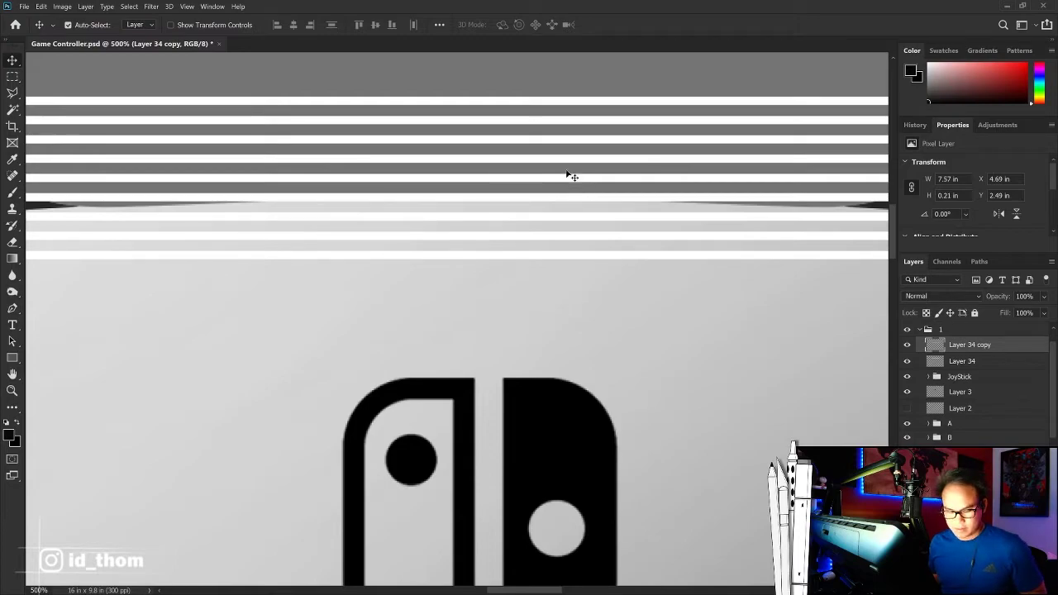
key(ctrl+e)
Step: Copy the stripe band further down, nudge it into line, and merge twice more
alt+drag(520, 105, 522, 256)
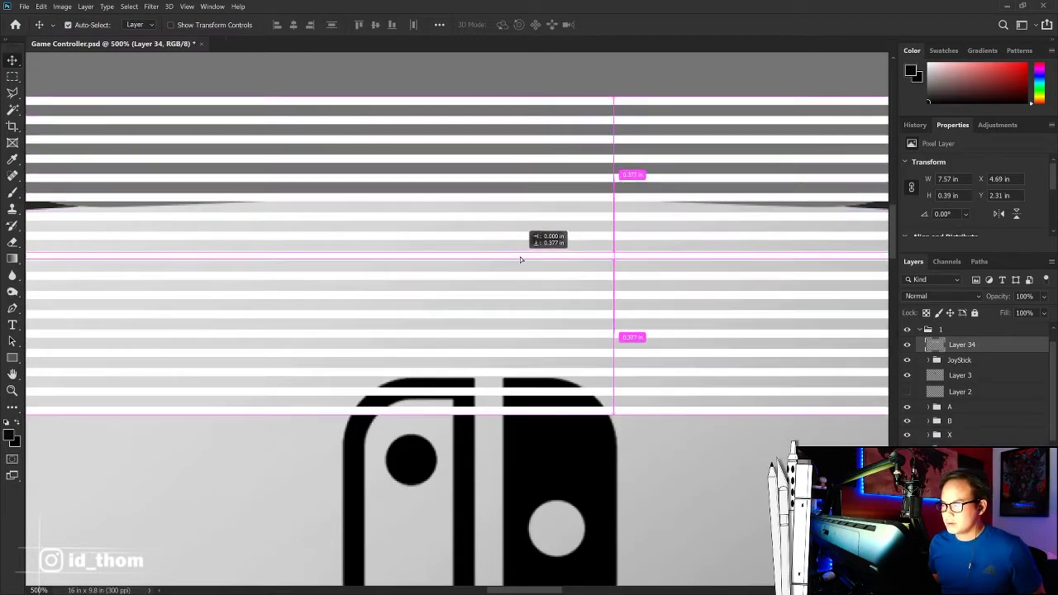
key(Down)
key(Down)
key(Down)
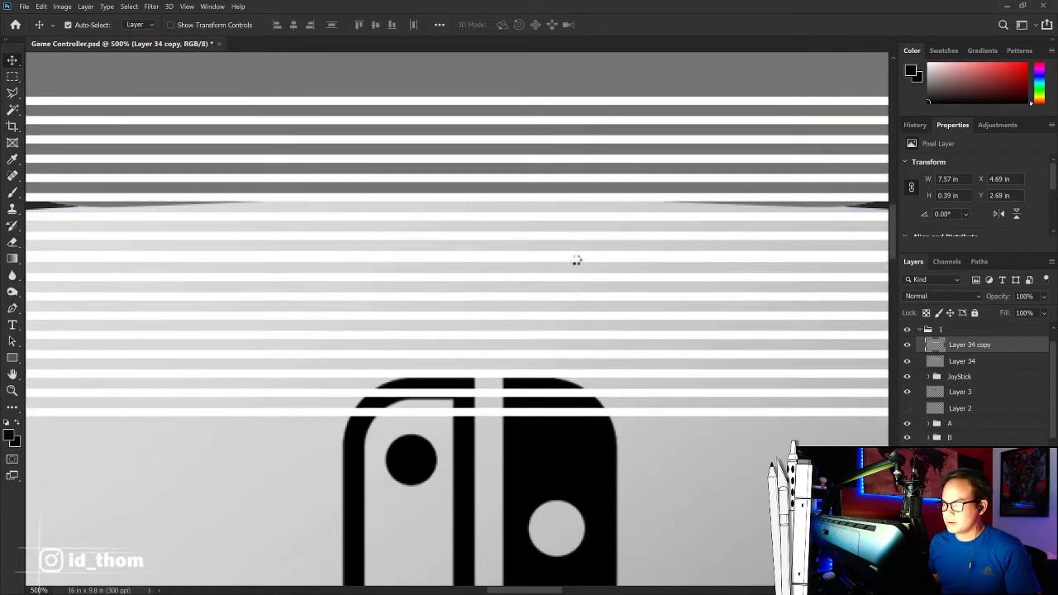
key(Down)
key(Down)
key(Down)
key(Down)
key(Down)
key(Down)
key(Up)
key(Up)
key(Up)
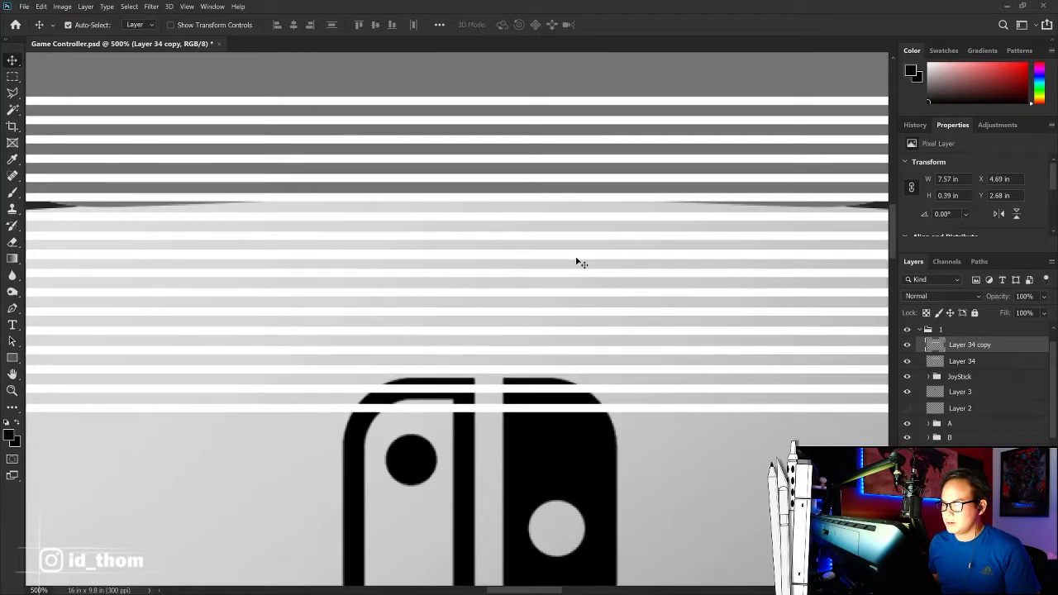
key(Up)
key(ctrl+e)
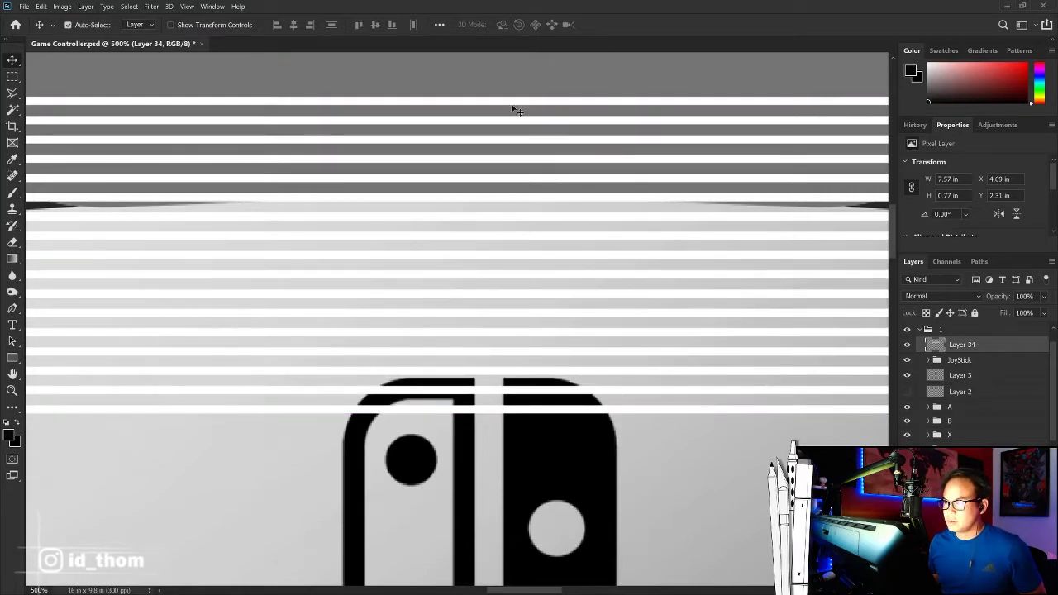
drag(514, 110, 510, 410)
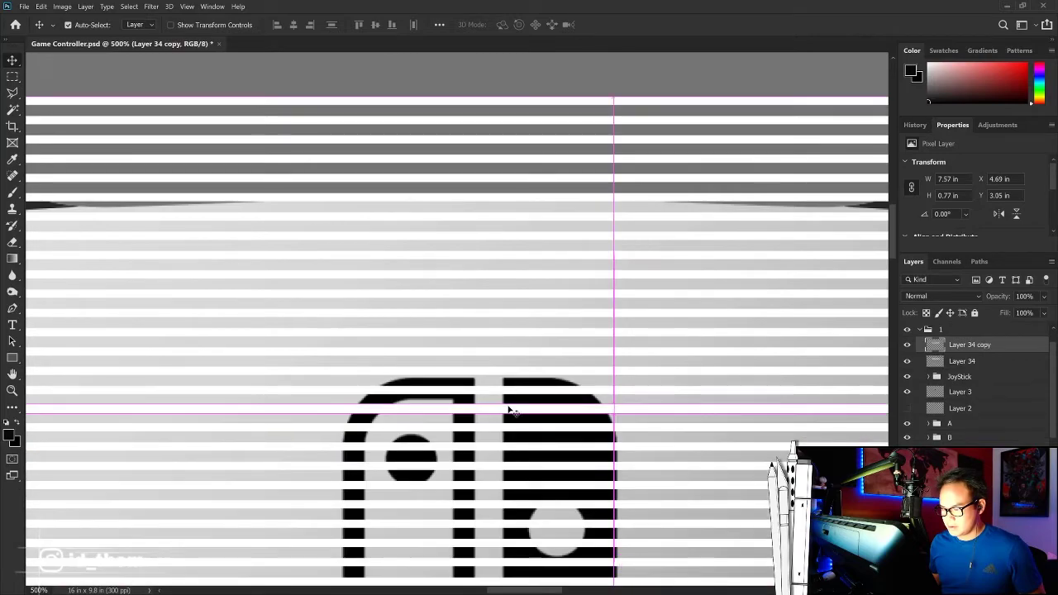
key(ctrl+e)
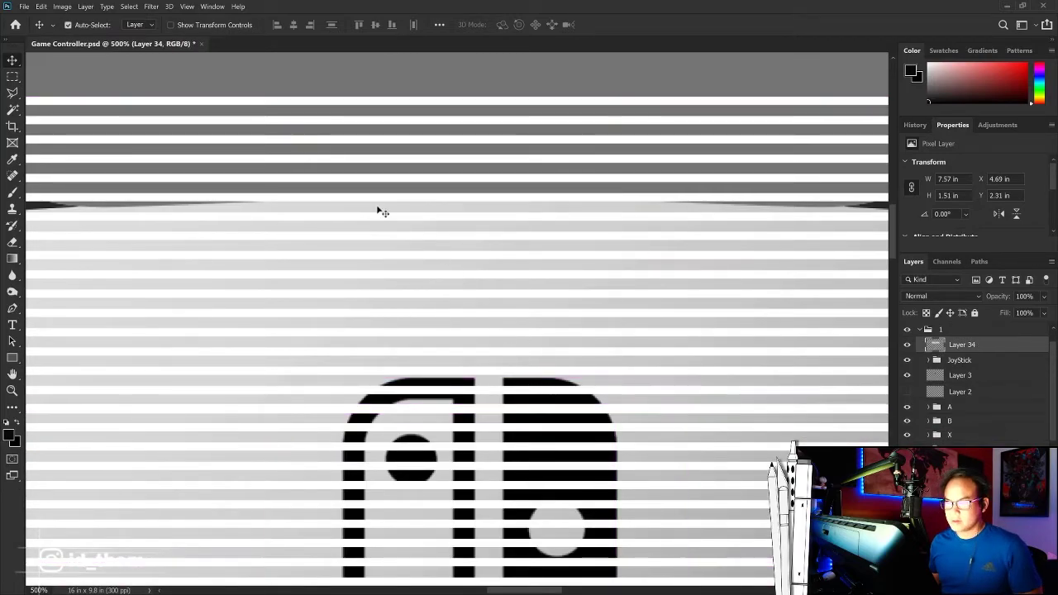
key(ctrl+minus)
key(ctrl+minus)
key(ctrl+minus)
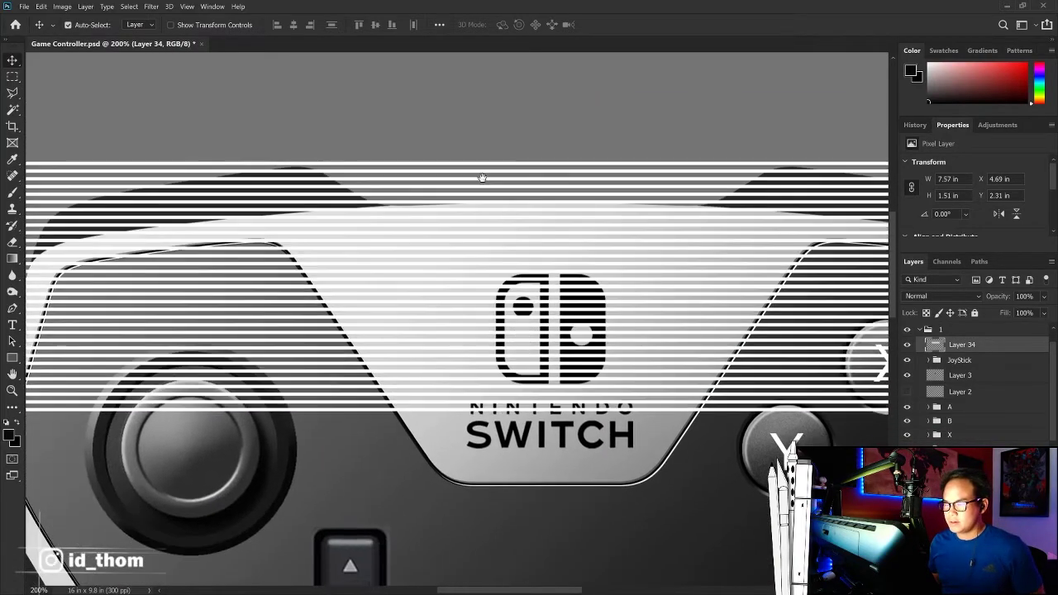
Step: Duplicate the stripes over the lower controller, then discard that extra copy
drag(474, 168, 483, 419)
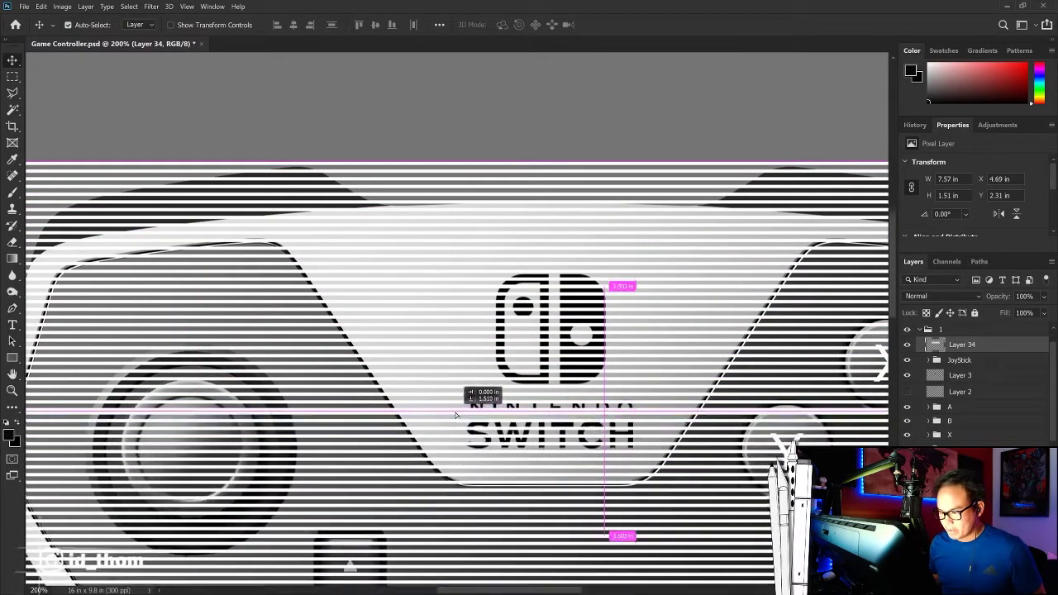
key(Down)
key(Down)
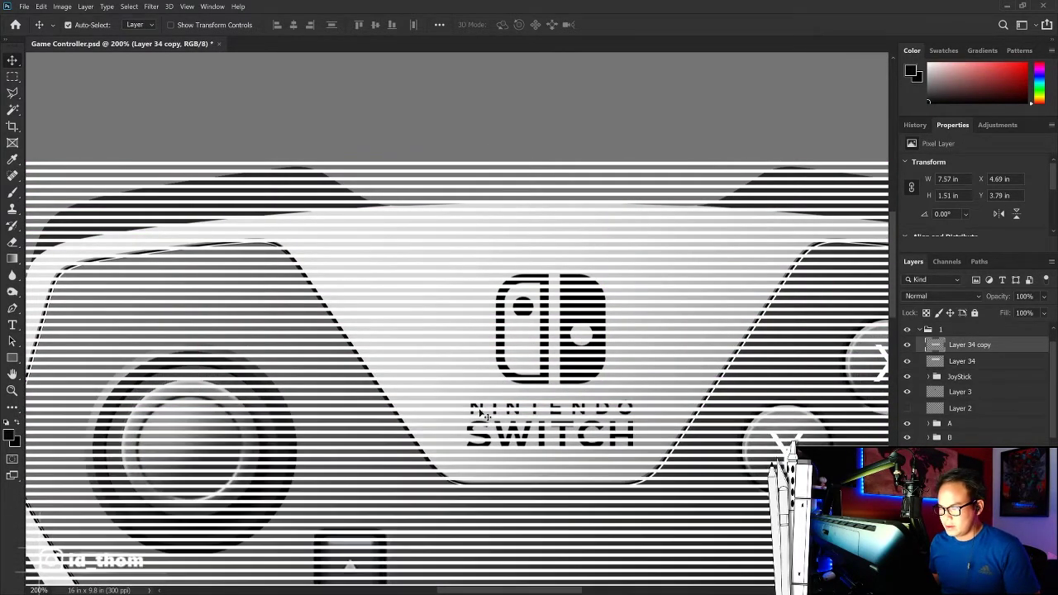
key(Down)
key(Down)
key(Down)
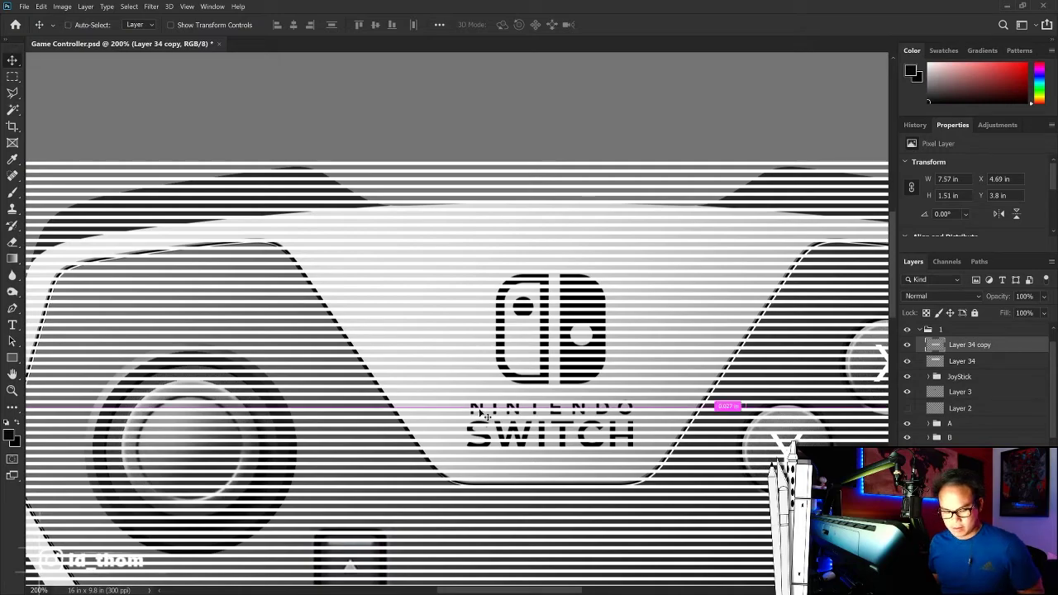
key(Delete)
key(ctrl+minus)
key(ctrl+minus)
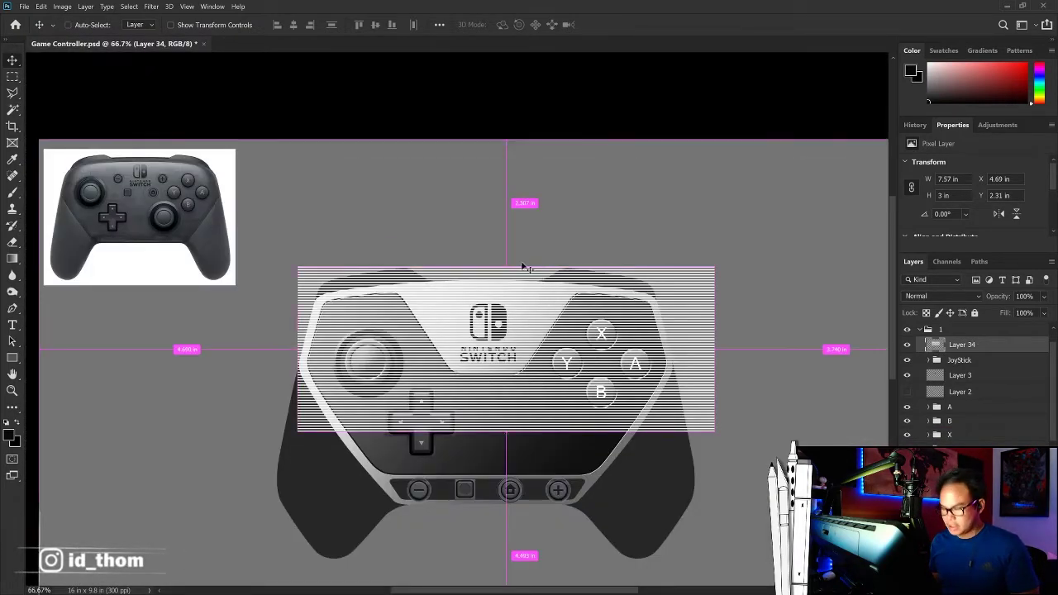
Step: Add a stripe copy 3 inches lower, align and merge it, and move the stripes over the controller
key(ctrl+plus)
drag(509, 246, 497, 495)
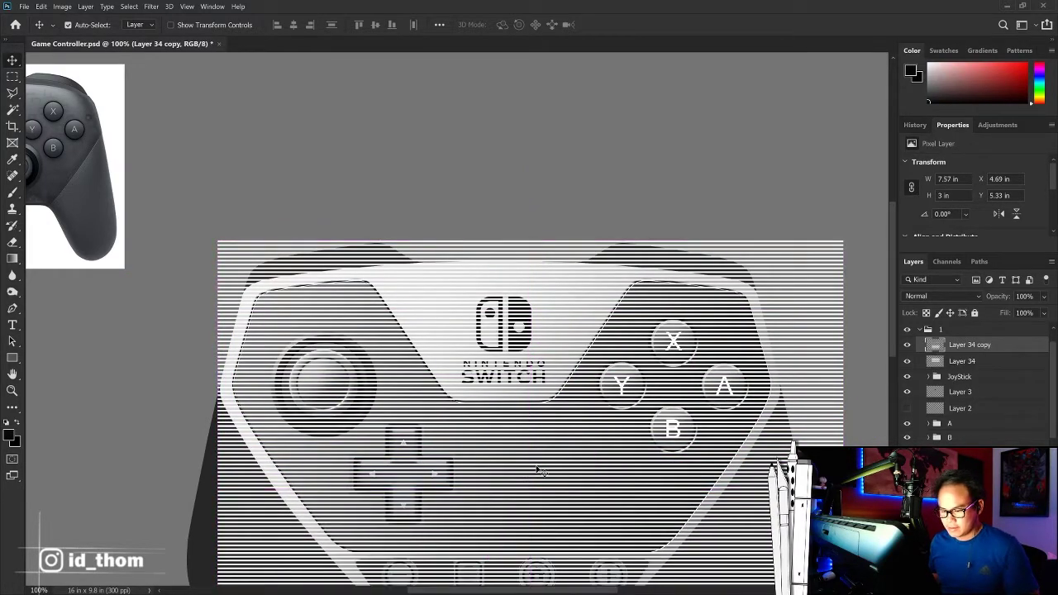
key(Up)
key(Up)
key(Up)
key(Up)
key(Up)
key(Up)
key(Up)
key(Up)
key(Up)
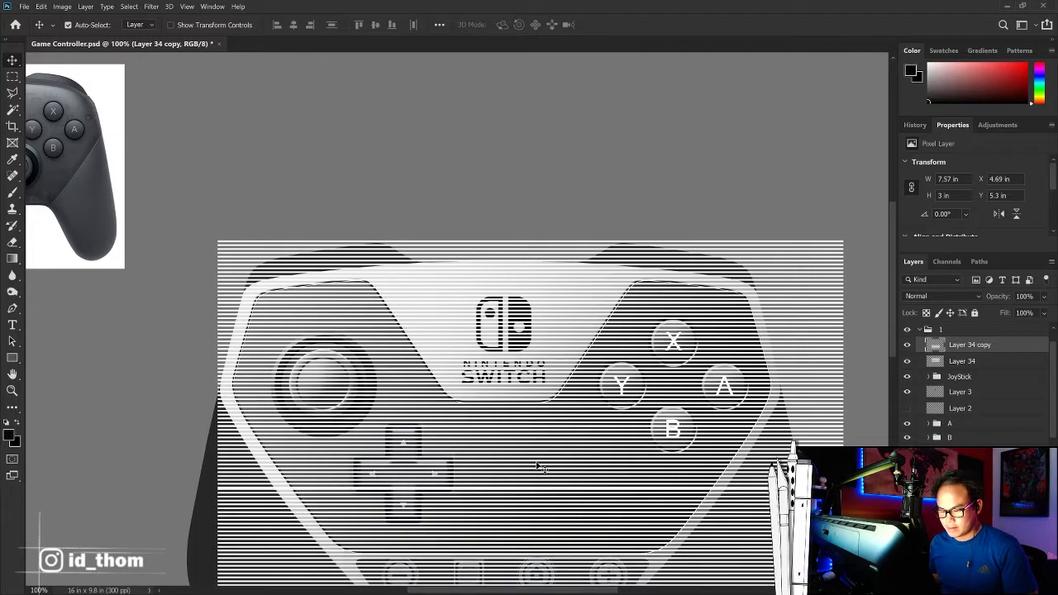
key(Up)
key(Up)
key(Up)
key(Up)
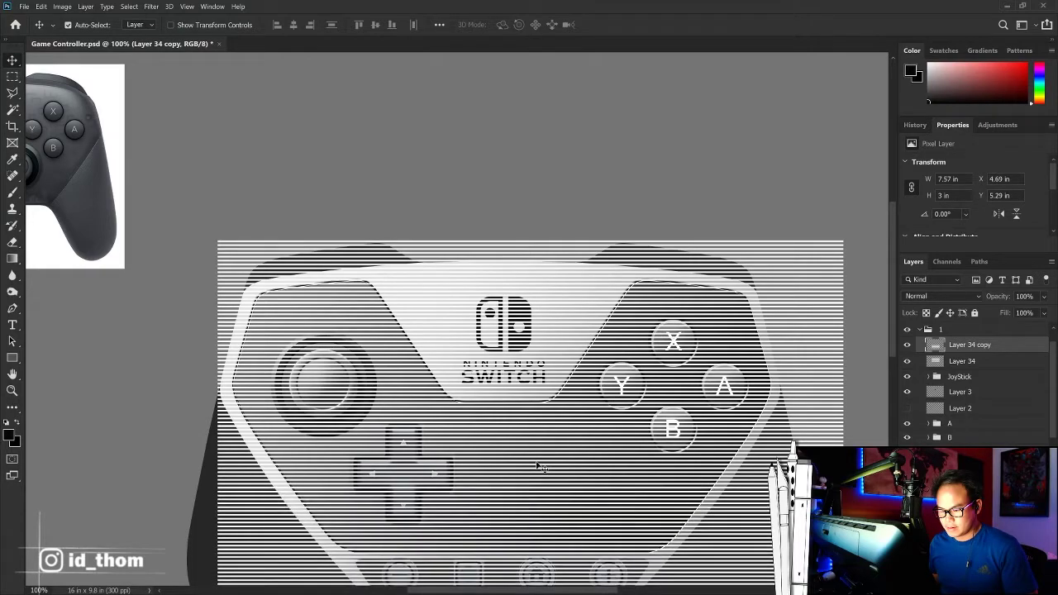
key(Up)
key(ctrl+e)
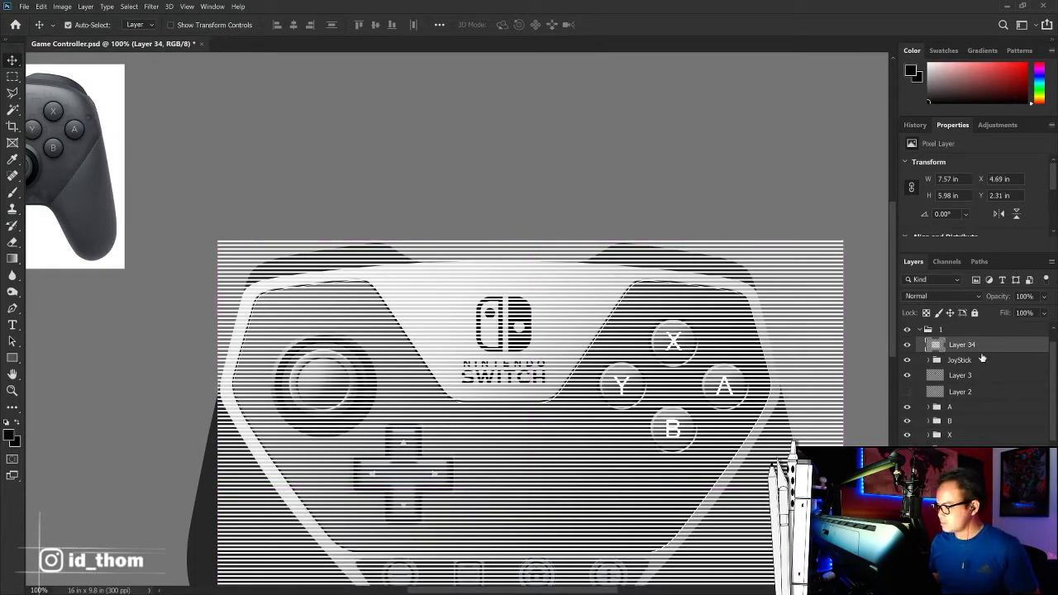
drag(818, 245, 811, 216)
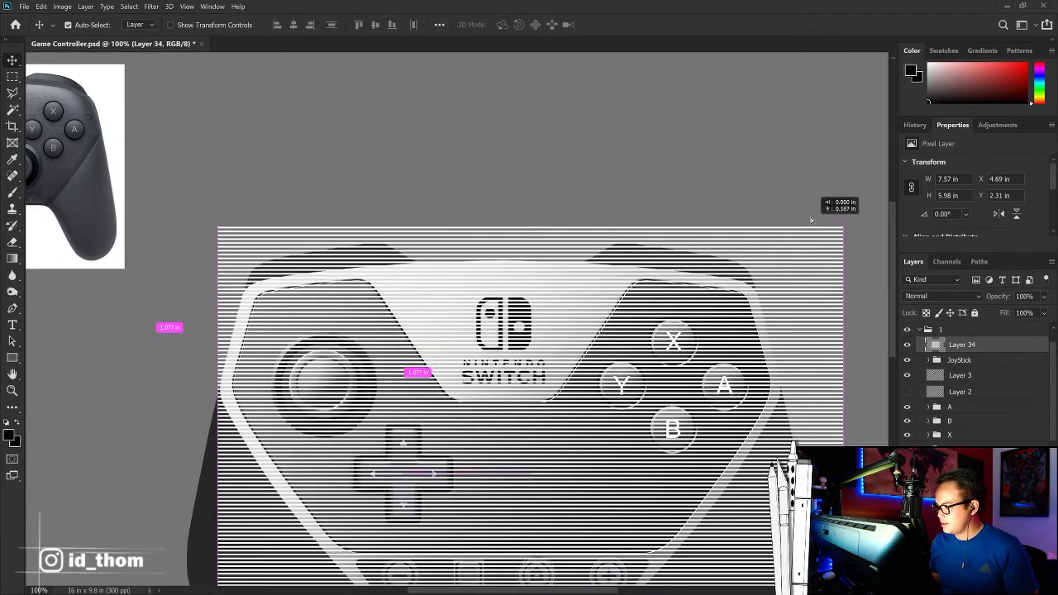
Step: Set the stripe layer to 39% opacity and send it beneath the controller parts
key(3)
key(9)
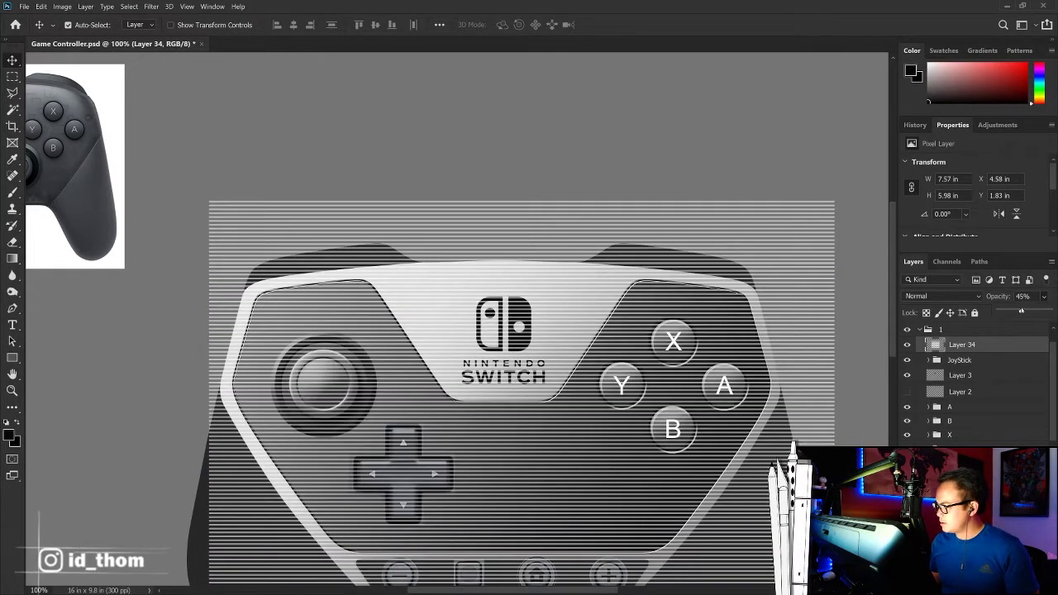
key(ctrl+minus)
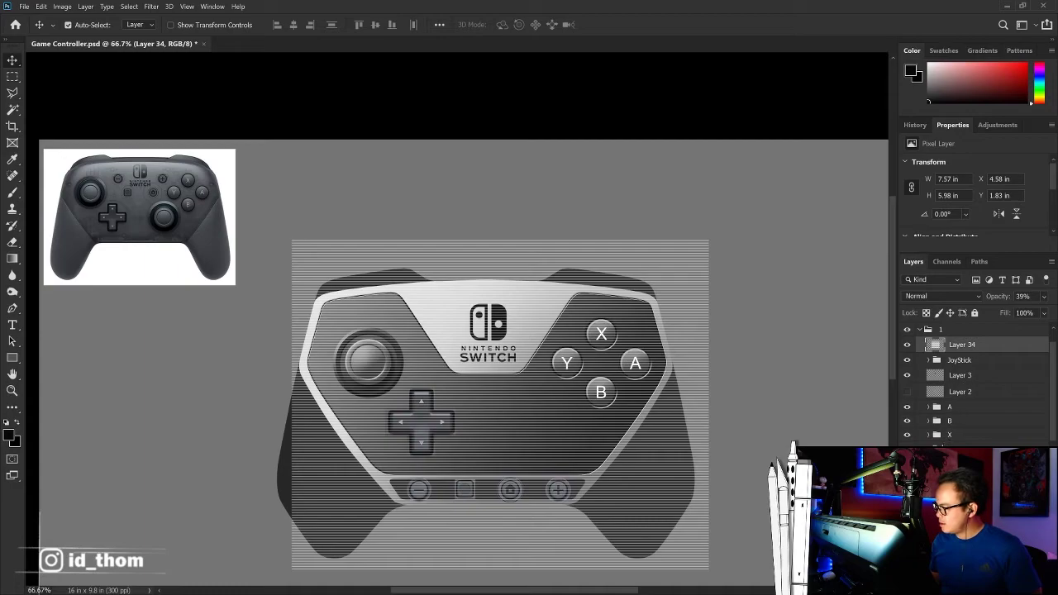
scroll(971, 342, down, 1)
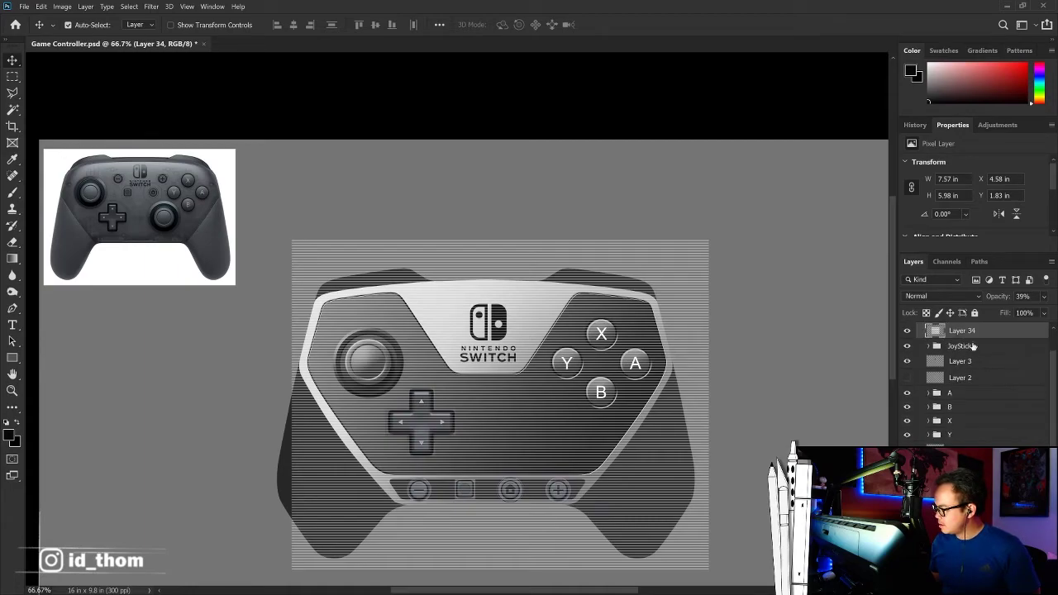
key(ctrl+shift+bracketleft)
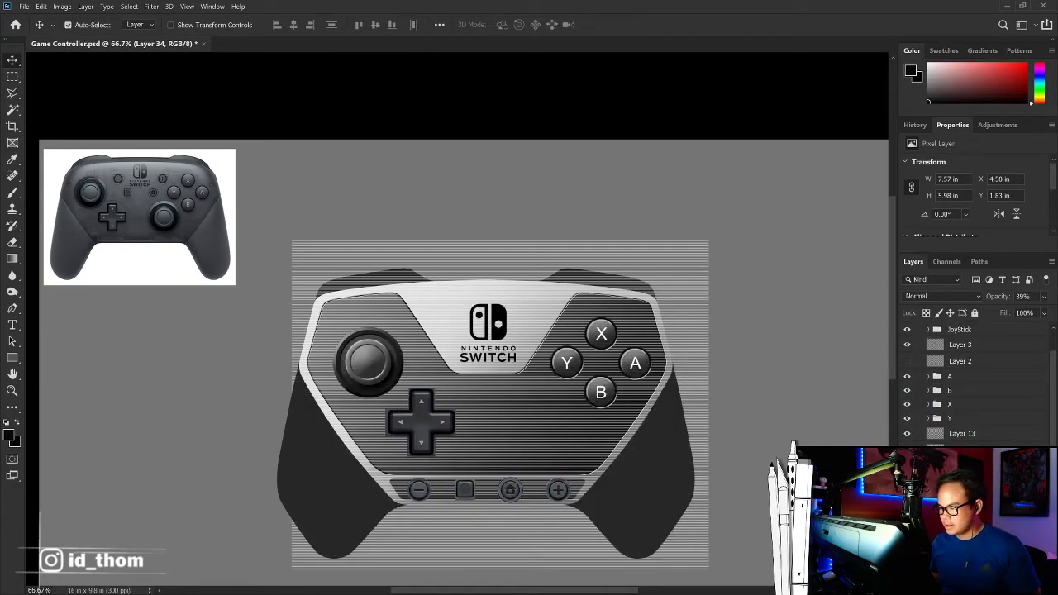
scroll(971, 372, down, 3)
scroll(971, 372, down, 2)
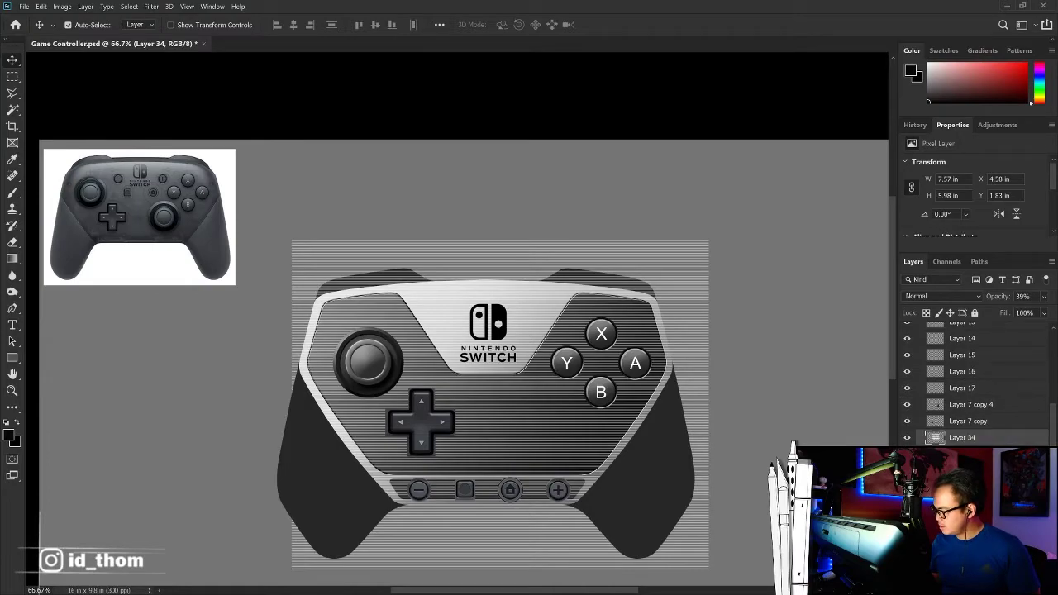
scroll(662, 384, down, 3)
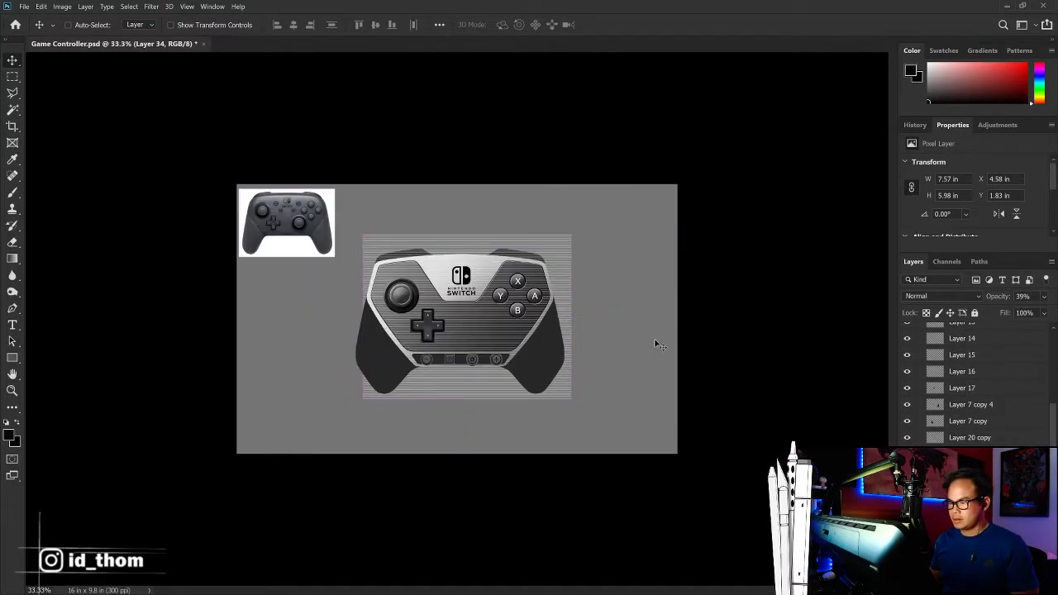
scroll(600, 259, up, 3)
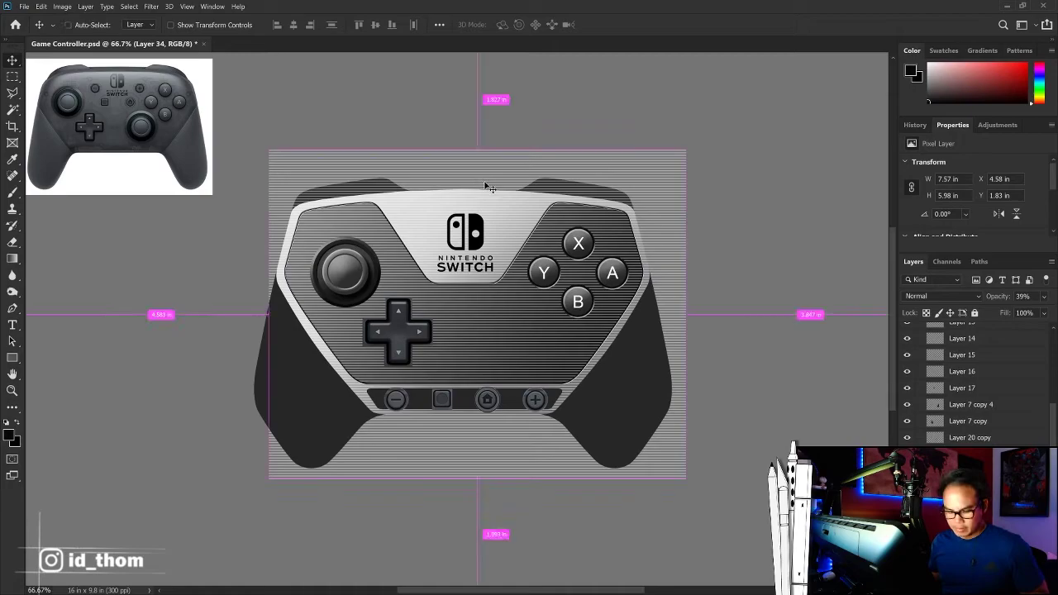
Step: Shorten the stripes, fade them to 15% opacity, and copy the face-plate area to a new layer
key(ctrl+t)
drag(476, 150, 476, 196)
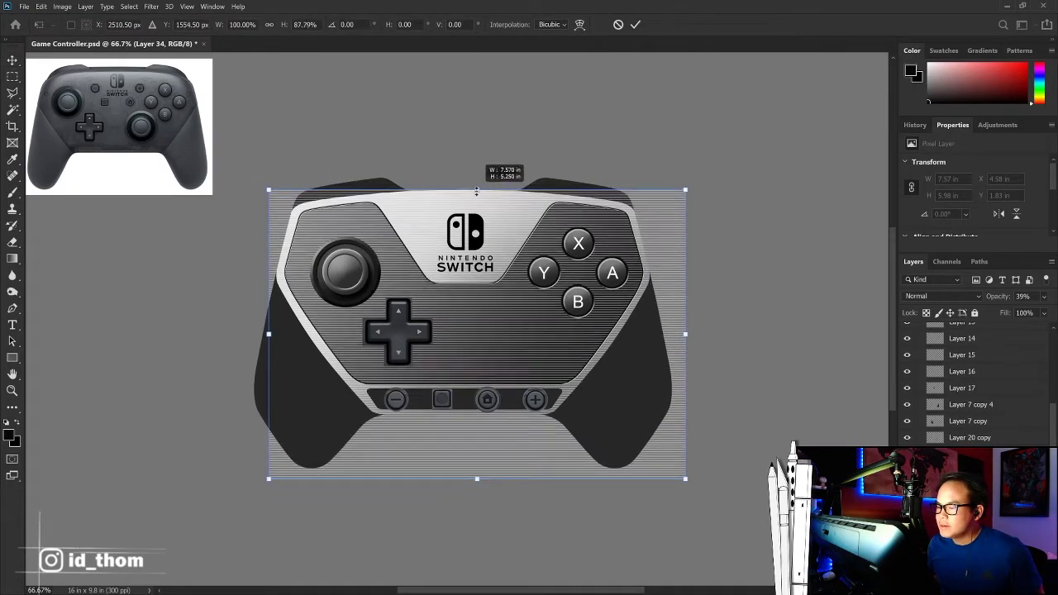
drag(476, 478, 475, 427)
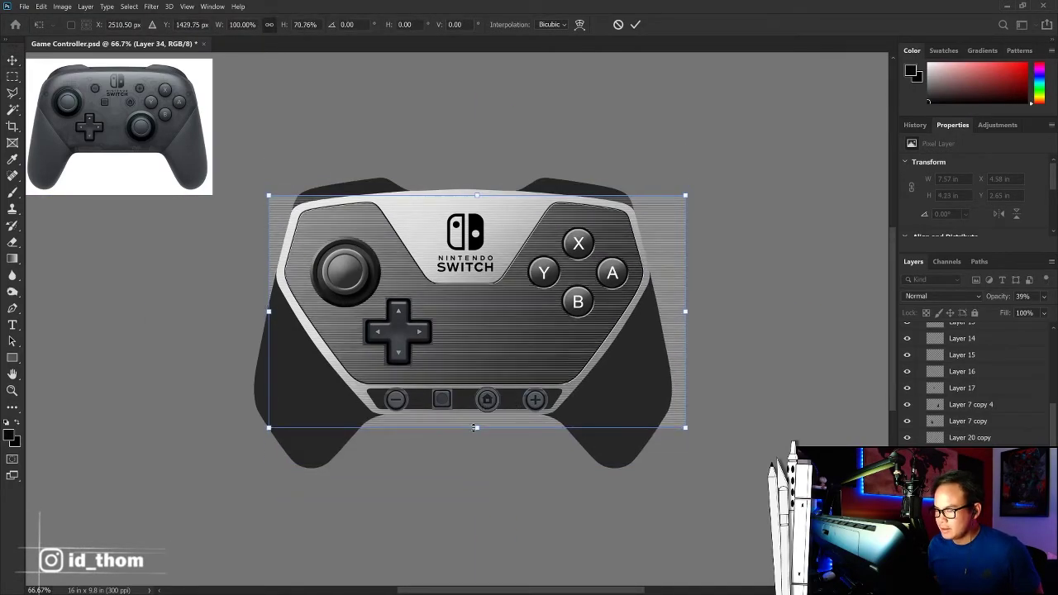
key(Return)
key(ctrl+plus)
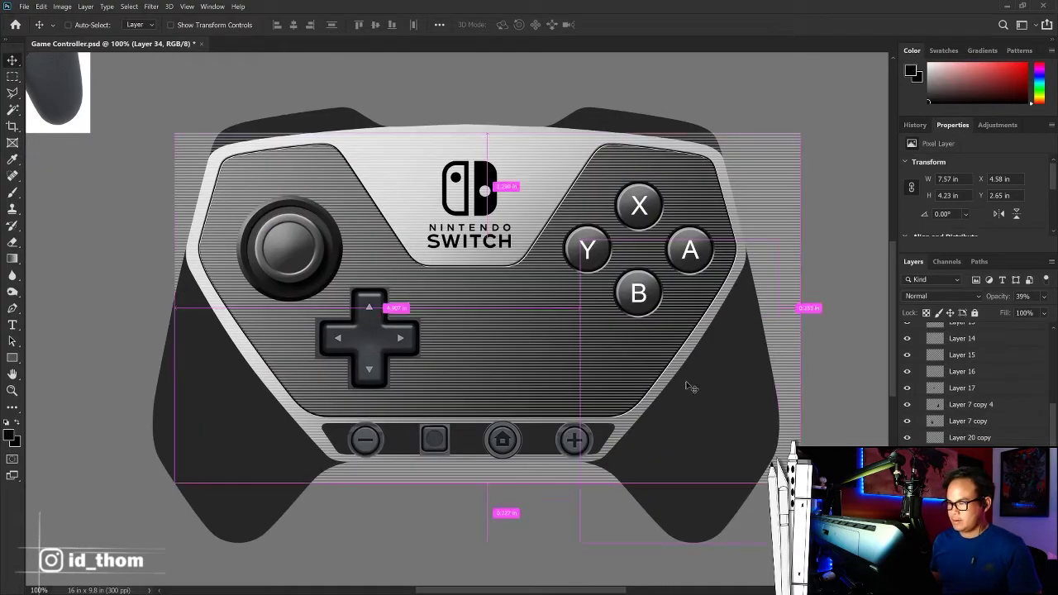
drag(1018, 311, 1007, 311)
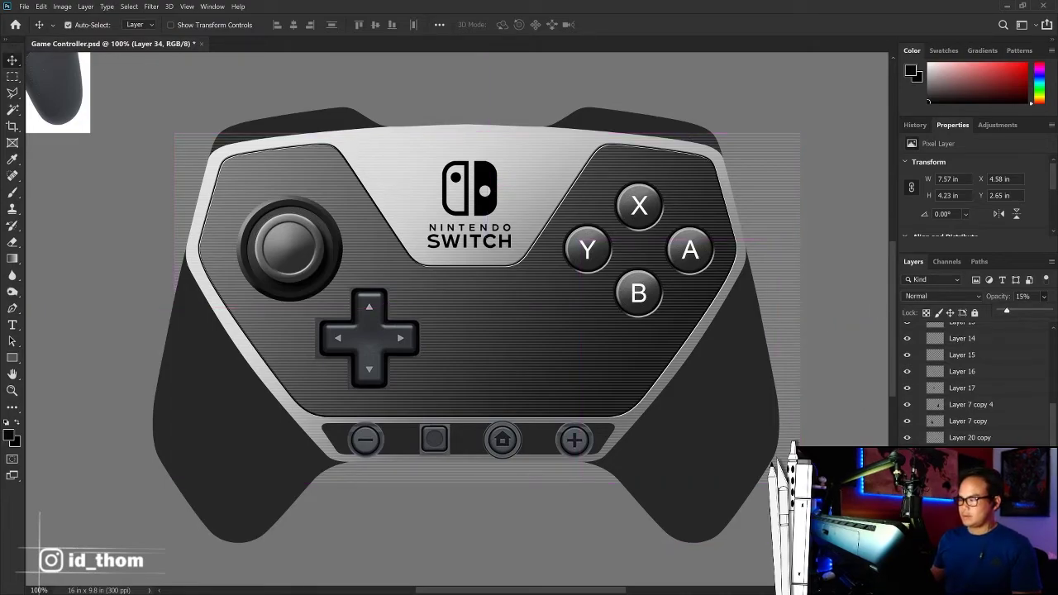
ctrl+click(934, 471)
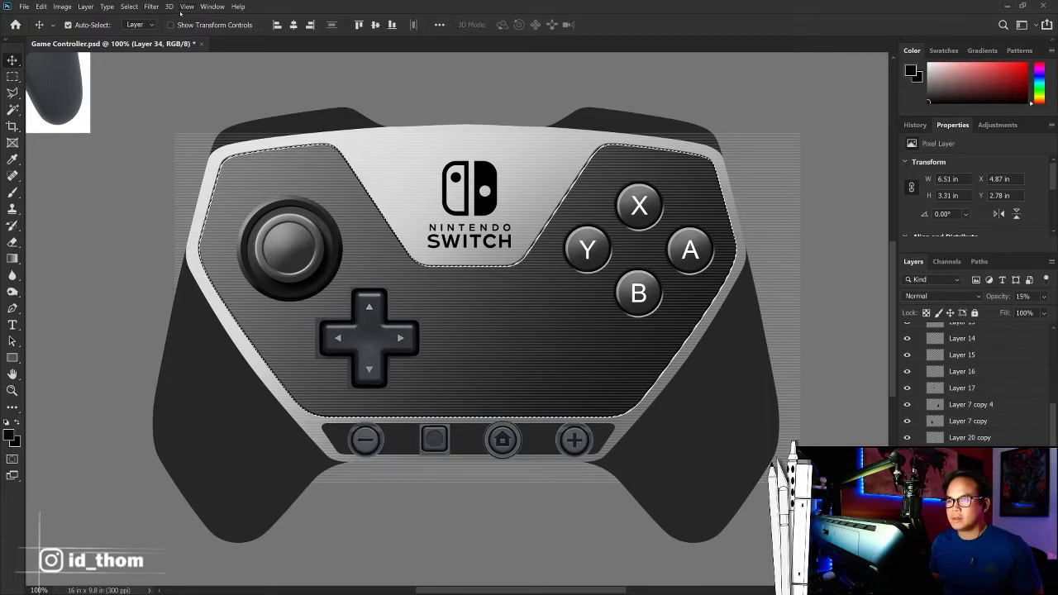
key(ctrl+j)
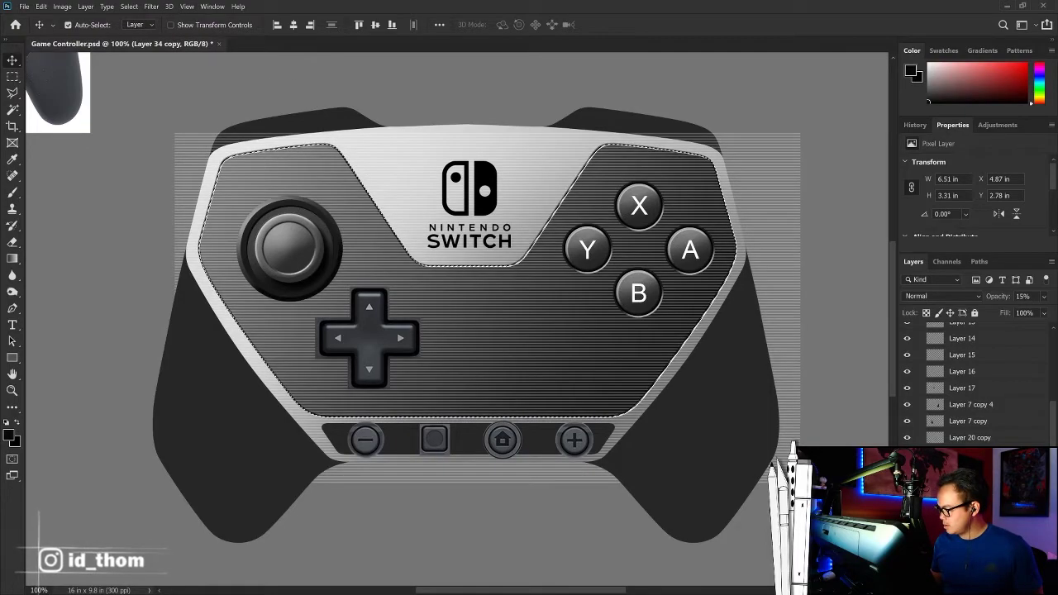
Step: Contract the selection by 5 pixels, invert it, then deselect
click(132, 7)
mouse_move(138, 162)
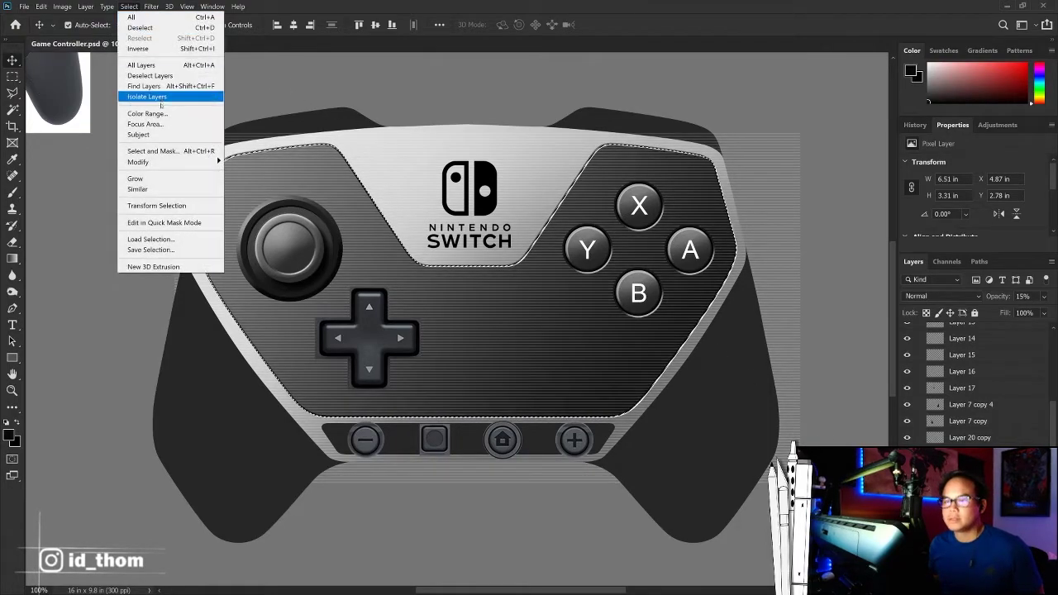
click(248, 192)
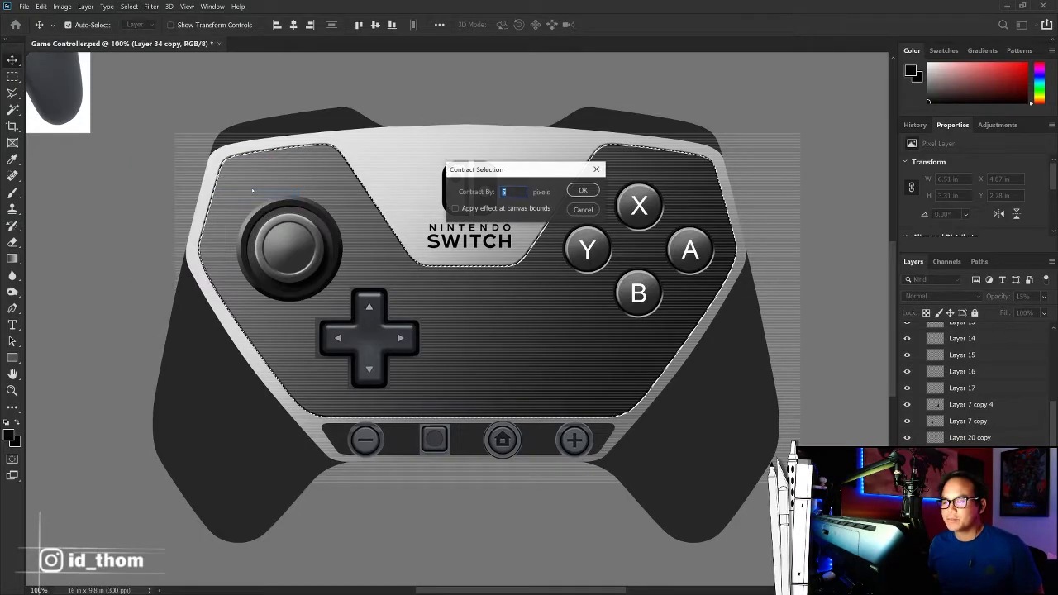
key(Return)
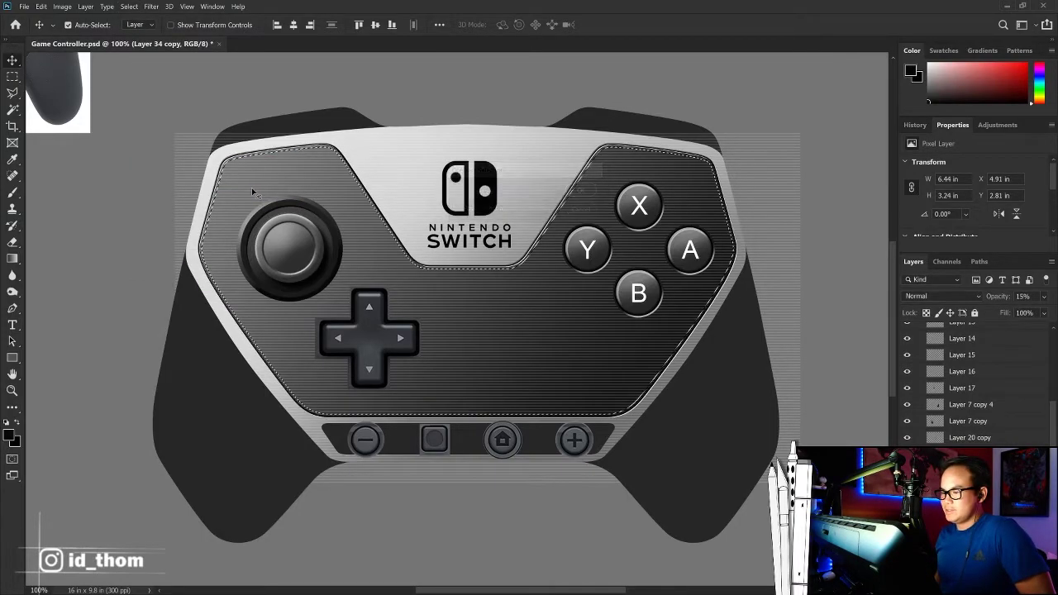
click(147, 11)
click(141, 48)
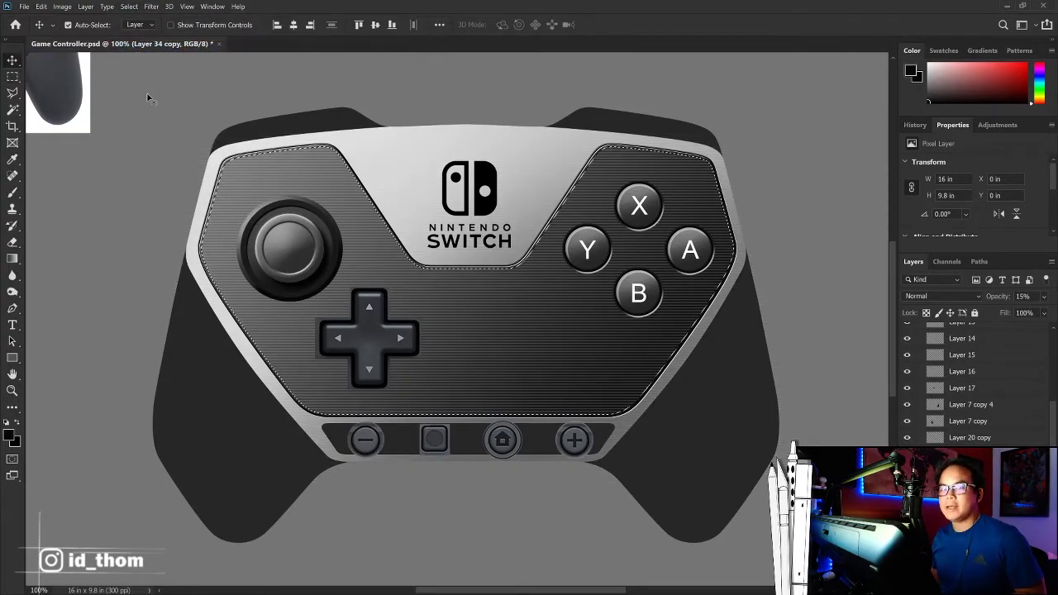
key(m)
key(ctrl+d)
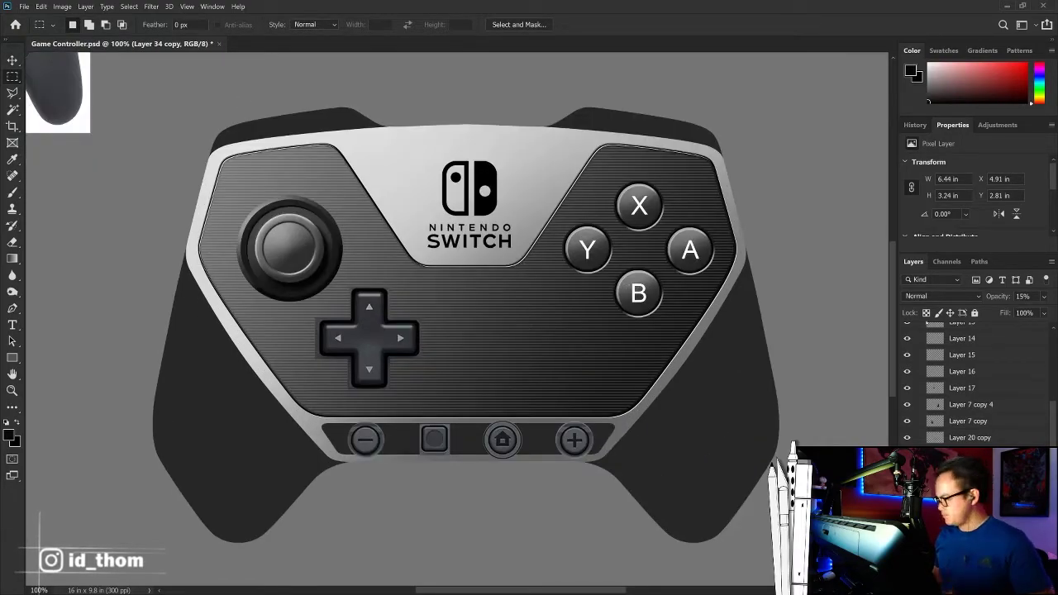
Step: Set Layer 34 copy's blend mode to Soft Light and zoom in to inspect the texture
click(934, 297)
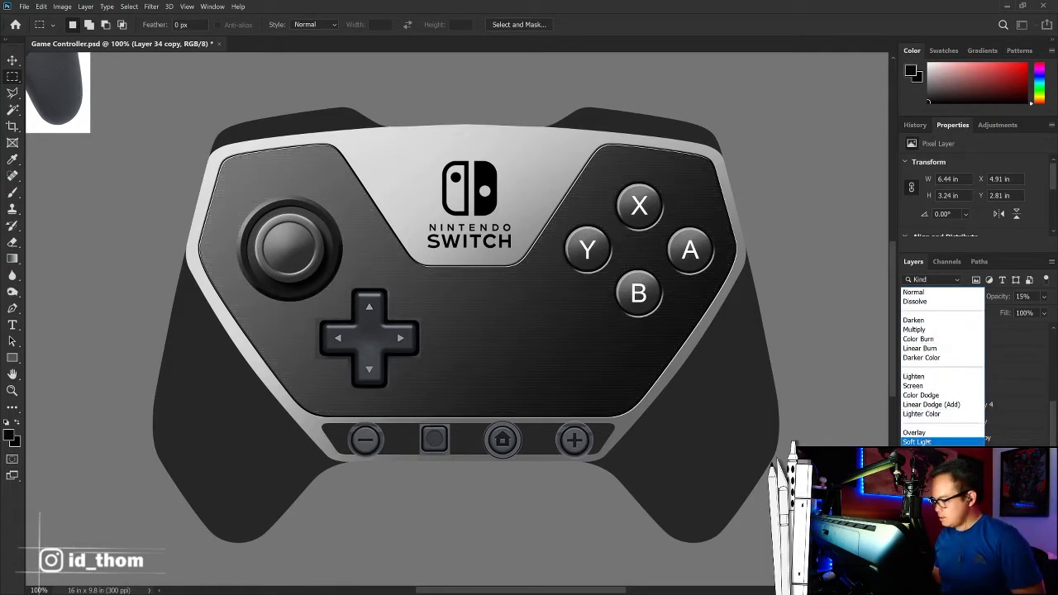
click(928, 443)
key(ctrl+minus)
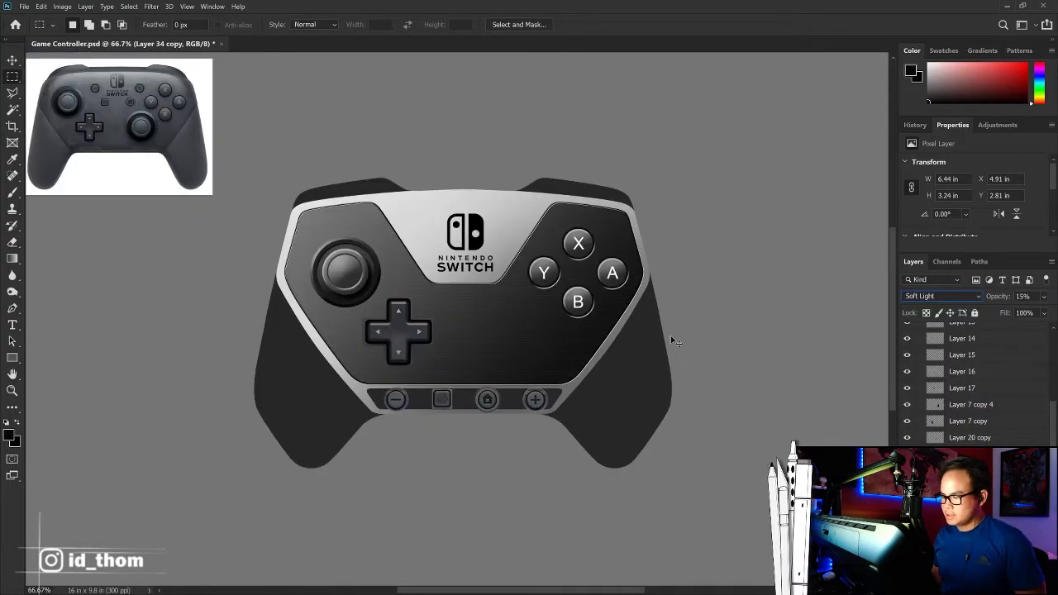
key(ctrl+plus)
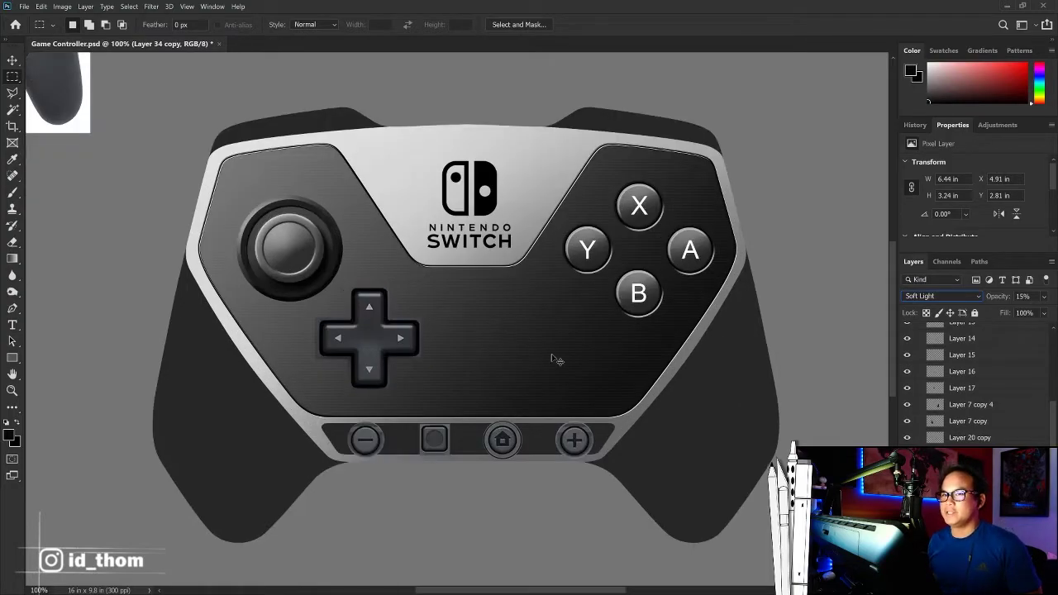
key(ctrl+plus)
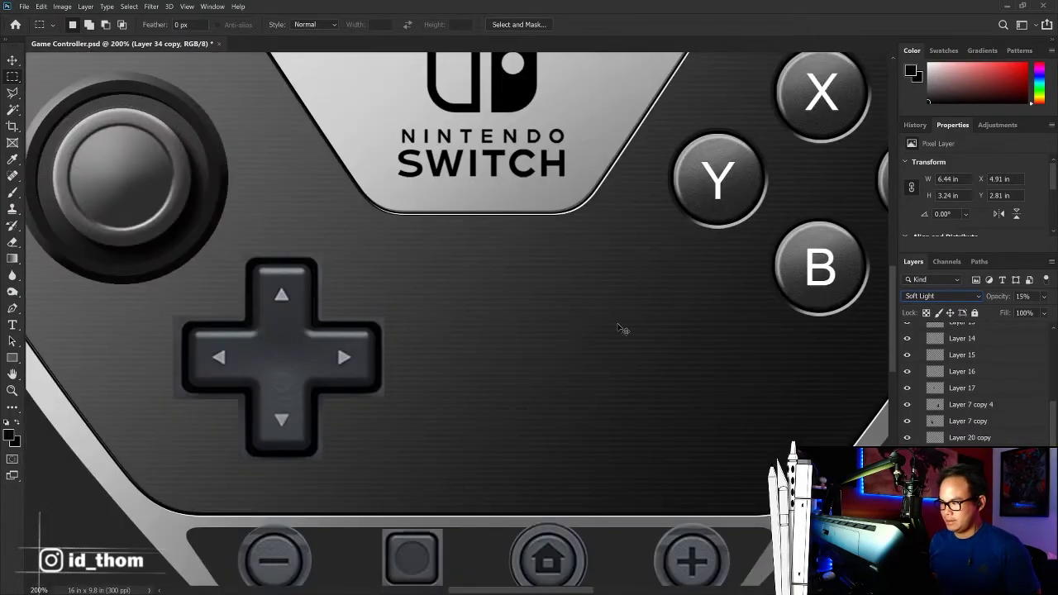
key(ctrl+minus)
drag(433, 333, 450, 340)
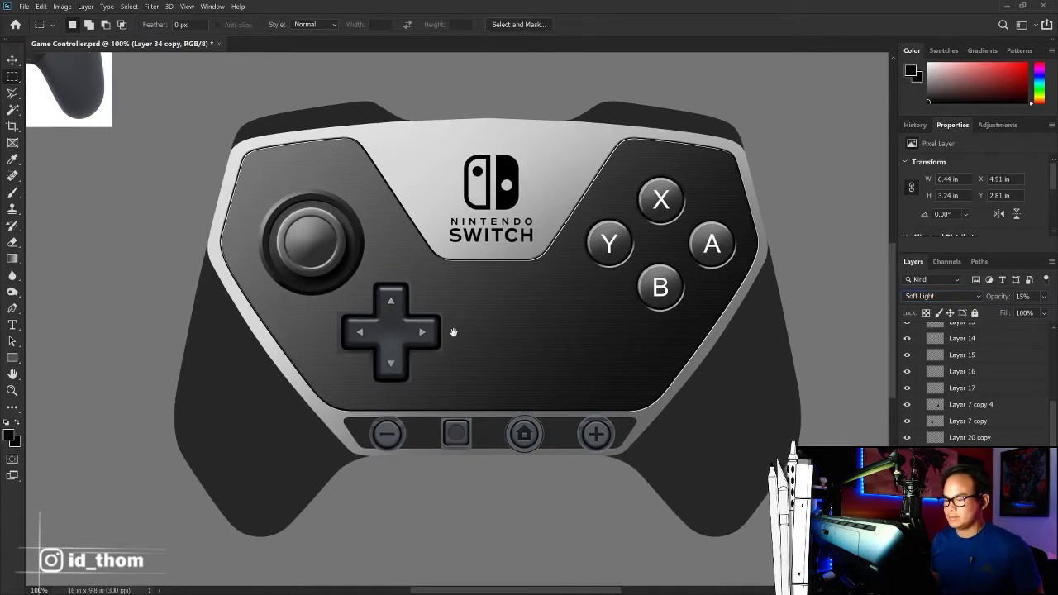
scroll(971, 405, up, 10)
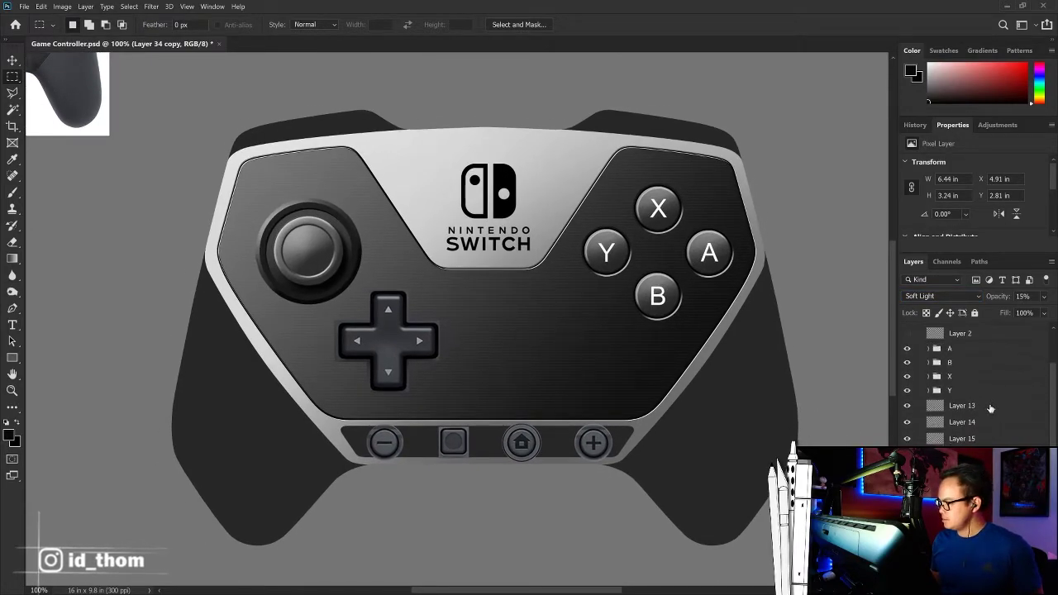
Step: Duplicate the JoyStick group and place the copy left of the B button
click(934, 374)
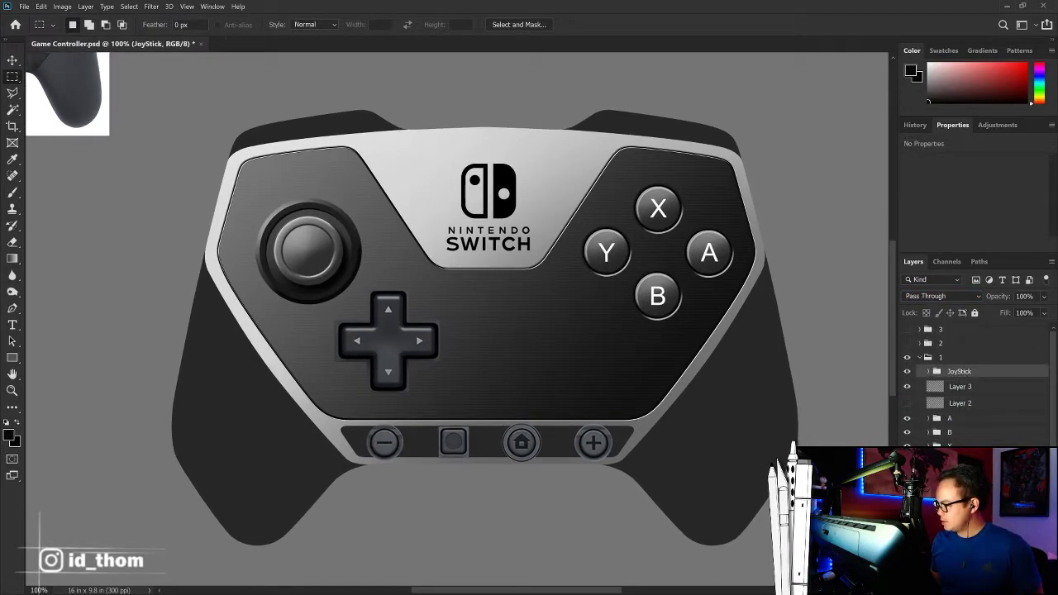
key(ctrl+j)
key(ctrl+t)
mouse_move(341, 271)
mouse_down()
mouse_move(612, 372)
mouse_move(601, 364)
mouse_up()
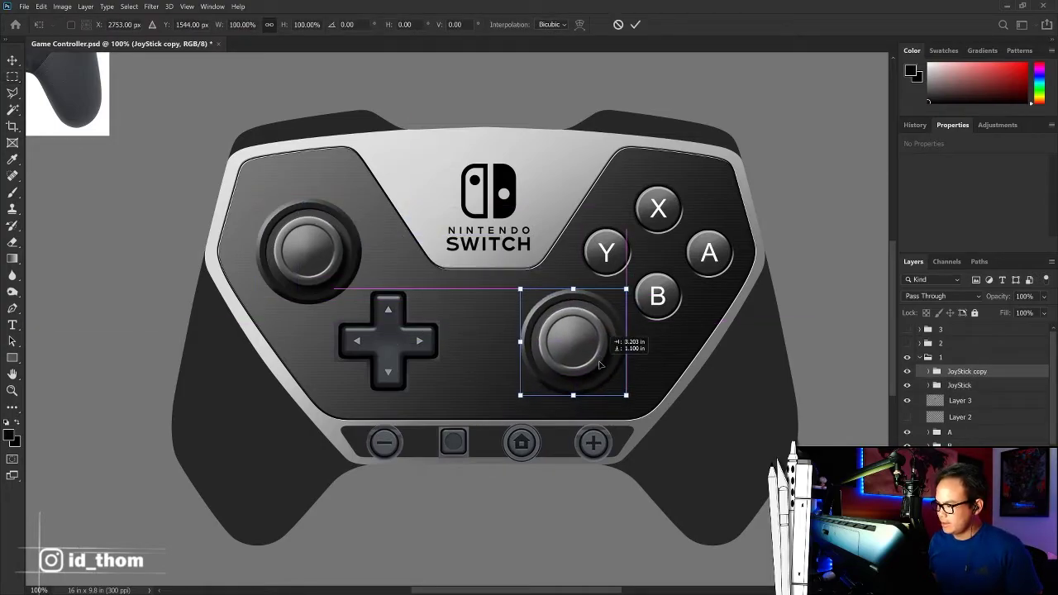
key(Return)
Step: Nudge the Switch logo on Layer 3 slightly upward
key(ctrl+minus)
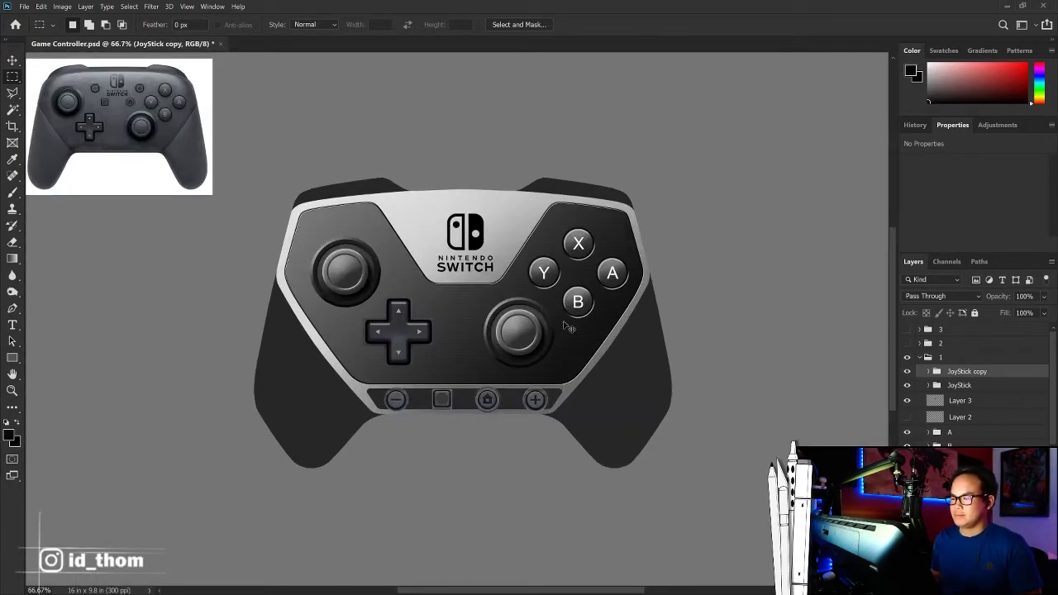
key(ctrl+plus)
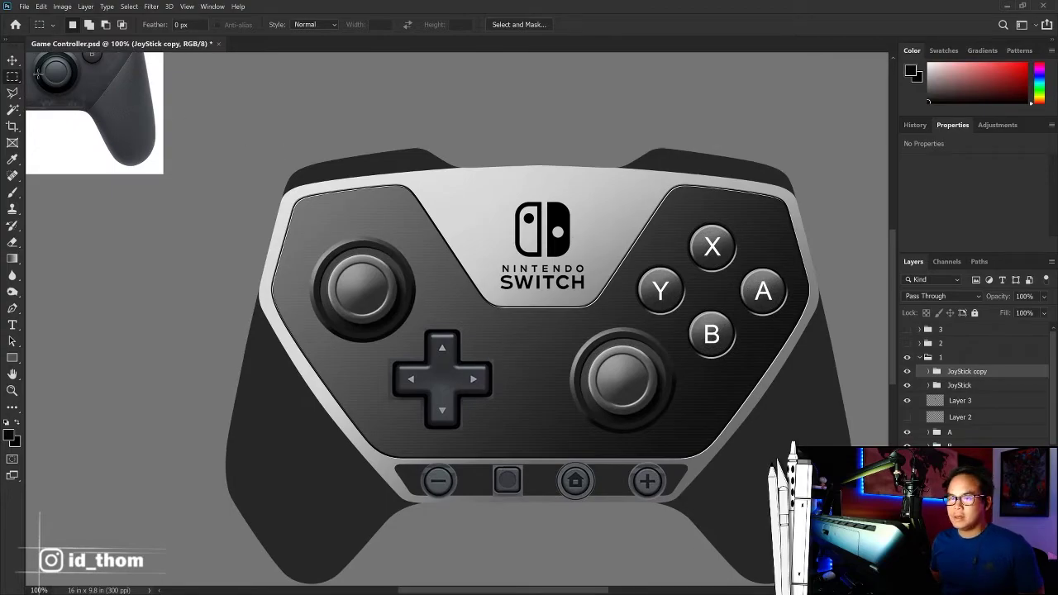
key(v)
drag(560, 216, 559, 206)
Step: Load the Switch logo shape as a selection and add a new empty layer above it
key(ctrl+plus)
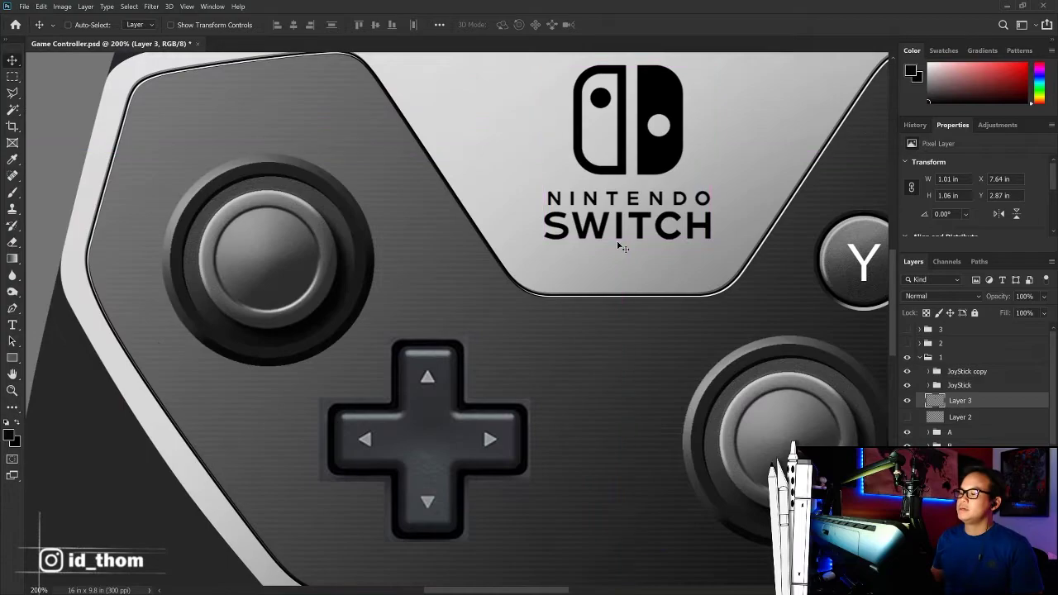
key(ctrl+minus)
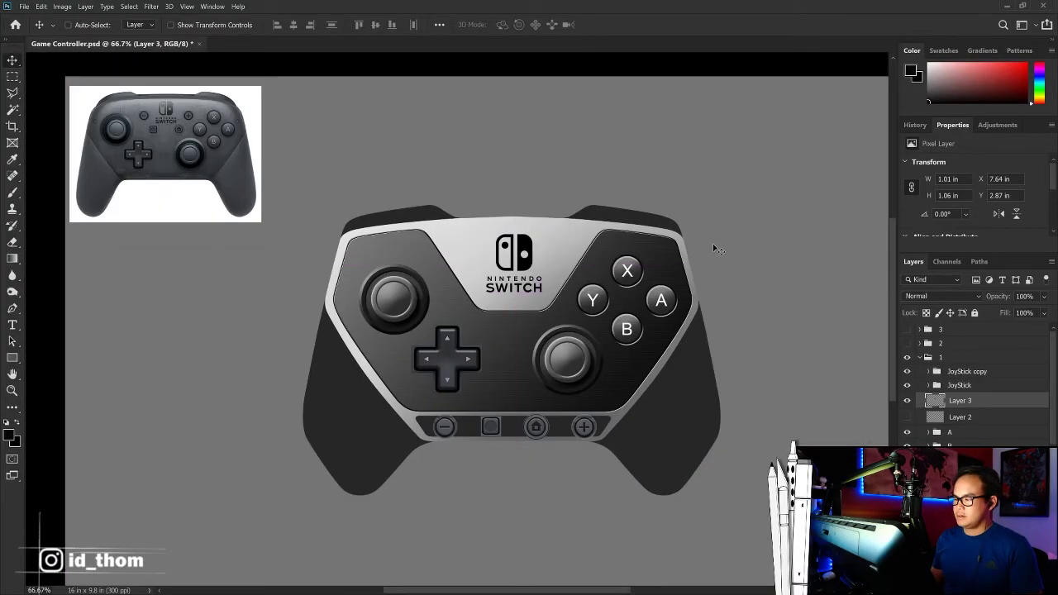
key(ctrl+plus)
ctrl+click(937, 407)
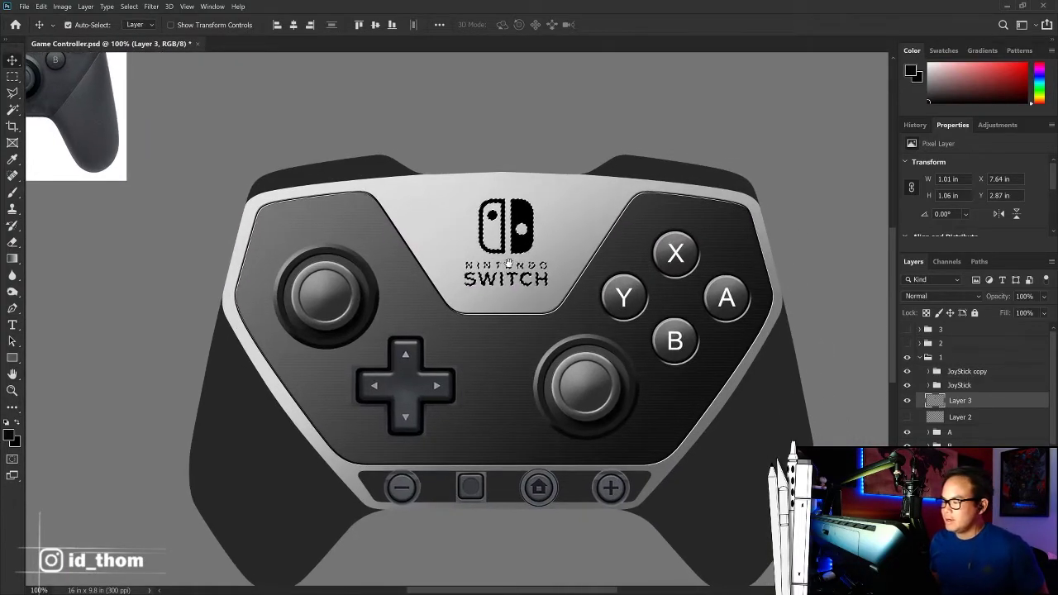
key(ctrl+shift+alt+n)
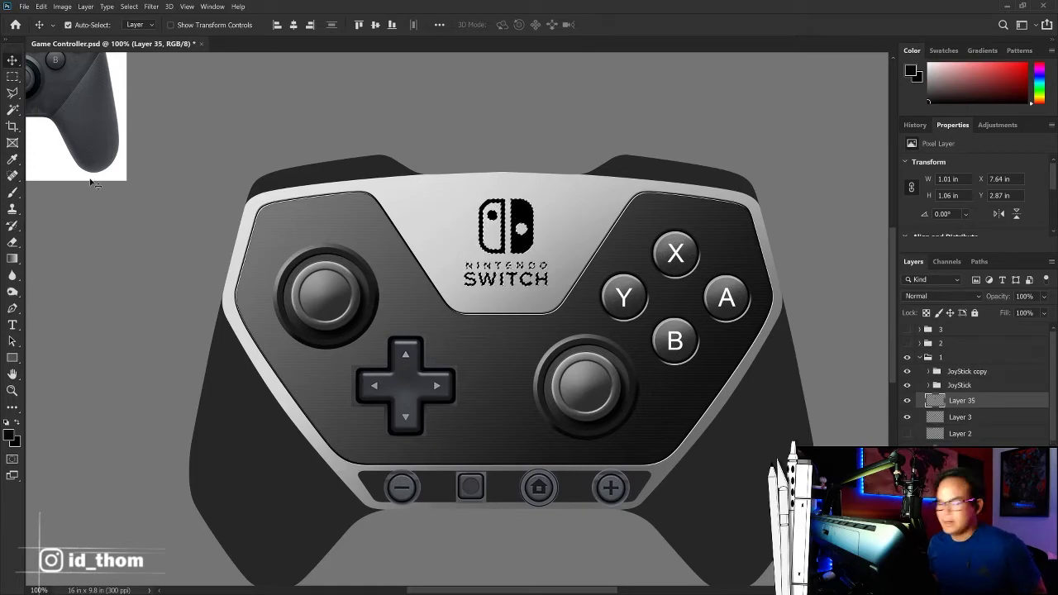
Step: Drag a white foreground-to-transparent gradient downward over the logo selection
key(g)
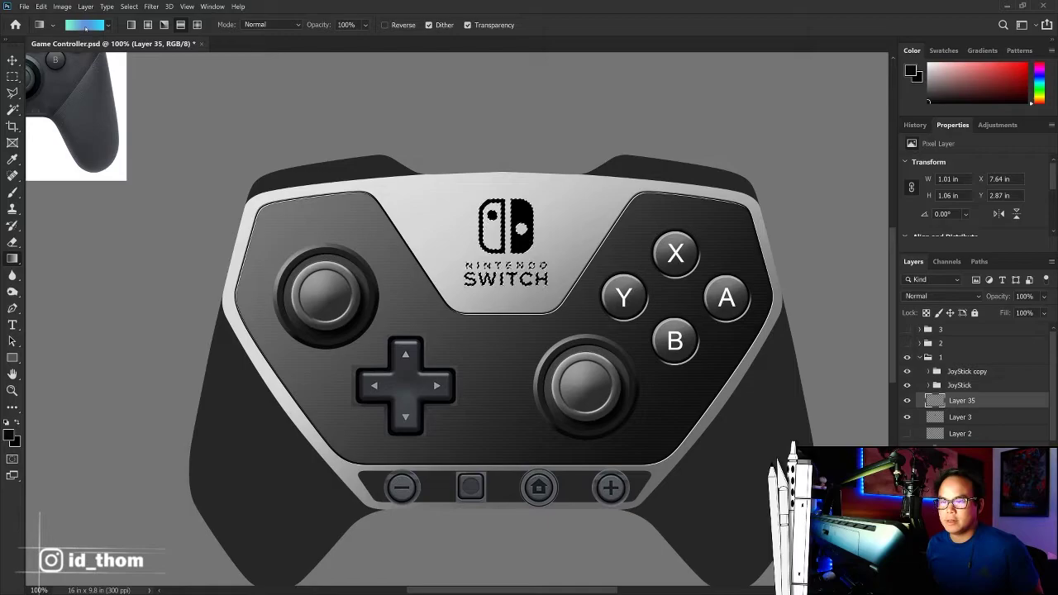
click(85, 24)
click(415, 129)
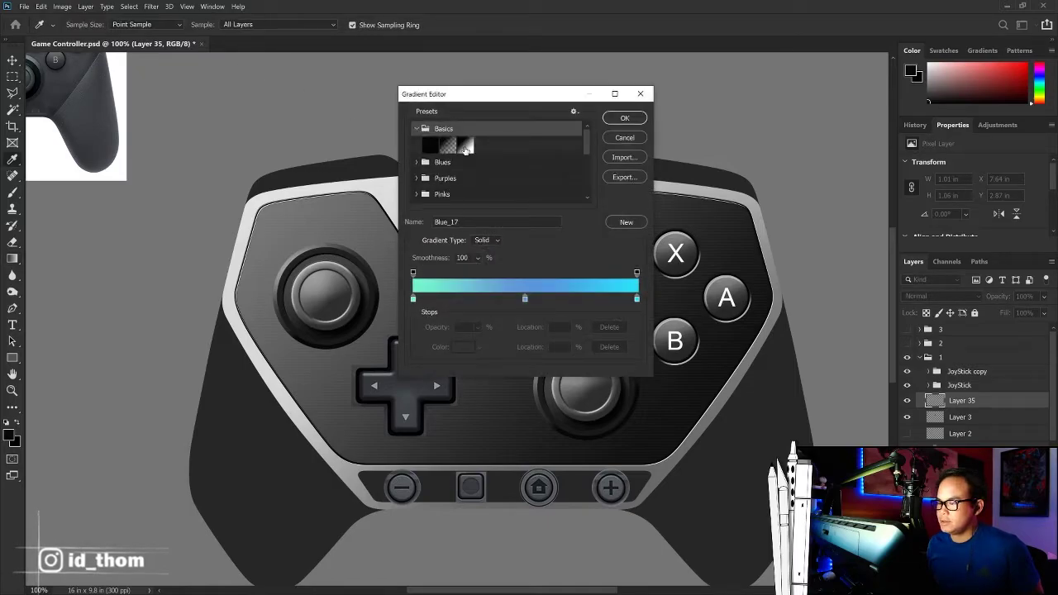
click(448, 145)
key(Return)
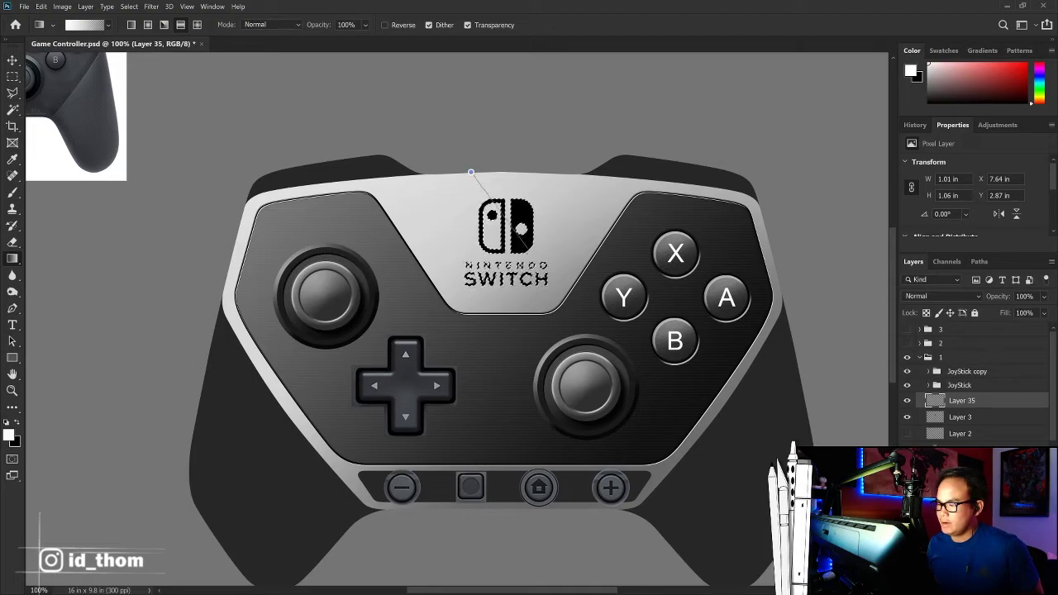
drag(506, 199, 506, 285)
Step: Clear the logo selection and return the view to 100%
key(m)
click(161, 93)
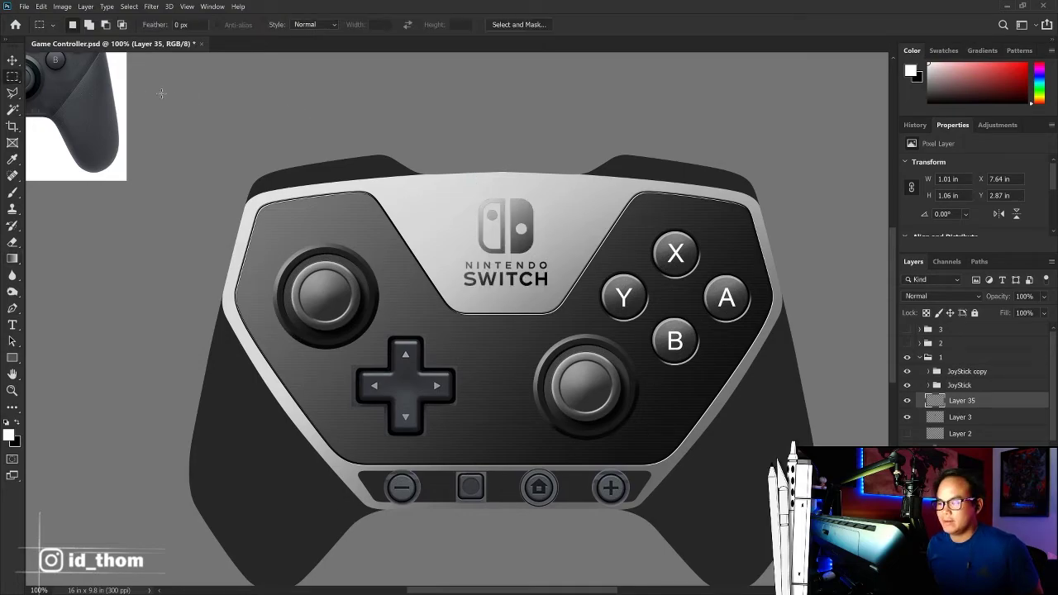
key(v)
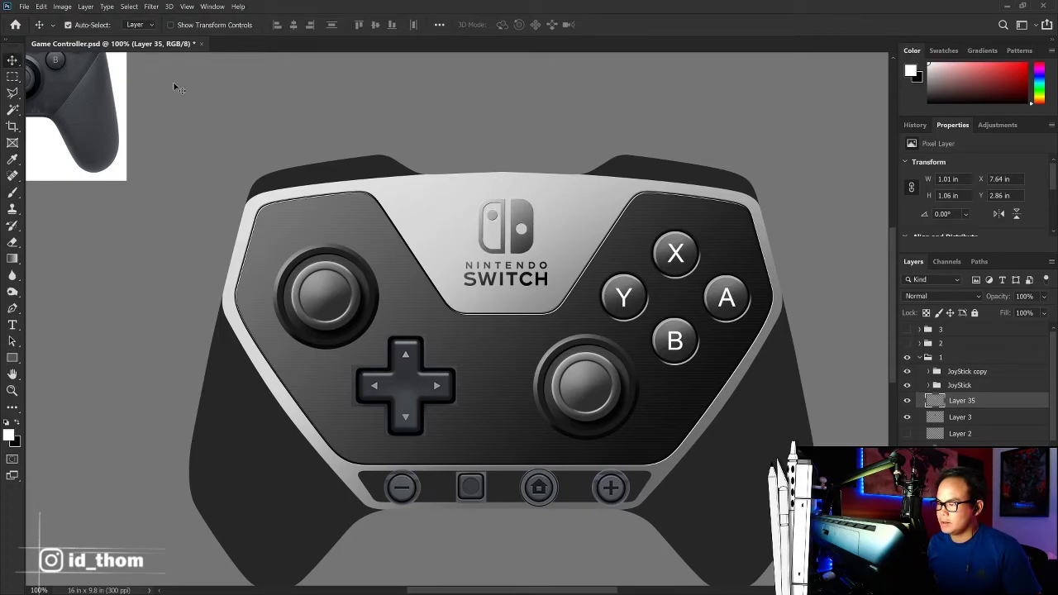
scroll(222, 93, down, 2)
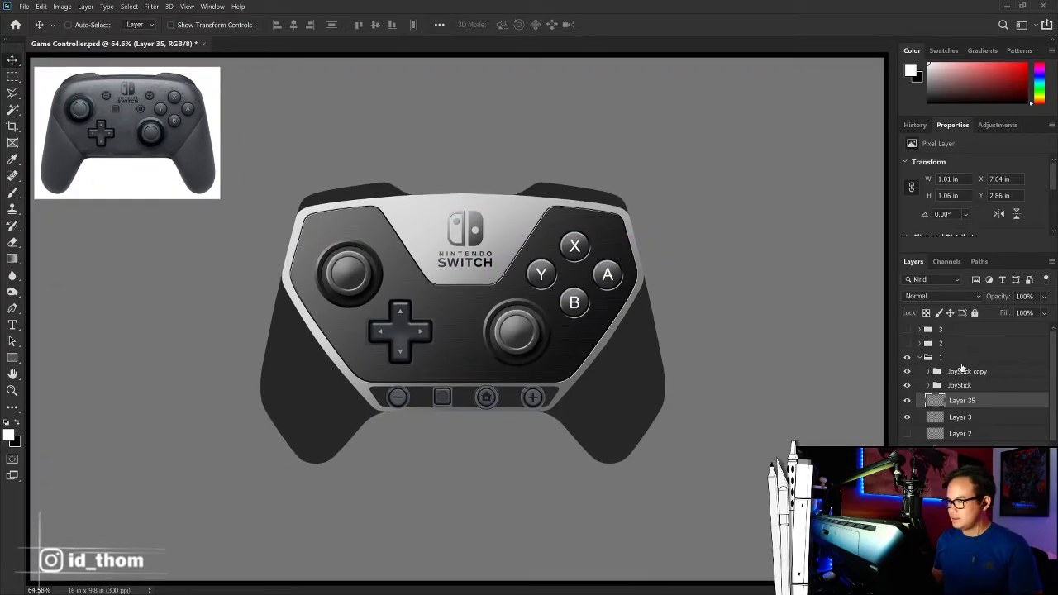
key(ctrl+1)
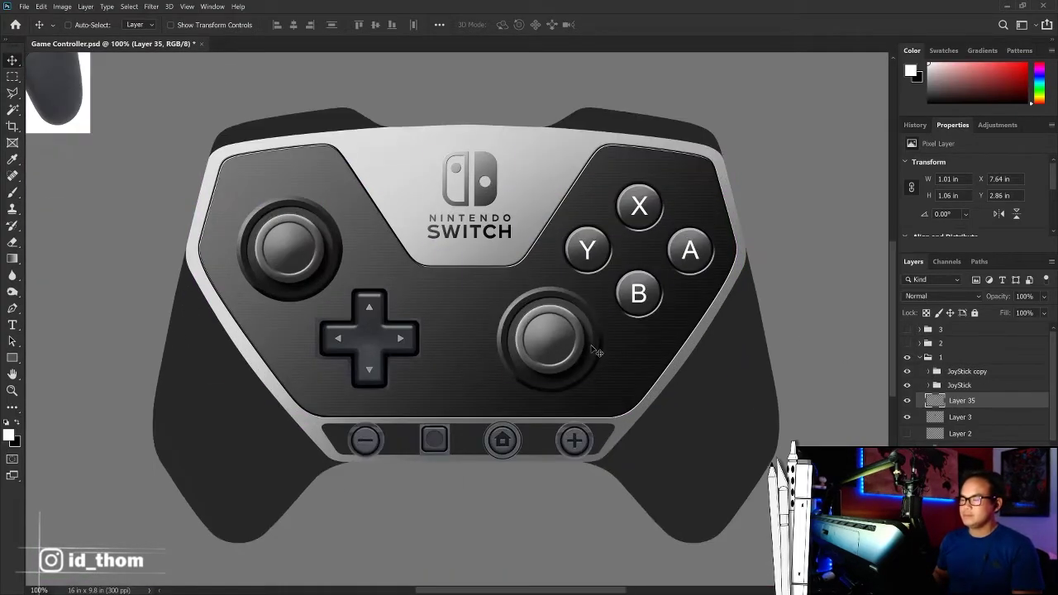
Step: Select the light top plate (Layer 7) and undo its accidental move
key(ctrl+plus)
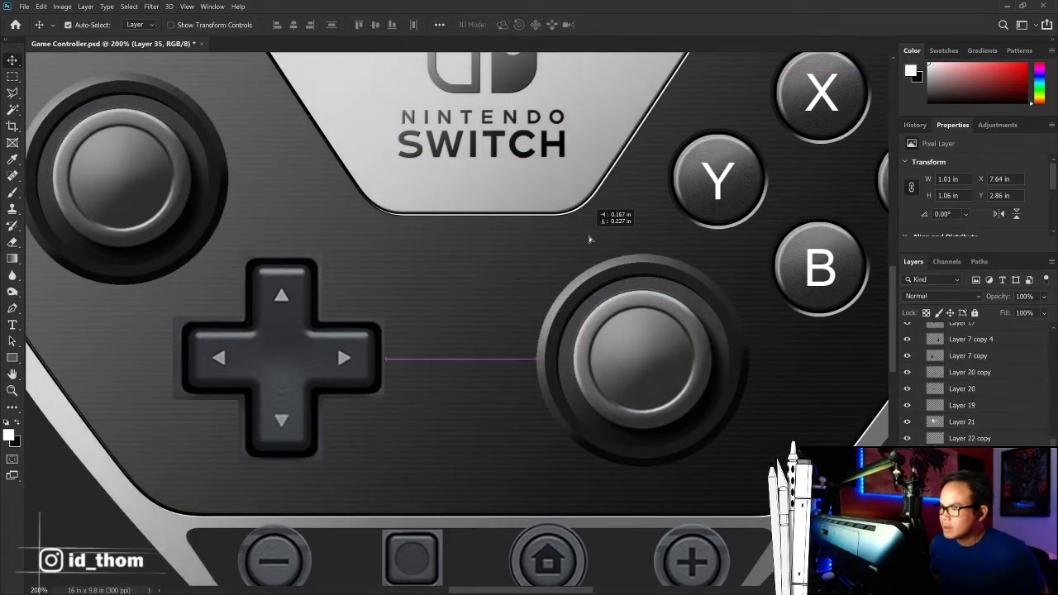
scroll(589, 240, up, 4)
click(485, 311)
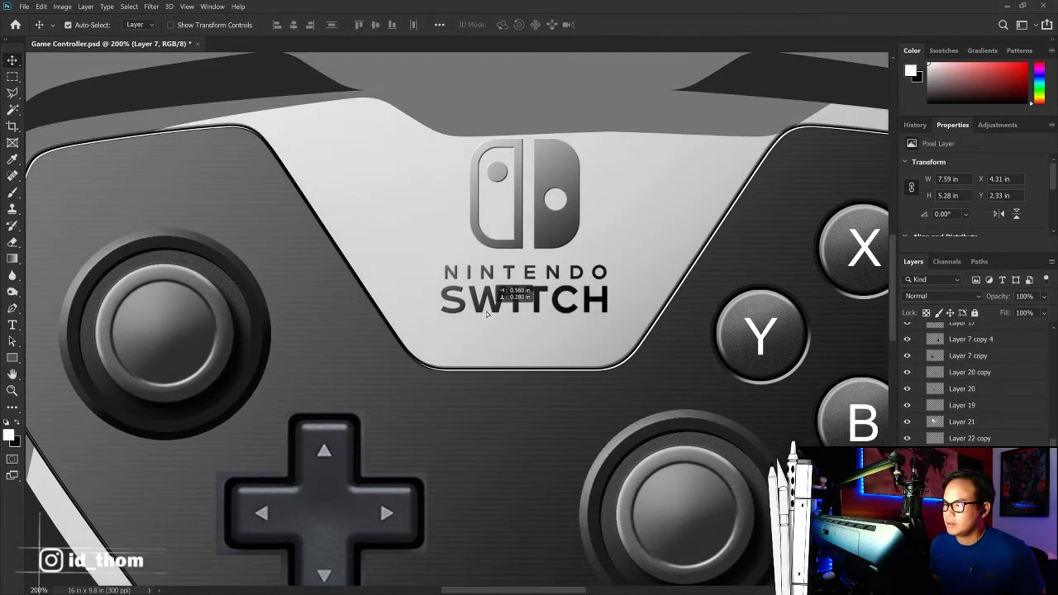
key(ctrl+z)
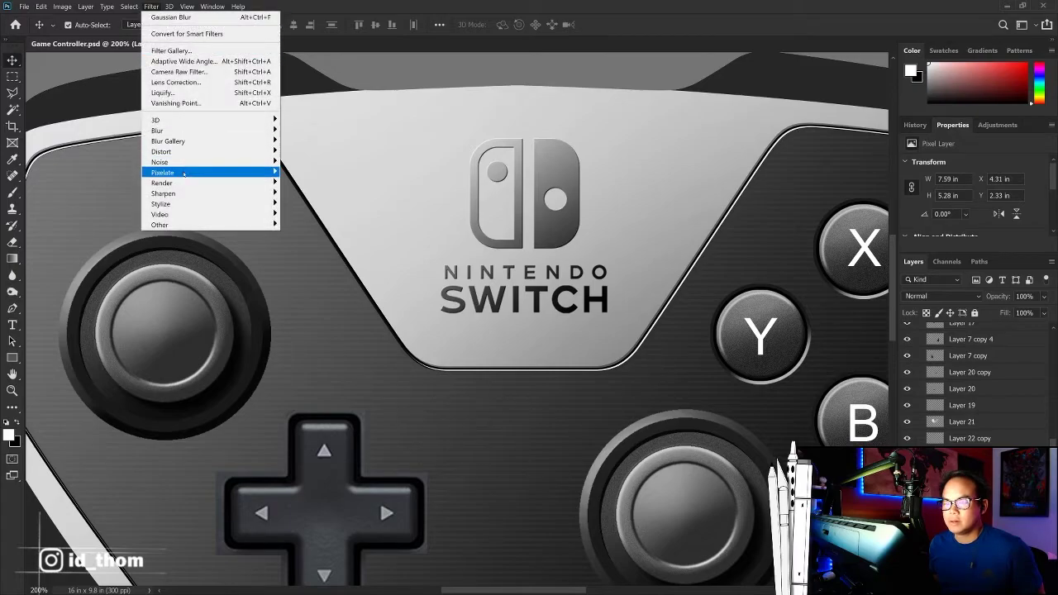
Step: Apply 4.87% uniform monochromatic Add Noise to the top plate
click(306, 161)
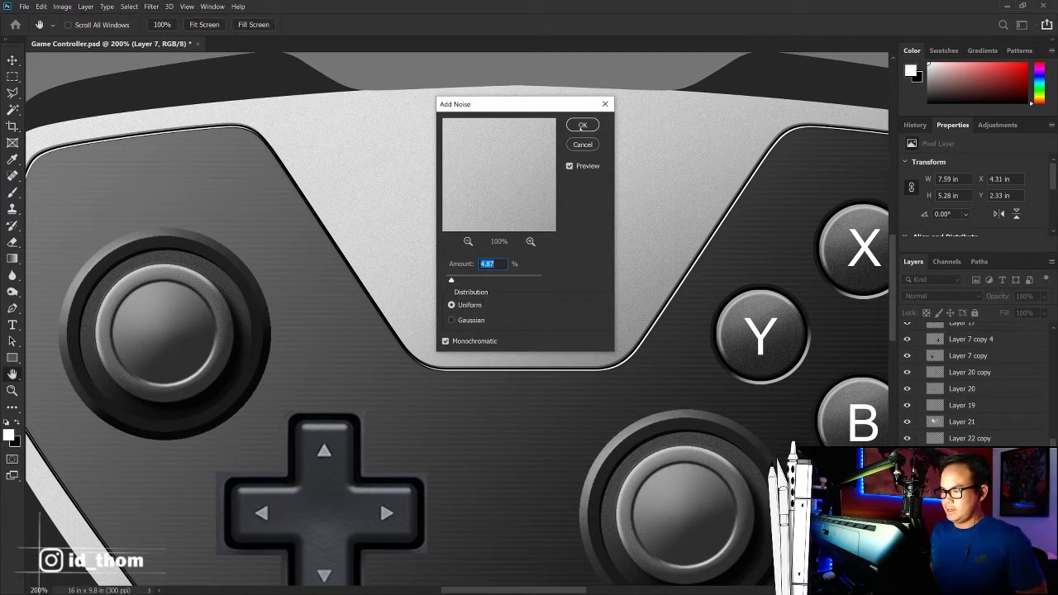
click(581, 126)
key(ctrl+minus)
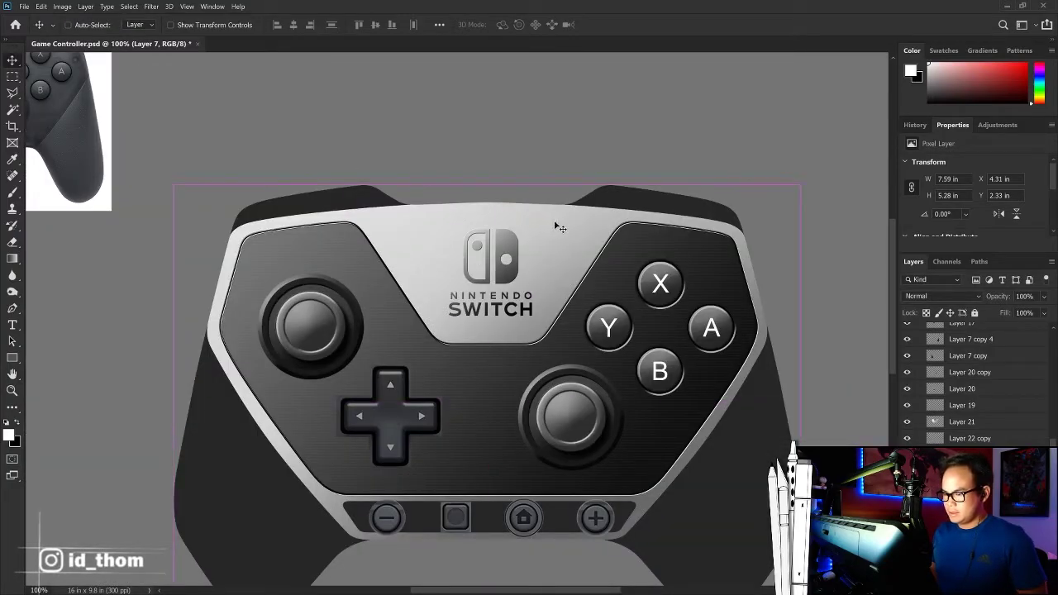
drag(560, 227, 537, 263)
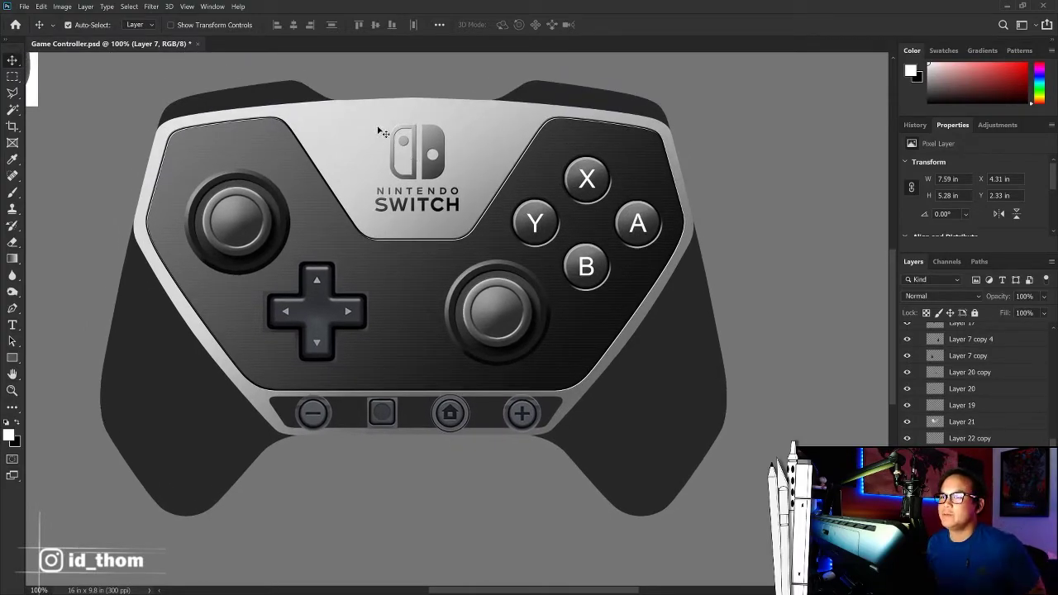
drag(533, 234, 568, 250)
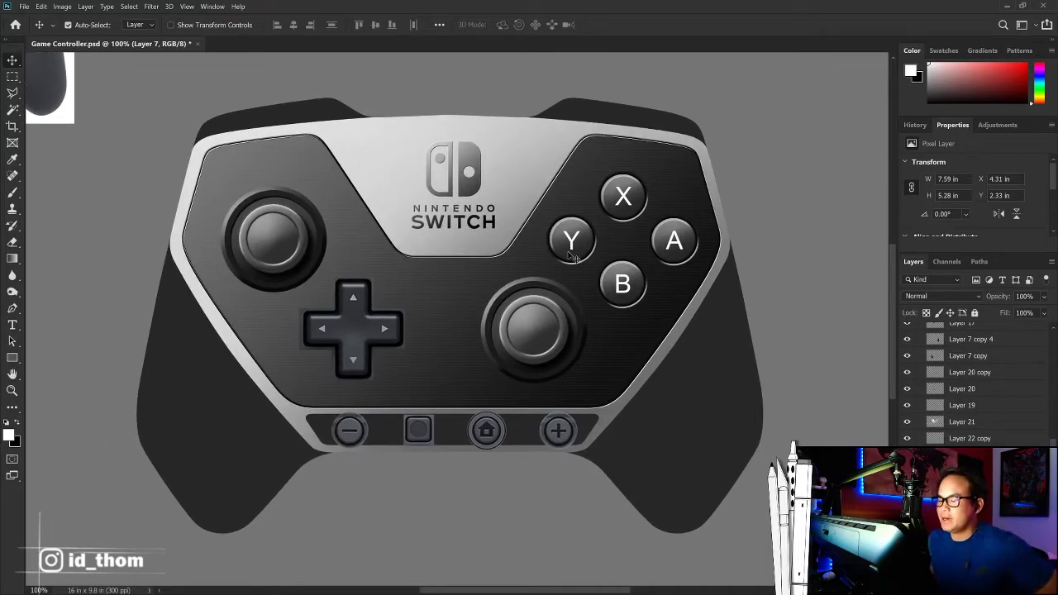
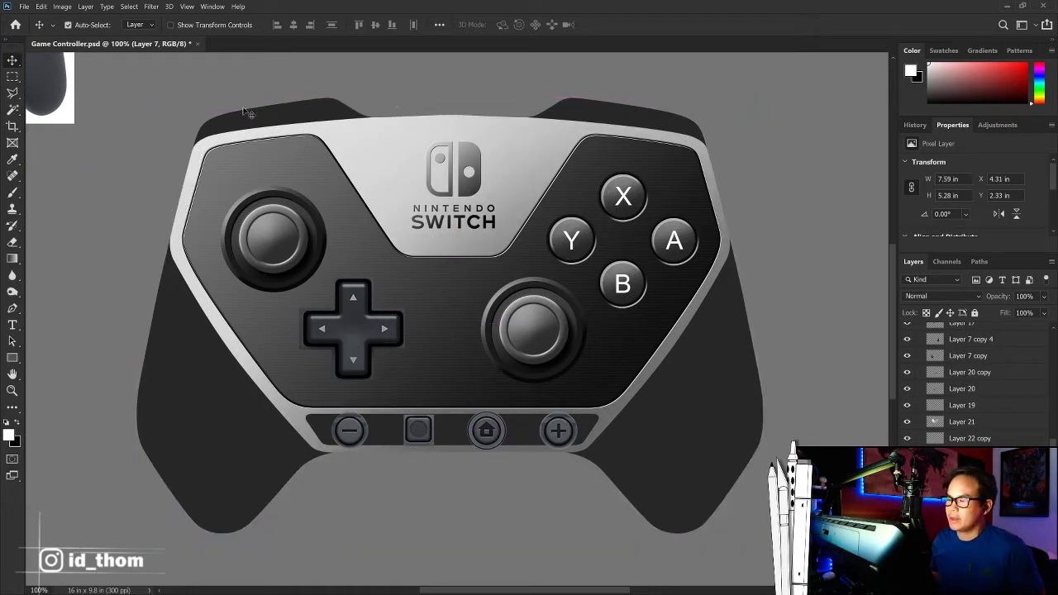
Step: Zoom in and lasso-select the stray area above the faceplate's top edge to clean it up
scroll(457, 319, up, 1)
scroll(457, 319, up, 1)
key(l)
scroll(589, 348, up, 5)
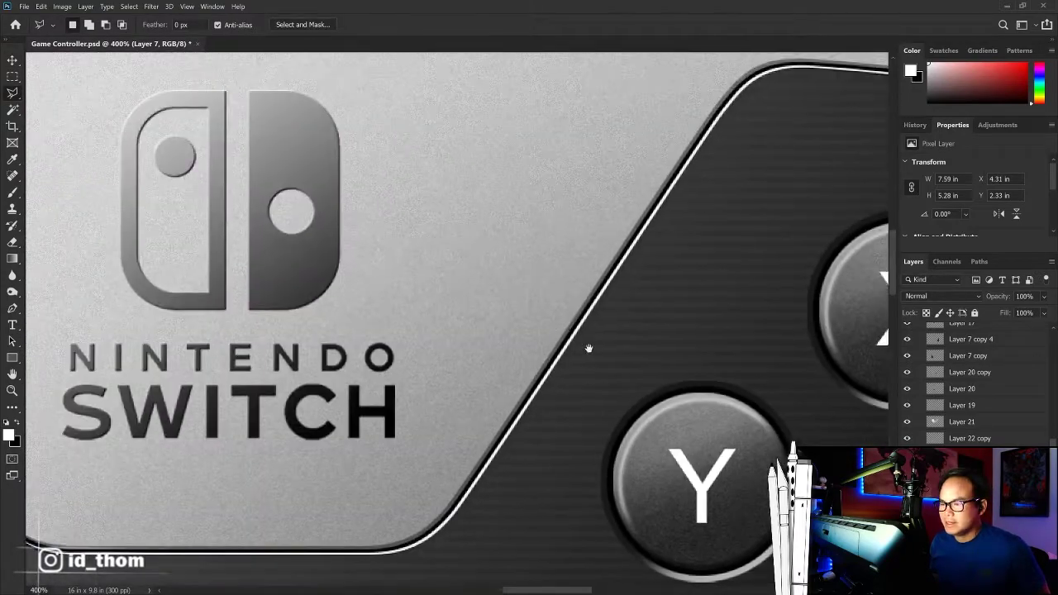
scroll(588, 348, up, 5)
scroll(537, 330, left, 5)
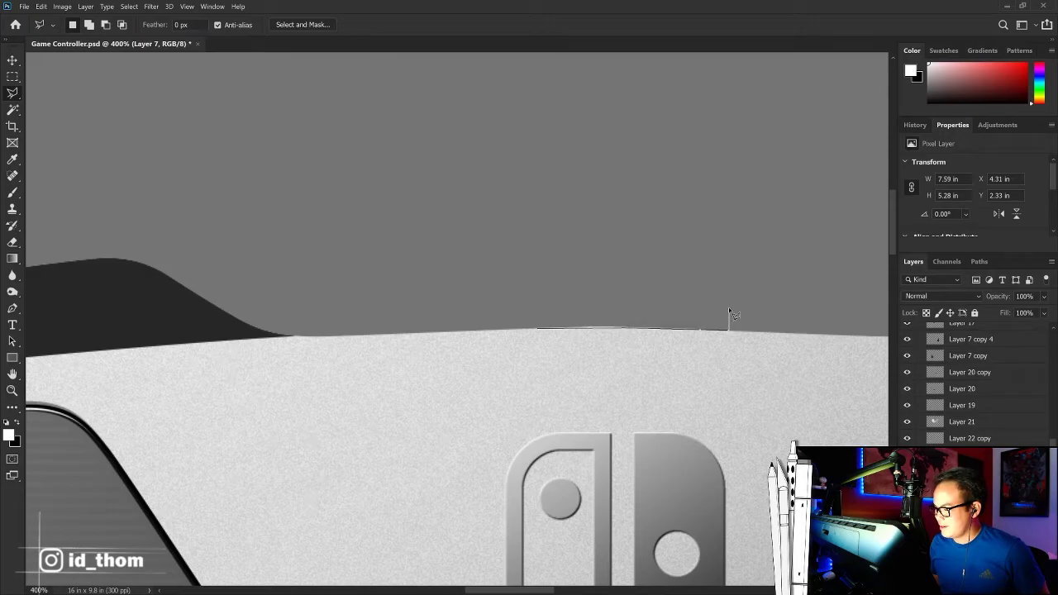
double_click(628, 278)
key(m)
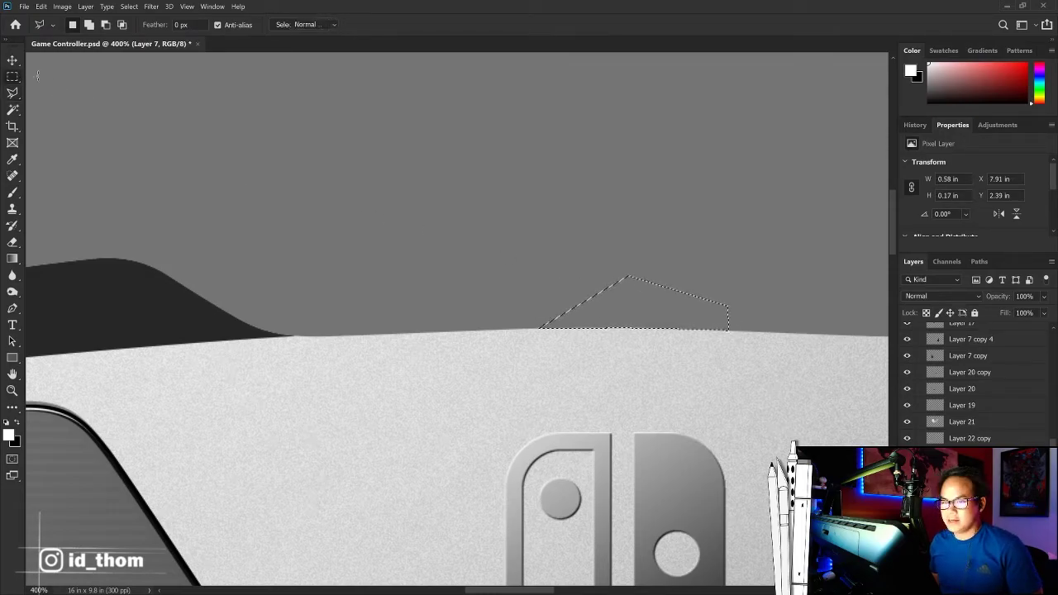
Step: Return to 100% view and nudge the faceplate layer a few pixels into place
key(ctrl+minus)
key(ctrl+0)
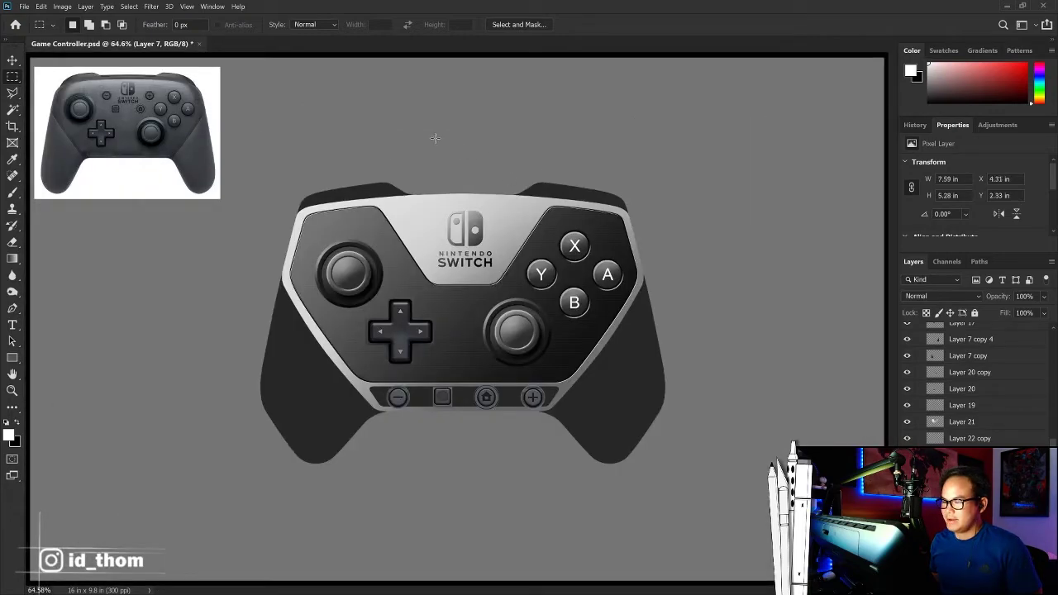
key(ctrl+plus)
key(ctrl+plus)
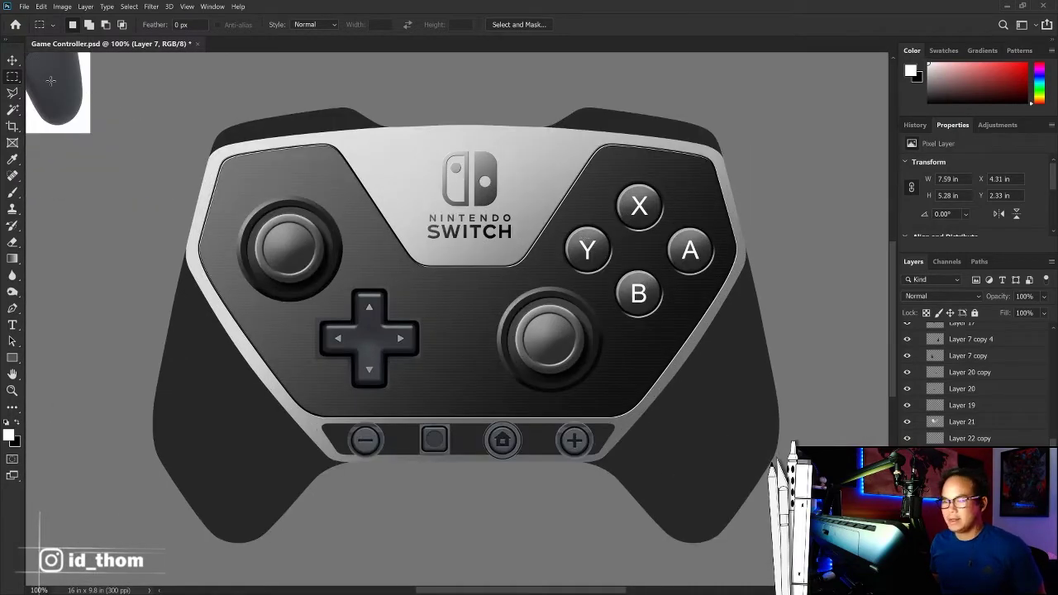
key(v)
drag(559, 190, 561, 192)
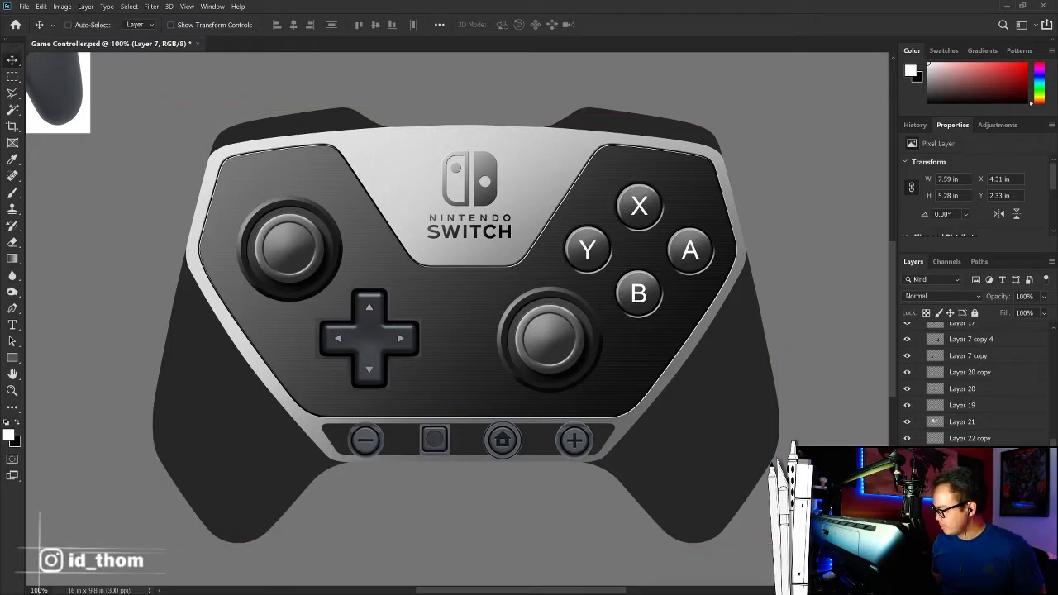
Step: On a new layer, paint a white sheen along the controller's top edge with a 500 px soft brush
key(ctrl+shift+alt+n)
key(b)
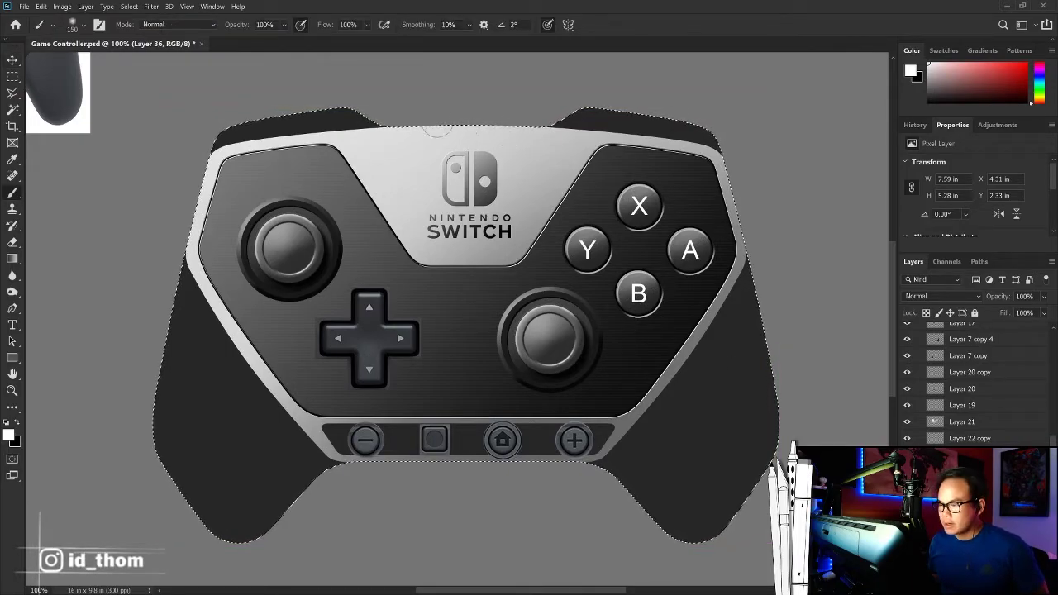
key(bracketright)
key(bracketright)
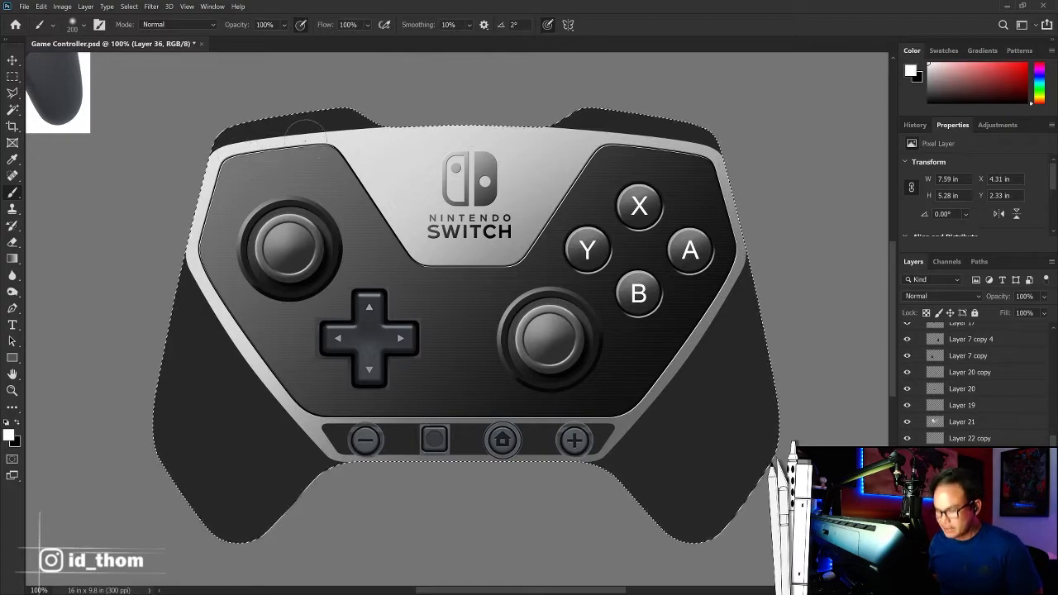
key(bracketright)
key(bracketright)
key(bracketright)
mouse_move(380, 126)
mouse_down()
mouse_move(605, 116)
mouse_move(248, 157)
mouse_up()
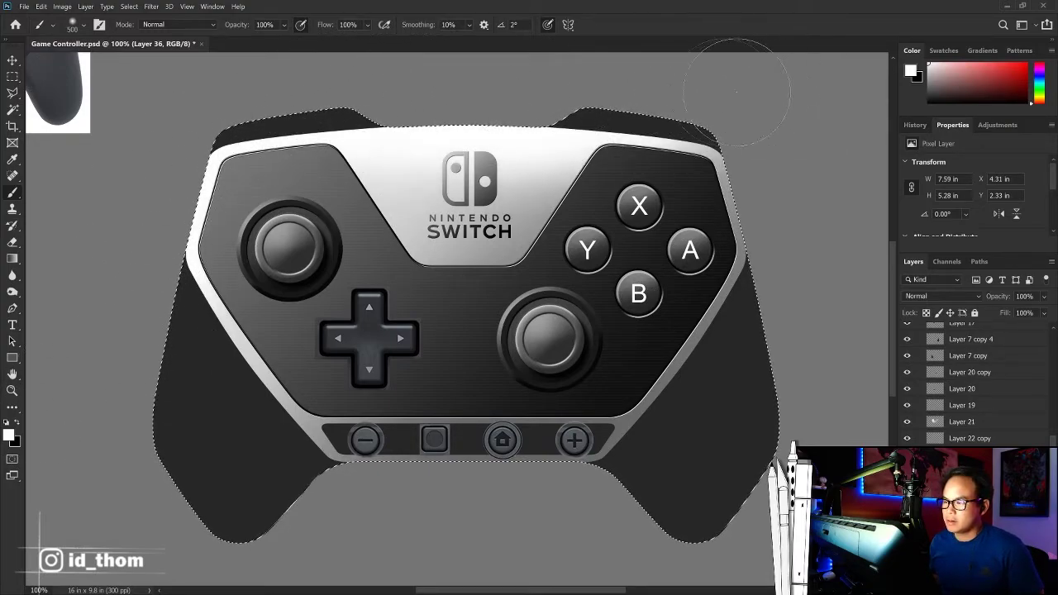
Step: Try contracting the selection inward, undo it, and clear the selection
click(129, 6)
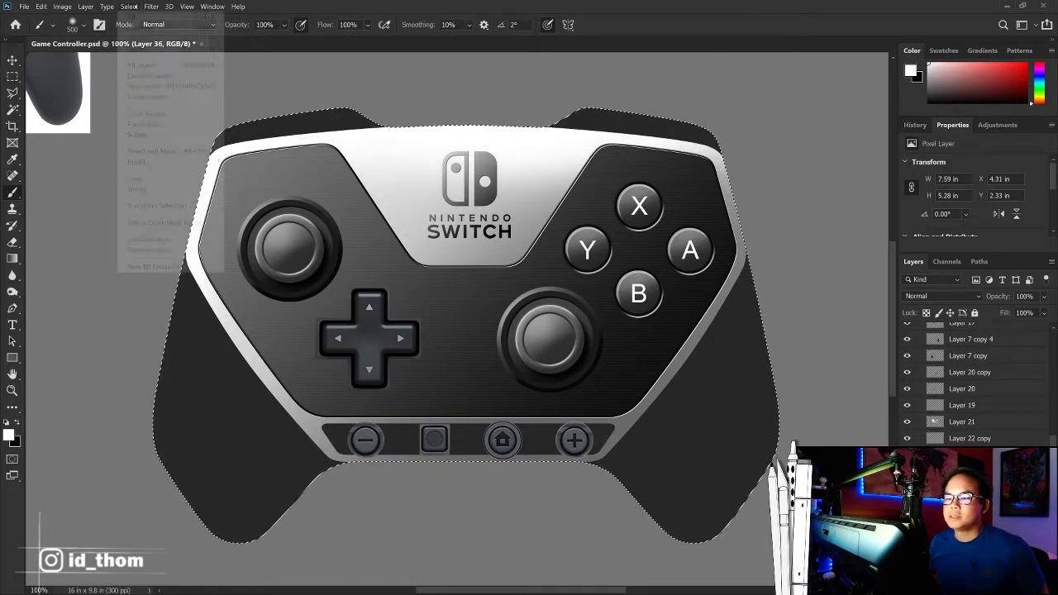
mouse_move(137, 161)
click(252, 196)
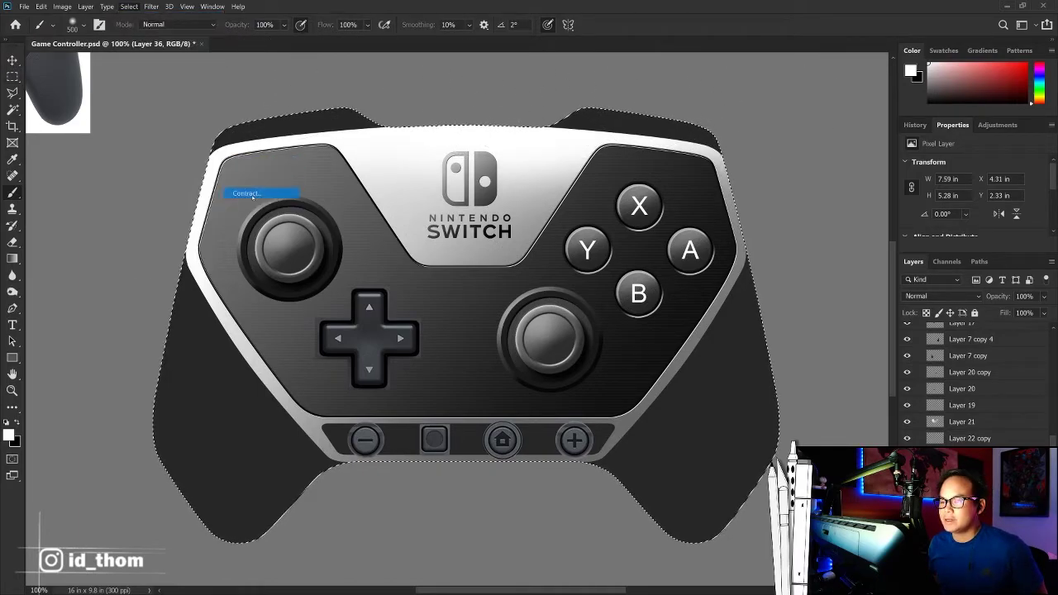
key(Return)
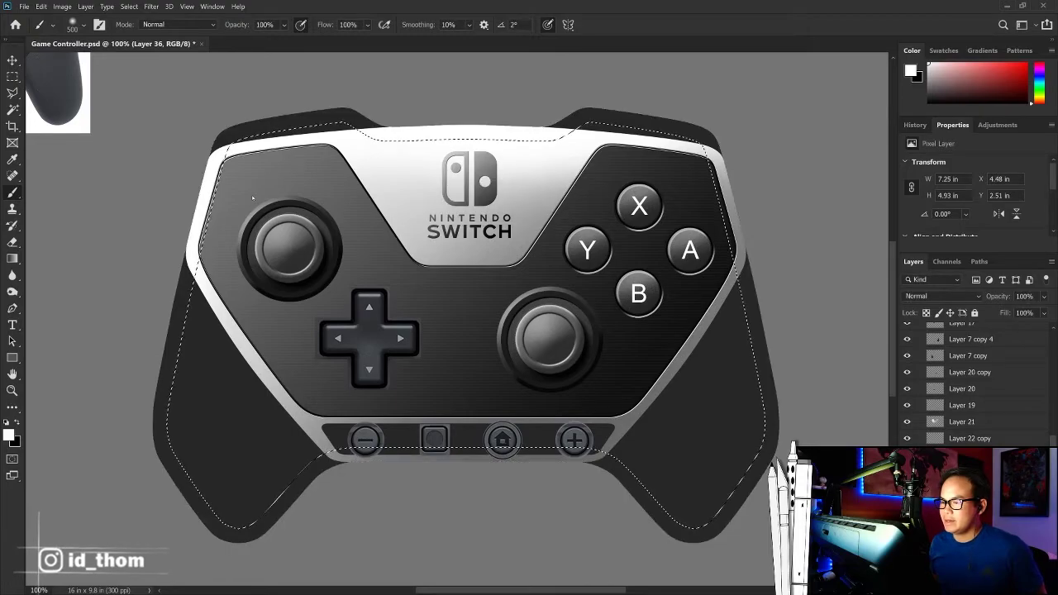
key(ctrl+z)
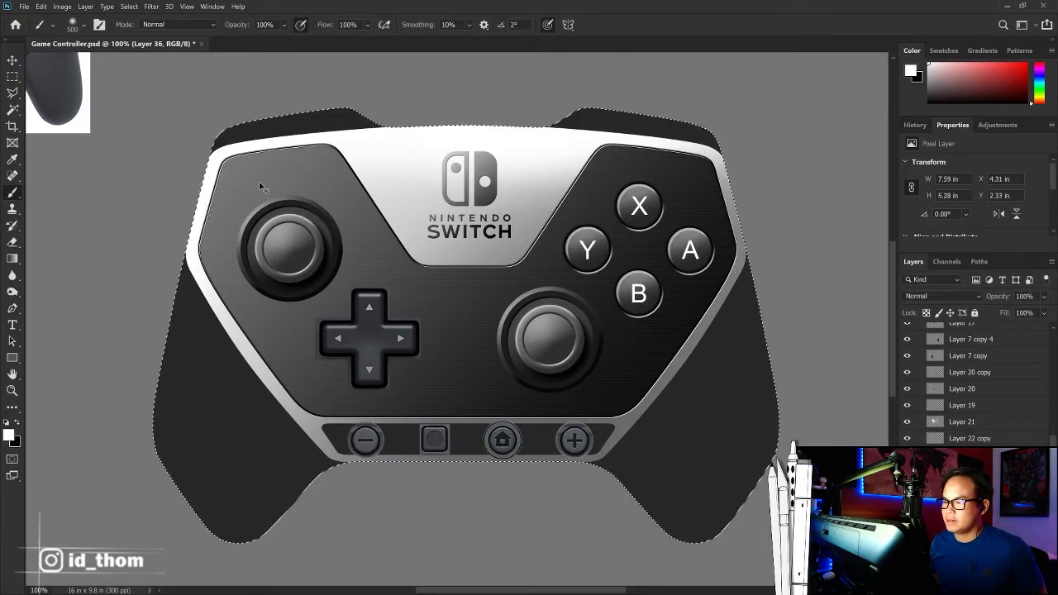
click(13, 76)
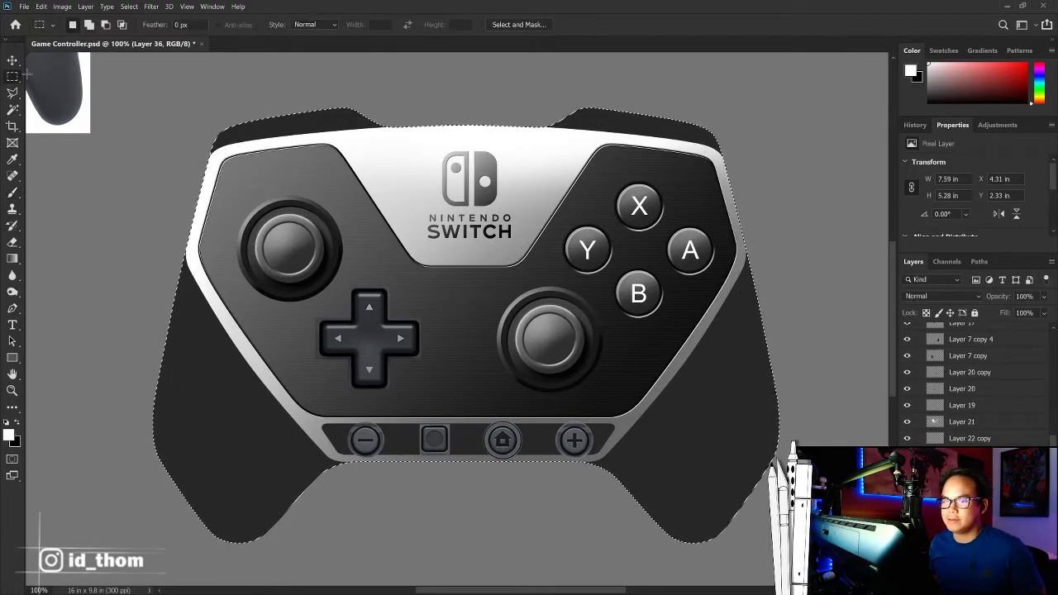
key(v)
key(ctrl+d)
Step: Load the top-left shoulder, top-right shoulder, left grip and whole controller outlines as selections
click(347, 139)
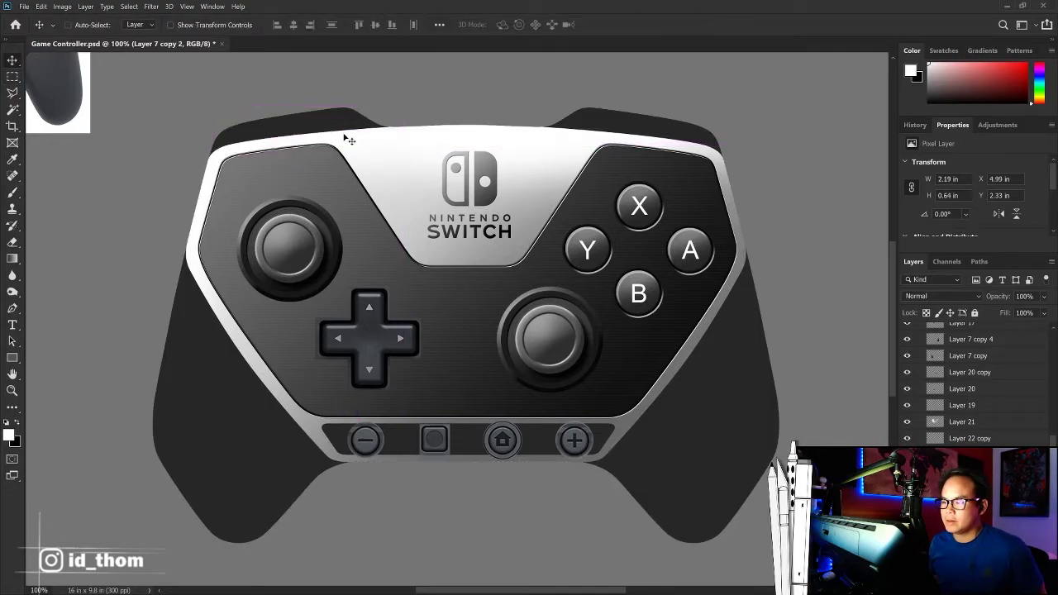
scroll(975, 380, down, 2)
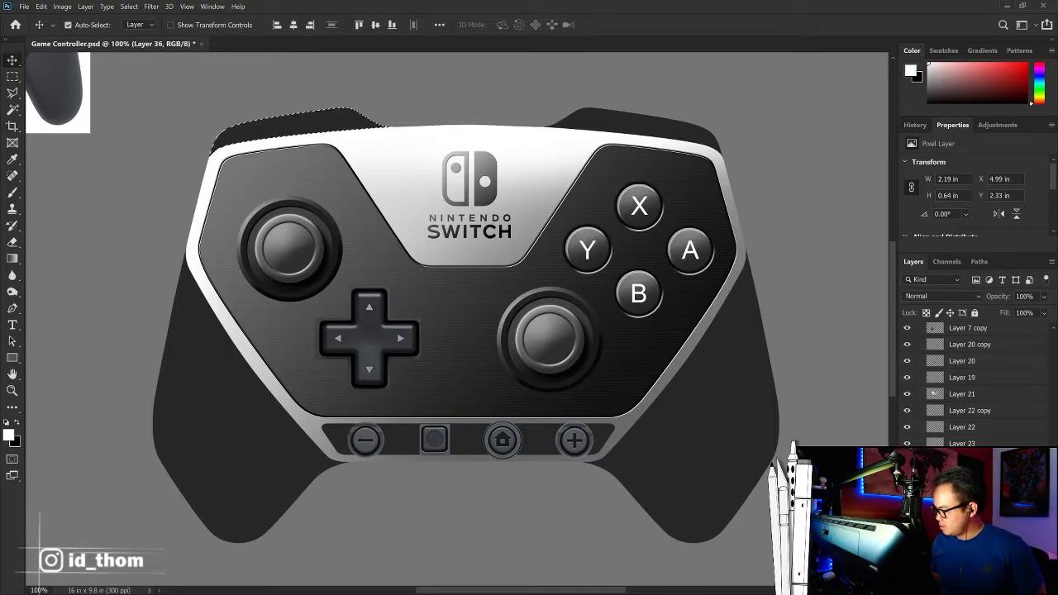
drag(297, 124, 636, 124)
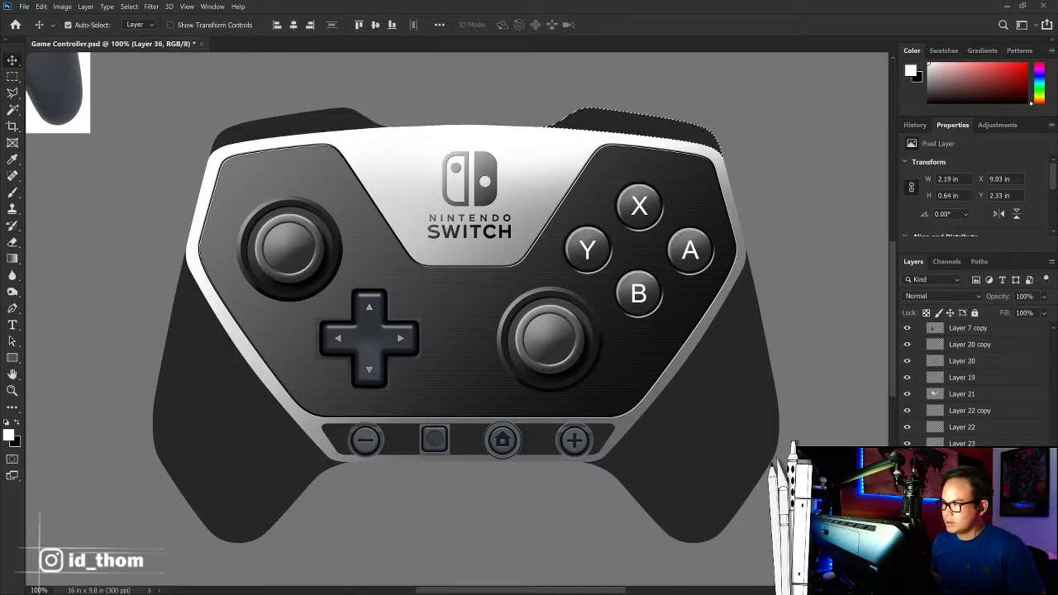
key(ctrl+z)
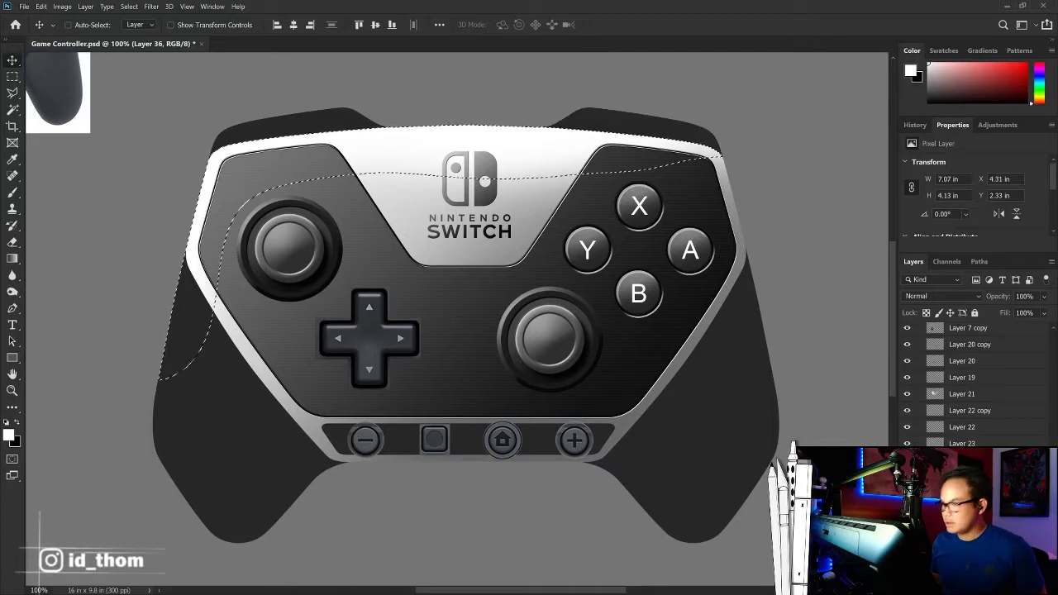
key(ctrl)
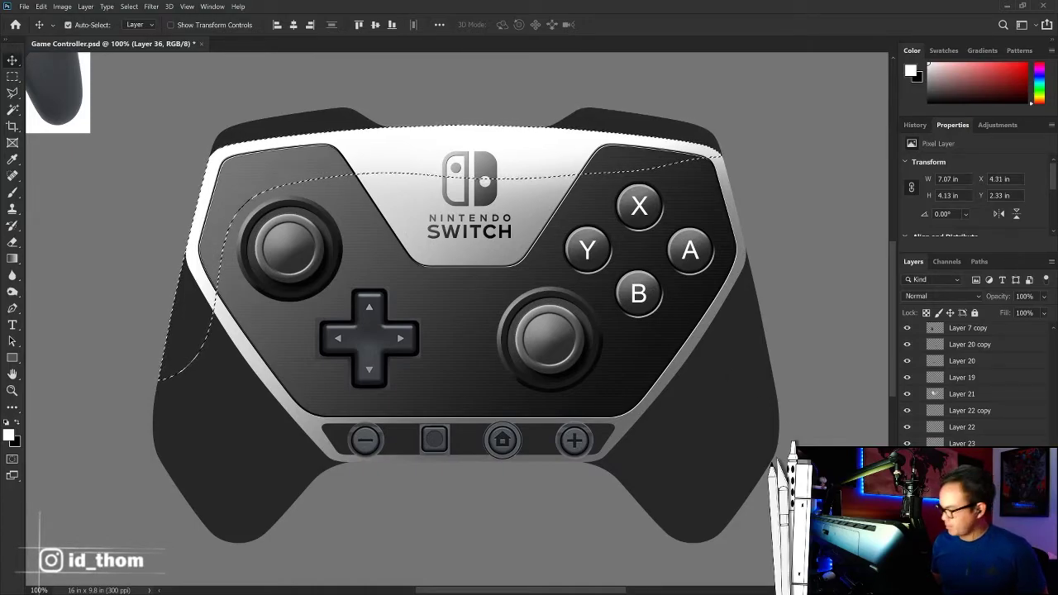
key(ctrl+z)
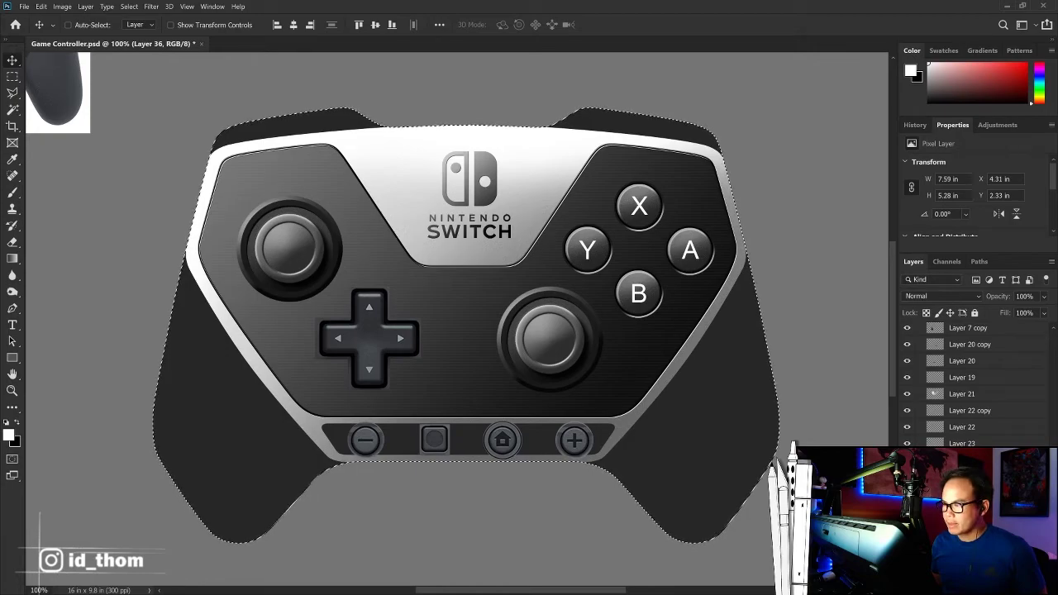
key(ctrl)
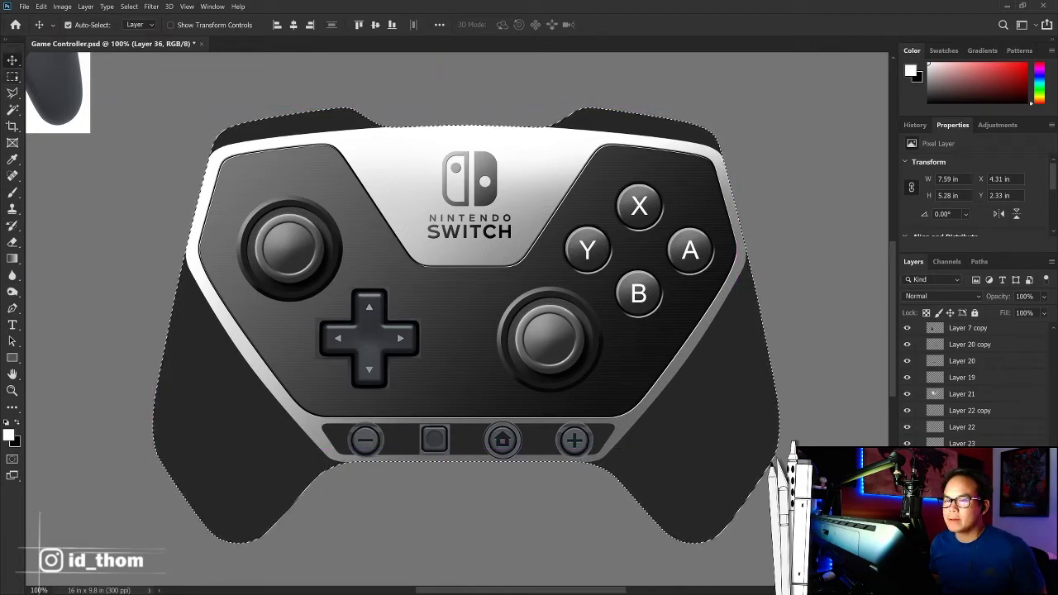
Step: Clear the selection and zoom in on the controller's upper-left corner
key(m)
click(187, 68)
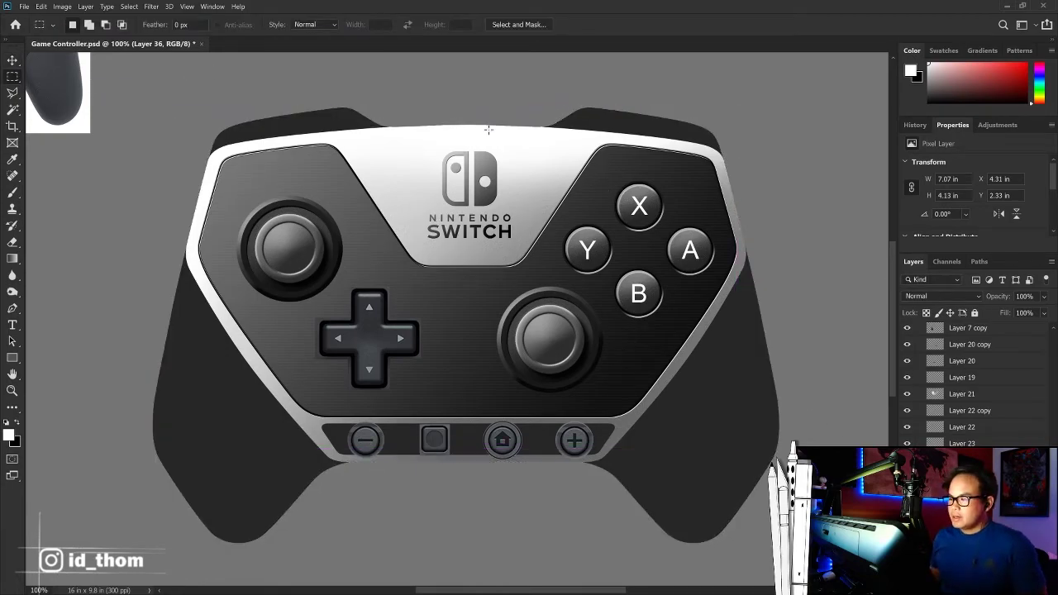
scroll(488, 130, up, 3)
drag(488, 130, 516, 165)
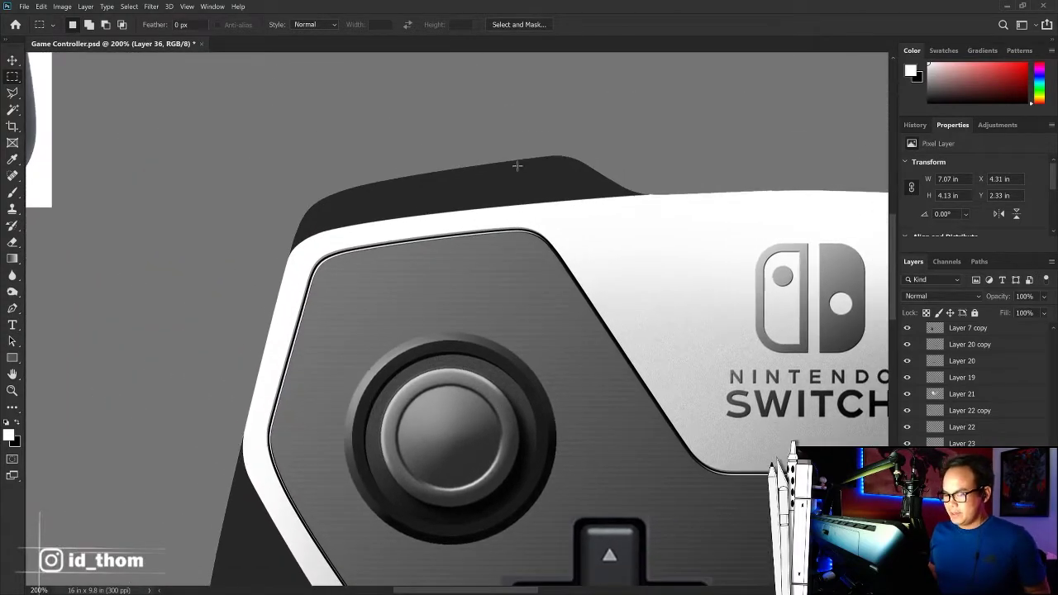
Step: Pick Path 3 and start a pen path from the left grip across the faceplate's top edge
click(979, 262)
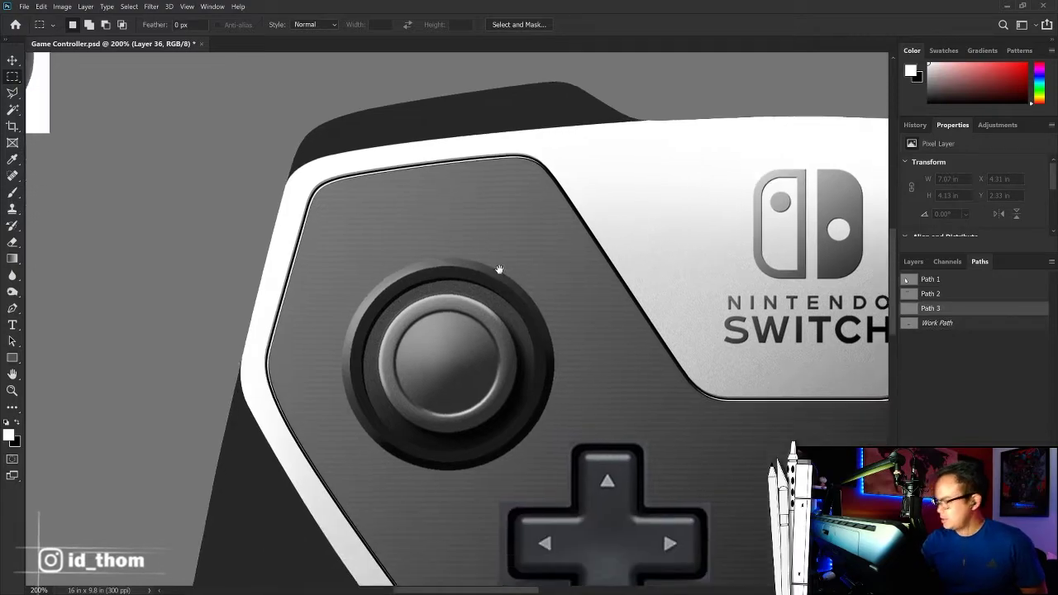
drag(484, 342, 482, 232)
key(p)
click(257, 416)
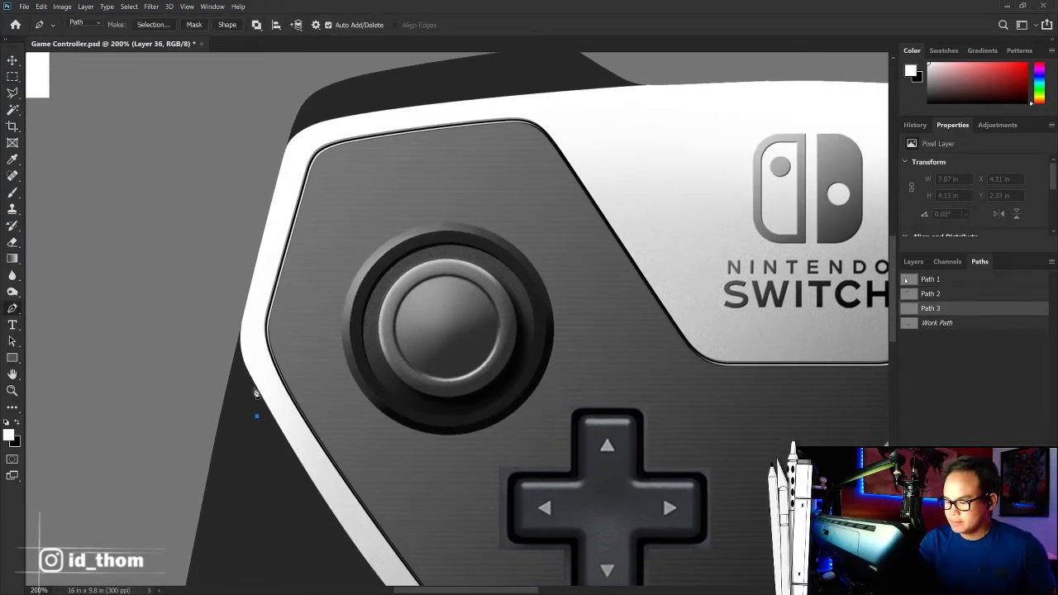
click(311, 163)
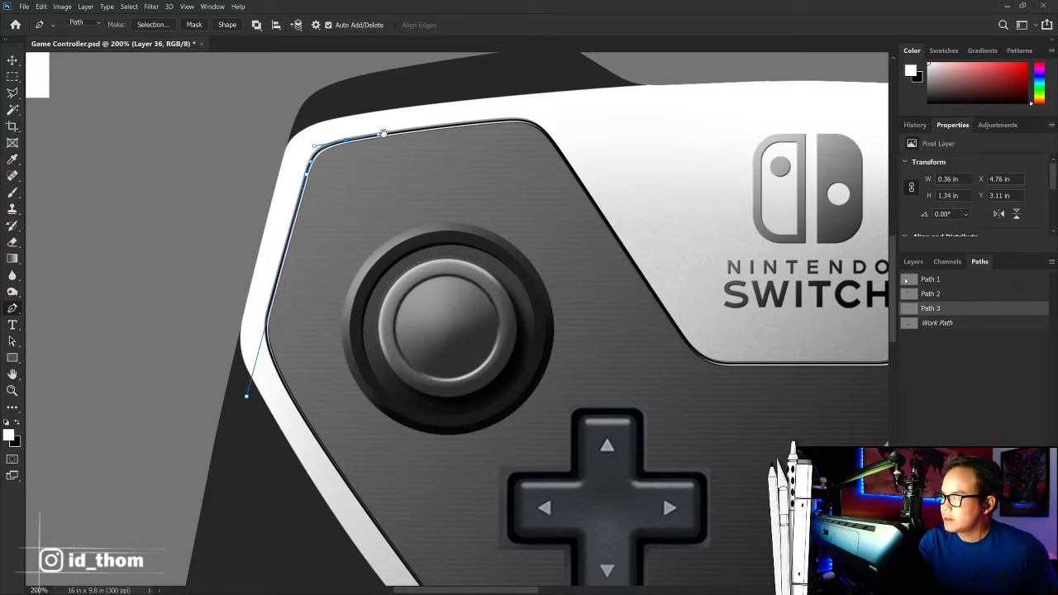
scroll(383, 133, right, 5)
mouse_move(562, 156)
mouse_down()
mouse_move(730, 157)
mouse_move(463, 168)
mouse_up()
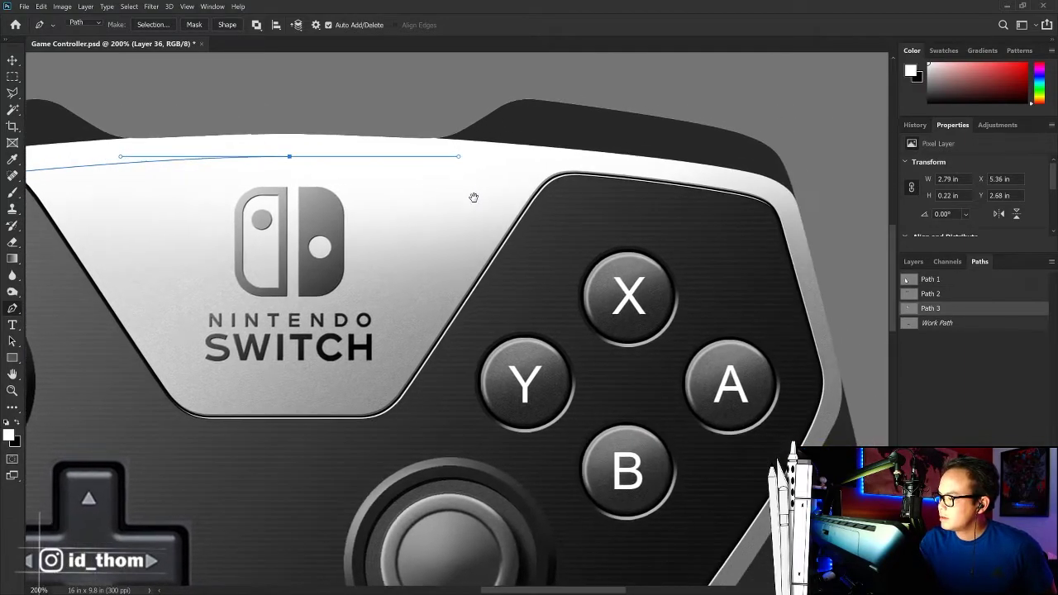
mouse_move(731, 190)
mouse_down()
mouse_move(773, 206)
mouse_move(567, 187)
mouse_up()
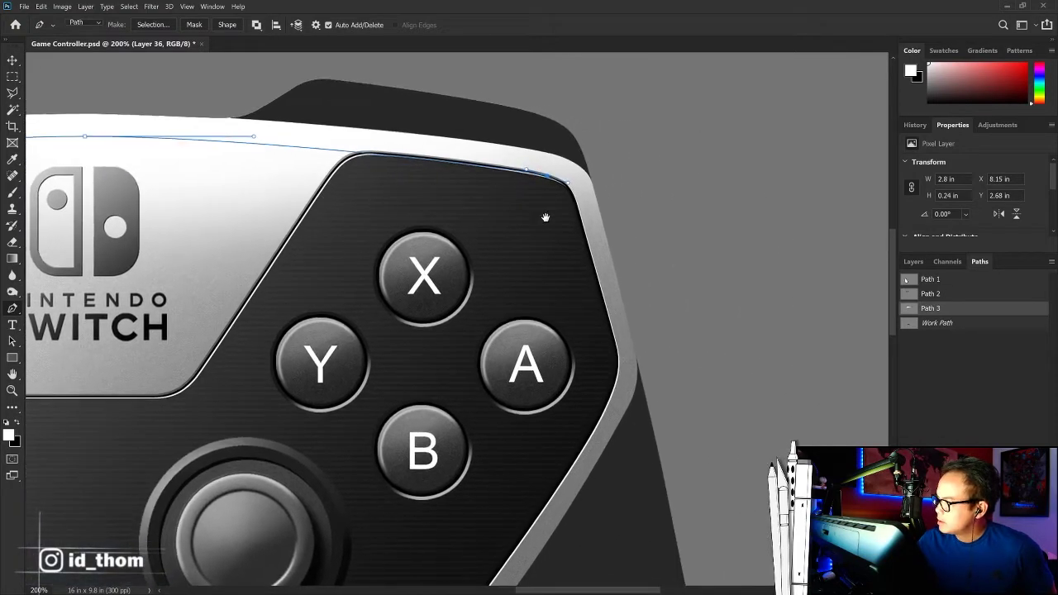
Step: Add anchors along the controller's bottom edge and close the path at its start
scroll(581, 219, down, 3)
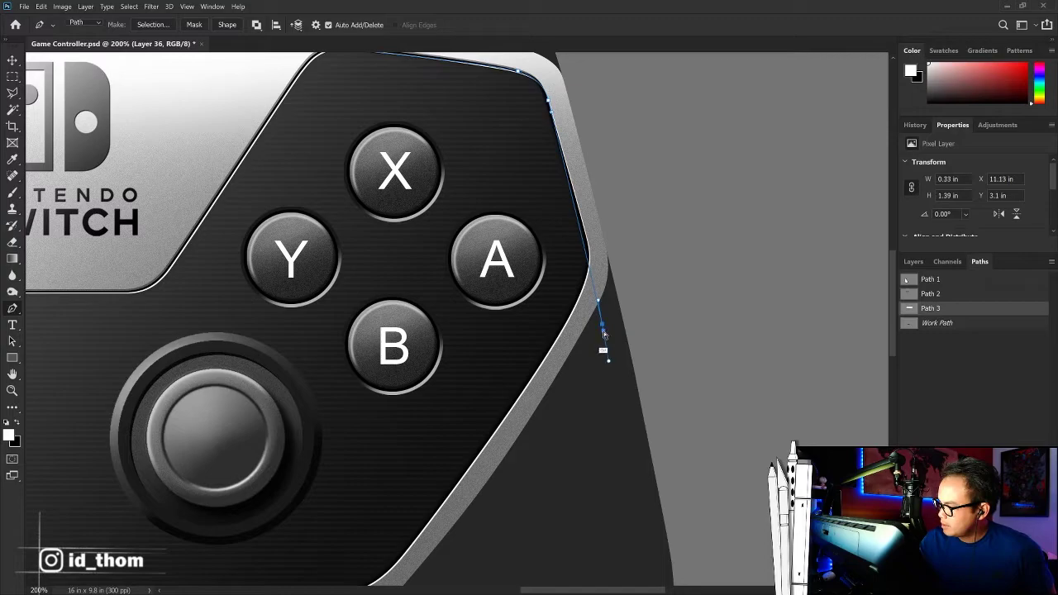
key(ctrl+minus)
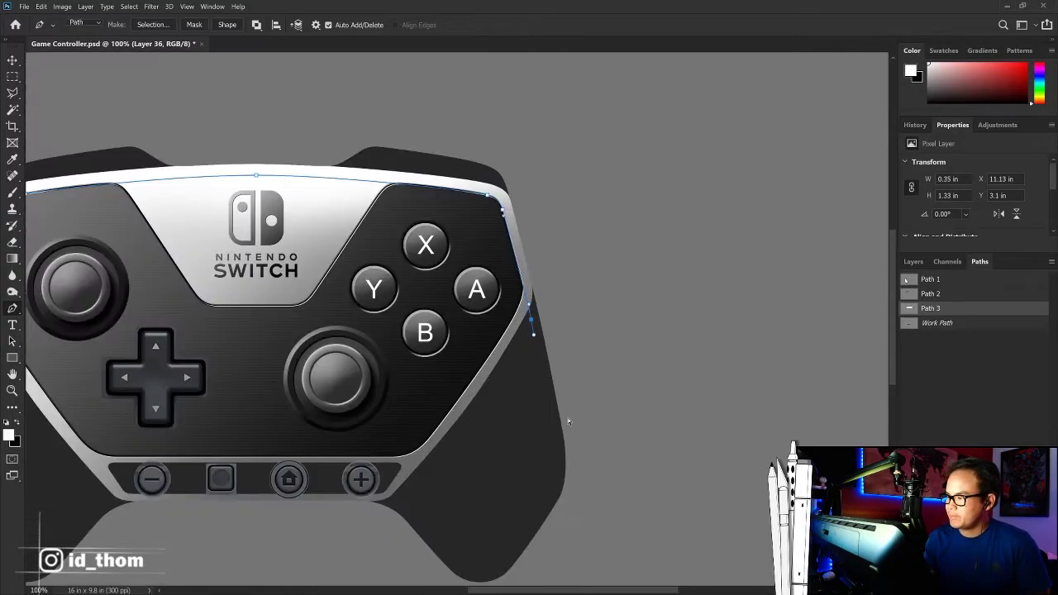
key(ctrl+minus)
click(436, 469)
click(371, 486)
click(302, 473)
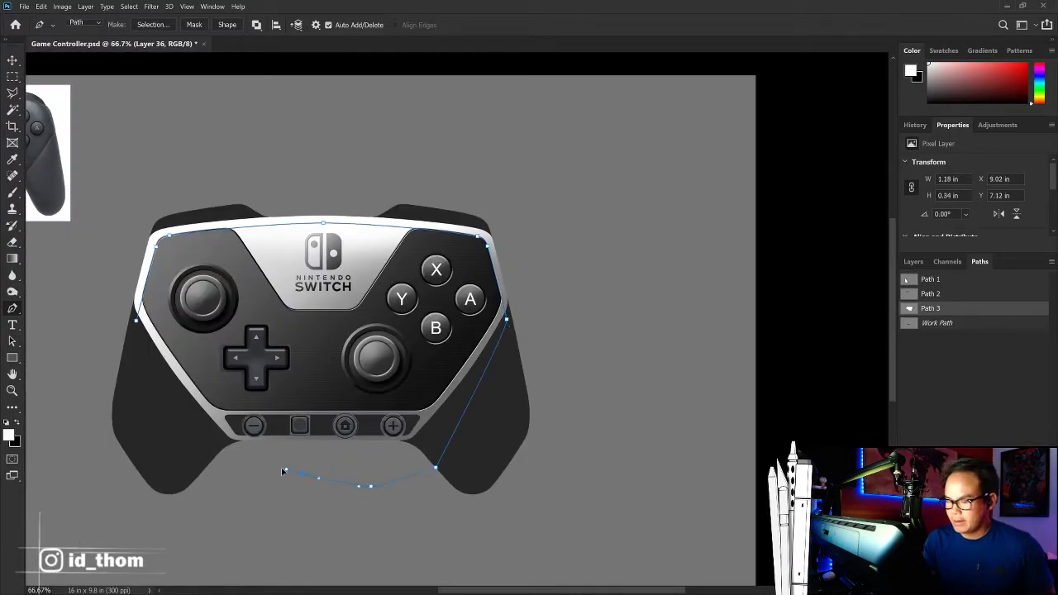
click(137, 322)
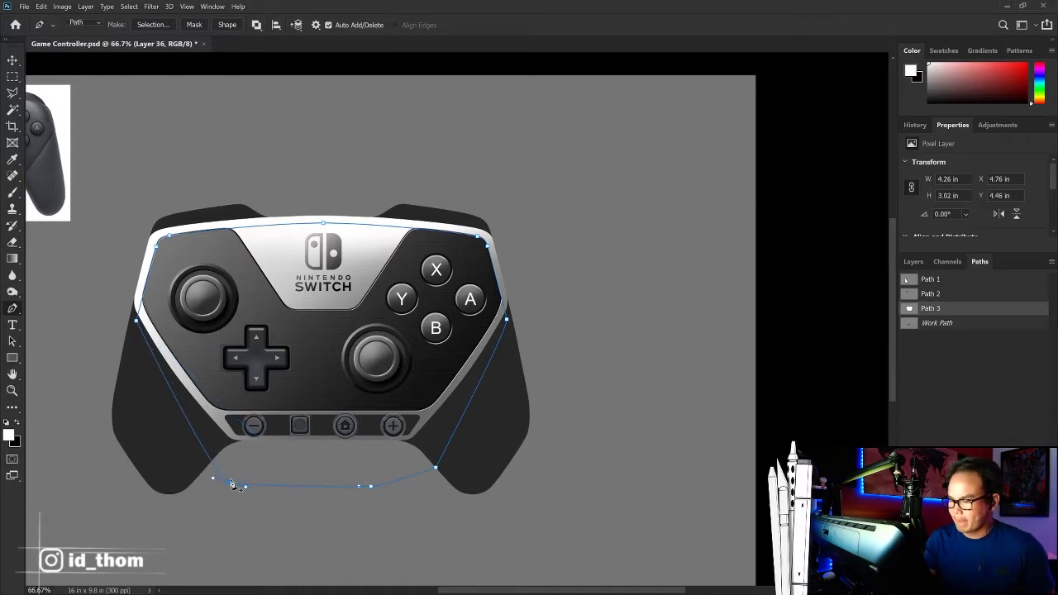
Step: Turn the closed path into a selection feathered by 10 pixels
ctrl+click(909, 308)
click(914, 261)
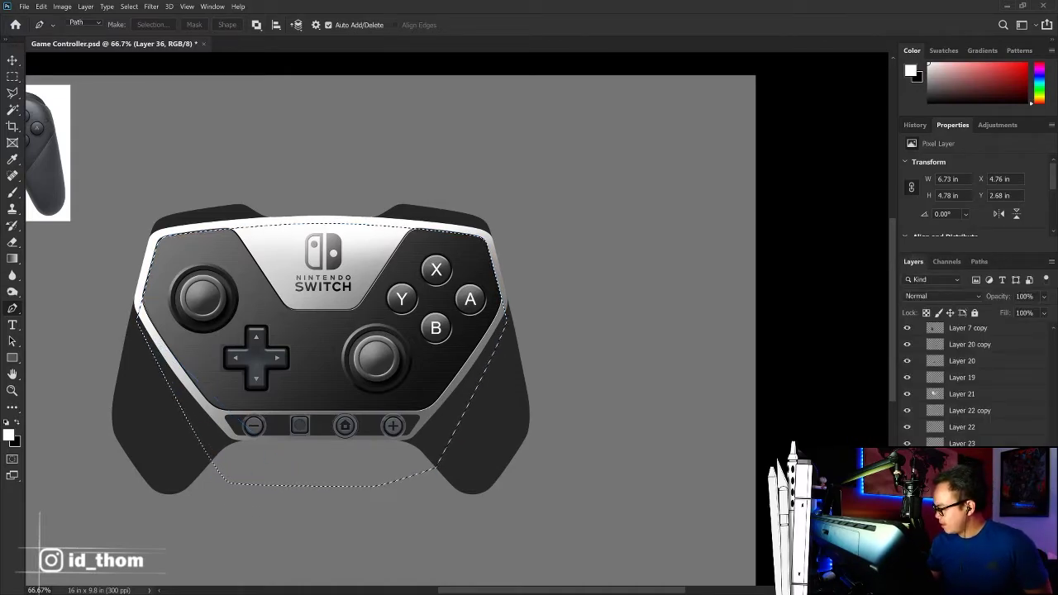
key(shift+F6)
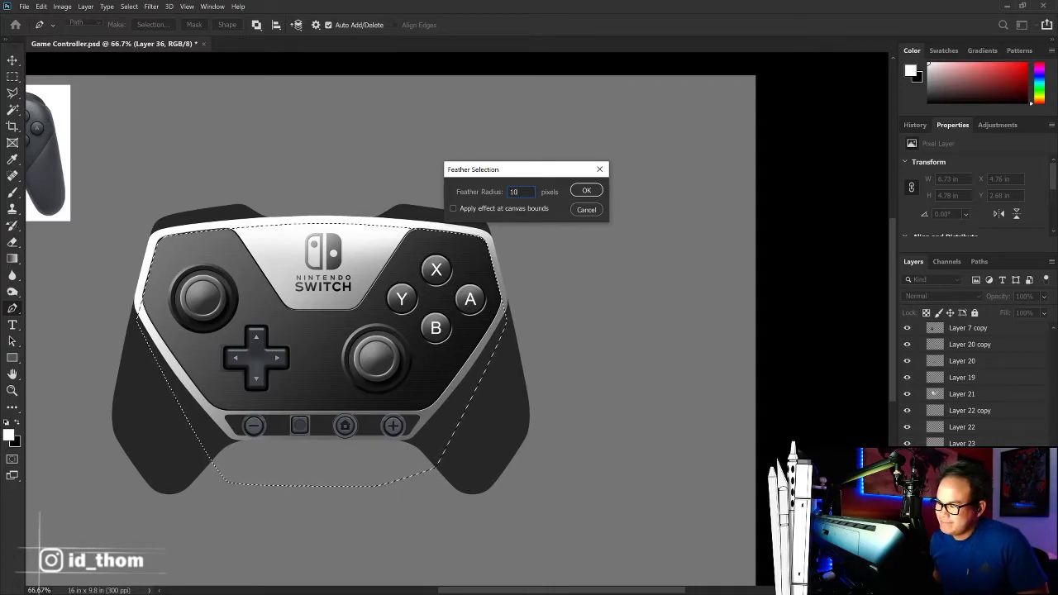
key(Return)
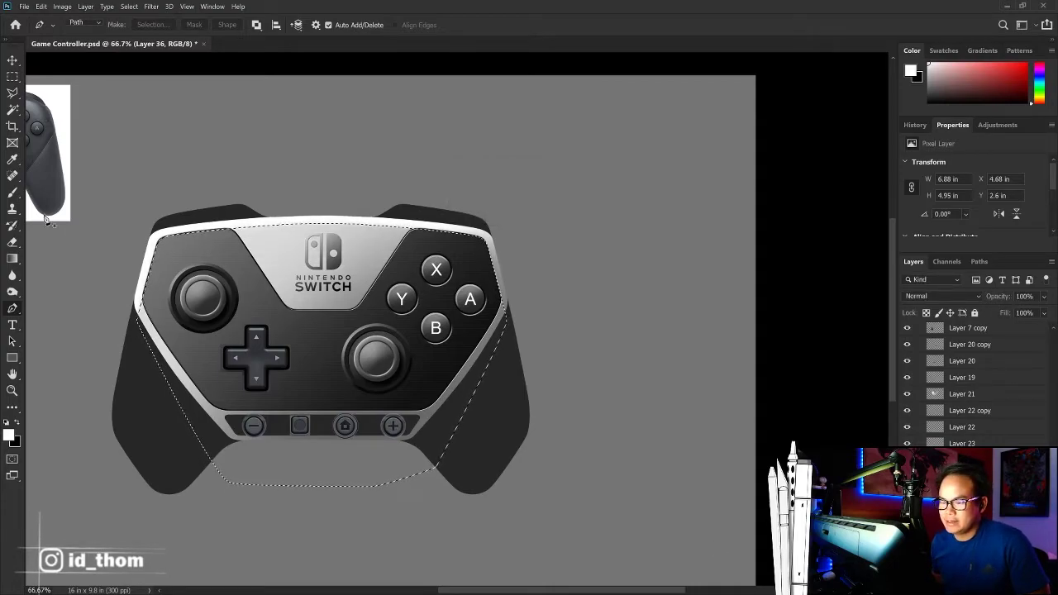
Step: Deselect and view the faceplate at 100%
key(m)
click(206, 99)
key(ctrl+0)
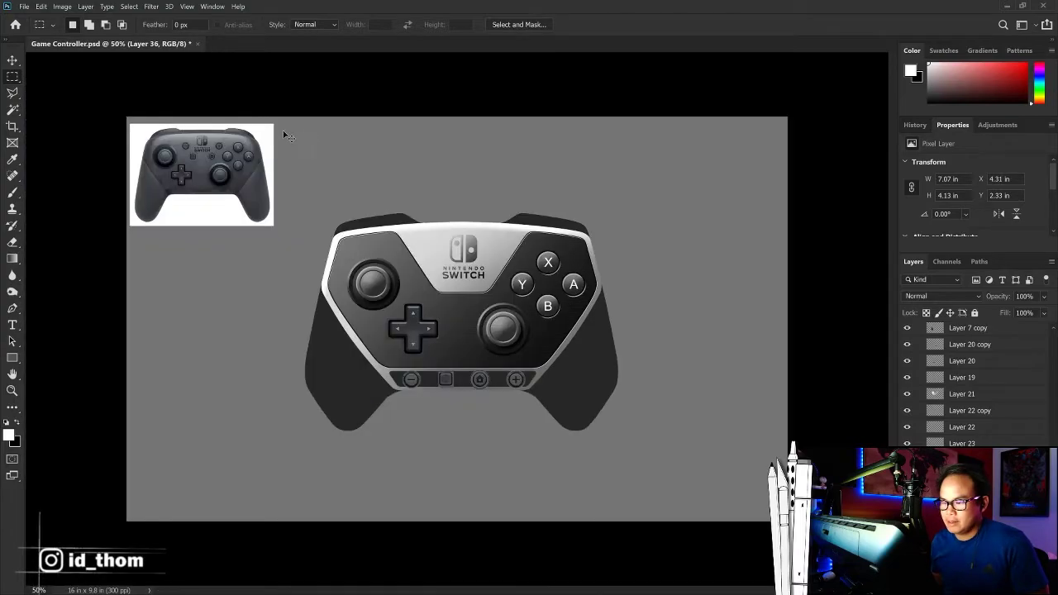
key(ctrl+1)
drag(576, 329, 585, 361)
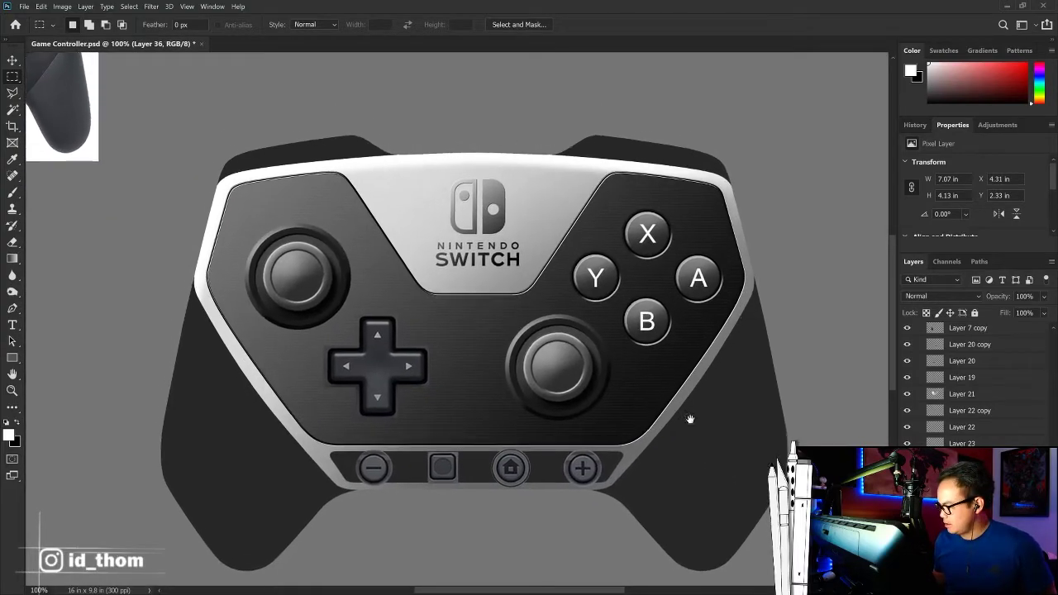
Step: Toggle undo and redo repeatedly to compare the faceplate shading before and after
key(ctrl+z)
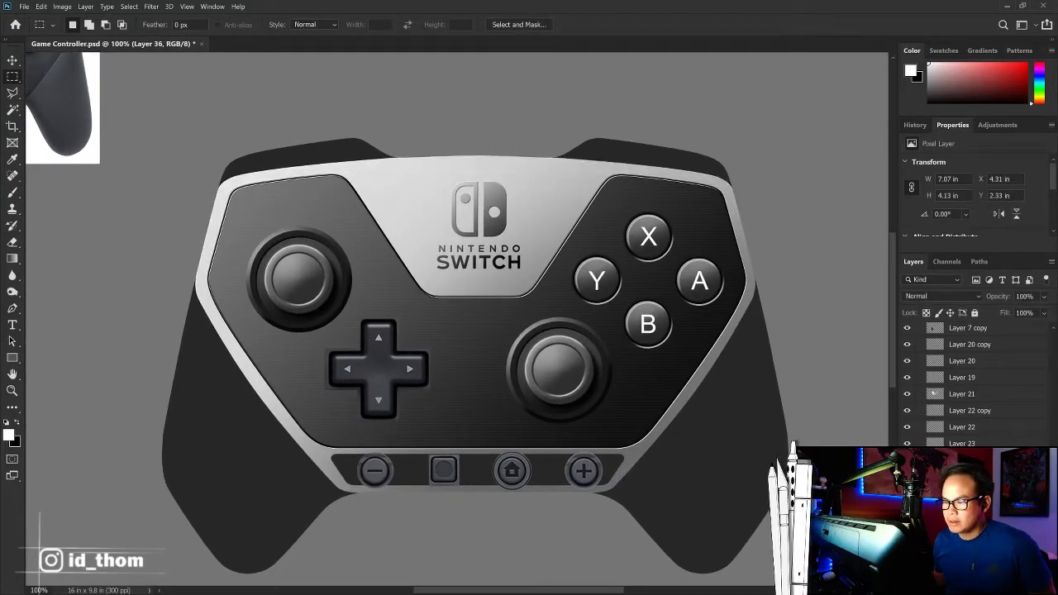
key(ctrl+shift+z)
key(ctrl+z)
key(ctrl+shift+z)
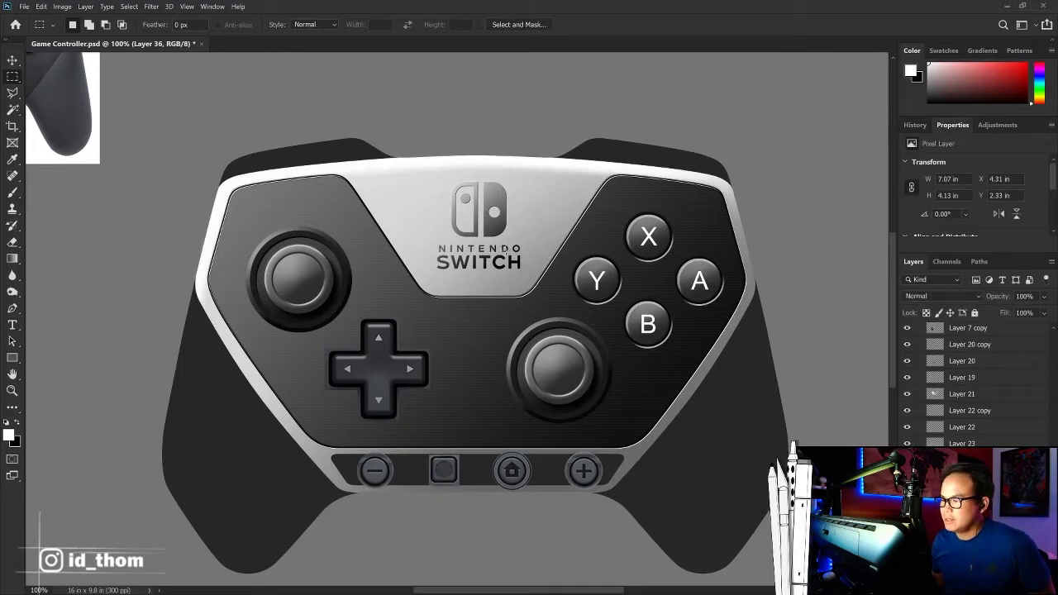
drag(431, 217, 417, 214)
key(ctrl+z)
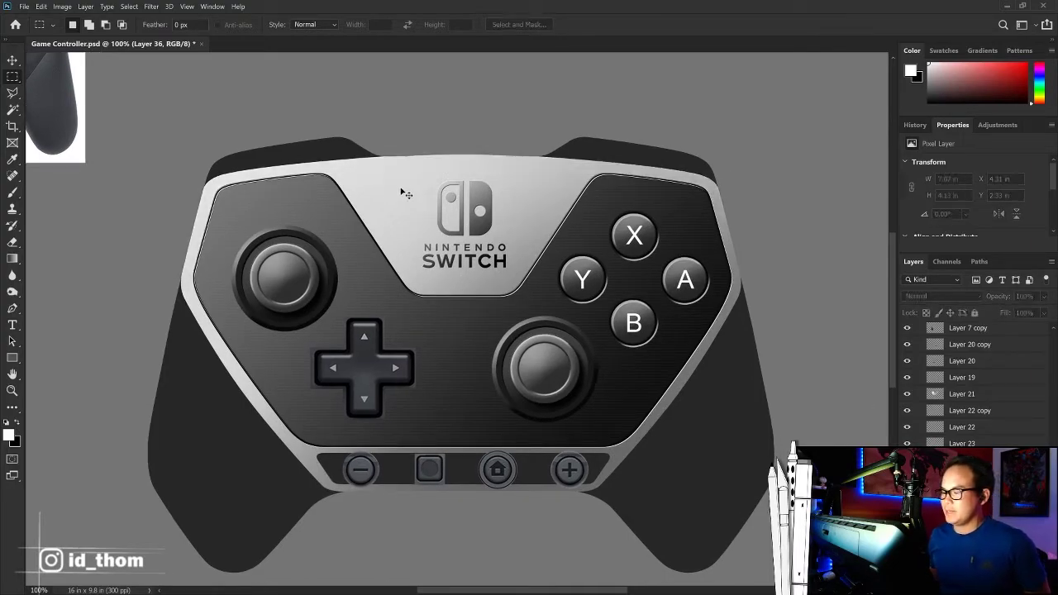
key(ctrl+shift+z)
key(ctrl+z)
key(ctrl+shift+z)
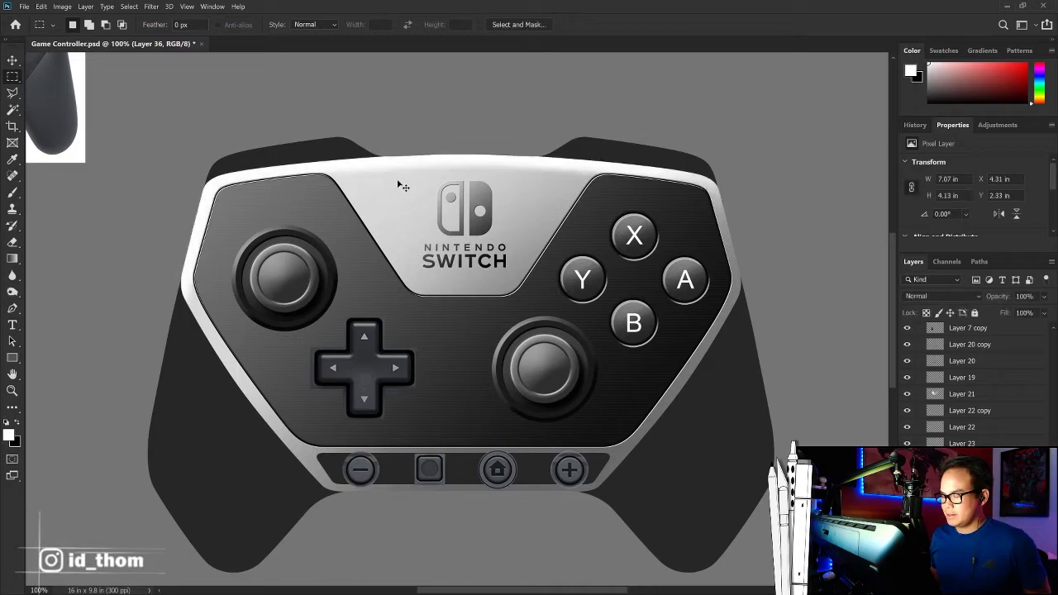
key(ctrl+z)
key(ctrl+shift+z)
key(ctrl+shift+z)
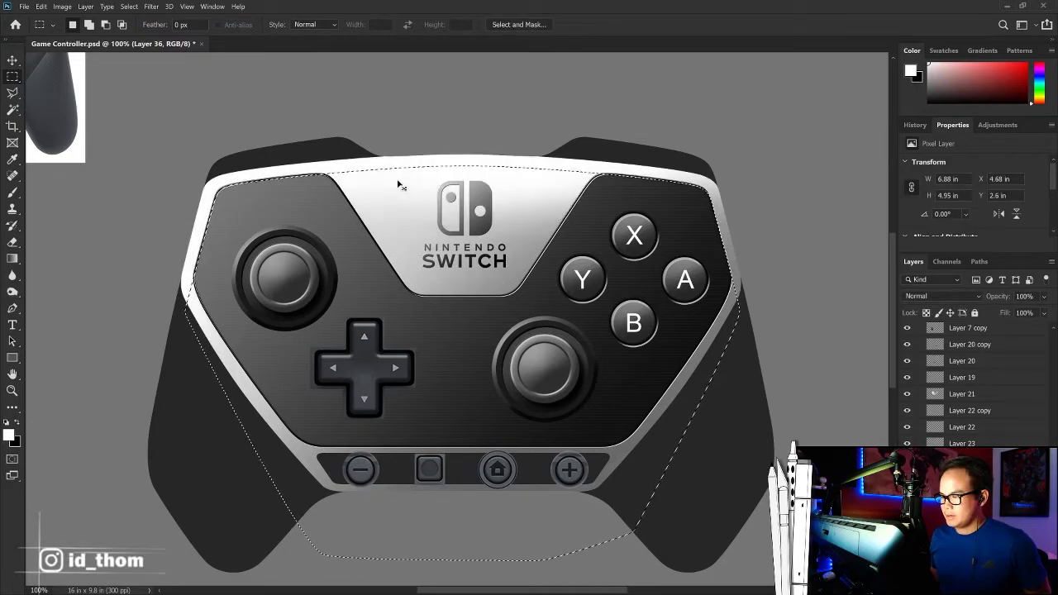
Step: Re-feather the controller selection, opening Fill but cancelling it
key(shift)
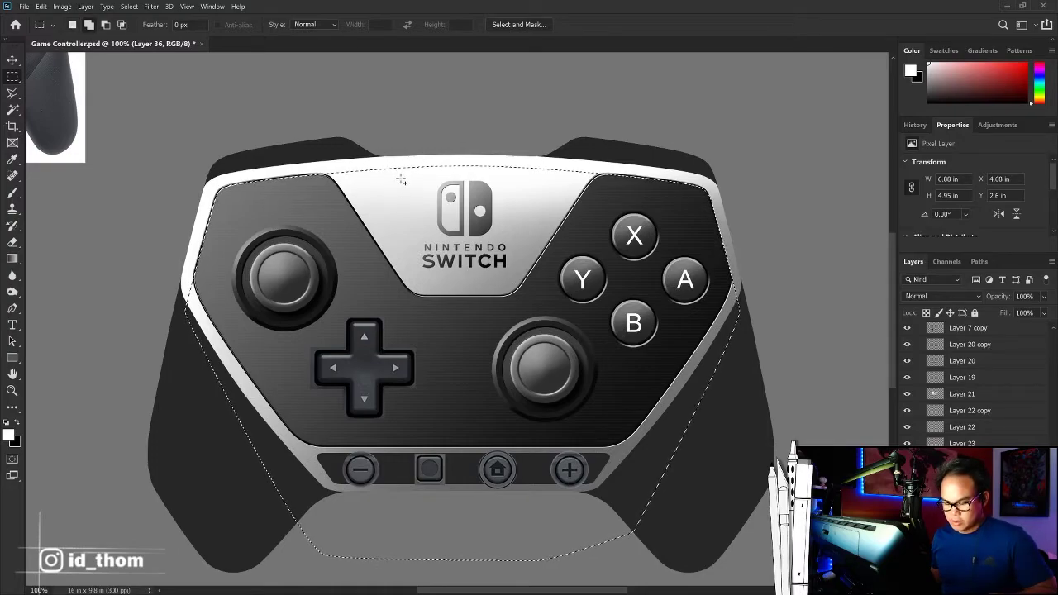
key(shift+F6)
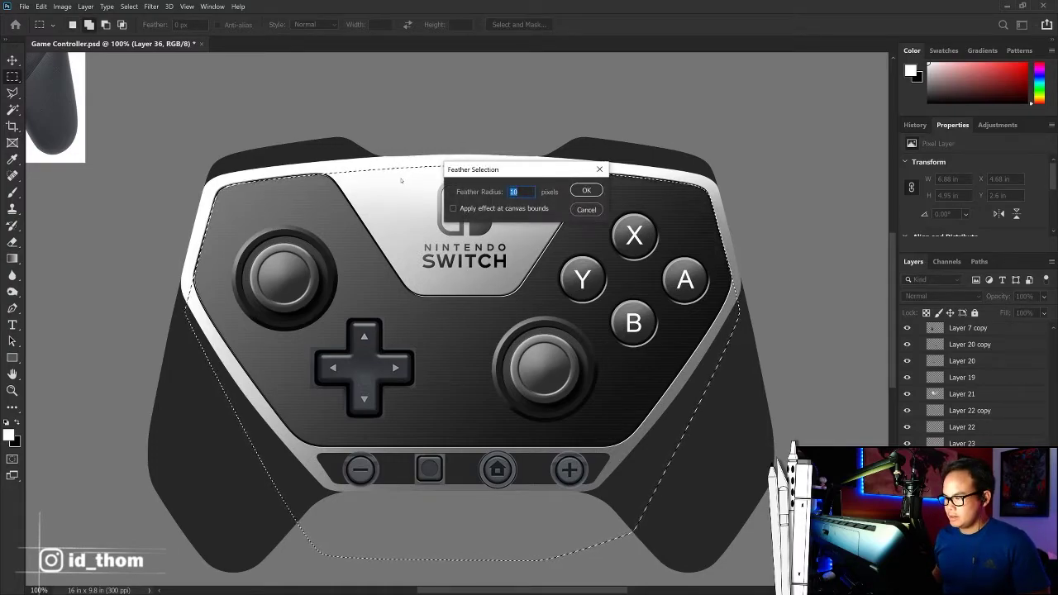
key(Return)
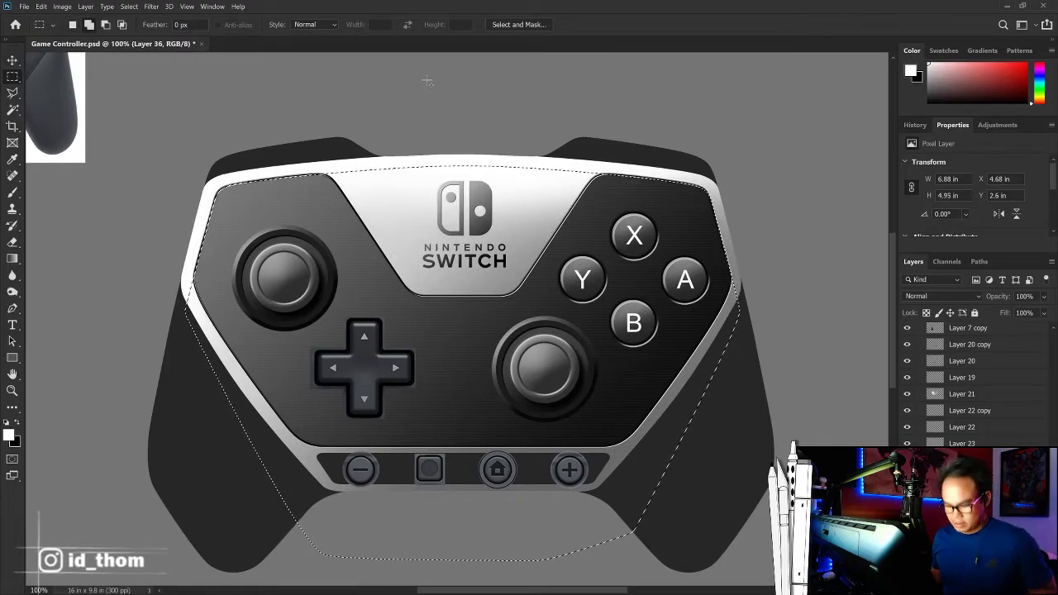
key(shift+F5)
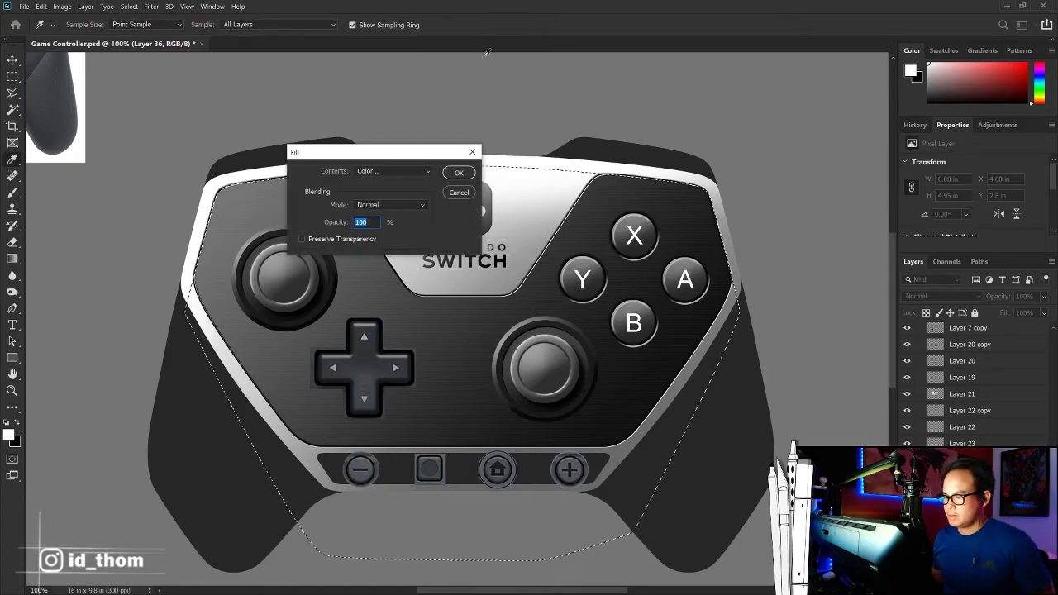
click(465, 192)
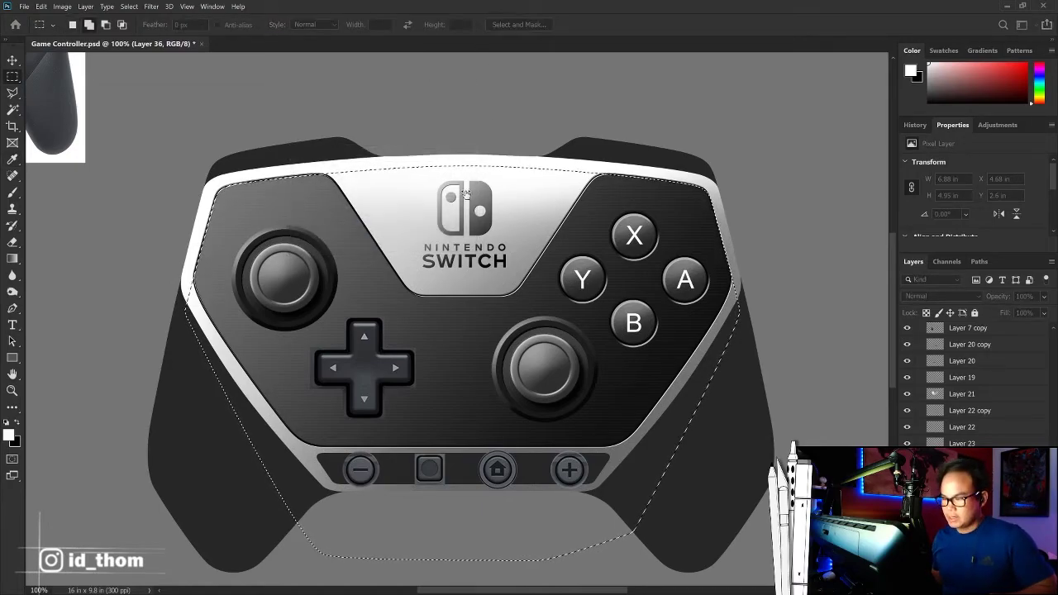
key(shift+F6)
key(Return)
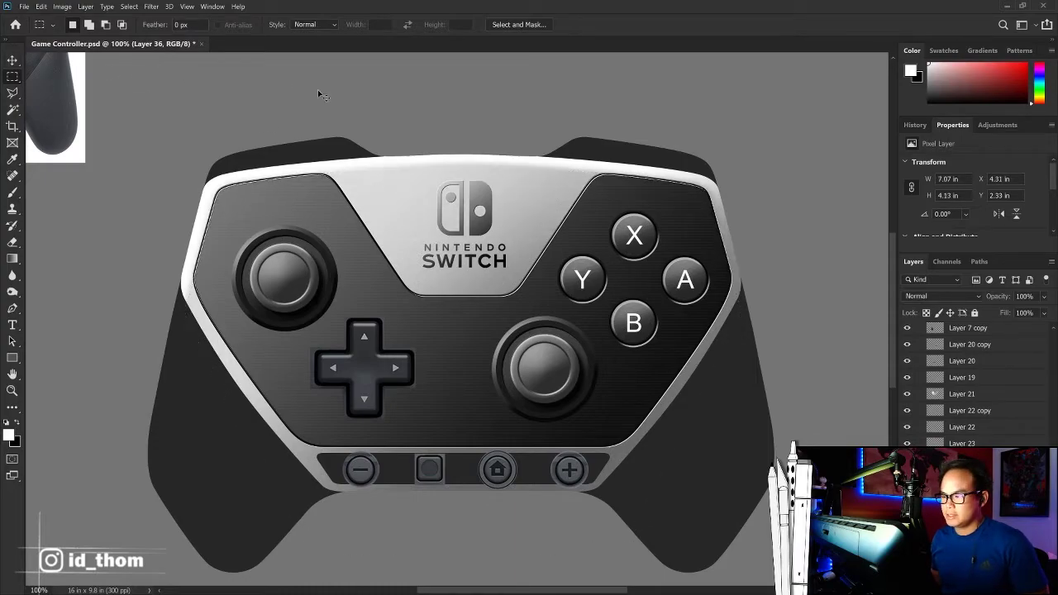
Step: Nudge Layer 7, the light grey controller shape, right and down, then zoom to 66.7%
key(ctrl+minus)
key(ctrl+minus)
key(ctrl+plus)
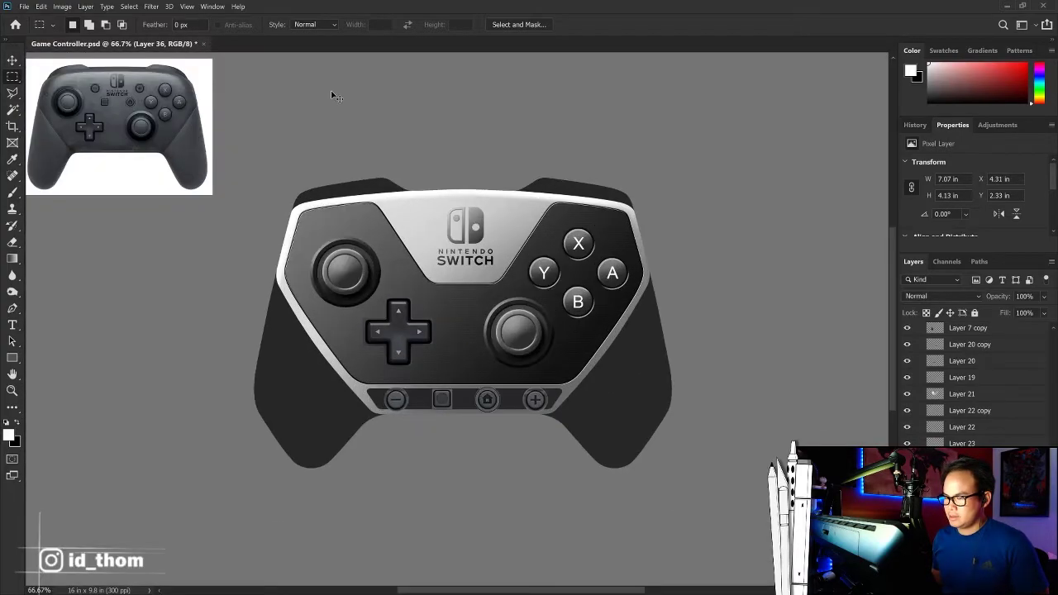
key(ctrl+plus)
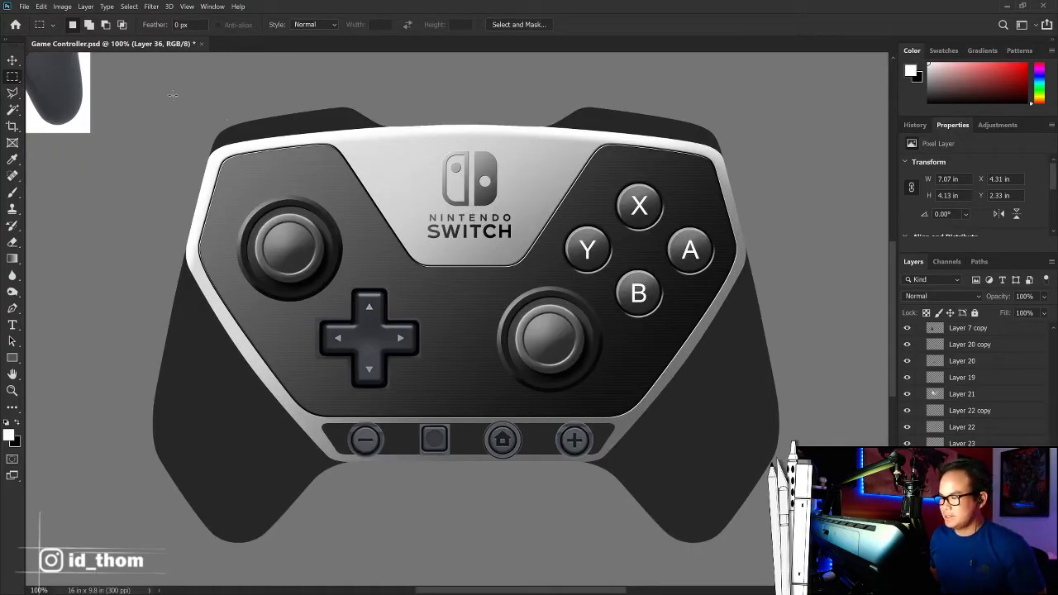
key(v)
mouse_move(499, 175)
mouse_down()
mouse_move(555, 196)
mouse_move(516, 191)
mouse_up()
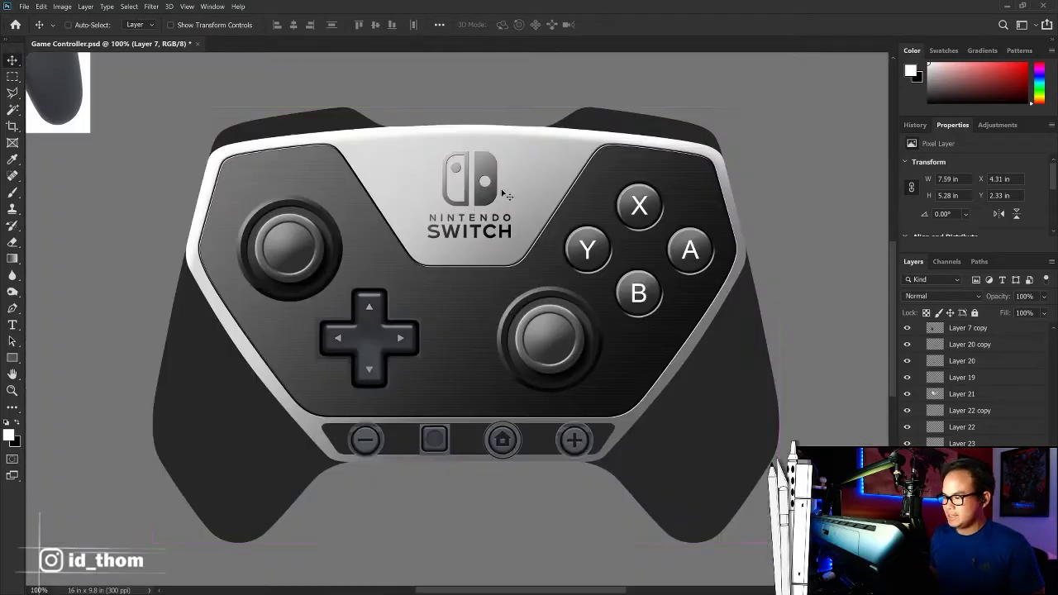
key(ctrl+minus)
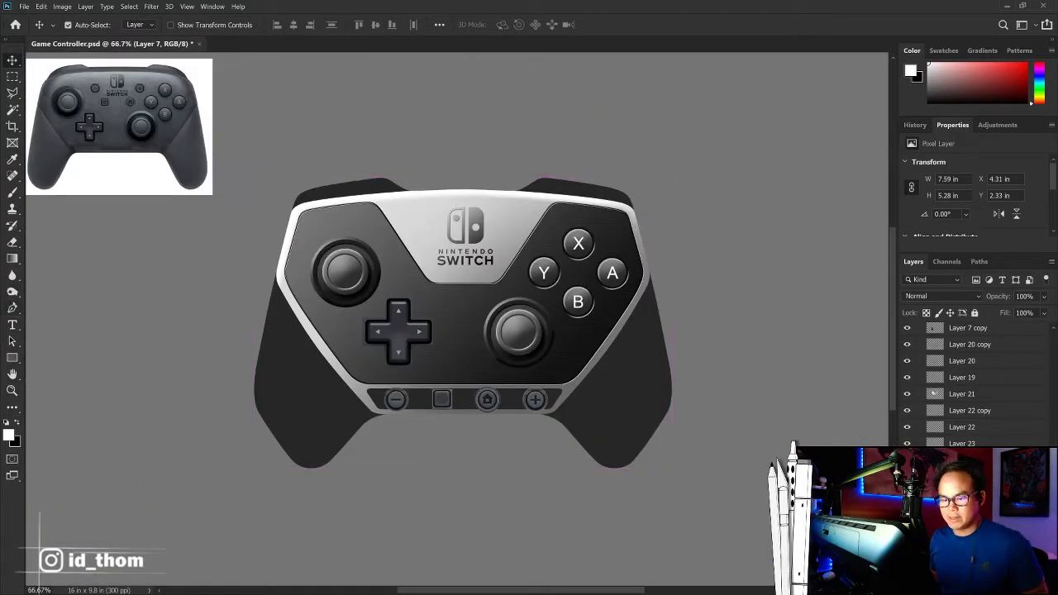
key(o)
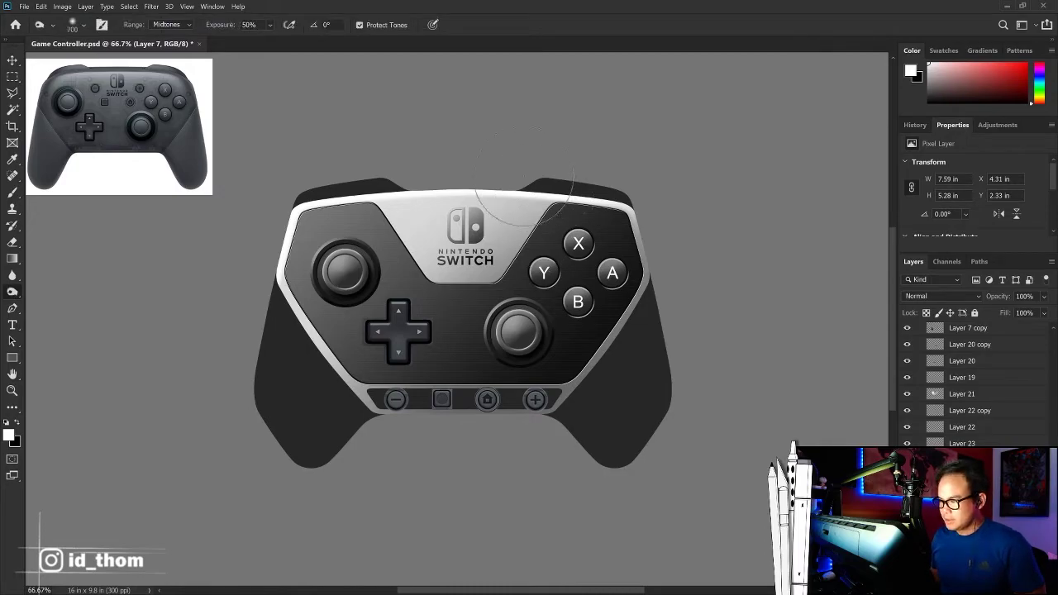
key(bracketleft)
key(bracketleft)
key(bracketleft)
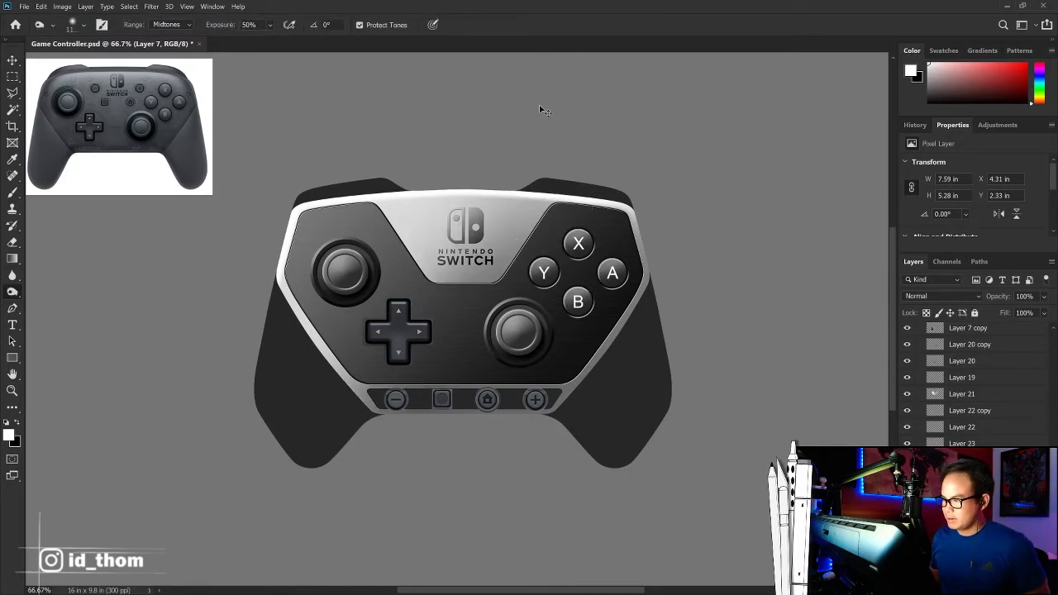
key(bracketright)
key(bracketright)
key(bracketright)
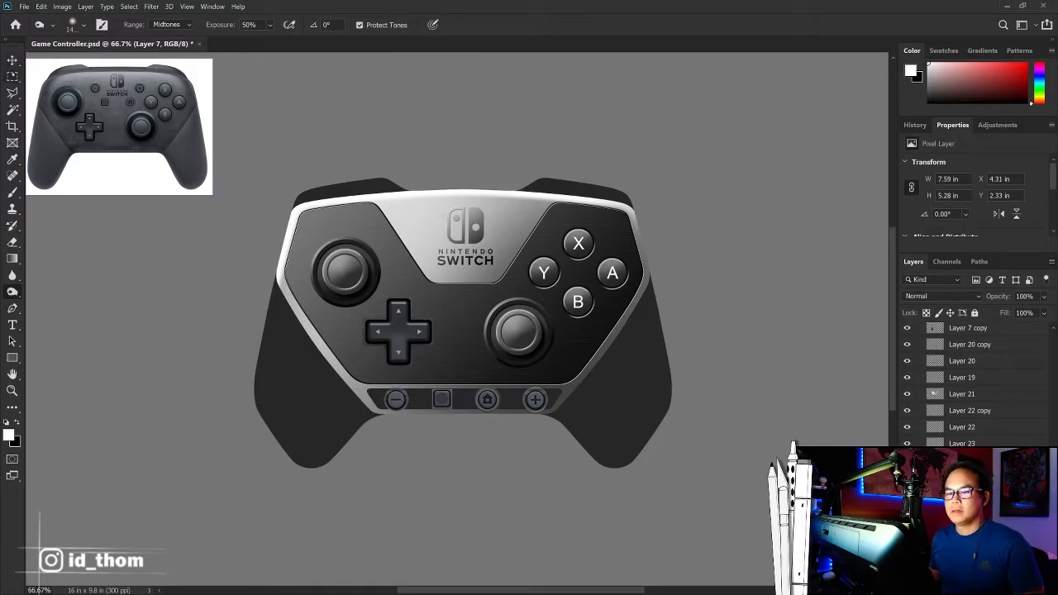
click(18, 73)
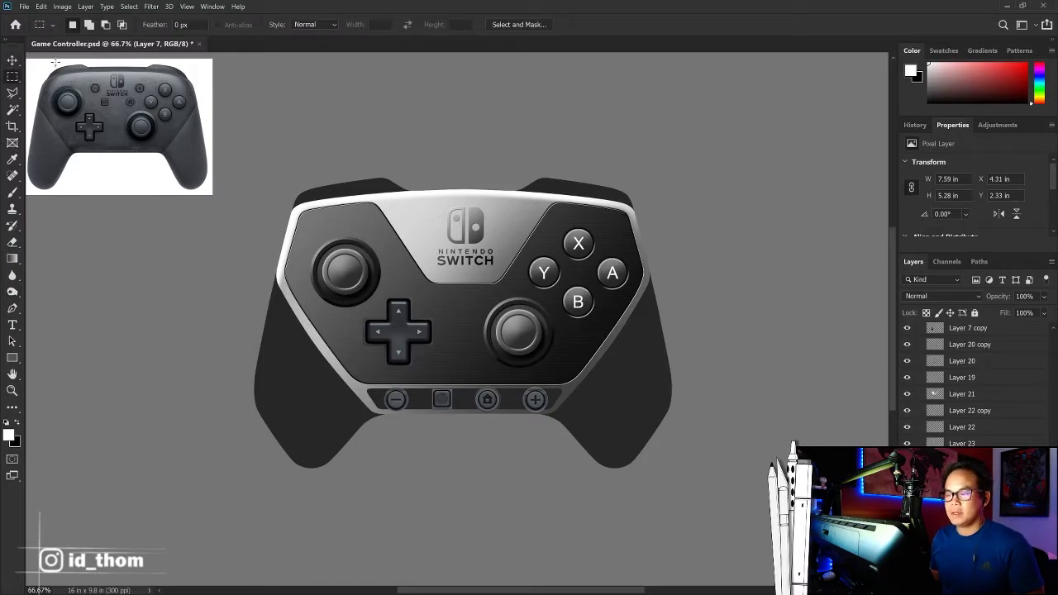
key(v)
ctrl+click(419, 202)
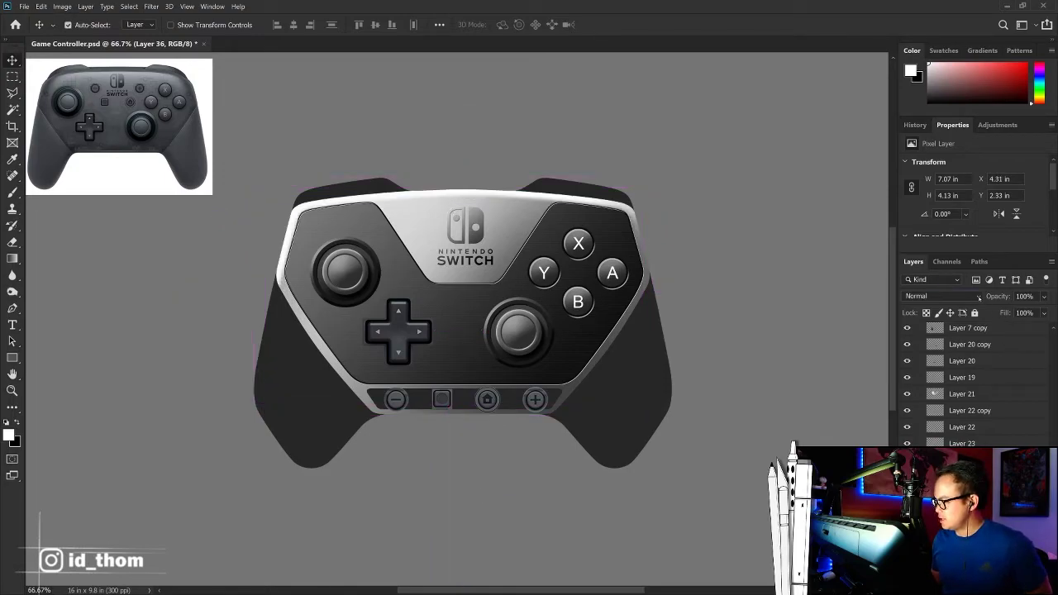
Step: Set Layer 36 to Hard Light blending at 66% opacity
click(979, 298)
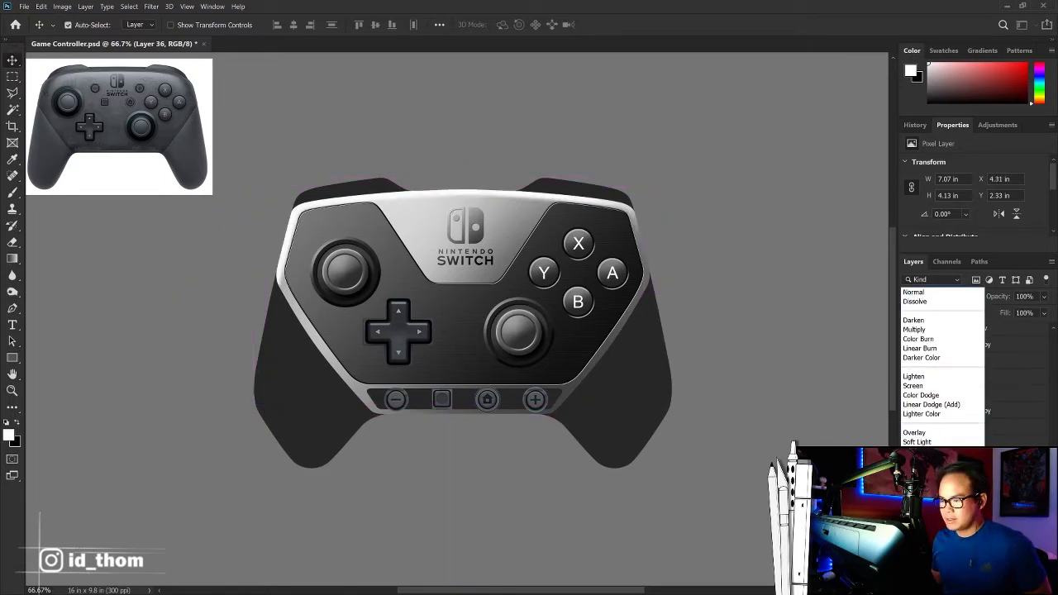
click(918, 451)
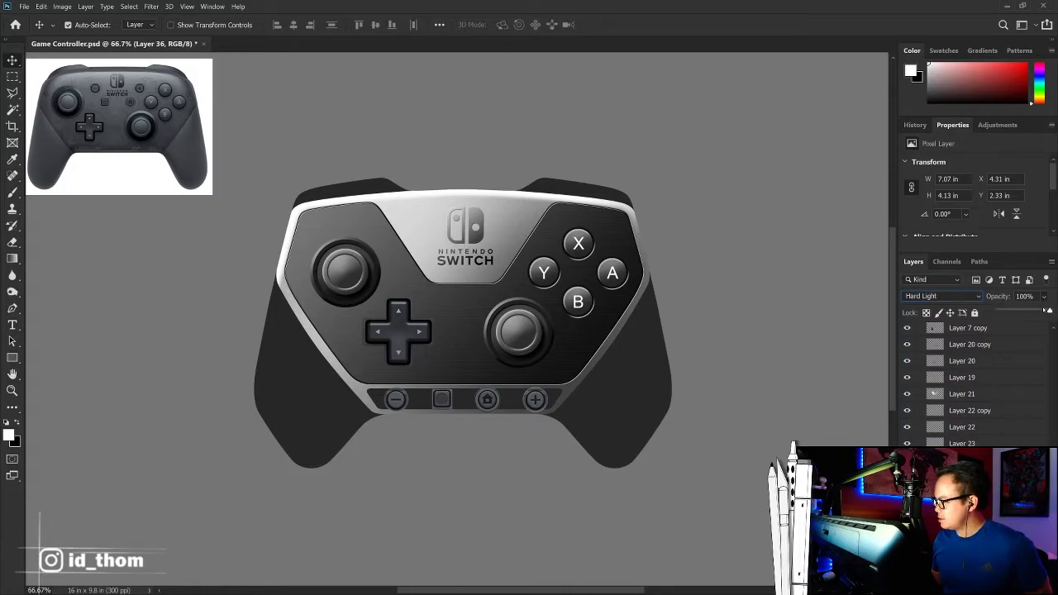
drag(1046, 310, 1041, 310)
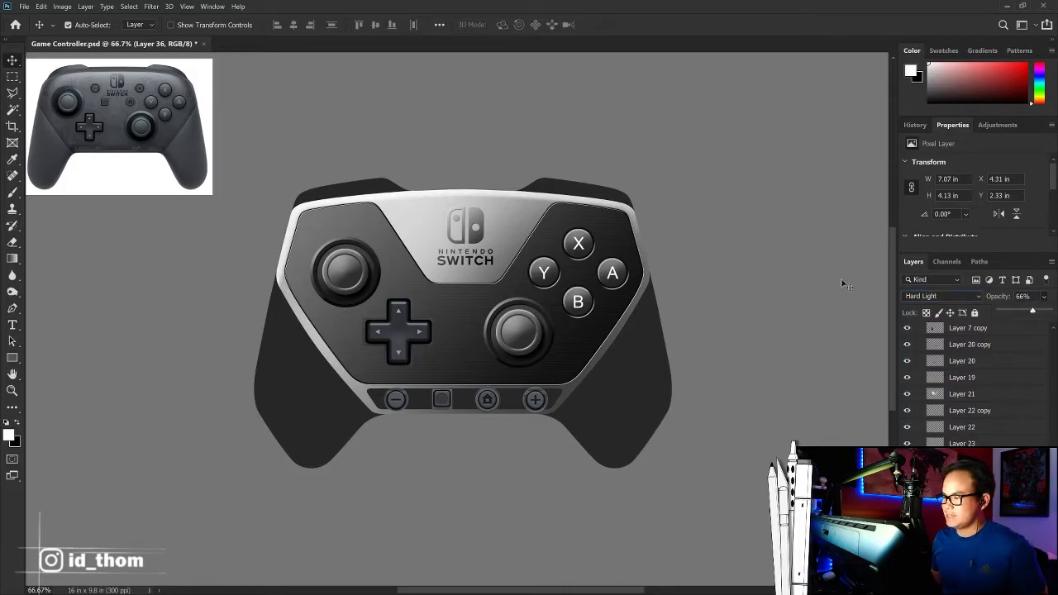
Step: At 100% zoom, move the light bezel strip down onto the body's top-left edge
key(ctrl)
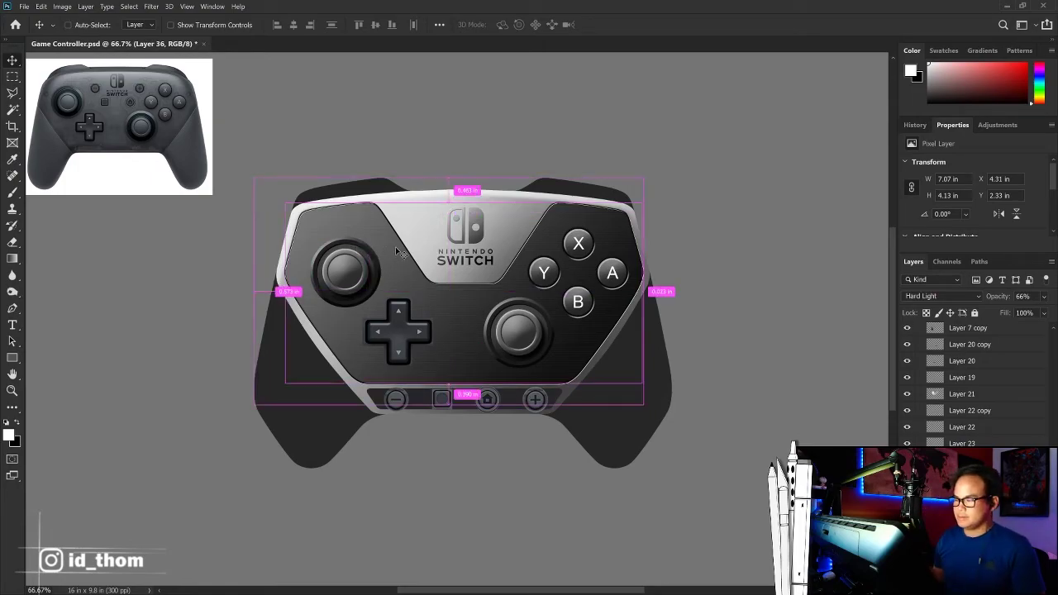
key(ctrl+plus)
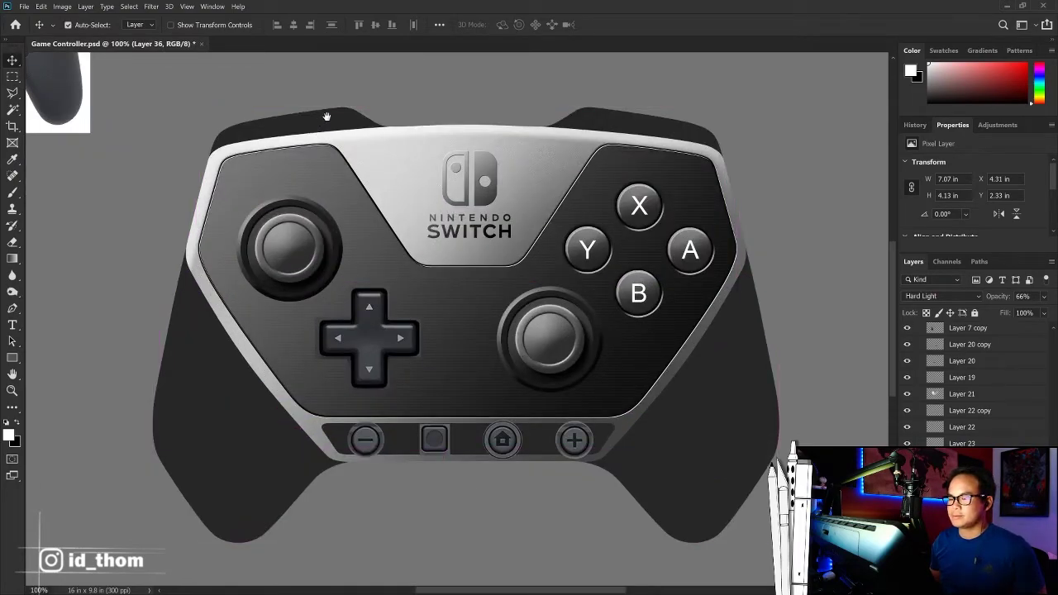
drag(326, 117, 349, 138)
key(ctrl+z)
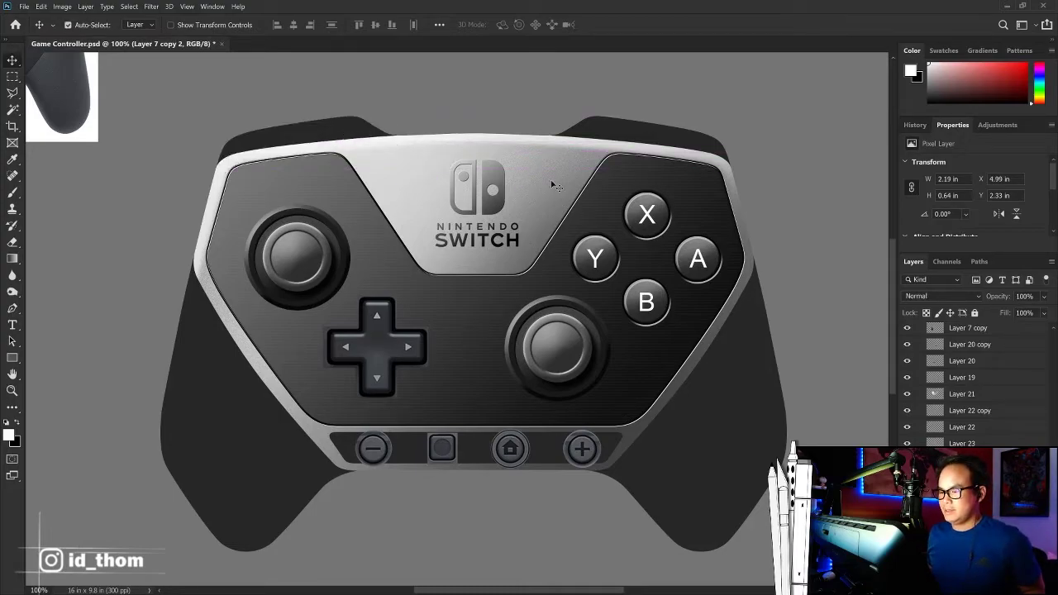
Step: Select the top-left shoulder outline at 200% and set up 400 px Dodge and smaller Burn brushes
key(ctrl)
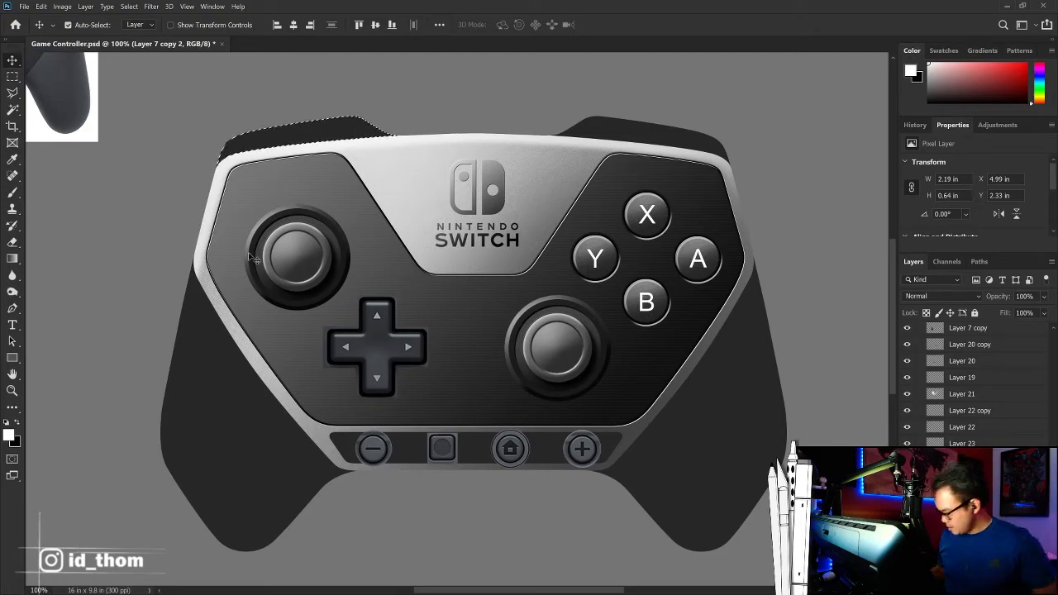
key(ctrl+plus)
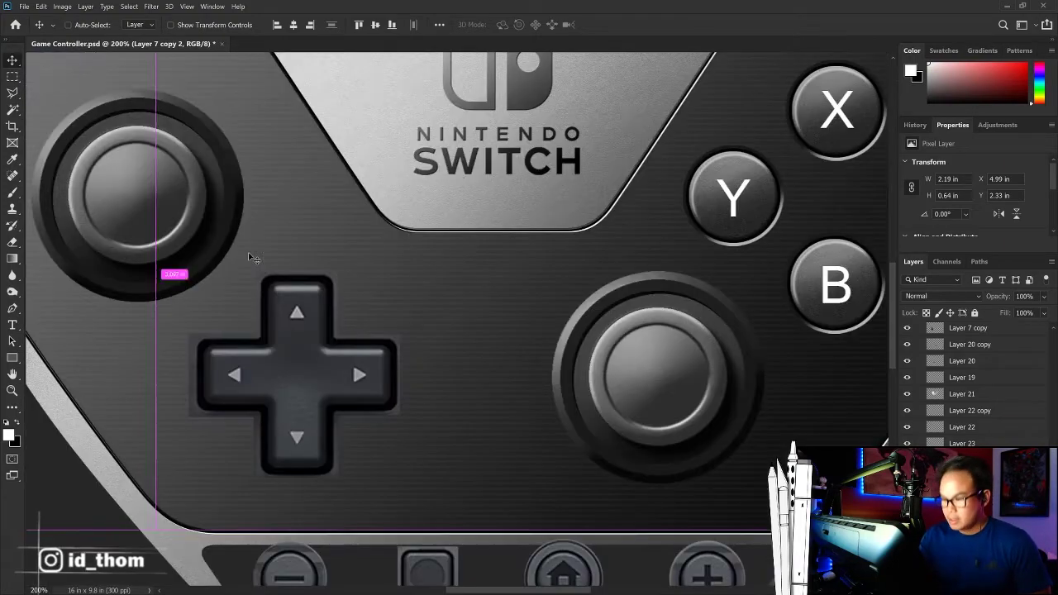
drag(248, 252, 529, 275)
scroll(453, 189, up, 3)
scroll(562, 264, down, 3)
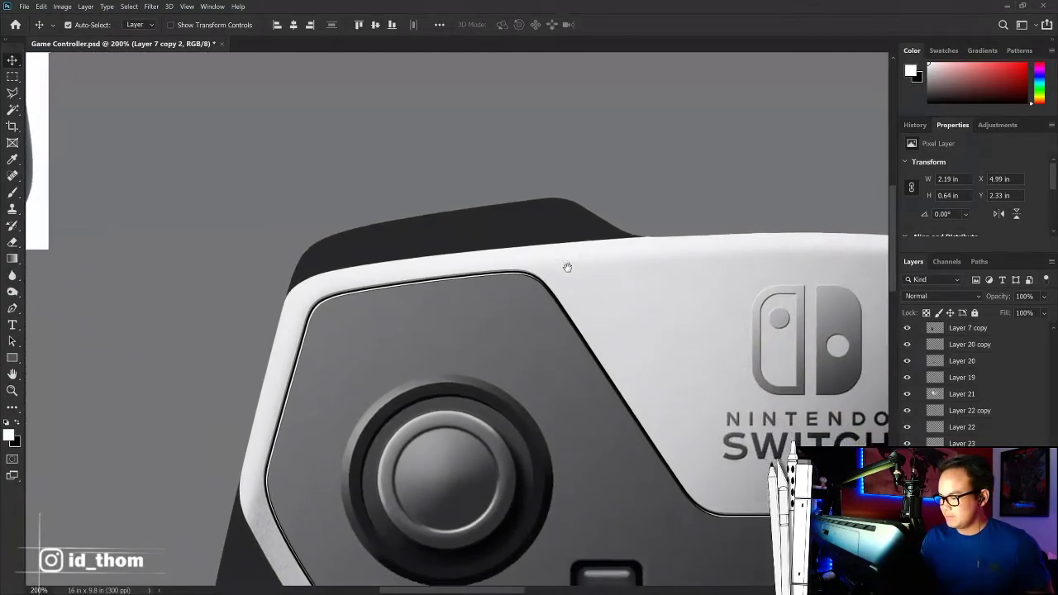
scroll(554, 289, down, 1)
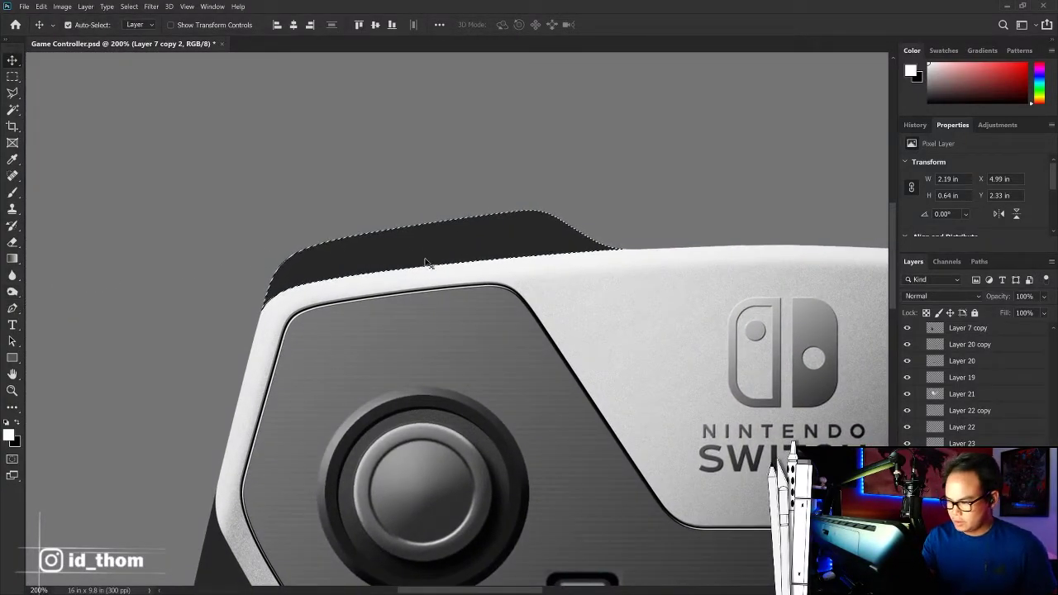
click(13, 291)
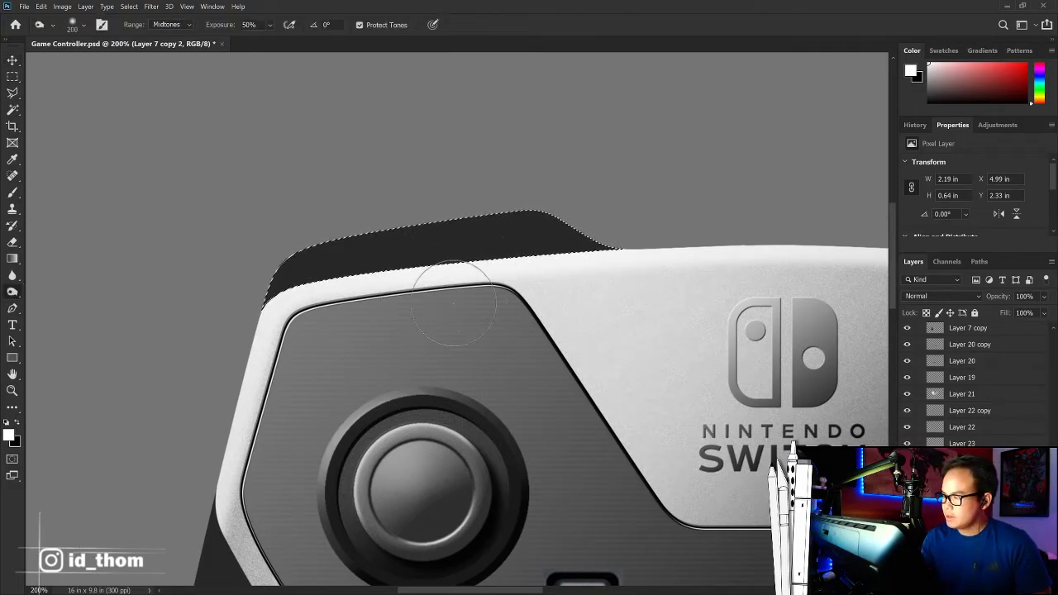
key(bracketleft)
key(bracketleft)
key(bracketleft)
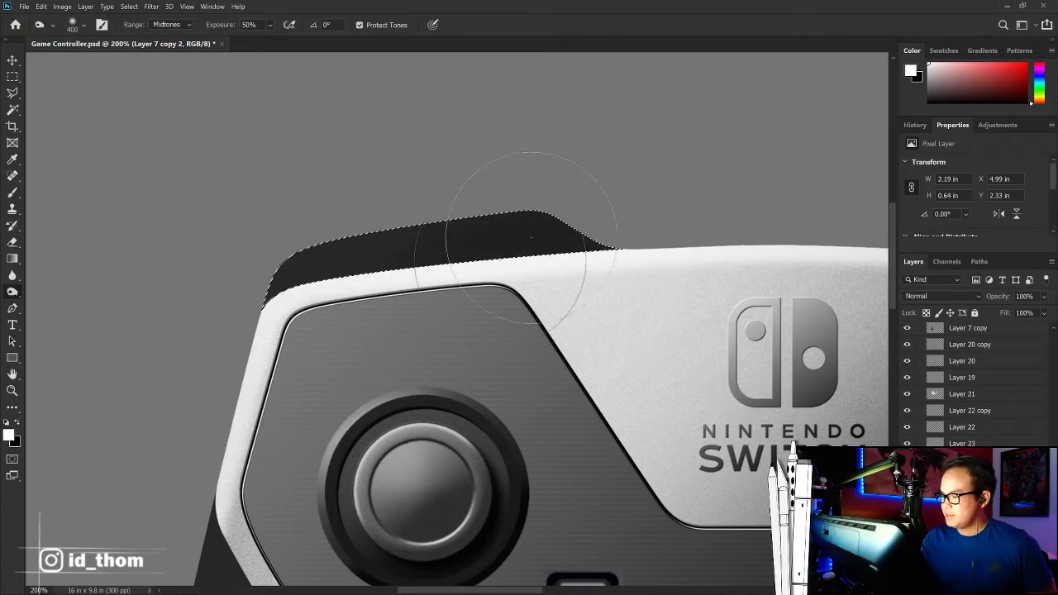
key(shift+o)
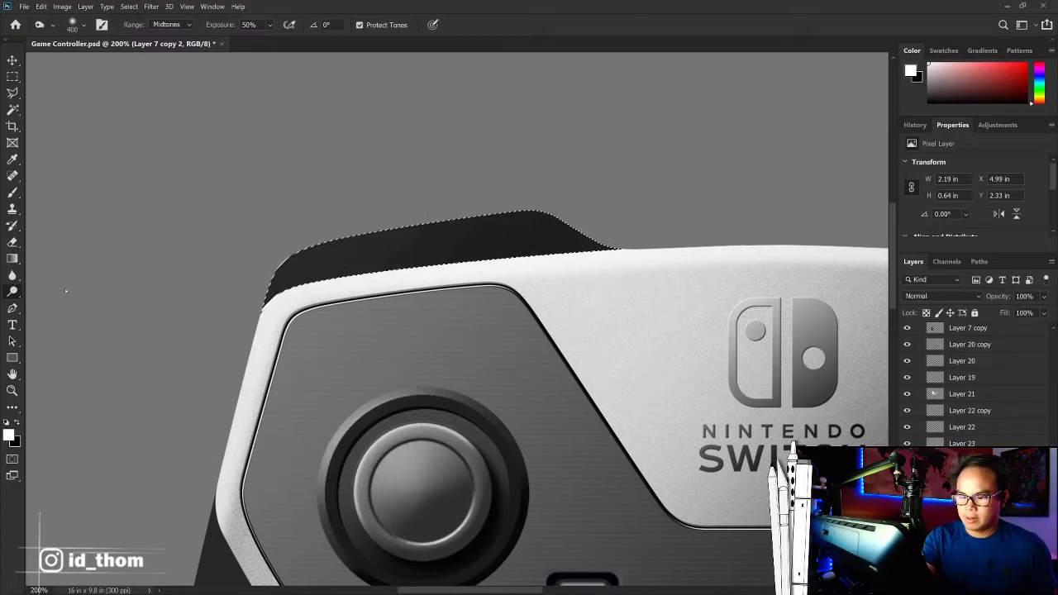
key(bracketleft)
key(bracketleft)
key(bracketleft)
key(bracketleft)
key(bracketleft)
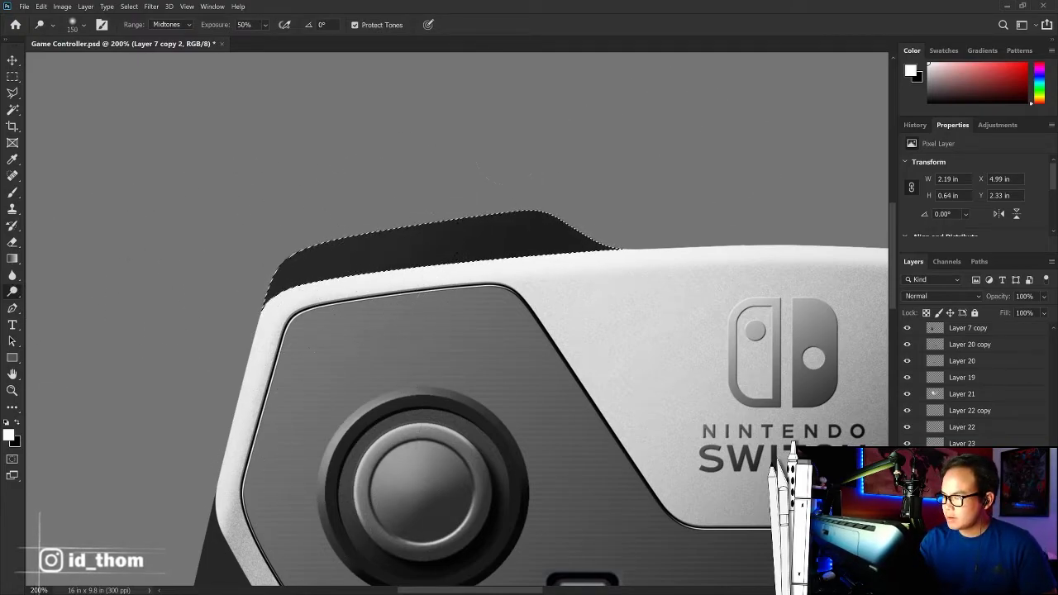
Step: Paint a soft grey streak across the shoulder with a sampled colour, then undo it
key(b)
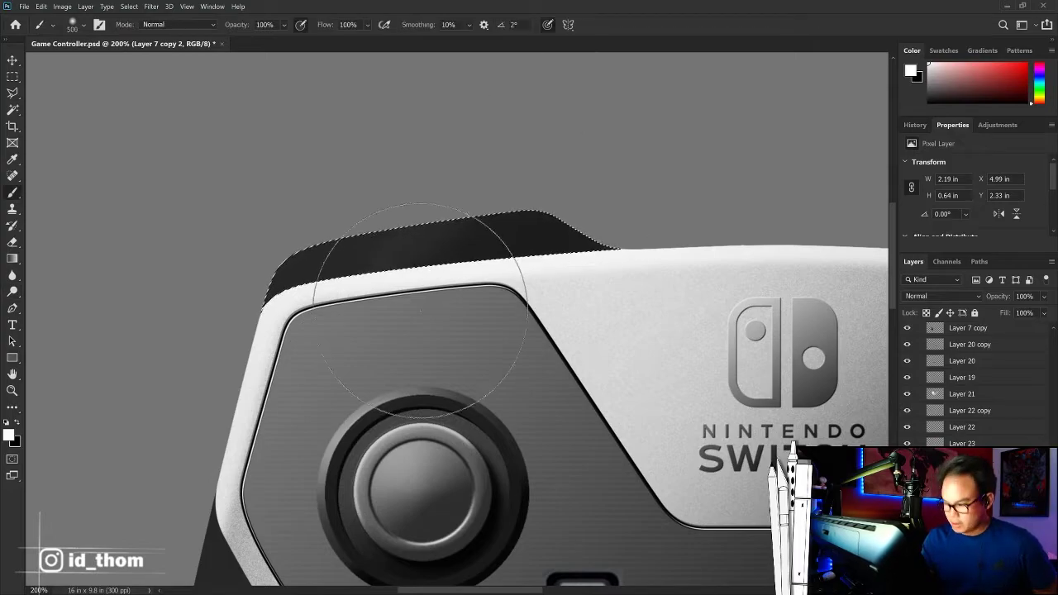
alt+click(419, 289)
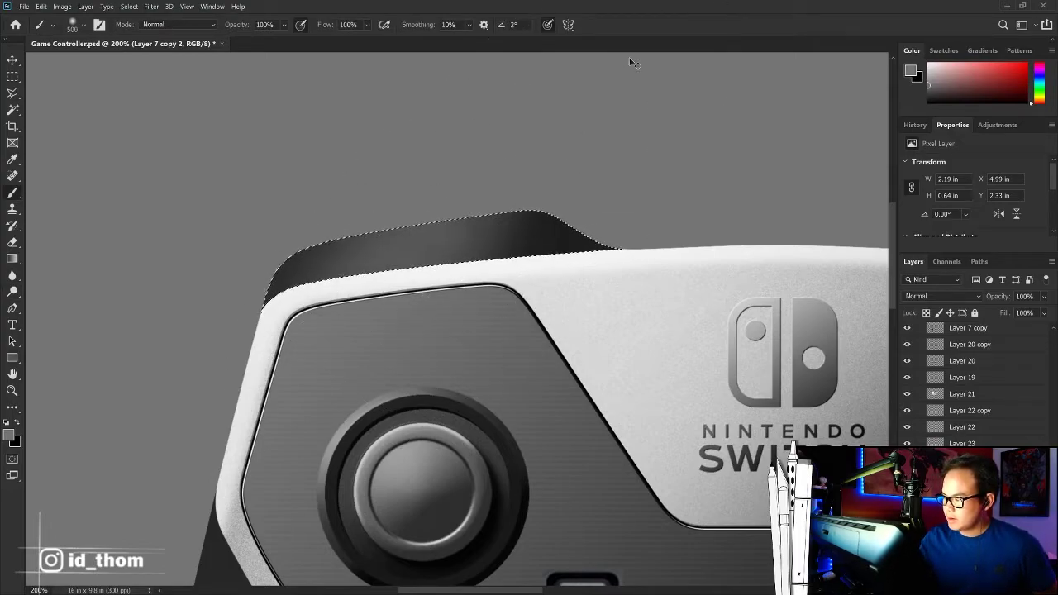
drag(355, 260, 462, 235)
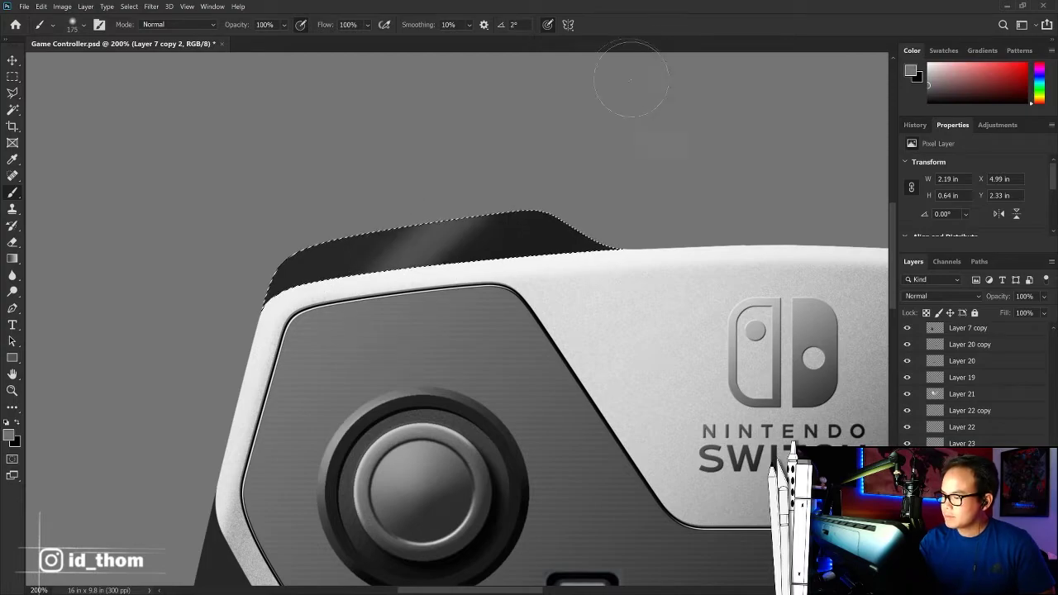
key(ctrl+z)
key(bracketright)
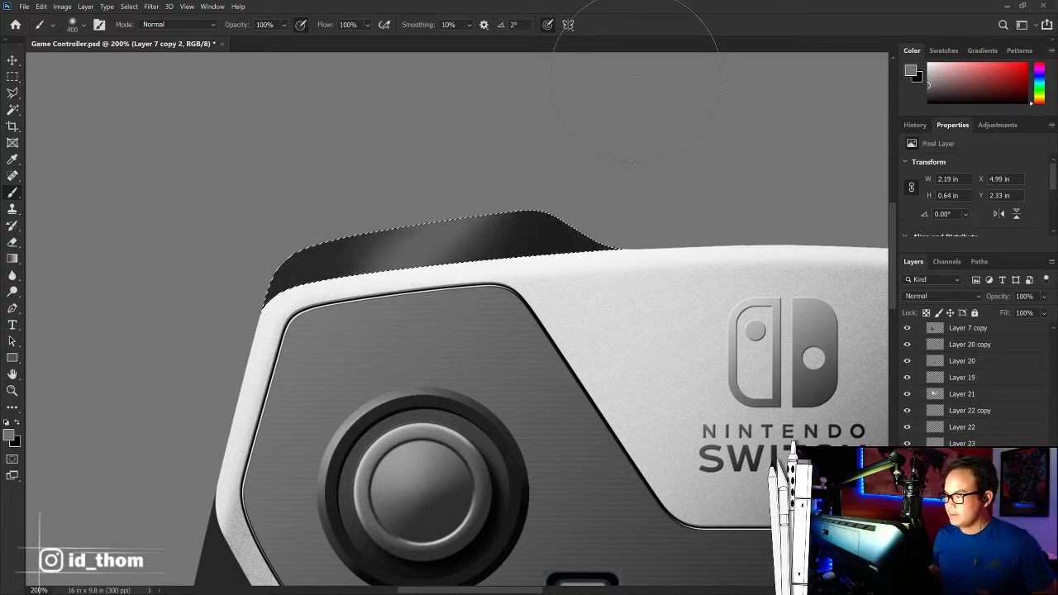
Step: Add white highlight strokes along the shoulder's left part on new Layer 37
key(ctrl+shift+alt+n)
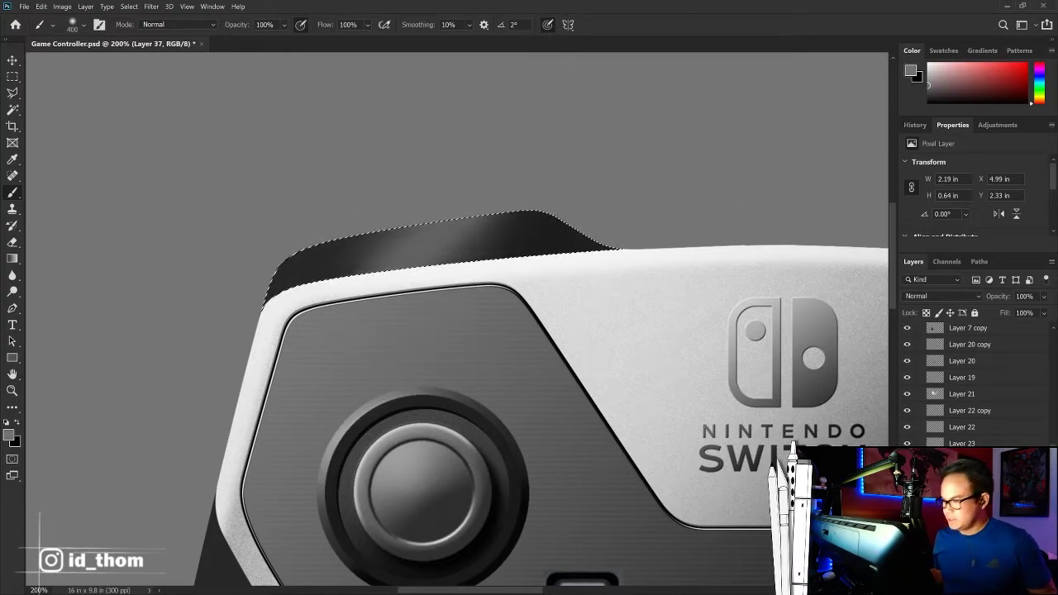
alt+click(411, 271)
mouse_move(449, 46)
mouse_down()
mouse_move(562, 149)
mouse_move(567, 107)
mouse_up()
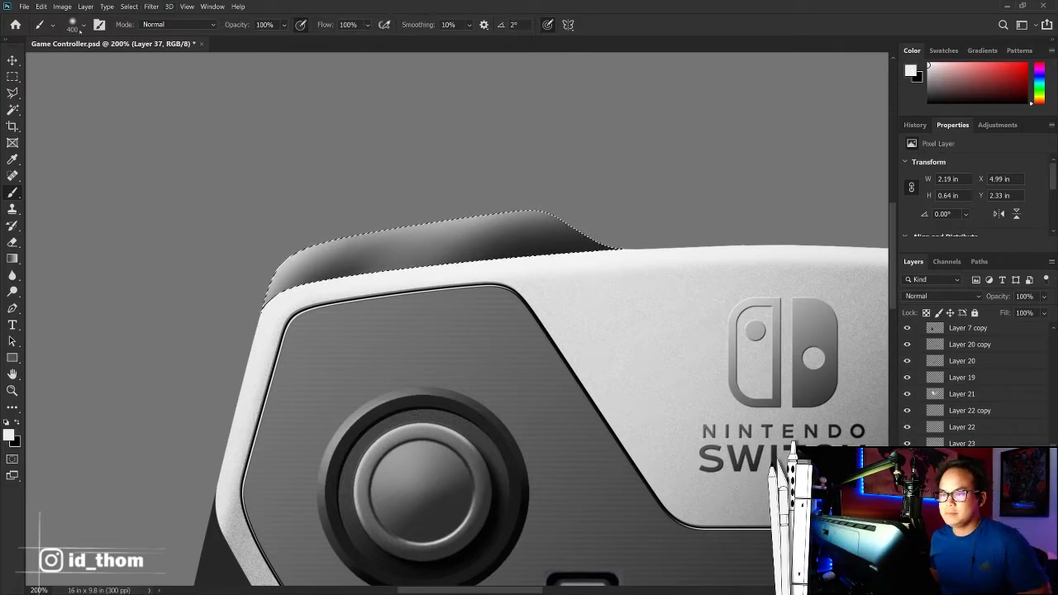
Step: Nudge the highlight right and down, darken the shoulder almost to black, and deselect
click(13, 76)
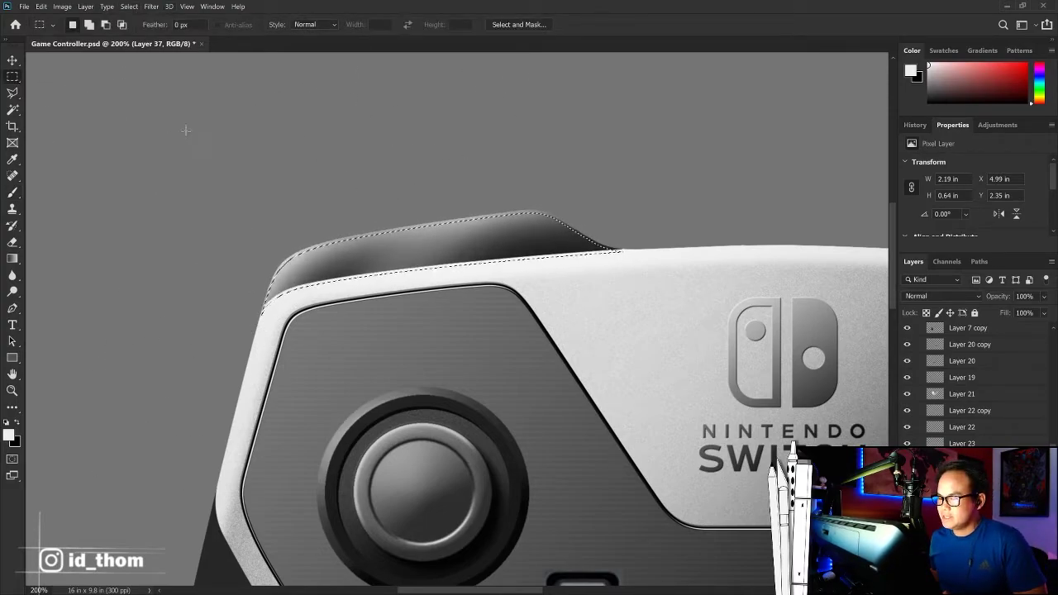
key(ctrl+Right)
key(ctrl+Right)
key(ctrl+Right)
key(ctrl+Down)
key(ctrl+Down)
key(ctrl+Down)
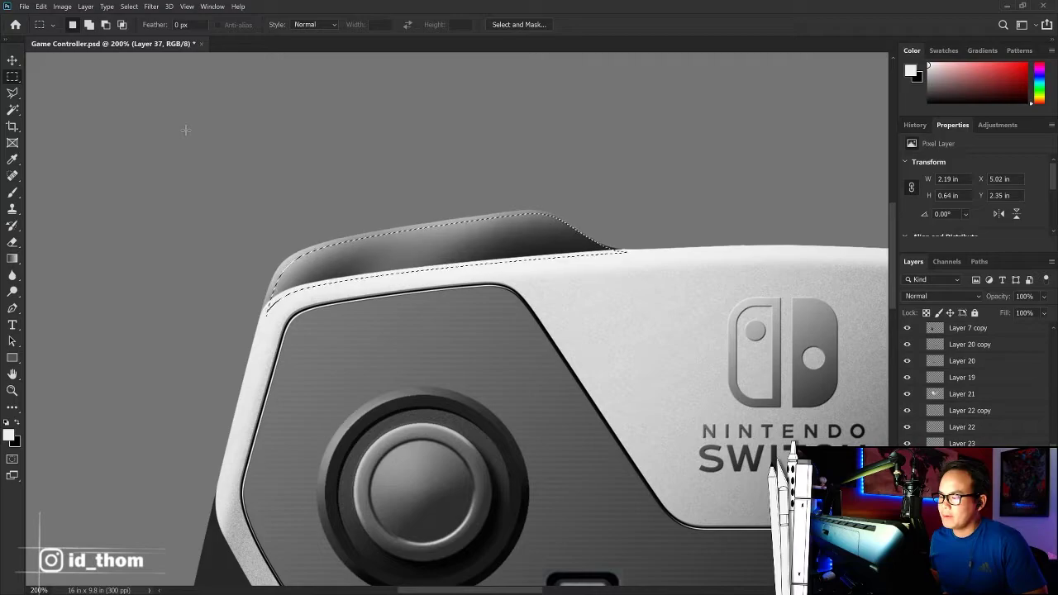
key(ctrl+shift+l)
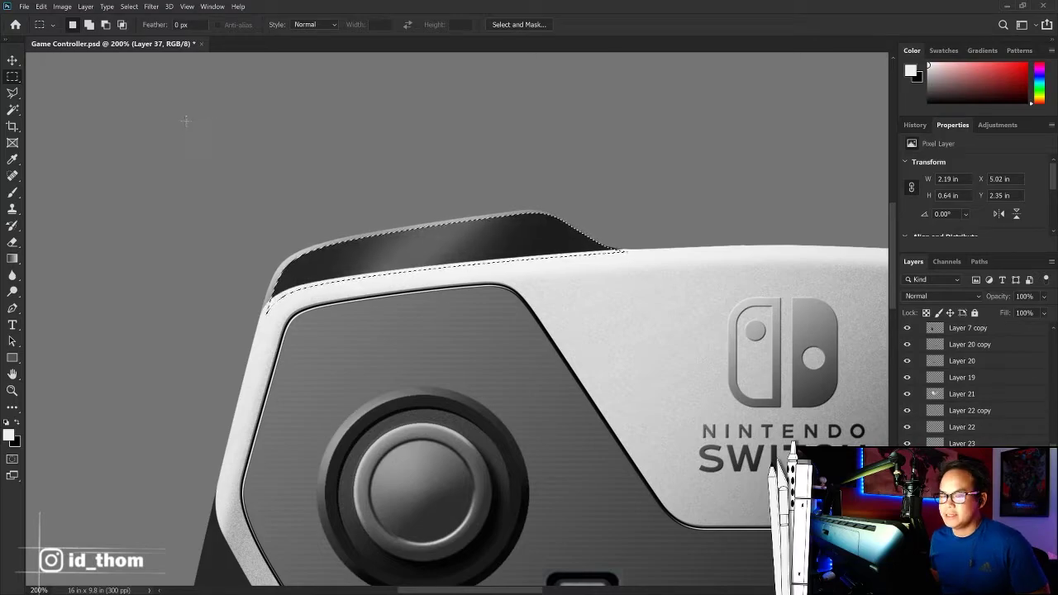
key(ctrl+d)
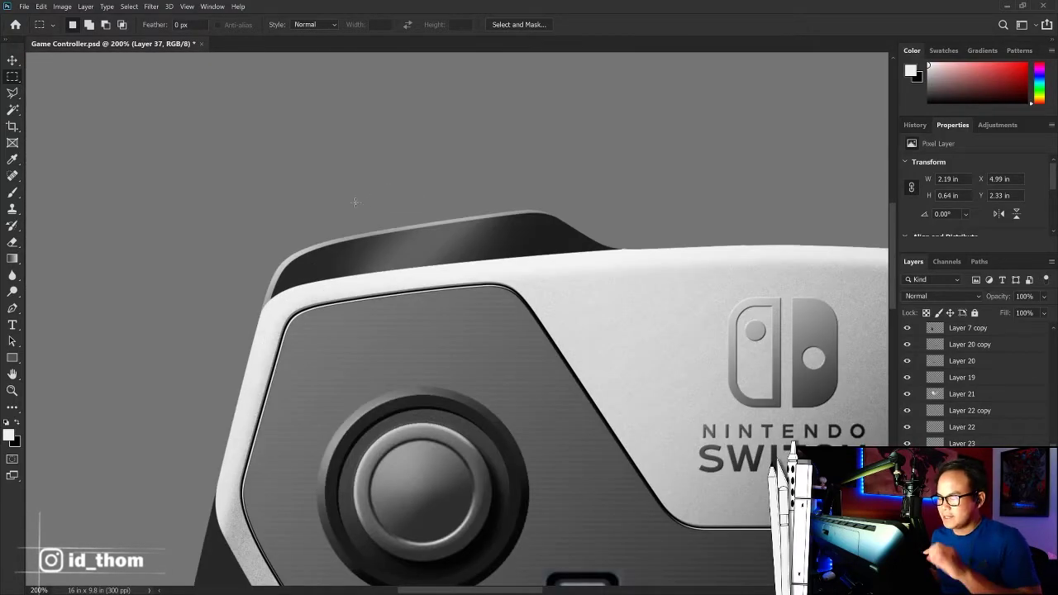
Step: Shift the shoulder layer, then try a black 90 px stroke on a new layer and undo it
key(v)
drag(583, 268, 569, 253)
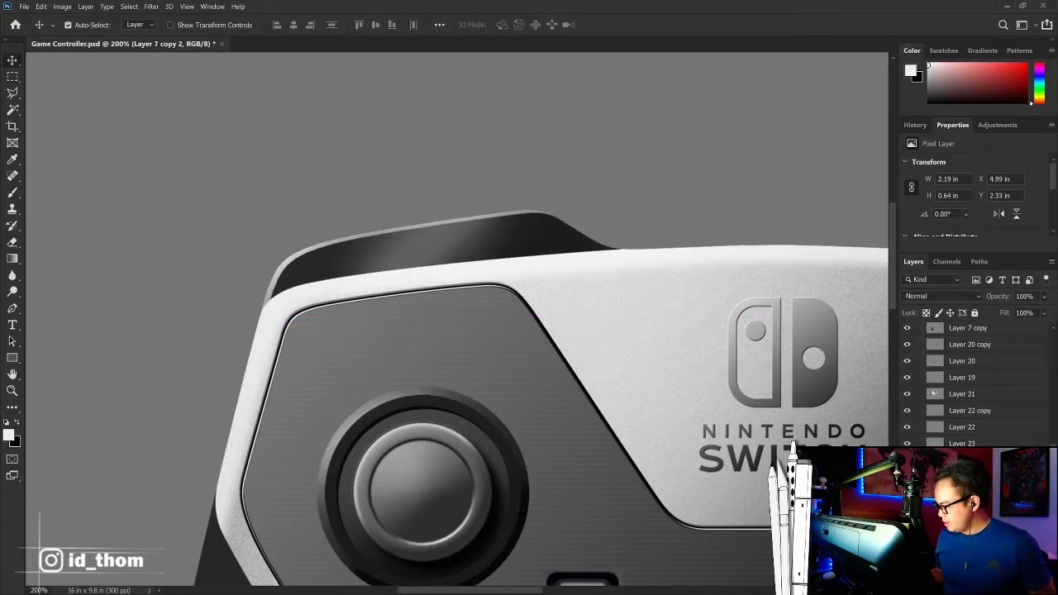
key(ctrl+shift+alt+n)
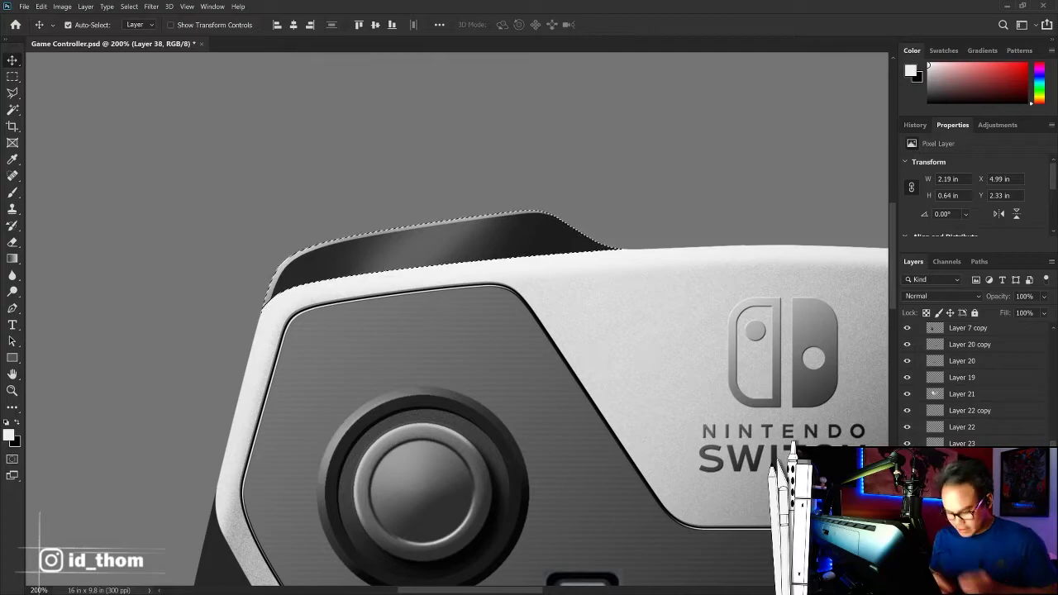
key(b)
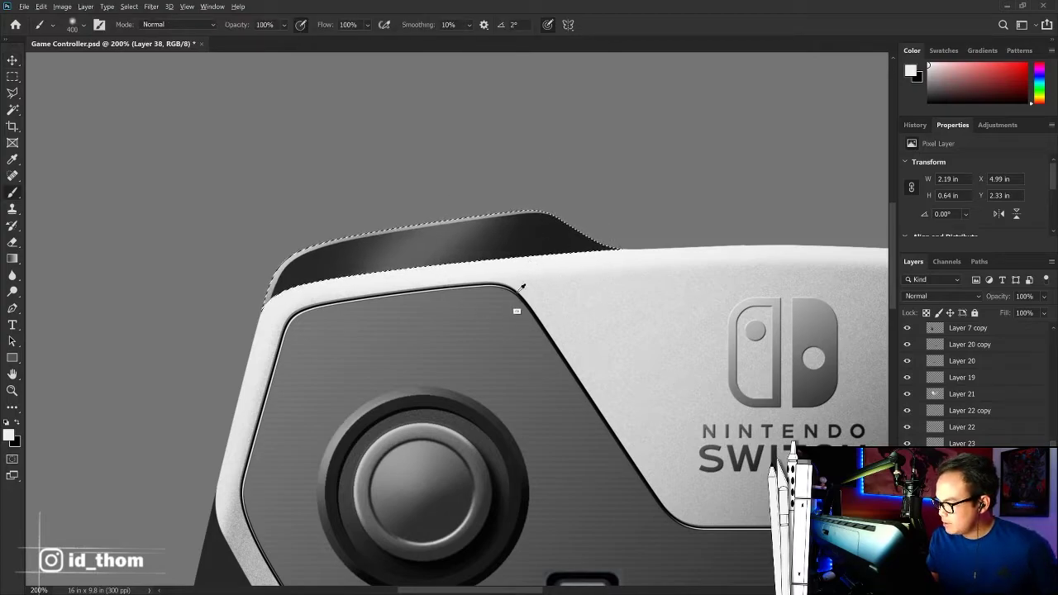
key(x)
key(bracketleft)
key(bracketleft)
key(bracketleft)
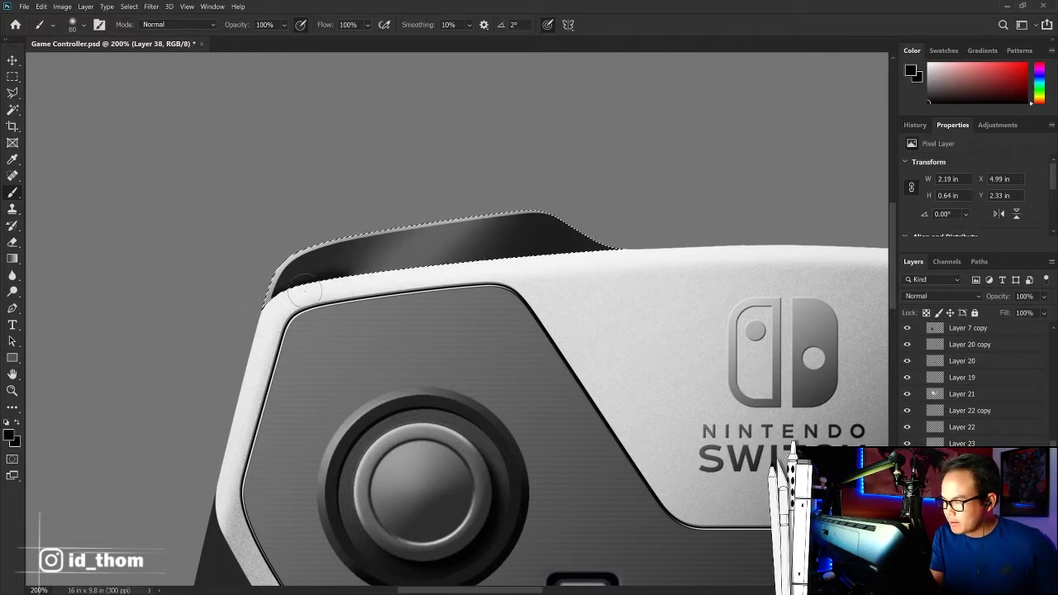
drag(367, 258, 450, 259)
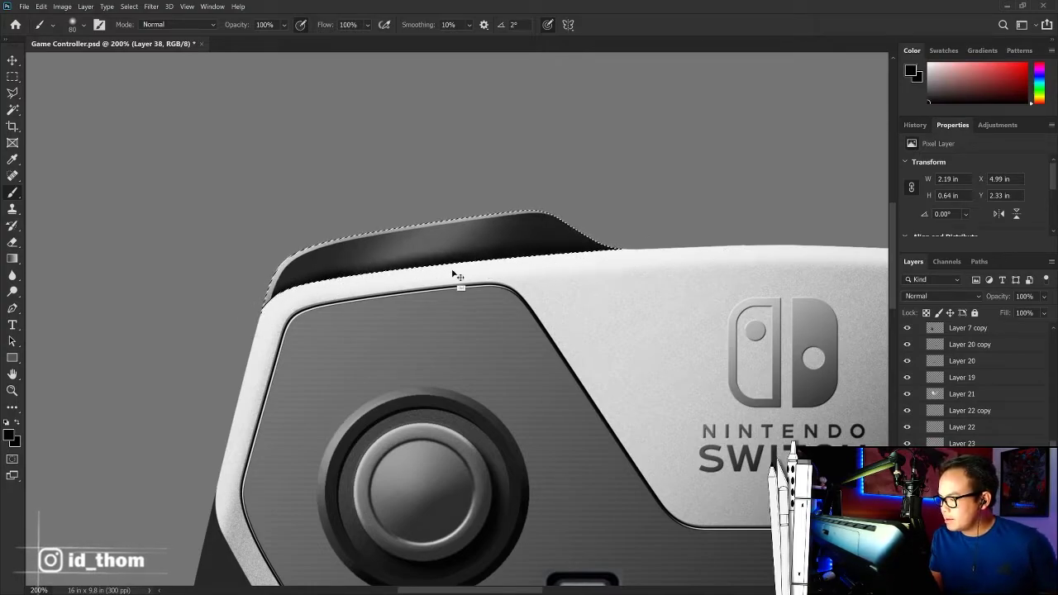
key(ctrl+z)
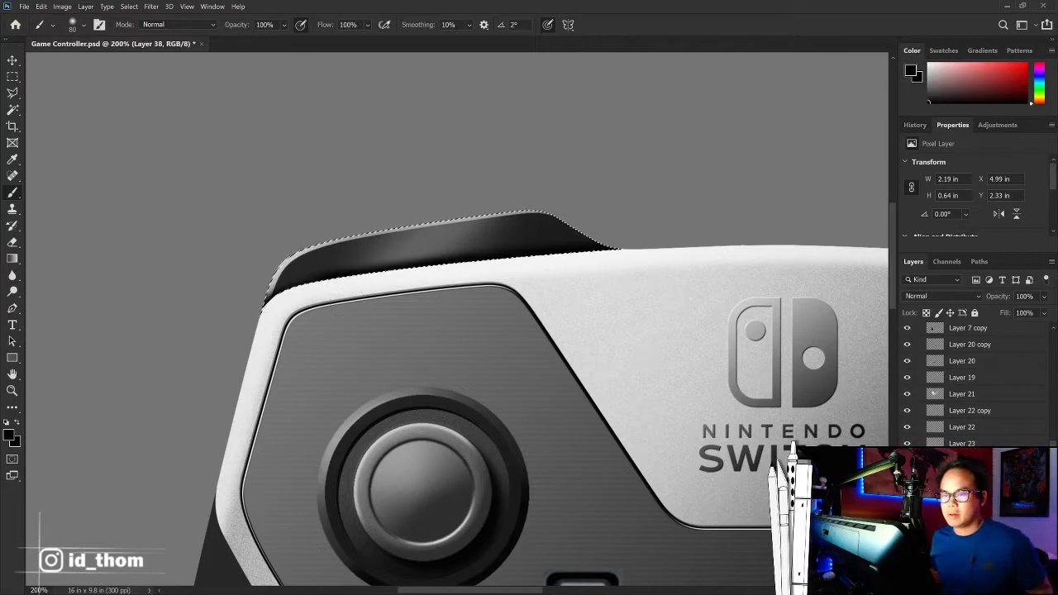
Step: Zoom between the whole controller and the upper-left shoulder at 100% to inspect it
key(m)
key(ctrl+minus)
key(ctrl+minus)
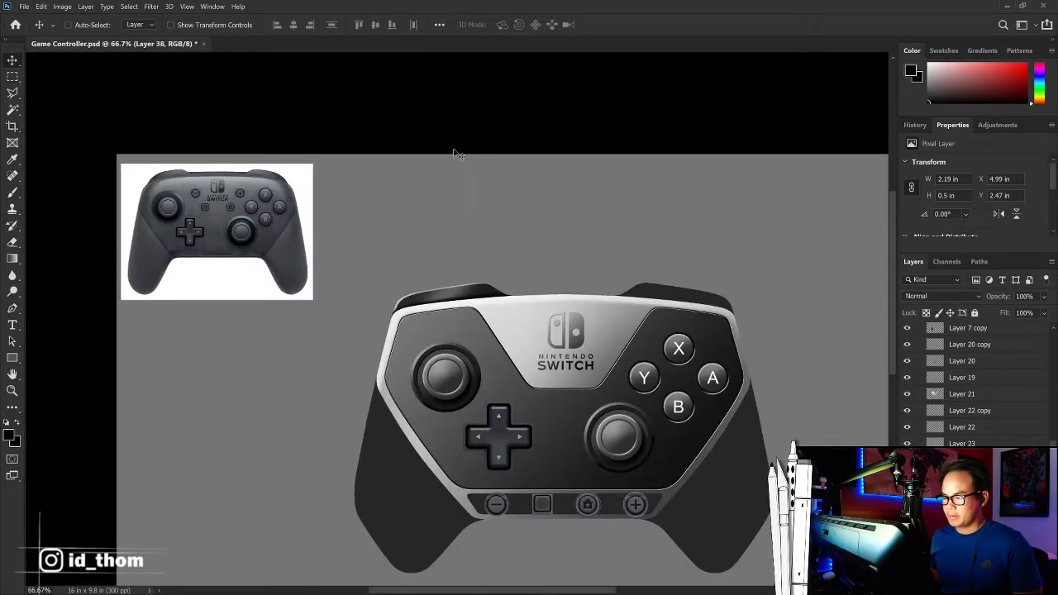
key(ctrl+plus)
key(ctrl+plus)
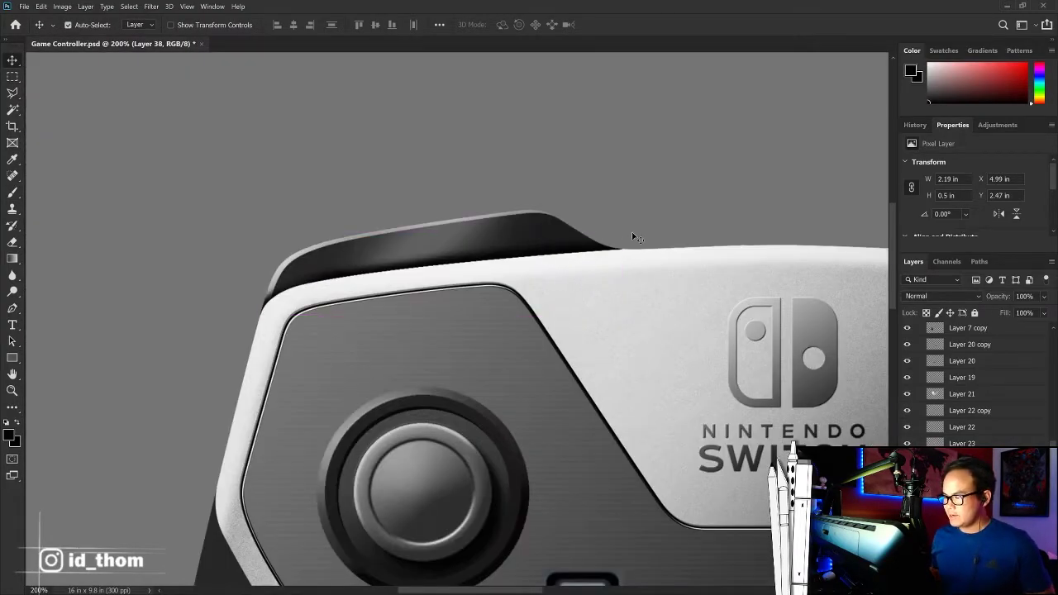
key(e)
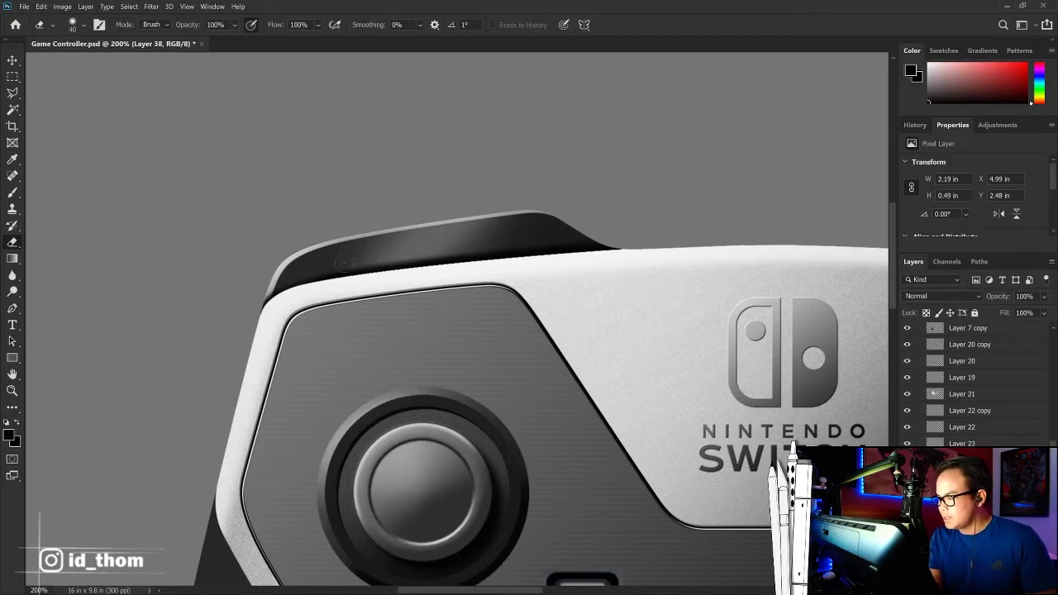
key(ctrl+minus)
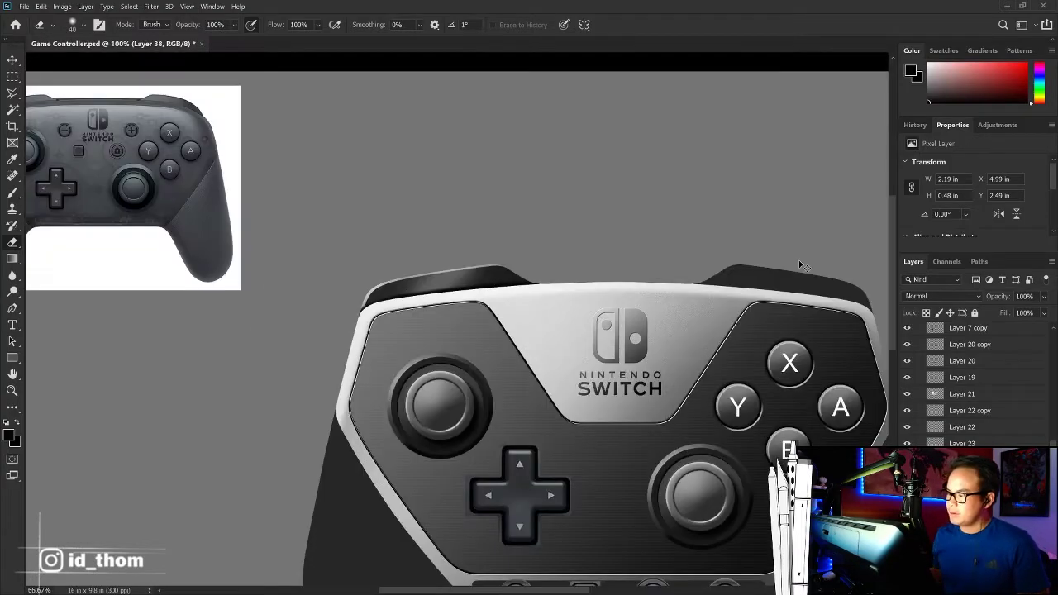
key(ctrl+minus)
key(ctrl+plus)
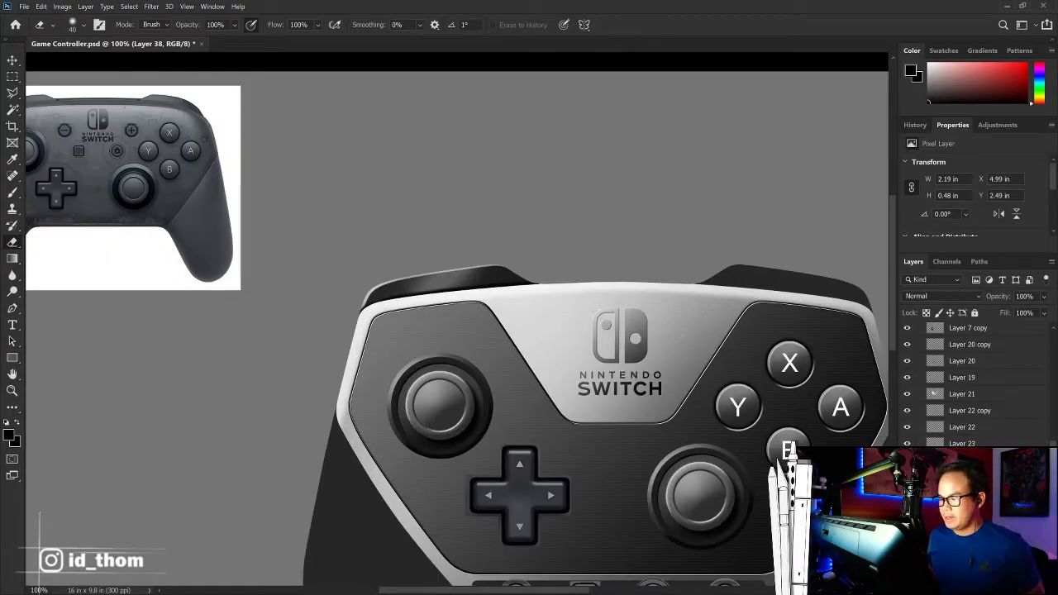
key(m)
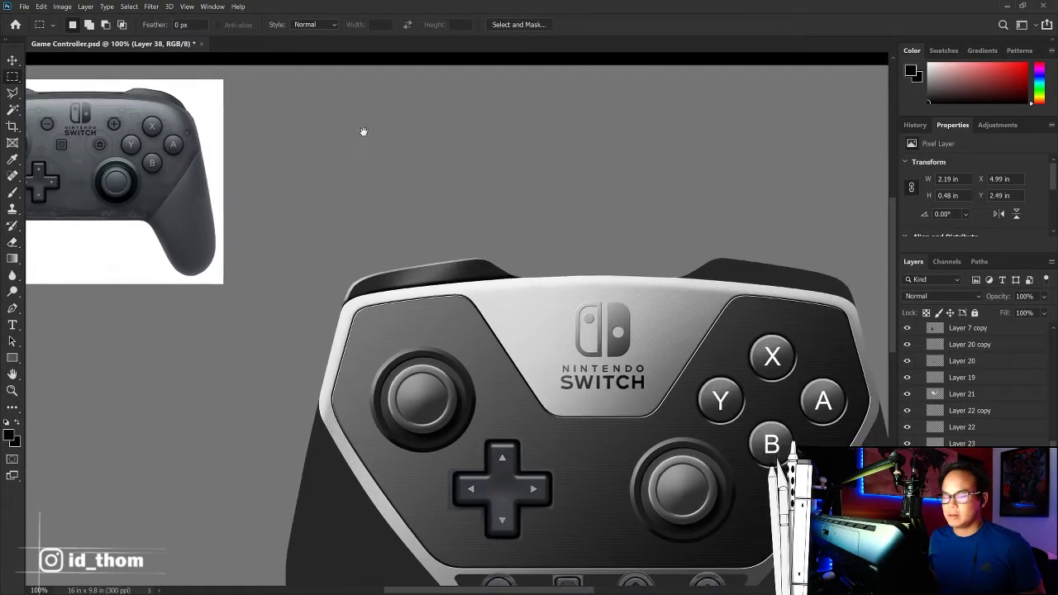
scroll(364, 132, right, 5)
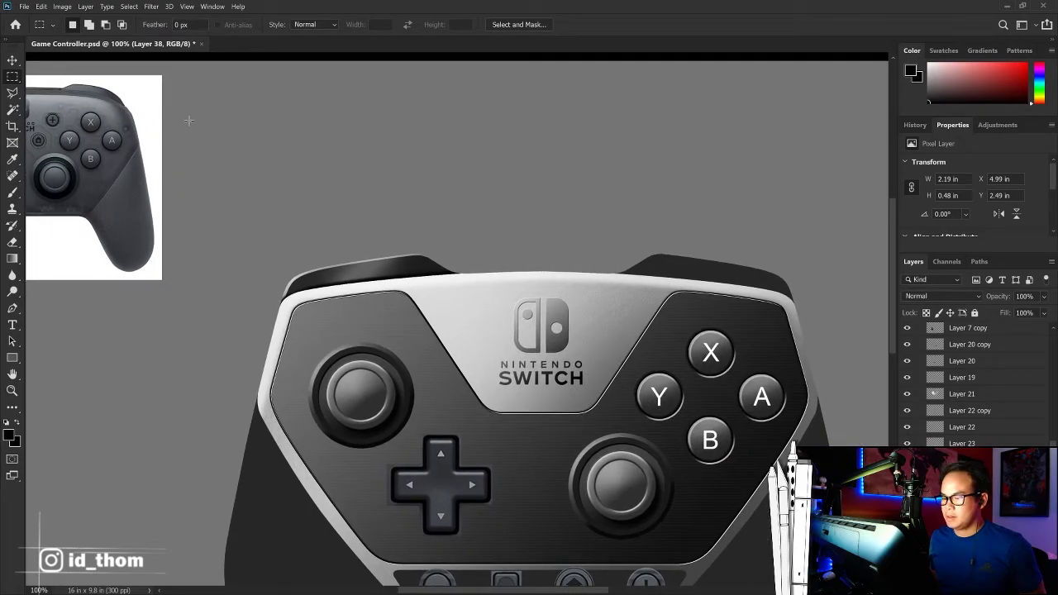
Step: Raise the dark left shoulder button, group it as 'Shoulder BUtton', and duplicate the group
key(v)
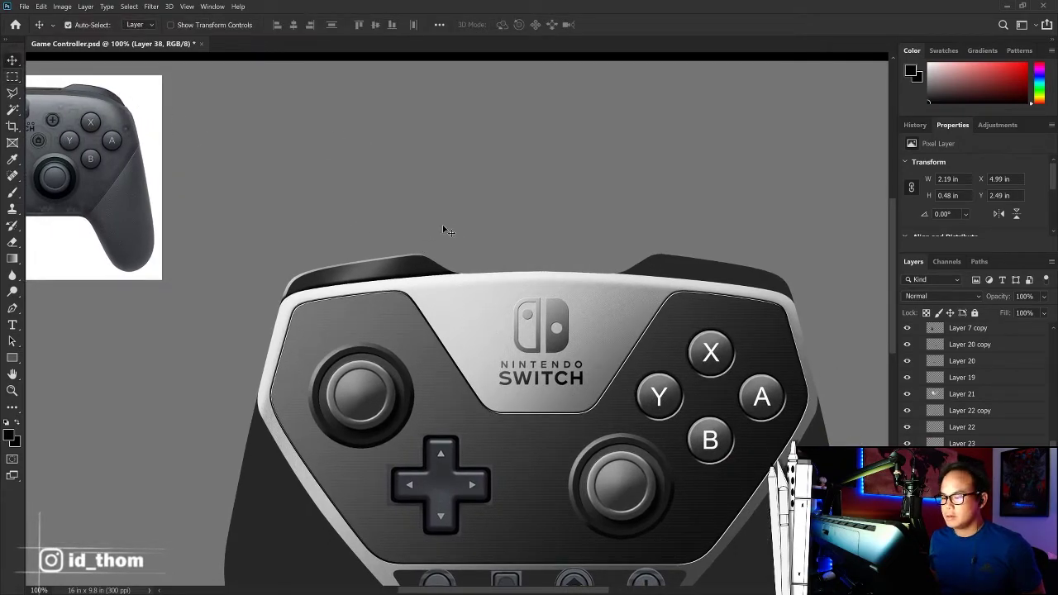
drag(443, 226, 387, 202)
mouse_move(592, 281)
mouse_down()
mouse_move(334, 255)
mouse_move(380, 257)
mouse_up()
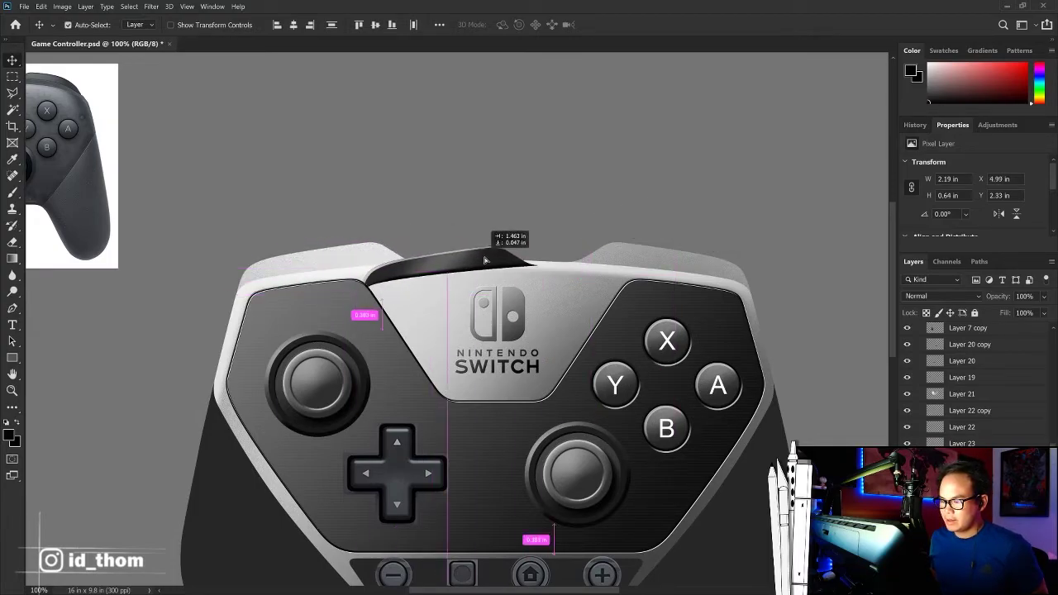
key(ctrl+g)
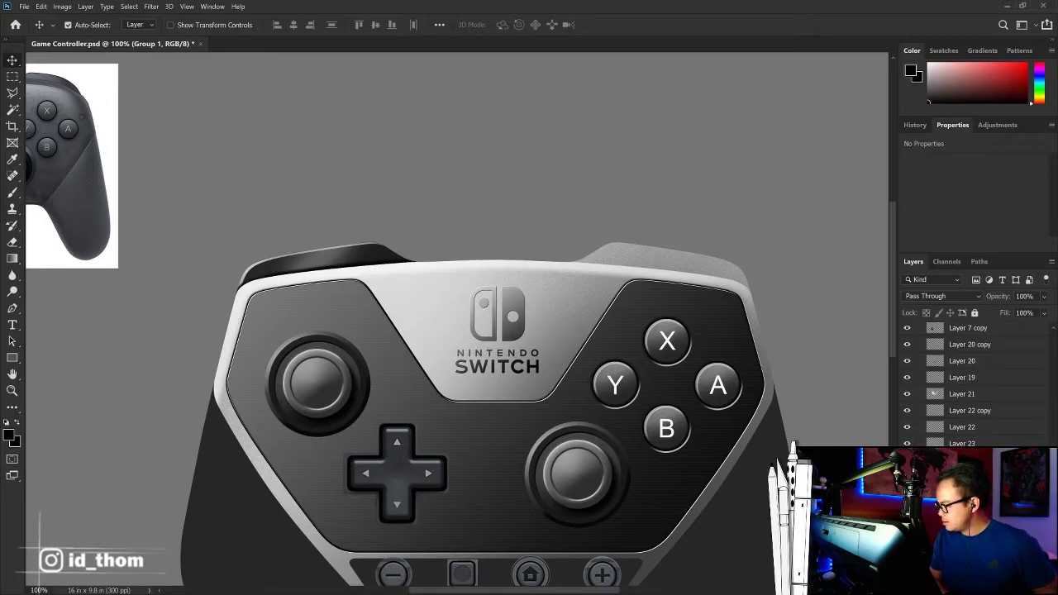
key(Return)
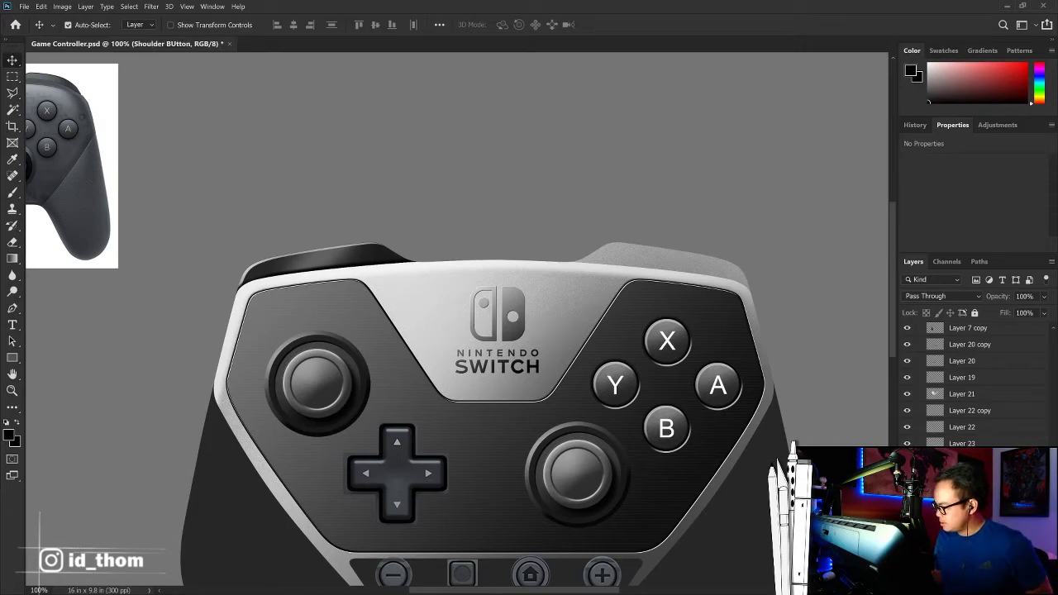
key(ctrl+j)
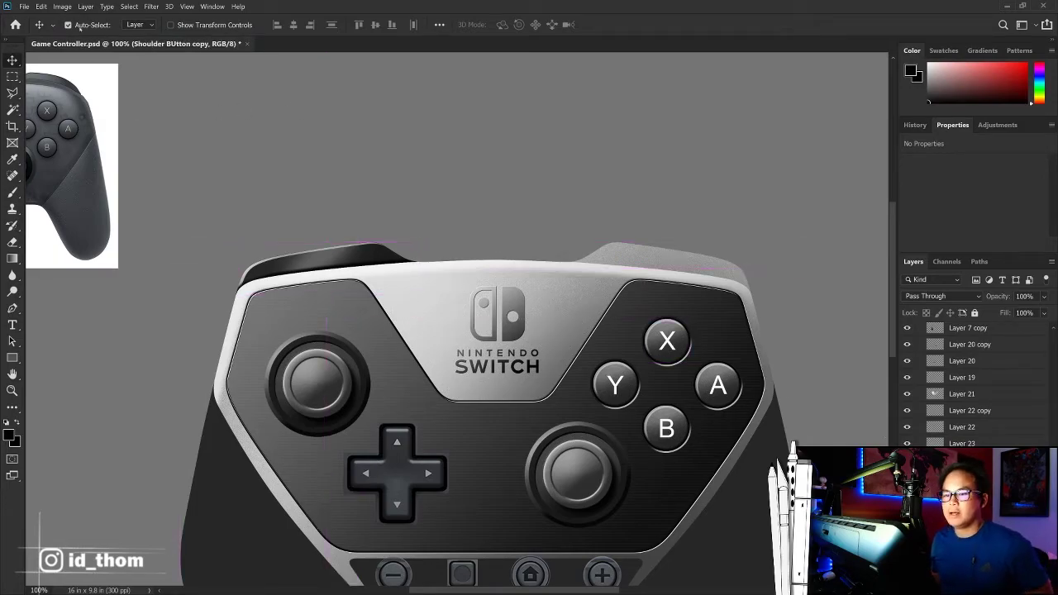
Step: Flip the duplicated shoulder button horizontally and move it onto the controller's right shoulder
click(41, 7)
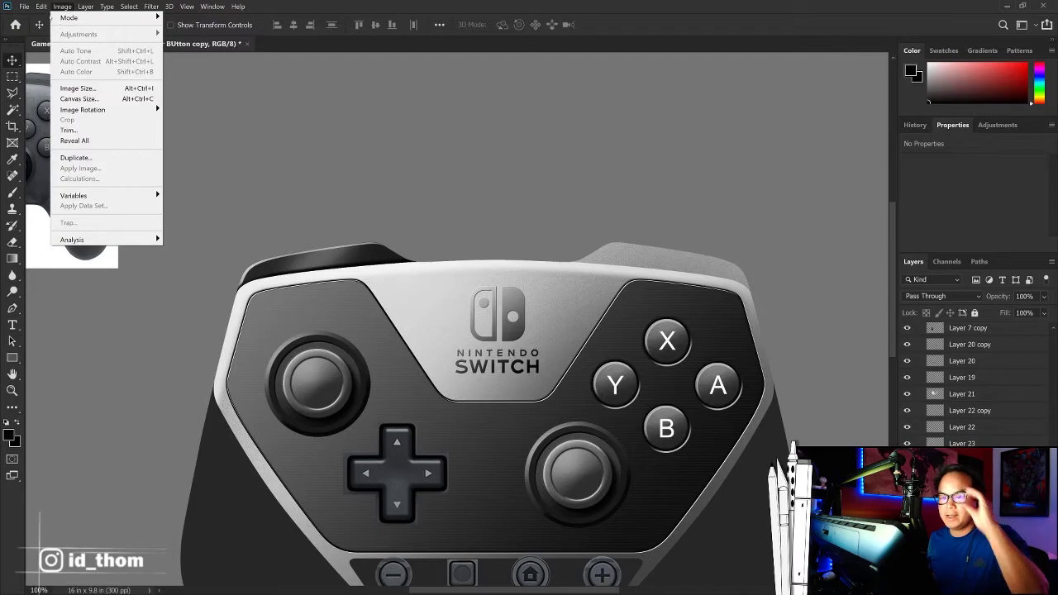
mouse_move(99, 258)
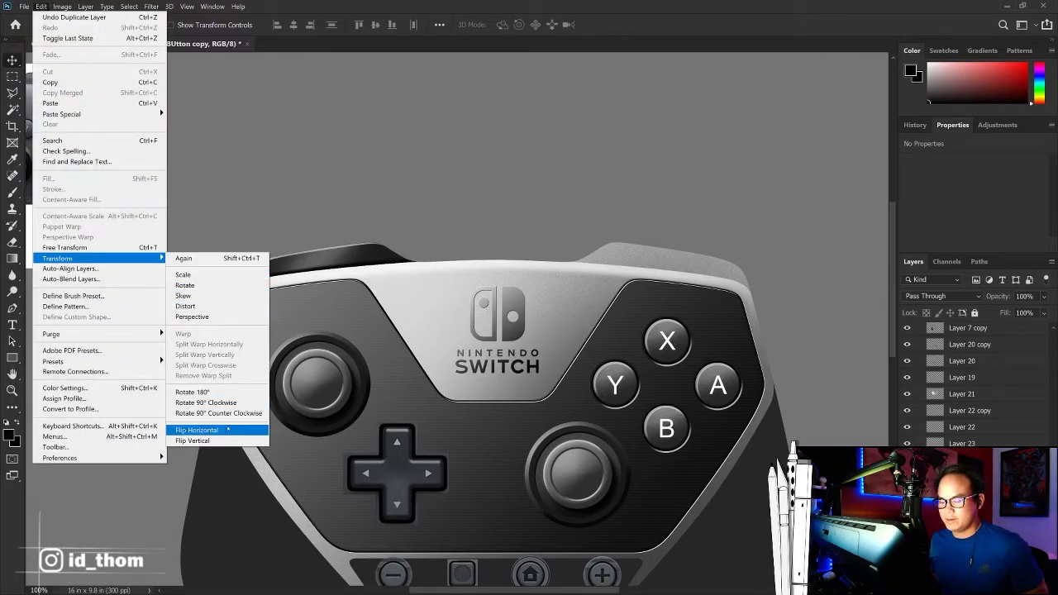
click(202, 431)
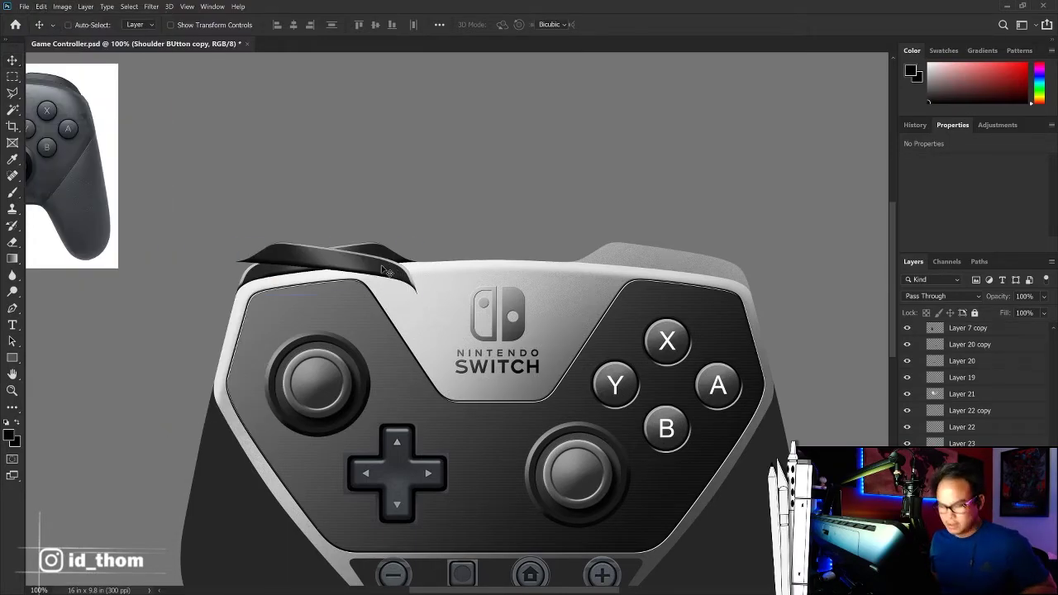
key(ctrl+t)
drag(397, 270, 709, 271)
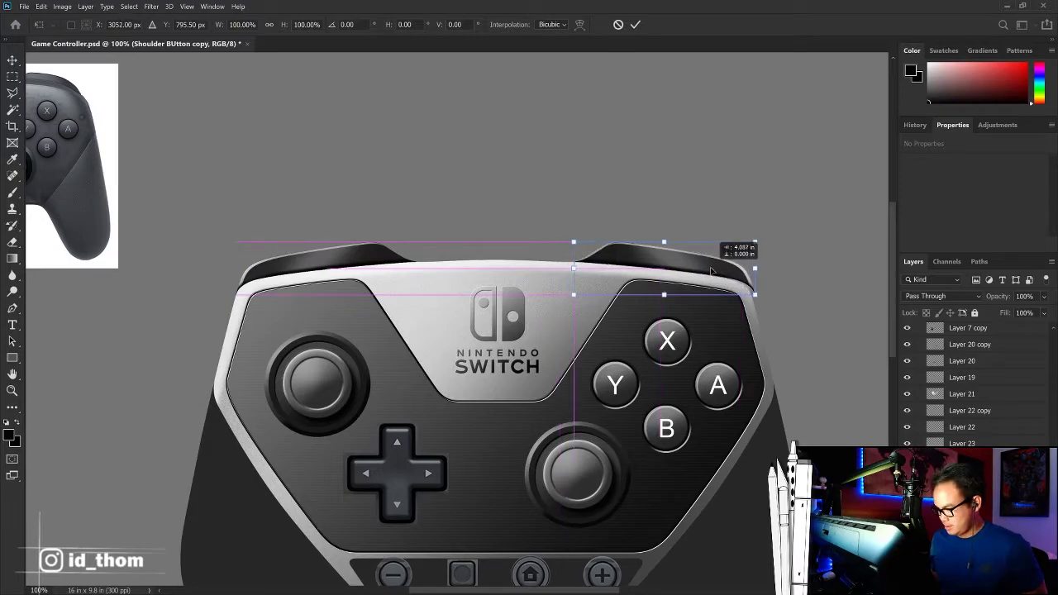
key(Return)
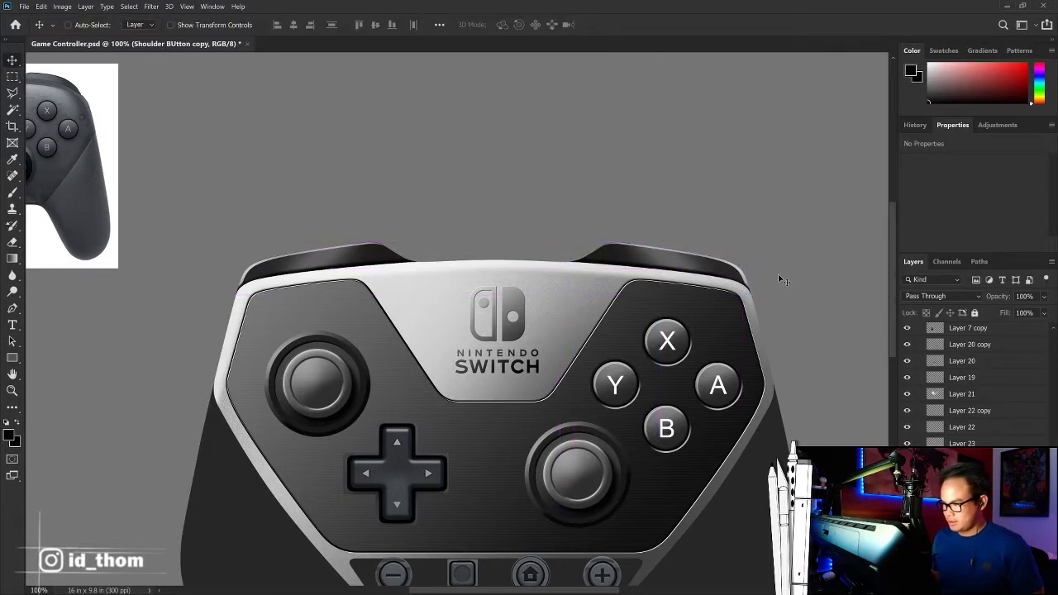
scroll(778, 279, down, 2)
scroll(638, 272, up, 2)
scroll(692, 239, up, 3)
scroll(577, 254, down, 2)
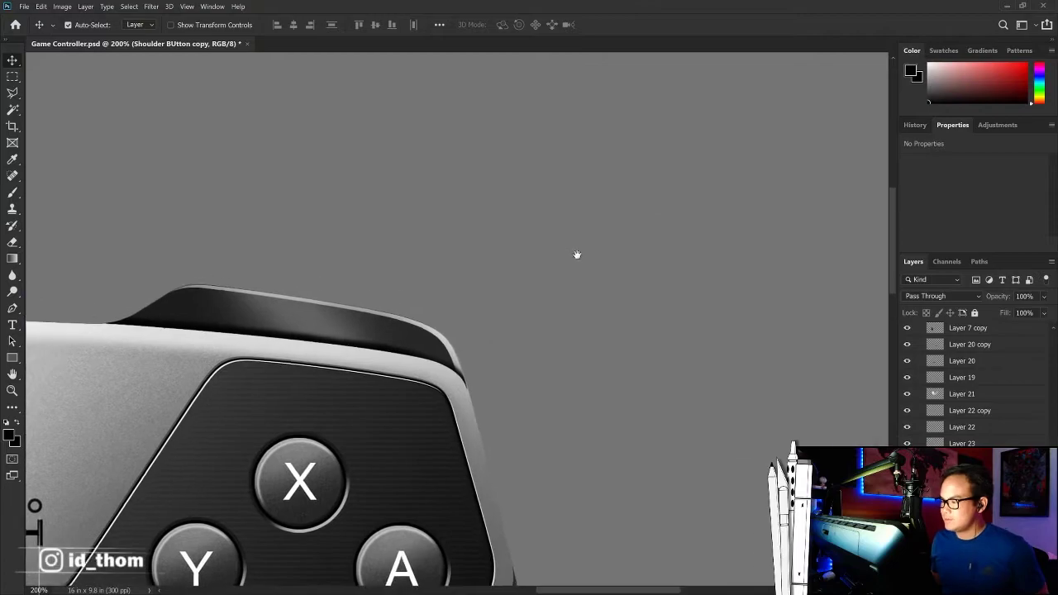
Step: Nudge the dark shoulder piece down, then paint the bumper's right end solid black within its selection
click(449, 340)
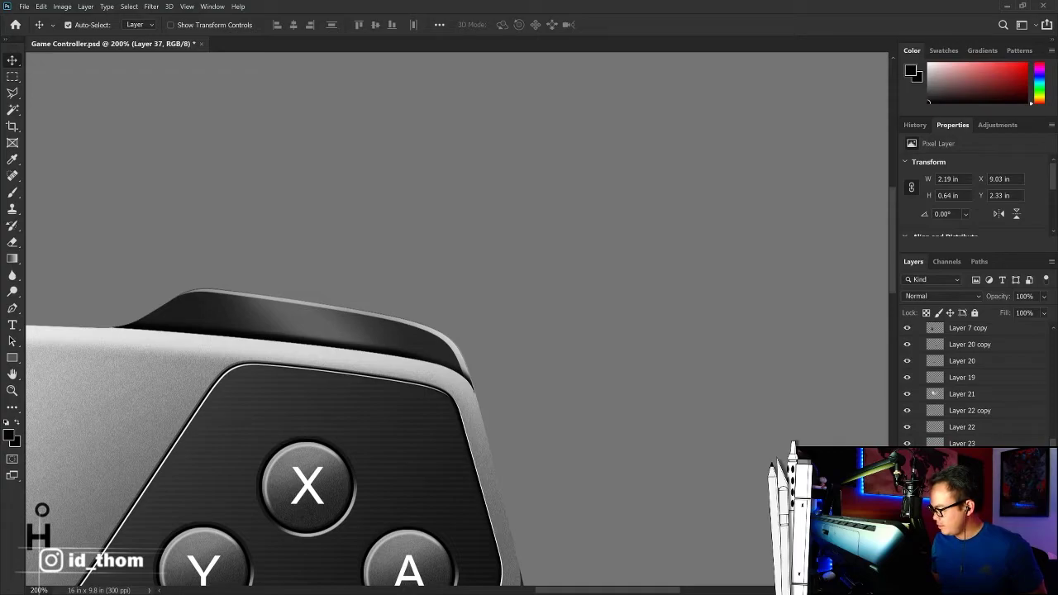
alt+click(414, 336)
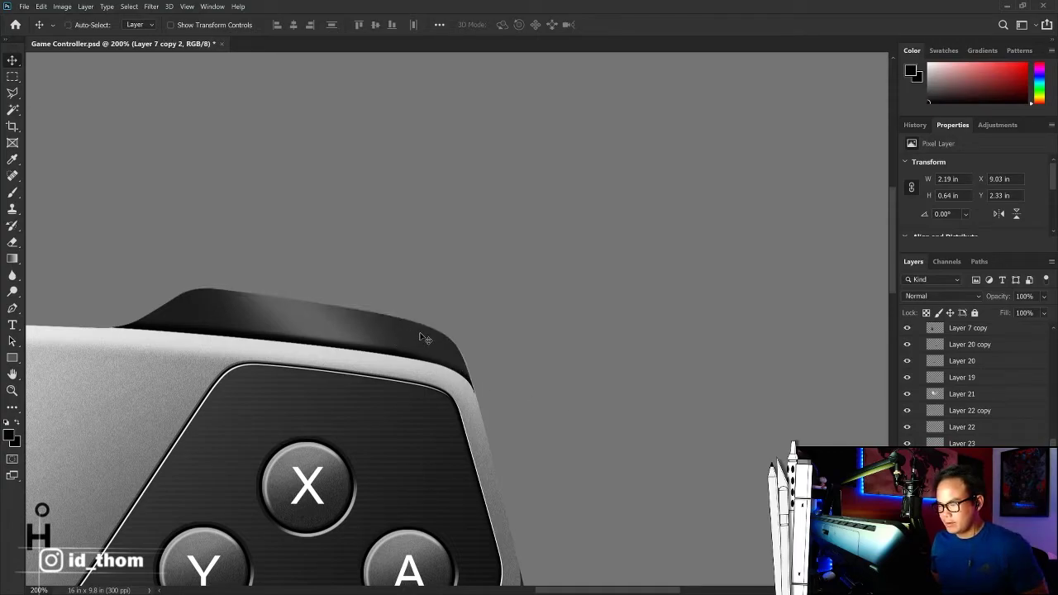
key(Down)
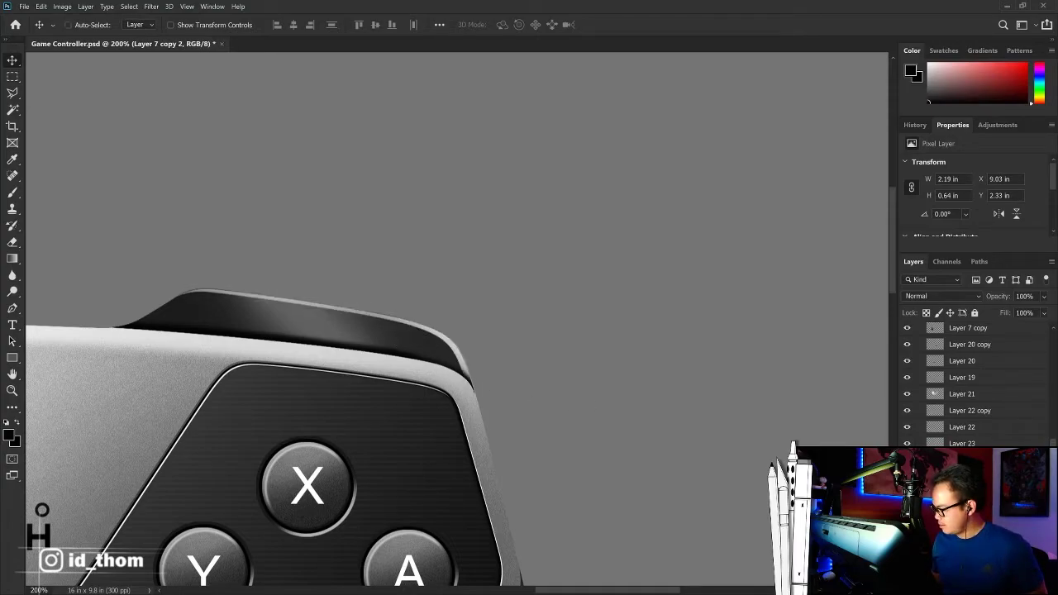
key(ctrl+shift+alt+n)
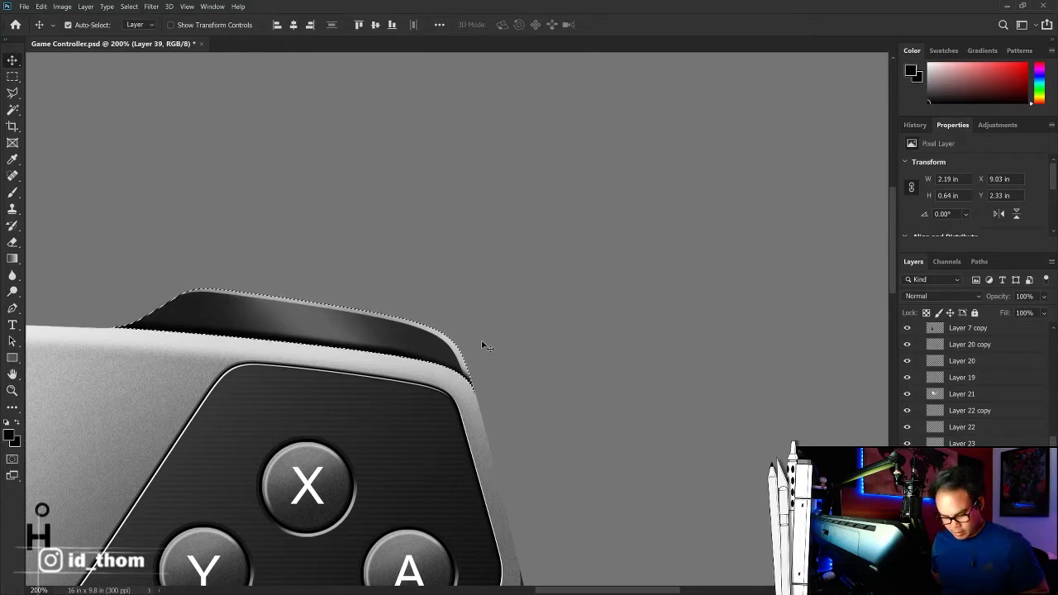
key(b)
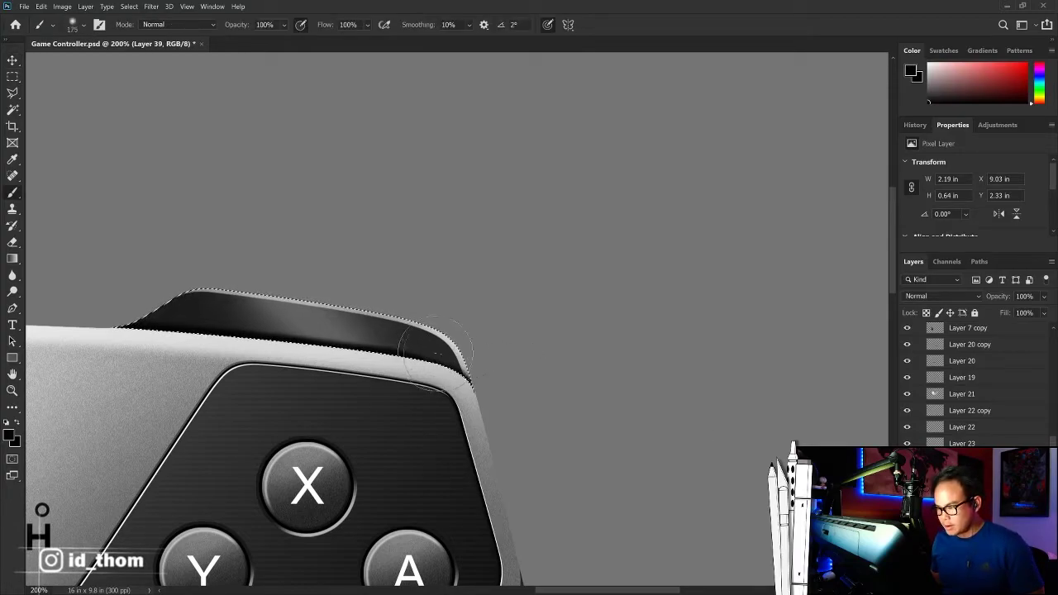
drag(435, 353, 450, 364)
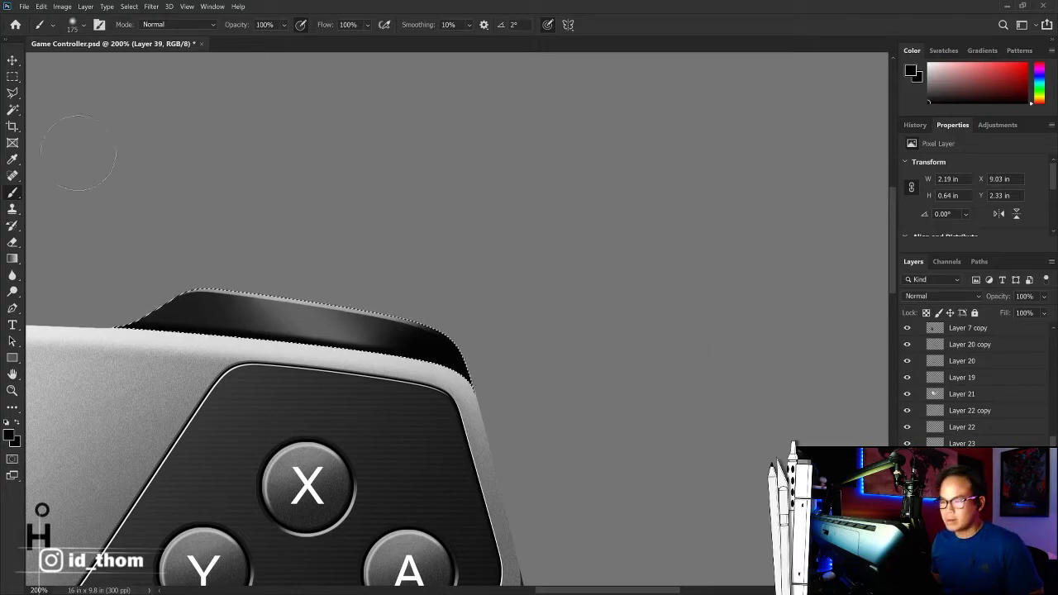
key(m)
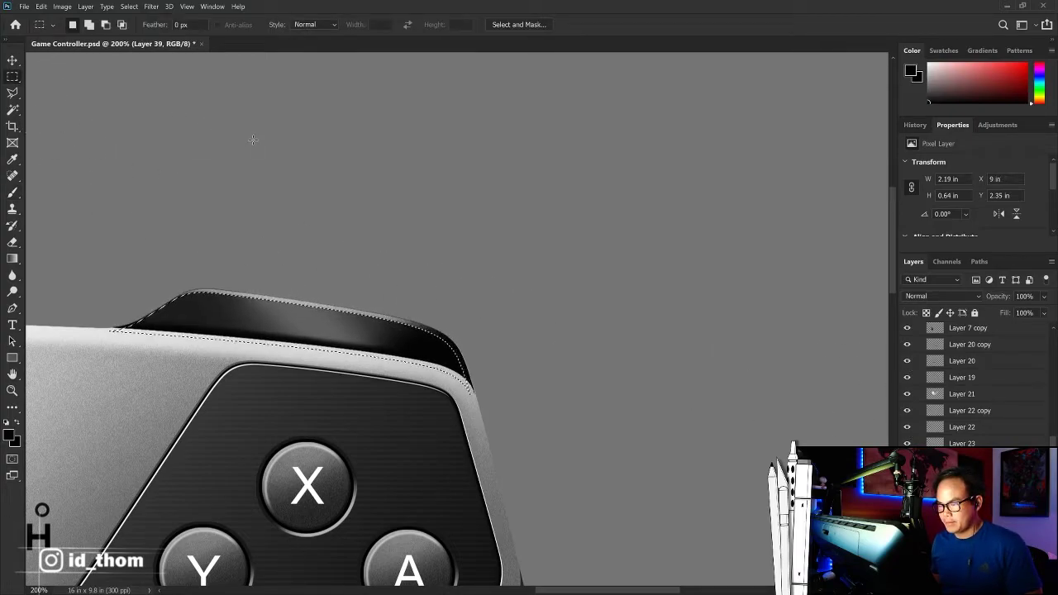
key(ctrl+d)
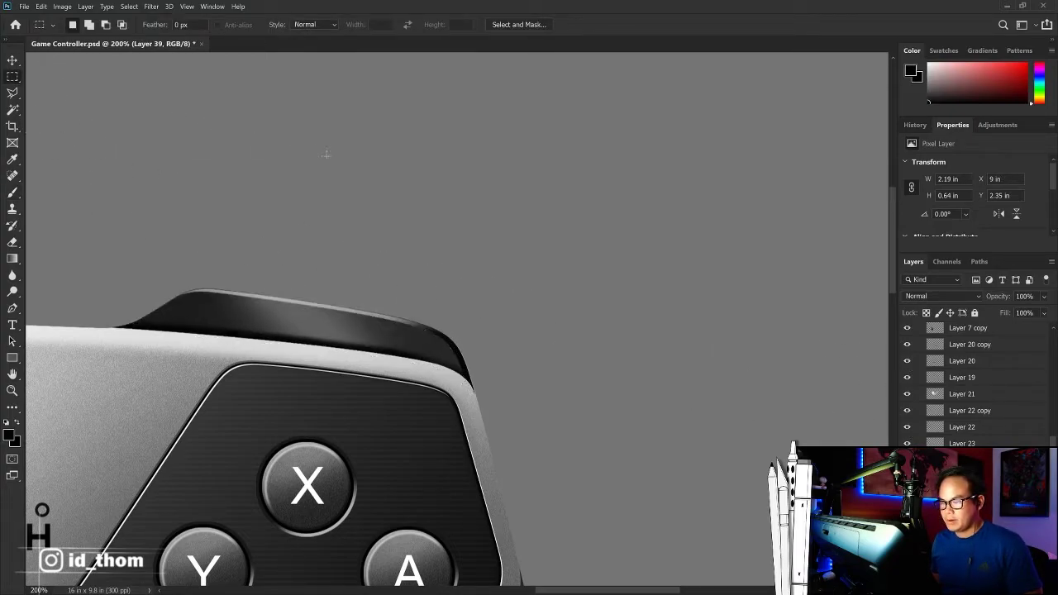
key(ctrl+0)
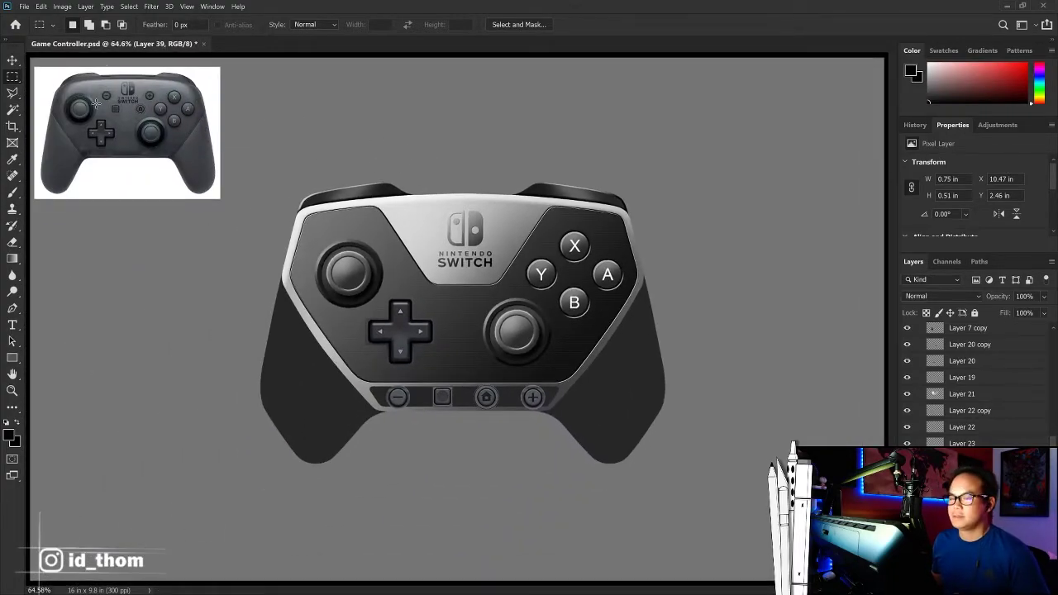
Step: View the artwork at 100% and save the controller document
key(v)
key(ctrl+plus)
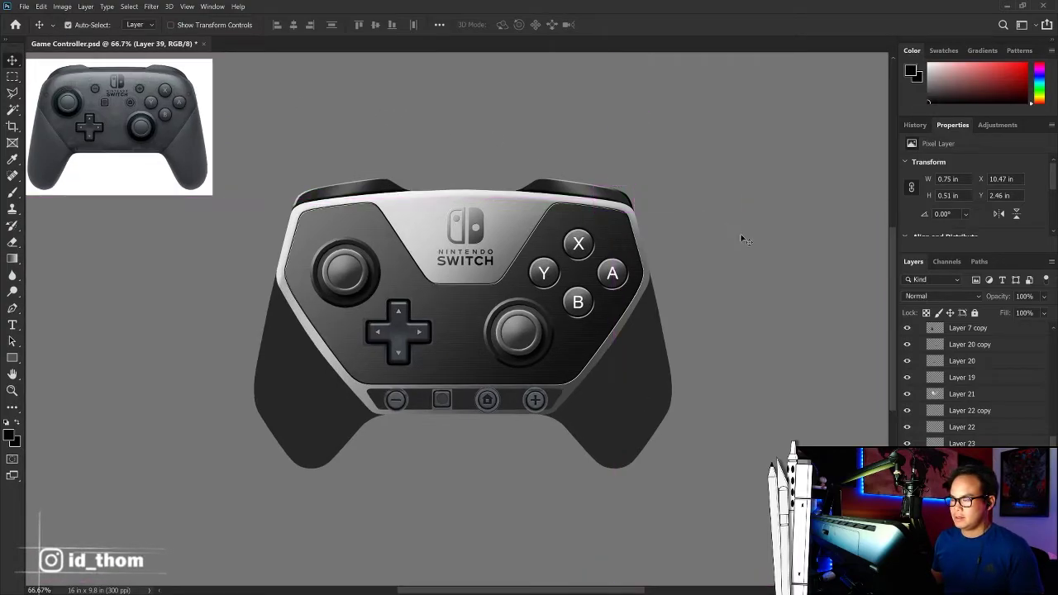
key(ctrl+plus)
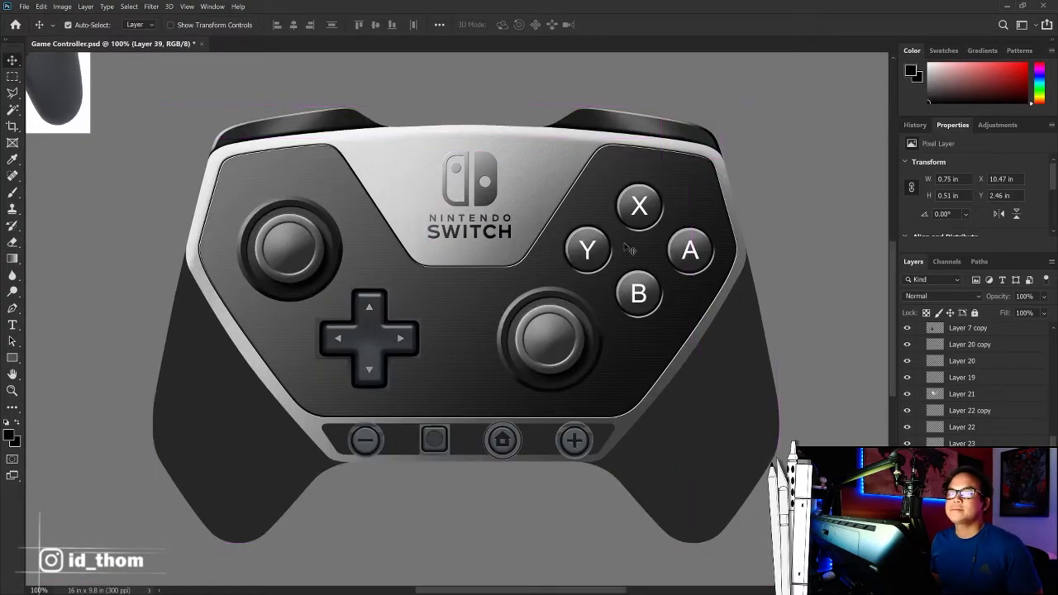
key(ctrl+s)
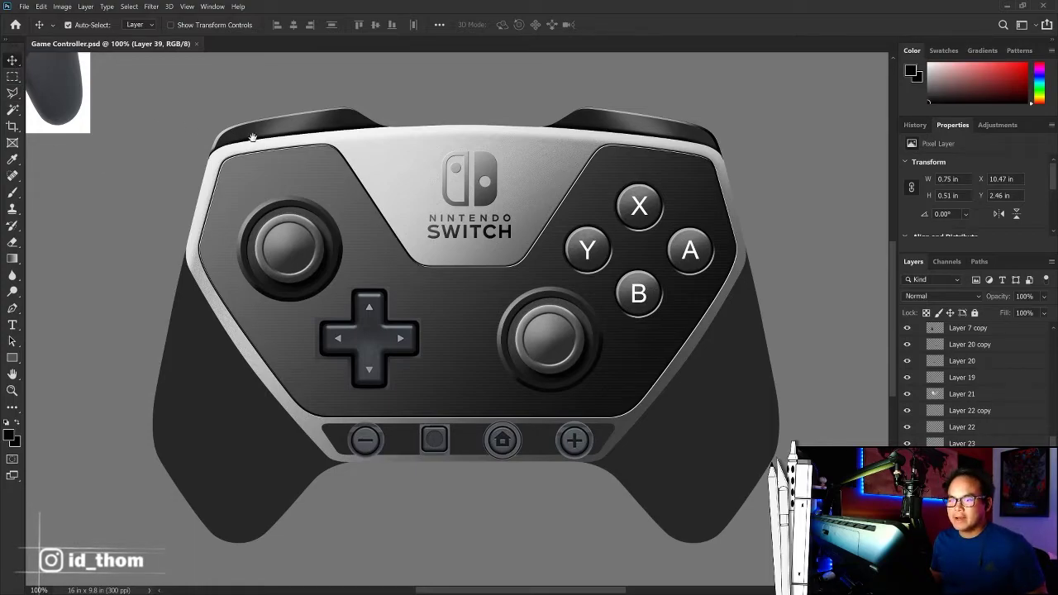
Step: Recentre the view and drag the Layer 7 copy shape into its final position
drag(253, 136, 322, 136)
drag(307, 369, 392, 361)
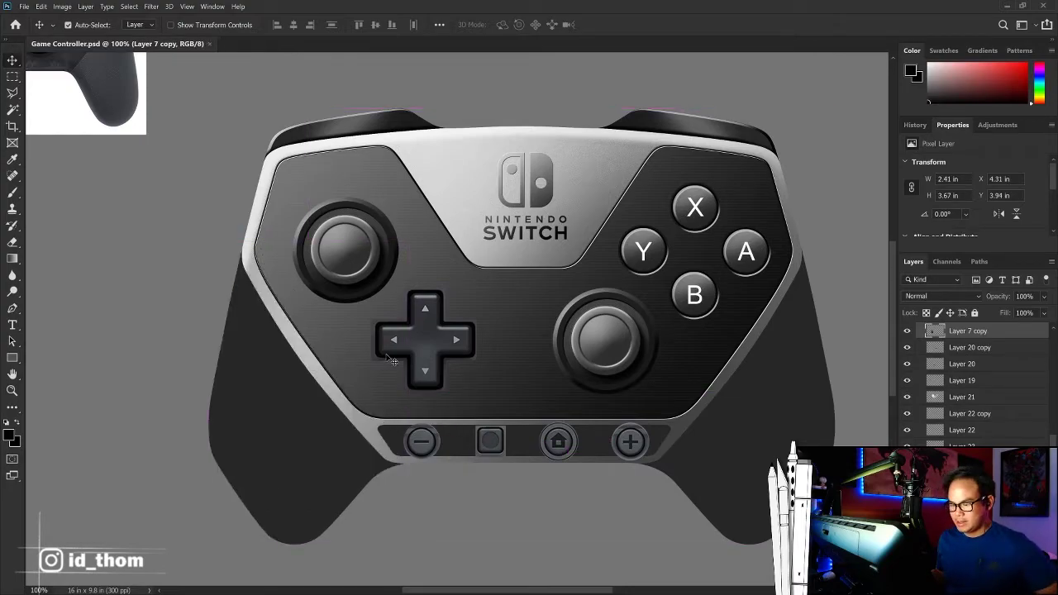
key(ctrl+plus)
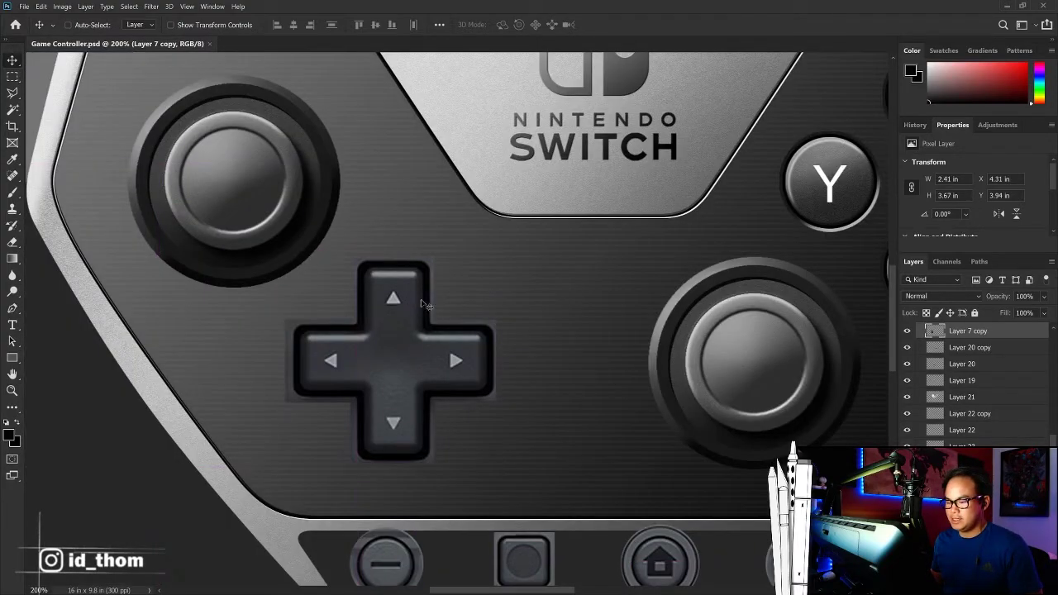
key(ctrl+minus)
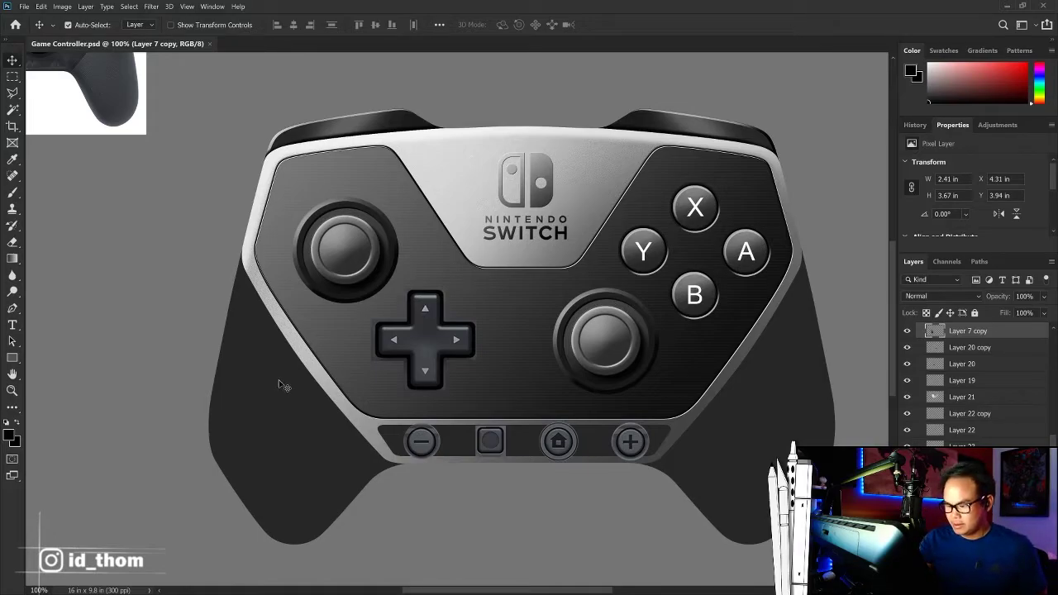
Step: Lighten the upper silver faceplate with an enlarged Dodge brush
key(o)
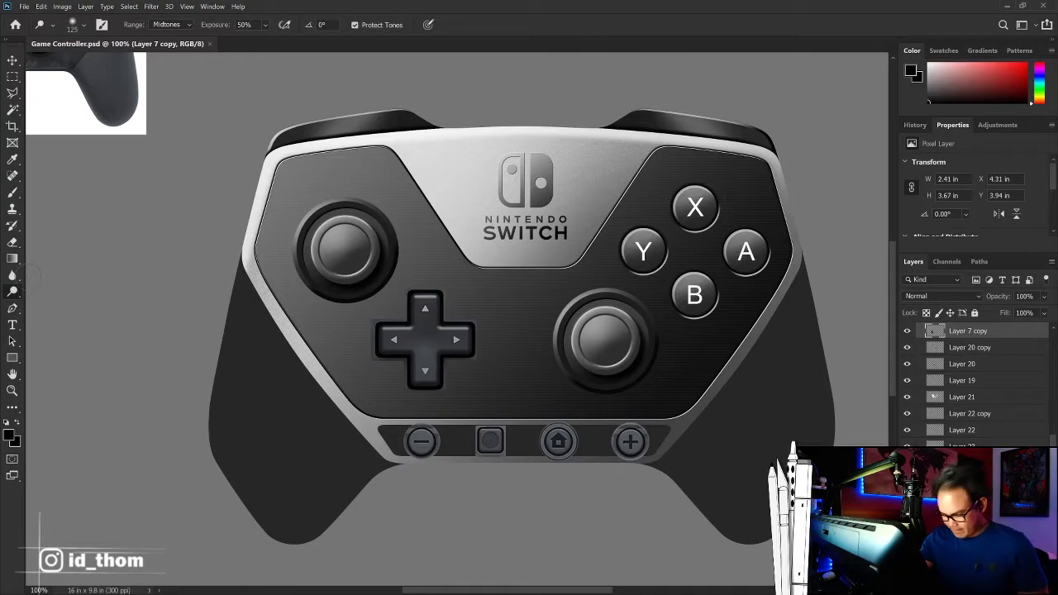
key(bracketright)
key(bracketright)
key(bracketright)
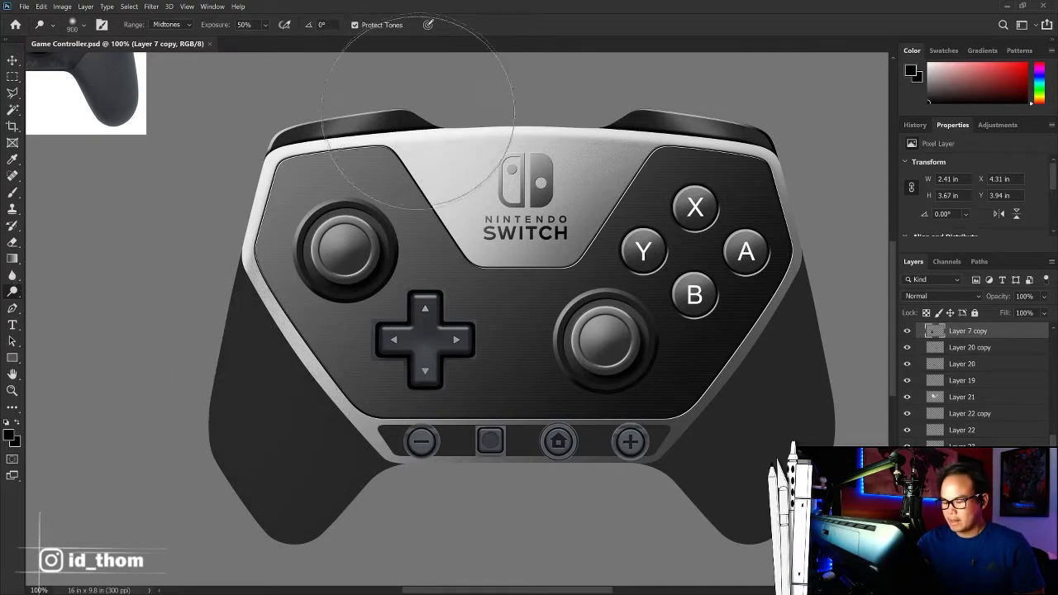
drag(380, 223, 219, 488)
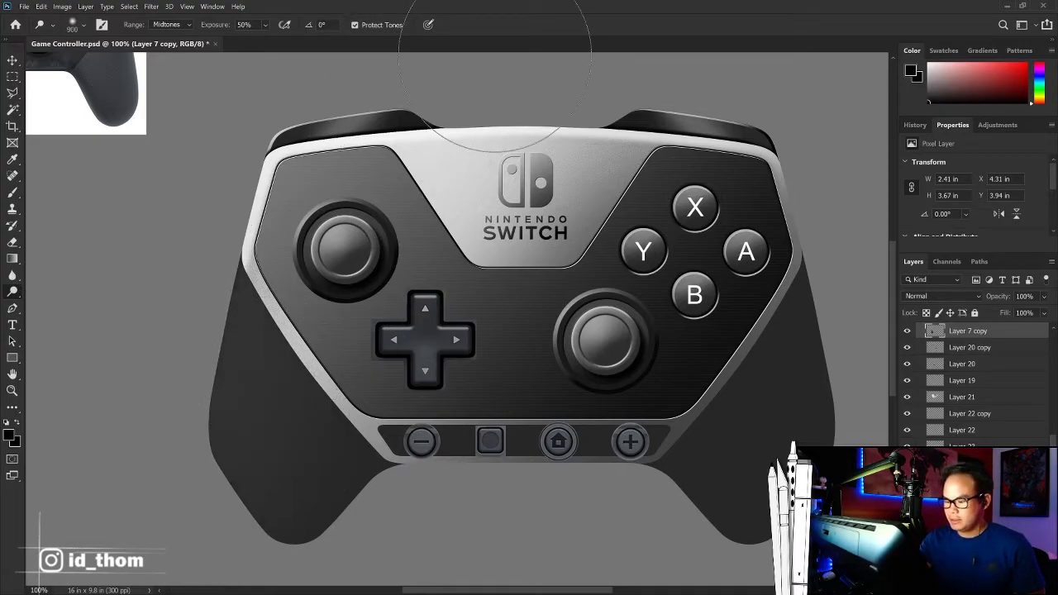
Step: Switch to a resized Burn brush and load the left grip's outline as a selection
right_click(13, 292)
click(51, 300)
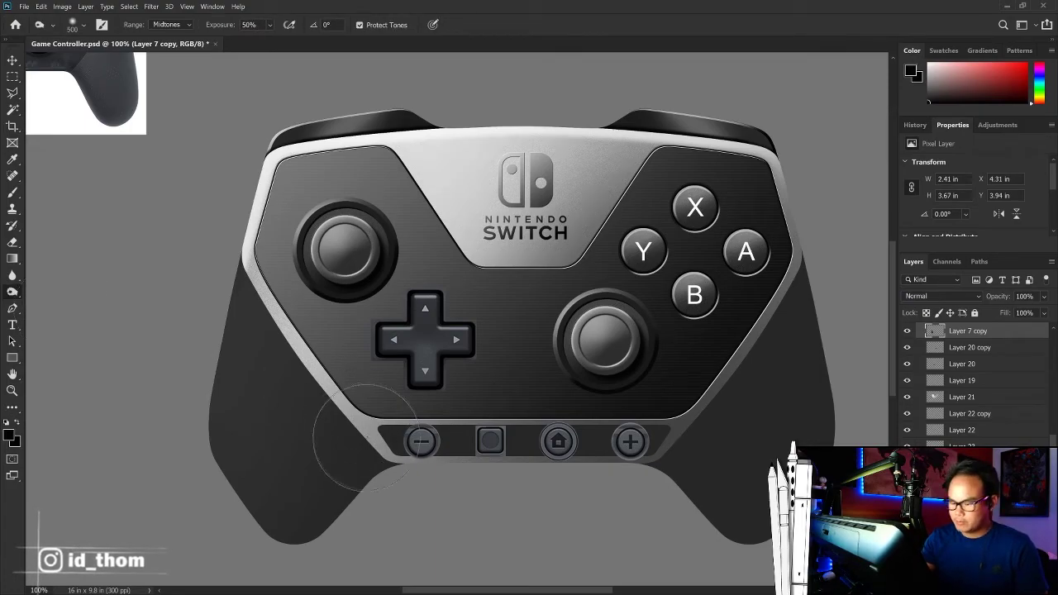
key(bracketright)
key(bracketright)
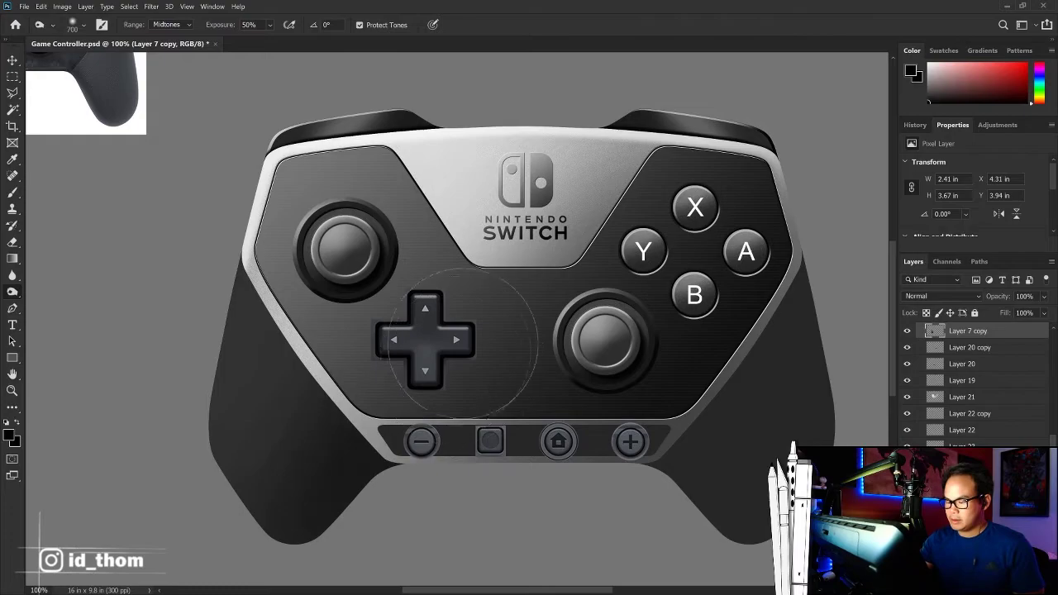
key(bracketleft)
key(bracketleft)
key(bracketleft)
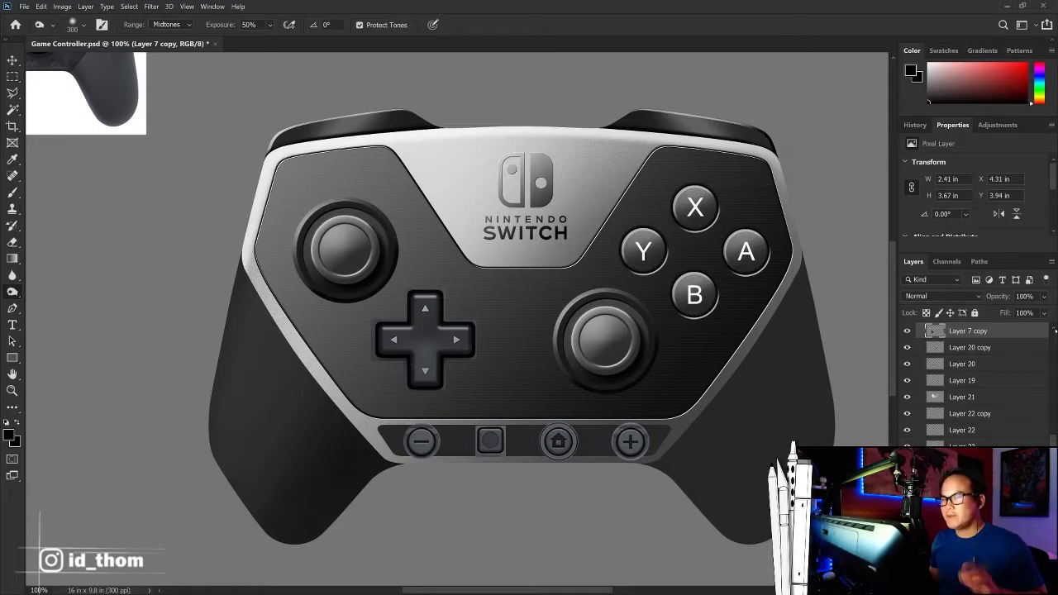
ctrl+click(937, 347)
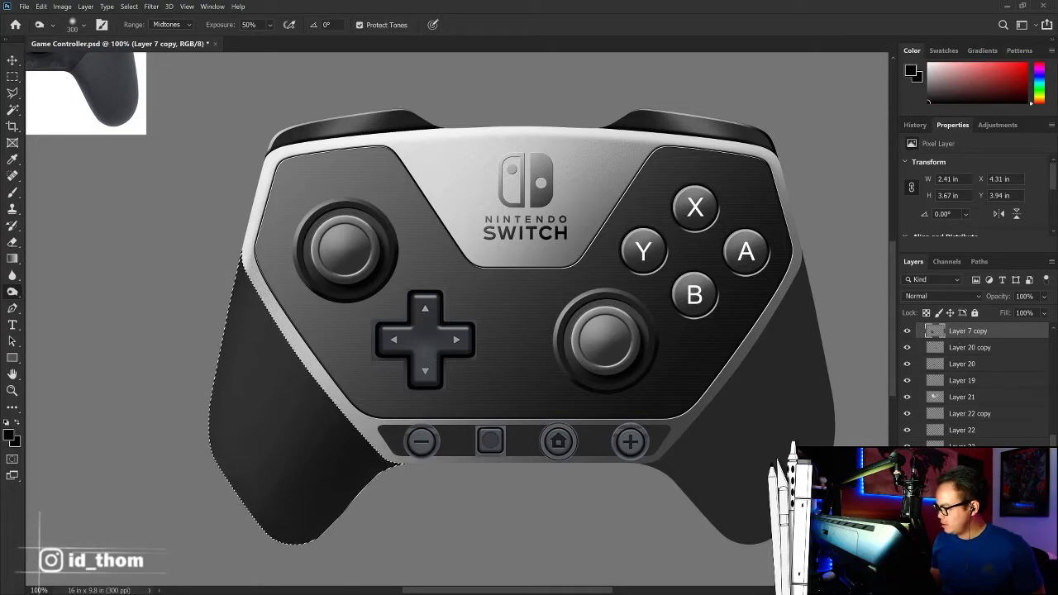
Step: On a new layer, fill the grip light grey, contract the selection 50 px and fill it black
key(ctrl+alt+shift+n)
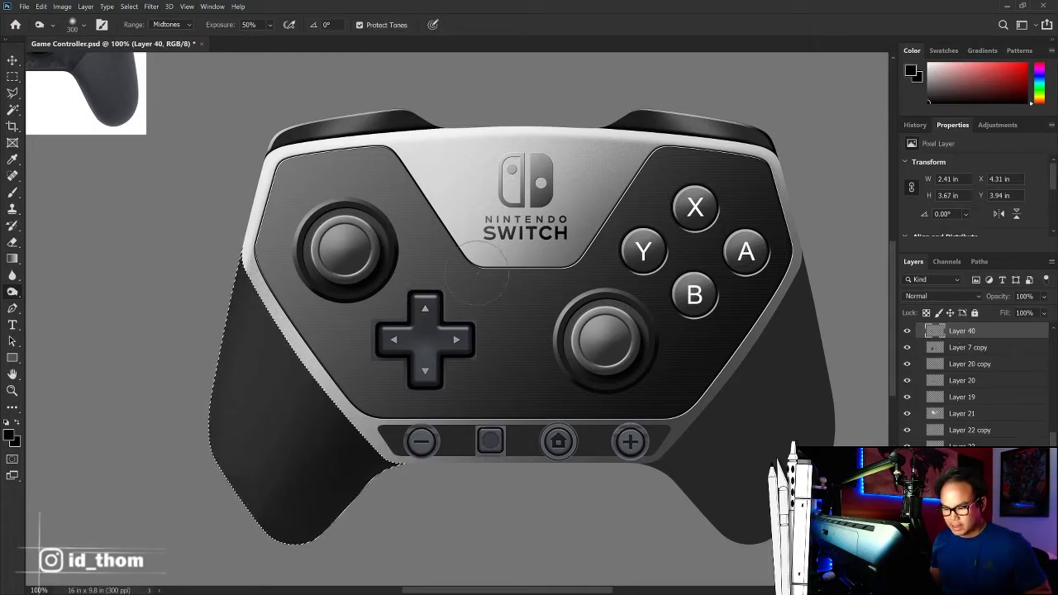
key(shift+BackSpace)
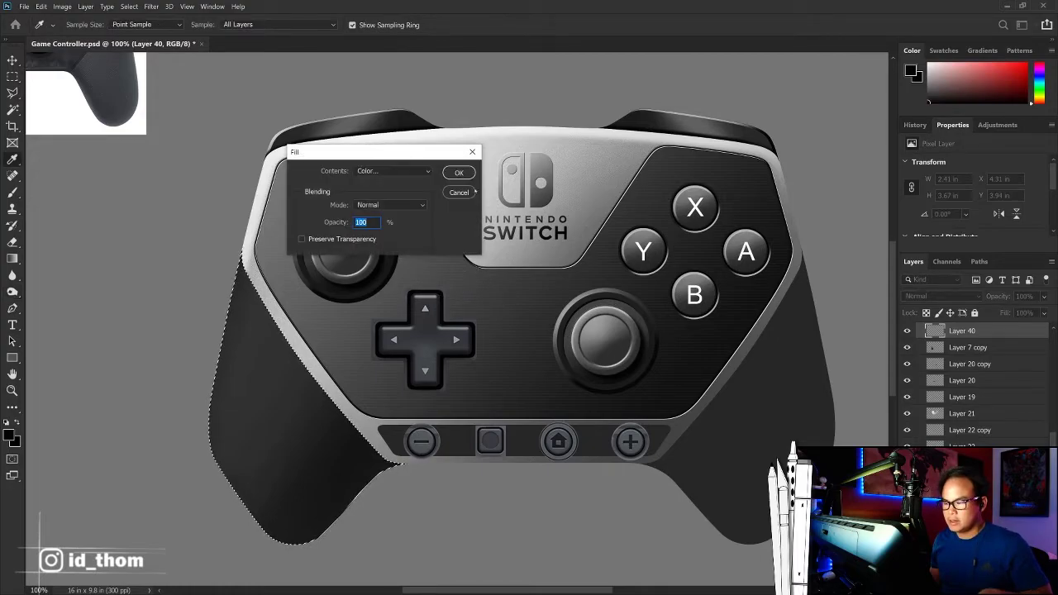
click(393, 171)
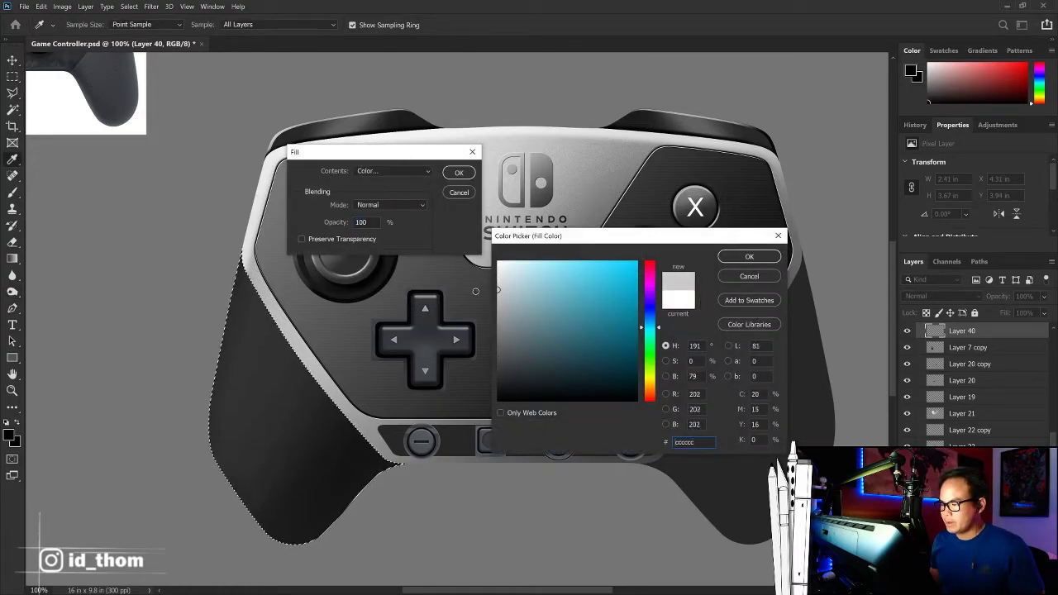
key(Return)
key(Return)
key(o)
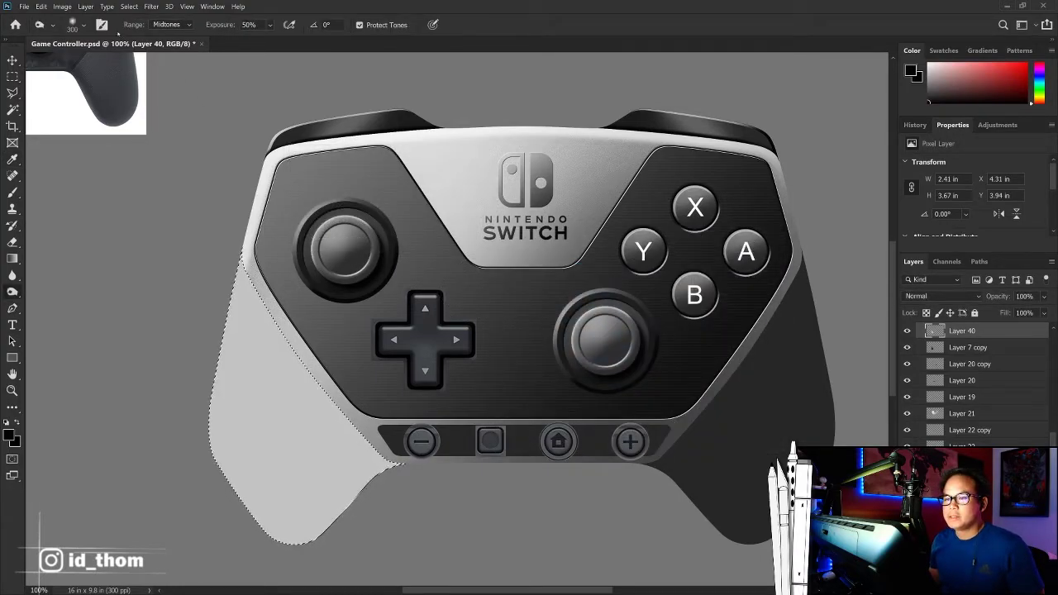
click(129, 6)
mouse_move(138, 161)
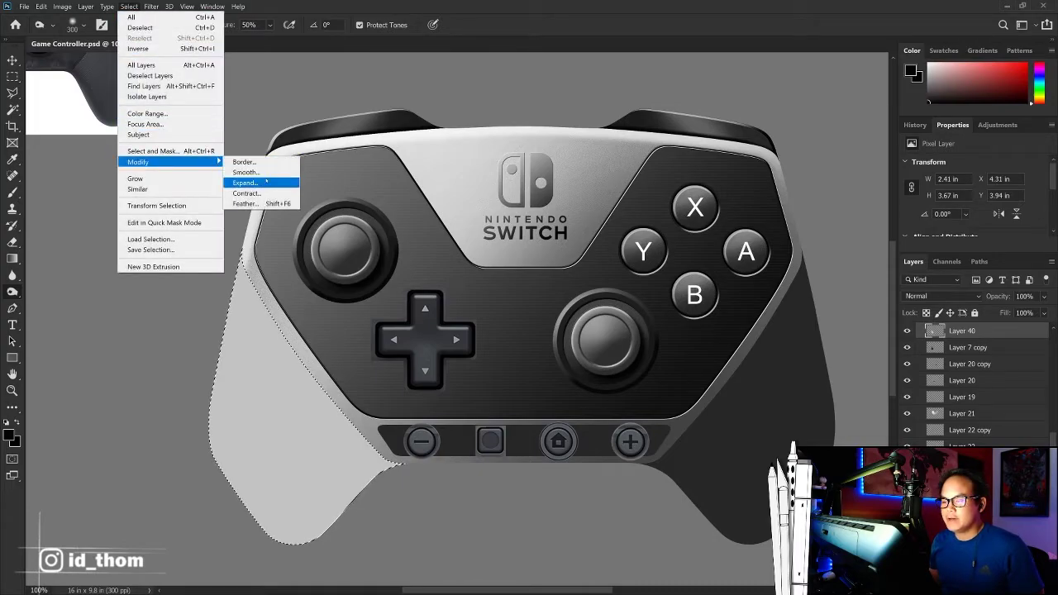
click(248, 193)
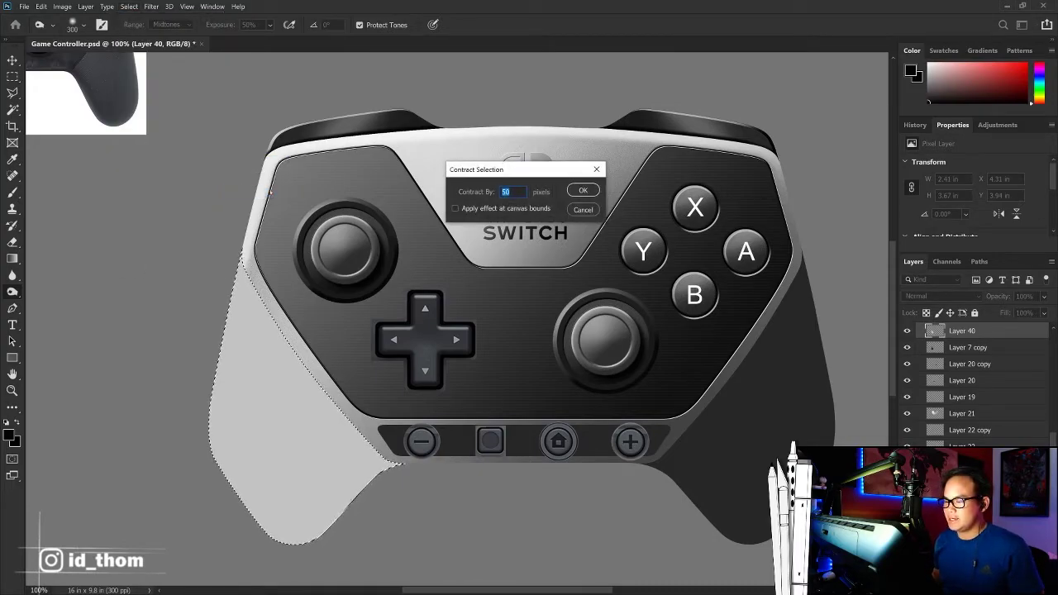
key(Return)
key(alt+BackSpace)
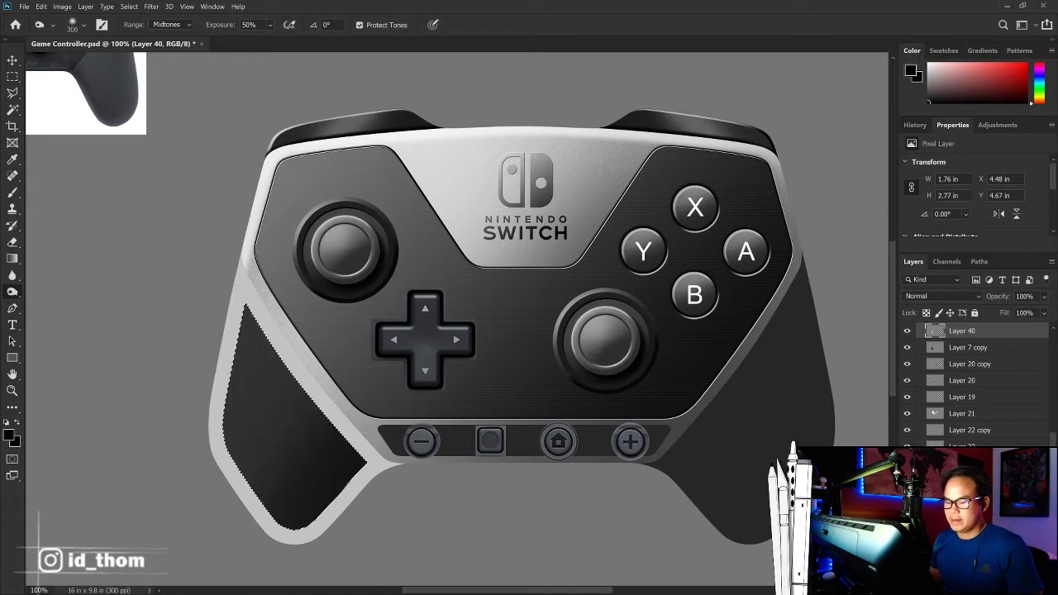
Step: Deselect, trace then cancel a polygonal outline along the grip edge, and fit the whole controller
key(l)
key(ctrl+plus)
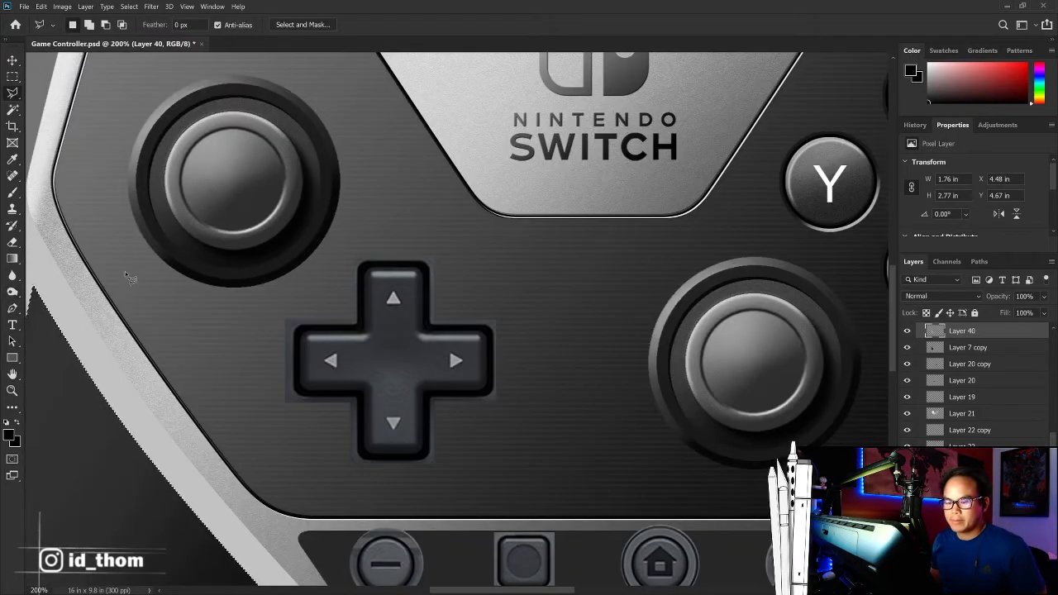
drag(155, 256, 477, 286)
key(ctrl+d)
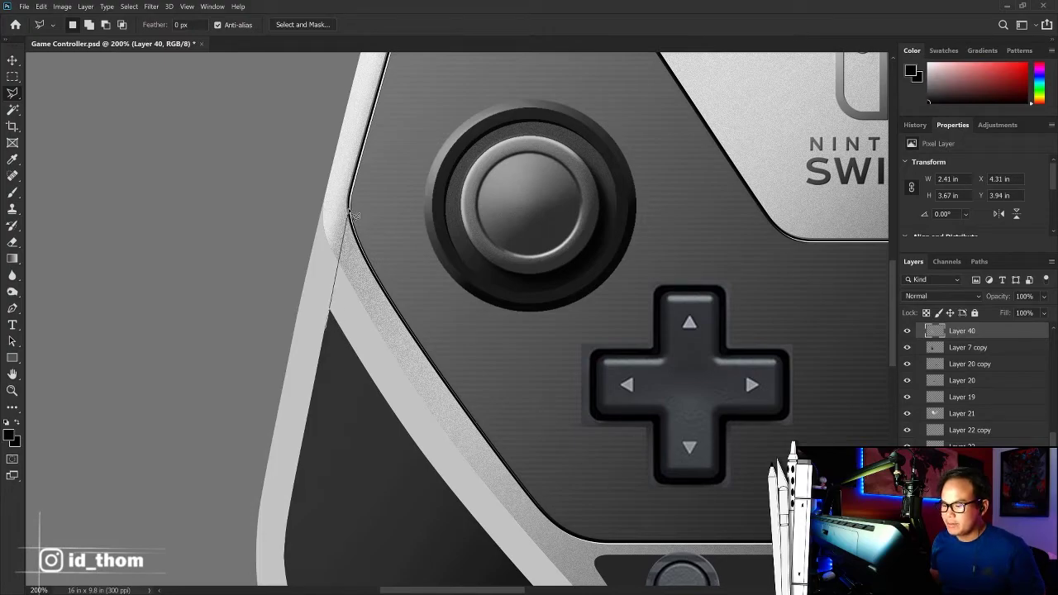
click(517, 263)
scroll(609, 371, down, 5)
click(645, 305)
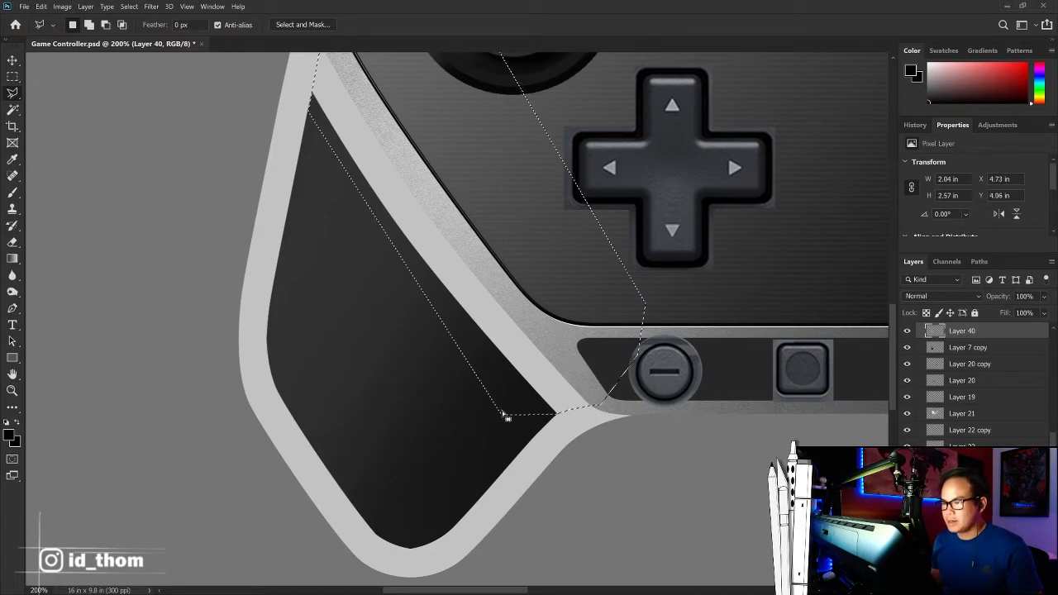
key(Escape)
key(m)
key(ctrl+0)
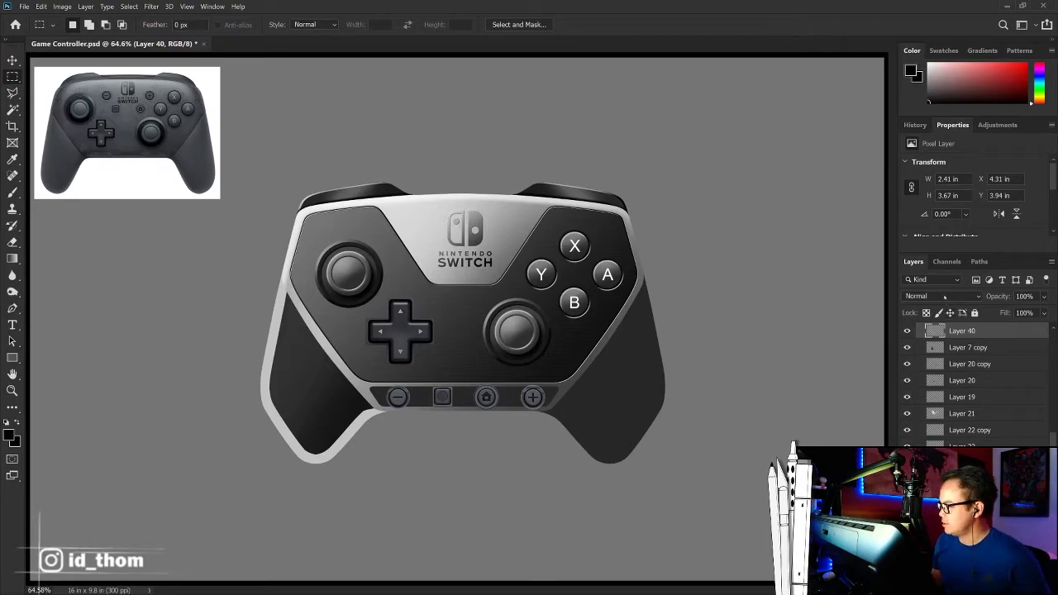
click(152, 7)
mouse_move(190, 130)
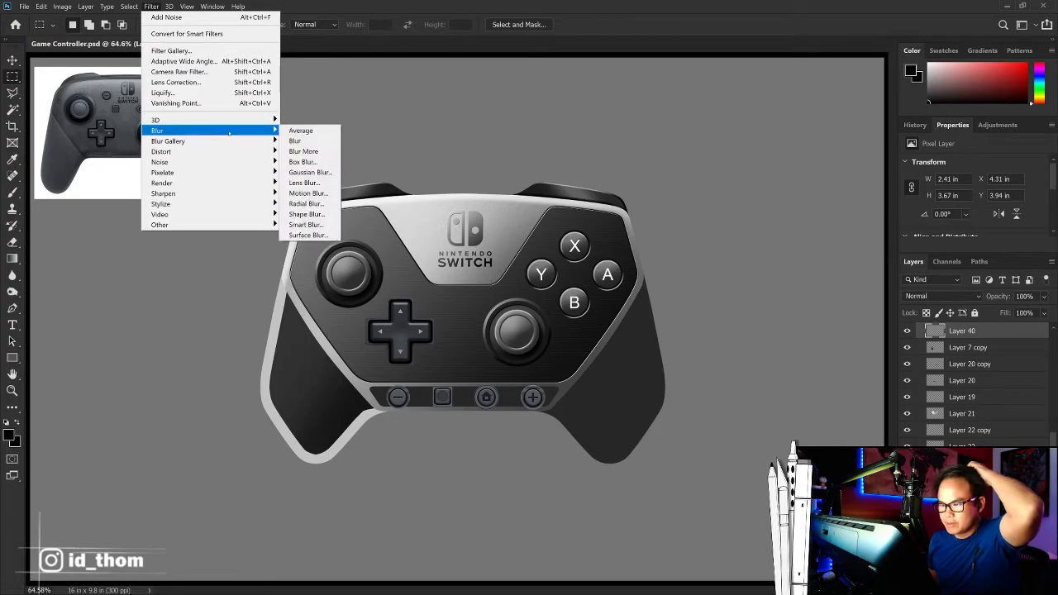
Step: Gaussian-blur the grey grip rim and fade its layer to 18% opacity
click(310, 172)
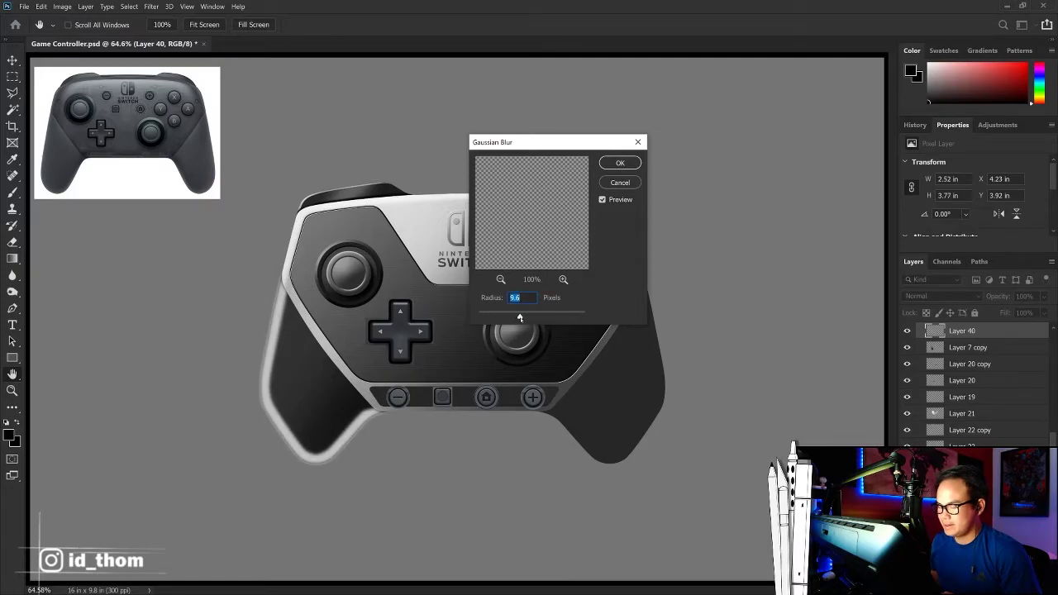
drag(520, 317, 507, 318)
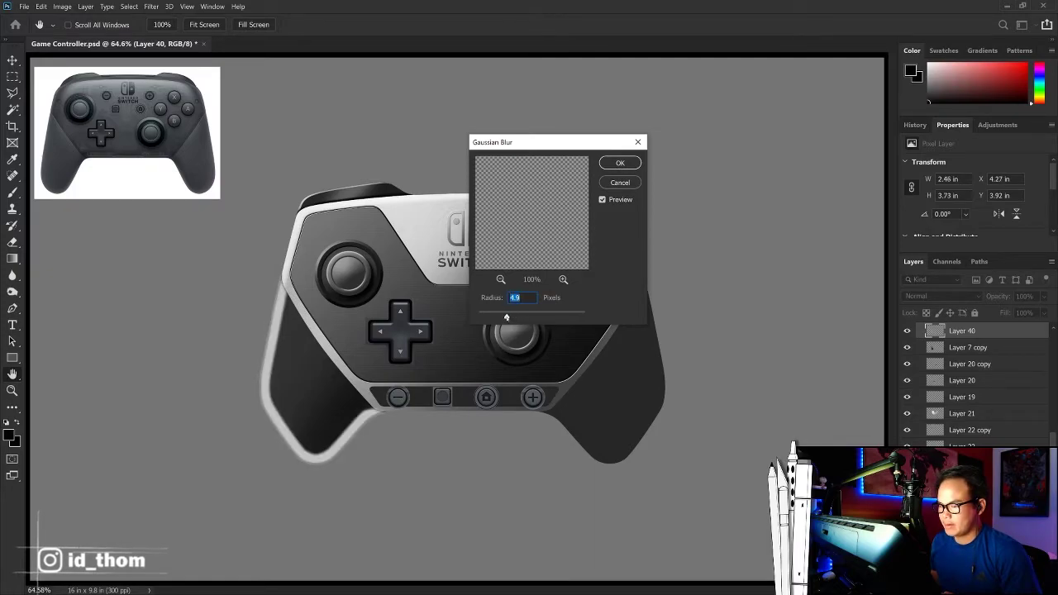
click(620, 163)
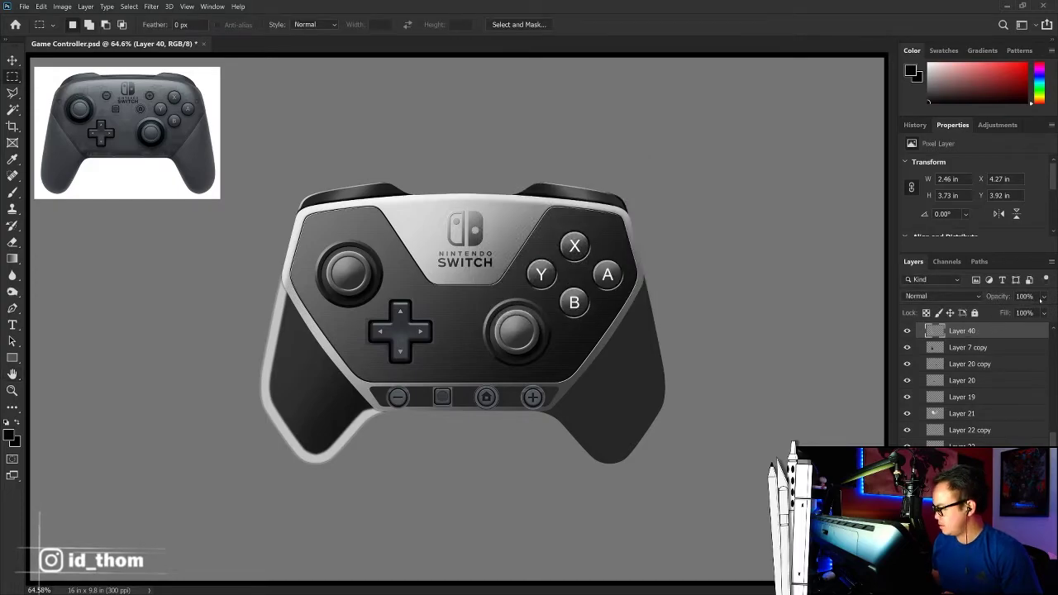
drag(1048, 311, 1015, 310)
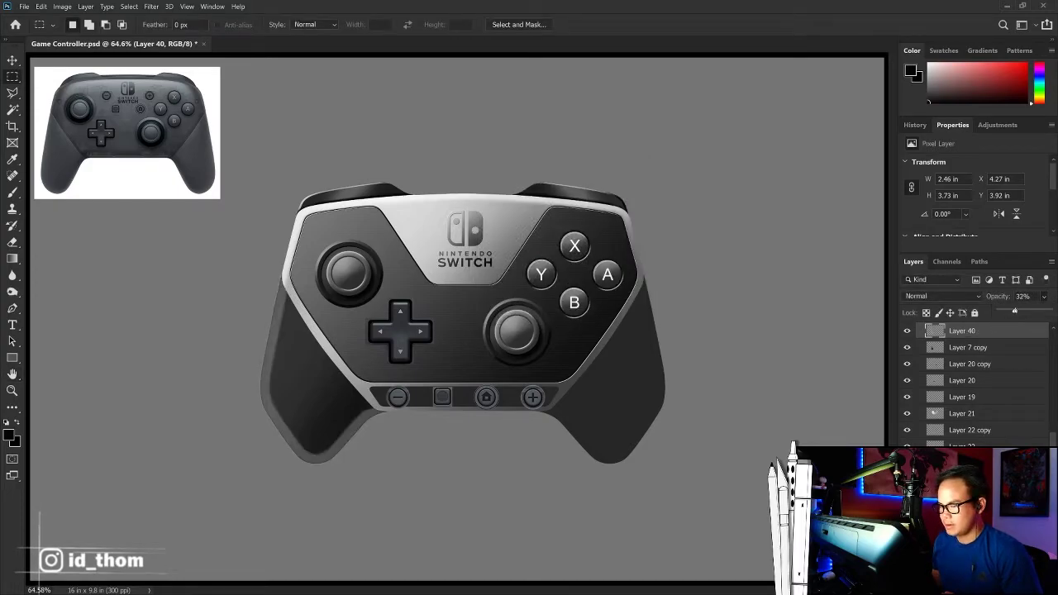
drag(1014, 310, 1008, 311)
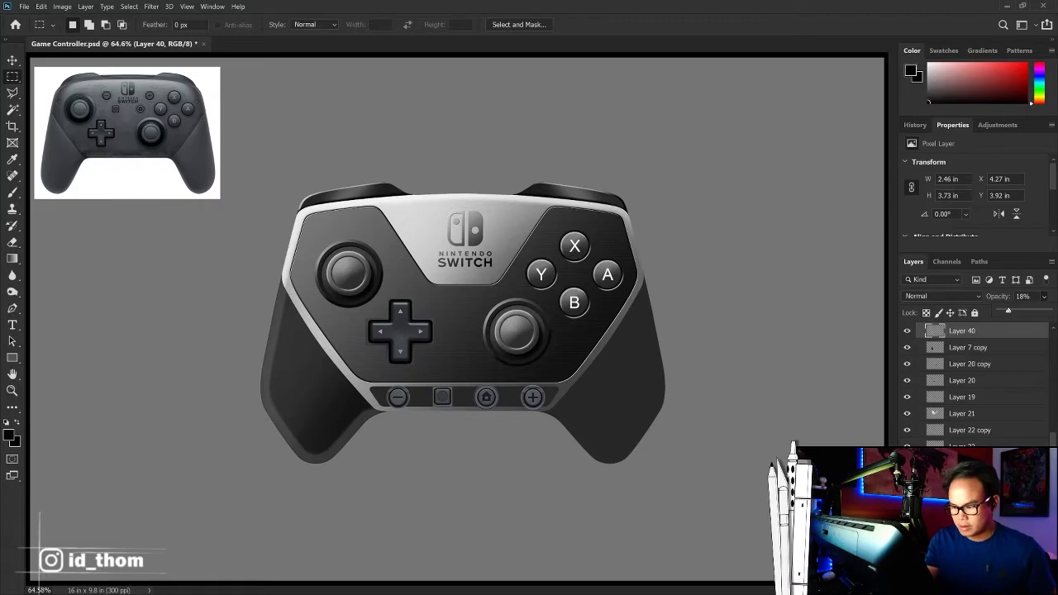
Step: Erase the rim along the lower left grip and view the document at 100%
key(e)
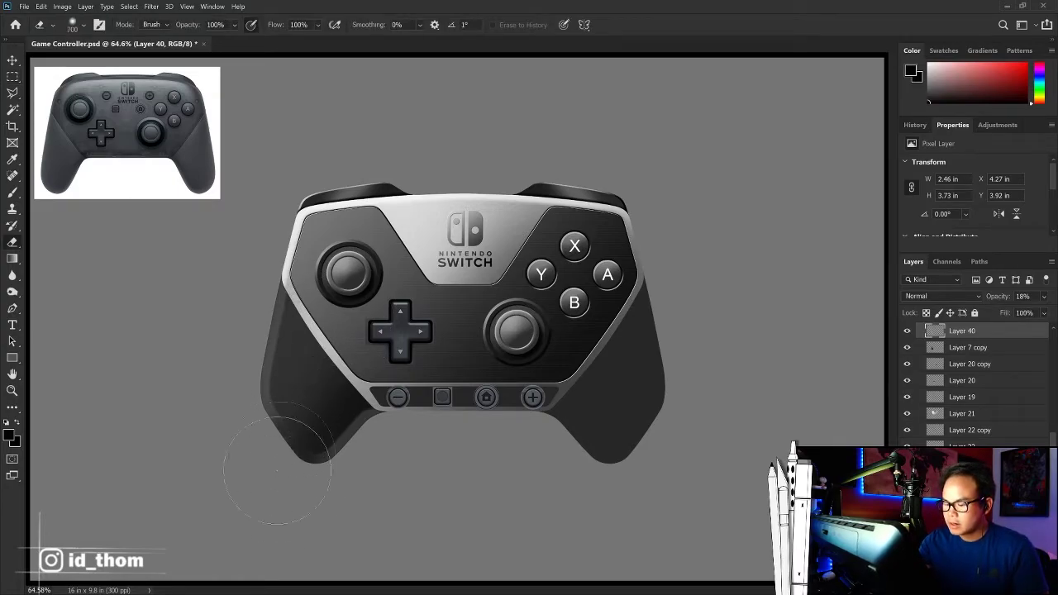
key(bracketleft)
key(bracketleft)
key(bracketleft)
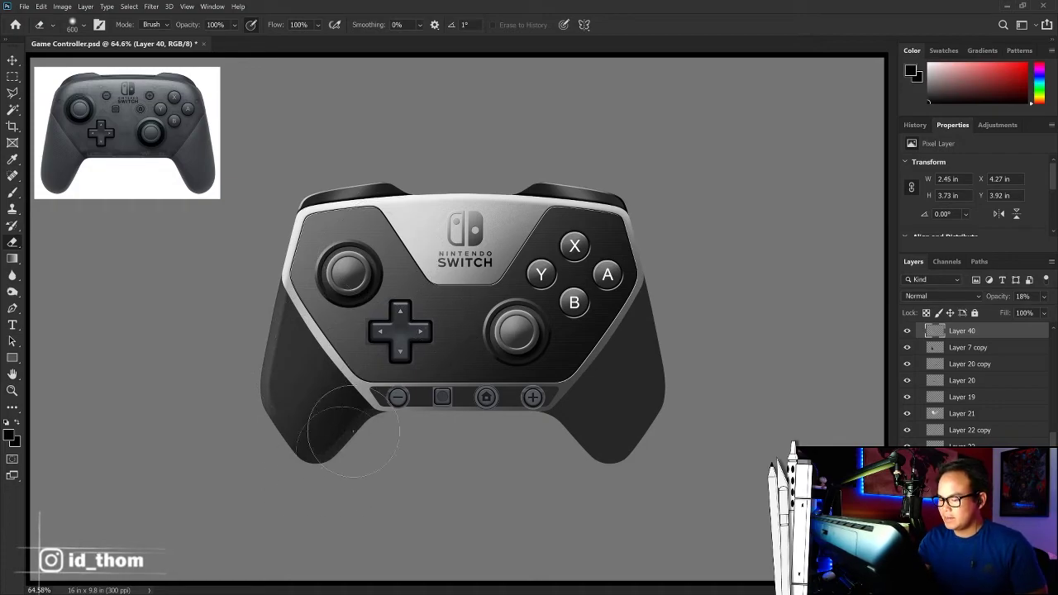
drag(314, 430, 301, 343)
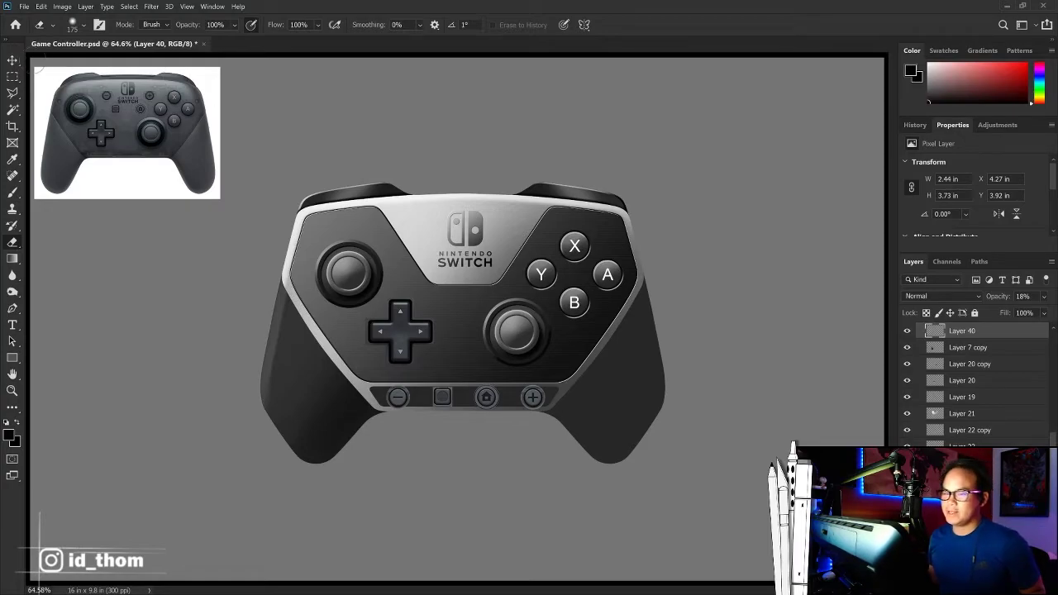
key(m)
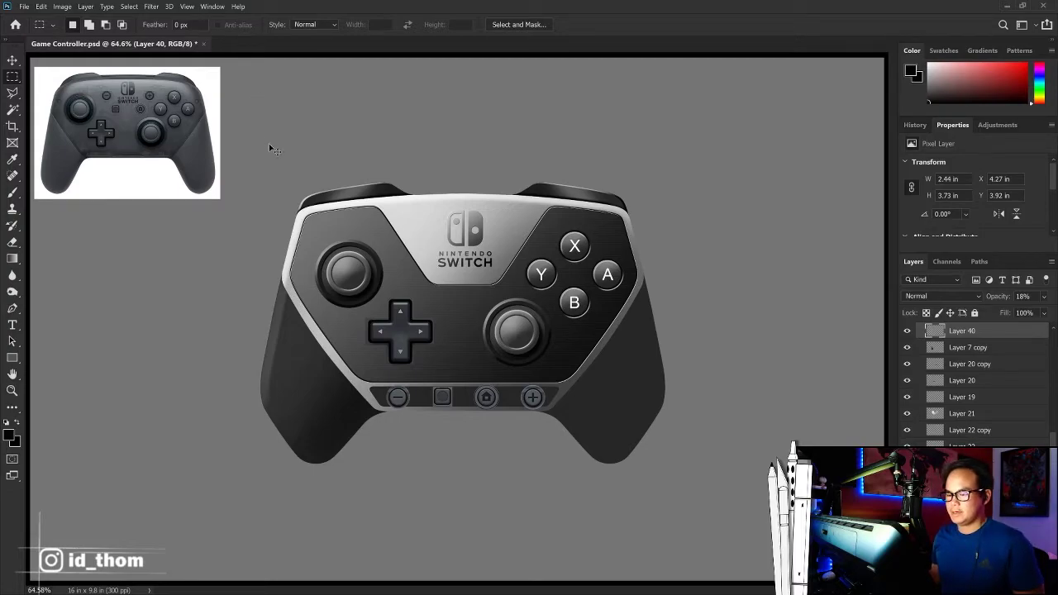
key(ctrl+1)
Step: On a new layer within the left grip selection, paint near-black shading along the grip's bottom
drag(248, 170, 307, 115)
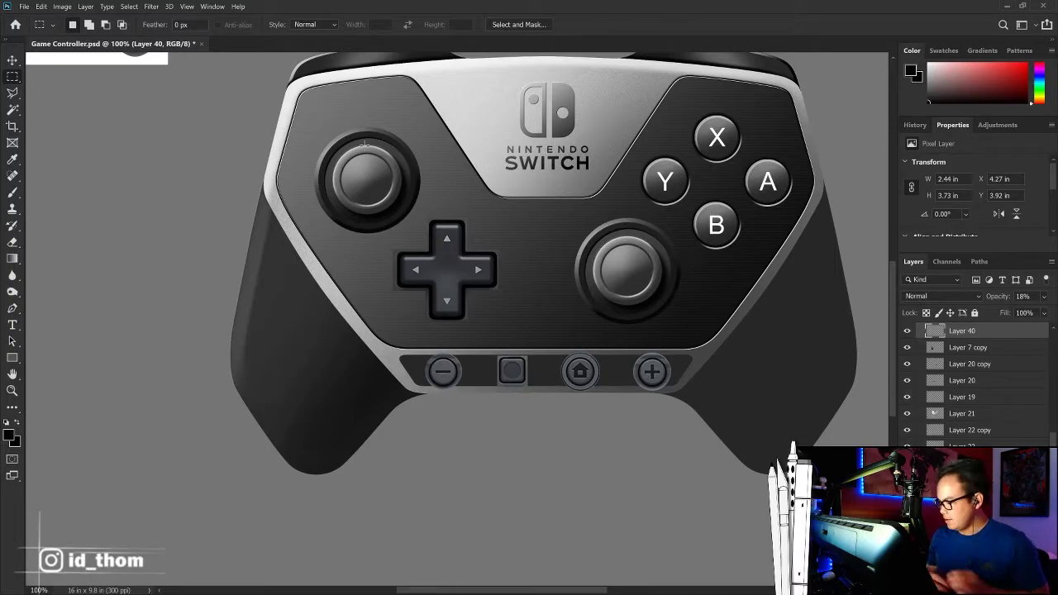
ctrl+click(934, 348)
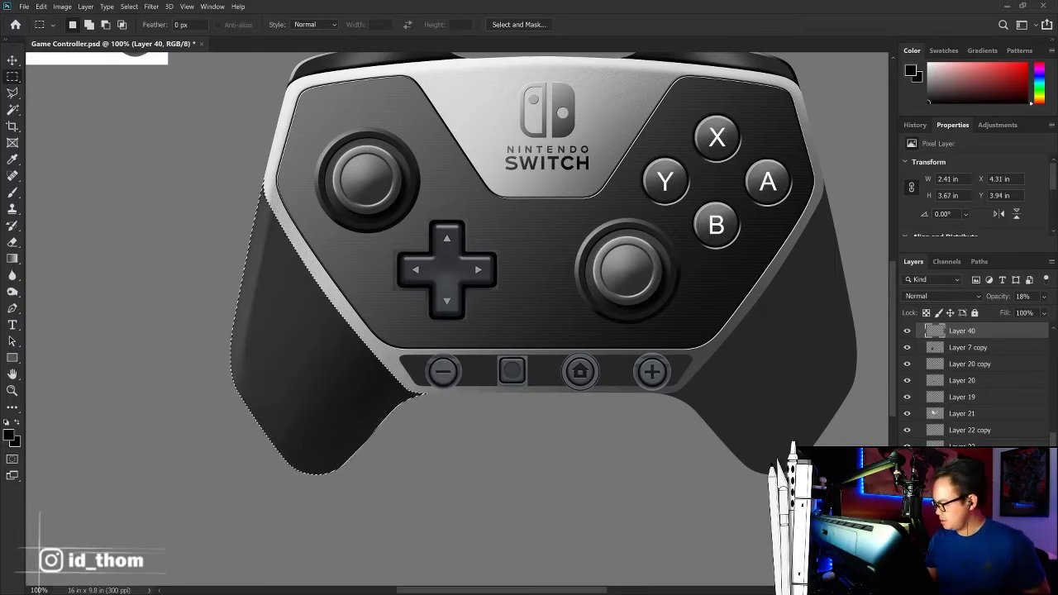
key(ctrl+shift+alt+n)
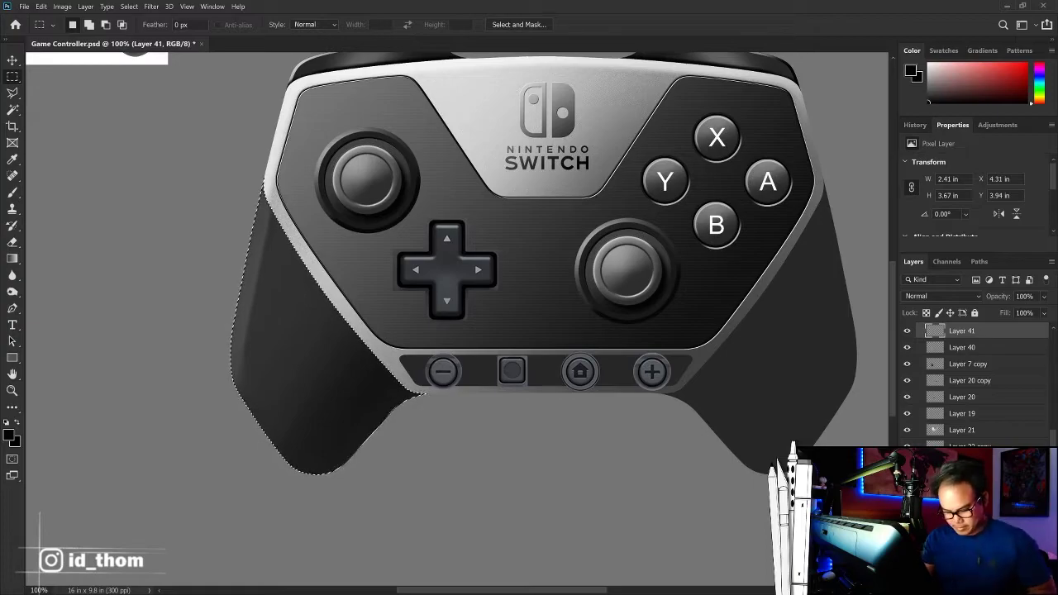
key(b)
alt+click(436, 229)
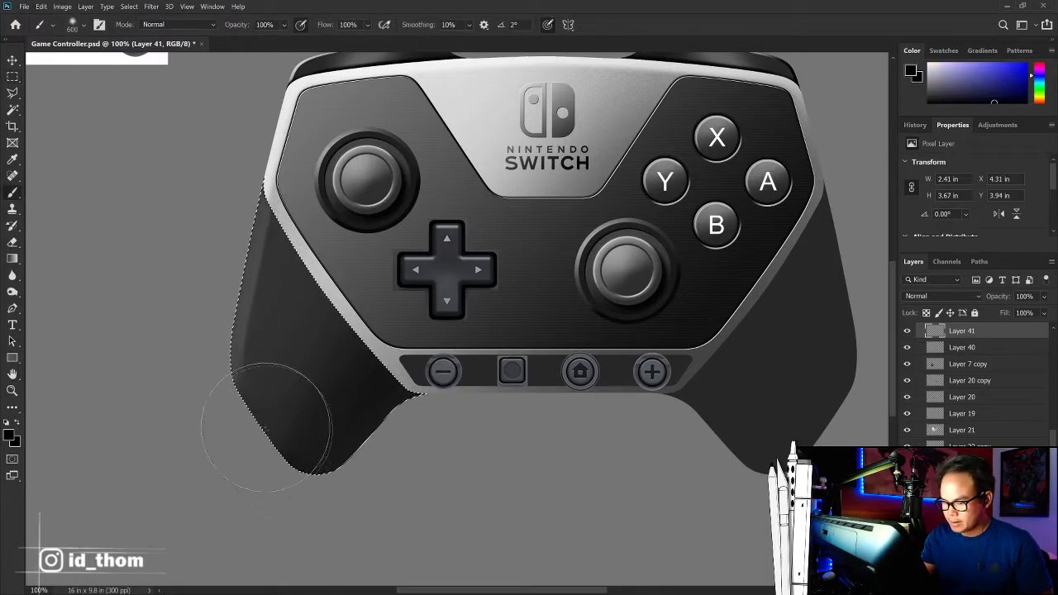
drag(272, 413, 306, 460)
key(bracketright)
key(bracketright)
key(bracketright)
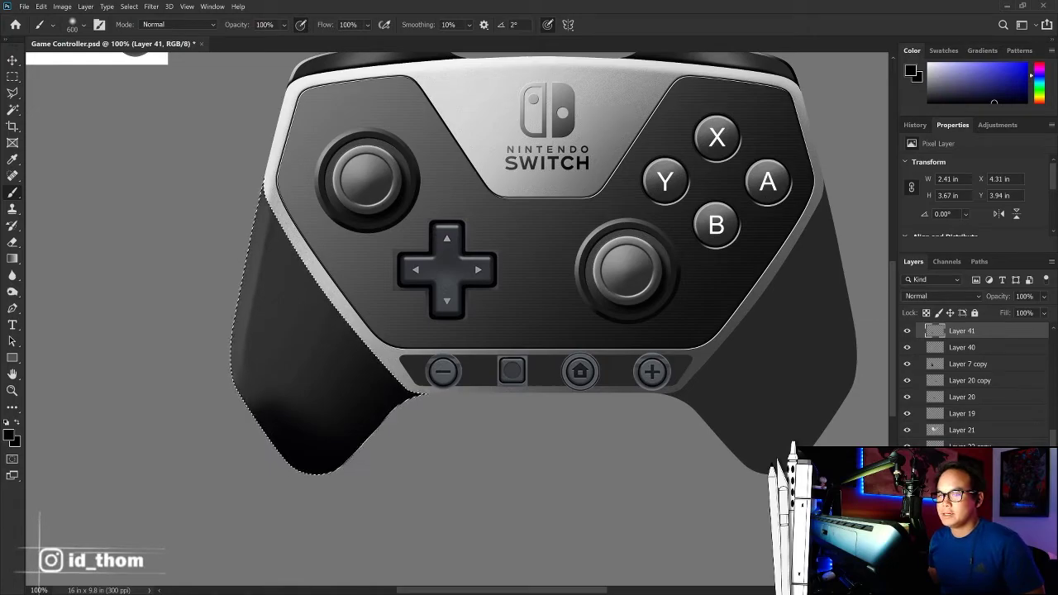
Step: Lasso the grip's upper area and delete the shading there, then deselect
click(129, 6)
mouse_move(139, 162)
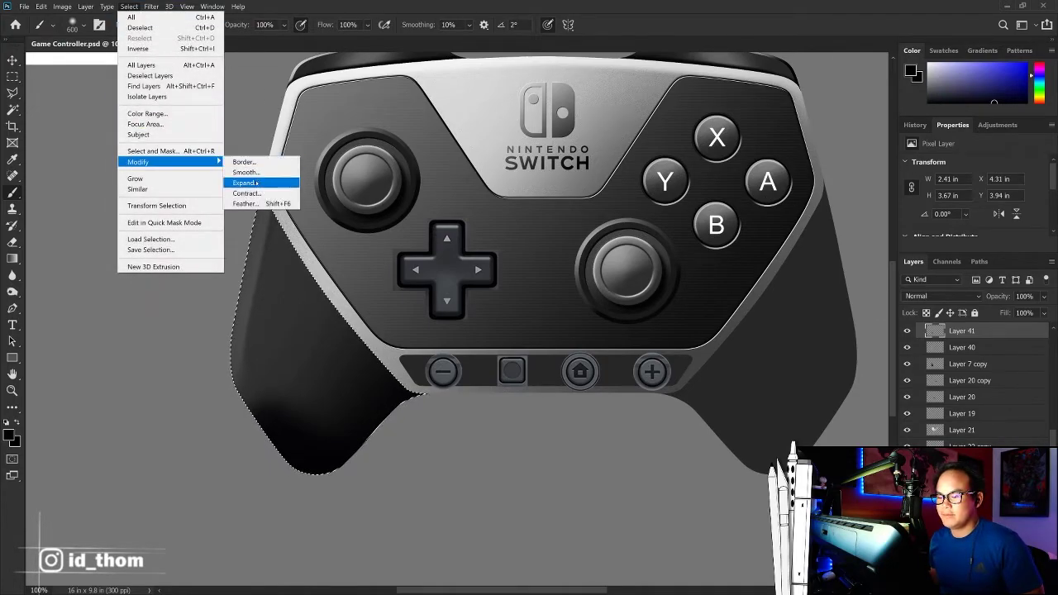
click(246, 192)
key(Return)
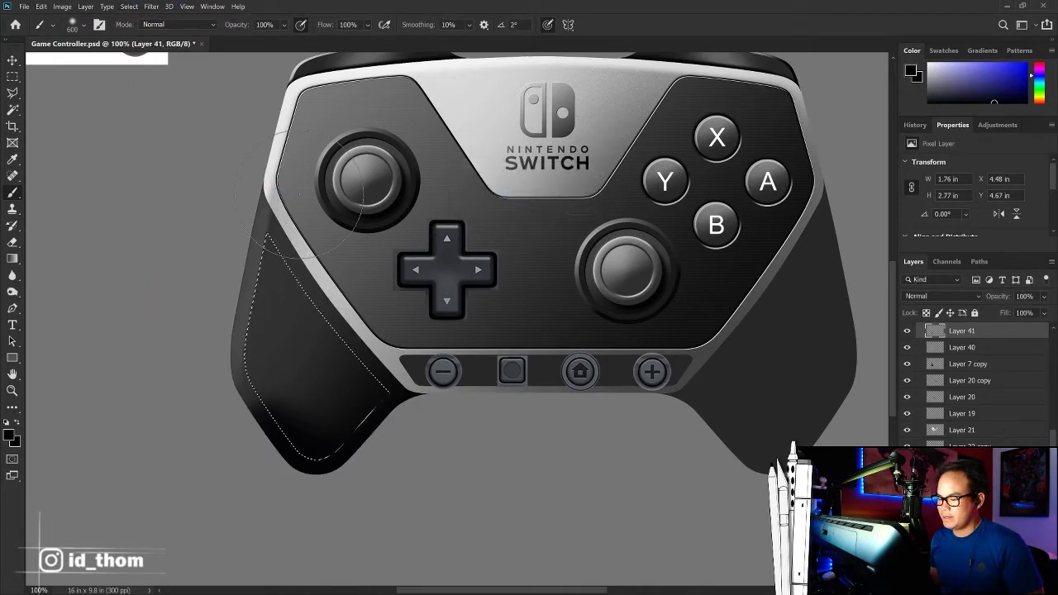
key(l)
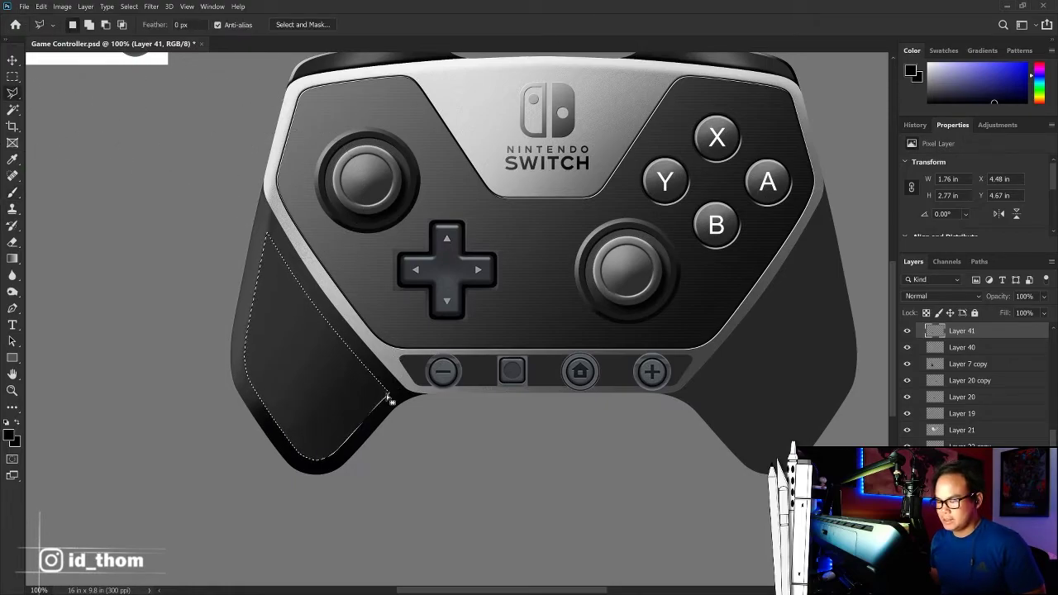
click(390, 397)
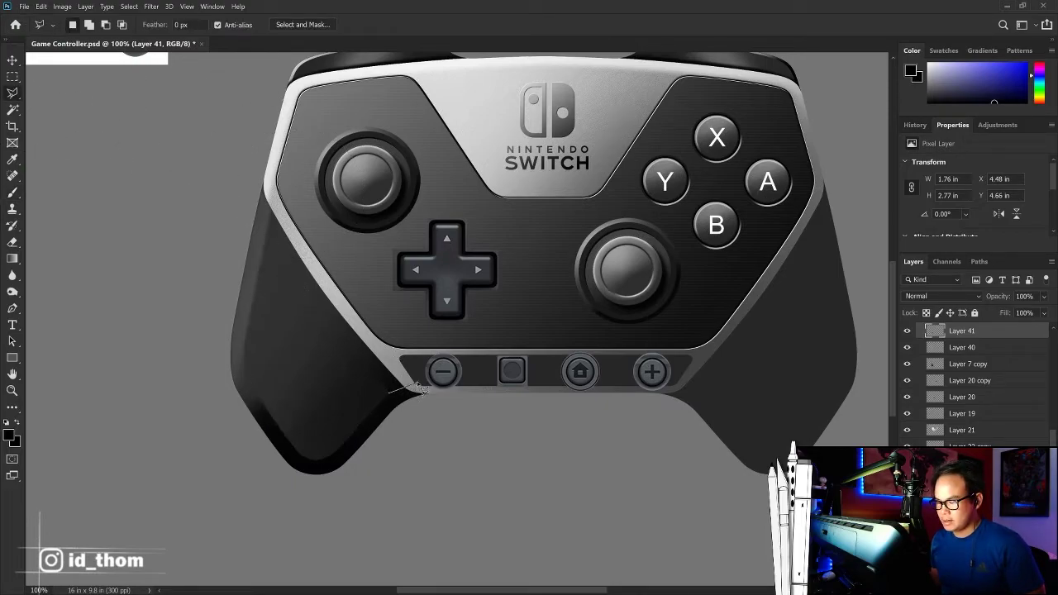
double_click(261, 279)
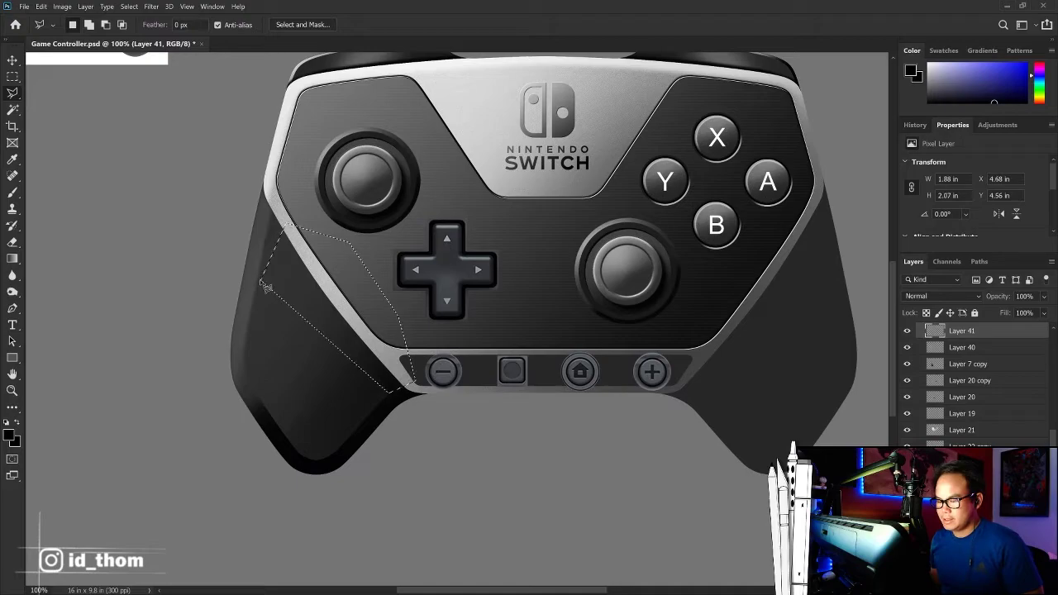
key(m)
key(Delete)
key(ctrl+d)
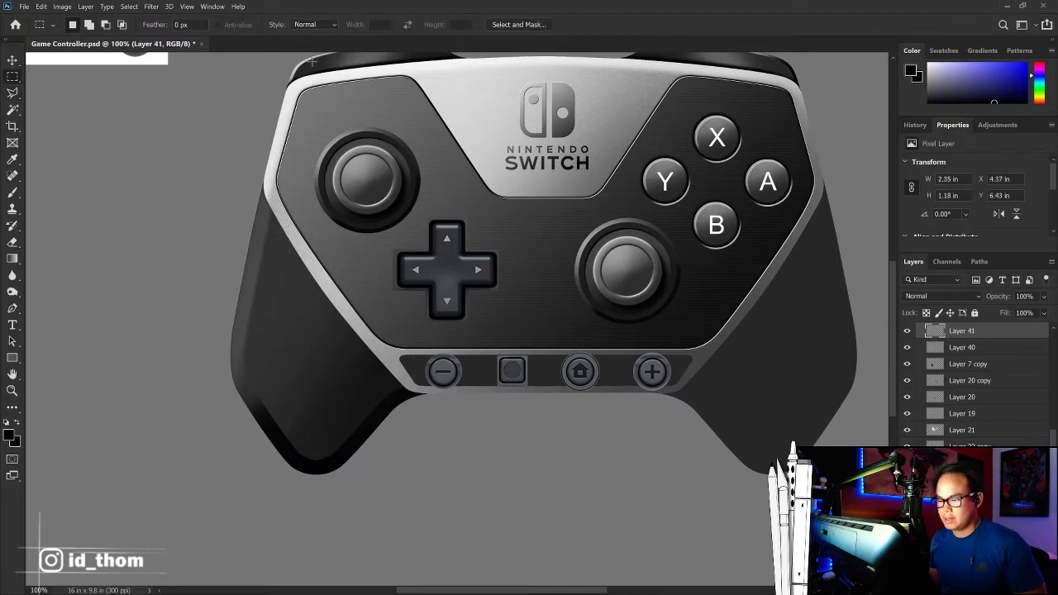
Step: Soften the grip shading with a 4.1 px Gaussian Blur and blend it as Multiply
click(152, 6)
mouse_move(168, 141)
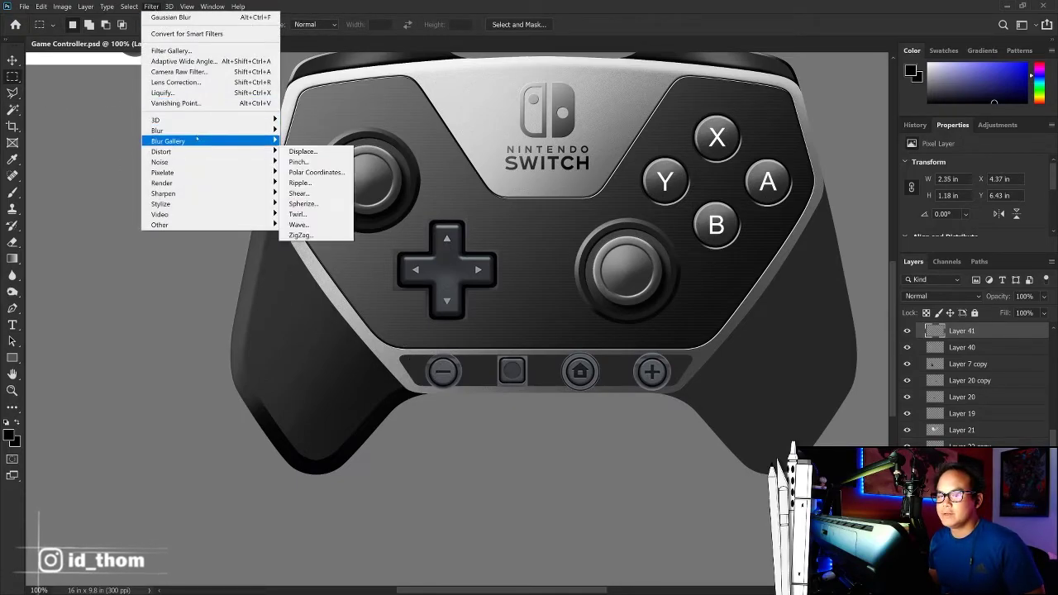
click(309, 172)
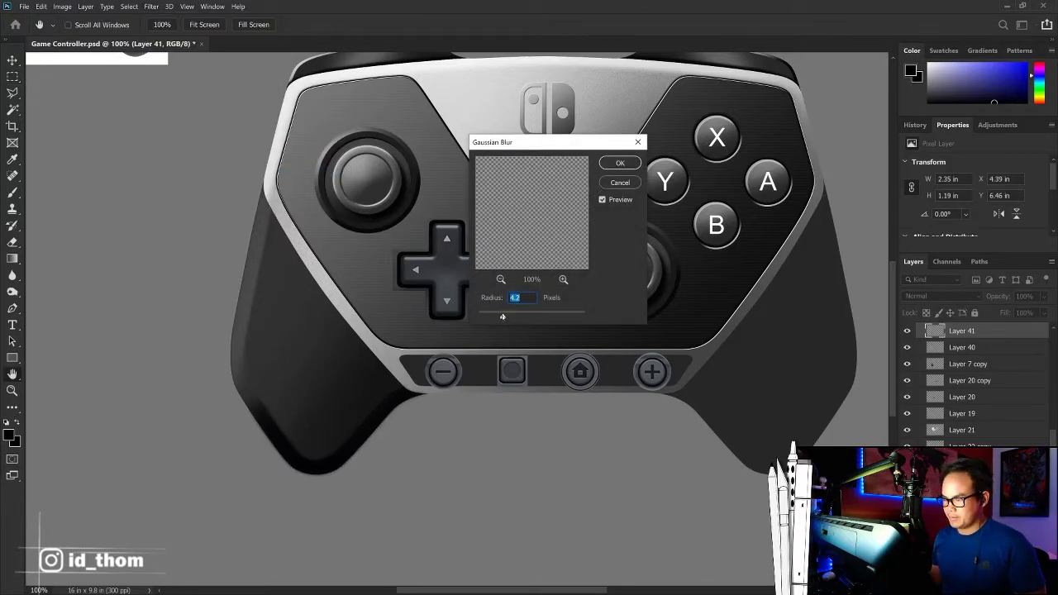
click(620, 163)
key(ctrl+0)
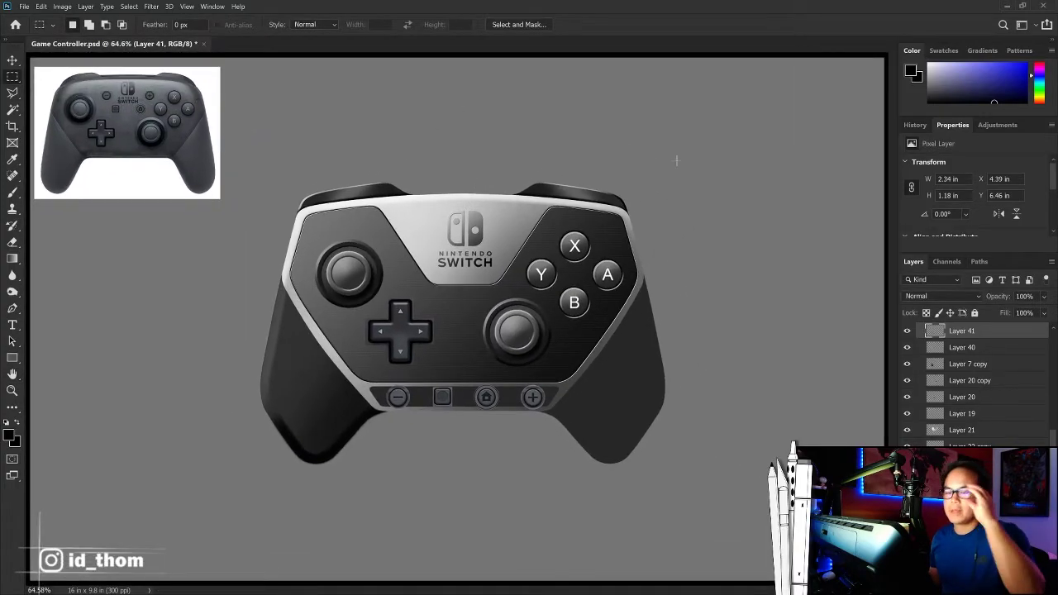
click(942, 296)
click(918, 331)
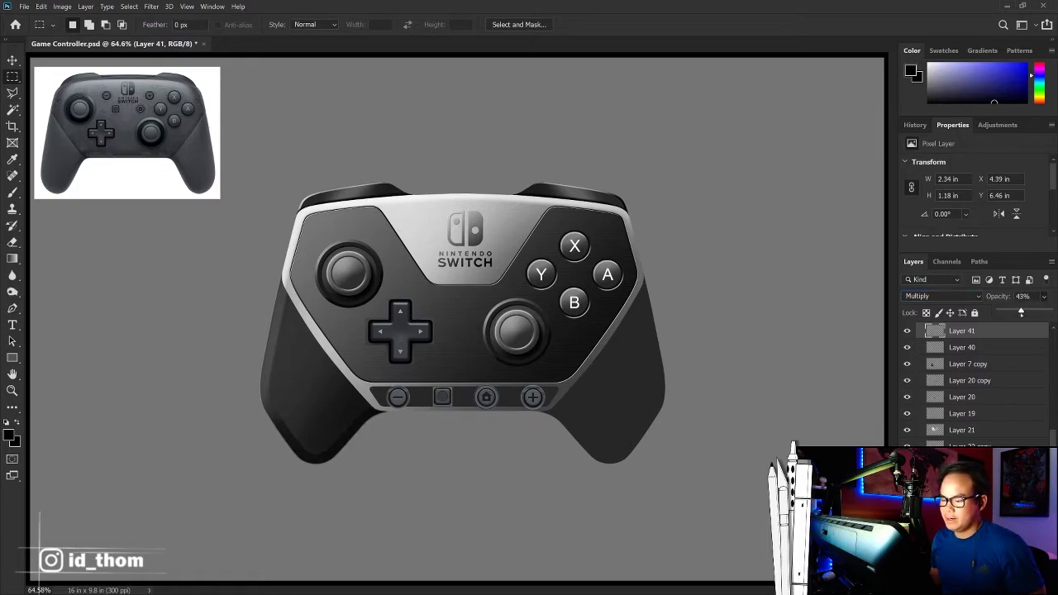
Step: At 100% zoom, erase touch-ups on the grip shading, then pick Layer 7 copy on the canvas
scroll(316, 278, up, 1)
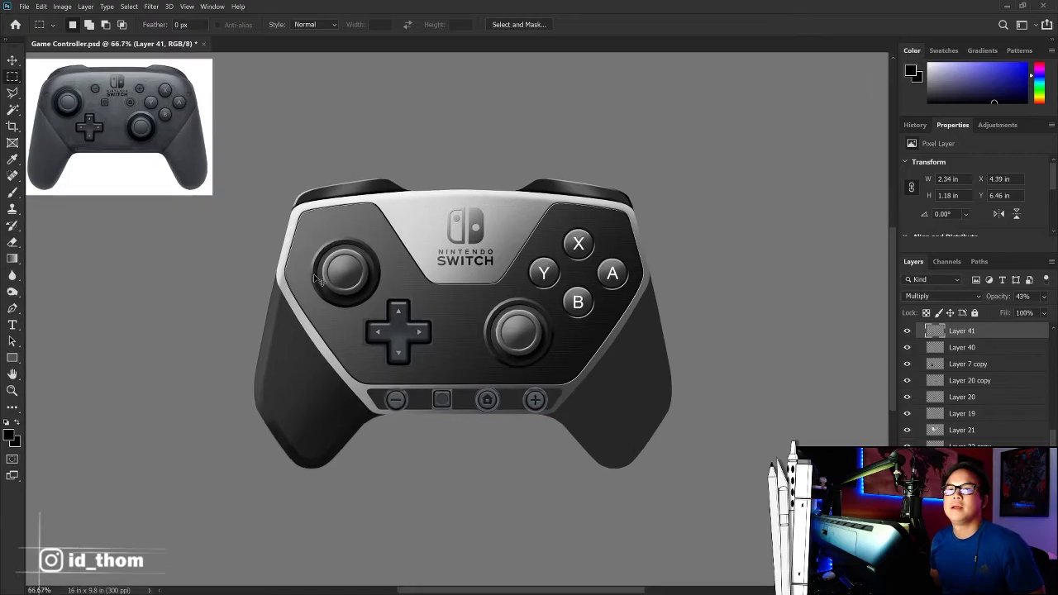
key(ctrl+1)
drag(423, 298, 482, 201)
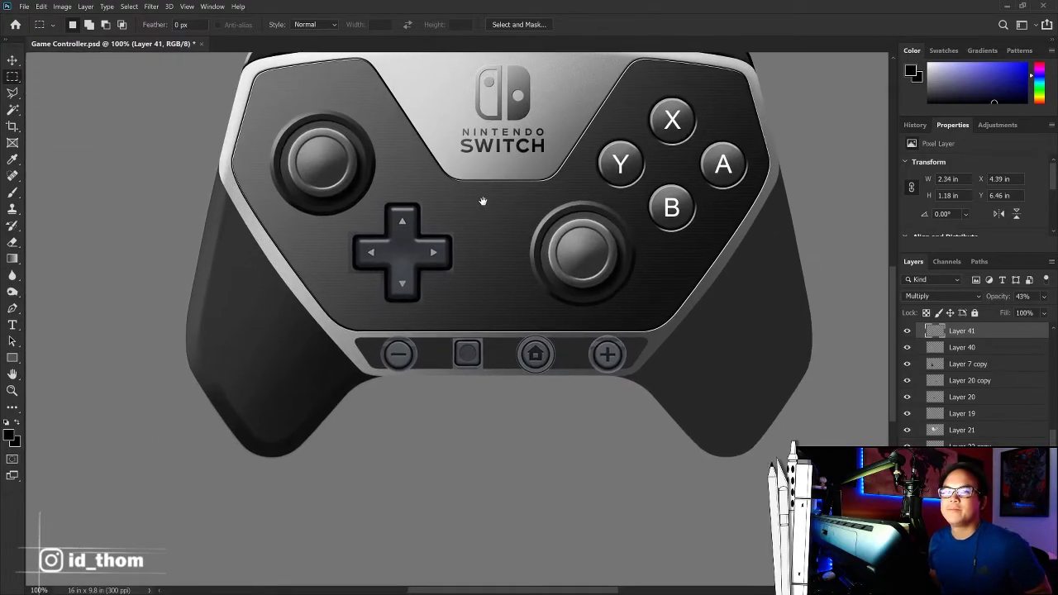
key(e)
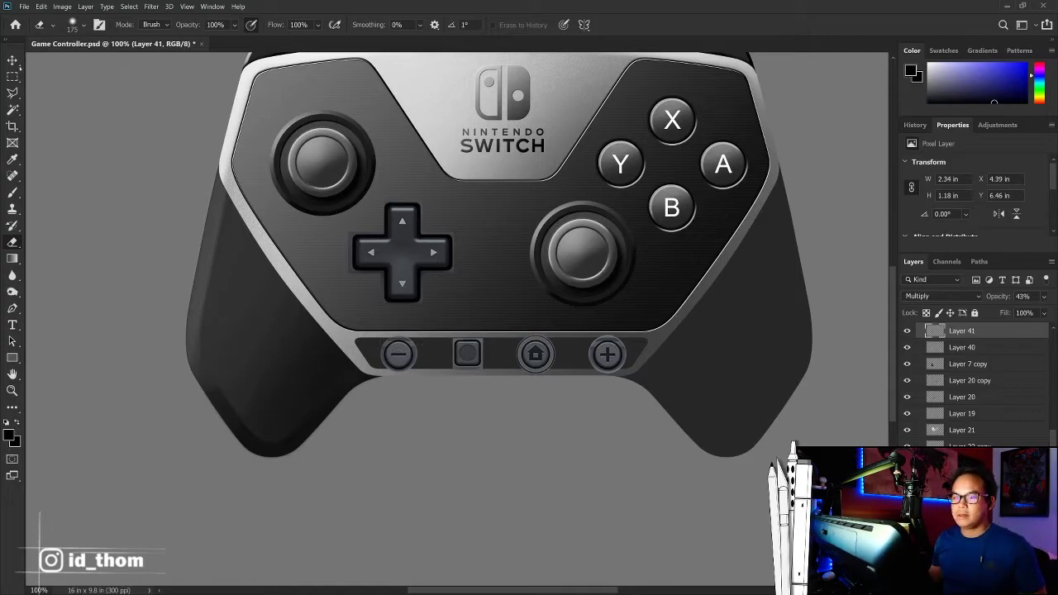
key(v)
click(219, 195)
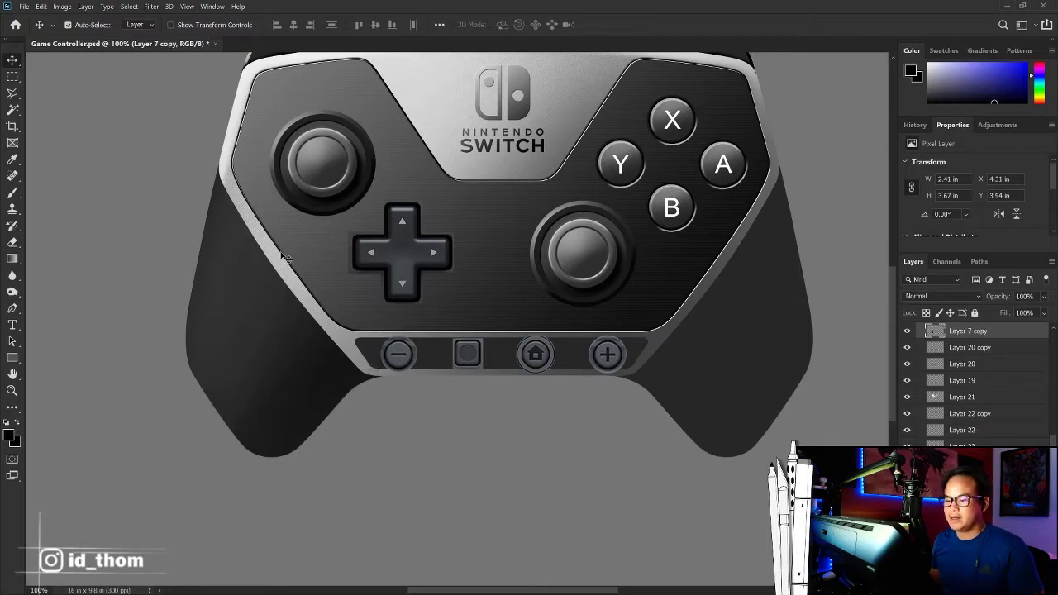
Step: Load the left grip's outline as a selection and ready a brush with the dark colour
key(ctrl)
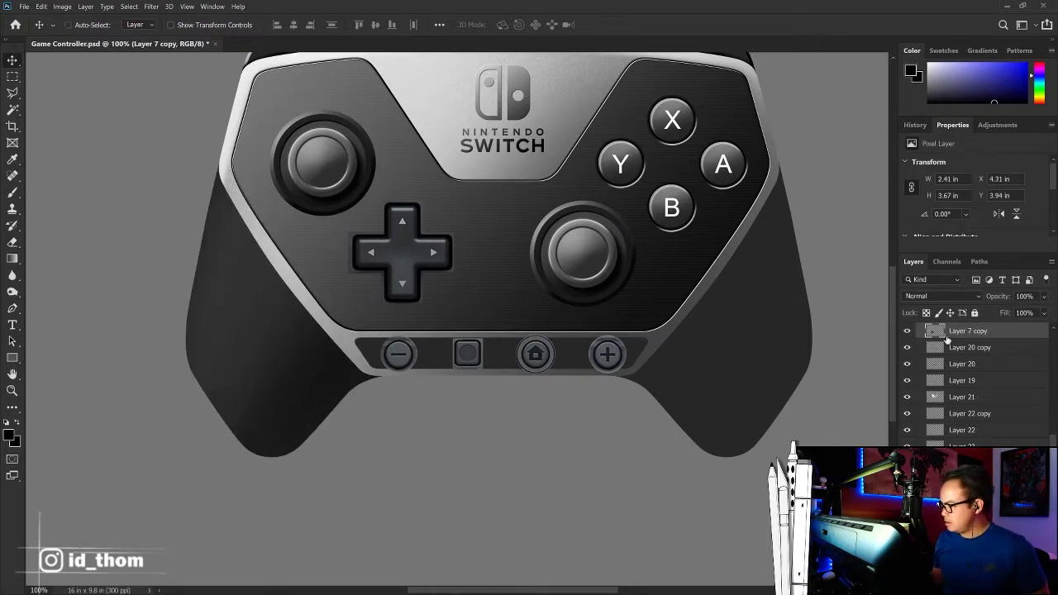
ctrl+click(943, 335)
key(b)
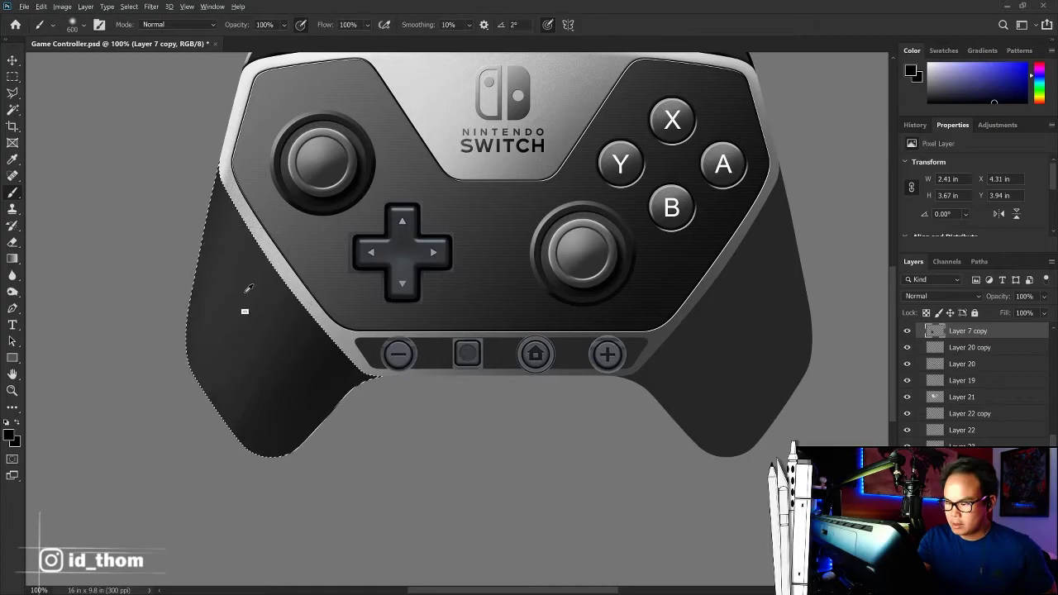
key(x)
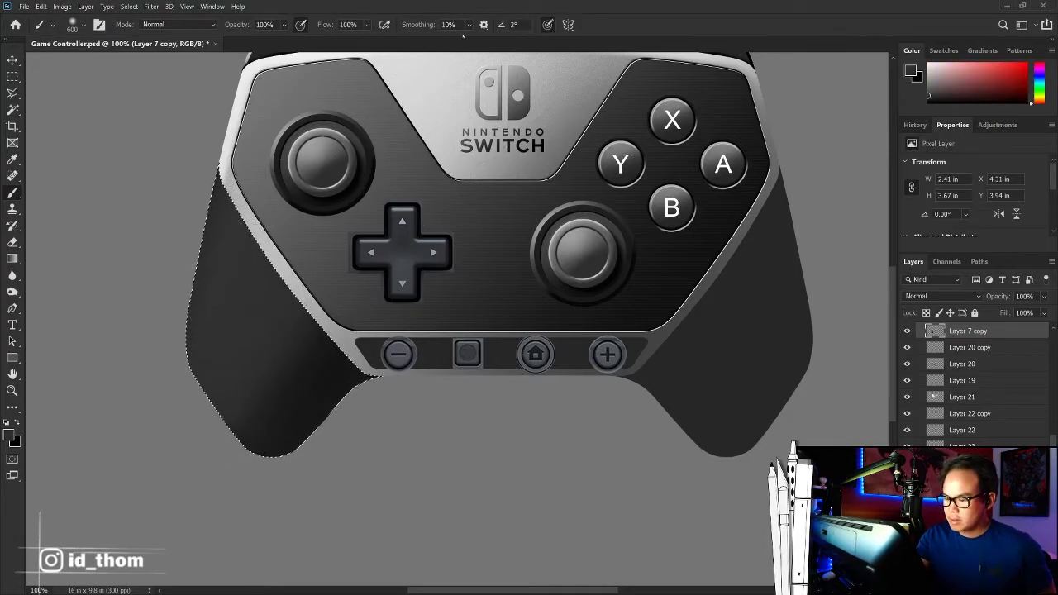
key(x)
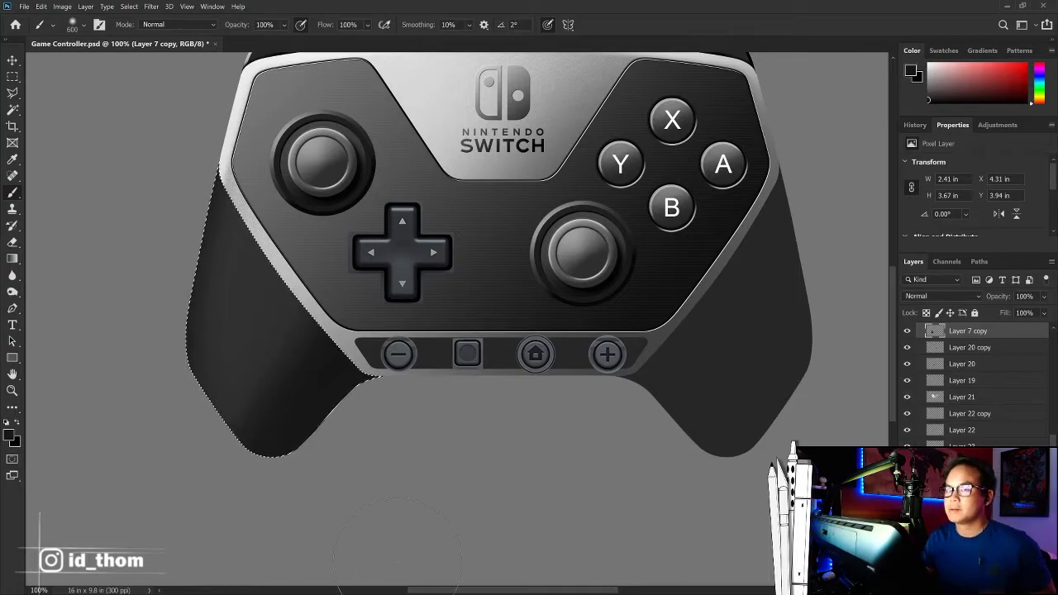
mouse_move(397, 545)
mouse_down()
mouse_move(520, 332)
mouse_move(479, 236)
mouse_up()
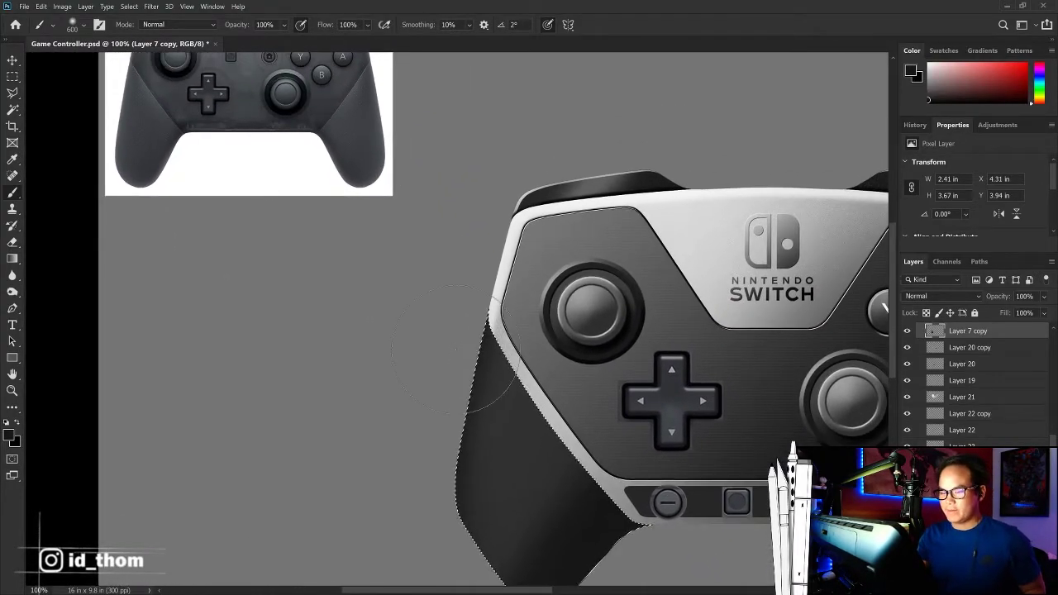
drag(552, 349, 535, 257)
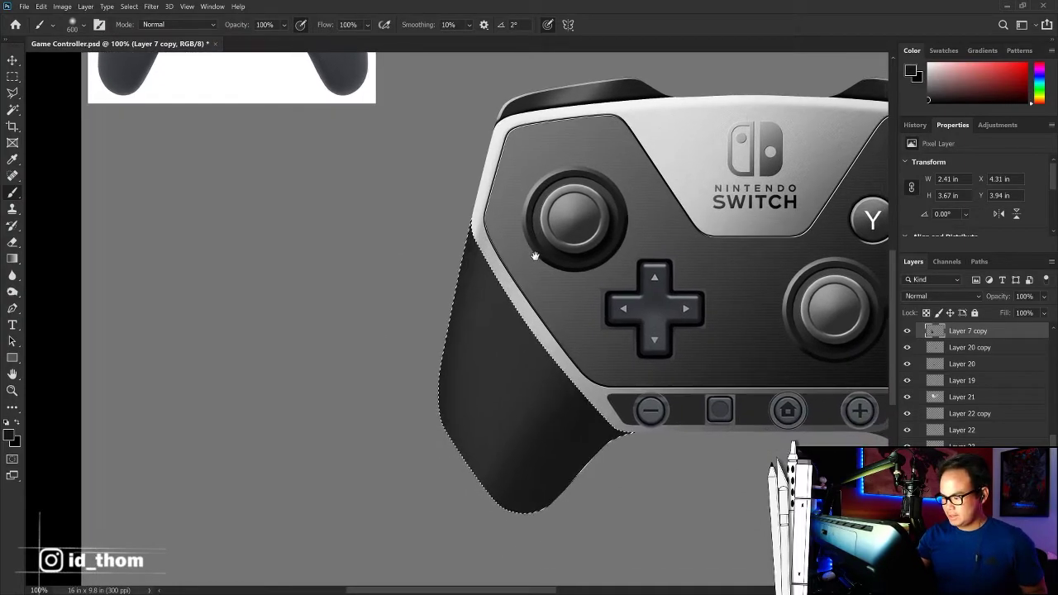
Step: Set the brush to size 300 at 38% opacity and shade inside the grip
key(bracketleft)
key(bracketleft)
key(bracketleft)
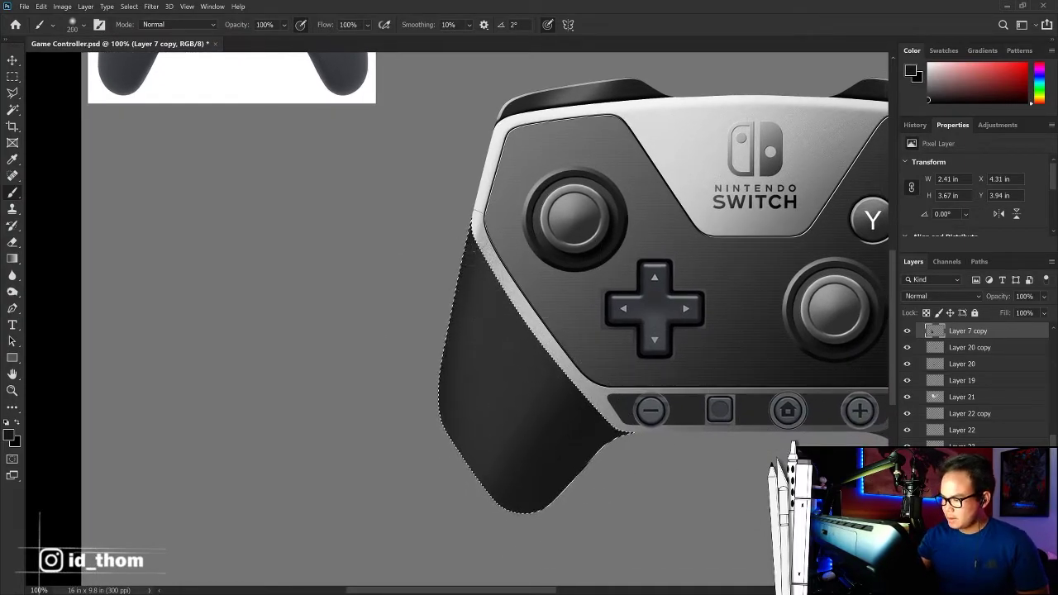
key(bracketleft)
key(bracketleft)
key(bracketleft)
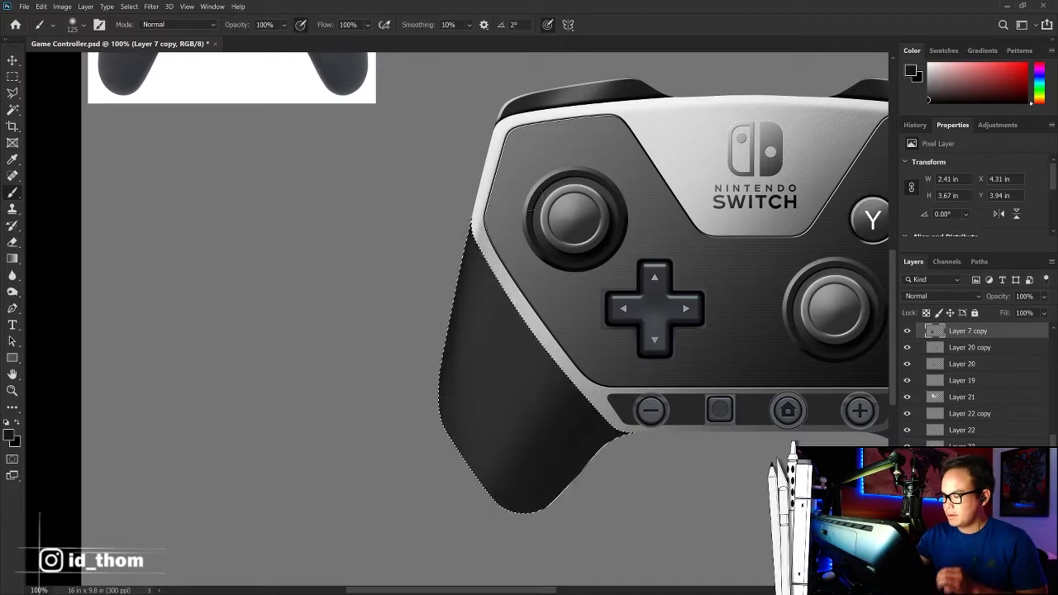
key(bracketright)
key(bracketright)
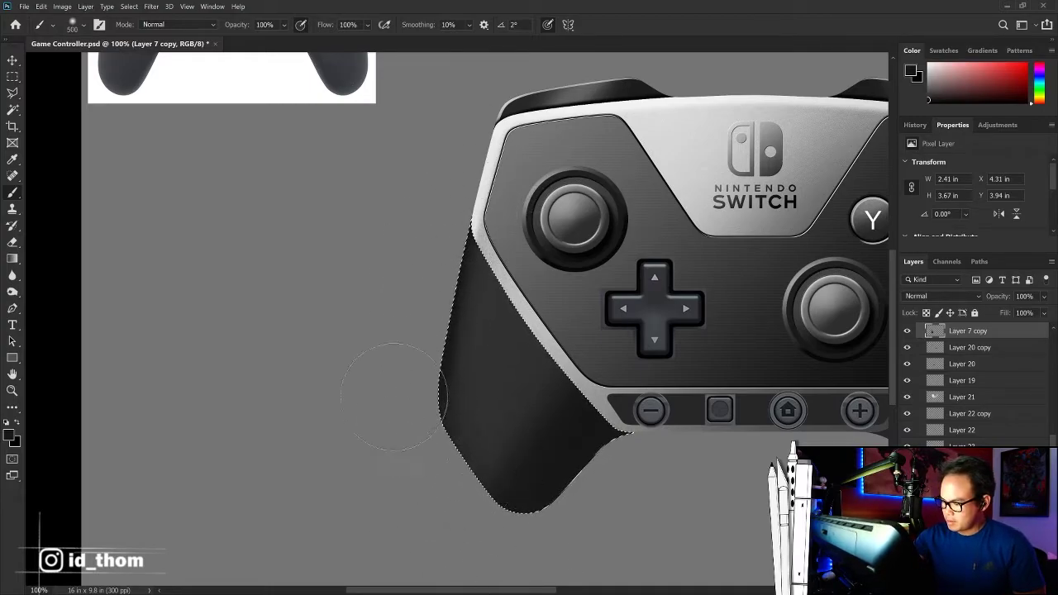
key(bracketleft)
key(bracketleft)
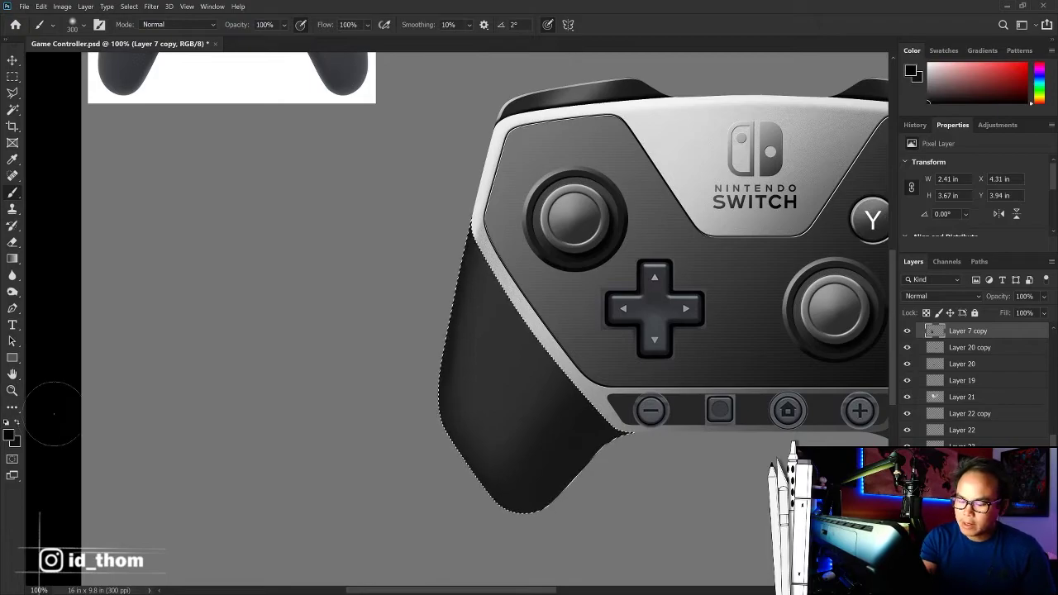
key(bracketright)
key(bracketright)
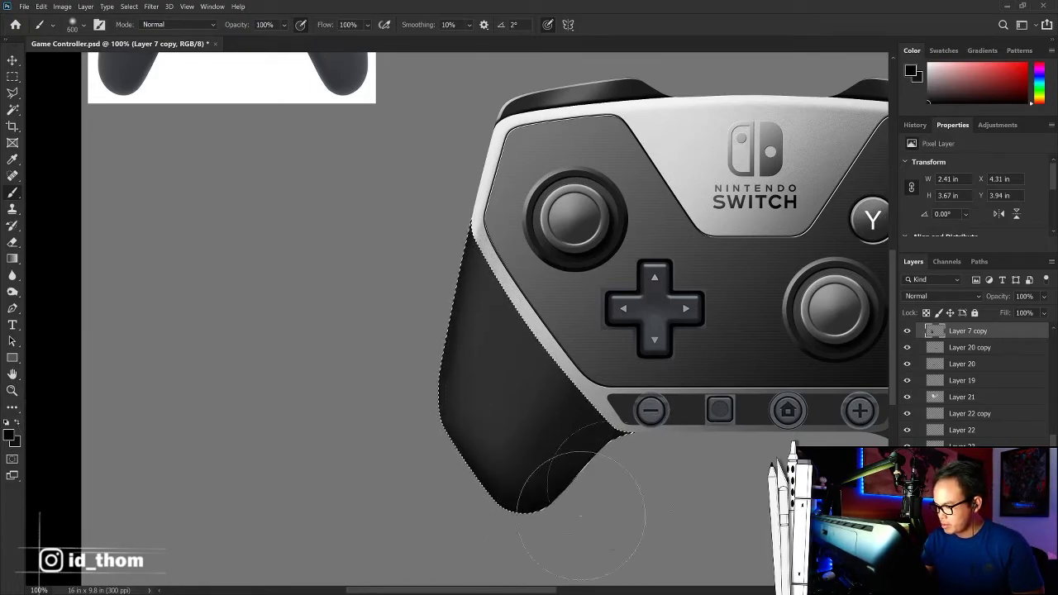
key(bracketleft)
key(bracketleft)
key(bracketleft)
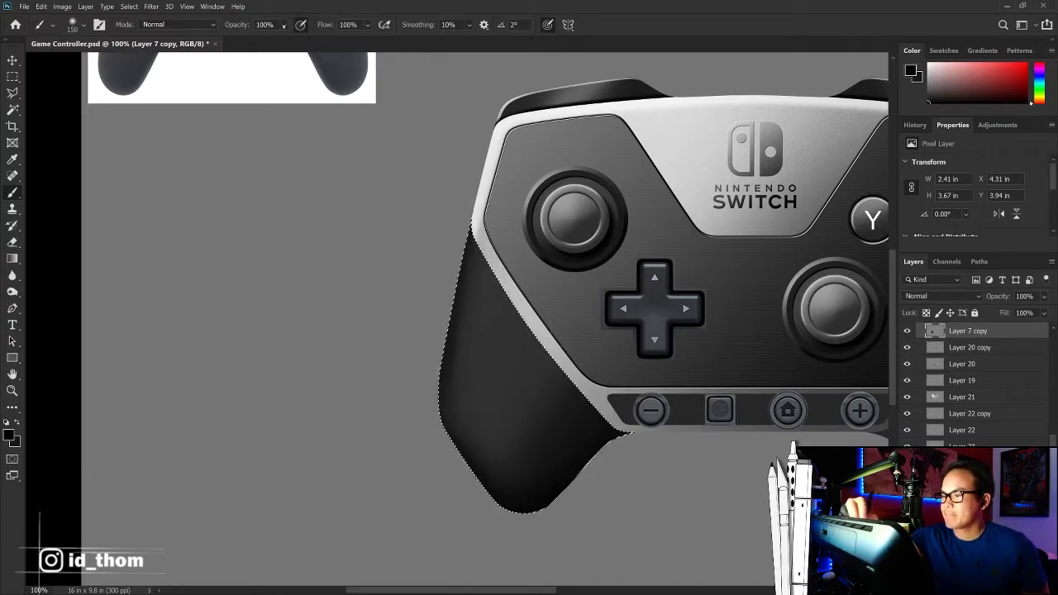
drag(284, 25, 279, 39)
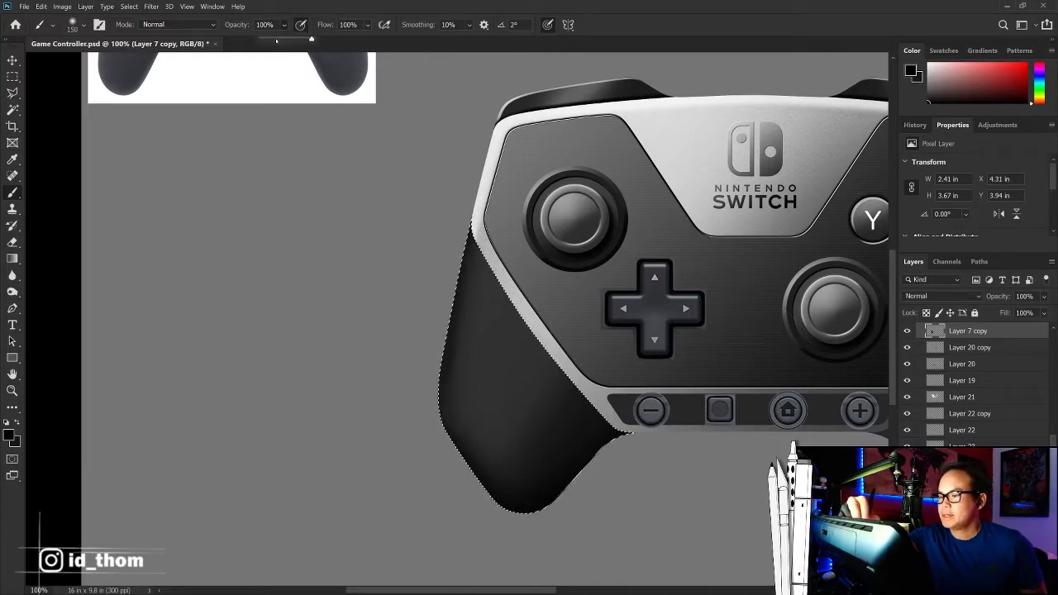
click(527, 488)
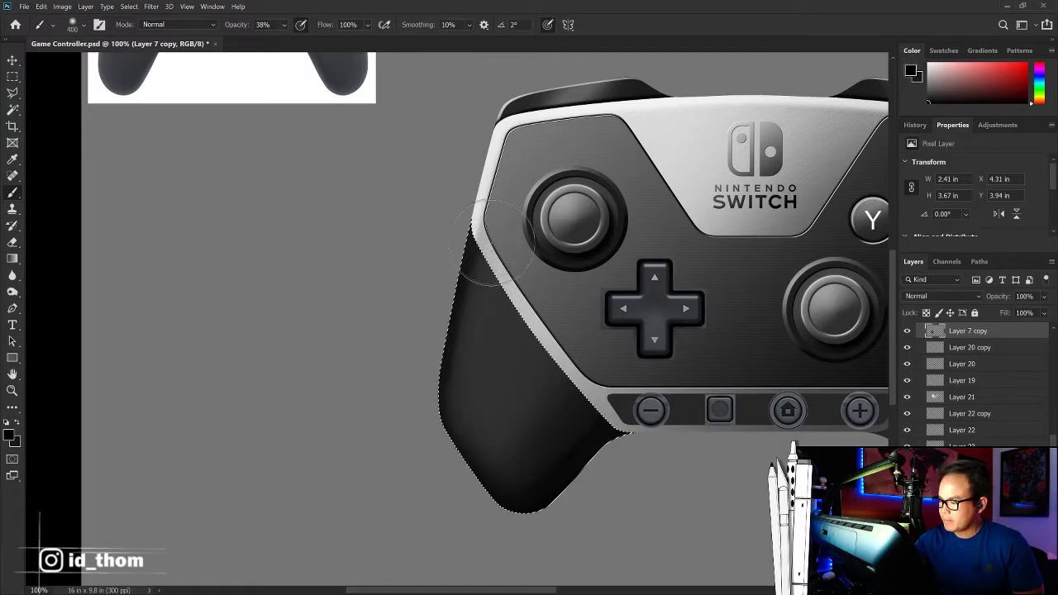
Step: Fit the whole controller in view, then recentre it at 100%
key(ctrl+minus)
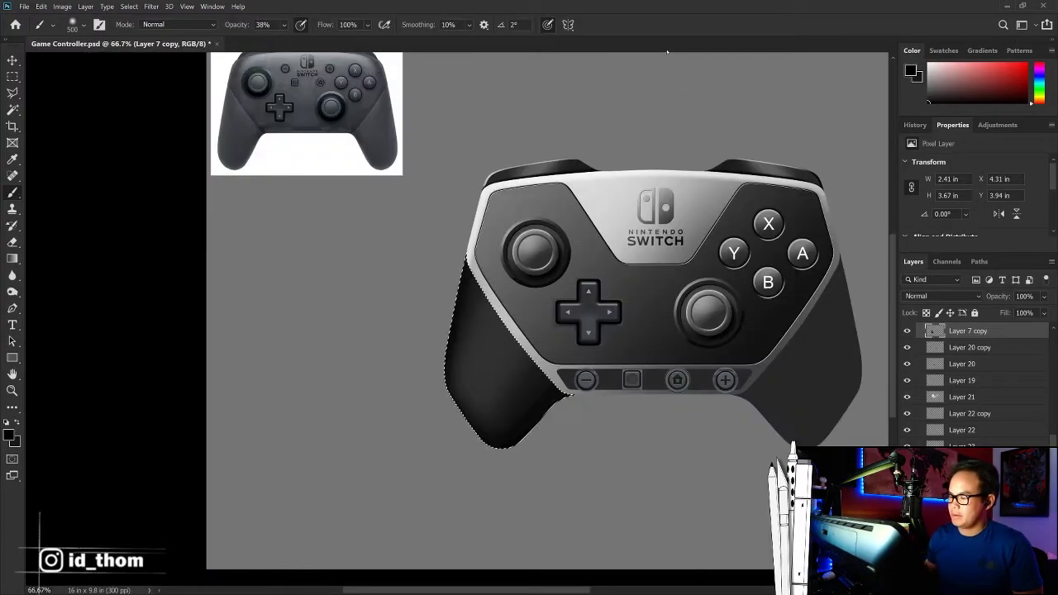
key(ctrl+0)
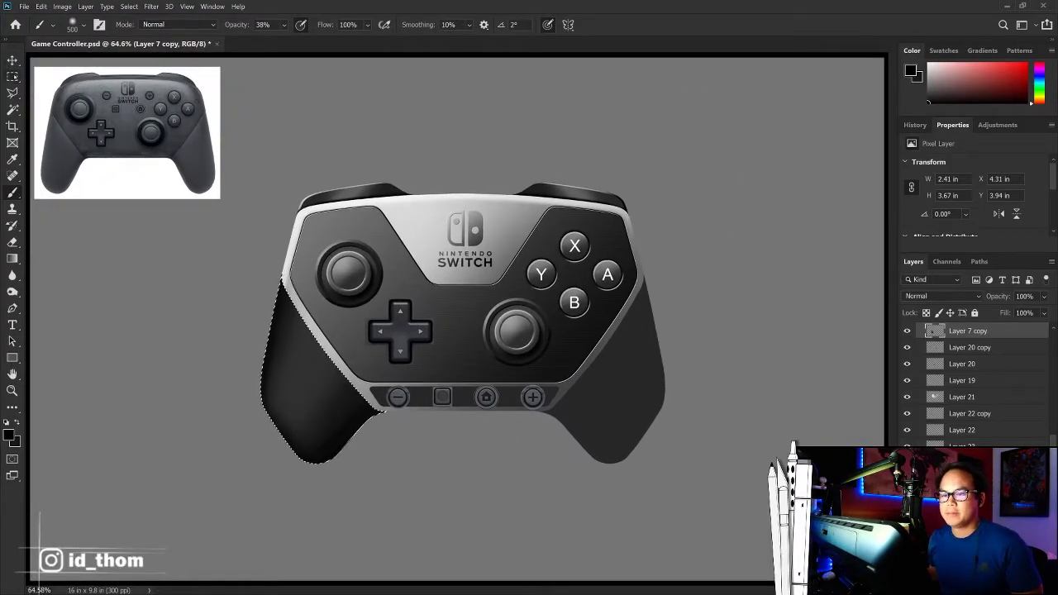
key(m)
key(ctrl+plus)
key(ctrl+plus)
key(ctrl+plus)
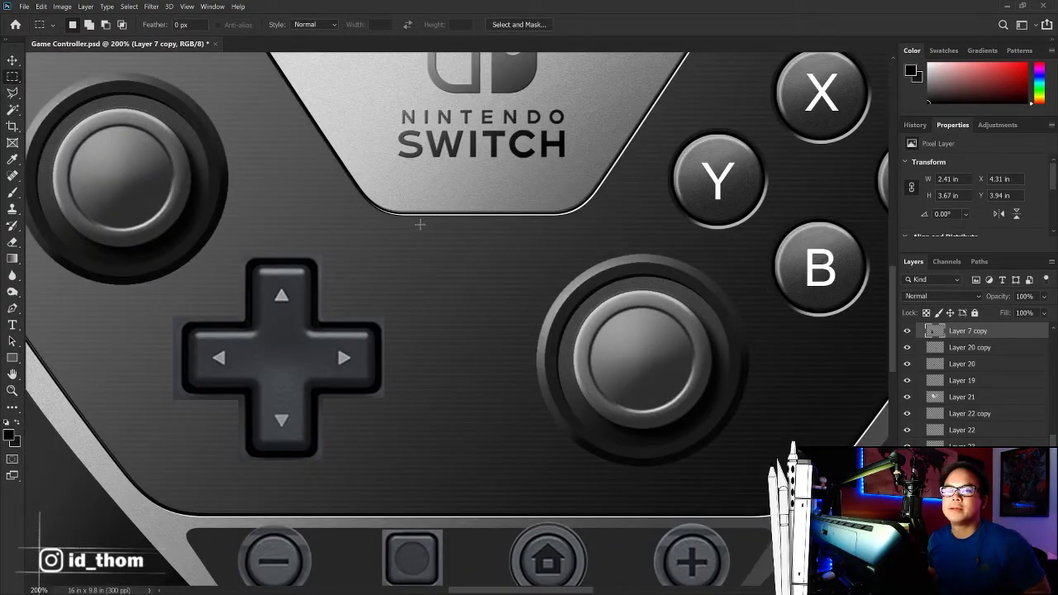
key(ctrl+minus)
drag(442, 245, 464, 219)
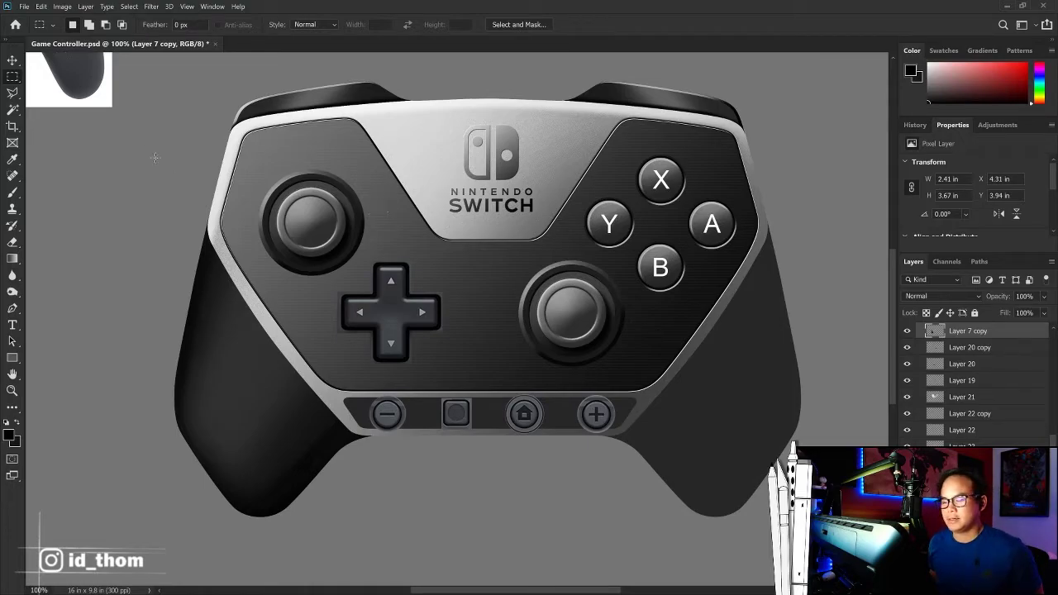
Step: Select the grip layer on the canvas and Alt-drag to duplicate it
key(v)
click(268, 312)
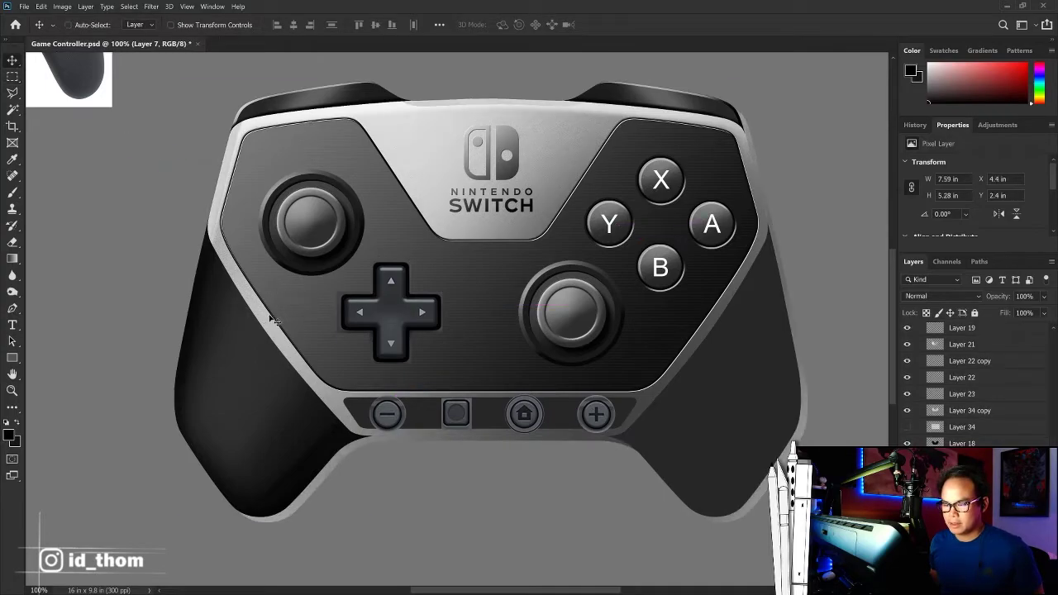
drag(263, 344, 264, 345)
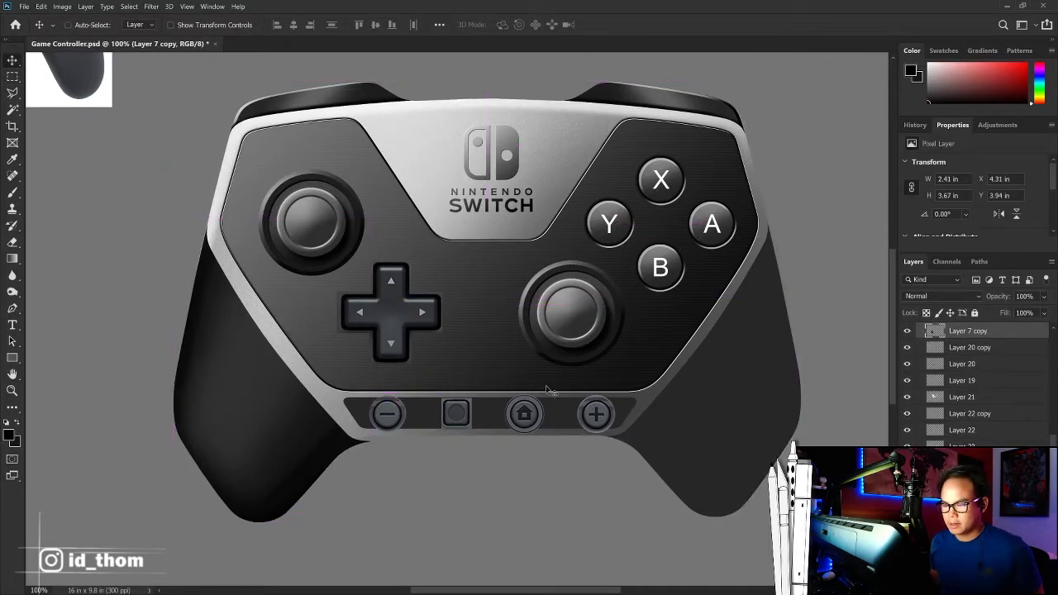
Step: Fill a new layer inside the left grip outline with pale blue-grey and nudge it up-right
ctrl+click(935, 347)
key(ctrl+j)
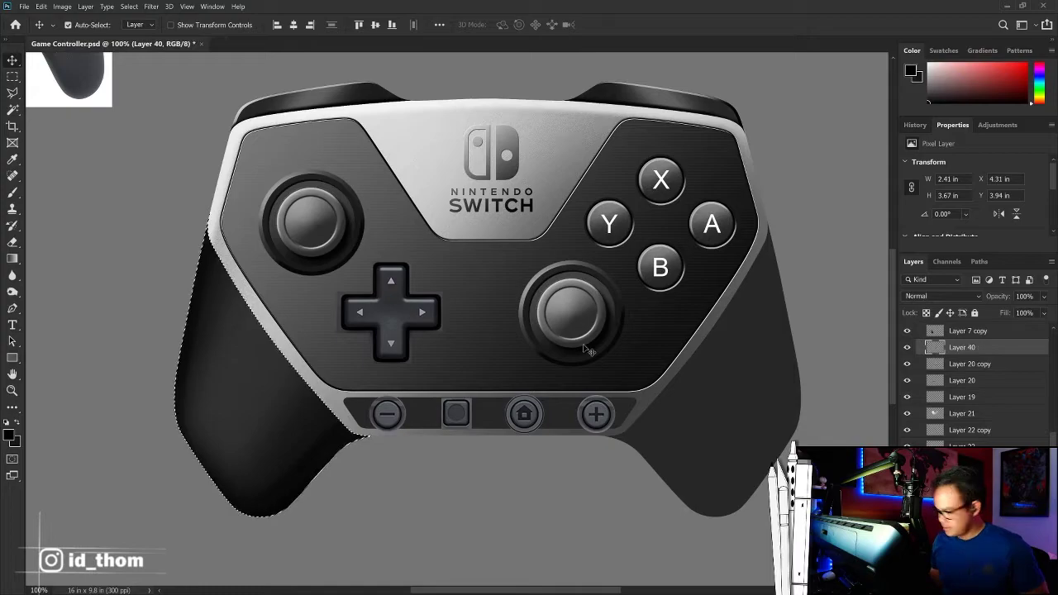
key(shift+BackSpace)
click(393, 170)
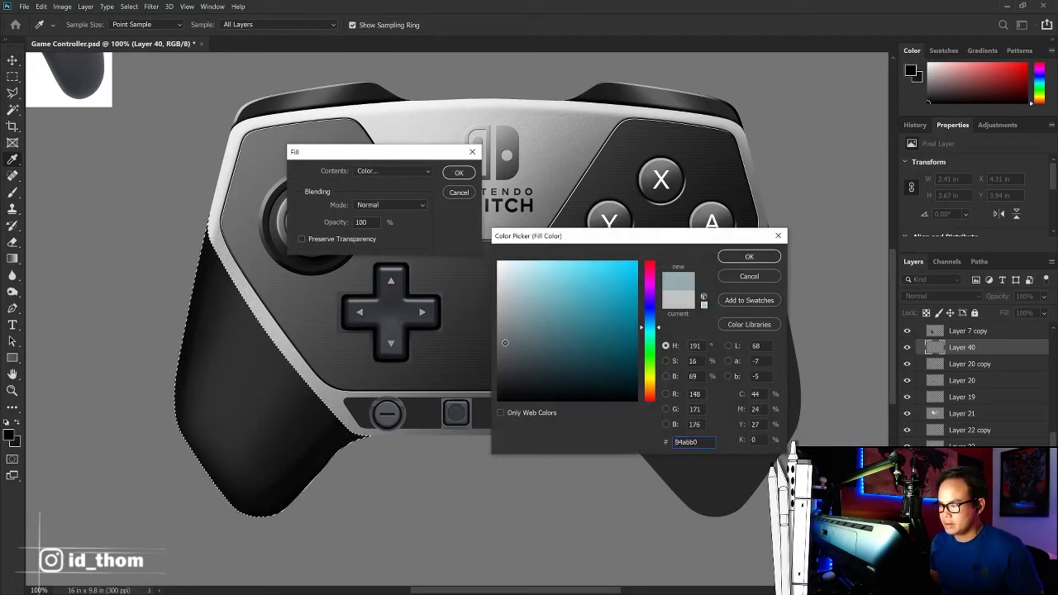
key(Return)
key(Return)
key(ctrl+d)
key(m)
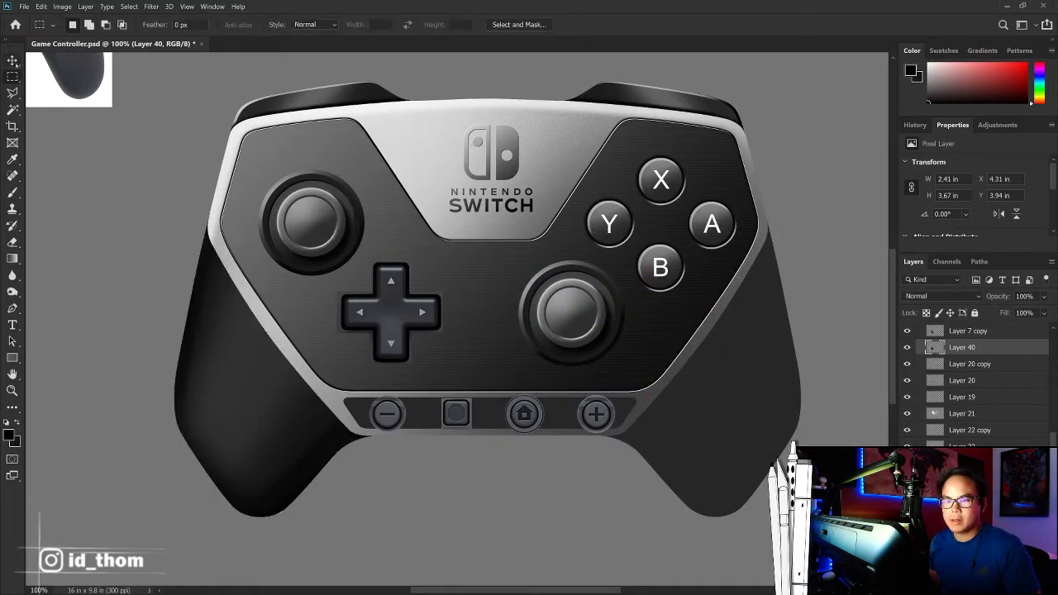
key(v)
key(Right)
key(Up)
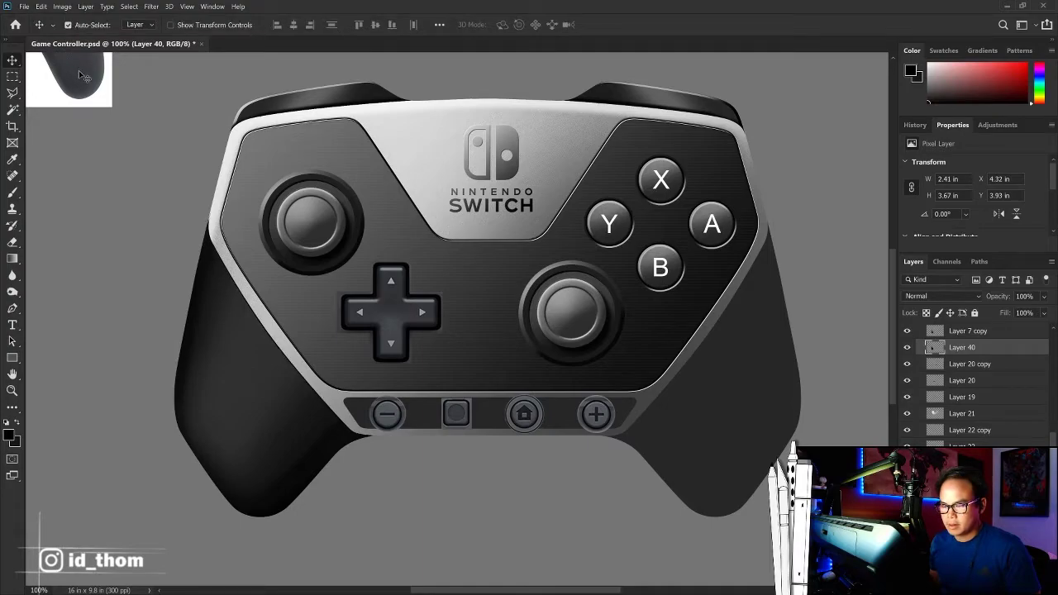
Step: On a new layer above Layer 7 copy, fill the left grip outline with the dark foreground colour
click(261, 338)
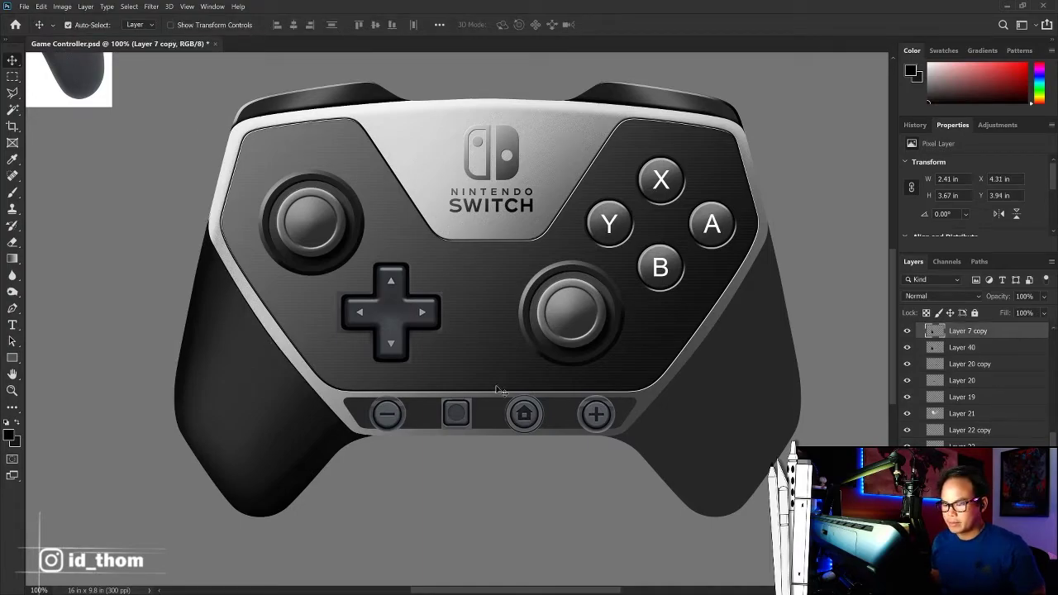
ctrl+click(935, 335)
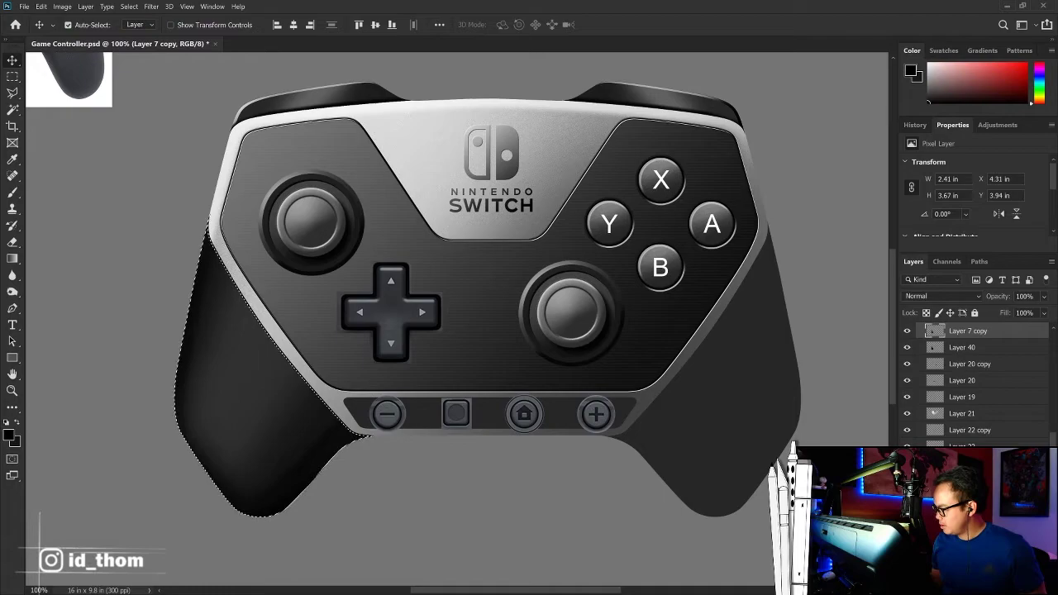
key(ctrl+shift+alt+n)
key(shift+BackSpace)
key(Down)
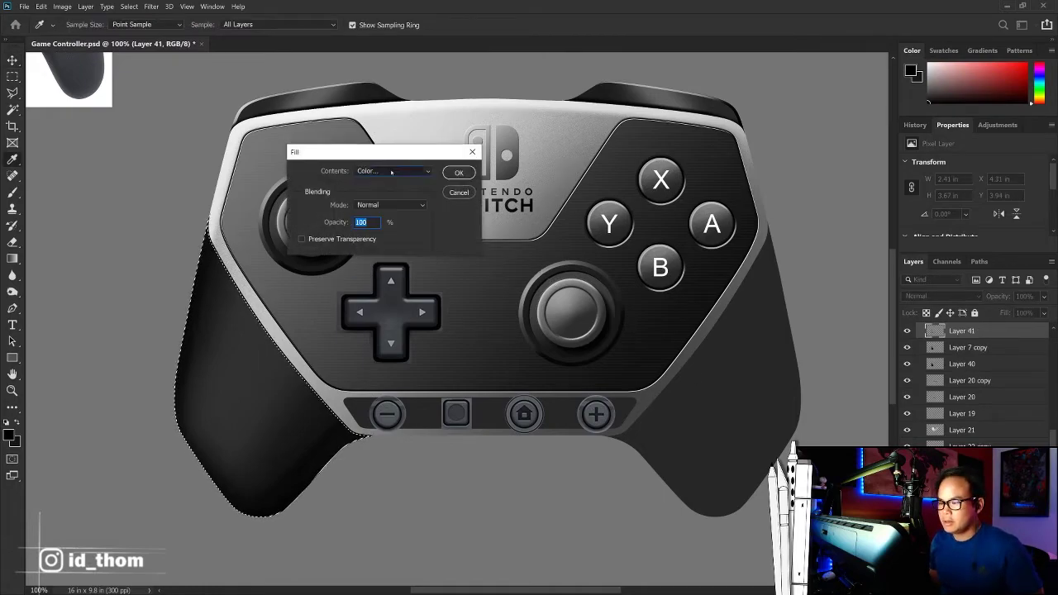
key(Return)
key(Return)
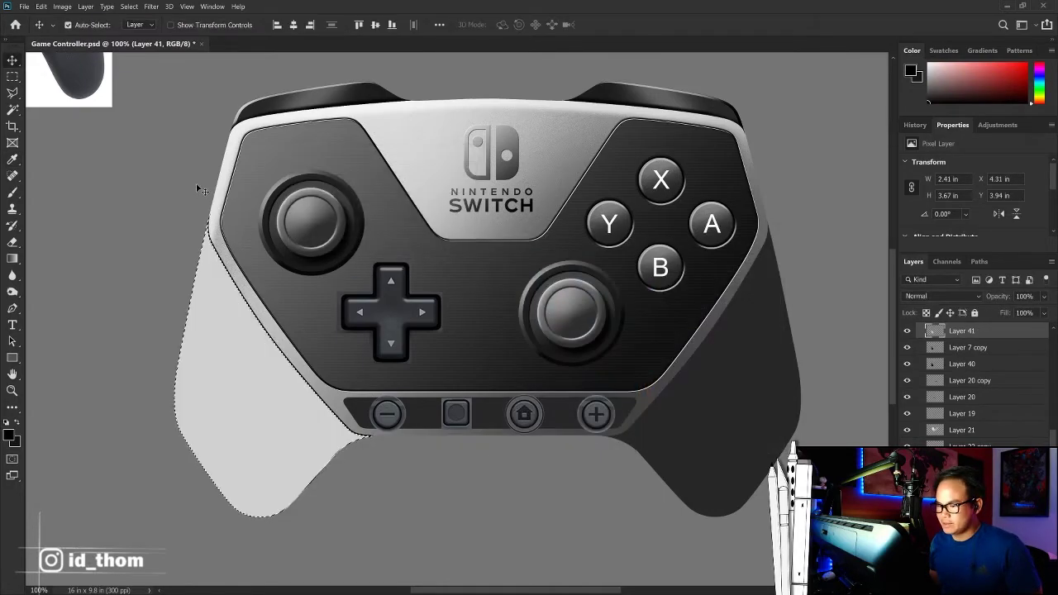
key(m)
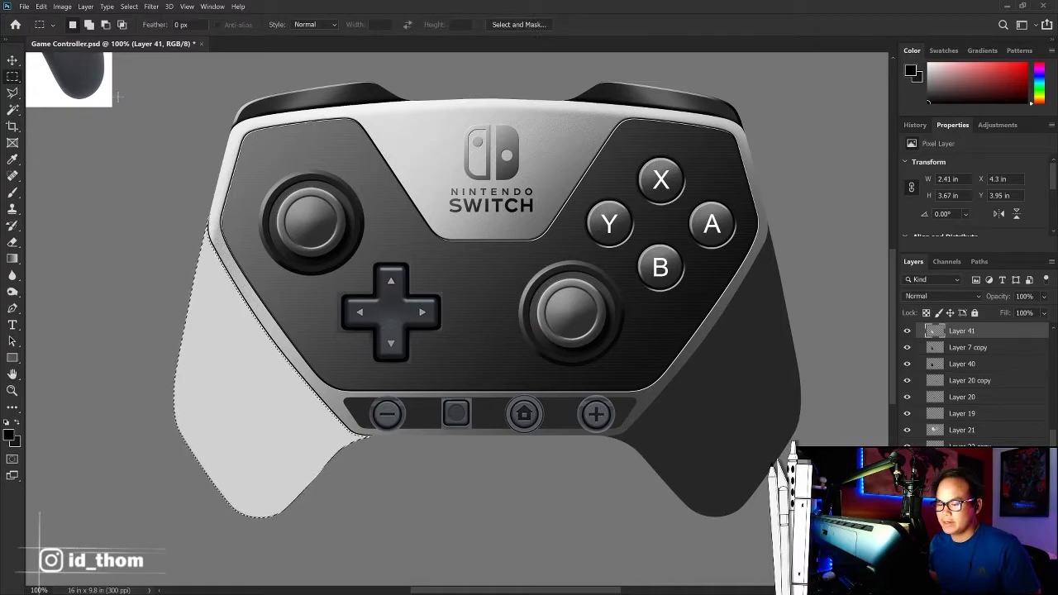
key(alt+BackSpace)
key(ctrl+d)
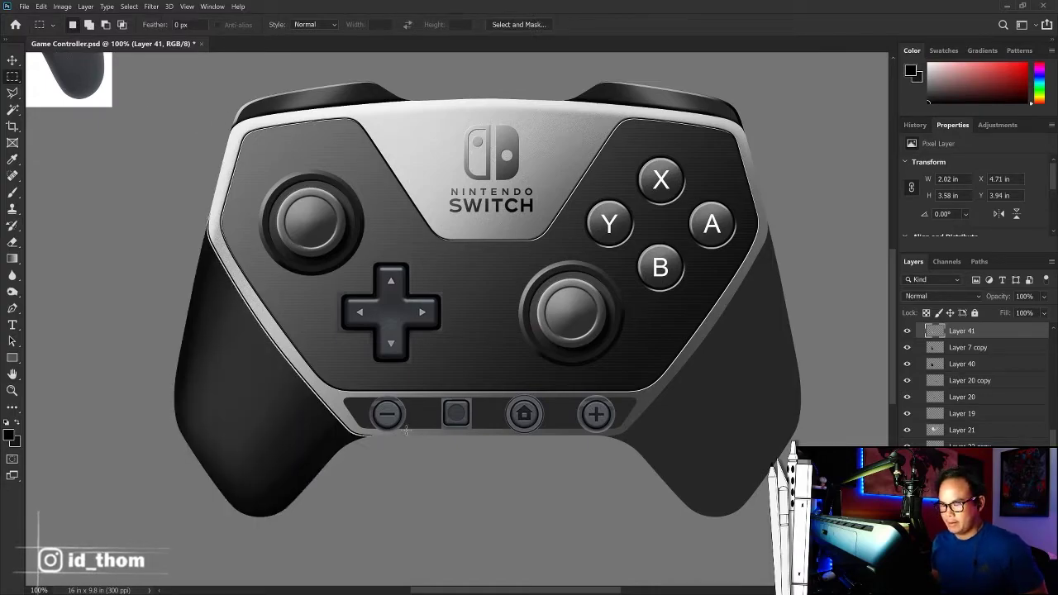
Step: Lower Layer 41's opacity to 43% and zoom in on the grip edge
key(e)
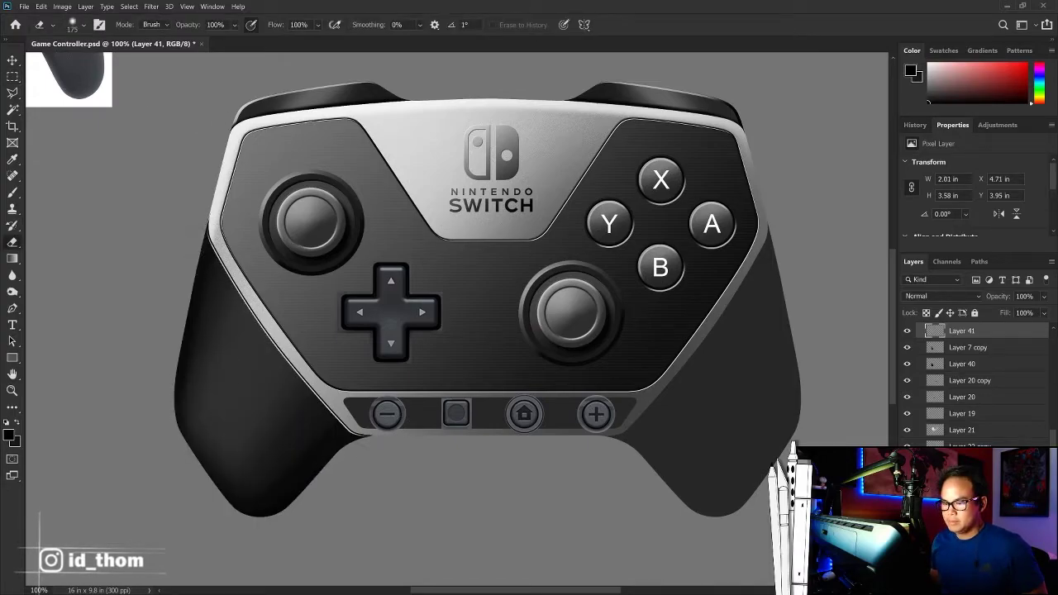
drag(1033, 311, 1021, 311)
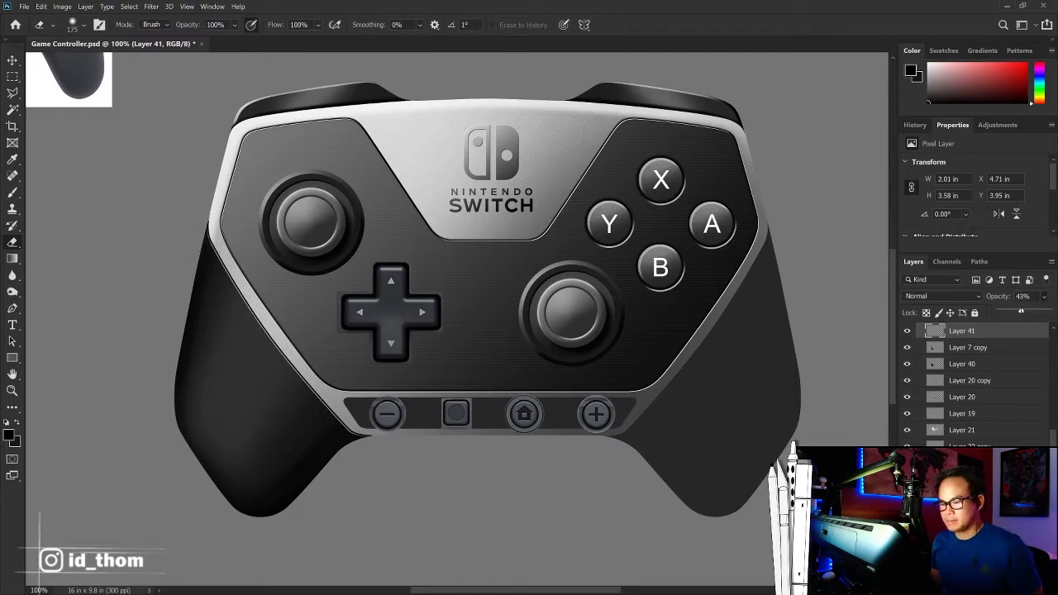
key(v)
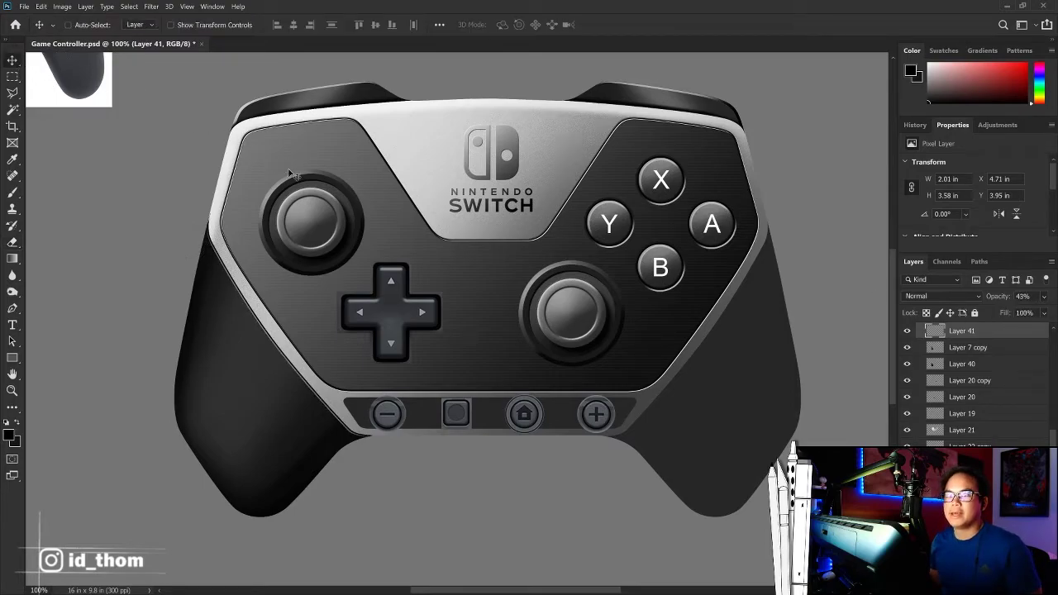
key(ctrl+plus)
key(ctrl+plus)
Step: Select Layer 40 on the canvas and duplicate it into Layer 40 copy
drag(289, 209, 423, 229)
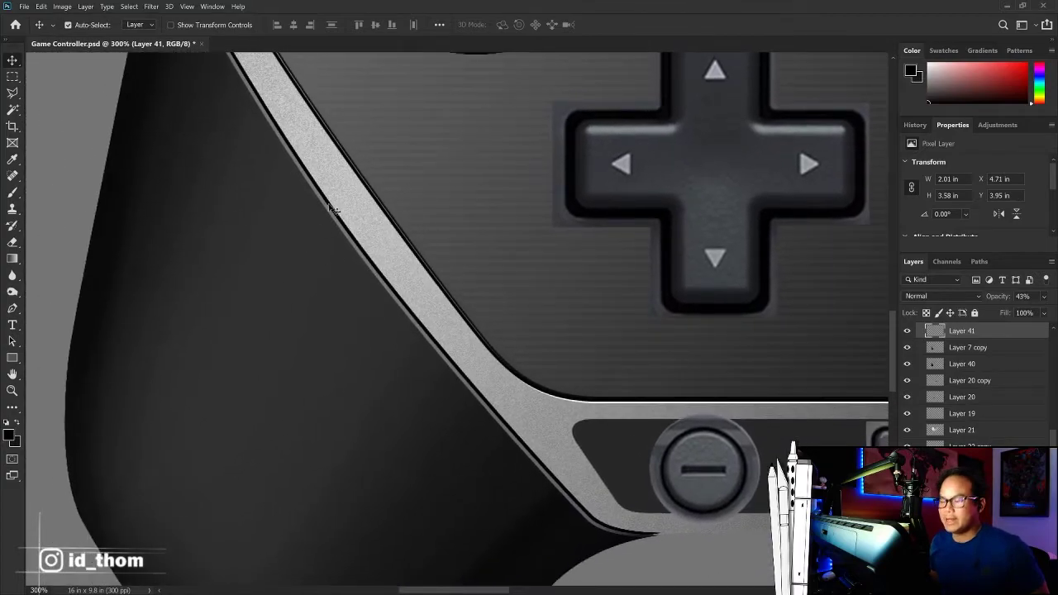
drag(322, 213, 355, 246)
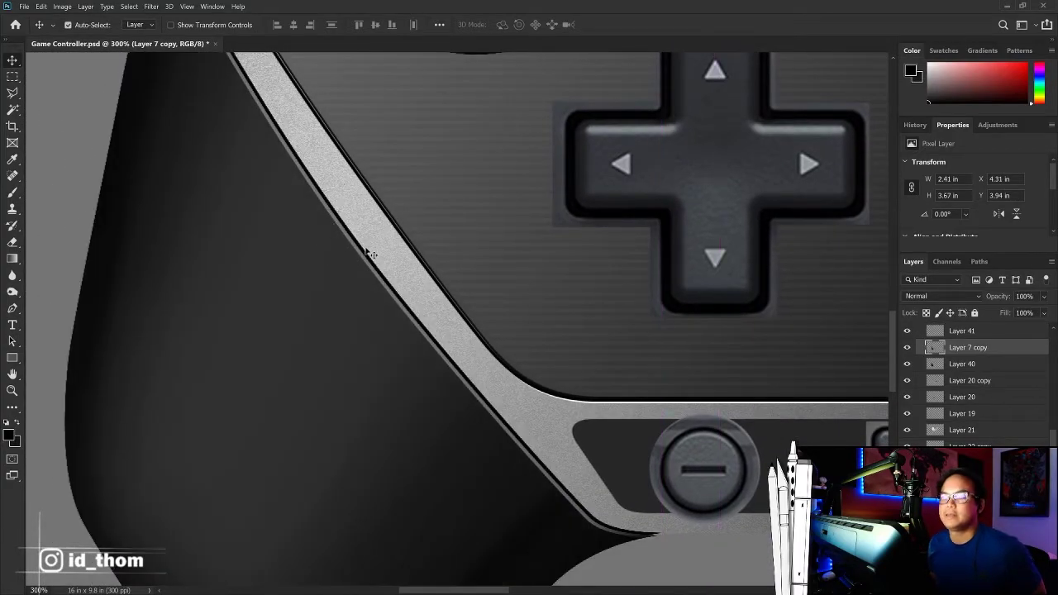
ctrl+click(393, 286)
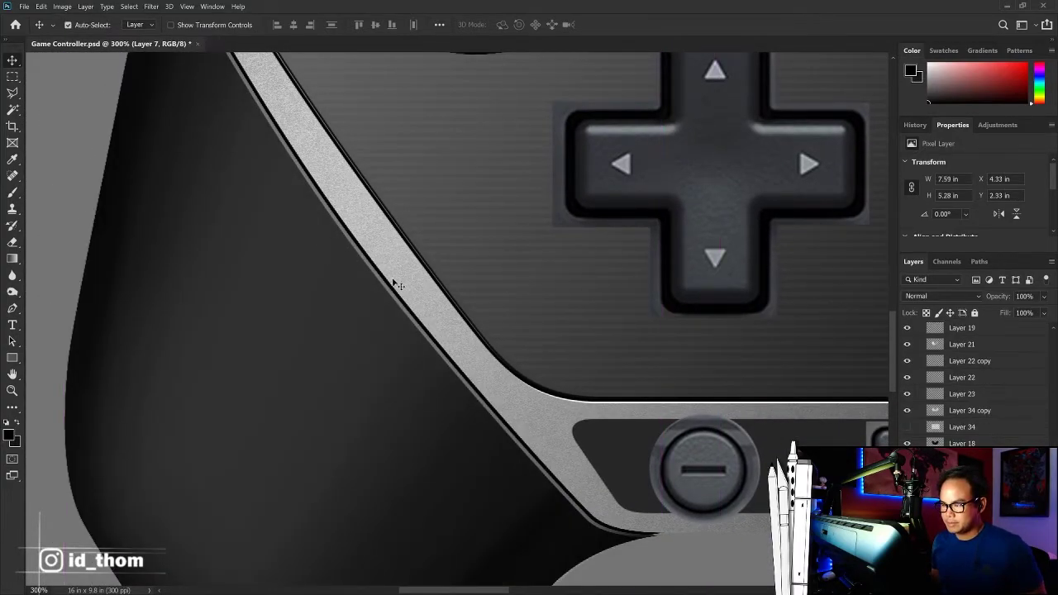
click(638, 355)
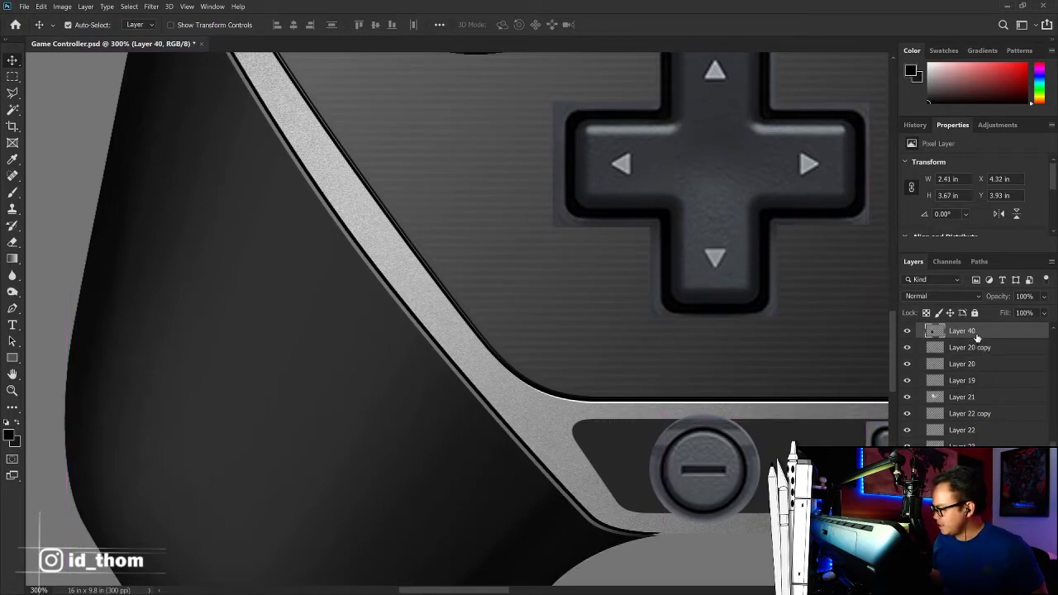
key(ctrl+j)
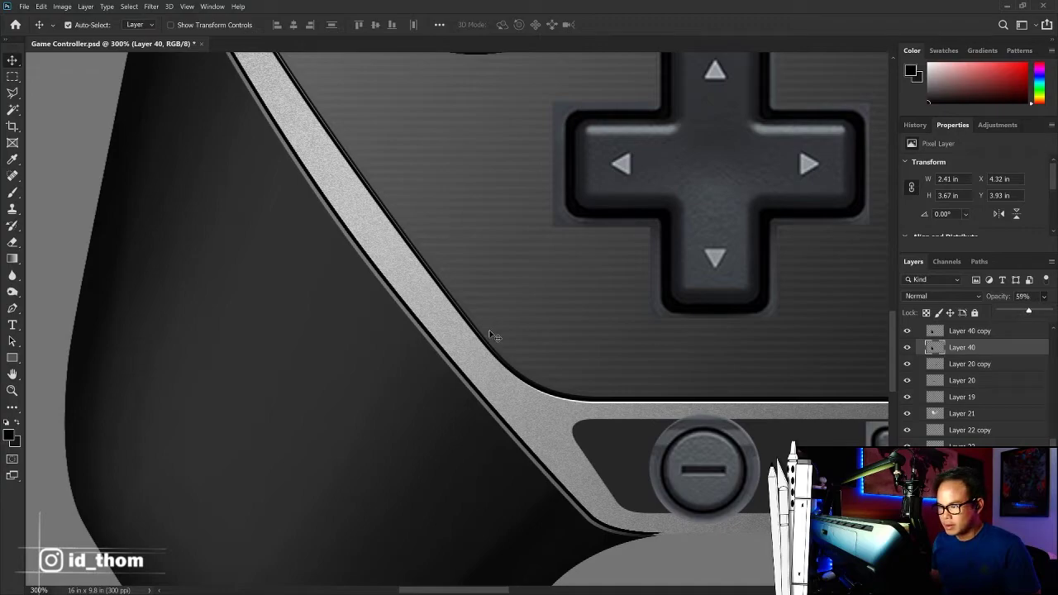
Step: Nudge Layer 40, lower it to 50% opacity, and fit the controller on screen
click(958, 353)
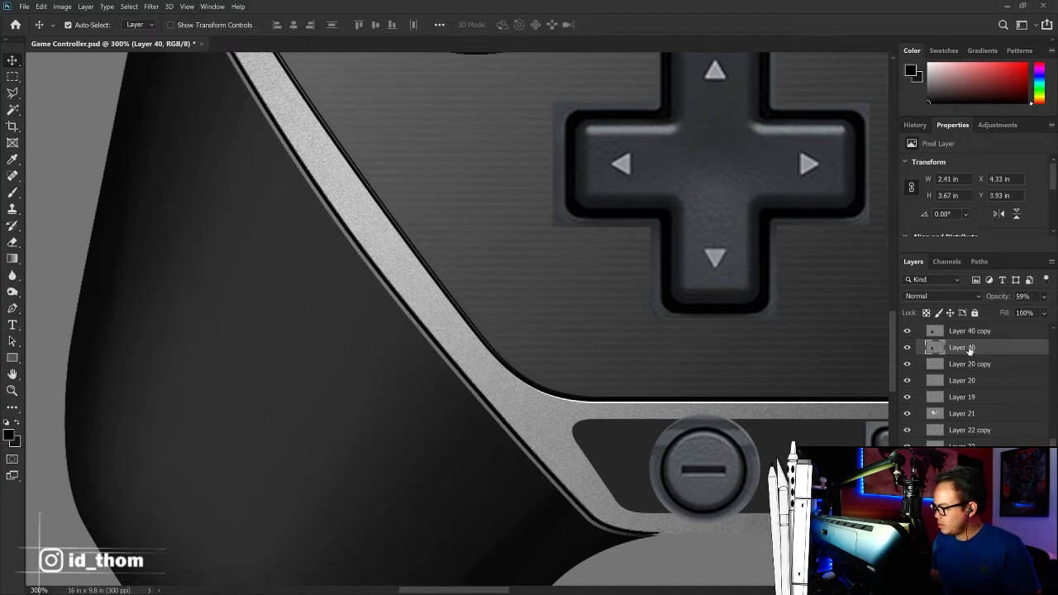
key(Right)
key(Up)
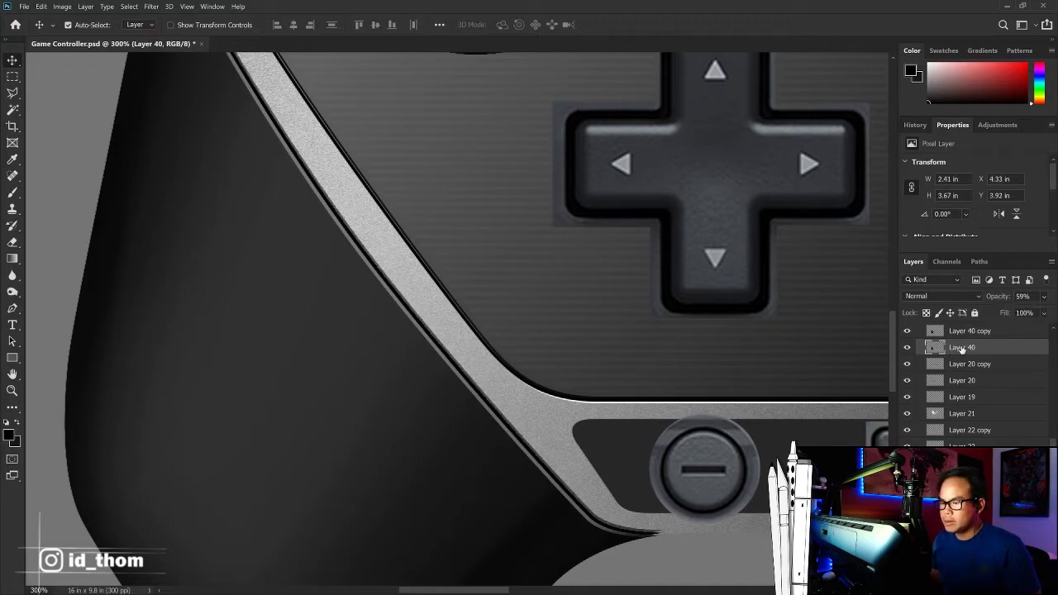
click(1043, 296)
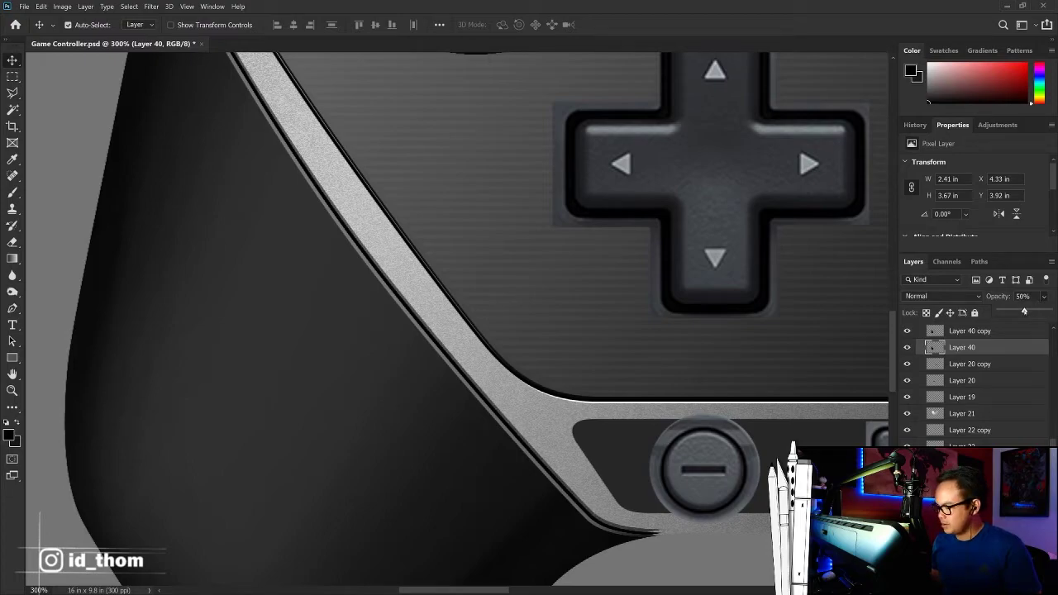
key(e)
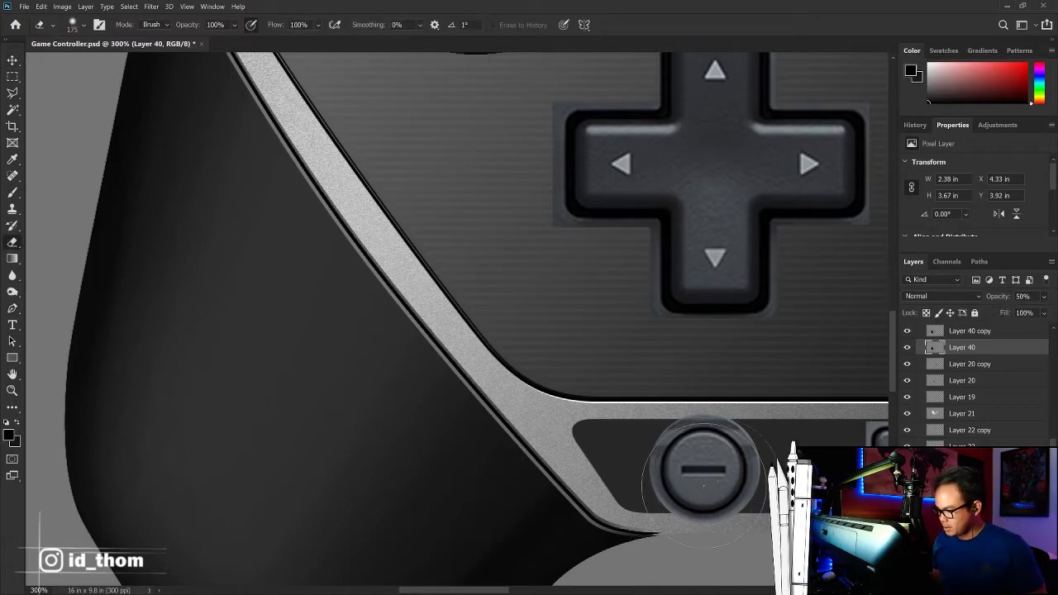
key(ctrl+minus)
key(ctrl+0)
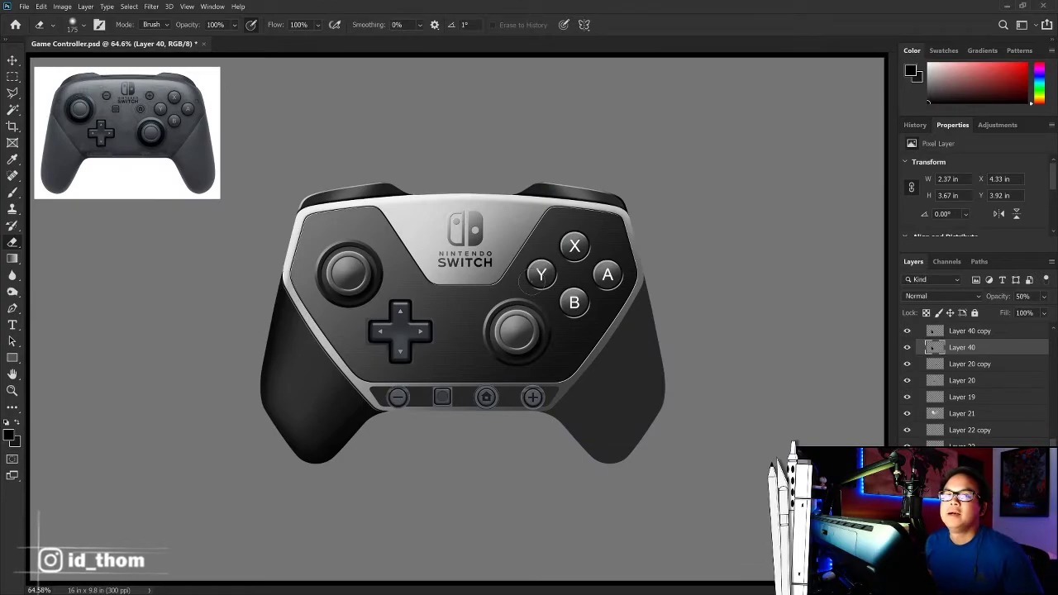
key(ctrl+1)
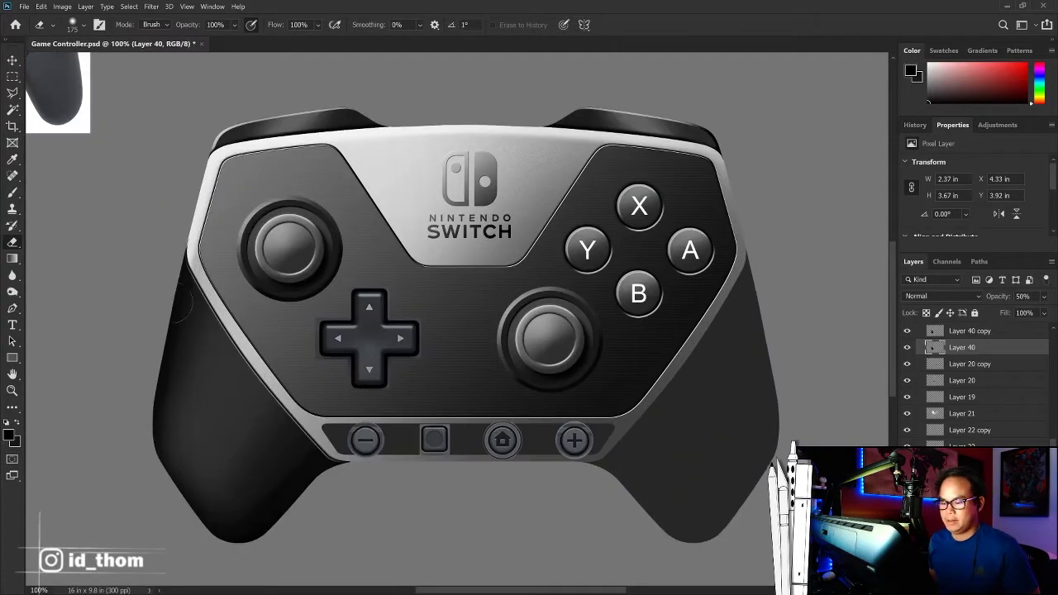
drag(145, 250, 259, 254)
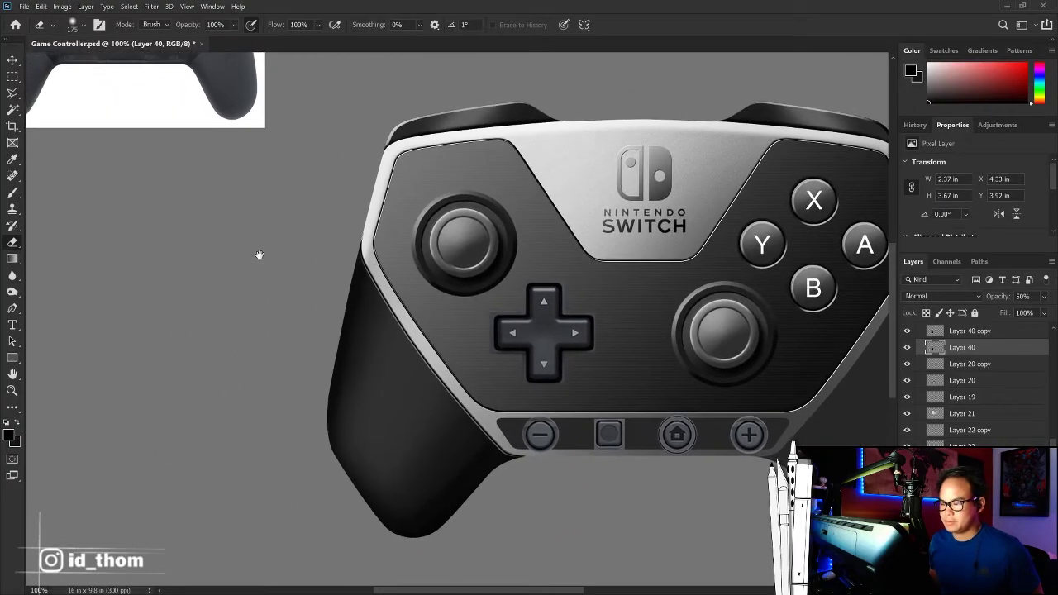
drag(378, 256, 255, 243)
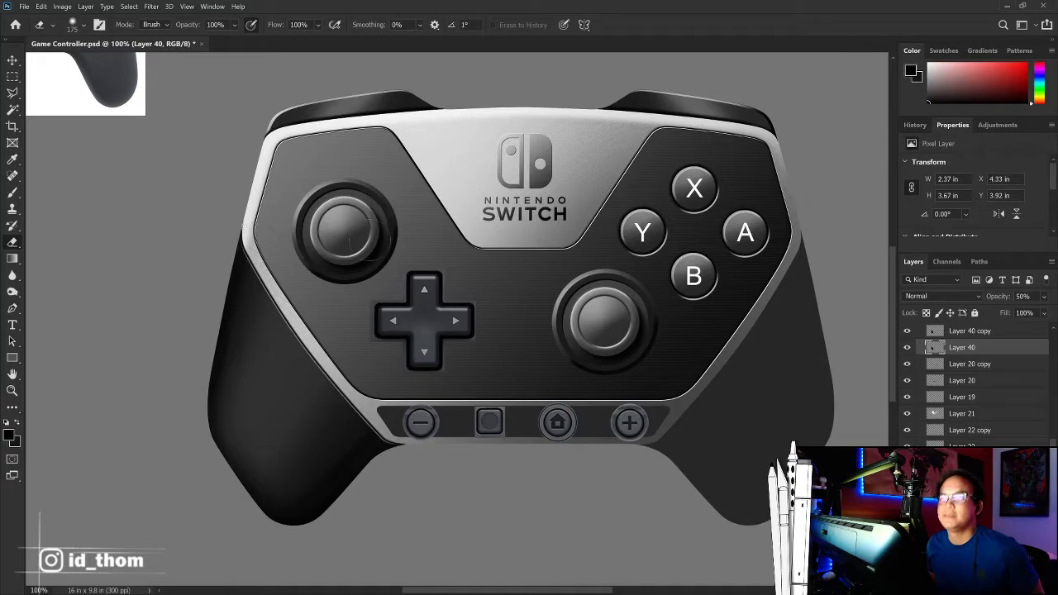
key(v)
mouse_move(367, 155)
mouse_down()
mouse_move(419, 167)
mouse_move(661, 372)
mouse_up()
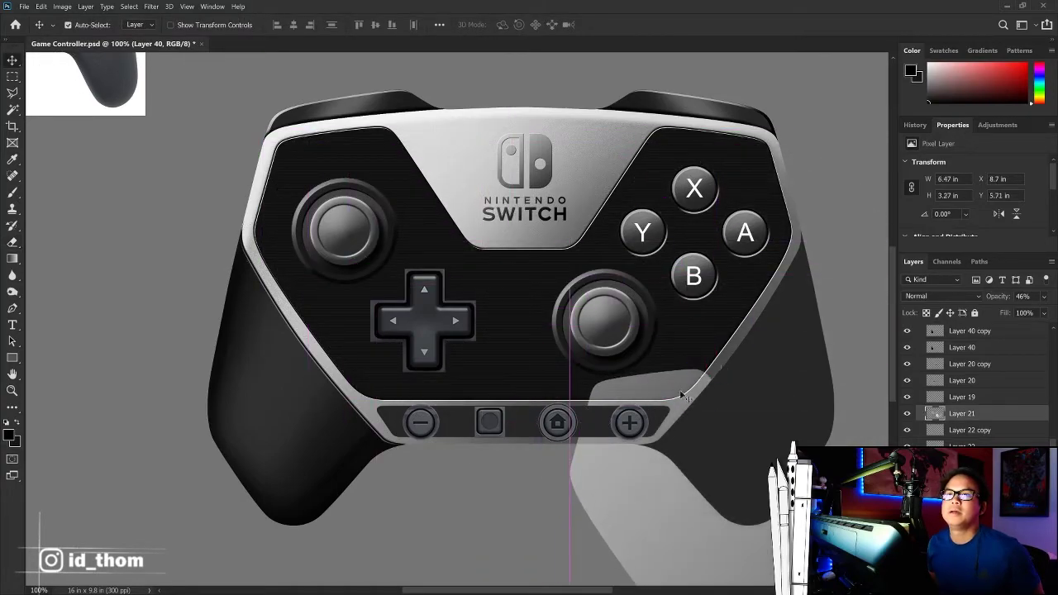
key(ctrl+z)
drag(450, 257, 313, 414)
key(ctrl+z)
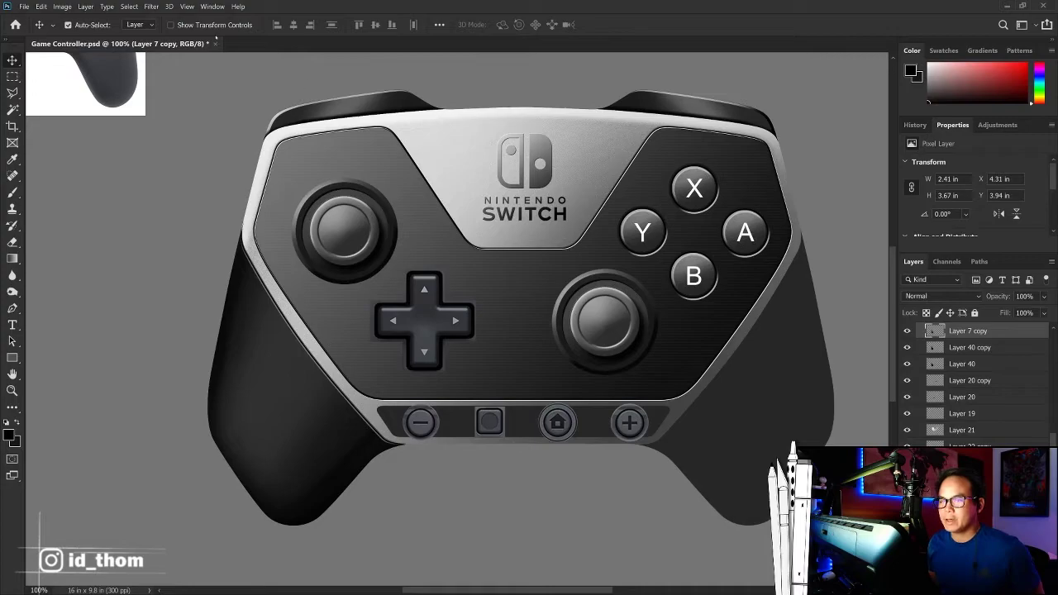
Step: Apply a Texturizer to the left grip: Sandstone, scaling 62, relief 6
click(151, 6)
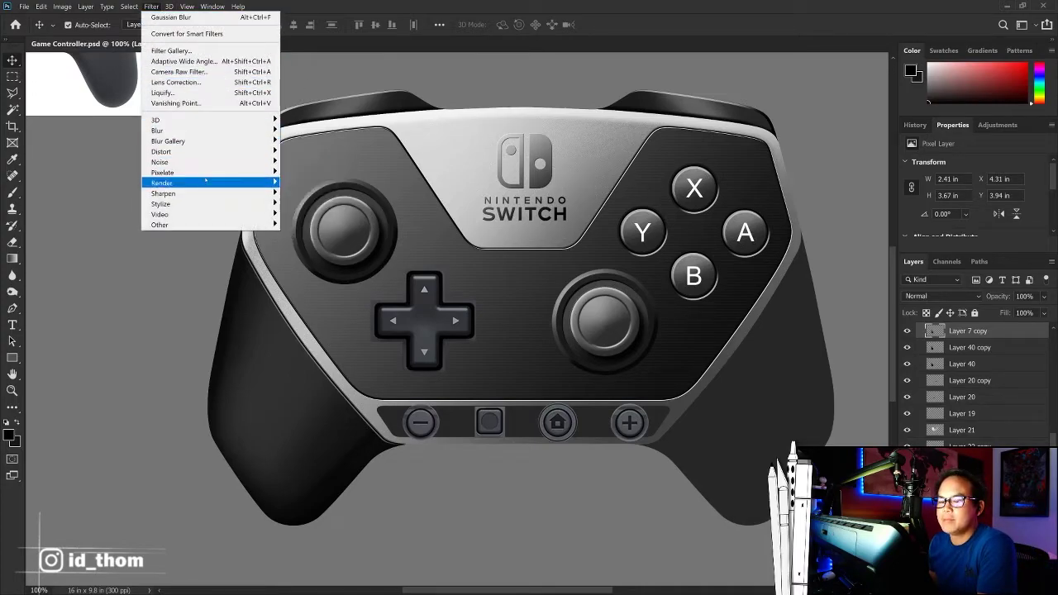
click(222, 51)
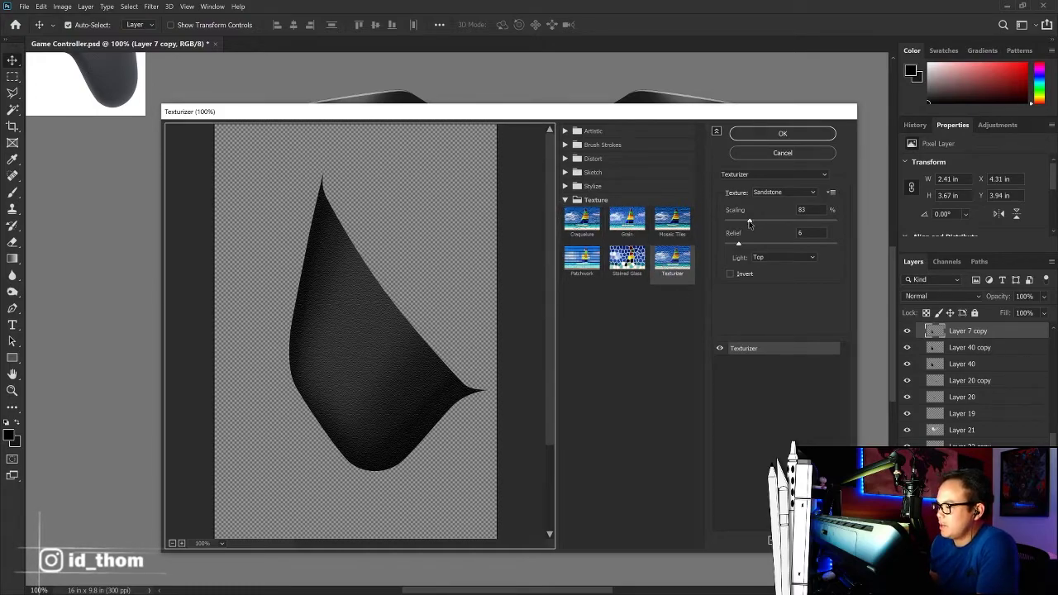
drag(749, 222, 739, 221)
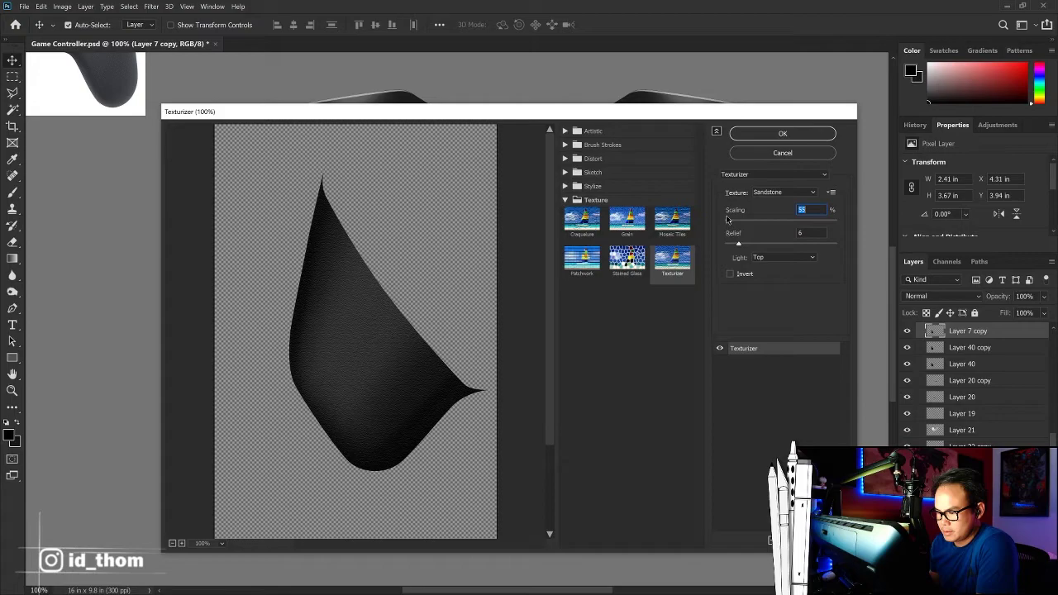
drag(726, 219, 735, 245)
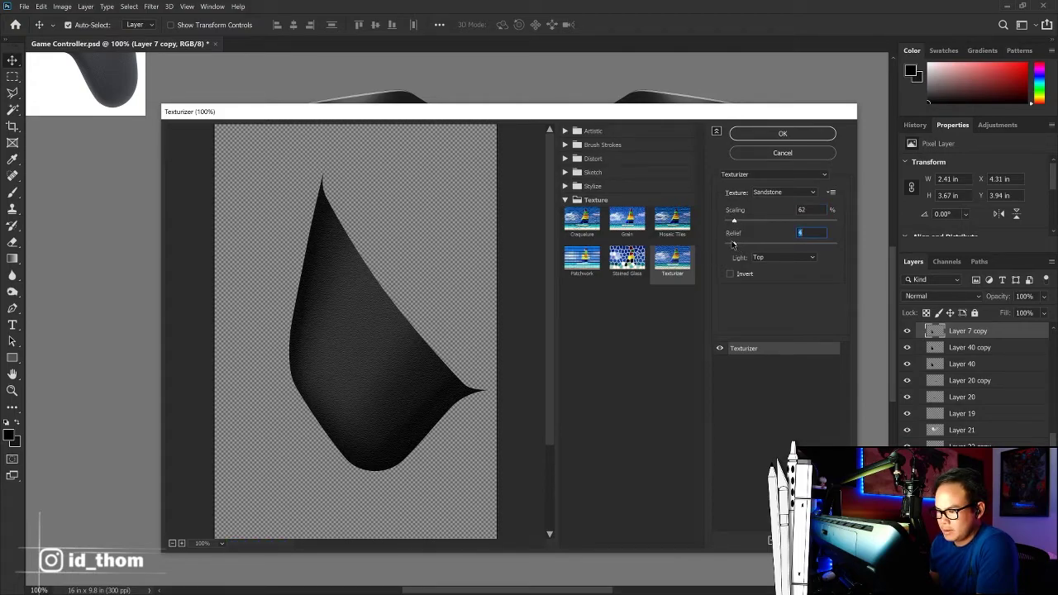
click(782, 133)
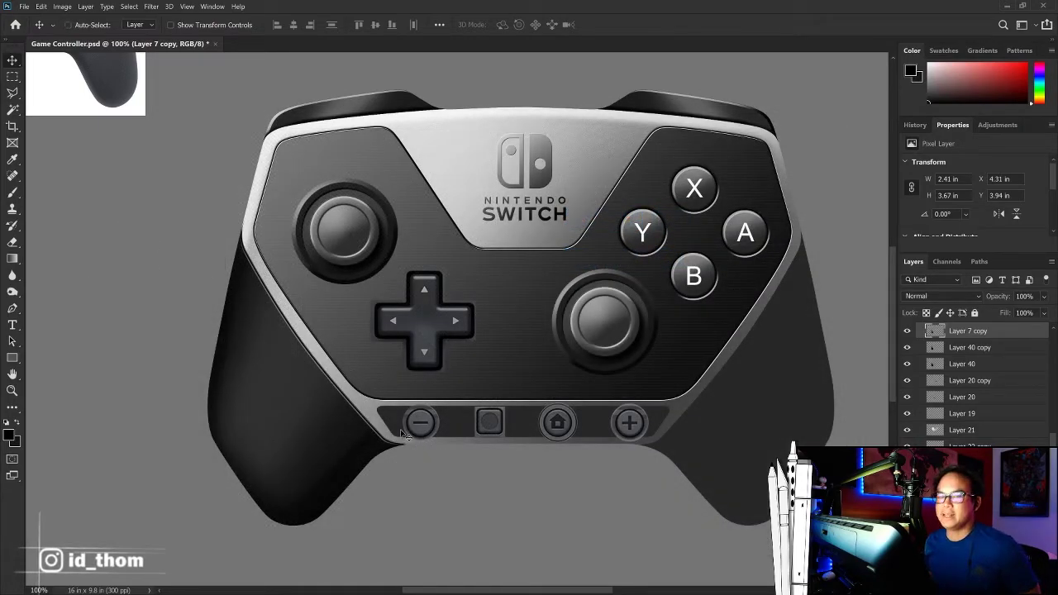
Step: Zoom in to inspect the grip's texture close up, then zoom back out
key(ctrl+plus)
key(ctrl+plus)
mouse_move(253, 413)
mouse_down()
mouse_move(465, 276)
mouse_move(336, 345)
mouse_up()
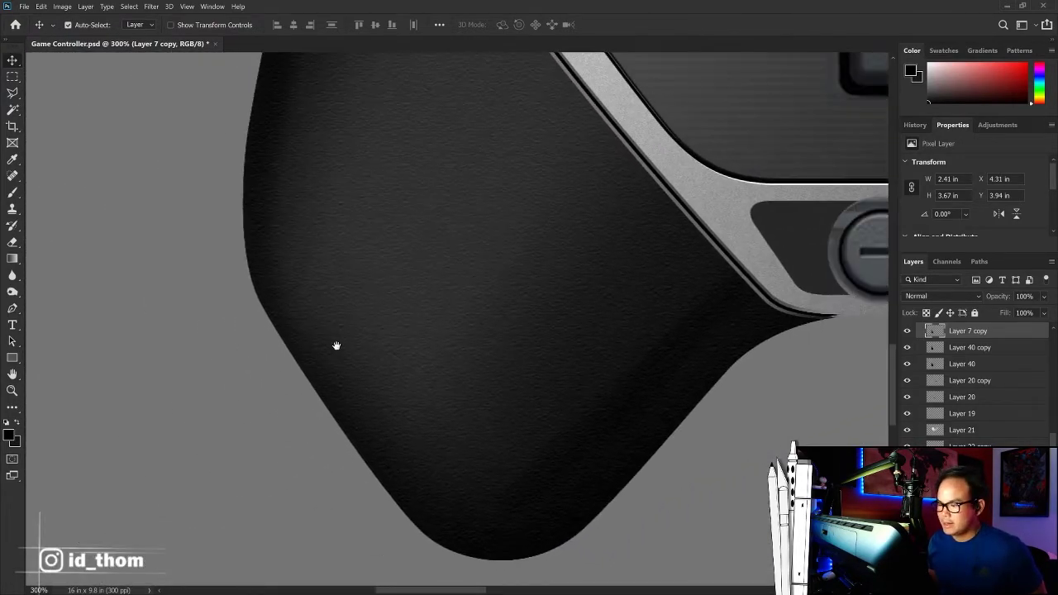
scroll(496, 278, up, 1)
scroll(496, 278, up, 2)
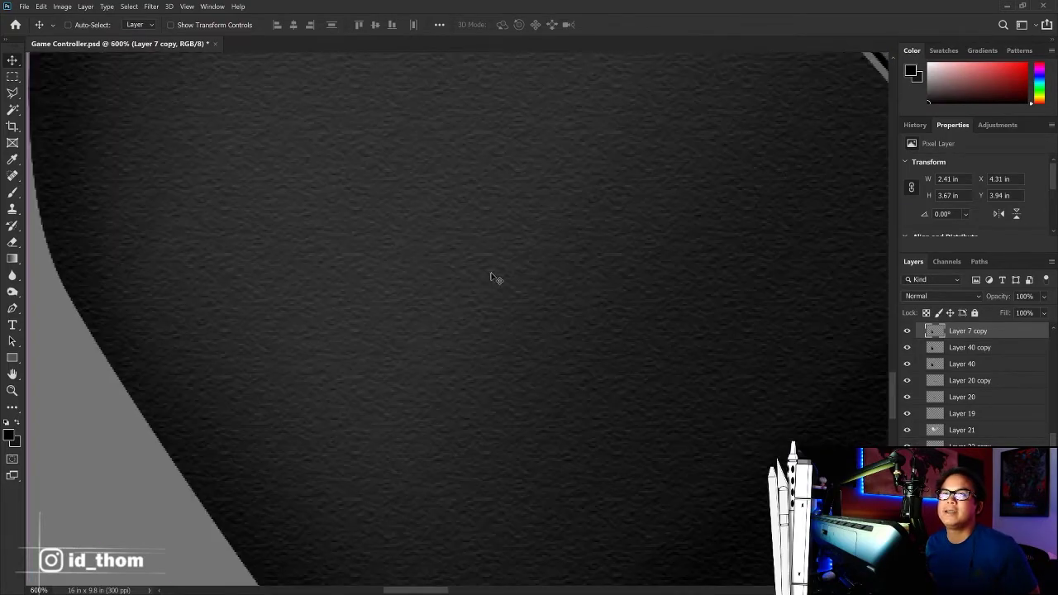
scroll(494, 277, up, 1)
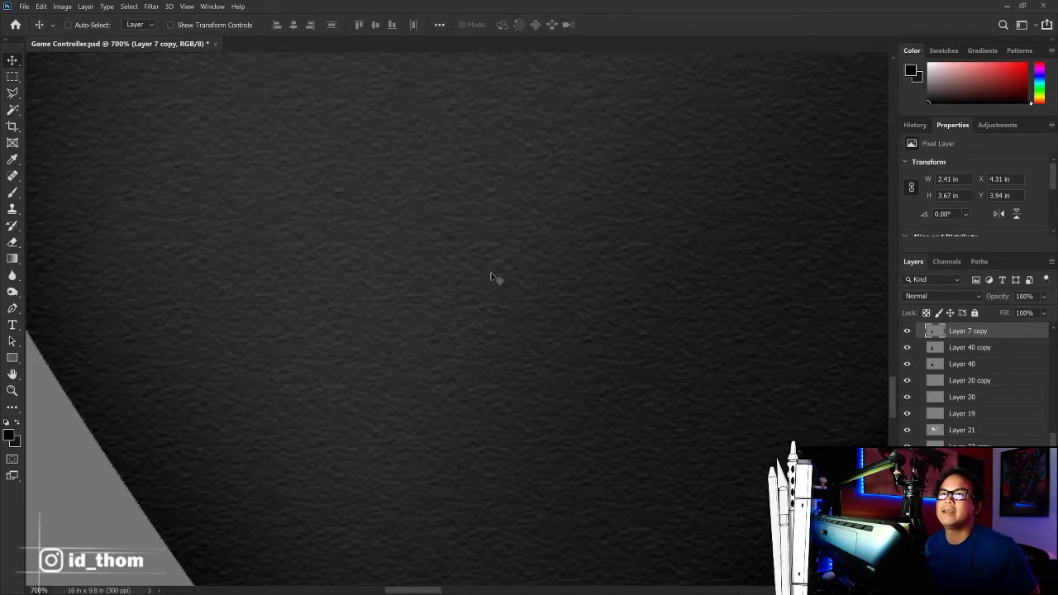
key(ctrl+0)
key(ctrl+1)
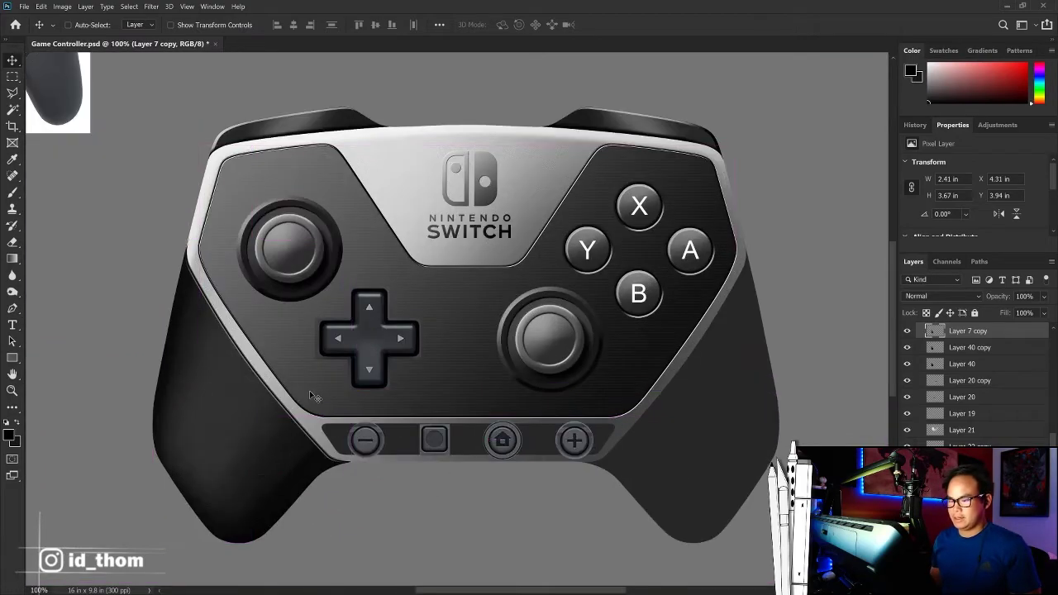
drag(346, 356, 366, 335)
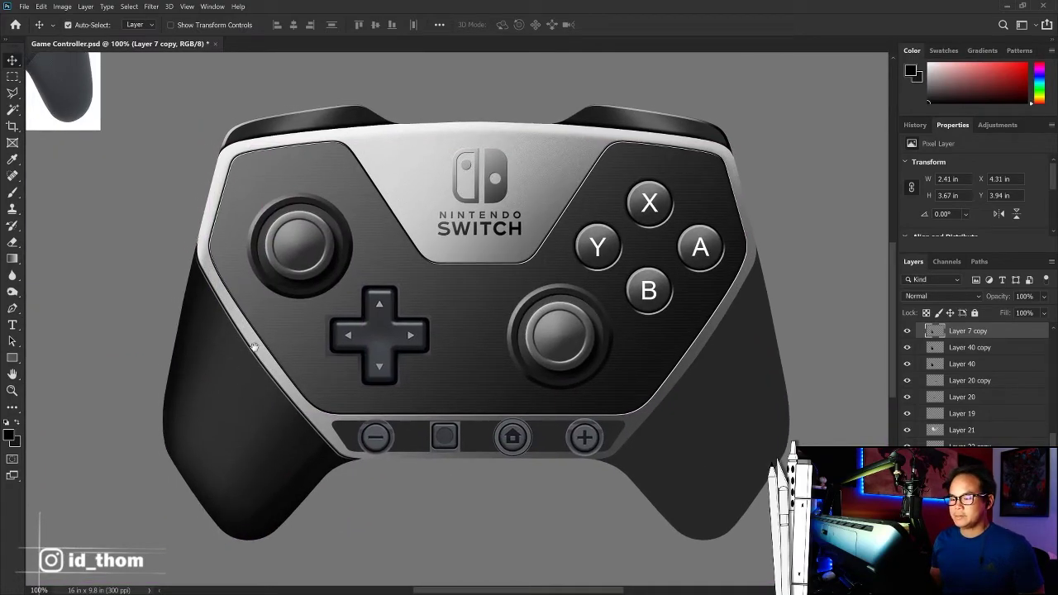
mouse_move(223, 331)
mouse_down()
mouse_move(239, 305)
mouse_move(350, 378)
mouse_move(327, 376)
mouse_up()
key(ctrl+minus)
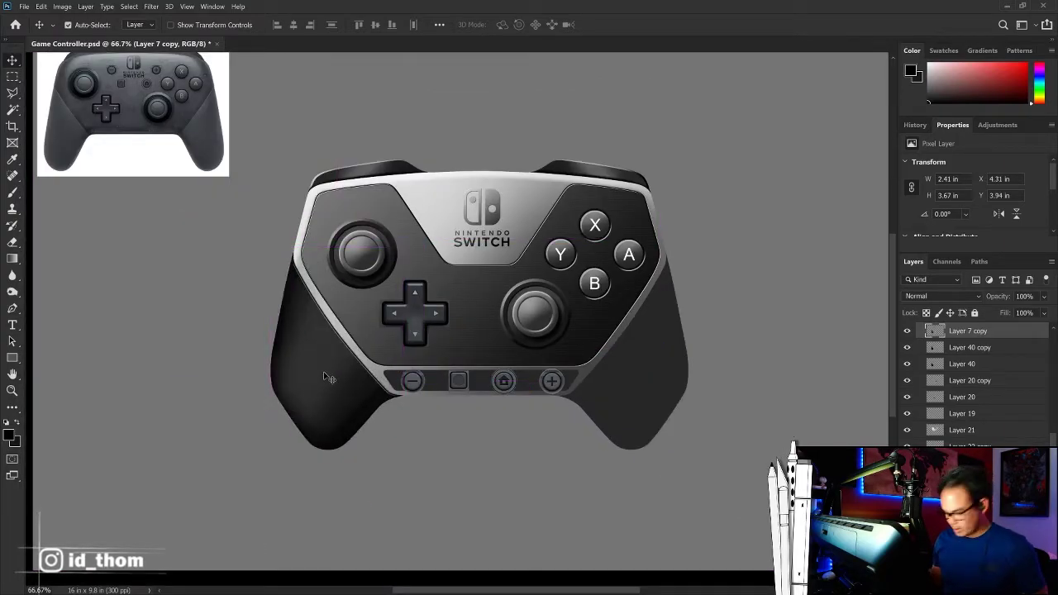
Step: Turn Layer 41's shading back on and make it the active layer
key(o)
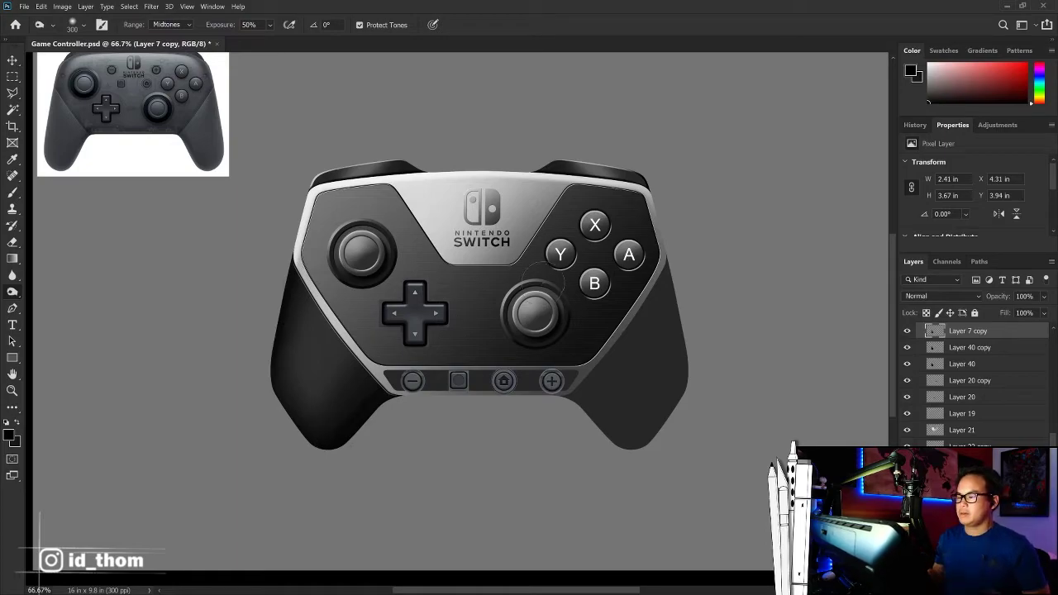
key(v)
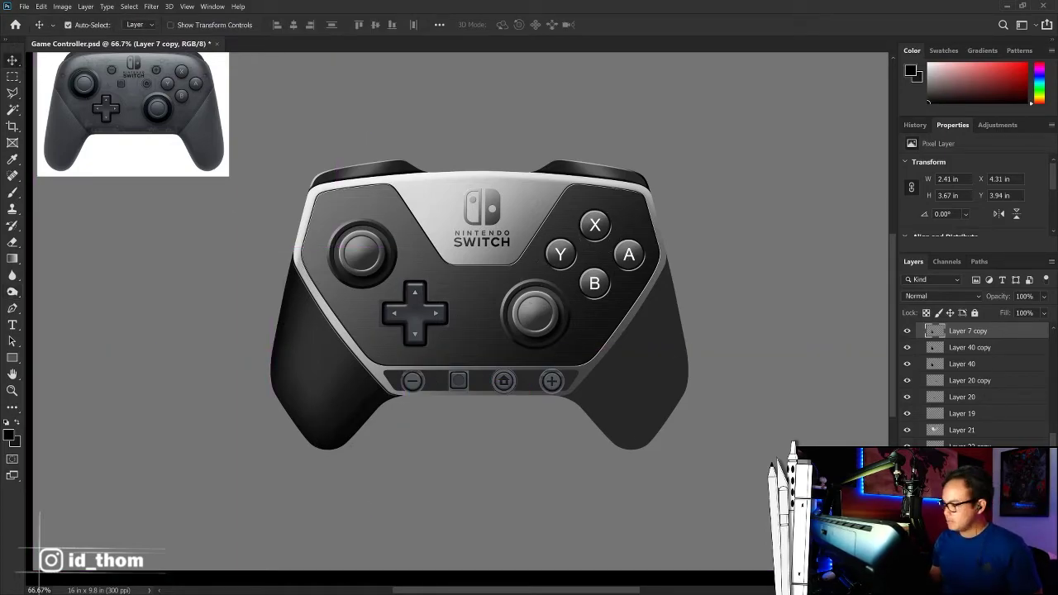
scroll(953, 385, up, 3)
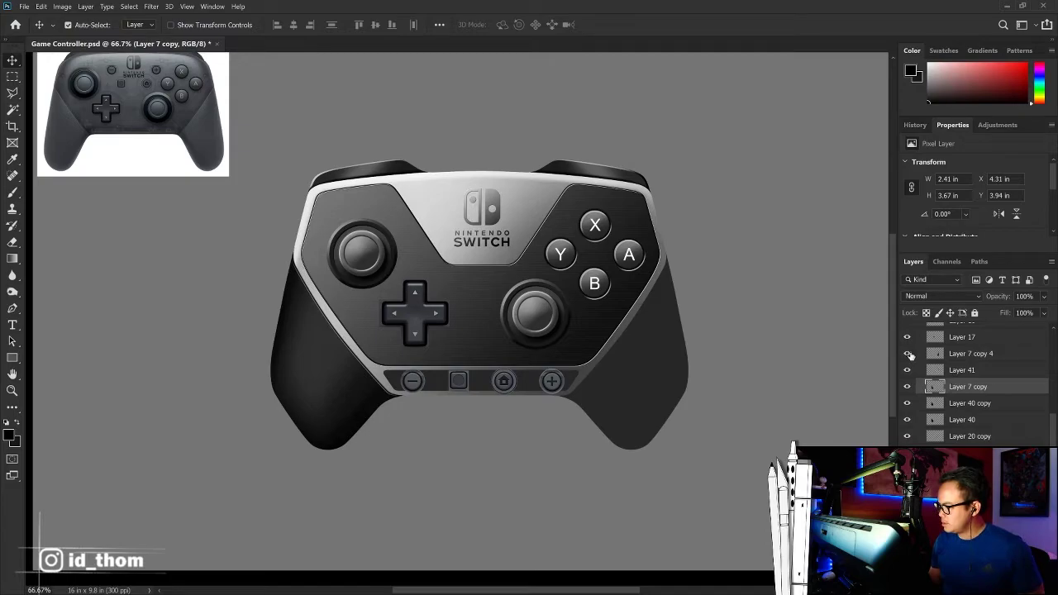
click(908, 353)
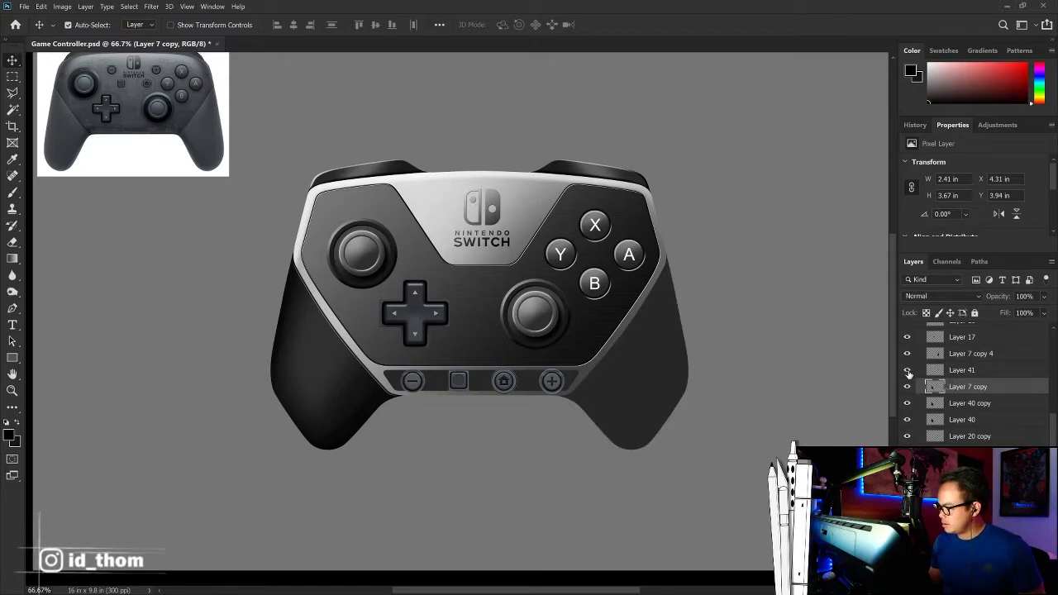
click(908, 371)
click(962, 372)
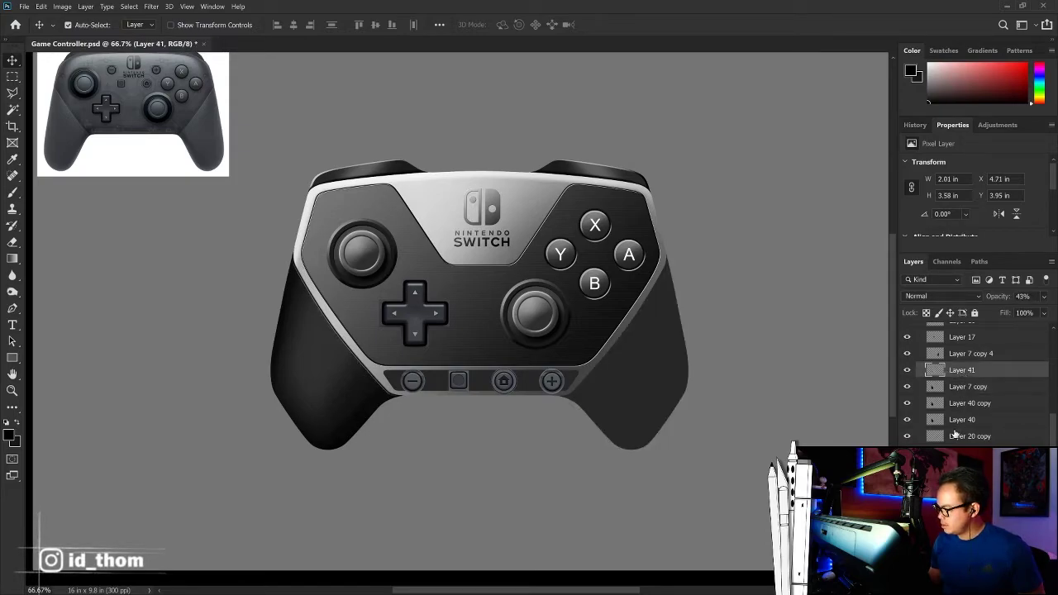
Step: Group Layer 41 through Layer 40 and duplicate the group
click(907, 436)
click(962, 419)
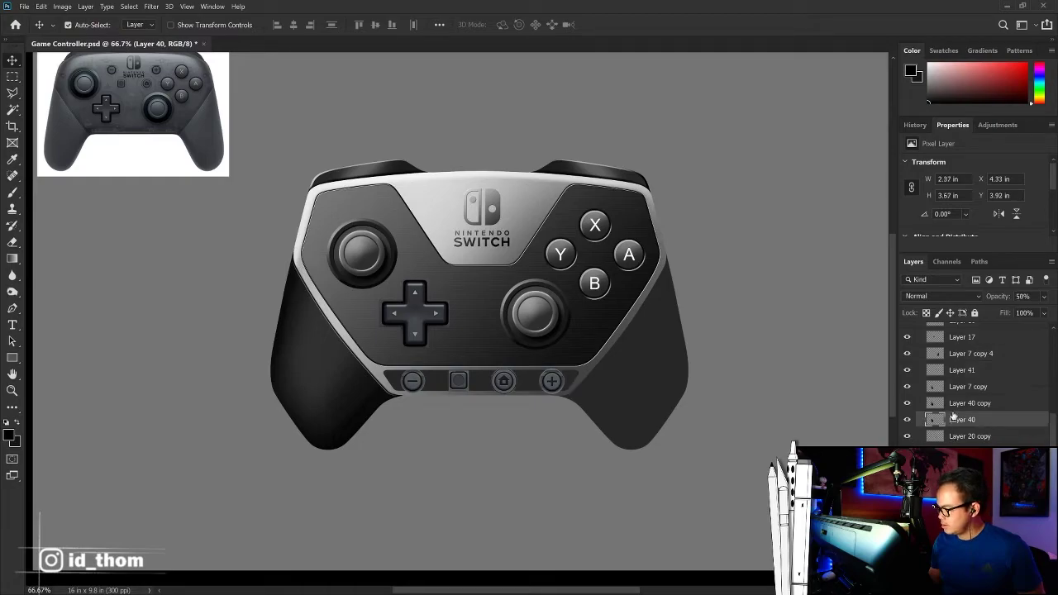
shift+click(958, 372)
key(ctrl+g)
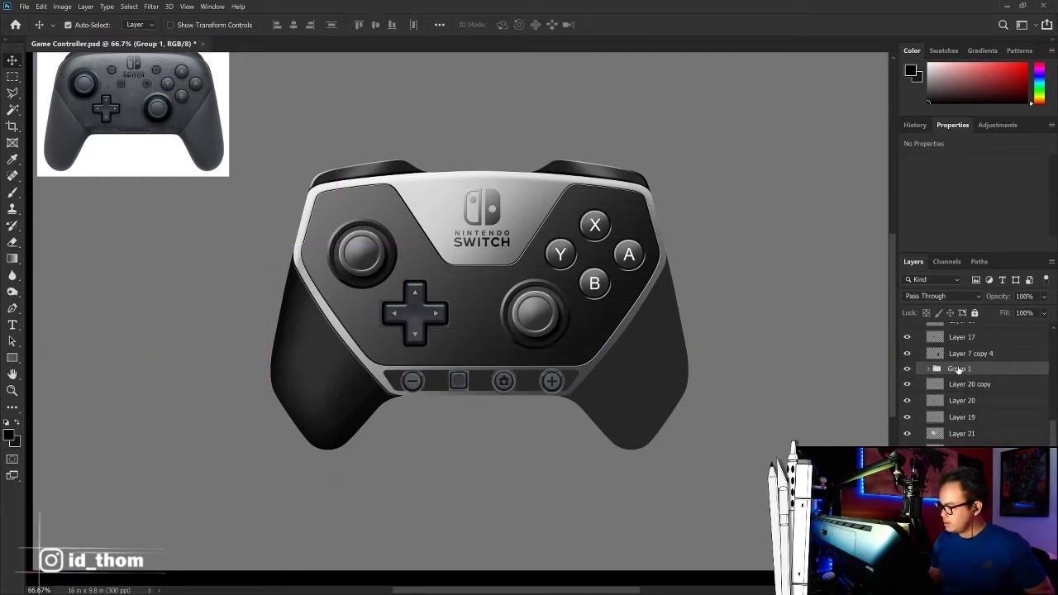
key(ctrl+j)
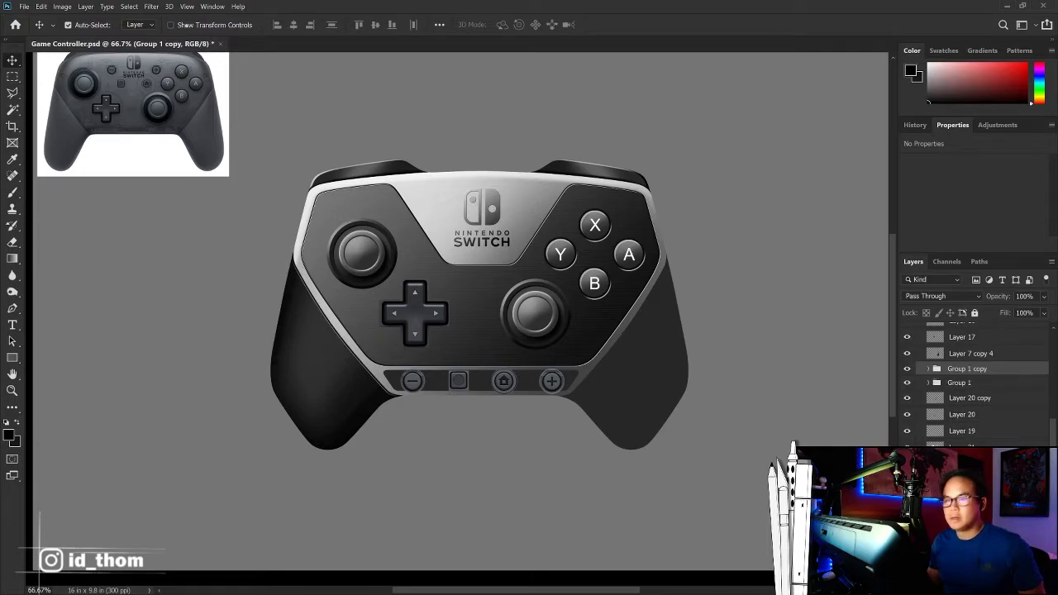
Step: Flip the group copy horizontally and move it onto the controller's right grip
click(41, 5)
mouse_move(99, 258)
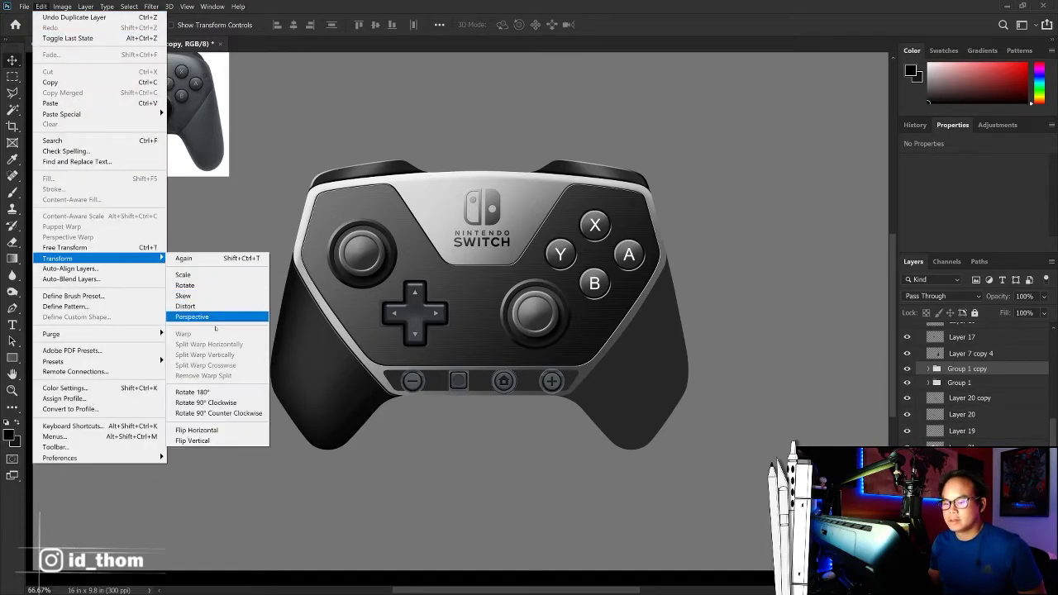
click(199, 430)
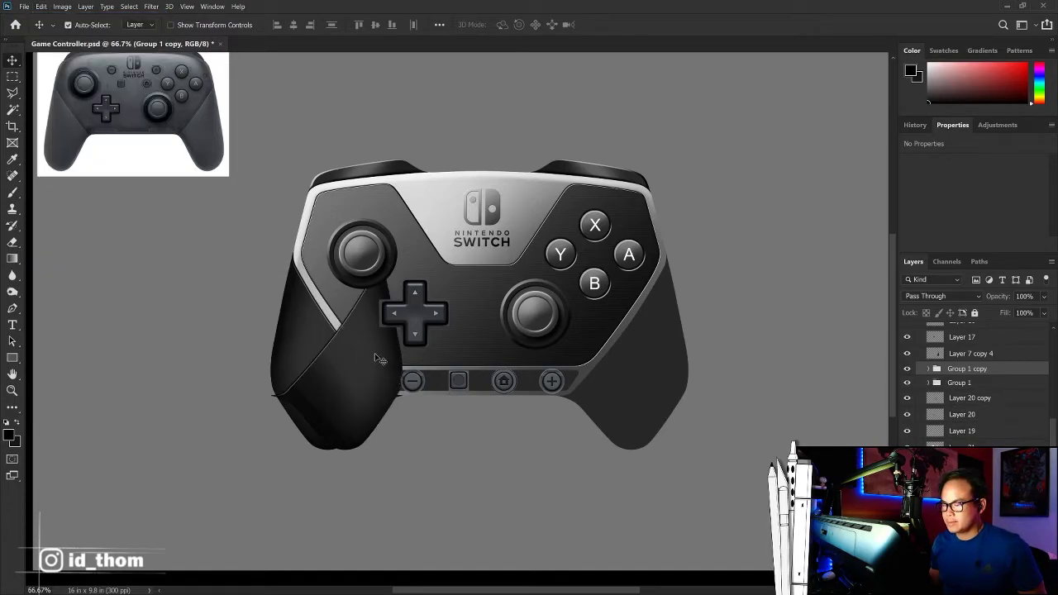
key(ctrl+t)
drag(376, 352, 659, 347)
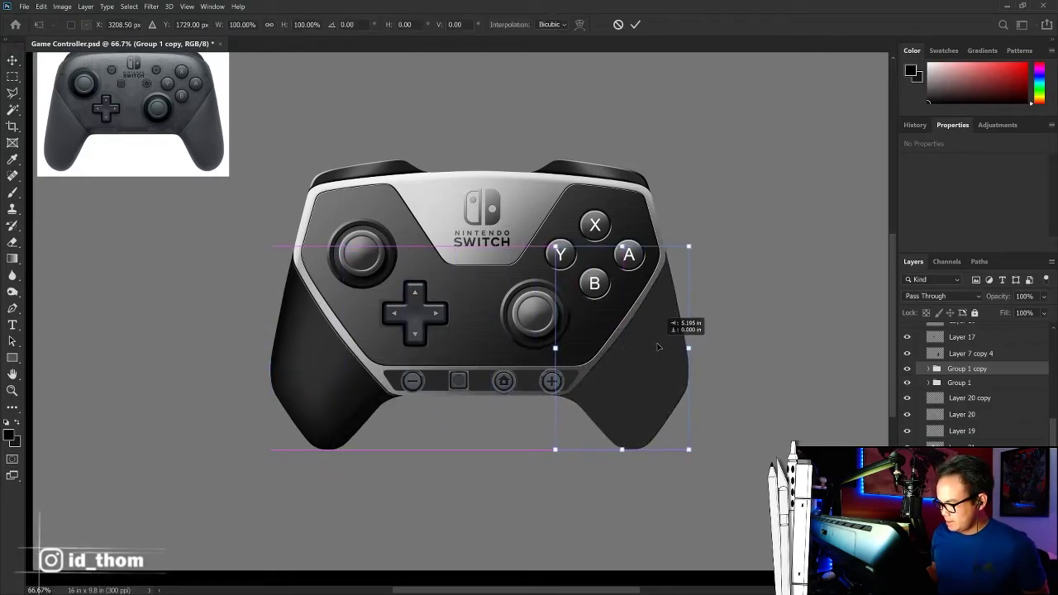
key(Return)
click(937, 358)
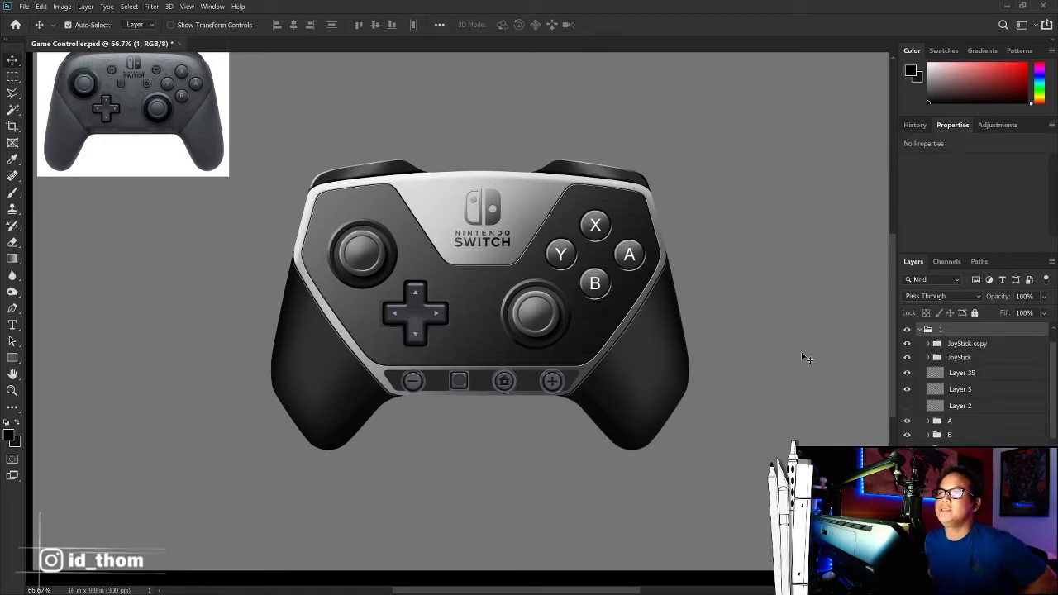
Step: Inspect the d-pad at 100%, undo a stray shape move, and load the face outline selection
key(ctrl)
key(ctrl+1)
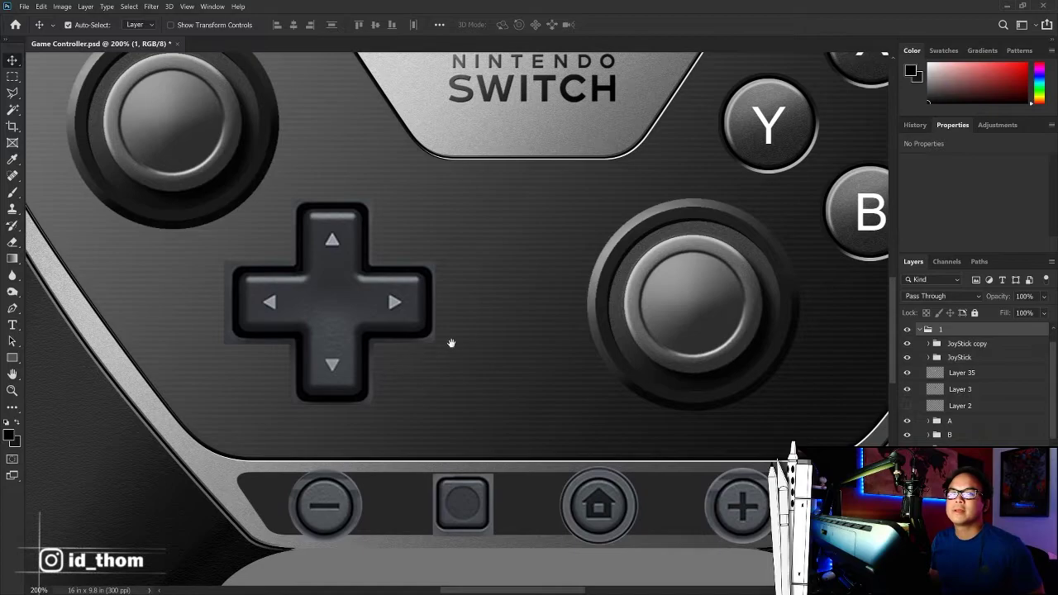
drag(451, 343, 538, 349)
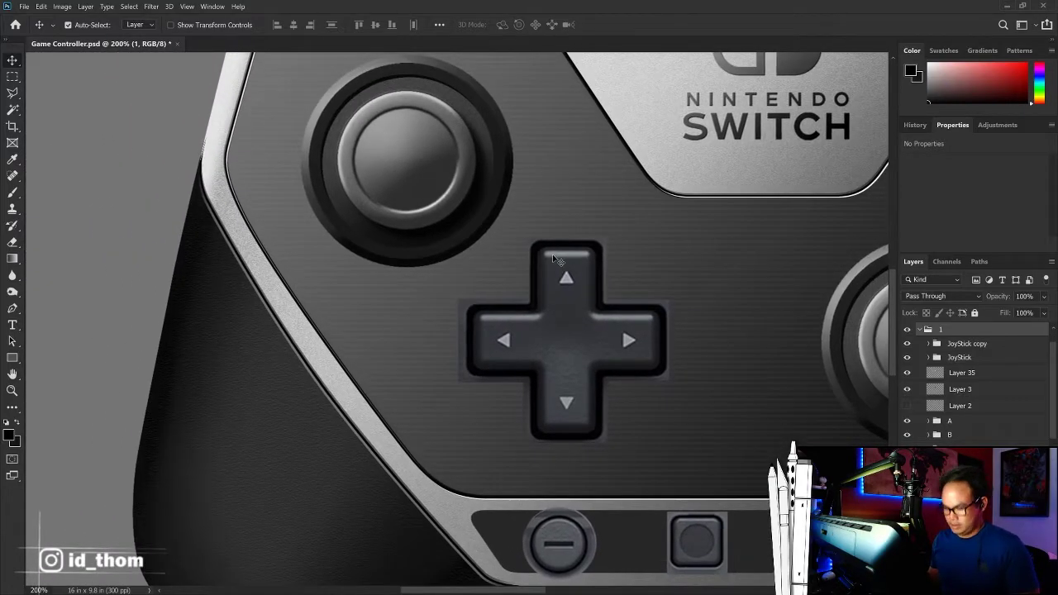
key(ctrl+0)
drag(389, 261, 721, 387)
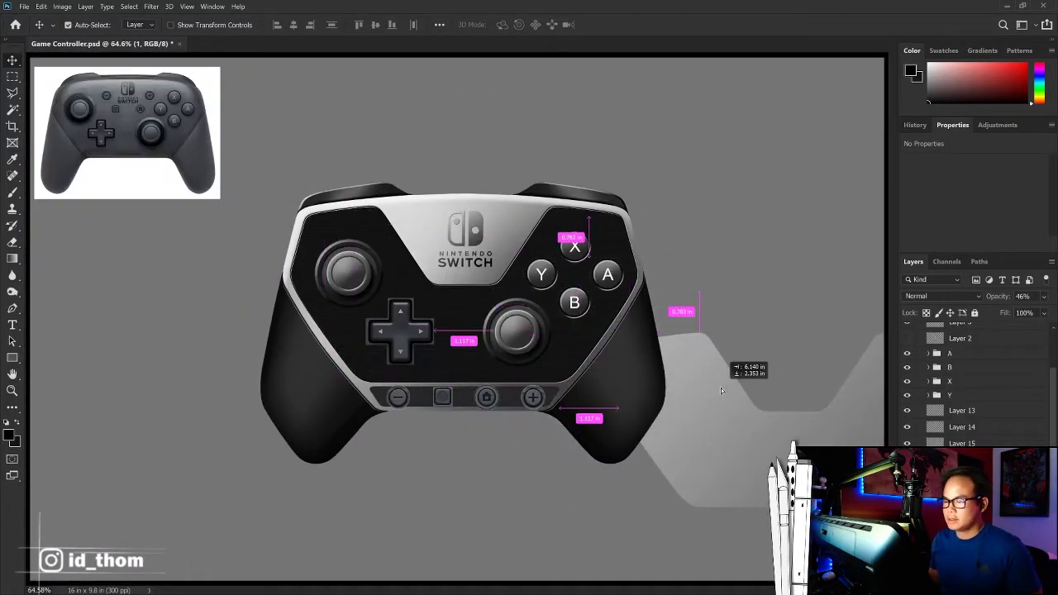
key(ctrl+z)
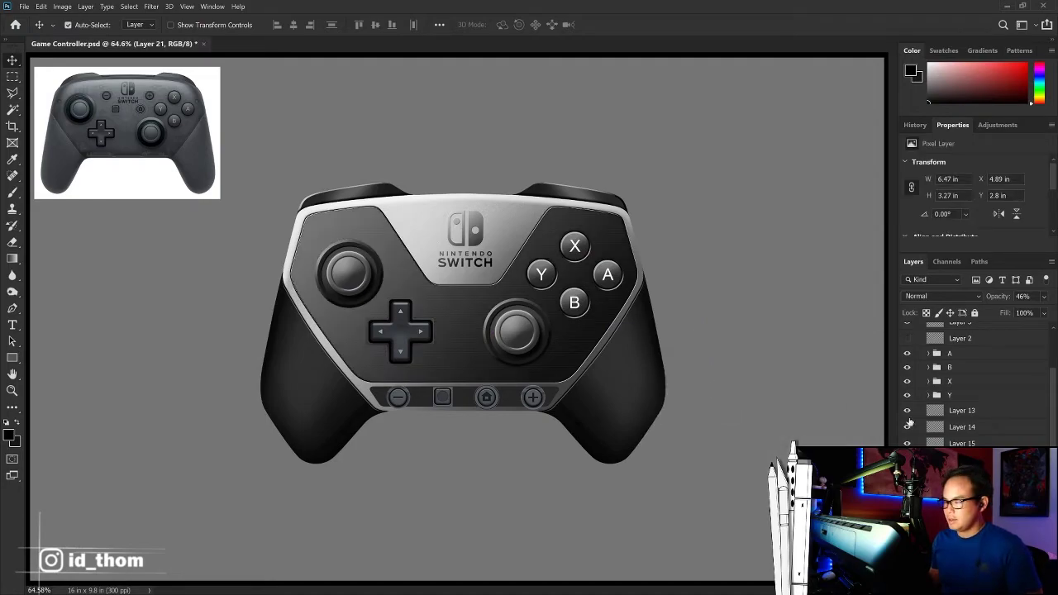
key(ctrl+z)
scroll(975, 384, down, 2)
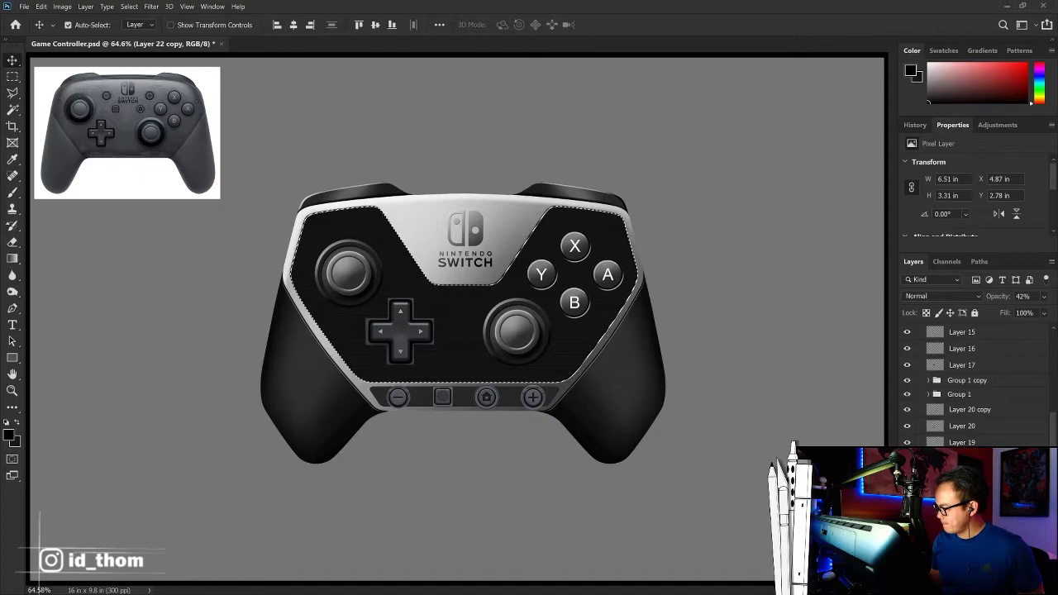
key(ctrl+z)
key(ctrl+z)
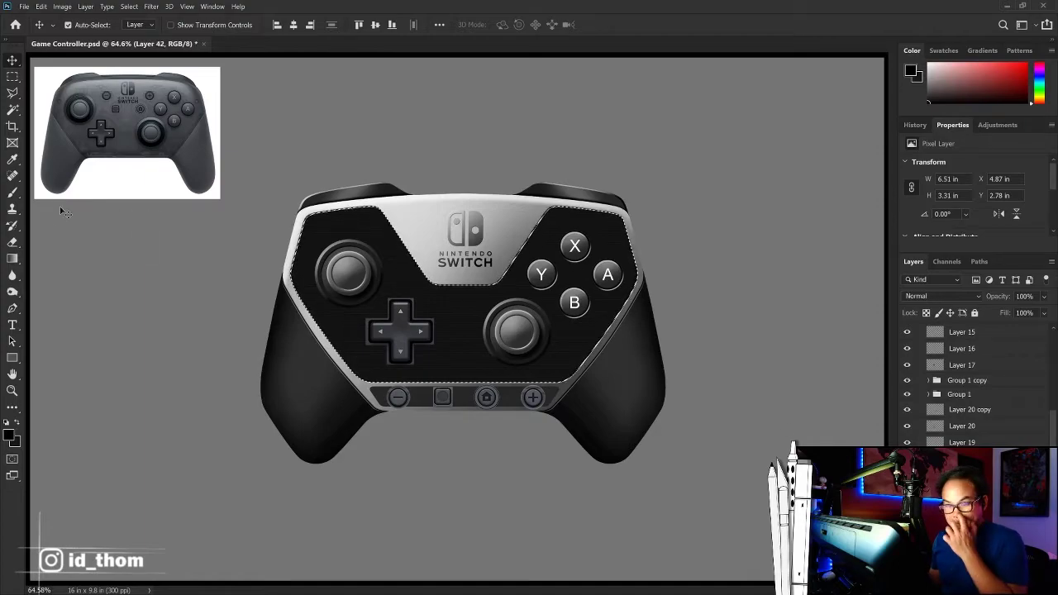
Step: Fill the face with a white-to-black gradient and lower it to about 39% opacity
key(g)
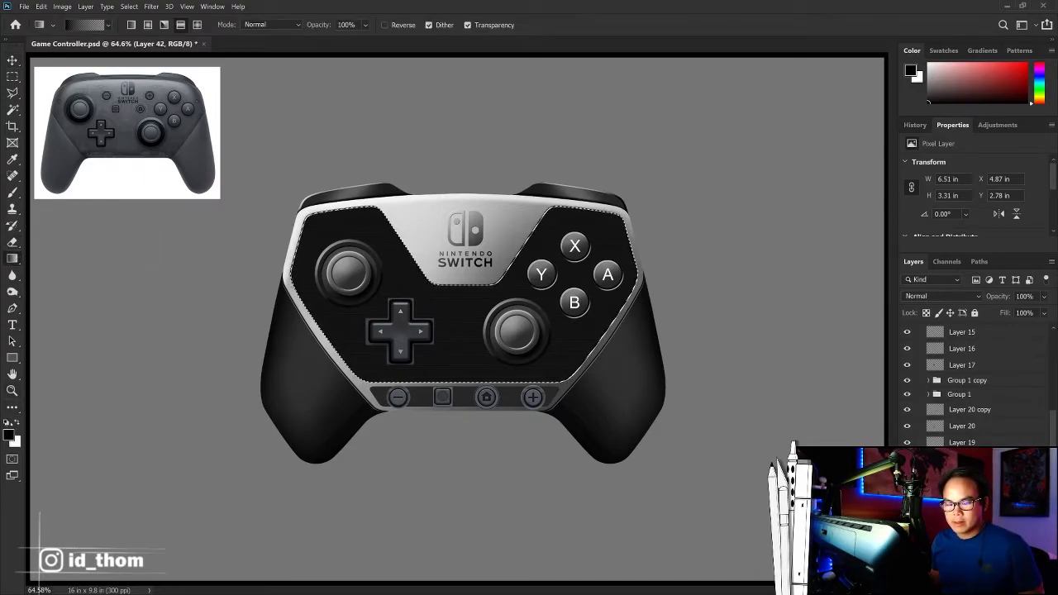
key(x)
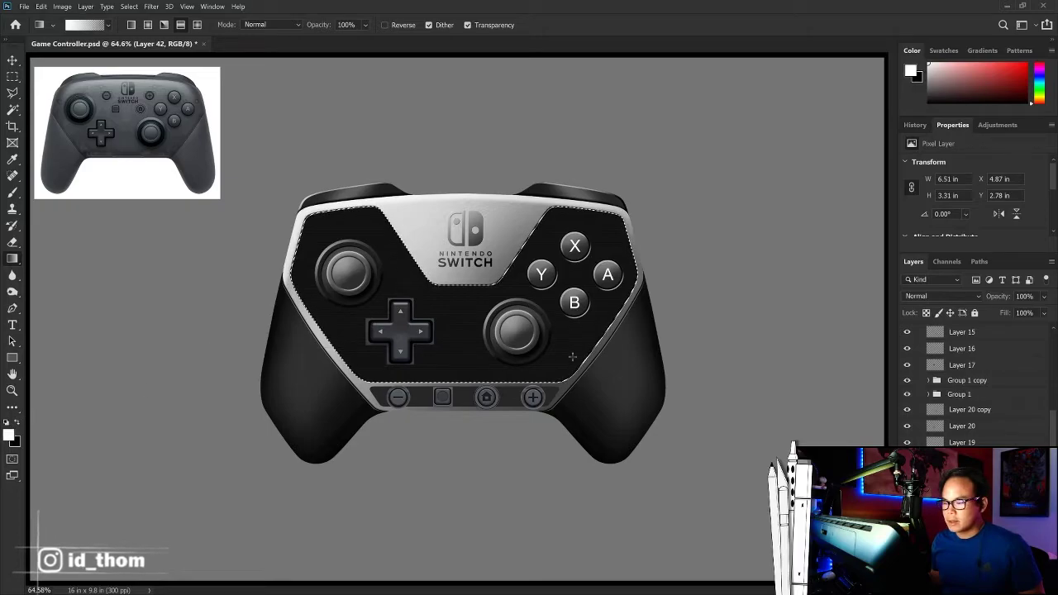
drag(347, 239, 581, 357)
drag(387, 208, 397, 239)
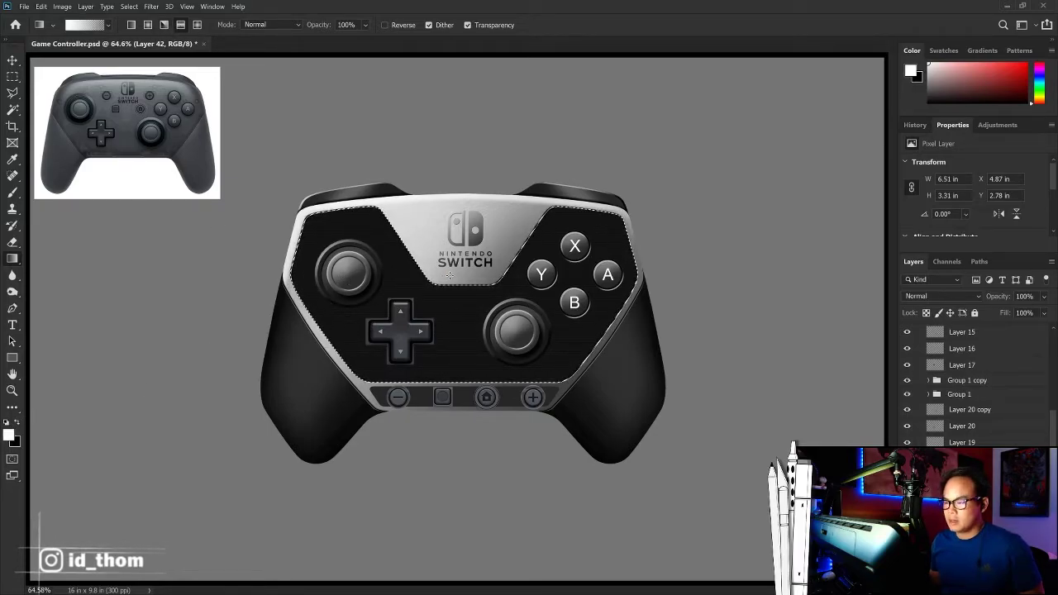
drag(449, 274, 586, 404)
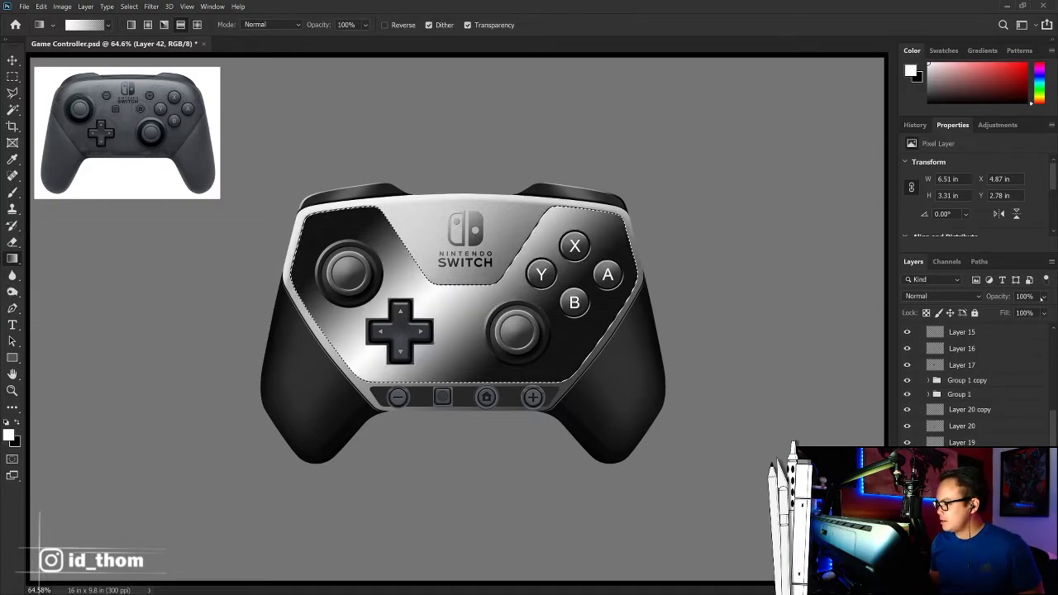
click(1043, 296)
drag(1051, 310, 1019, 310)
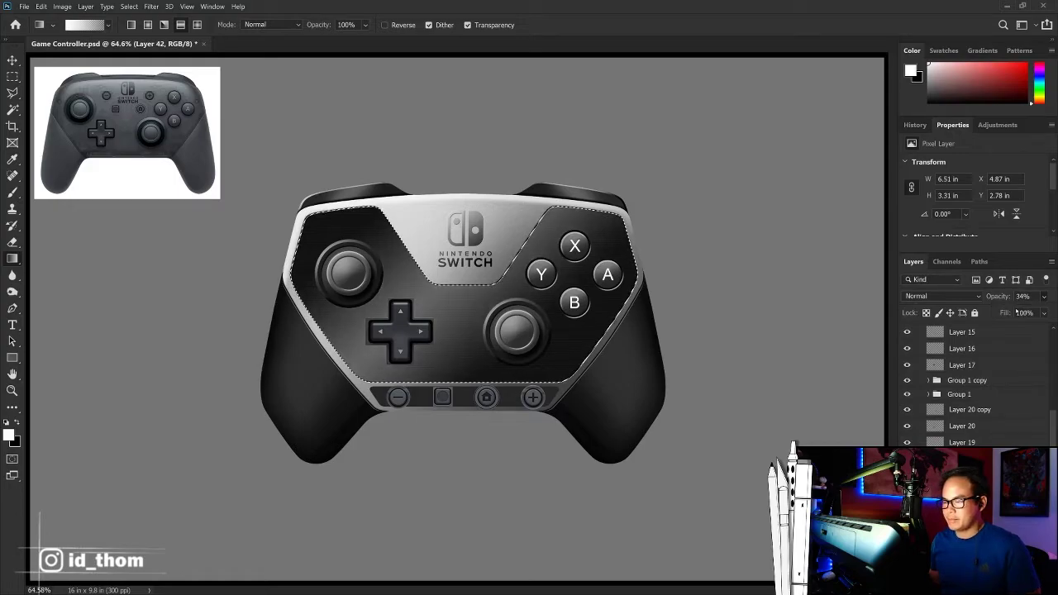
Step: Redraw the gradient across the controller face and blend it in Hard Light
key(ctrl+1)
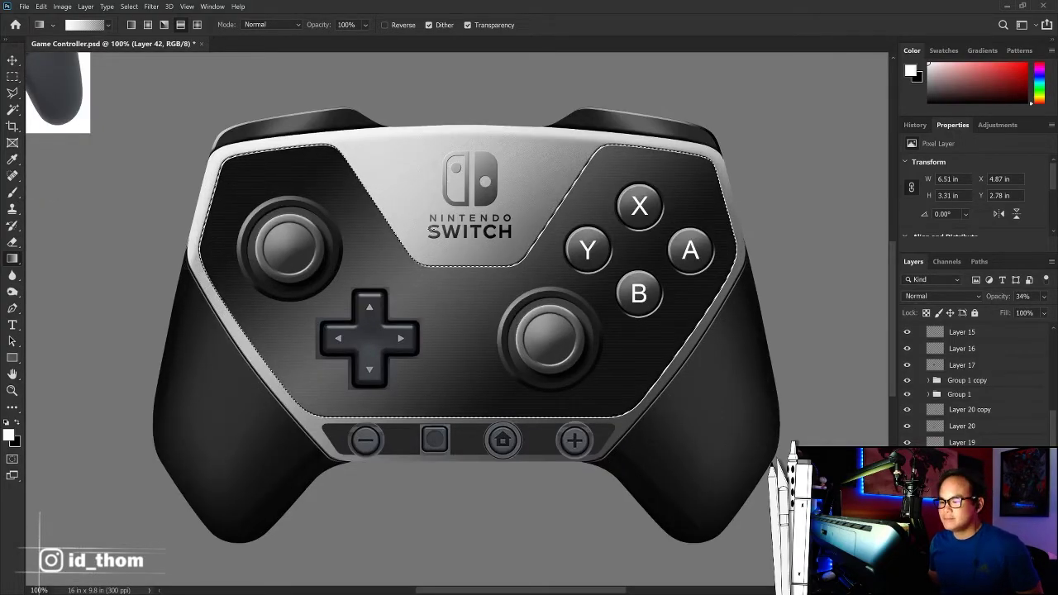
key(ctrl+comma)
key(ctrl+comma)
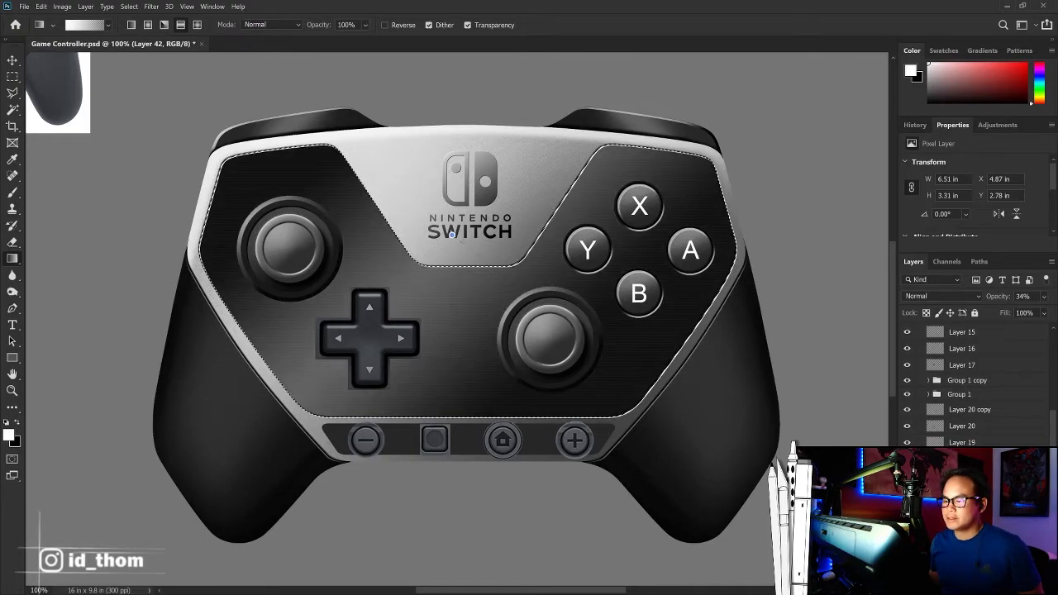
drag(639, 369, 645, 374)
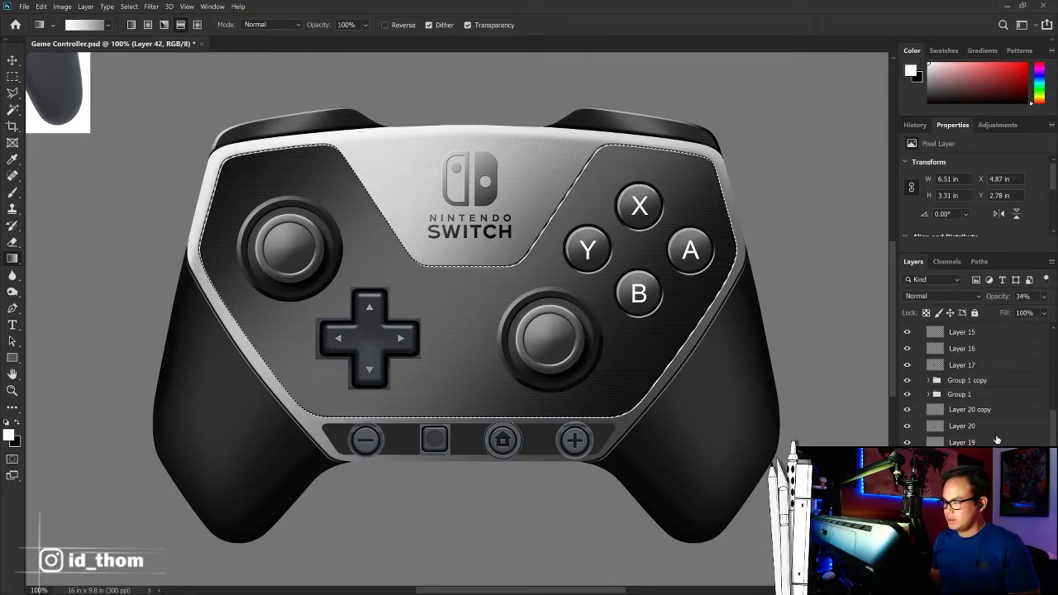
click(964, 297)
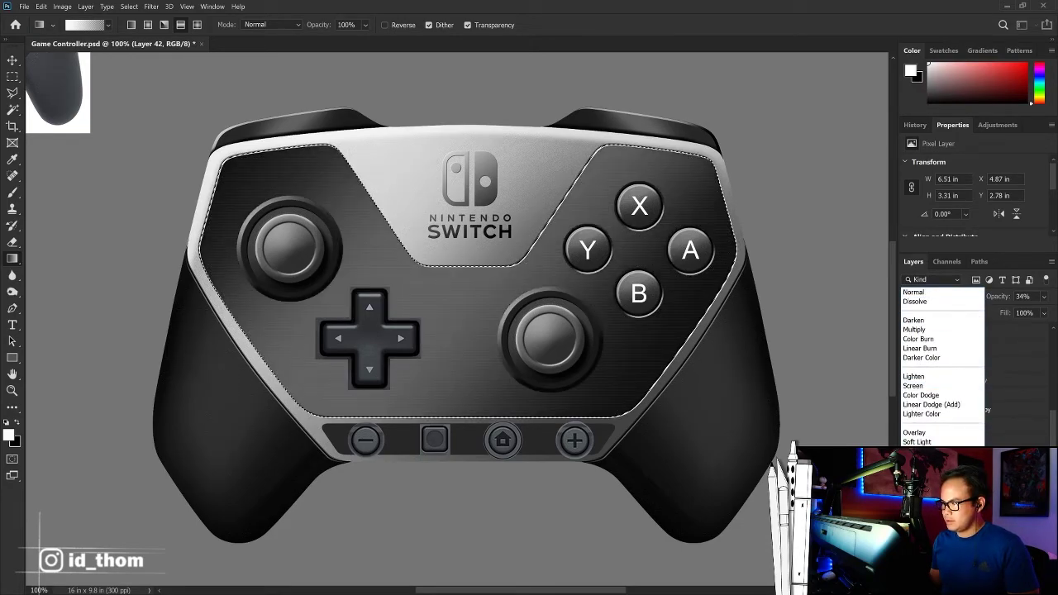
click(921, 451)
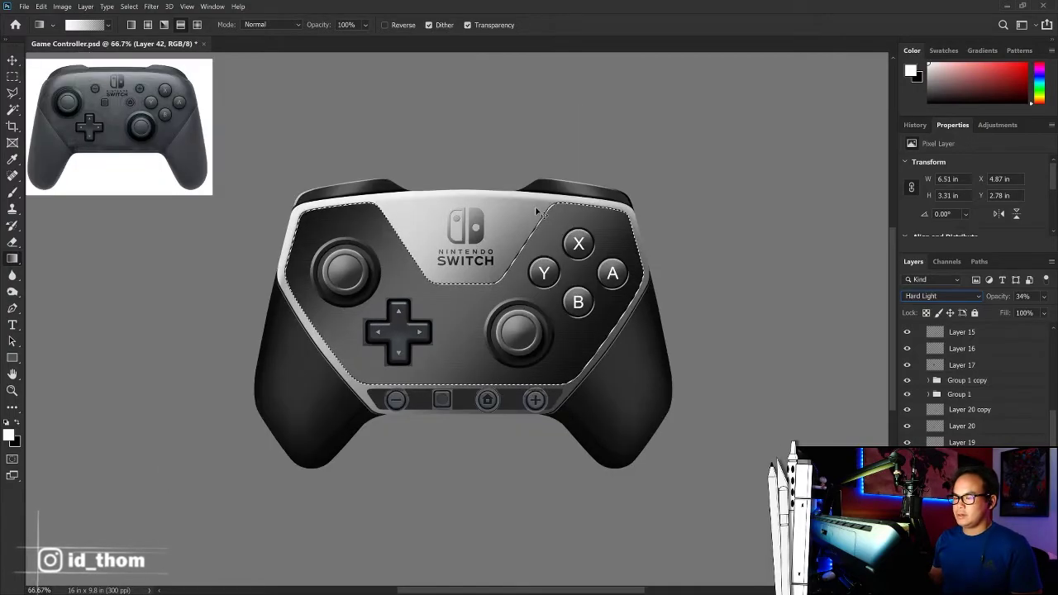
Step: Add a new layer and draw a light-to-dark gradient over the face
key(Delete)
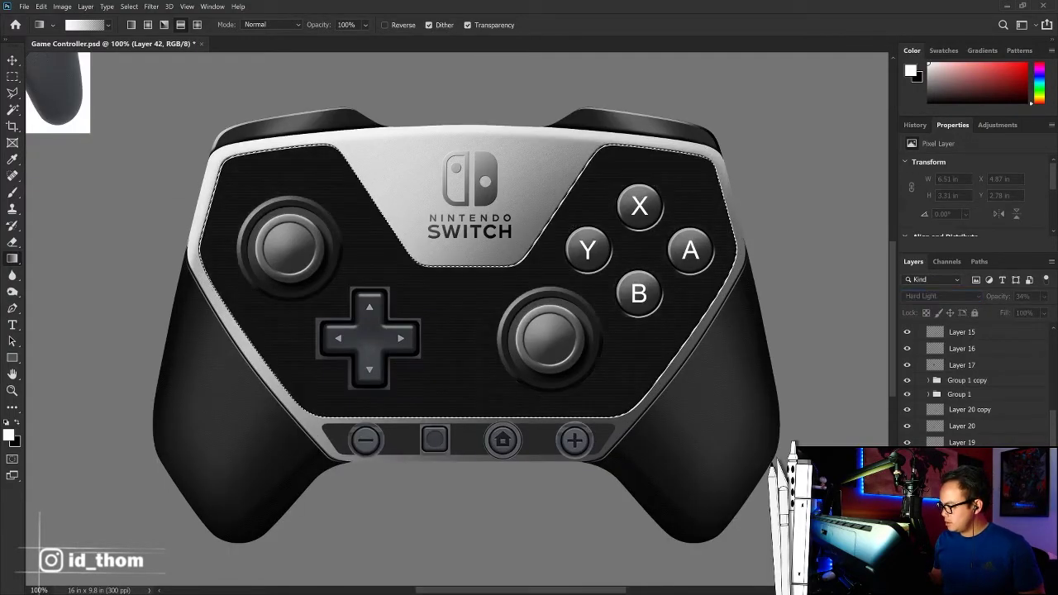
key(ctrl+shift+alt+n)
drag(218, 317, 620, 337)
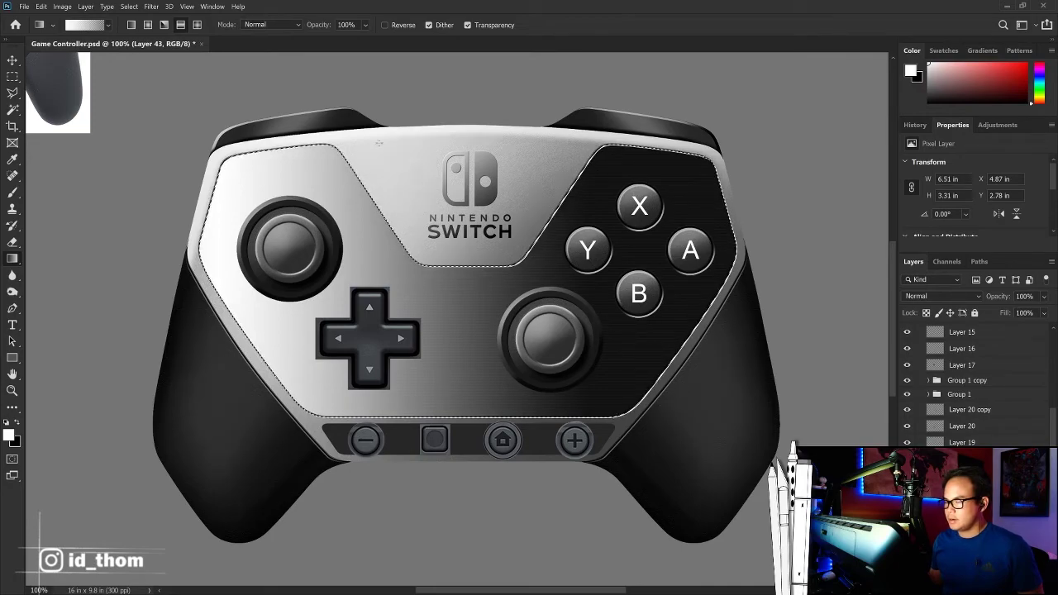
key(ctrl+z)
drag(337, 139, 285, 93)
drag(613, 368, 613, 368)
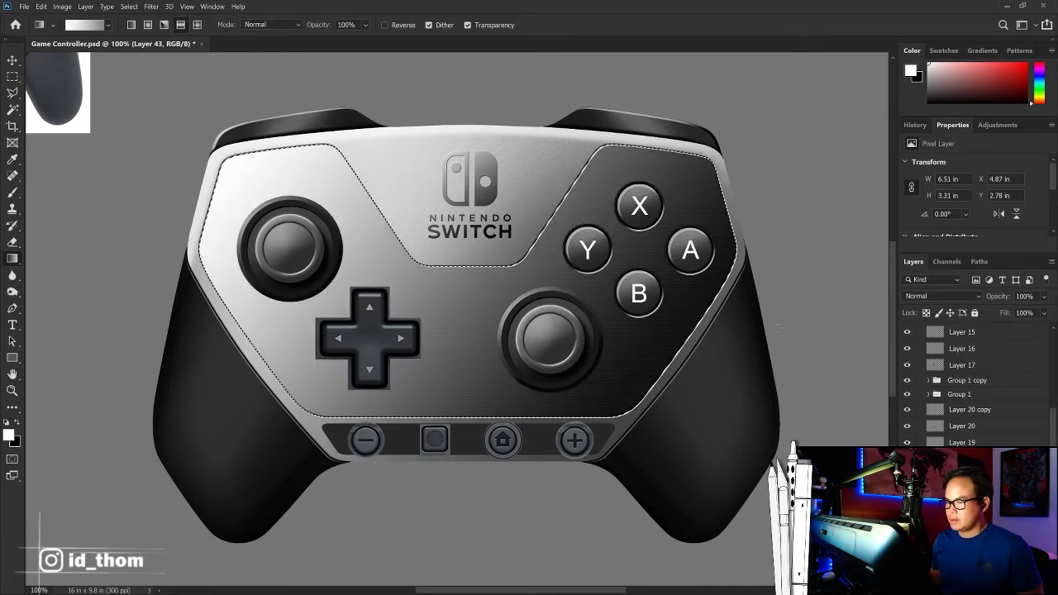
Step: Set the new gradient layer to 50% opacity in Hard Light and deselect
click(1043, 296)
drag(1033, 308, 1023, 307)
click(942, 295)
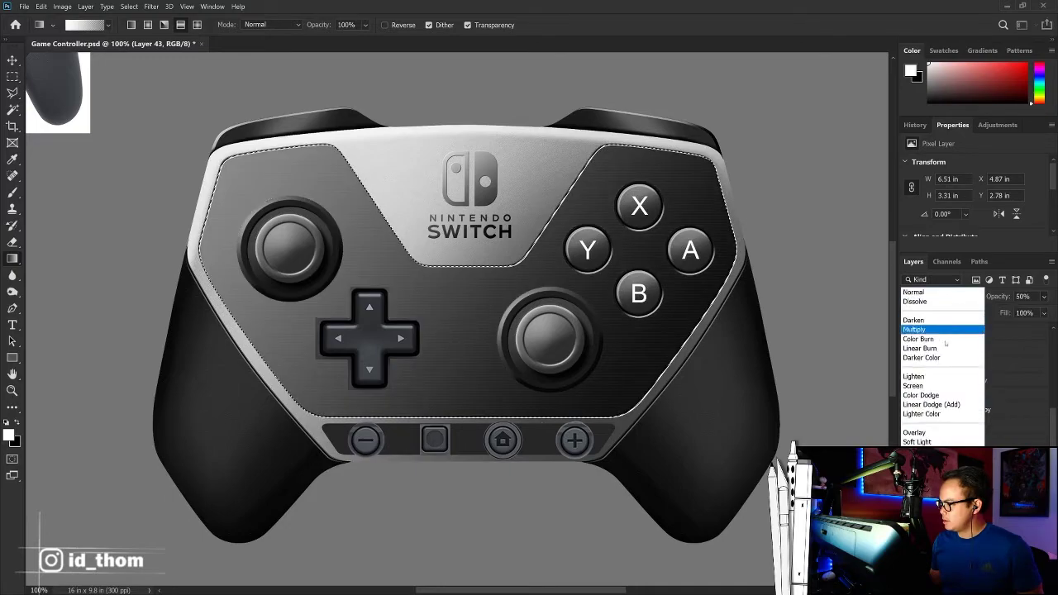
click(917, 440)
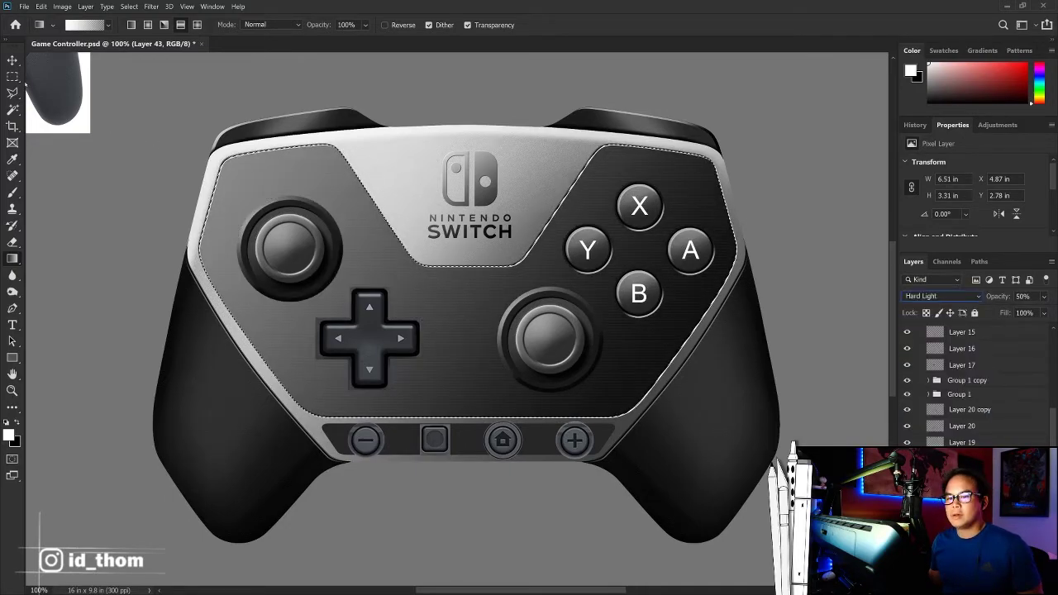
key(m)
key(ctrl+d)
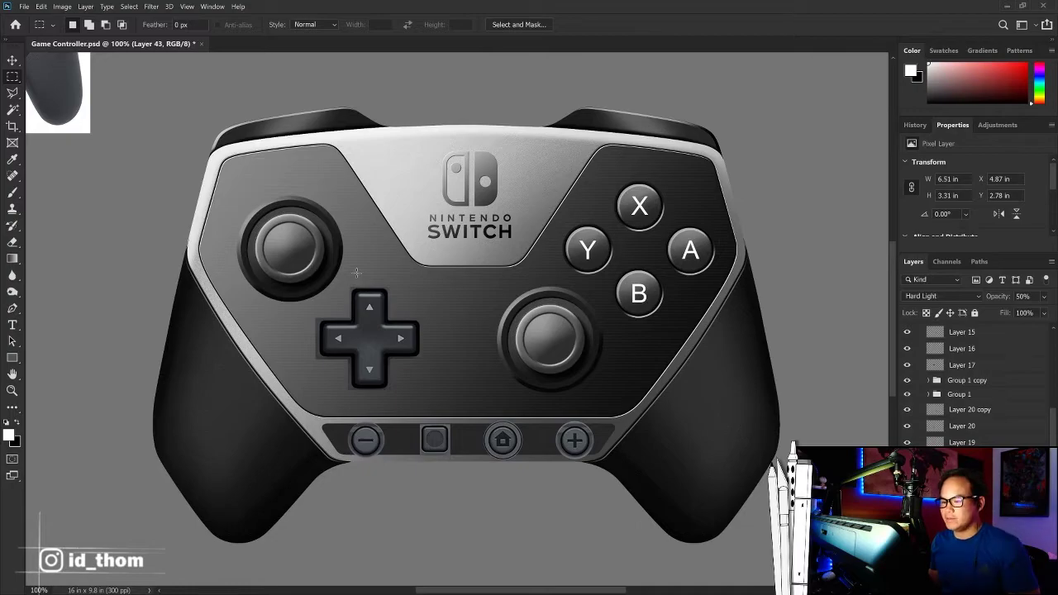
Step: Zoom to 200% on the left stick and D-pad, undoing an accidental fill
key(ctrl+plus)
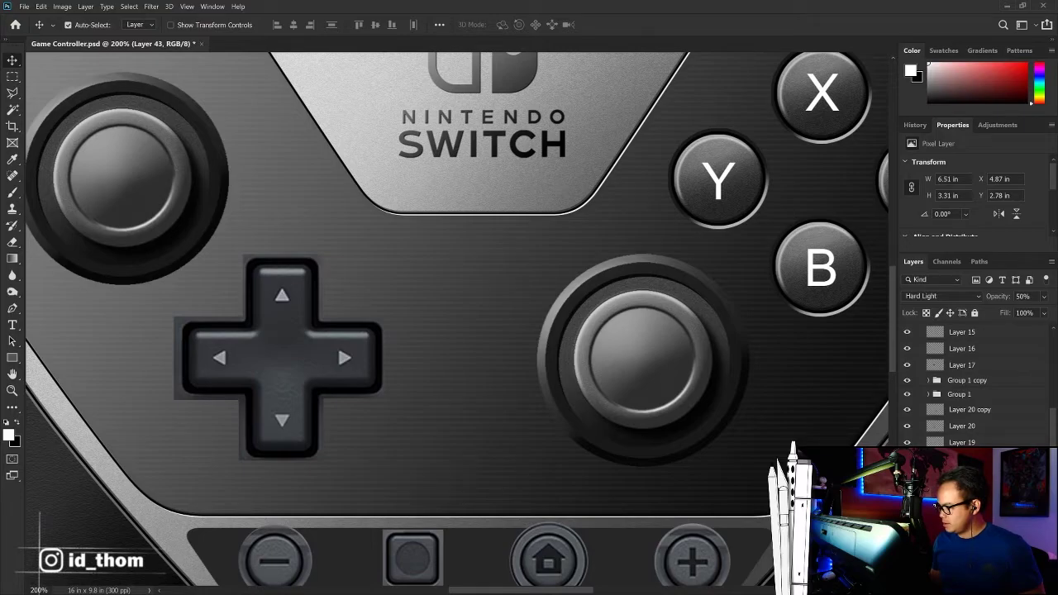
drag(273, 212, 395, 240)
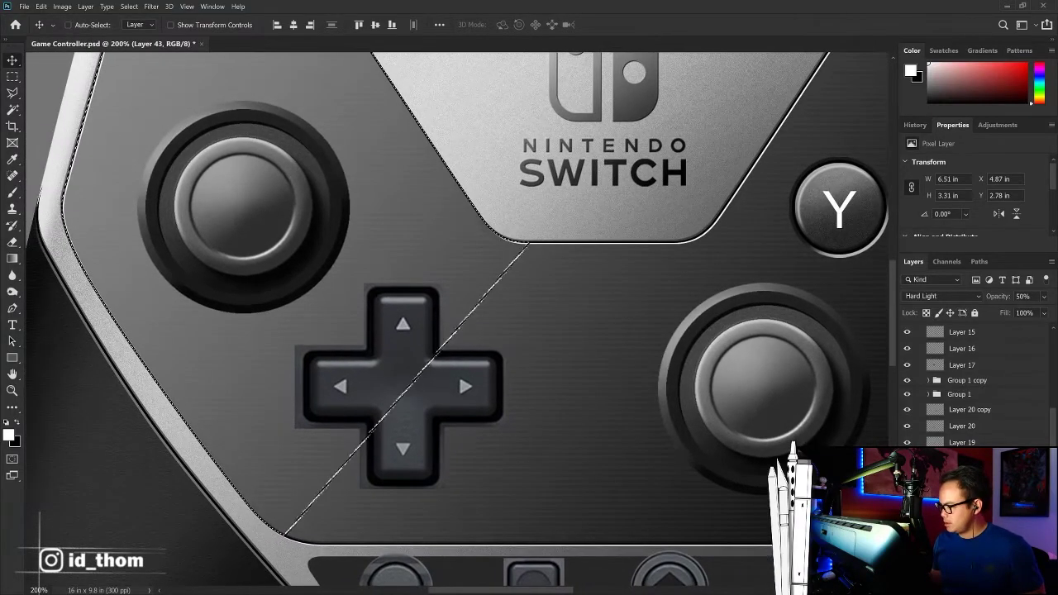
key(alt+BackSpace)
key(ctrl+d)
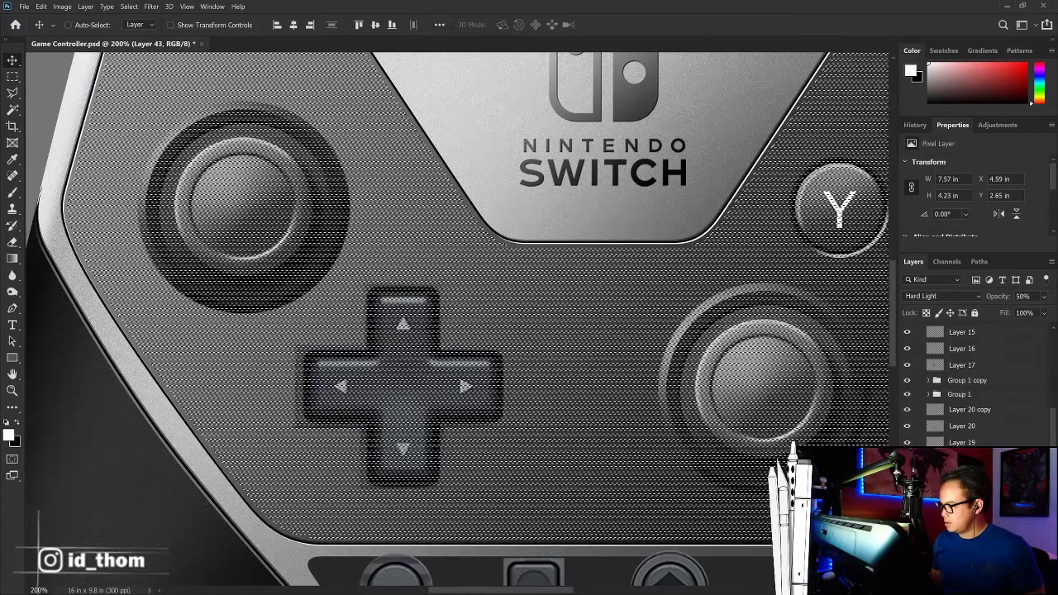
key(ctrl+z)
key(ctrl+z)
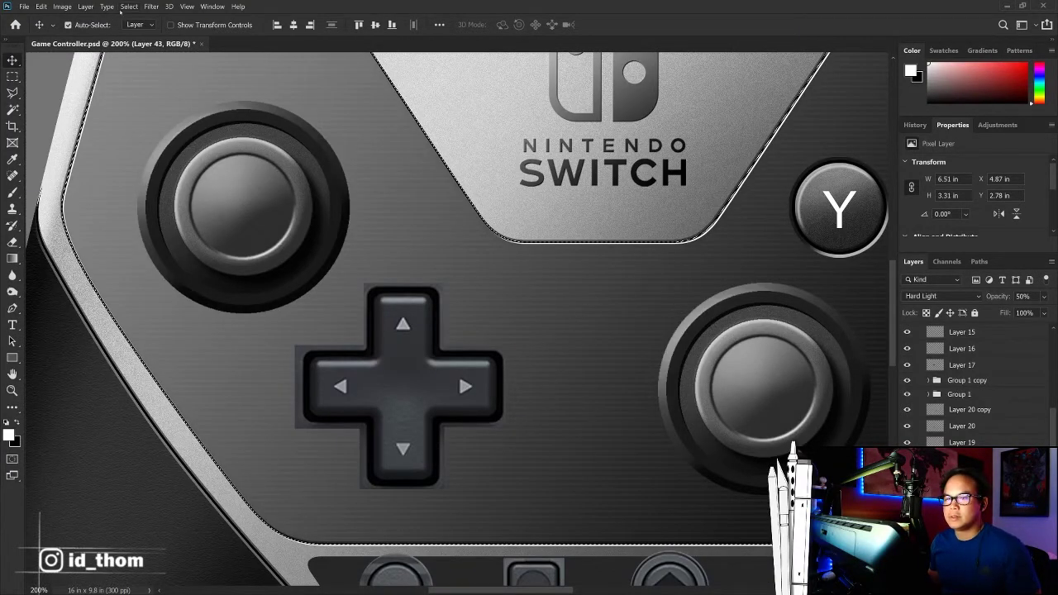
Step: Contract the selection by 5 px and invert it to target the faceplate edge
click(129, 6)
mouse_move(138, 161)
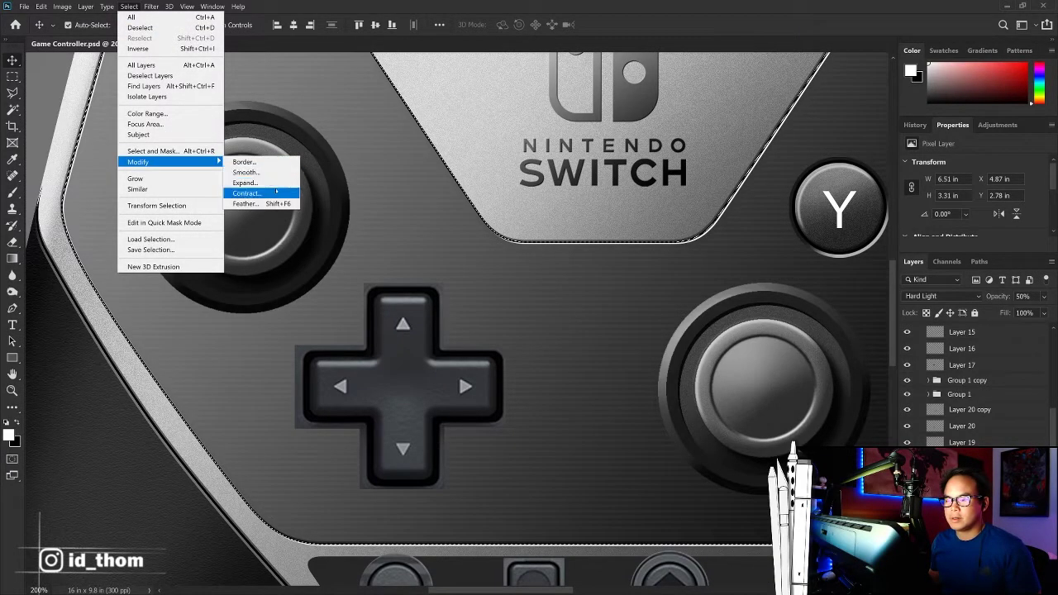
click(276, 192)
text(5)
key(Return)
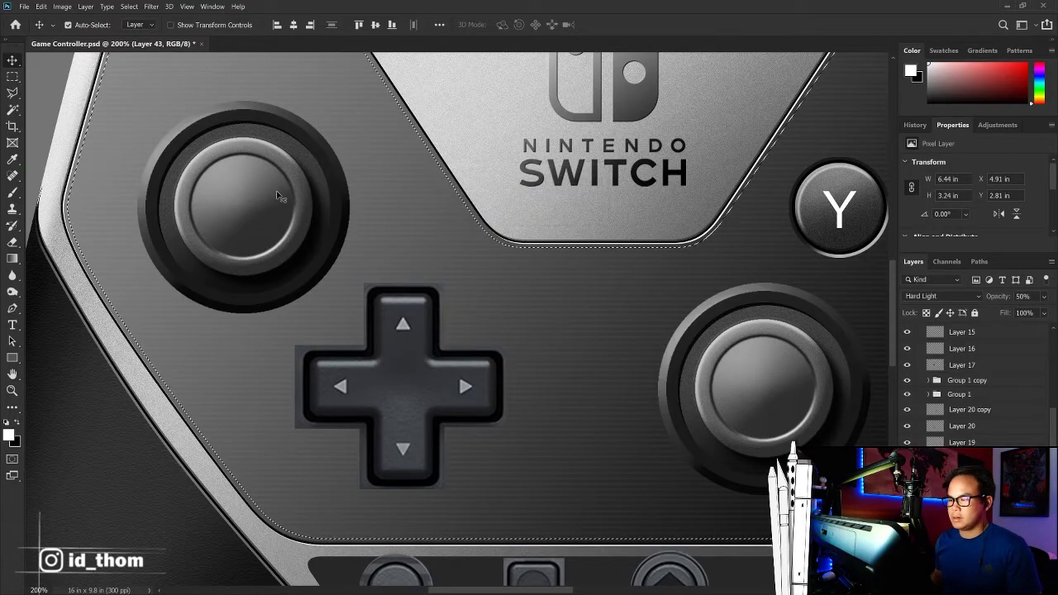
click(151, 7)
mouse_move(129, 6)
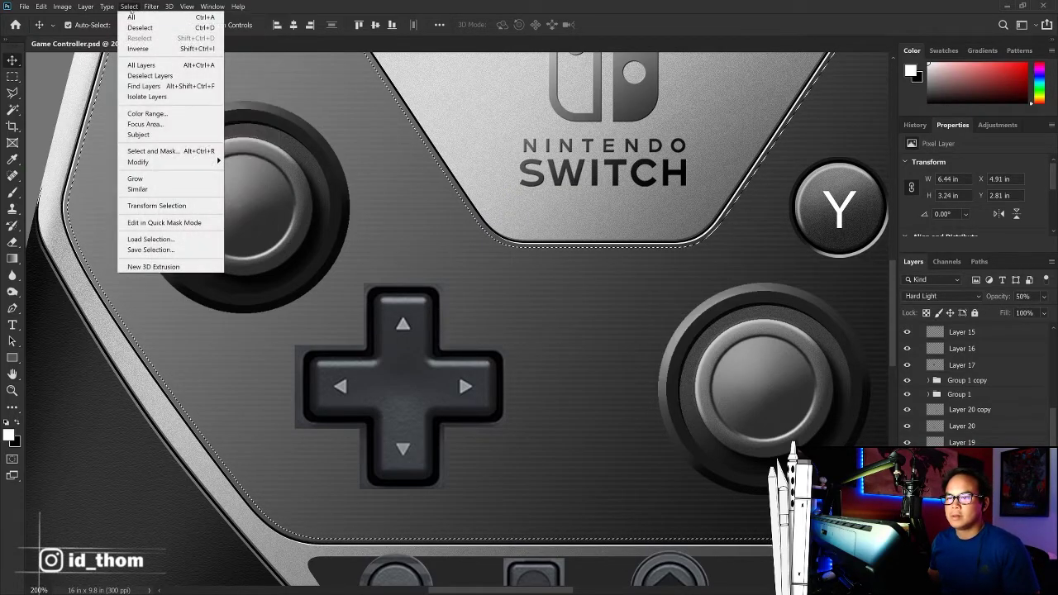
click(137, 48)
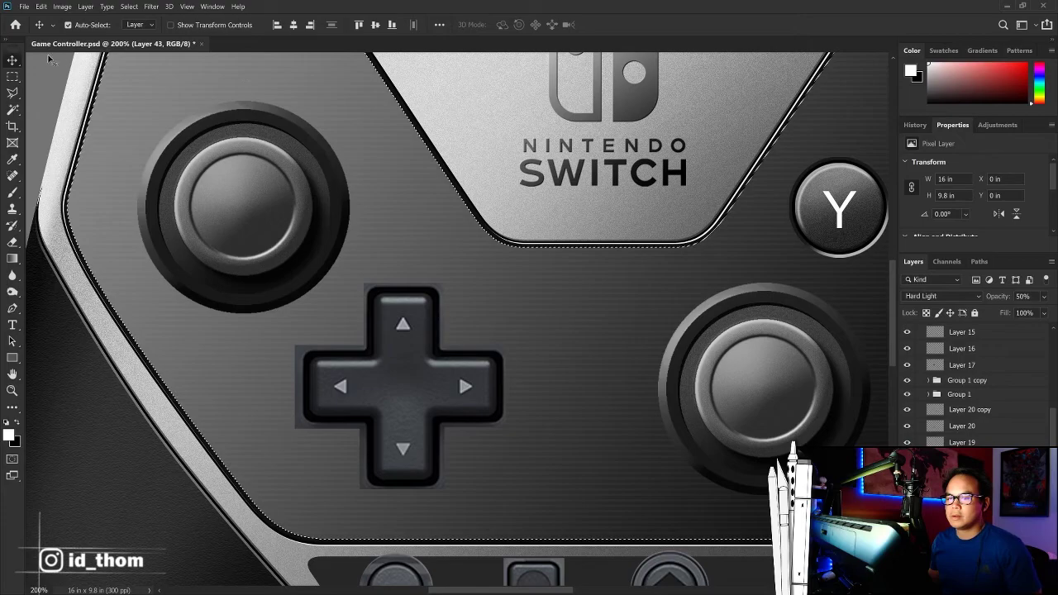
Step: Return to 200% and select the Layer 34 copy brushed-metal texture layer
key(m)
key(ctrl+1)
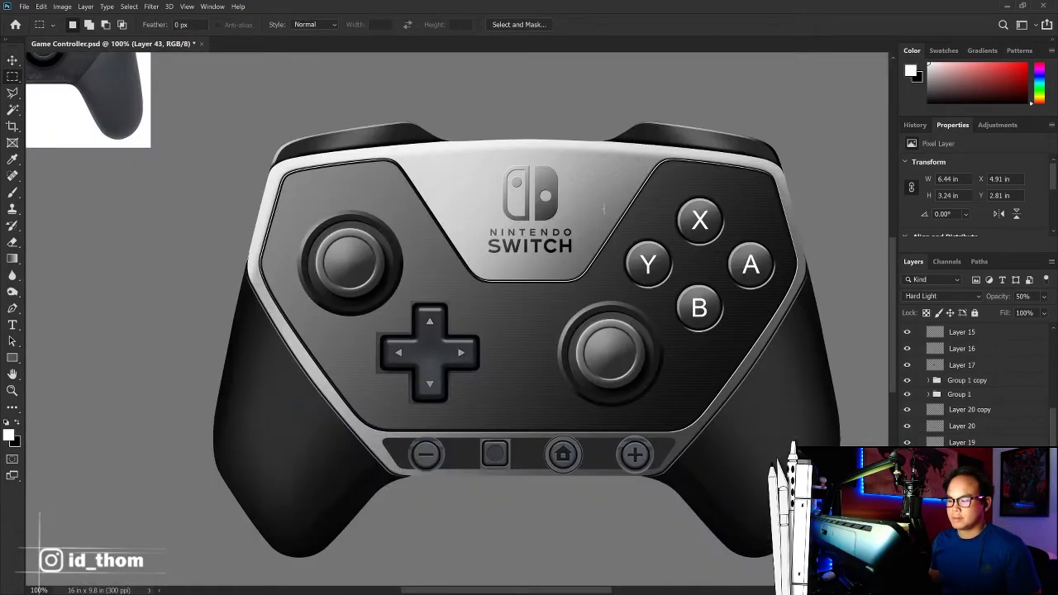
key(ctrl+minus)
key(ctrl+plus)
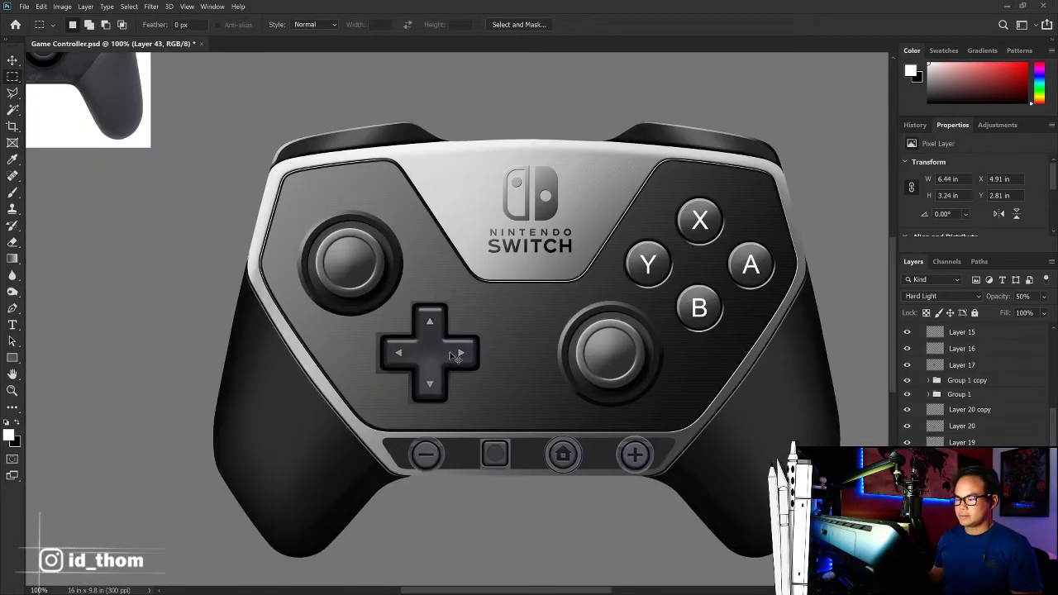
key(ctrl+plus)
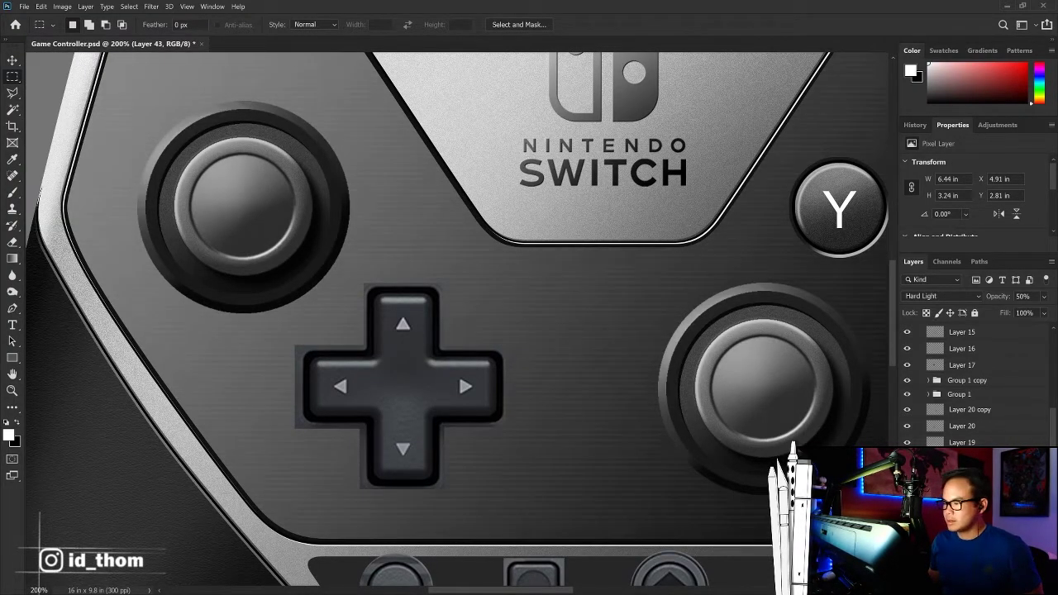
click(973, 370)
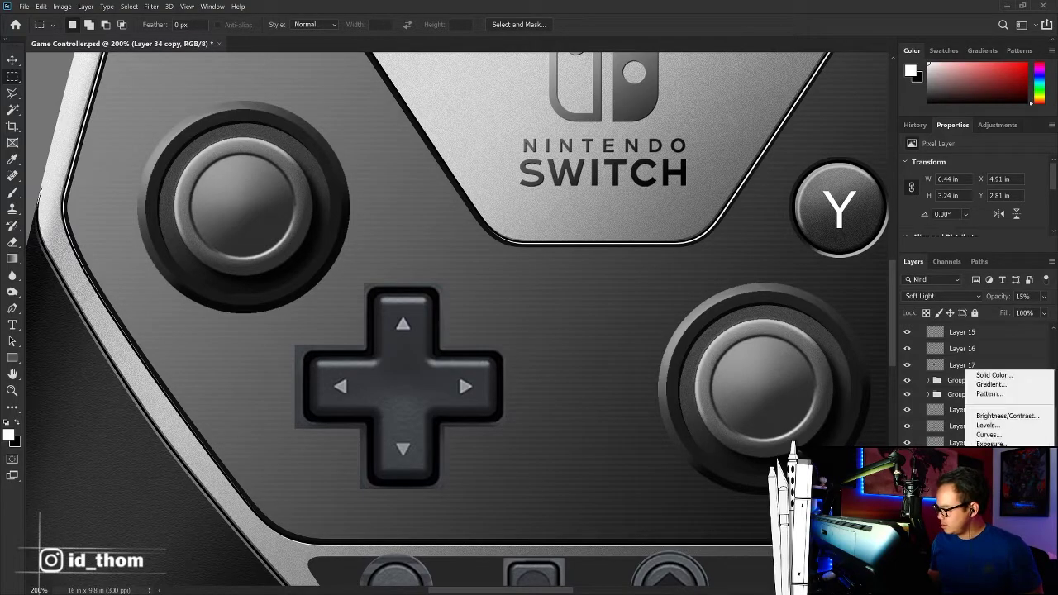
click(1007, 415)
key(ctrl+z)
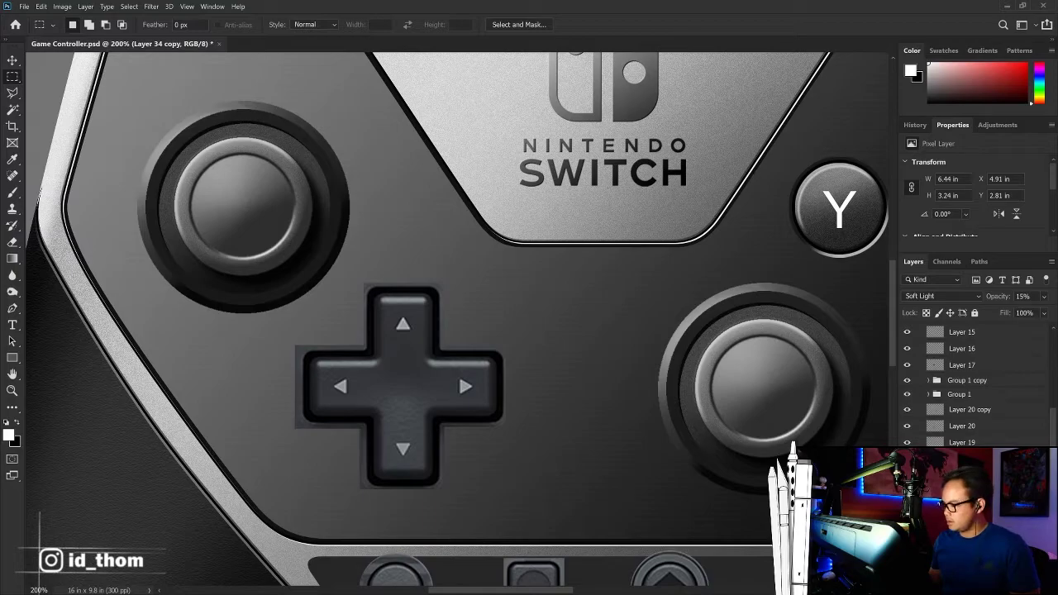
key(ctrl+v)
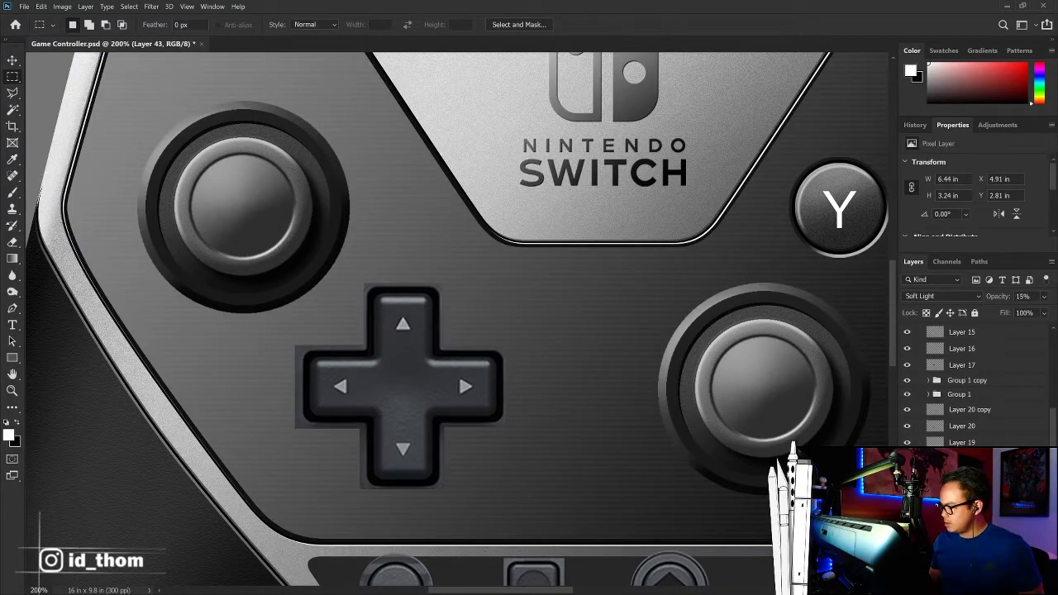
click(835, 390)
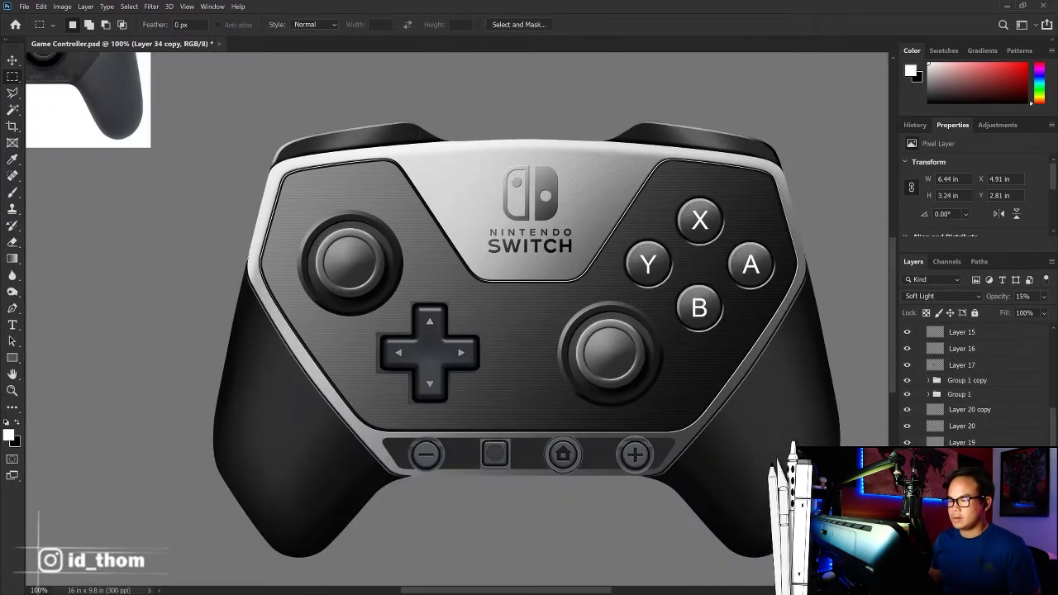
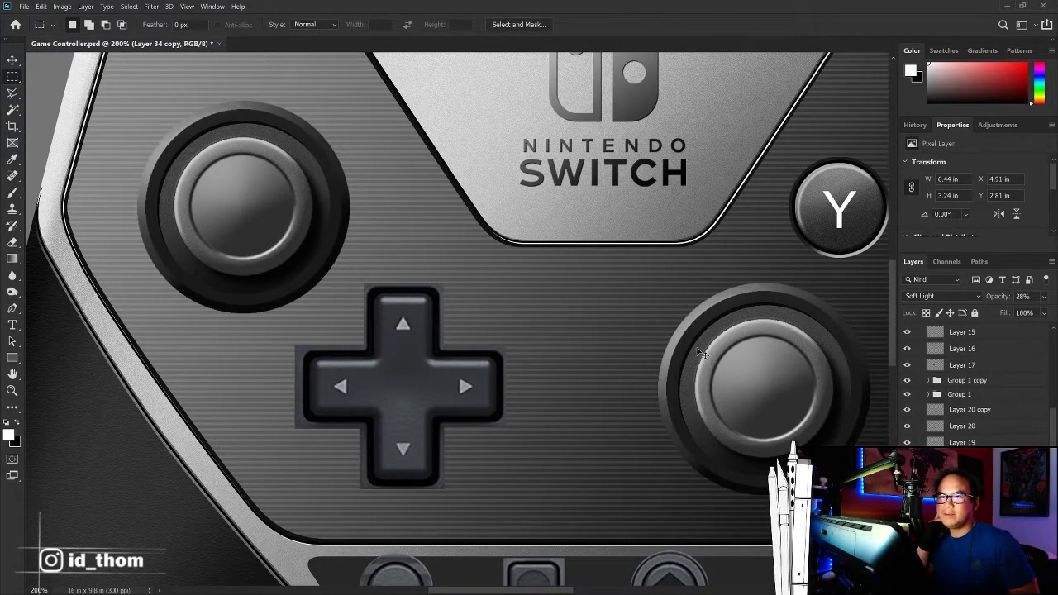
Step: Fit the controller in view, test-move the D-pad off it, and undo the move
key(ctrl+plus)
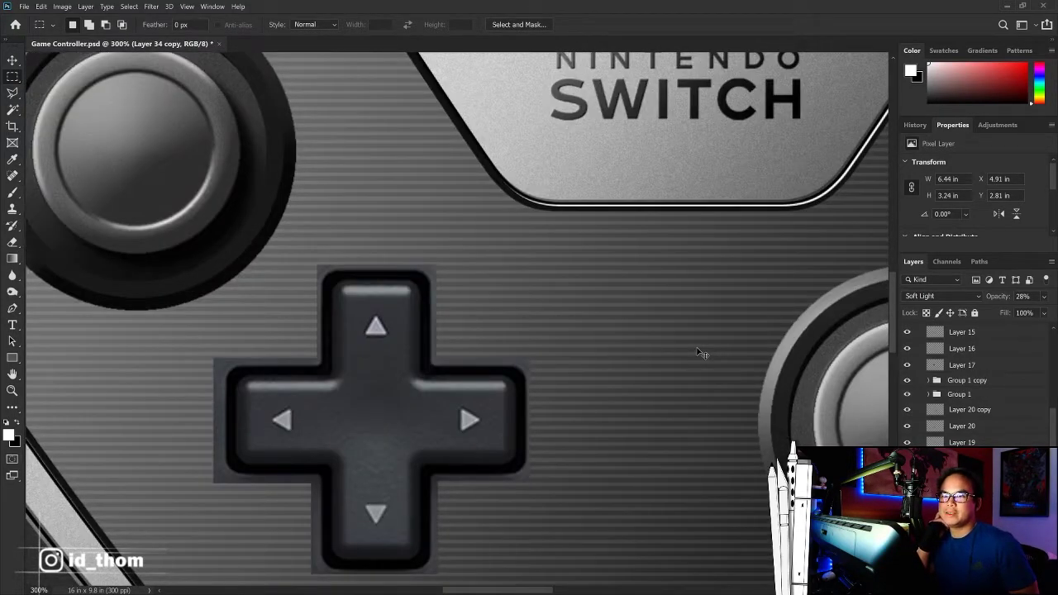
key(ctrl+minus)
key(ctrl+0)
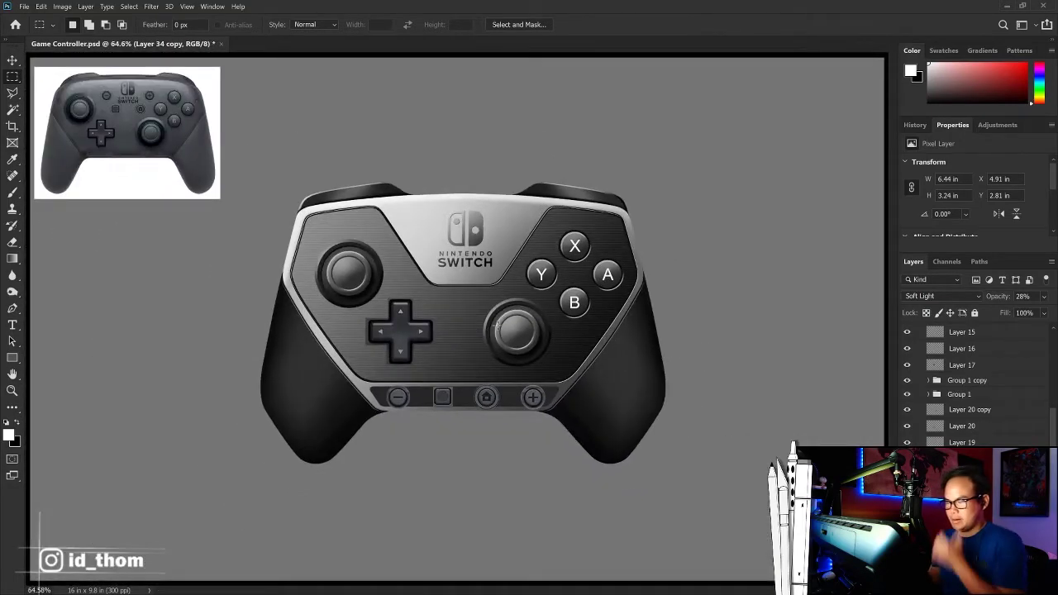
key(v)
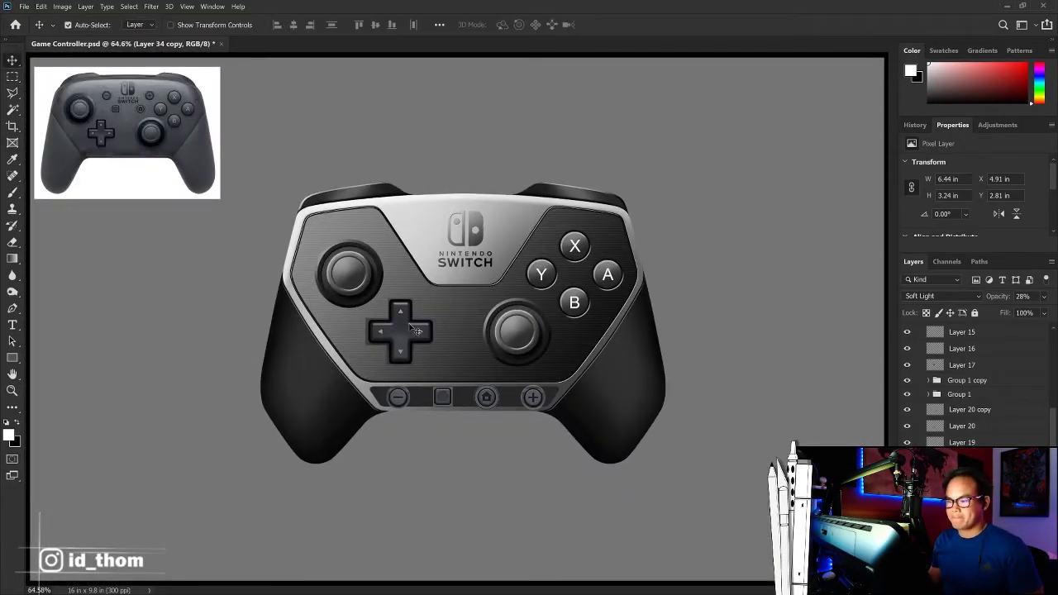
mouse_move(399, 327)
mouse_down()
mouse_move(202, 482)
mouse_move(127, 479)
mouse_up()
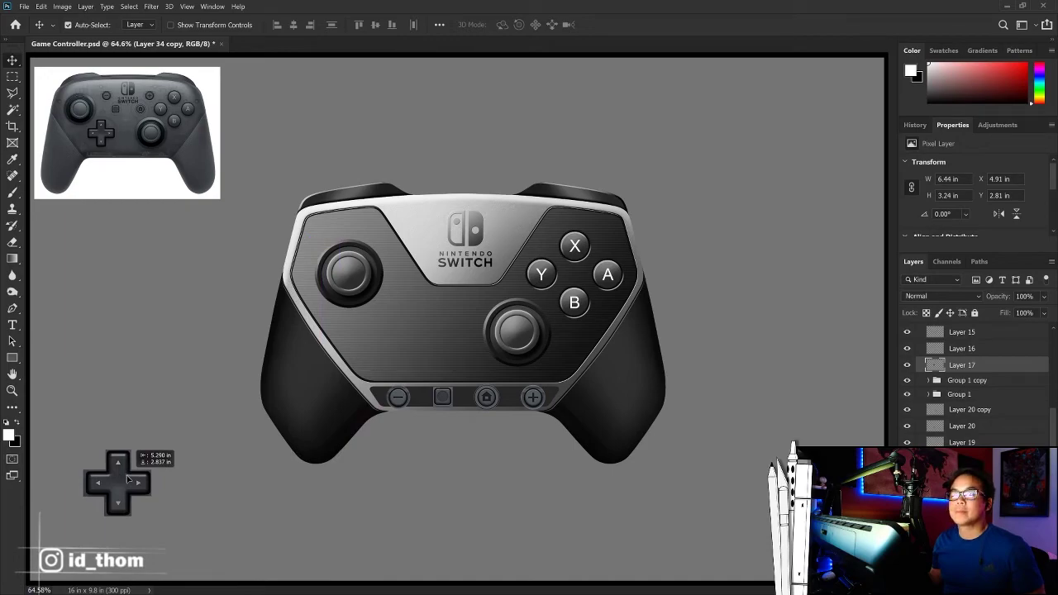
key(ctrl+z)
Step: Zoom the D-pad to 300%, centre it, and show the document's Paths list
key(ctrl+plus)
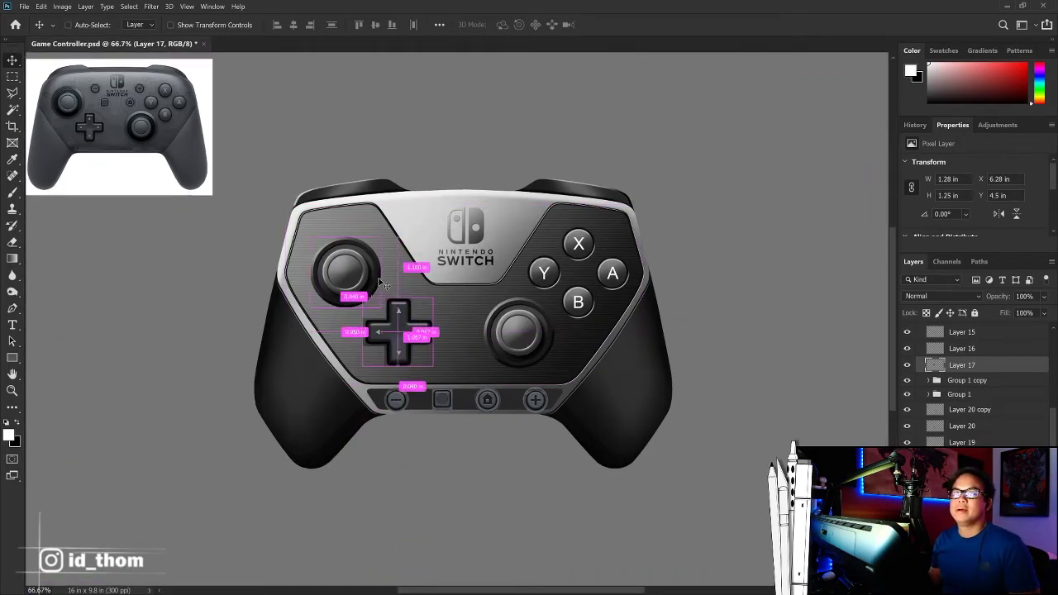
key(ctrl+plus)
key(ctrl+plus)
key(ctrl+plus)
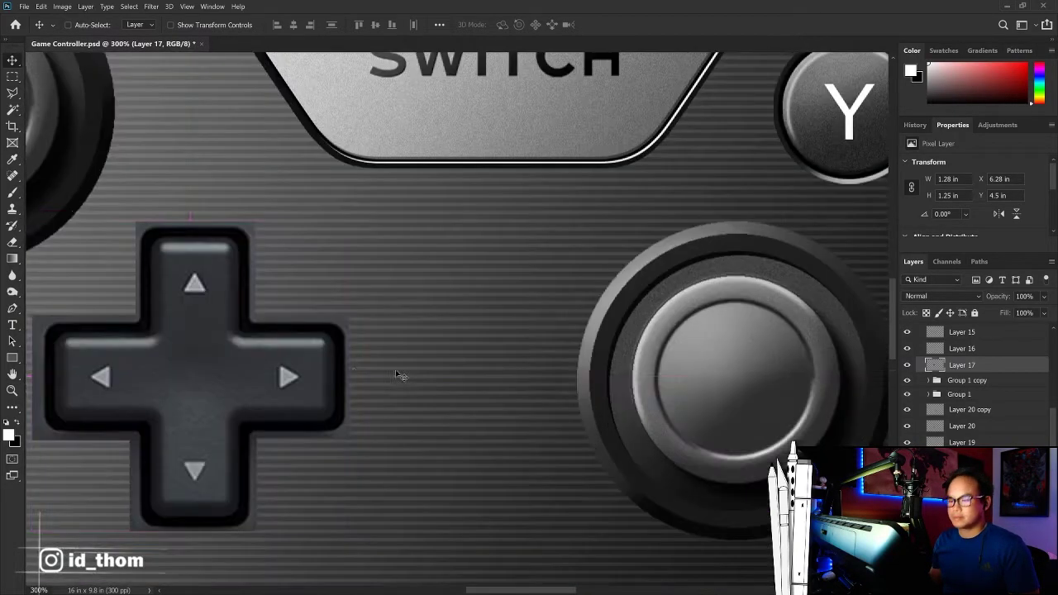
drag(302, 363, 402, 302)
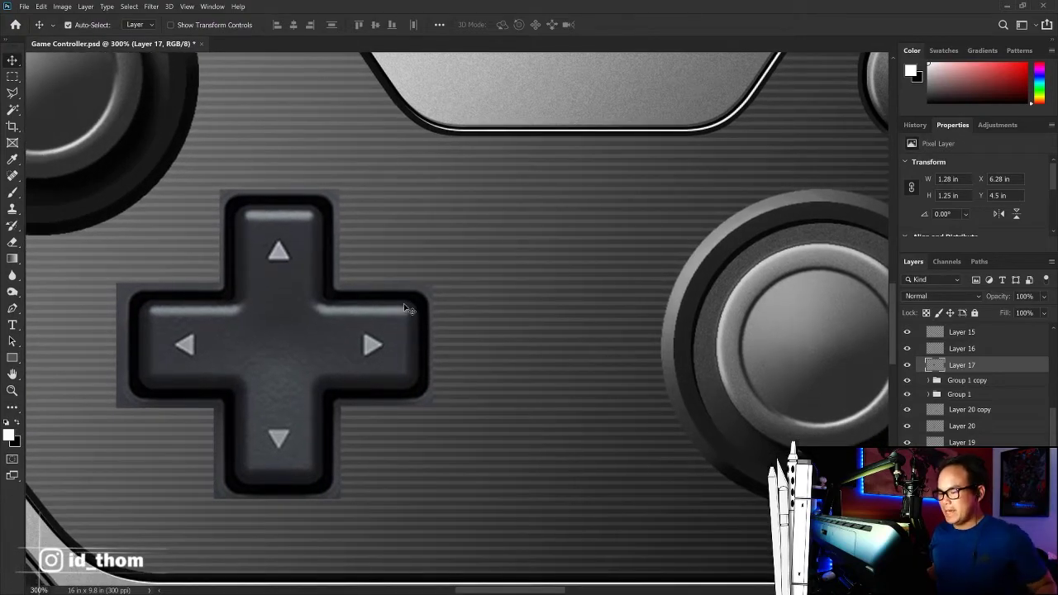
click(978, 261)
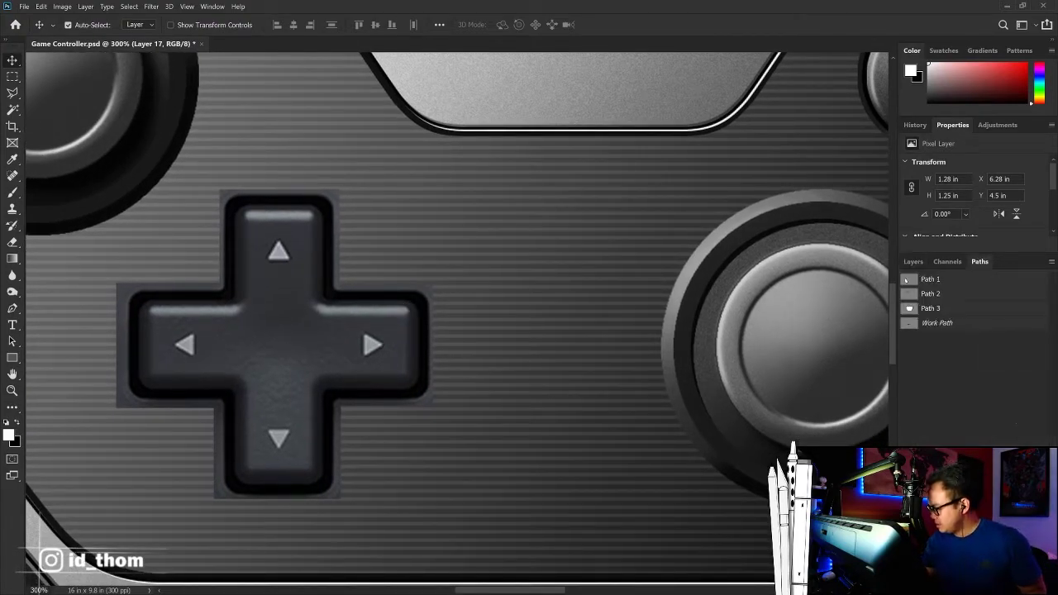
Step: Marquee the D-pad's vertical bar and add a new layer above Layer 17
key(m)
mouse_move(287, 200)
mouse_down()
mouse_move(464, 172)
mouse_move(509, 464)
mouse_up()
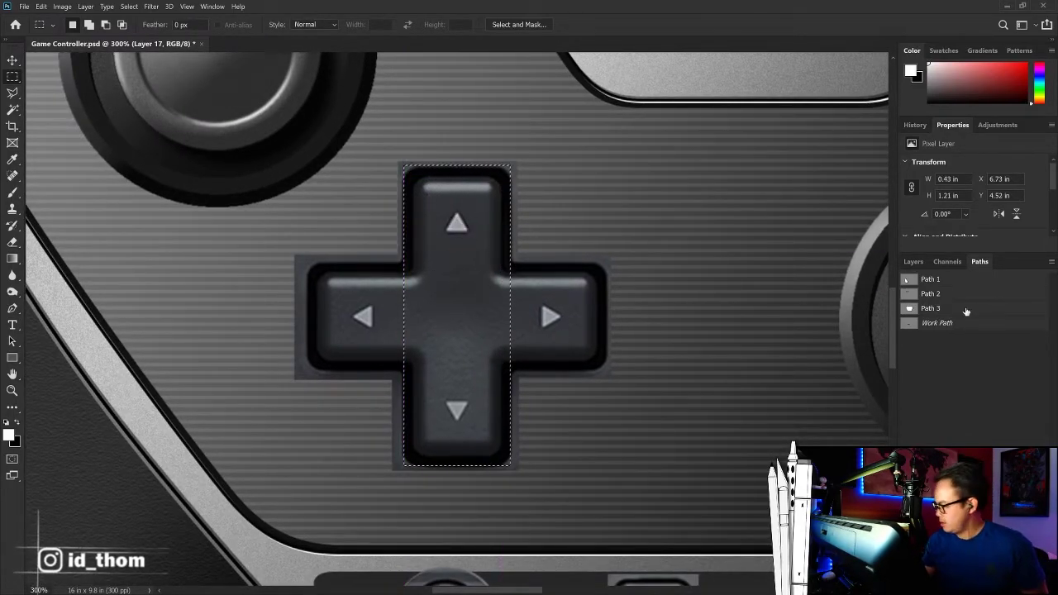
click(922, 263)
click(991, 381)
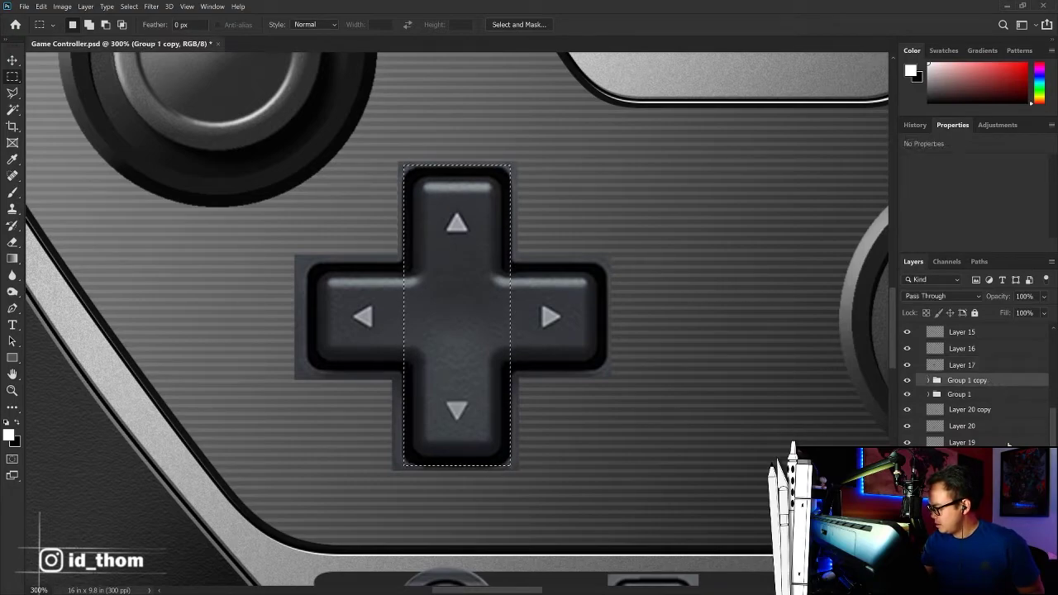
click(986, 363)
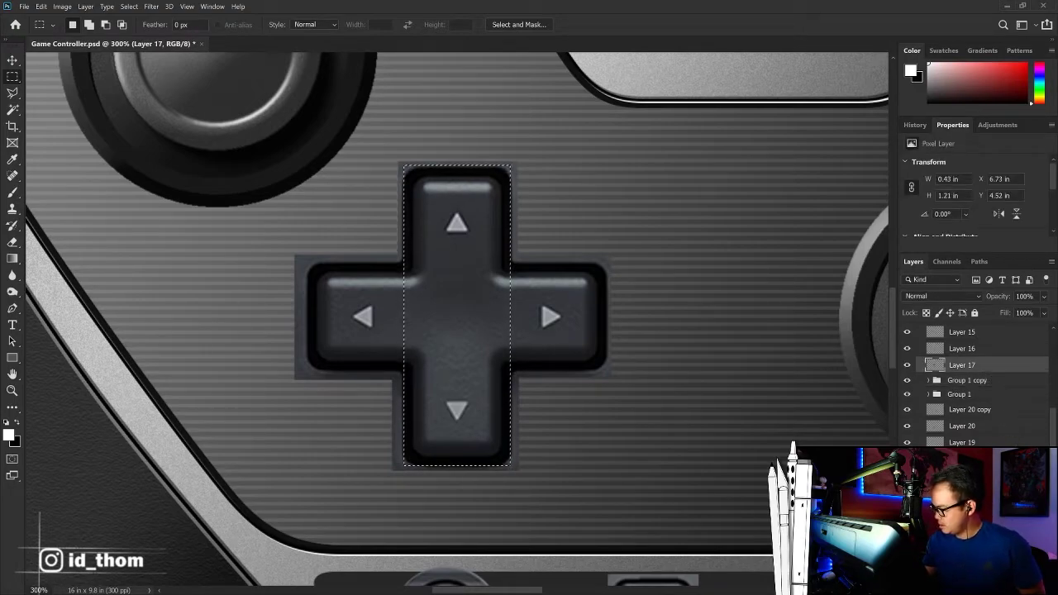
key(ctrl+j)
Step: Smooth the bar selection's corners and fill it with black
click(129, 6)
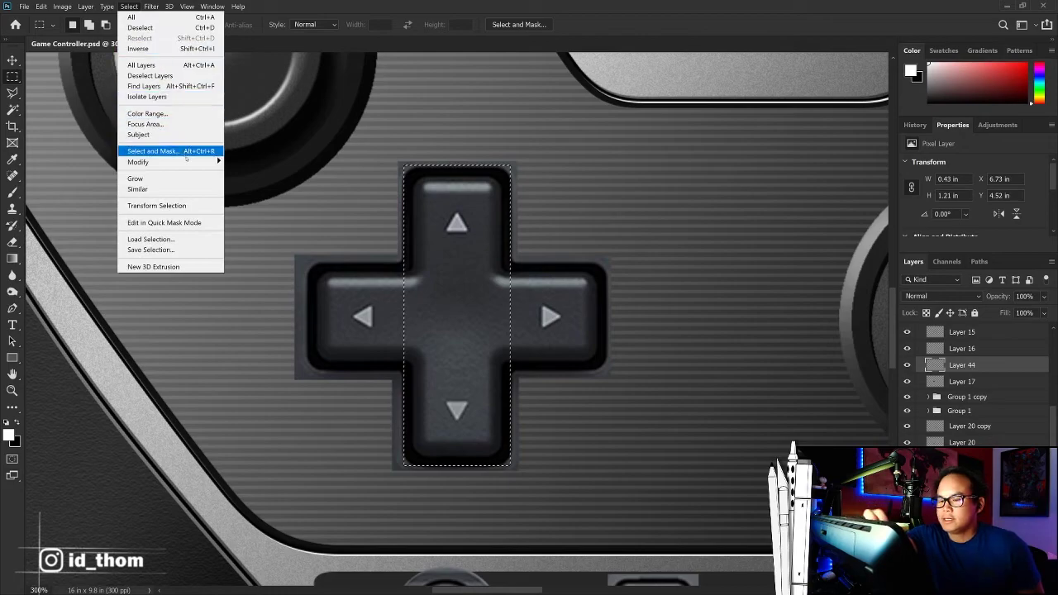
mouse_move(138, 162)
click(235, 171)
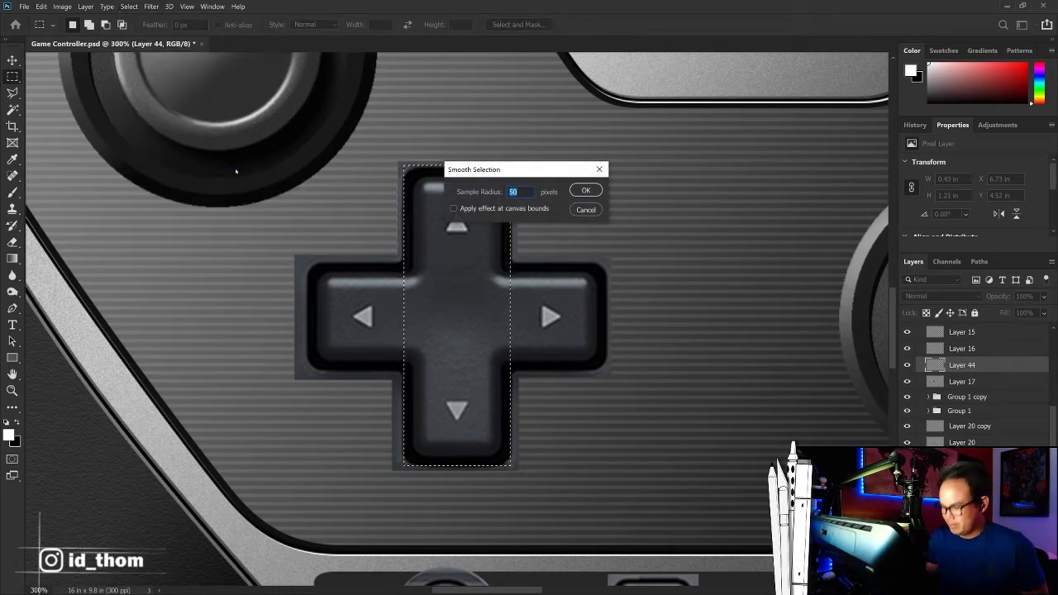
key(Return)
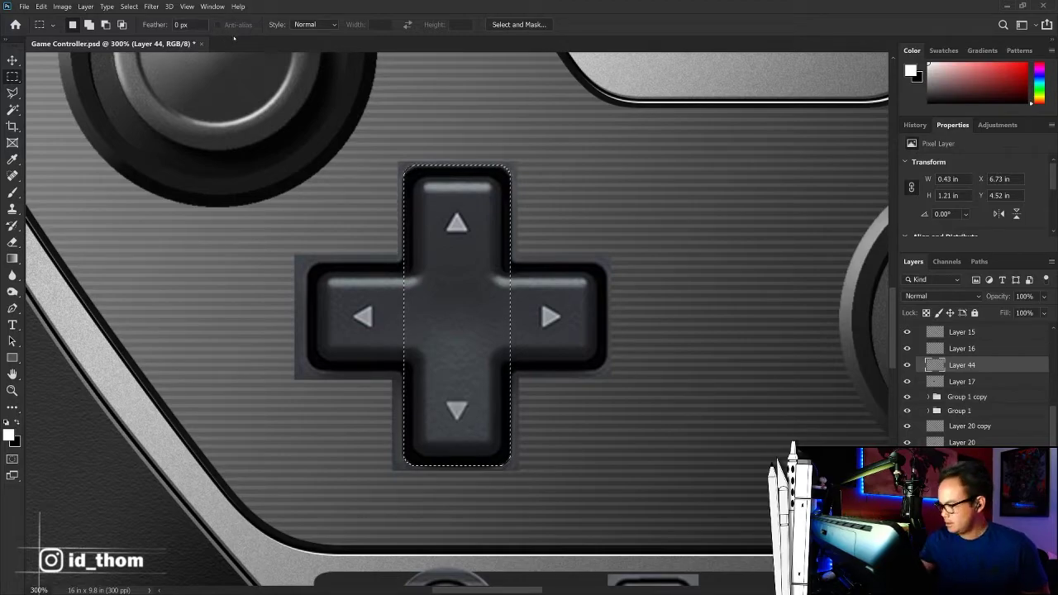
key(shift+F5)
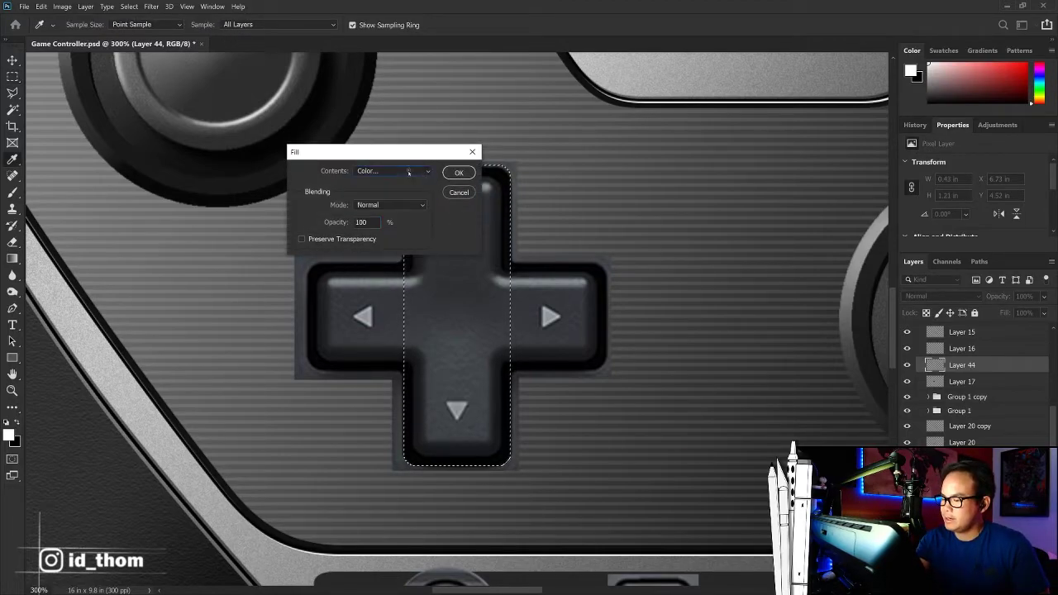
click(496, 401)
key(Return)
Step: Duplicate the black bar, rotate it 90°, and merge both bars into a cross
key(Return)
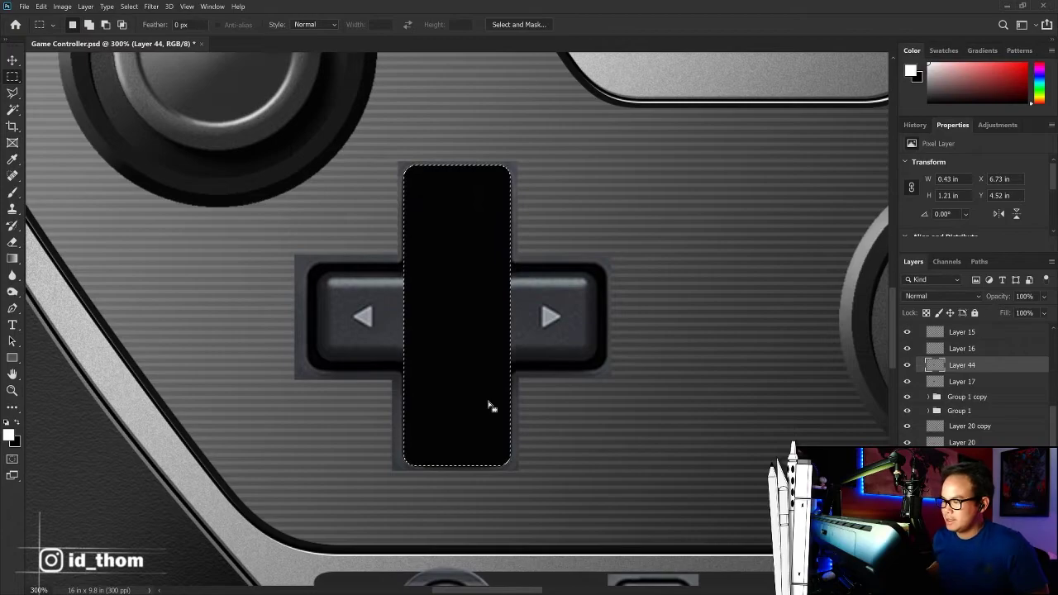
drag(961, 371, 963, 361)
key(ctrl+t)
mouse_move(578, 142)
mouse_down()
mouse_move(697, 347)
mouse_move(699, 419)
mouse_up()
key(Return)
key(m)
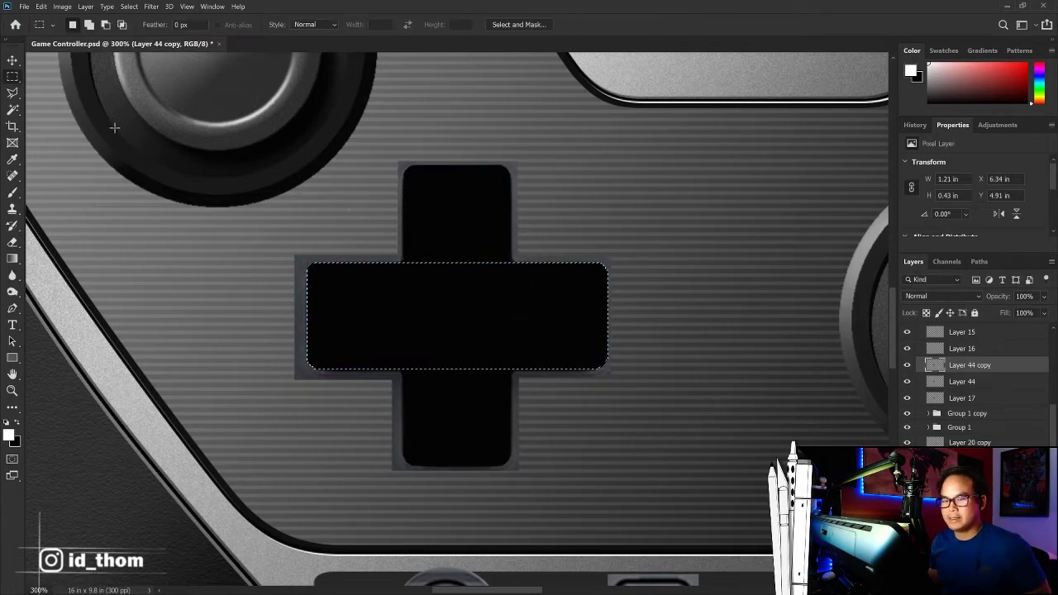
key(ctrl+d)
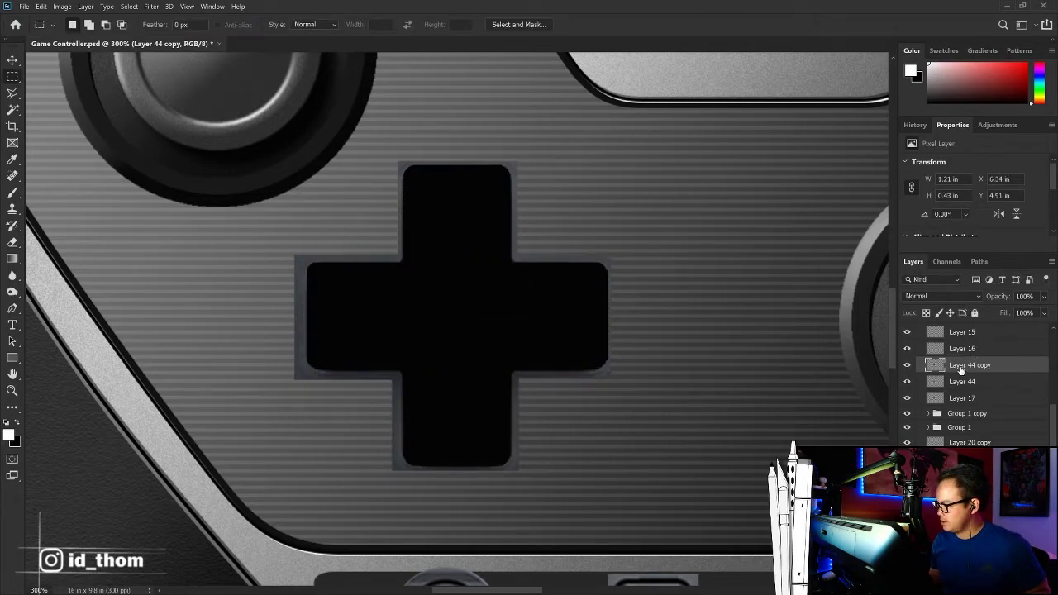
key(ctrl+e)
Step: Load the black cross as a selection and smooth its corners
ctrl+click(935, 366)
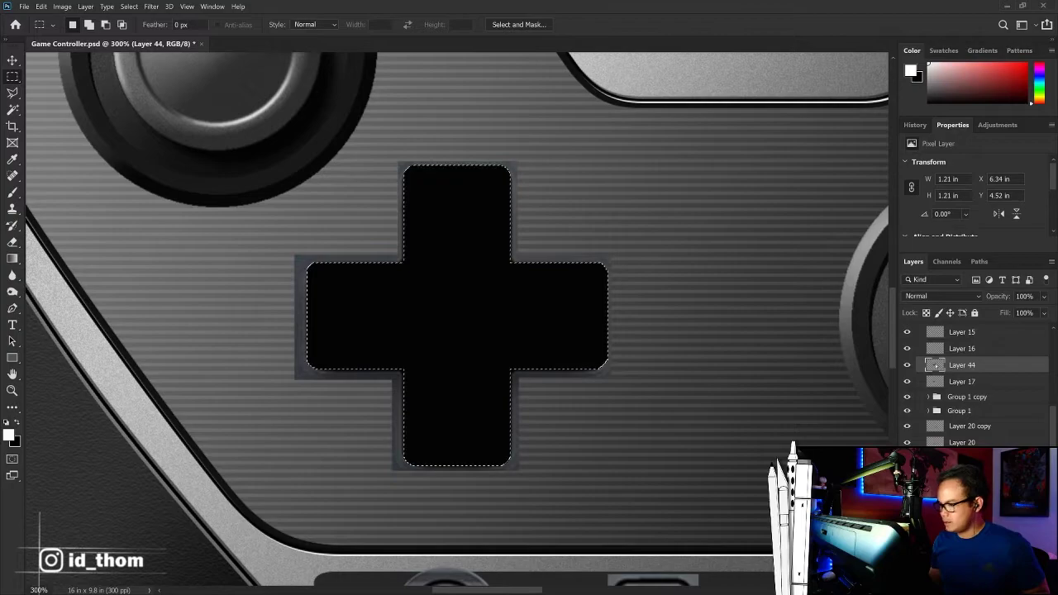
click(128, 7)
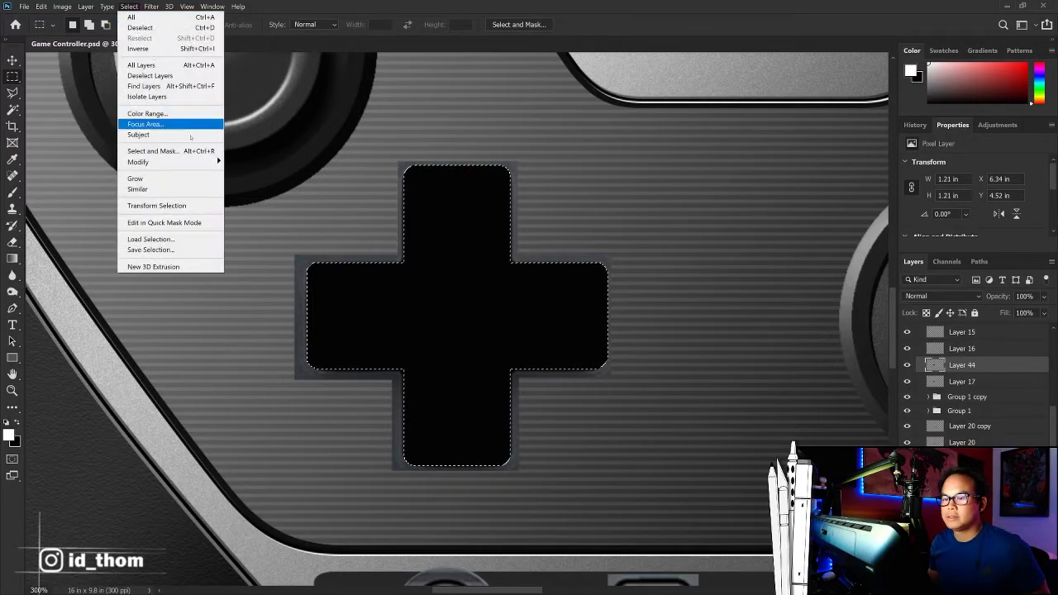
click(250, 174)
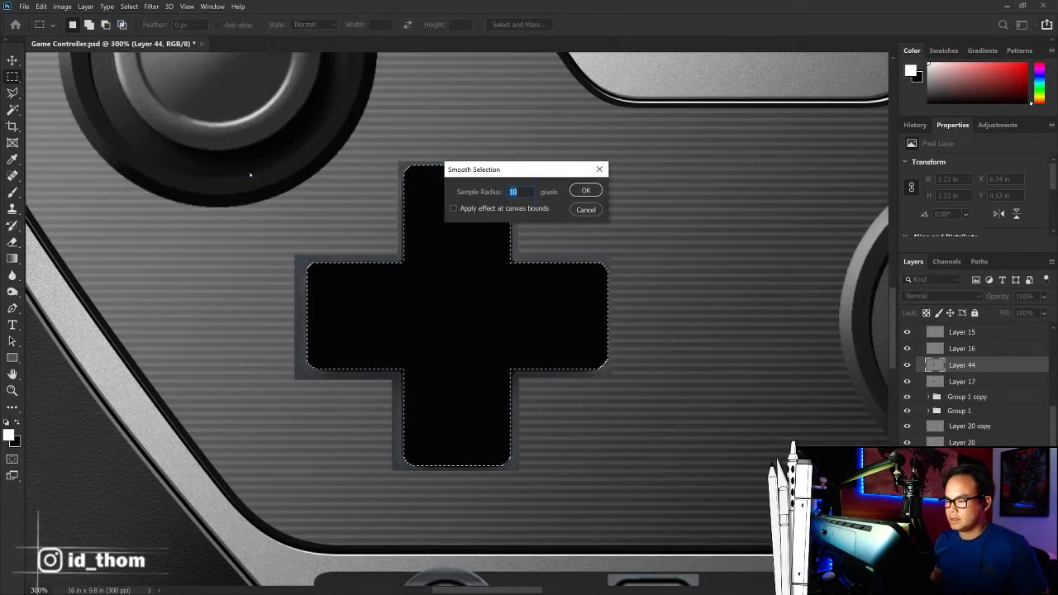
key(Return)
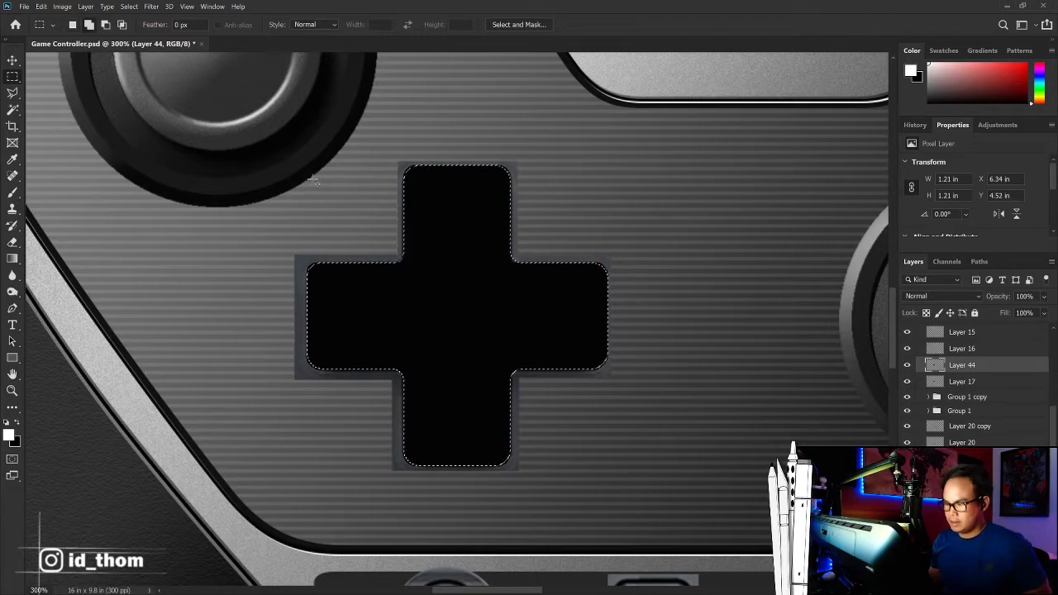
key(shift+BackSpace)
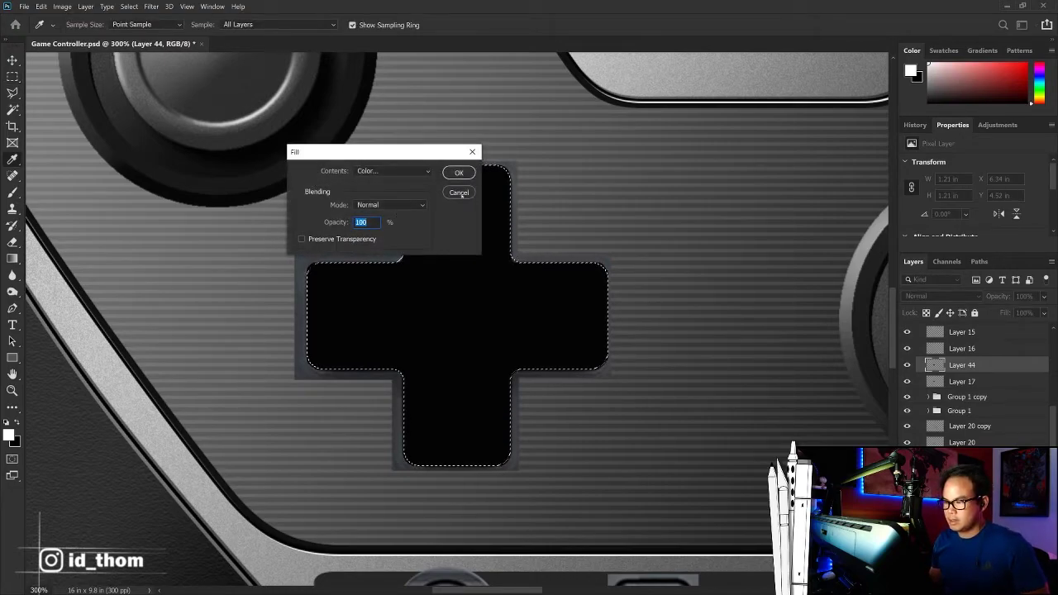
click(458, 193)
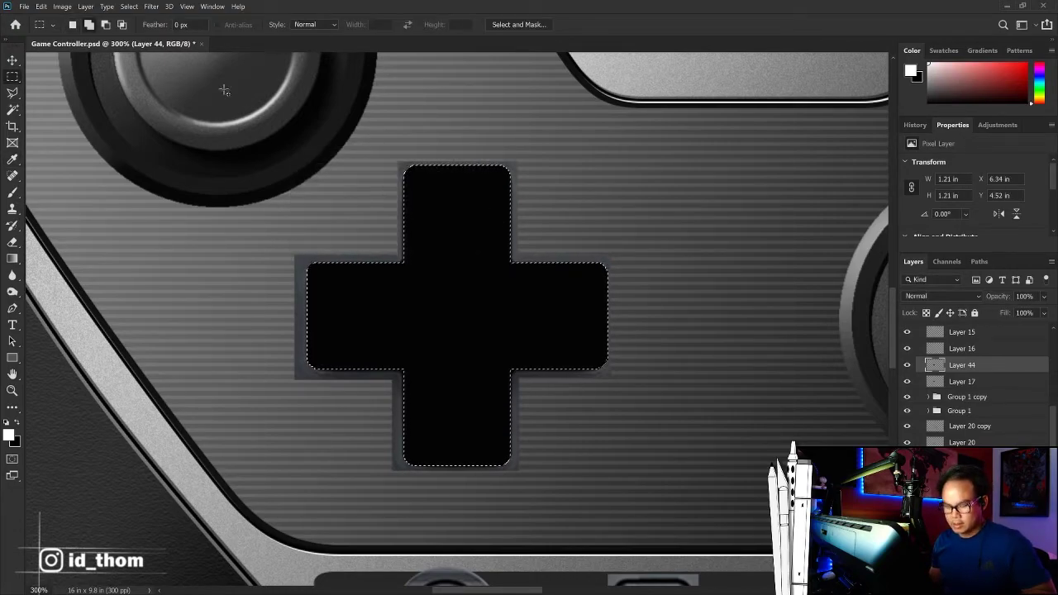
Step: Smooth the cross selection once more and refill it with black
click(129, 6)
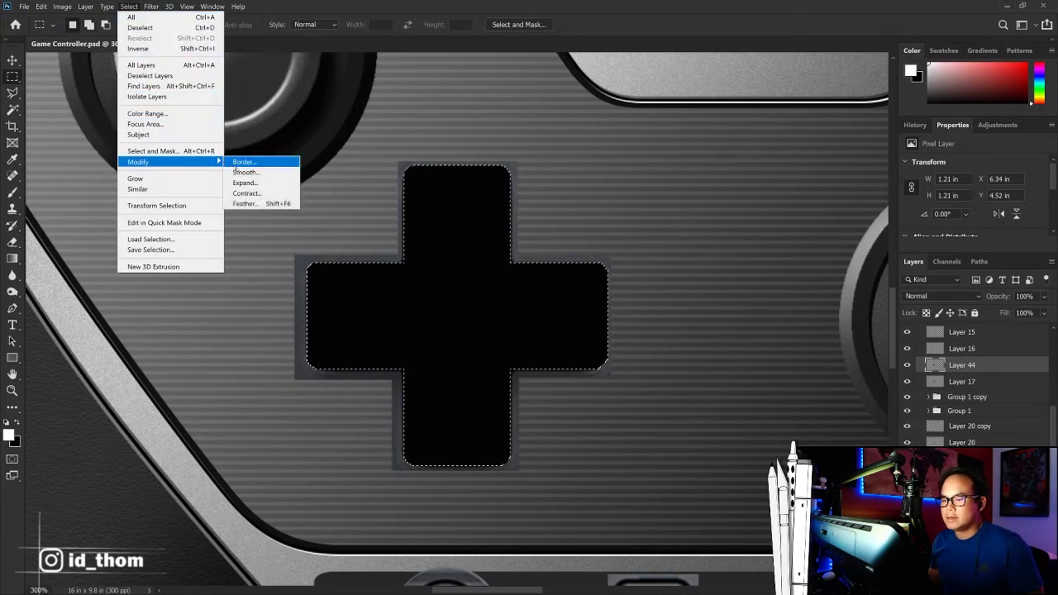
click(243, 172)
key(Return)
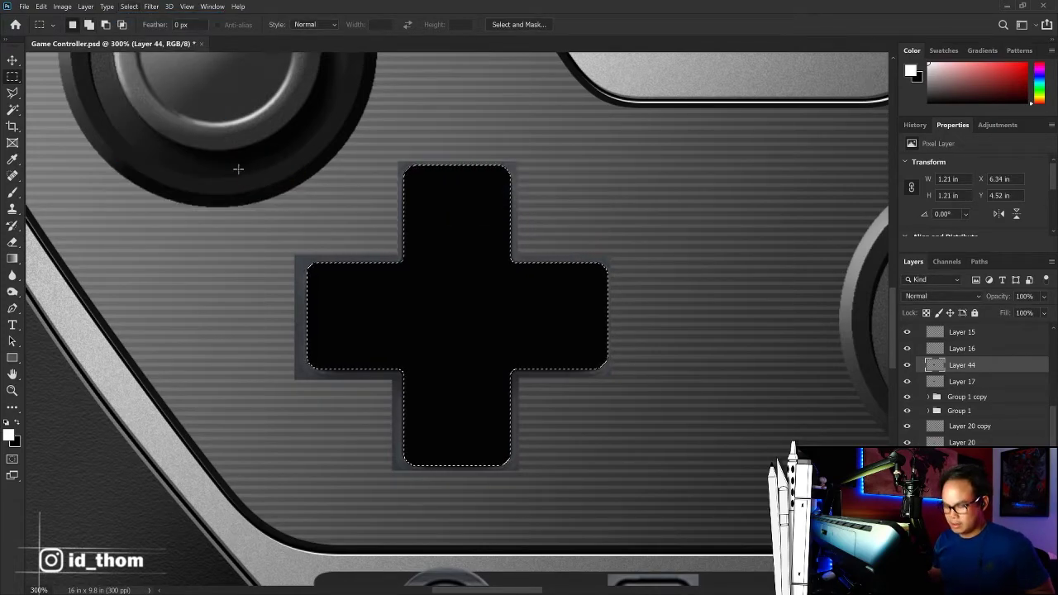
key(shift+F5)
key(Return)
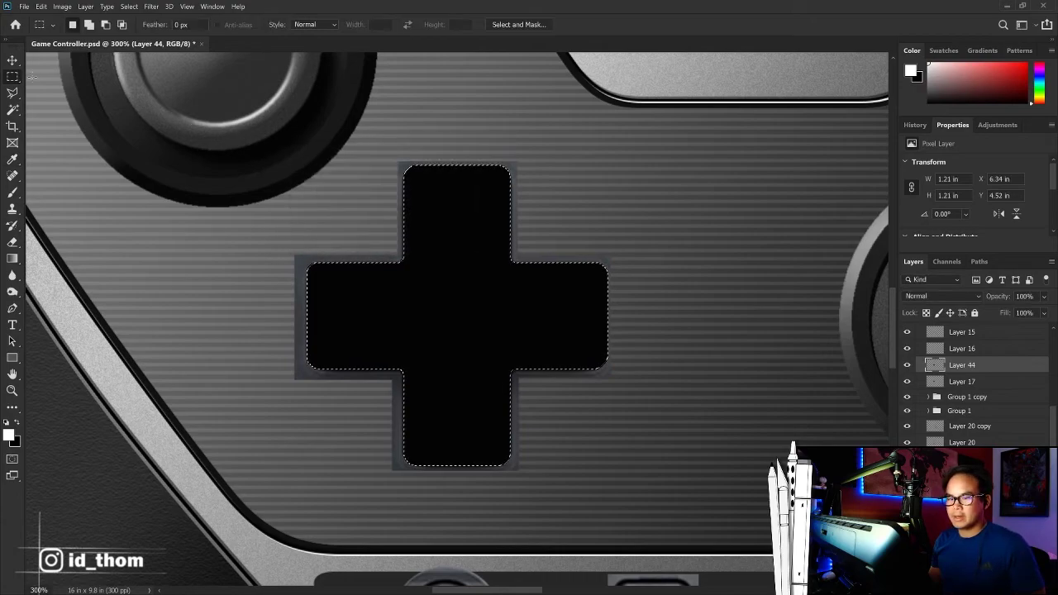
Step: Hide the black cross, add a new layer, and contract the cross selection
click(907, 364)
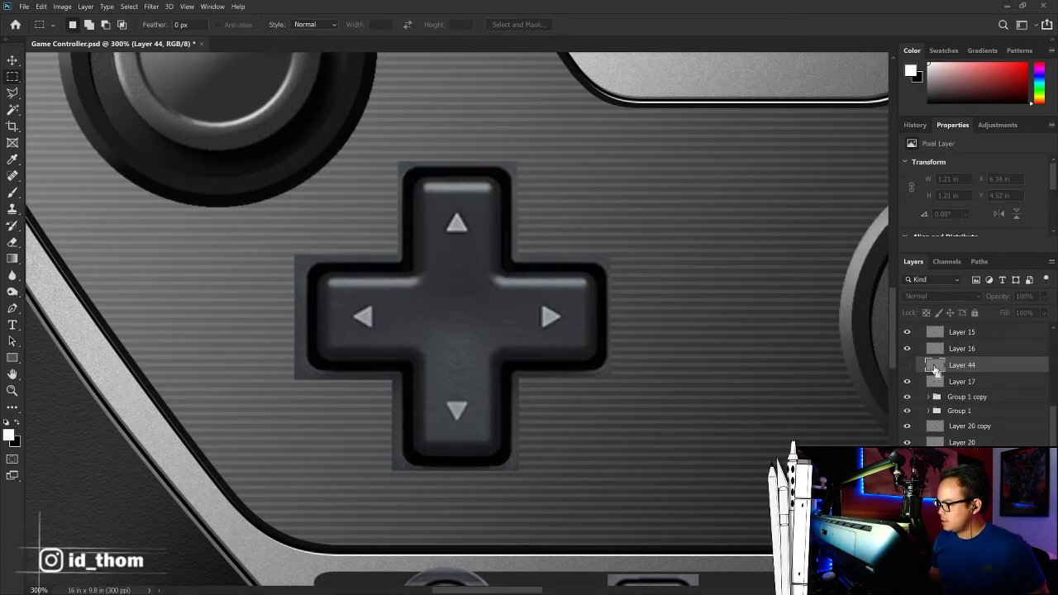
key(ctrl+j)
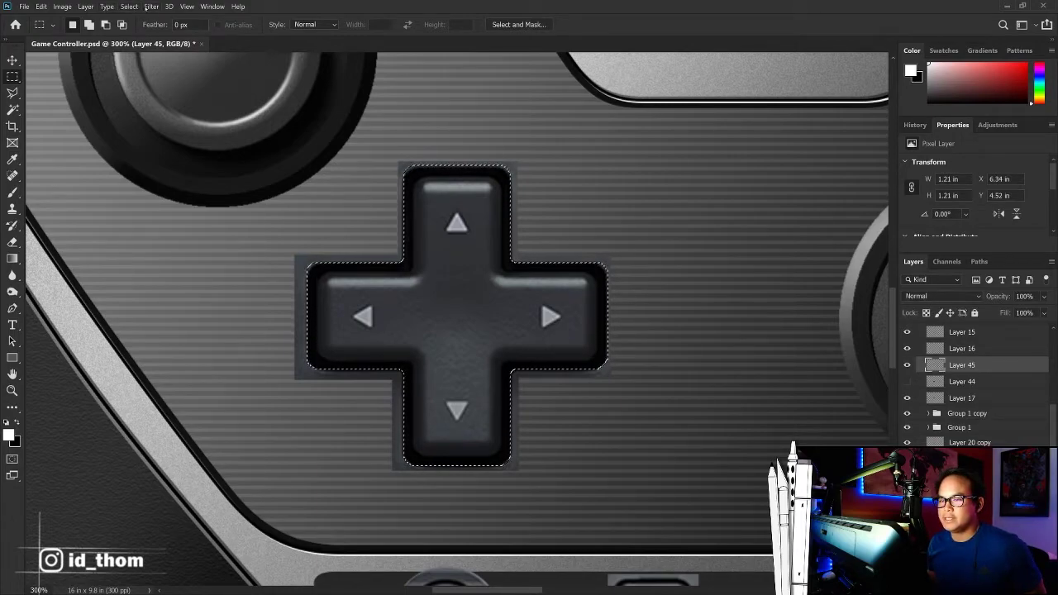
click(135, 7)
mouse_move(138, 162)
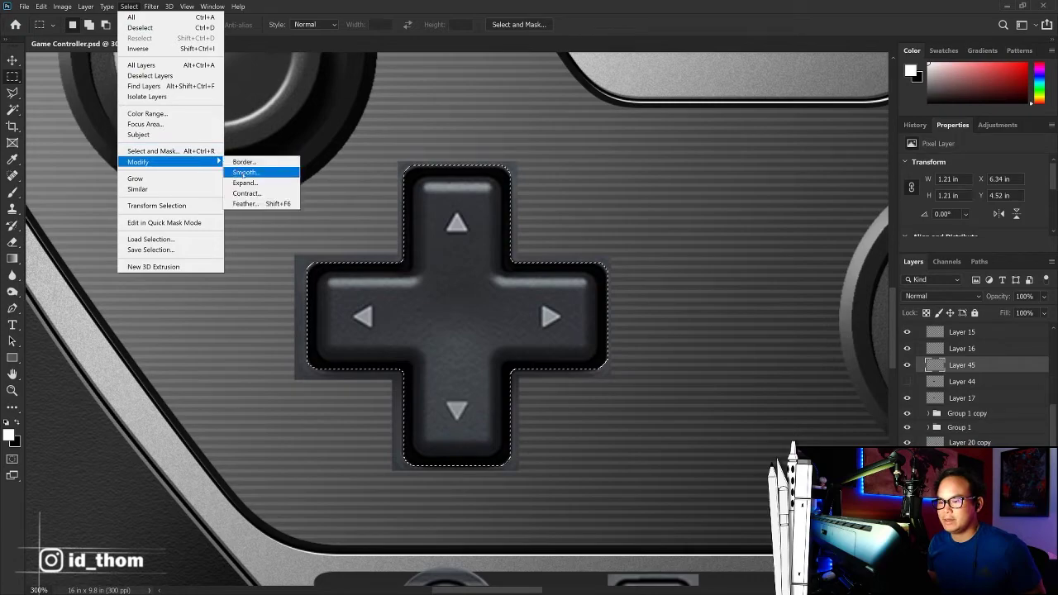
click(247, 193)
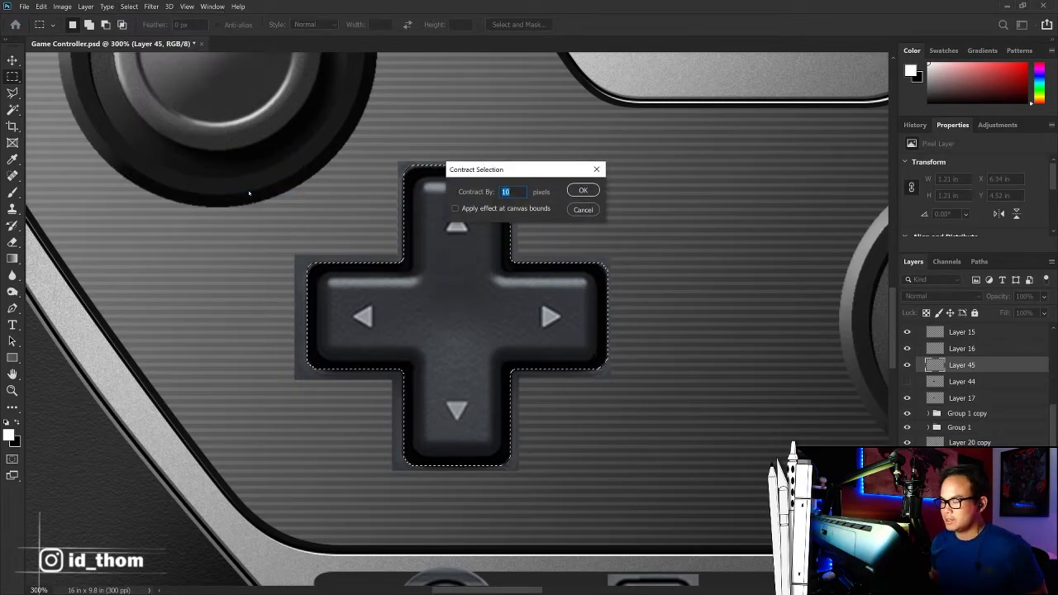
key(Return)
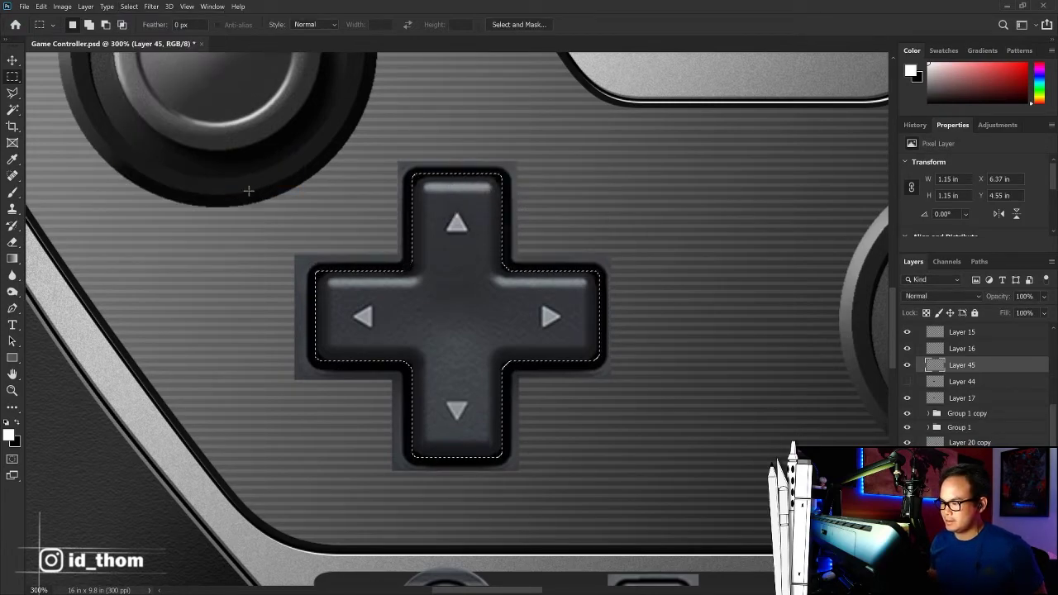
Step: Smooth the contracted selection and fill it with a grey sampled from the controller
click(129, 6)
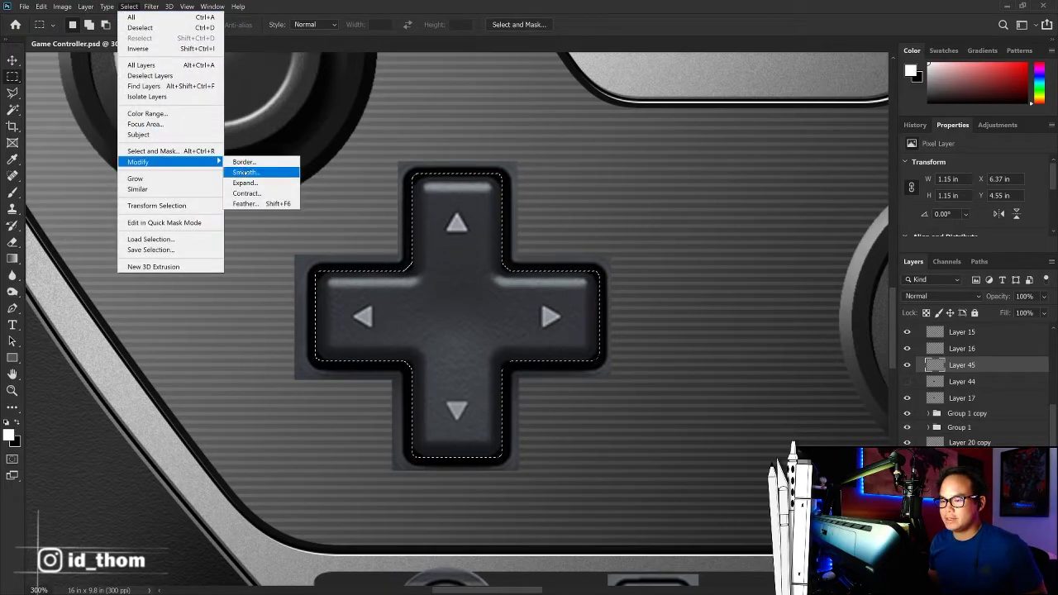
click(244, 173)
key(Return)
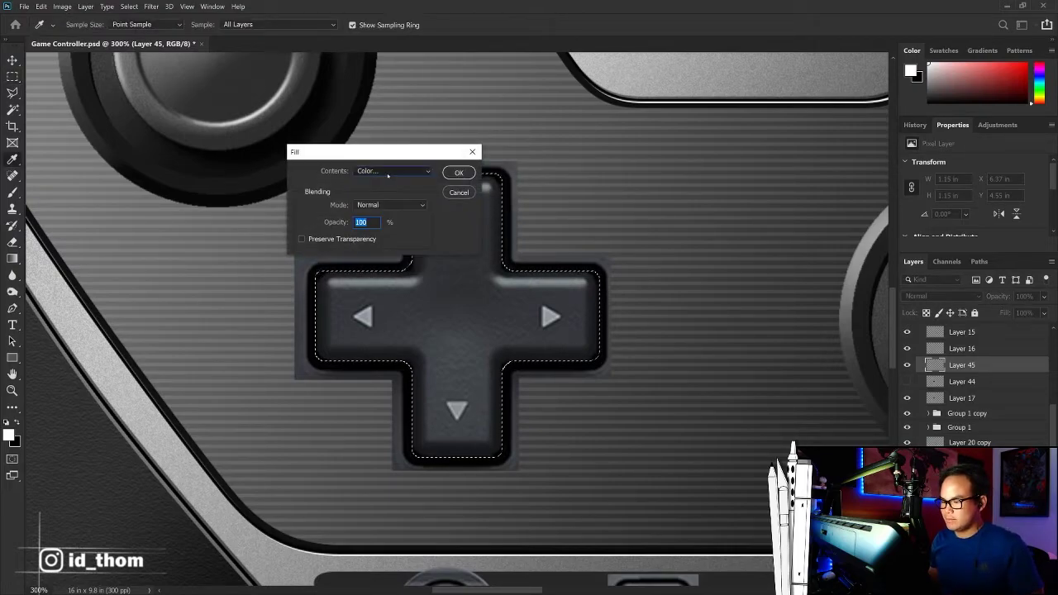
click(225, 72)
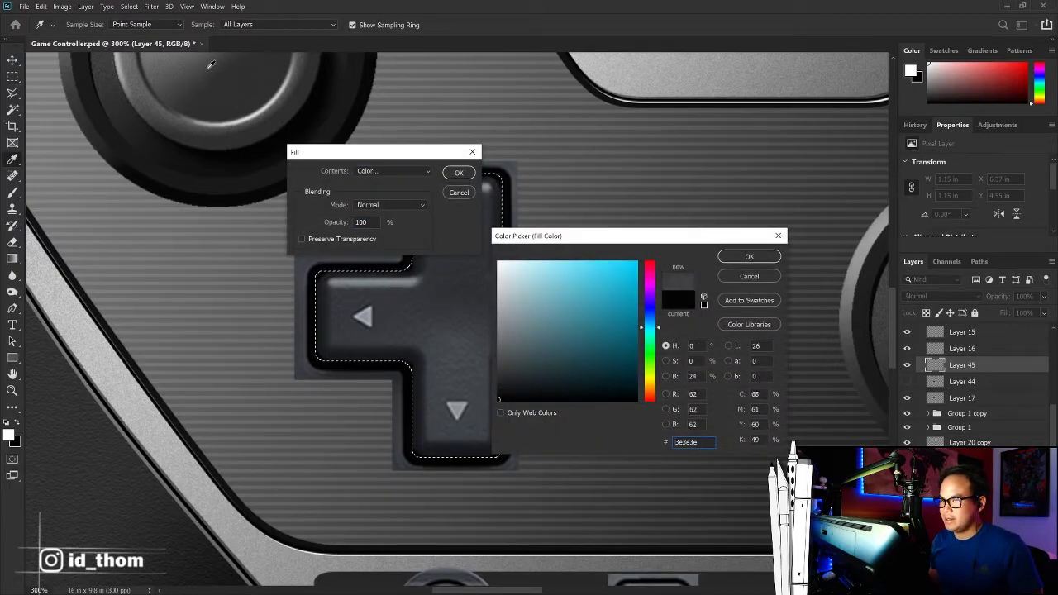
text(515151)
key(Return)
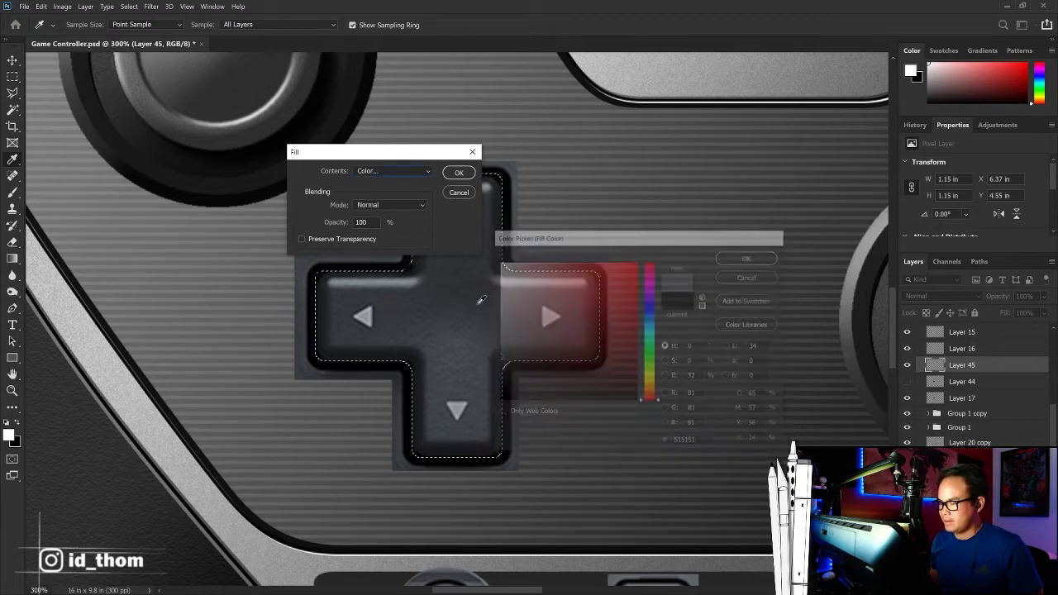
key(Return)
key(m)
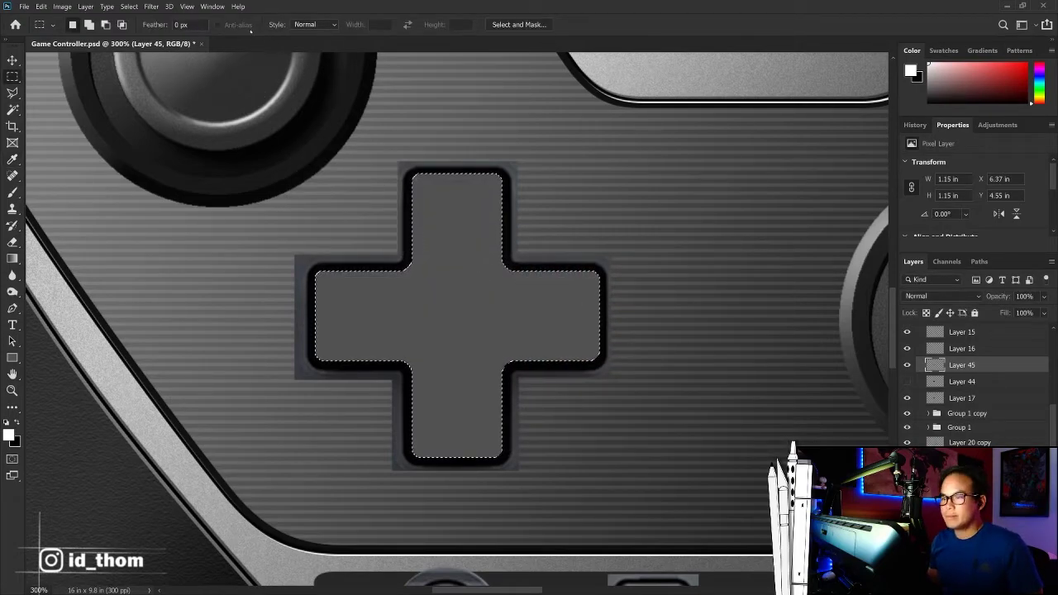
Step: Apply Add Noise to the grey D-pad on Layer 45
click(151, 6)
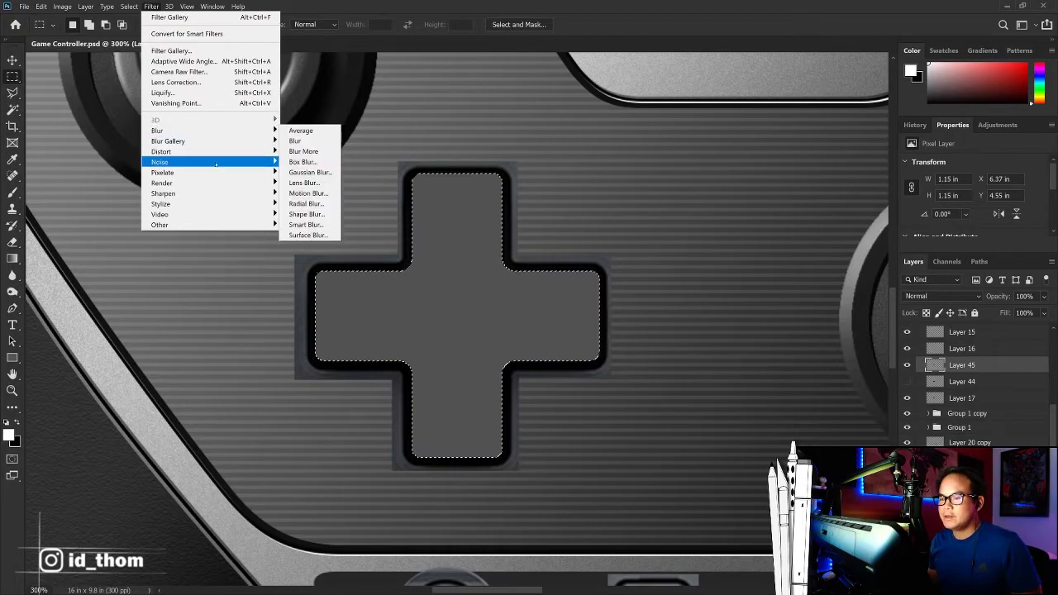
click(313, 162)
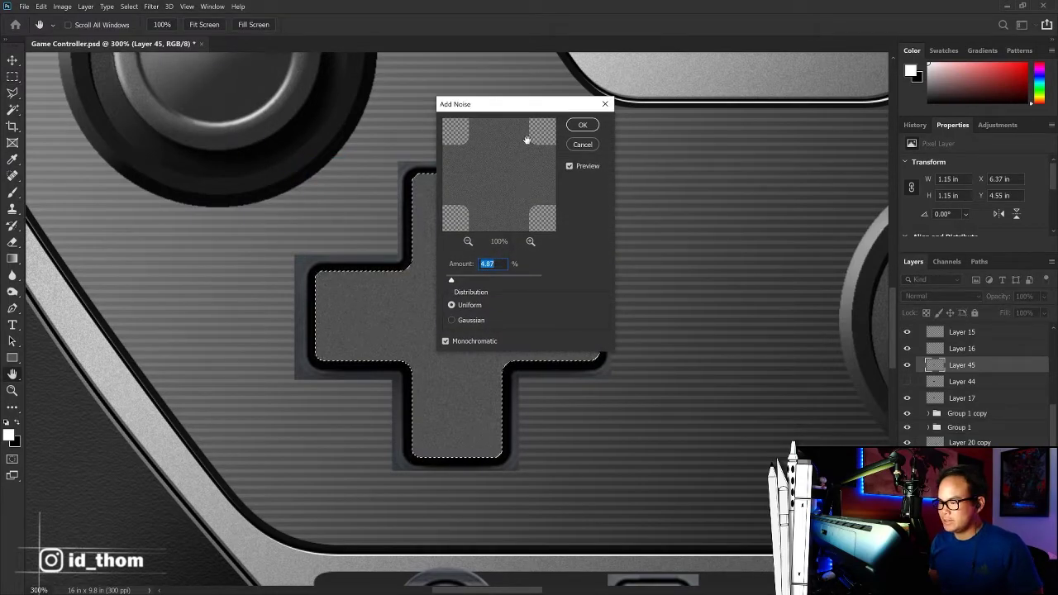
click(583, 125)
click(976, 583)
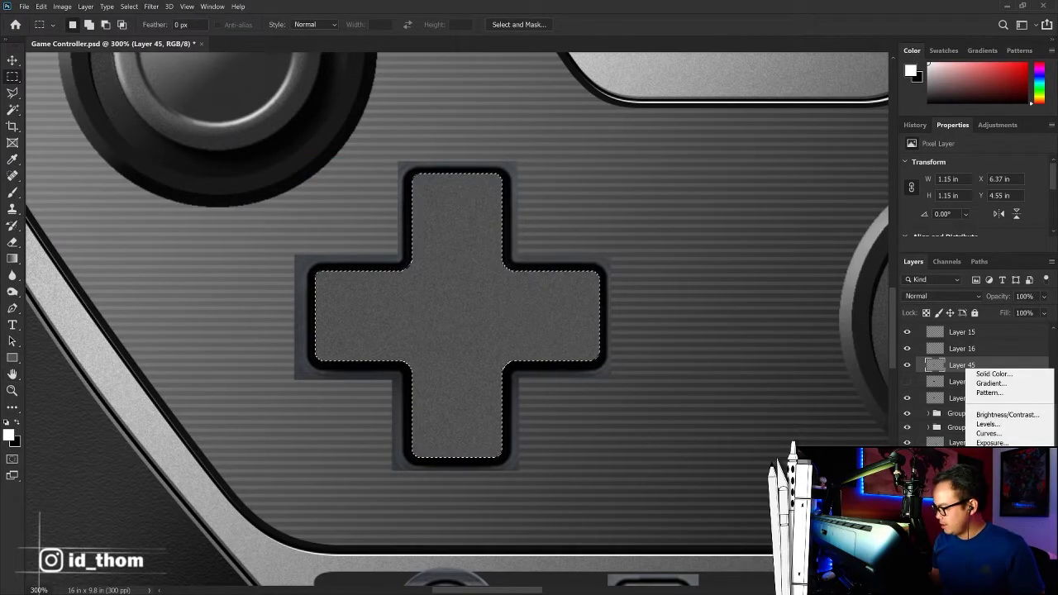
key(Escape)
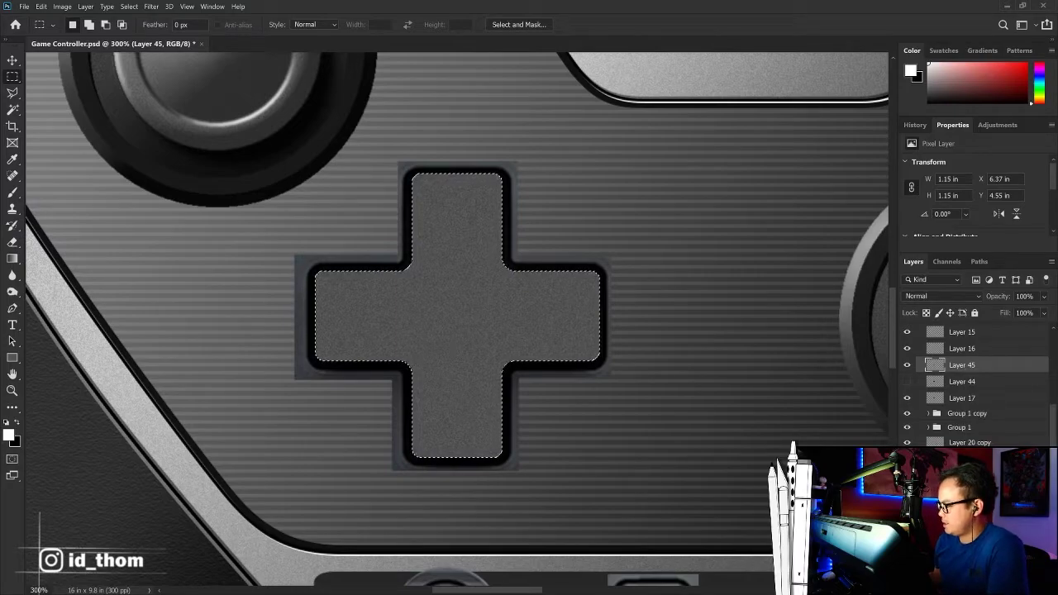
Step: Give Layer 45 an Inner Bevel & Emboss with depth 313%, size 8 px
double_click(933, 365)
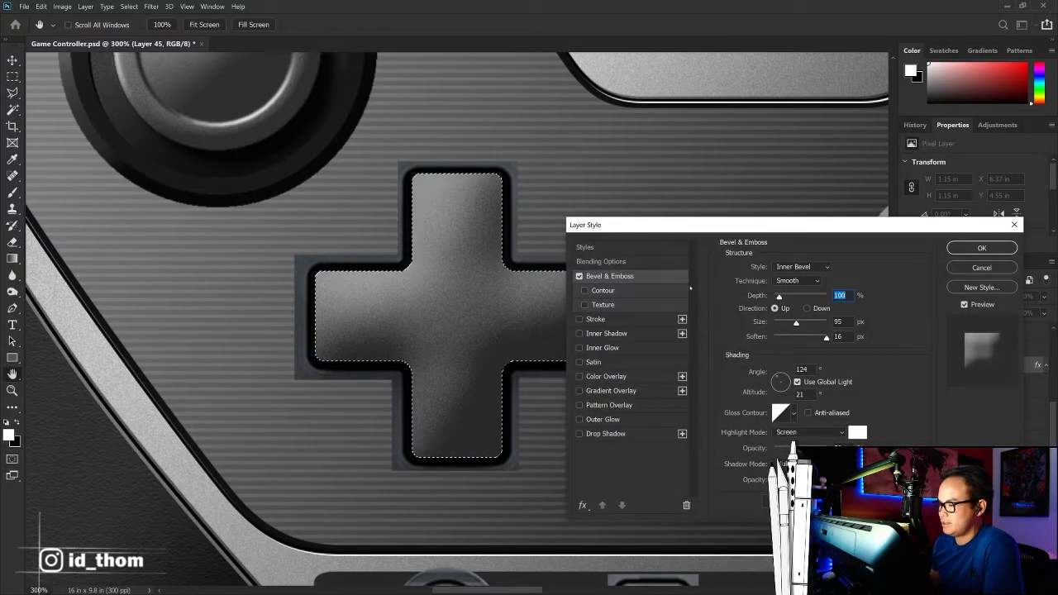
text(7)
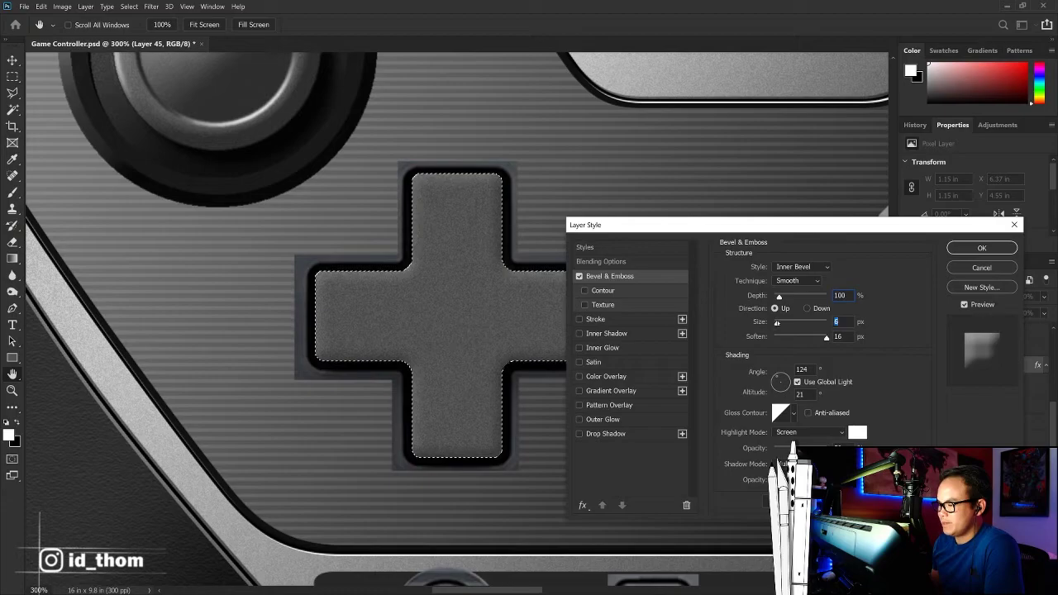
key(Up)
key(Up)
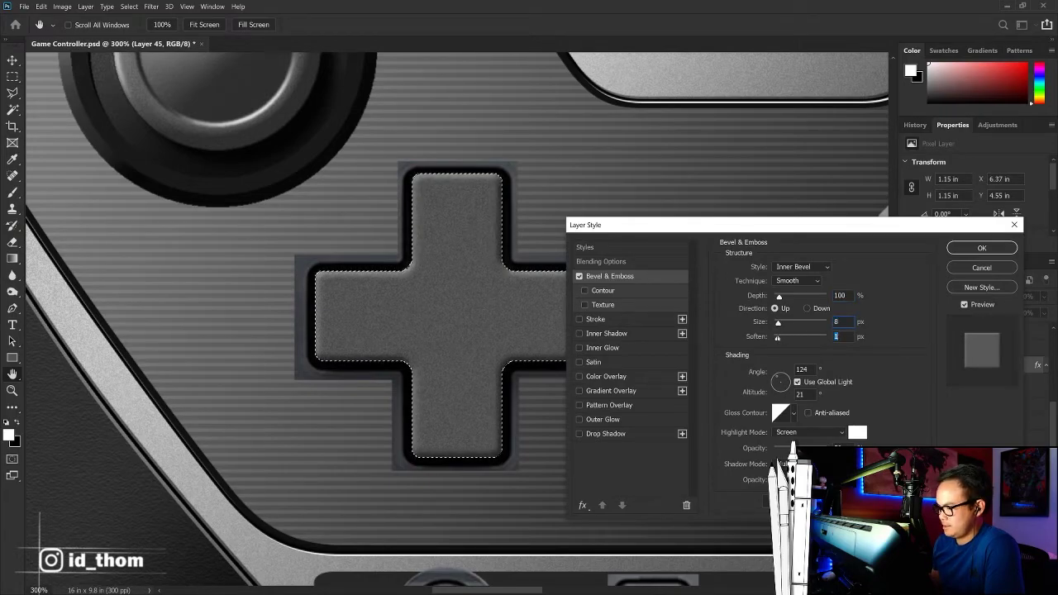
drag(777, 324, 776, 324)
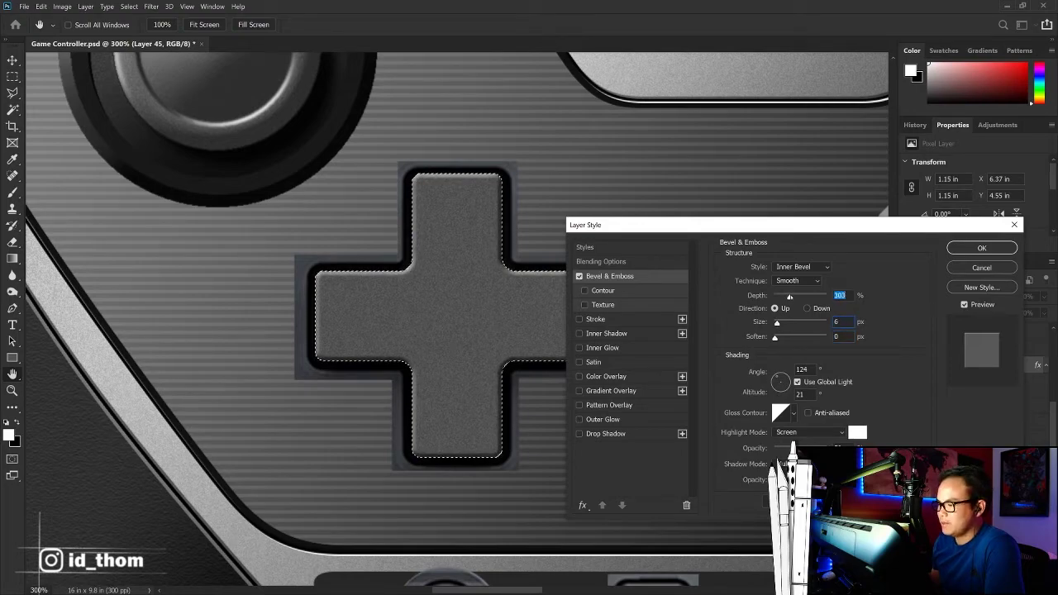
drag(793, 296, 779, 323)
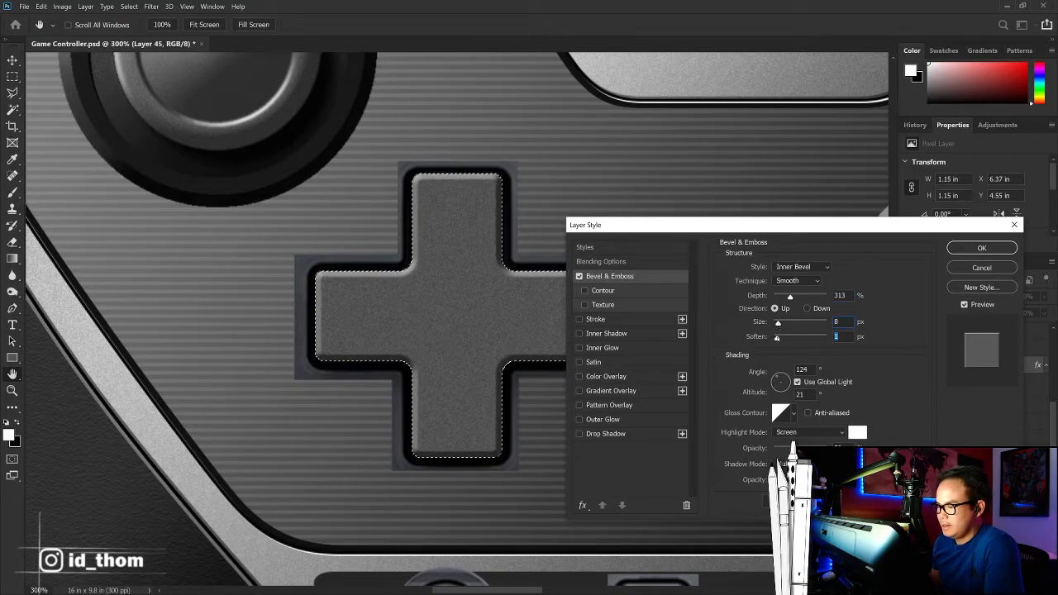
click(982, 248)
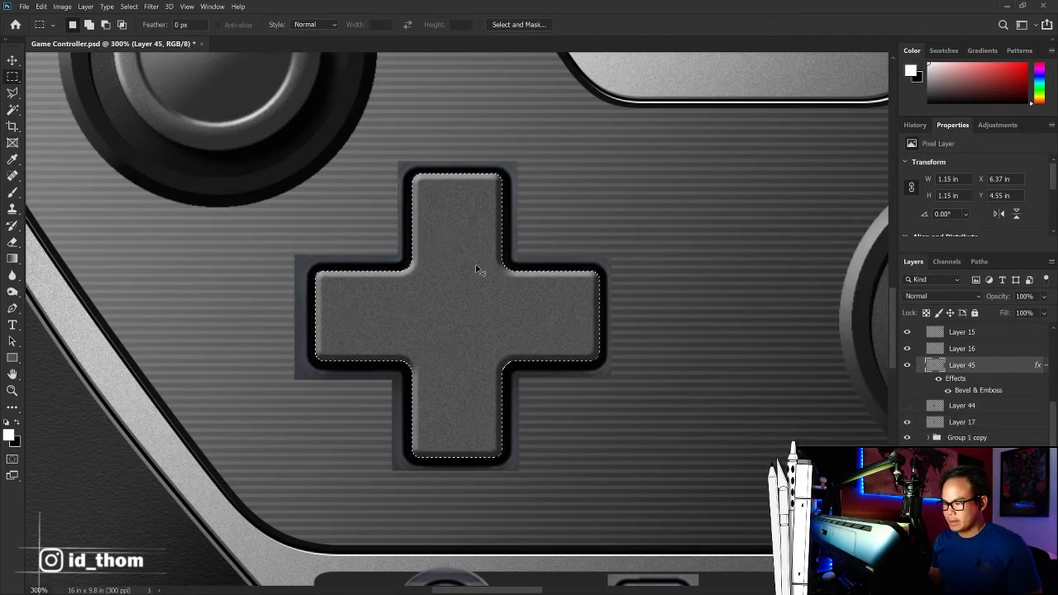
key(ctrl+minus)
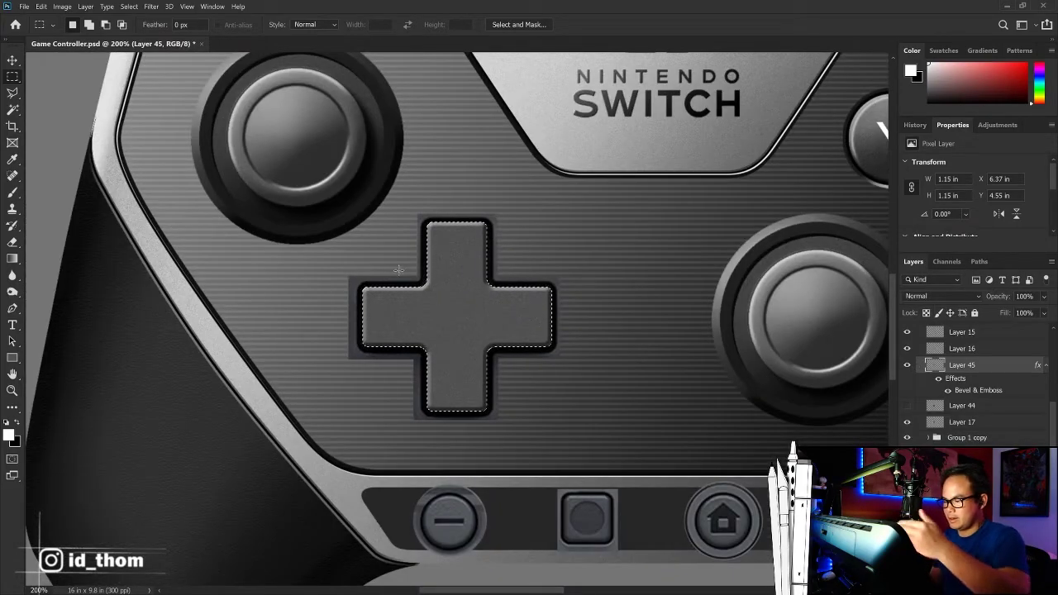
Step: Compare the new D-pad with the old, then burn darker areas into its interior
click(906, 364)
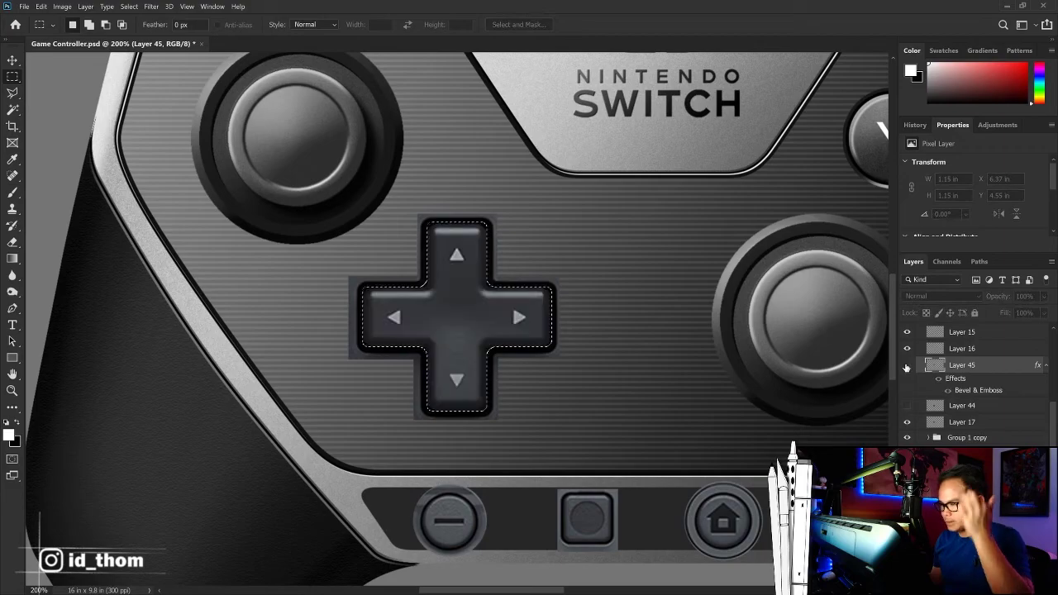
key(Delete)
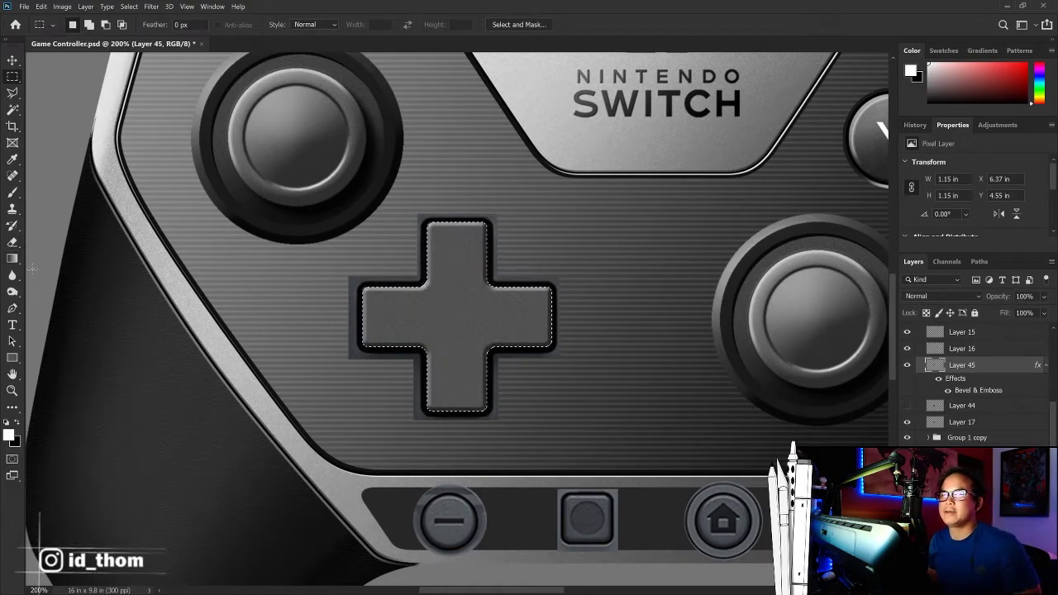
key(o)
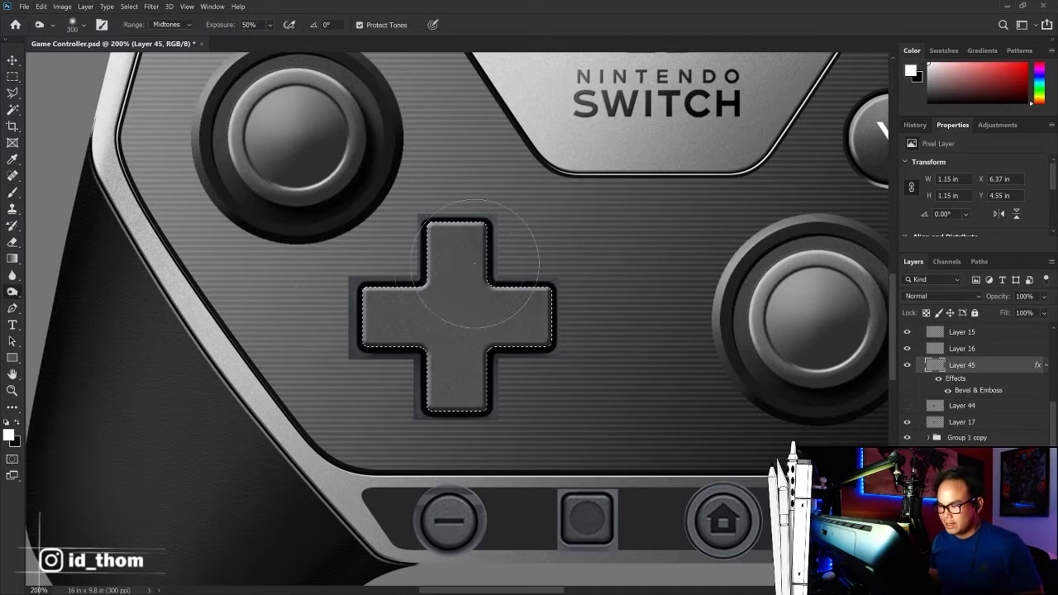
mouse_move(520, 248)
mouse_down()
mouse_move(438, 281)
mouse_move(388, 323)
mouse_up()
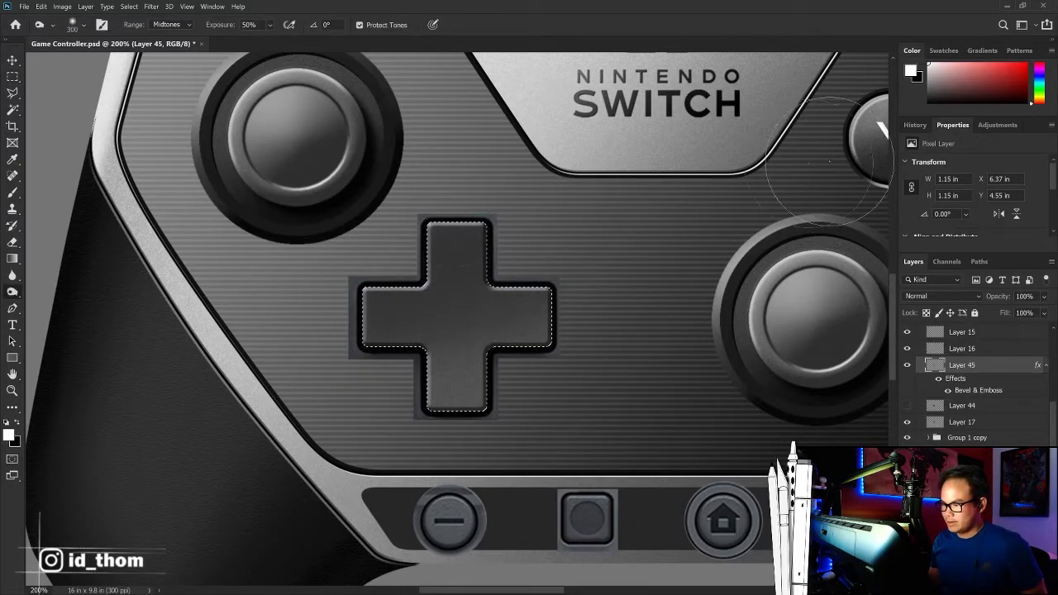
Step: Dodge the D-pad's centre and lower arm lighter with a 500 px brush
right_click(12, 292)
click(66, 287)
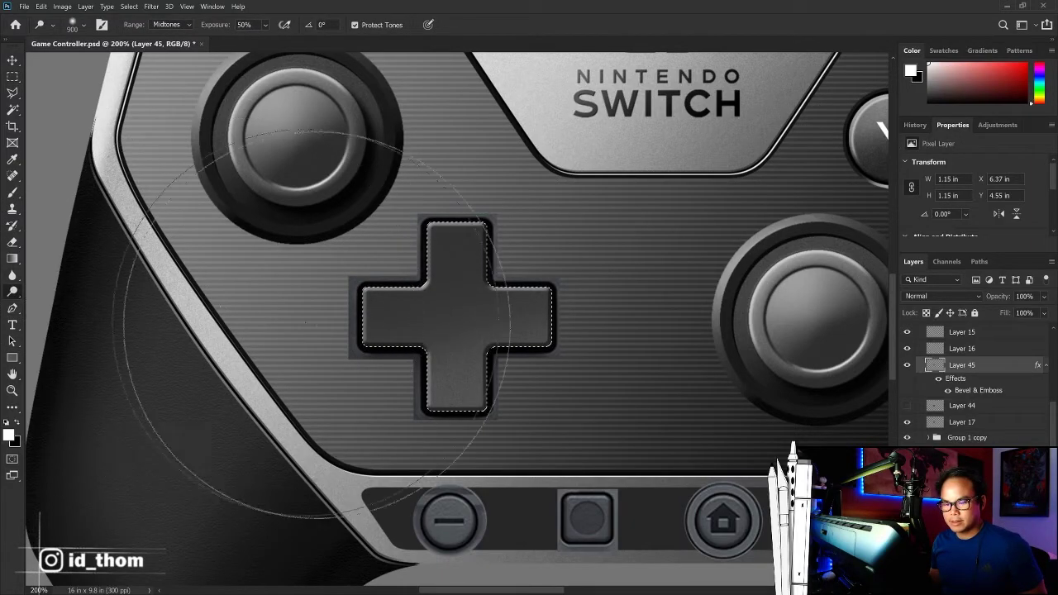
key(bracketright)
key(bracketright)
key(bracketright)
key(bracketleft)
key(bracketleft)
key(bracketleft)
drag(430, 372, 512, 322)
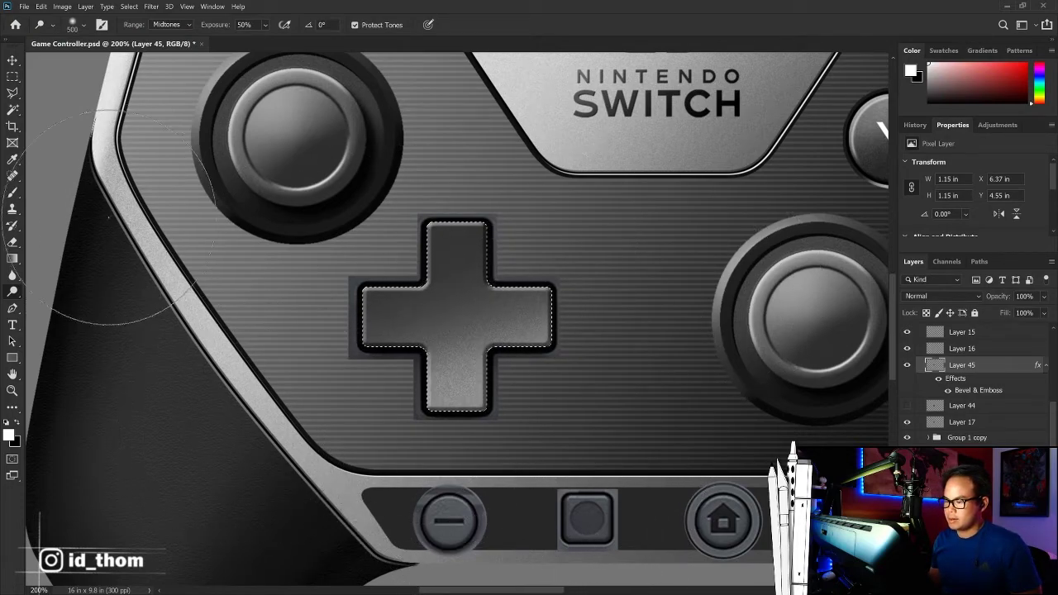
Step: Slide the original dark D-pad (Layer 17) to the right for comparison
key(ctrl+minus)
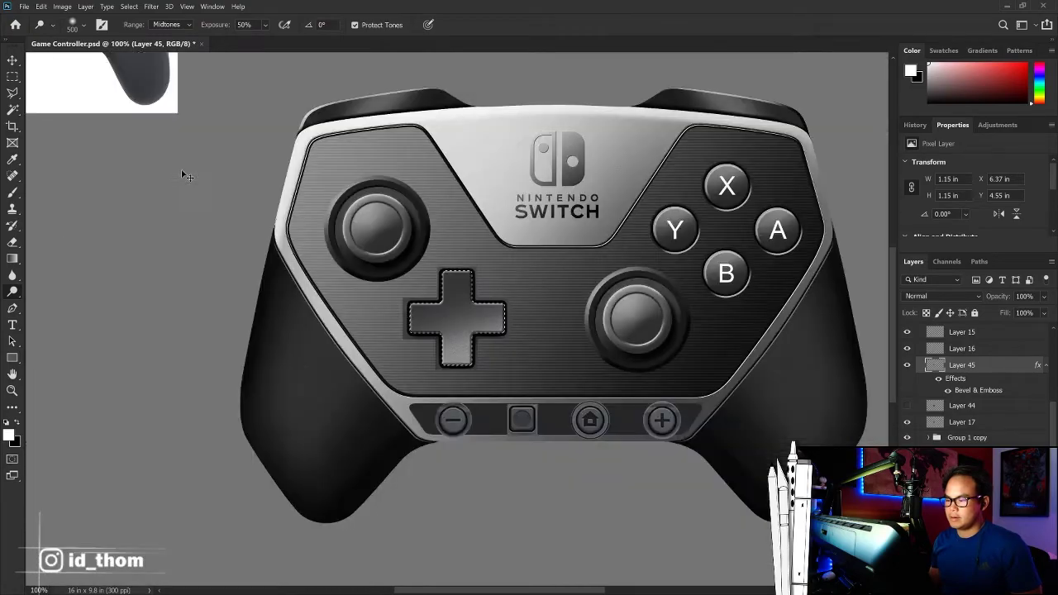
key(ctrl+minus)
key(ctrl+plus)
key(ctrl+plus)
key(ctrl+plus)
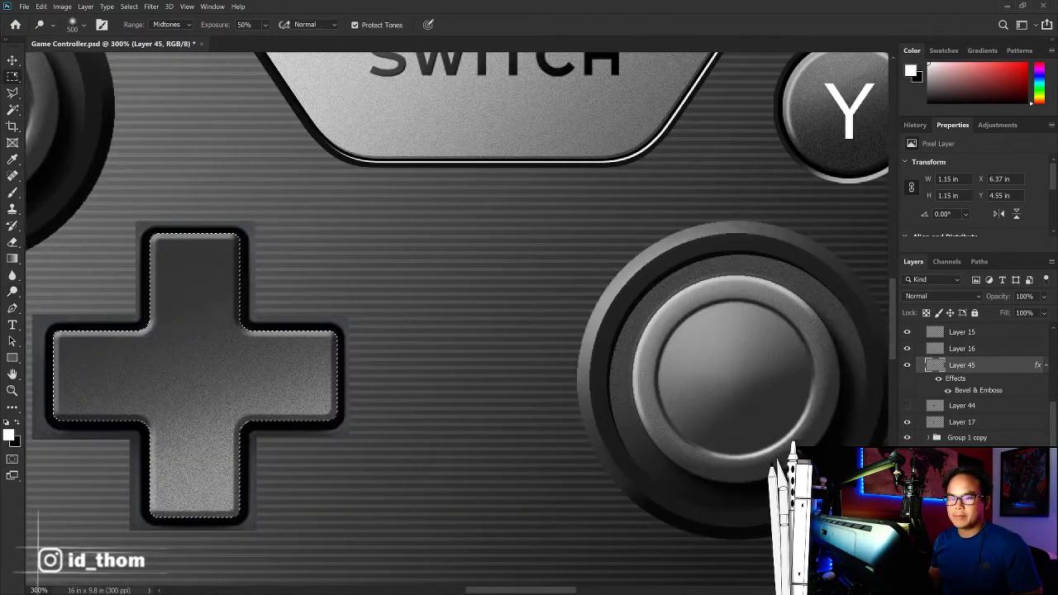
key(m)
key(v)
mouse_move(253, 227)
mouse_down()
mouse_move(442, 205)
mouse_move(256, 228)
mouse_up()
Step: Show Layer 44, move the dark D-pad back, and load its outline as a selection
click(906, 405)
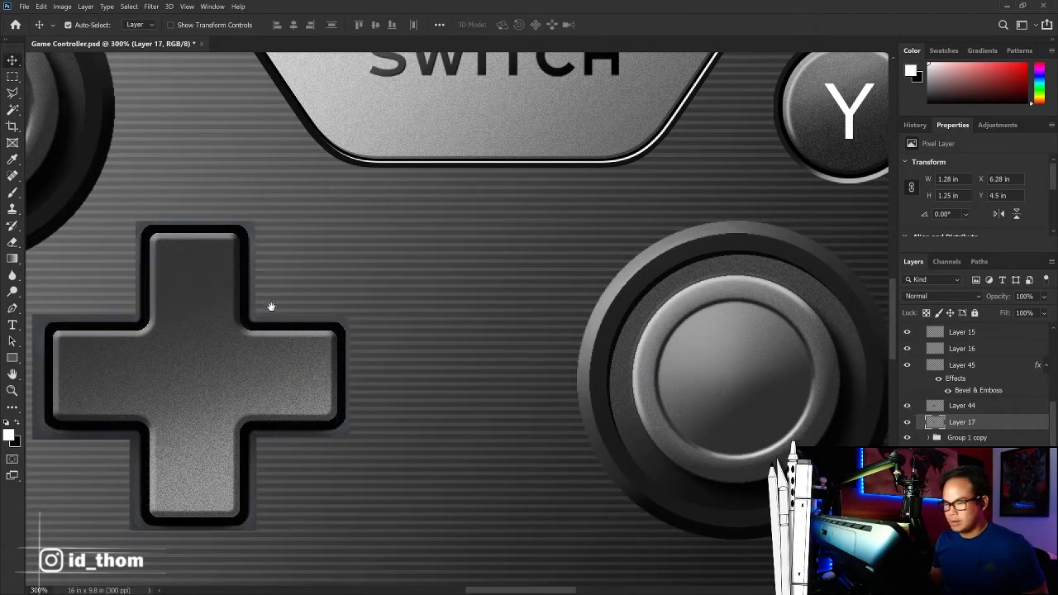
mouse_move(279, 273)
mouse_down()
mouse_move(428, 289)
mouse_move(498, 347)
mouse_up()
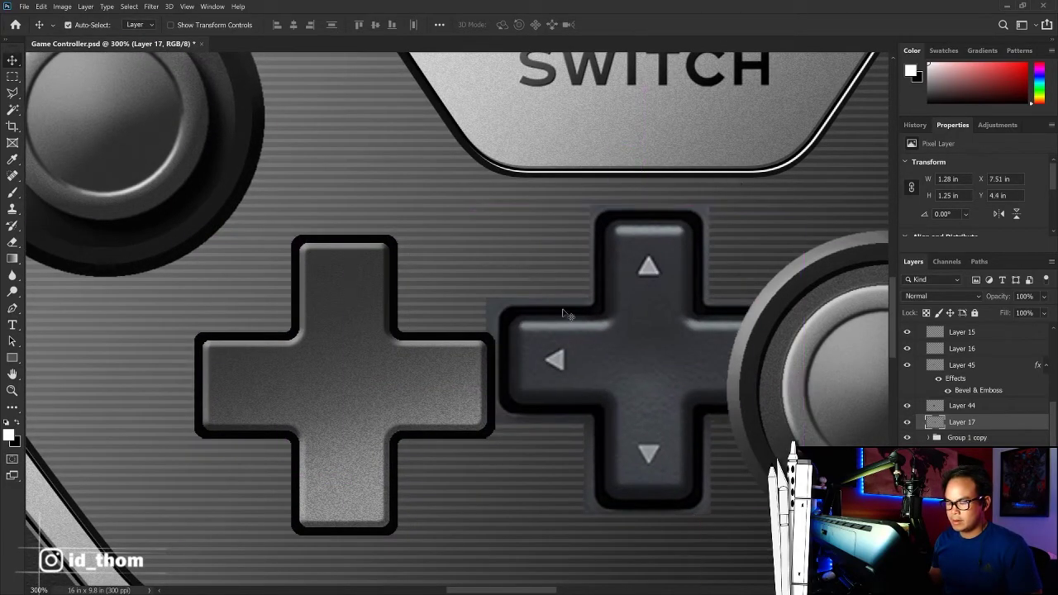
click(498, 347)
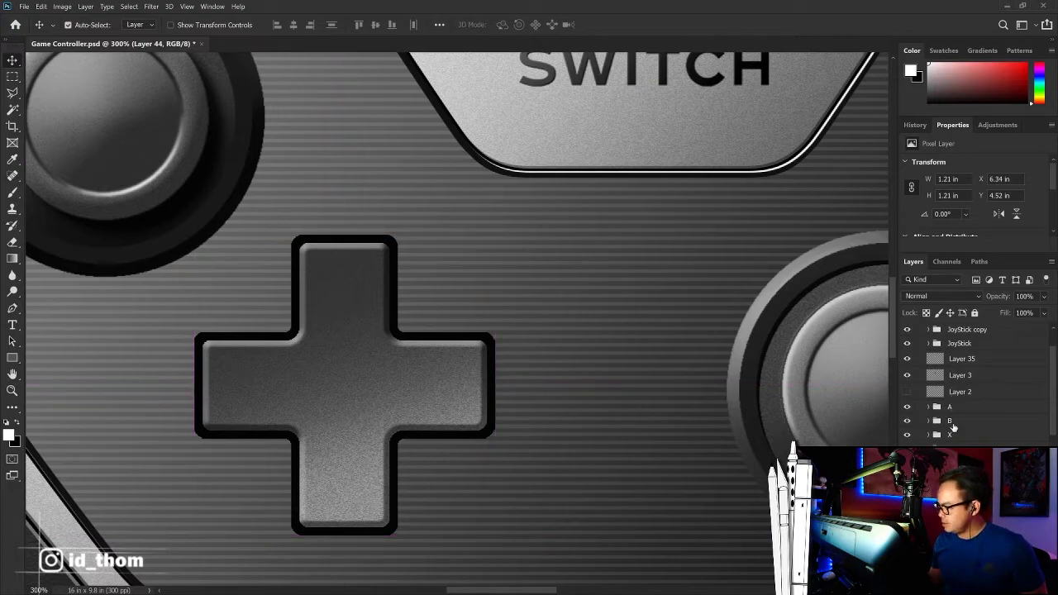
scroll(953, 426, down, 3)
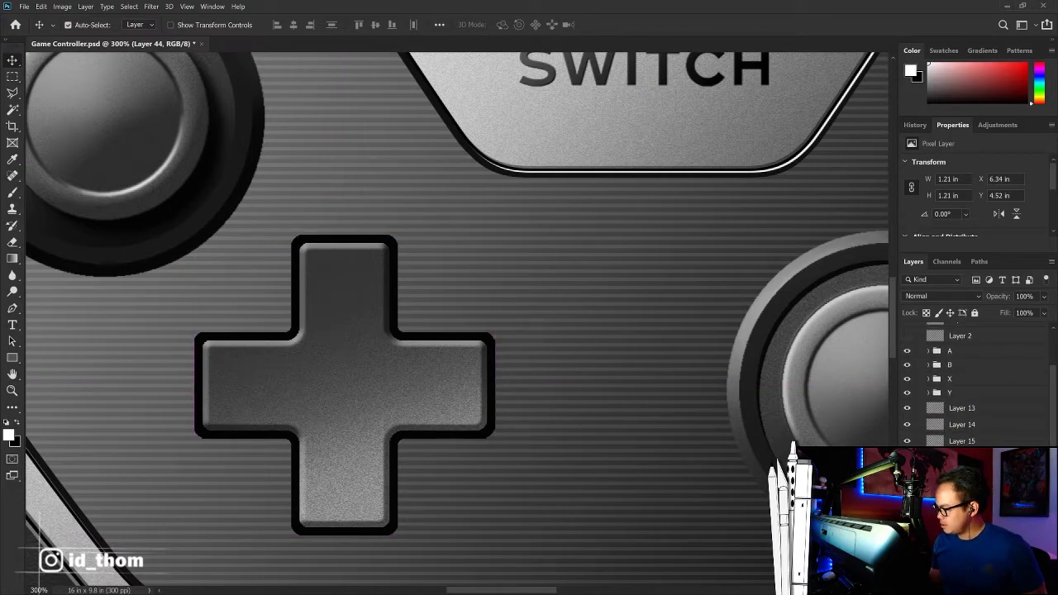
click(471, 363)
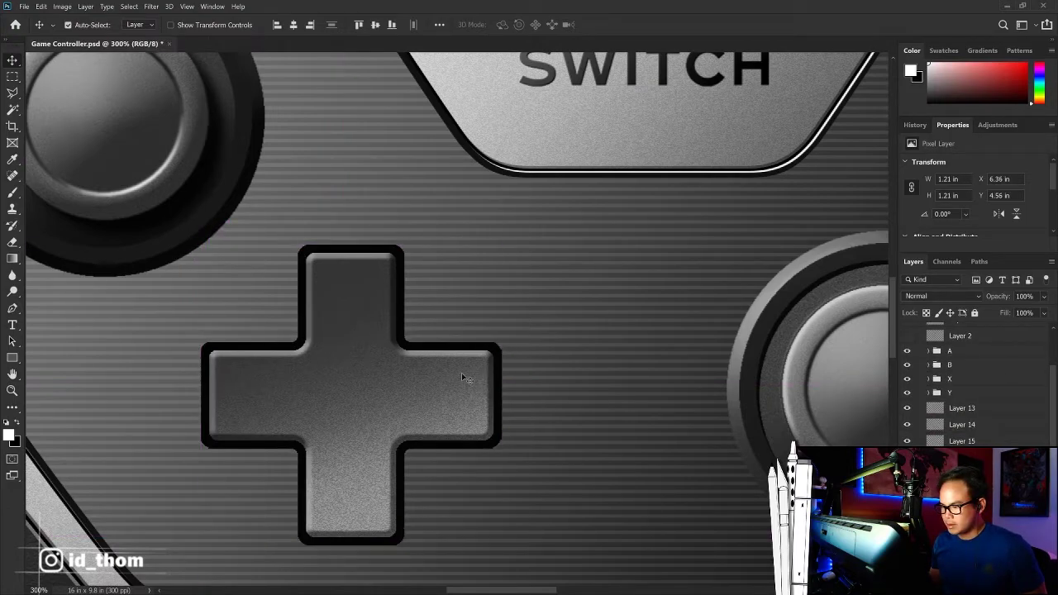
ctrl+click(344, 380)
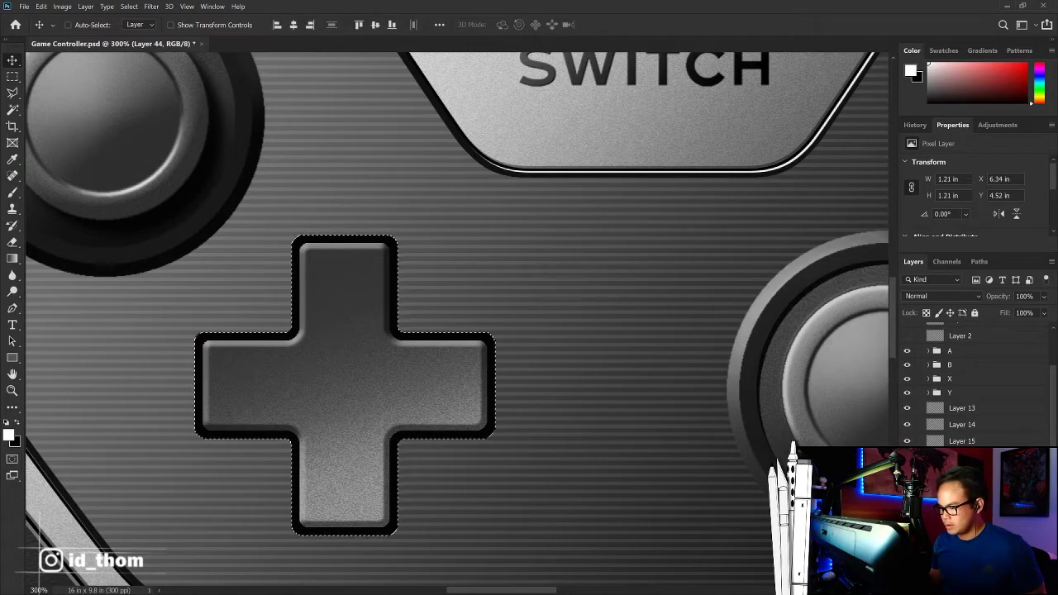
Step: Fill the D-pad outline with #eaeaea on a new layer
key(ctrl+shift+alt+n)
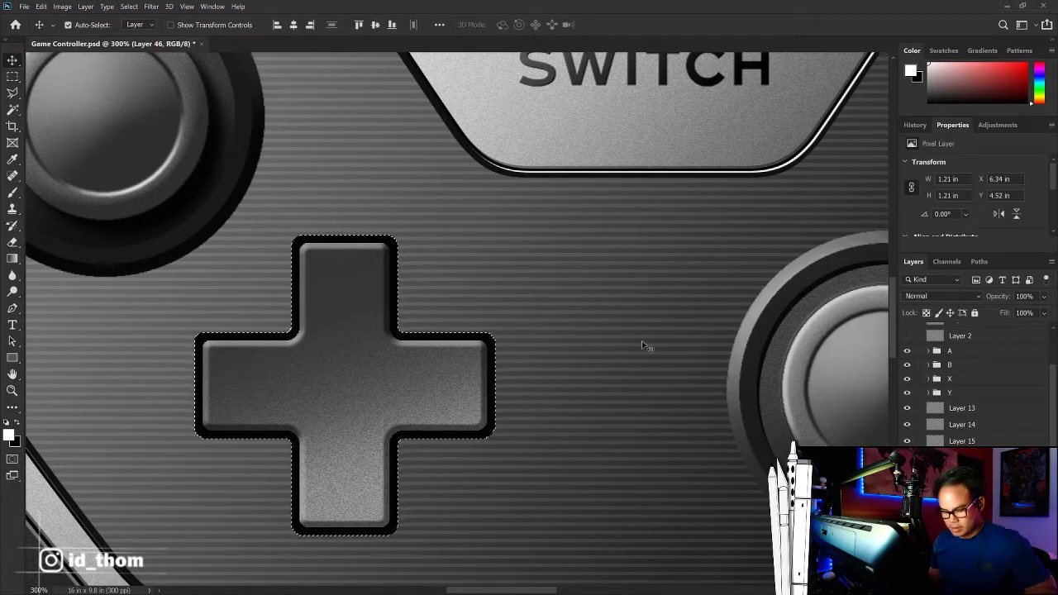
key(shift+F5)
click(396, 173)
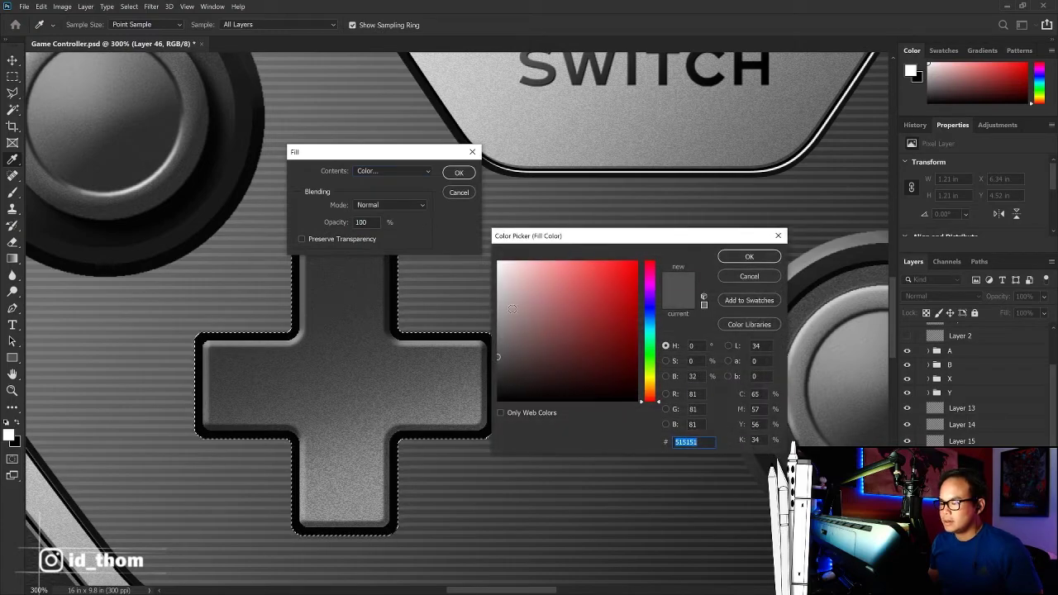
text(eaeaea)
key(Return)
key(Return)
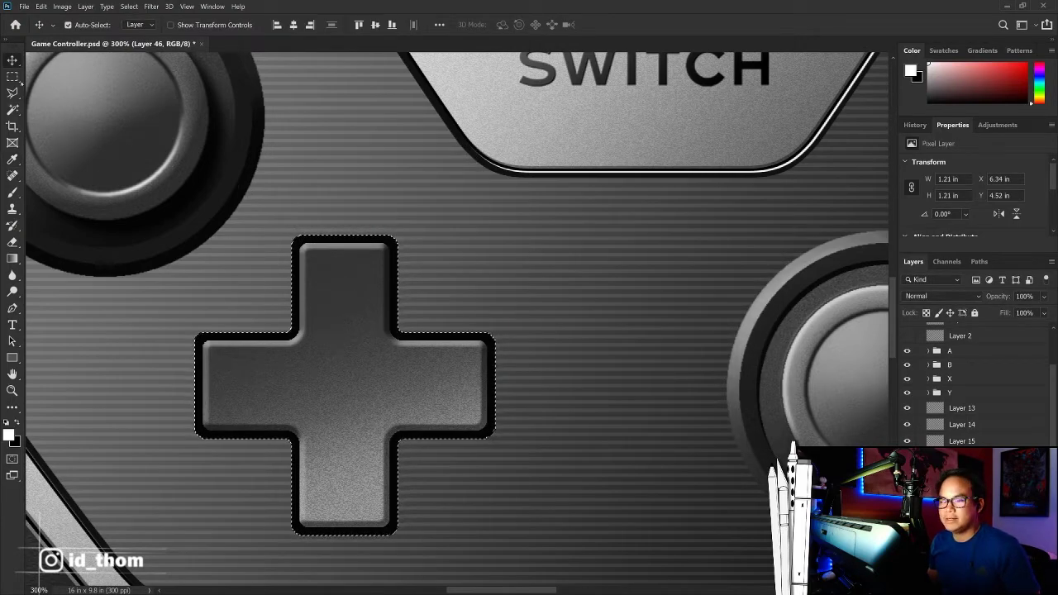
key(ctrl+d)
Step: Nudge the light fill down-right and lower its opacity into a faint rim
key(Right)
key(Down)
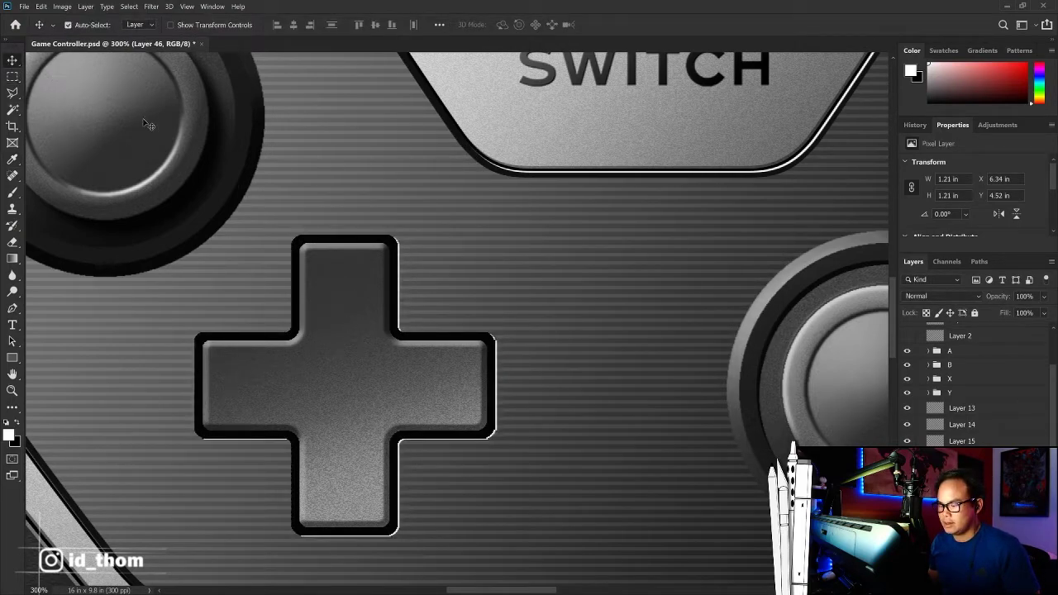
key(Right)
key(Down)
mouse_move(1042, 299)
mouse_down()
mouse_move(1020, 299)
mouse_move(1021, 311)
mouse_up()
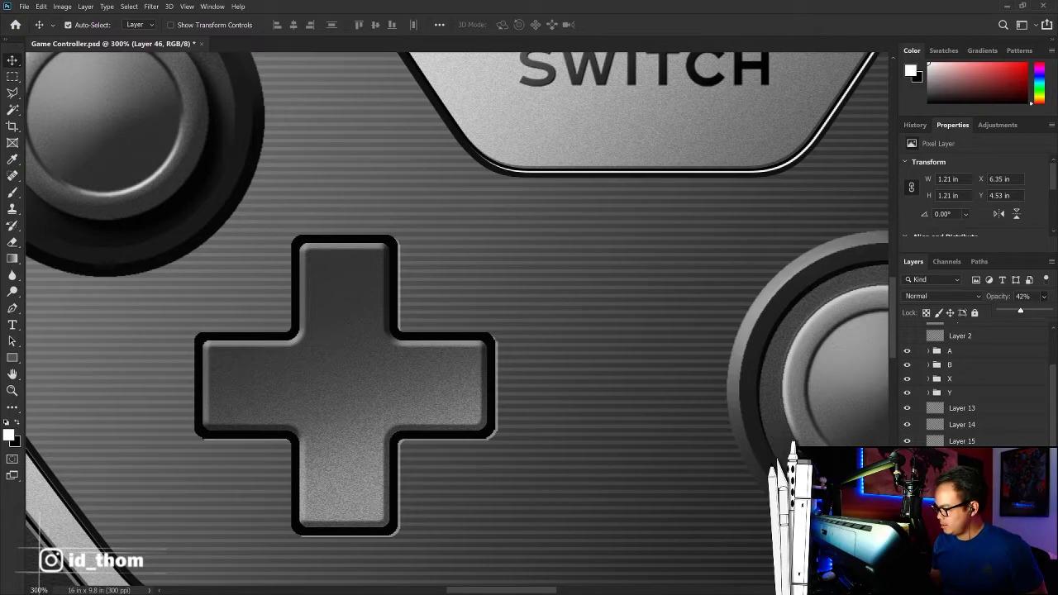
Step: Duplicate the rim layer, nudge it up-left, and lower its opacity to 42%
key(ctrl+j)
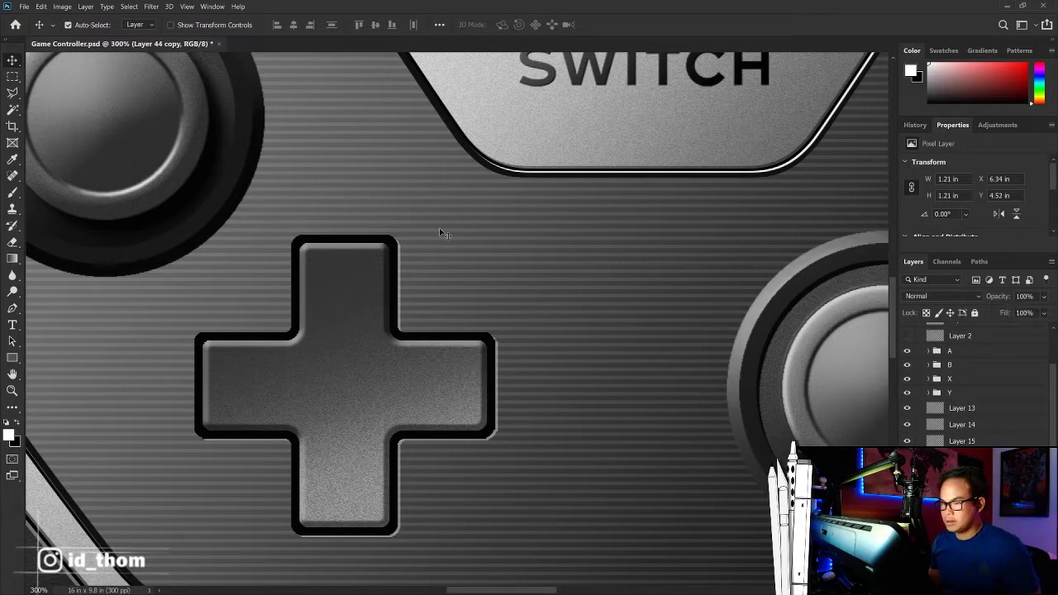
key(Left)
key(Up)
key(Left)
key(Up)
drag(1033, 309, 1021, 311)
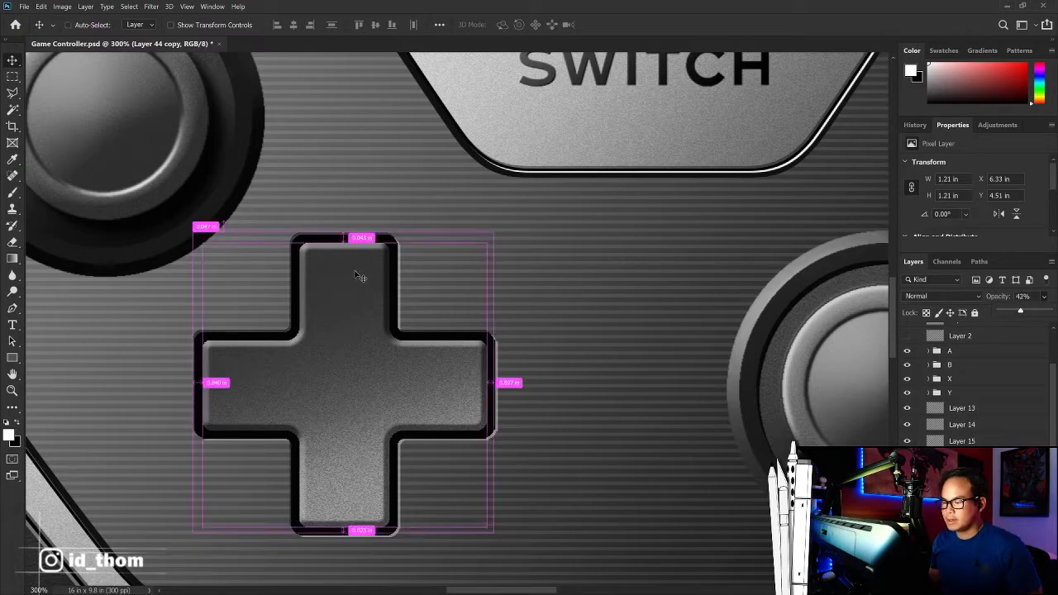
key(ctrl+plus)
key(l)
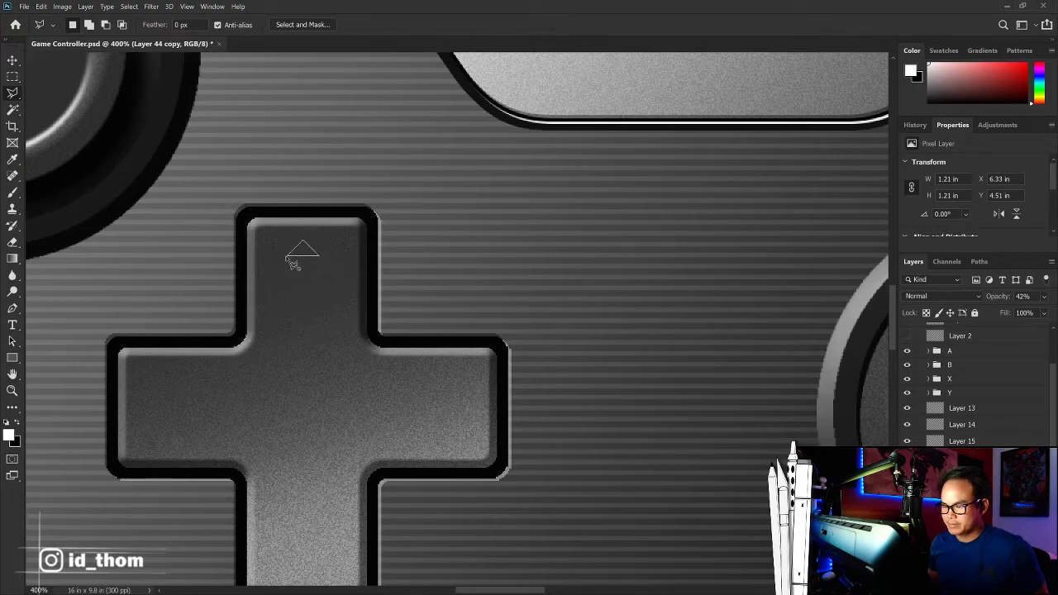
Step: Draw a triangle on the top arm and fill it light grey on a new layer
click(288, 256)
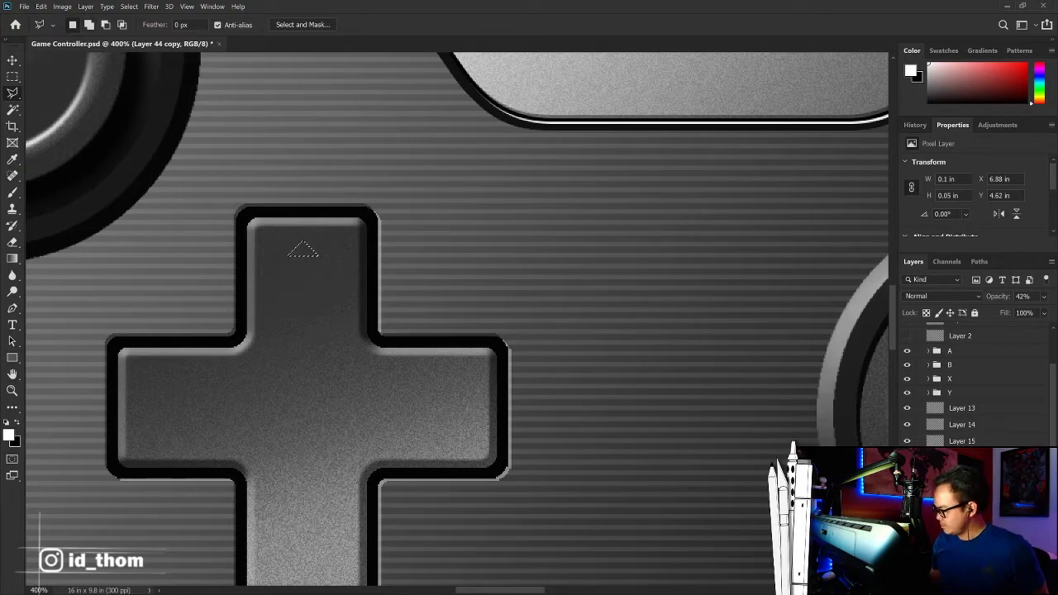
key(ctrl+shift+alt+n)
key(shift+F5)
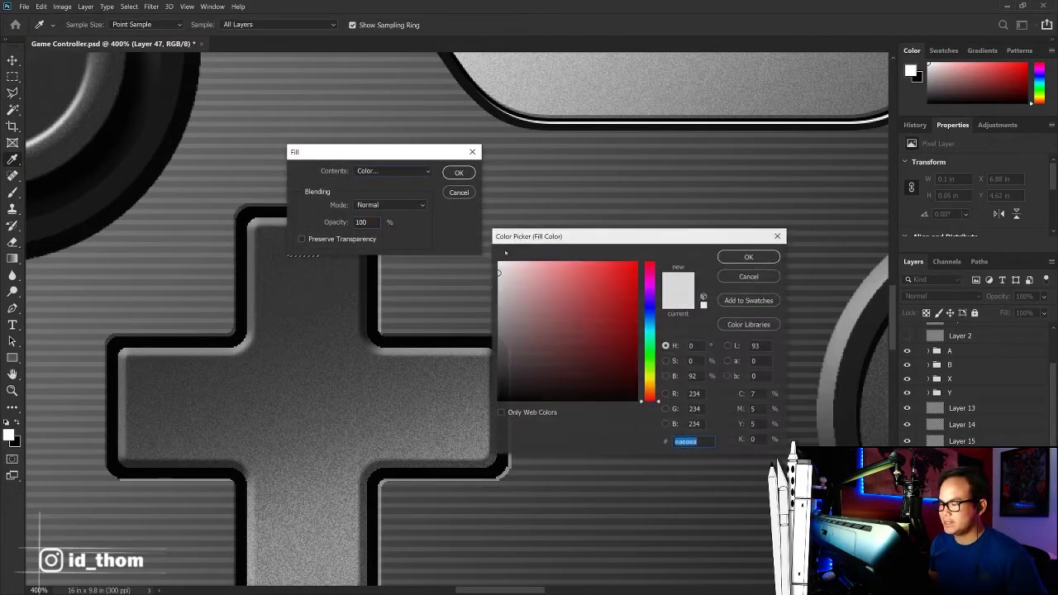
key(Return)
key(Return)
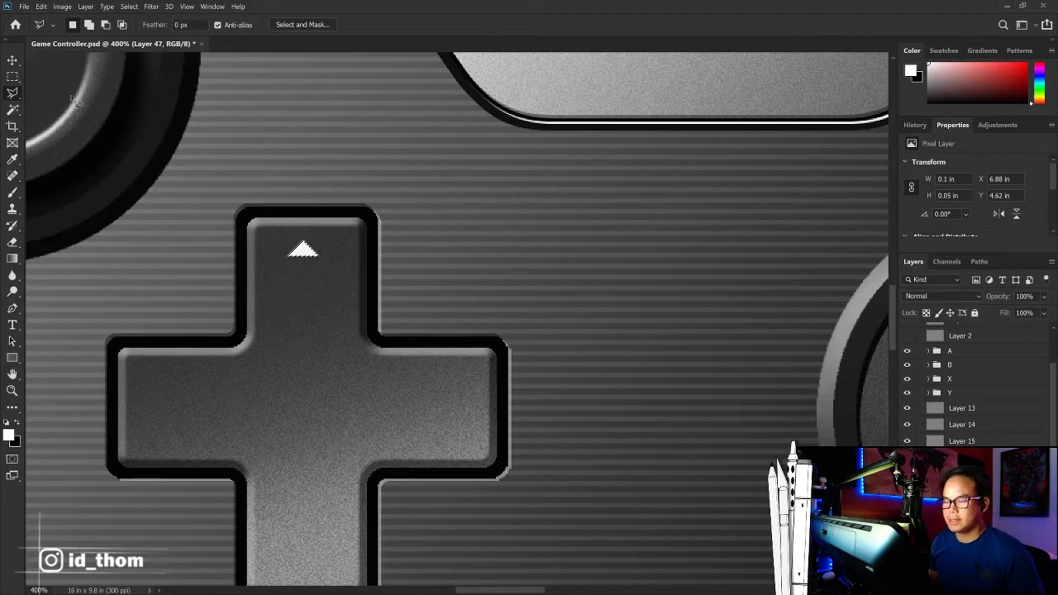
Step: Centre the arrow on the top arm and copy it, flipped, onto the bottom arm
key(m)
key(v)
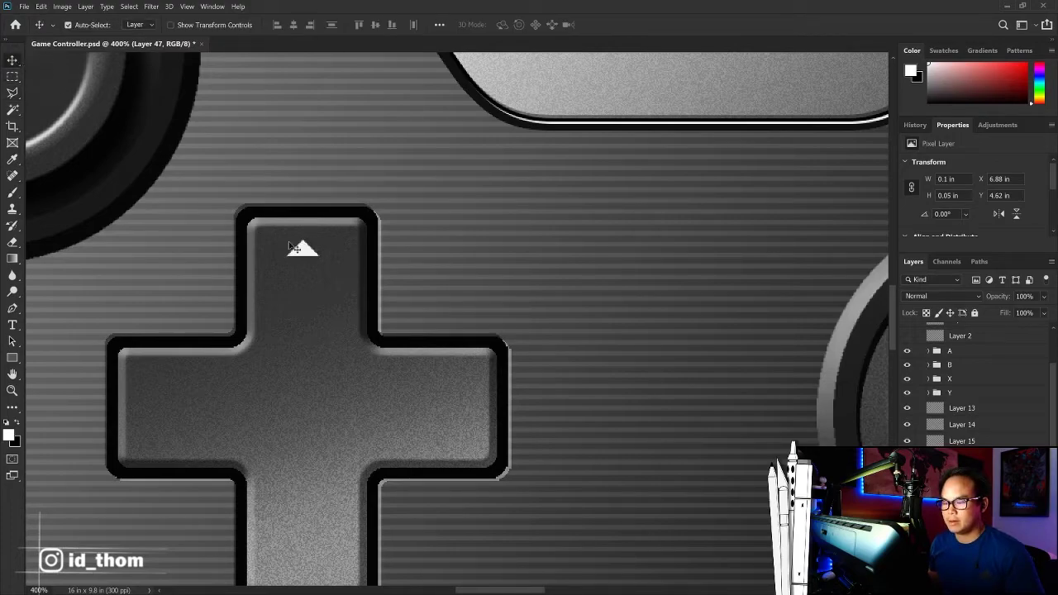
drag(306, 248, 312, 256)
drag(400, 240, 447, 134)
mouse_move(353, 150)
mouse_down()
mouse_move(381, 454)
mouse_move(330, 466)
mouse_up()
key(ctrl+t)
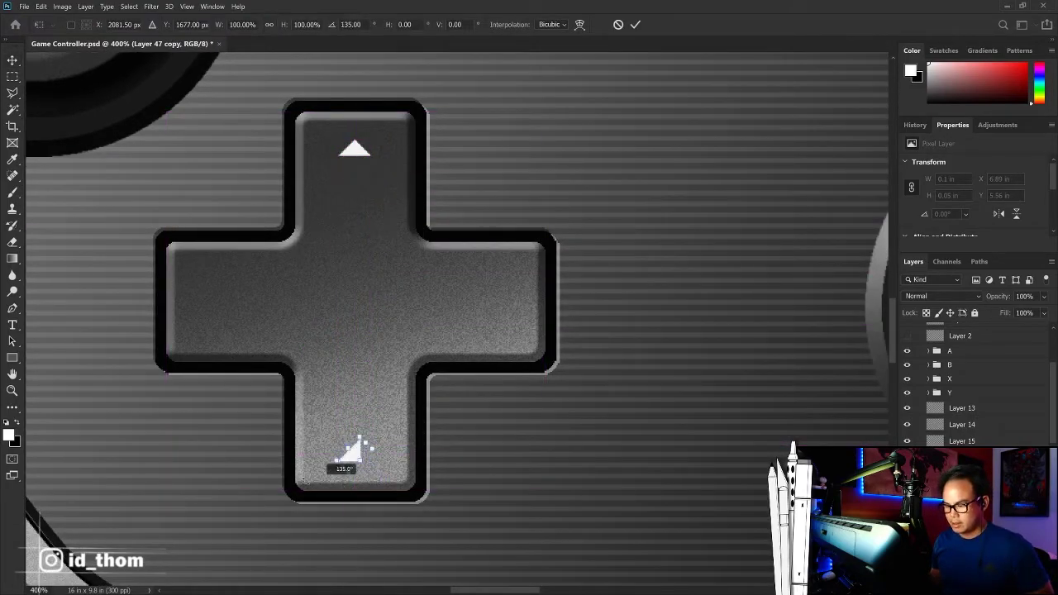
key(Return)
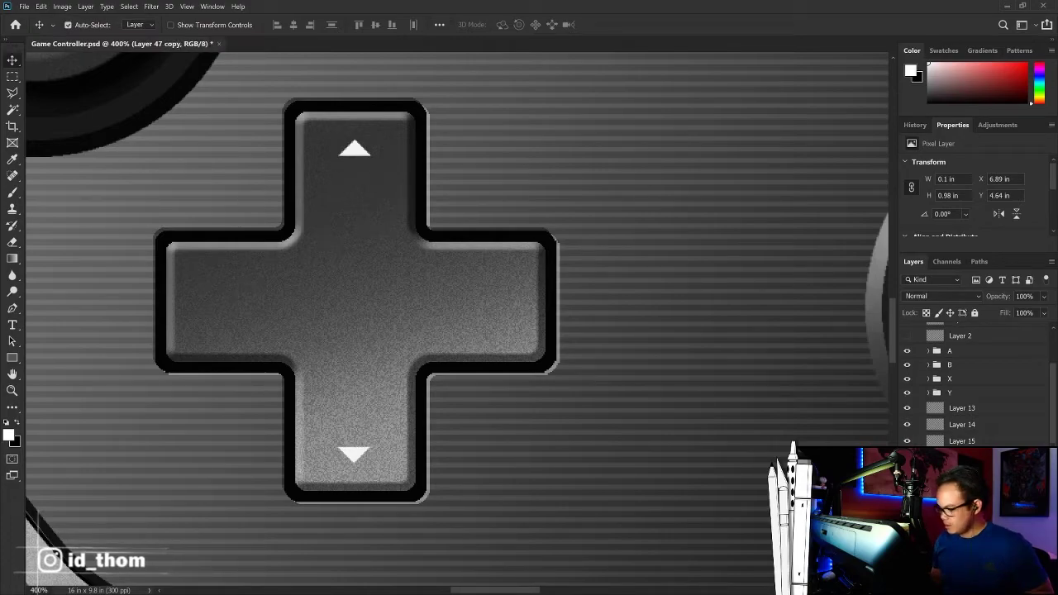
Step: Duplicate the up and down arrows and rotate them 90° for the left and right arms
key(ctrl+t)
drag(409, 156, 573, 333)
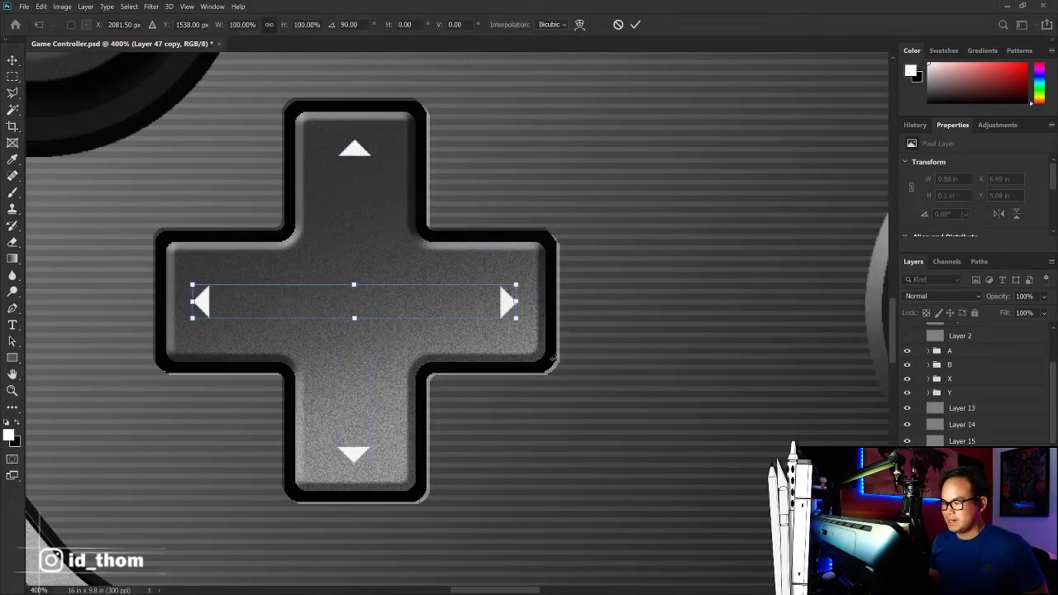
key(Return)
key(ctrl+0)
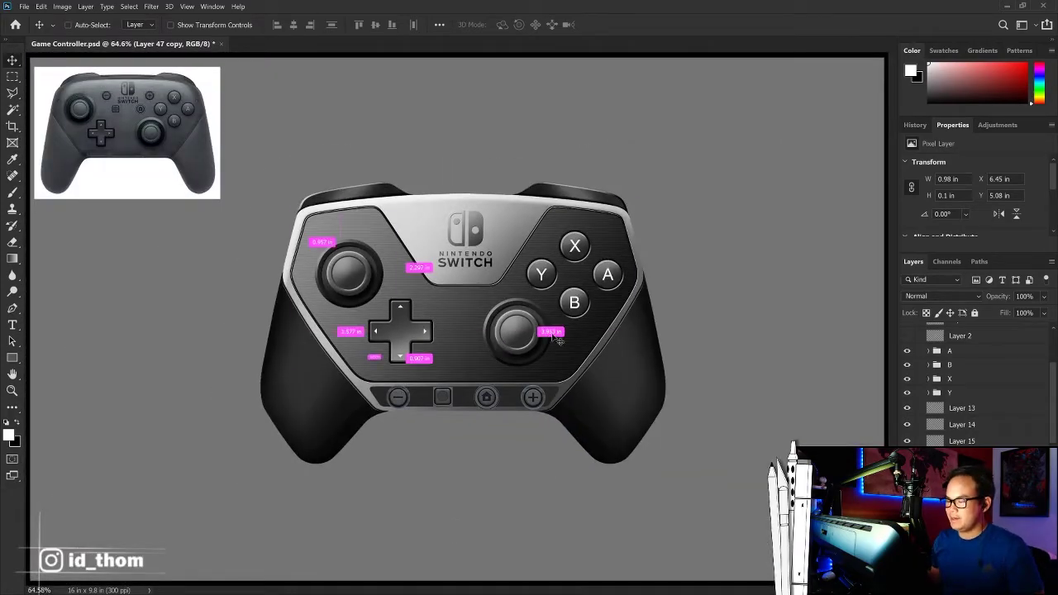
key(ctrl+1)
key(ctrl+plus)
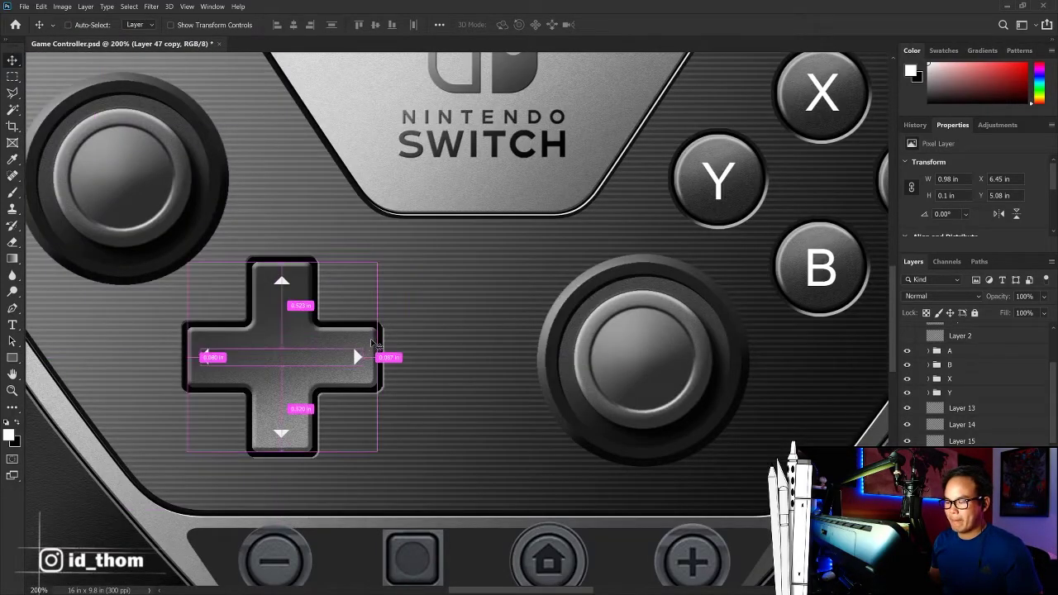
key(ctrl+plus)
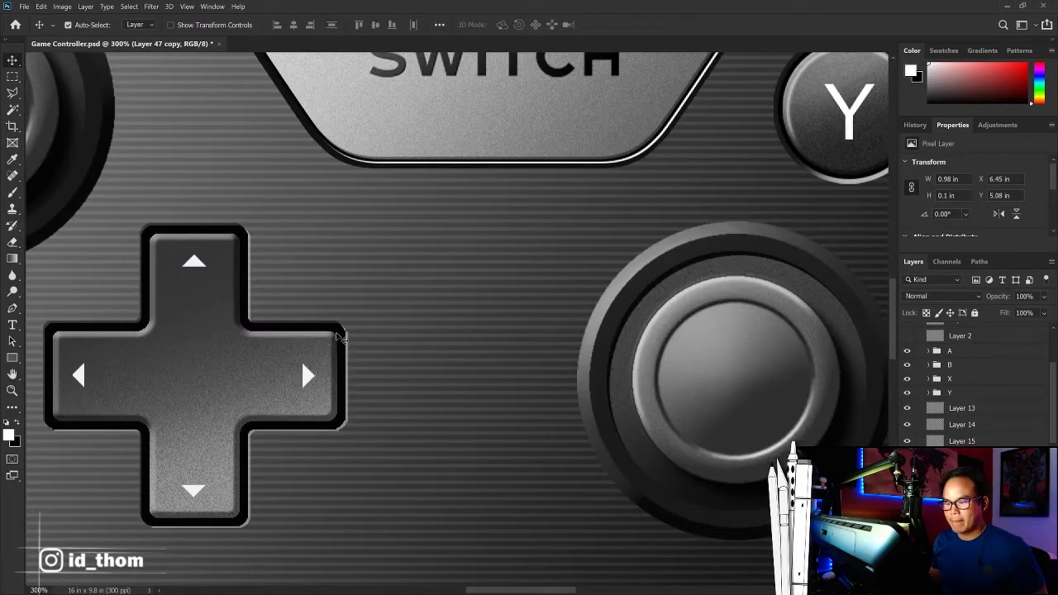
ctrl+click(350, 341)
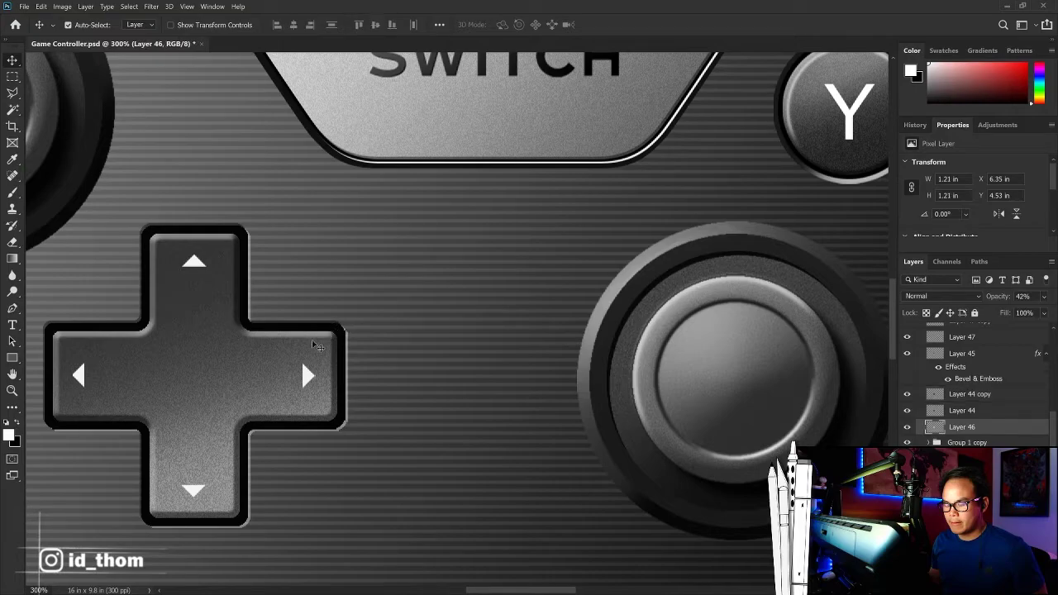
Step: Select all the D-pad layers, trial-move them together, and group them as 'D Pad'
ctrl+shift+click(307, 376)
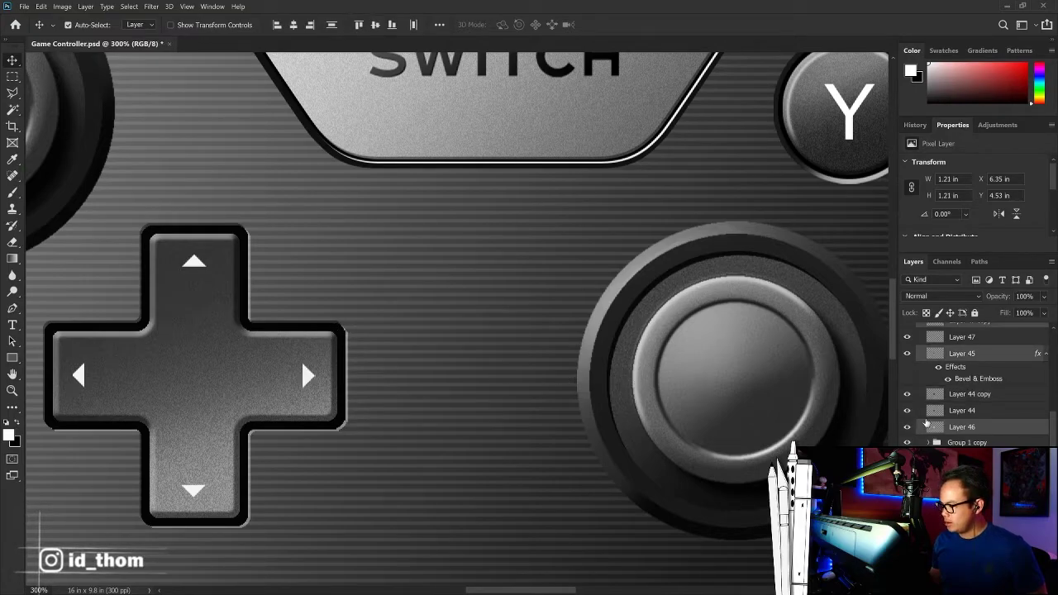
scroll(949, 426, up, 1)
click(908, 440)
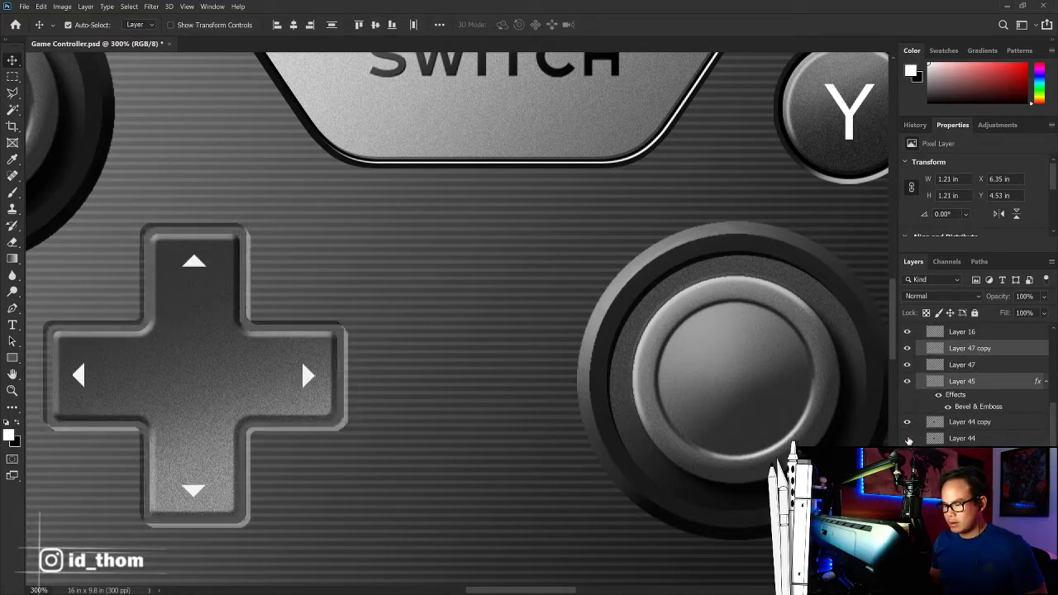
click(969, 348)
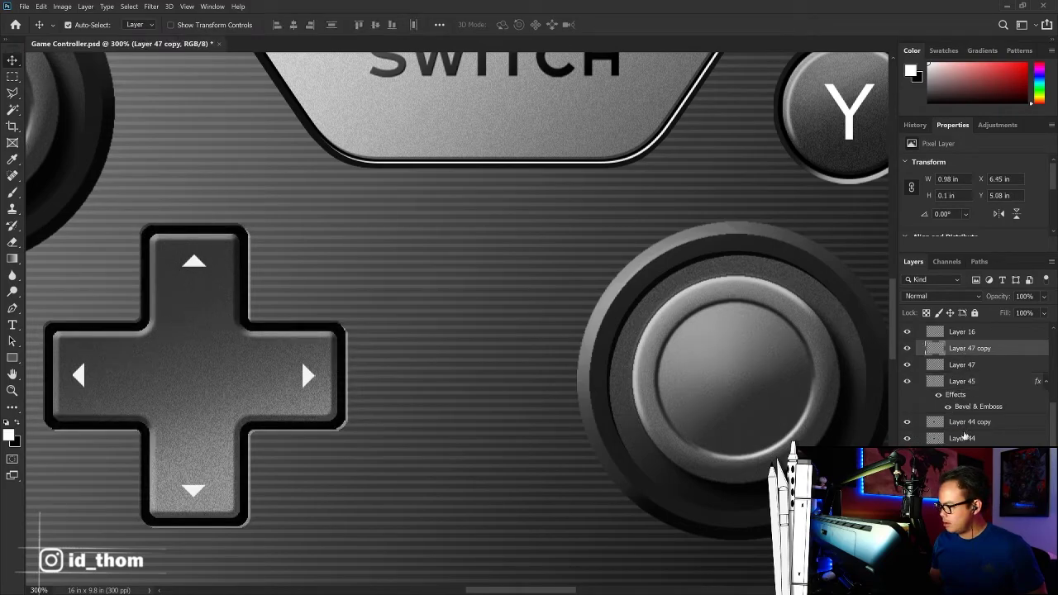
shift+click(968, 421)
key(ctrl+t)
drag(339, 330, 472, 355)
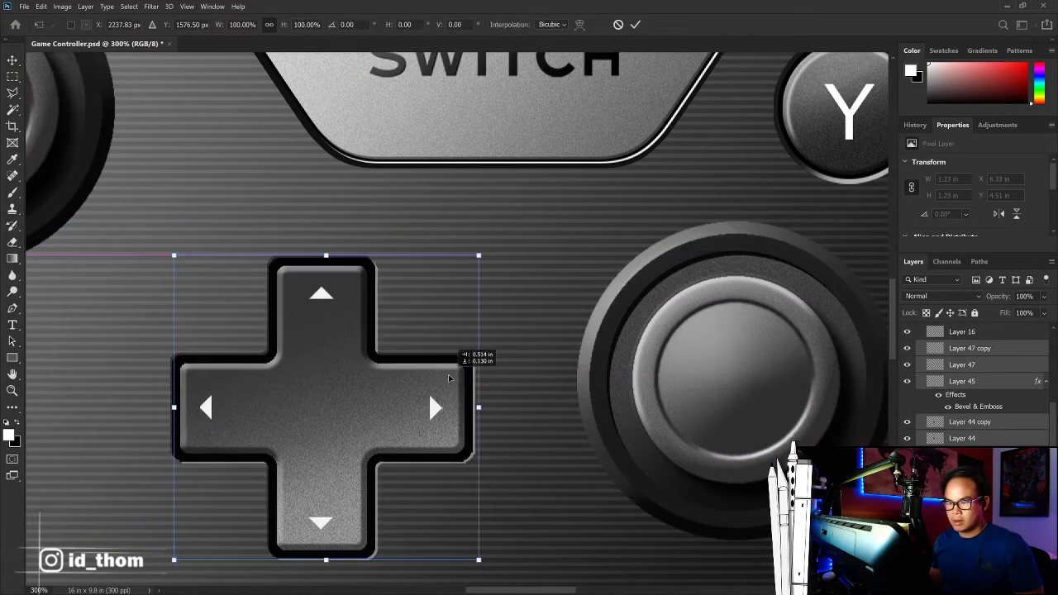
key(Escape)
key(ctrl+g)
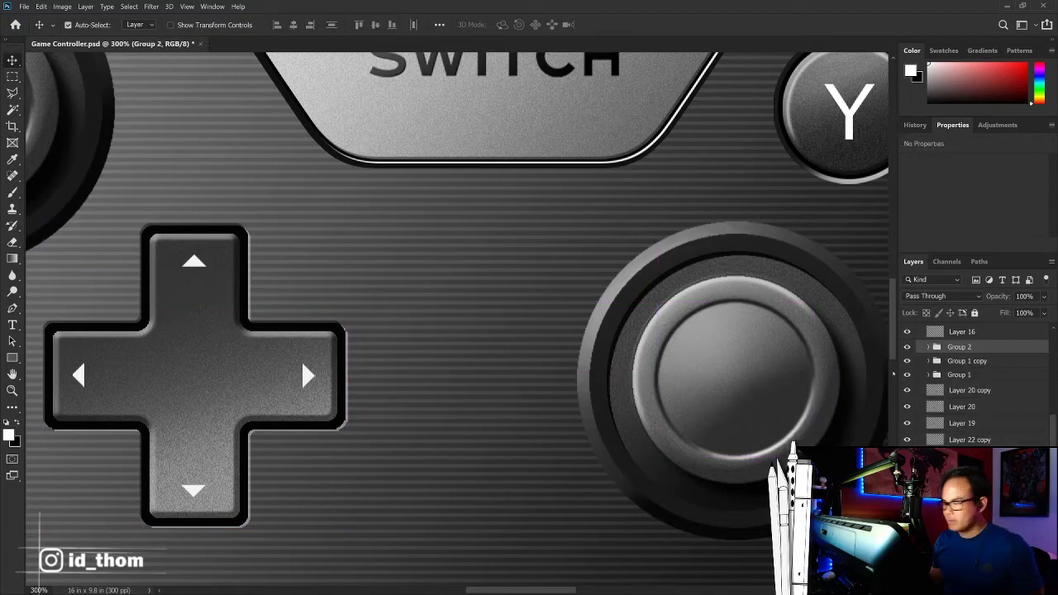
text(D Pad)
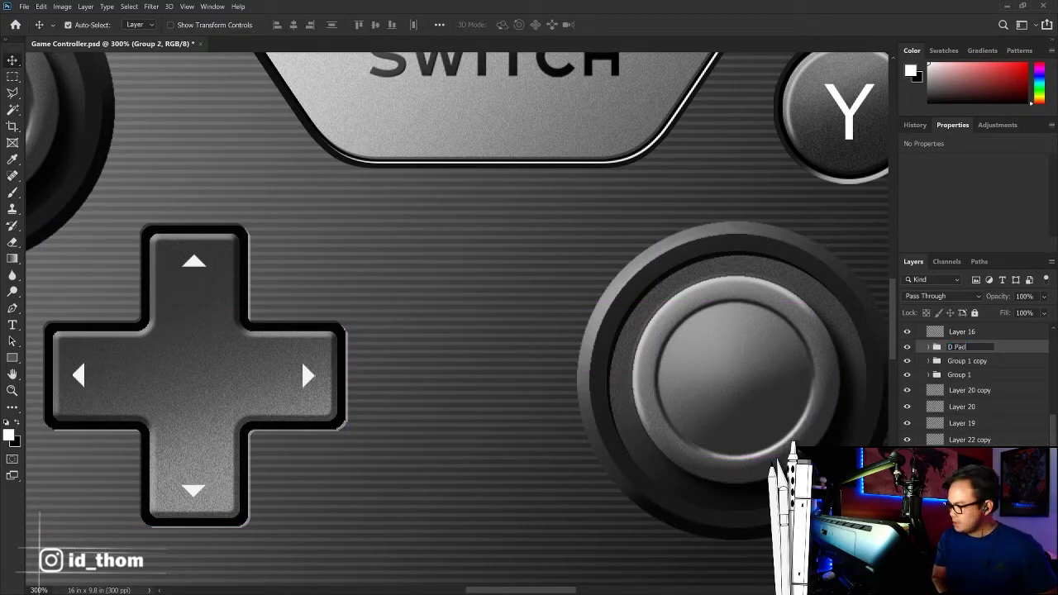
key(Return)
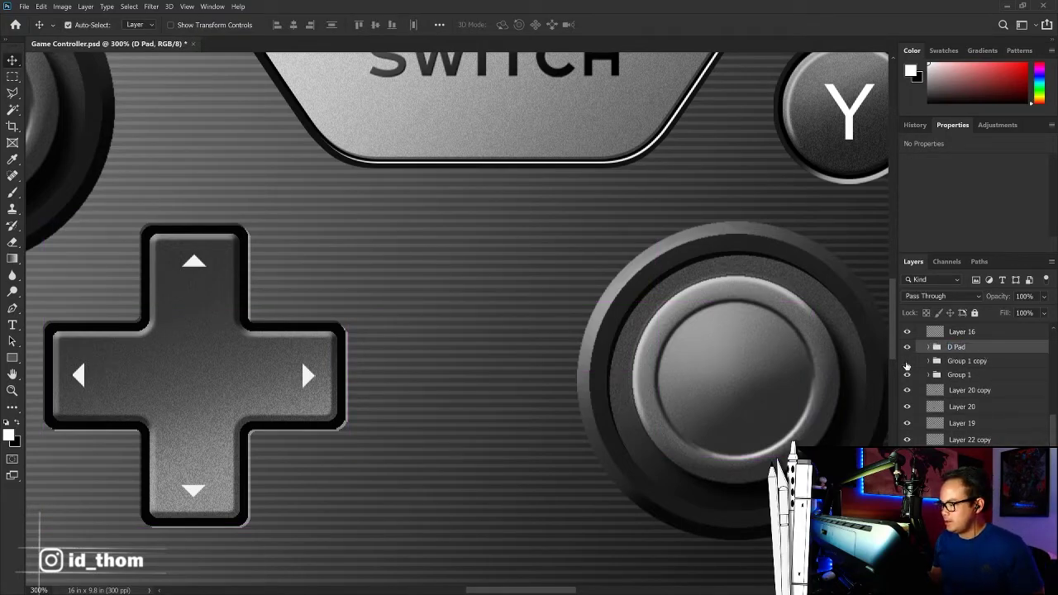
Step: Rename Group 1 copy to 'Grip R' and Group 1 to 'Grip L'
key(ctrl+0)
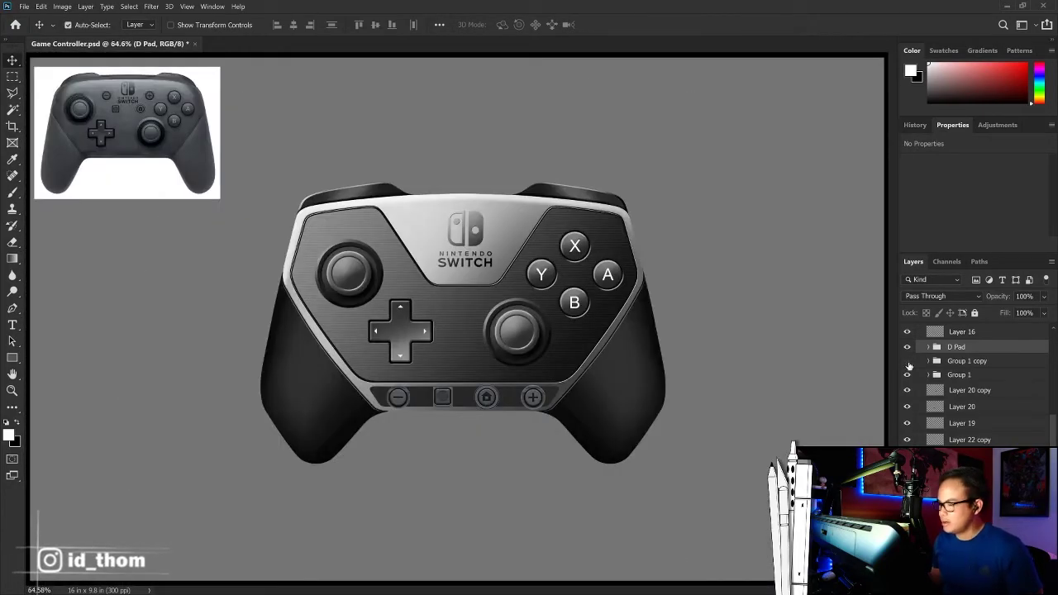
double_click(947, 363)
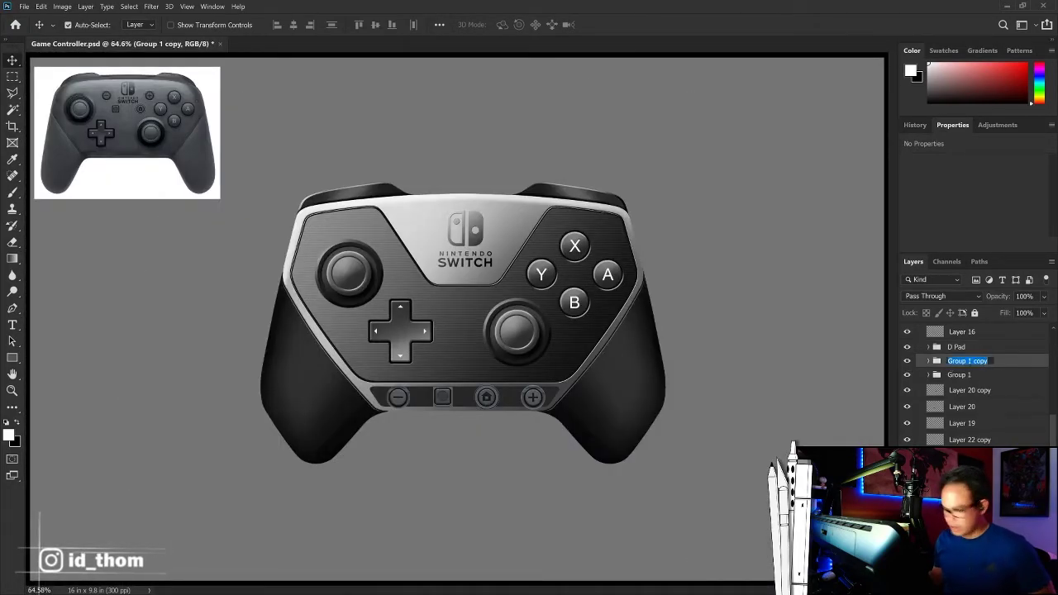
text(Grip Left)
key(Return)
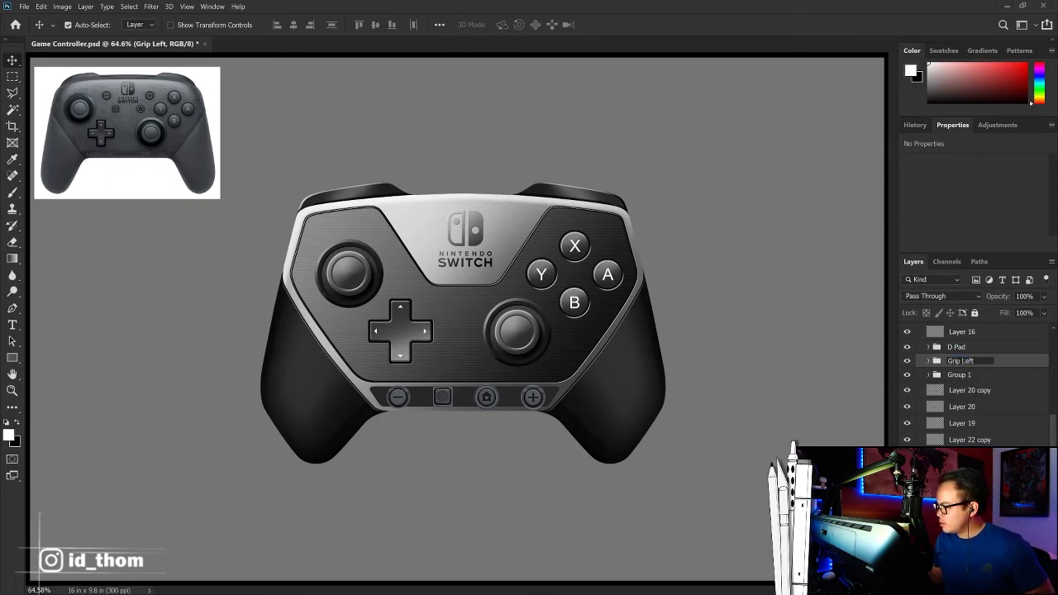
click(970, 375)
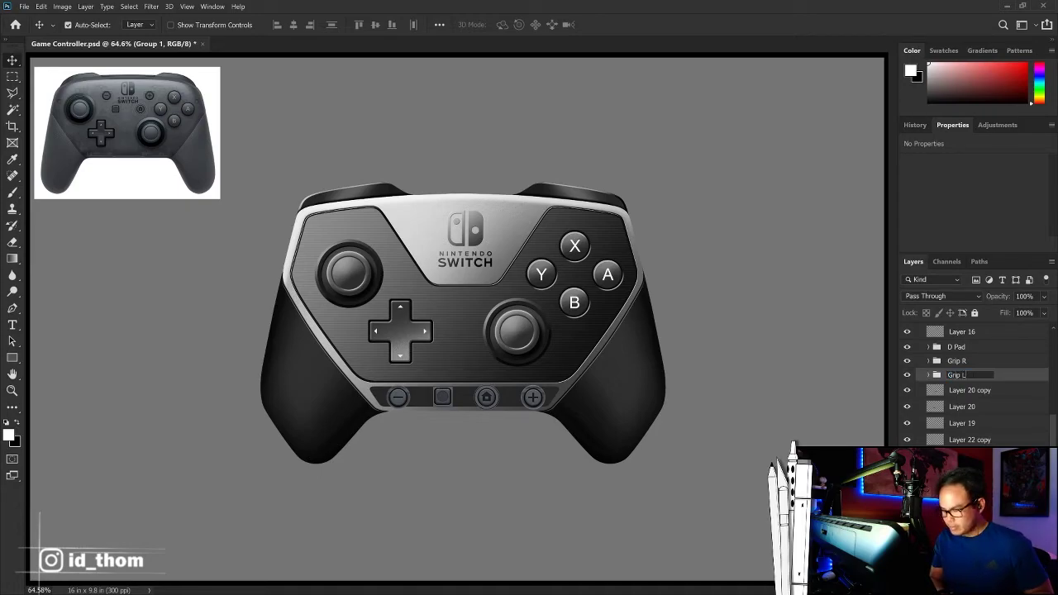
key(Return)
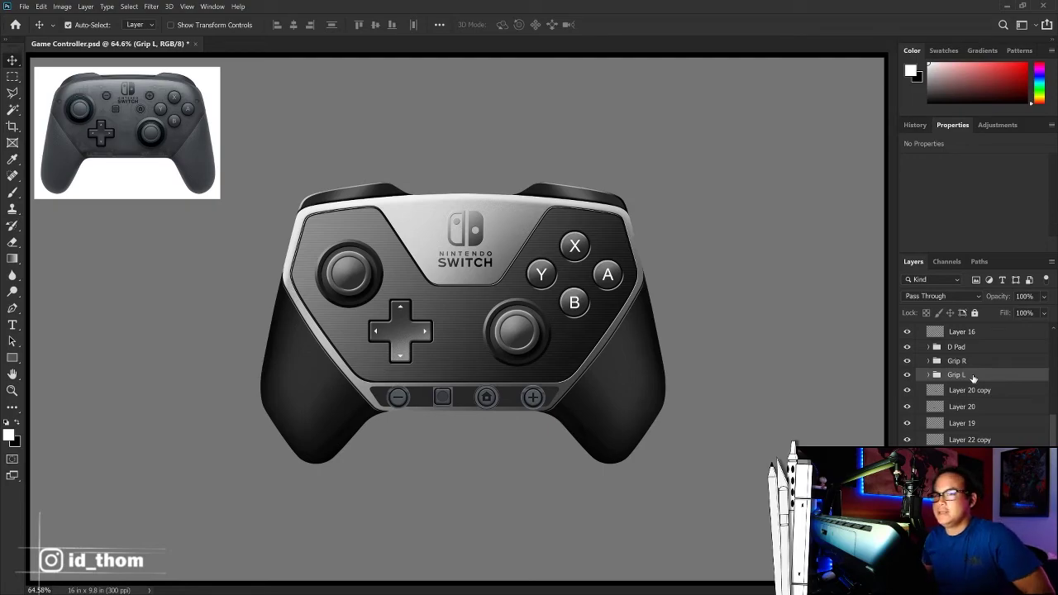
key(ctrl+1)
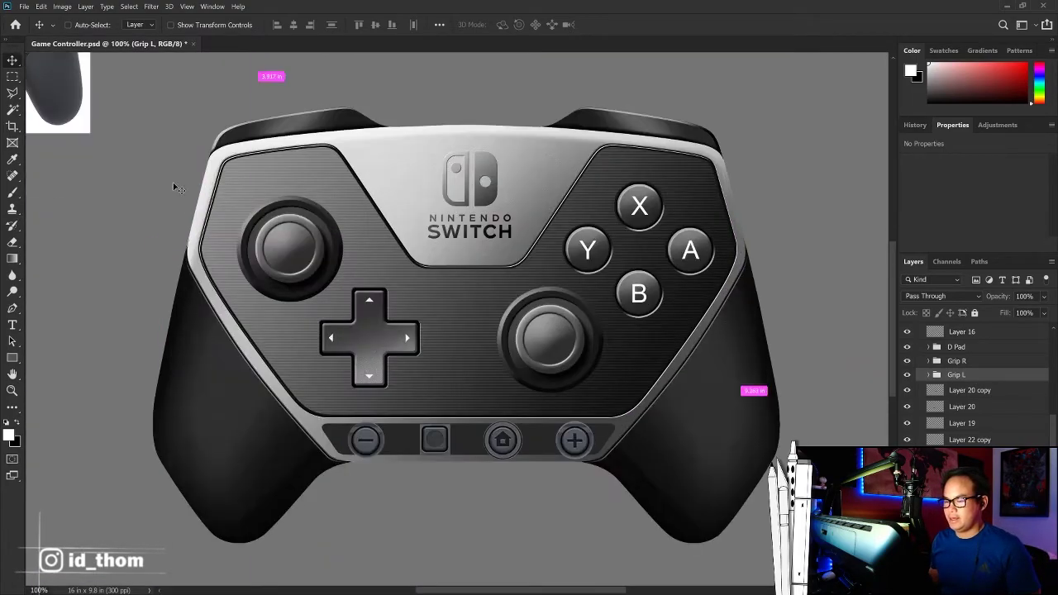
key(ctrl)
key(m)
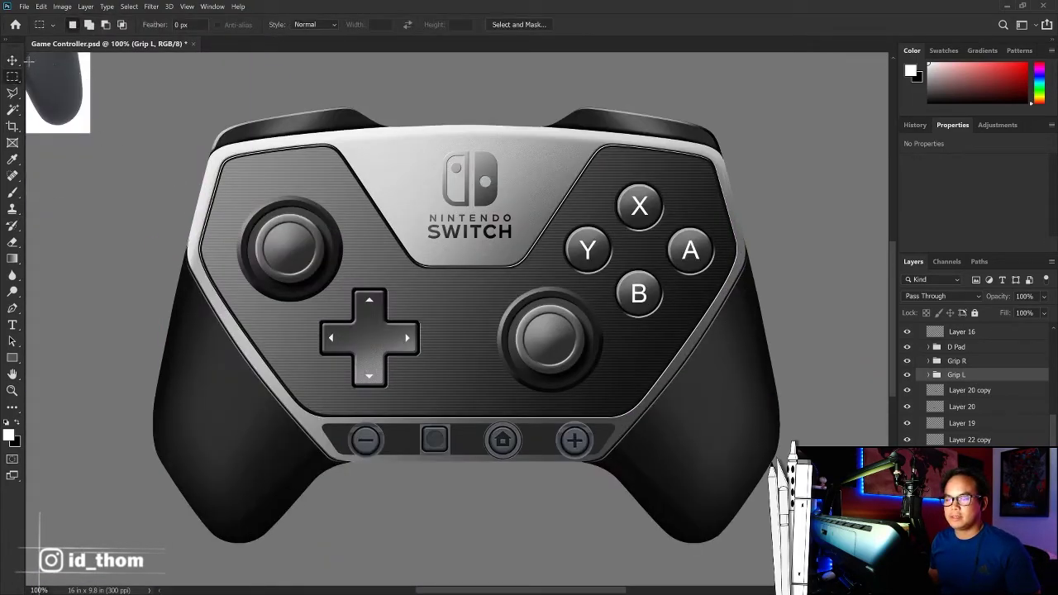
key(v)
key(ctrl+plus)
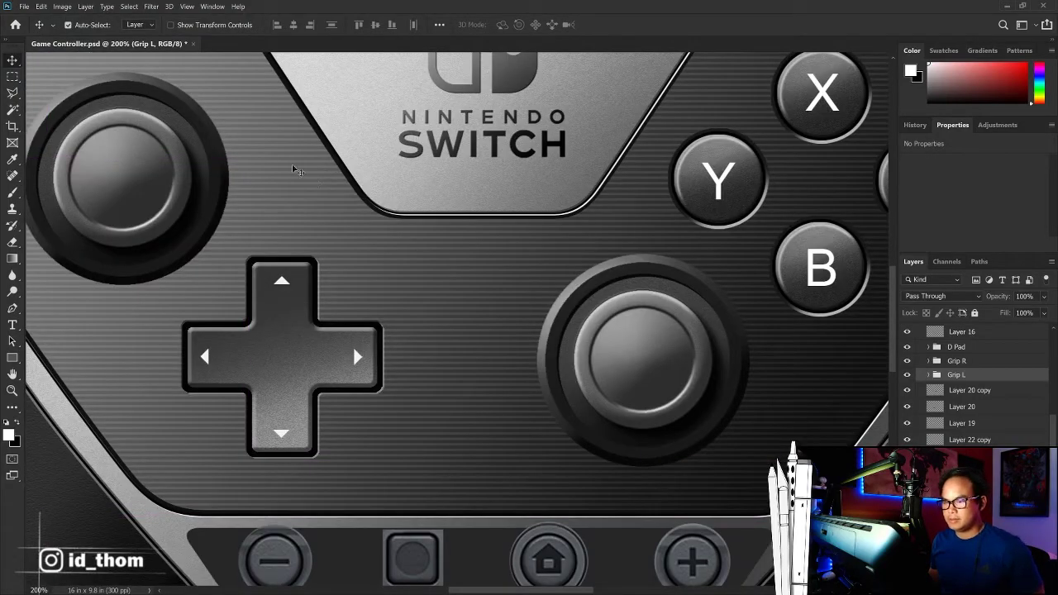
key(ctrl+0)
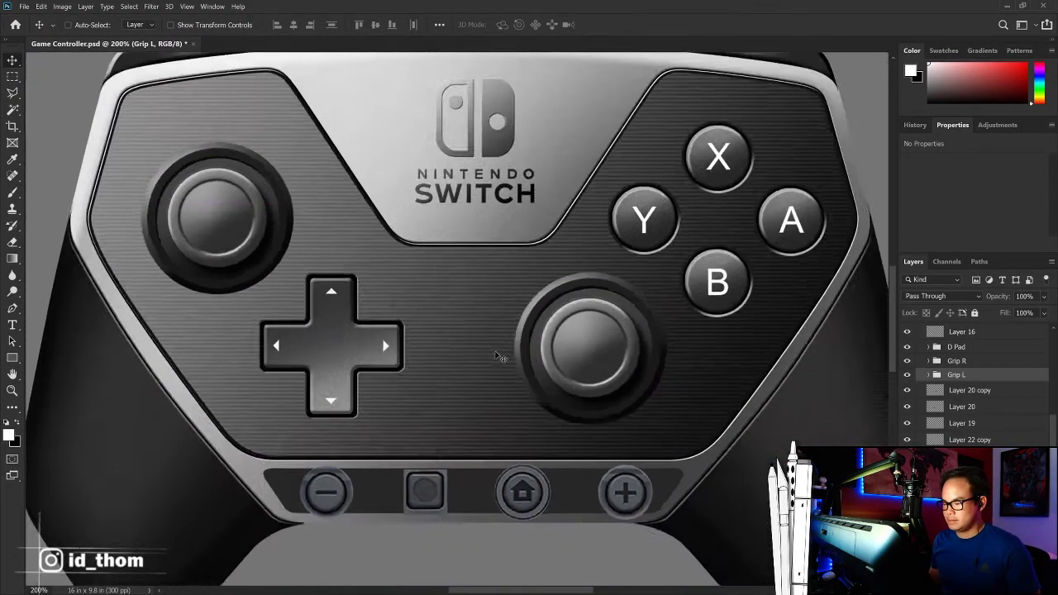
key(ctrl+plus)
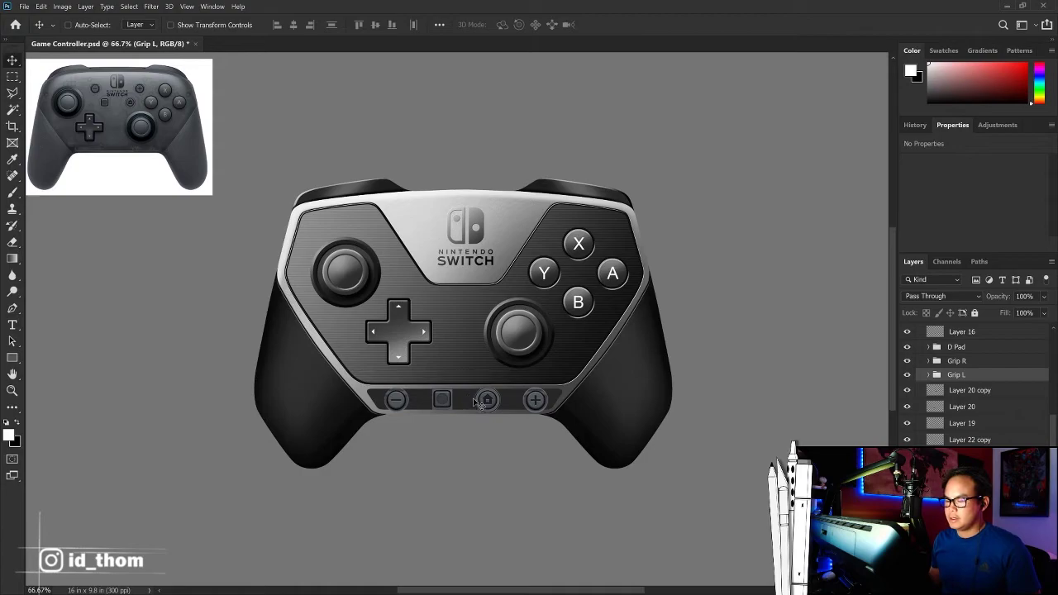
key(ctrl+plus)
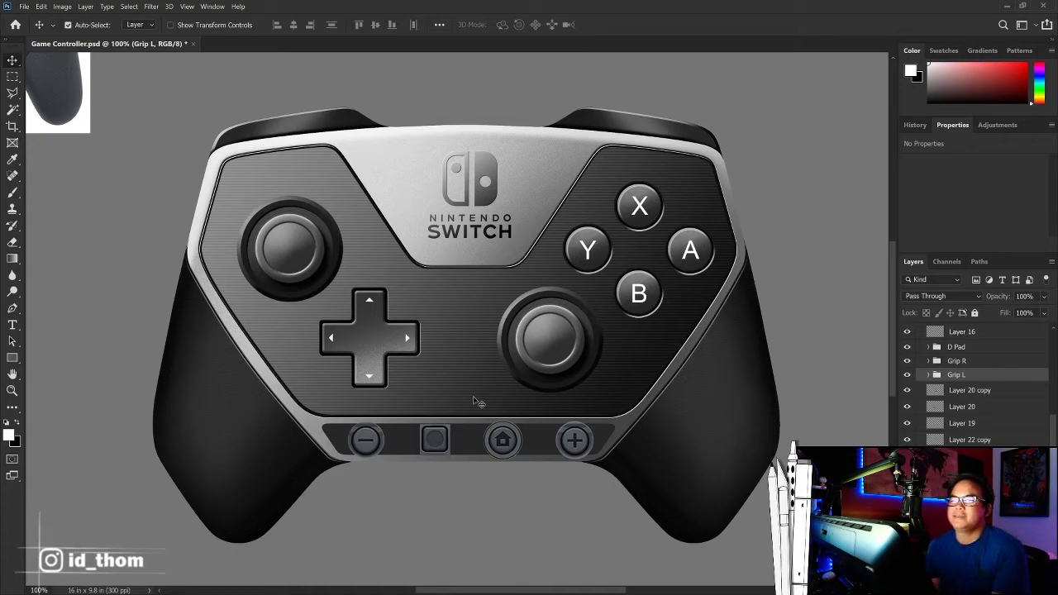
click(393, 442)
click(547, 442)
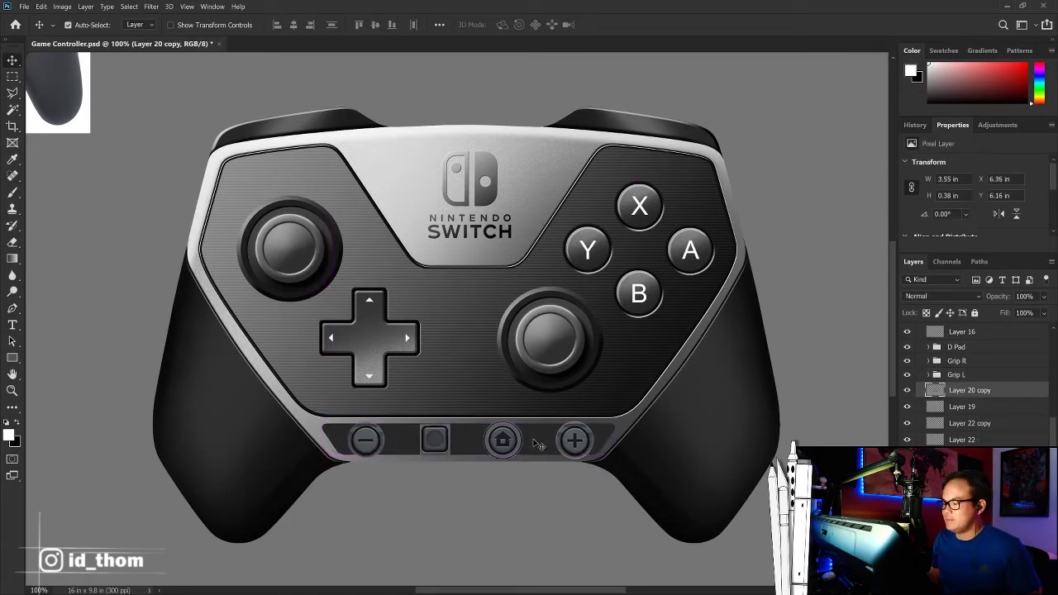
key(ctrl+minus)
key(ctrl+plus)
key(ctrl+plus)
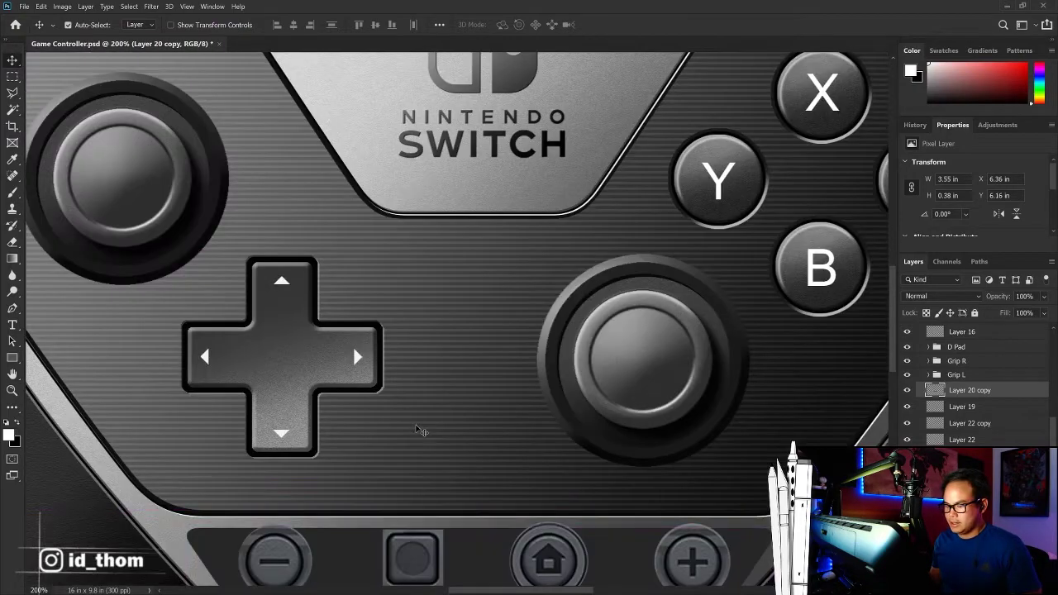
drag(421, 430, 448, 310)
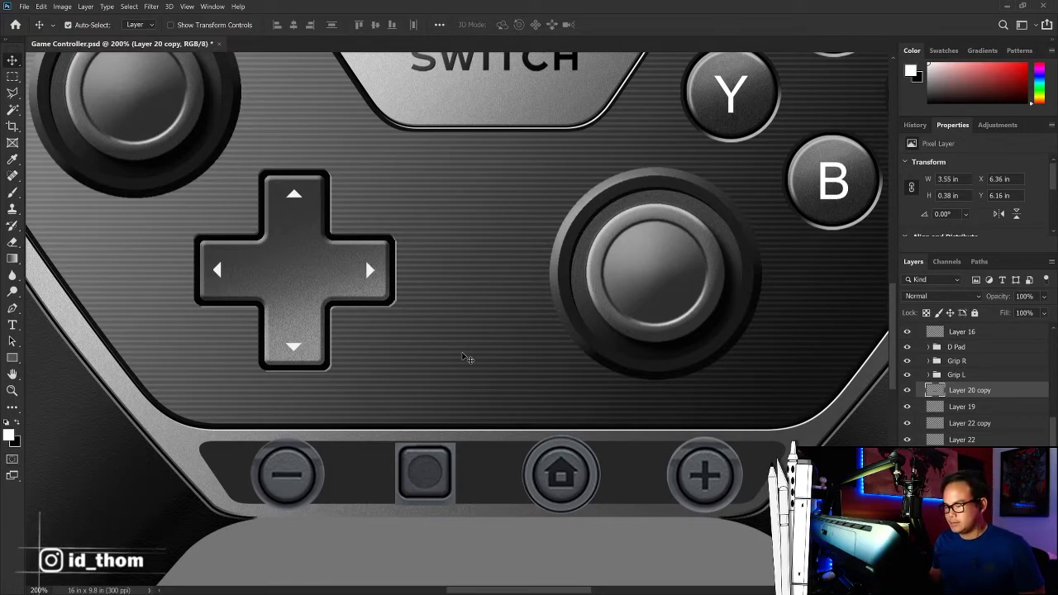
Step: Load the button bar's outline and stroke it 2 px black on a new layer
click(314, 458)
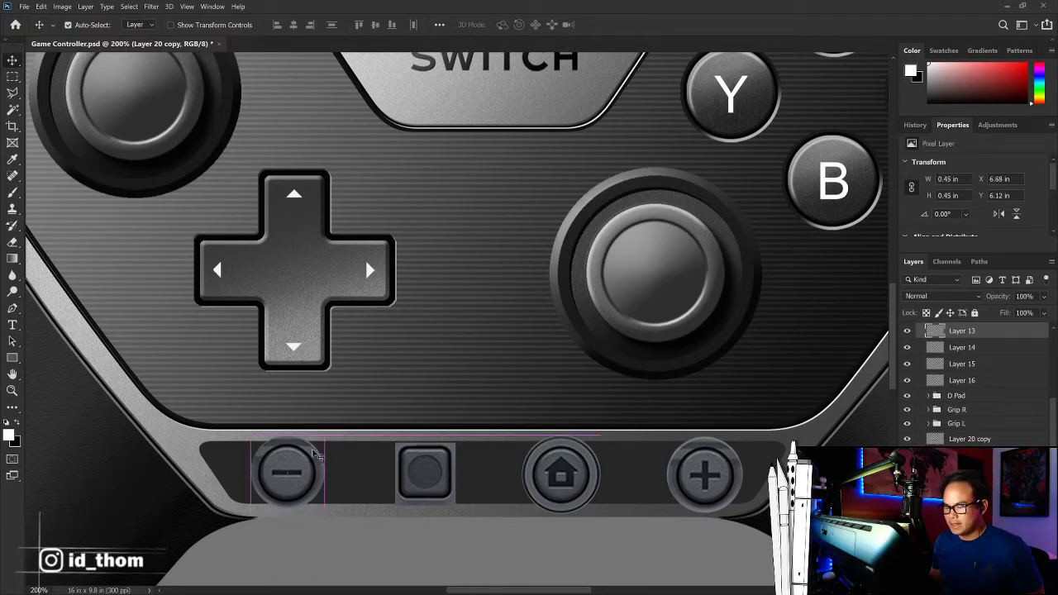
ctrl+click(761, 457)
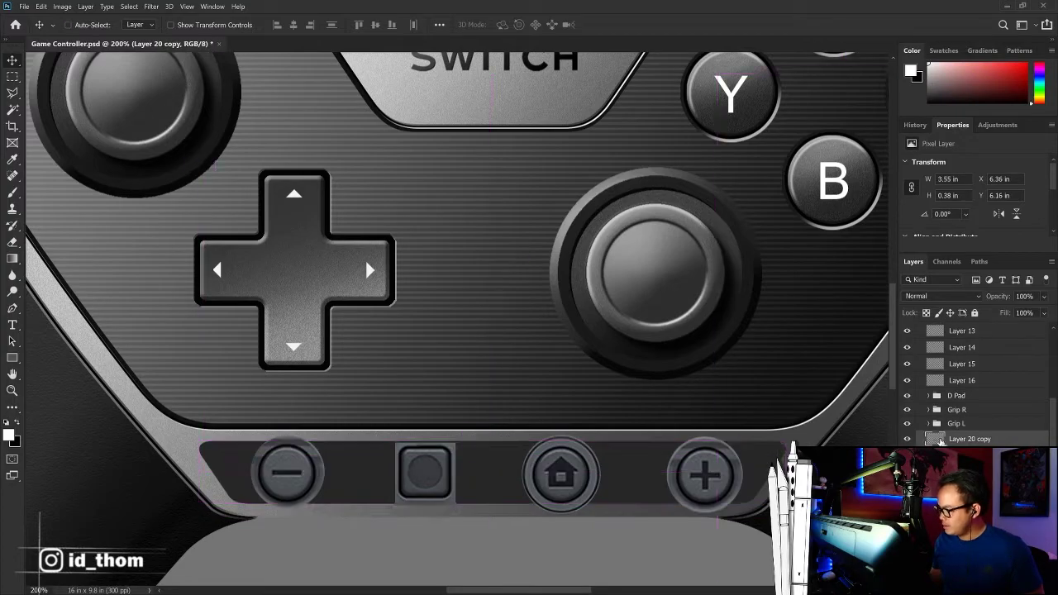
ctrl+click(934, 438)
key(ctrl+shift+alt+n)
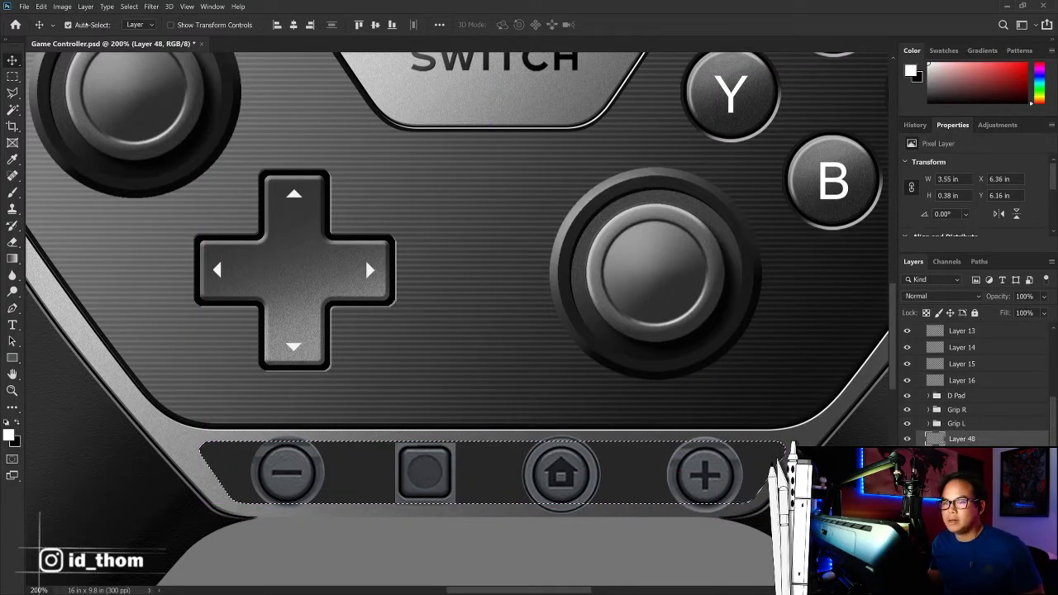
click(41, 7)
click(103, 191)
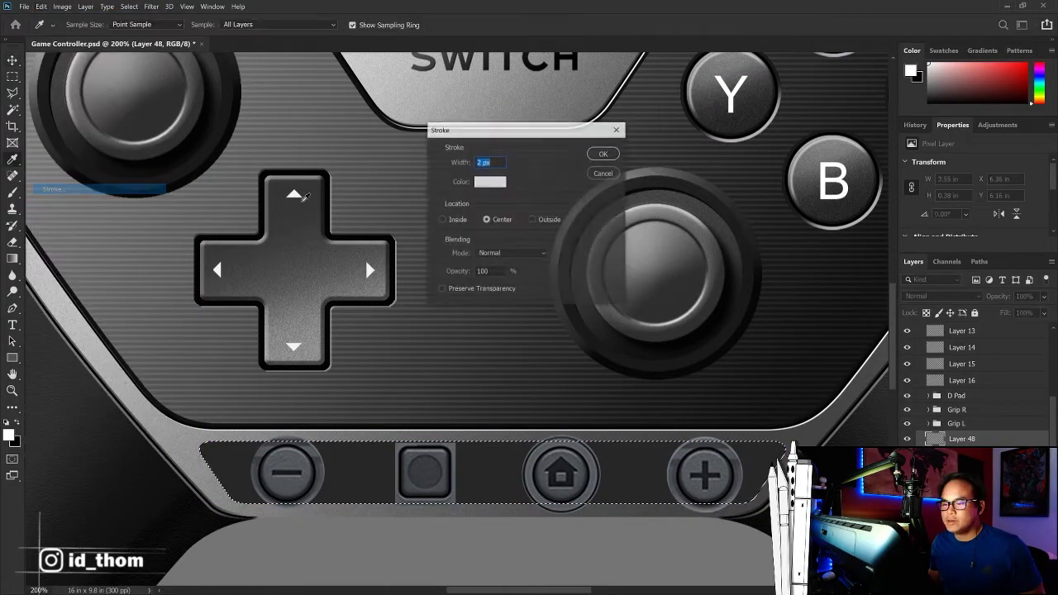
click(490, 181)
text(000000)
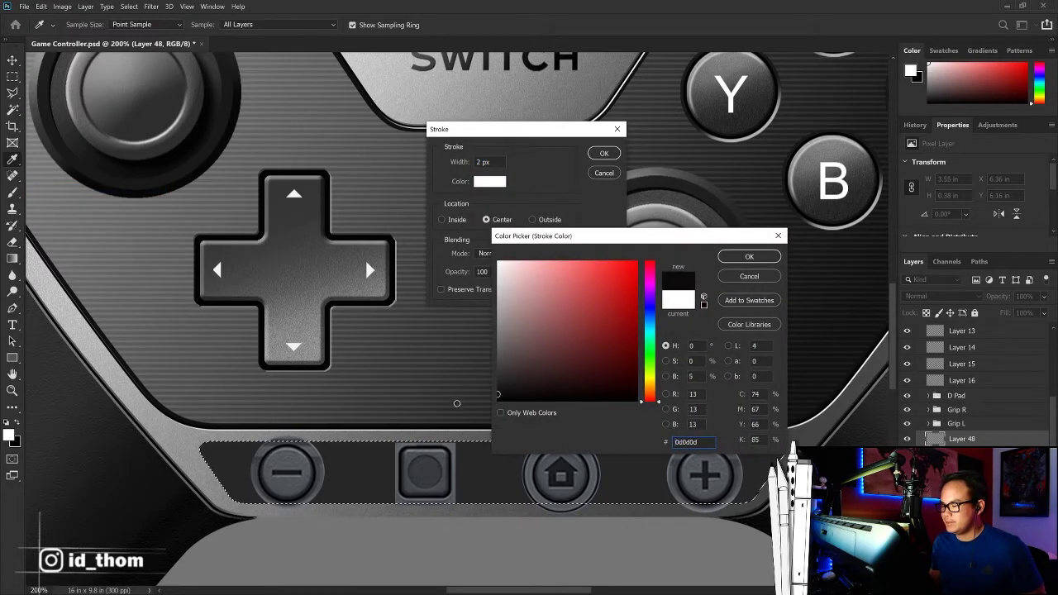
key(Return)
key(Return)
key(v)
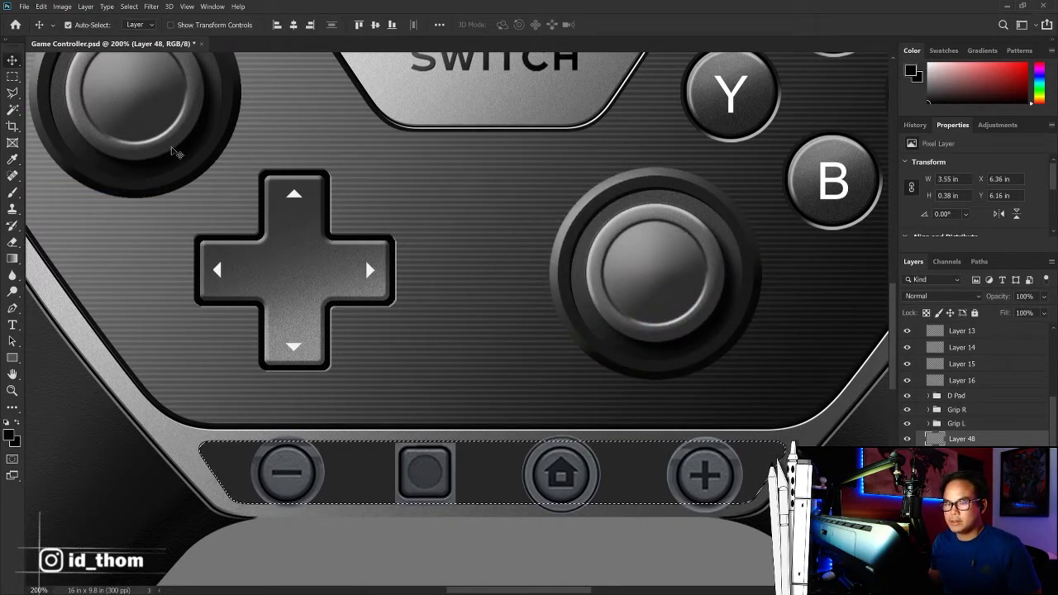
Step: Fill a new layer over the bar with white at 65% opacity and duplicate the bar
key(alt+bracketleft)
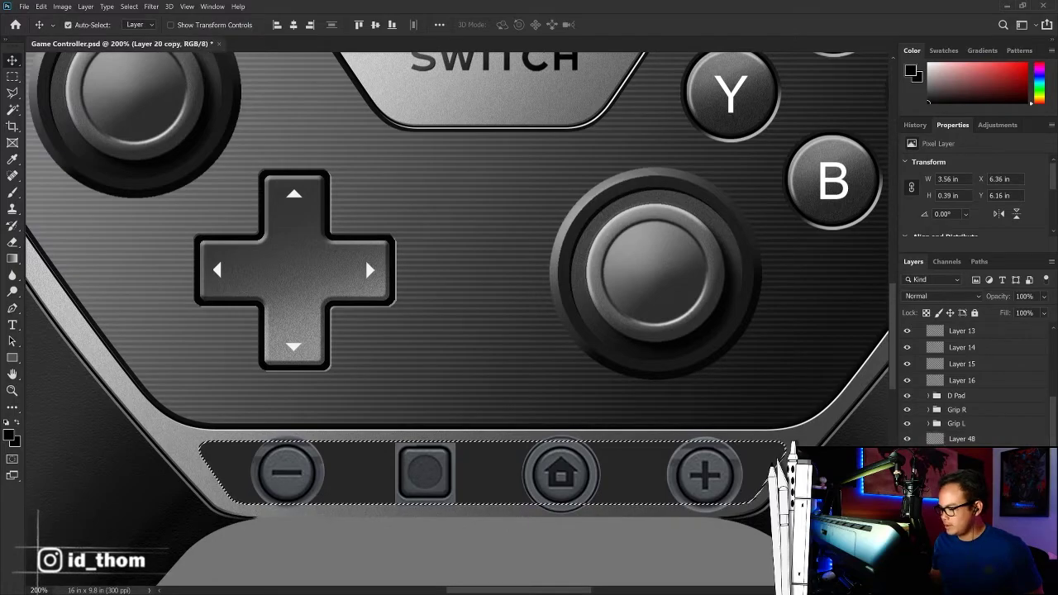
key(ctrl+shift+alt+n)
key(shift+BackSpace)
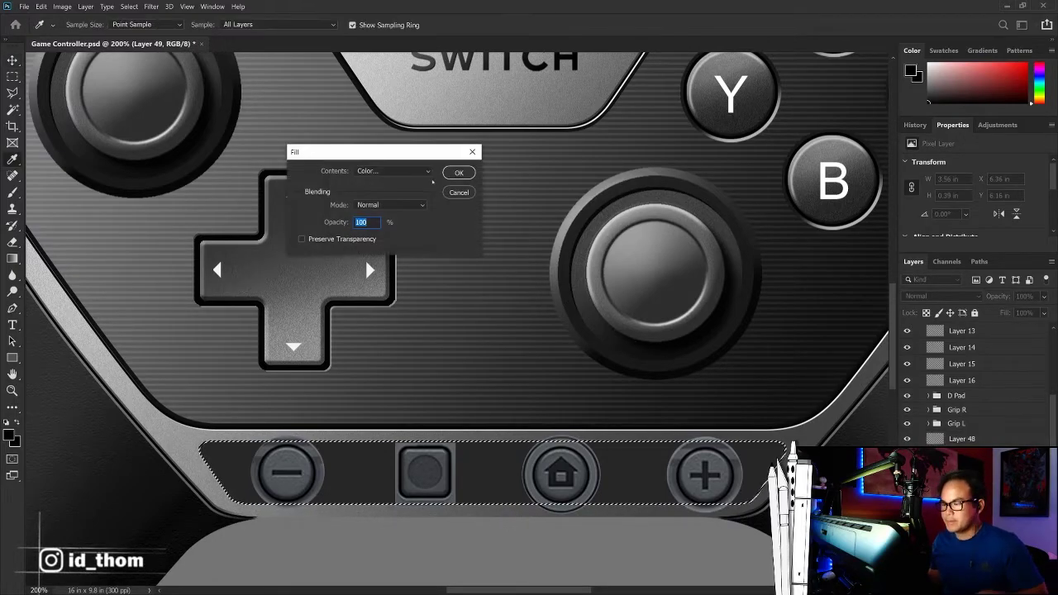
text(ffffff)
key(Return)
key(Return)
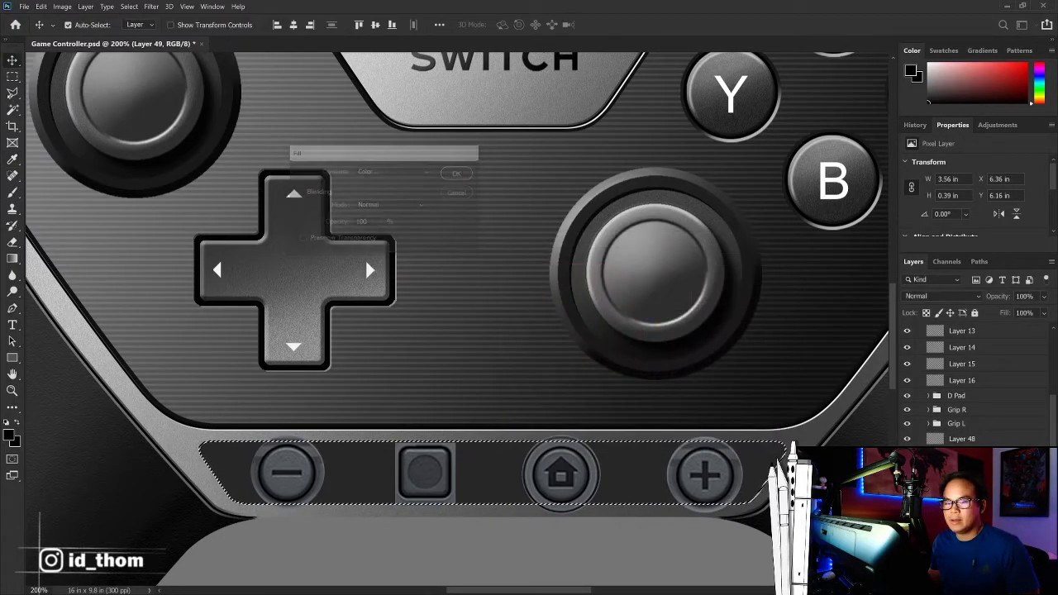
key(ctrl+d)
key(m)
key(v)
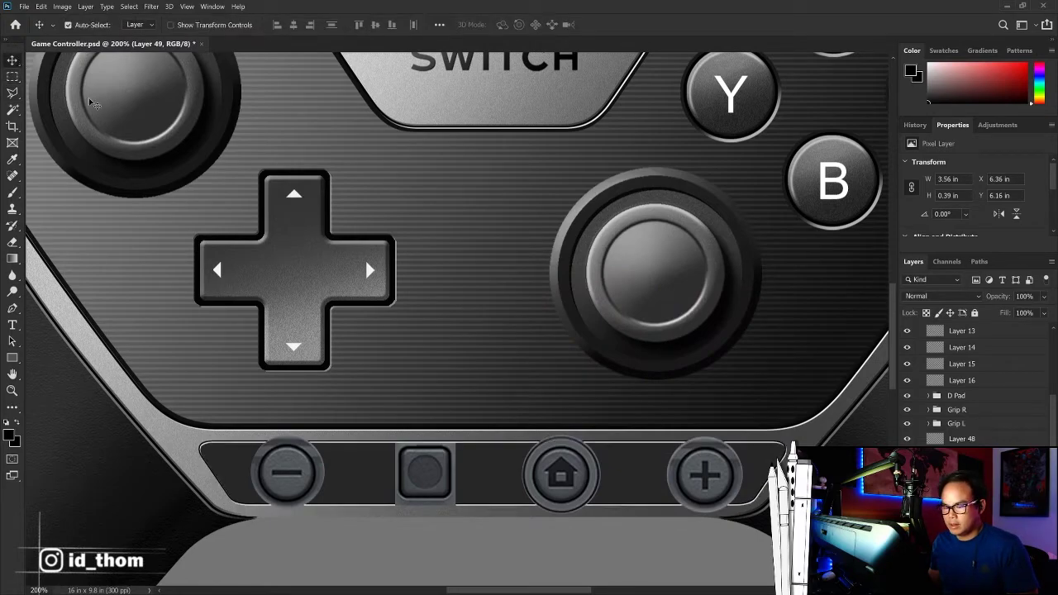
drag(1038, 310, 1031, 311)
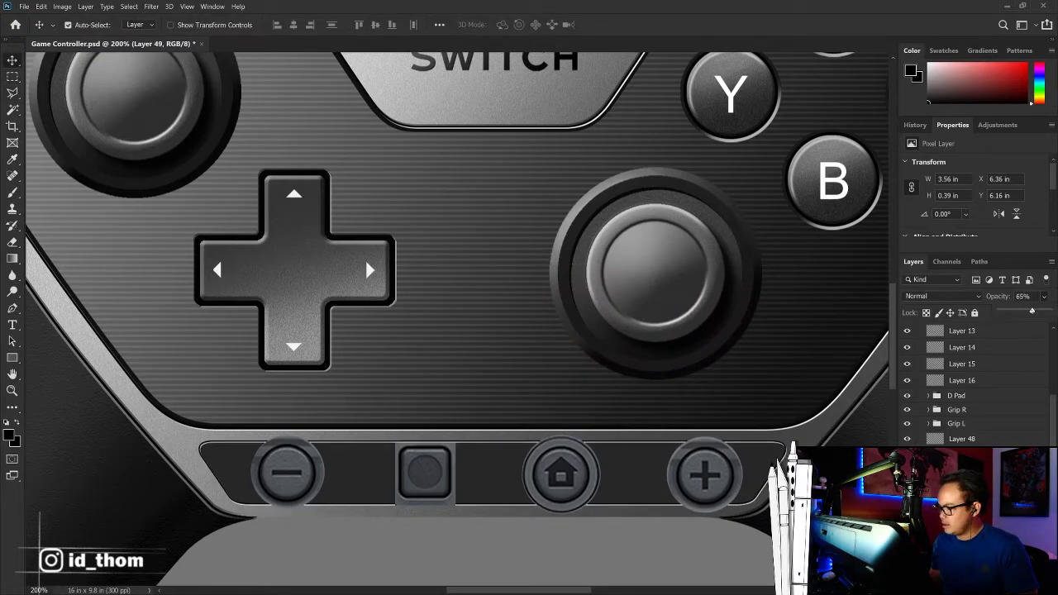
drag(651, 490, 649, 485)
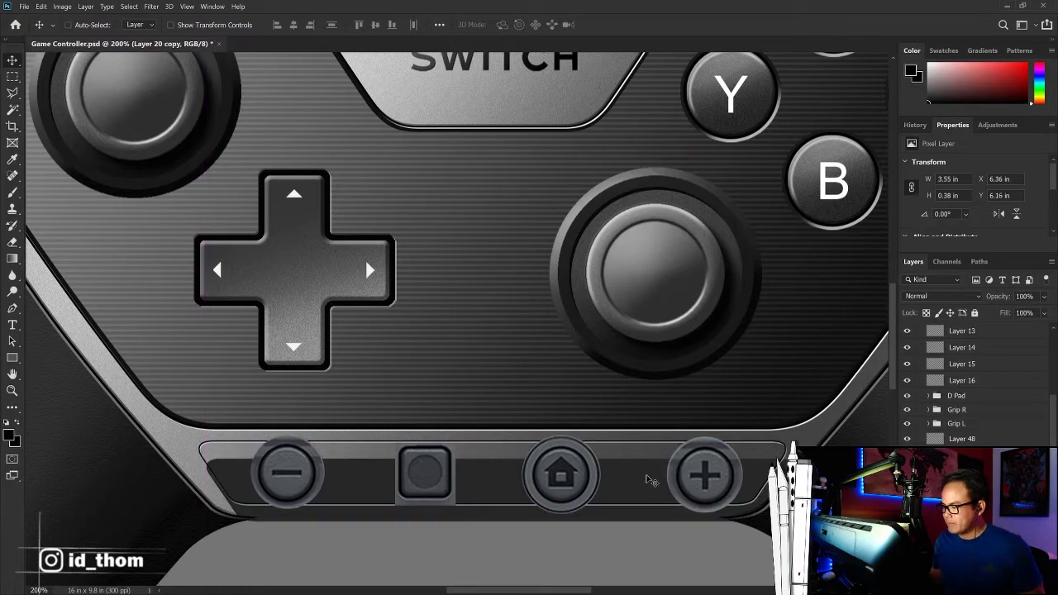
Step: Switch from the Dodge tool to the Burn tool and bring the button bar into view
key(o)
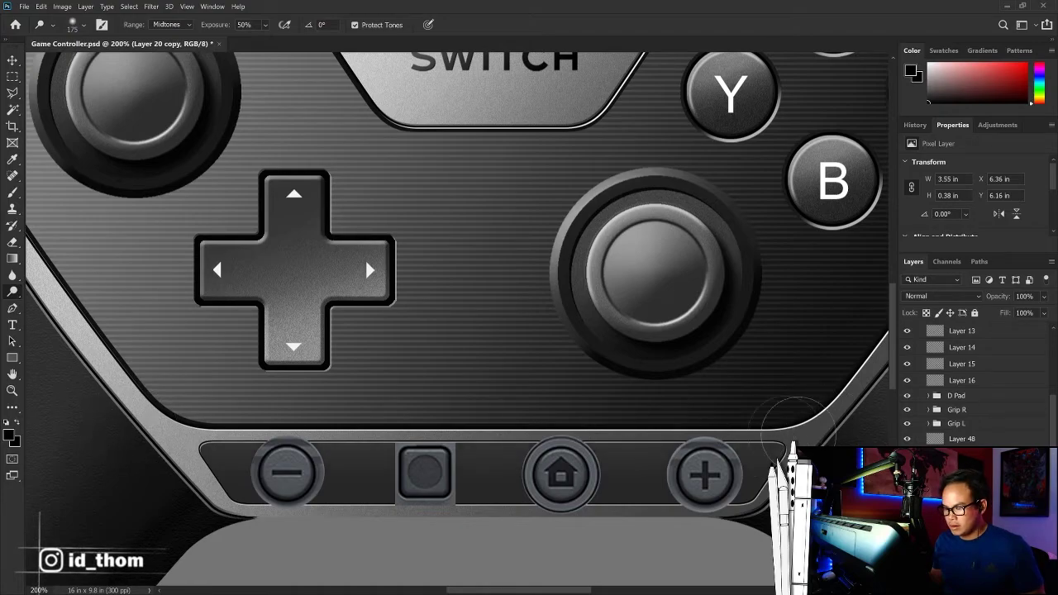
right_click(12, 291)
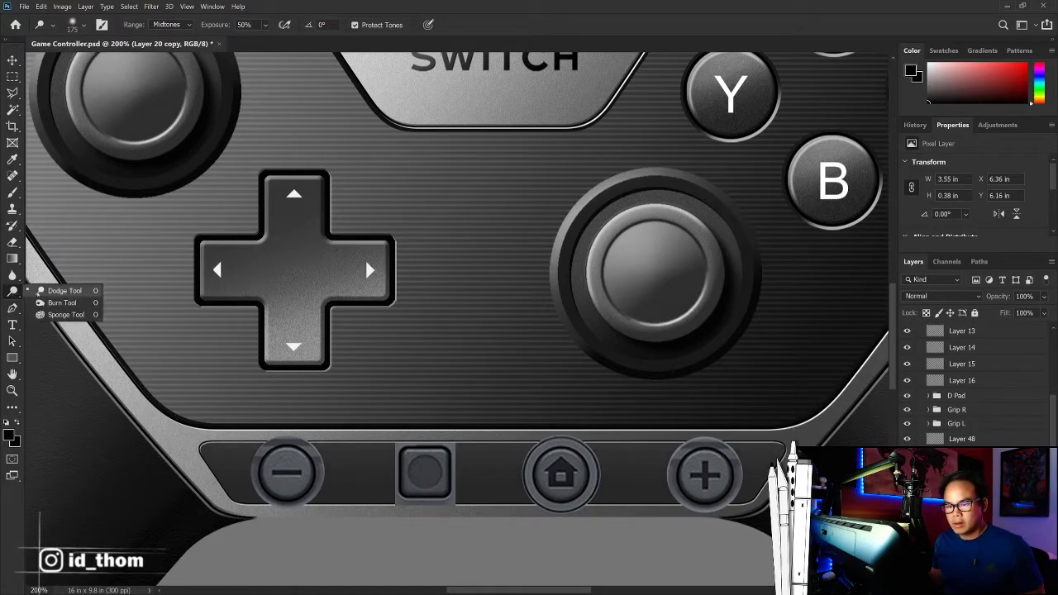
click(62, 299)
right_click(12, 292)
click(62, 299)
drag(169, 334, 140, 261)
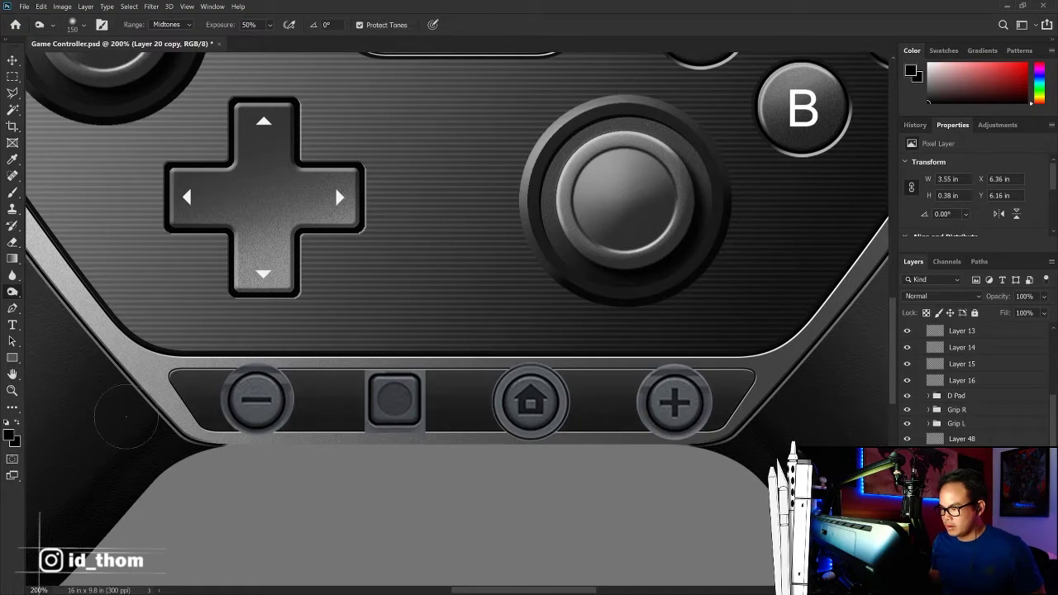
scroll(743, 446, left, 1)
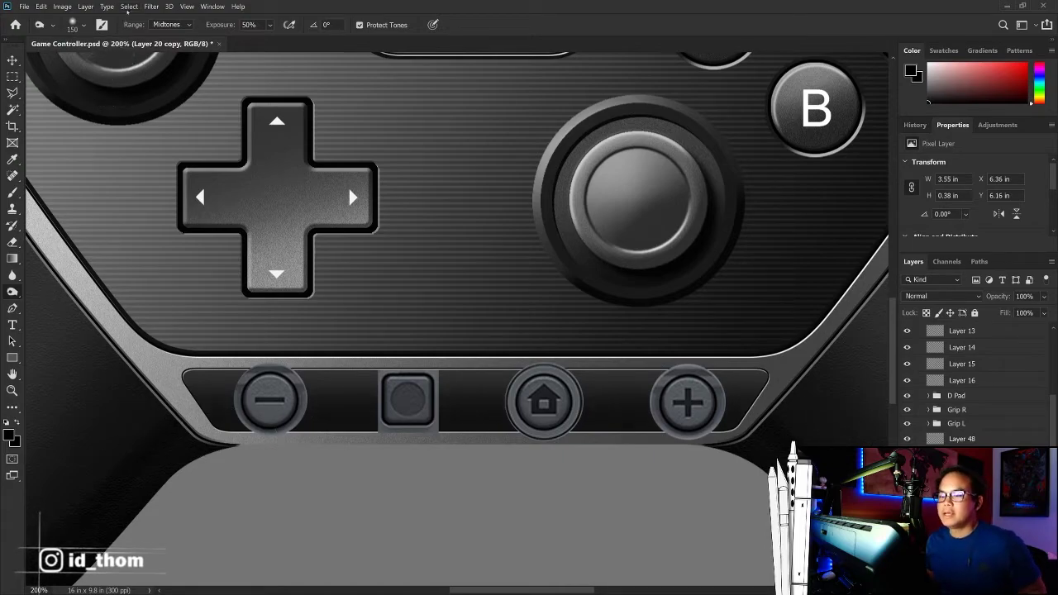
Step: Apply Add Noise at 4.87%, Uniform, Monochromatic to the button bar
click(151, 6)
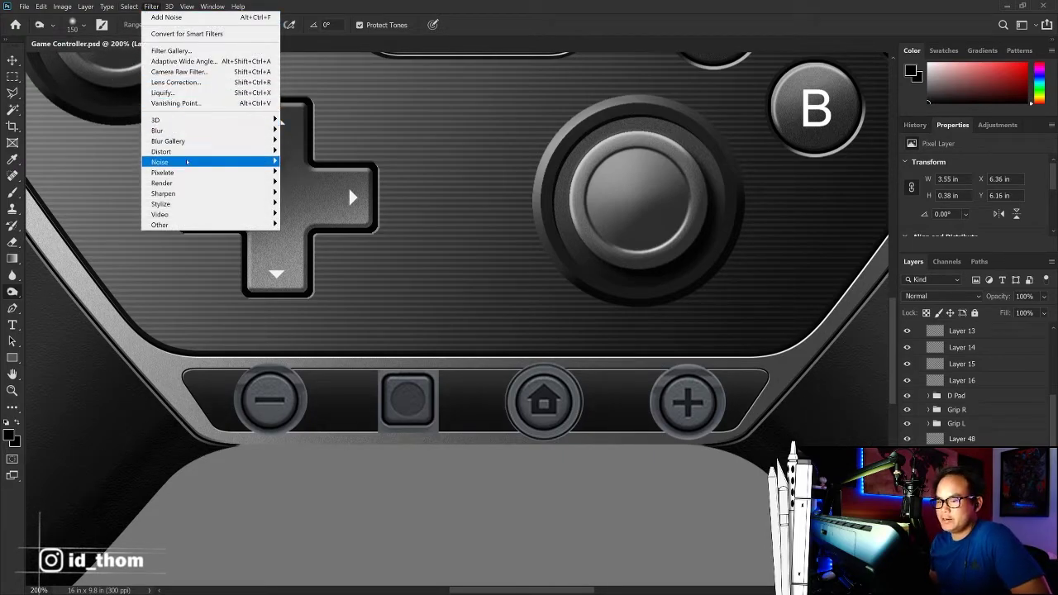
mouse_move(182, 162)
click(316, 162)
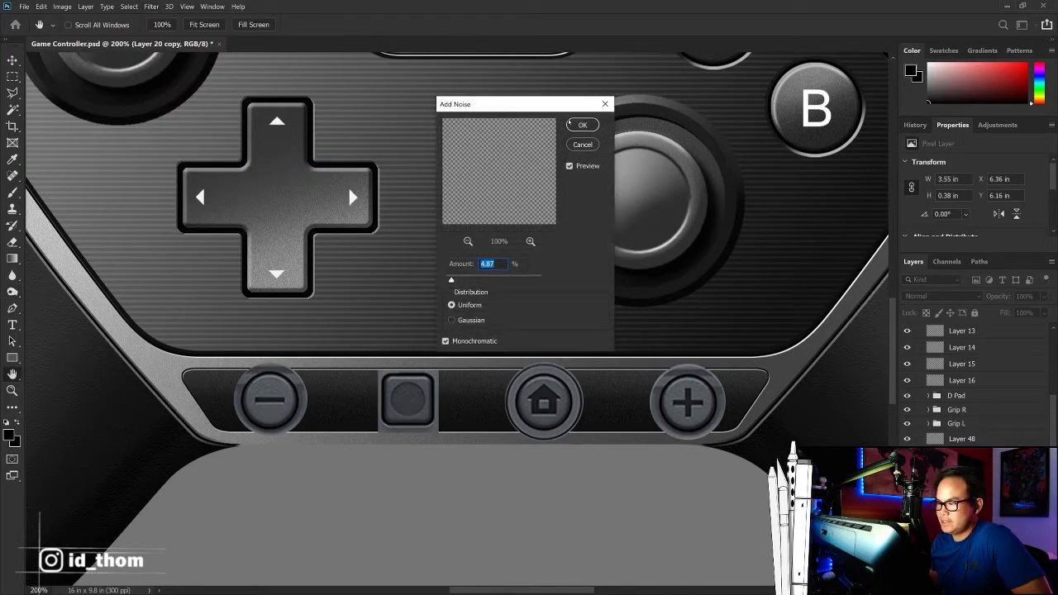
click(570, 124)
click(13, 76)
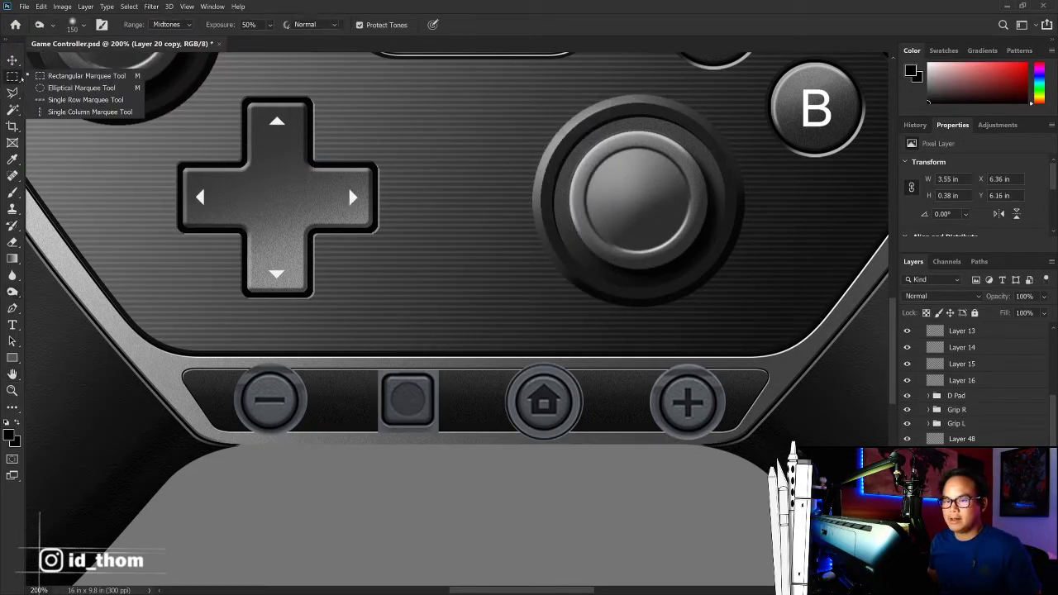
click(74, 72)
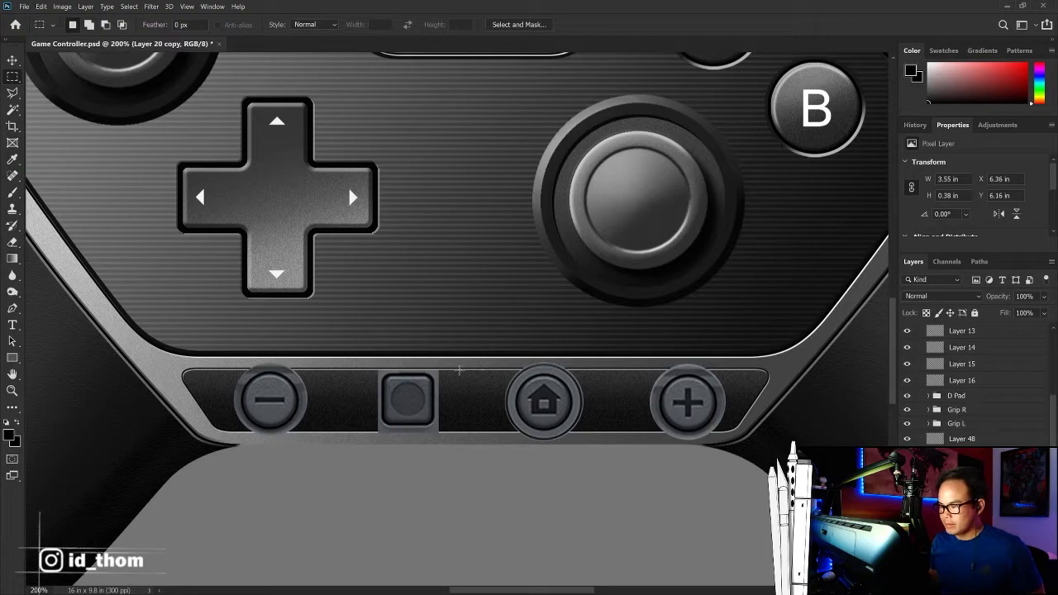
Step: Fill a thin strip between the square and home buttons on a new layer and narrow it
drag(461, 368, 467, 431)
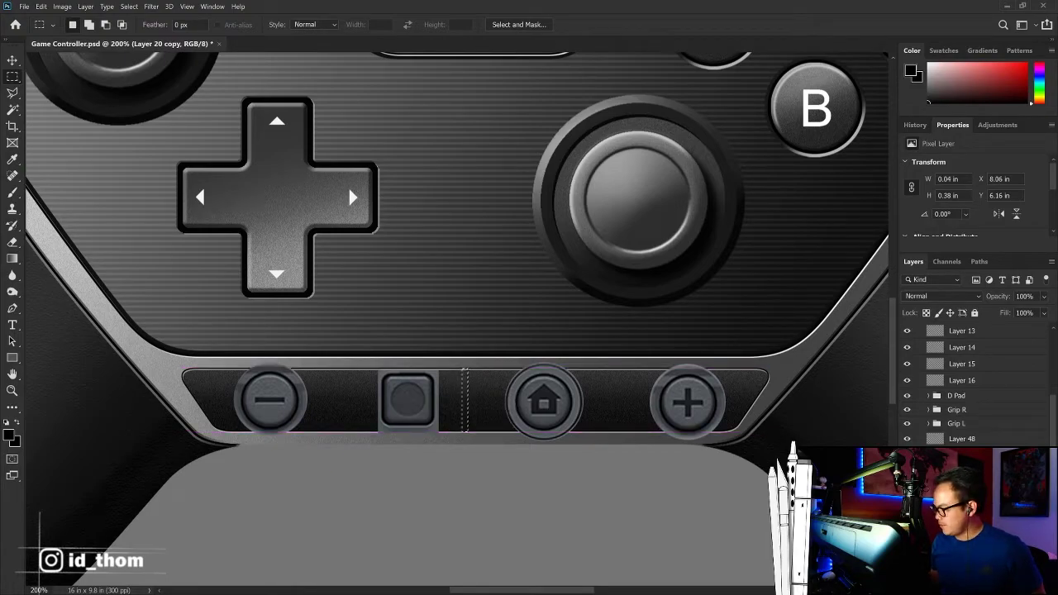
key(ctrl+shift+alt+n)
key(shift+F5)
click(393, 171)
click(411, 175)
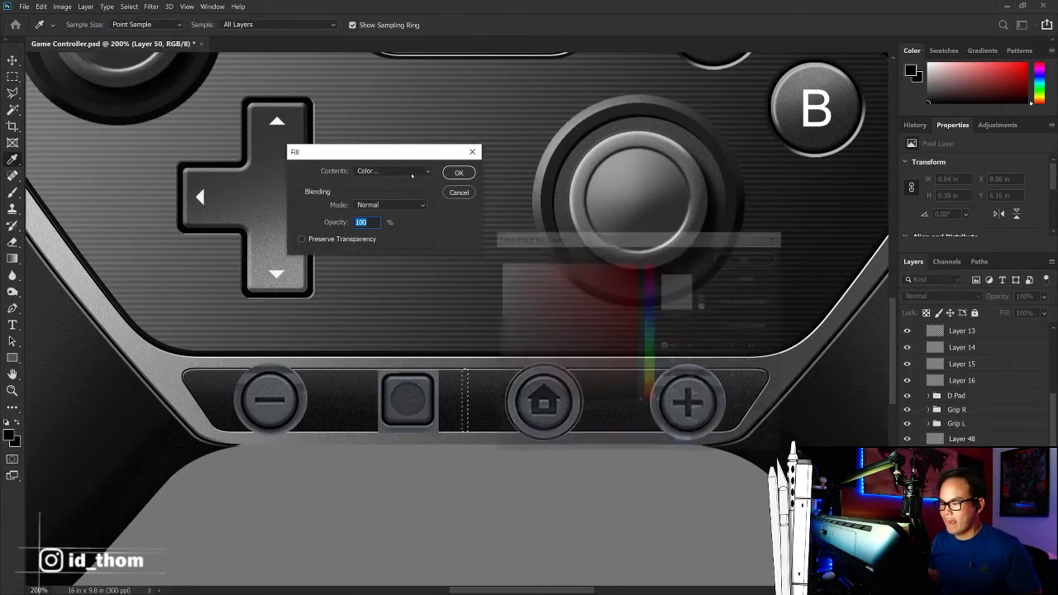
key(Return)
key(Return)
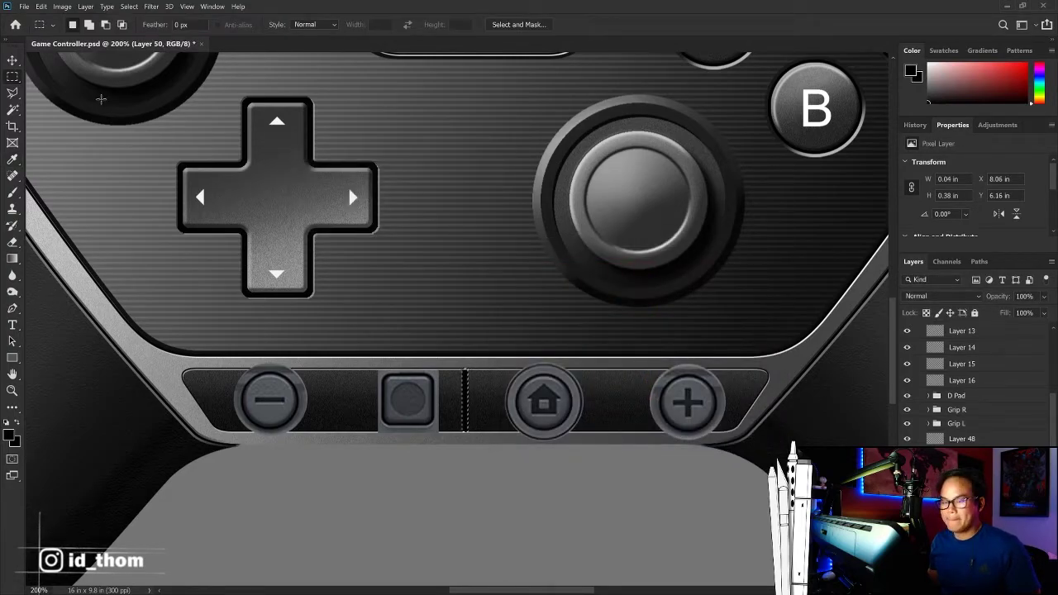
key(v)
key(ctrl+plus)
key(ctrl+plus)
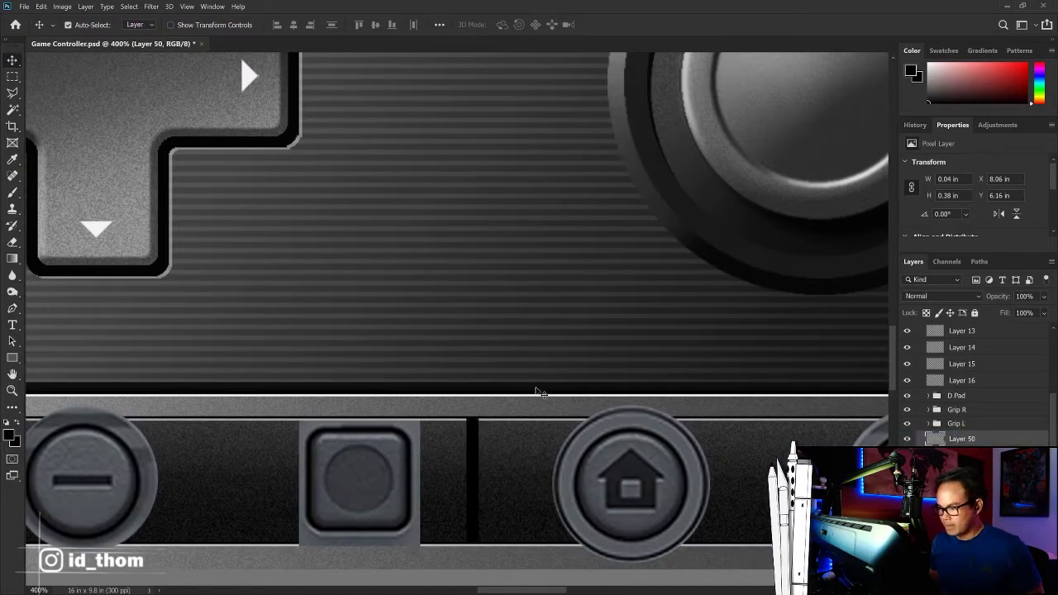
key(ctrl+t)
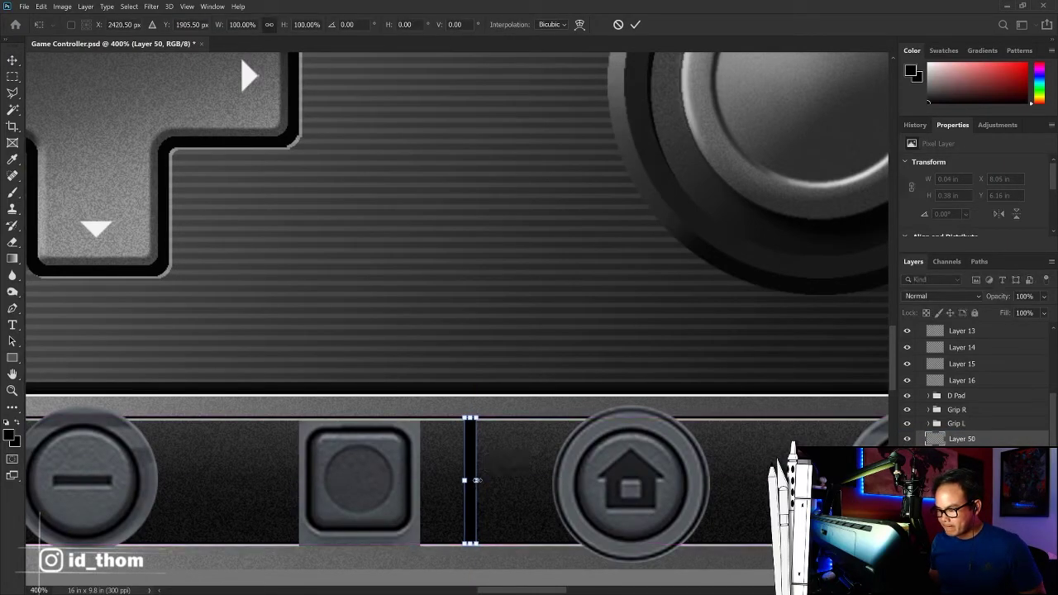
mouse_move(476, 480)
mouse_down()
mouse_move(467, 480)
mouse_move(482, 459)
mouse_up()
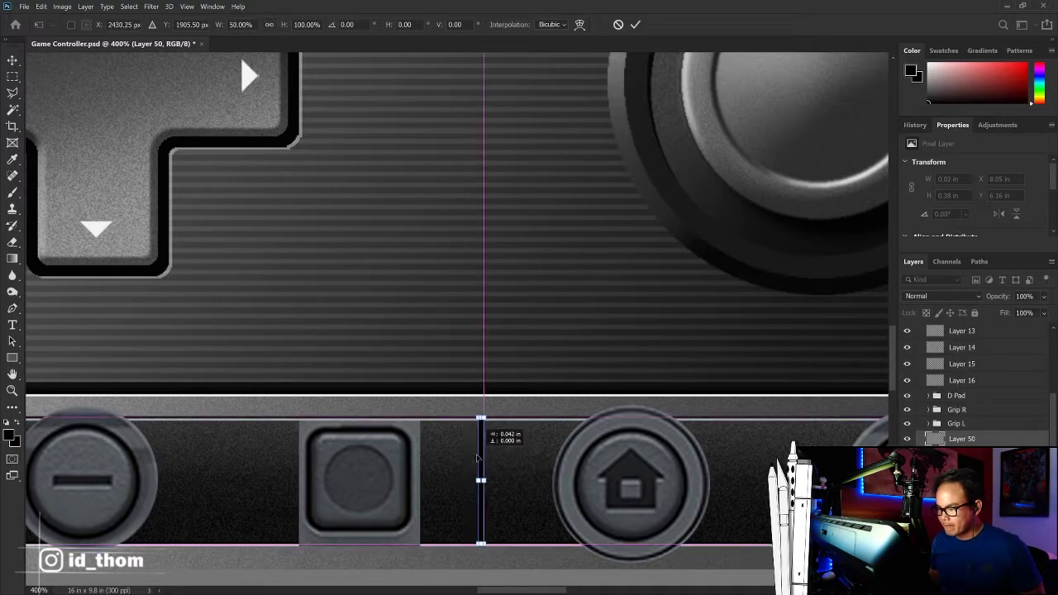
key(Return)
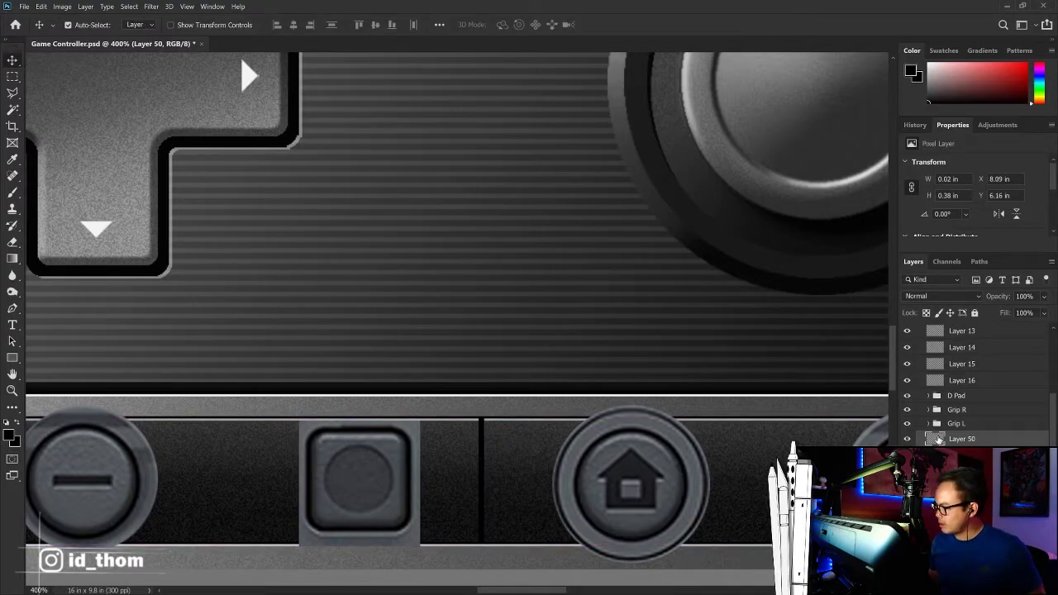
Step: Fill the divider's shape with grey #474747 on a new layer
click(961, 455)
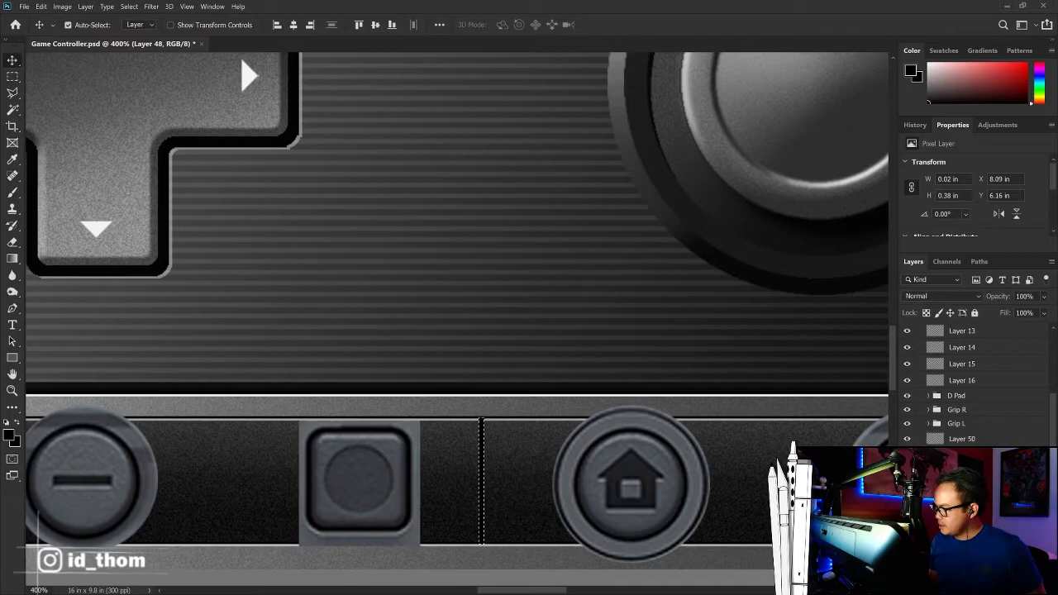
ctrl+click(934, 439)
key(shift+F5)
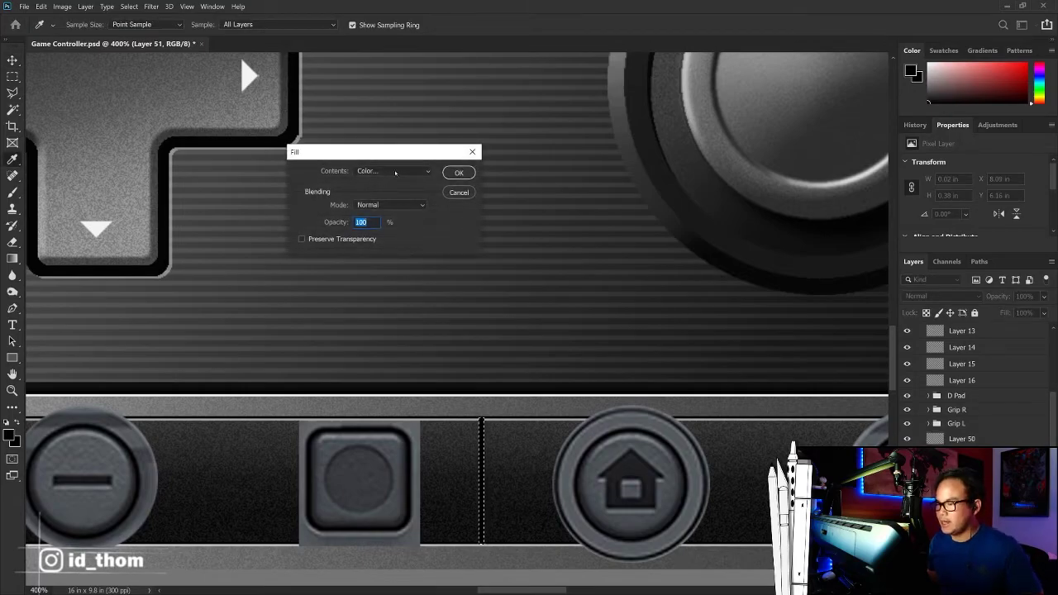
click(392, 171)
click(372, 185)
text(474747)
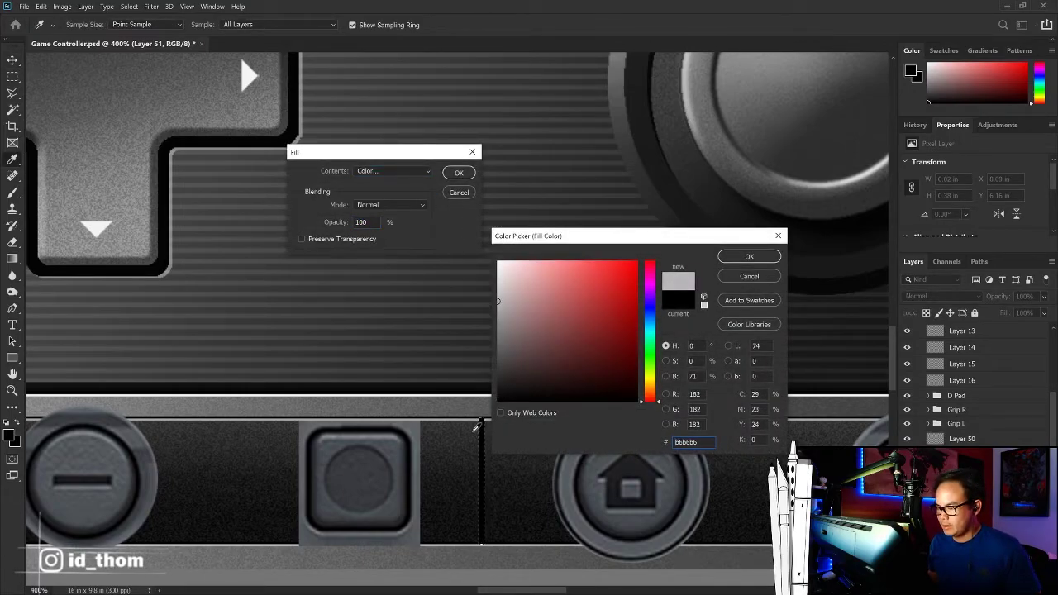
key(Return)
key(Return)
key(ctrl+d)
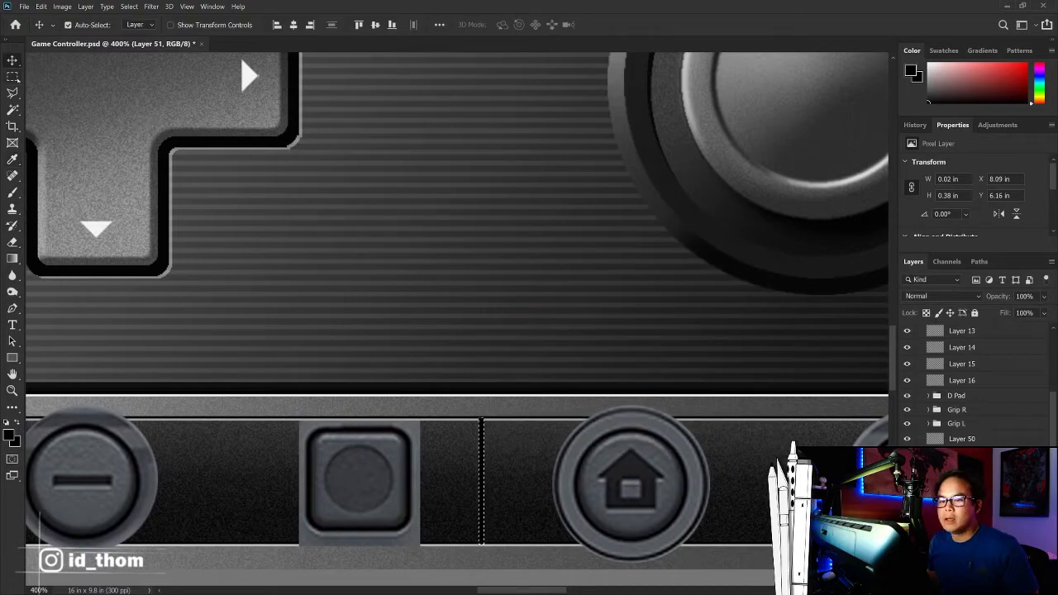
key(v)
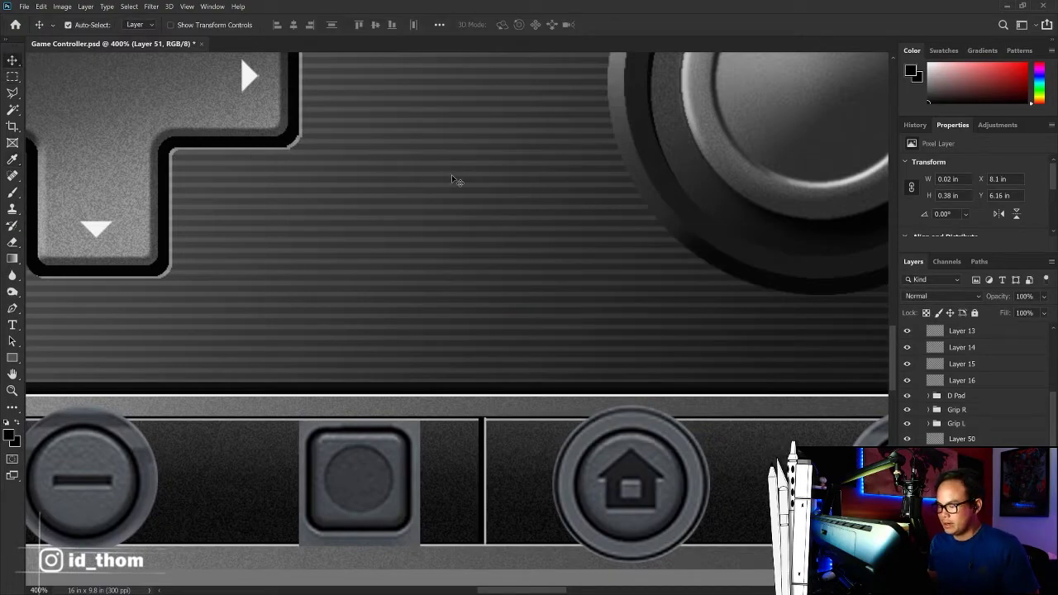
Step: Trim the grey highlight line slightly at the top
key(ctrl+plus)
key(ctrl+plus)
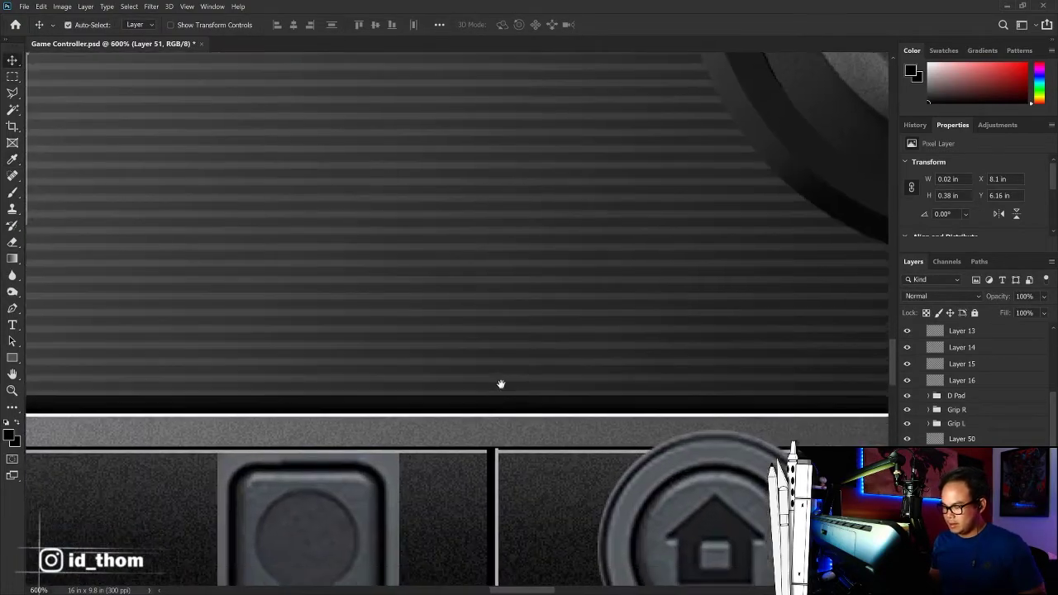
scroll(499, 382, down, 2)
key(ctrl+t)
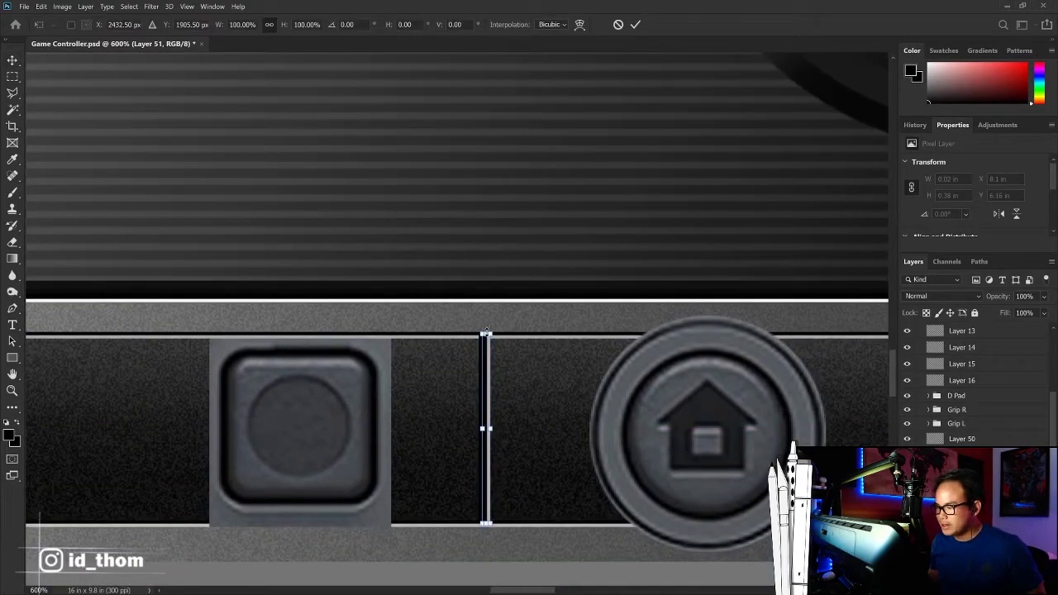
drag(486, 334, 487, 338)
key(Return)
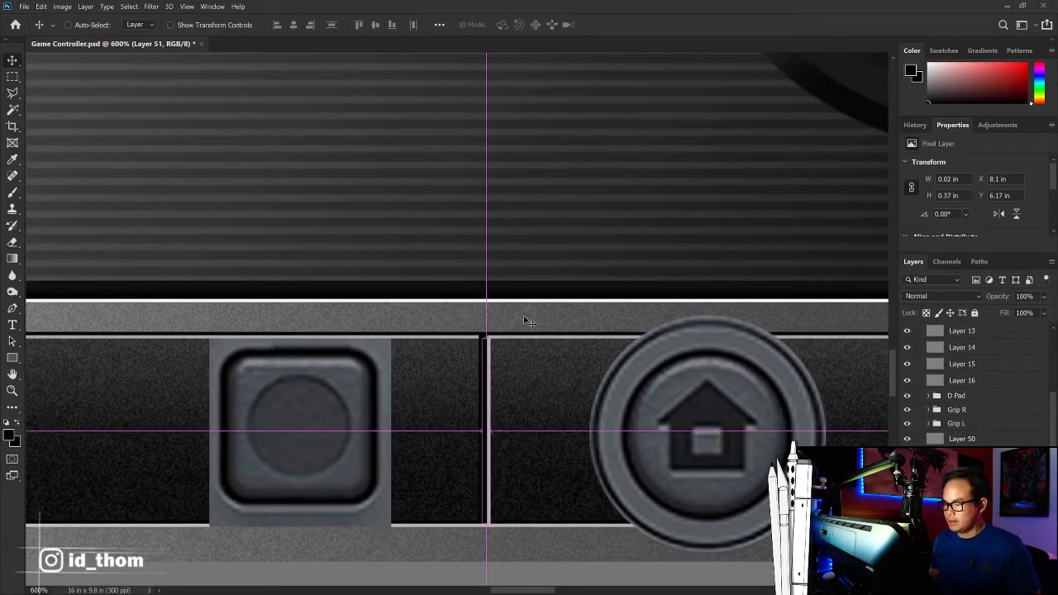
key(ctrl+minus)
key(ctrl+0)
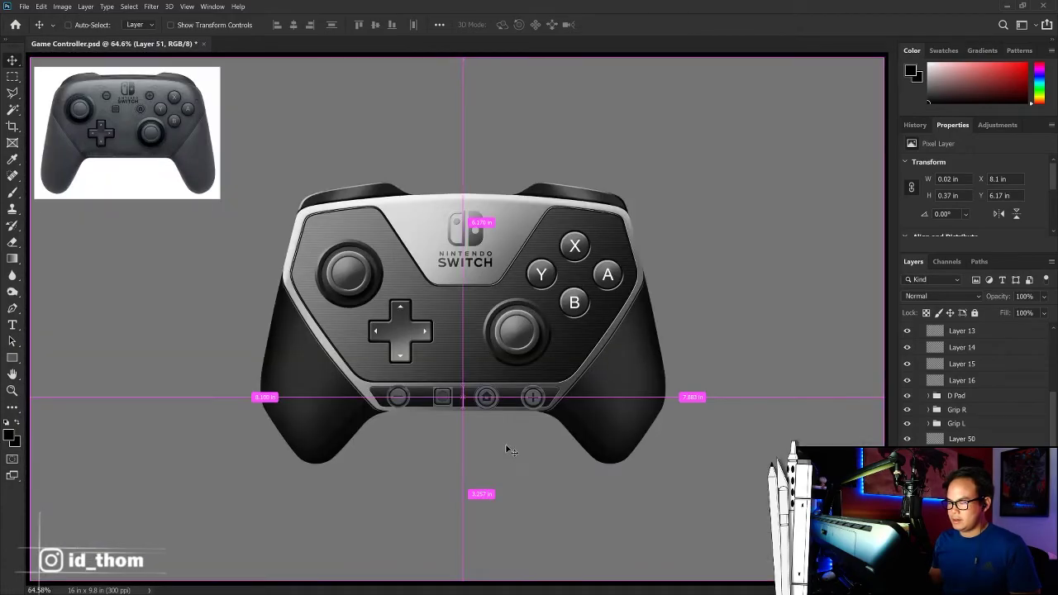
Step: Copy the two divider line layers into the gap between the minus and square buttons
scroll(496, 448, up, 5)
scroll(487, 405, up, 2)
scroll(518, 276, down, 5)
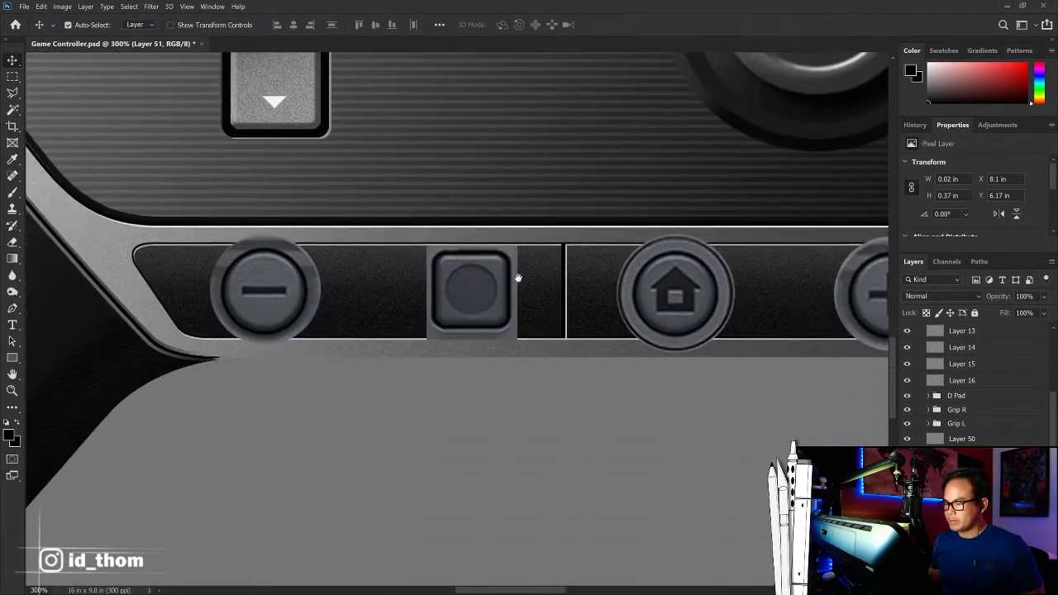
shift+click(576, 283)
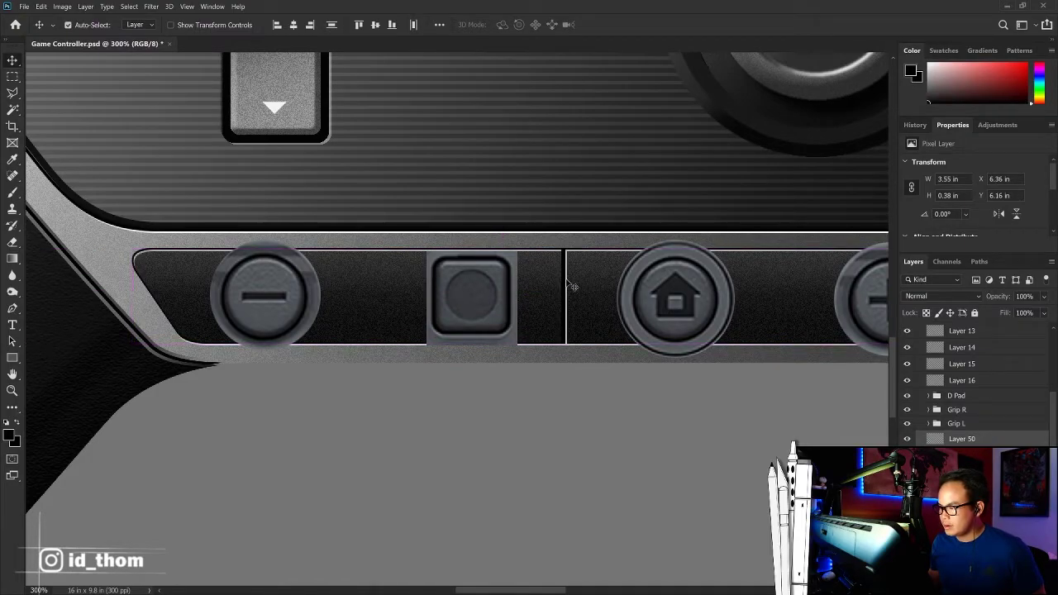
click(569, 330)
click(569, 307)
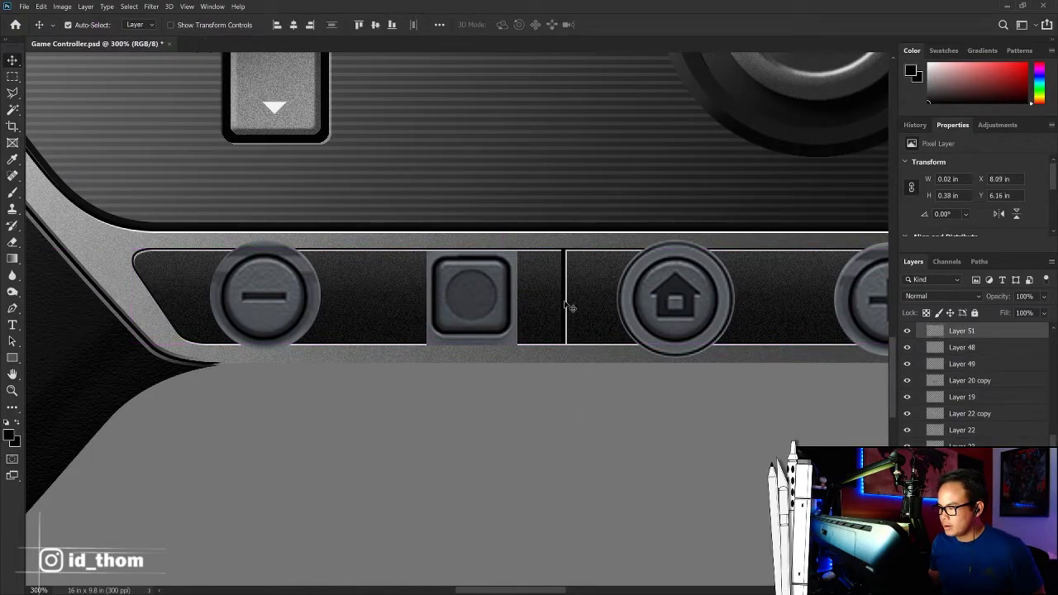
mouse_move(569, 306)
mouse_down()
mouse_move(372, 297)
mouse_move(793, 303)
mouse_up()
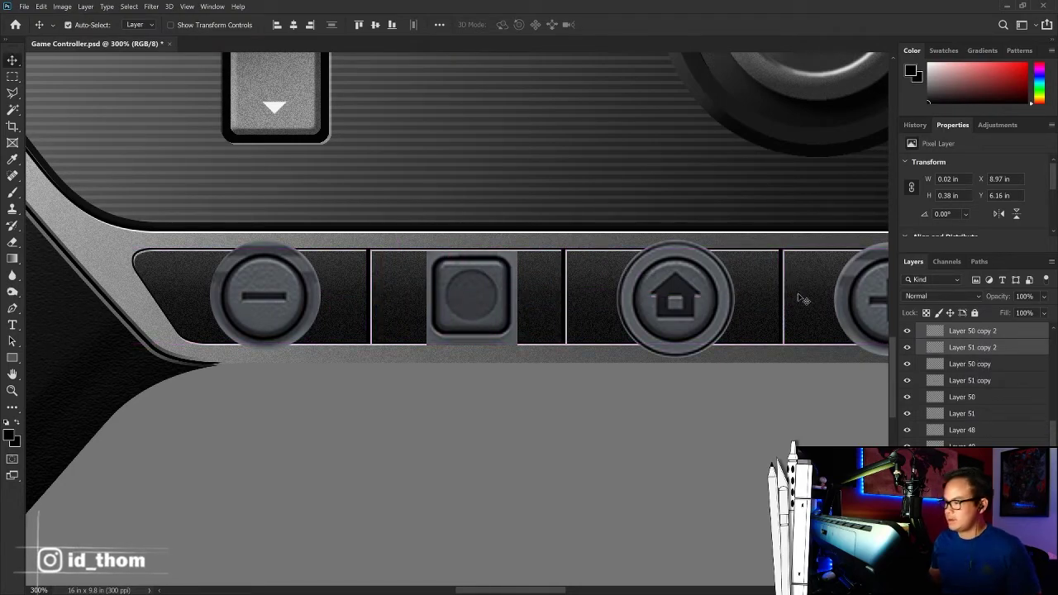
Step: Move the minus, square, home and plus buttons down below the bar
key(ctrl+minus)
key(ctrl+minus)
key(ctrl+0)
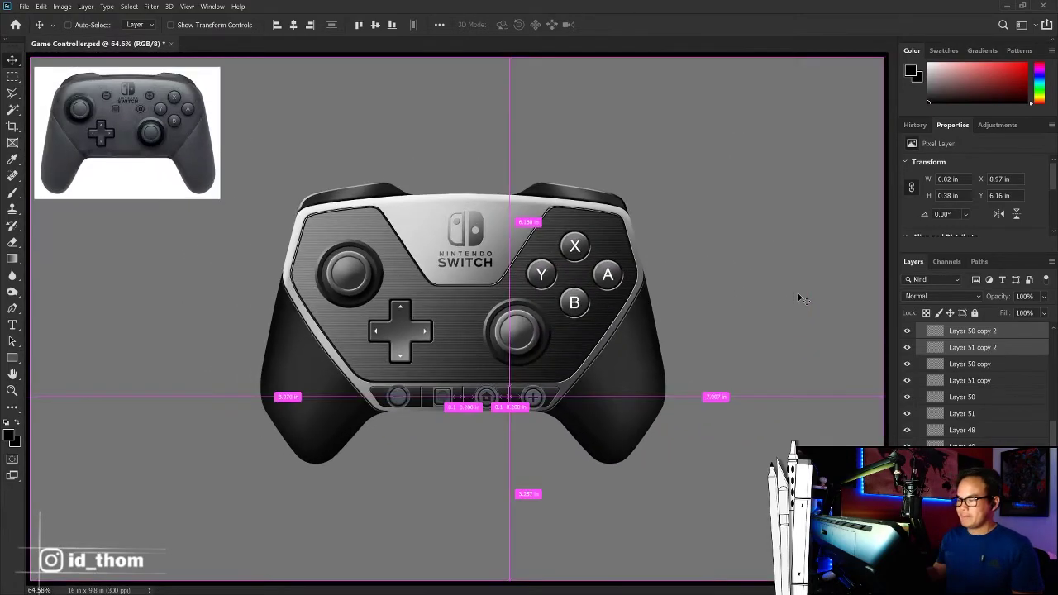
key(ctrl+plus)
key(ctrl+plus)
key(ctrl+plus)
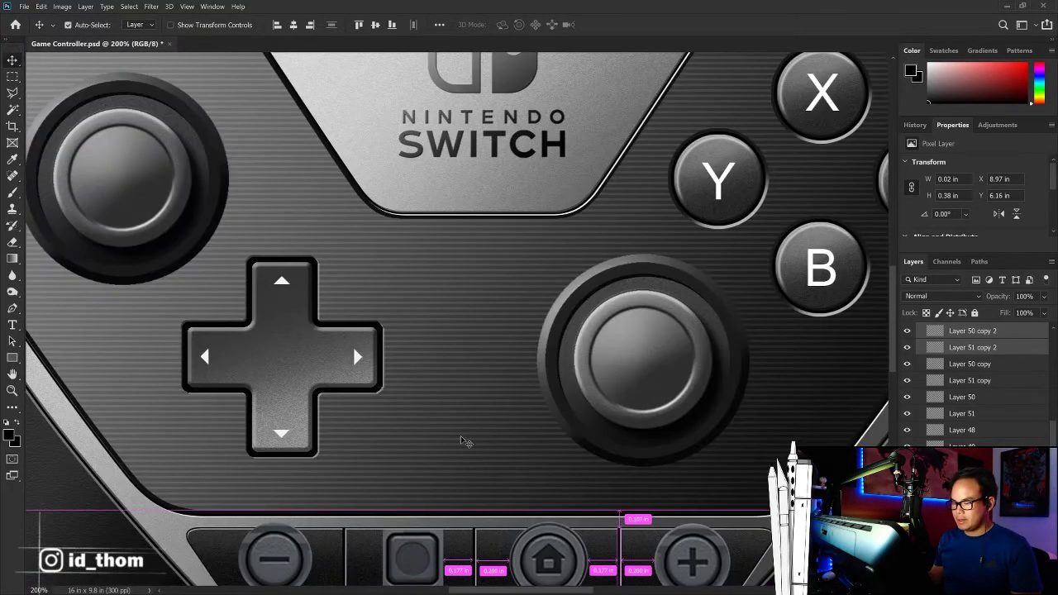
scroll(471, 388, down, 5)
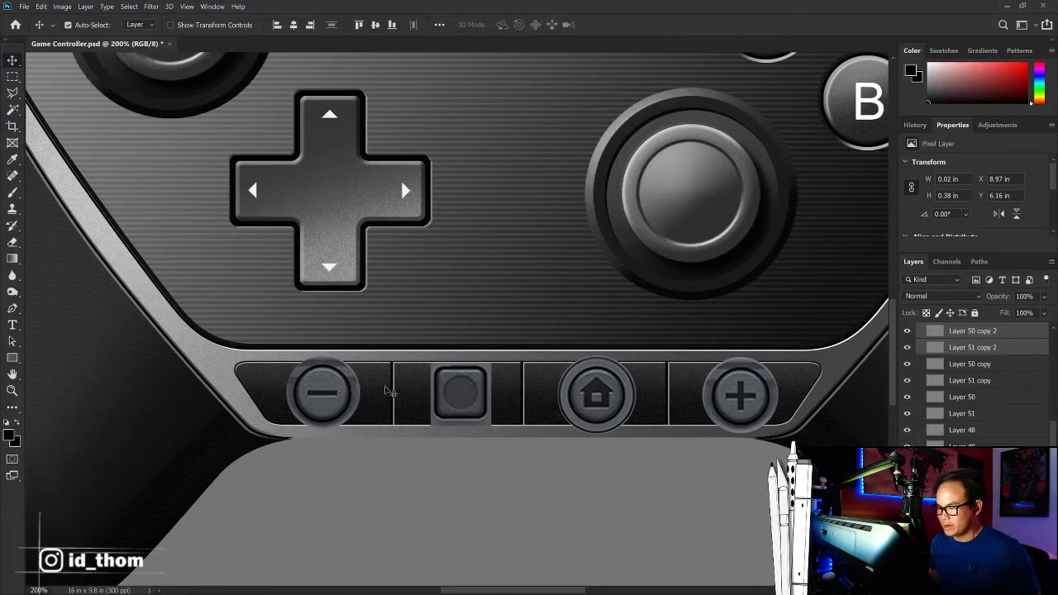
click(343, 394)
shift+click(475, 405)
shift+click(555, 410)
shift+click(732, 402)
drag(731, 402, 730, 493)
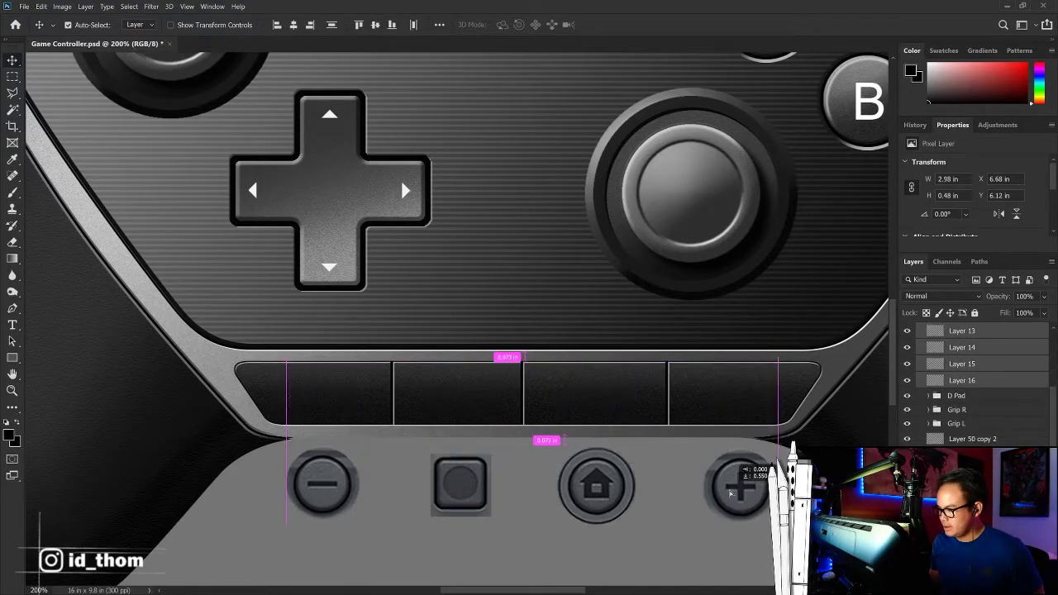
click(377, 403)
key(ctrl+plus)
mouse_move(317, 370)
mouse_down()
mouse_move(323, 274)
mouse_move(298, 237)
mouse_up()
Step: Fill a small rectangular slot black on a new layer in the left compartment
click(24, 76)
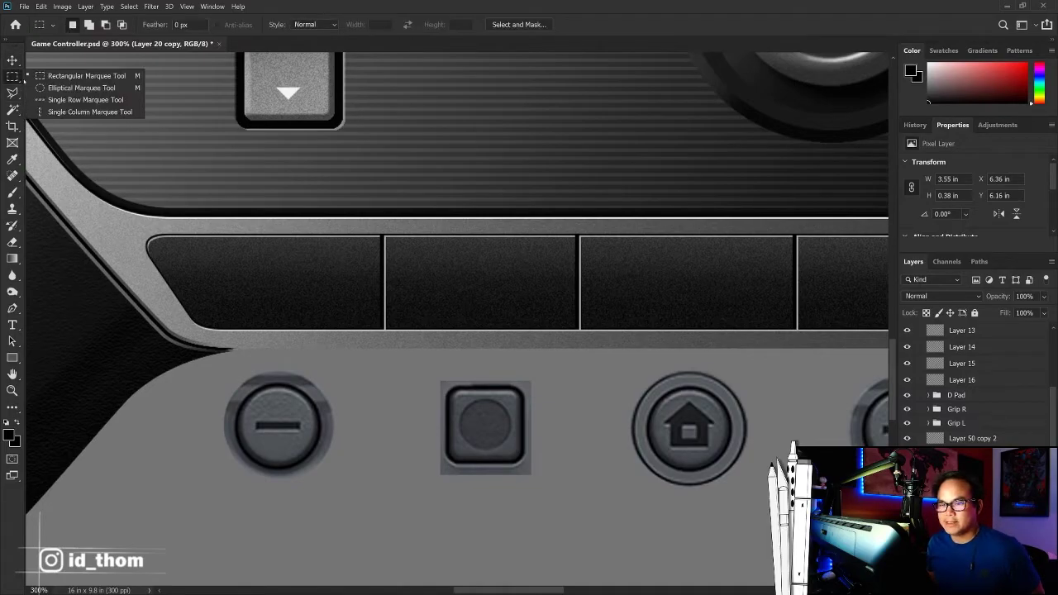
click(83, 75)
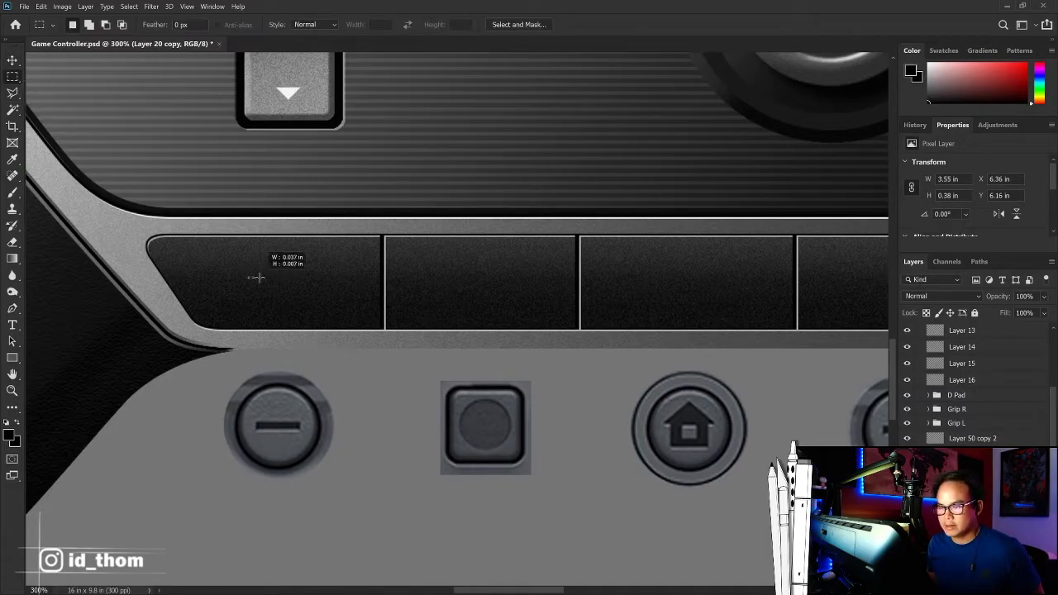
drag(257, 277, 320, 286)
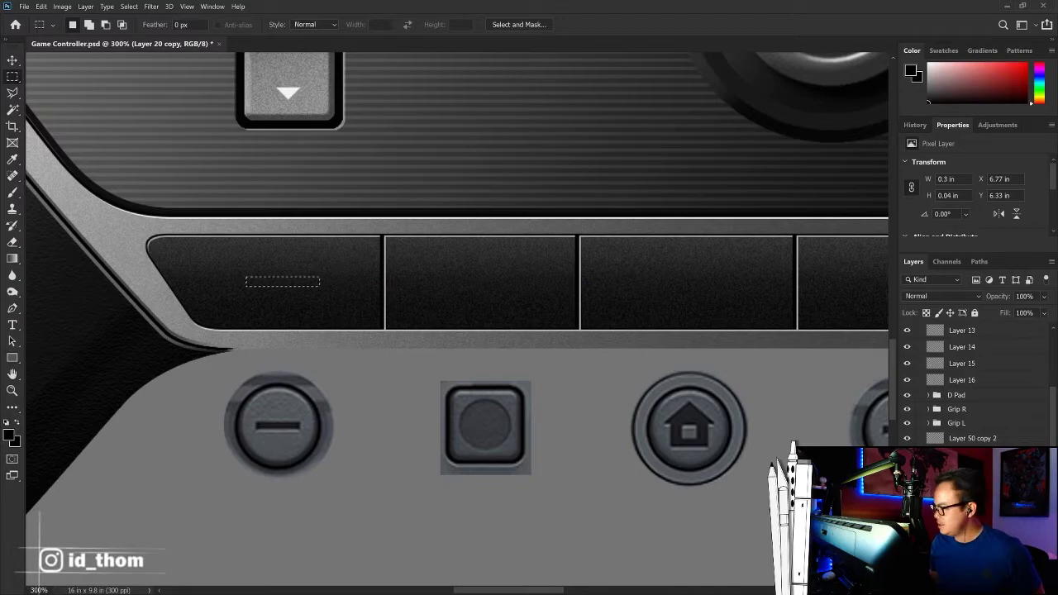
key(ctrl+shift+alt+n)
key(shift+F5)
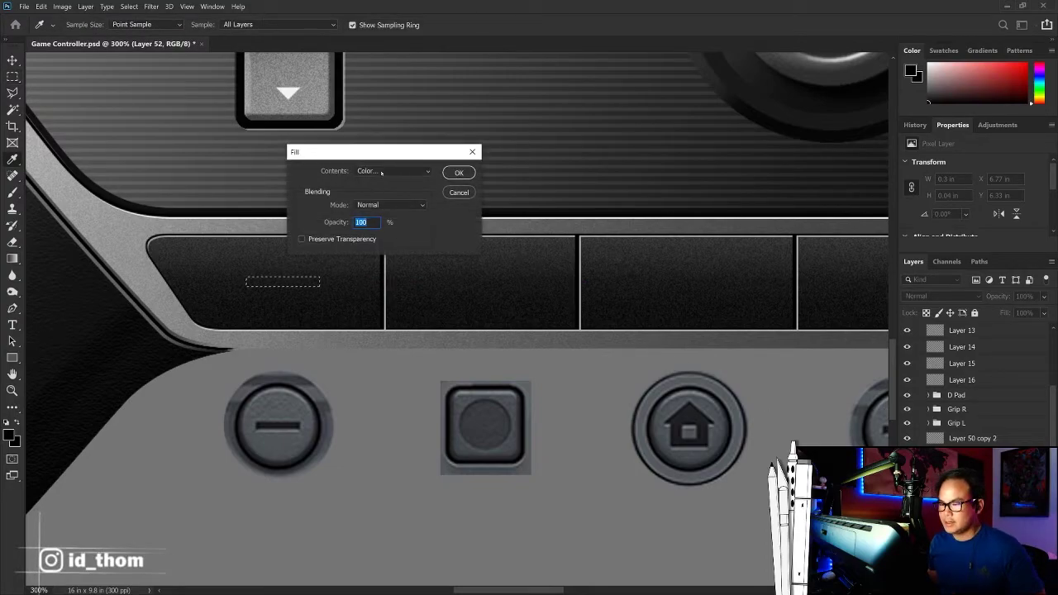
click(393, 171)
click(430, 203)
text(000000)
key(Return)
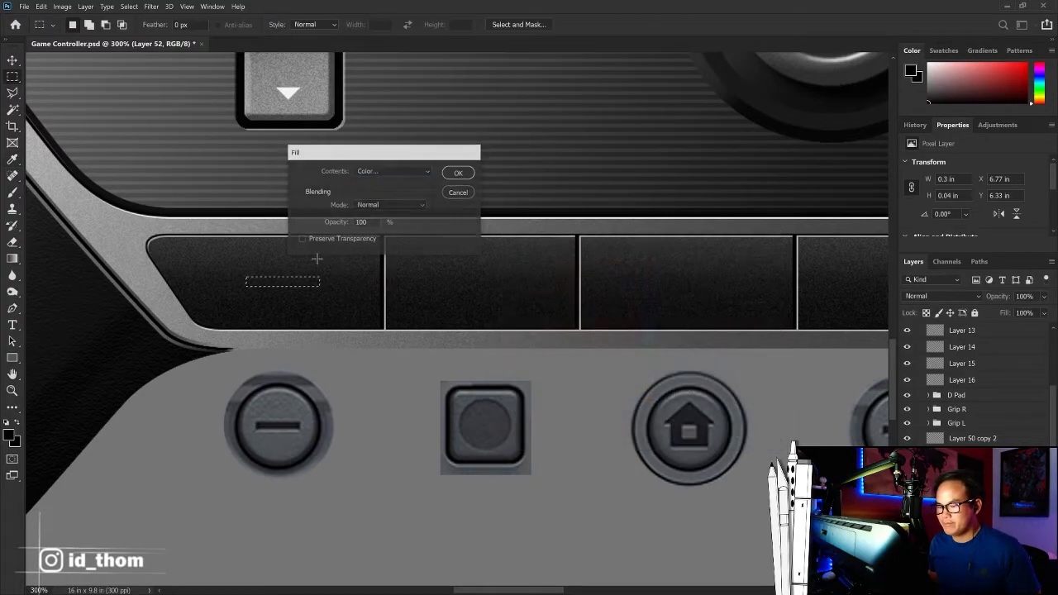
key(Return)
Step: Fill the same slot selection light grey on another new layer
scroll(975, 384, down, 2)
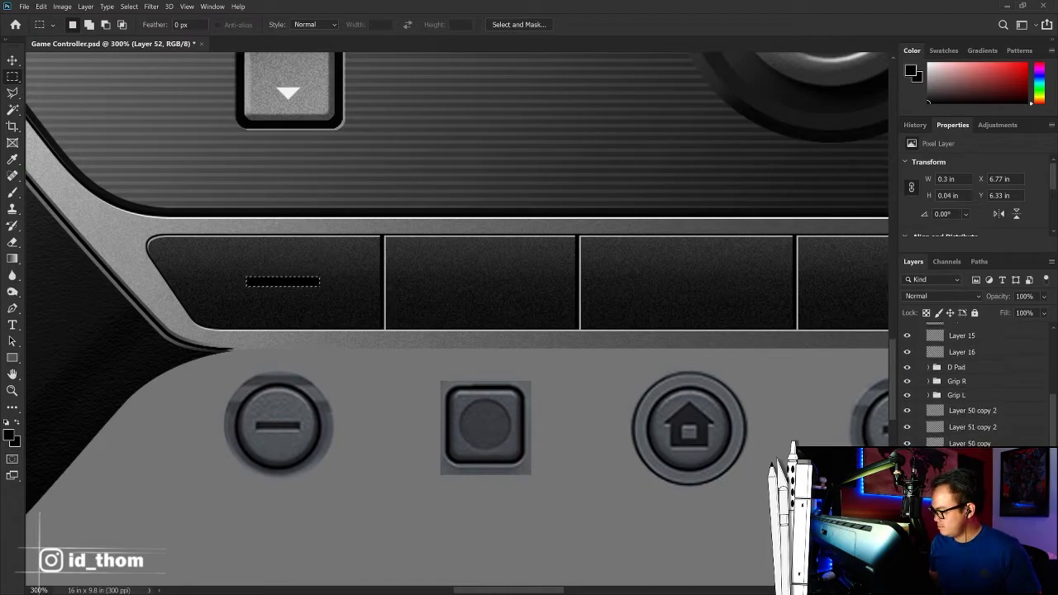
key(ctrl+shift+alt+n)
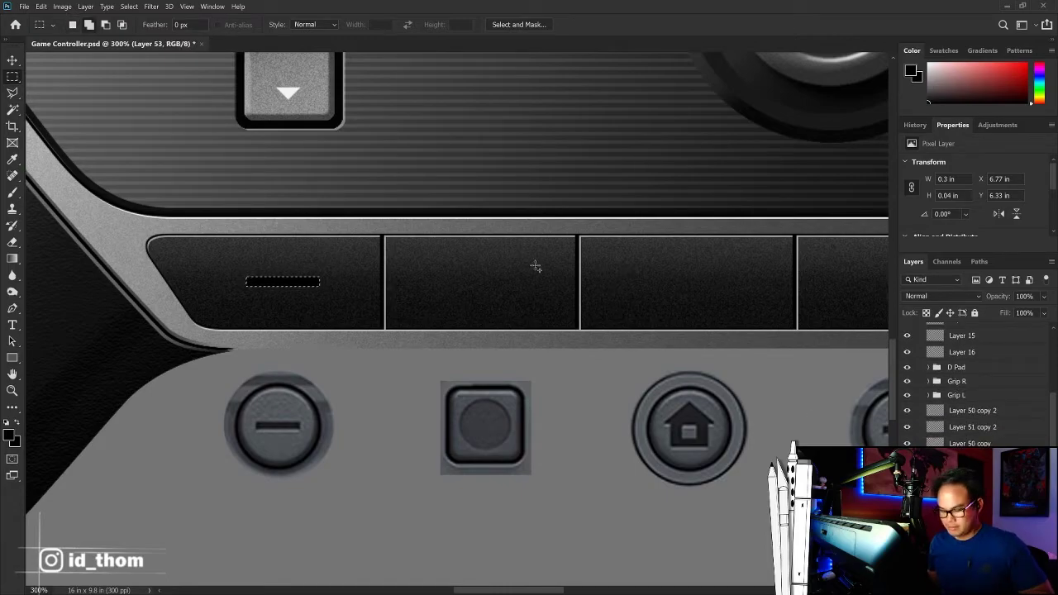
key(shift+F5)
click(381, 172)
text(d6d6d6)
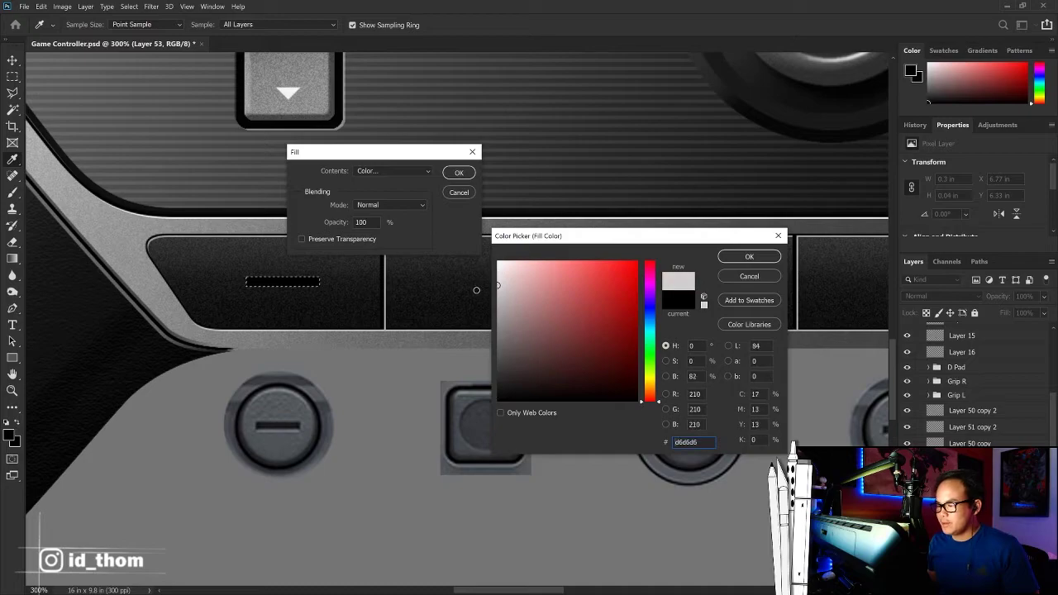
key(Return)
key(Return)
key(m)
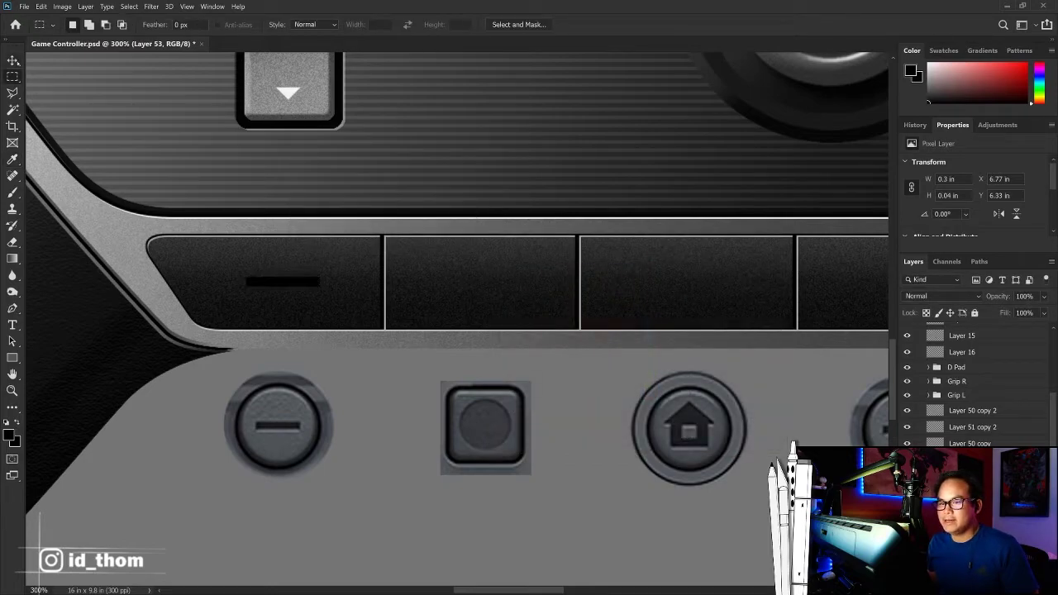
key(v)
text(67)
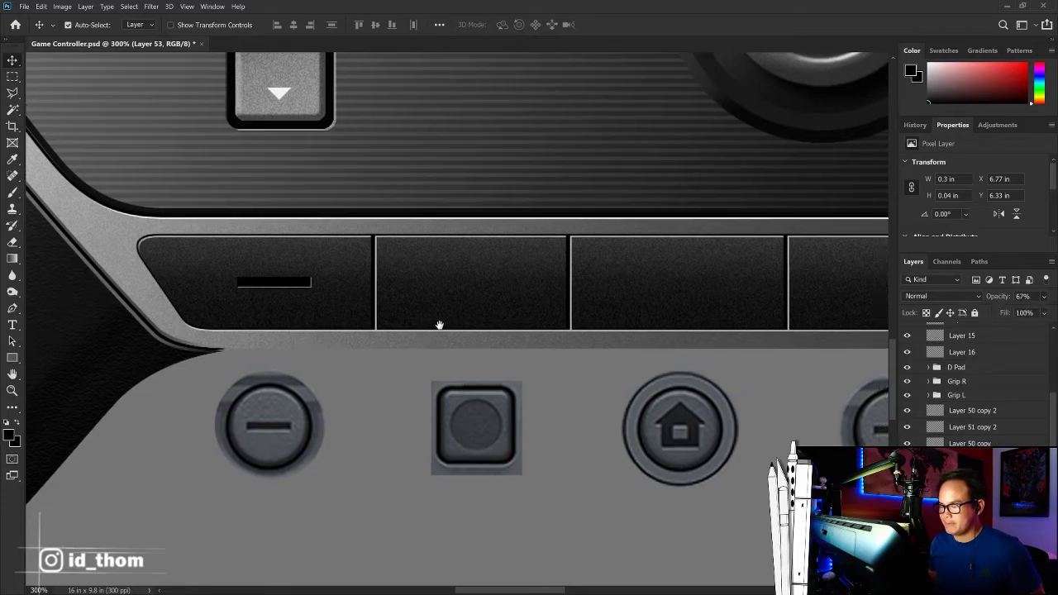
Step: Offset the black slot to reveal a light edge and copy both slot layers rightward
drag(439, 323, 387, 332)
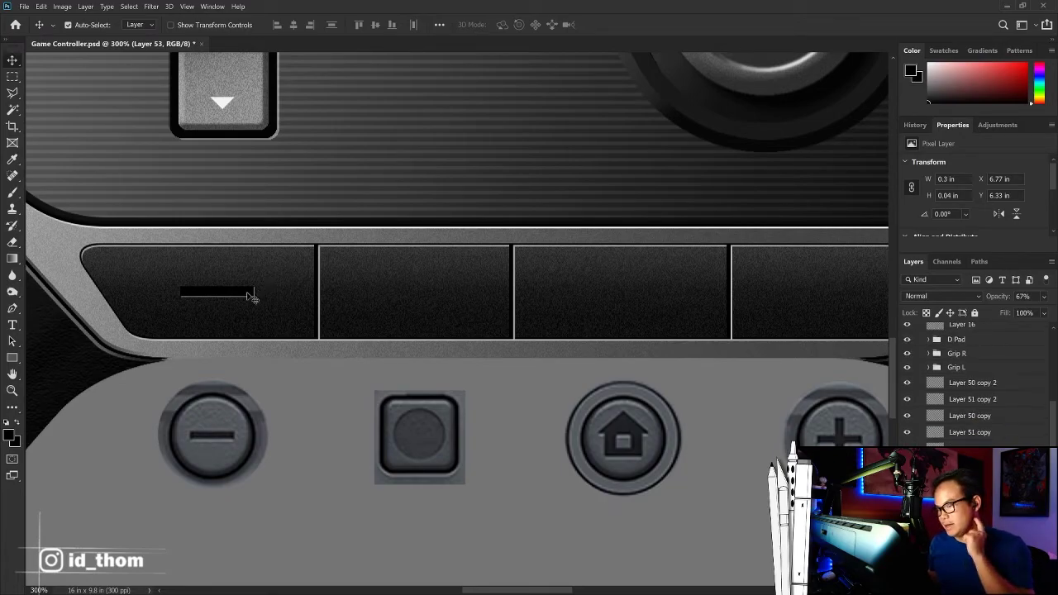
drag(253, 295, 371, 312)
key(shift+Left)
key(shift+Left)
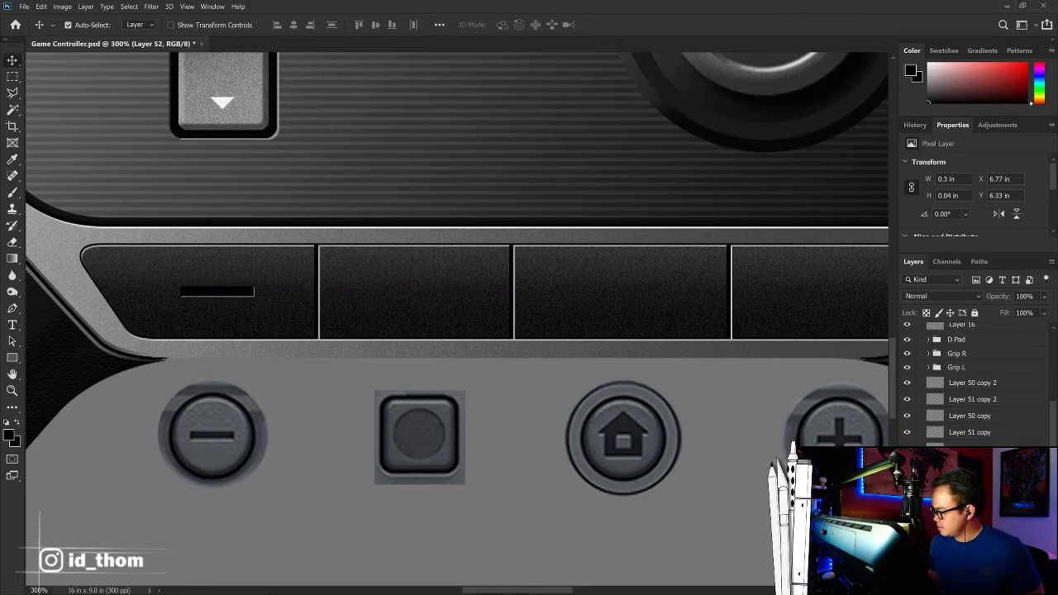
key(ctrl+alt+a)
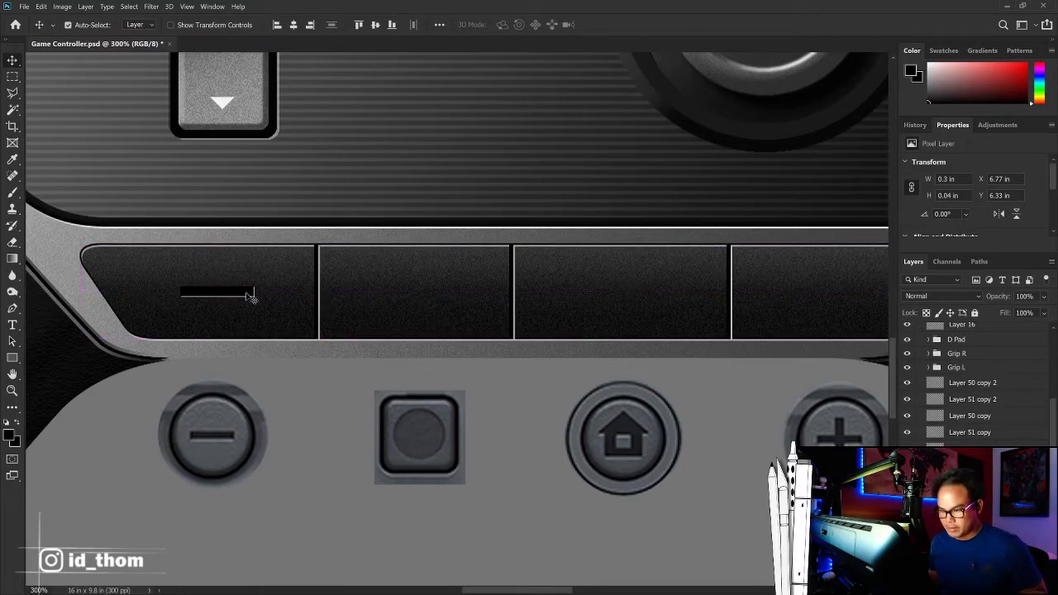
drag(242, 310, 840, 310)
Step: Copy the black minus bar into the rightmost panel and rotate the copy 90° to form a plus
key(ctrl+z)
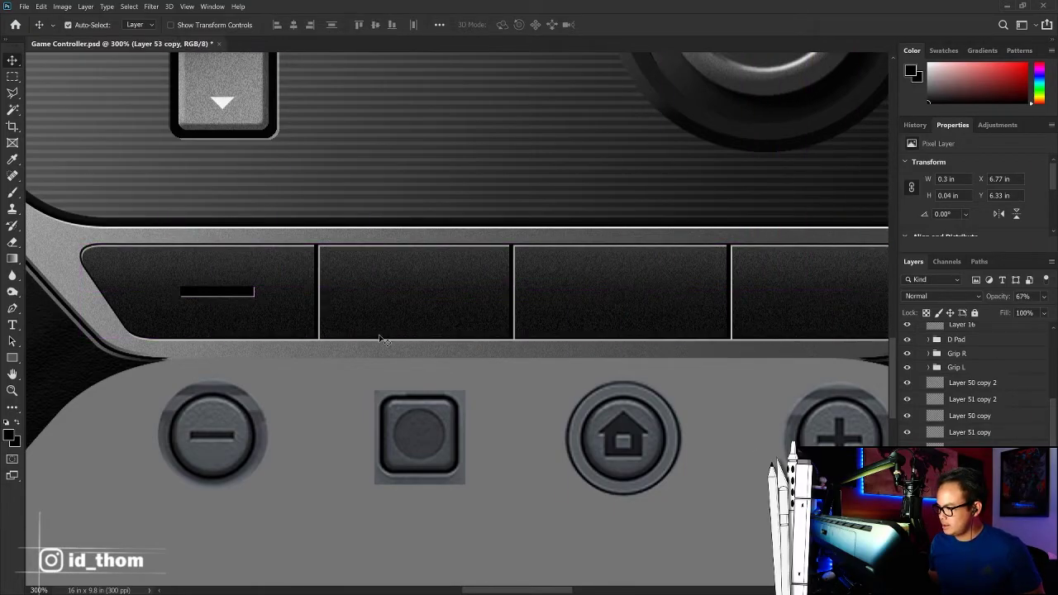
click(234, 304)
click(248, 294)
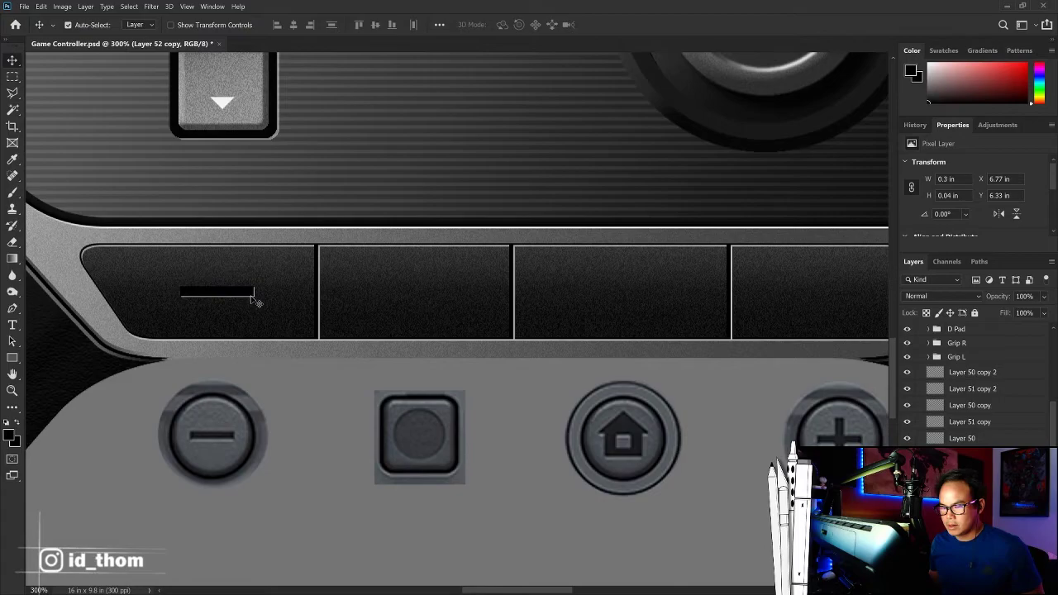
drag(254, 297, 852, 292)
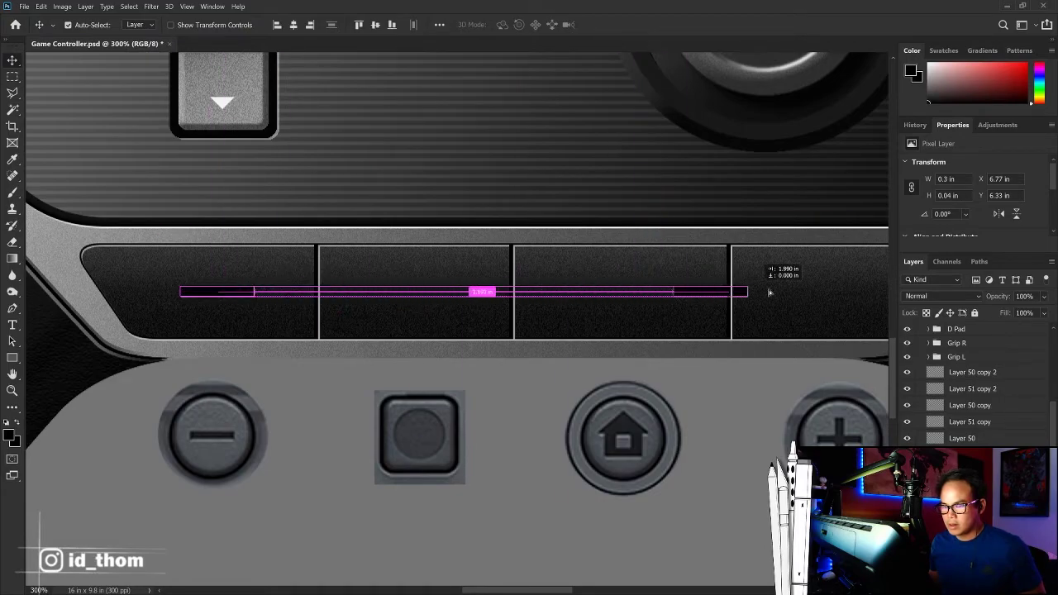
drag(795, 255, 702, 241)
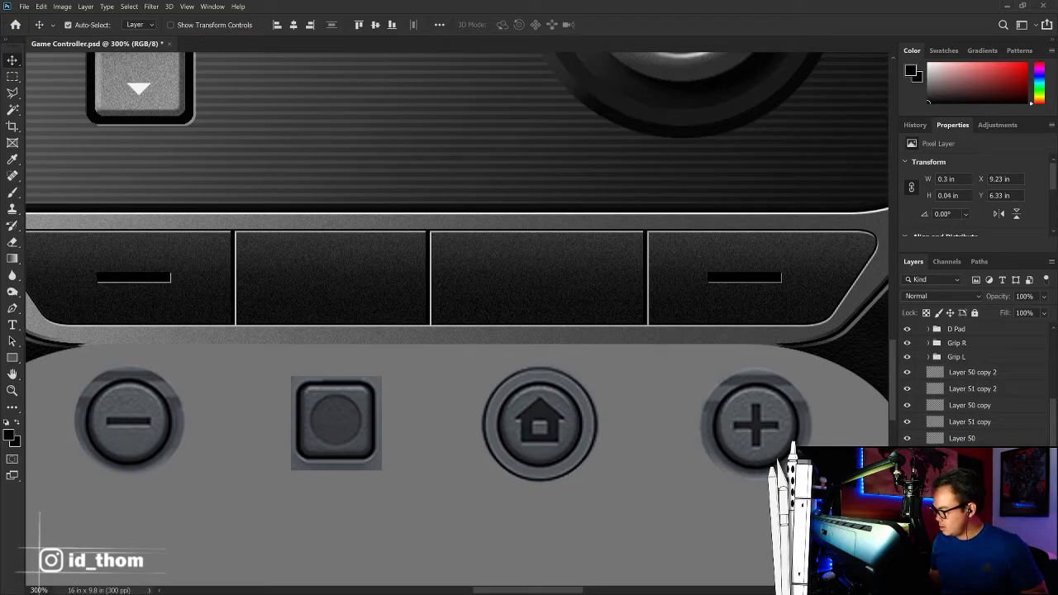
key(ctrl+t)
drag(793, 276, 740, 241)
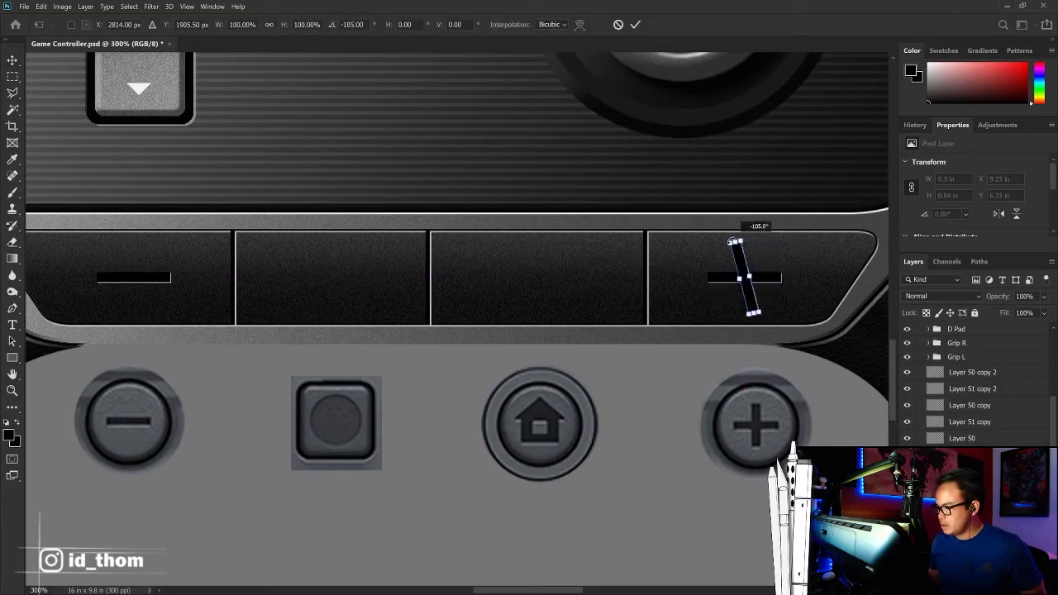
key(Return)
Step: Review the button symbols together, deleting a stray edit and adjusting the plus bars' layers
key(ctrl+minus)
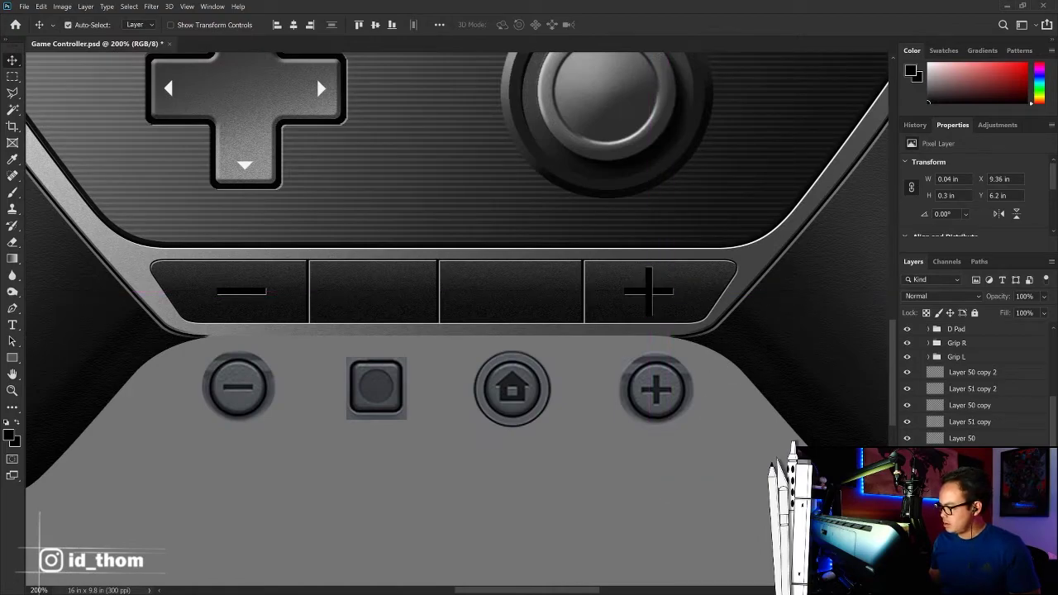
key(ctrl+plus)
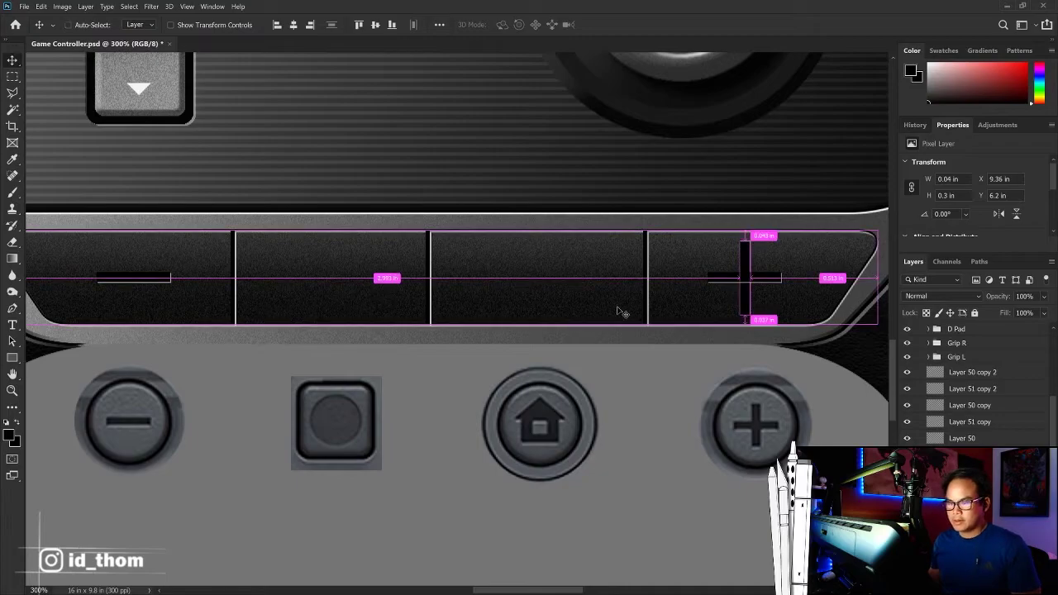
key(Delete)
key(6)
key(7)
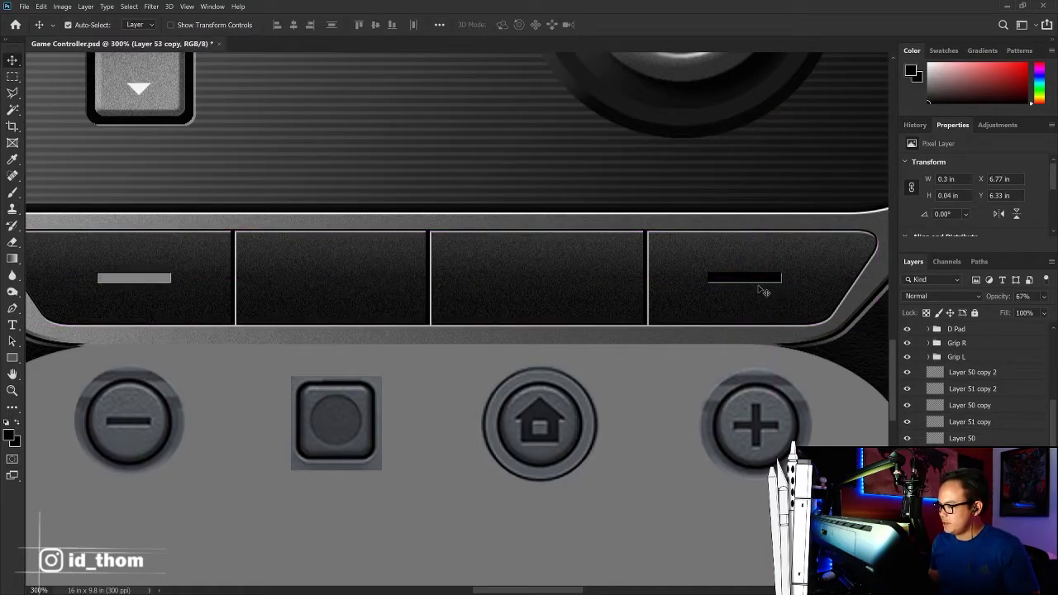
click(755, 284)
key(6)
key(7)
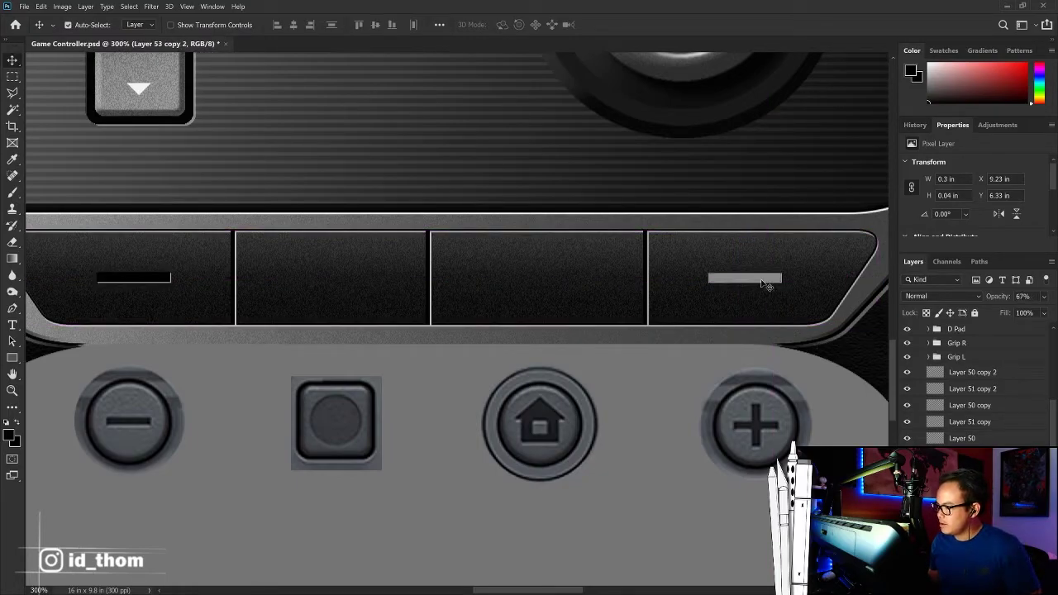
Step: Shorten the left minus bar to about 82% of its width
click(177, 279)
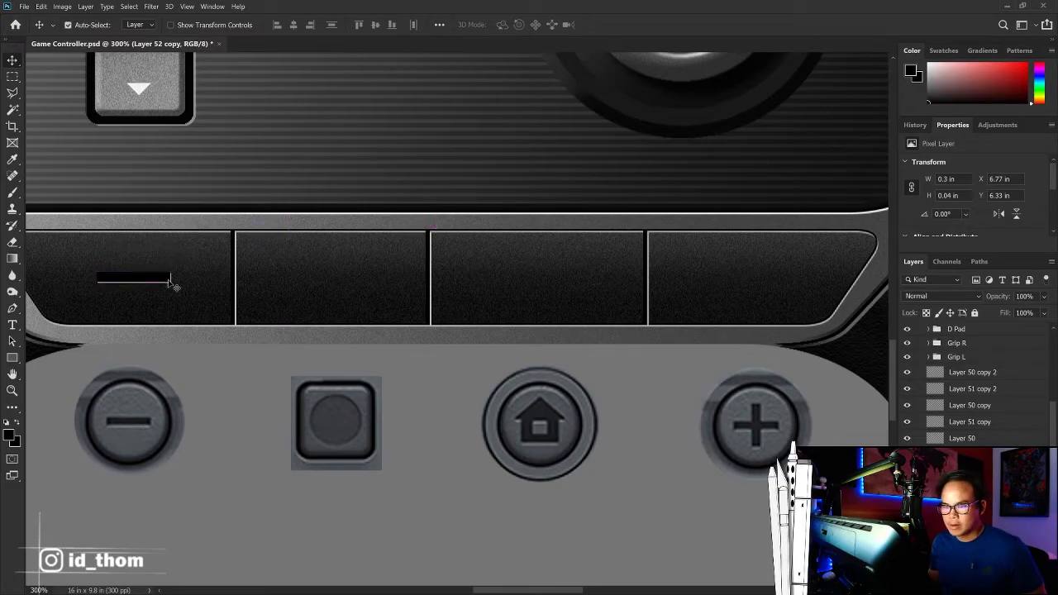
drag(320, 266, 632, 312)
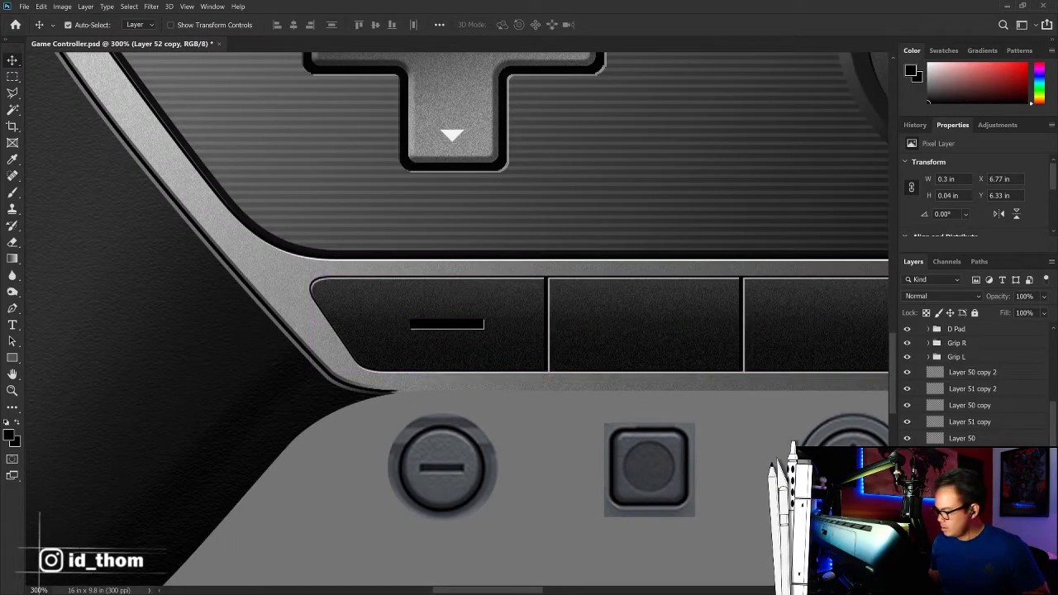
shift+click(461, 366)
key(ctrl+t)
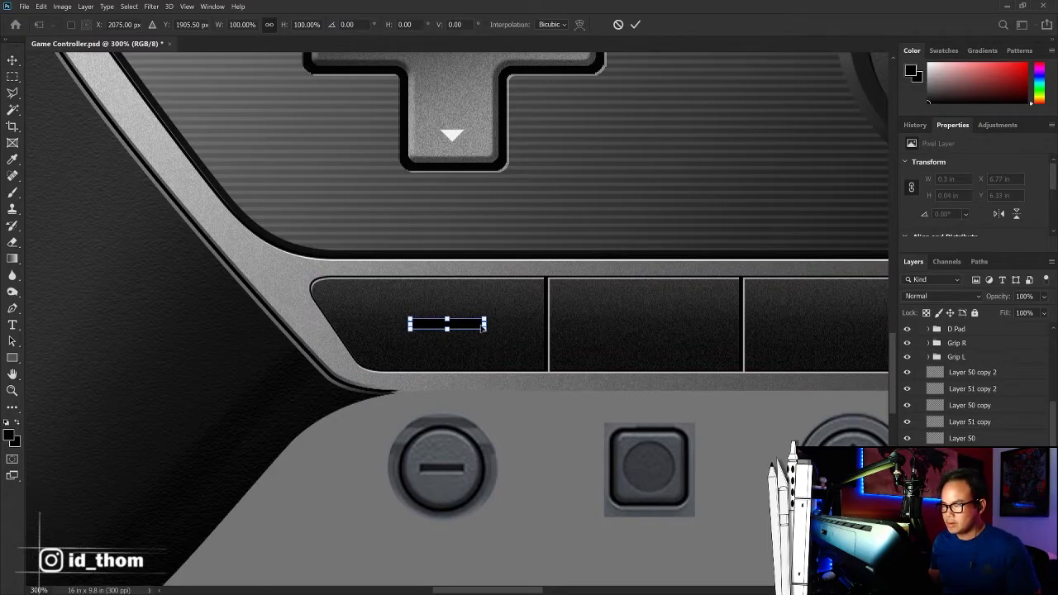
key(ctrl+plus)
key(ctrl+plus)
drag(501, 329, 479, 328)
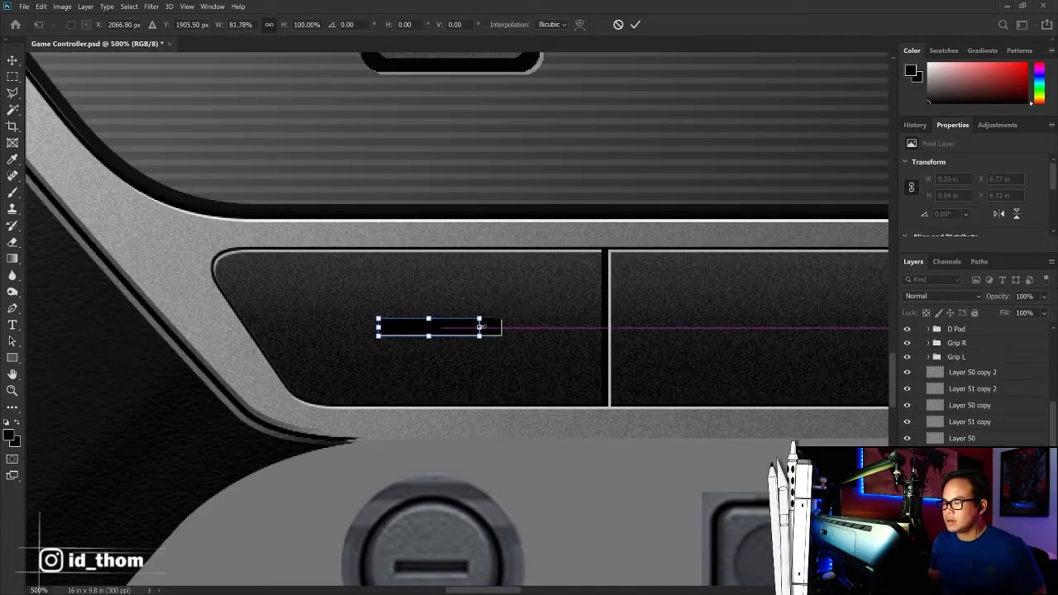
key(Return)
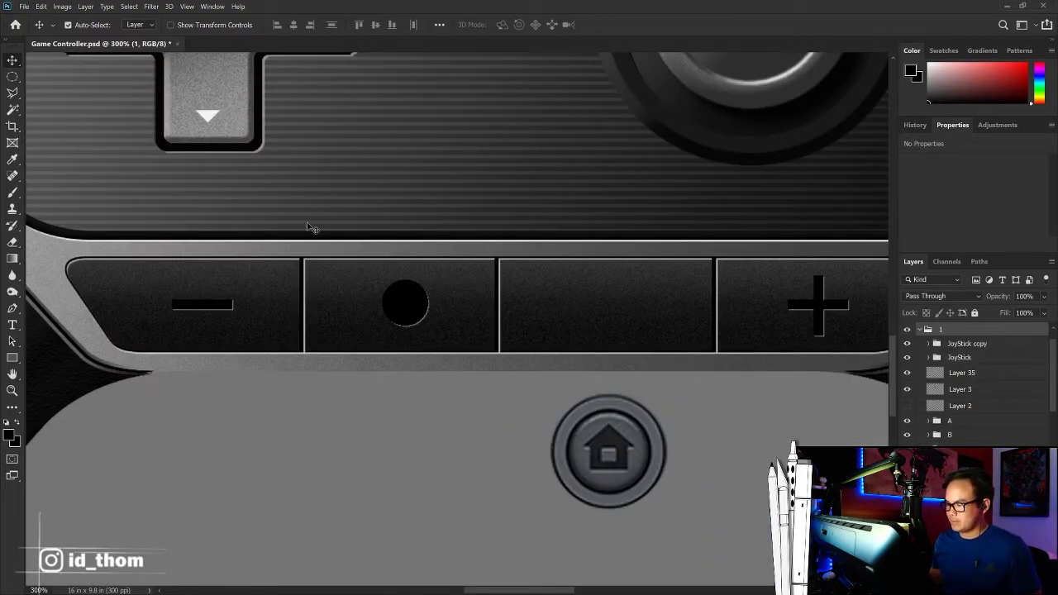
Step: Trace the home button's house icon with the Polygonal Lasso
key(l)
key(ctrl+plus)
drag(651, 527, 500, 412)
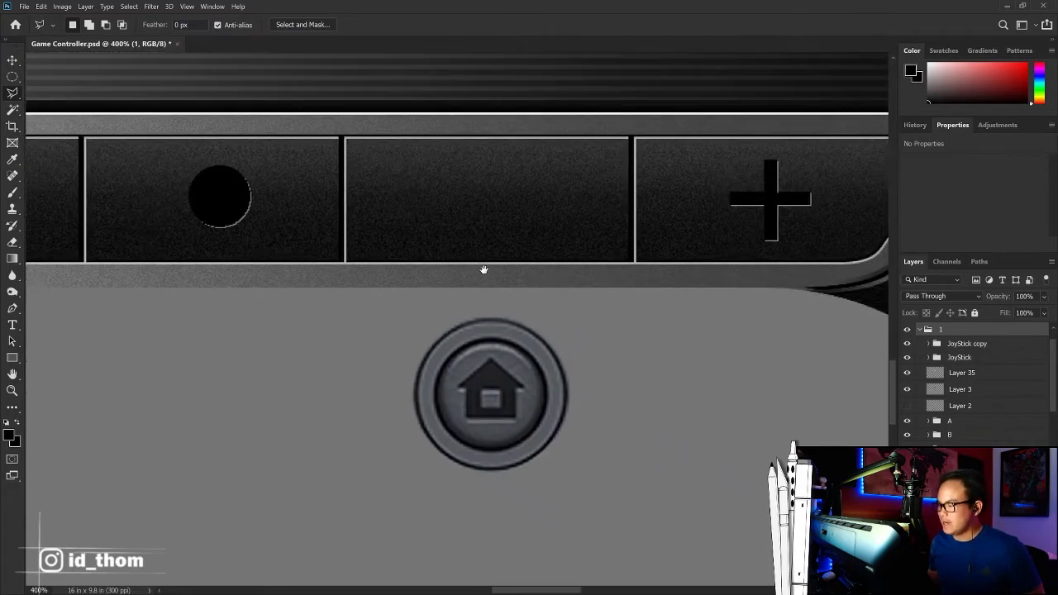
click(467, 420)
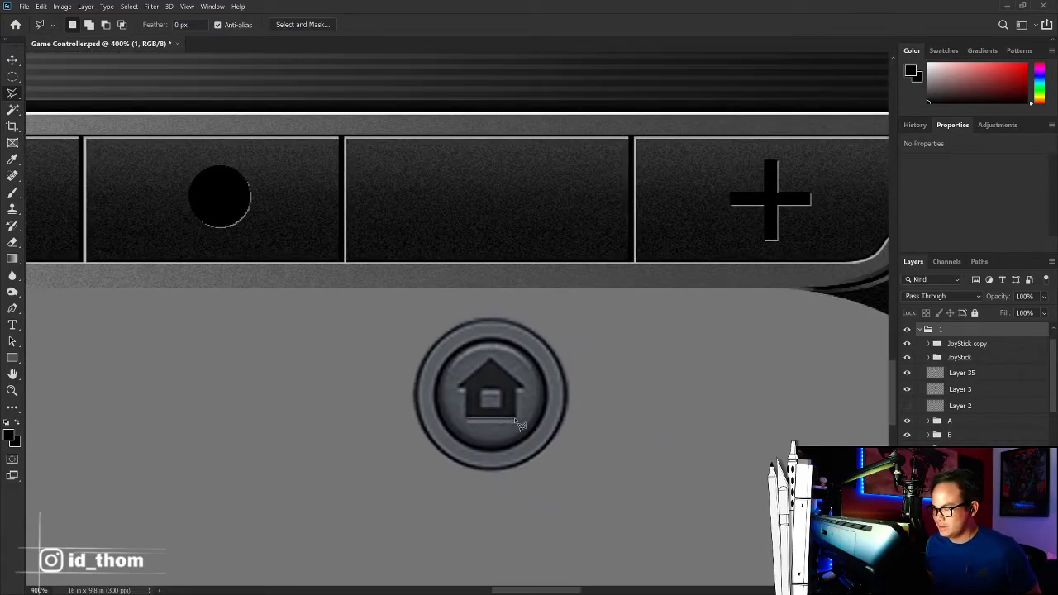
click(524, 387)
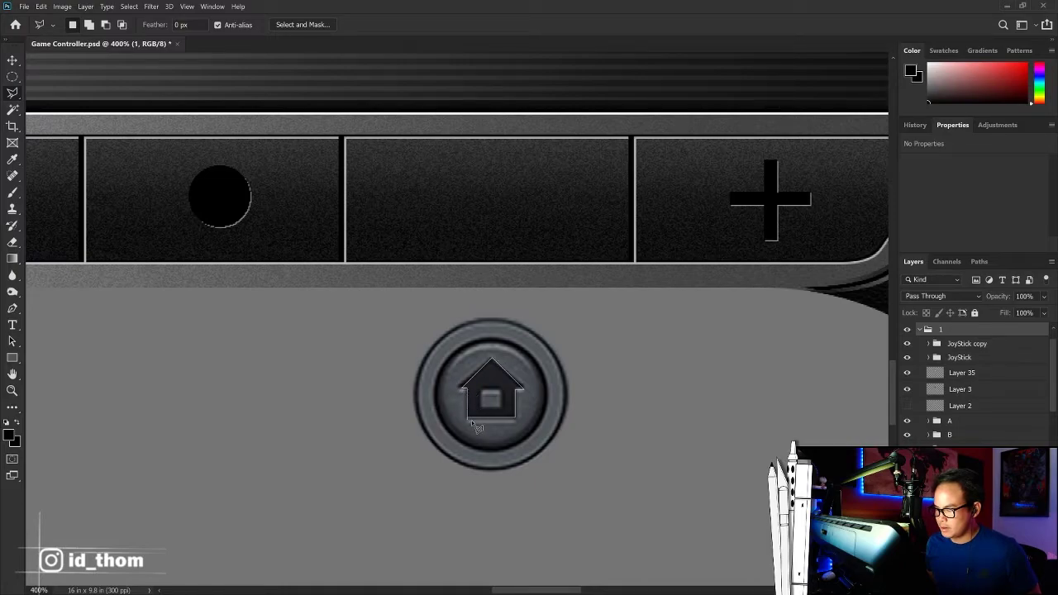
click(467, 419)
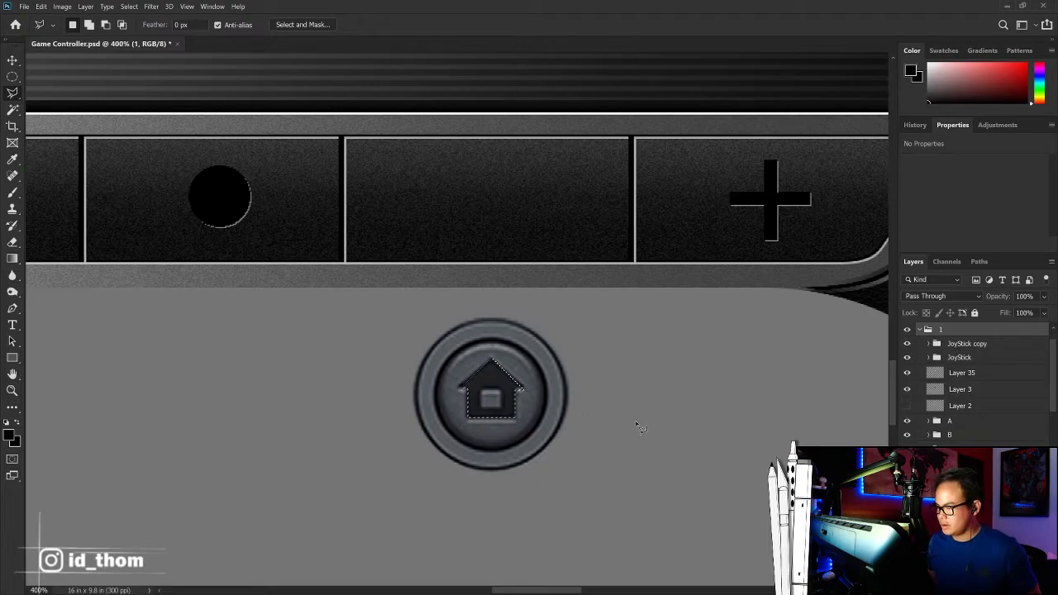
Step: Fill the house selection black on a new layer and move it into the middle top panel
key(ctrl+shift+alt+n)
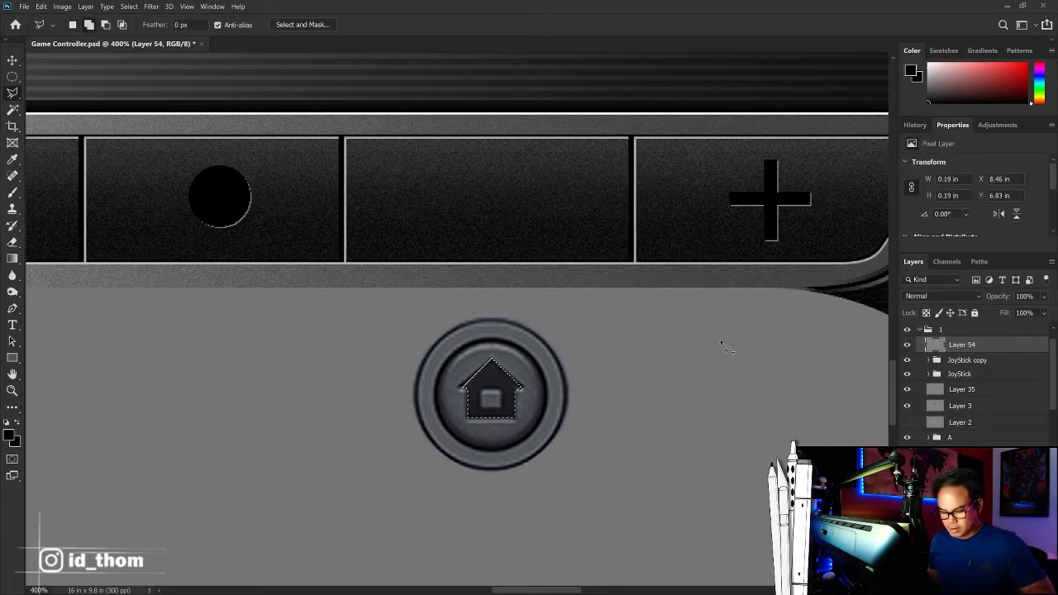
key(shift+BackSpace)
click(393, 171)
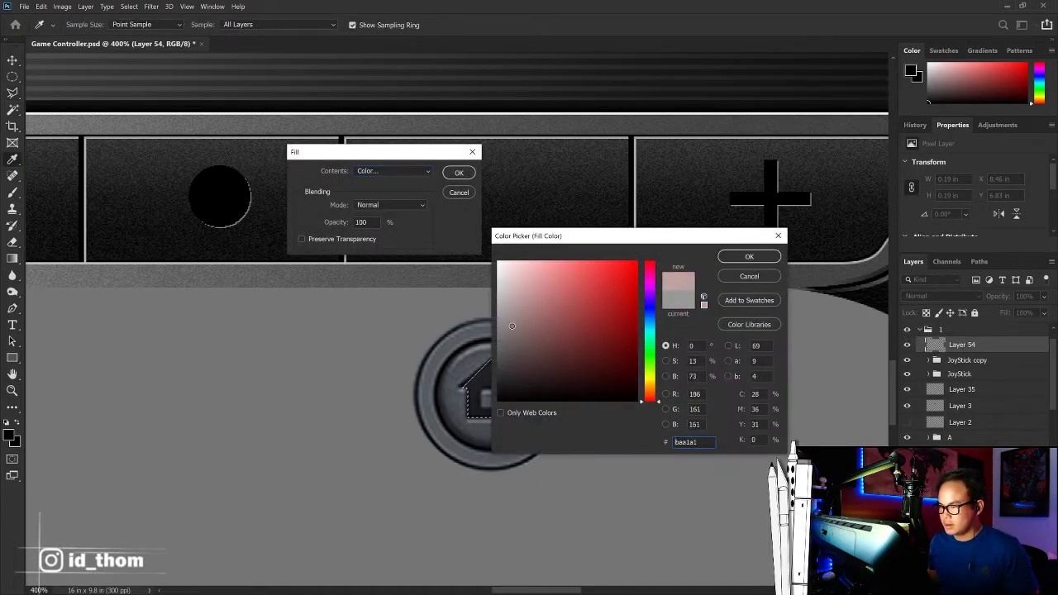
key(Return)
key(Return)
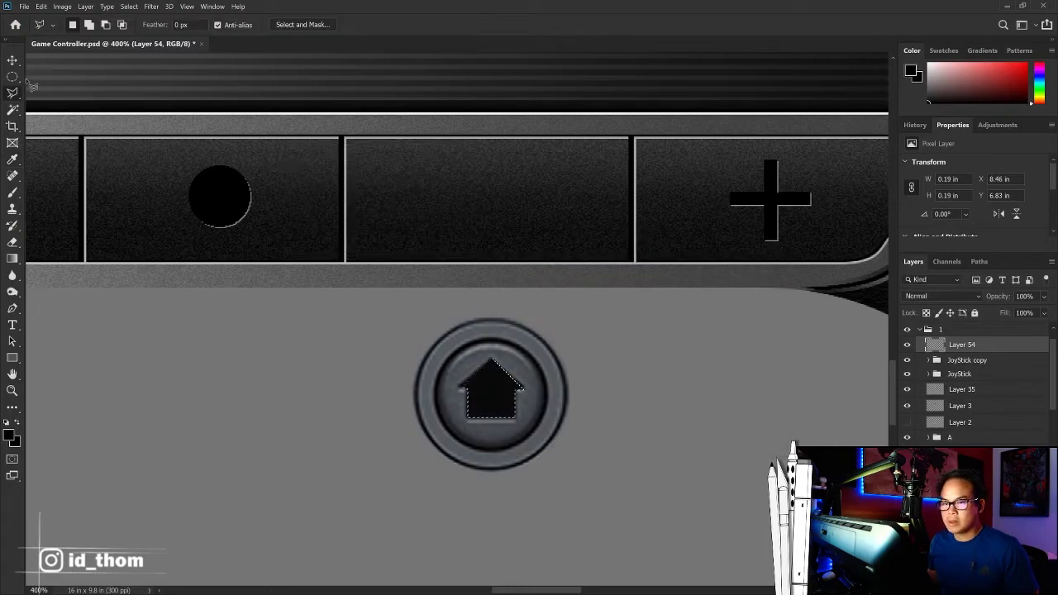
key(ctrl+d)
key(v)
drag(493, 367, 493, 178)
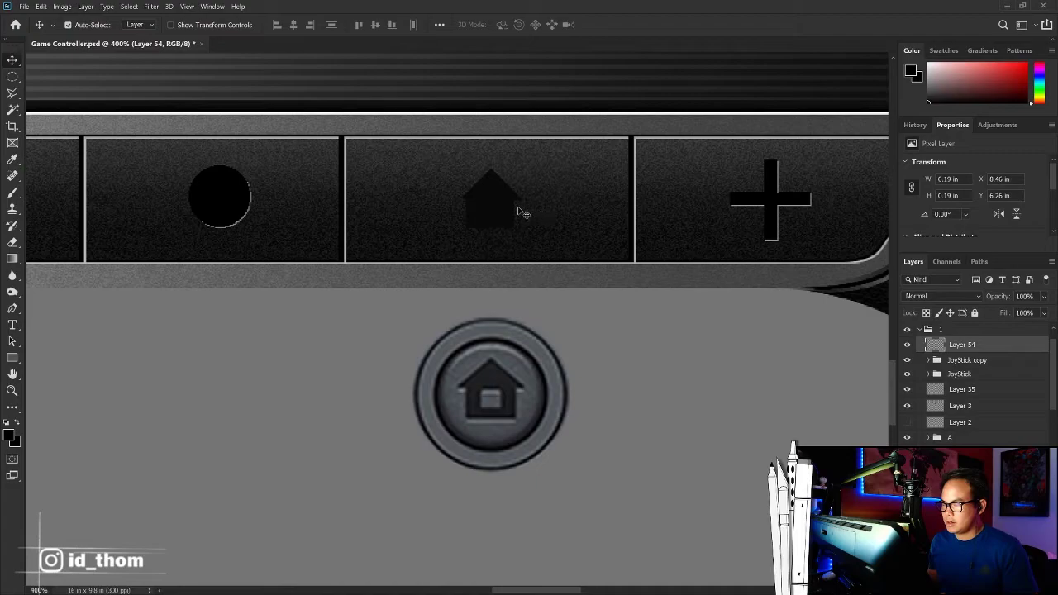
drag(510, 360, 530, 370)
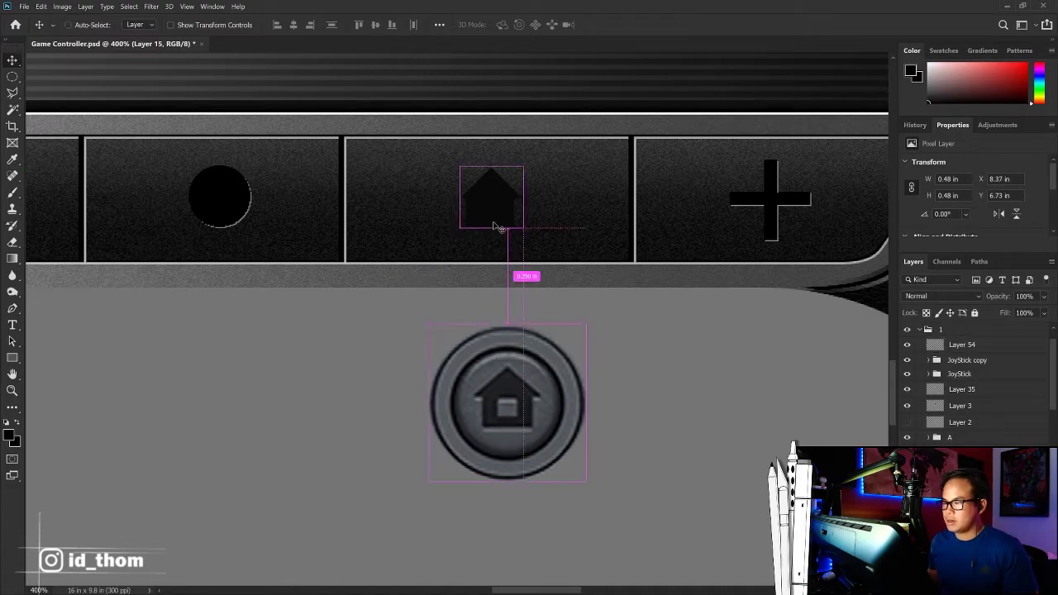
Step: Make a small rectangular selection inside the house and smooth it with a 2-pixel radius
key(ctrl+minus)
key(ctrl+plus)
key(ctrl+plus)
drag(496, 185, 456, 255)
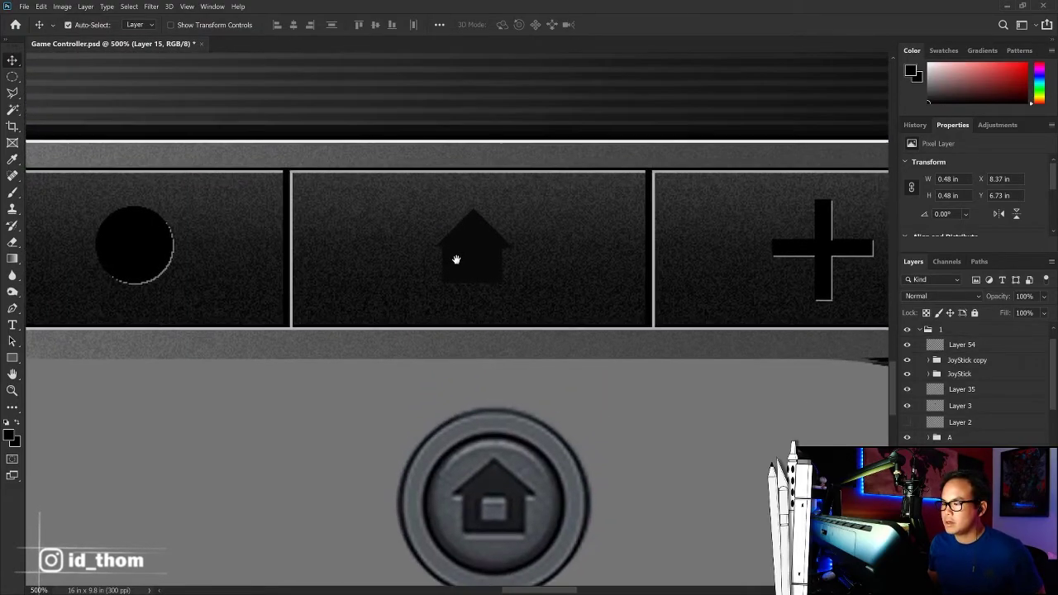
drag(13, 76, 41, 88)
click(41, 88)
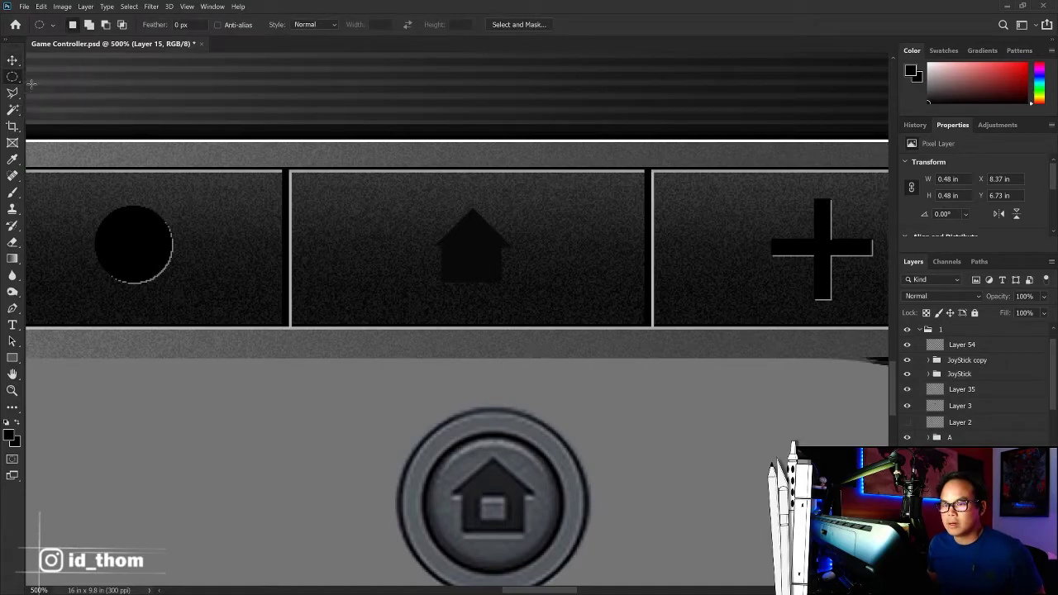
right_click(13, 76)
click(50, 71)
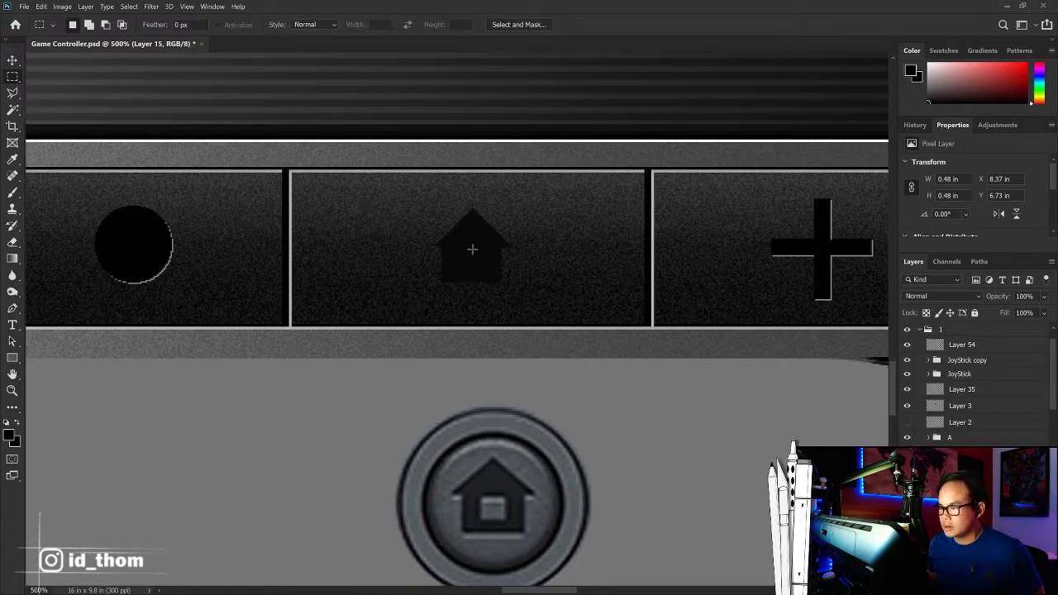
drag(460, 247, 487, 271)
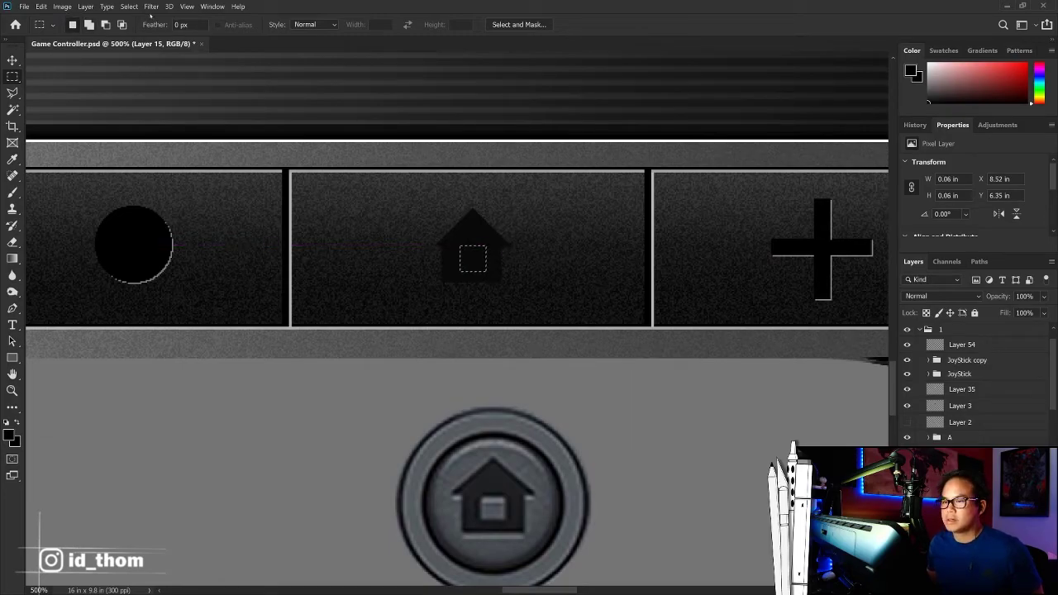
click(129, 7)
mouse_move(138, 161)
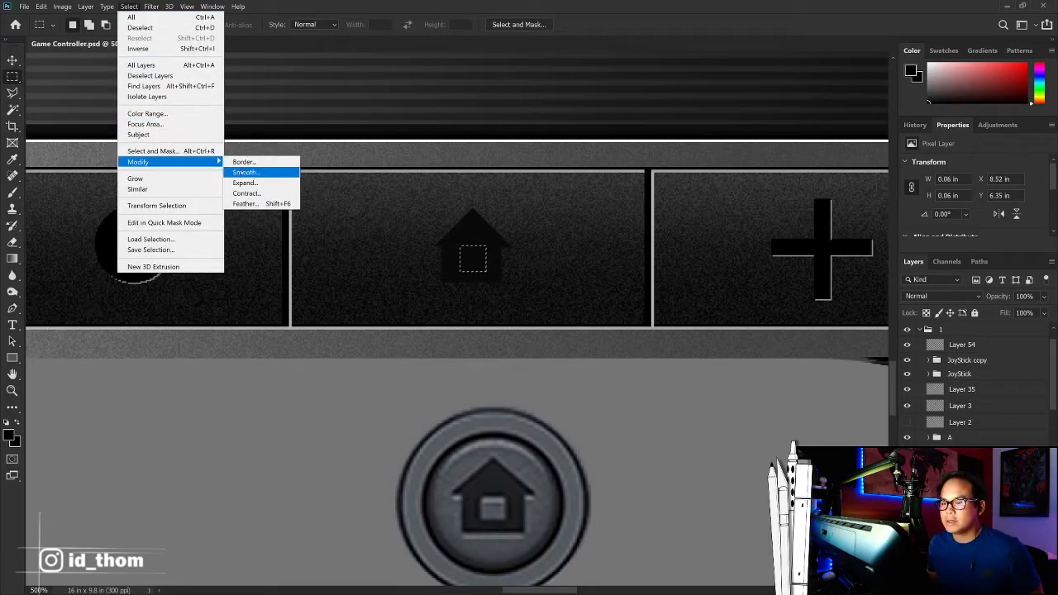
click(245, 171)
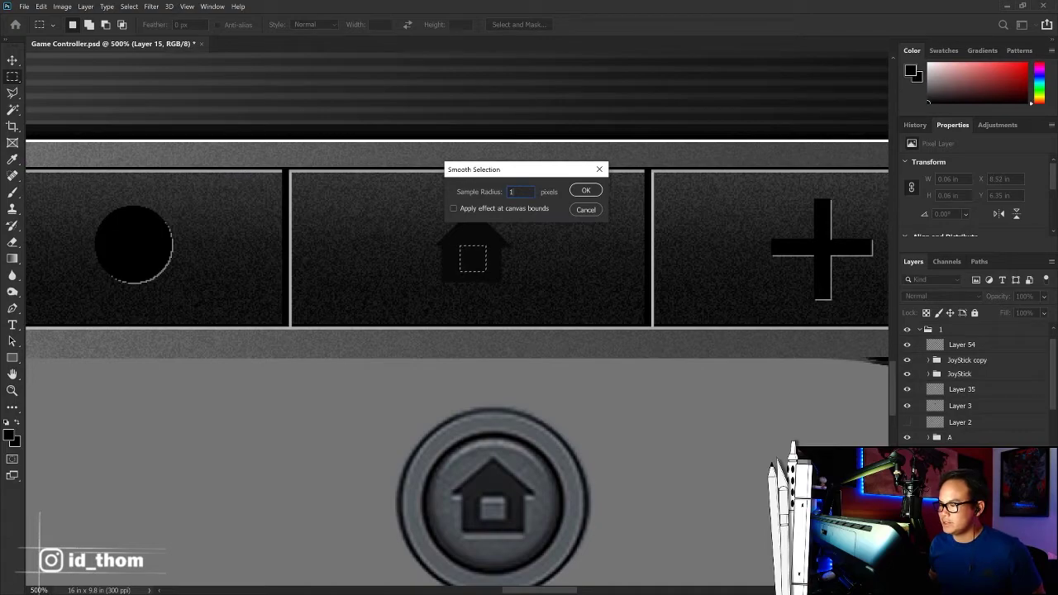
key(Return)
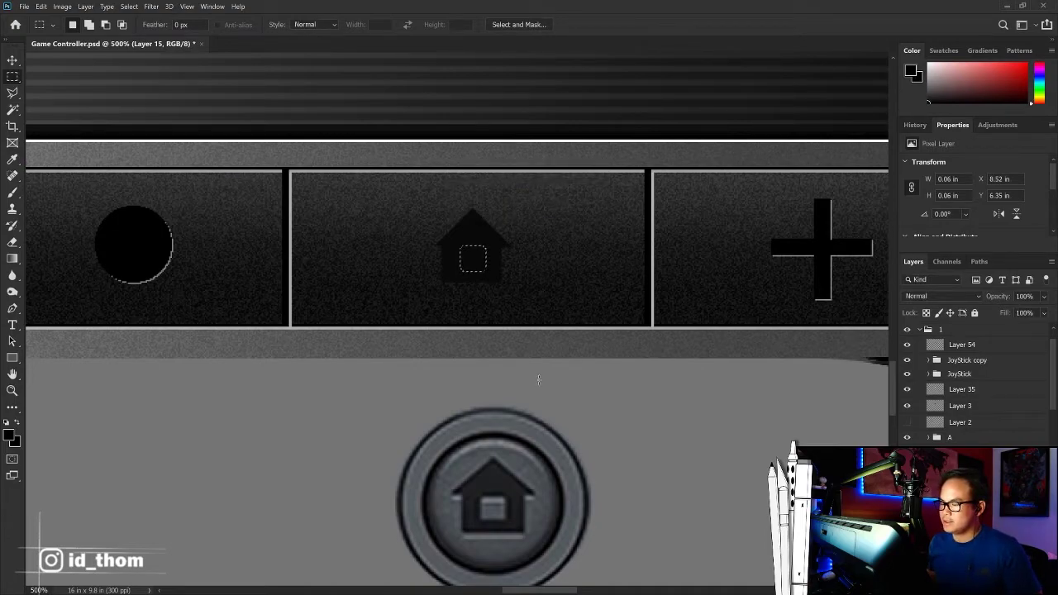
Step: Load the house icon's shape as a selection and fill it with black 000000 on a new layer
key(v)
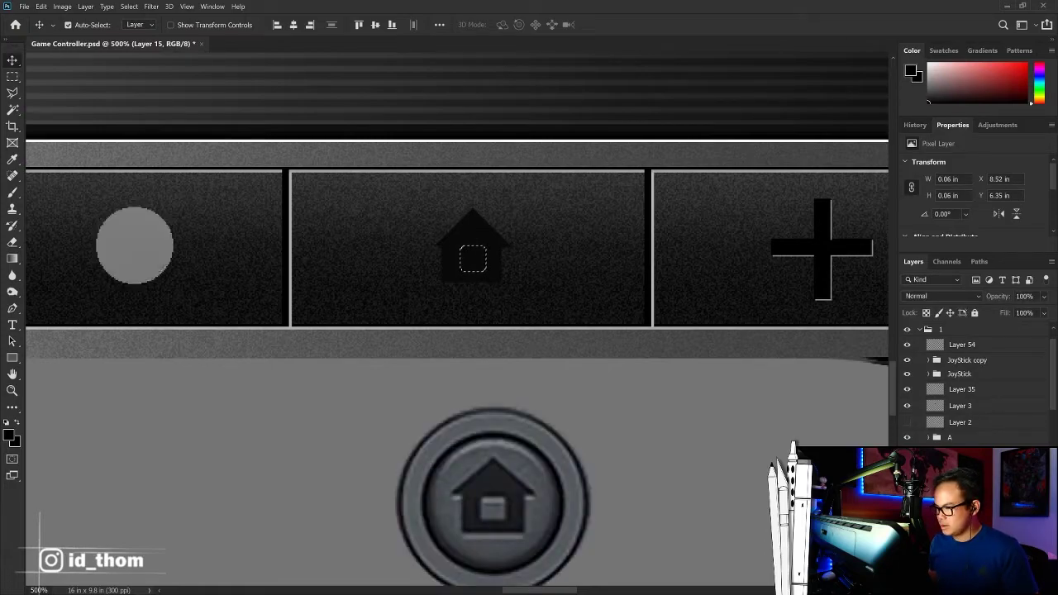
click(487, 235)
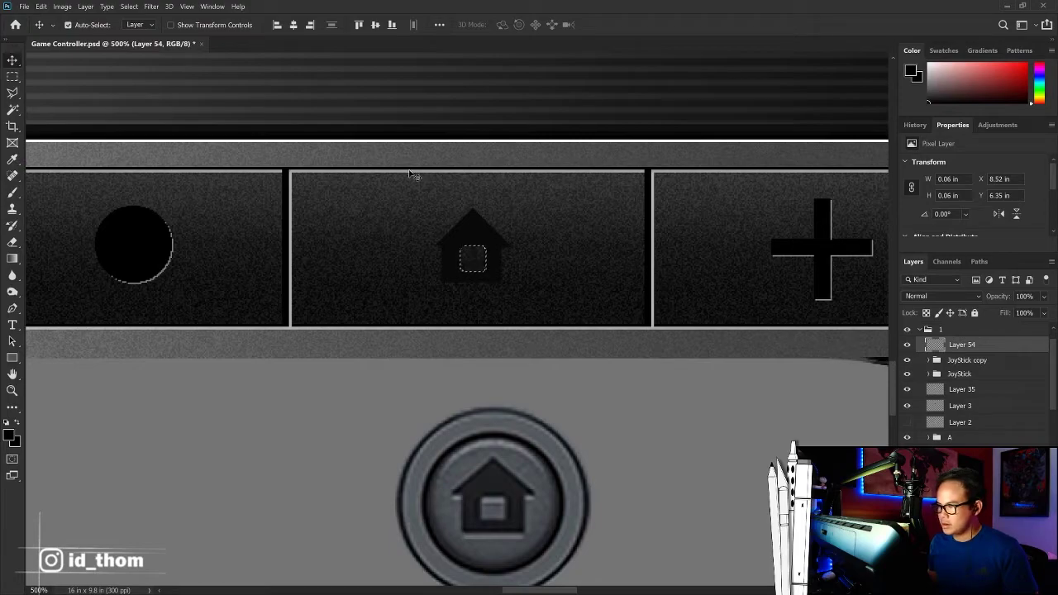
key(m)
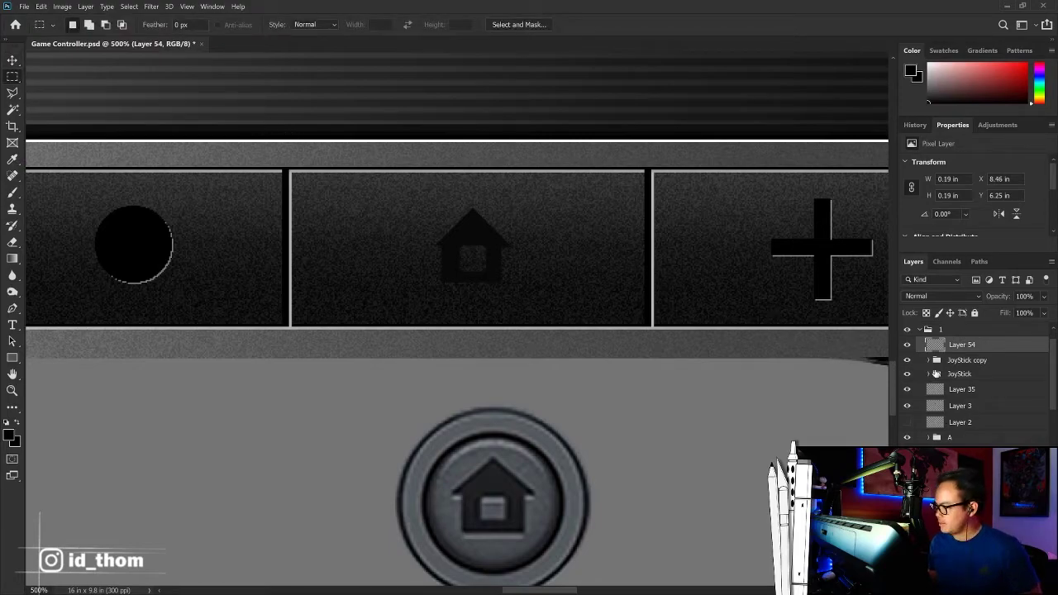
ctrl+click(937, 347)
click(966, 359)
key(ctrl+shift+alt+n)
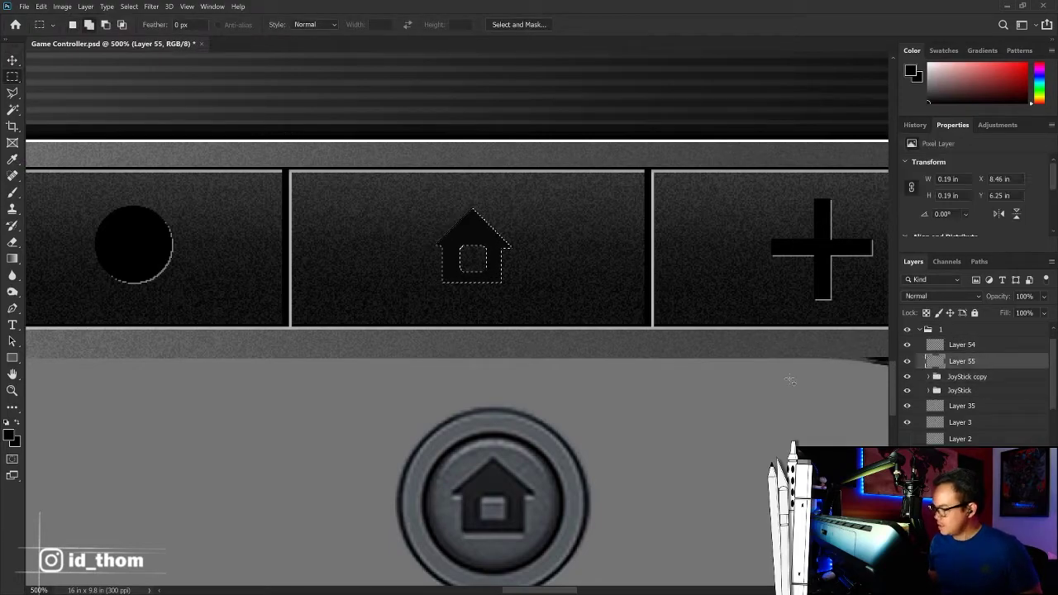
key(shift+F5)
click(393, 171)
click(385, 188)
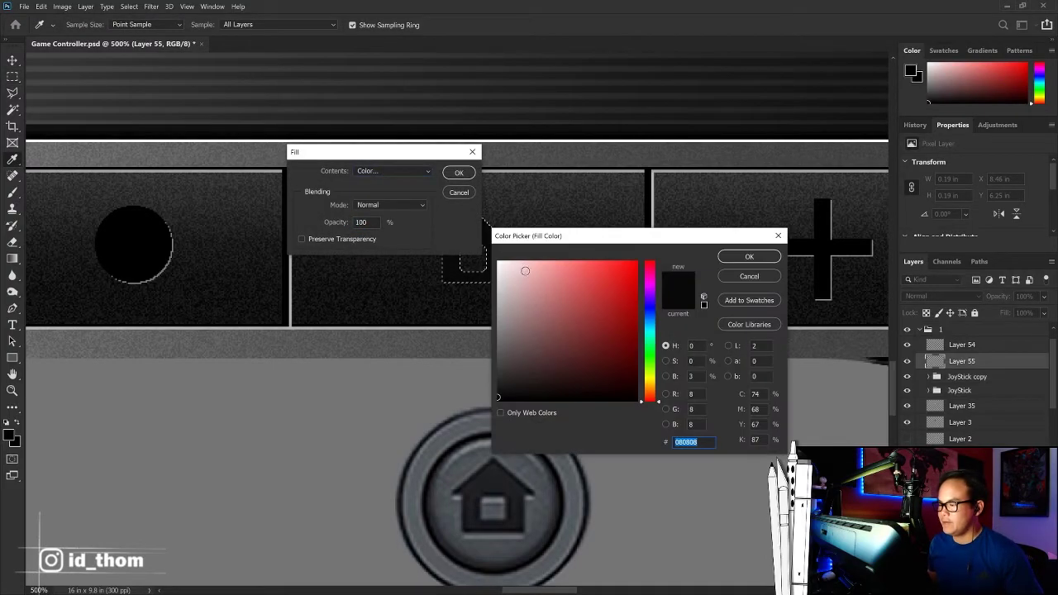
text(000000)
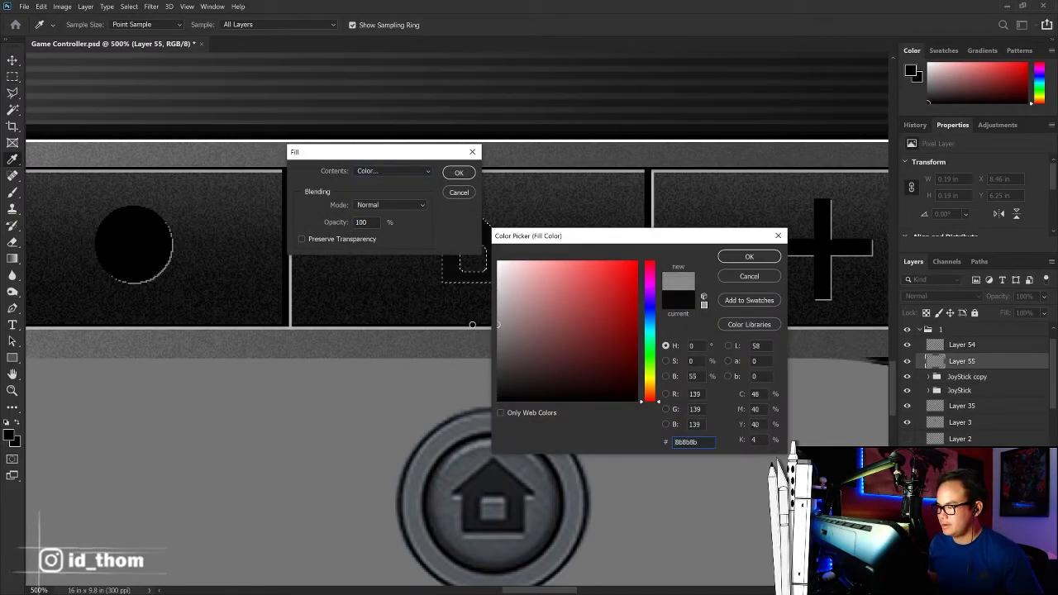
key(Return)
key(Return)
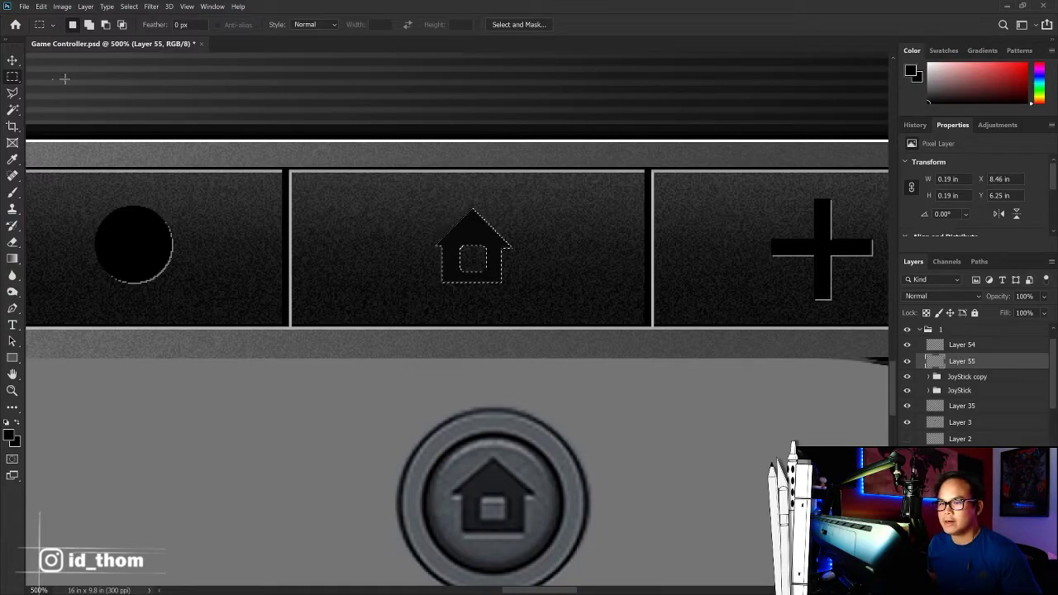
Step: Nudge the dark house copy up, lower its opacity to 41%, and fit the view
key(v)
key(Up)
key(Up)
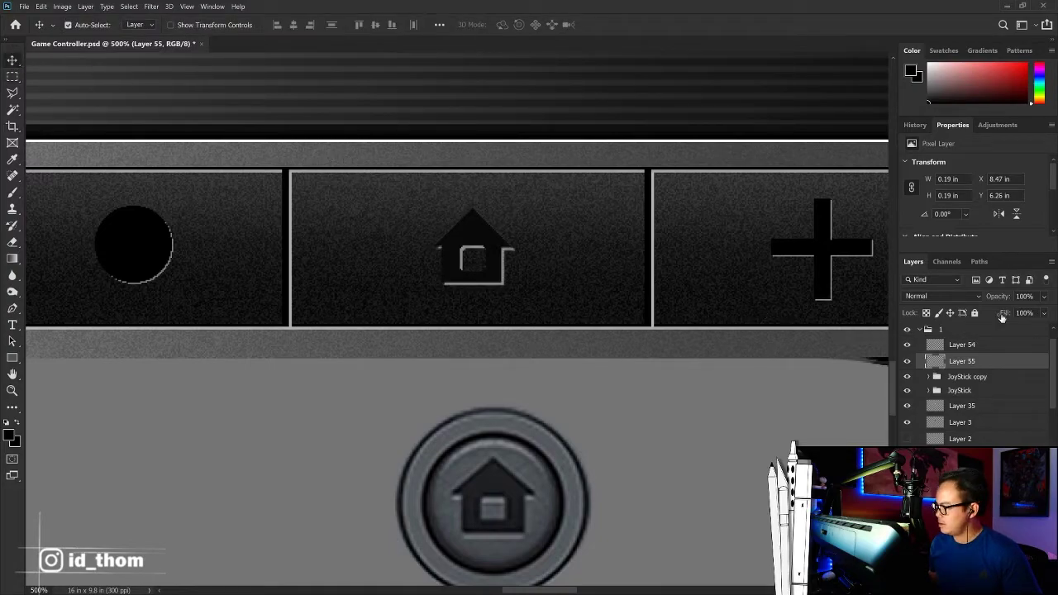
drag(1048, 310, 1024, 310)
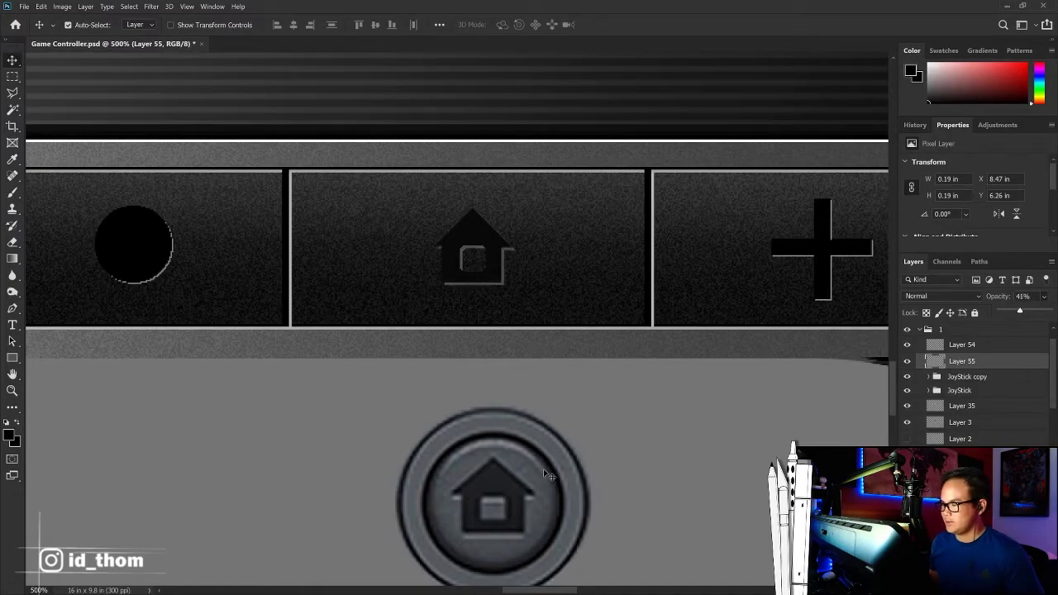
key(ctrl+0)
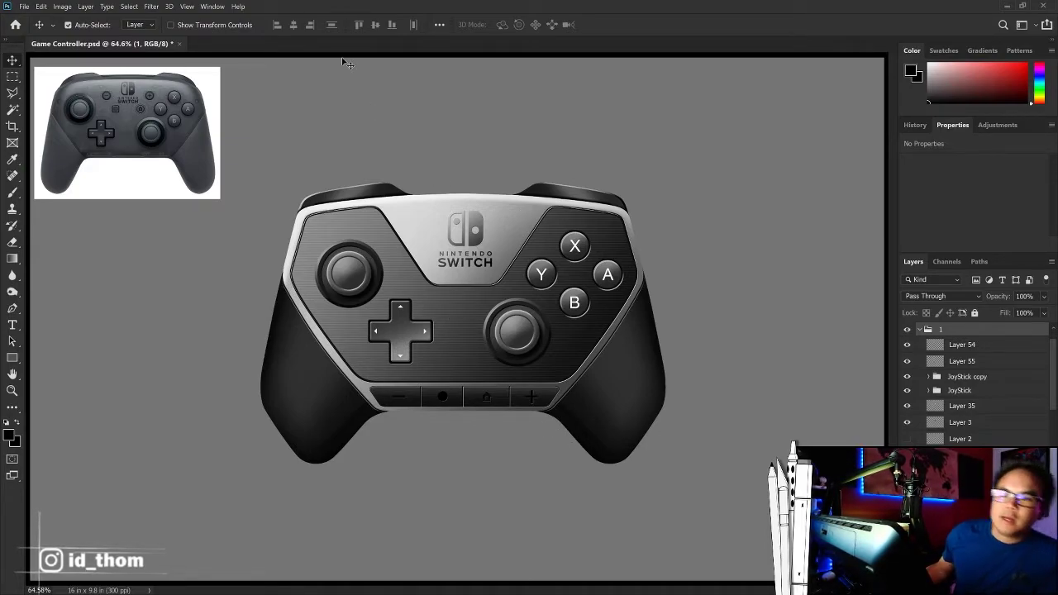
key(ctrl+1)
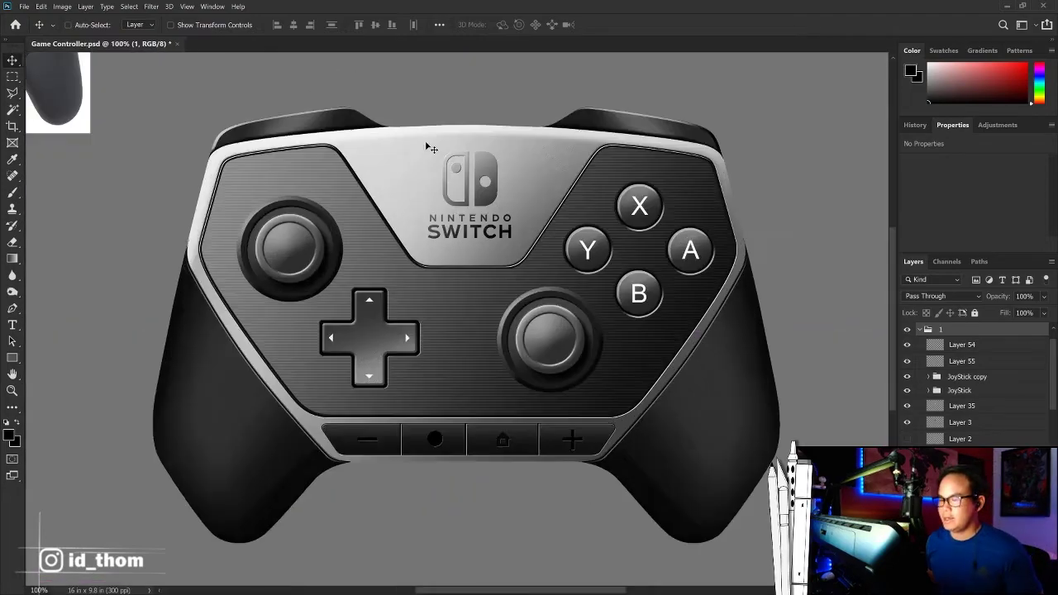
scroll(471, 149, down, 1)
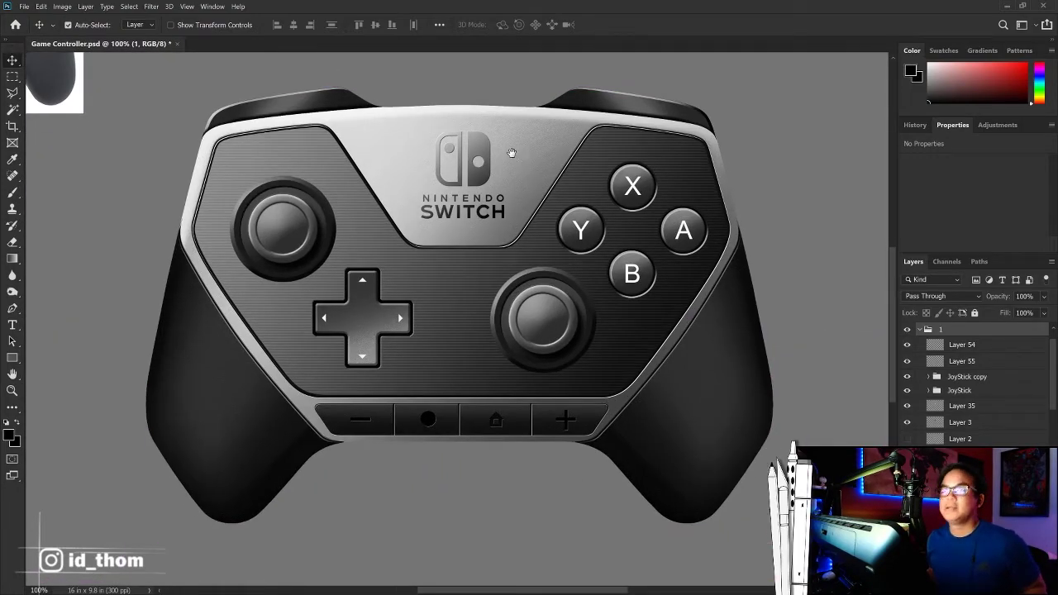
drag(512, 153, 498, 172)
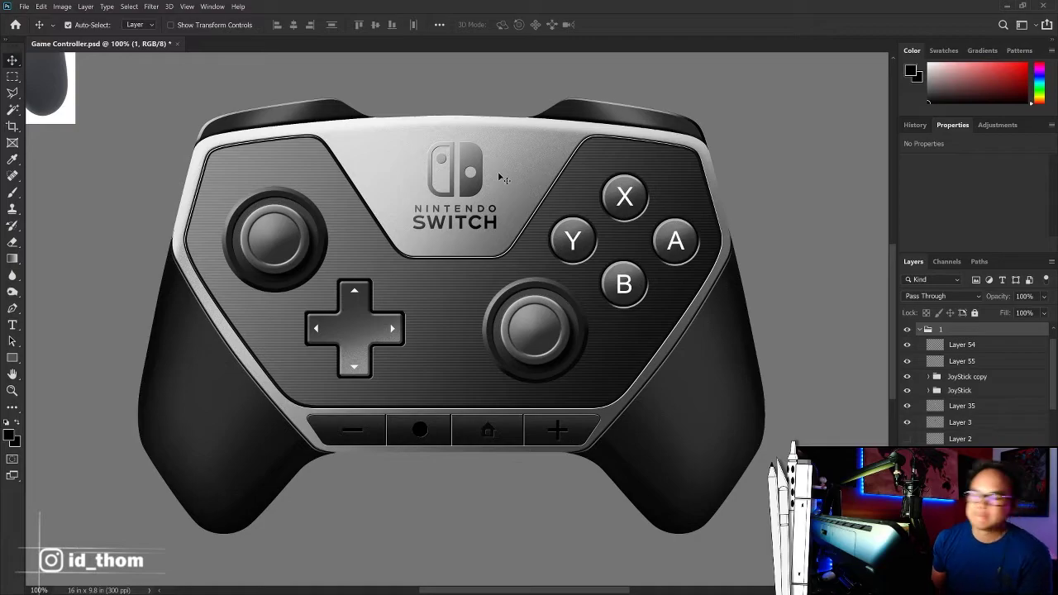
key(ctrl+minus)
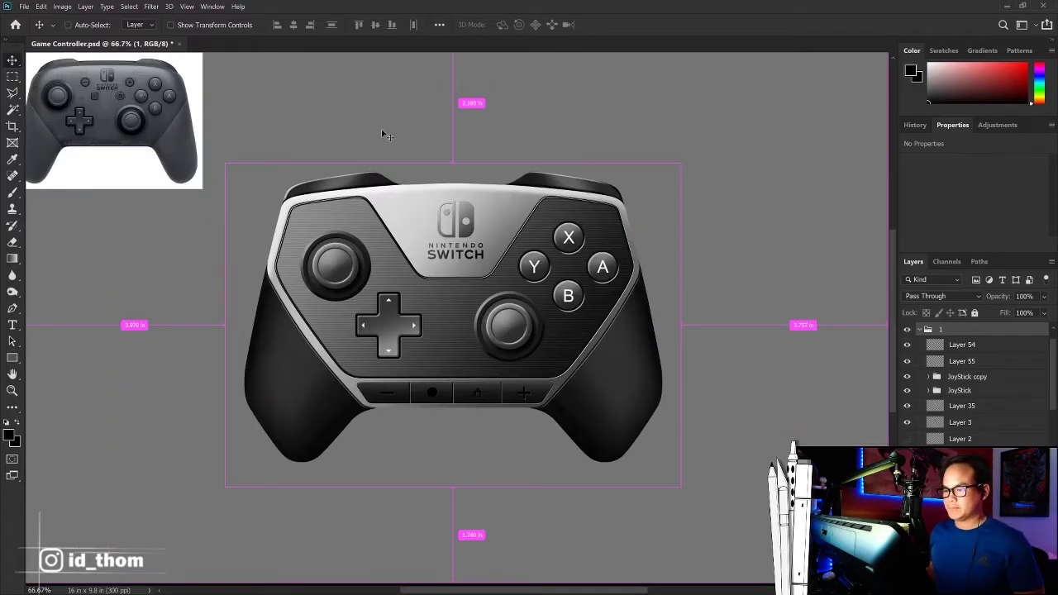
key(ctrl+plus)
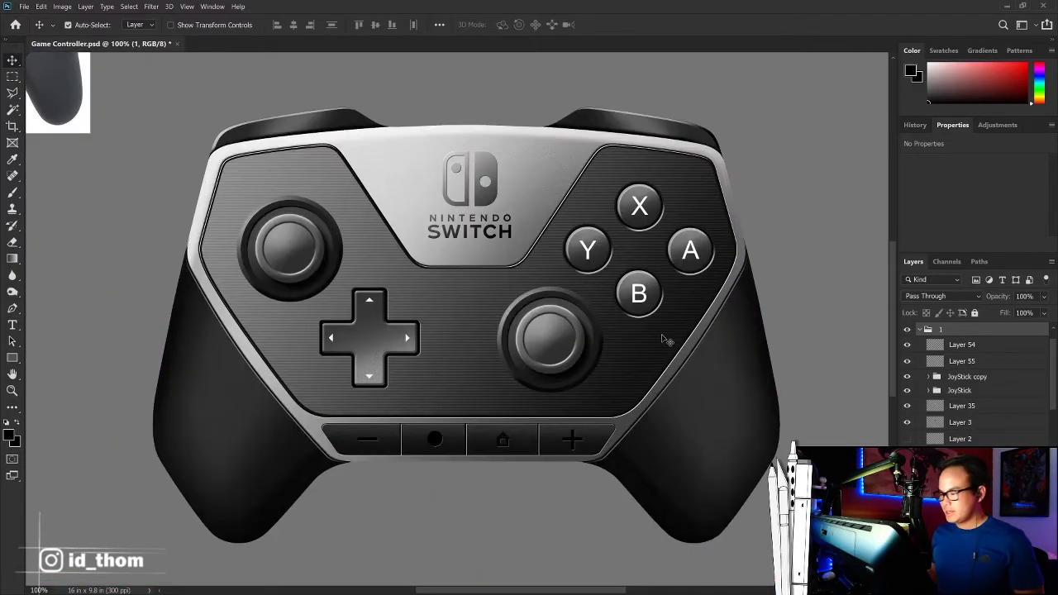
scroll(928, 360, up, 2)
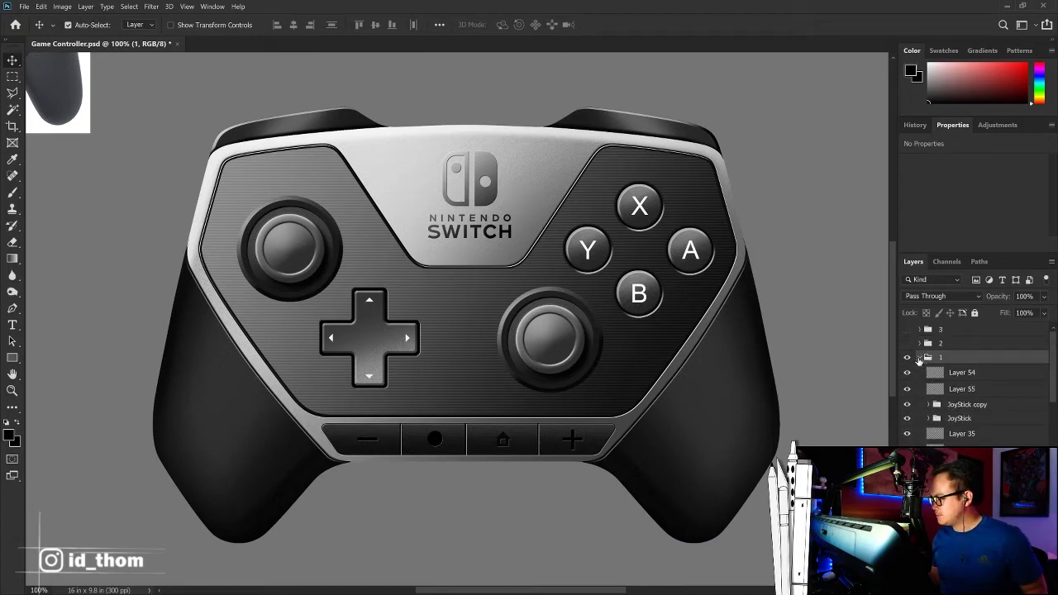
click(920, 357)
click(919, 357)
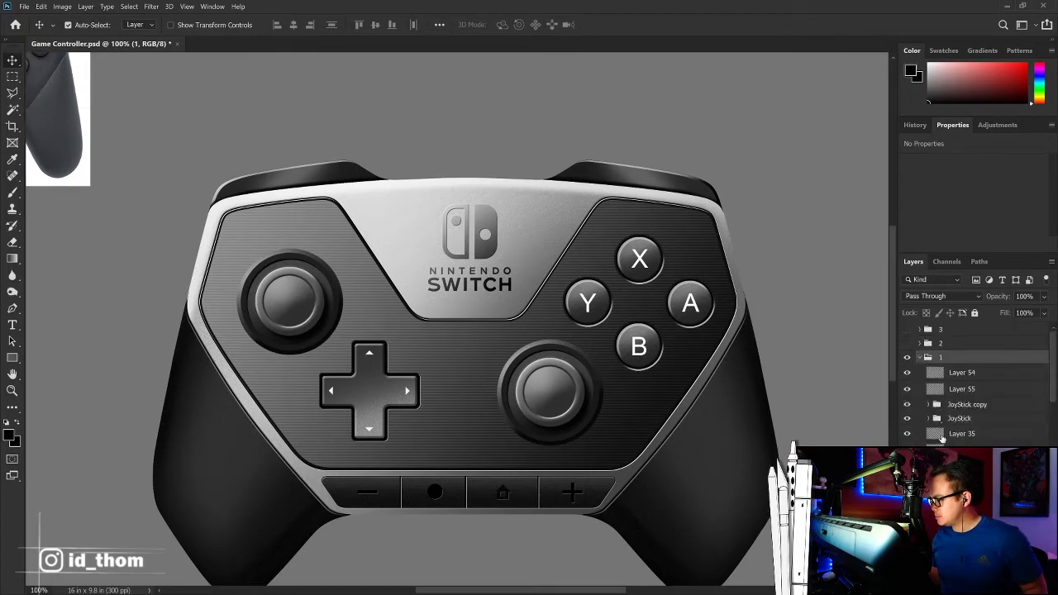
scroll(939, 411, down, 3)
scroll(939, 411, down, 3)
scroll(939, 410, down, 2)
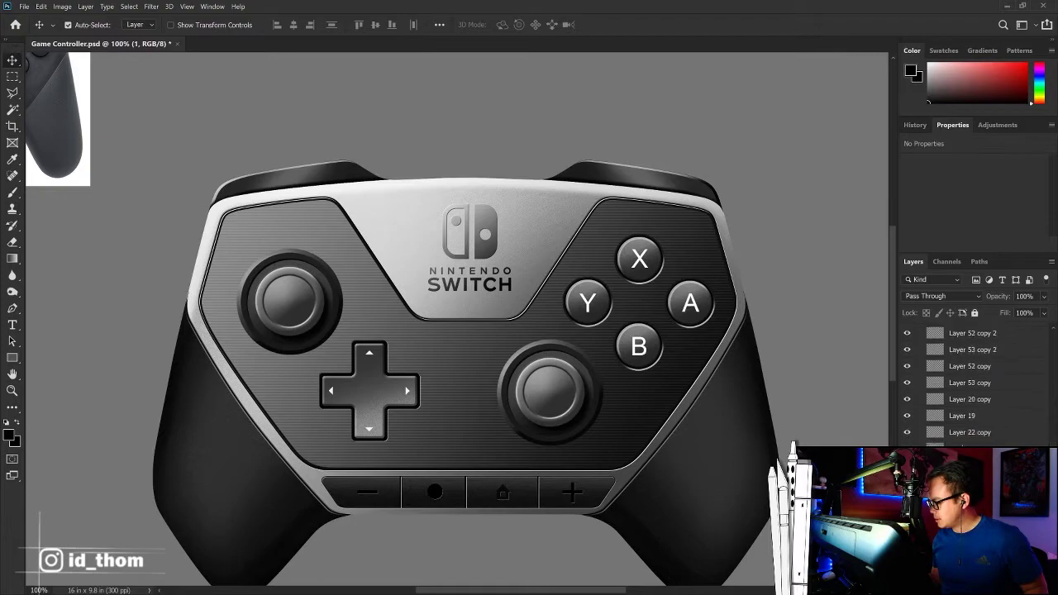
scroll(939, 411, down, 3)
scroll(939, 411, up, 1)
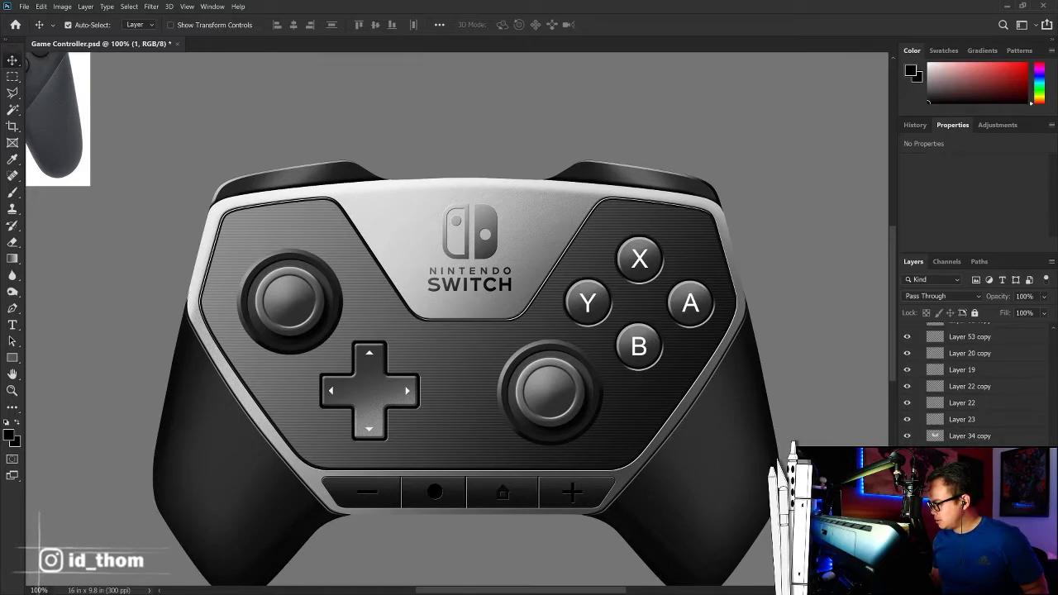
drag(1052, 397, 1040, 324)
Step: Duplicate and merge group 1, then fill its outline with black on a new layer
click(923, 349)
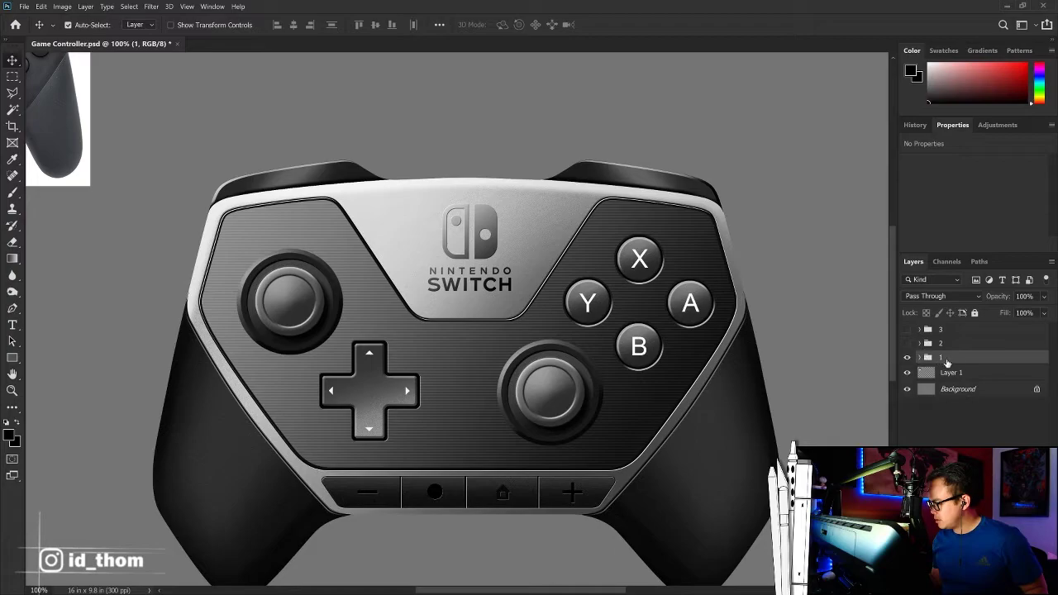
key(ctrl+j)
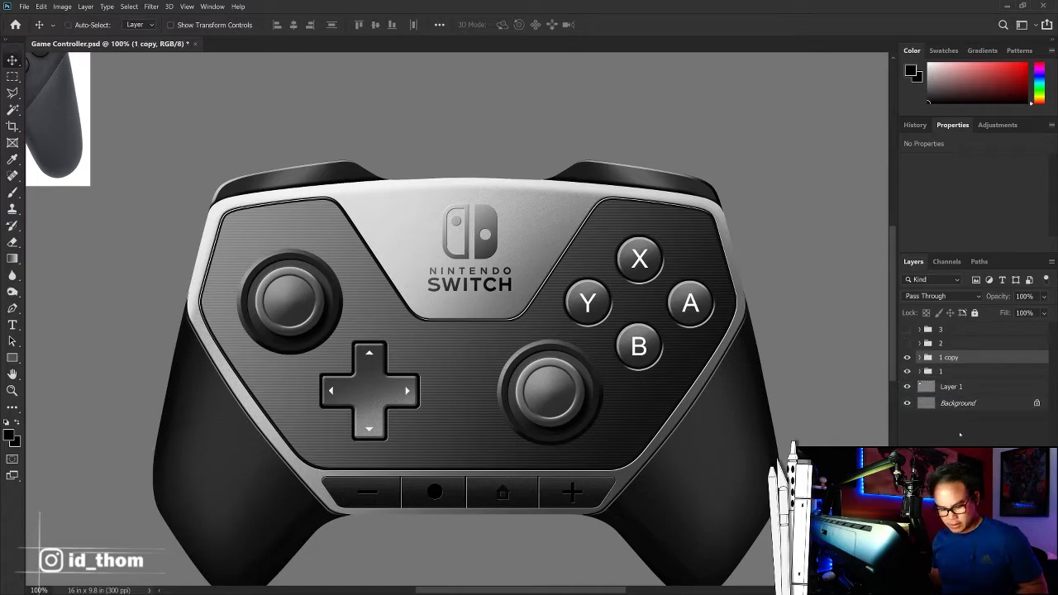
key(ctrl+e)
click(950, 374)
ctrl+click(925, 359)
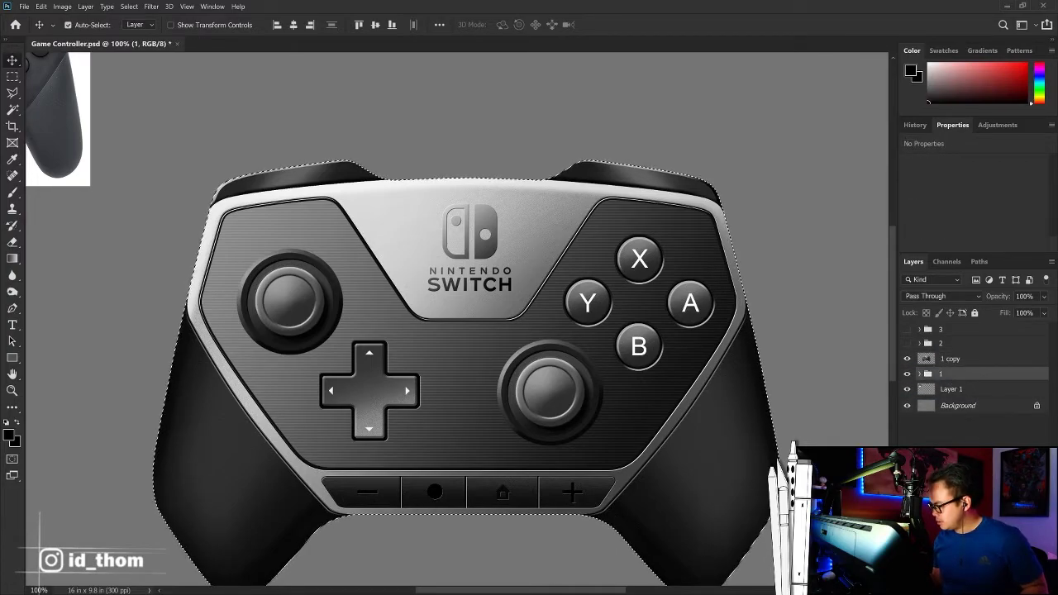
key(ctrl+shift+alt+n)
key(shift+F5)
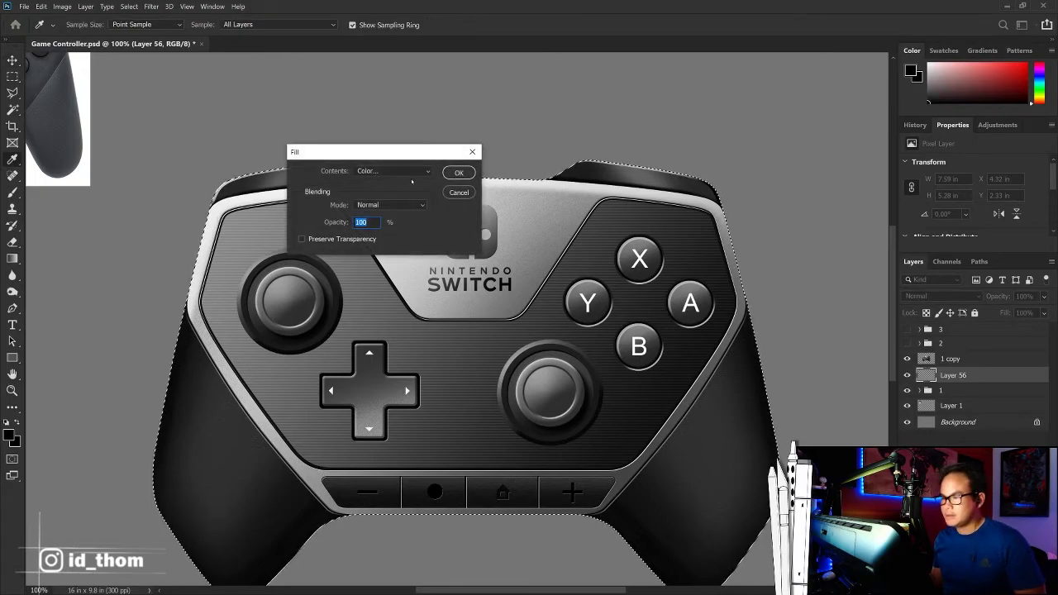
click(411, 171)
click(389, 183)
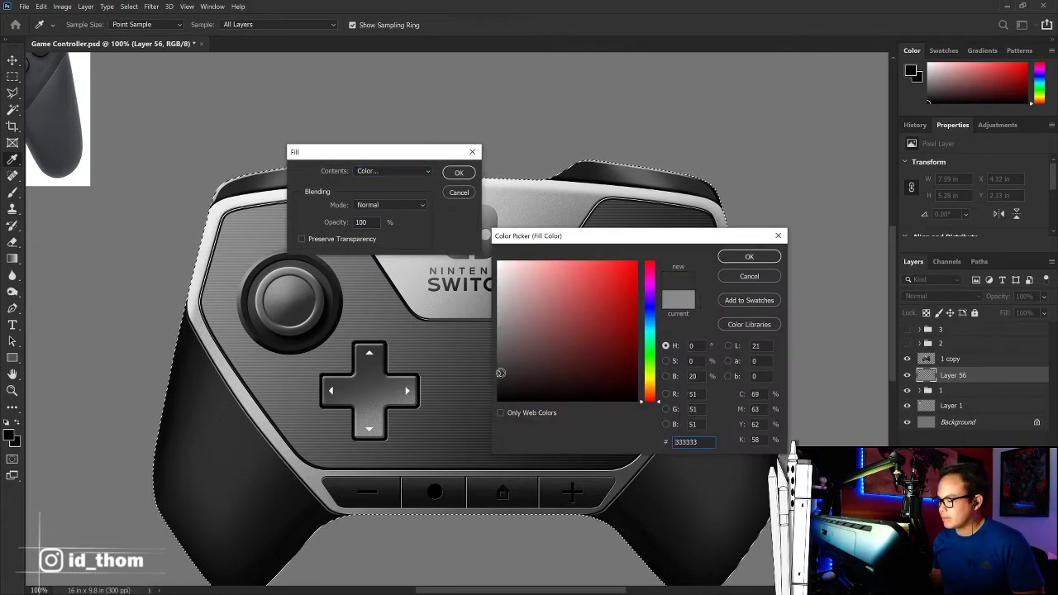
click(501, 395)
key(Return)
Step: Delete the merged copy and place the black silhouette below group 1, offset down and right
click(907, 358)
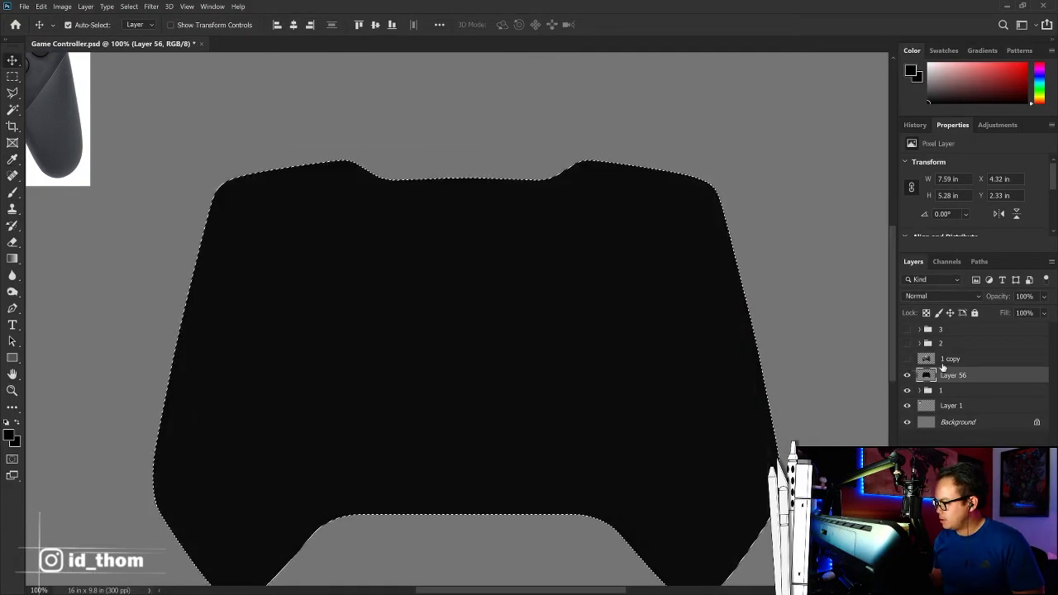
click(947, 360)
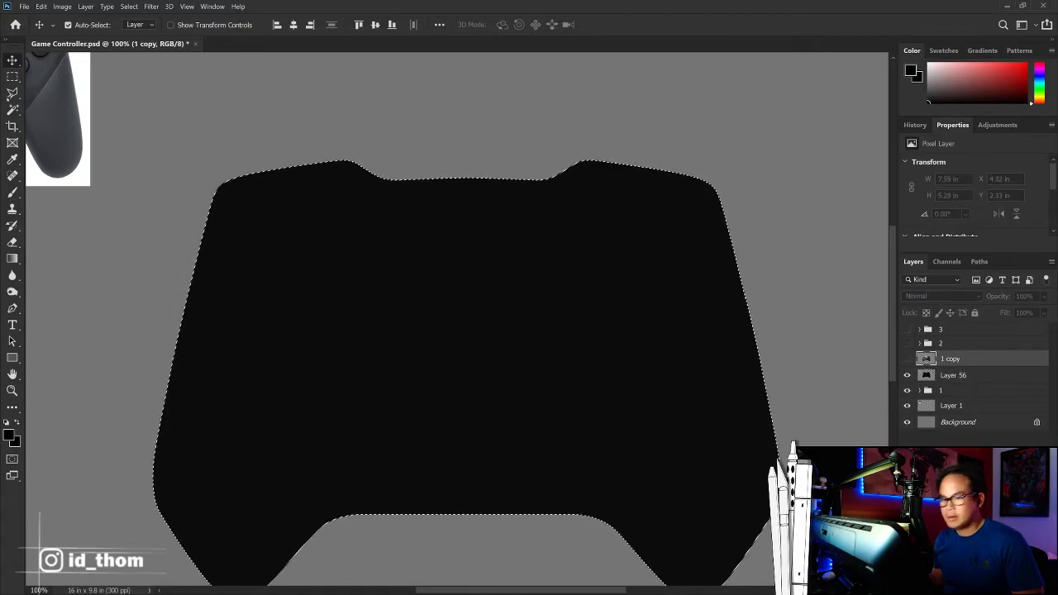
key(ctrl+d)
key(Delete)
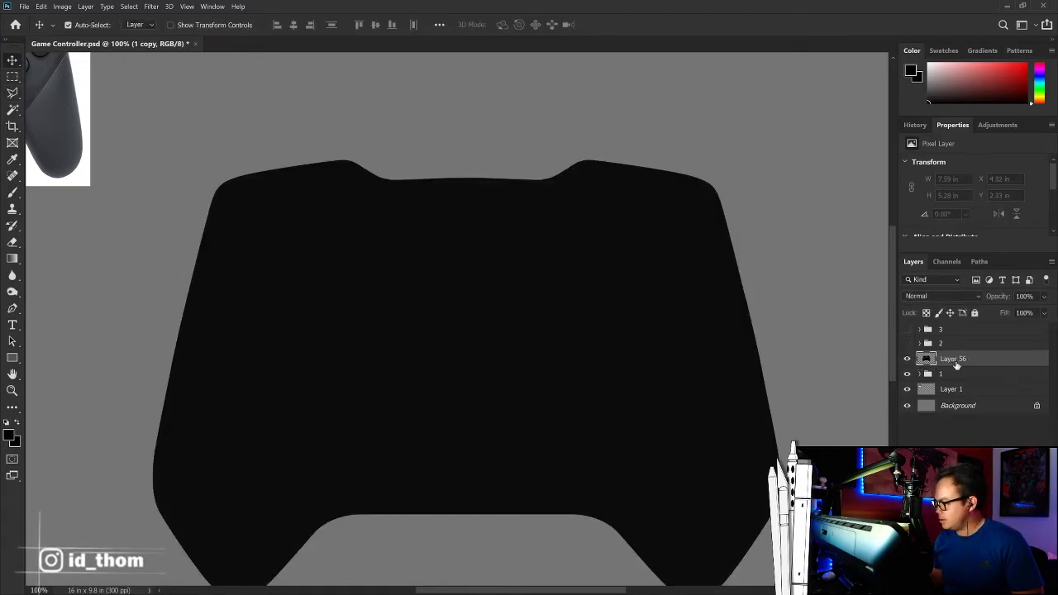
drag(956, 364, 948, 379)
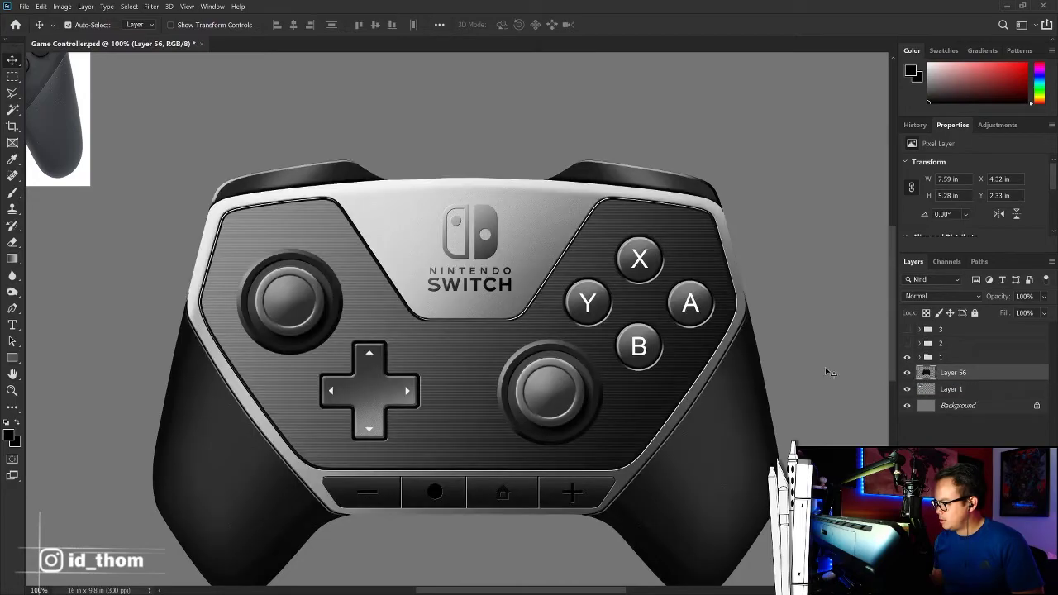
key(ctrl+t)
mouse_move(659, 383)
mouse_down()
mouse_move(706, 415)
mouse_move(662, 417)
mouse_up()
Step: Commit the silhouette's position and soften it with a Gaussian Blur
key(Return)
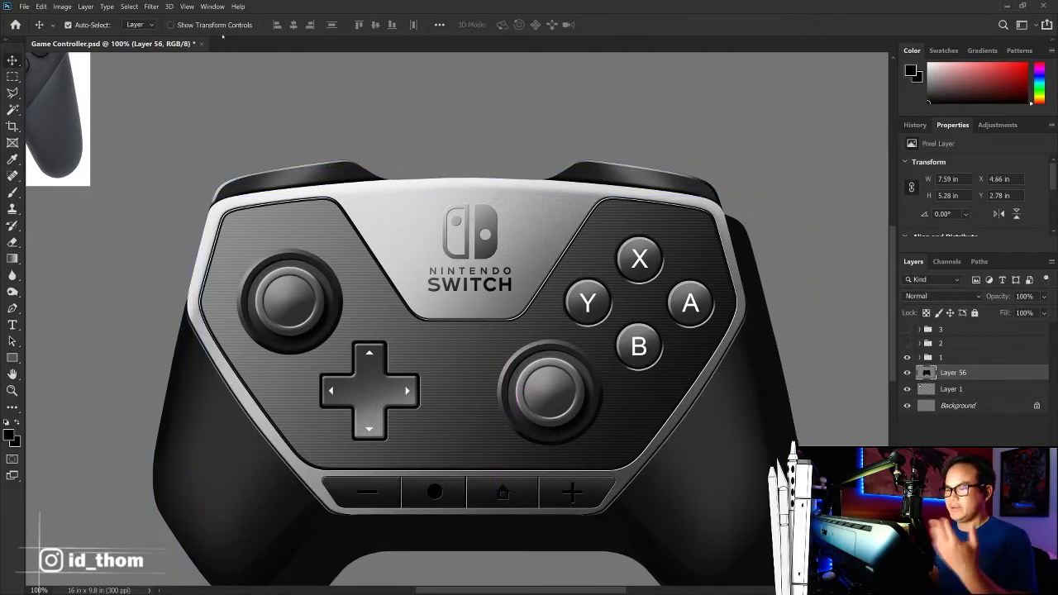
click(151, 6)
mouse_move(190, 131)
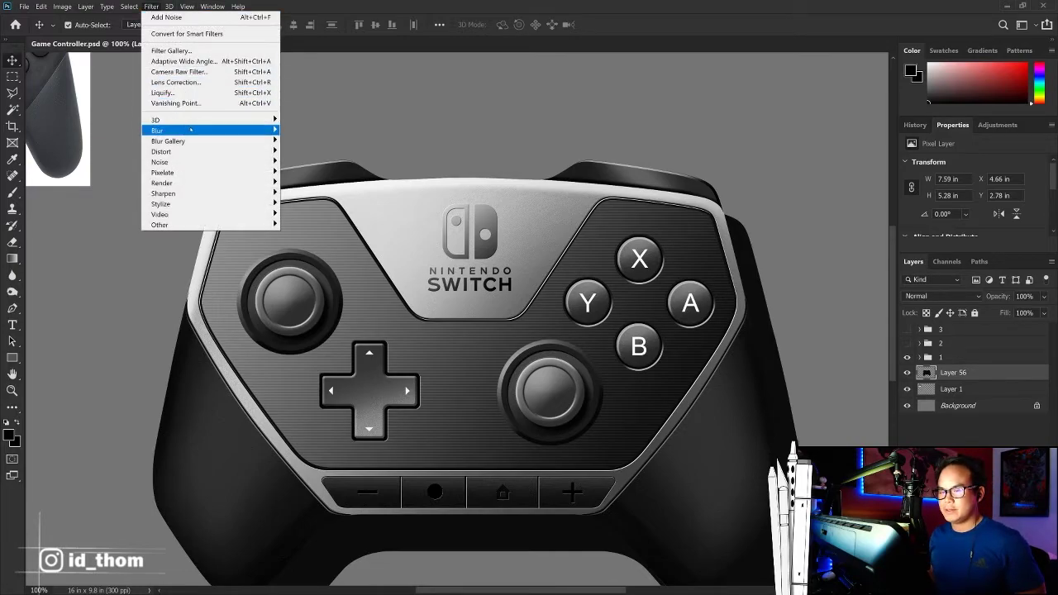
click(309, 172)
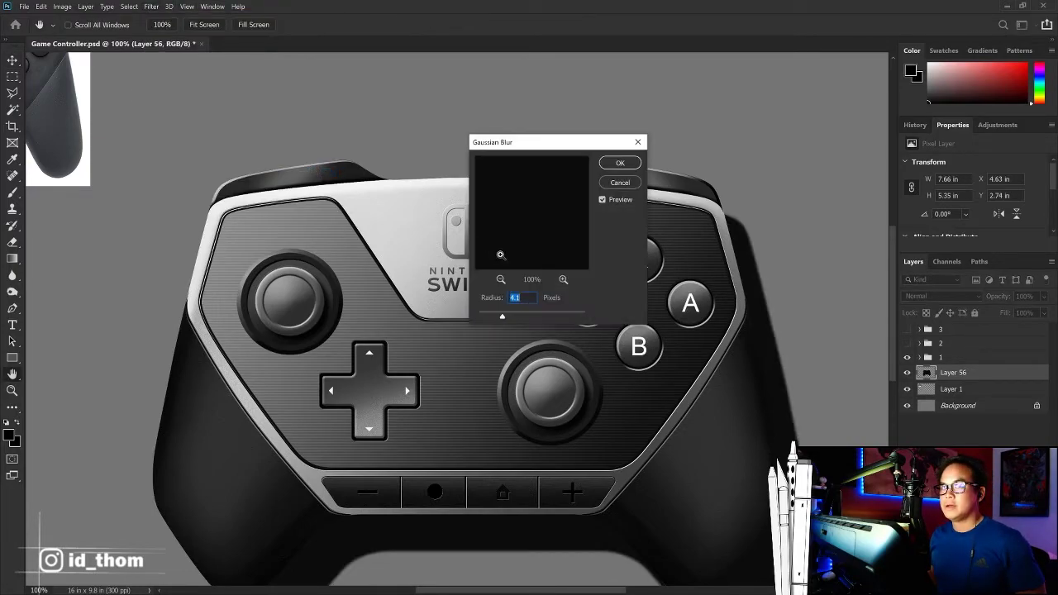
key(ctrl+minus)
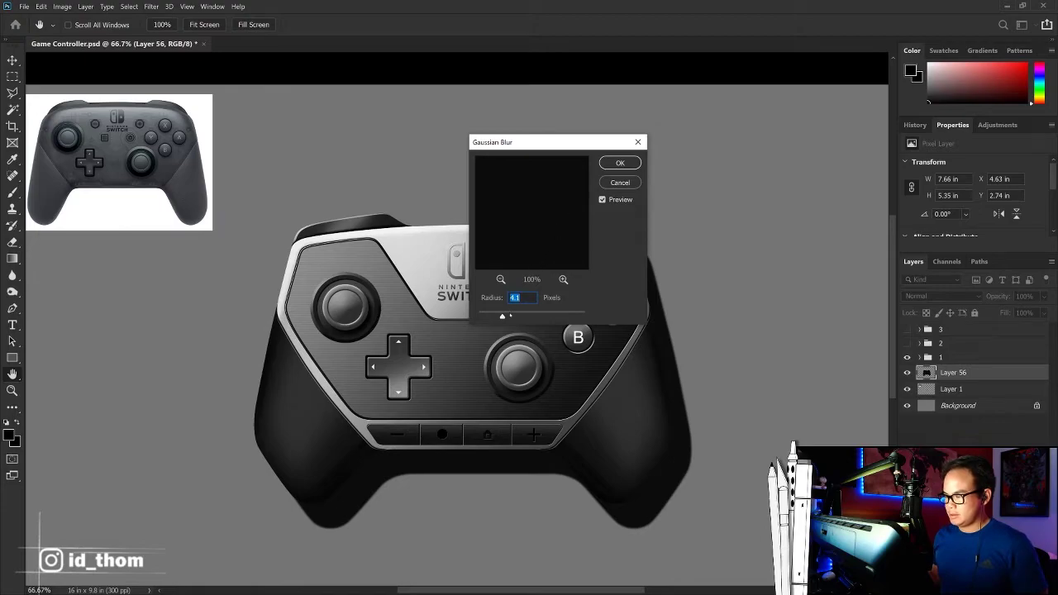
key(Return)
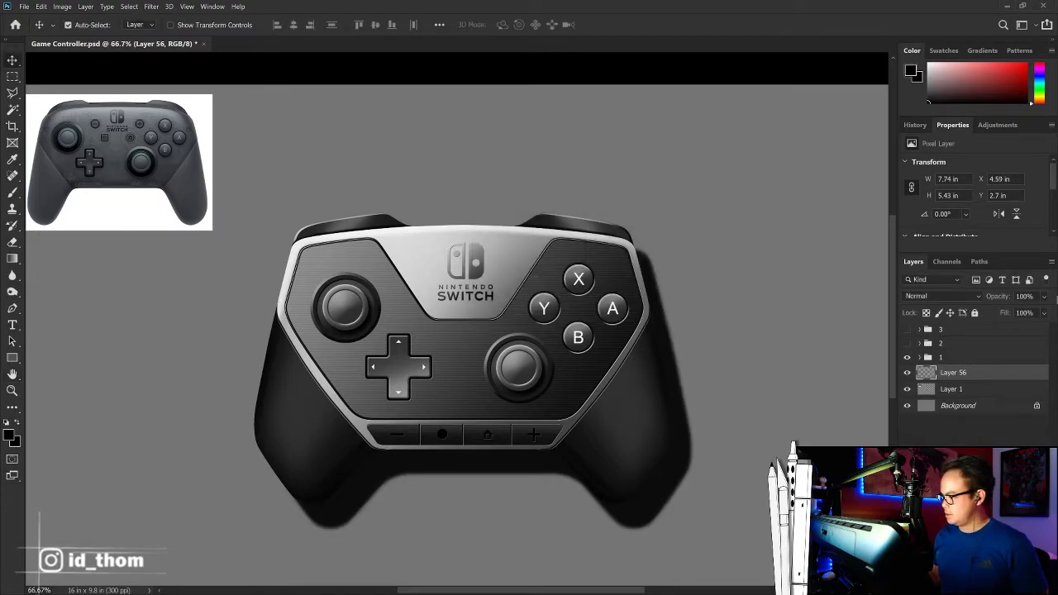
Step: Set the shadow layer to Multiply at 35% opacity and shift it slightly up and right
click(942, 296)
click(933, 329)
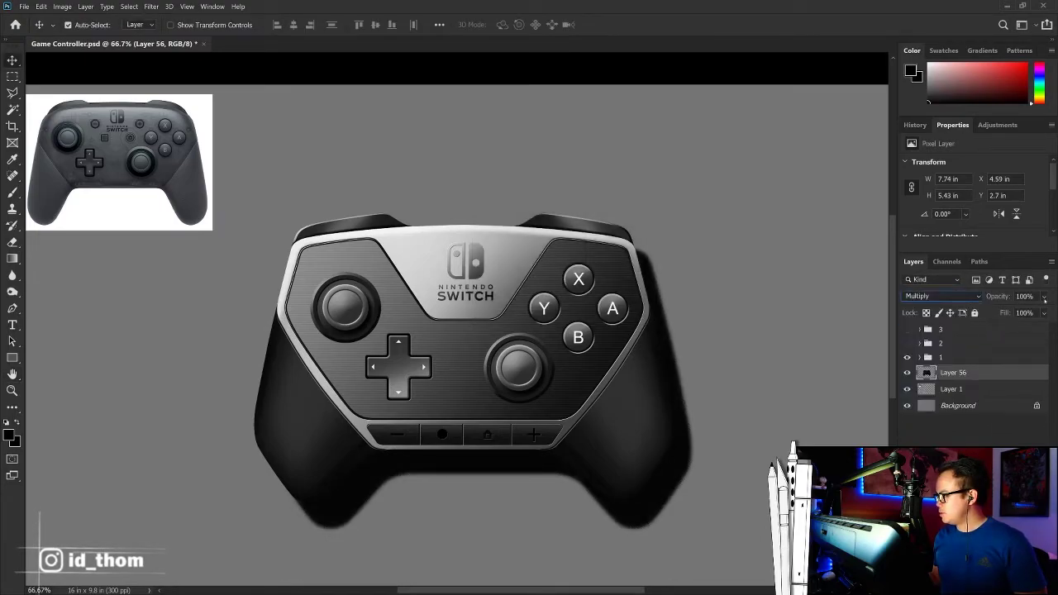
click(1043, 295)
drag(1026, 309, 1019, 310)
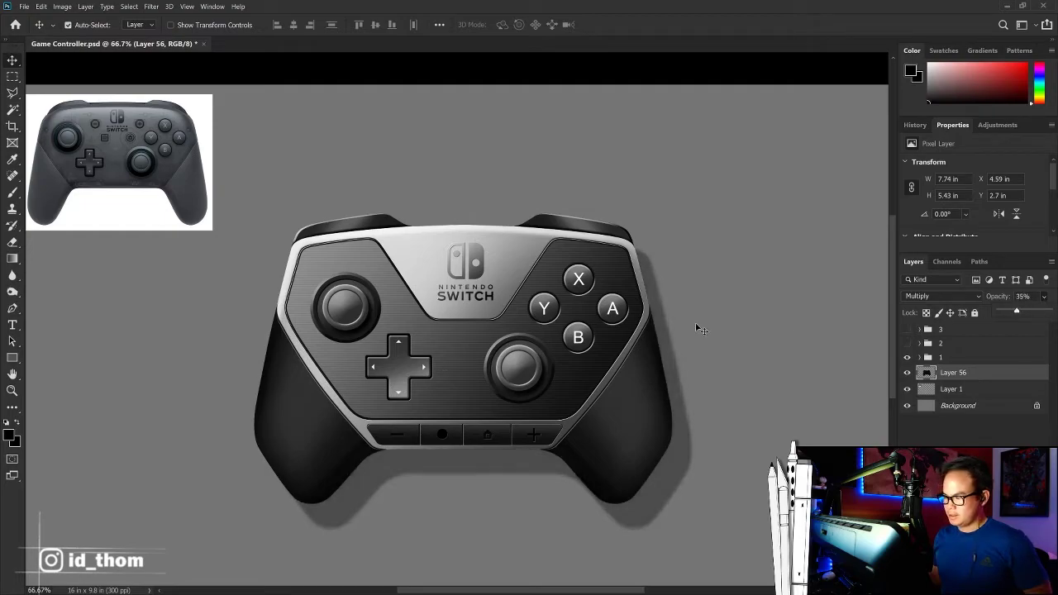
key(ctrl+t)
drag(678, 364, 686, 371)
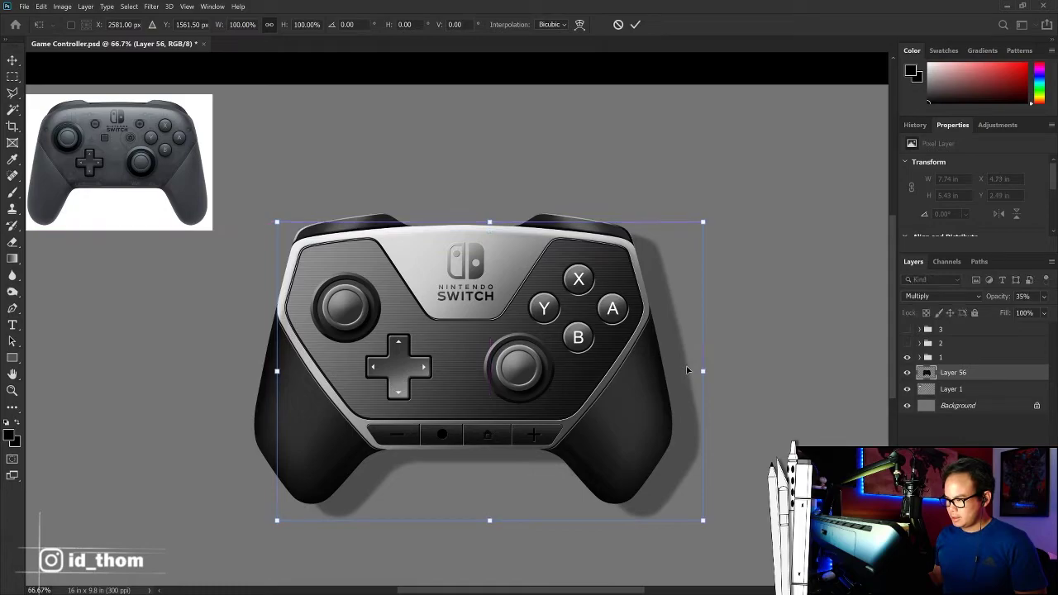
key(Return)
key(ctrl+0)
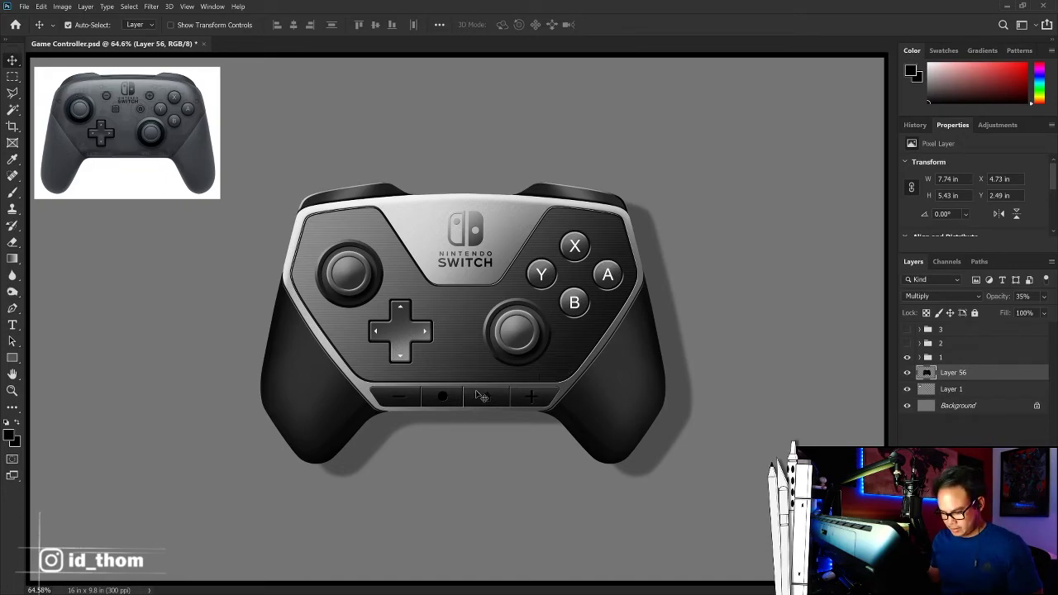
Step: Duplicate the button strip highlight, nudge it up and left, and set it to 48% opacity
scroll(479, 388, up, 4)
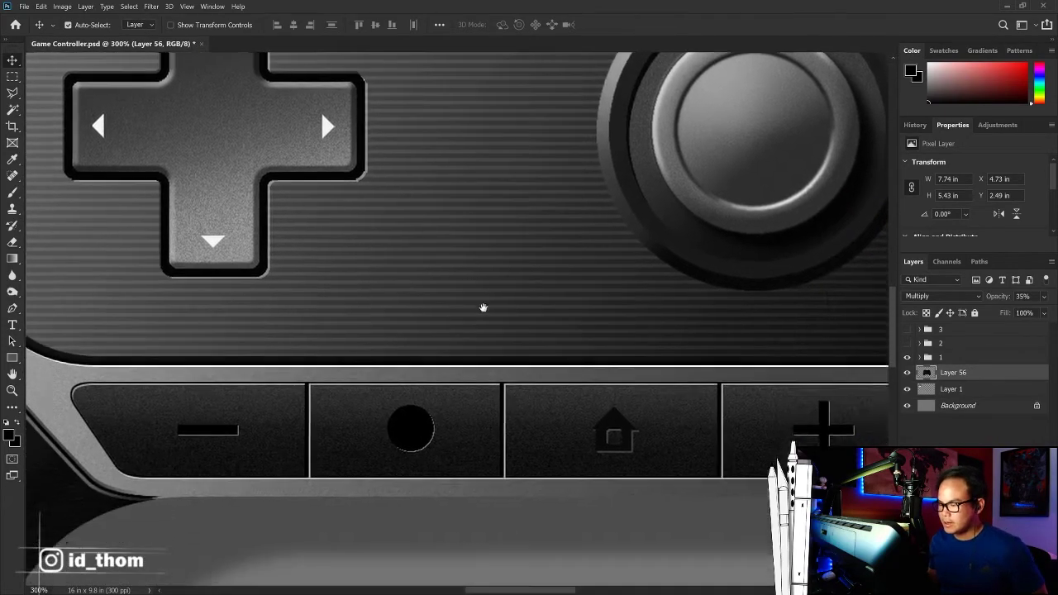
scroll(483, 307, down, 2)
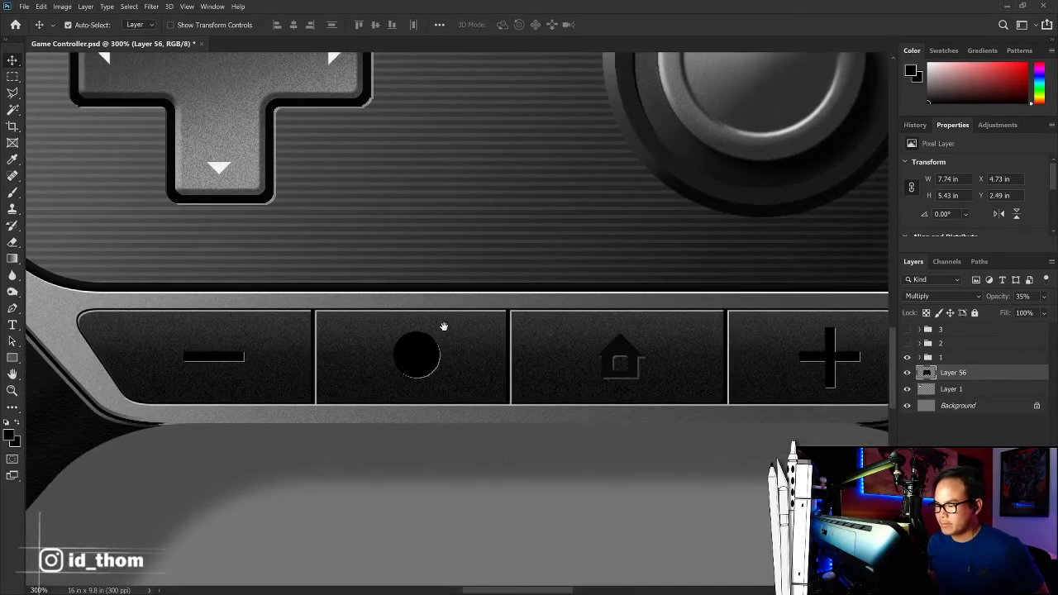
click(355, 314)
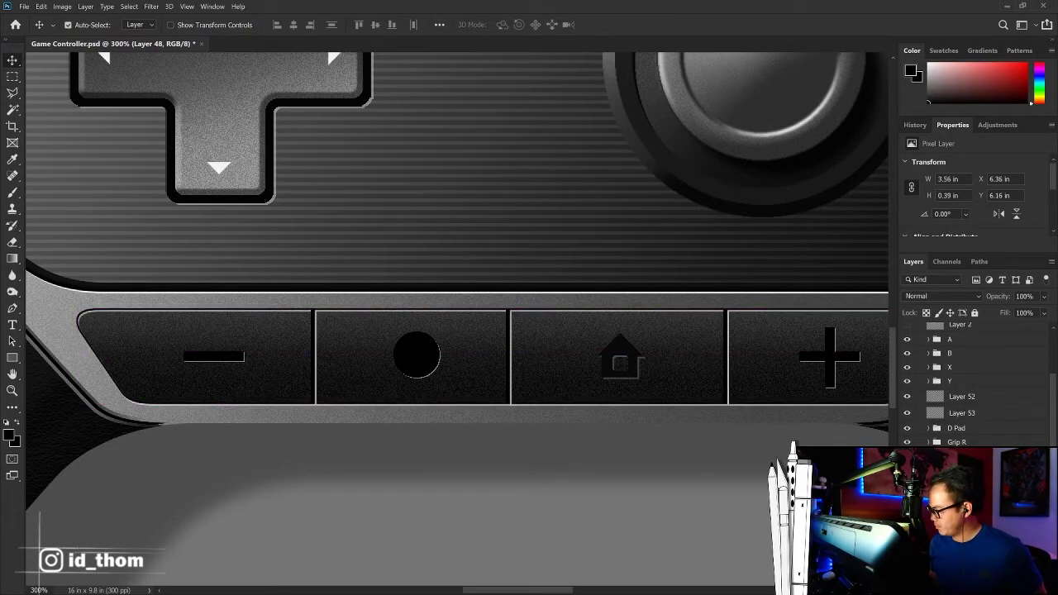
key(ctrl+j)
key(Up)
key(Up)
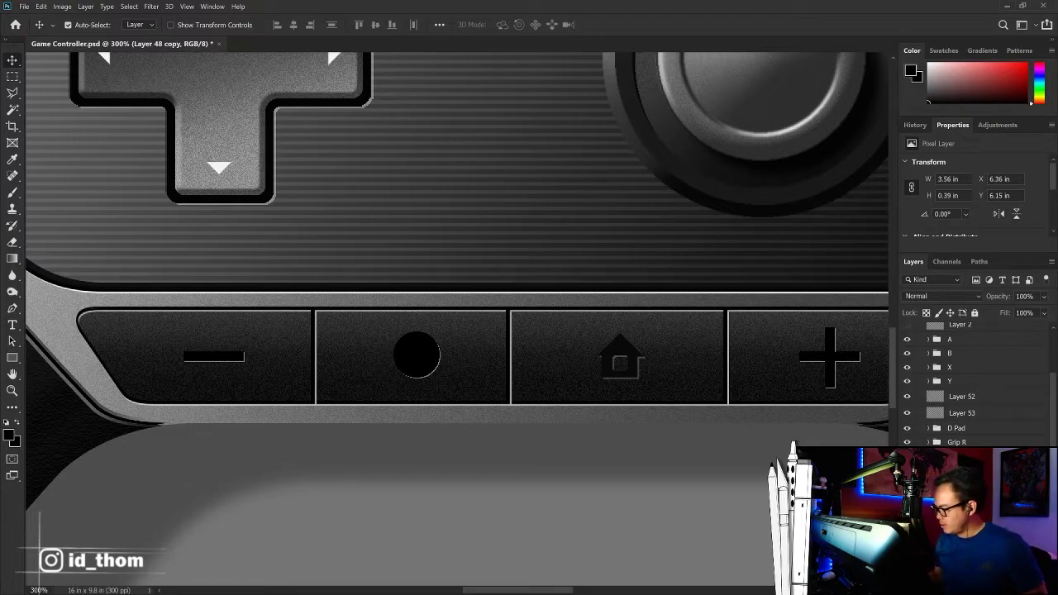
key(Left)
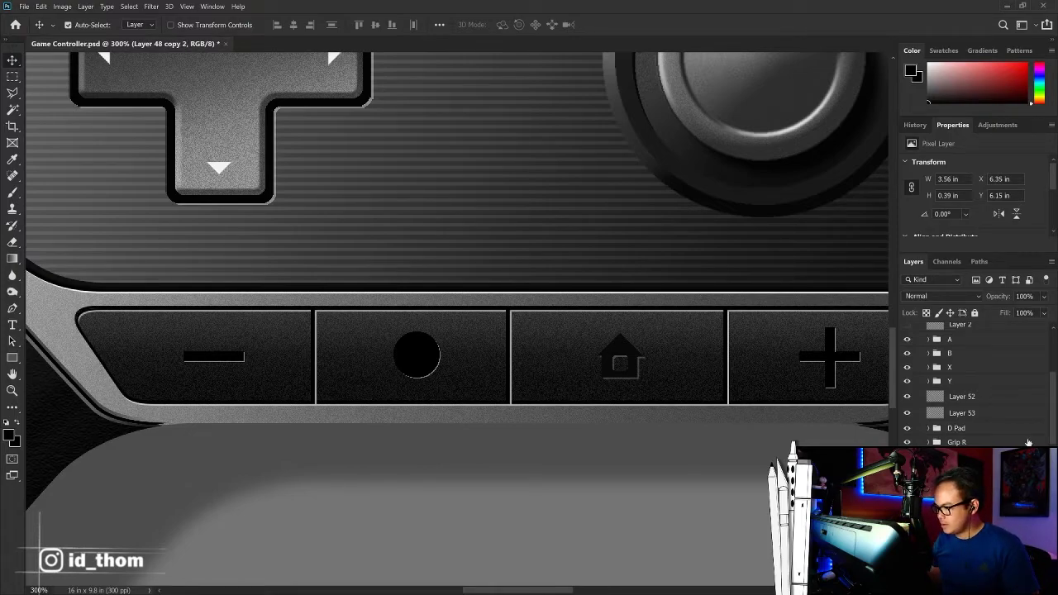
key(Left)
key(Up)
drag(1040, 300, 1027, 310)
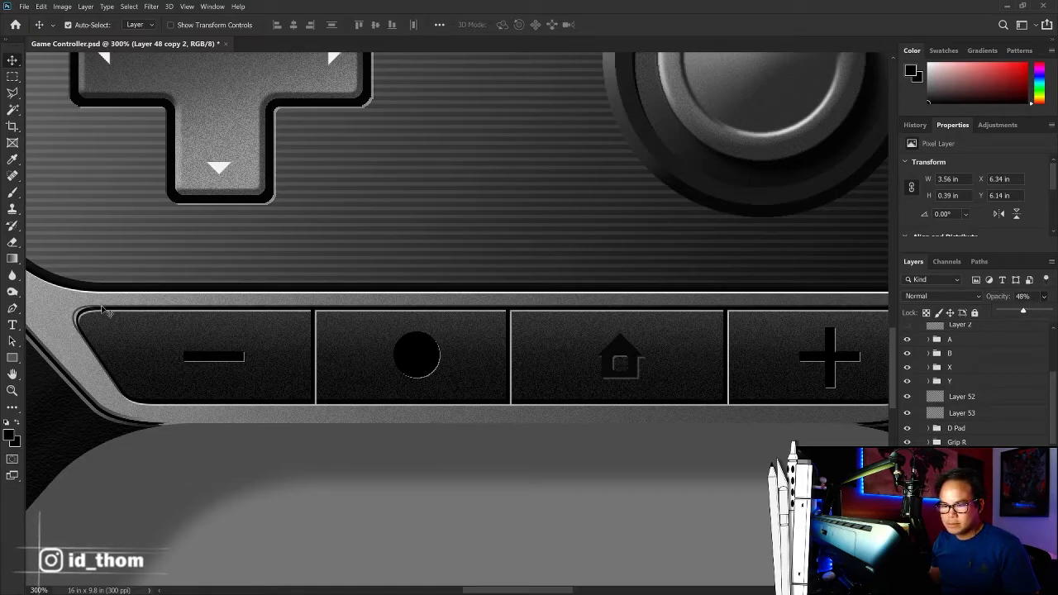
drag(110, 308, 124, 316)
key(Up)
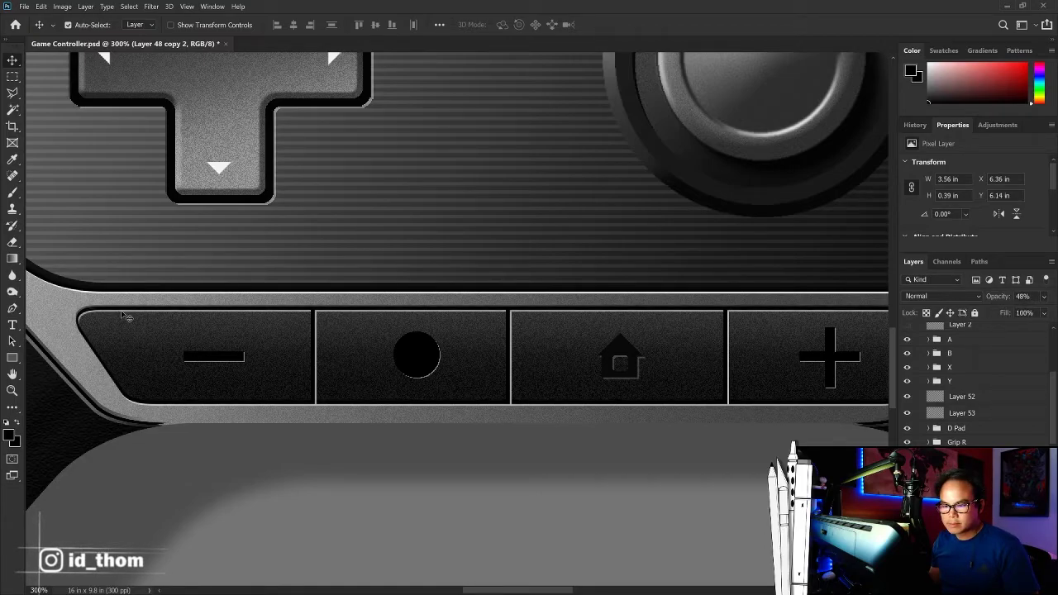
Step: Collapse group 1 and delete the reference photo layer from the document
key(ctrl+minus)
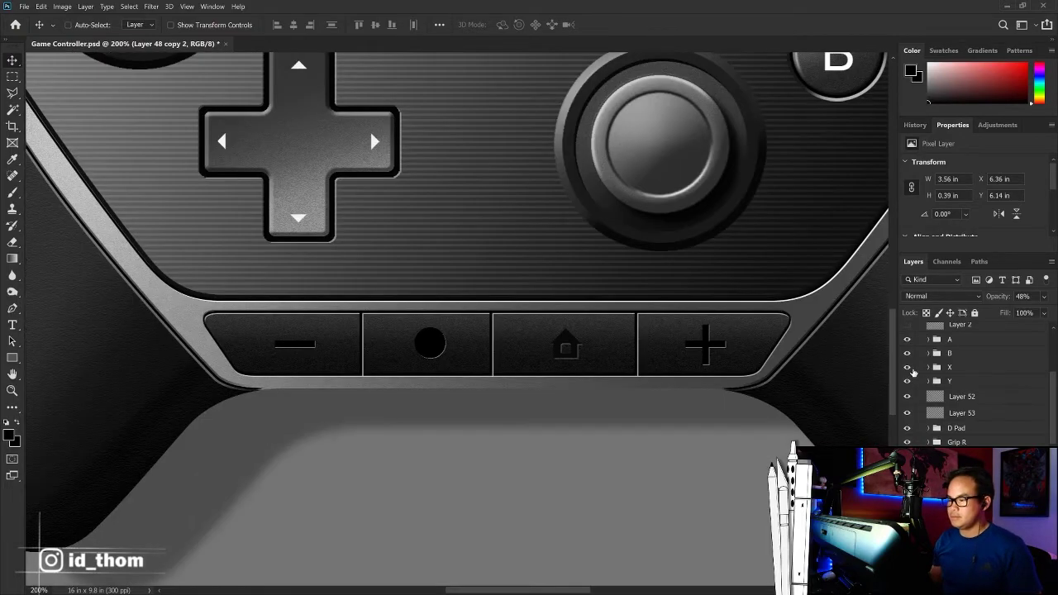
key(ctrl+minus)
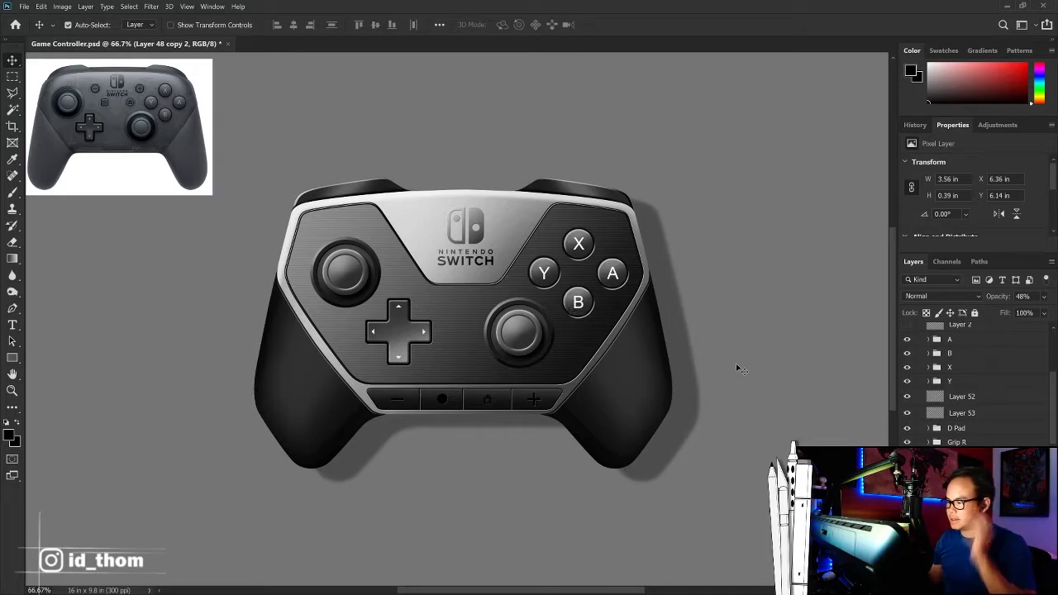
key(ctrl+plus)
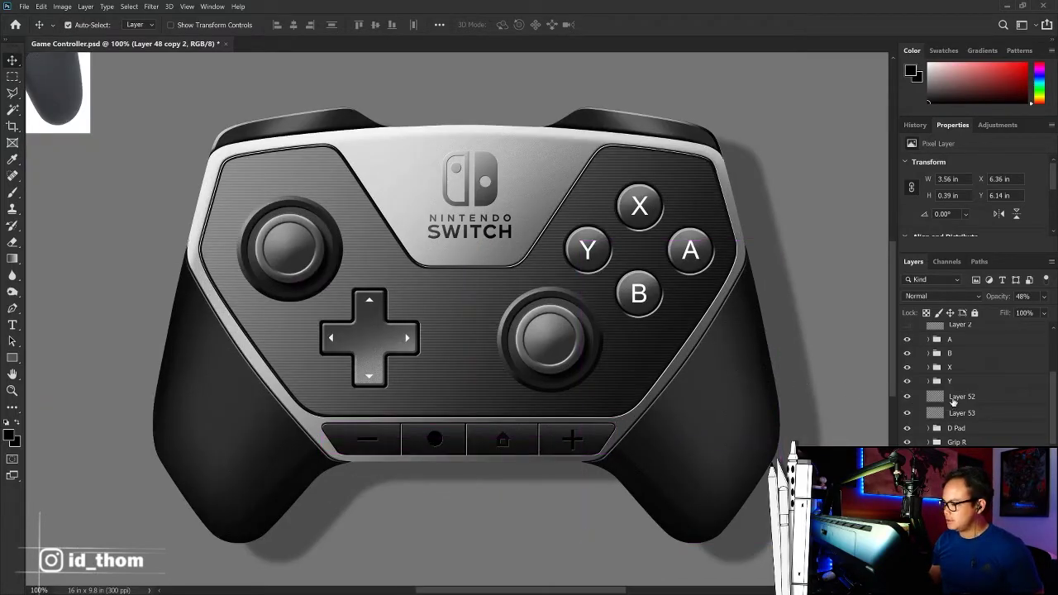
scroll(955, 400, up, 5)
scroll(961, 393, up, 5)
click(920, 357)
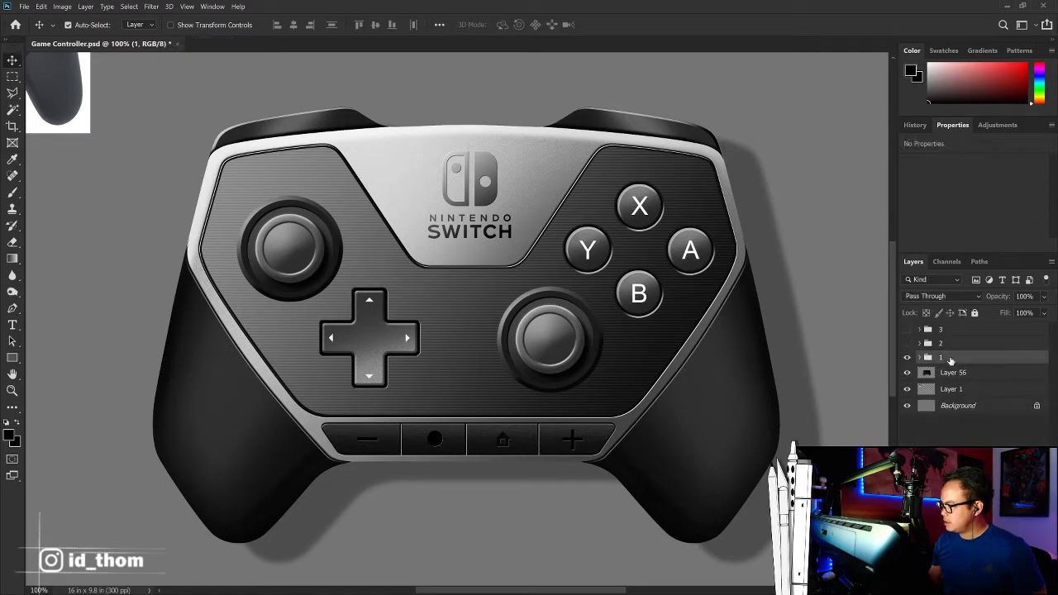
key(ctrl+minus)
key(ctrl+minus)
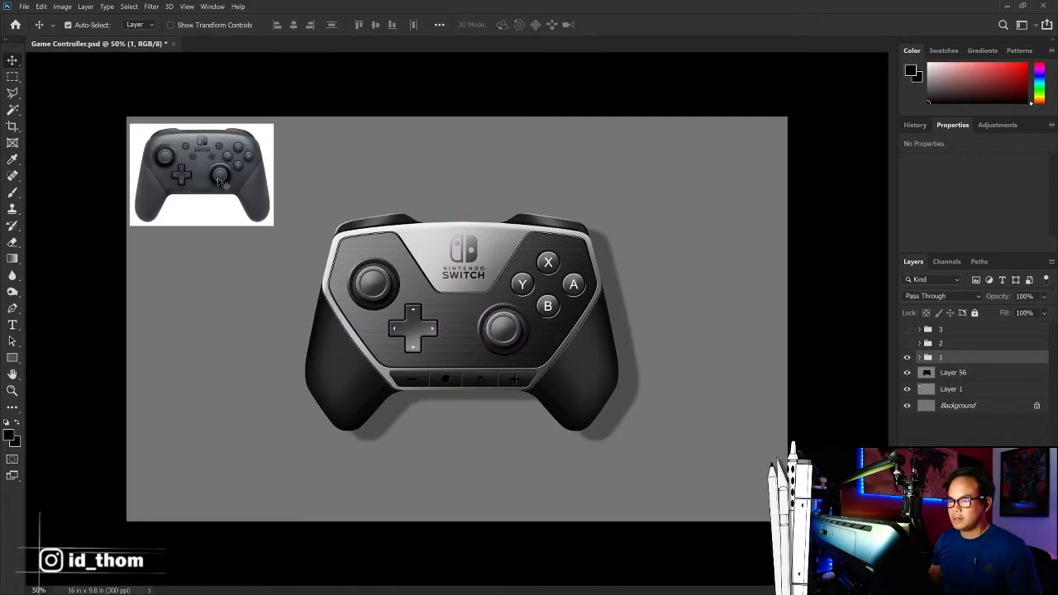
drag(223, 180, 396, 171)
key(Delete)
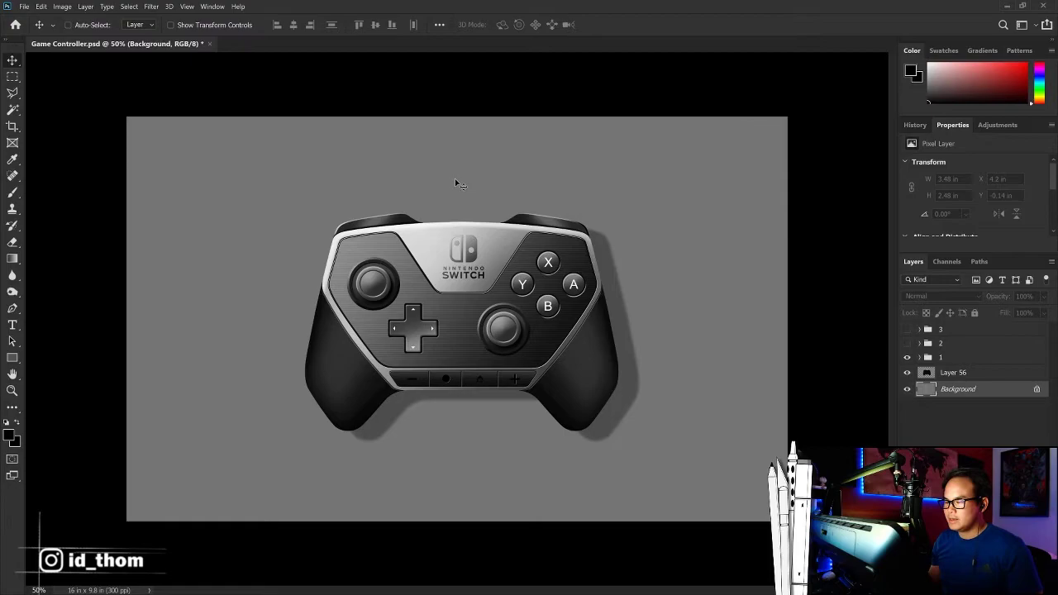
key(ctrl+plus)
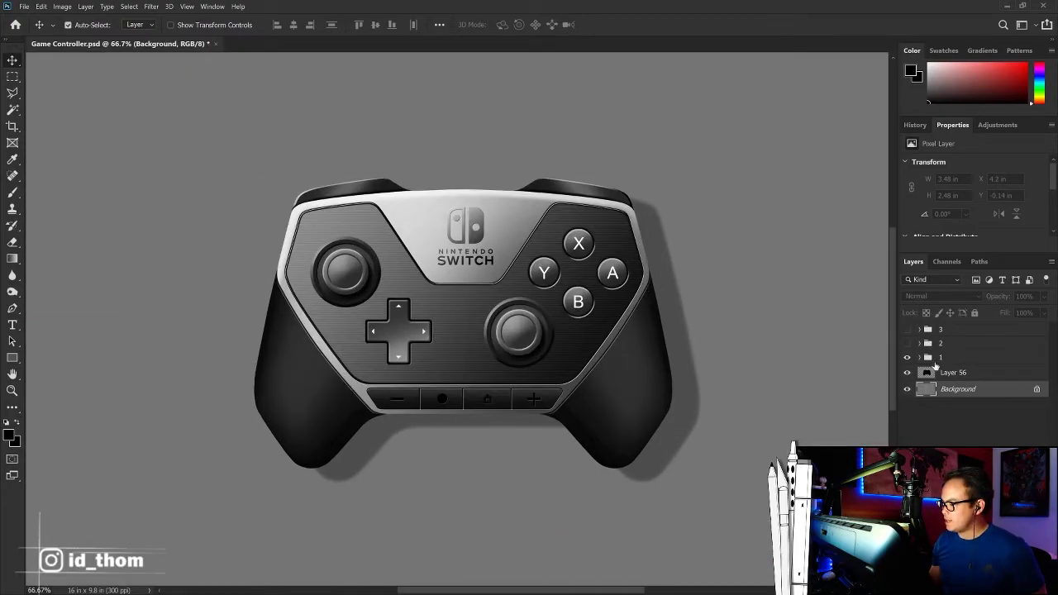
click(919, 357)
scroll(967, 372, down, 2)
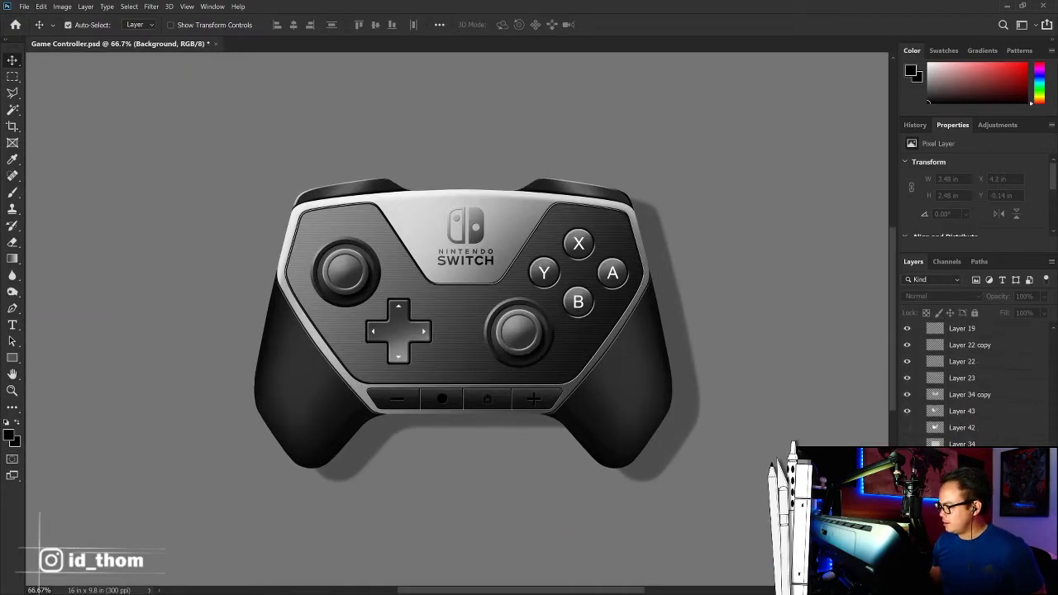
key(alt+period)
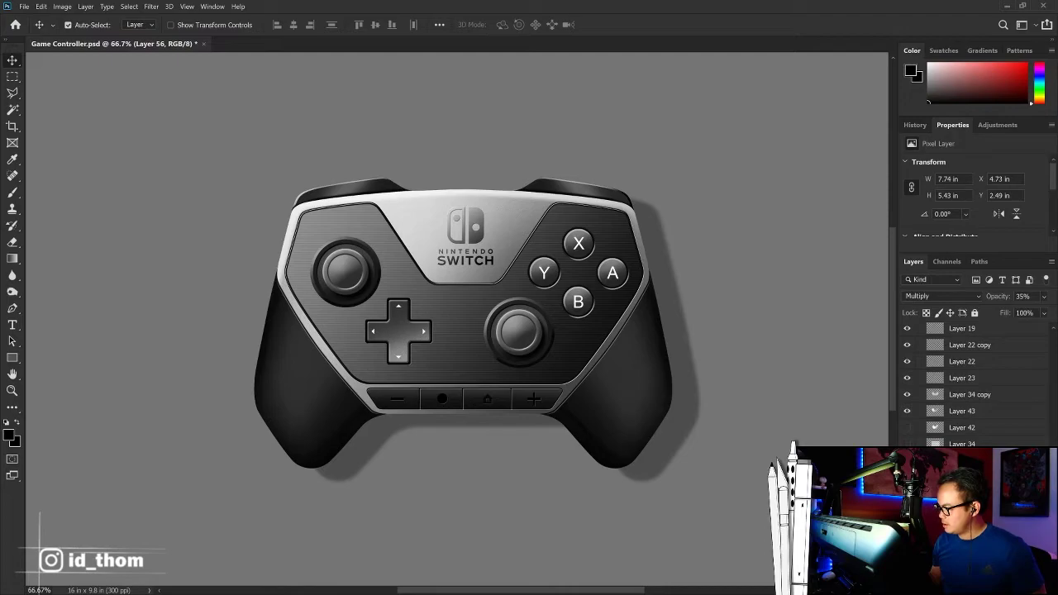
scroll(975, 381, up, 1)
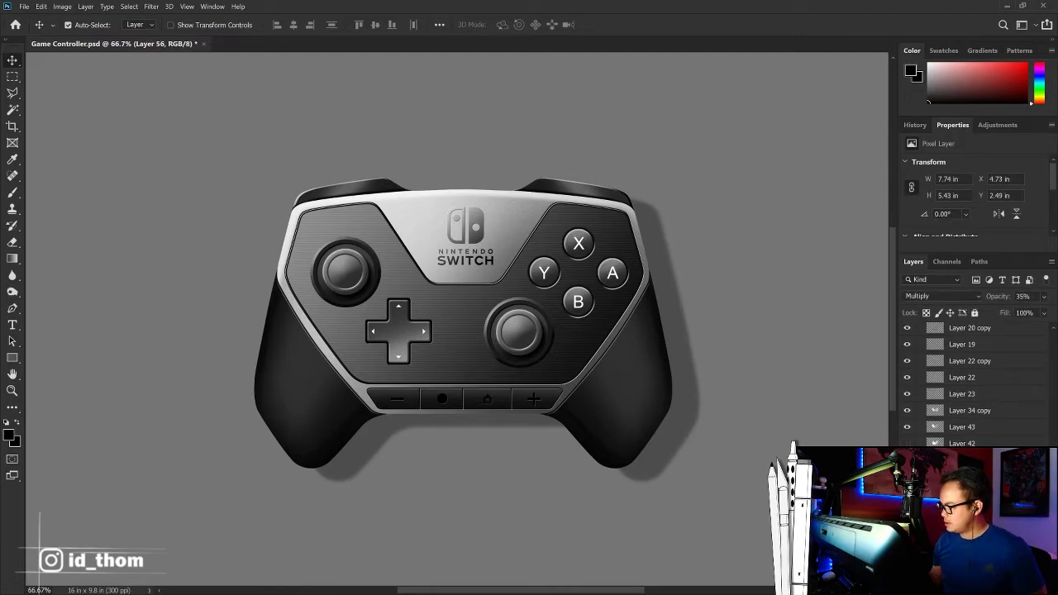
click(907, 443)
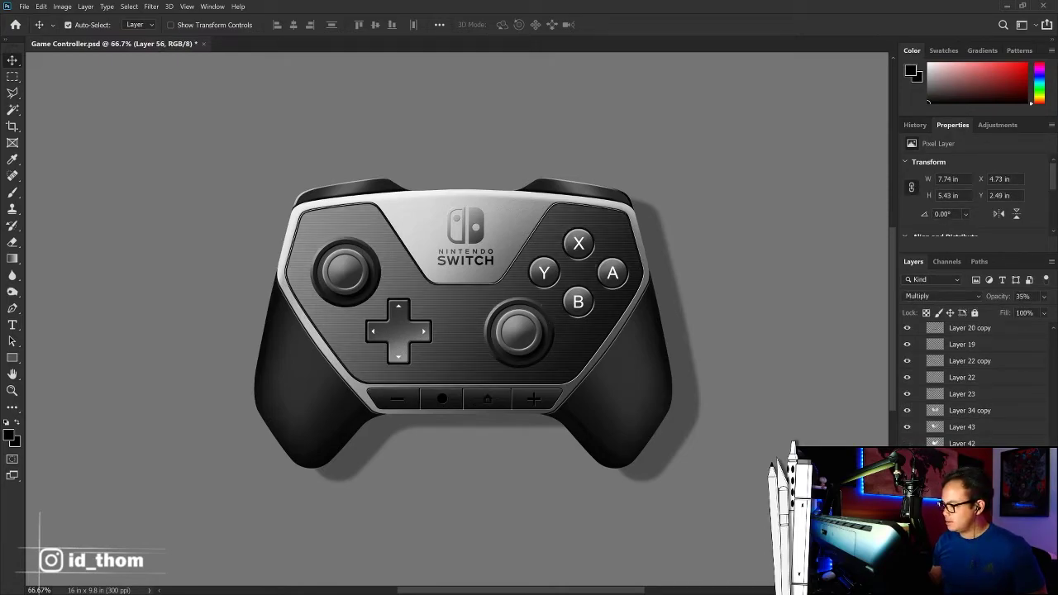
ctrl+click(352, 222)
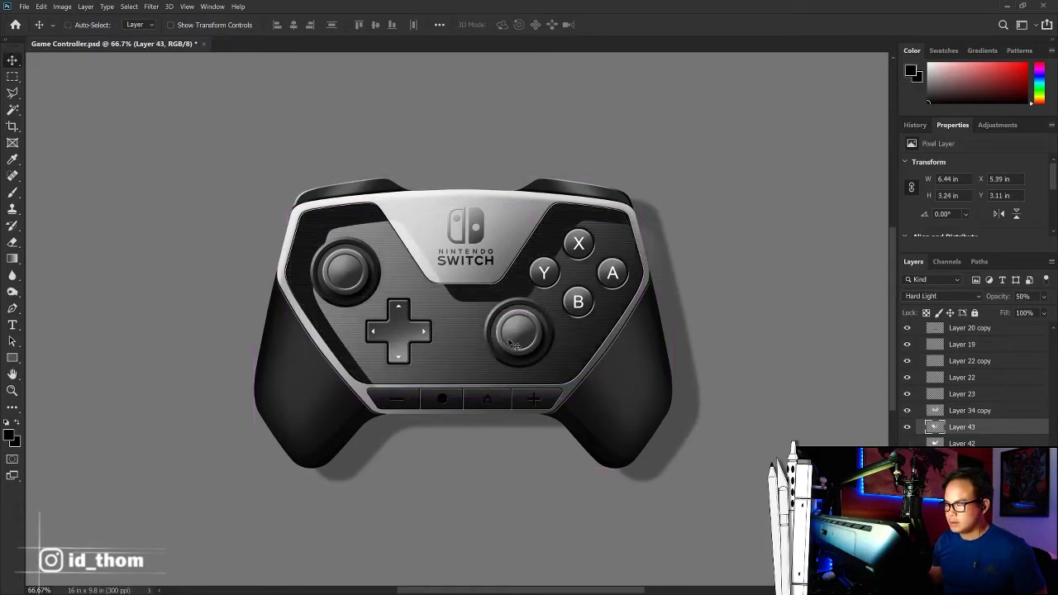
ctrl+click(335, 201)
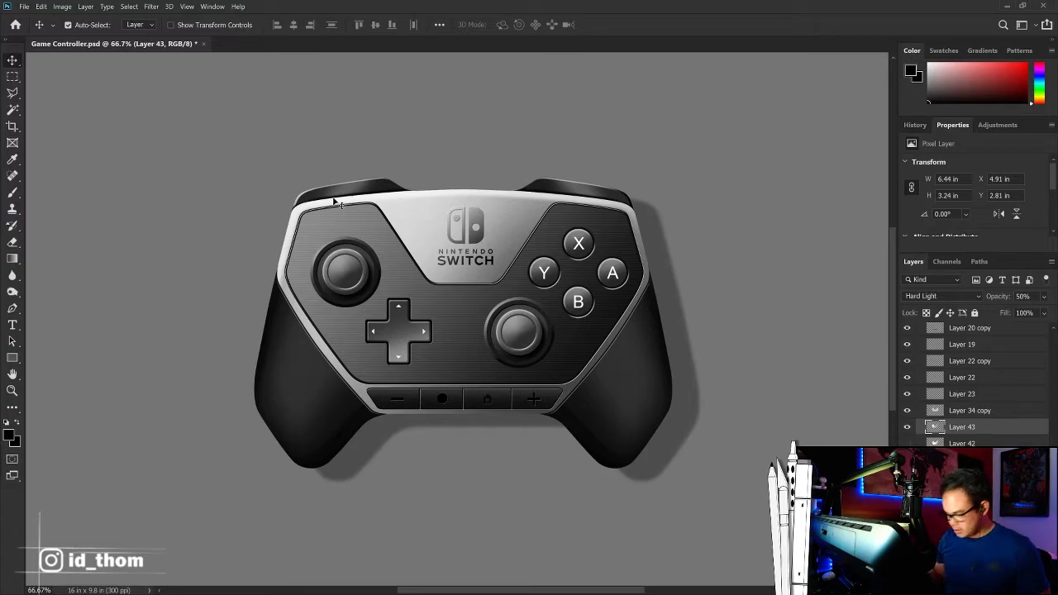
key(e)
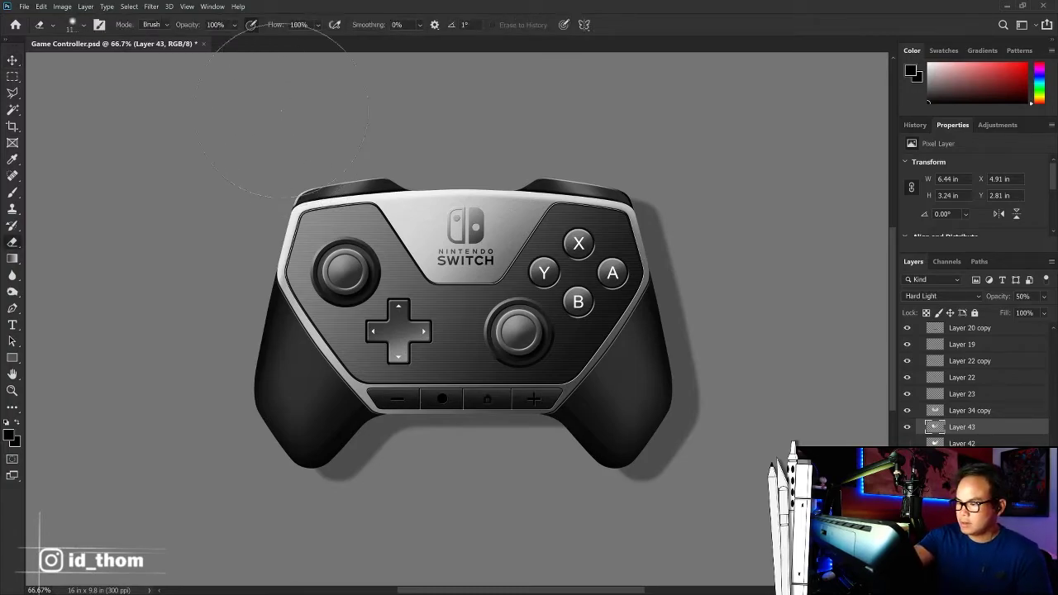
key(bracketright)
key(bracketright)
key(bracketright)
key(bracketright)
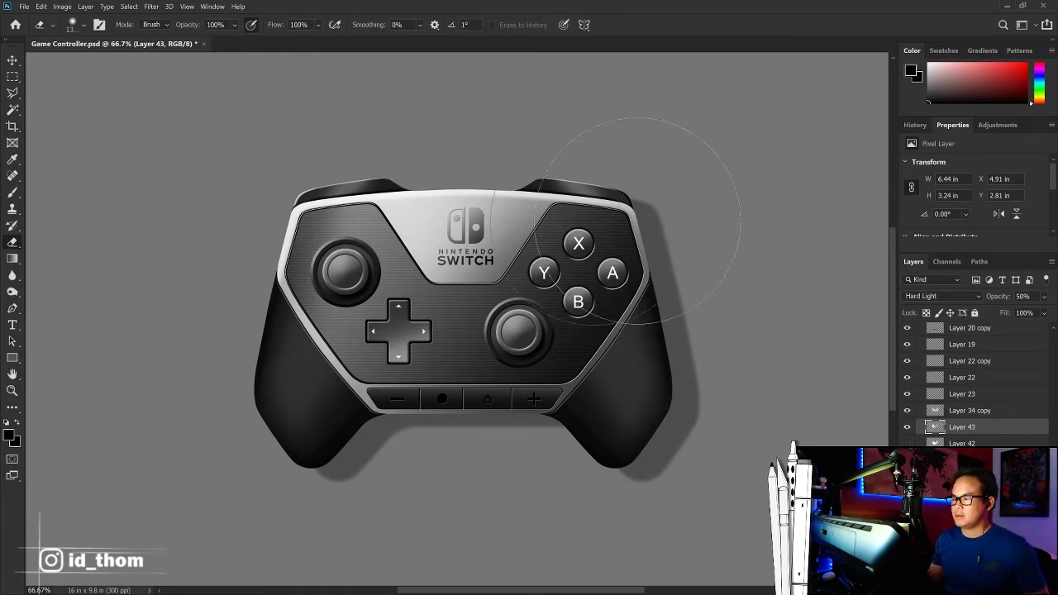
key(m)
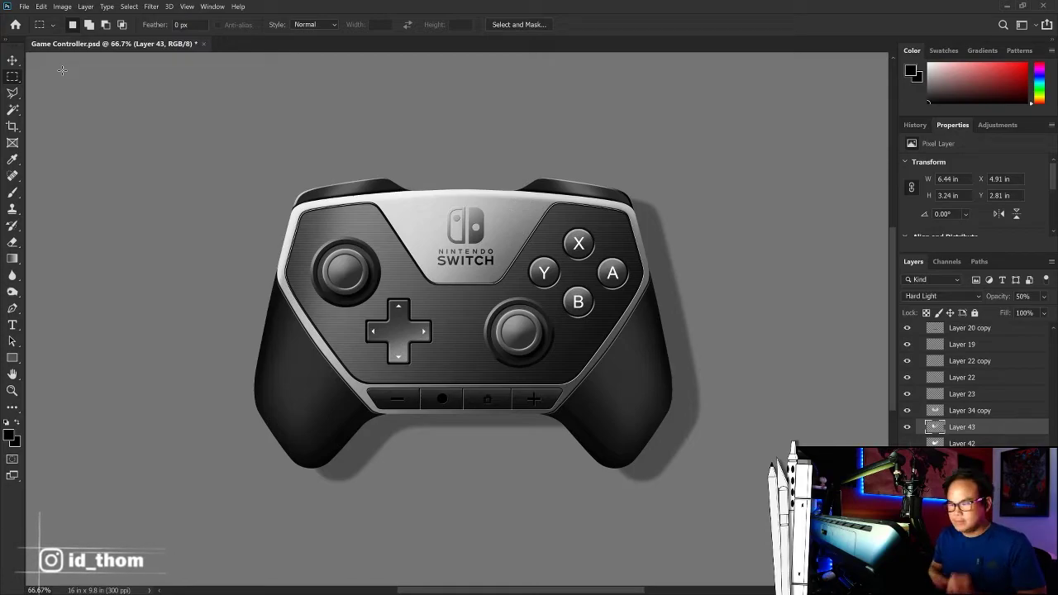
scroll(1032, 400, up, 5)
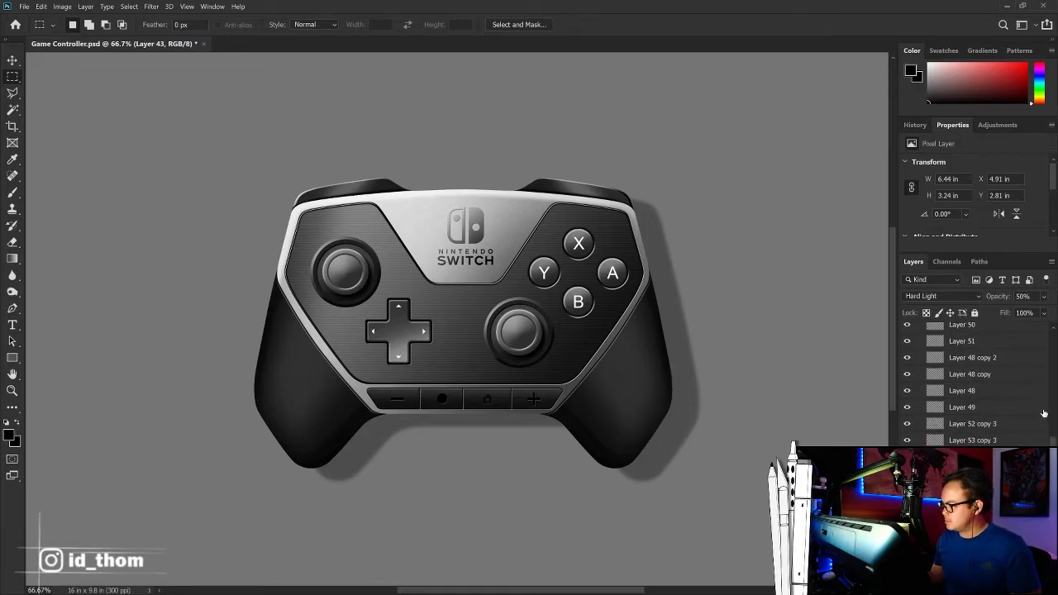
scroll(988, 345, up, 5)
click(921, 357)
click(951, 359)
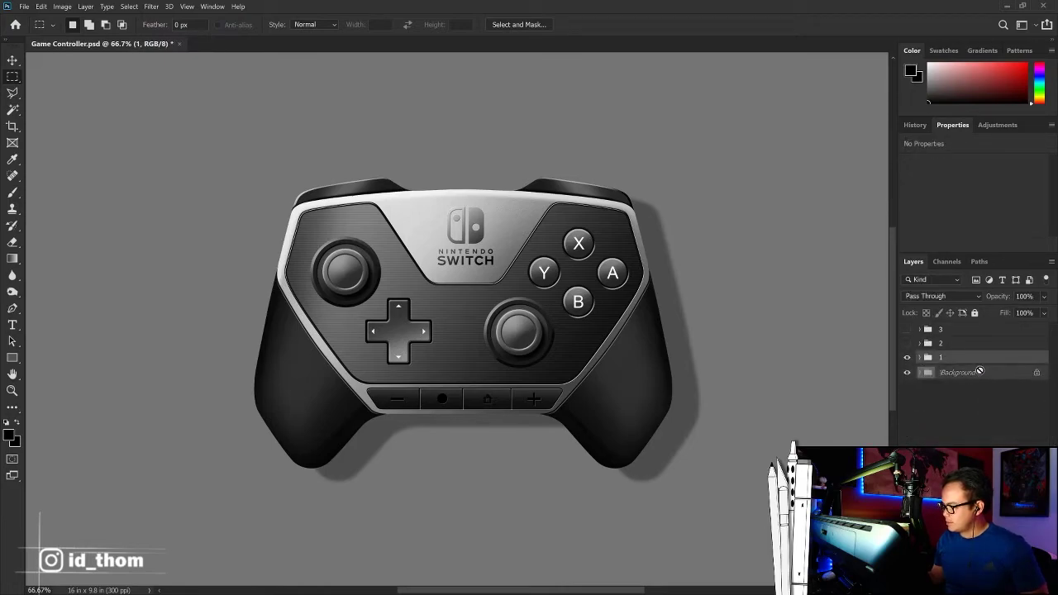
Step: Move the original controller left, enlarge it to about 103%, and shift it slightly right
key(ctrl+0)
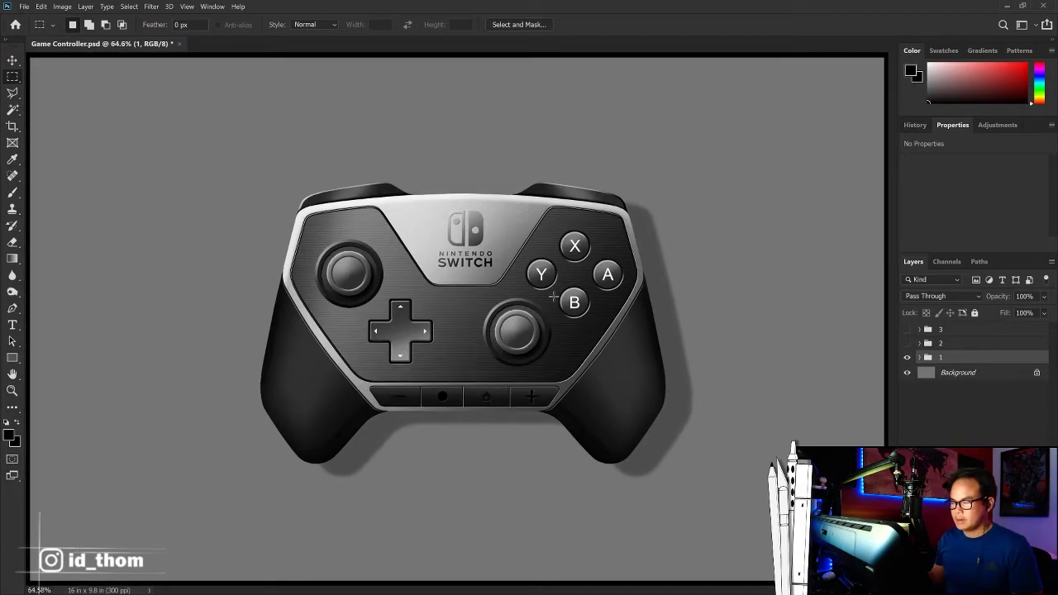
key(ctrl+t)
drag(518, 304, 400, 302)
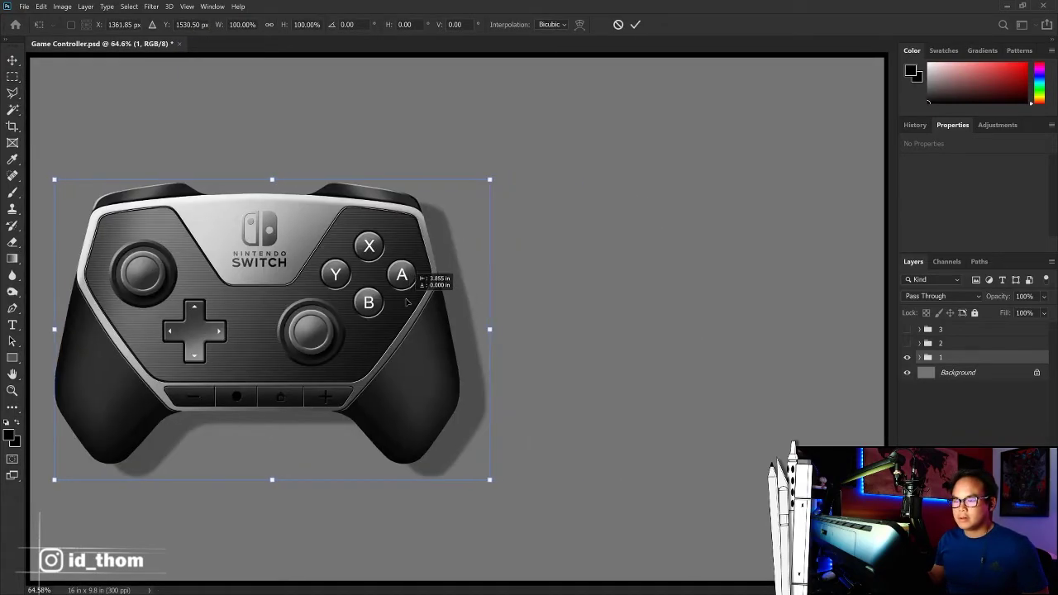
drag(490, 180, 504, 167)
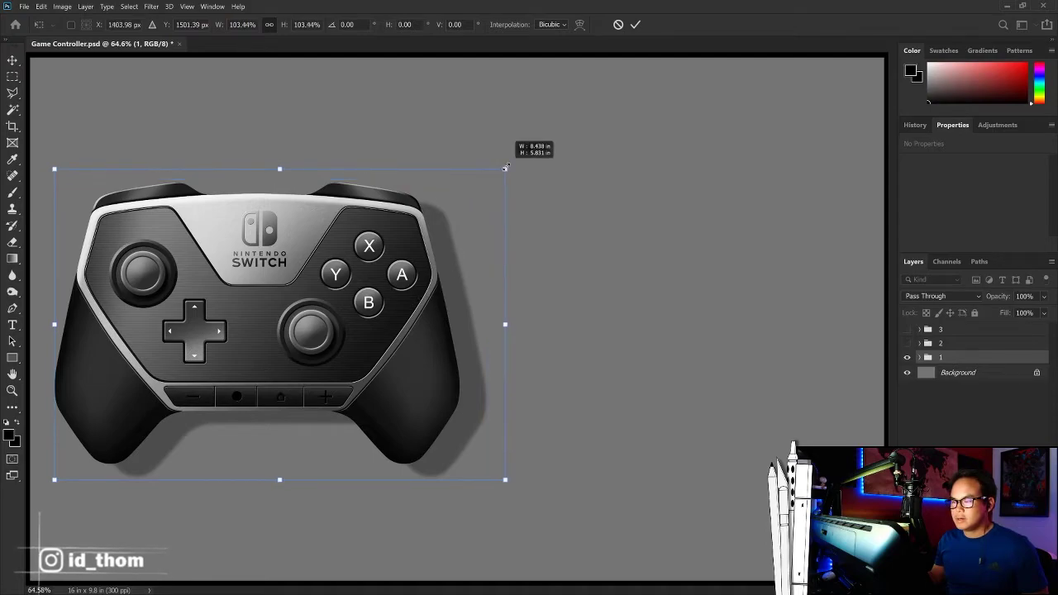
key(Return)
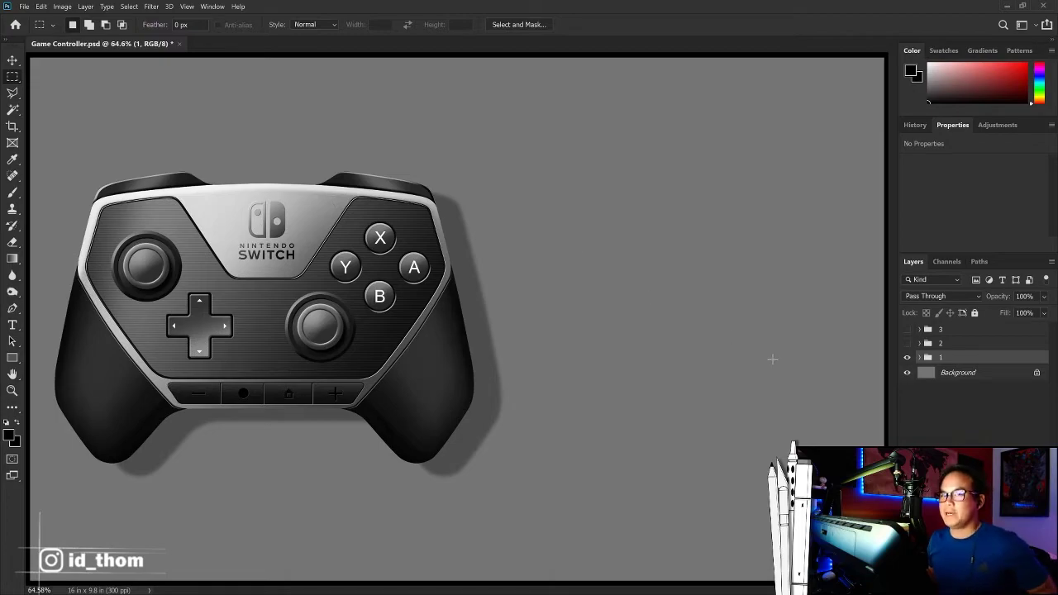
key(ctrl+t)
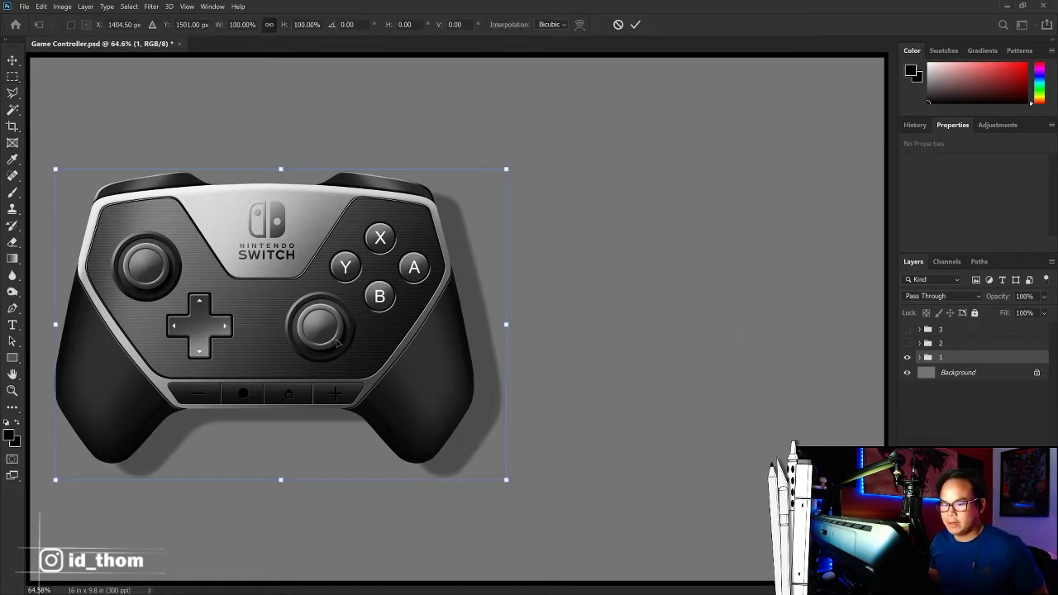
drag(338, 343, 342, 342)
key(m)
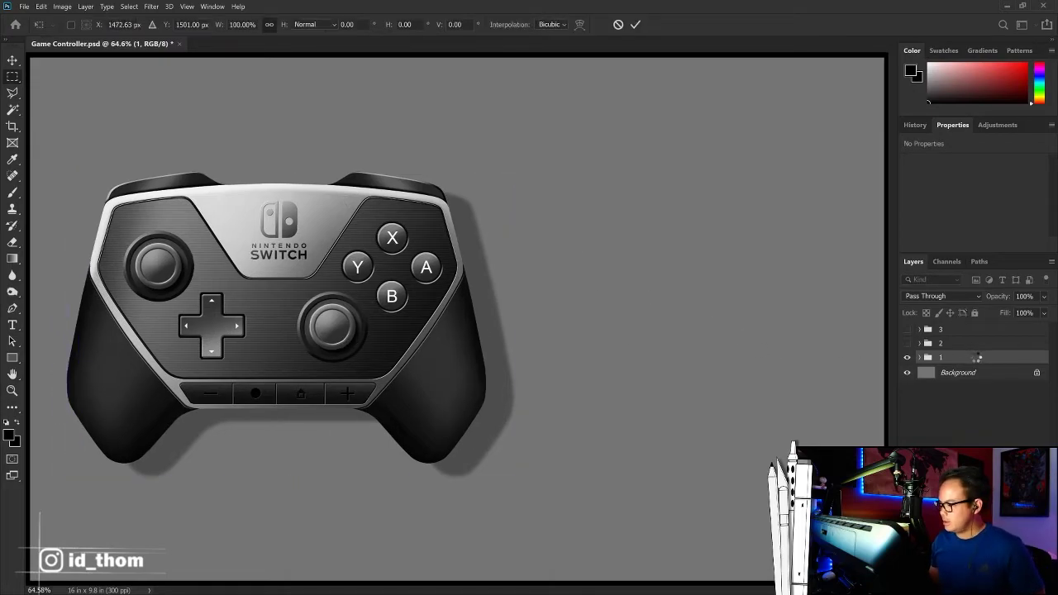
Step: Duplicate the controller group and move the copy up and right, shrunk to about 81%
key(ctrl+j)
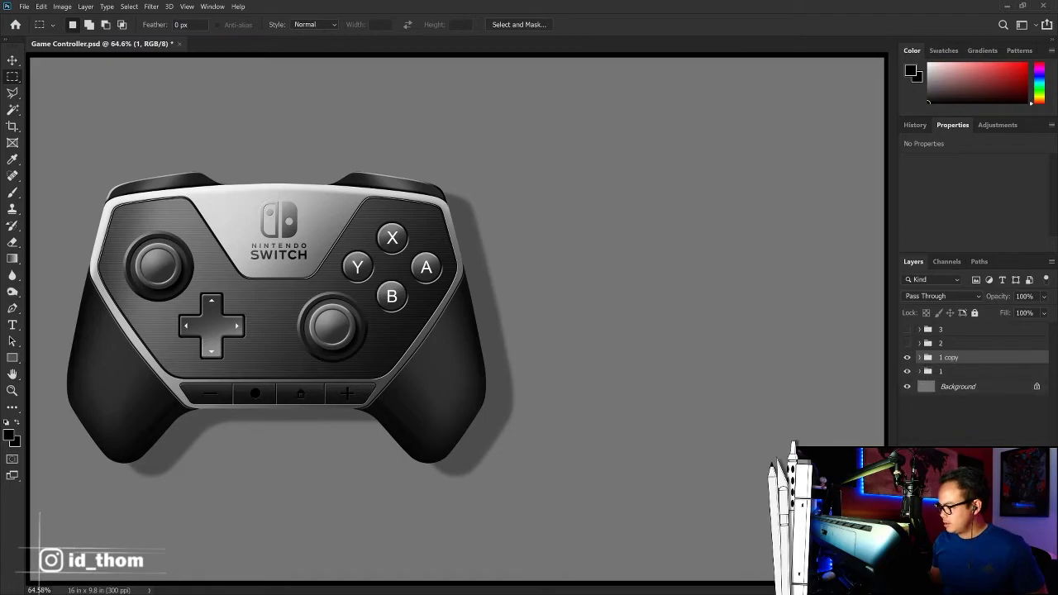
key(ctrl+t)
drag(348, 332, 727, 244)
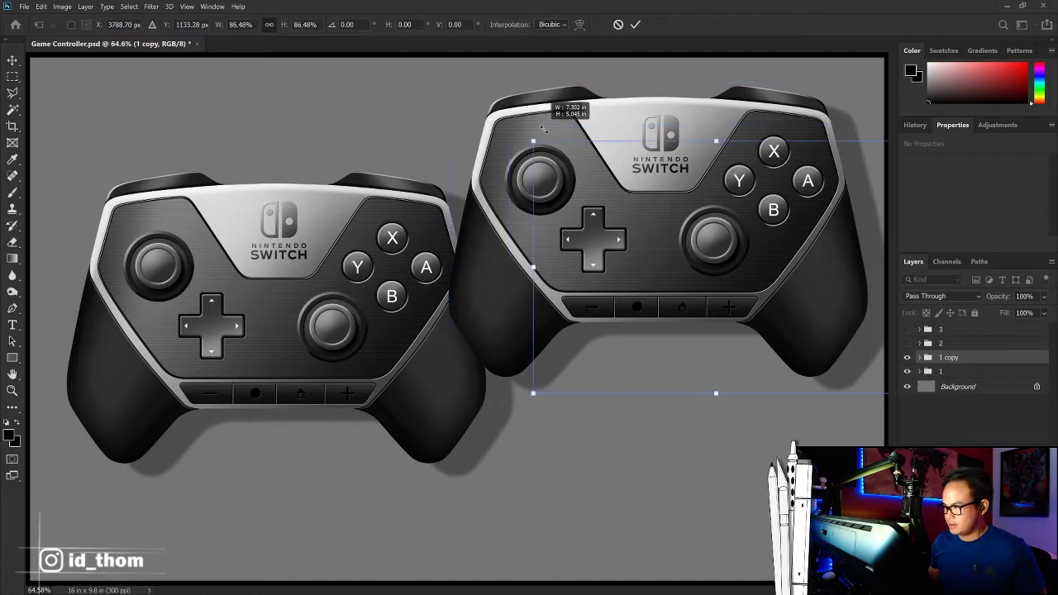
drag(498, 101, 569, 148)
drag(691, 221, 694, 182)
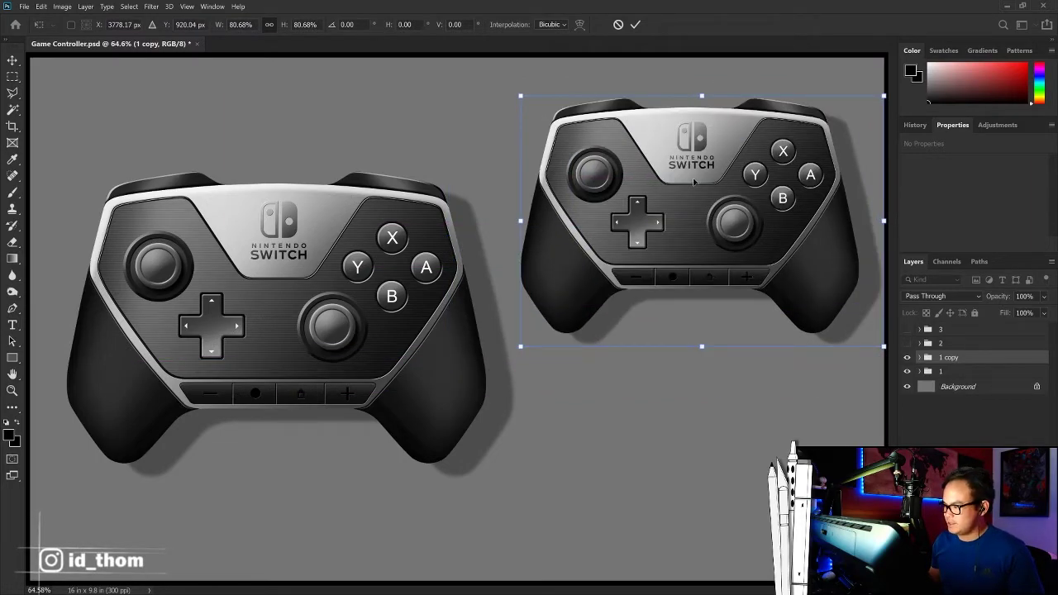
key(Return)
Step: Rescale the copied controller to about 87% and nudge it into its final position
key(ctrl+1)
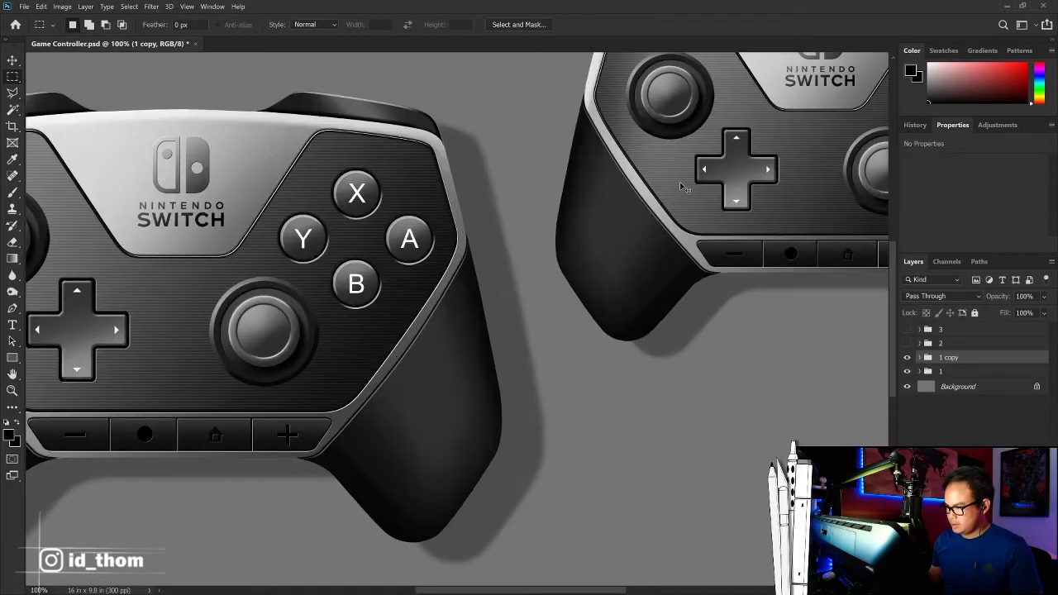
mouse_move(679, 181)
mouse_down()
mouse_move(611, 214)
mouse_move(606, 227)
mouse_up()
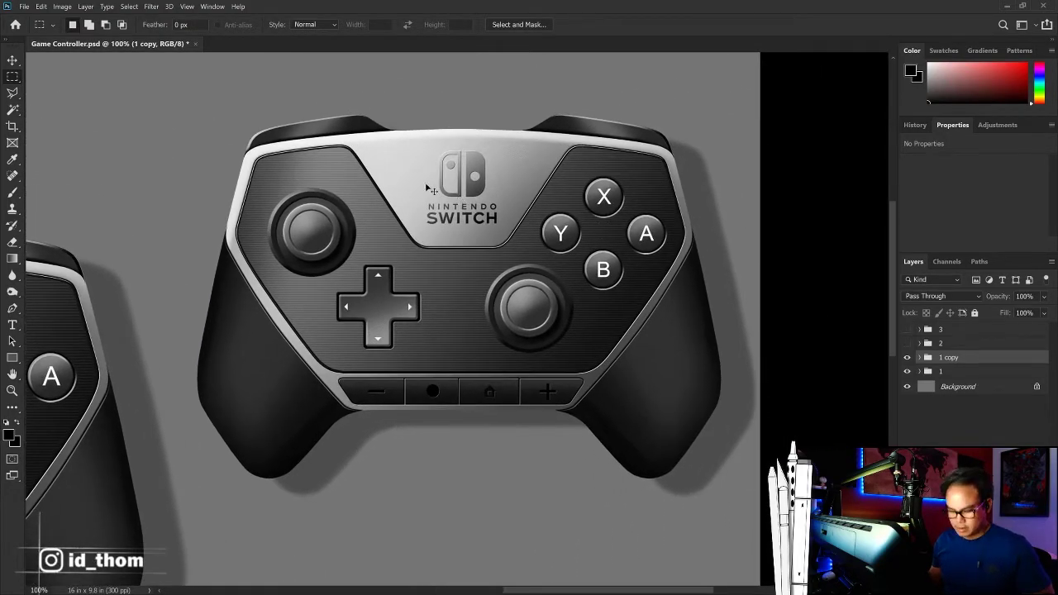
key(ctrl+t)
drag(192, 110, 220, 127)
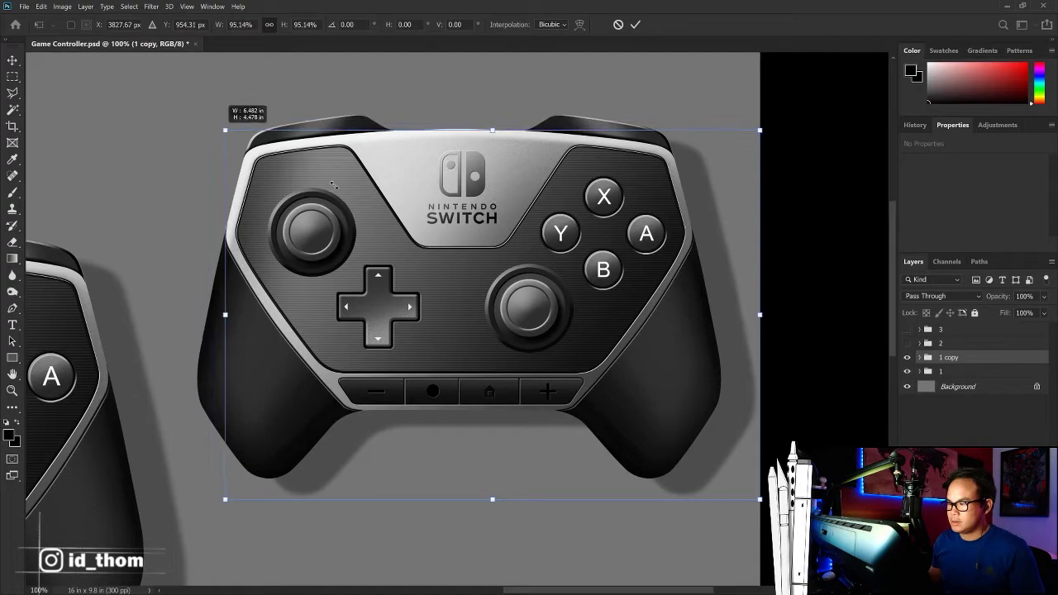
drag(520, 190, 515, 156)
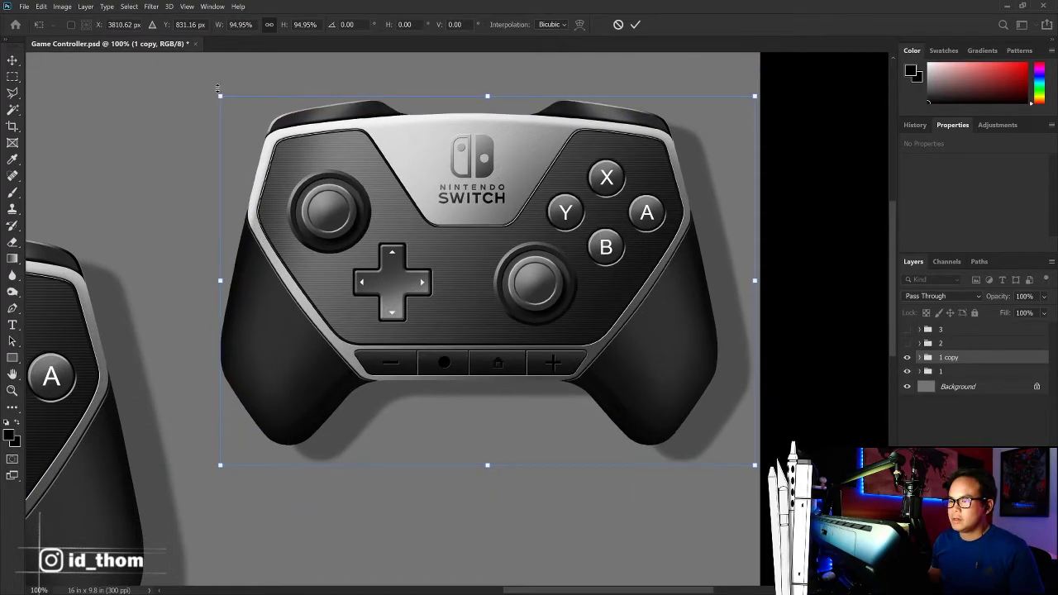
drag(221, 97, 263, 126)
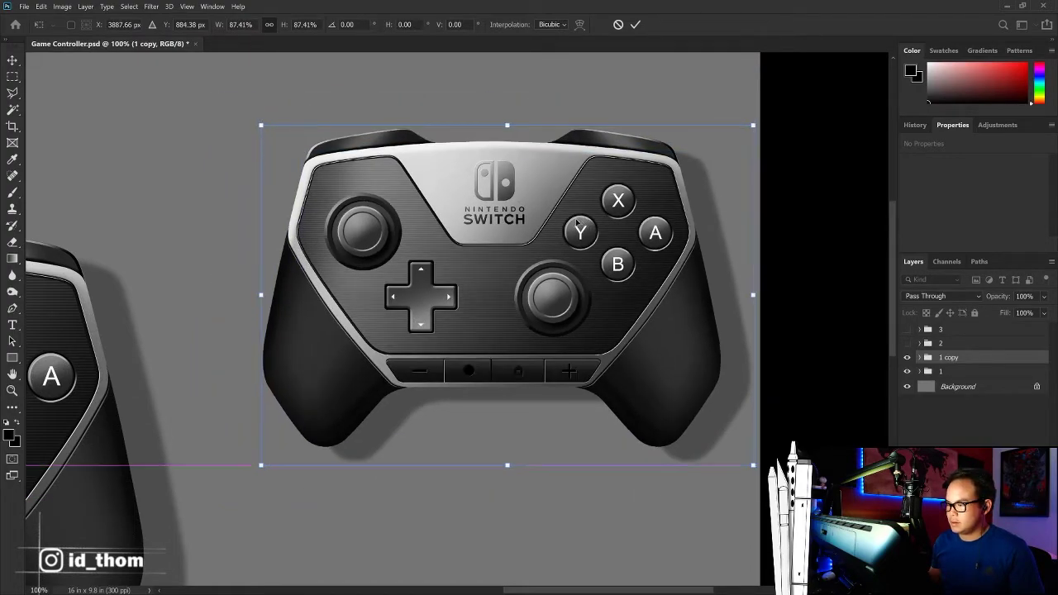
drag(577, 222, 565, 213)
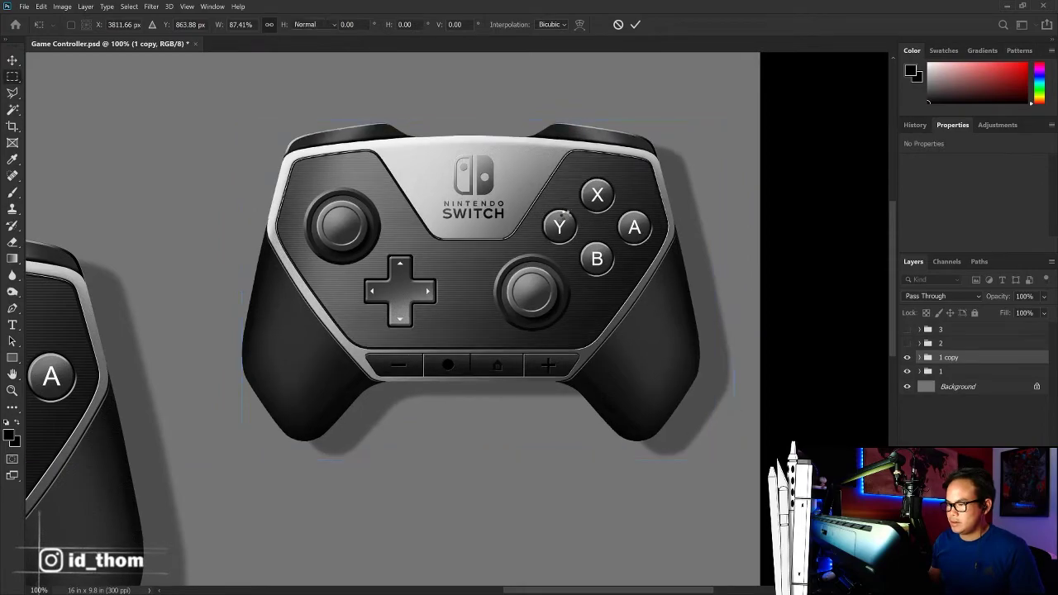
key(Return)
key(ctrl+minus)
key(ctrl+minus)
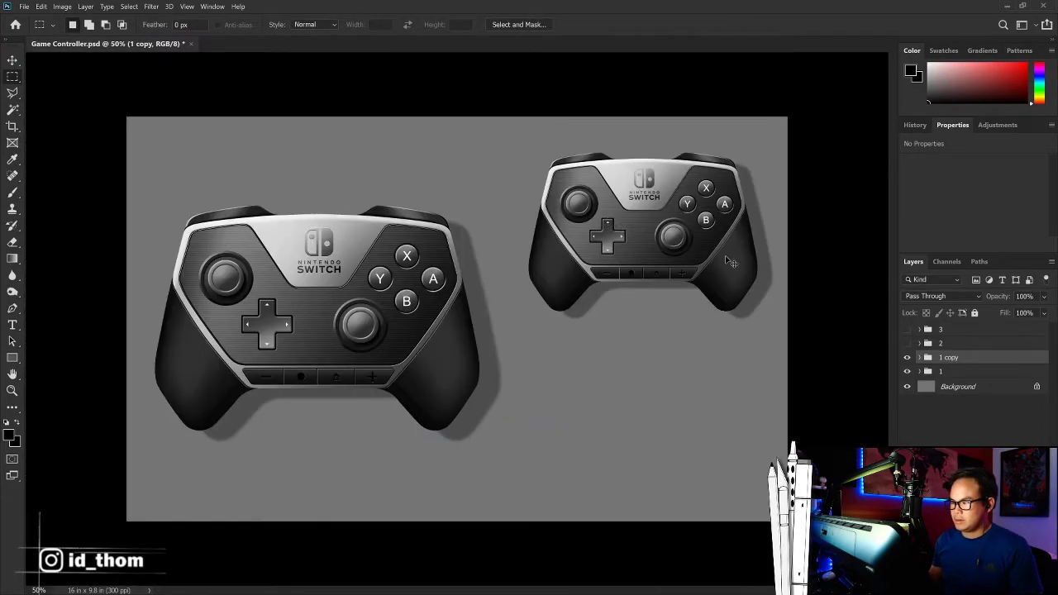
scroll(588, 248, up, 5)
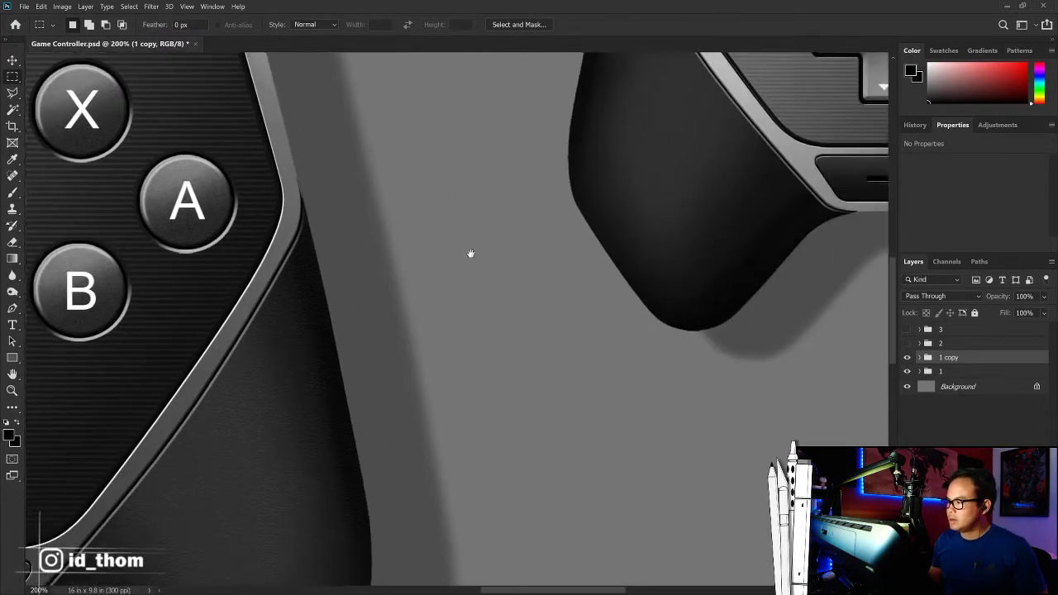
mouse_move(472, 253)
mouse_down()
mouse_move(558, 366)
mouse_move(587, 291)
mouse_up()
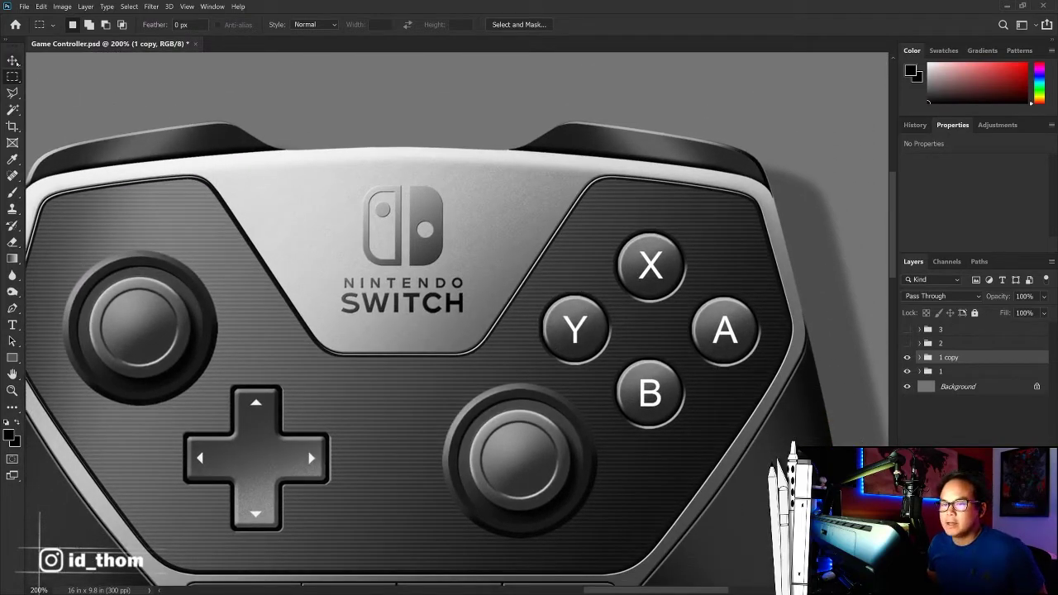
Step: Load the smaller controller's face plate as a selection and add a new empty layer
key(v)
click(585, 196)
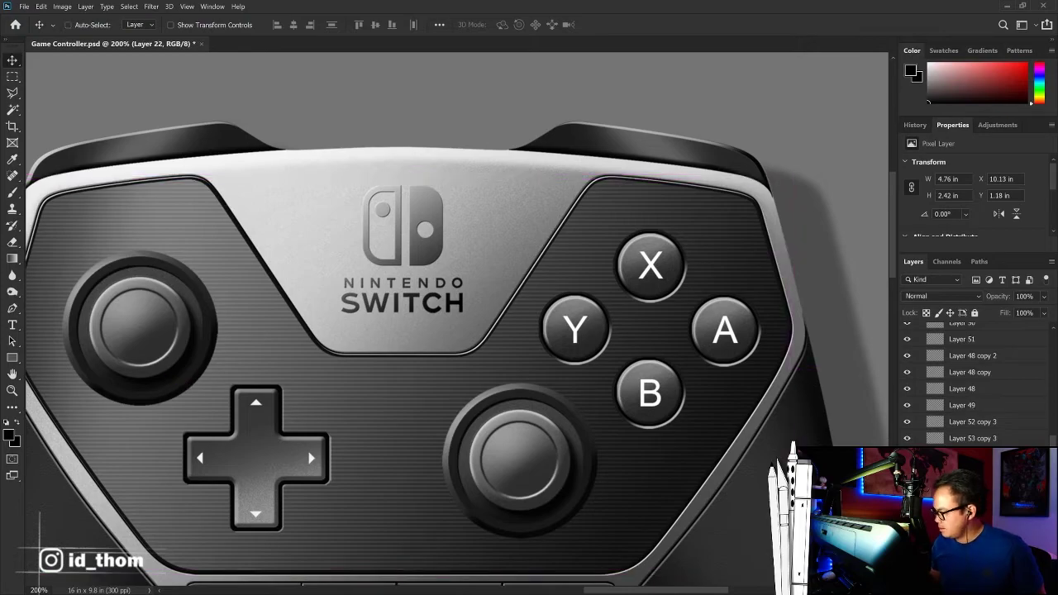
ctrl+click(935, 372)
scroll(982, 397, up, 5)
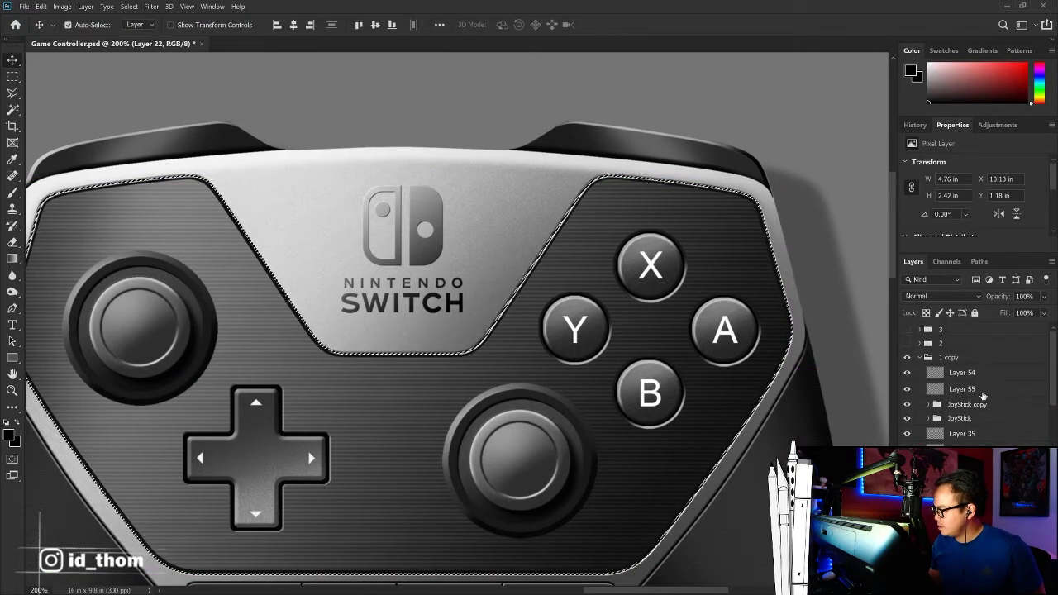
key(ctrl+shift+alt+n)
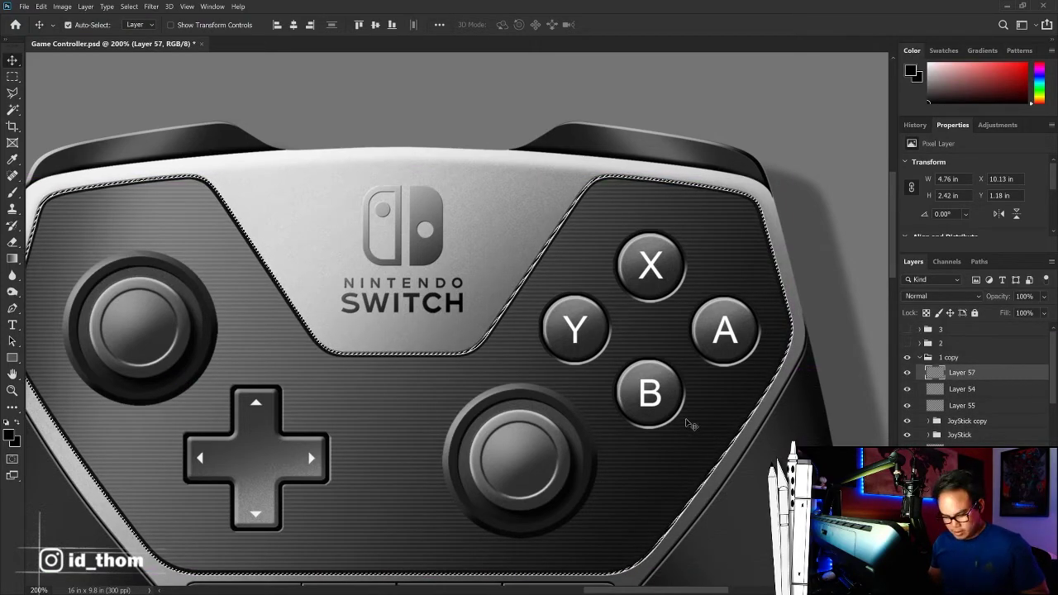
Step: Set the brush to #0f8ac4 blue at size 800 for the left rim accent
key(b)
key(ctrl+minus)
key(ctrl+minus)
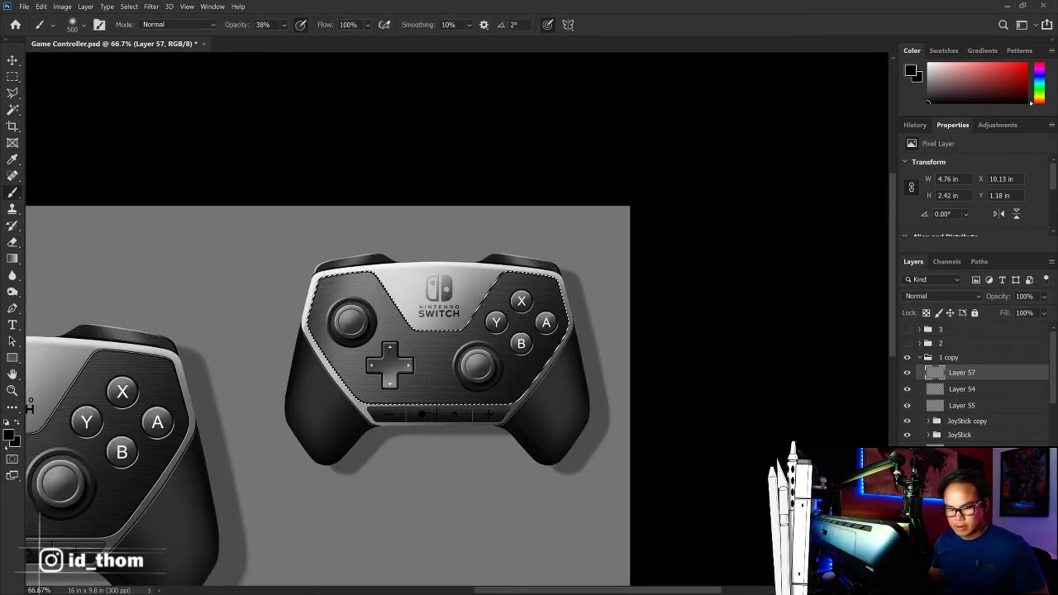
click(9, 434)
click(651, 336)
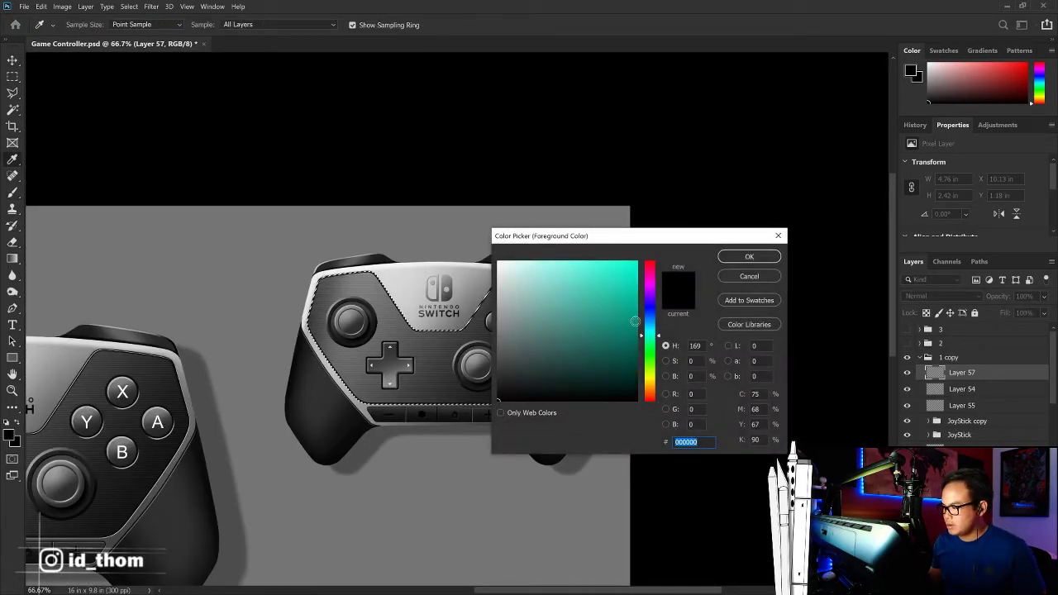
drag(651, 336, 651, 326)
click(617, 291)
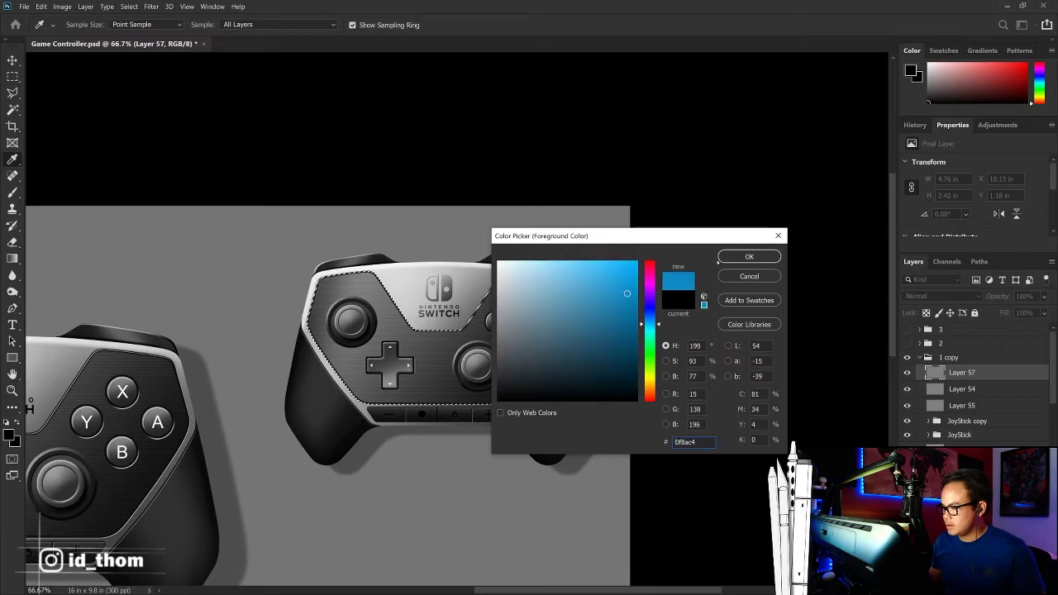
click(749, 256)
key(bracketright)
key(bracketright)
key(bracketright)
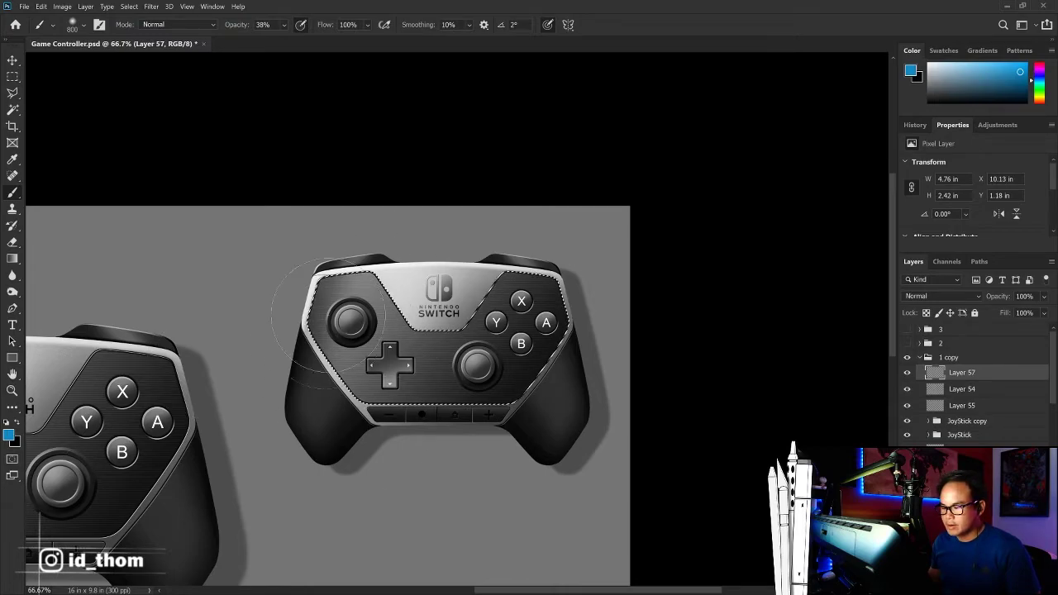
Step: Change the brush colour to #eb1d3f red for the right rim accent
click(910, 72)
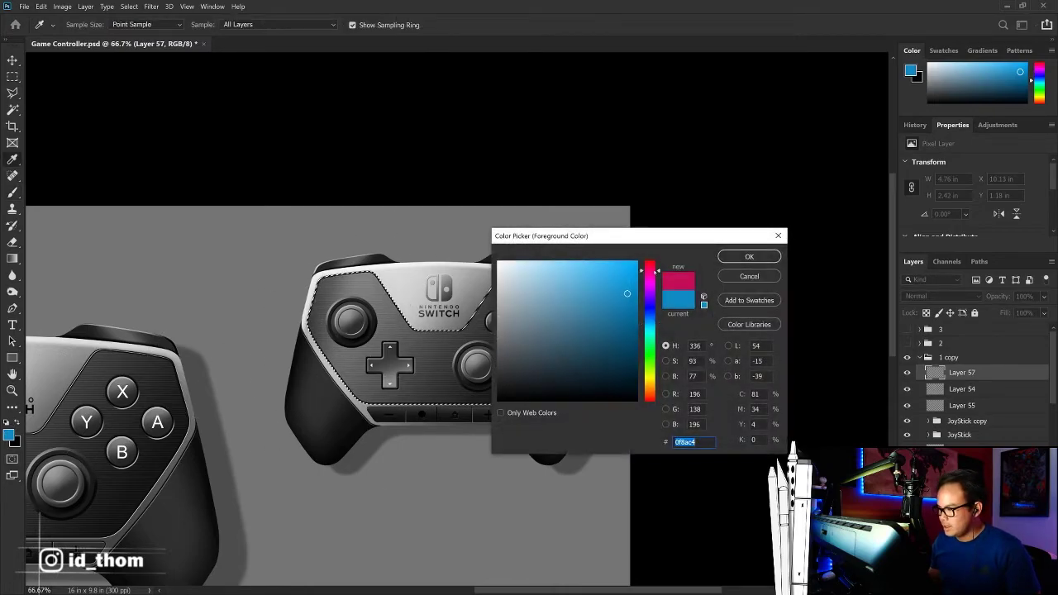
text(eb1d51)
key(BackSpace)
key(BackSpace)
text(3f)
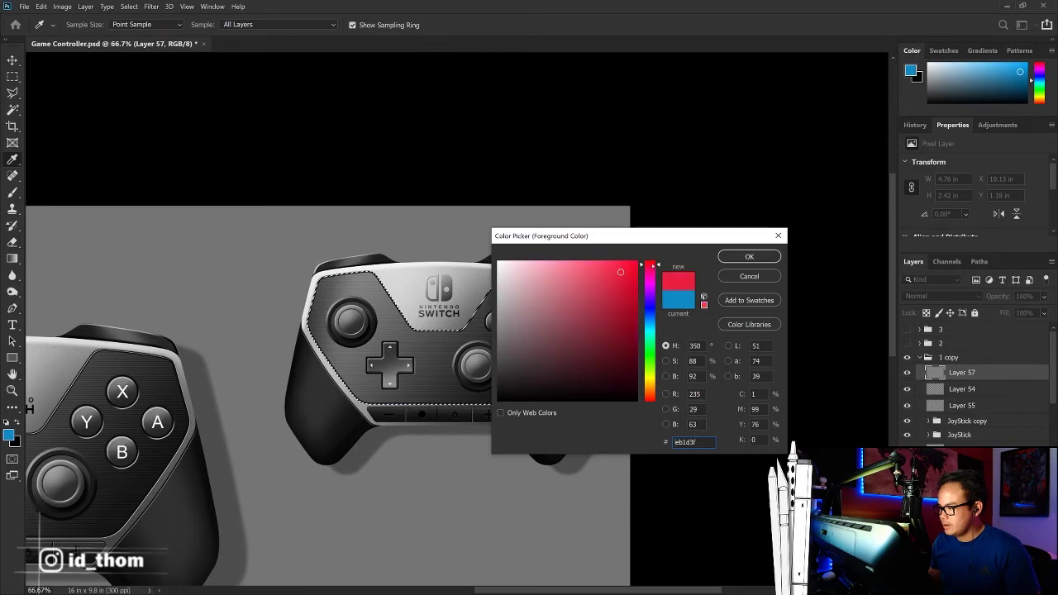
click(749, 256)
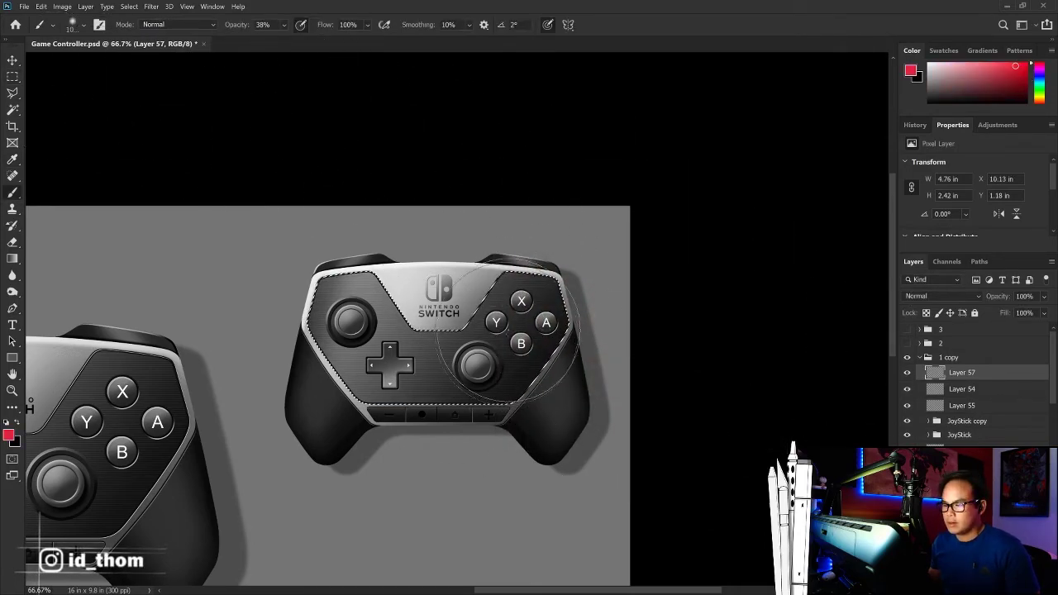
Step: Clear the face plate selection and zoom in to check the rim outline Layer 22 copy
key(m)
drag(136, 56, 151, 56)
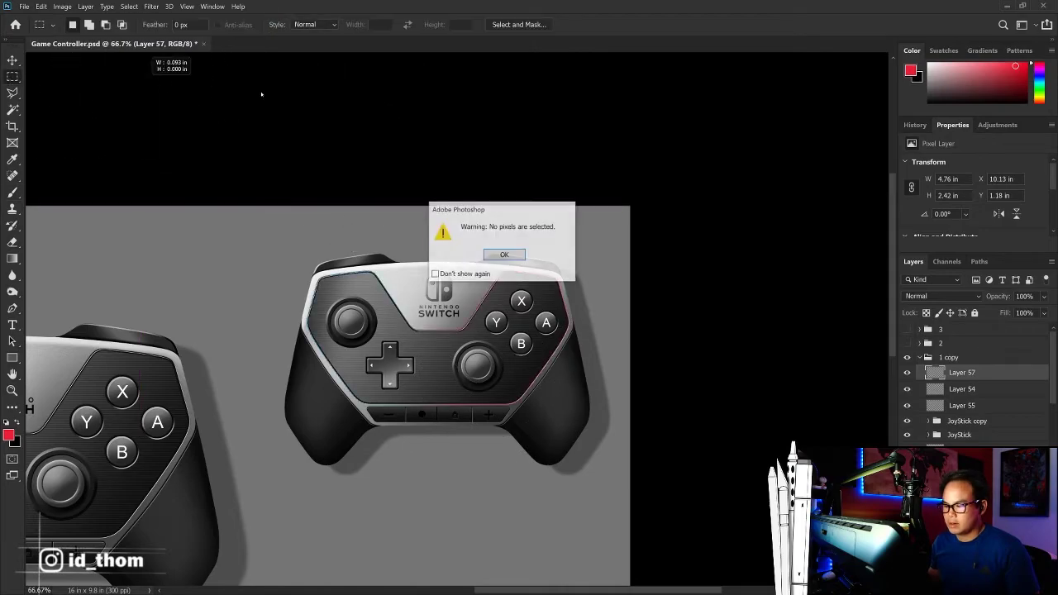
key(Return)
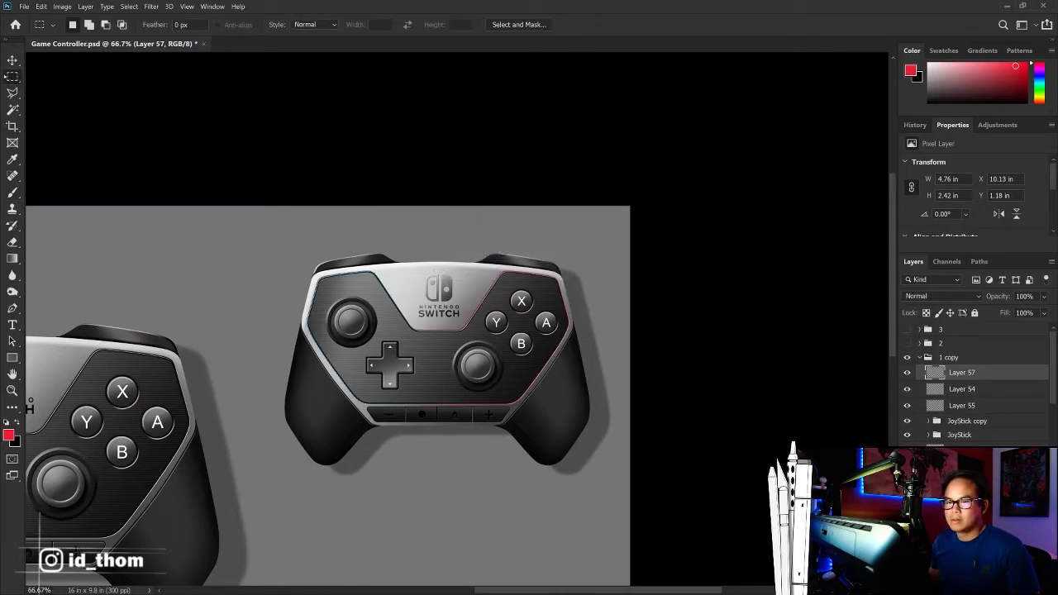
key(v)
key(ctrl+plus)
key(ctrl+plus)
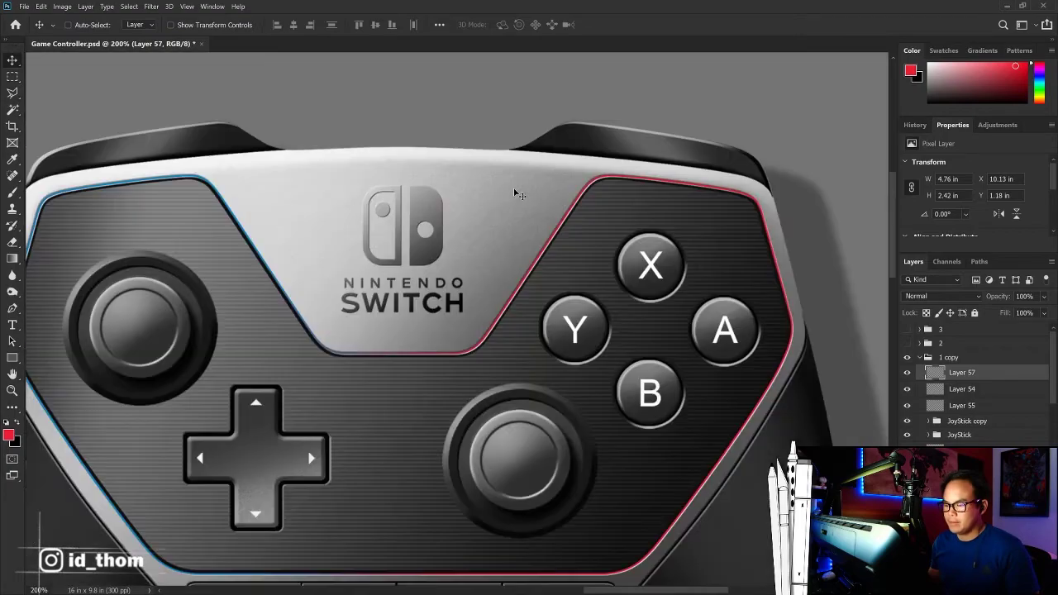
key(ctrl+plus)
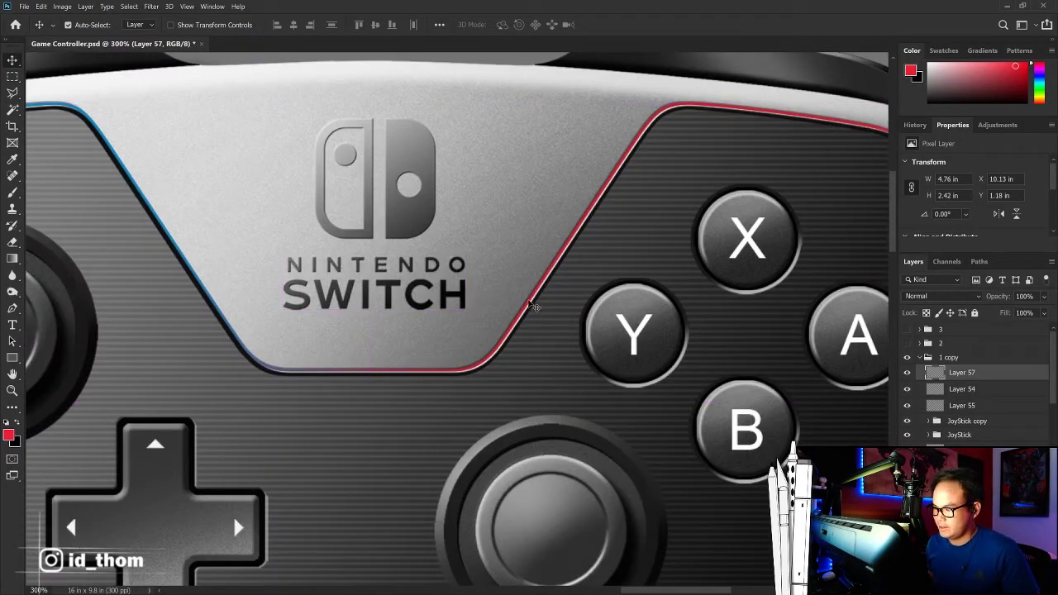
click(537, 302)
key(Up)
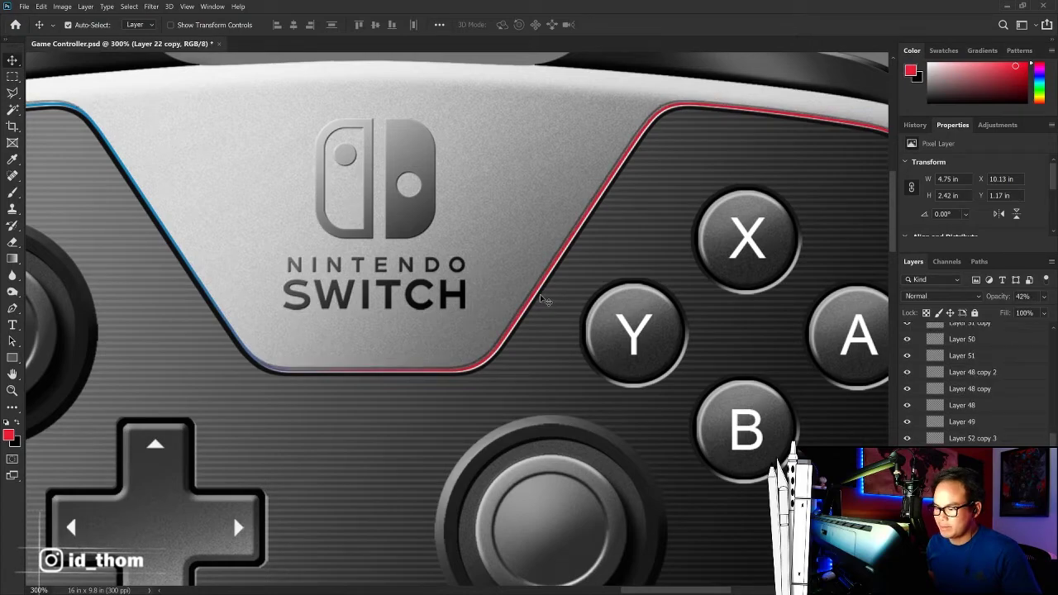
key(Up)
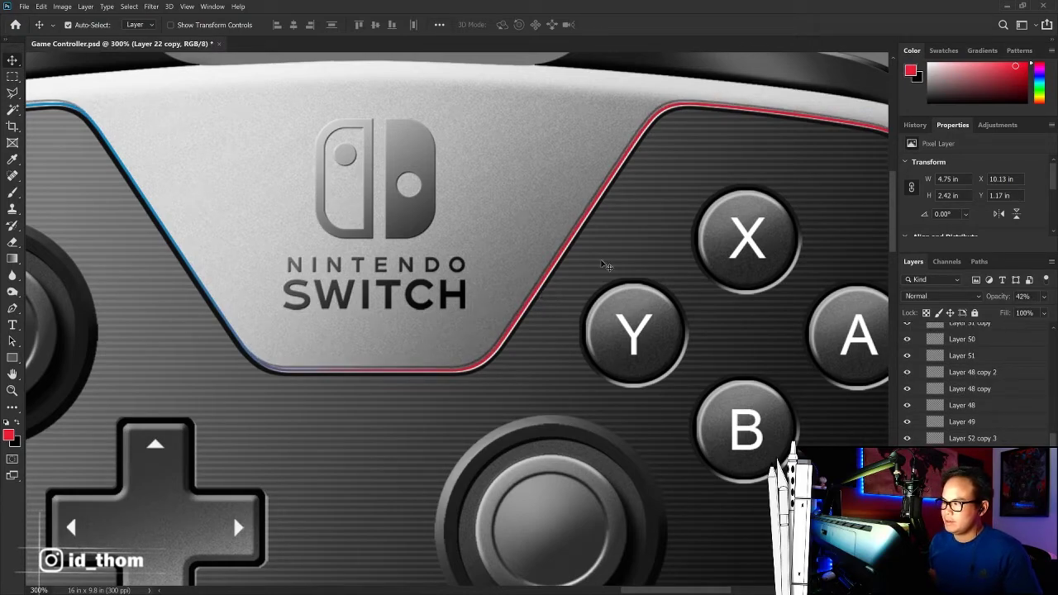
Step: Duplicate accent Layer 57 to intensify the colours, nudging the copy up one pixel
click(713, 140)
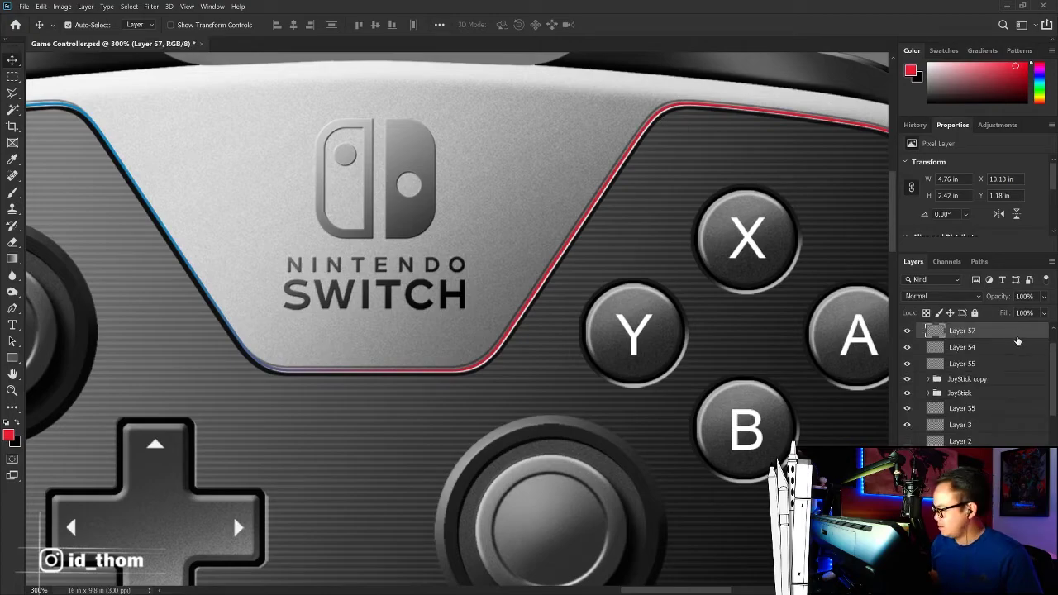
key(ctrl+j)
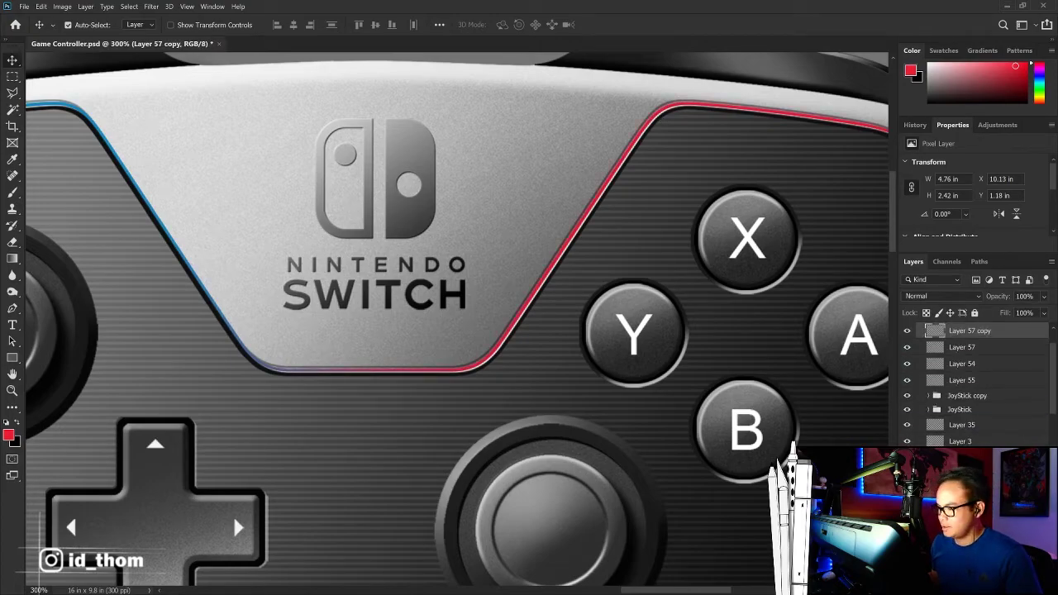
key(Up)
key(ctrl+0)
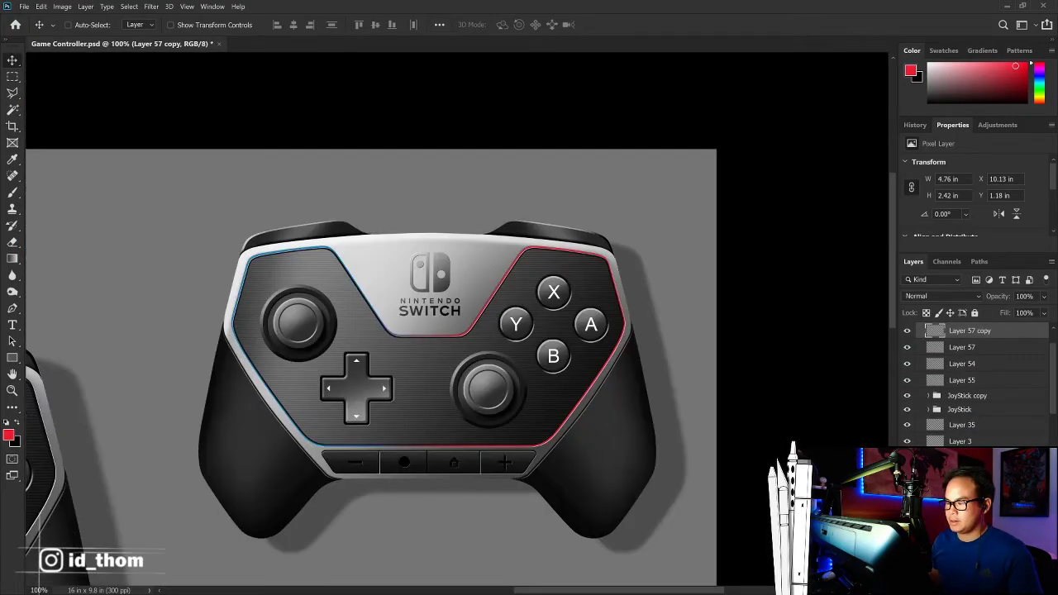
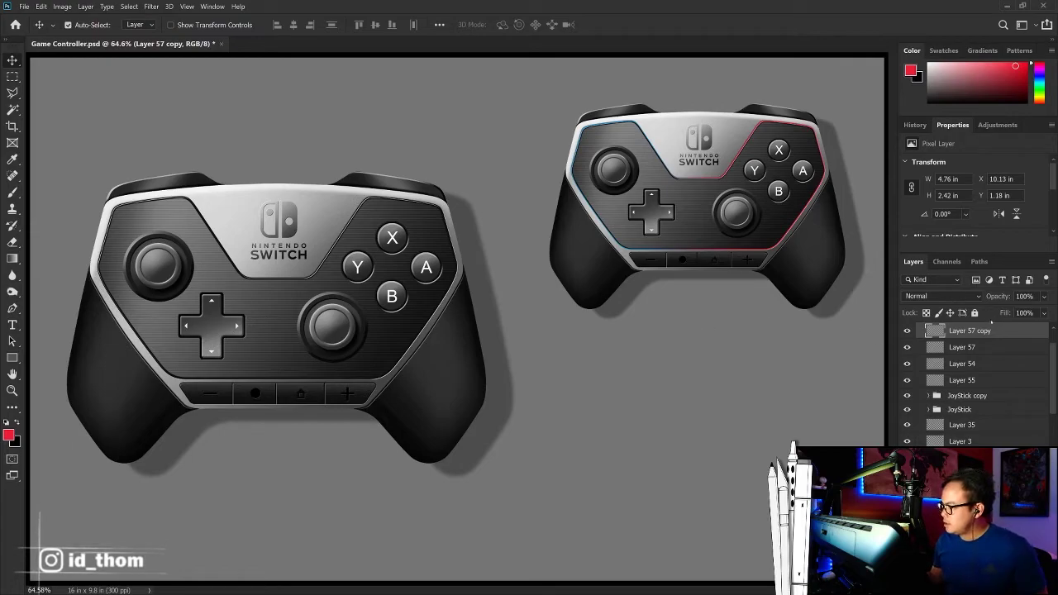
Step: Duplicate group '1 copy' as '1 copy 2' and move it straight down beneath the original
scroll(984, 343, up, 2)
click(924, 359)
key(ctrl+j)
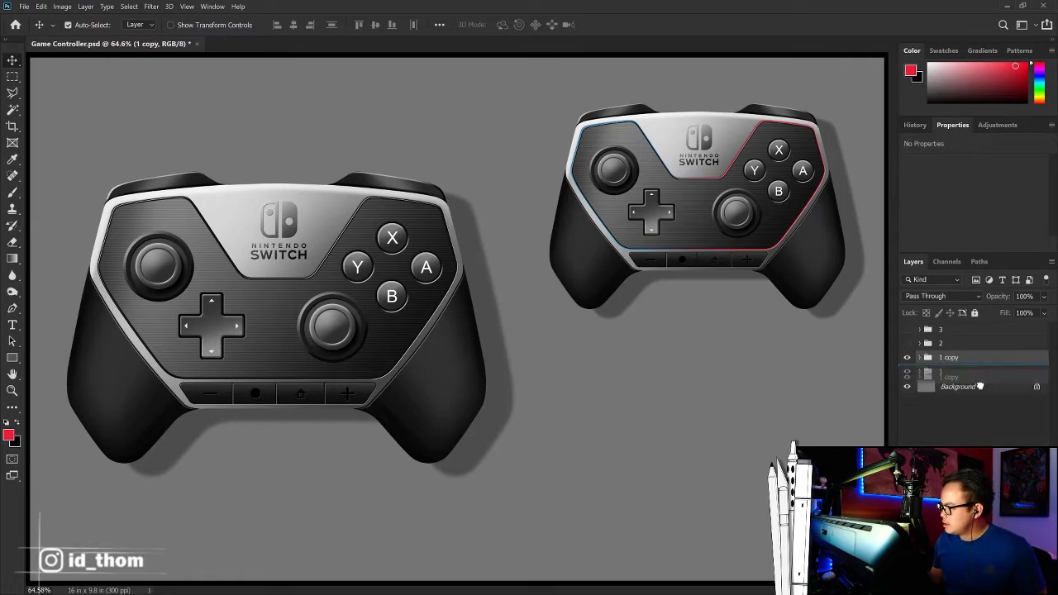
key(ctrl+t)
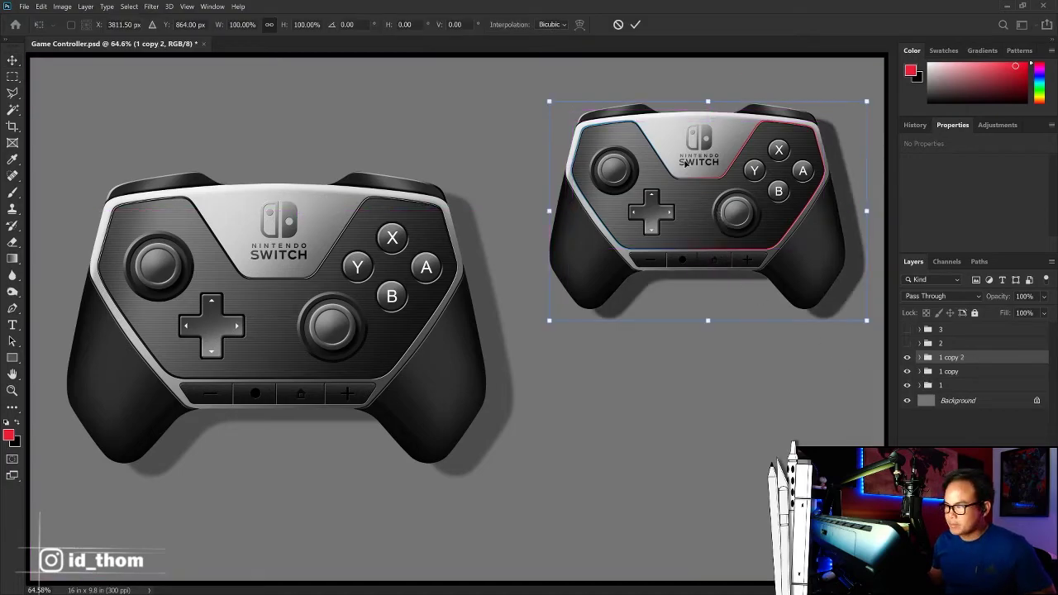
drag(707, 103, 700, 390)
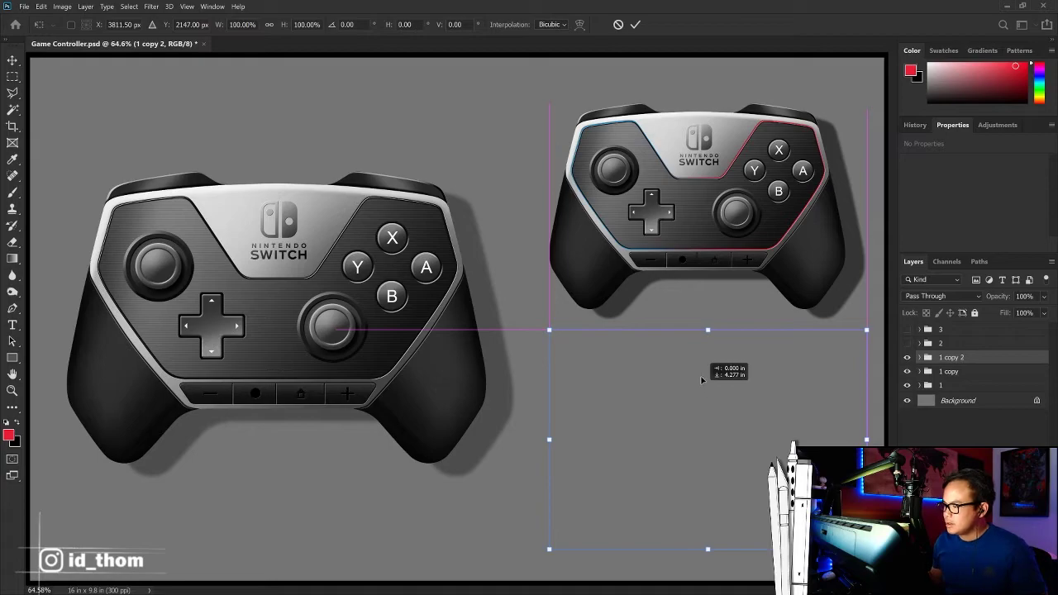
drag(701, 379, 700, 376)
key(Return)
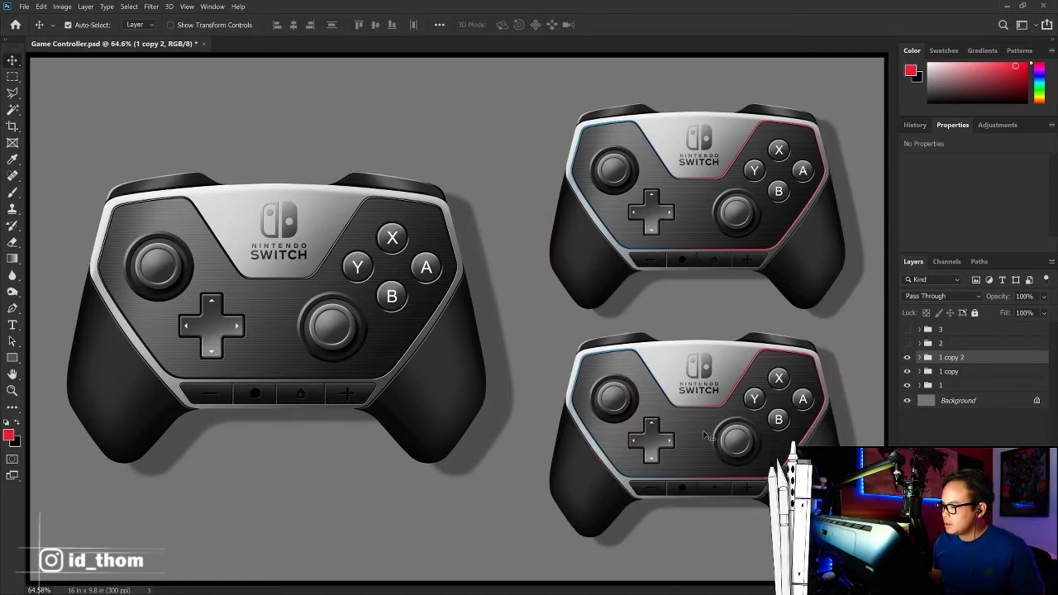
click(919, 358)
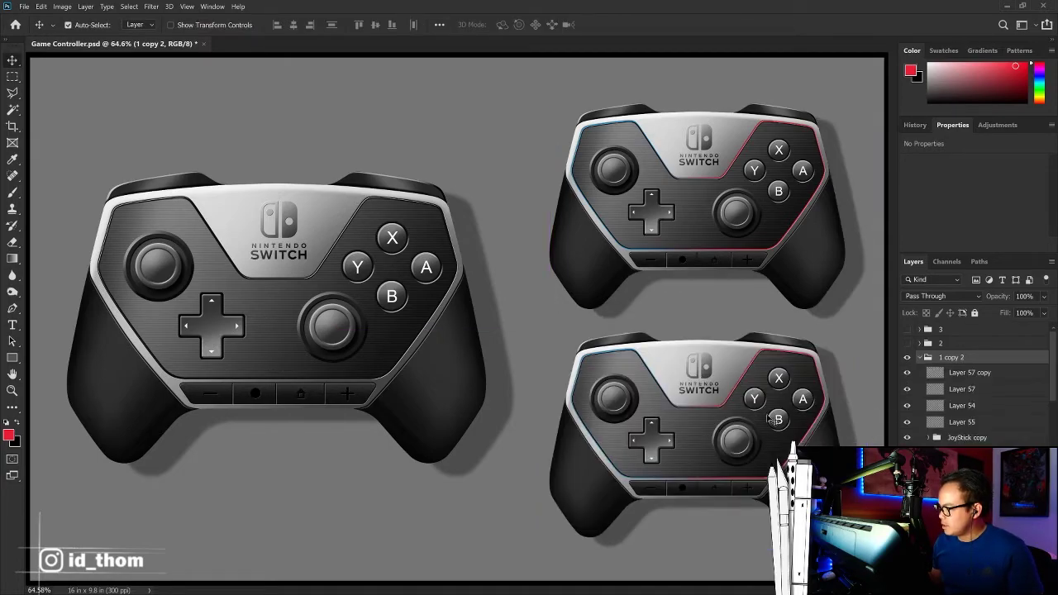
Step: Delete the Layer 57 copy outline and the remaining trim outline from the lower controller
key(ctrl+1)
key(ctrl+plus)
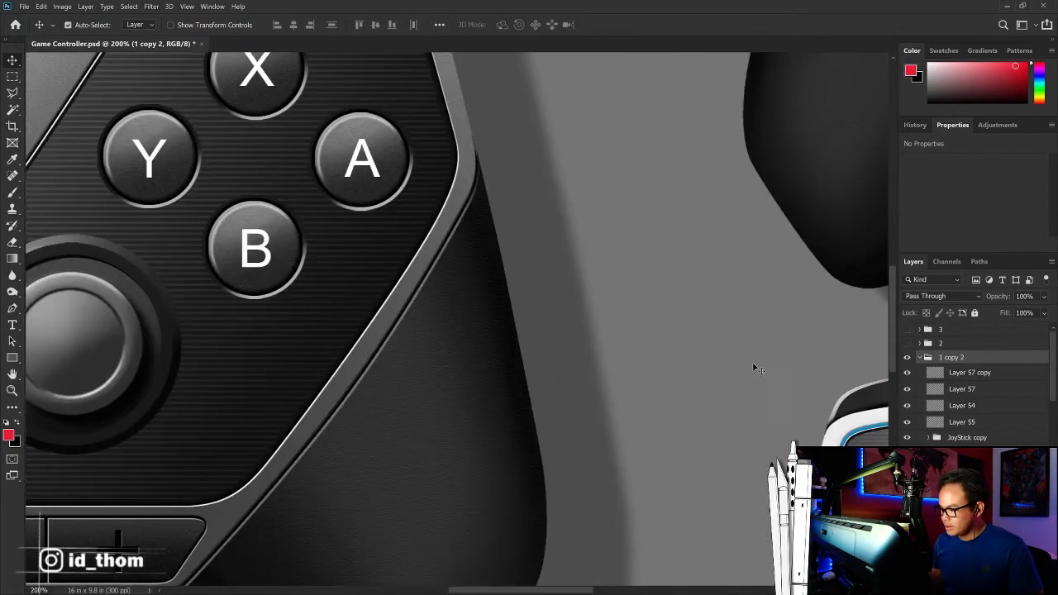
scroll(755, 366, right, 5)
scroll(576, 308, down, 3)
click(520, 314)
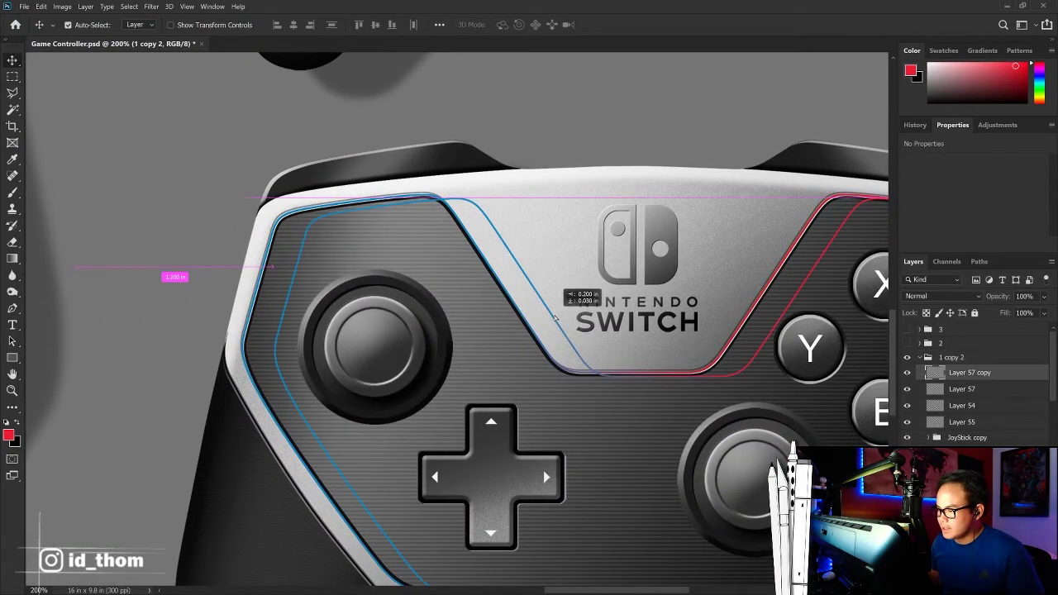
key(Delete)
key(Delete)
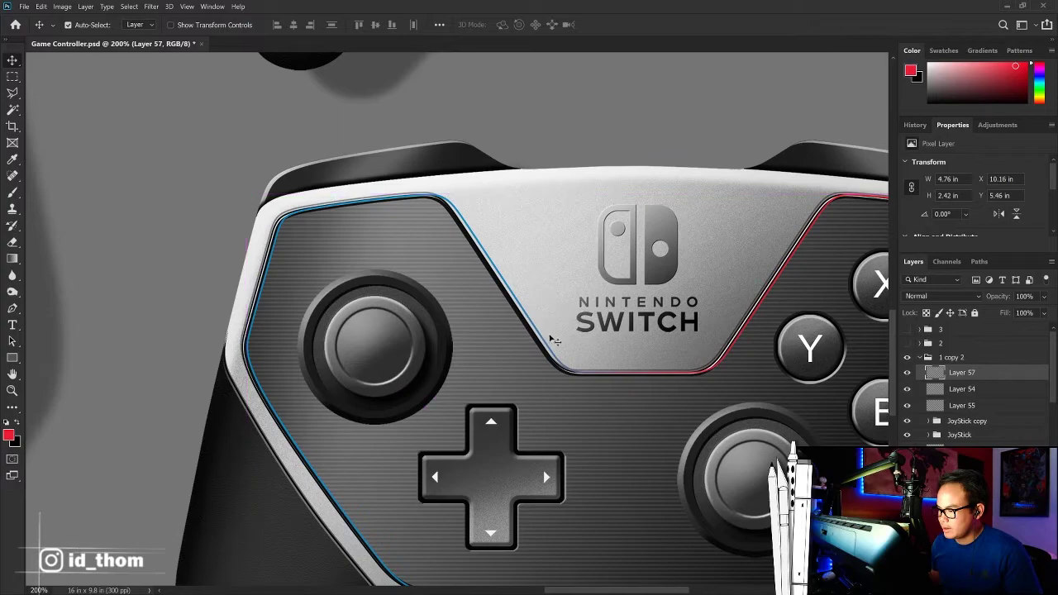
click(592, 376)
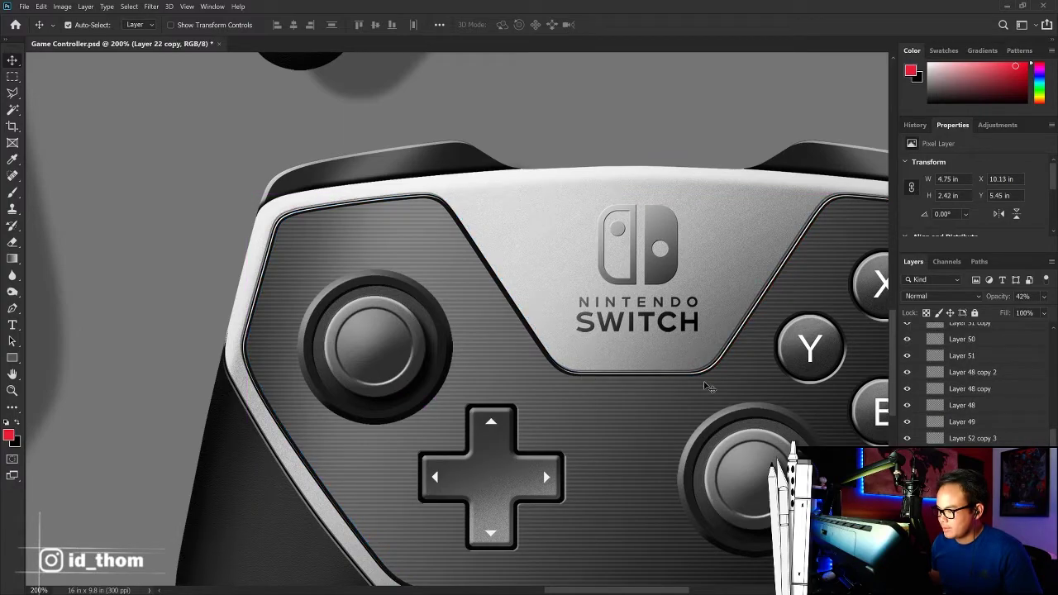
scroll(975, 381, down, 3)
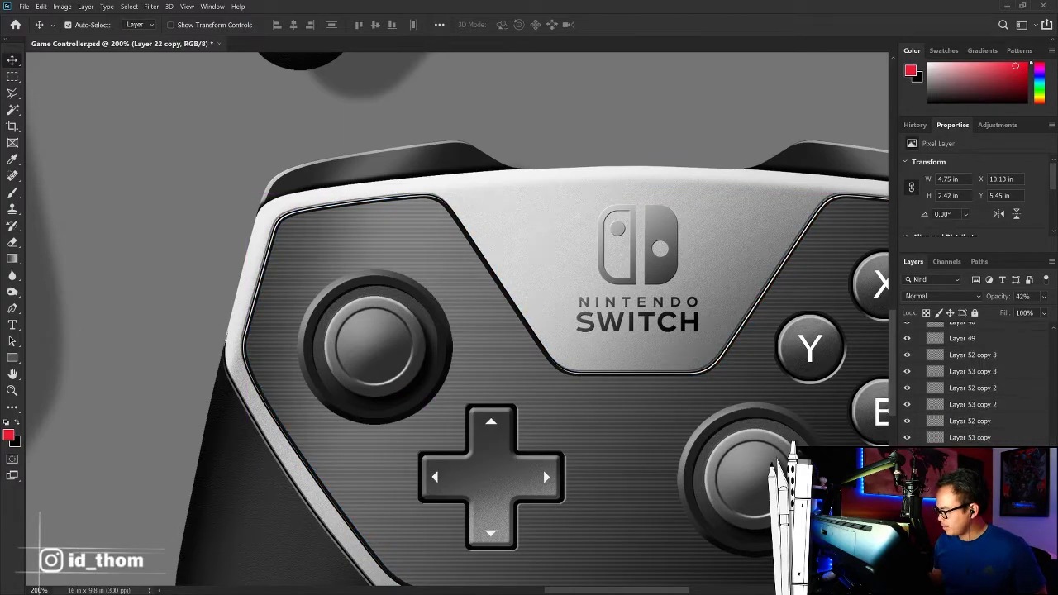
scroll(975, 380, down, 3)
click(543, 470)
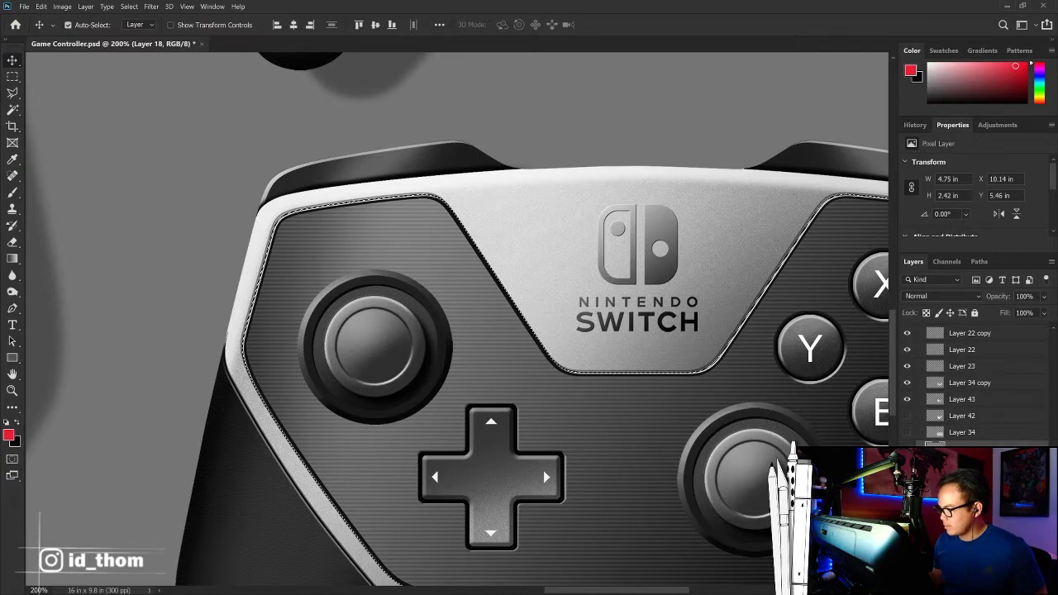
key(ctrl+minus)
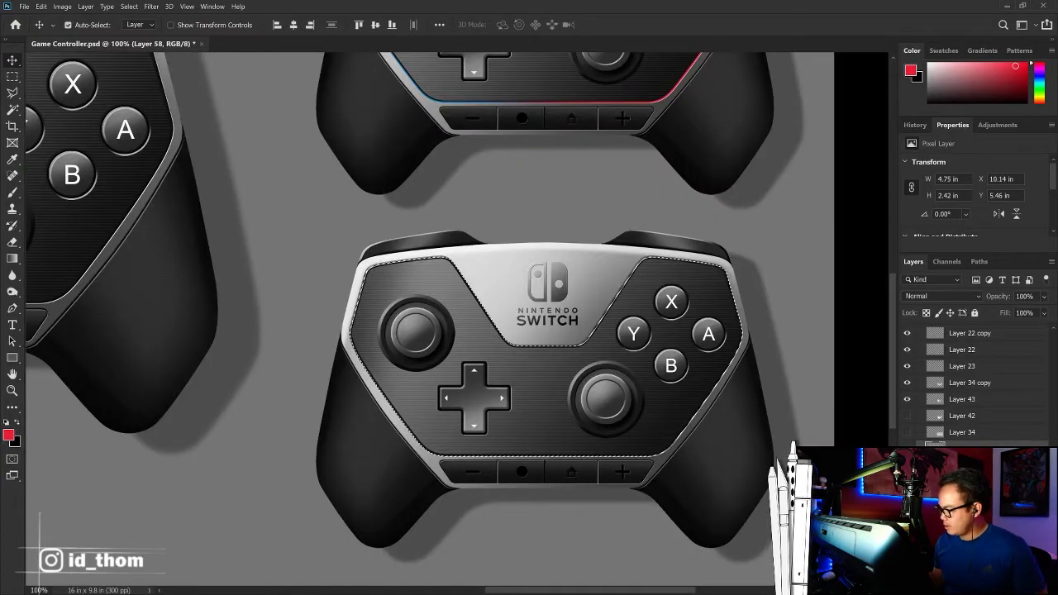
Step: On a new layer, brush red over the lower controller's right face panel
key(ctrl+shift+alt+n)
key(b)
drag(728, 273, 537, 528)
Step: Paint the left face panel cyan-blue #1dc2eb, extending it toward the centre
click(8, 434)
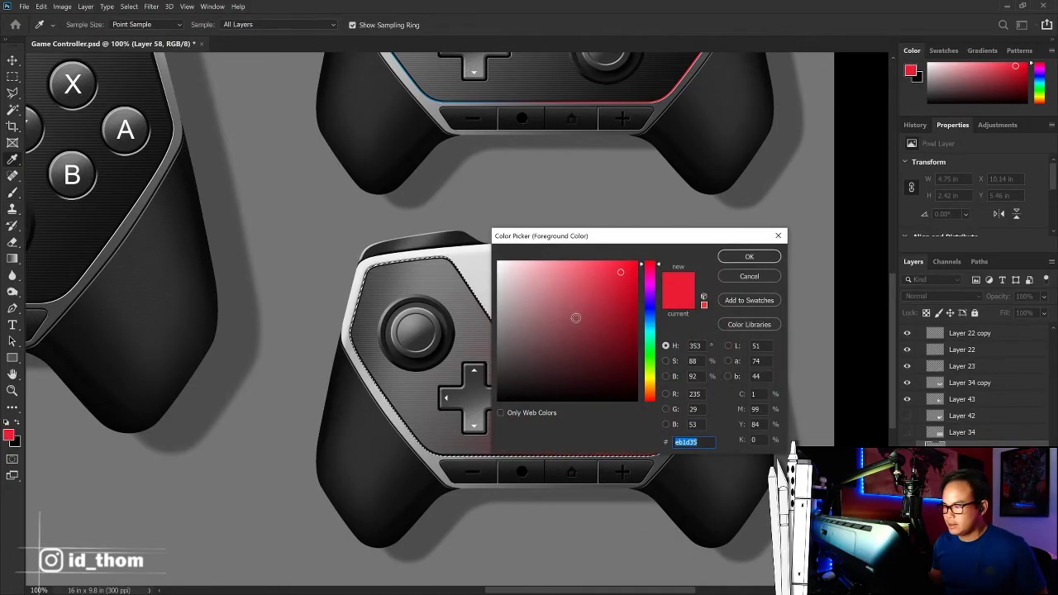
text(1dc2eb)
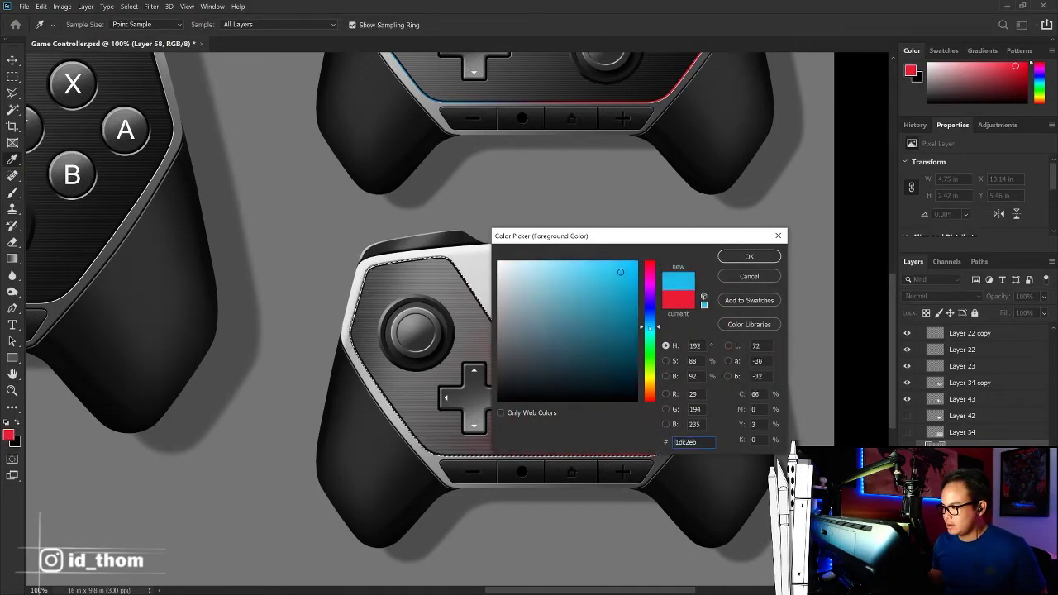
click(739, 256)
mouse_move(363, 272)
mouse_down()
mouse_move(496, 463)
mouse_move(513, 463)
mouse_up()
drag(372, 380, 385, 268)
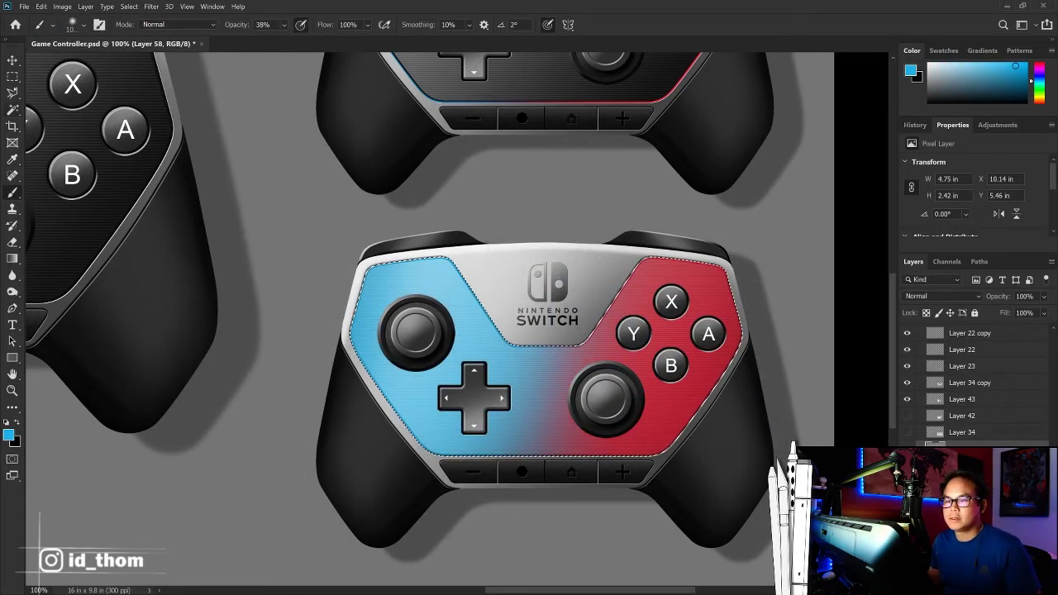
key(m)
key(ctrl+d)
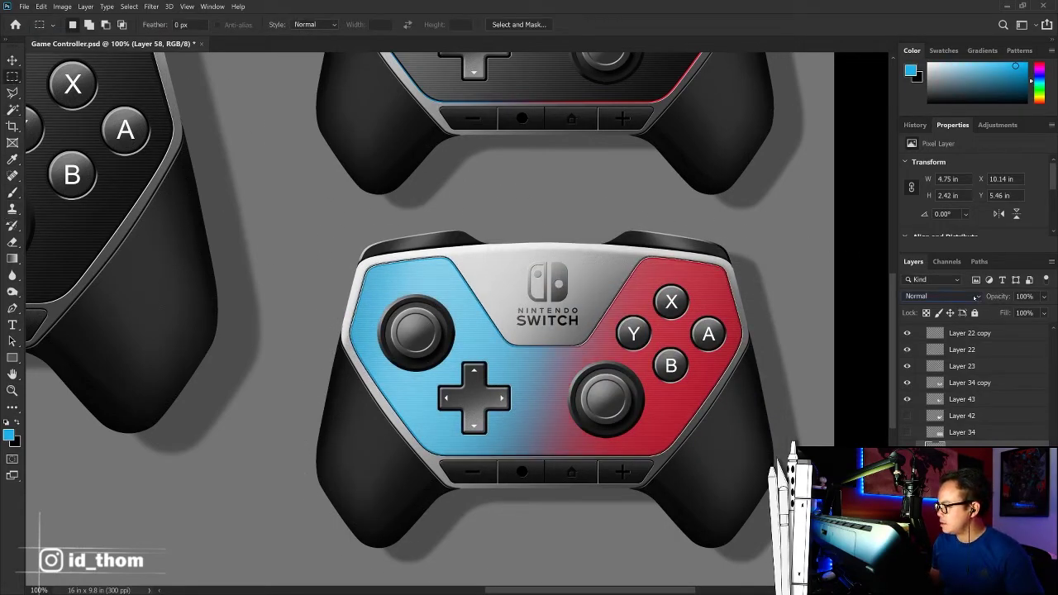
Step: Set the red and blue paint layer to Lighter Color blend mode at 80% opacity
click(977, 295)
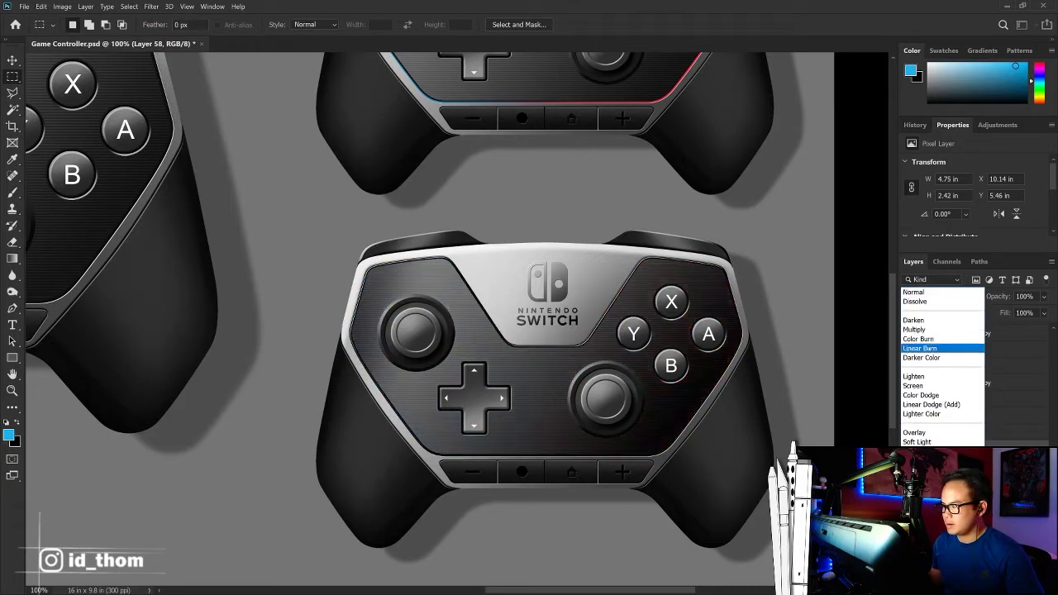
click(937, 414)
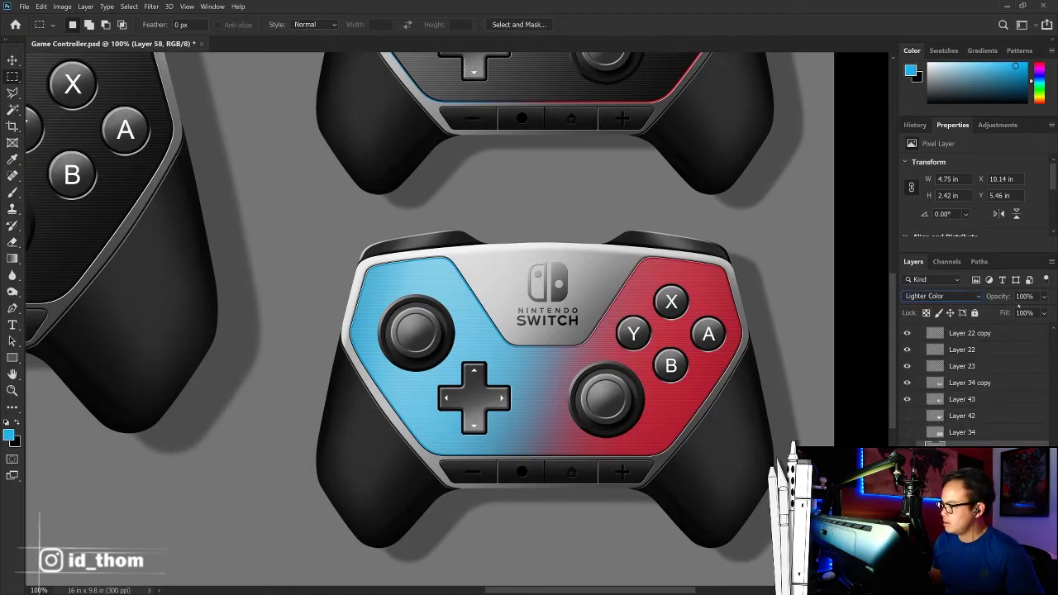
drag(1020, 311, 1015, 311)
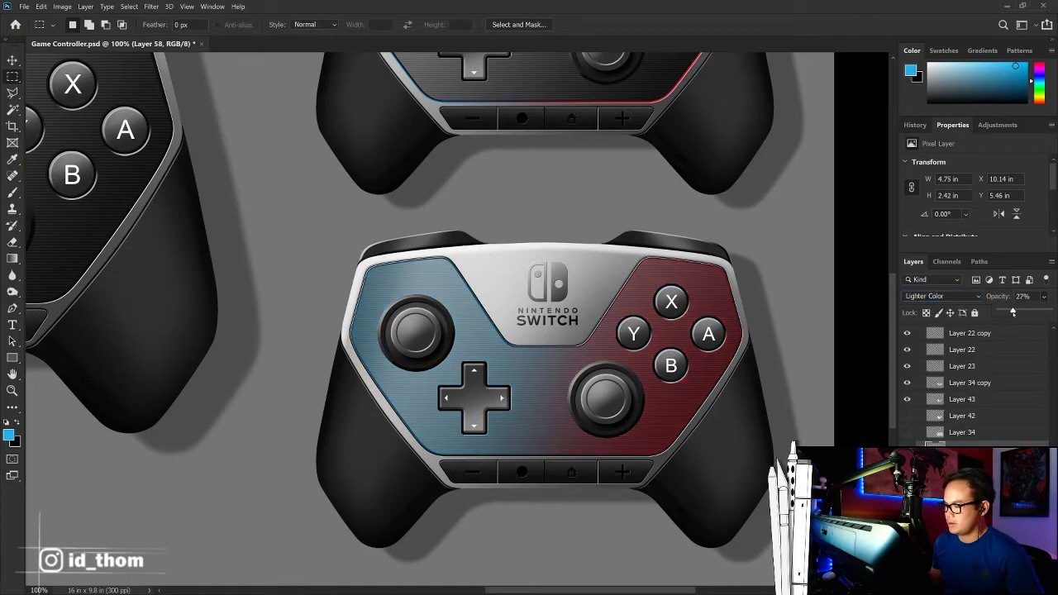
key(ctrl+minus)
key(ctrl+minus)
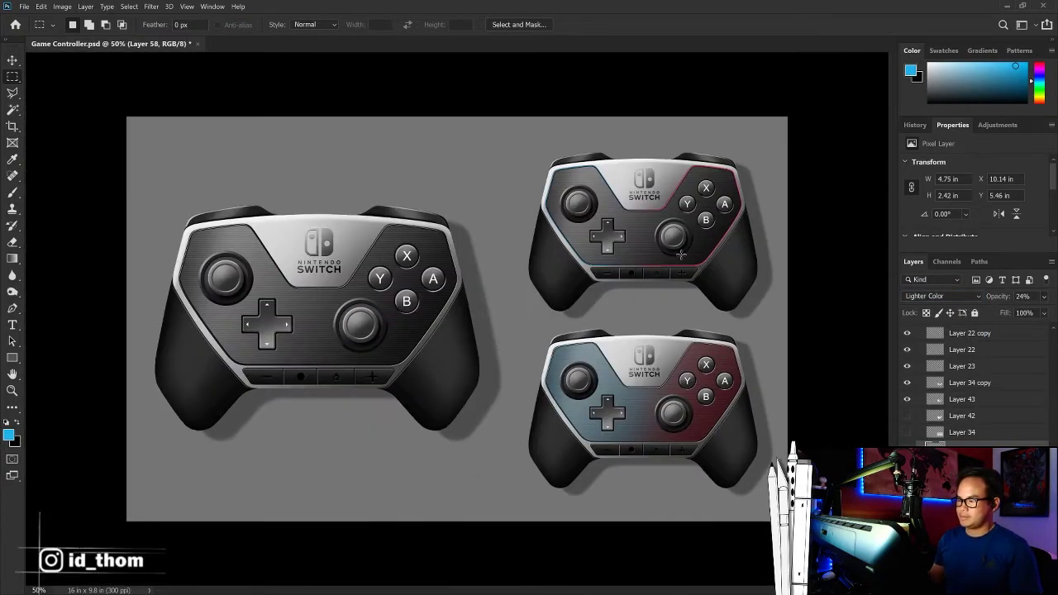
key(ctrl+plus)
key(ctrl+plus)
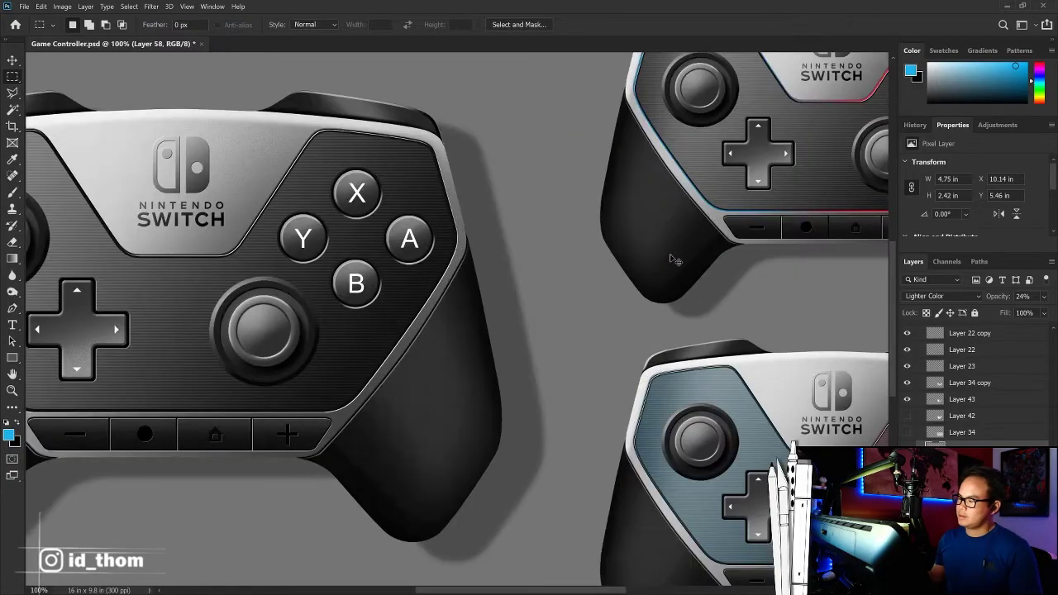
key(ctrl+minus)
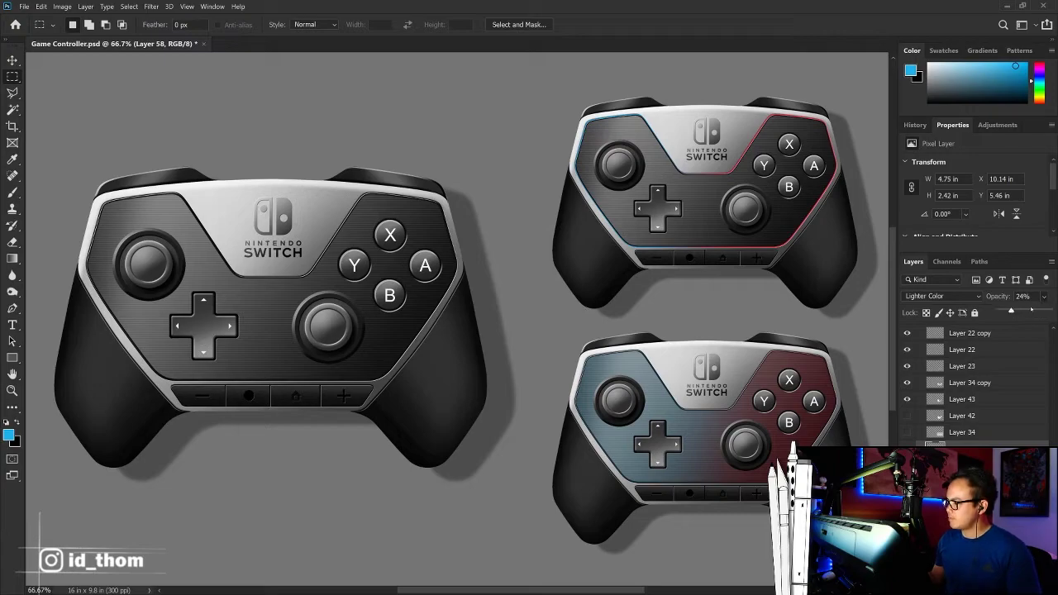
drag(1011, 311, 1023, 310)
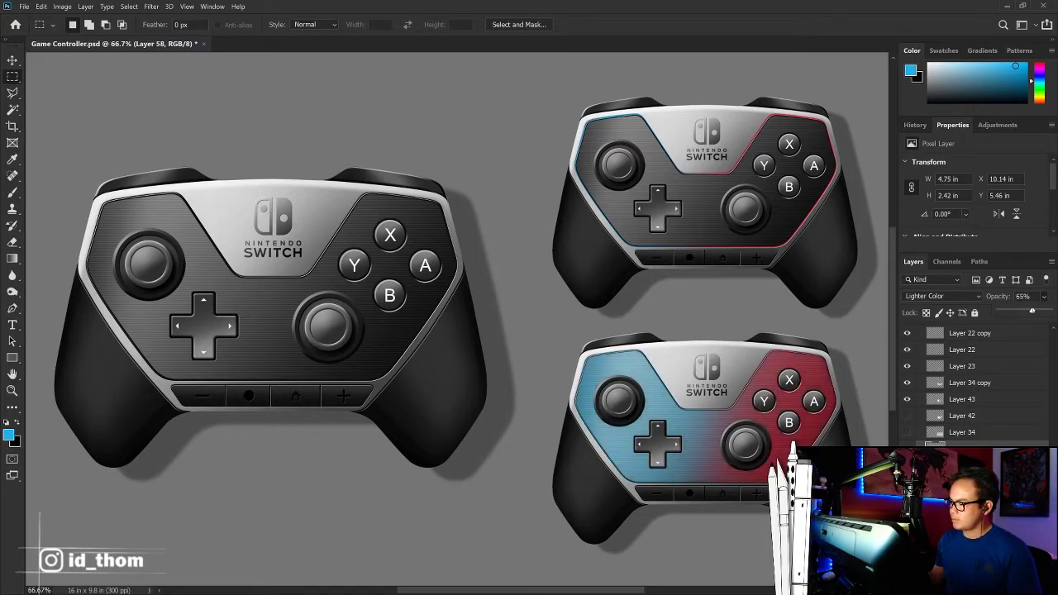
drag(1032, 310, 1037, 311)
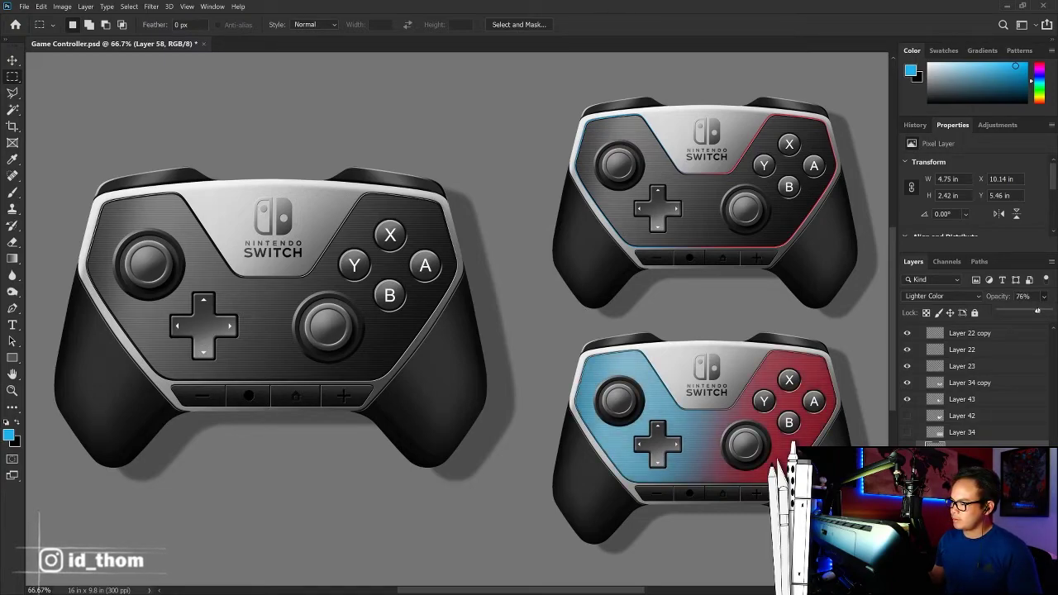
key(ctrl+plus)
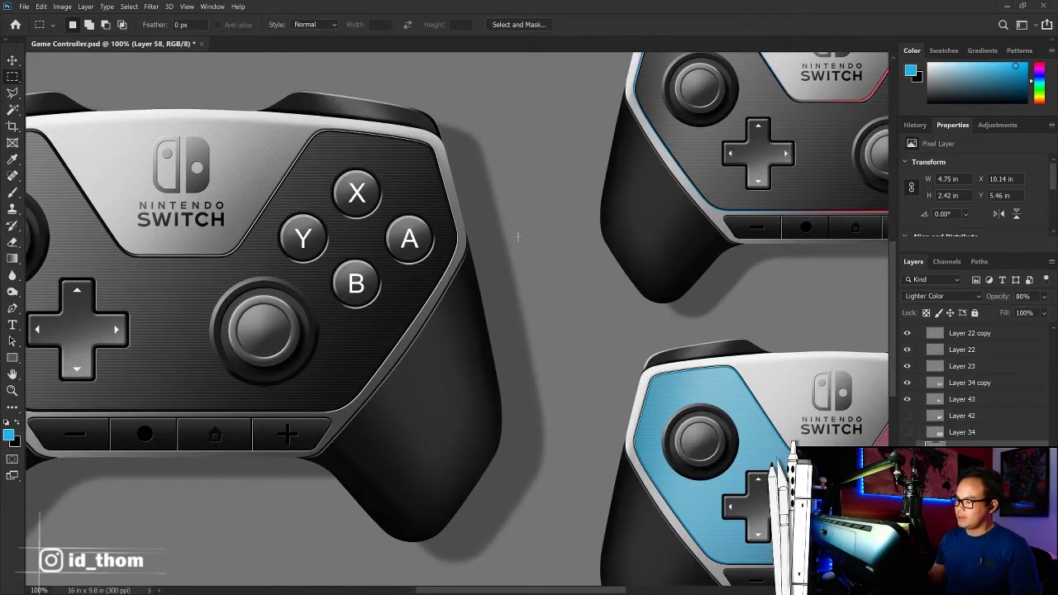
scroll(518, 237, down, 3)
scroll(468, 182, right, 5)
key(v)
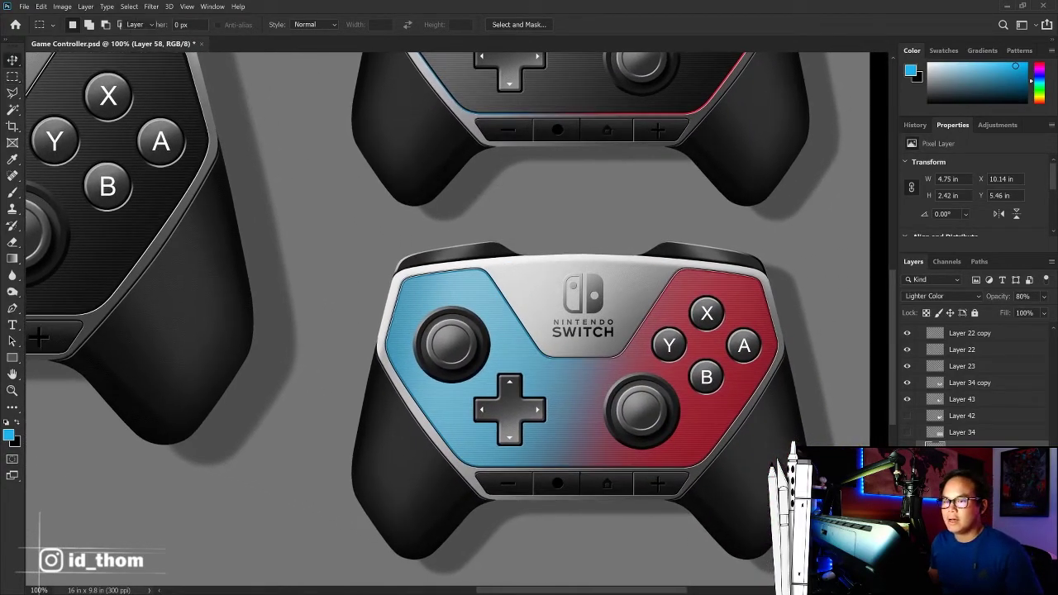
key(v)
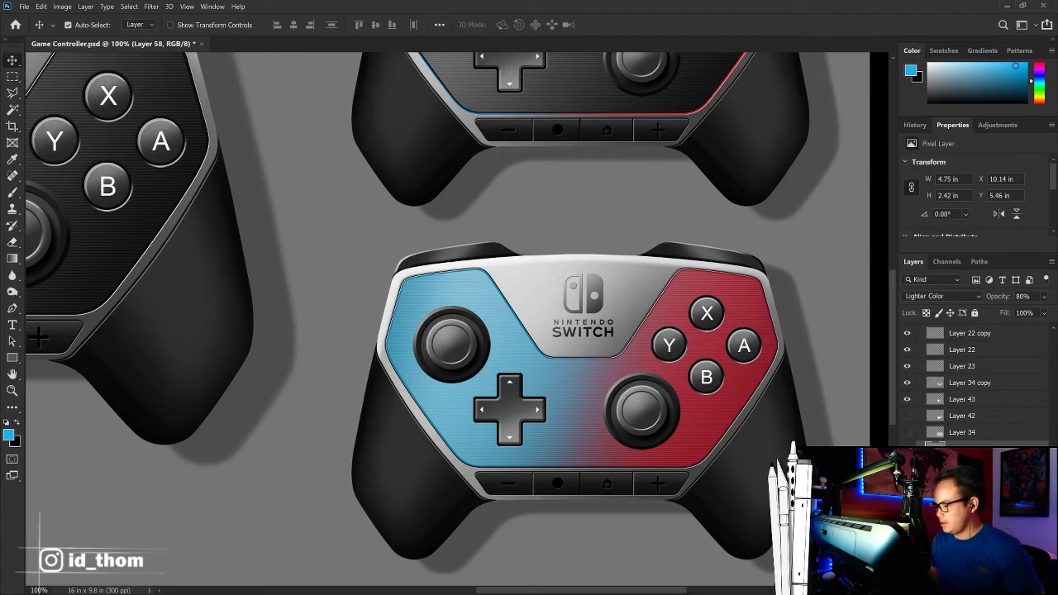
Step: Hide the paint layer, select the right grip shape and add a new layer above it
key(ctrl+comma)
click(761, 455)
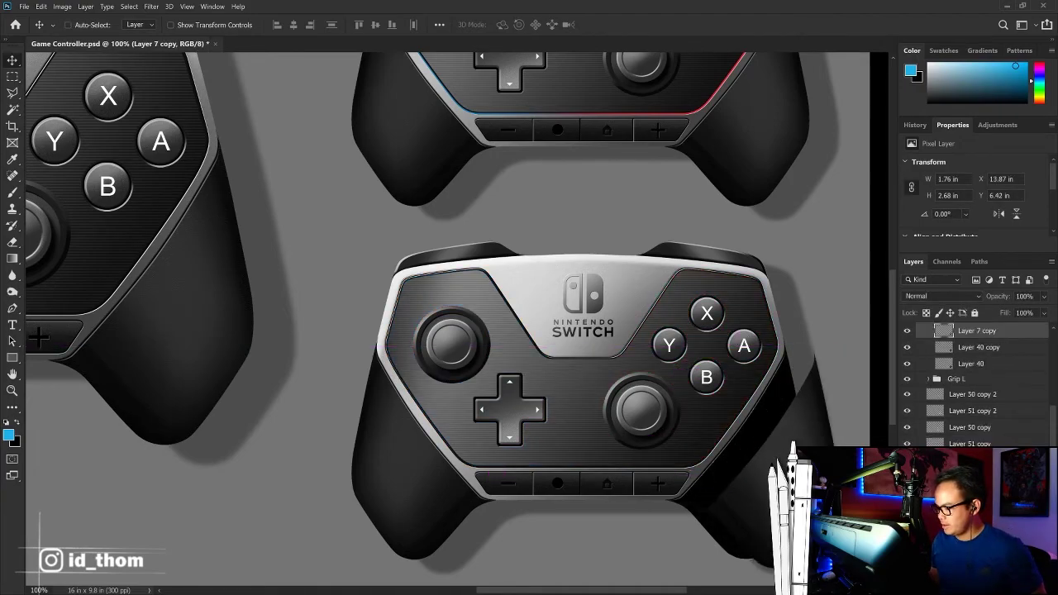
ctrl+click(943, 330)
key(ctrl+shift+alt+n)
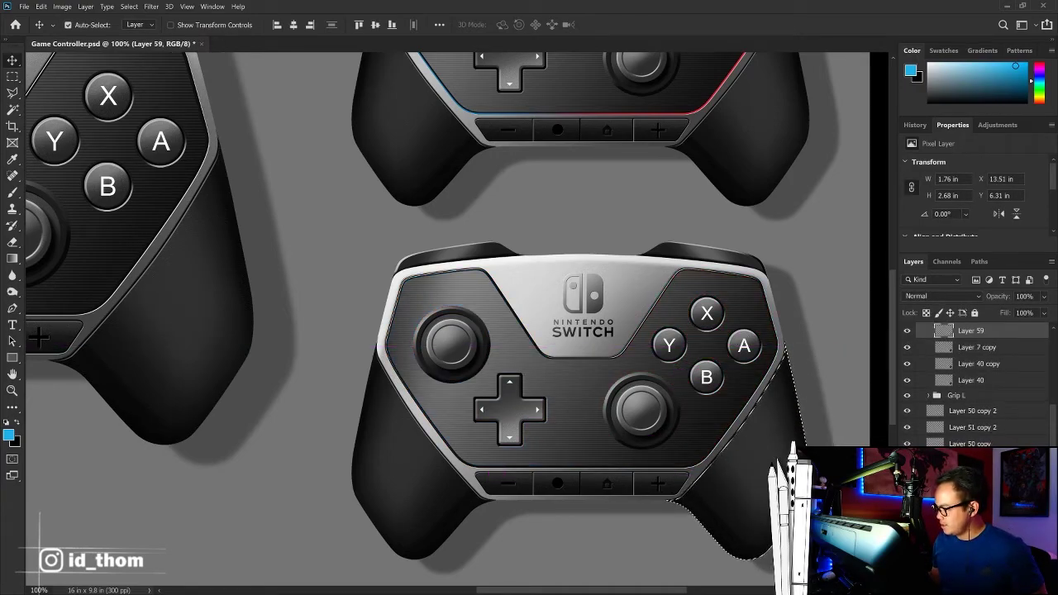
key(b)
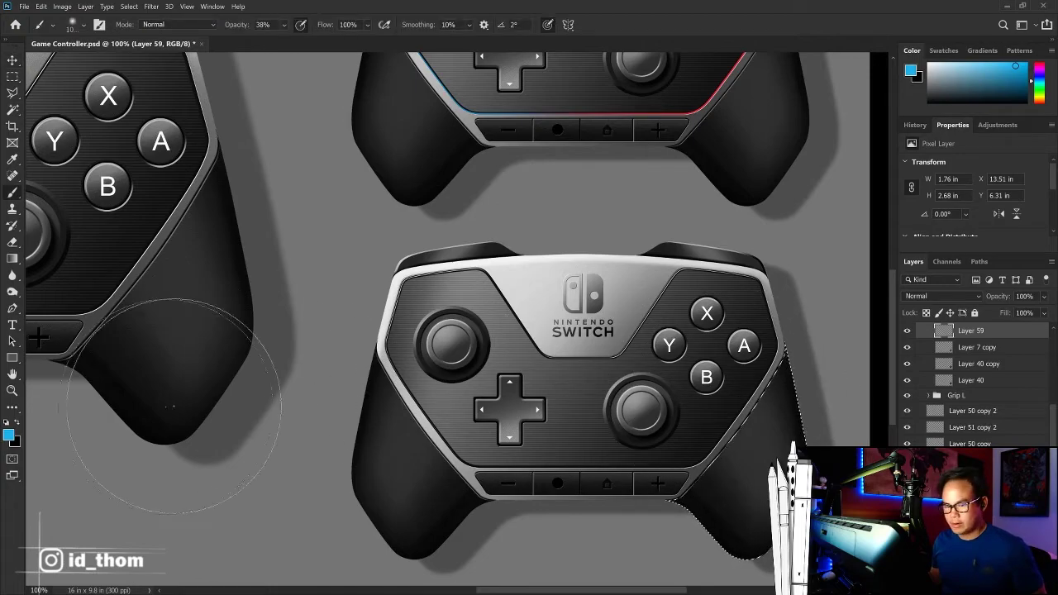
Step: Sample the rim line's red and paint the right grip solid red
key(i)
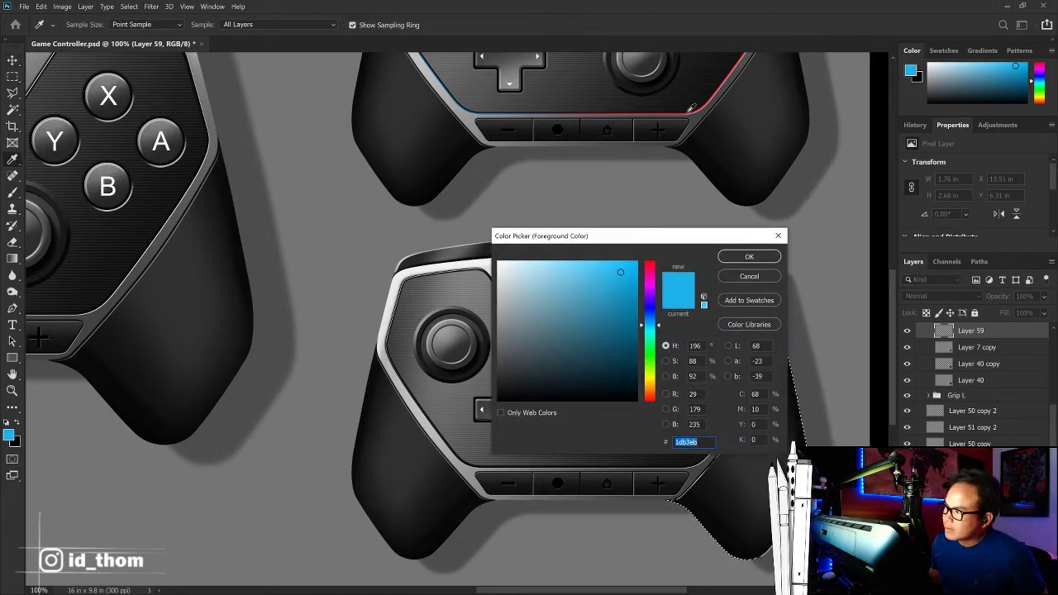
click(691, 107)
click(748, 257)
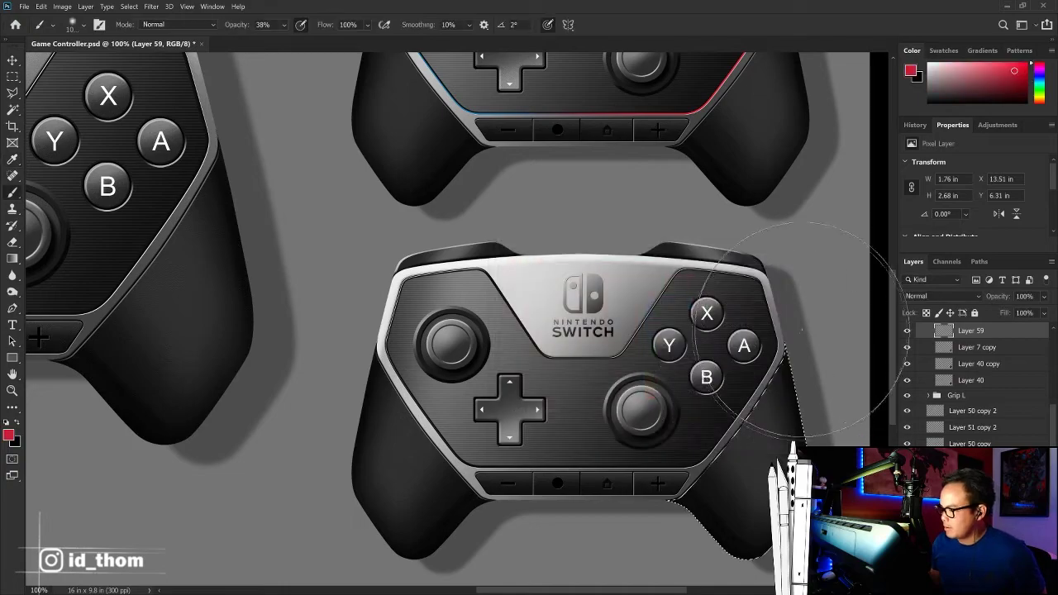
drag(711, 422, 628, 413)
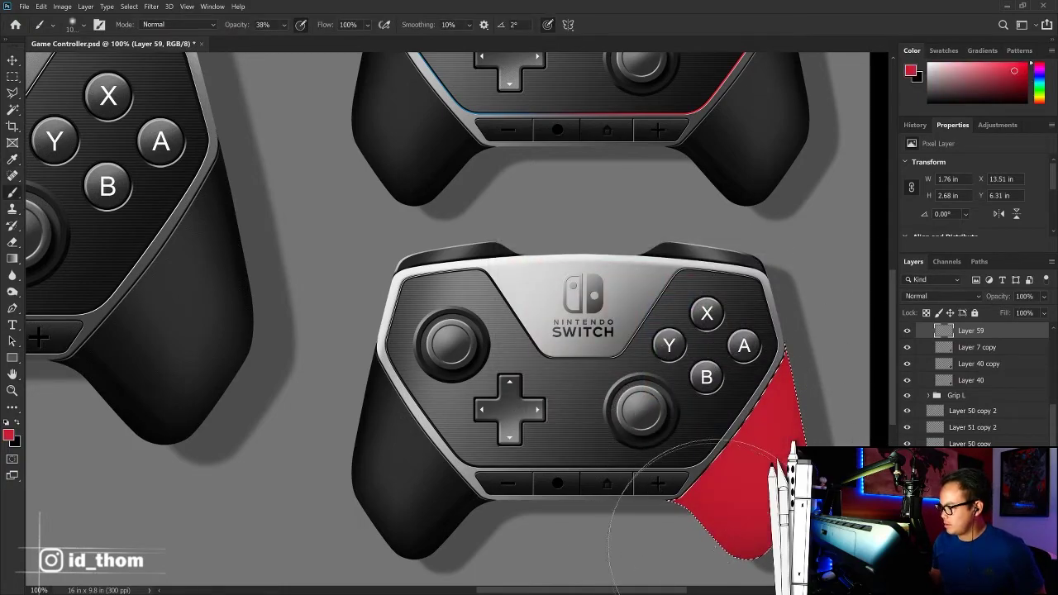
click(915, 295)
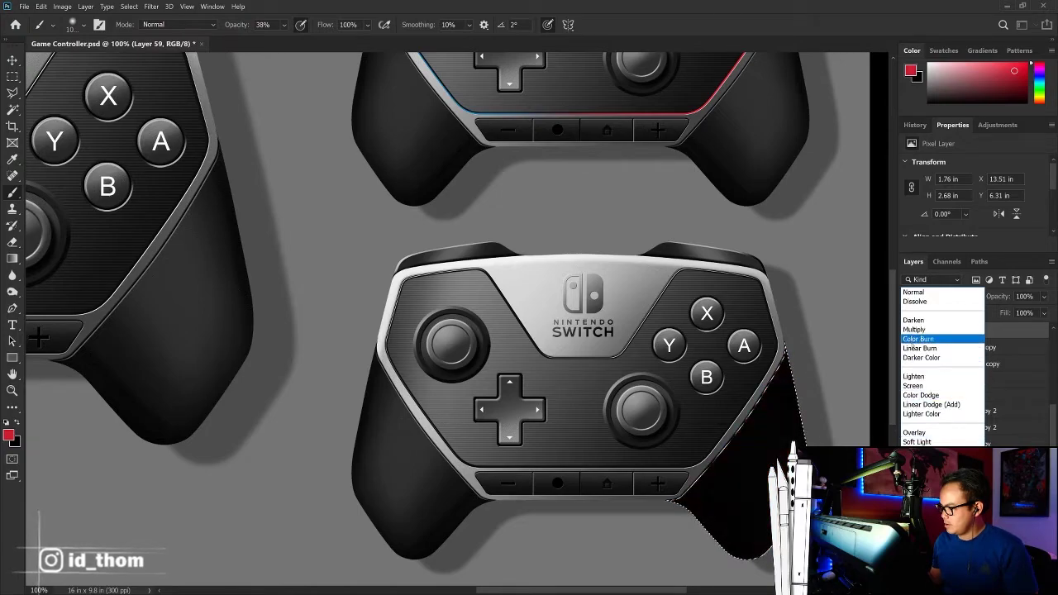
Step: Try a different blend mode on the red grip layer and zoom out to all controllers
click(914, 433)
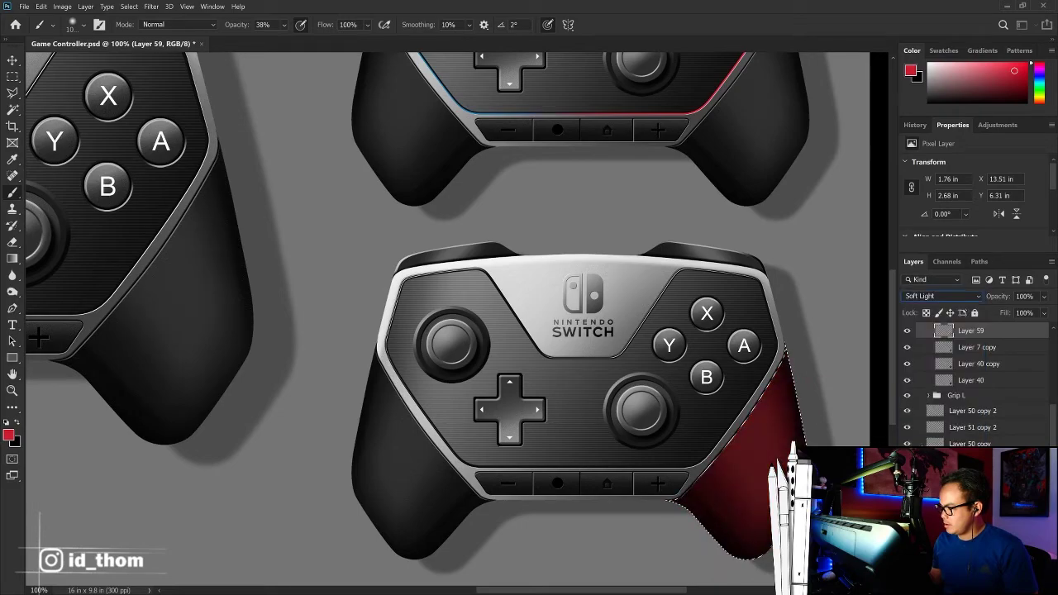
key(Down)
key(Down)
key(Down)
key(Down)
key(Up)
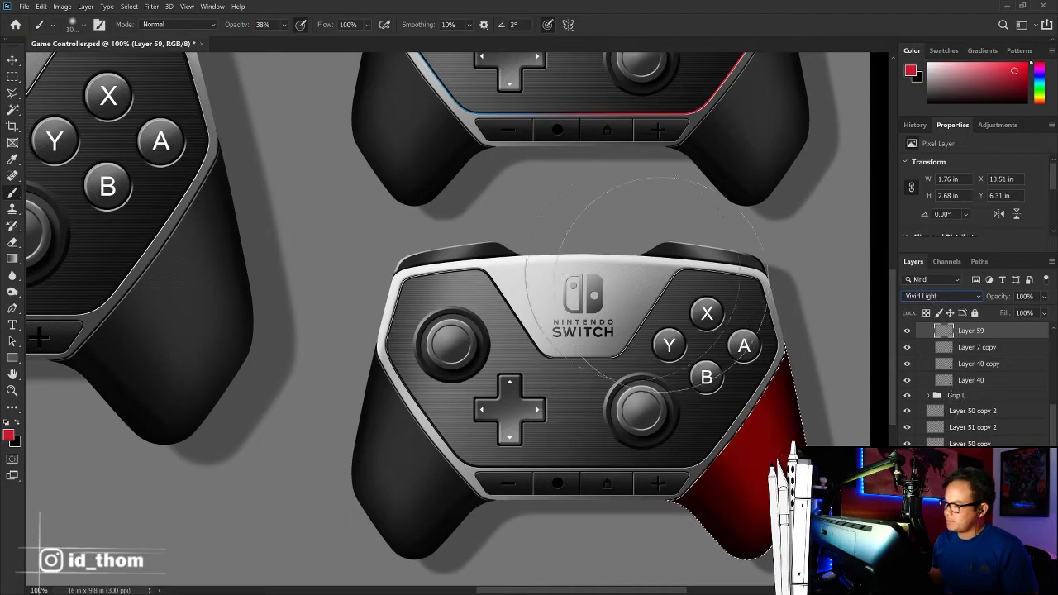
key(ctrl+minus)
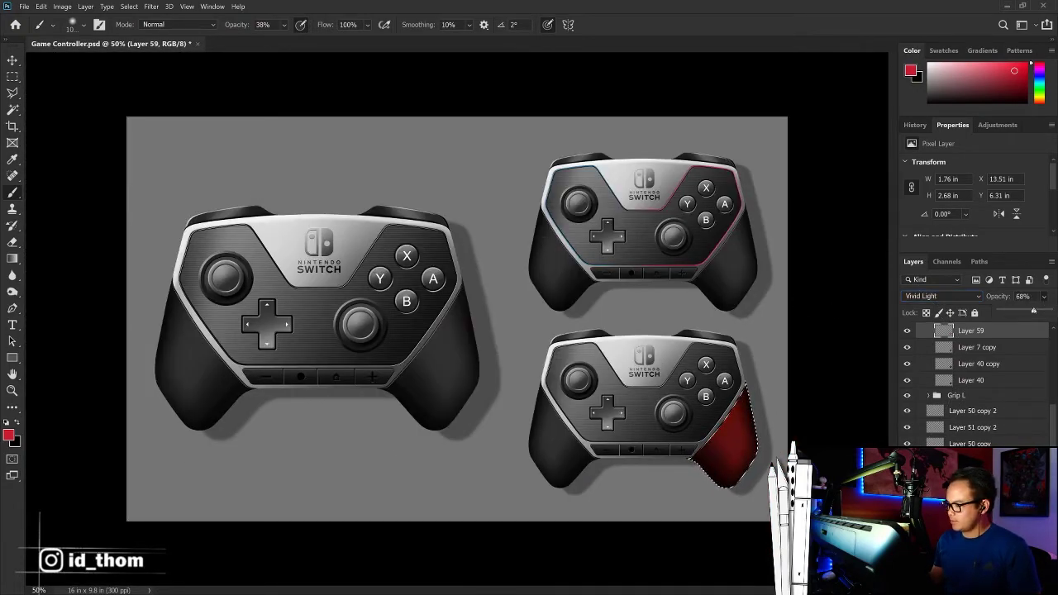
Step: Cycle the red grip layer through blend modes, ending on Linear Burn at 68% opacity
click(942, 296)
scroll(950, 298, up, 9)
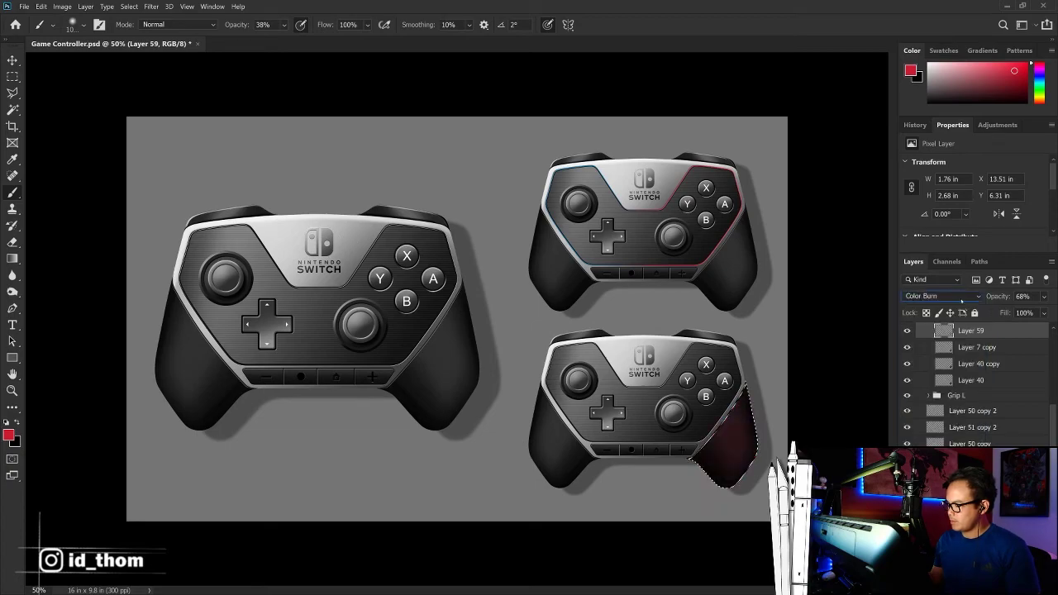
scroll(961, 302, down, 2)
scroll(961, 301, down, 2)
scroll(961, 302, down, 2)
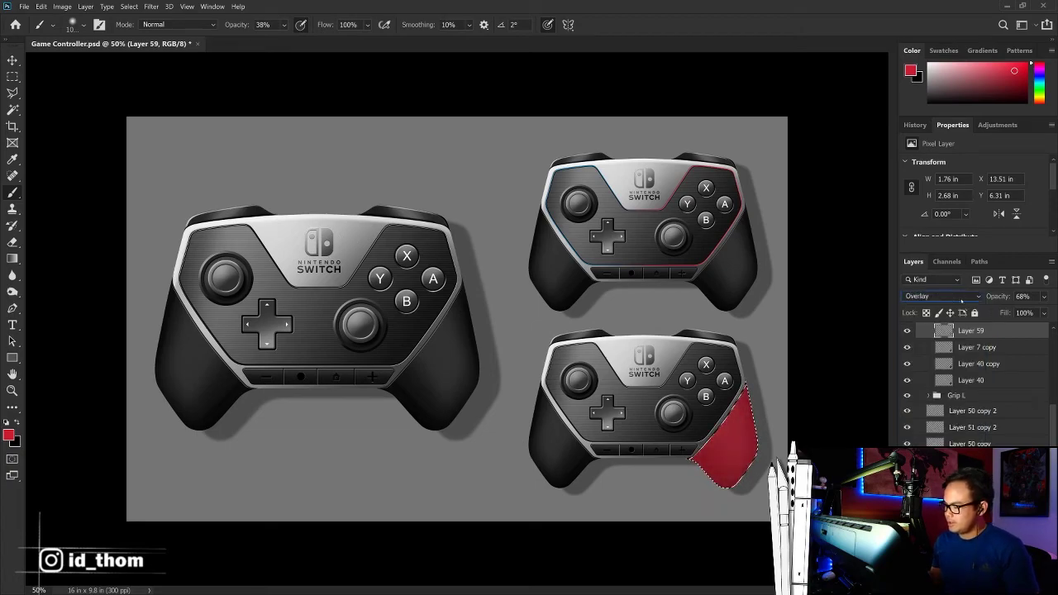
scroll(961, 301, down, 1)
scroll(961, 302, down, 2)
scroll(961, 302, down, 3)
scroll(961, 301, down, 1)
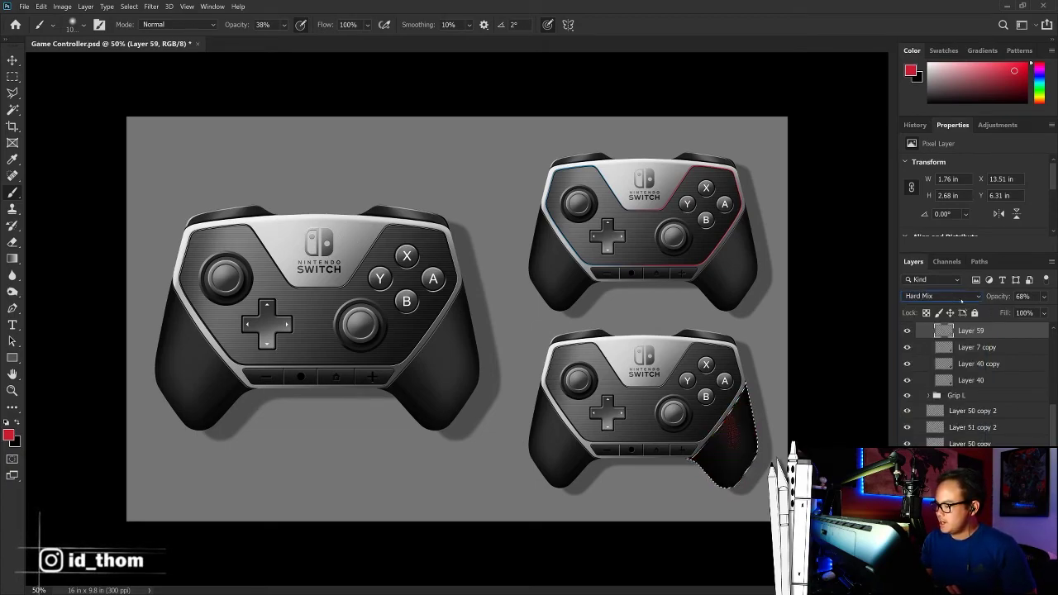
scroll(961, 302, down, 1)
scroll(961, 302, down, 2)
scroll(961, 301, down, 1)
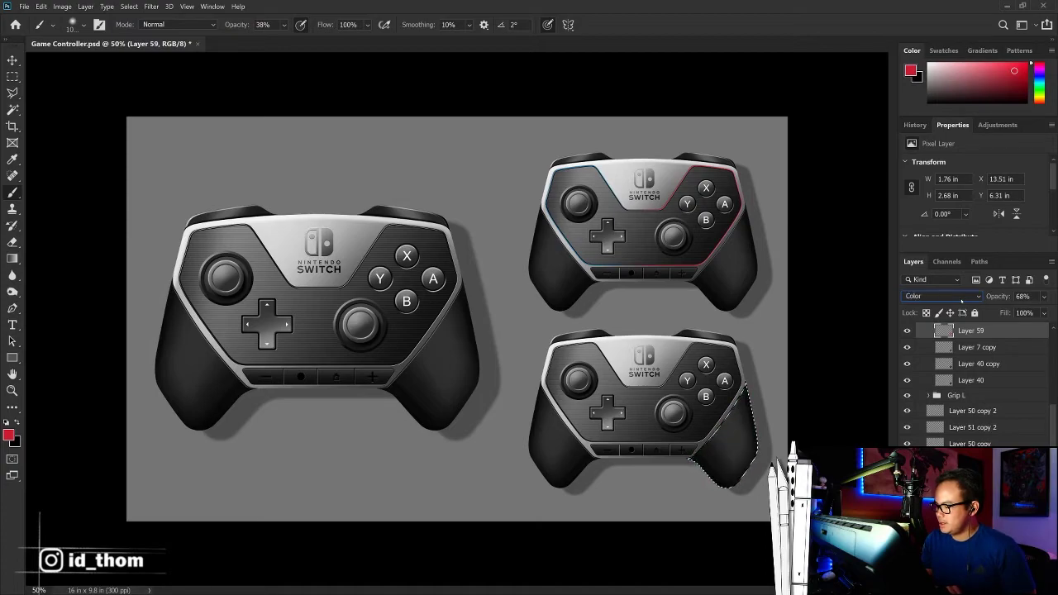
scroll(961, 302, down, 1)
scroll(961, 302, up, 1)
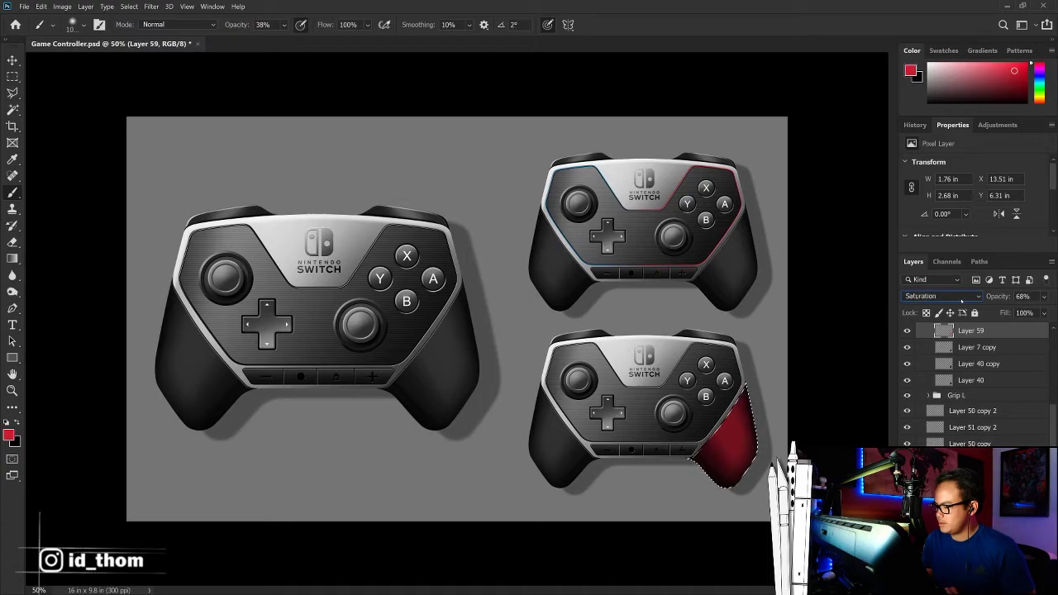
scroll(961, 302, up, 2)
scroll(961, 302, up, 1)
scroll(961, 301, up, 2)
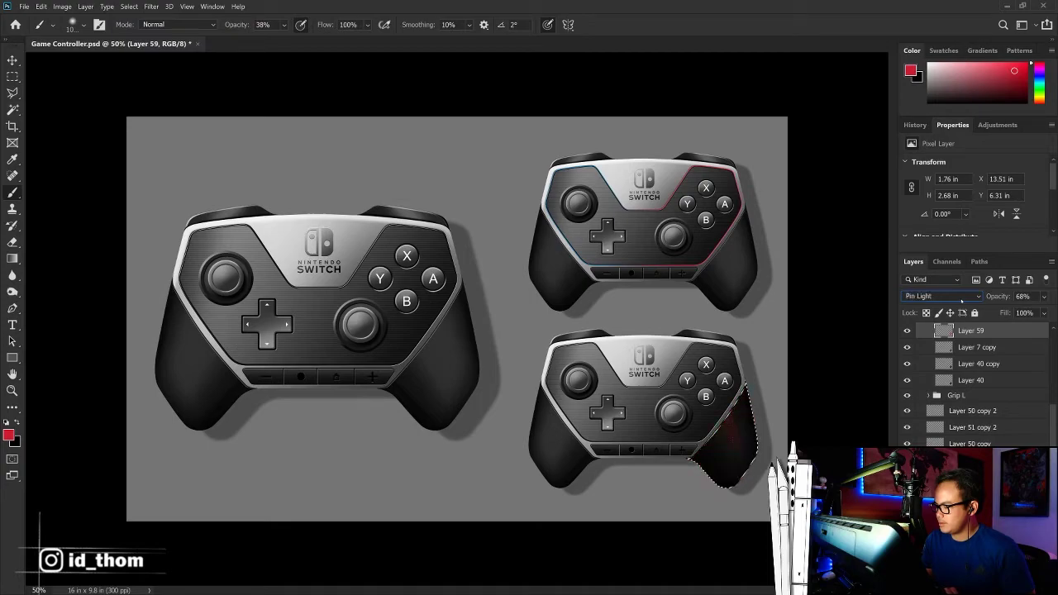
scroll(961, 301, up, 1)
scroll(961, 301, up, 1)
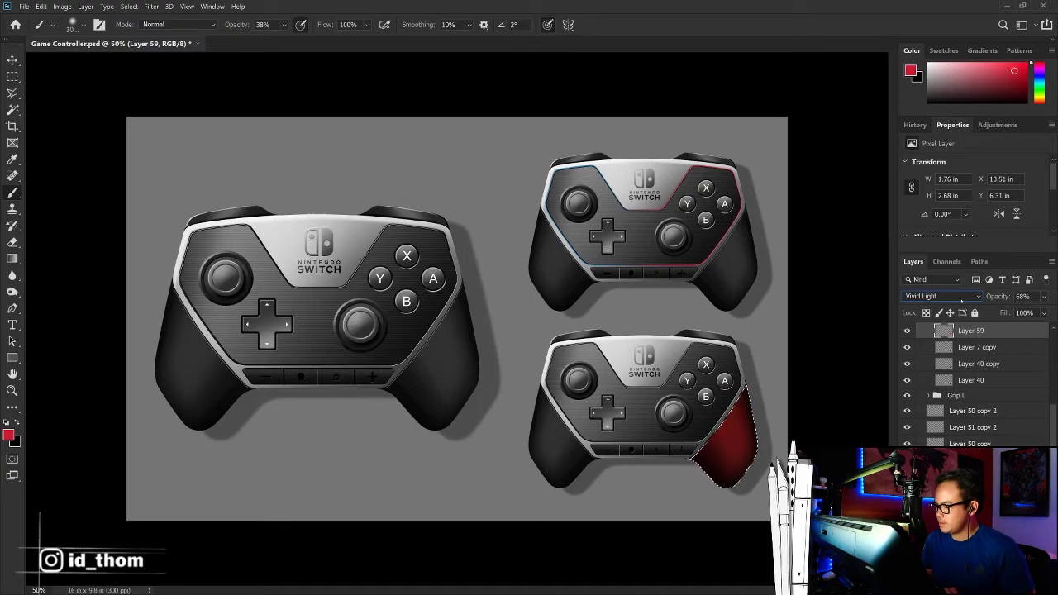
scroll(961, 302, up, 1)
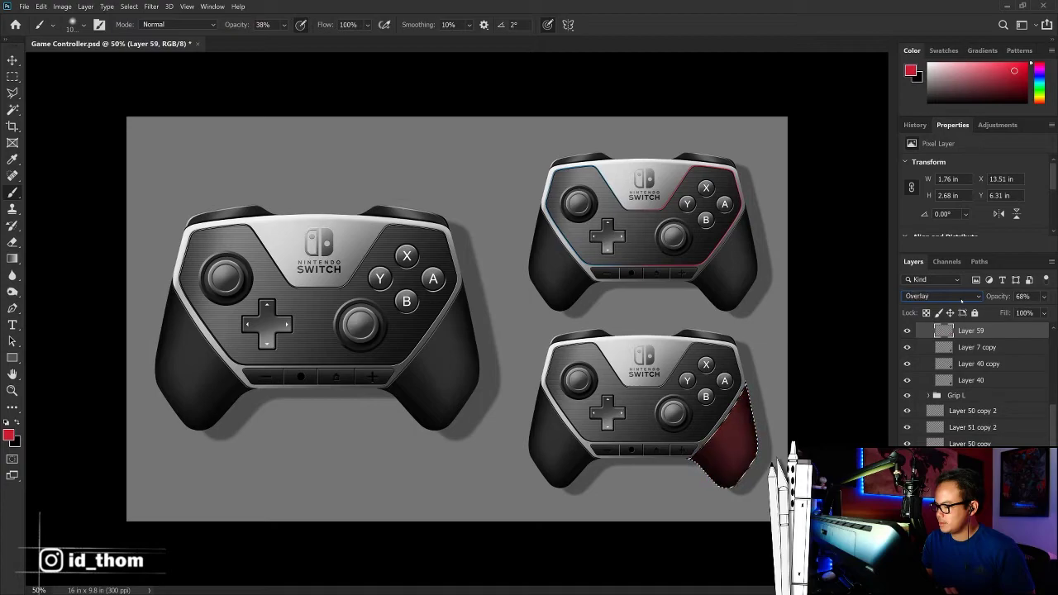
scroll(961, 301, up, 1)
scroll(961, 302, up, 1)
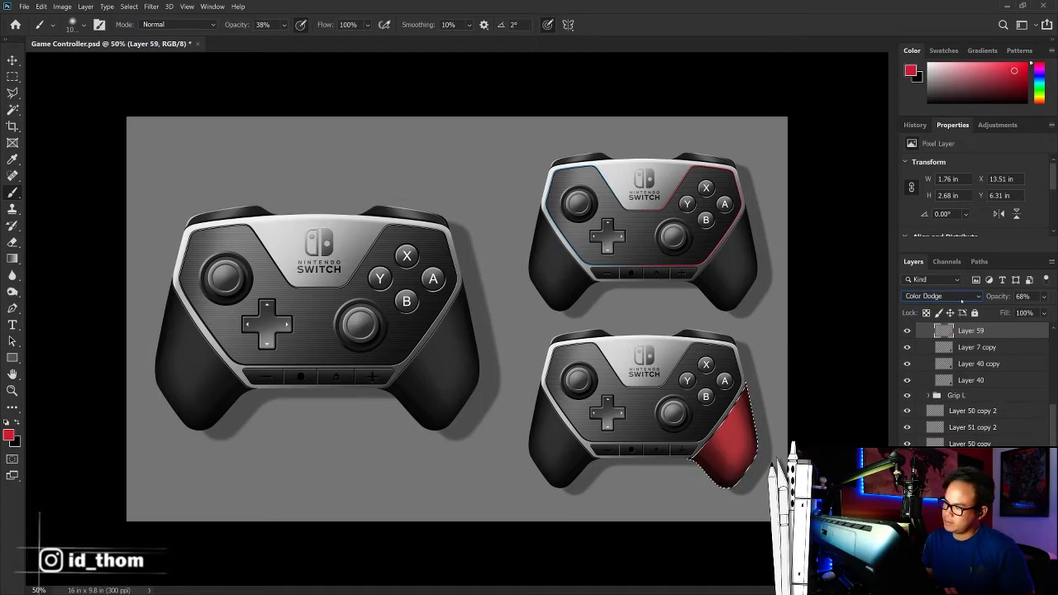
scroll(961, 302, up, 1)
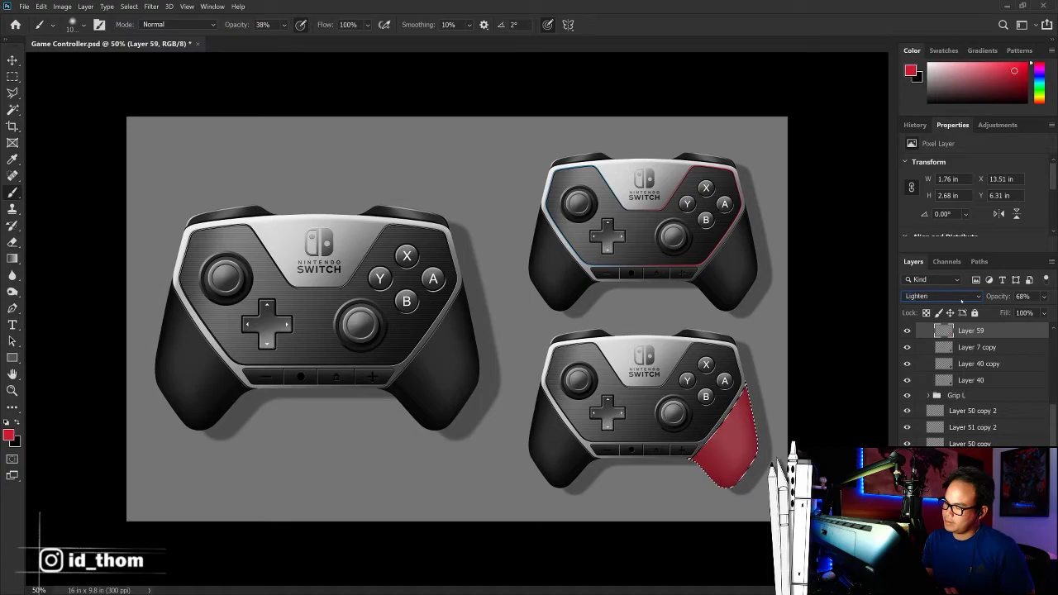
scroll(961, 301, up, 1)
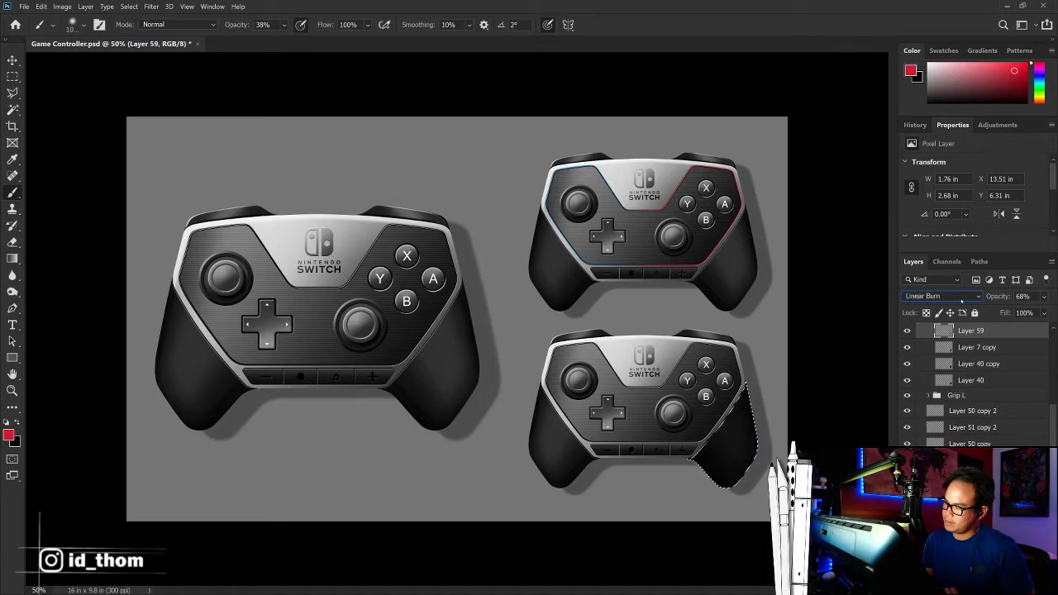
Step: Set the red grip layer back to Normal blend mode
key(ctrl+1)
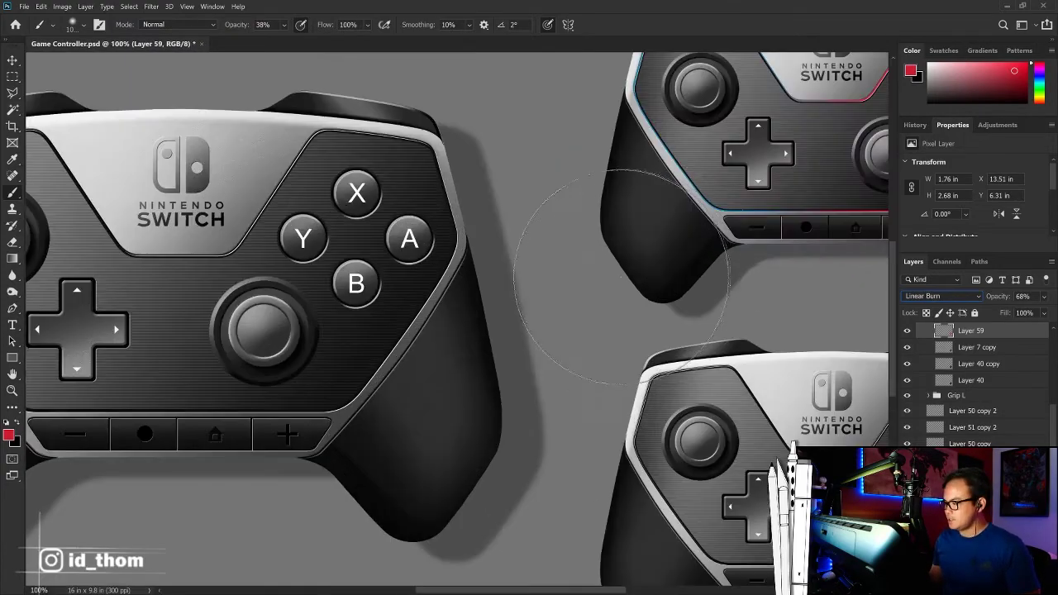
drag(703, 260, 517, 211)
key(End)
click(942, 296)
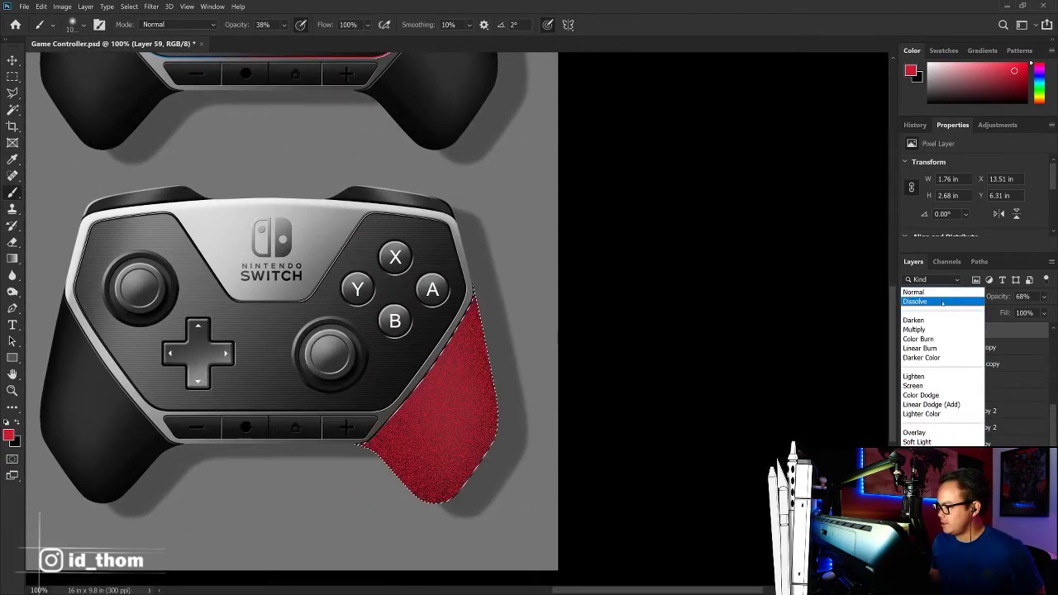
click(914, 292)
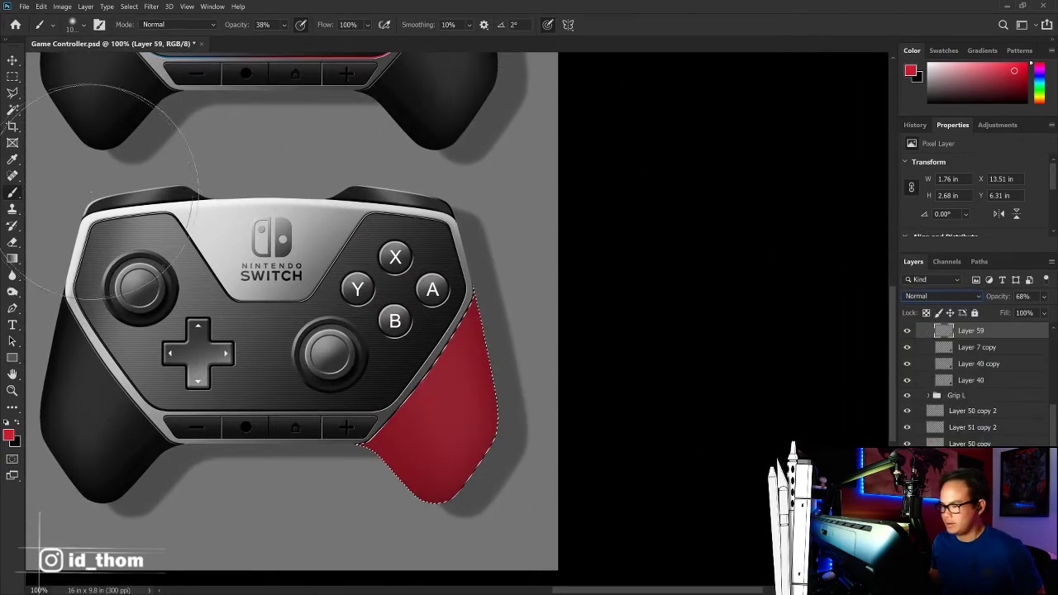
Step: Offset the grip selection and delete the red fill, leaving a thin red edge
key(m)
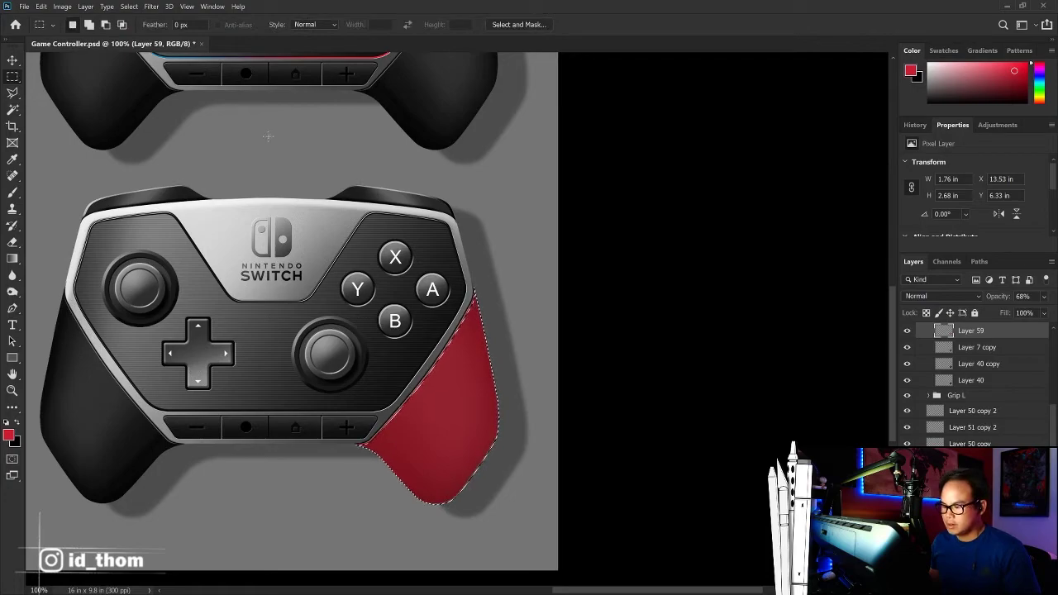
drag(268, 137, 272, 138)
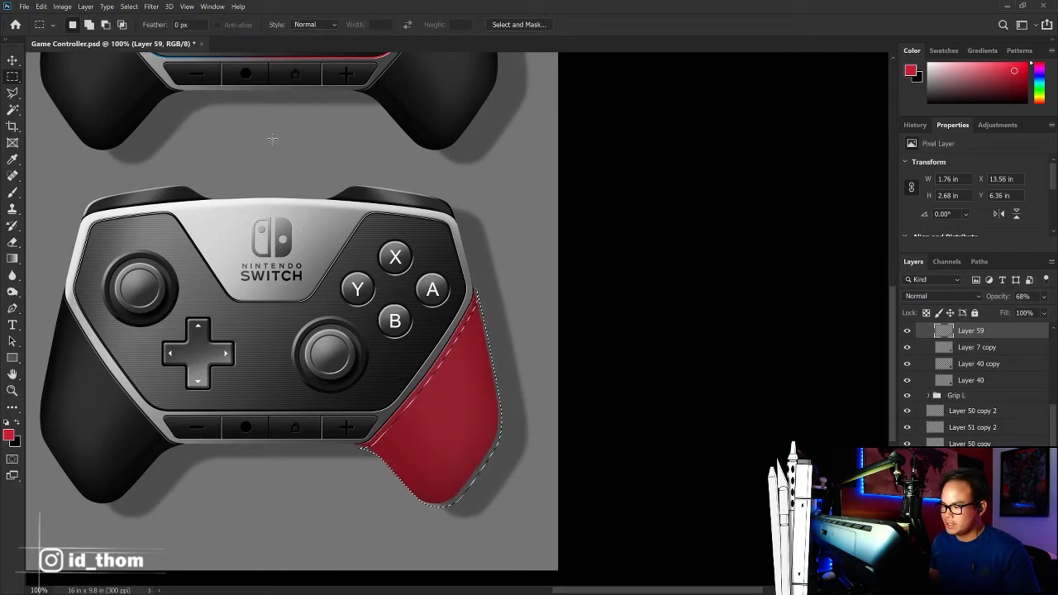
key(Delete)
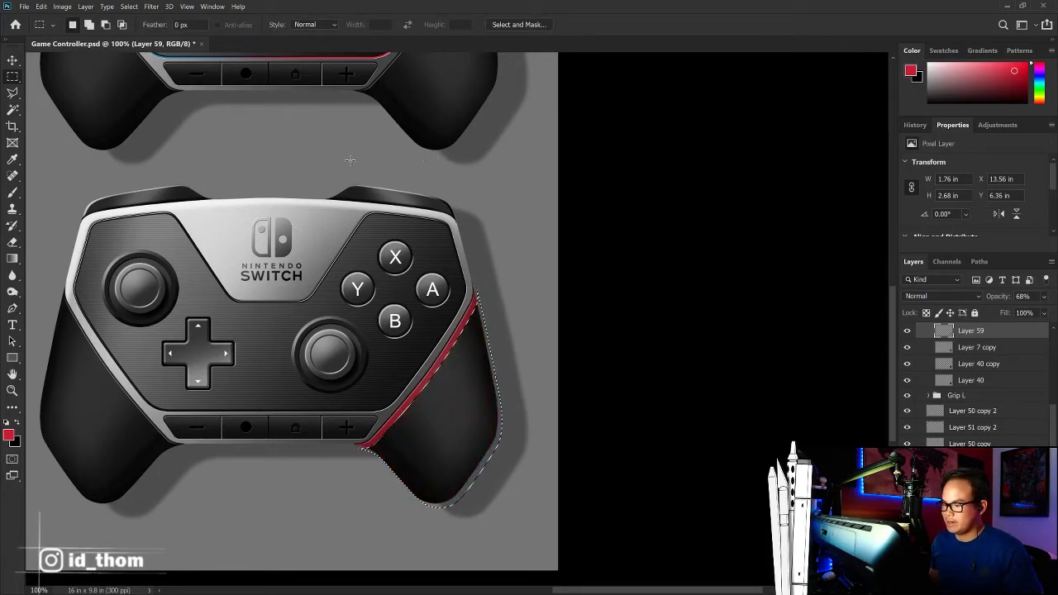
key(ctrl+d)
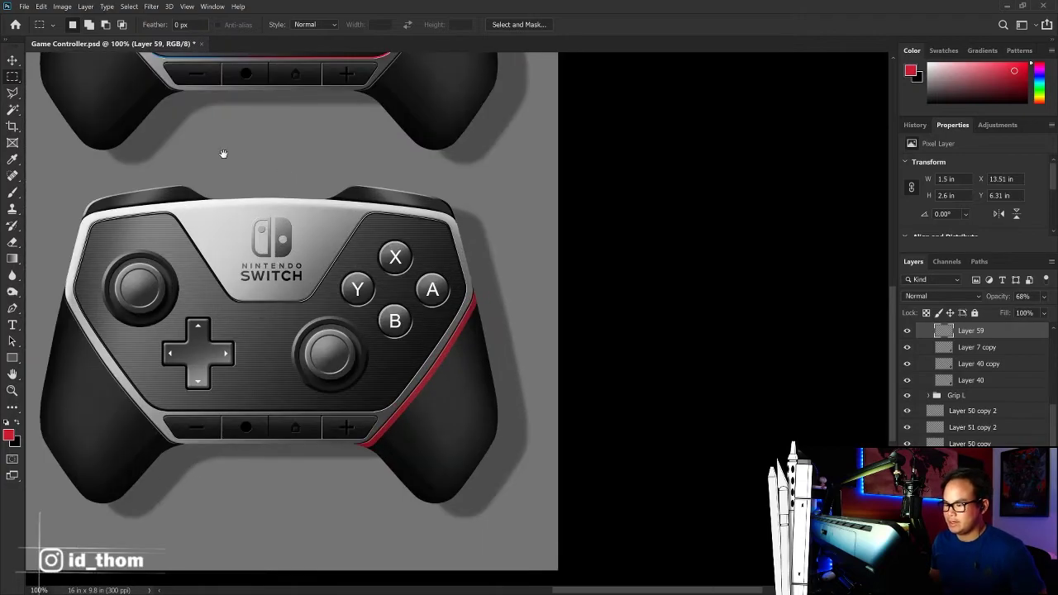
Step: Raise the red edge layer's opacity to 100% and switch from Dodge to the Burn tool
drag(245, 149, 497, 174)
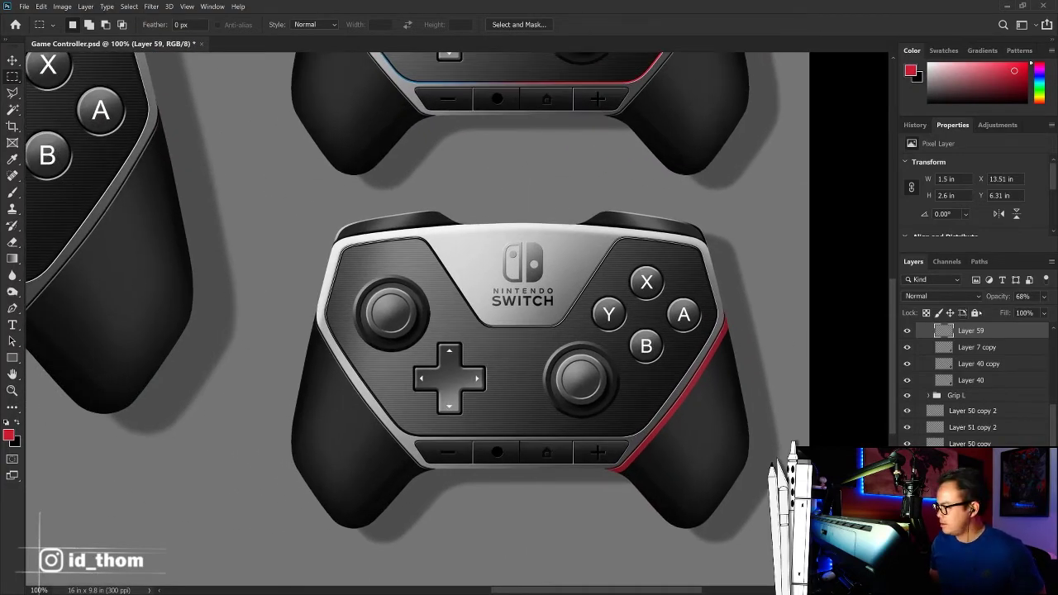
click(1043, 296)
drag(1033, 311, 1051, 312)
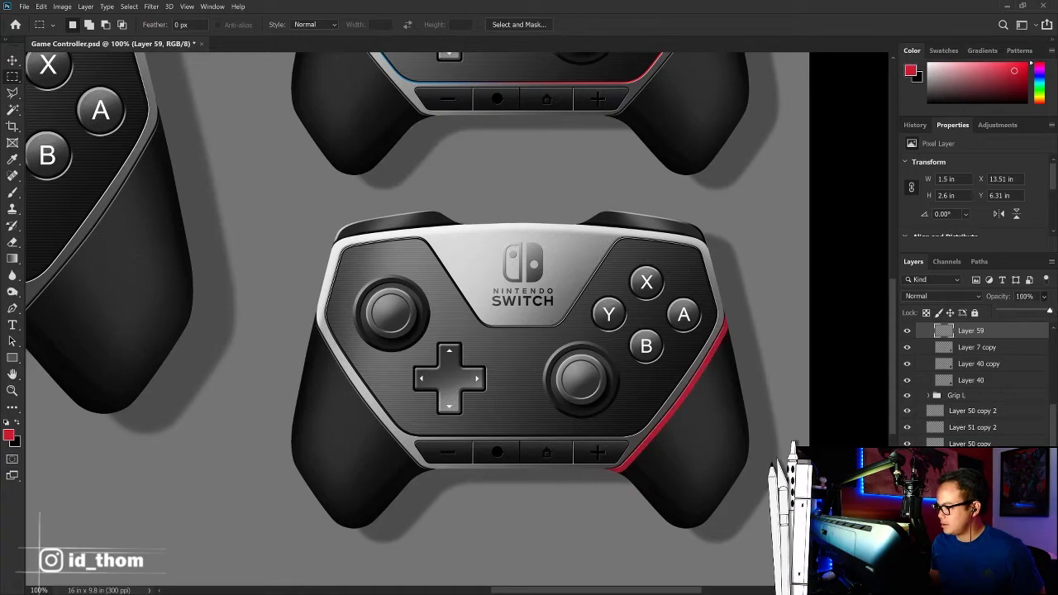
key(o)
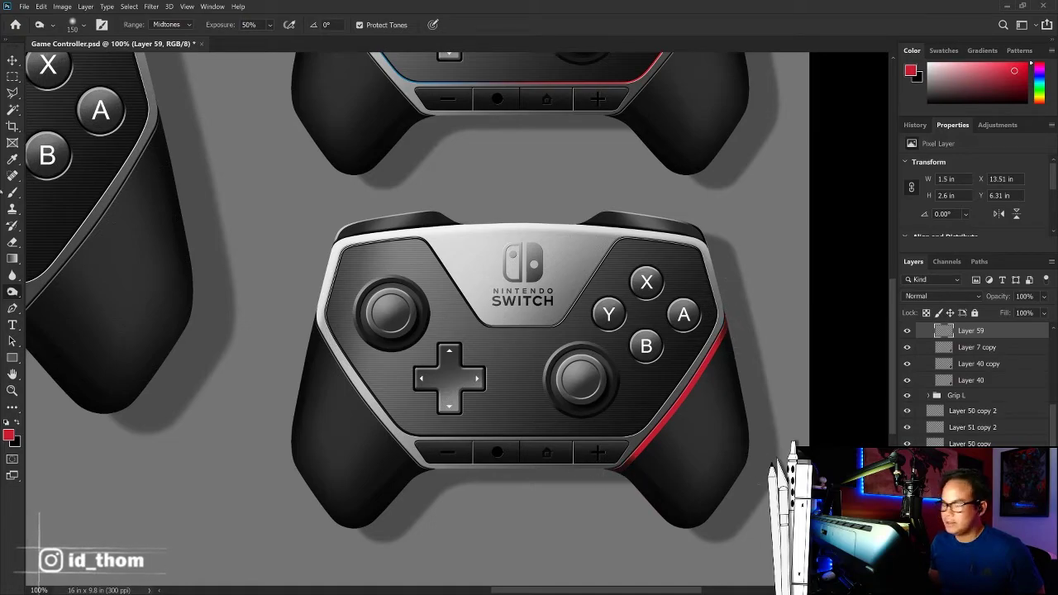
right_click(12, 292)
click(58, 302)
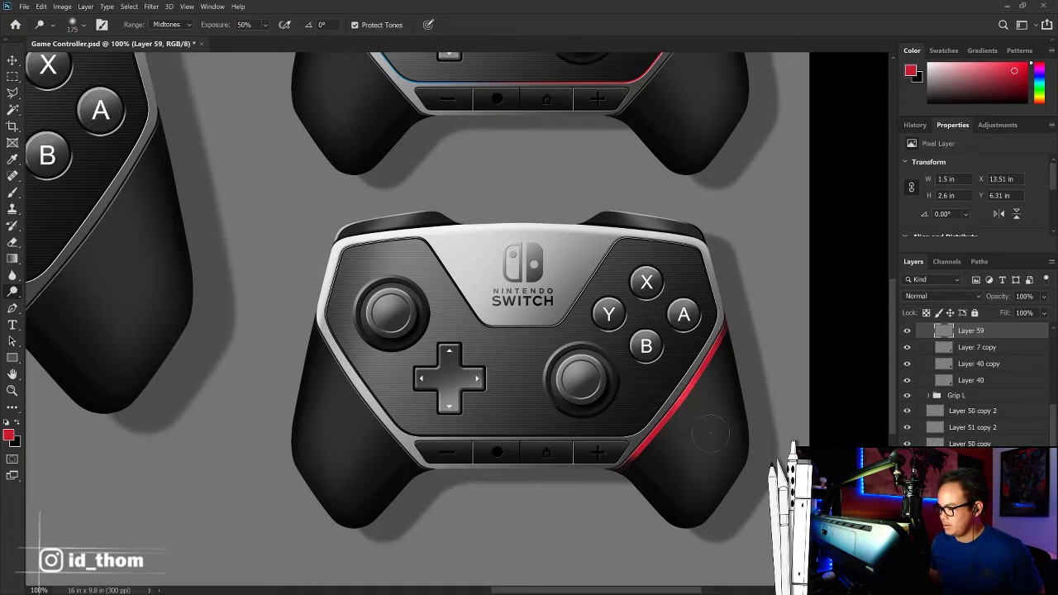
Step: Duplicate the red trim layer as Layer 59 copy
key(ctrl+minus)
key(ctrl+minus)
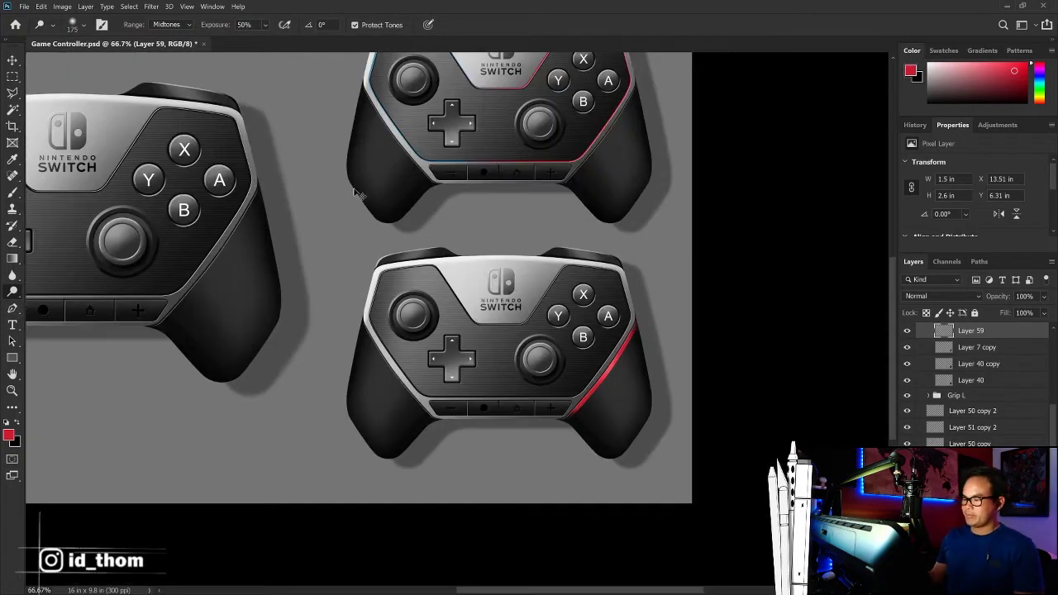
key(ctrl+plus)
key(ctrl+plus)
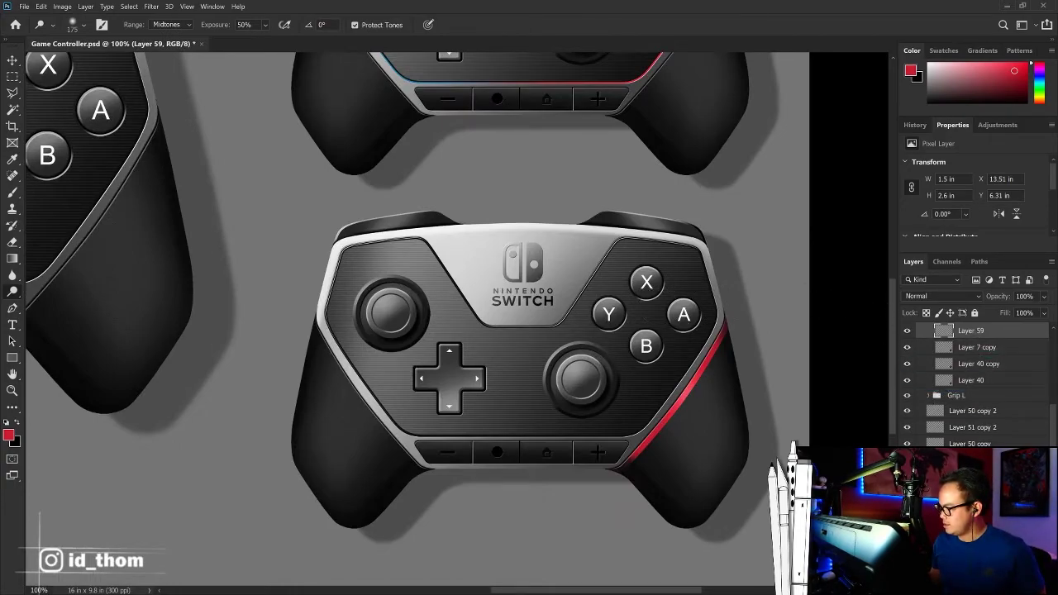
key(ctrl+j)
Step: Move the trim copy over to the left grip and flip it horizontally
key(ctrl+t)
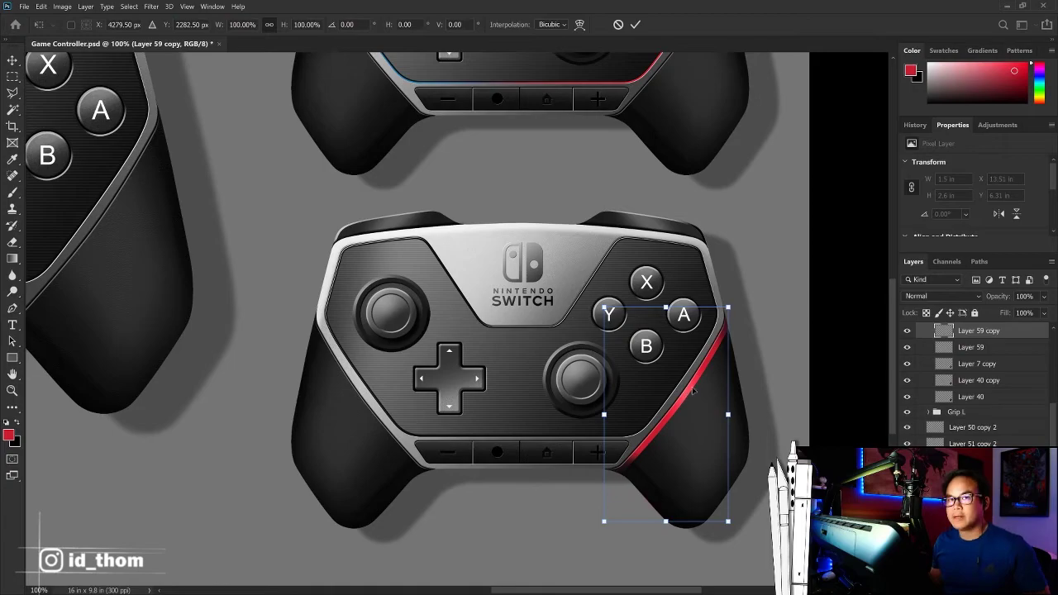
drag(694, 407, 433, 407)
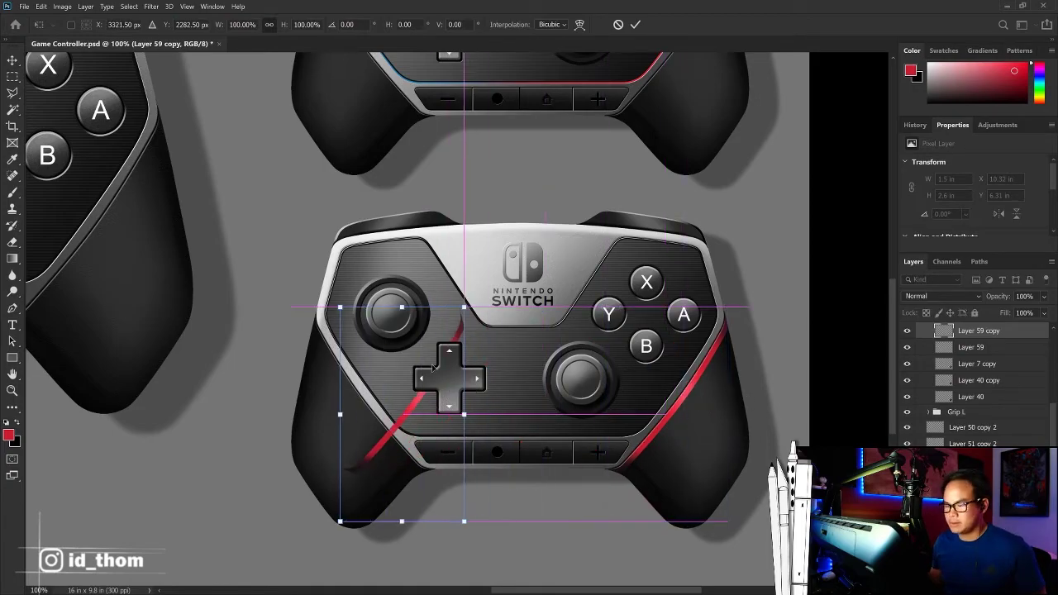
key(Return)
click(40, 6)
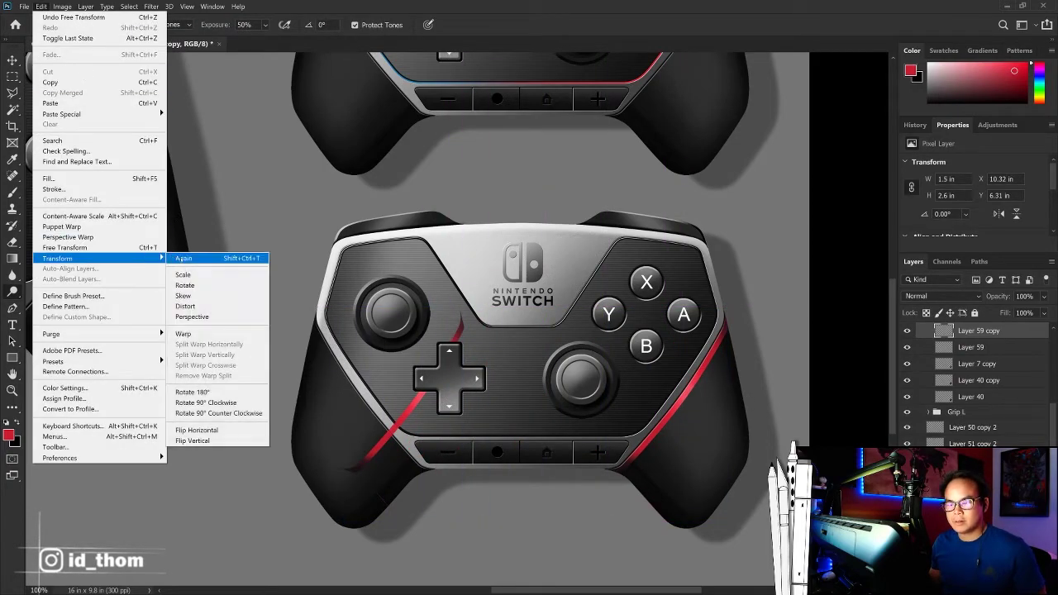
click(221, 430)
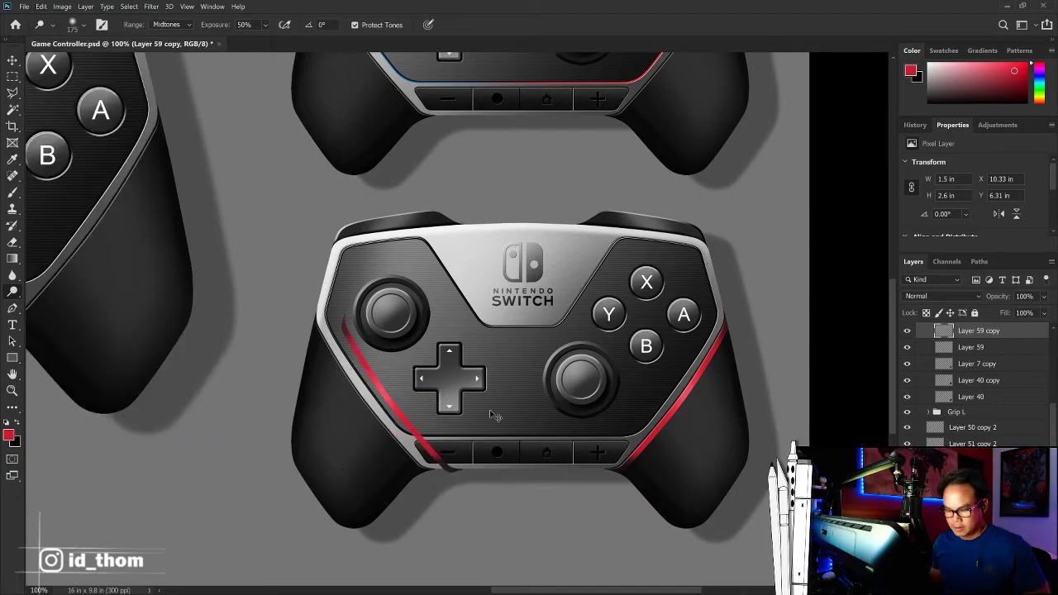
Step: Line the mirrored trim up with the left grip edge and shrink the eraser to trim excess
key(ctrl+t)
drag(412, 415, 379, 416)
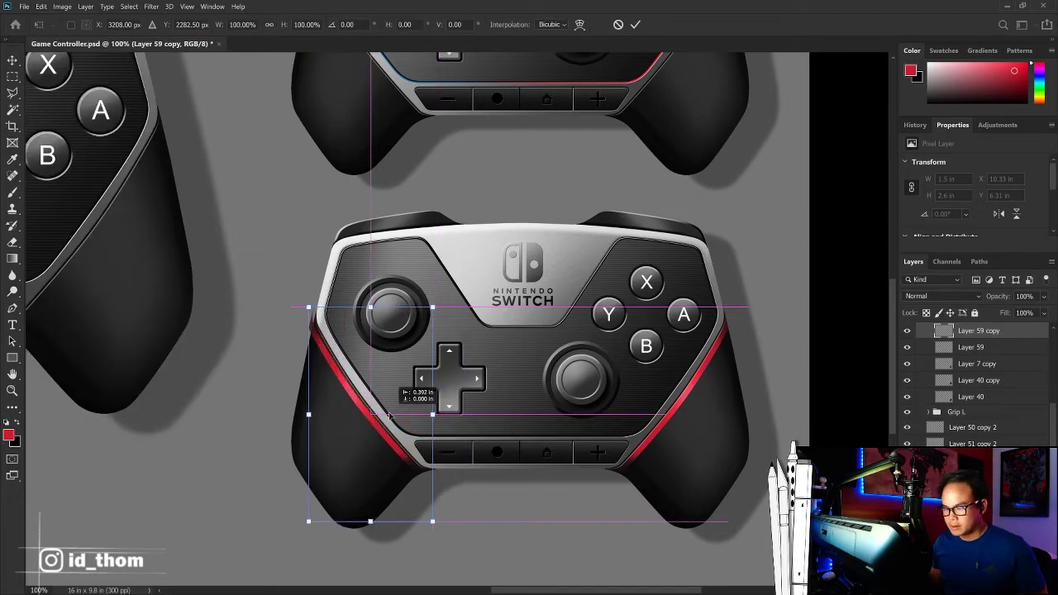
key(Return)
key(e)
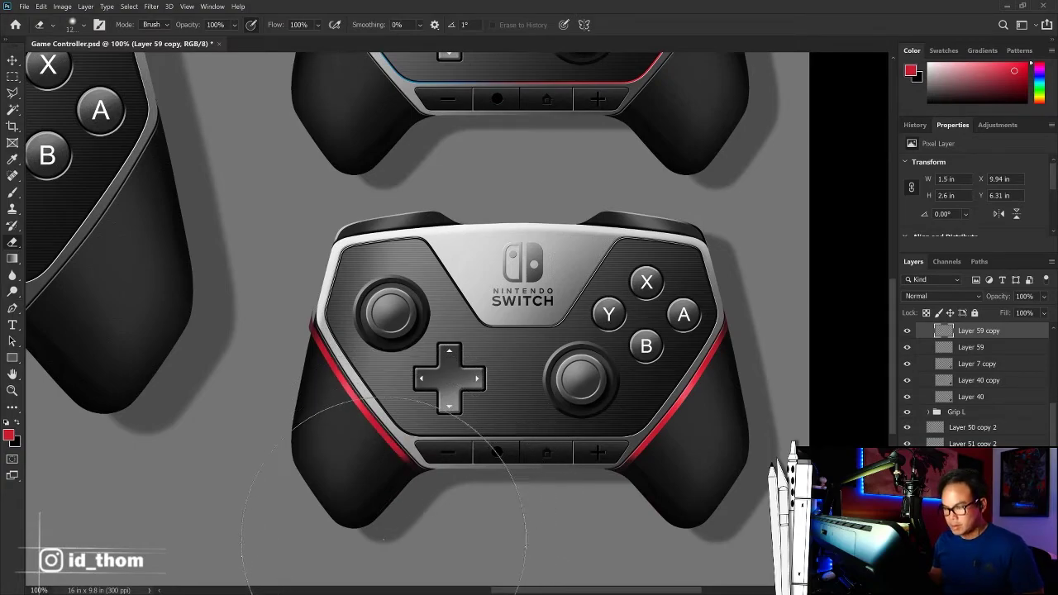
key(bracketleft)
key(bracketleft)
key(bracketleft)
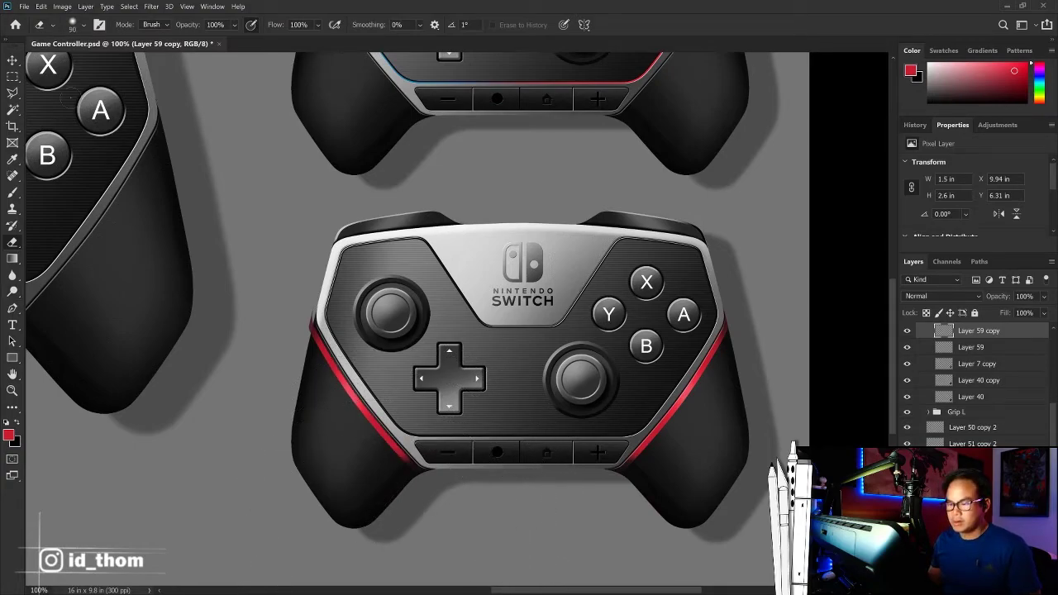
Step: Nudge the left trim into place with the arrow keys while zoomed in
key(v)
key(Right)
key(Right)
key(Right)
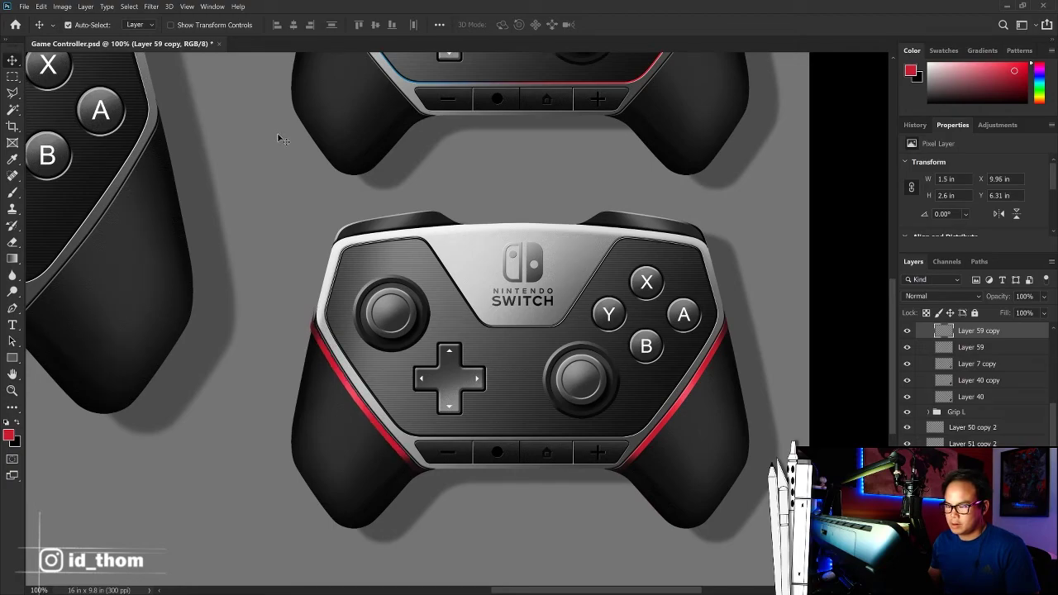
key(Right)
key(Right)
key(Right)
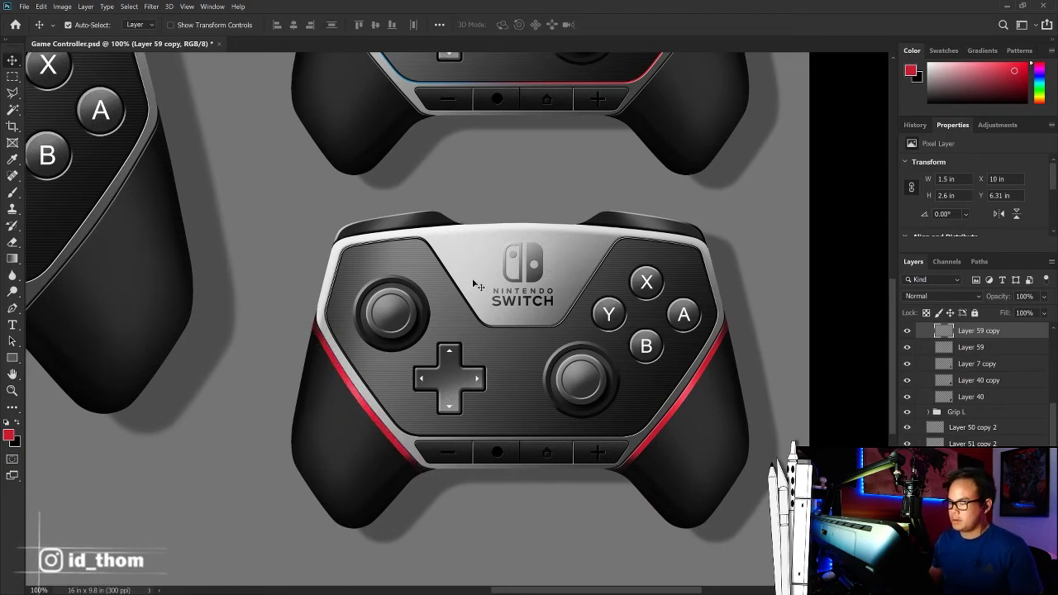
key(ctrl)
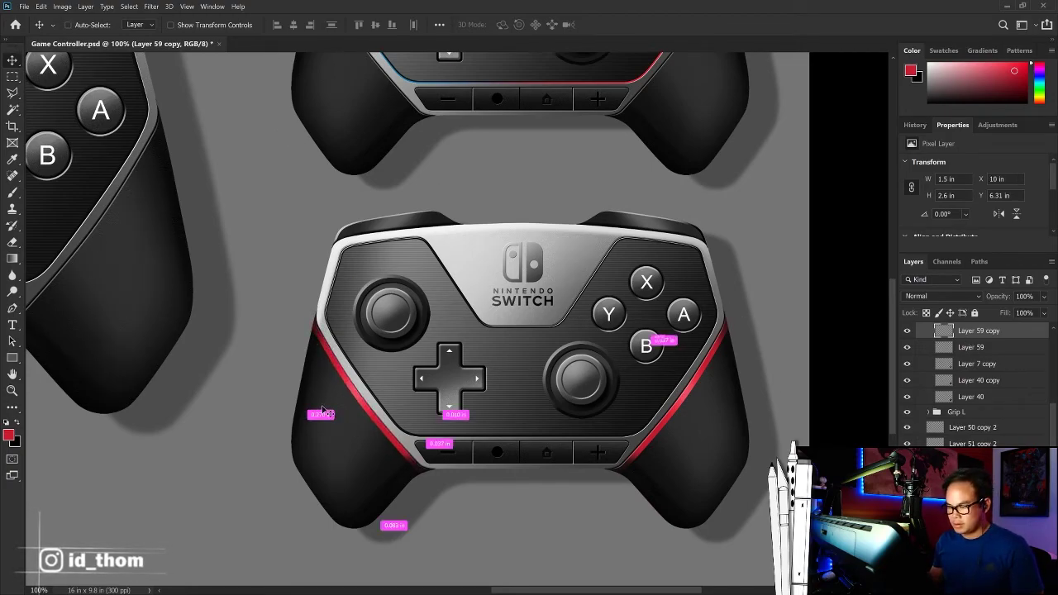
key(ctrl+plus)
key(ctrl+plus)
key(ctrl+plus)
scroll(376, 314, down, 3)
scroll(376, 314, left, 3)
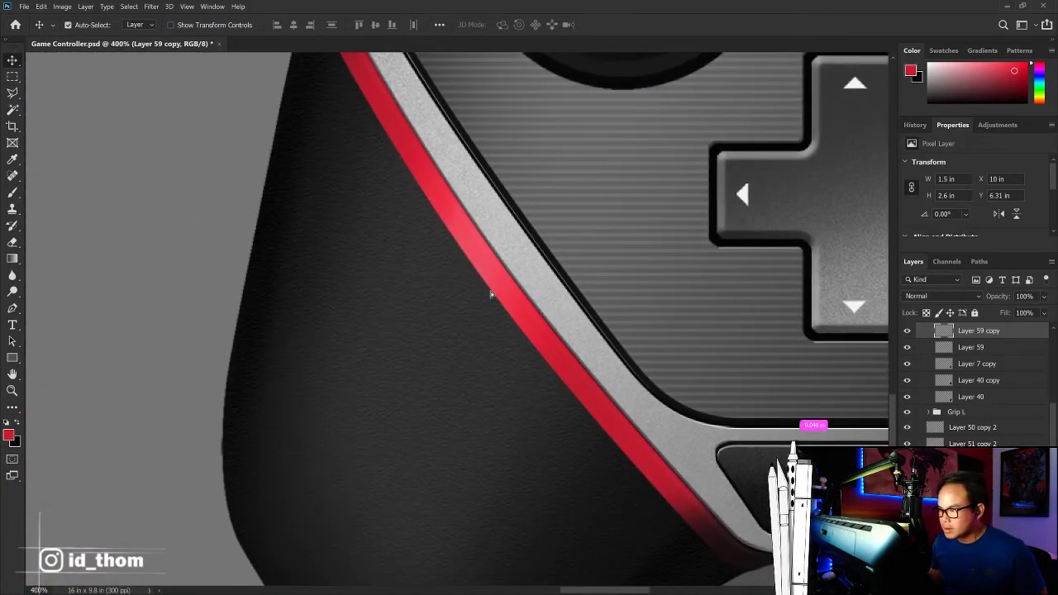
key(Left)
key(Left)
key(Left)
key(Left)
key(Left)
key(Left)
key(Left)
key(Left)
key(Left)
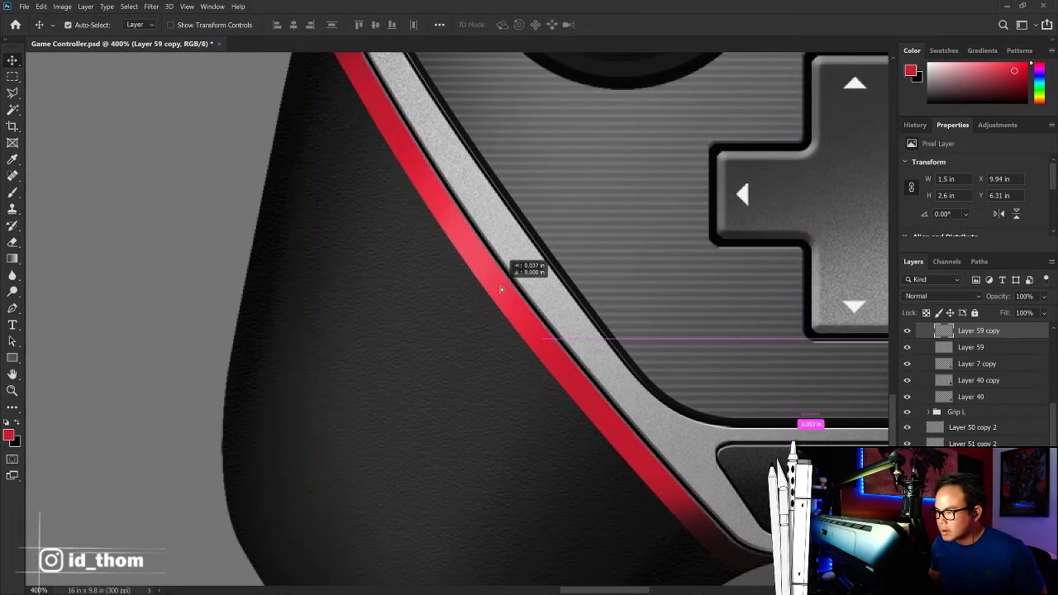
Step: Duplicate Layer 41 from the Grip L group into the Grip R group
click(906, 330)
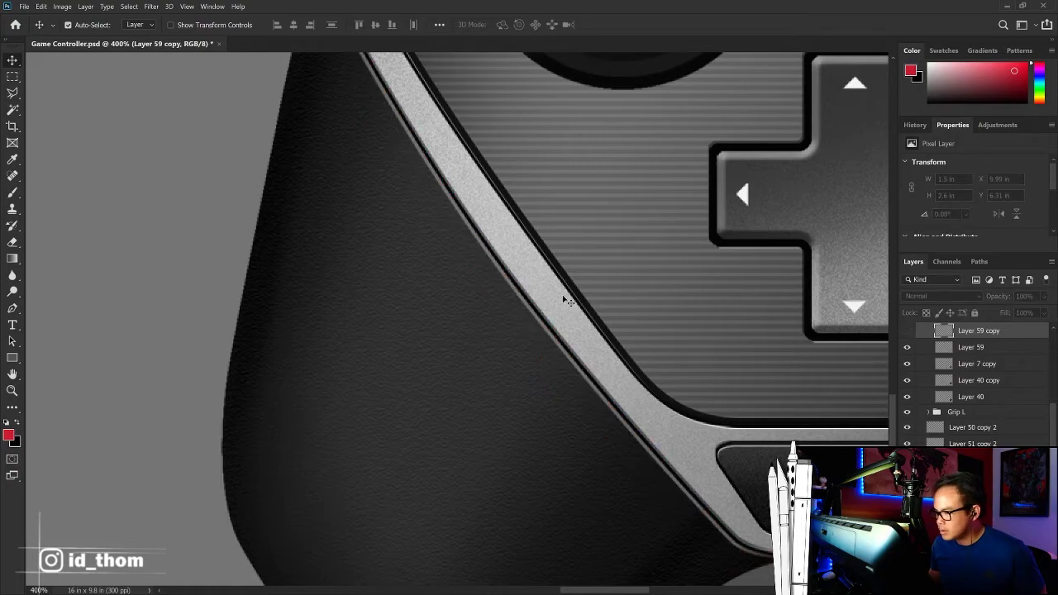
click(525, 306)
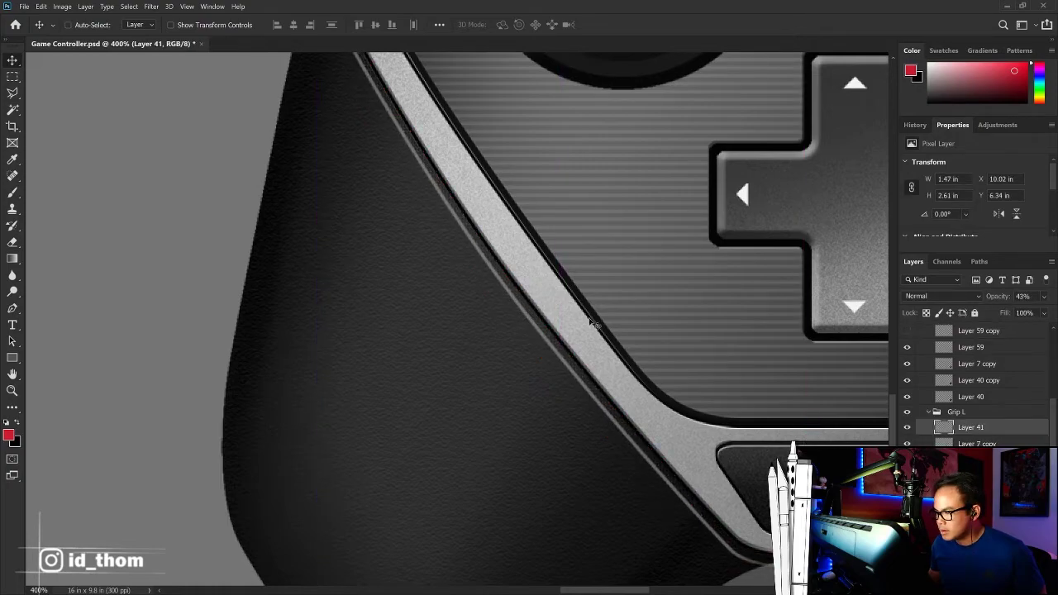
click(930, 412)
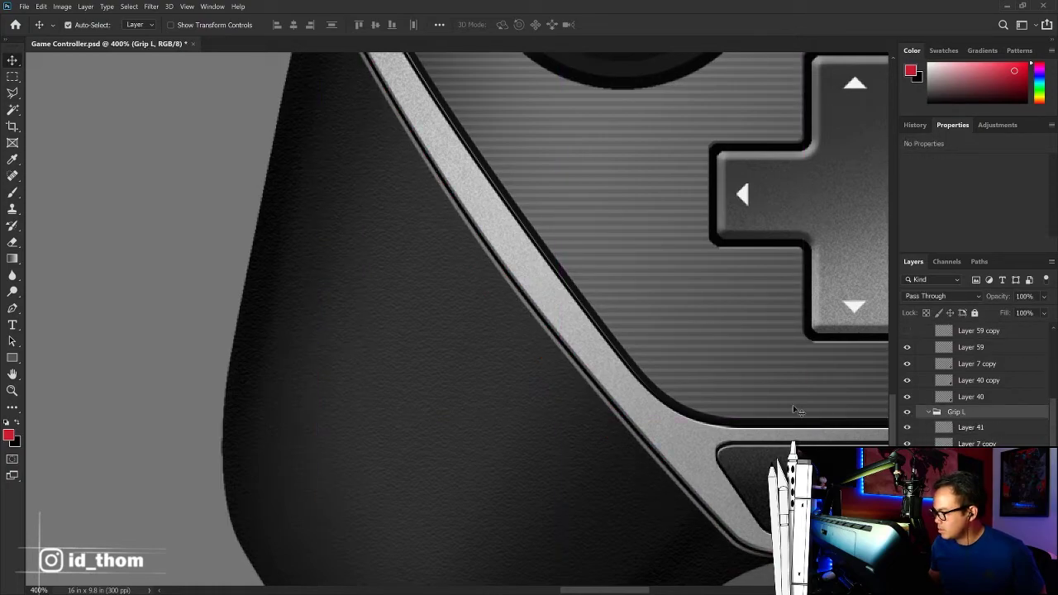
click(595, 395)
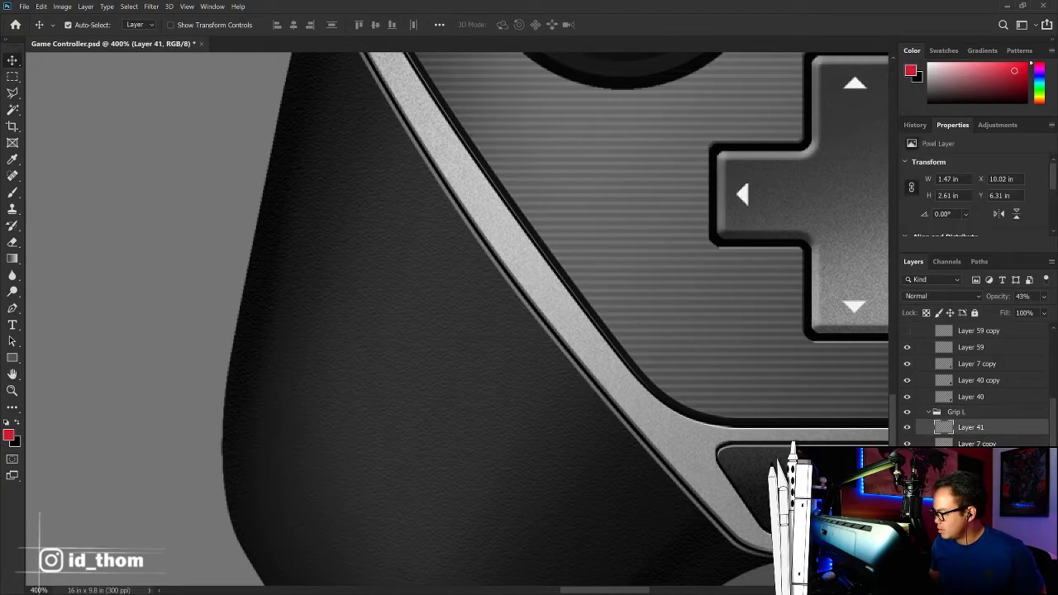
key(ctrl+j)
mouse_move(975, 427)
mouse_down()
mouse_move(963, 320)
mouse_move(946, 376)
mouse_up()
Step: Show the left trim again and nudge it right so more red shows
click(908, 392)
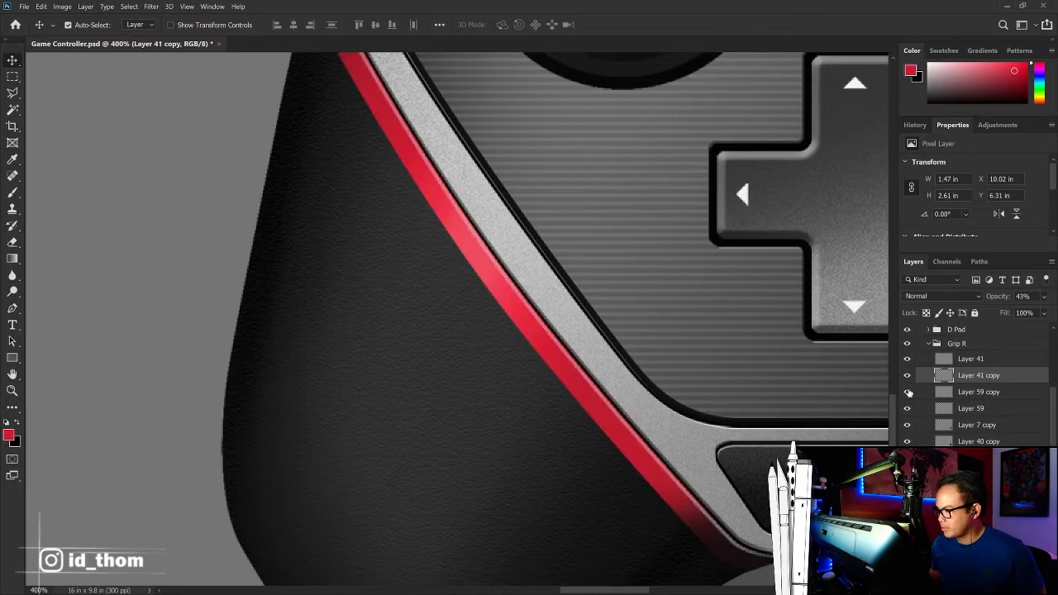
click(582, 388)
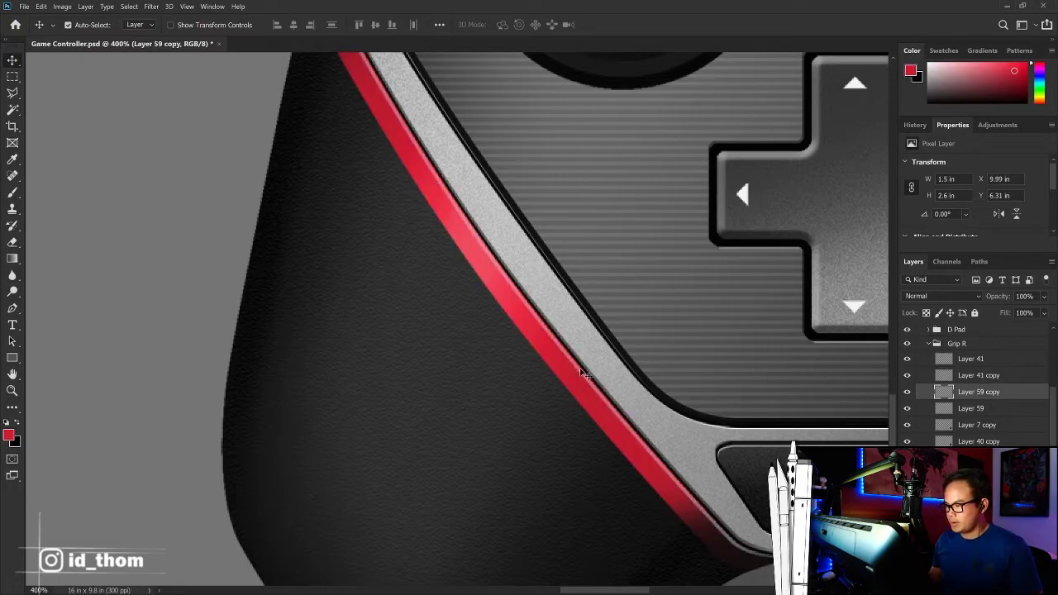
key(Right)
key(Right)
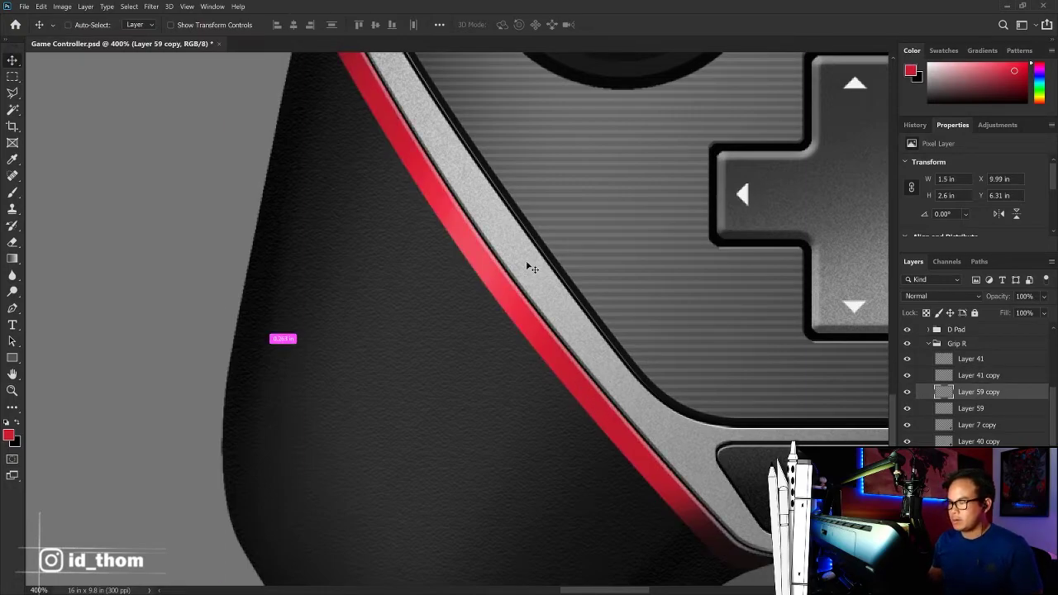
key(ctrl+0)
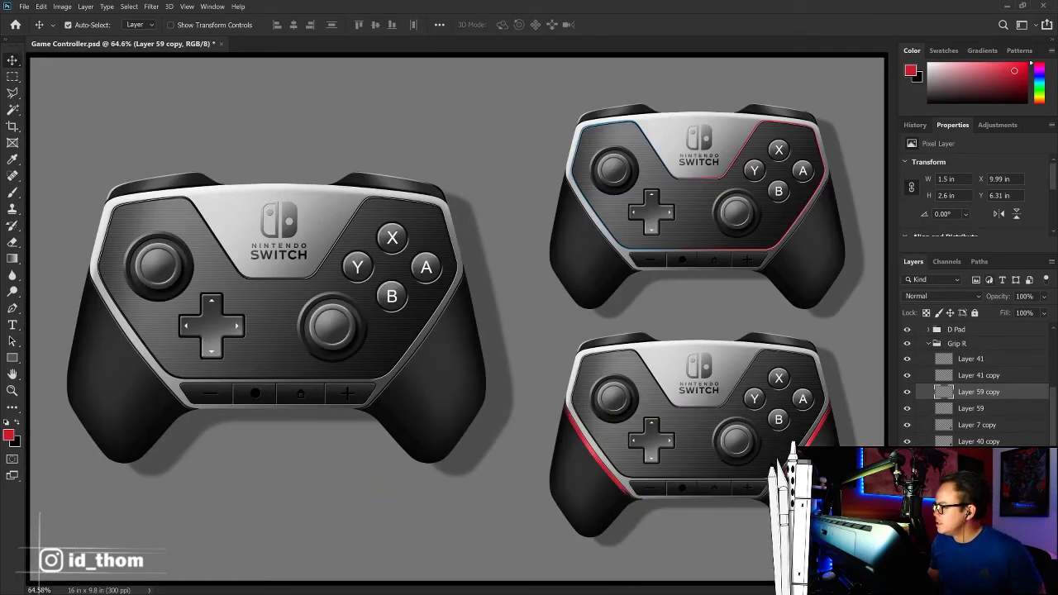
click(997, 125)
Step: Turn the left trim blue with a Hue/Saturation adjustment at Hue -150 on Layer 59 copy
click(928, 196)
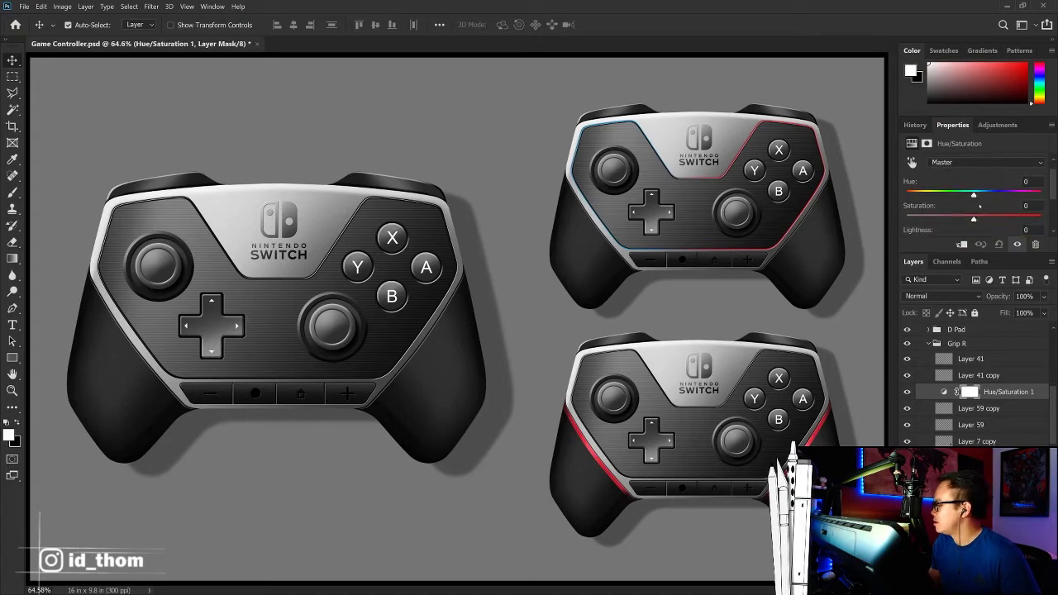
drag(973, 195, 915, 203)
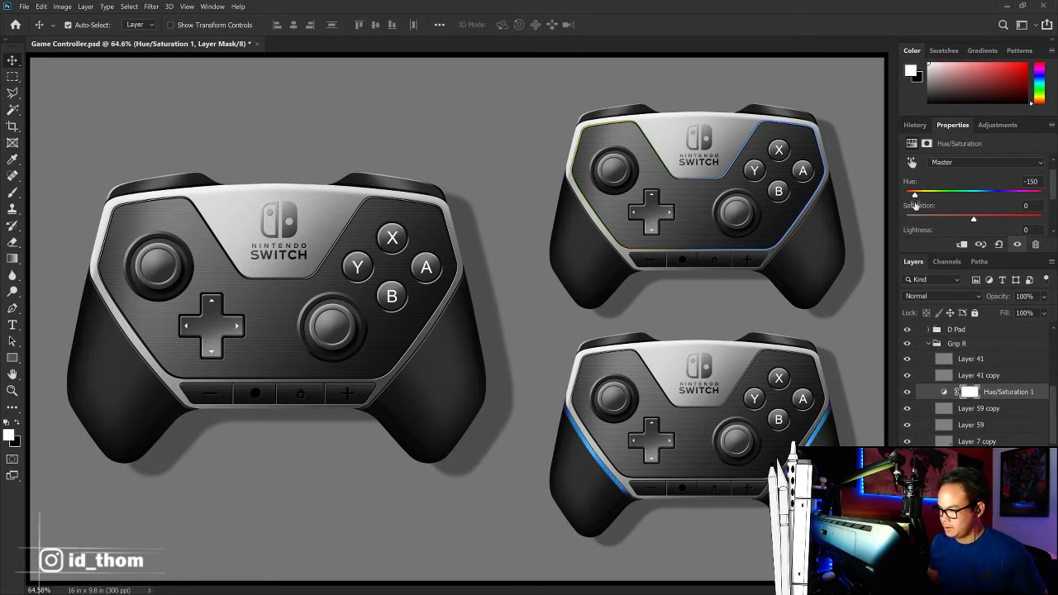
key(Delete)
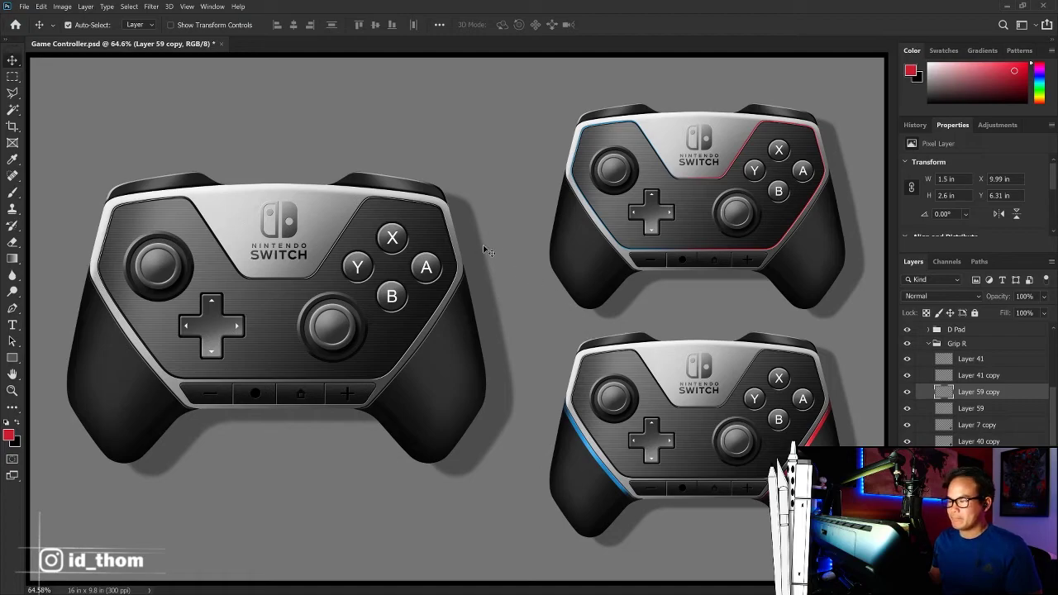
key(ctrl+minus)
drag(501, 252, 545, 261)
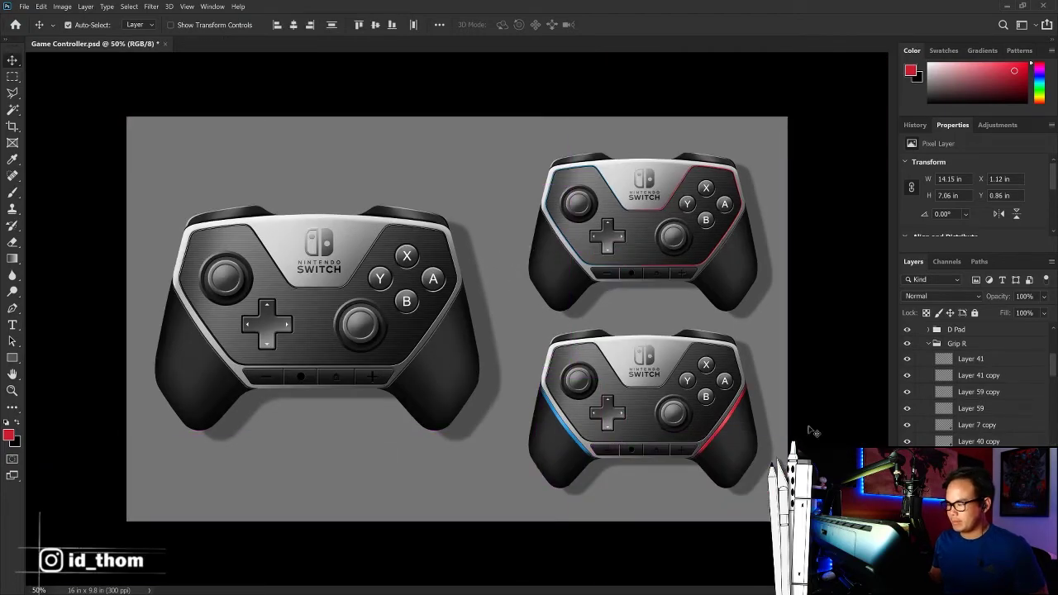
Step: Scroll down over the canvas
scroll(1052, 383, down, 10)
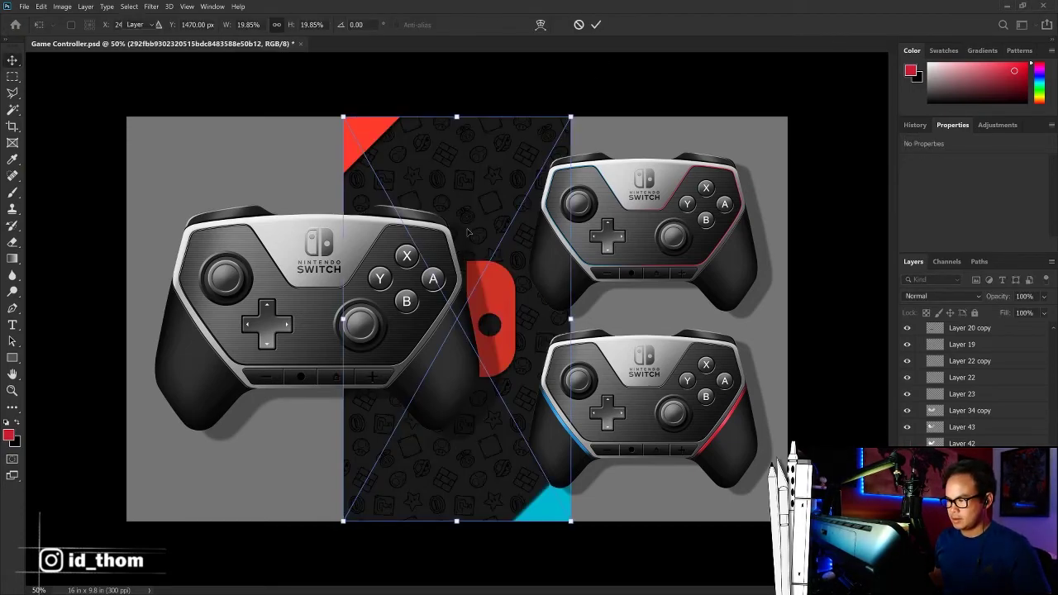
Step: Raise the 292fbb Switch-pattern layer above the controller groups and lasso a patch of its top
key(Return)
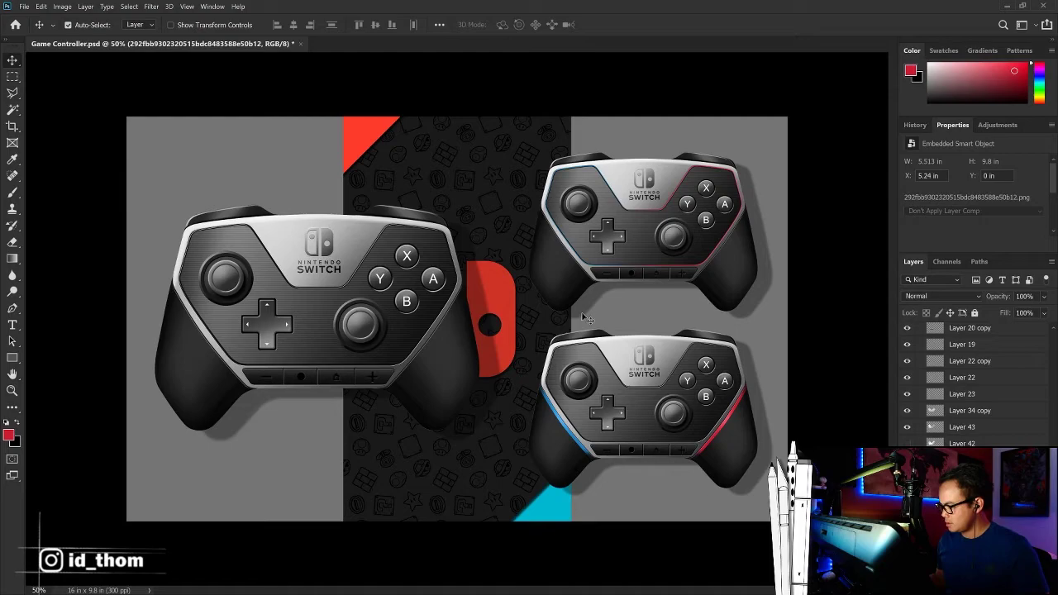
key(ctrl+plus)
mouse_move(966, 411)
mouse_down()
mouse_move(965, 264)
mouse_move(968, 334)
mouse_up()
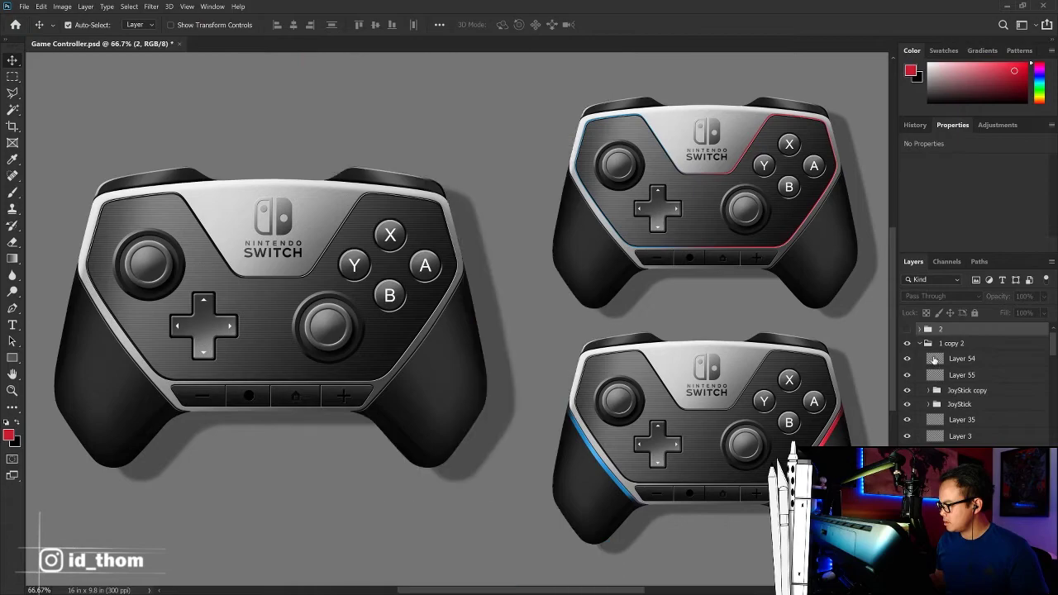
key(ctrl+z)
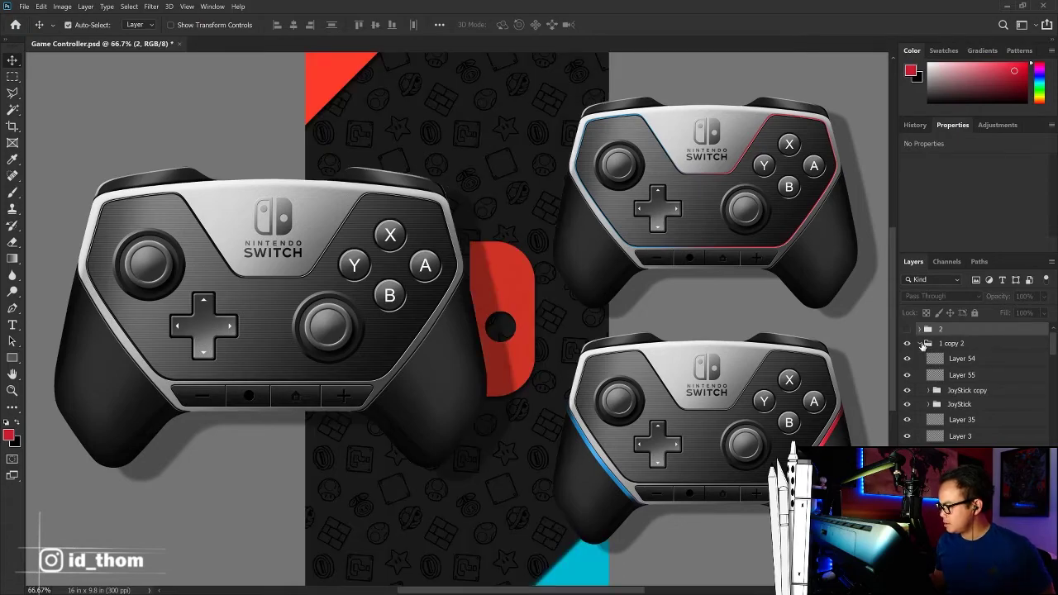
key(ctrl+z)
key(ctrl+z)
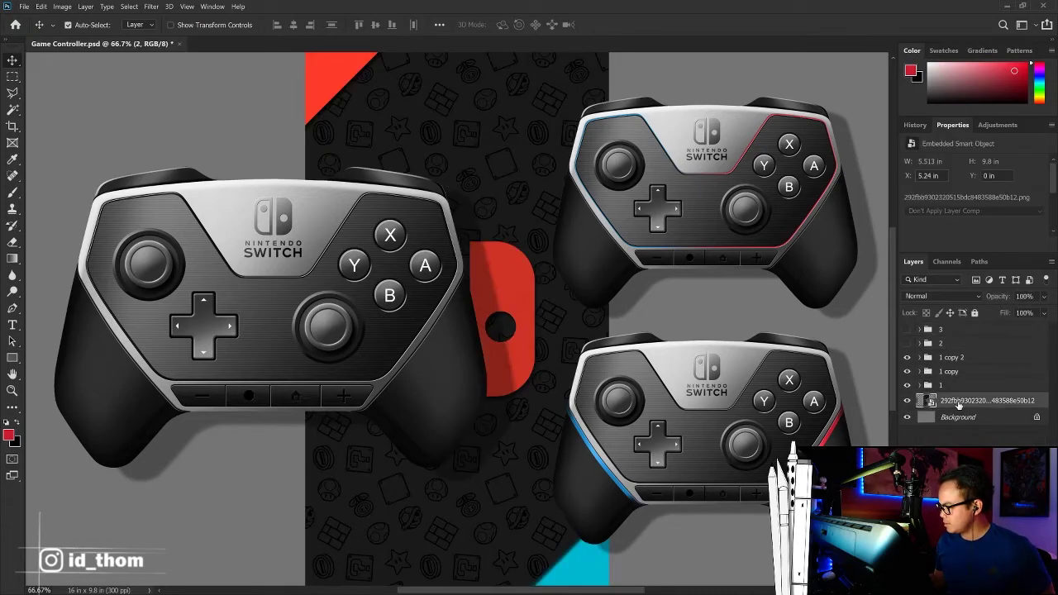
key(ctrl+z)
key(ctrl+z)
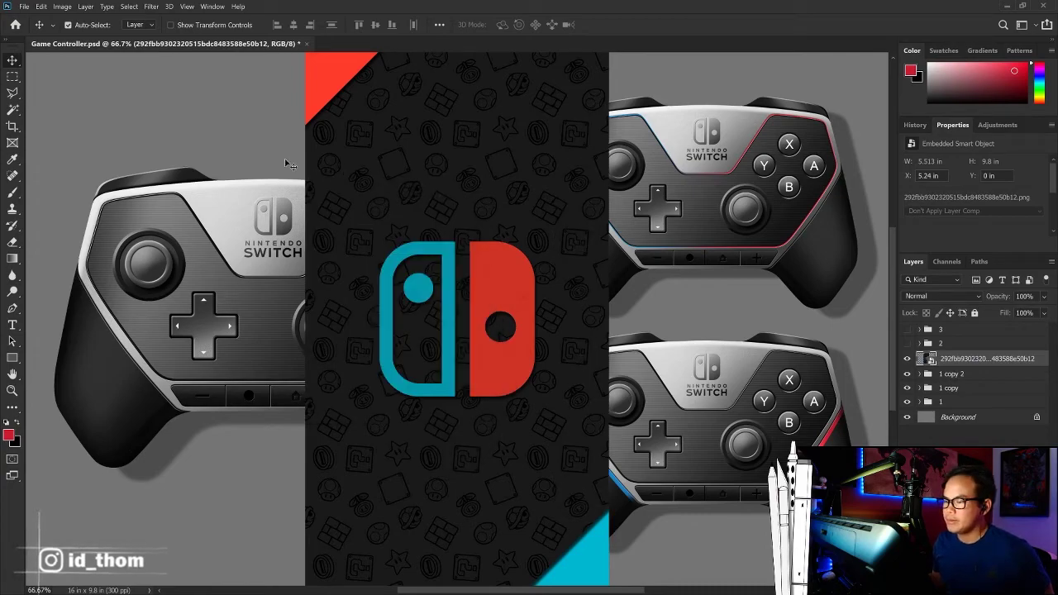
key(l)
drag(446, 94, 413, 145)
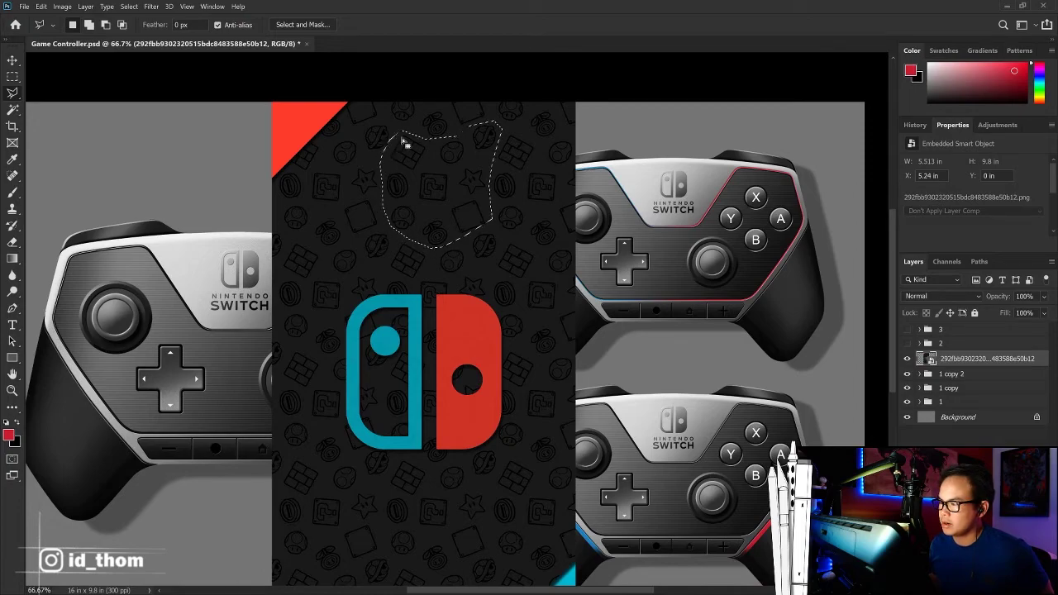
Step: Copy the lasso selection to Layer 60 and hide the full pattern smart object
key(ctrl+j)
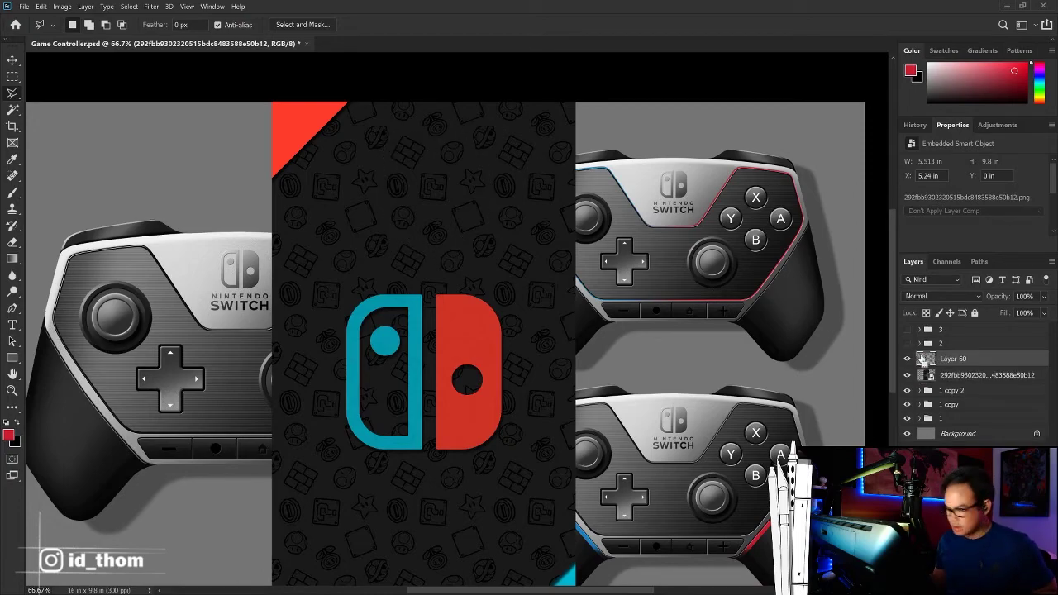
click(907, 359)
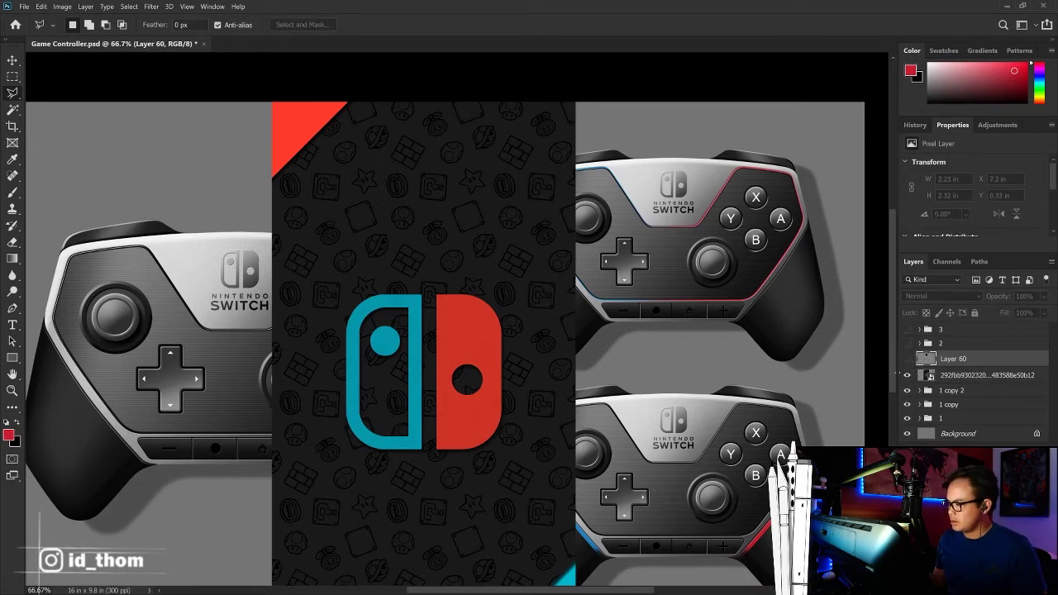
click(906, 375)
click(906, 359)
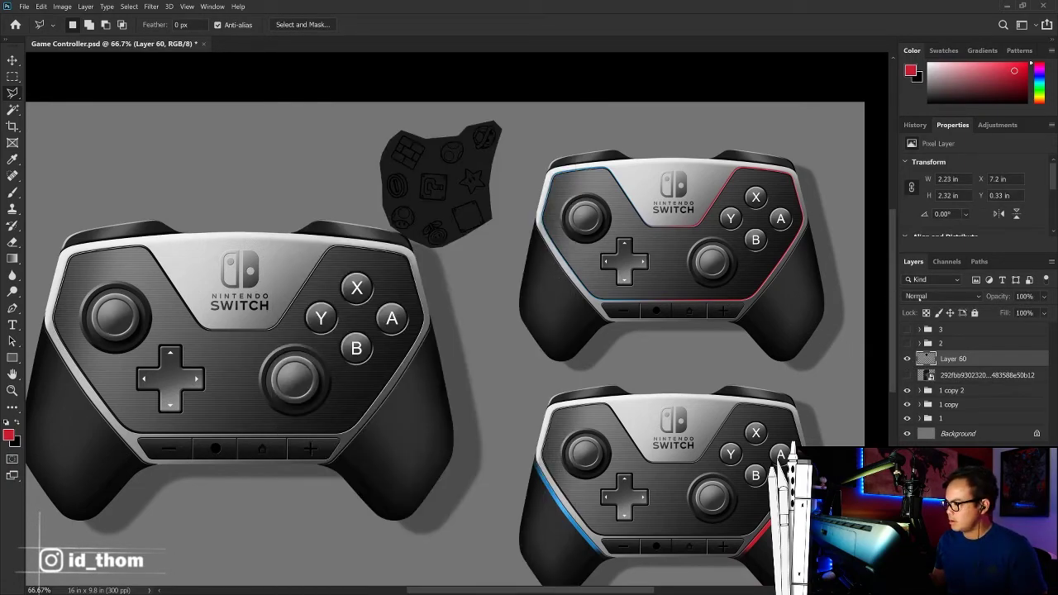
Step: Cycle Layer 60 through several blend modes, then delete it and the pattern layer
click(918, 296)
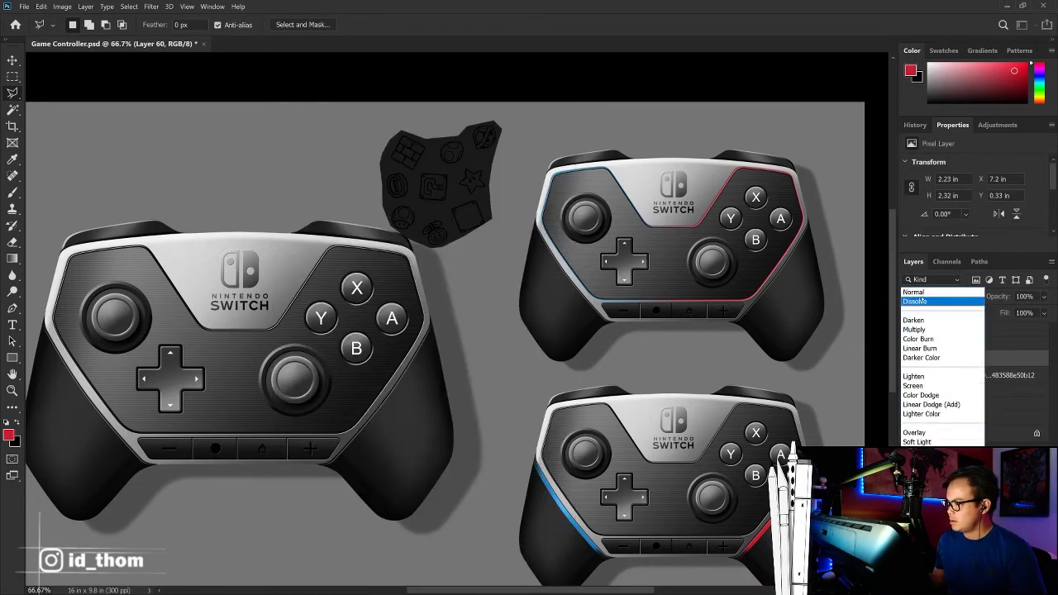
click(914, 301)
scroll(917, 296, down, 2)
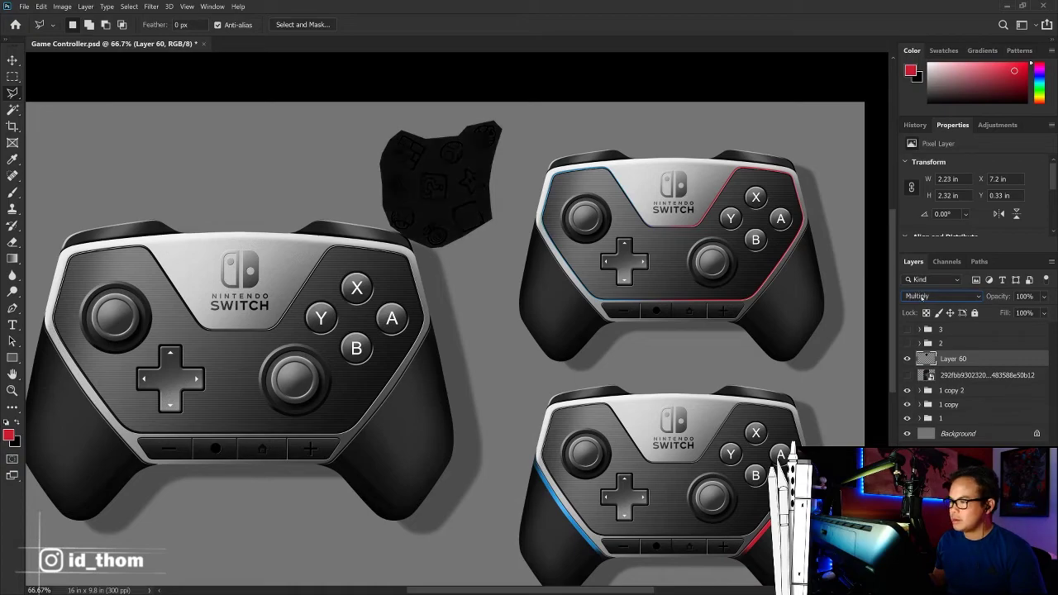
scroll(917, 296, down, 2)
scroll(920, 297, down, 1)
scroll(920, 297, down, 1)
scroll(923, 296, down, 1)
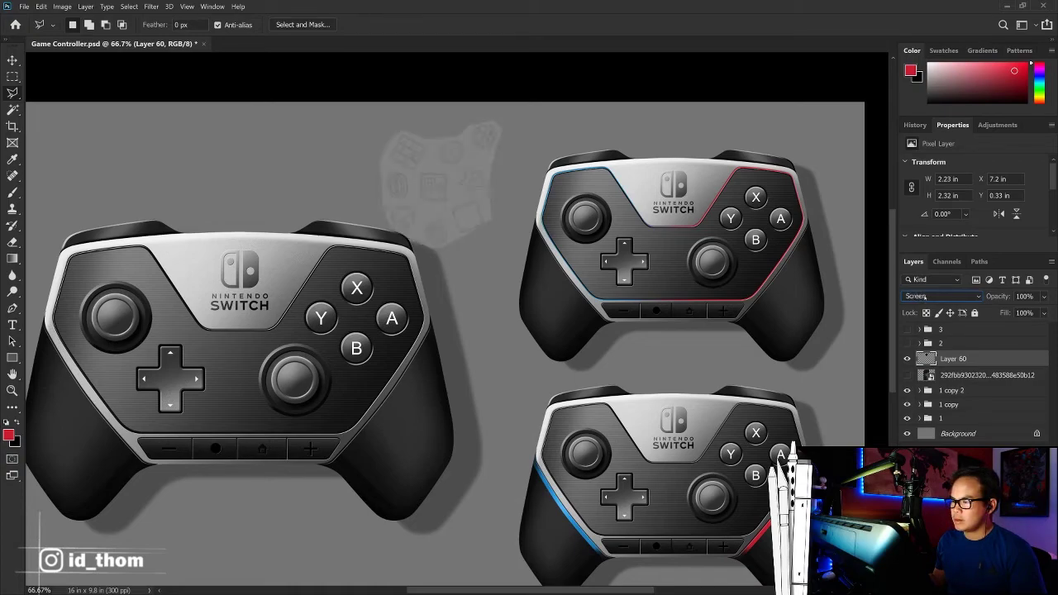
scroll(924, 298, down, 2)
scroll(925, 296, down, 2)
scroll(929, 296, down, 1)
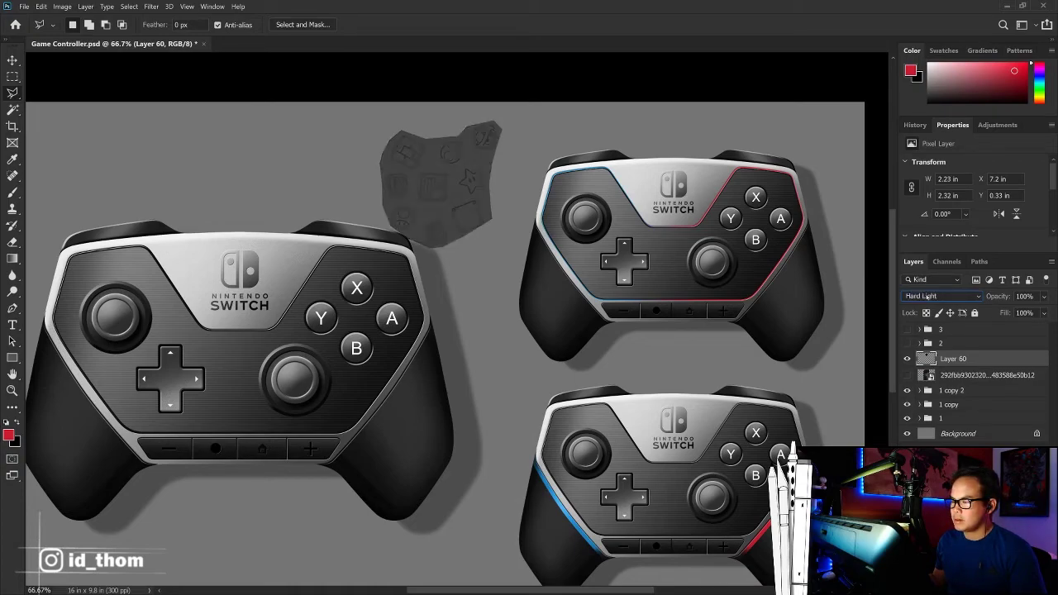
scroll(932, 295, down, 1)
scroll(929, 296, down, 1)
scroll(931, 296, down, 1)
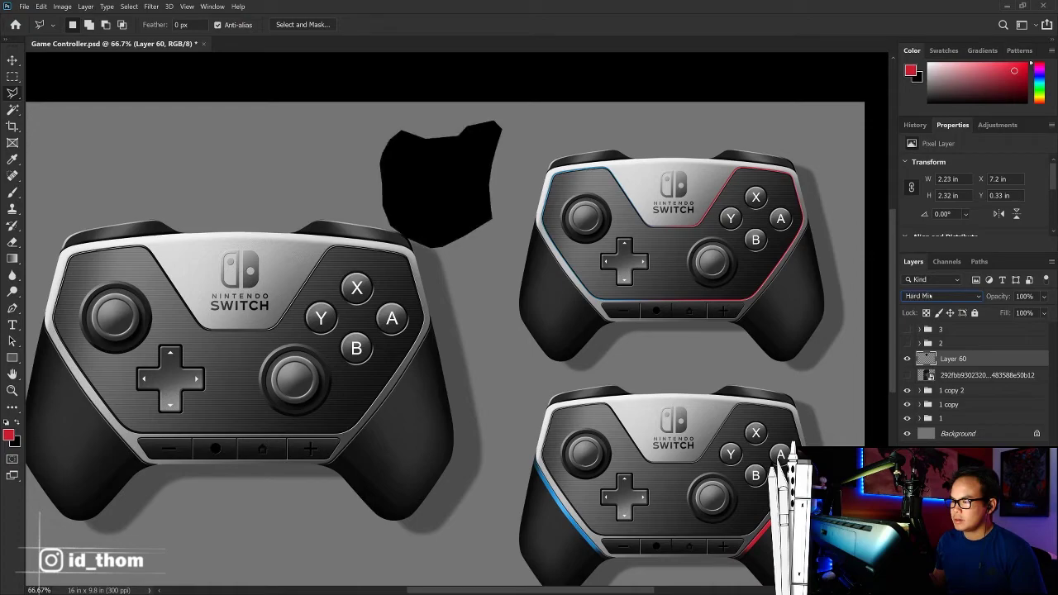
scroll(932, 296, down, 2)
scroll(932, 296, down, 2)
scroll(932, 296, down, 1)
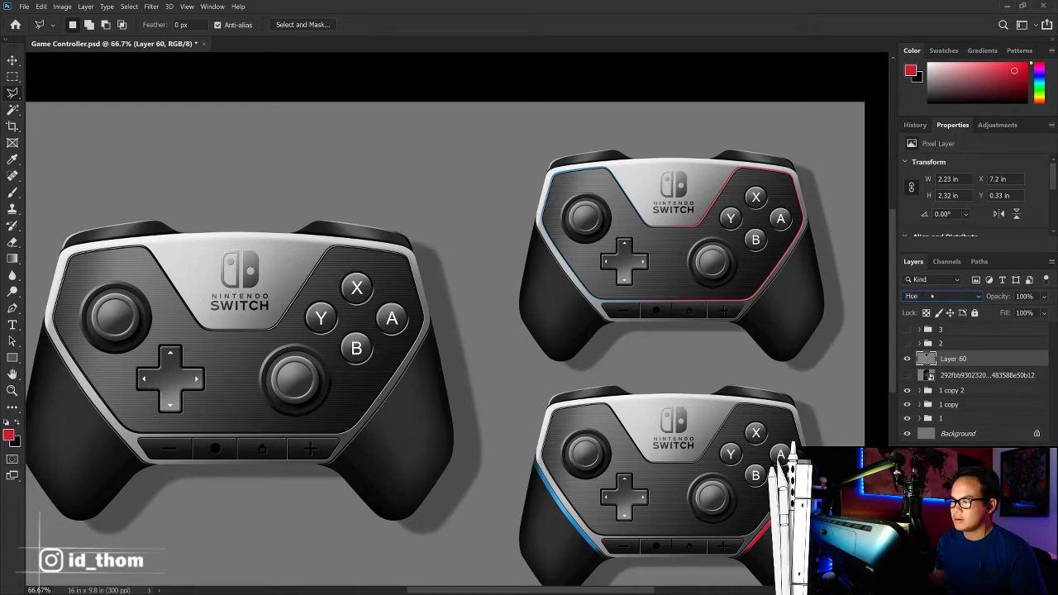
scroll(934, 296, down, 2)
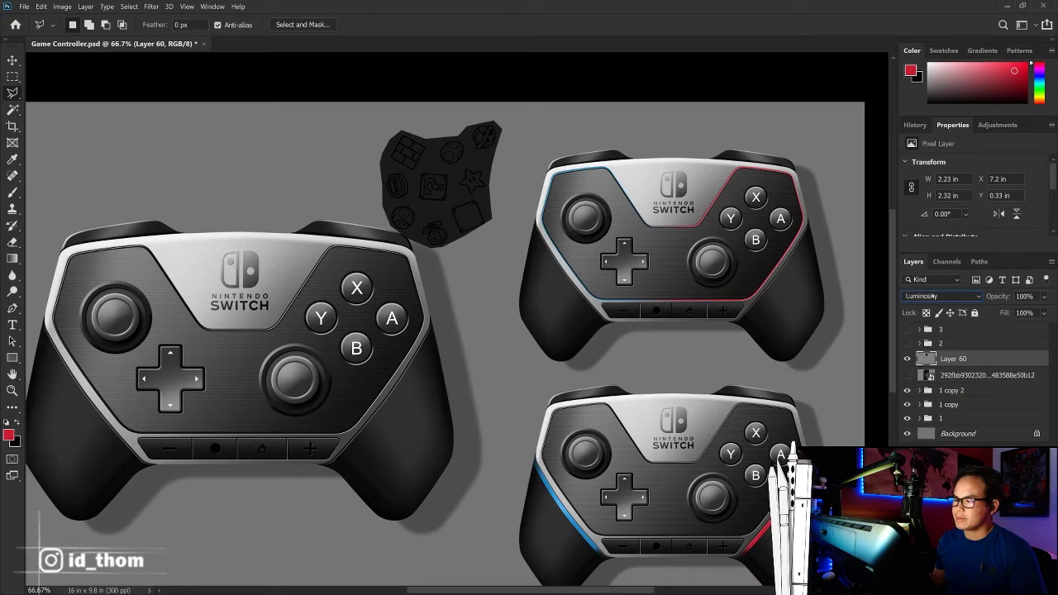
click(908, 360)
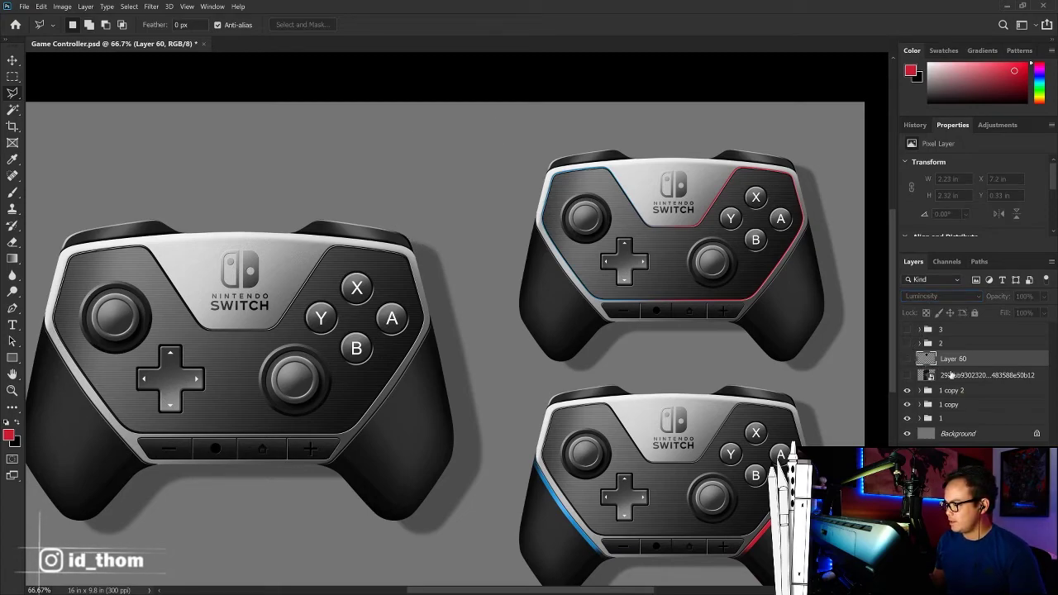
key(Delete)
key(Delete)
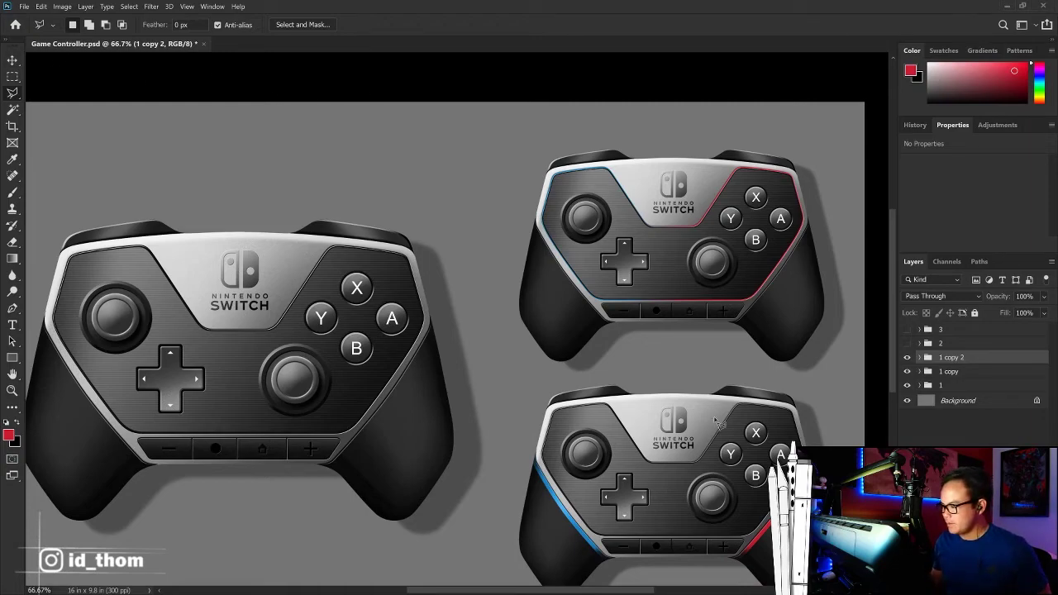
Step: Place the Nintendo Switch logo PNG and Magic Wand-select its Joy-Con shapes
key(v)
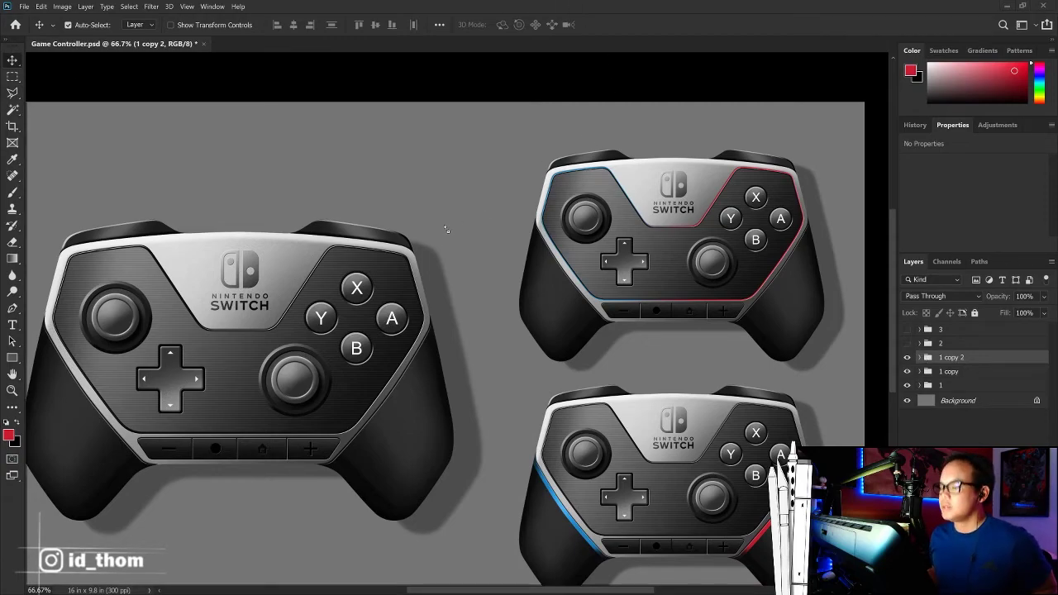
drag(1057, 220, 435, 220)
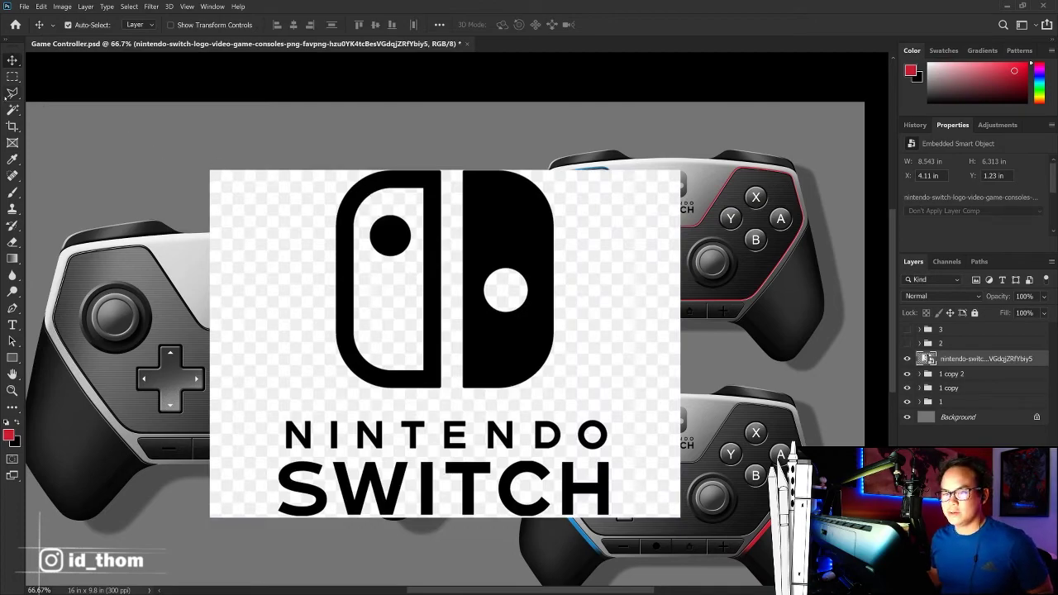
key(w)
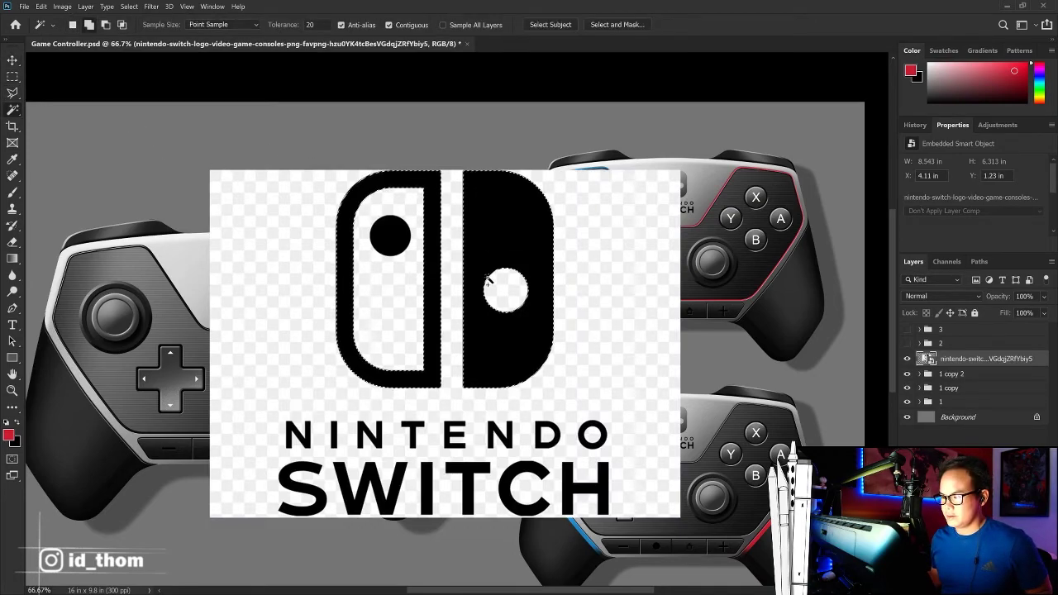
shift+click(484, 248)
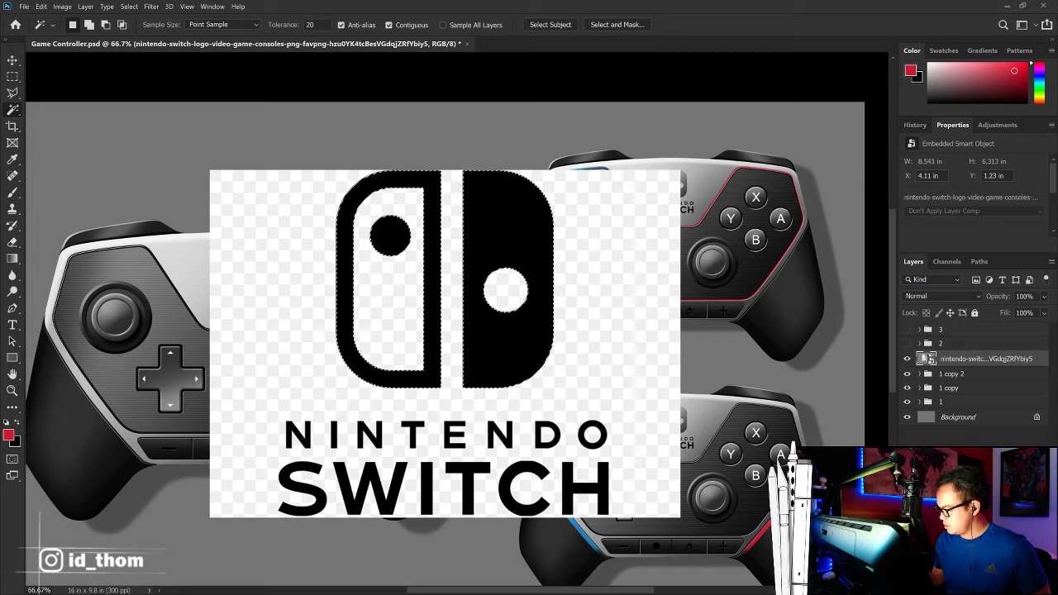
Step: Fill the selection with black (000000) on a new layer and delete the placed logo
key(ctrl+shift+alt+n)
key(i)
key(shift+F5)
click(387, 170)
click(388, 170)
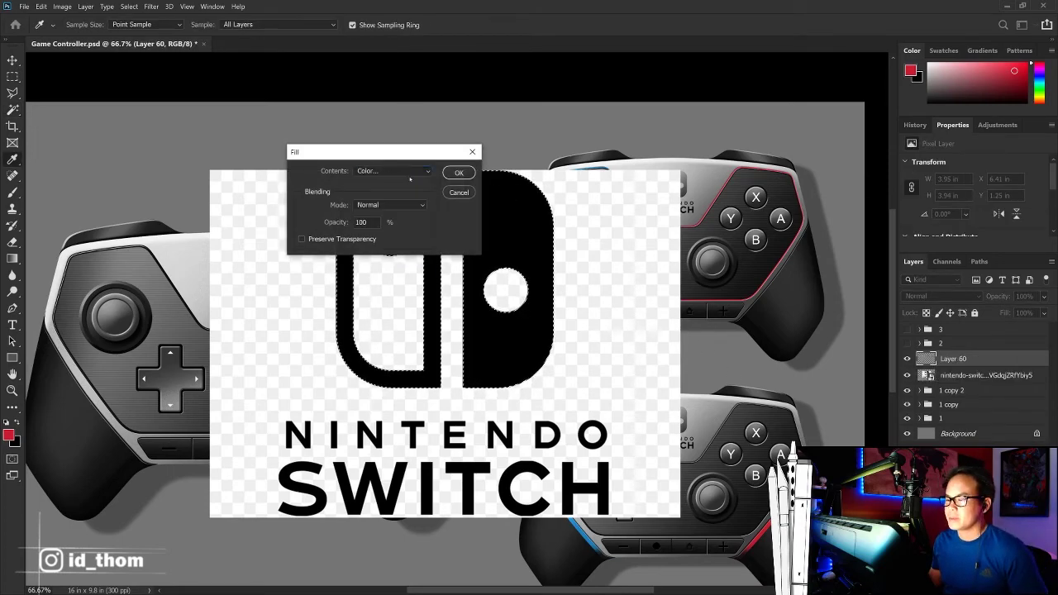
text(000000)
key(Return)
key(Return)
key(ctrl+d)
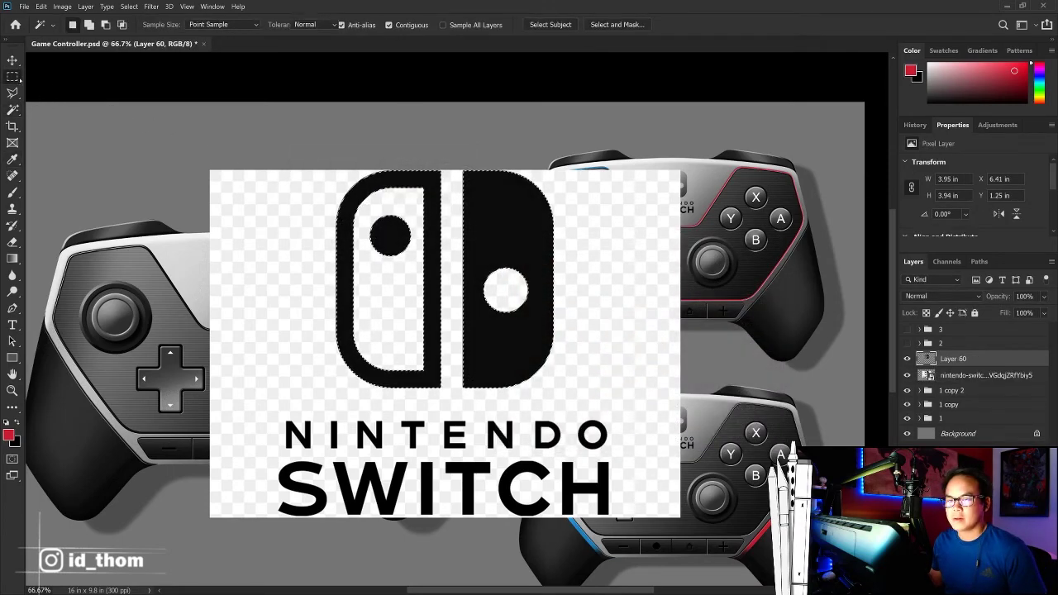
key(v)
mouse_move(652, 256)
mouse_down()
mouse_move(391, 154)
mouse_move(692, 162)
mouse_up()
key(Delete)
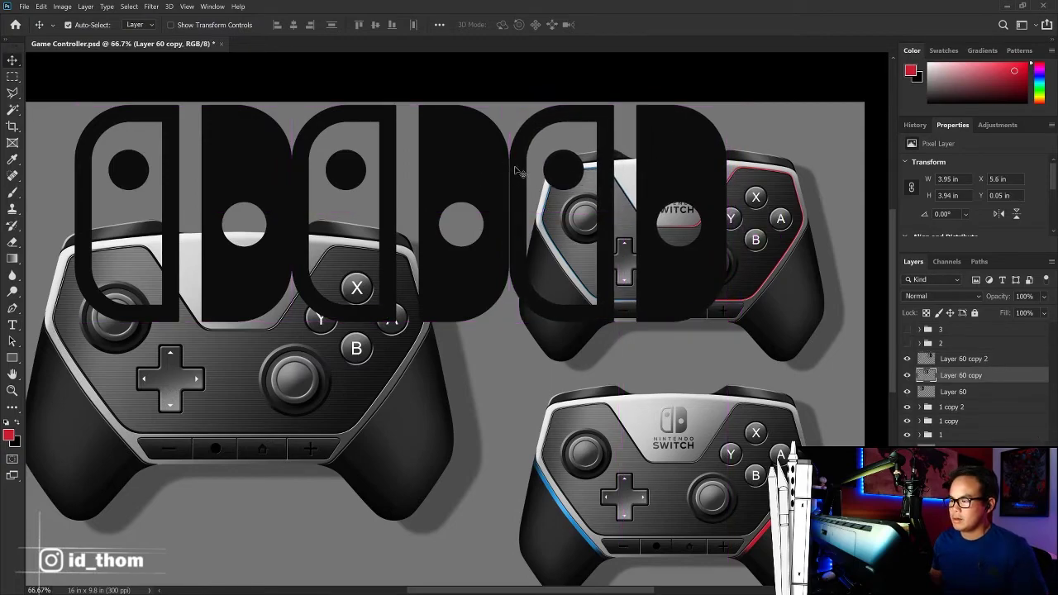
Step: Delete the middle icon copy, shrink the other two icons to about half and merge them
key(Delete)
shift+click(289, 173)
key(ctrl+t)
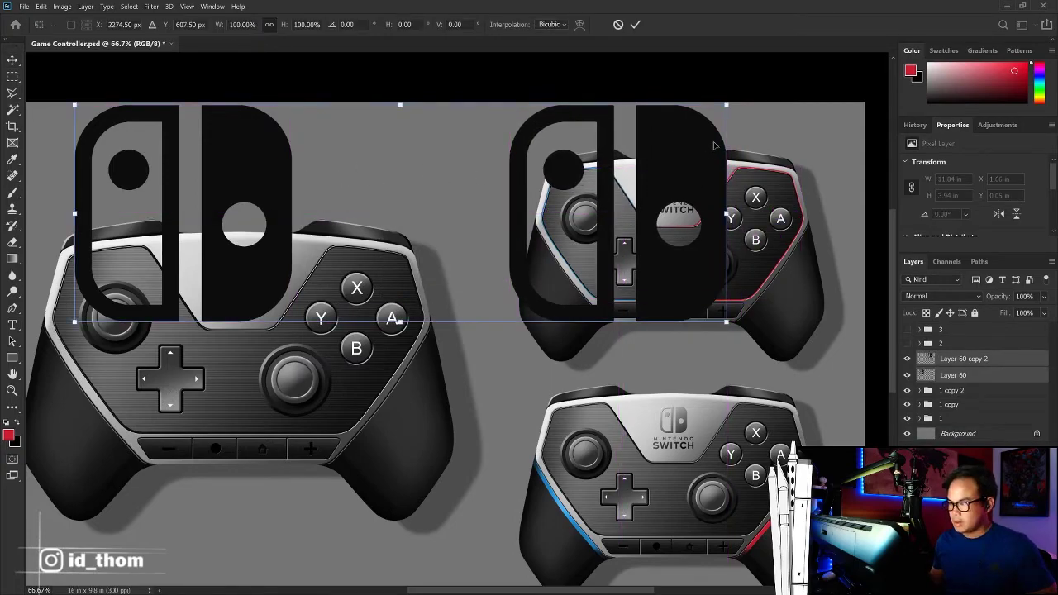
mouse_move(727, 105)
mouse_down()
mouse_move(394, 193)
mouse_move(331, 134)
mouse_up()
key(Return)
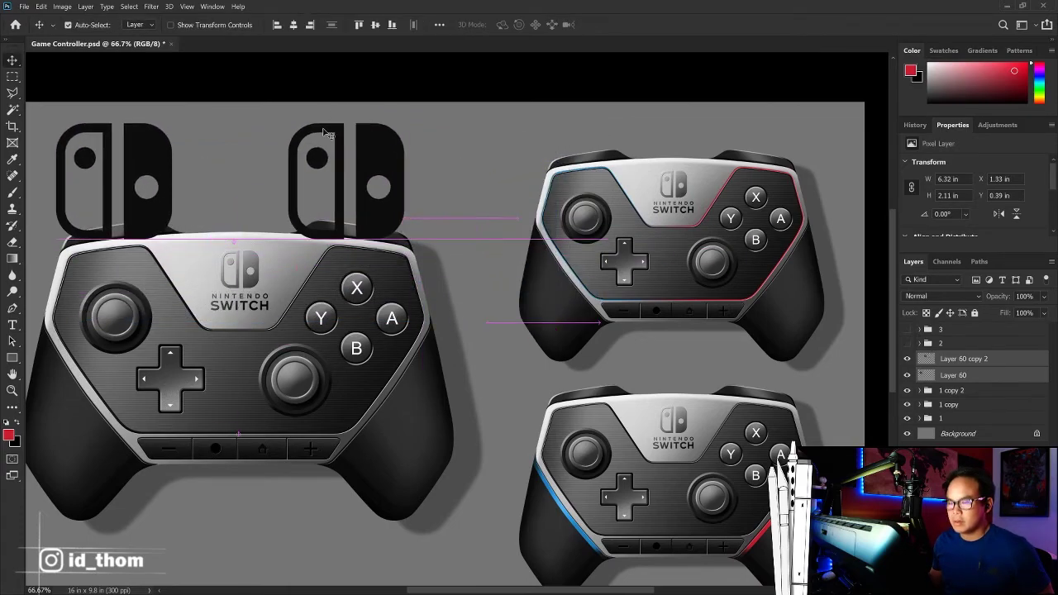
key(ctrl+e)
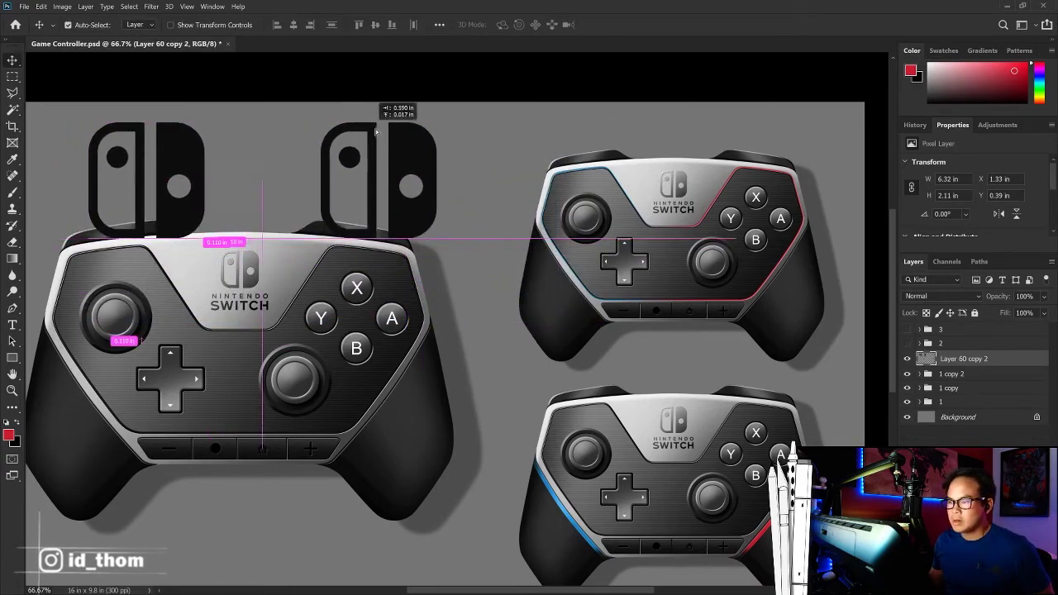
Step: Duplicate the logos into a full top row plus a second row, merging each copy in
drag(165, 146, 417, 149)
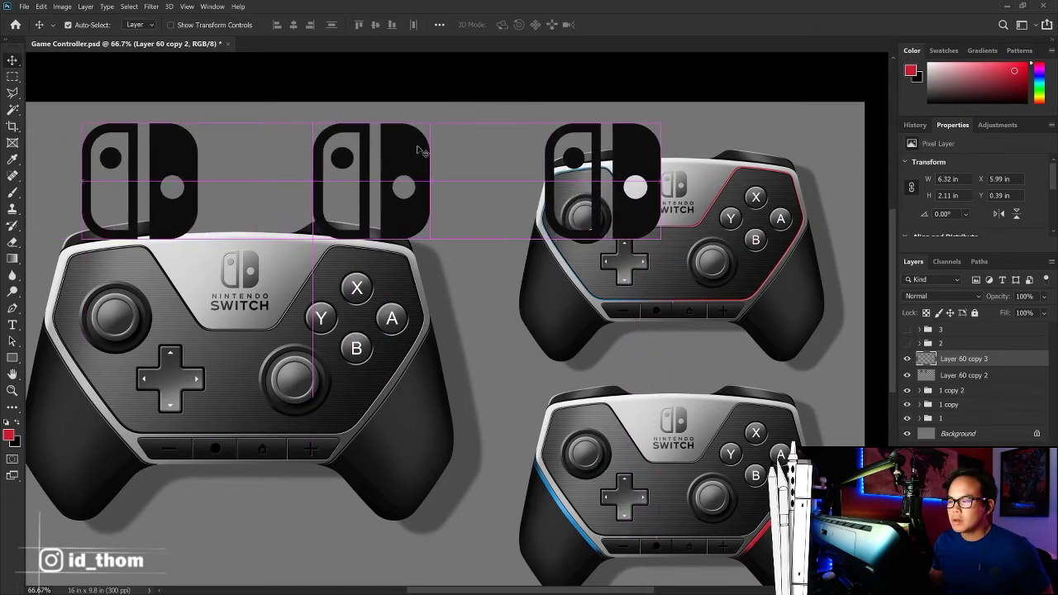
key(Right)
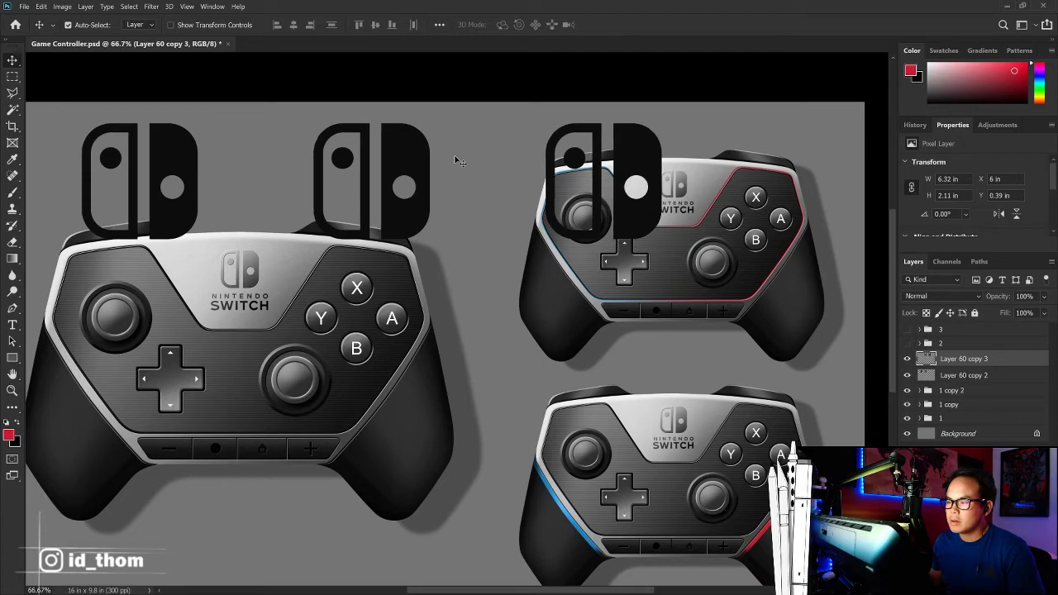
key(Right)
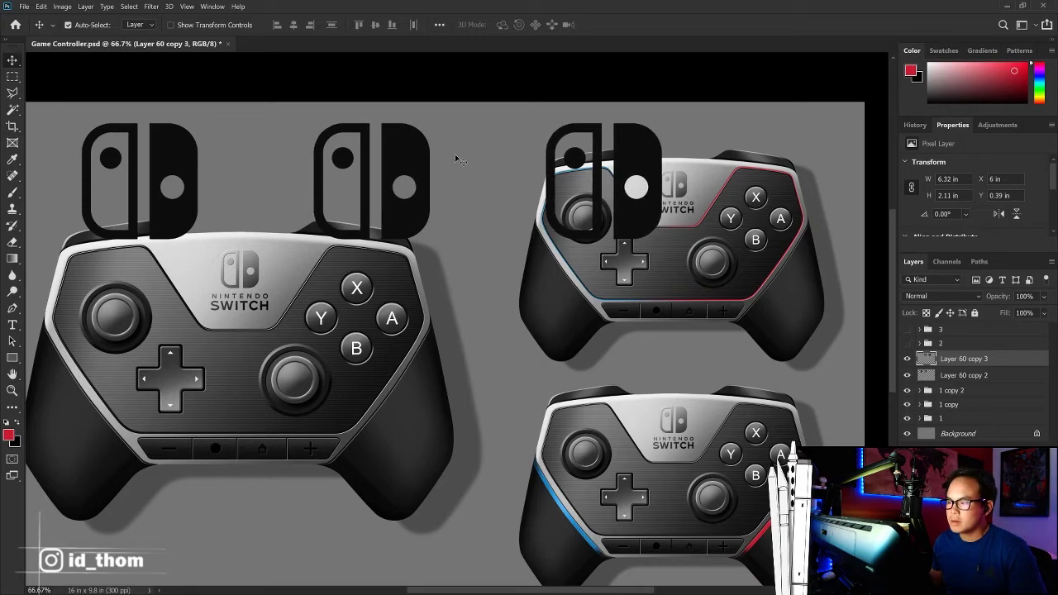
key(ctrl+e)
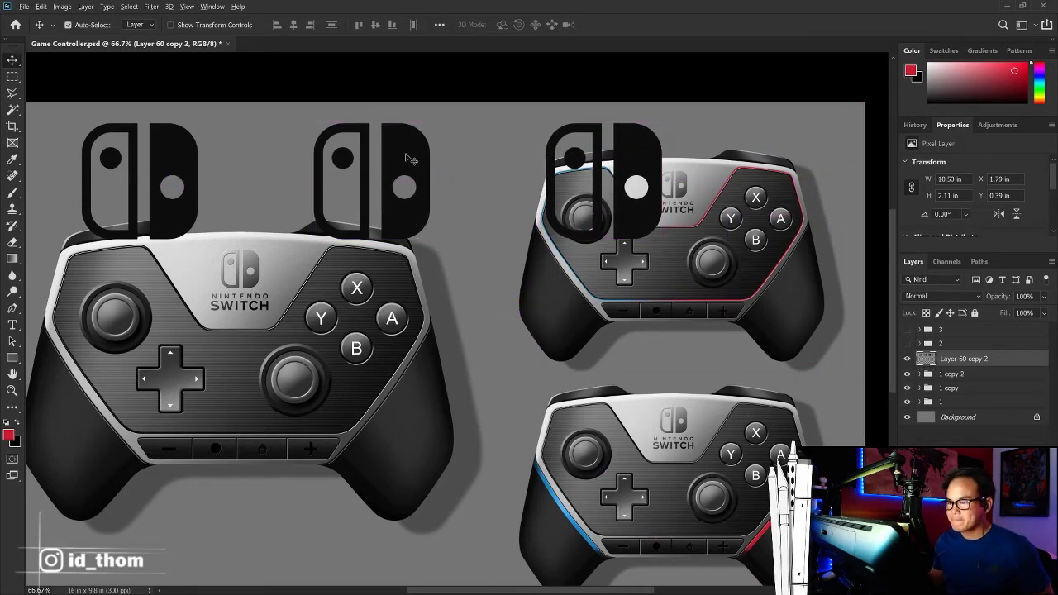
mouse_move(410, 159)
mouse_down()
mouse_move(529, 320)
mouse_move(509, 166)
mouse_move(451, 265)
mouse_move(516, 267)
mouse_up()
drag(429, 266, 329, 187)
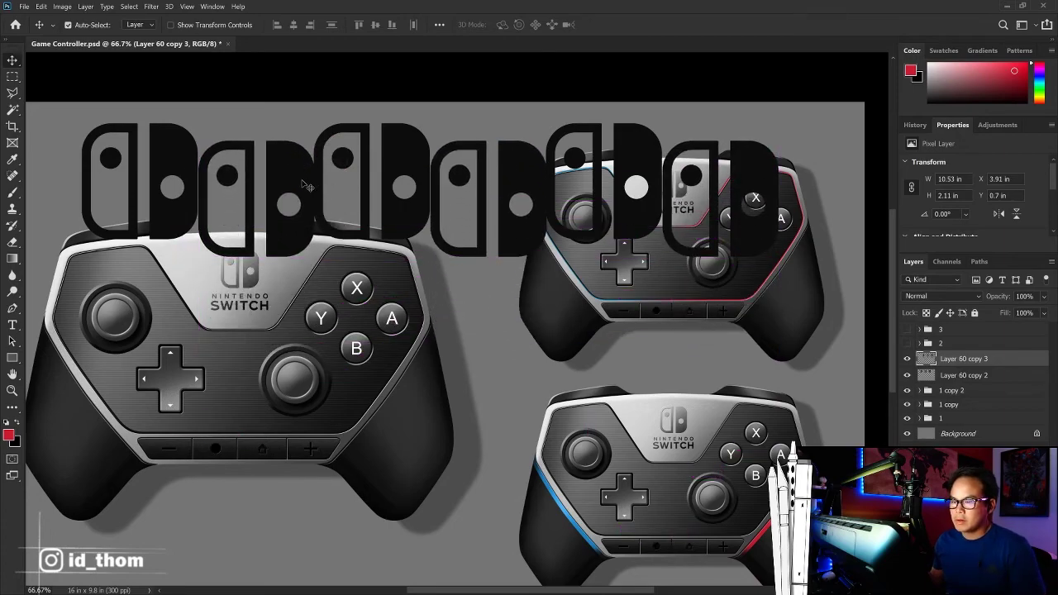
drag(295, 187, 292, 283)
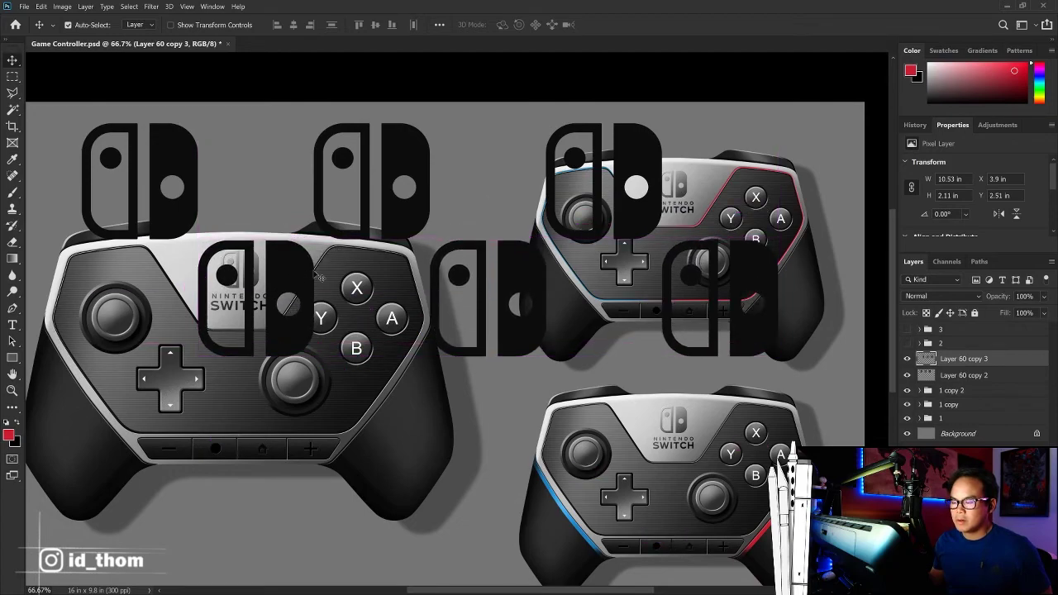
key(ctrl+e)
Step: Add a lower row of logos, merge it, and shrink the pattern to about 62%
drag(184, 160, 170, 385)
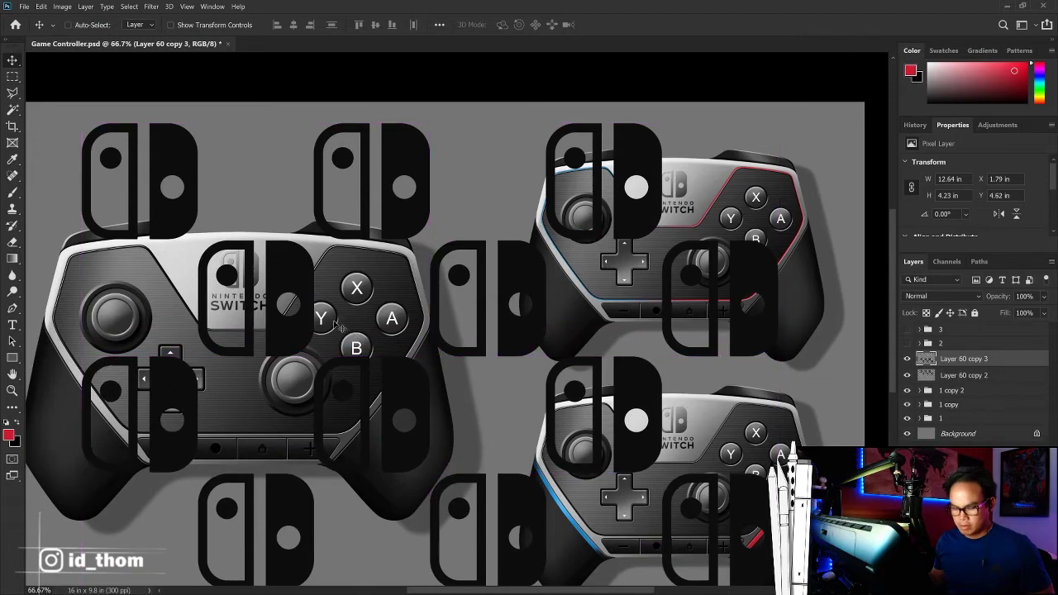
key(ctrl+e)
key(ctrl+t)
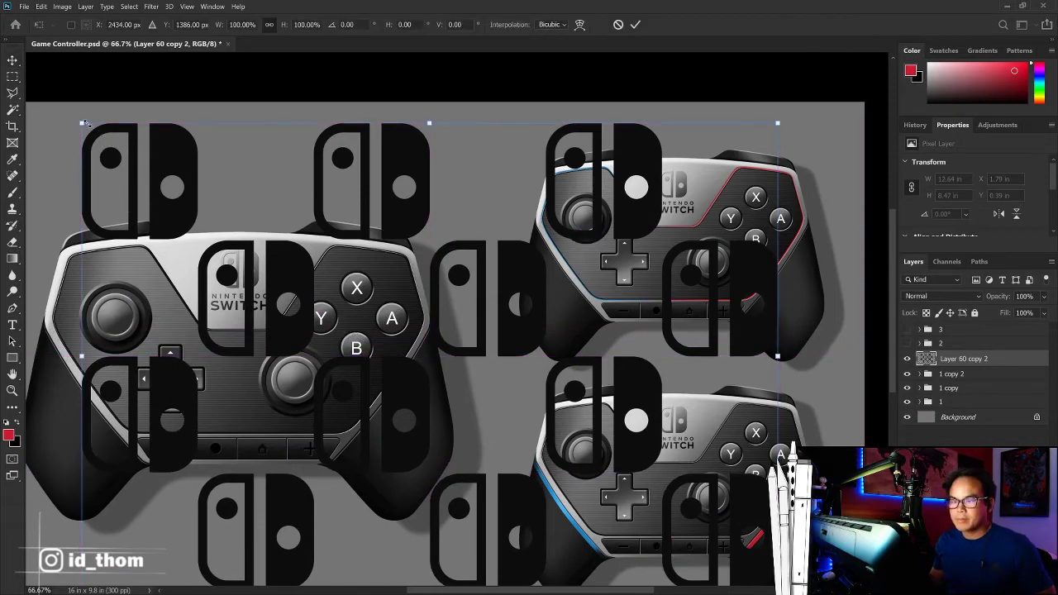
drag(82, 124, 350, 301)
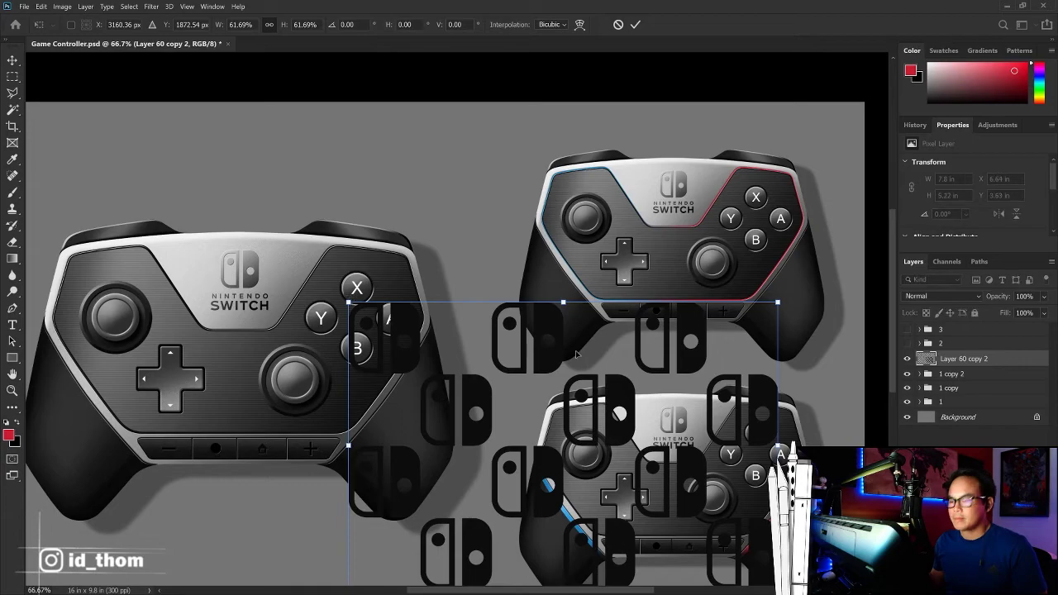
drag(569, 354, 337, 205)
key(Return)
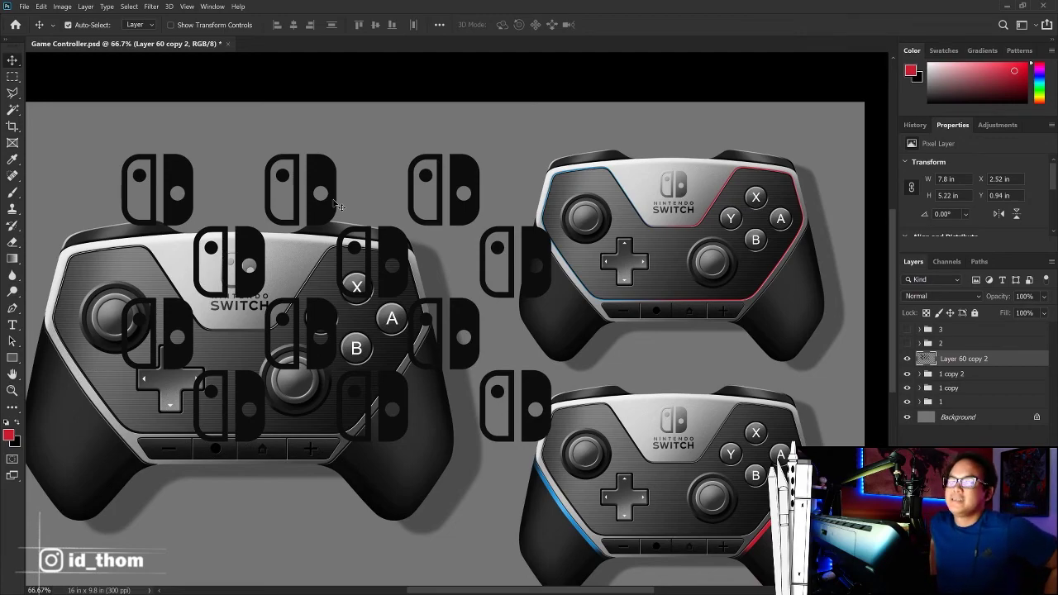
Step: Duplicate the pattern downward, merge it, and shrink it again to about 62%
mouse_move(337, 205)
mouse_down()
mouse_move(278, 145)
mouse_move(696, 166)
mouse_up()
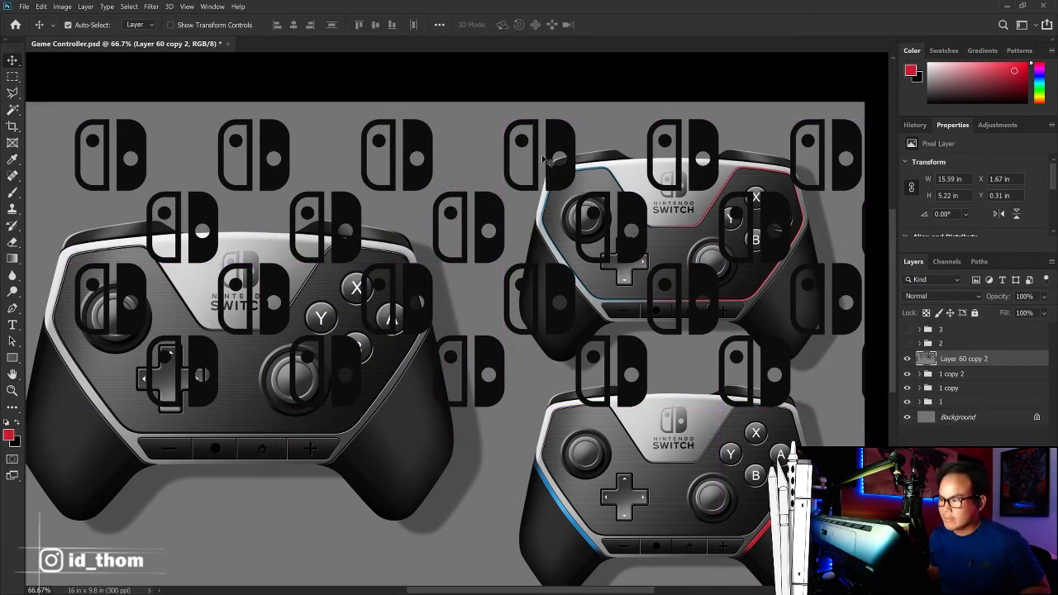
mouse_move(545, 159)
mouse_down()
mouse_move(566, 423)
mouse_move(604, 387)
mouse_up()
key(ctrl+e)
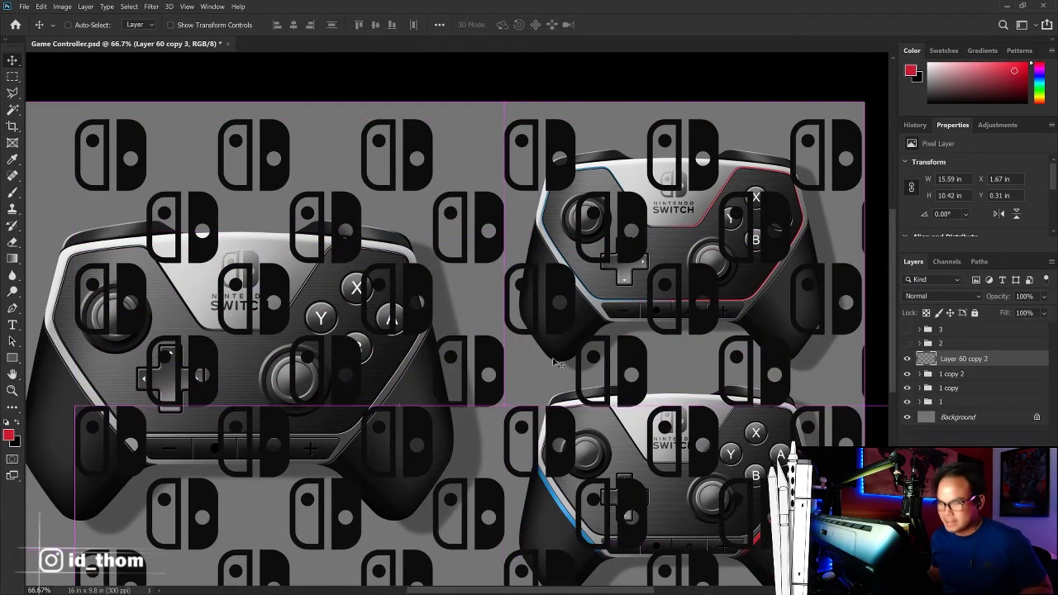
key(ctrl+t)
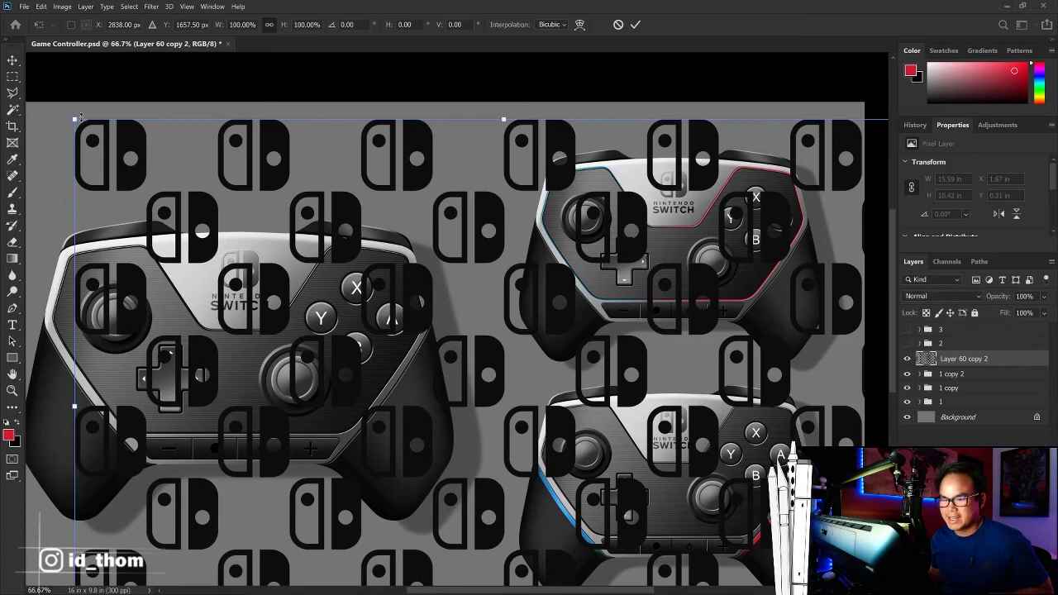
mouse_move(74, 120)
mouse_down()
mouse_move(355, 217)
mouse_move(128, 135)
mouse_move(601, 142)
mouse_up()
key(Return)
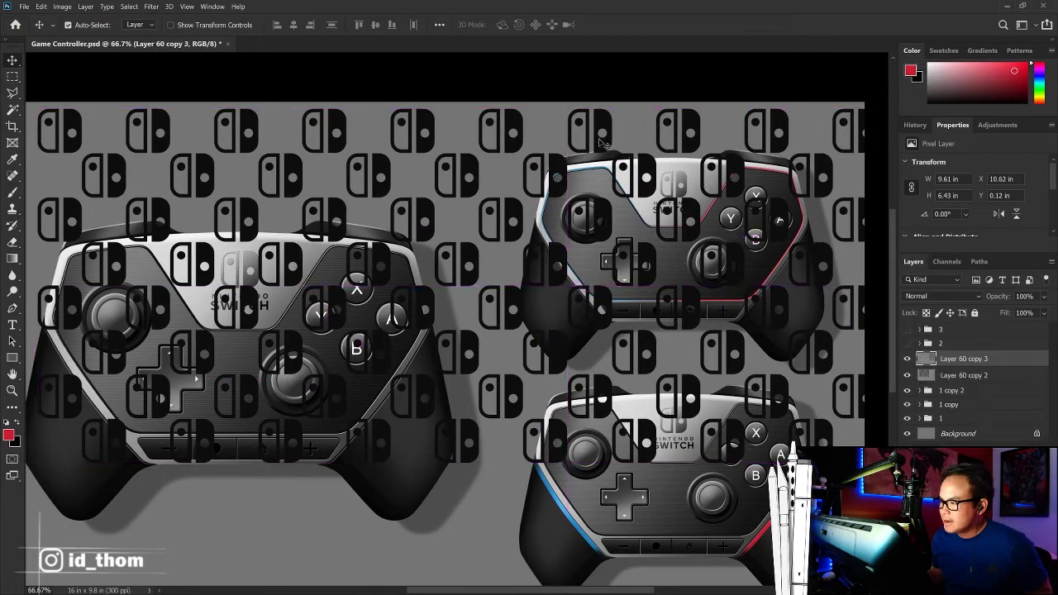
Step: Extend the pattern with another merged copy, shrink it to two-thirds and align it top-left
drag(603, 128, 593, 477)
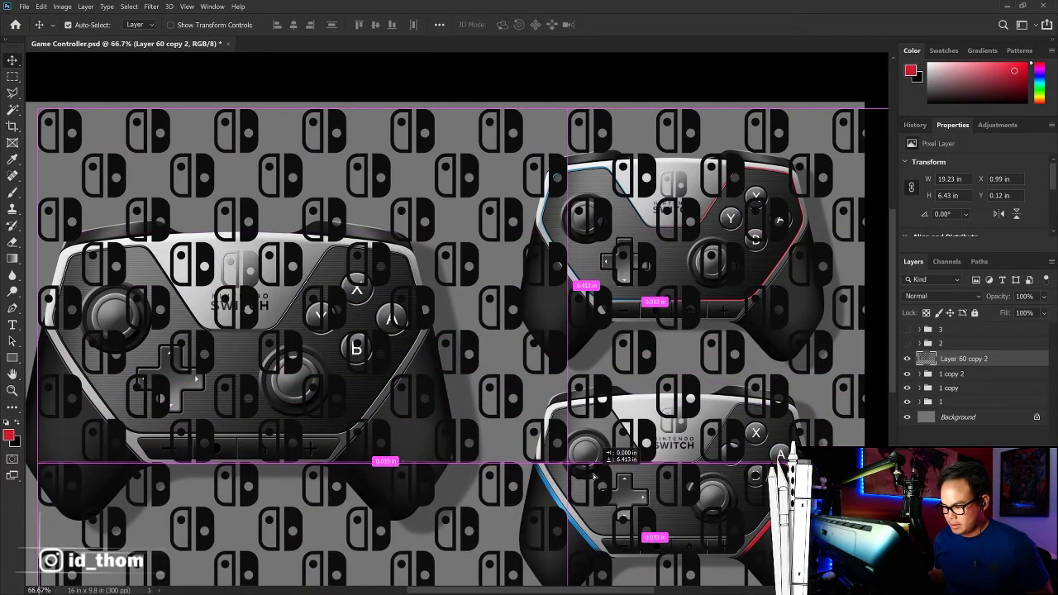
drag(593, 476, 596, 477)
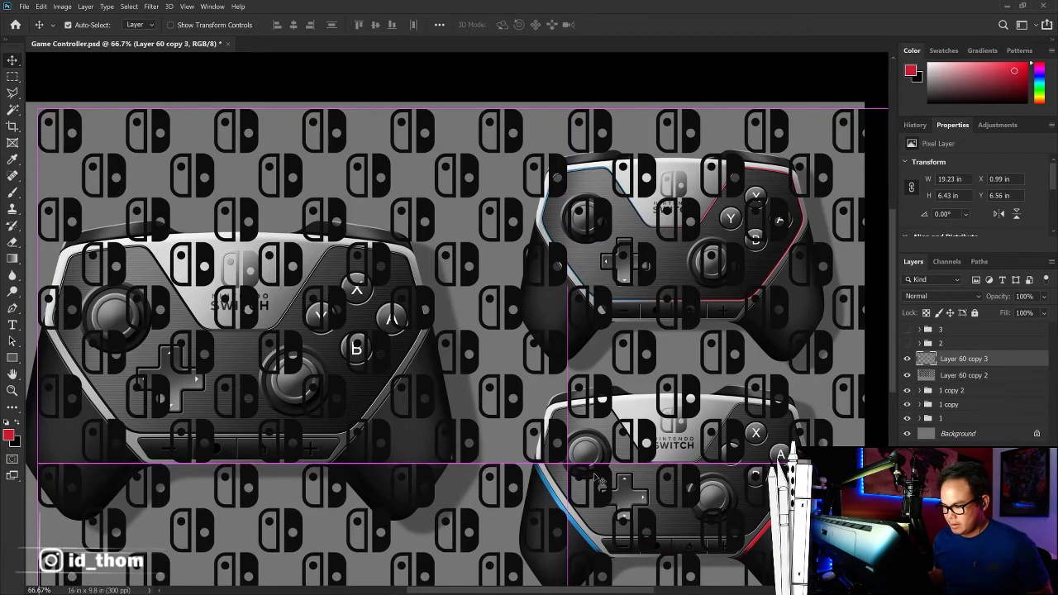
key(ctrl+e)
key(ctrl+t)
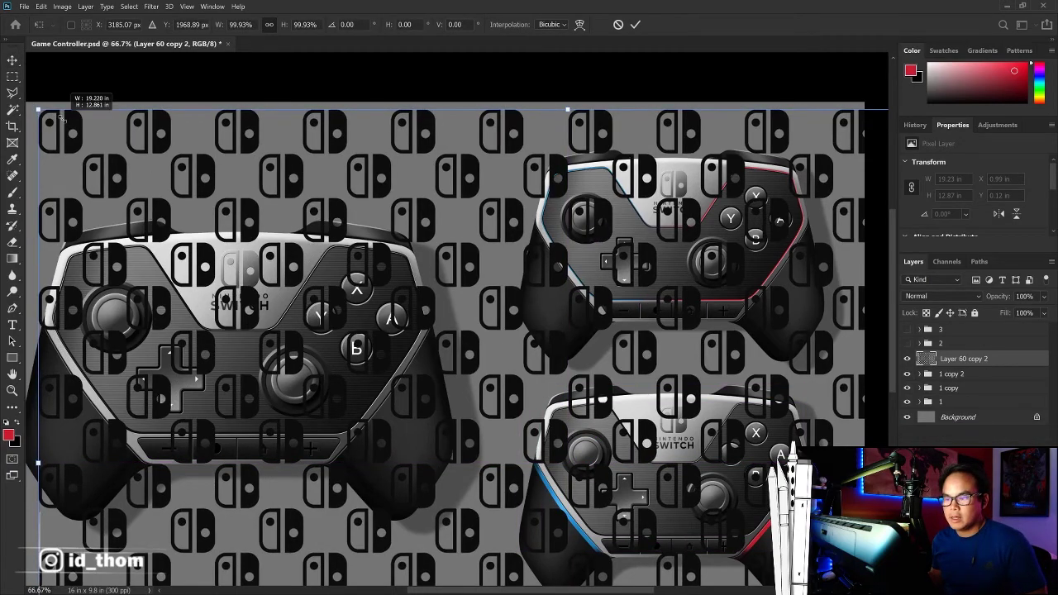
drag(62, 118, 415, 356)
drag(588, 366, 216, 129)
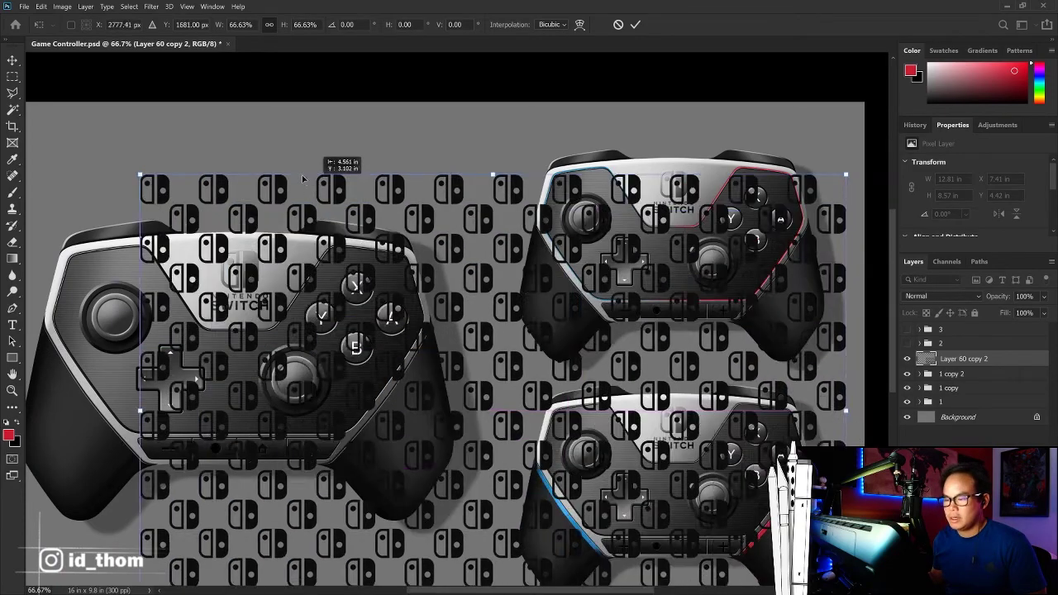
key(Return)
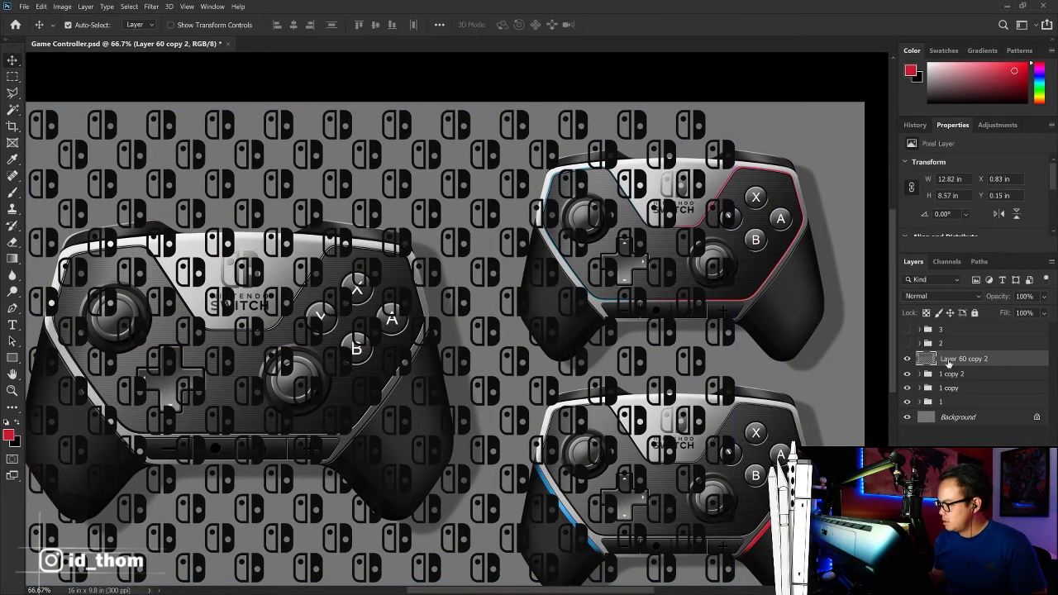
Step: Move the pattern layer below group 1 and shrink it to about 79%
drag(964, 359, 940, 402)
key(ctrl+minus)
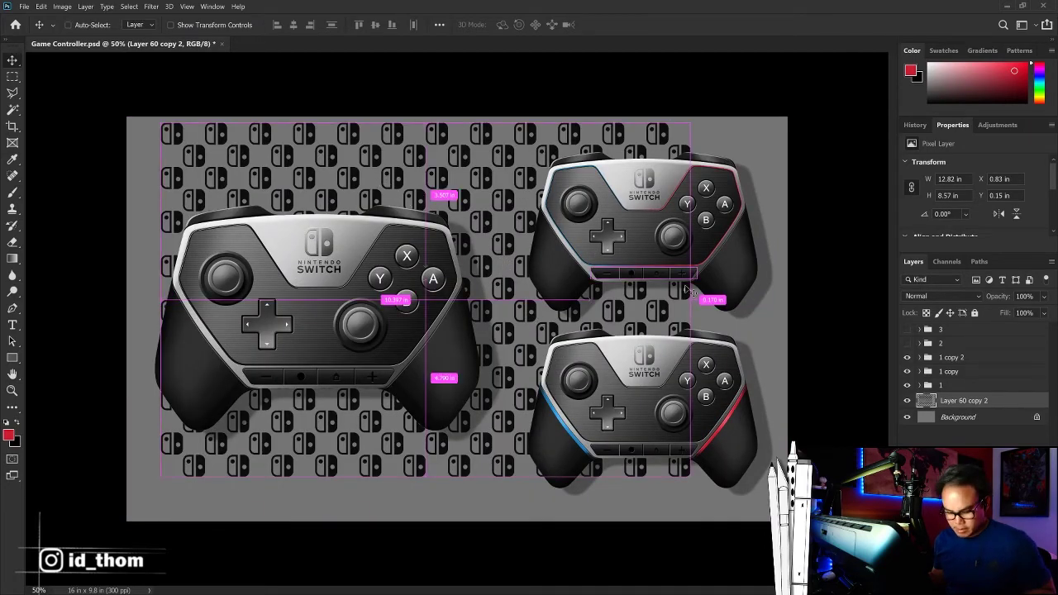
key(ctrl+t)
drag(684, 476, 578, 403)
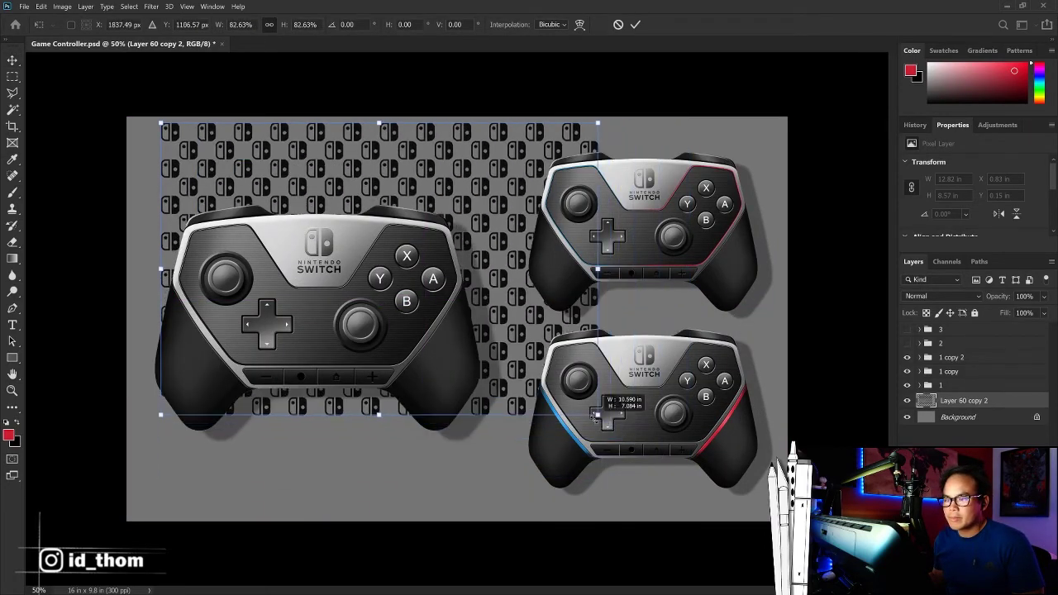
drag(451, 144, 413, 141)
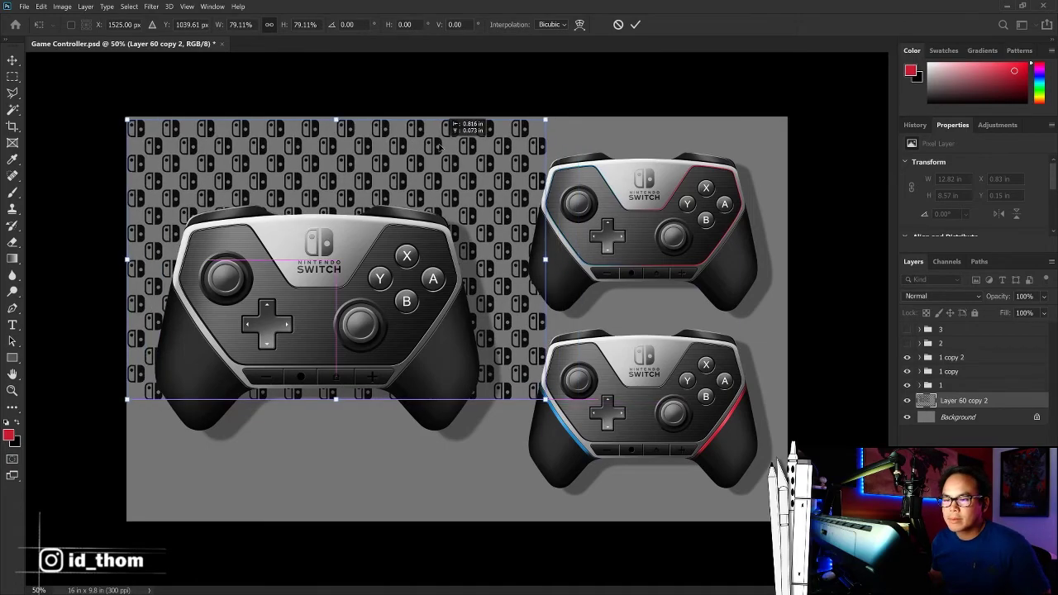
key(Return)
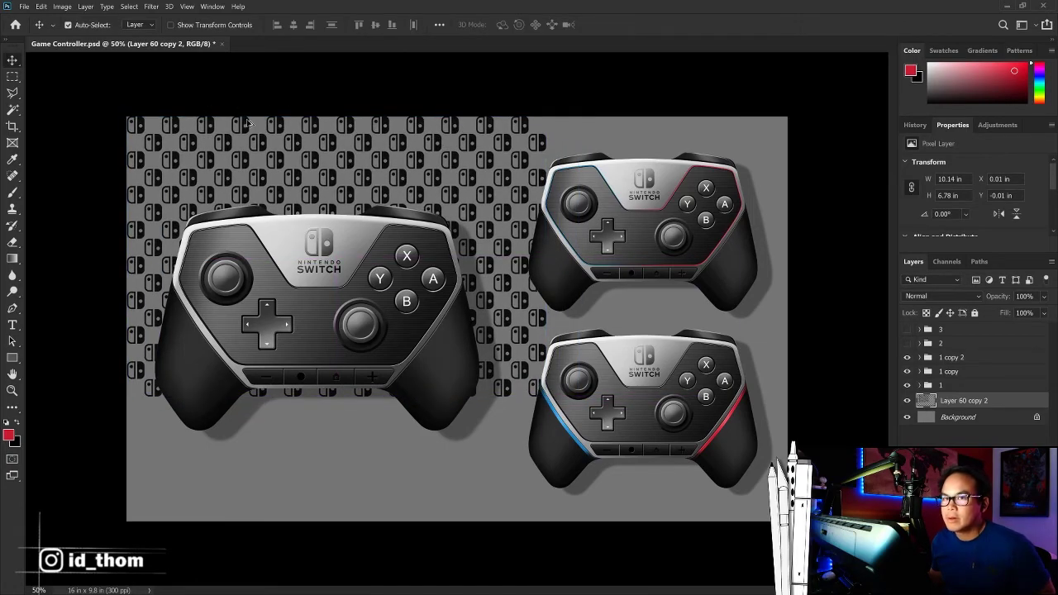
Step: Tile merged copies of the pattern over the whole canvas and fade the layer to 2% opacity
mouse_move(248, 122)
mouse_down()
mouse_move(663, 144)
mouse_move(561, 128)
mouse_move(576, 405)
mouse_up()
key(ctrl+e)
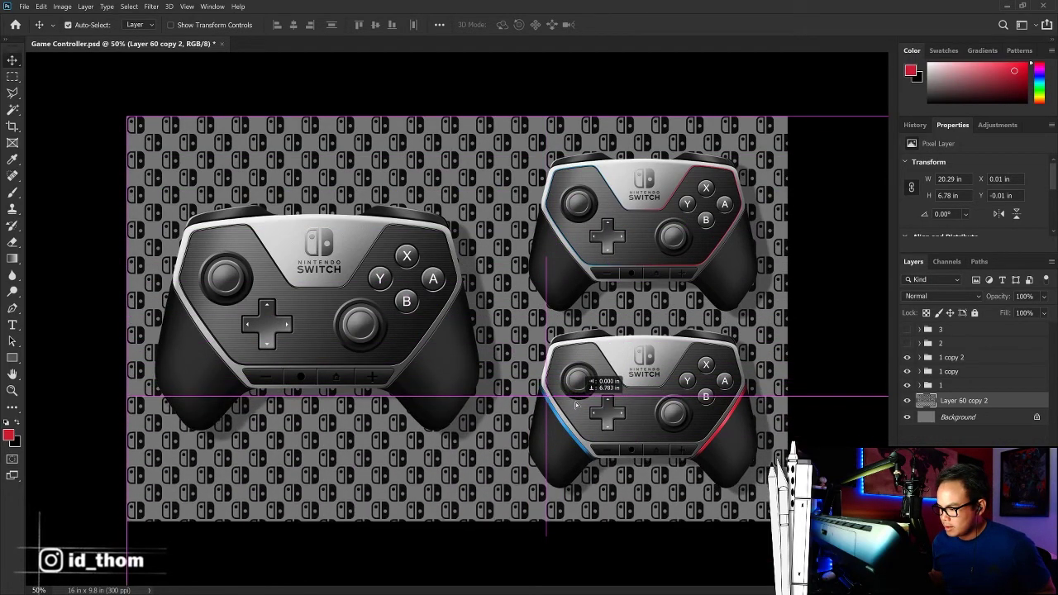
key(ctrl+e)
key(ctrl+t)
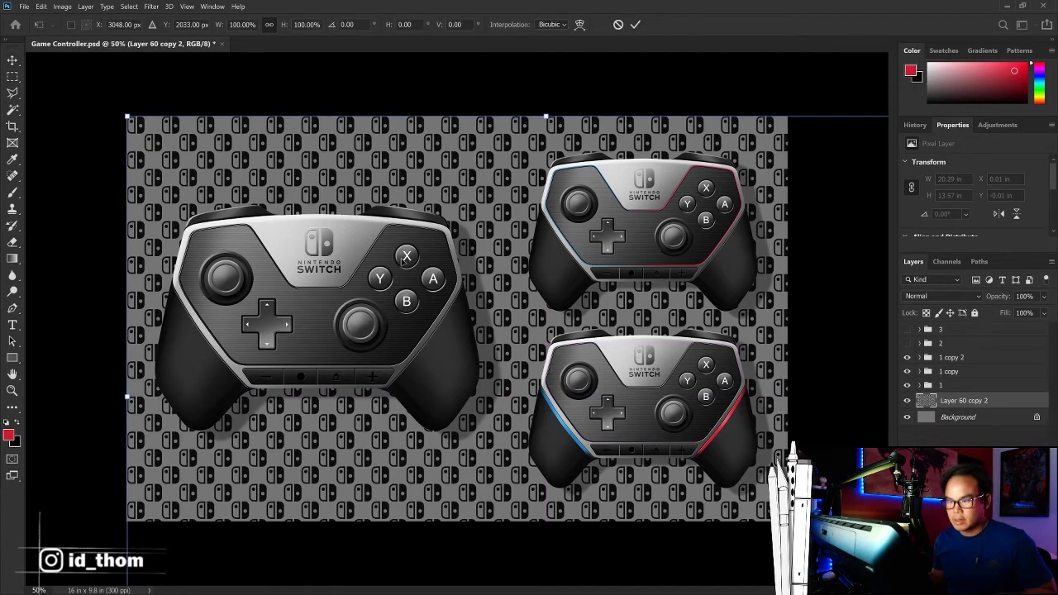
drag(405, 259, 356, 214)
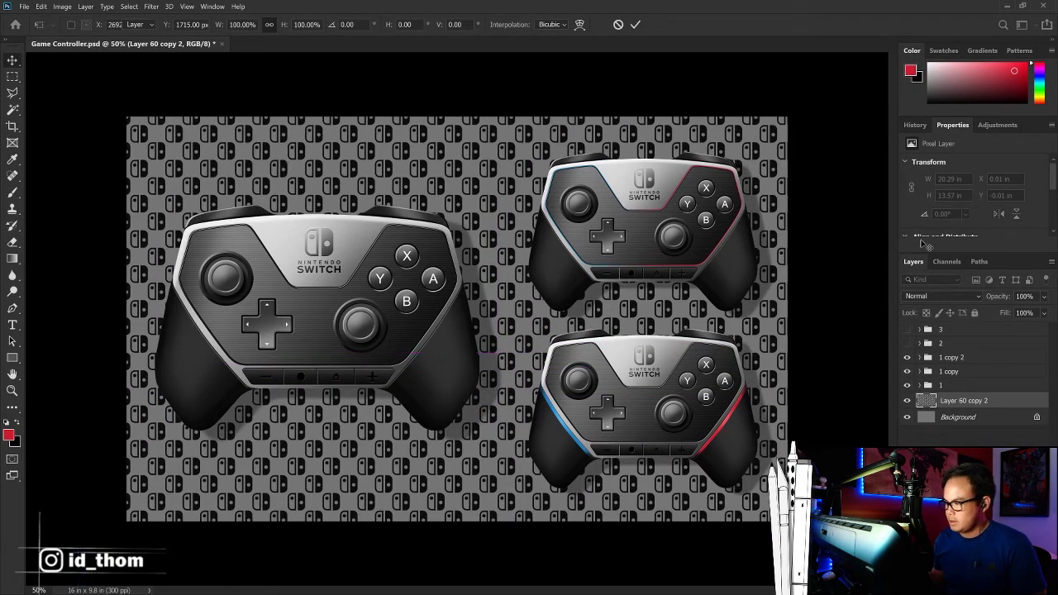
key(Return)
click(1043, 296)
drag(1051, 310, 1009, 310)
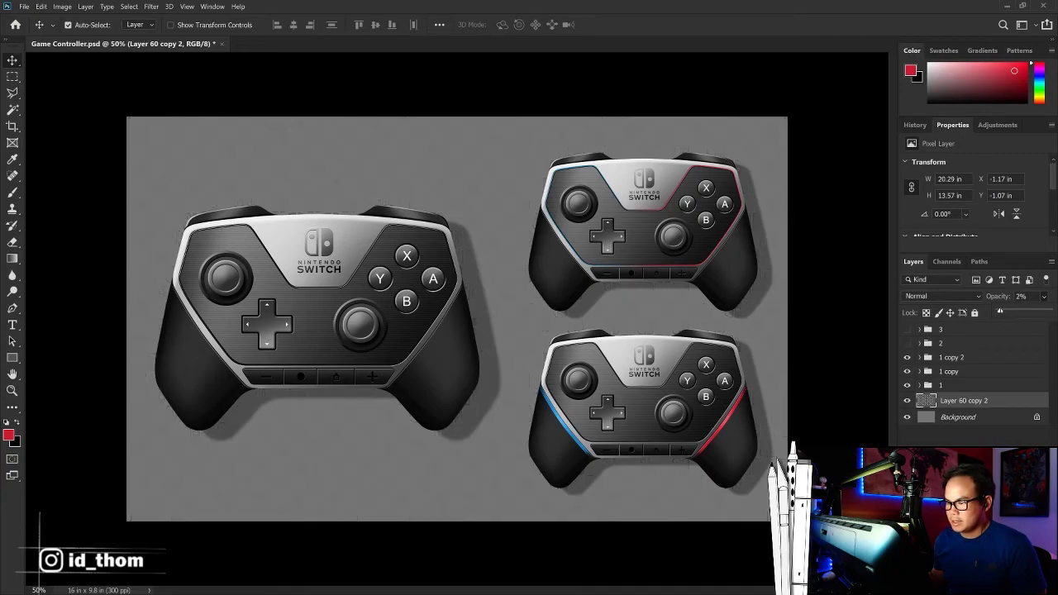
key(ctrl+minus)
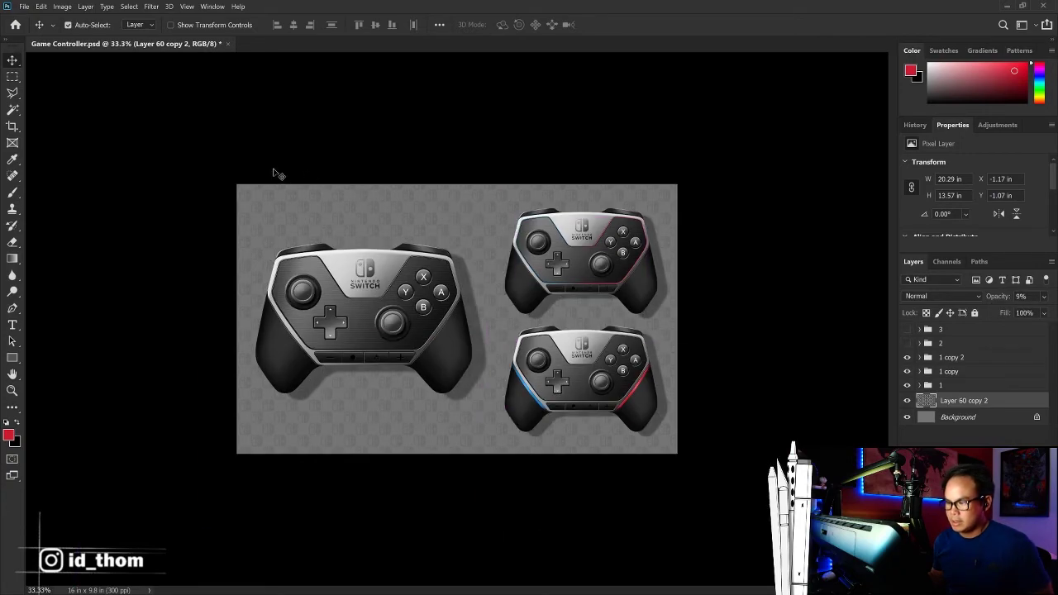
key(ctrl+t)
mouse_move(761, 155)
mouse_down()
mouse_move(693, 185)
mouse_move(682, 178)
mouse_up()
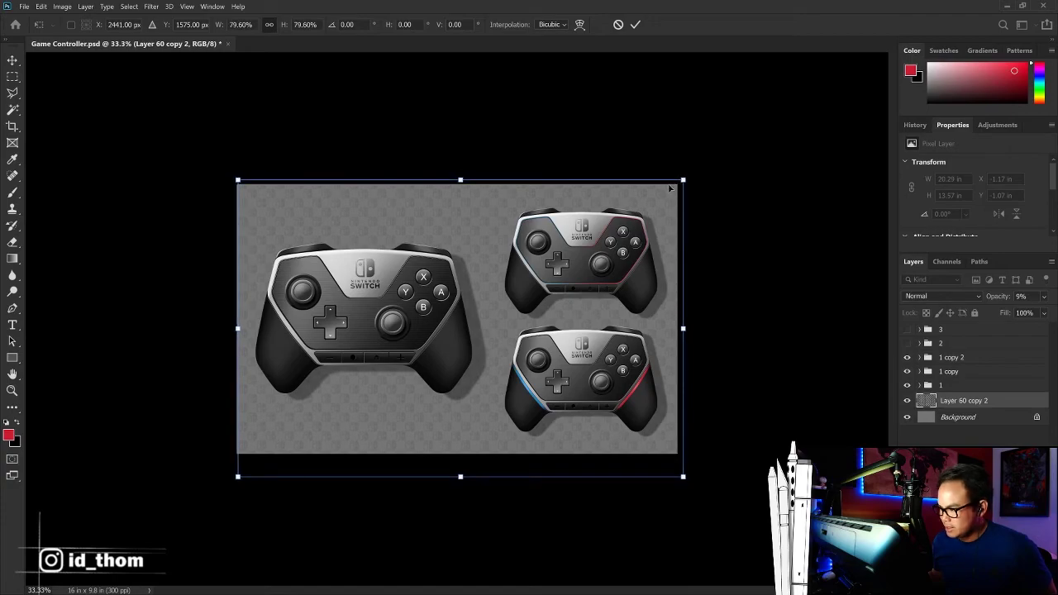
key(shift+Left)
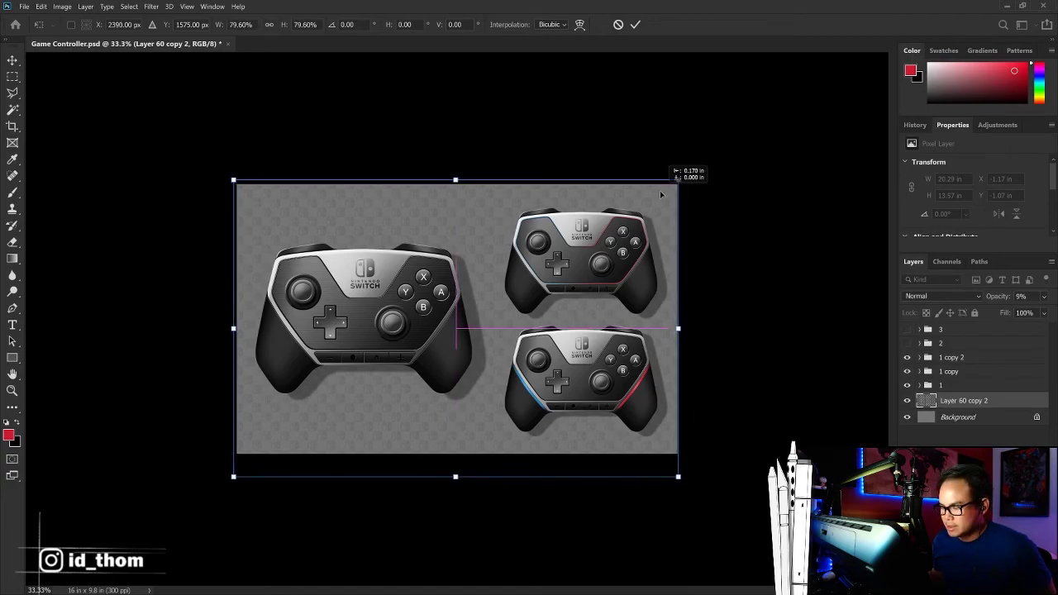
key(shift+Up)
key(shift+Up)
key(Return)
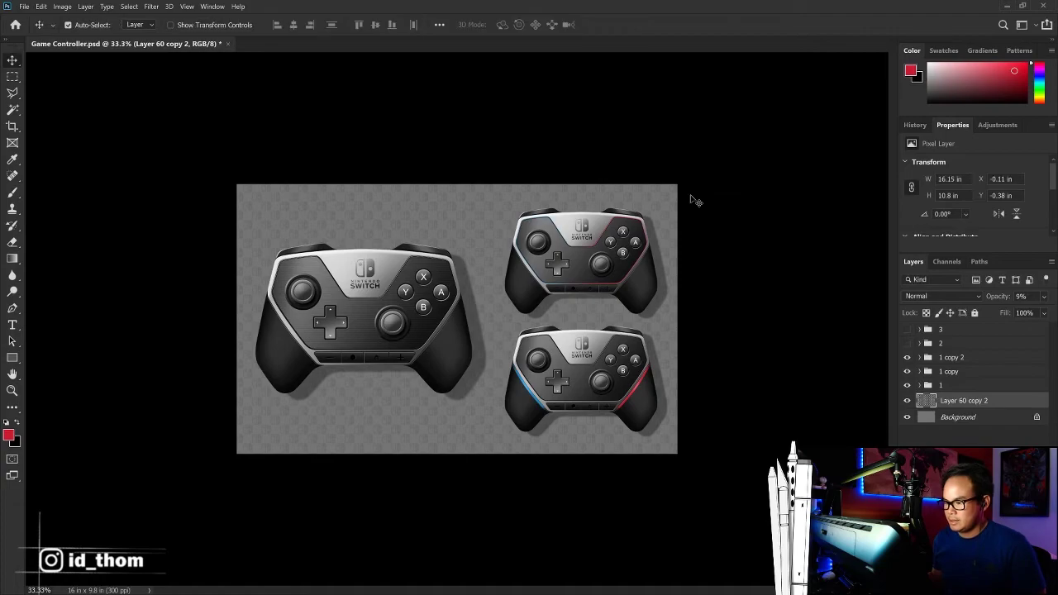
key(ctrl+0)
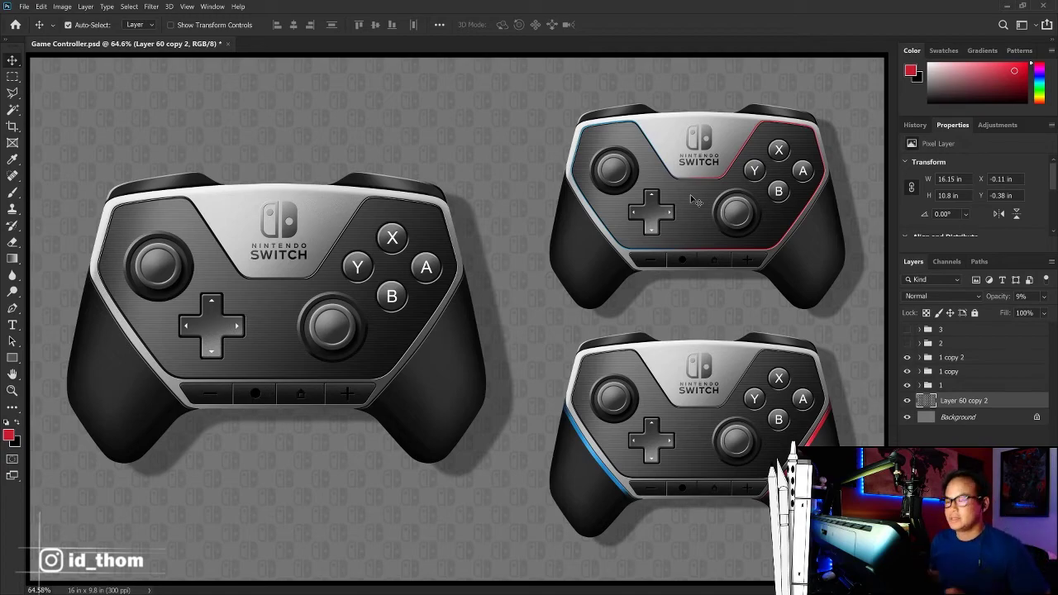
key(ctrl)
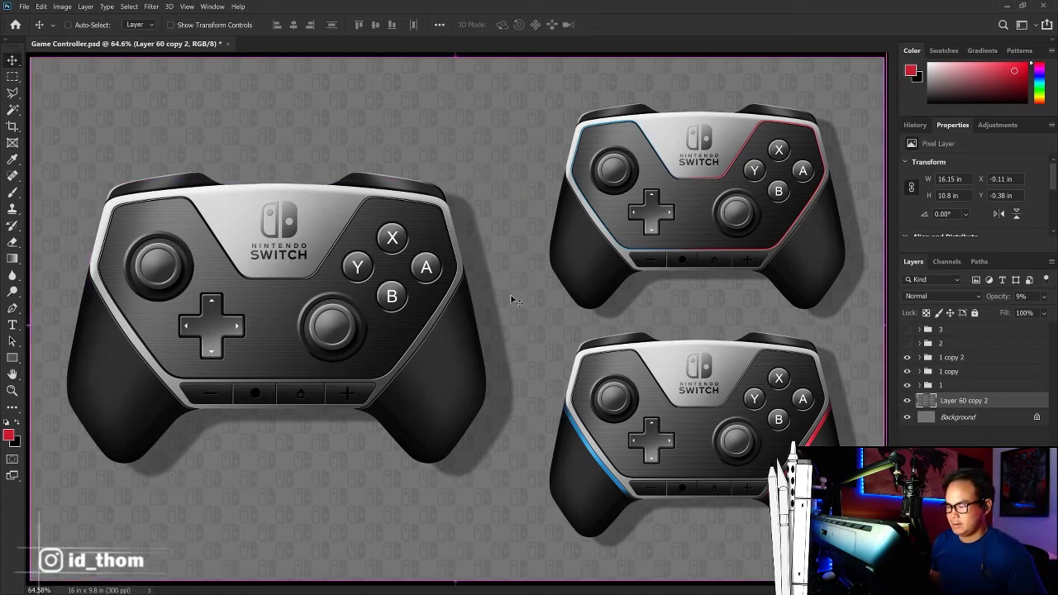
Step: Scale group 1, the big left controller, up to about 107.6%
click(483, 259)
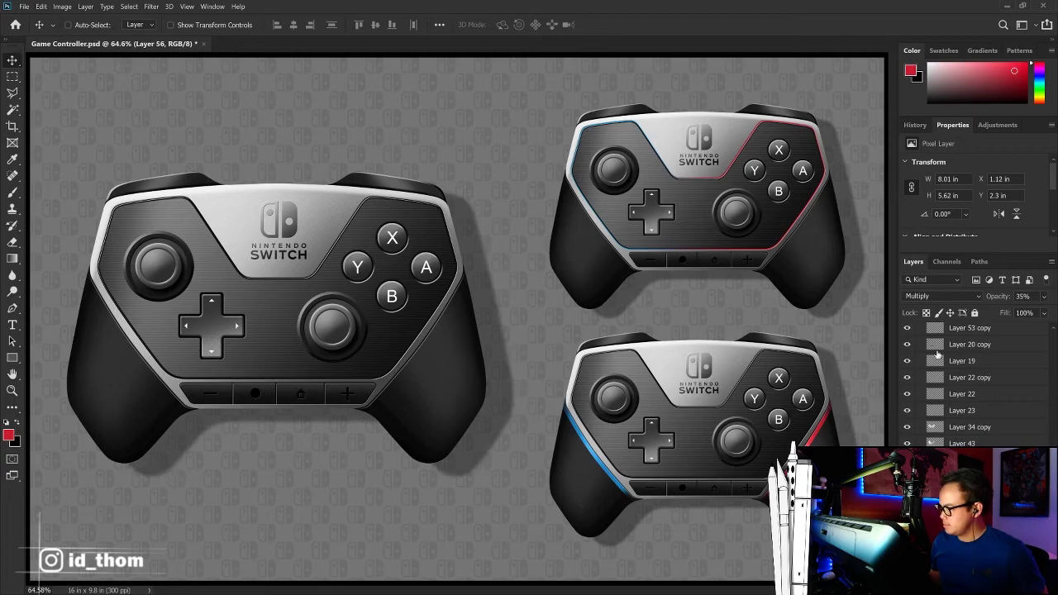
key(ctrl+minus)
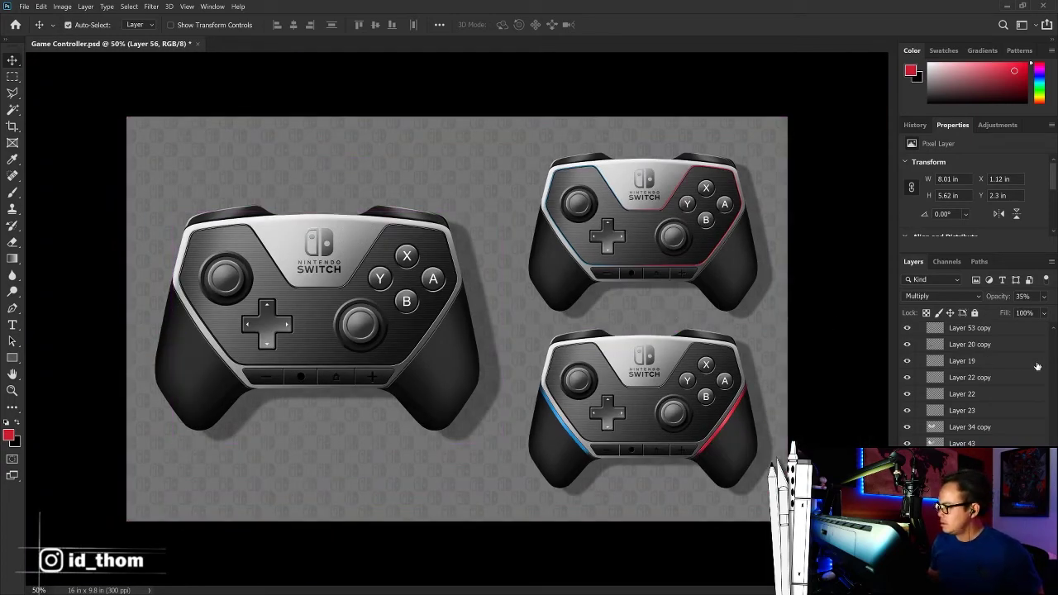
scroll(976, 380, down, 5)
scroll(972, 370, down, 5)
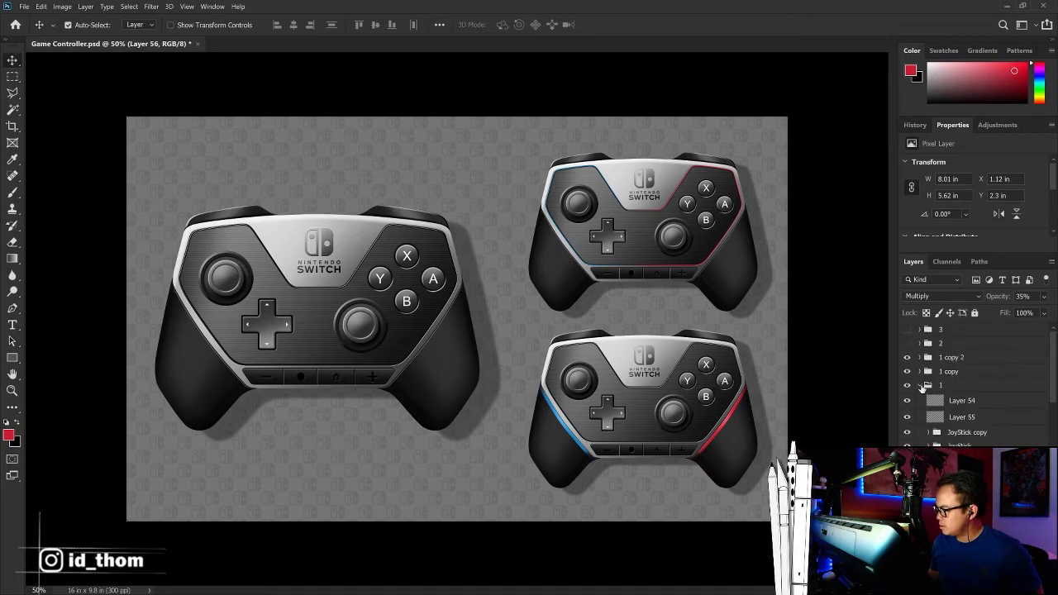
click(922, 386)
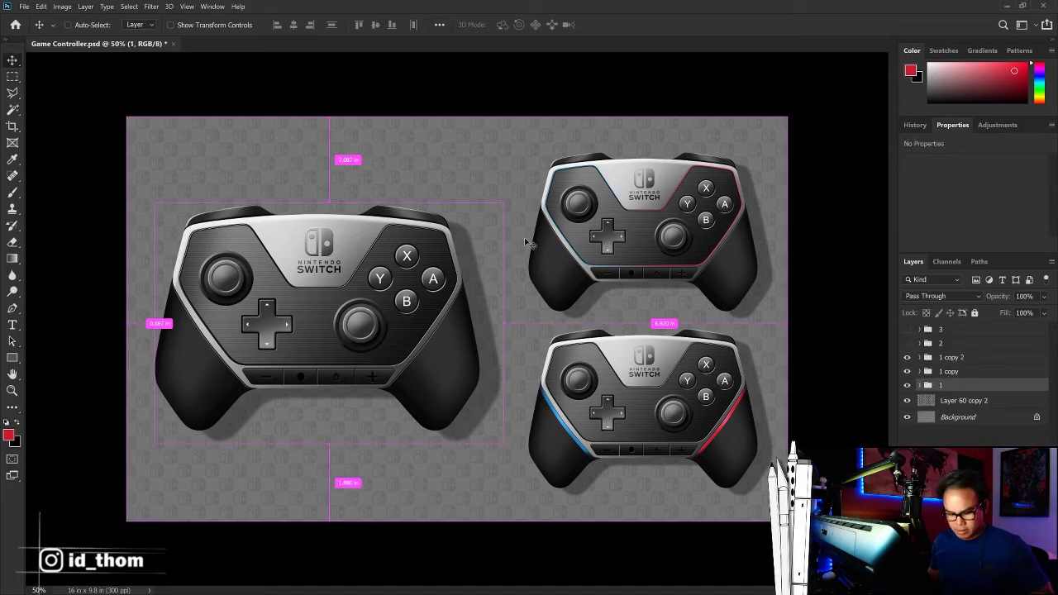
key(ctrl+t)
drag(512, 198, 519, 193)
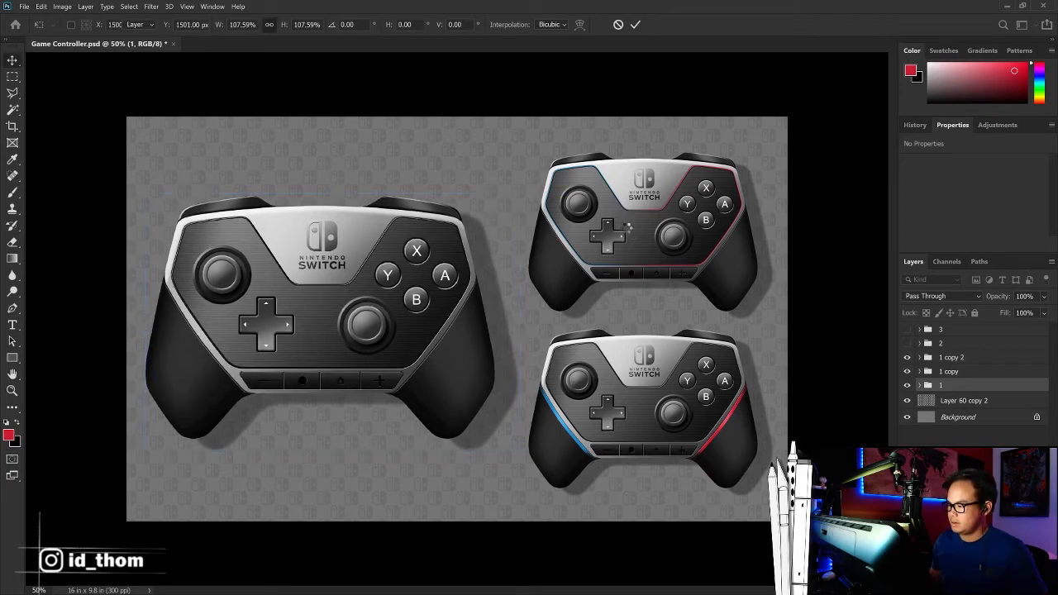
key(Return)
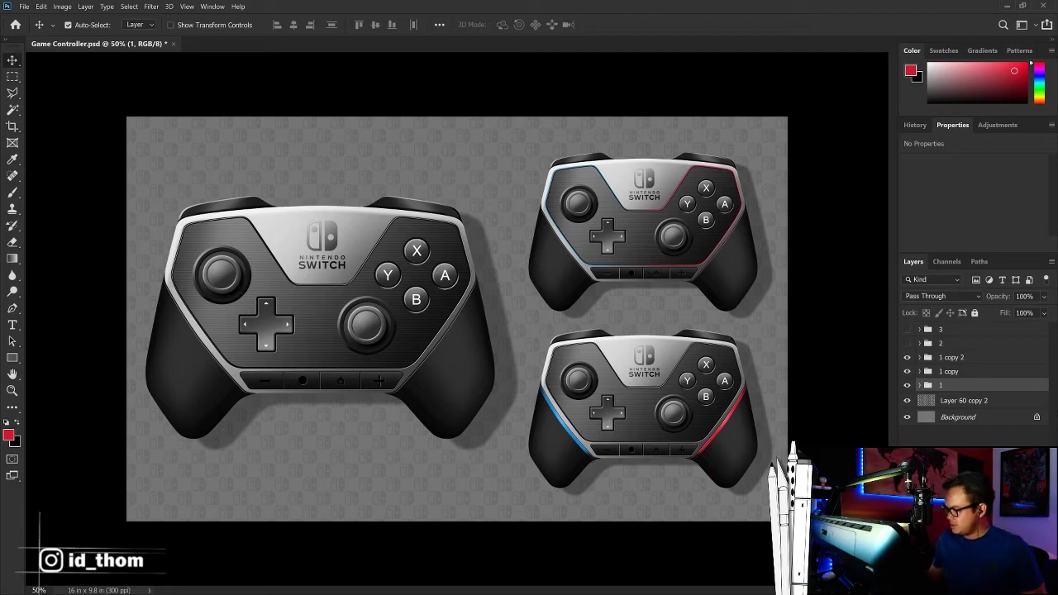
Step: Rename the '1 copy' and '1 copy 2' groups to A and B
click(920, 386)
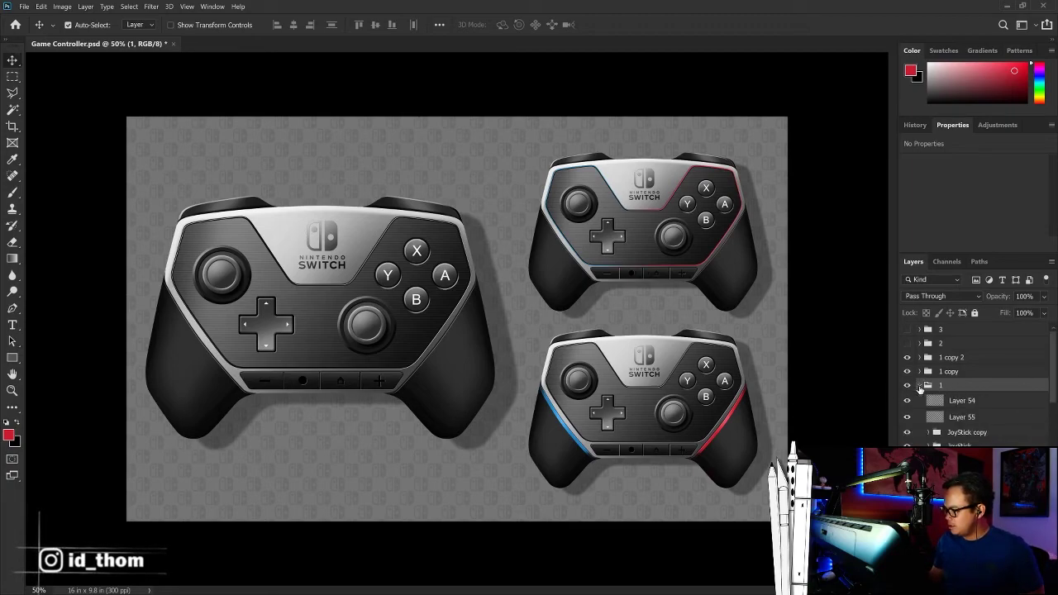
click(920, 386)
double_click(951, 372)
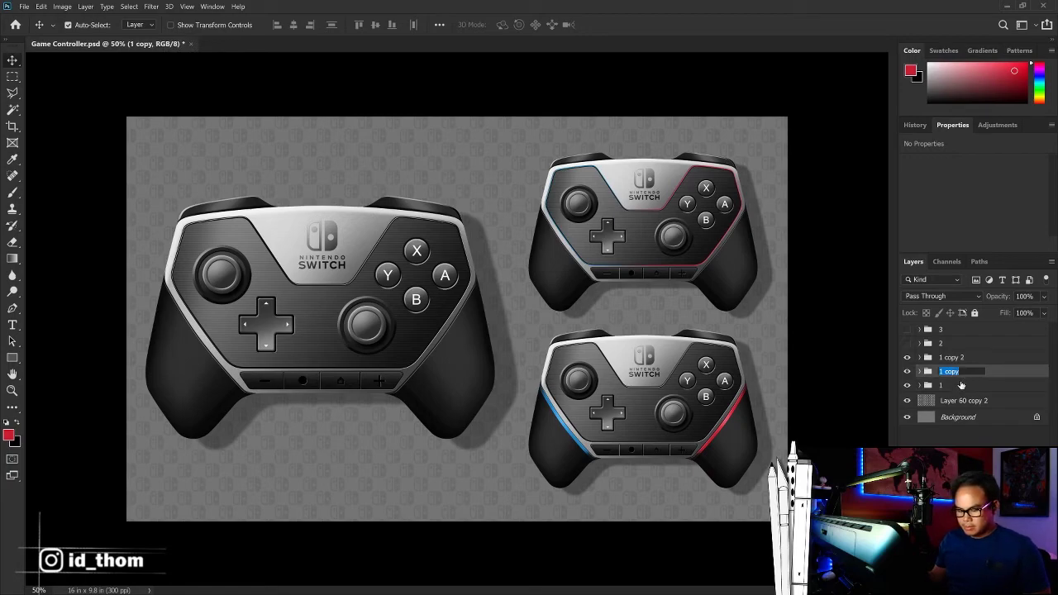
text(A)
key(shift+Tab)
text(B)
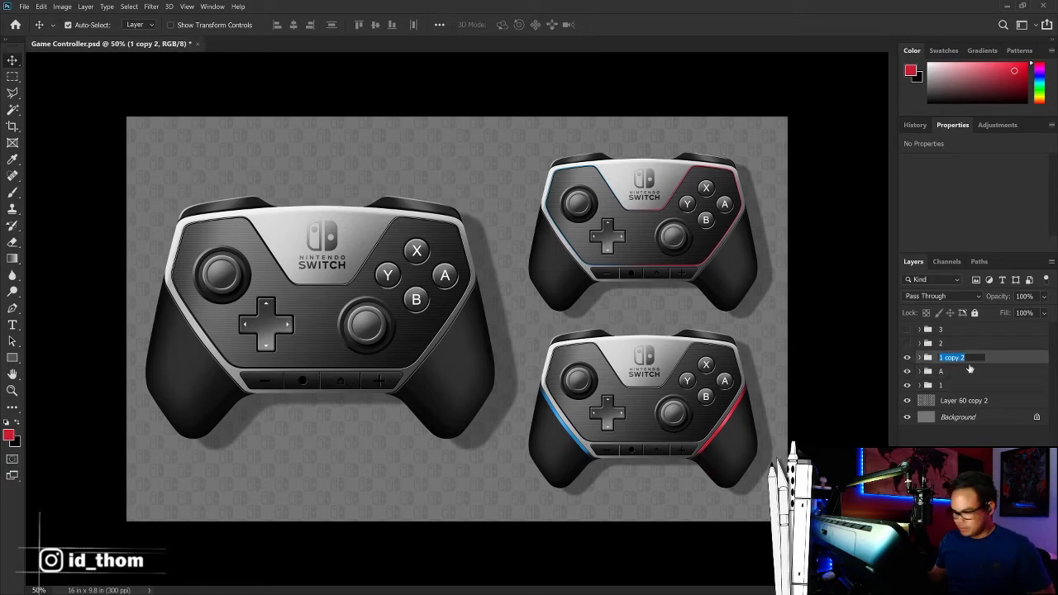
key(Return)
Step: Group 1, A and B into a new group and preview the group 2 and 3 sketches
click(942, 387)
shift+click(950, 360)
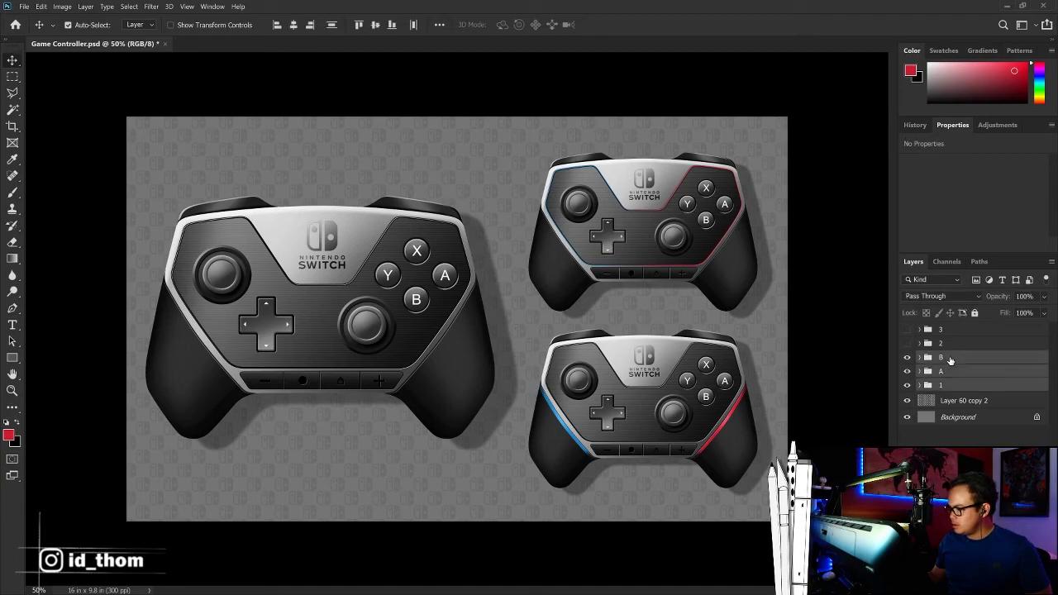
key(ctrl+g)
click(907, 357)
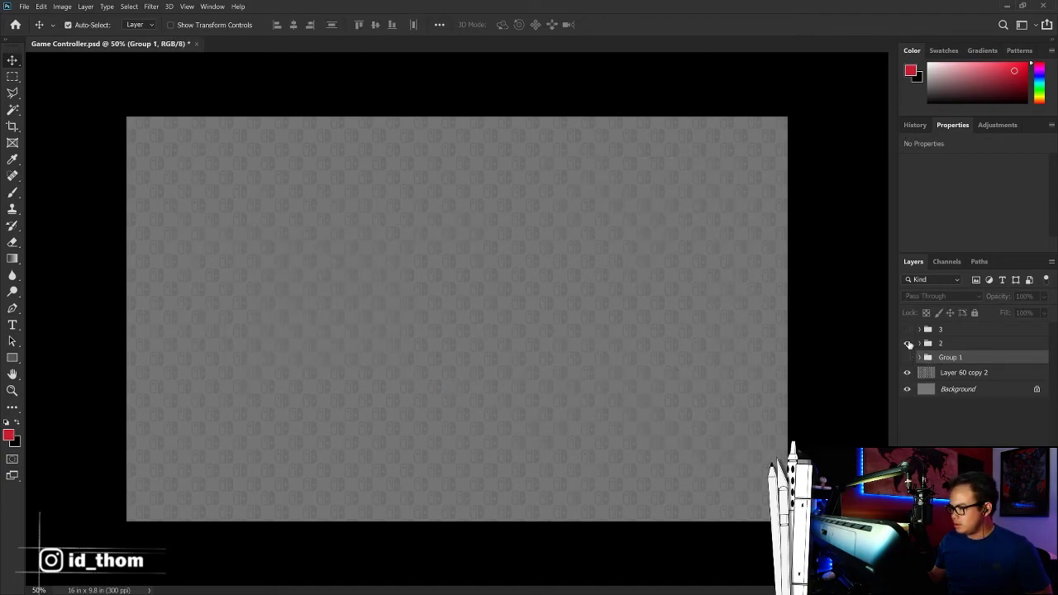
click(908, 344)
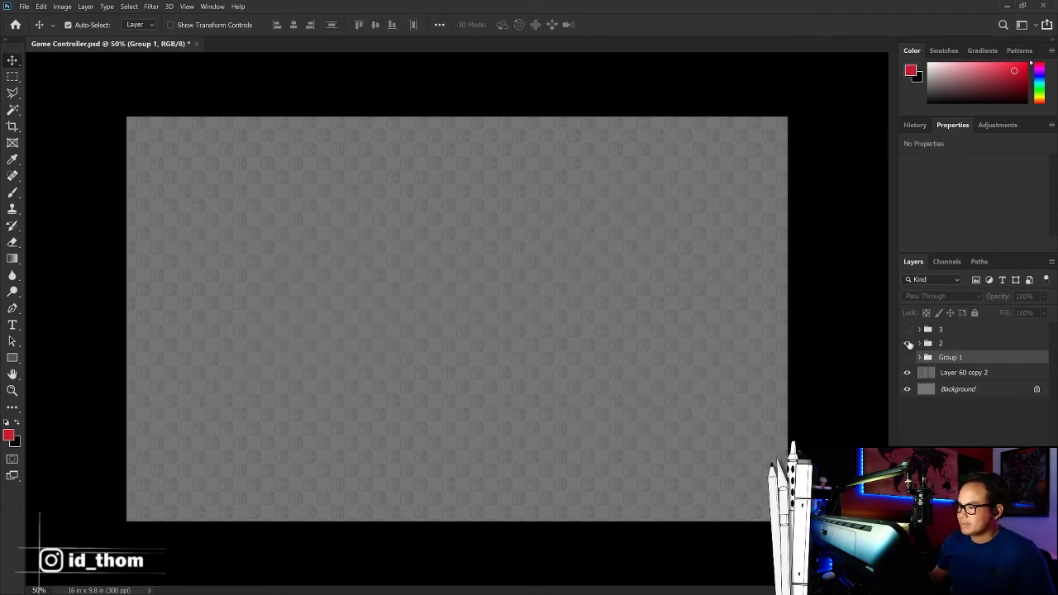
click(909, 344)
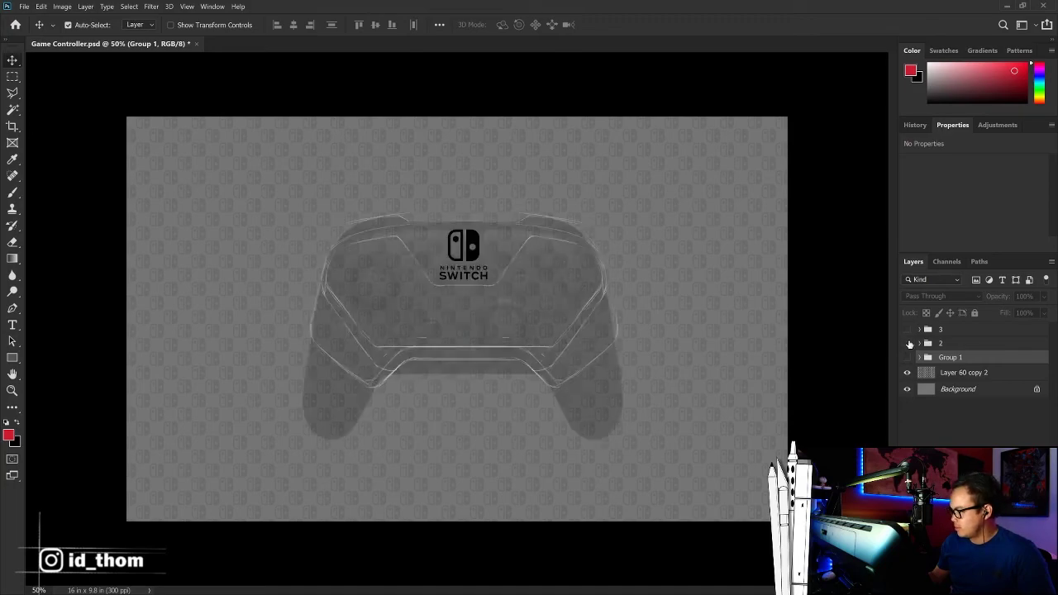
click(909, 343)
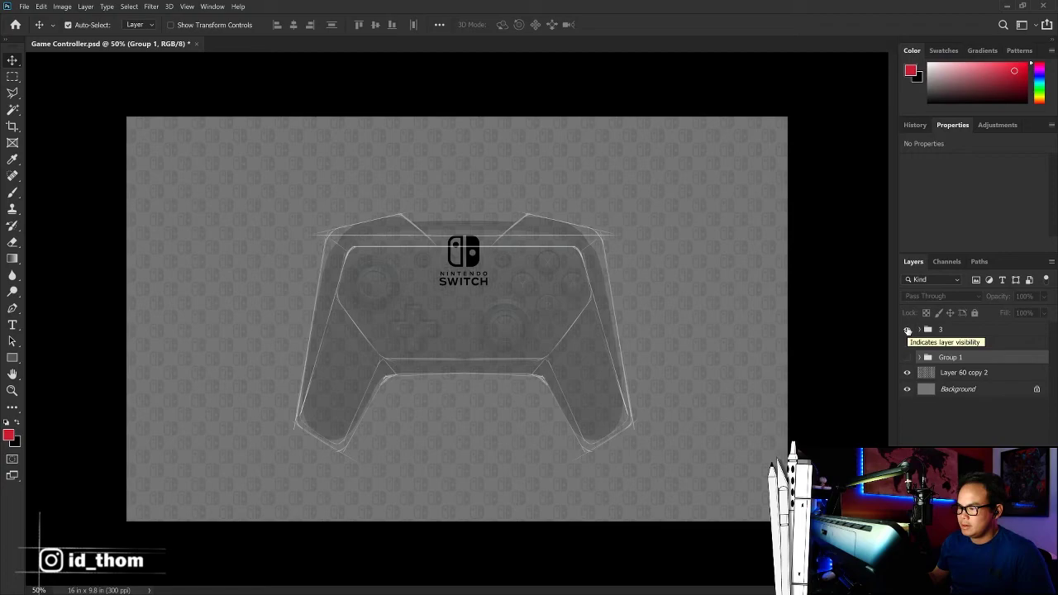
click(908, 330)
click(907, 357)
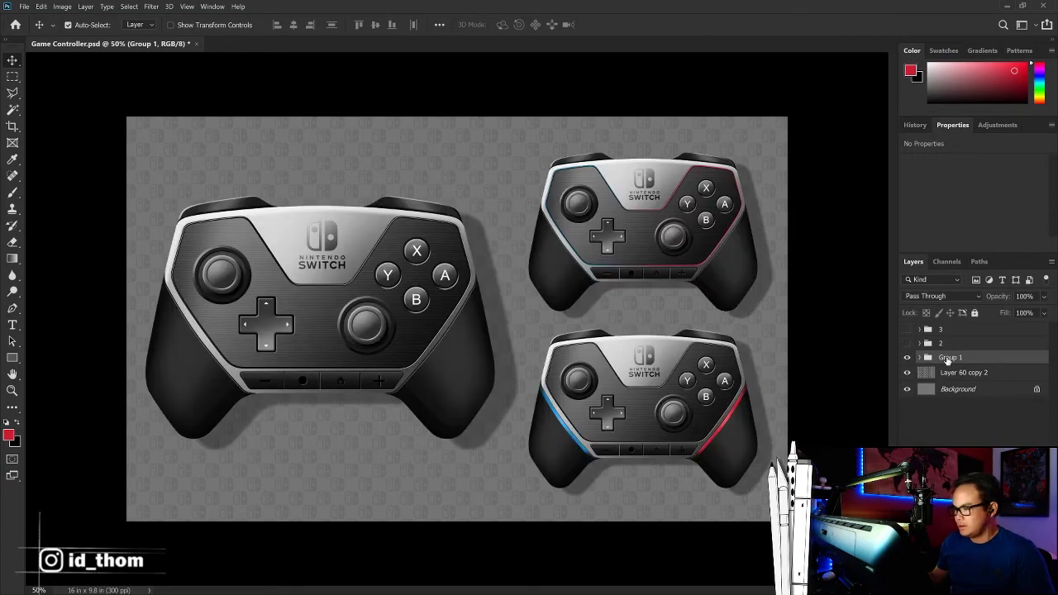
Step: Rename the new Group 1 to '1'
double_click(949, 357)
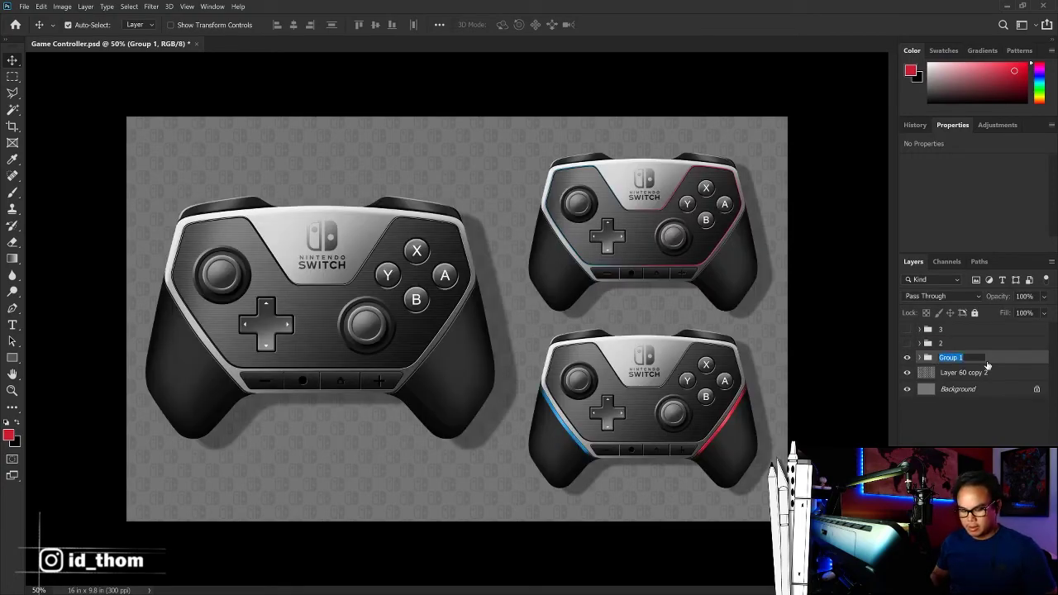
text(1)
key(Return)
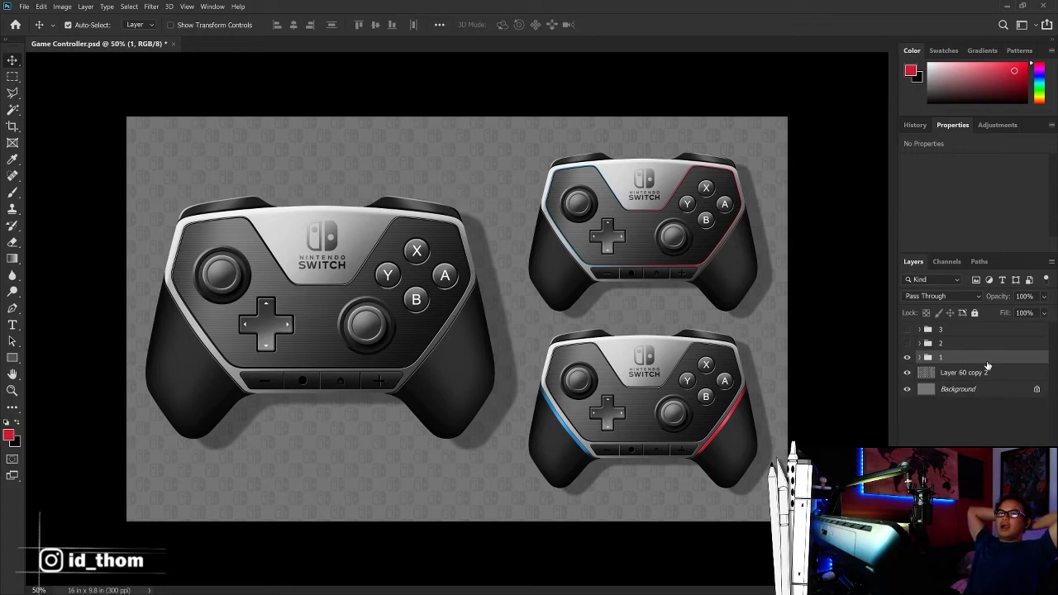
Step: Deselect all layers and fit the whole image on screen
click(843, 300)
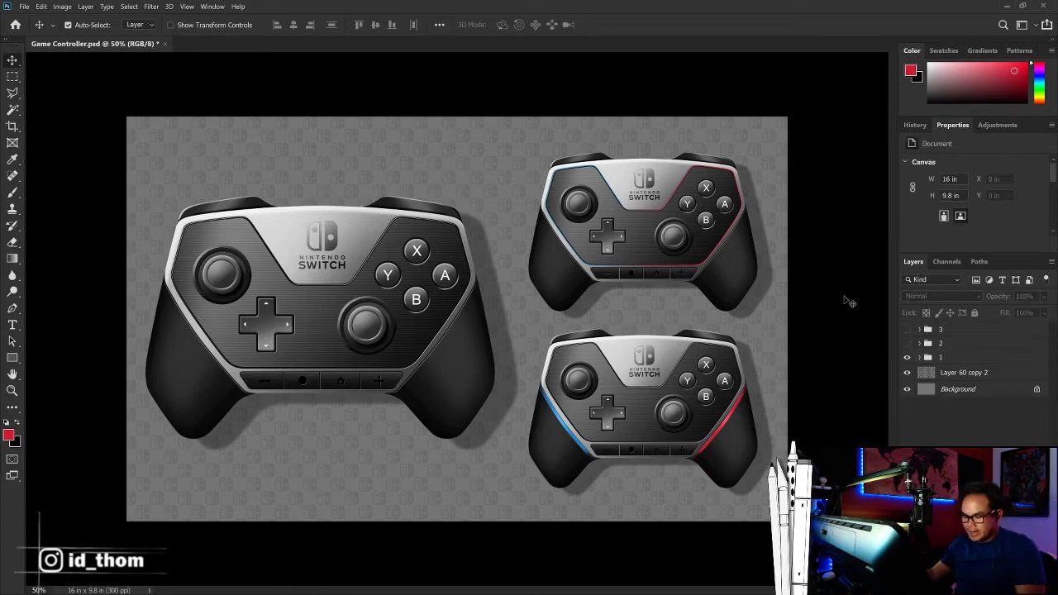
key(ctrl+plus)
key(ctrl+0)
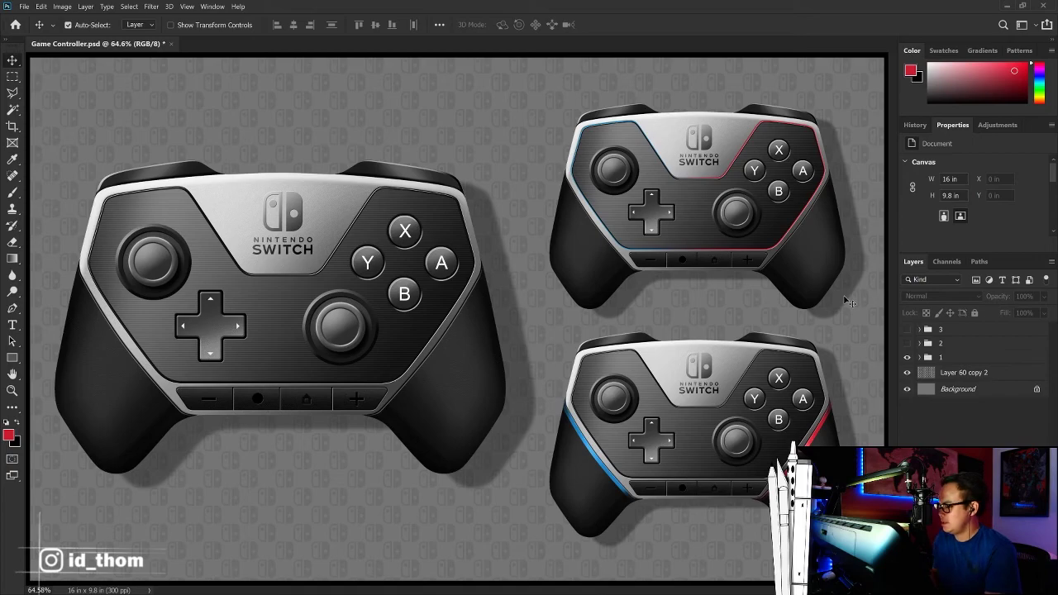
Step: Toggle groups 1, 2 and 3 to compare the wireframe sketches against the render
click(908, 361)
click(907, 343)
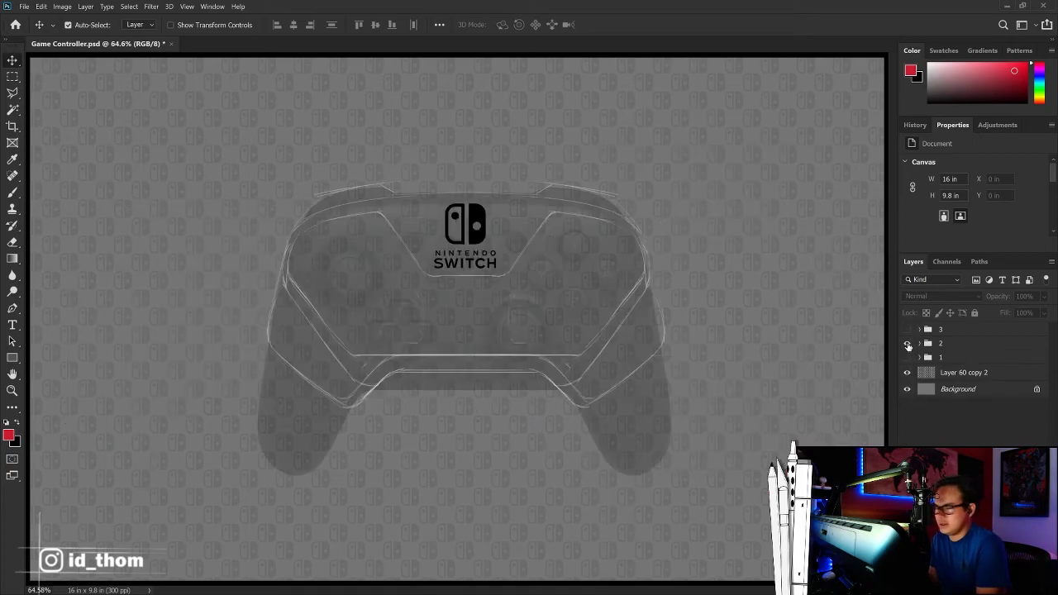
click(908, 343)
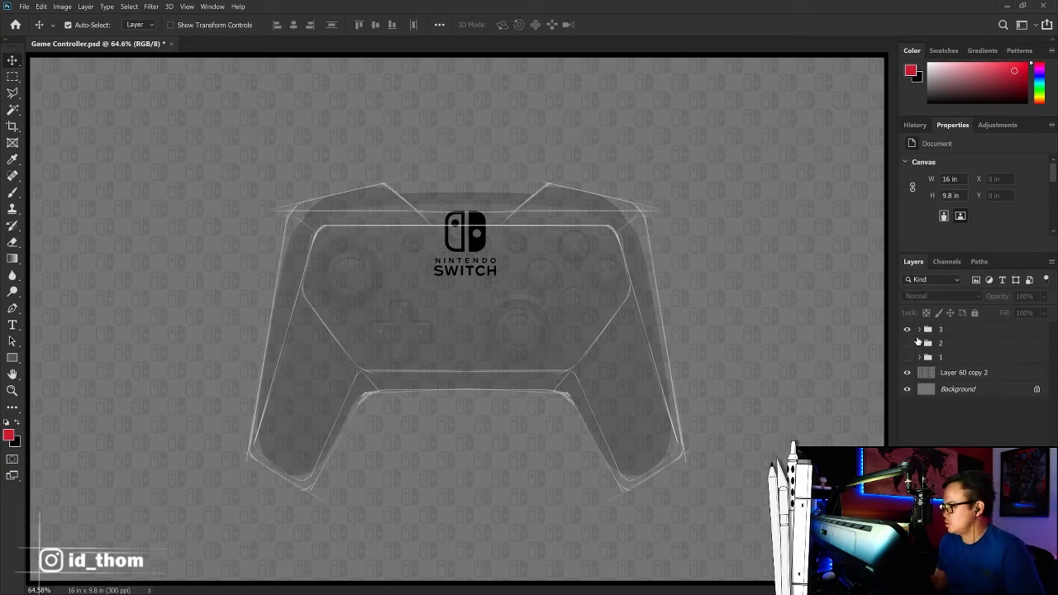
click(908, 330)
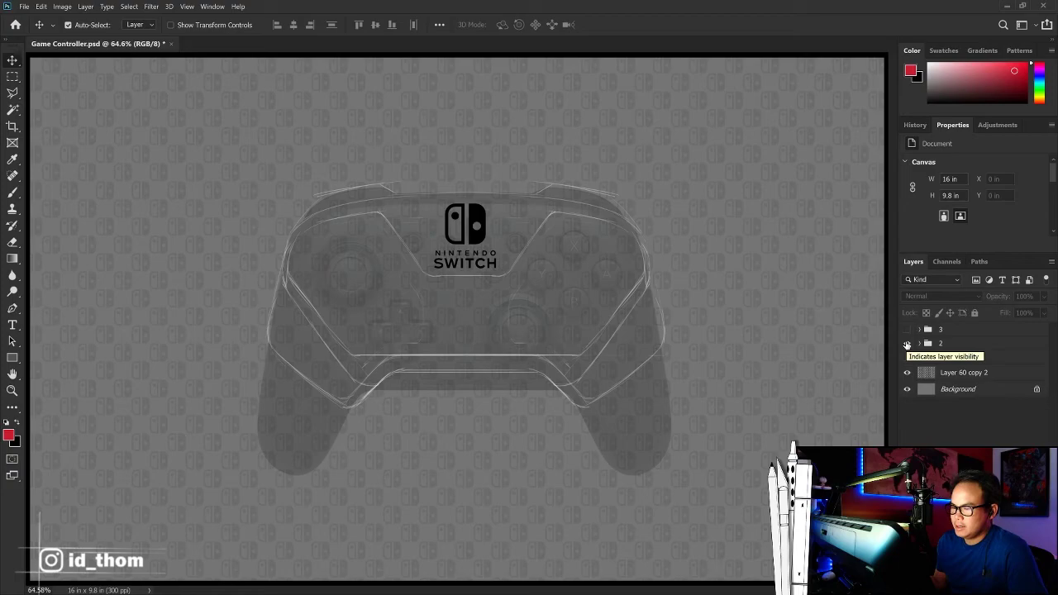
click(908, 343)
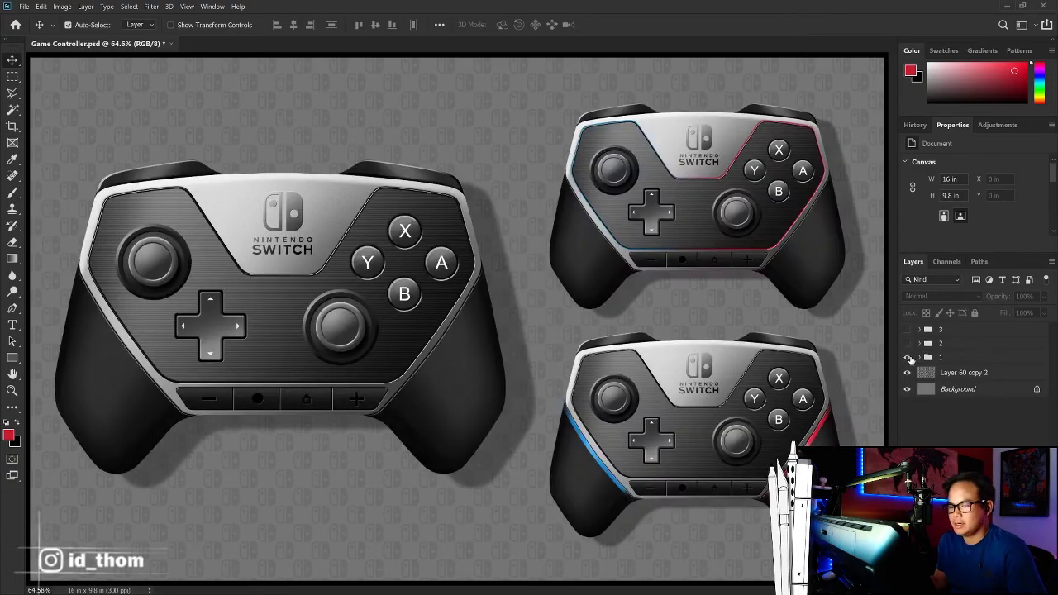
click(907, 357)
click(907, 343)
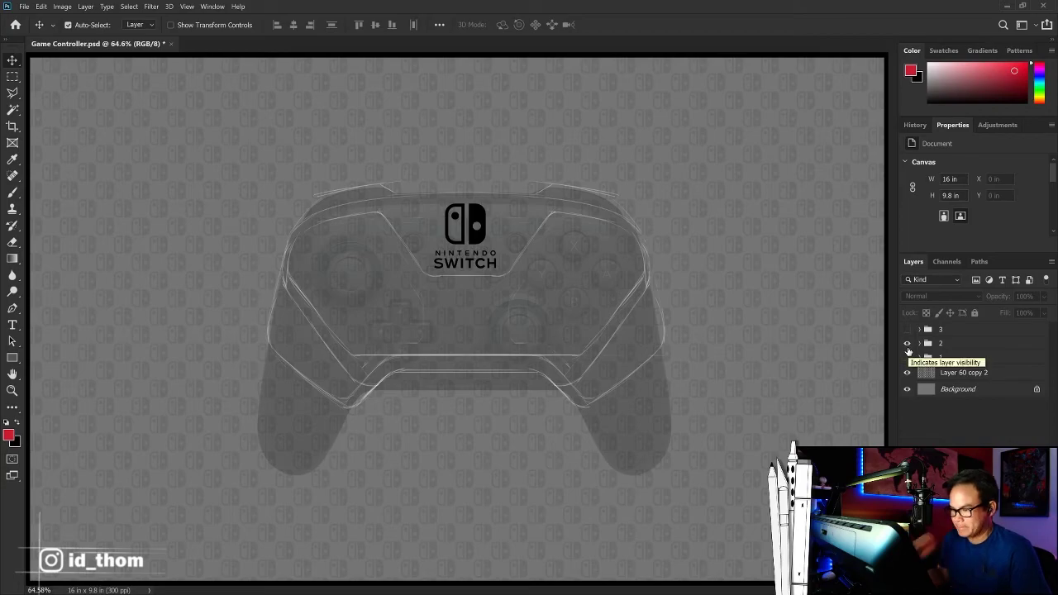
click(907, 342)
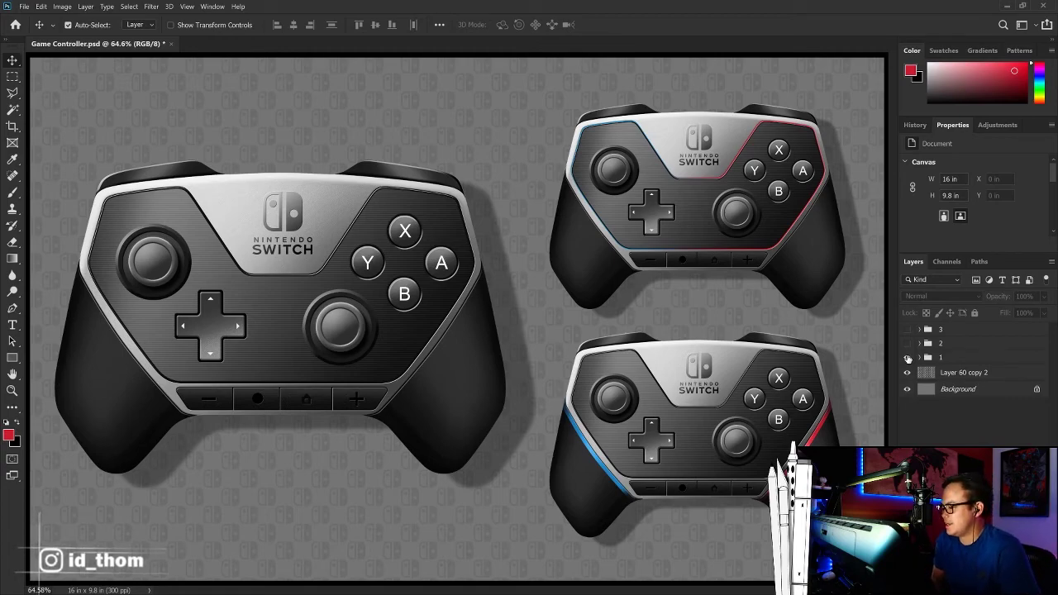
click(907, 357)
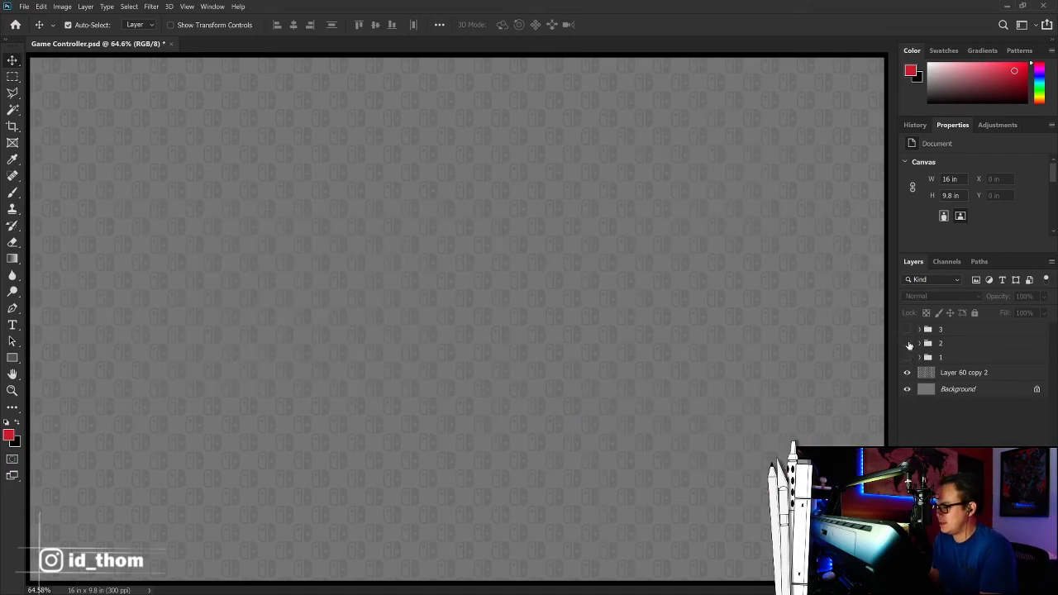
click(919, 343)
click(928, 394)
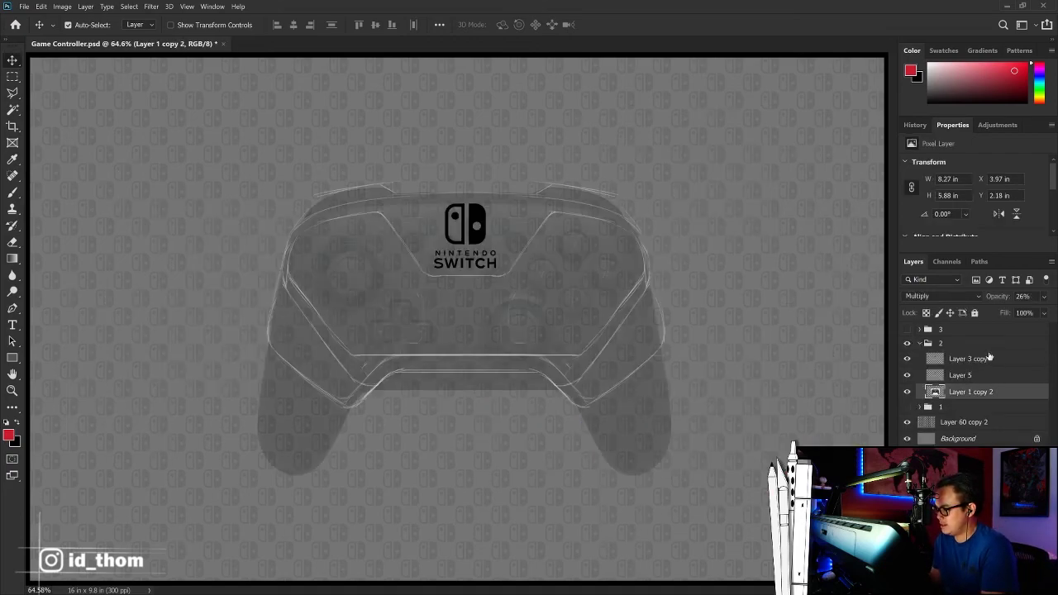
click(1042, 295)
drag(1011, 310, 1029, 311)
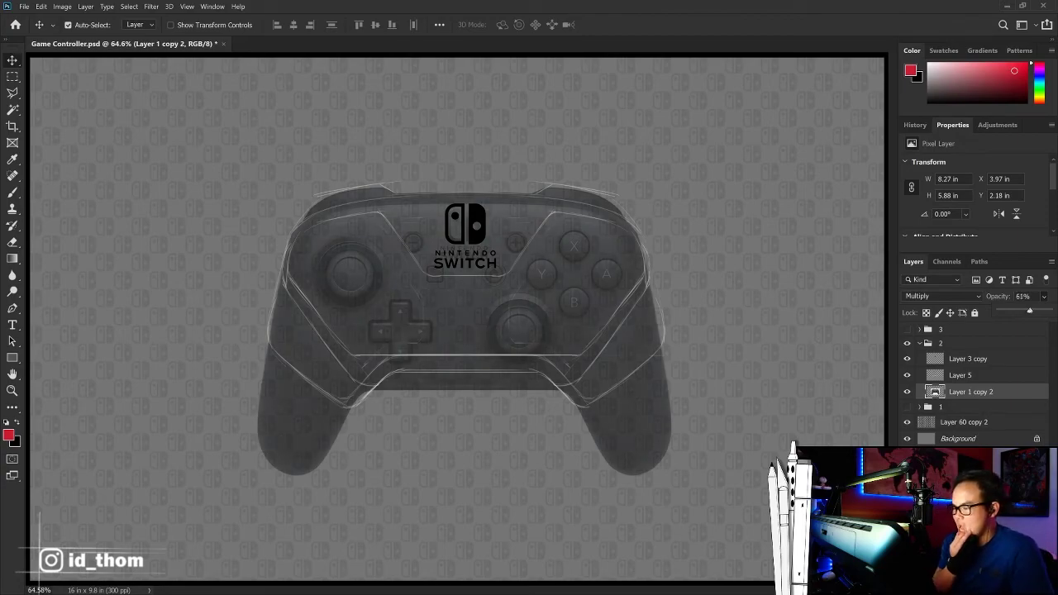
click(919, 343)
click(906, 343)
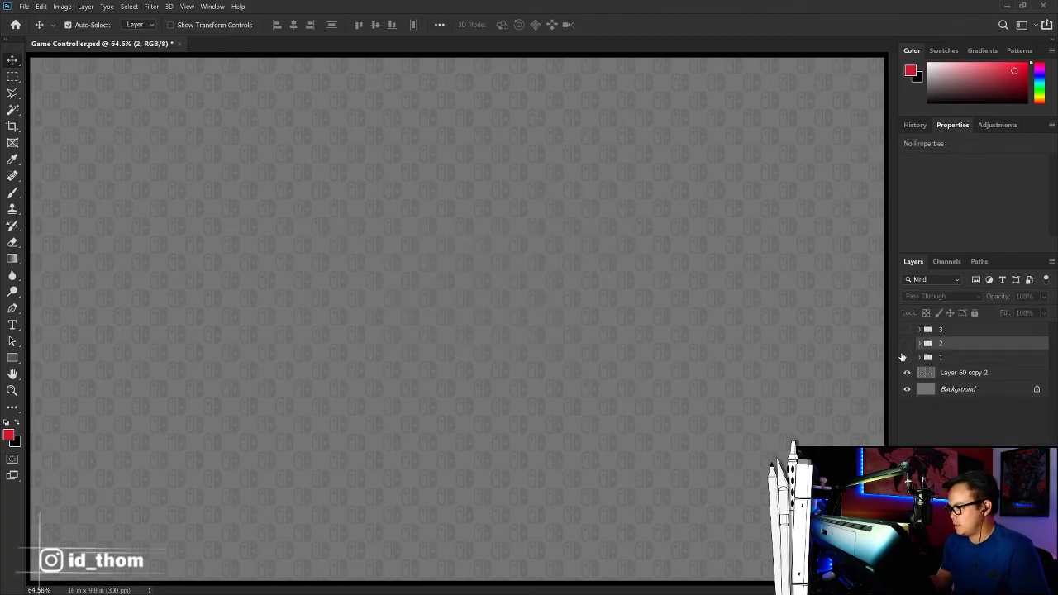
click(907, 357)
click(906, 343)
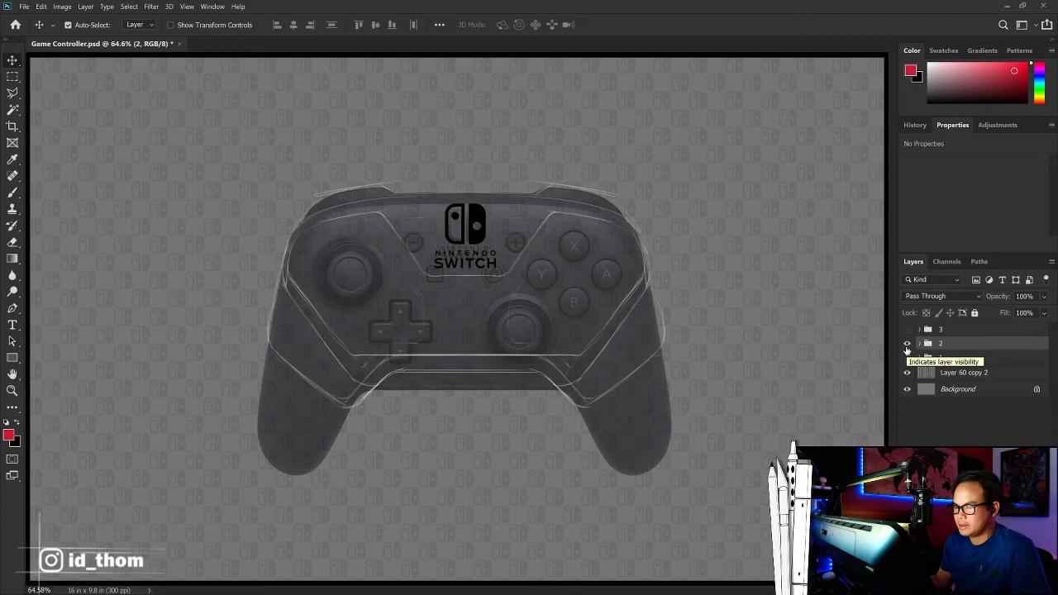
click(906, 343)
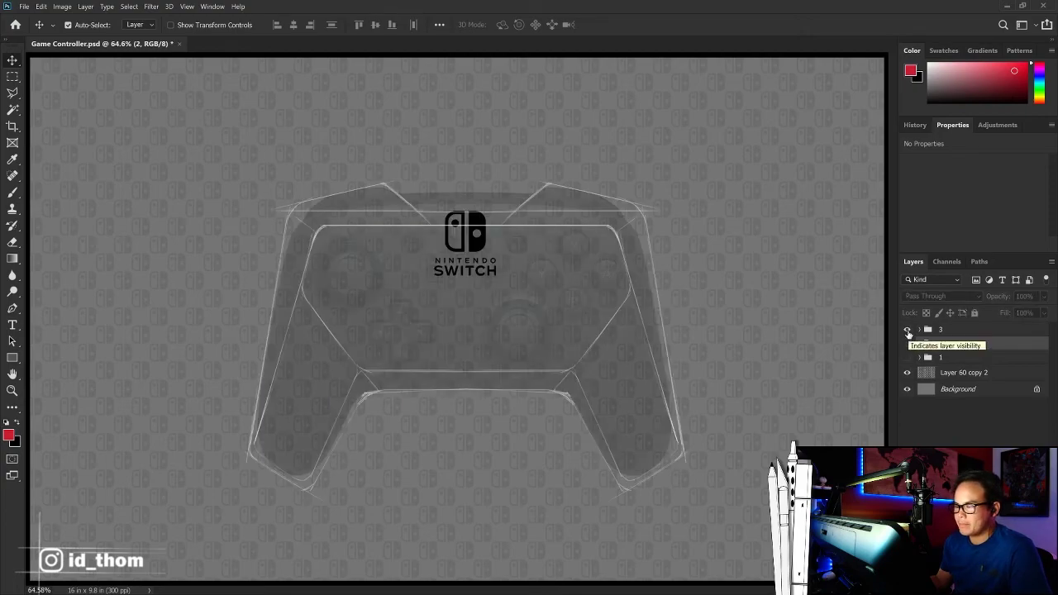
click(906, 330)
click(908, 357)
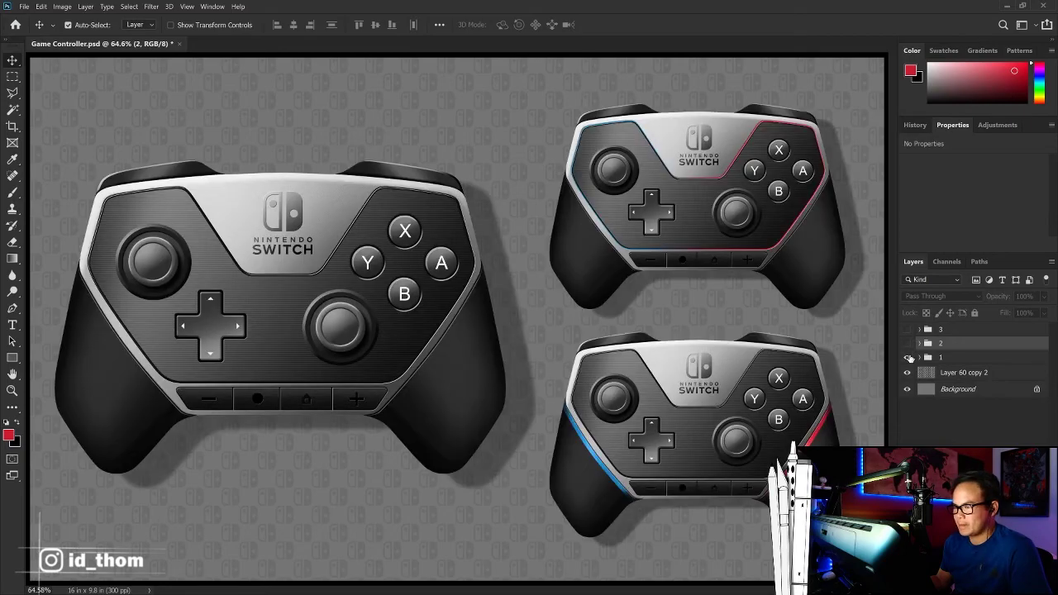
click(907, 357)
click(907, 330)
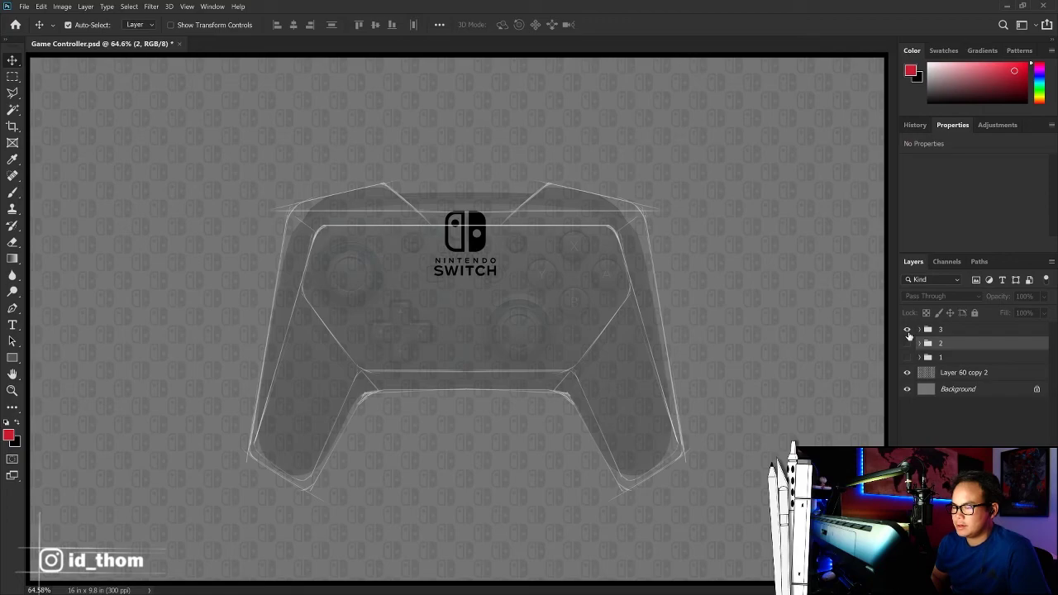
click(907, 330)
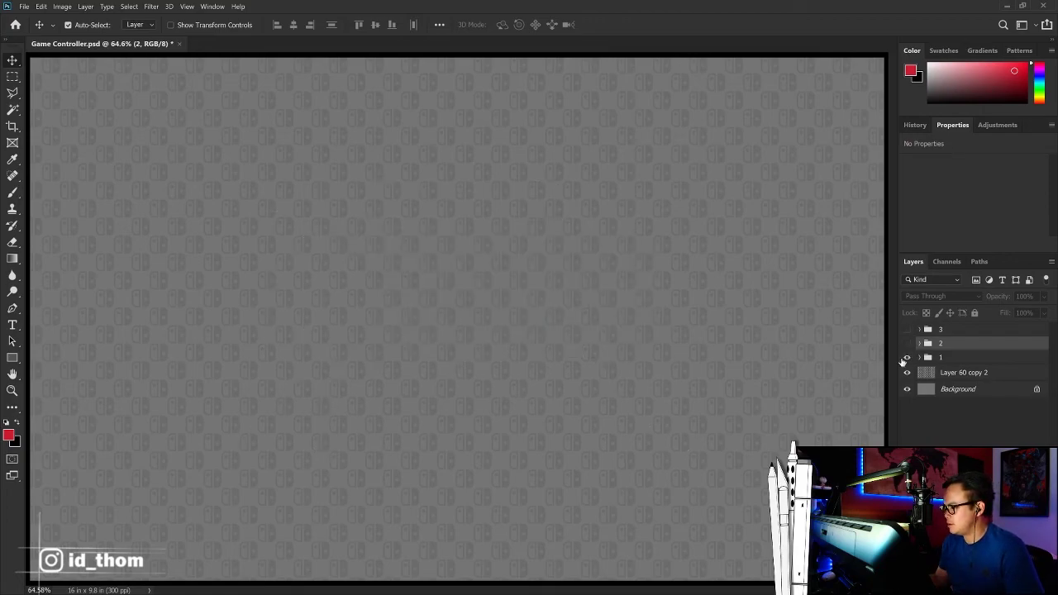
click(906, 357)
click(907, 357)
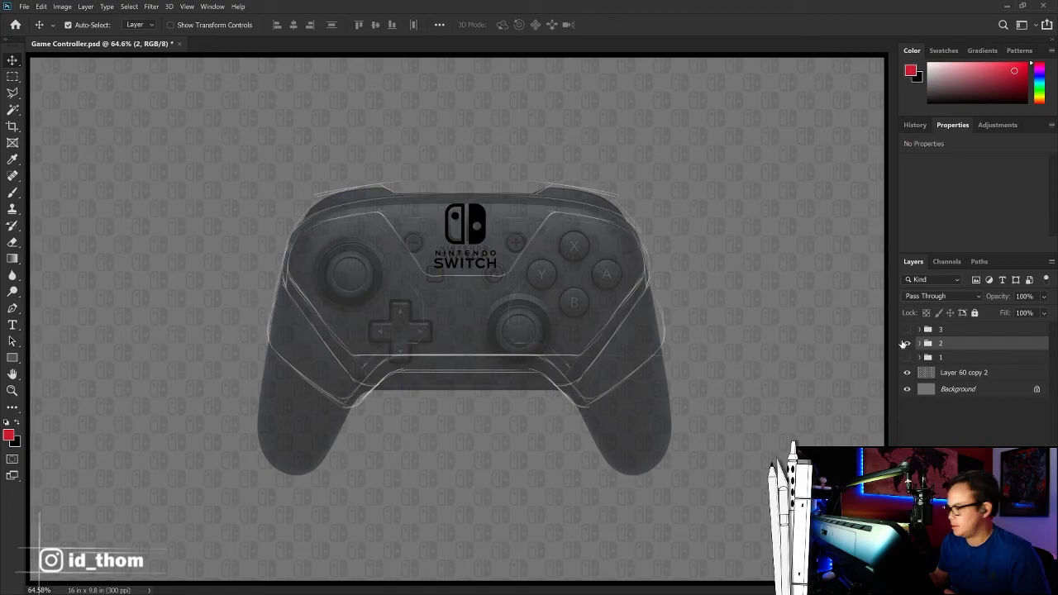
Step: Flip between the outline and shaded sketch groups, then hide both and show group 1's renders
click(906, 343)
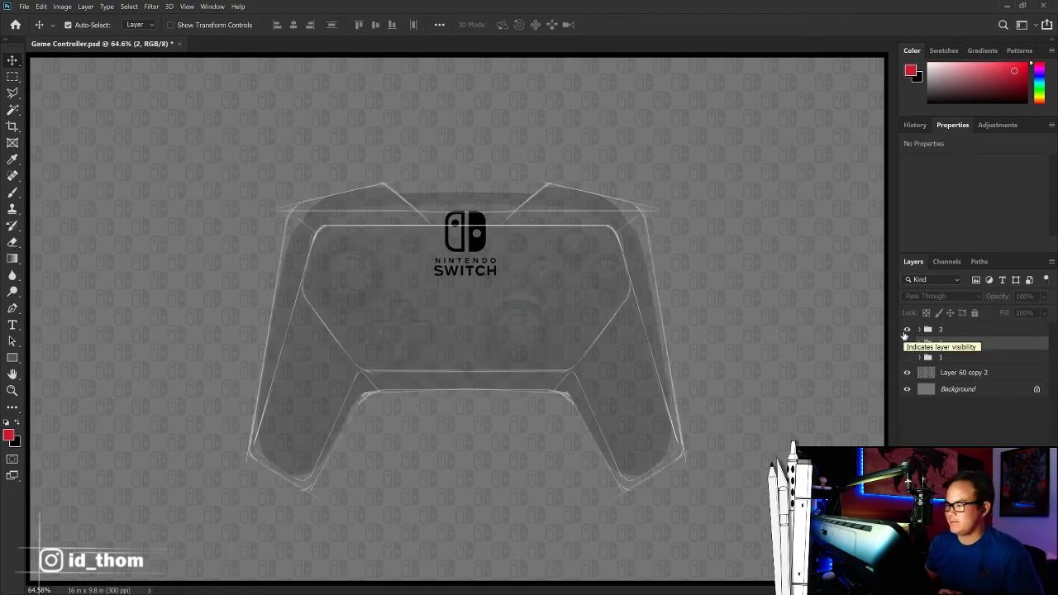
click(904, 331)
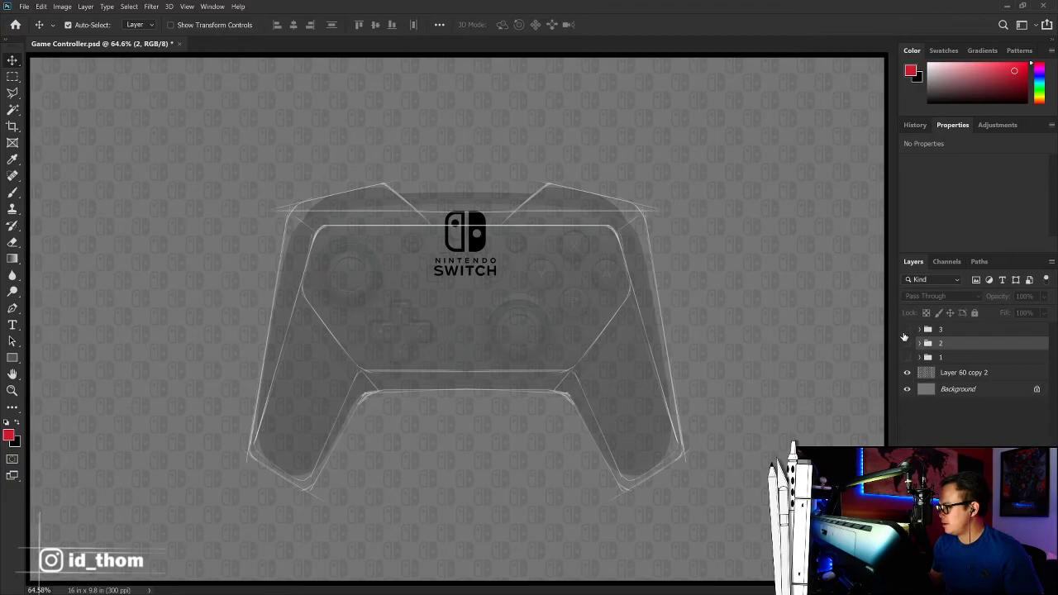
click(905, 344)
click(904, 340)
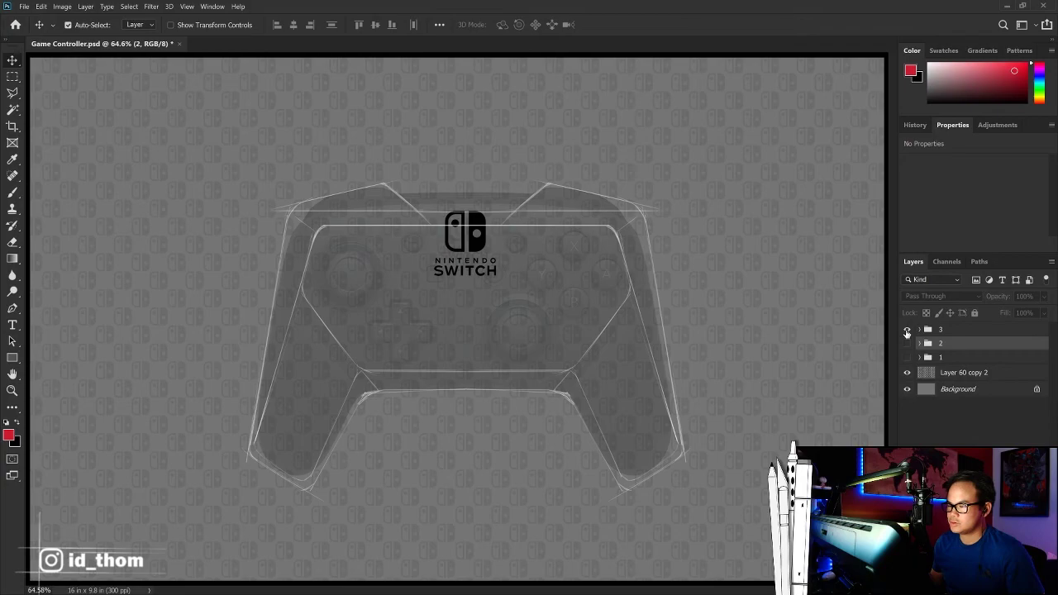
click(907, 329)
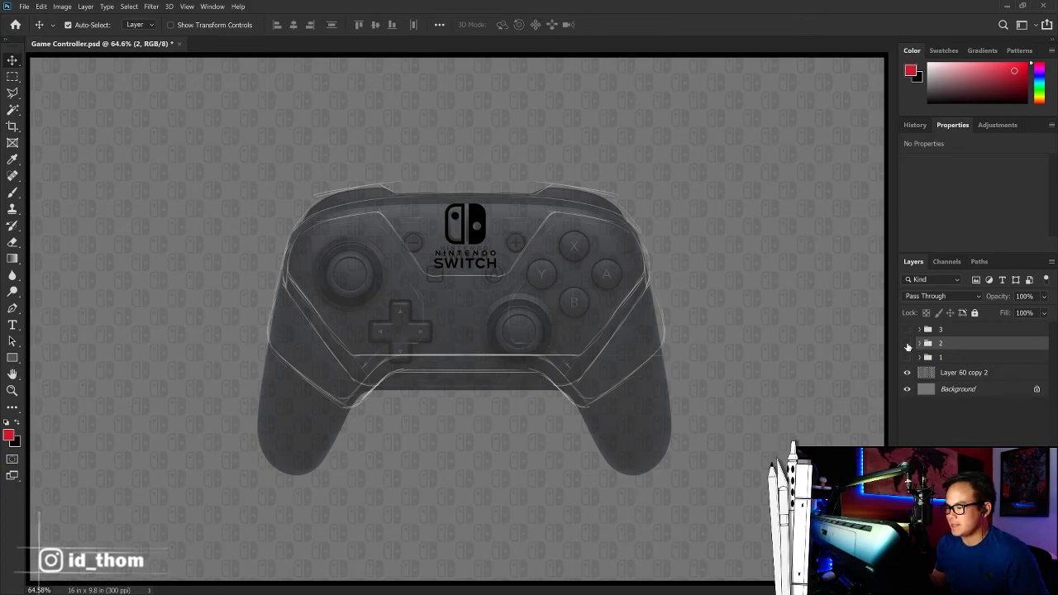
click(907, 343)
click(911, 329)
click(906, 357)
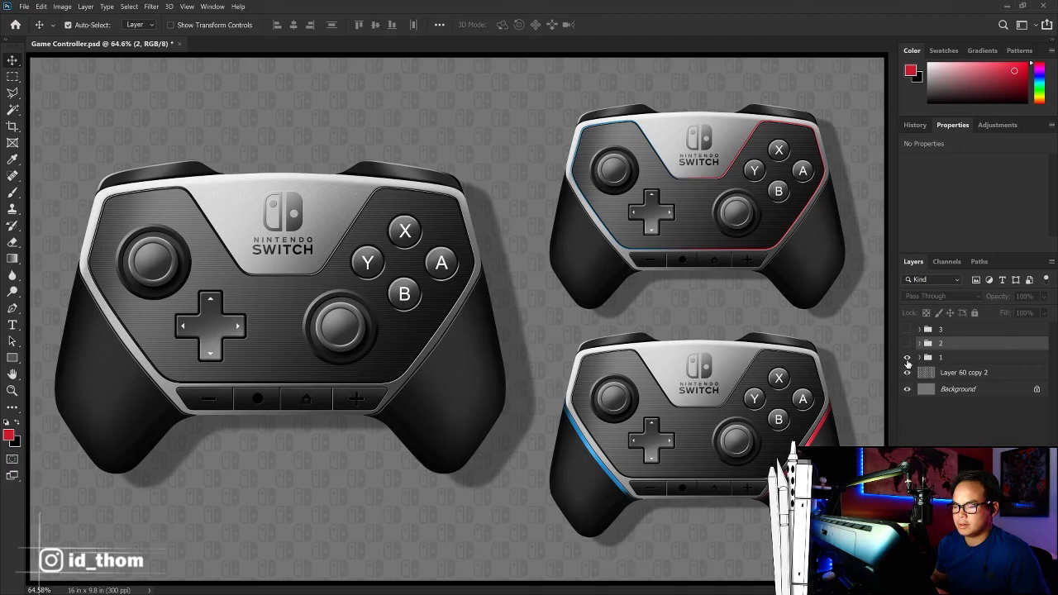
click(402, 388)
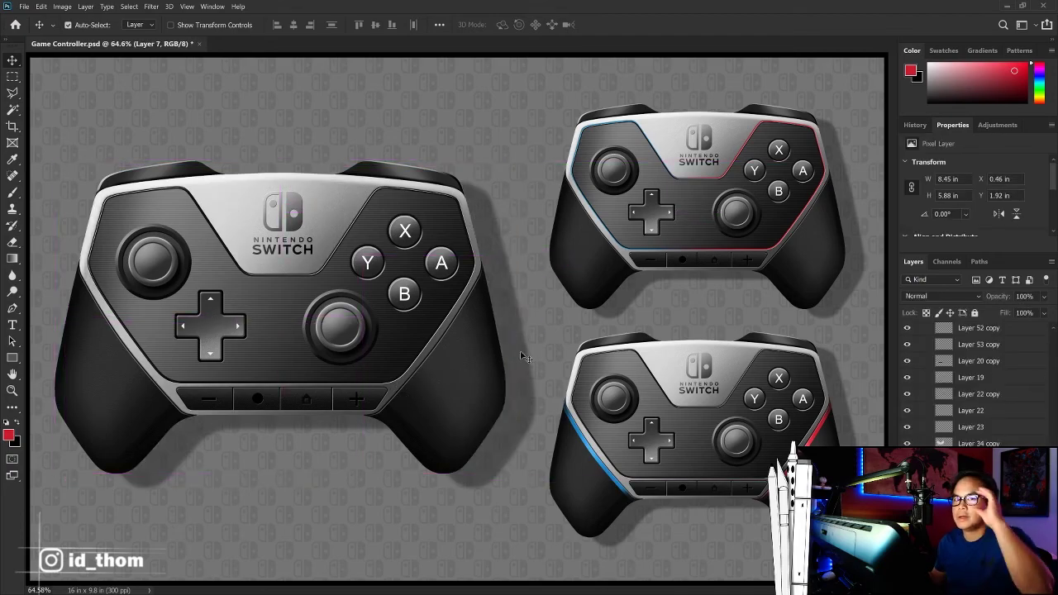
scroll(937, 351, up, 3)
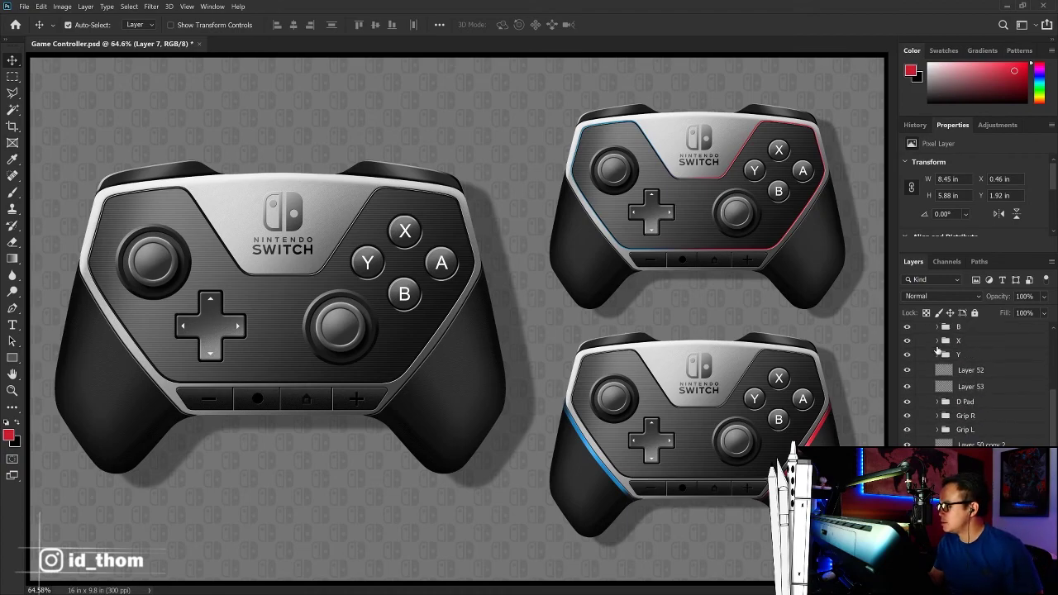
scroll(937, 350, up, 3)
scroll(937, 350, up, 3)
click(923, 334)
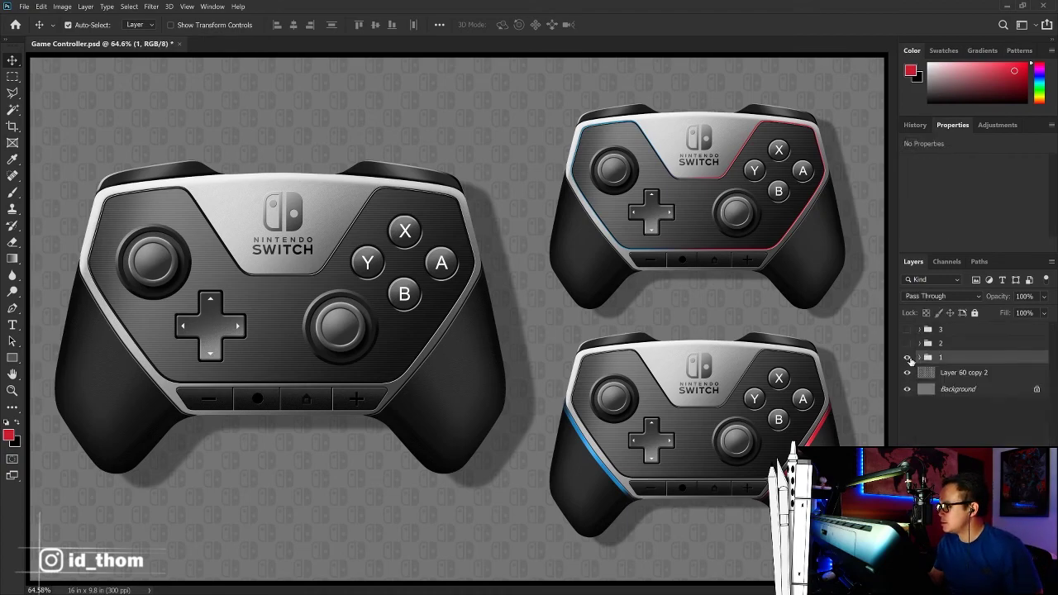
click(907, 357)
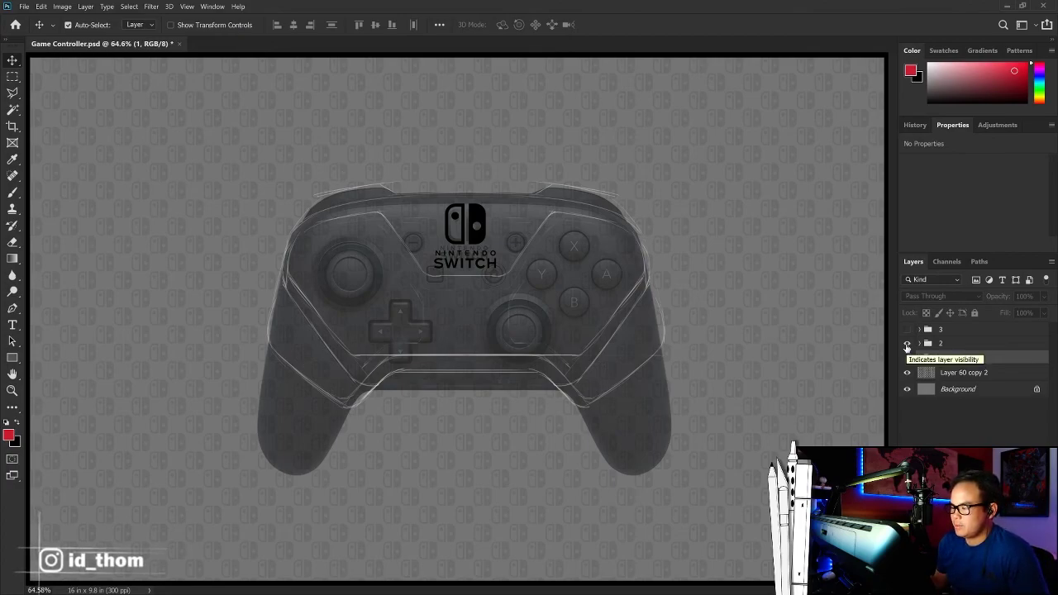
click(907, 343)
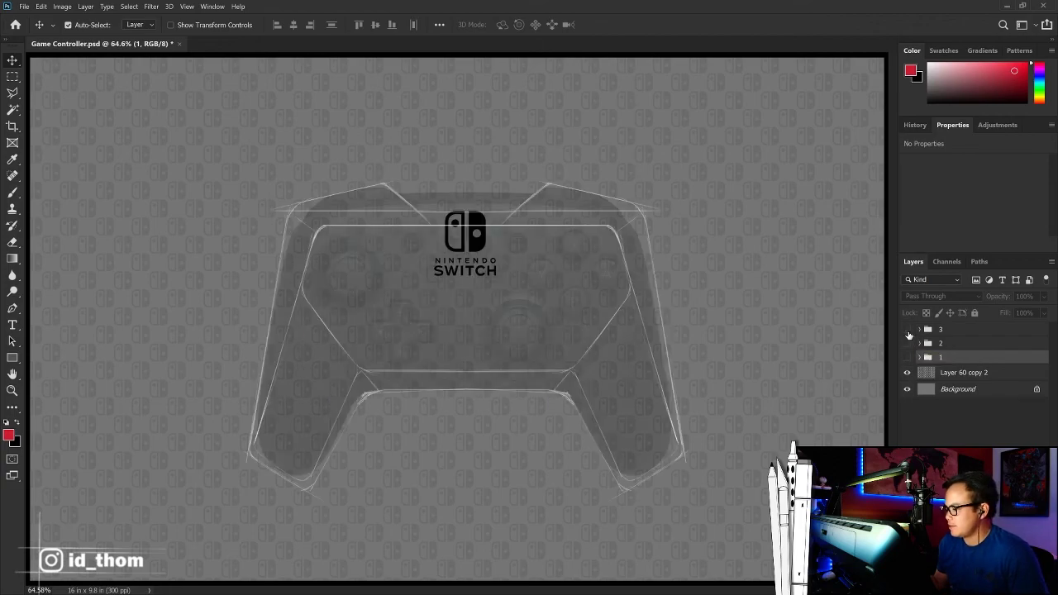
click(908, 332)
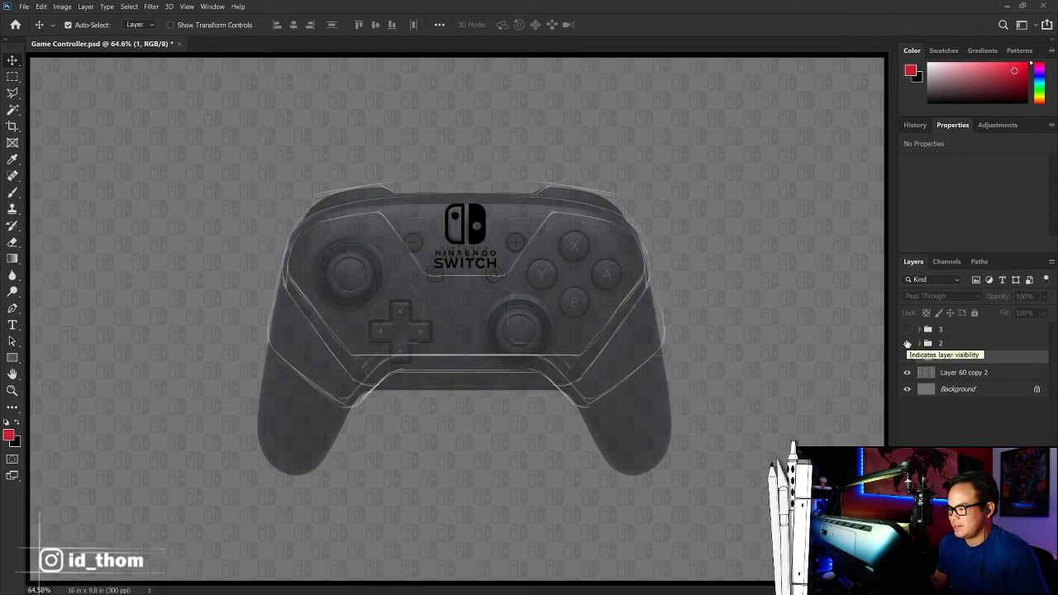
click(907, 344)
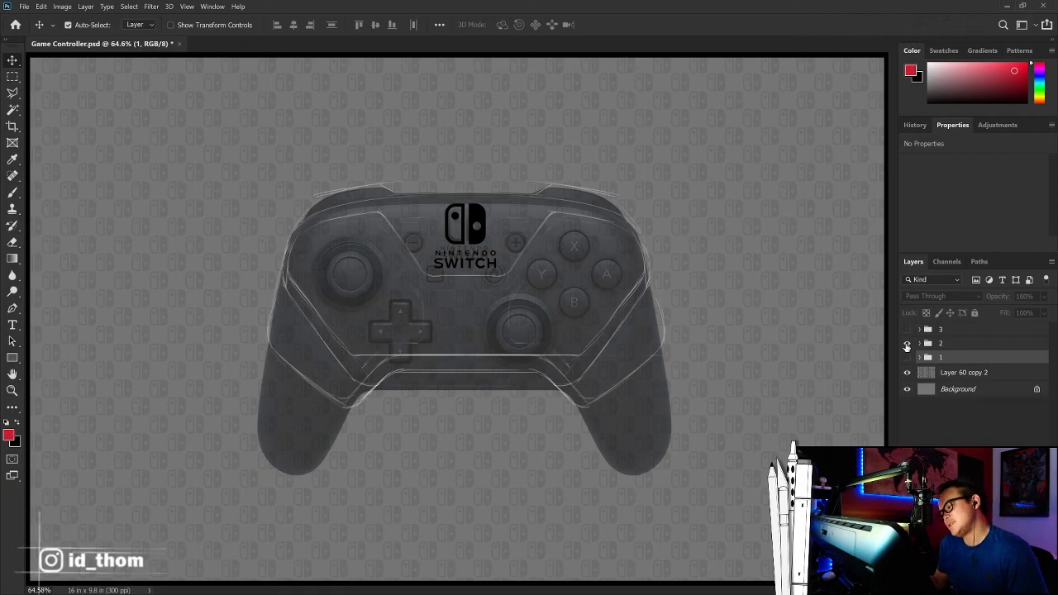
click(907, 343)
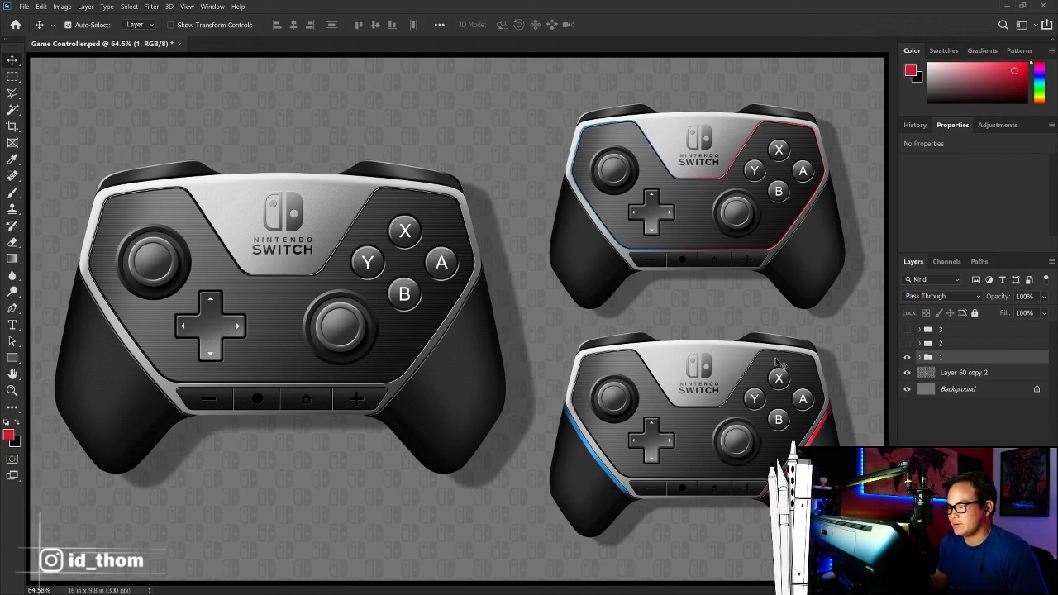
click(906, 357)
click(907, 330)
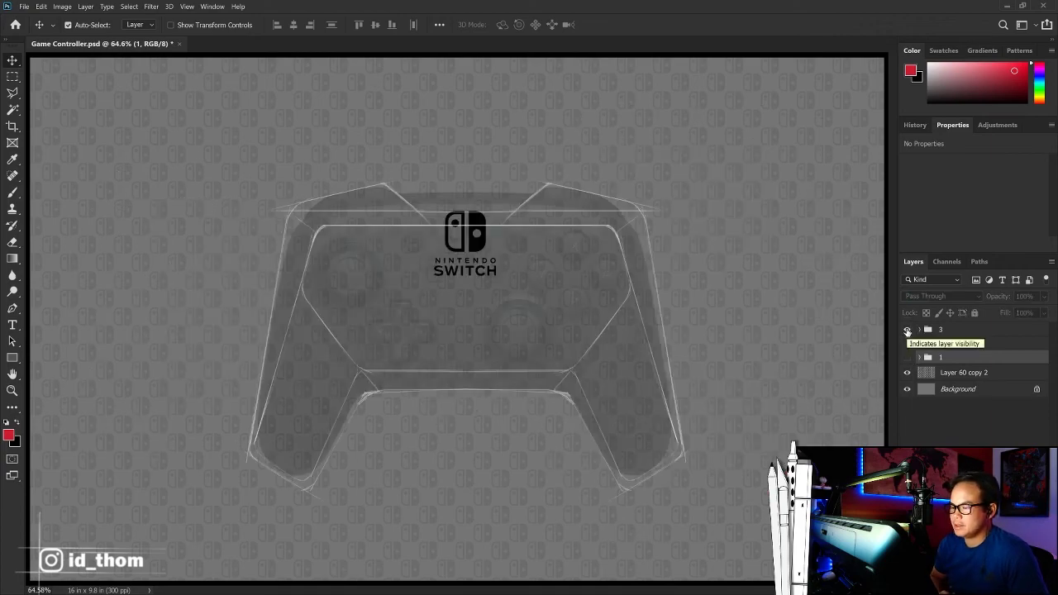
click(906, 330)
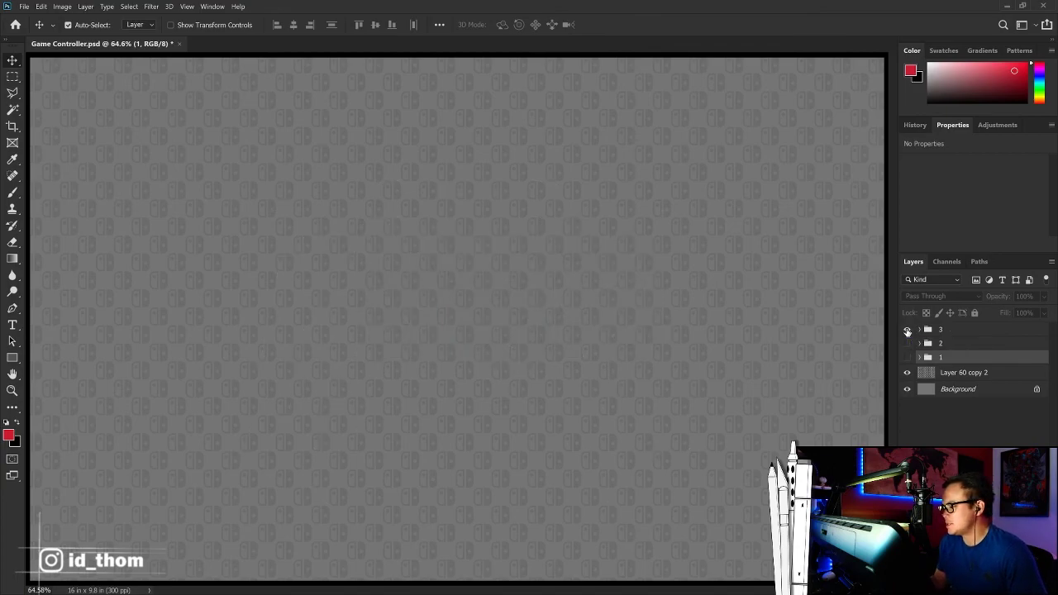
click(906, 357)
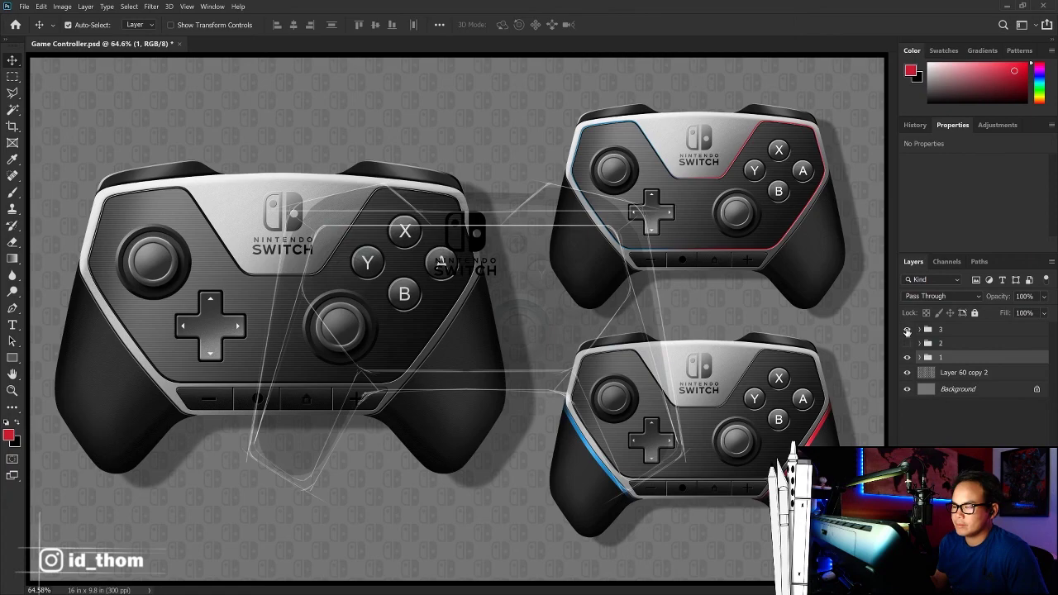
click(907, 330)
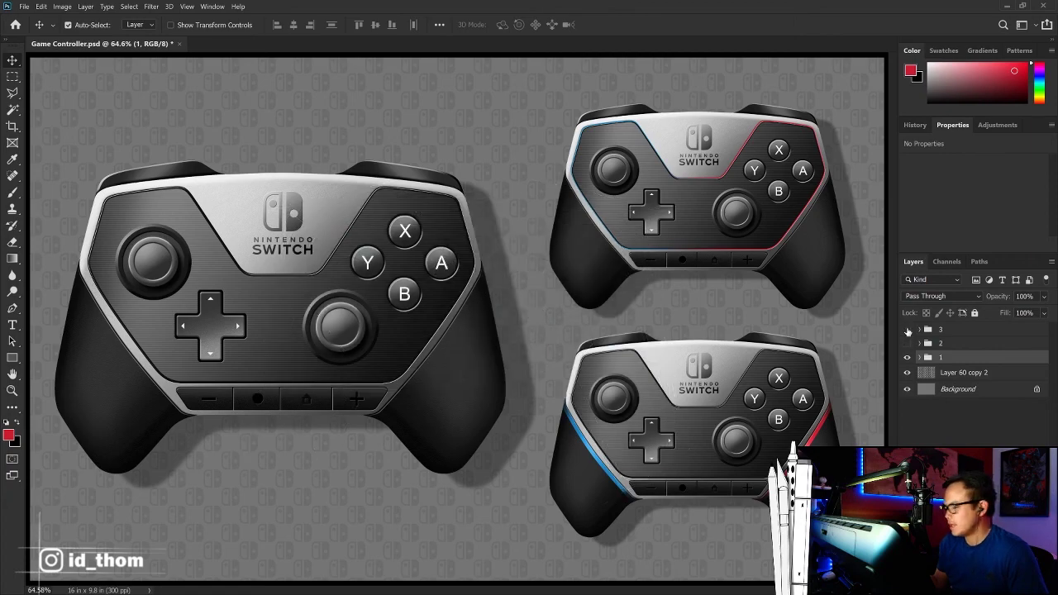